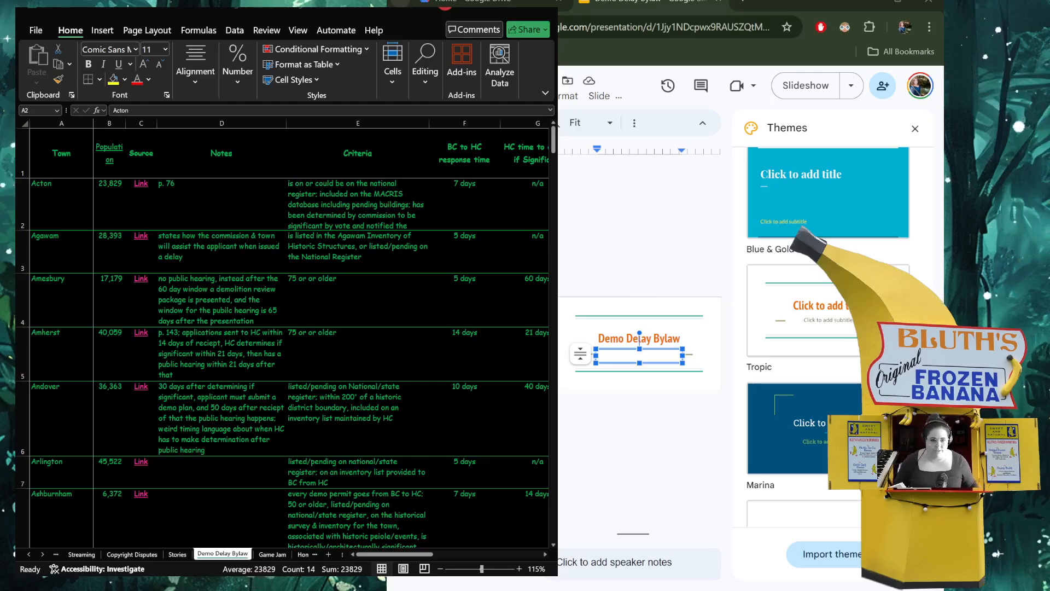
- Place the presentation's browser window beside the spreadsheet and close the Themes pane
drag(821, 2, 880, 33)
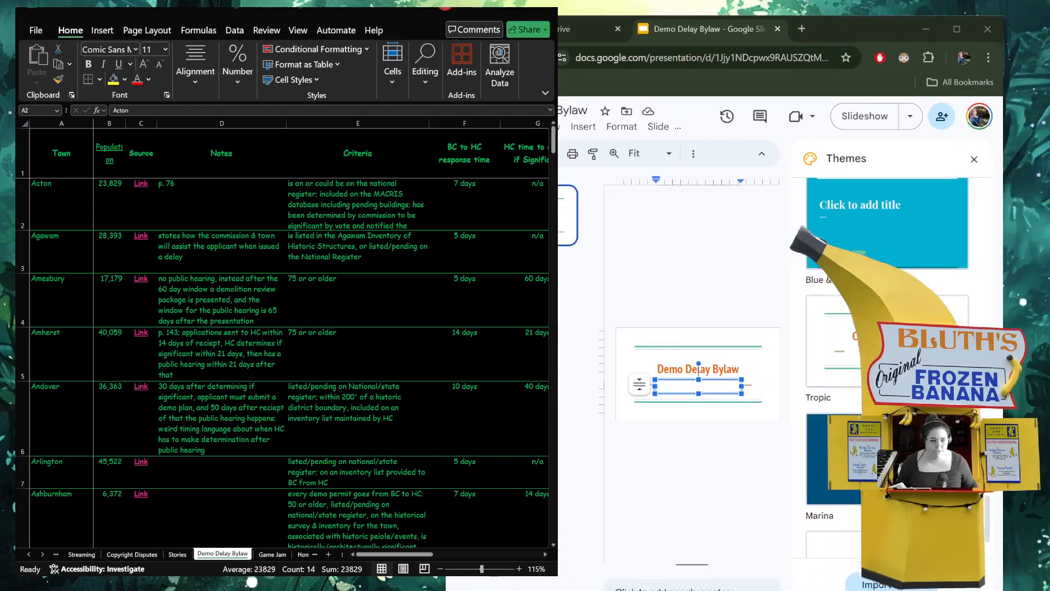
drag(1004, 16, 935, 90)
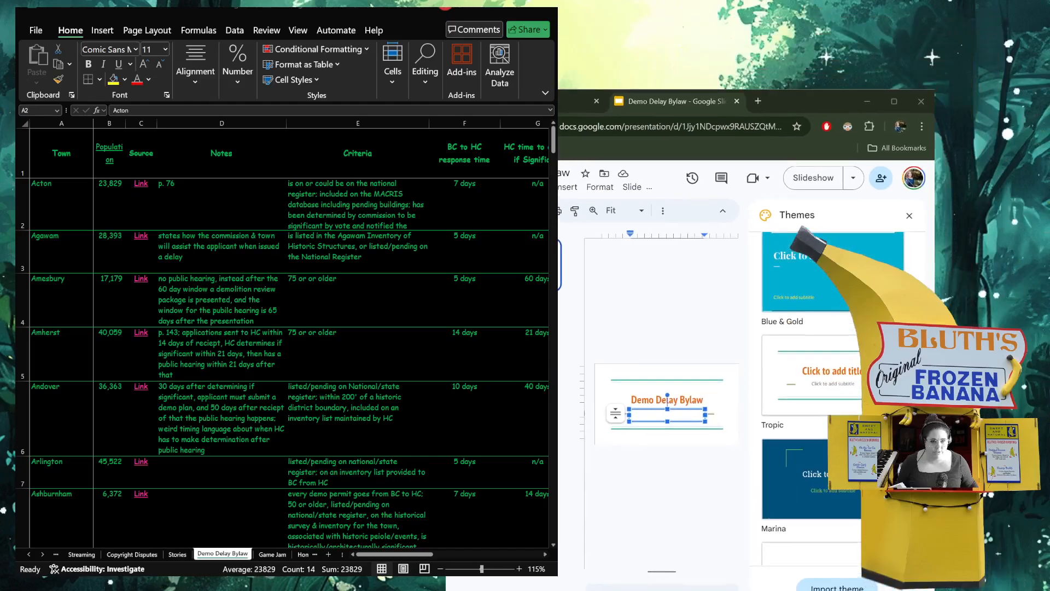
drag(766, 328, 878, 247)
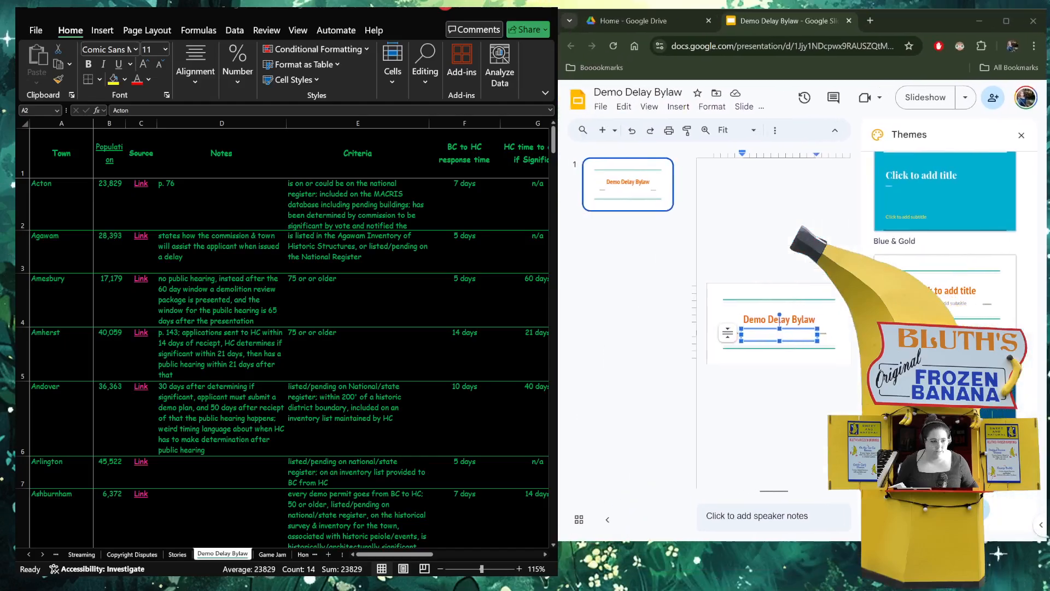
click(1021, 136)
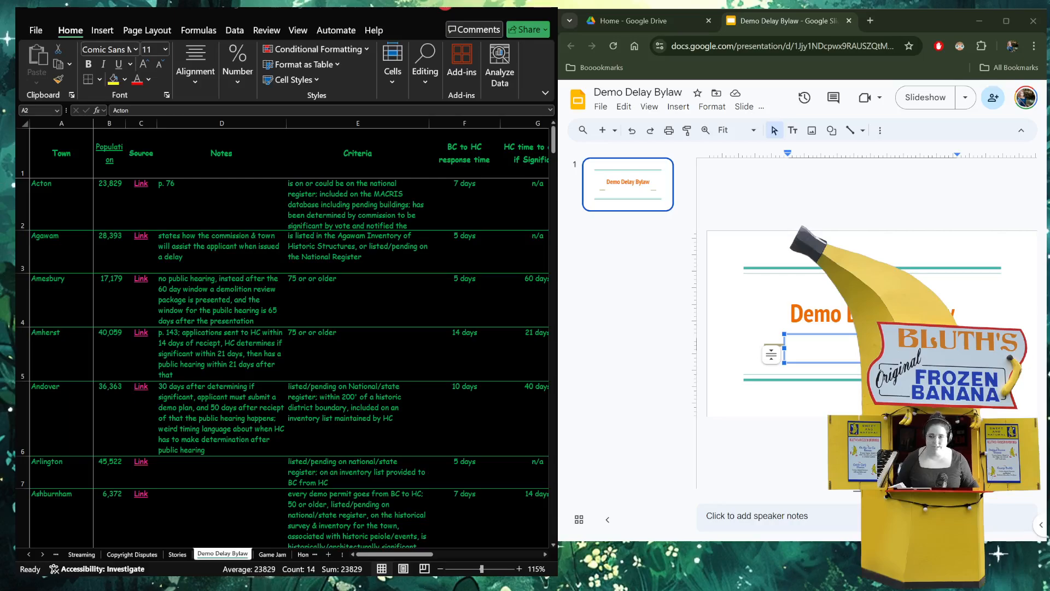
- Look through the Demo Delay Bylaw sheet to examine the listed towns, their bylaw entries and the full set of columns
click(406, 443)
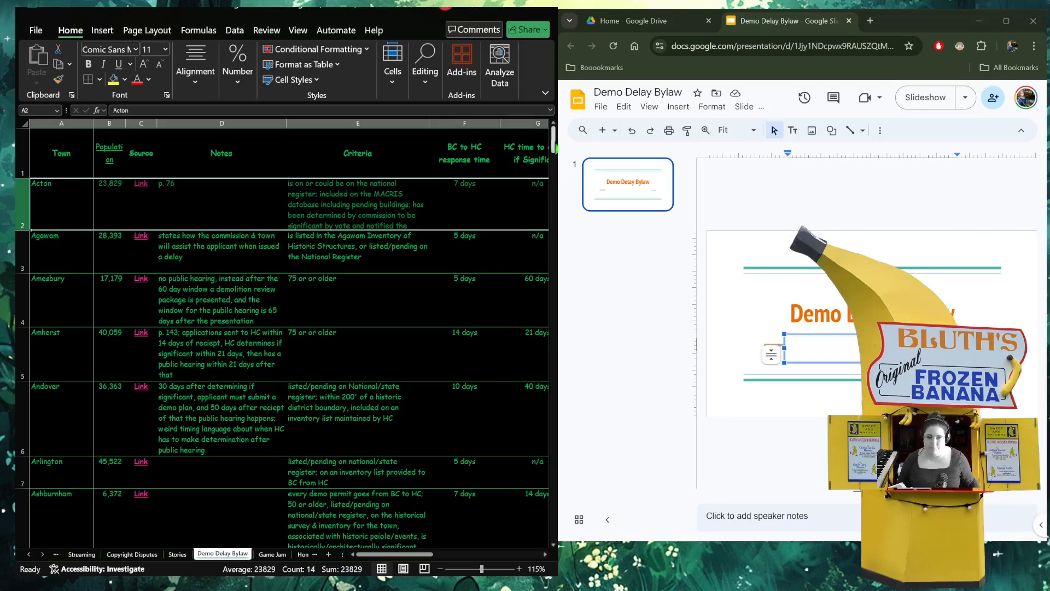
scroll(283, 336, down, 15)
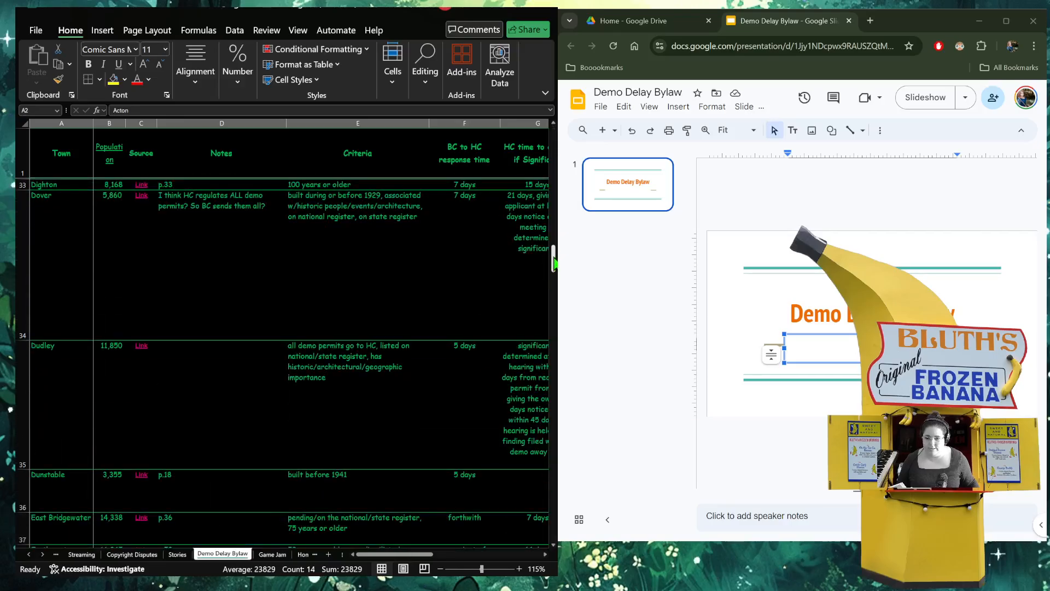
scroll(283, 337, down, 11)
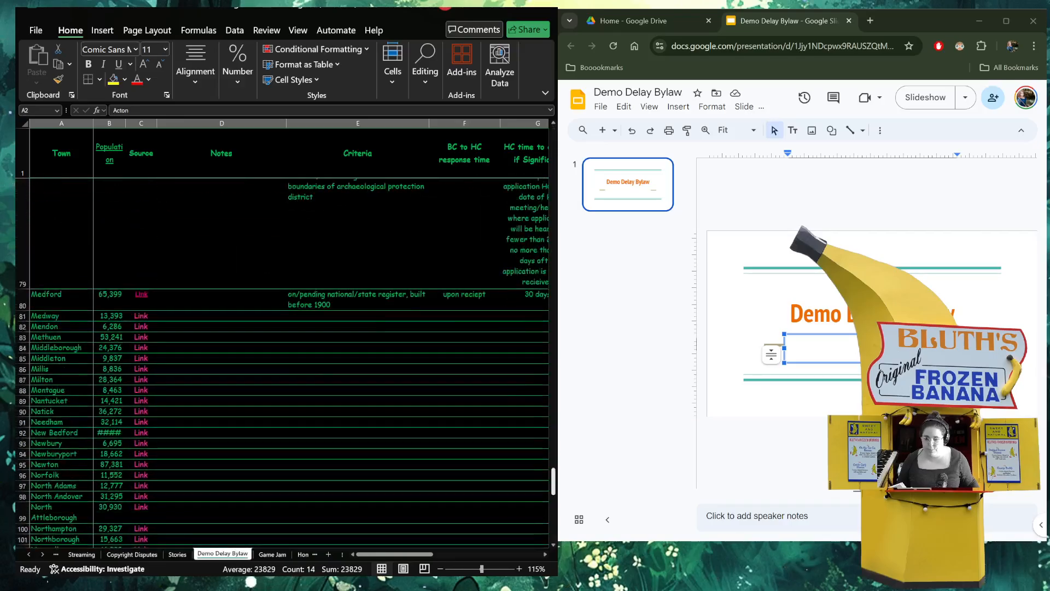
scroll(283, 337, up, 1)
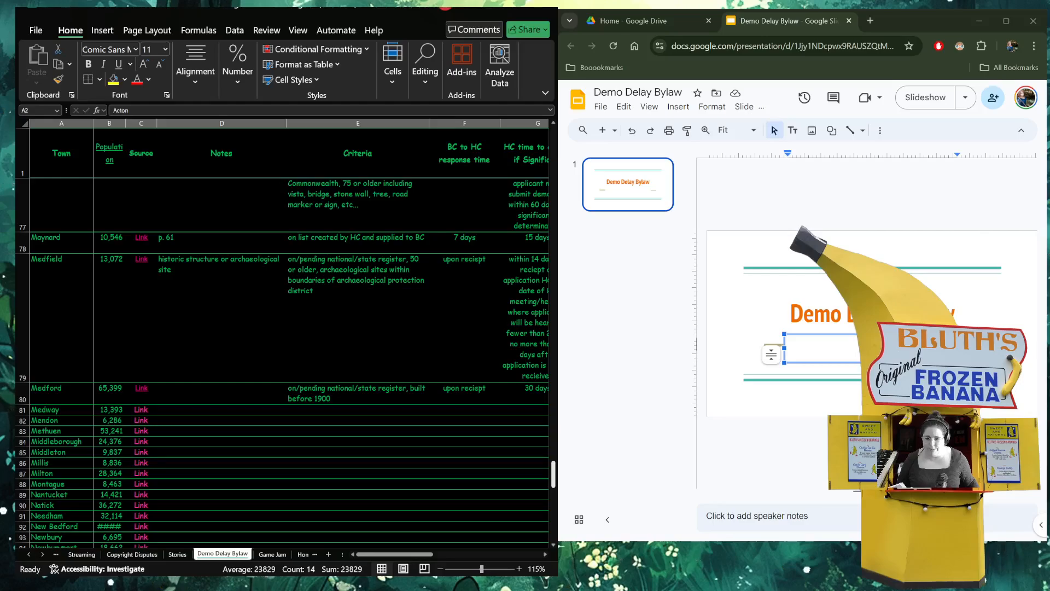
scroll(283, 337, up, 13)
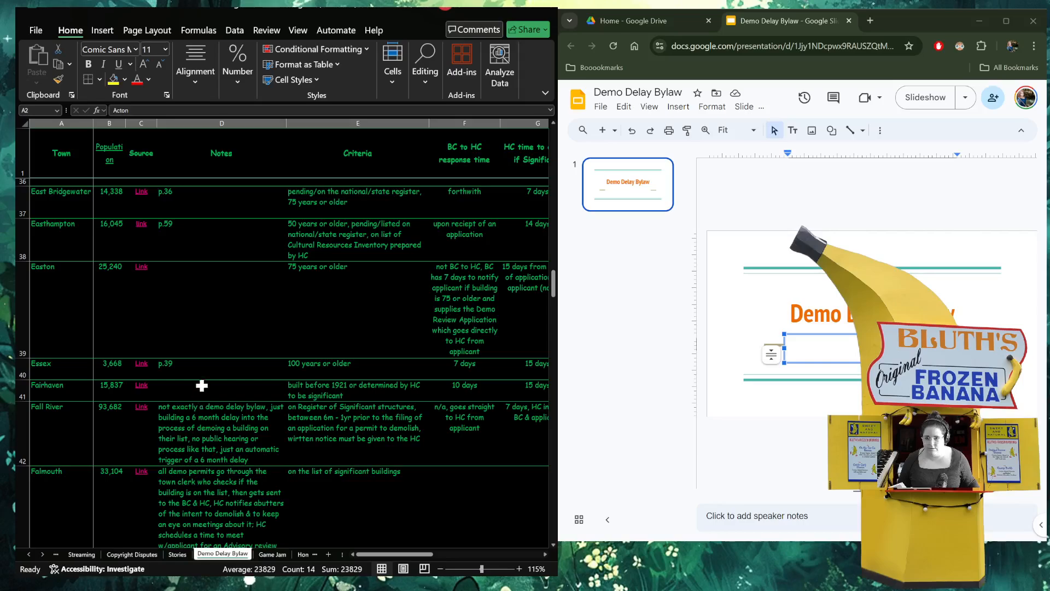
scroll(202, 386, up, 3)
scroll(204, 386, up, 5)
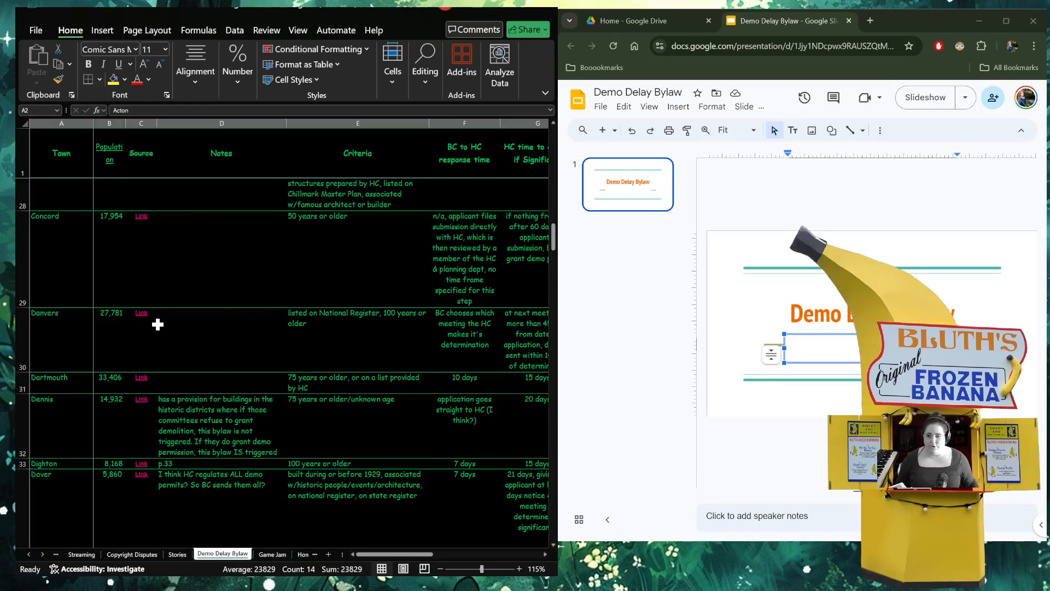
scroll(157, 323, down, 4)
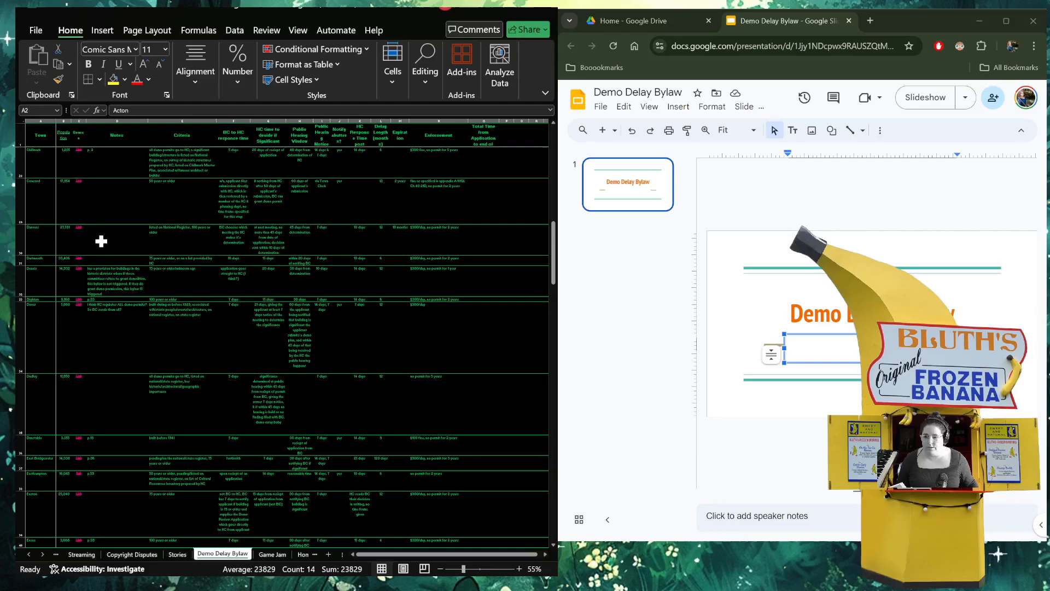
scroll(38, 170, up, 1)
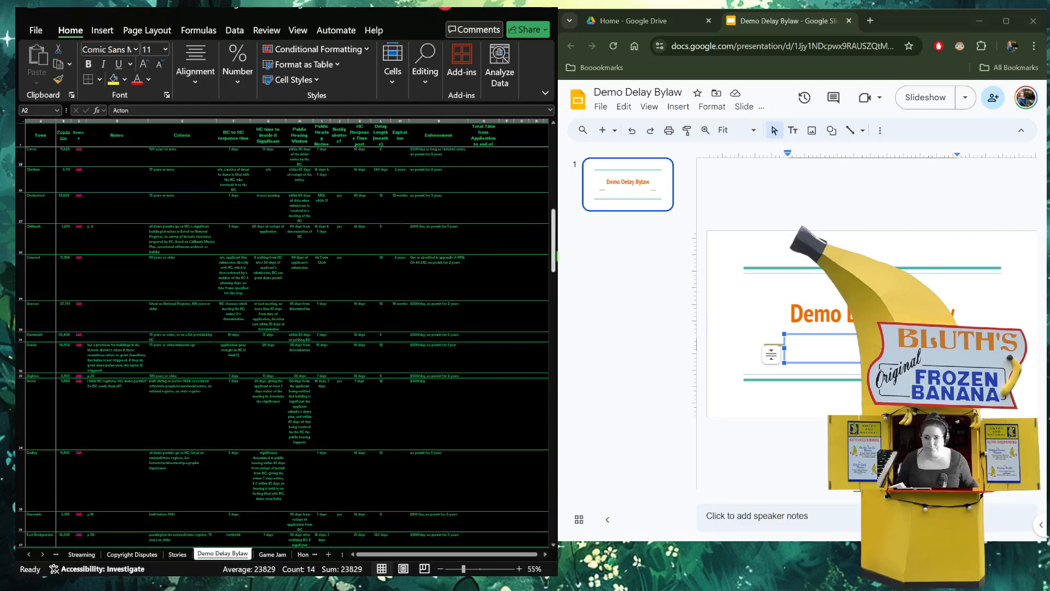
drag(553, 244, 556, 78)
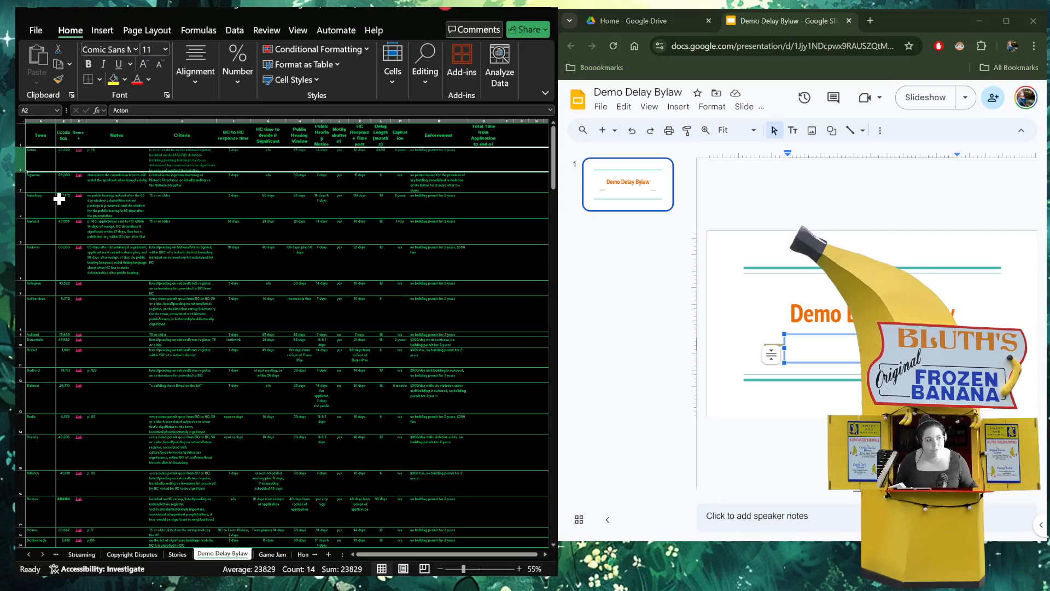
- Sort all town rows by Population from smallest to largest, keeping the header row in place
click(21, 121)
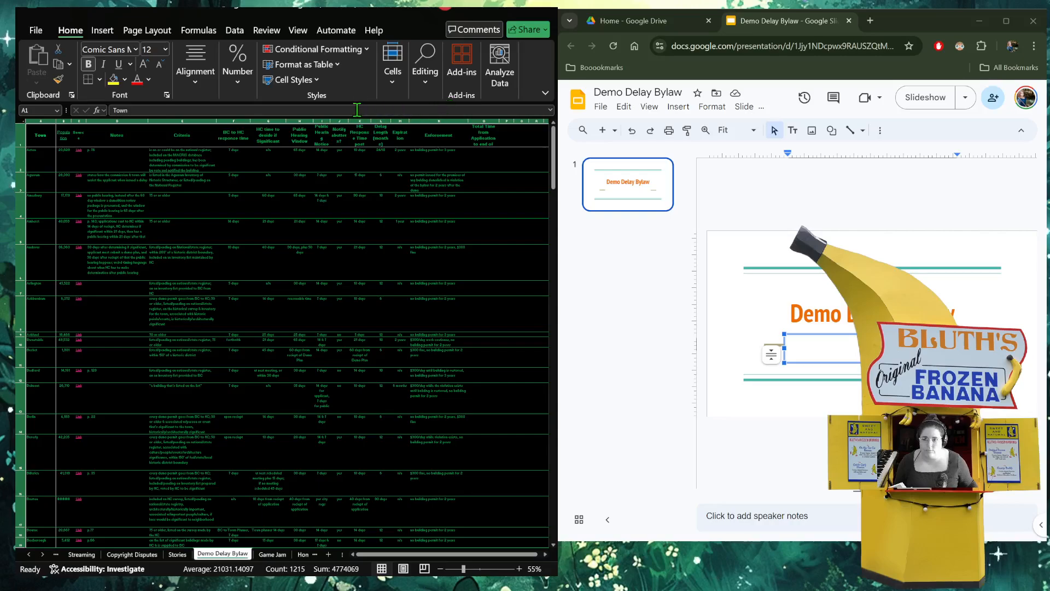
click(228, 38)
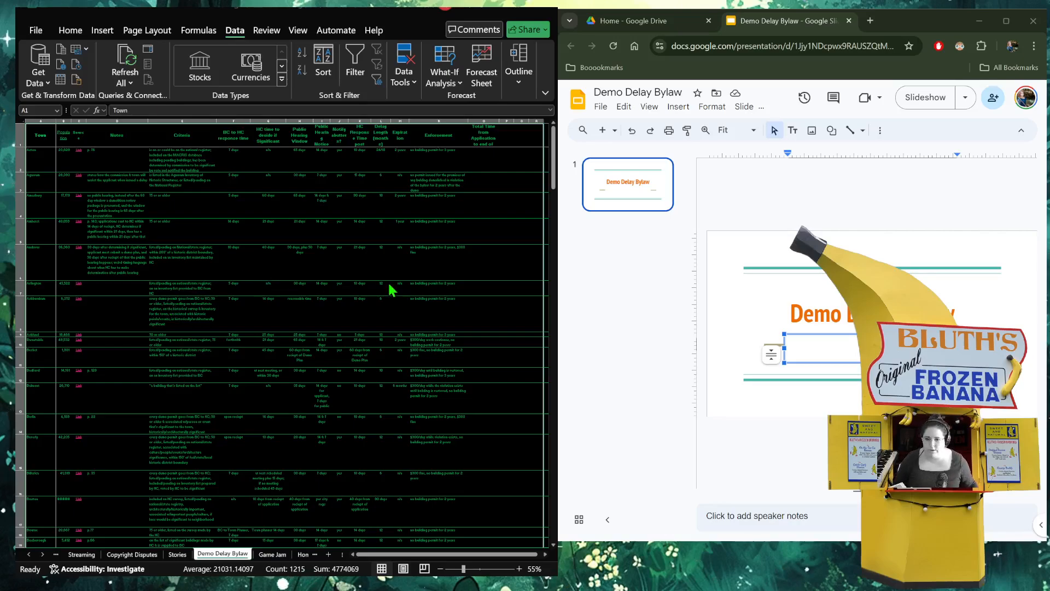
key(Return)
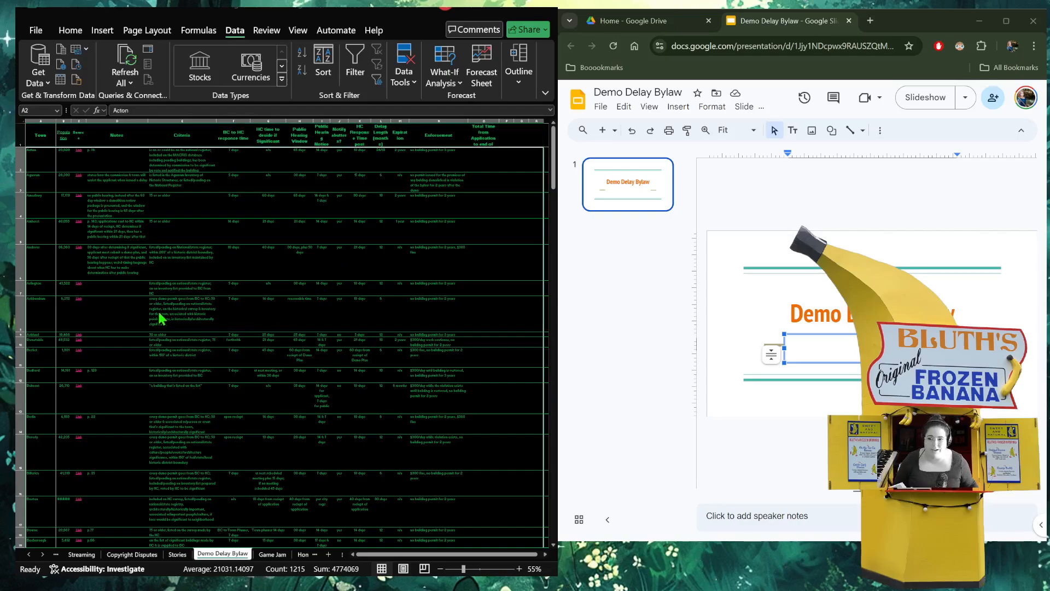
click(337, 338)
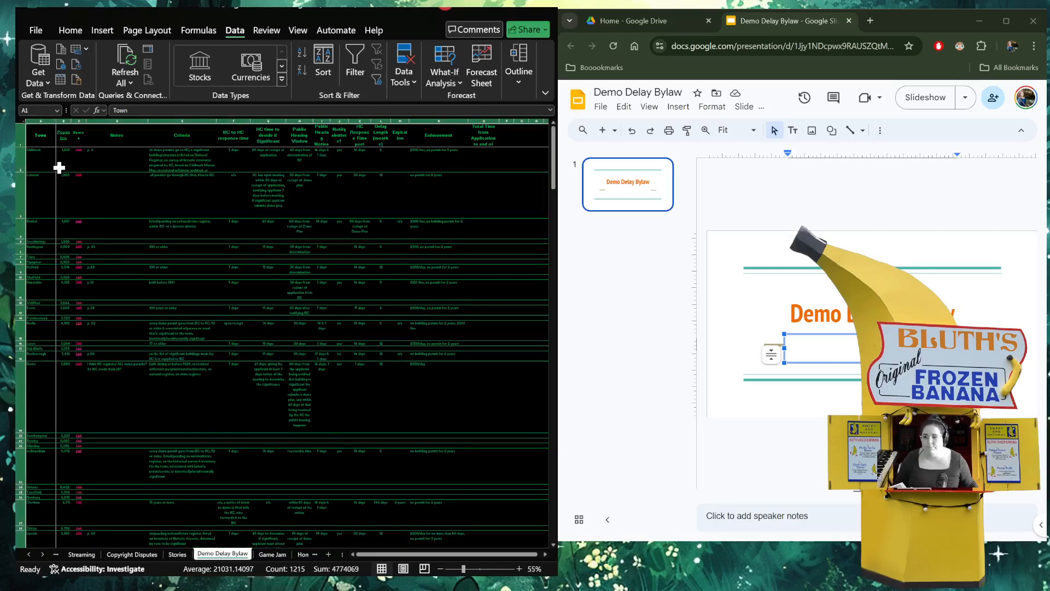
- Examine the smallest towns' criteria, response times and public hearing windows in the sorted sheet
ctrl+scroll(106, 213, up, 5)
ctrl+scroll(105, 214, up, 3)
click(156, 310)
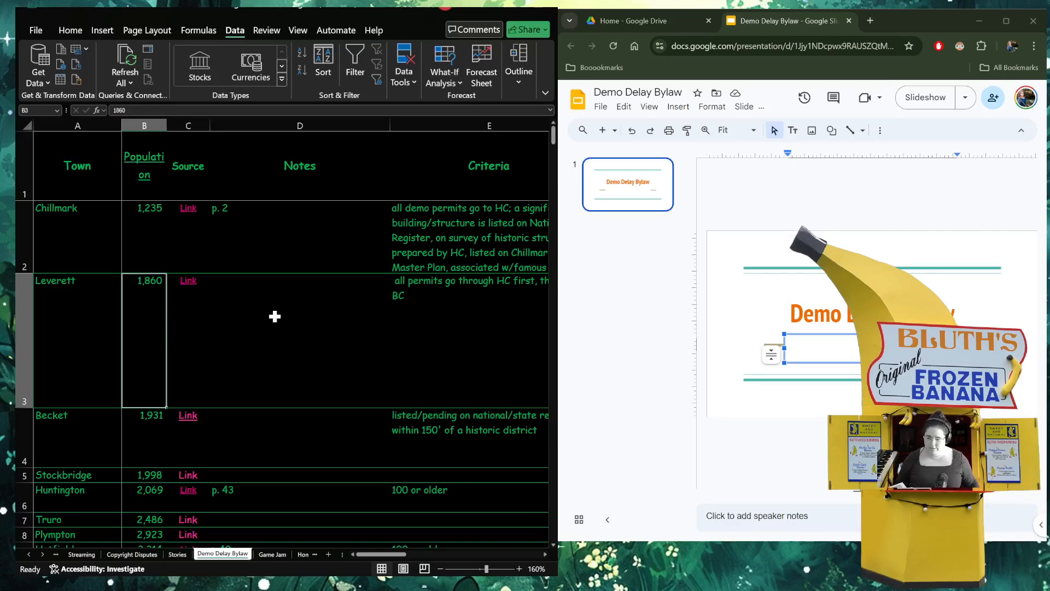
ctrl+scroll(274, 317, down, 3)
ctrl+scroll(275, 316, down, 1)
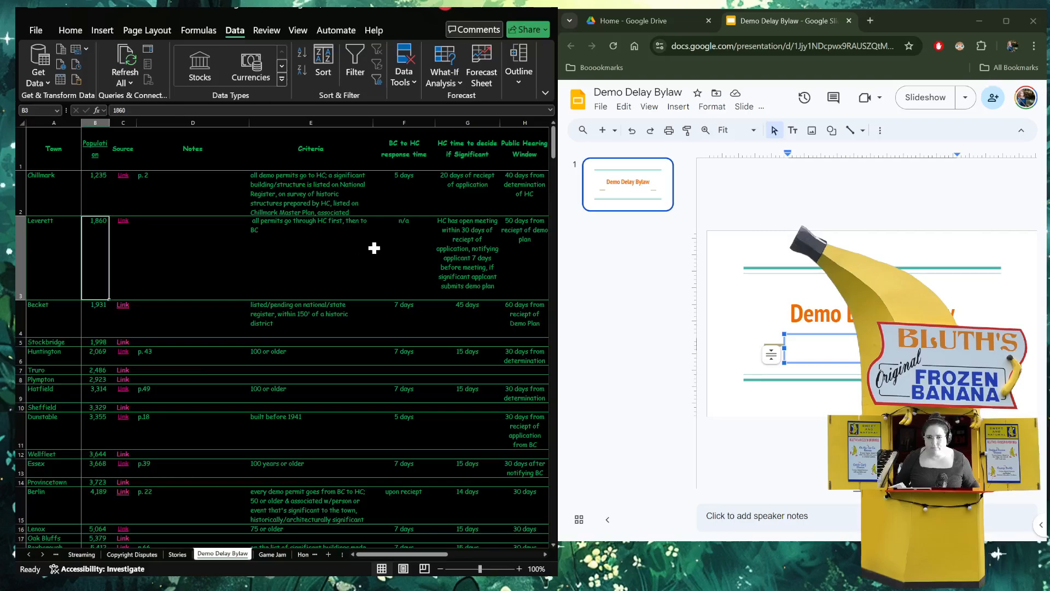
ctrl+scroll(419, 254, down, 2)
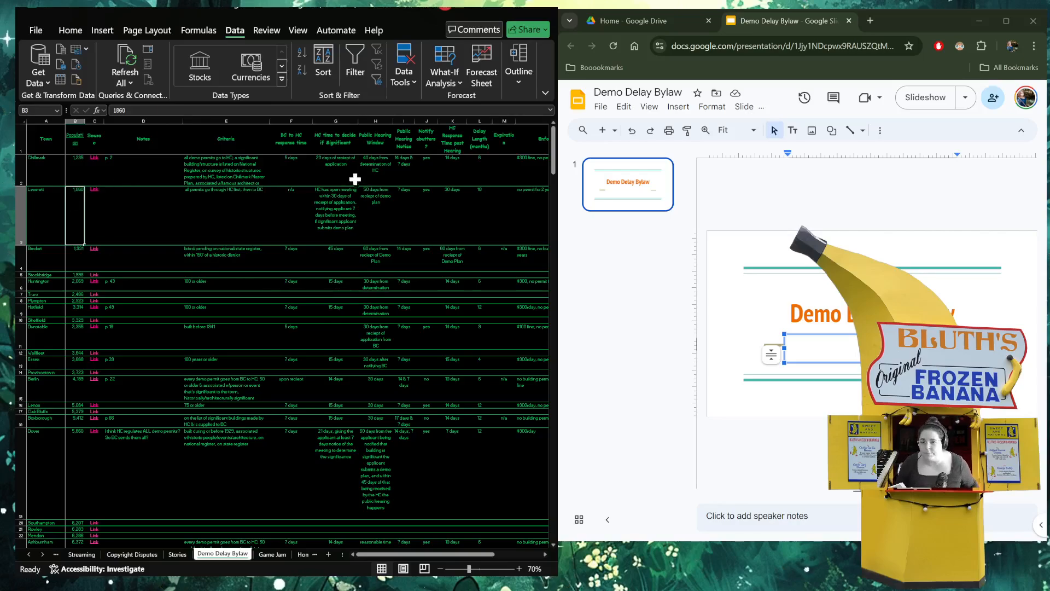
click(388, 221)
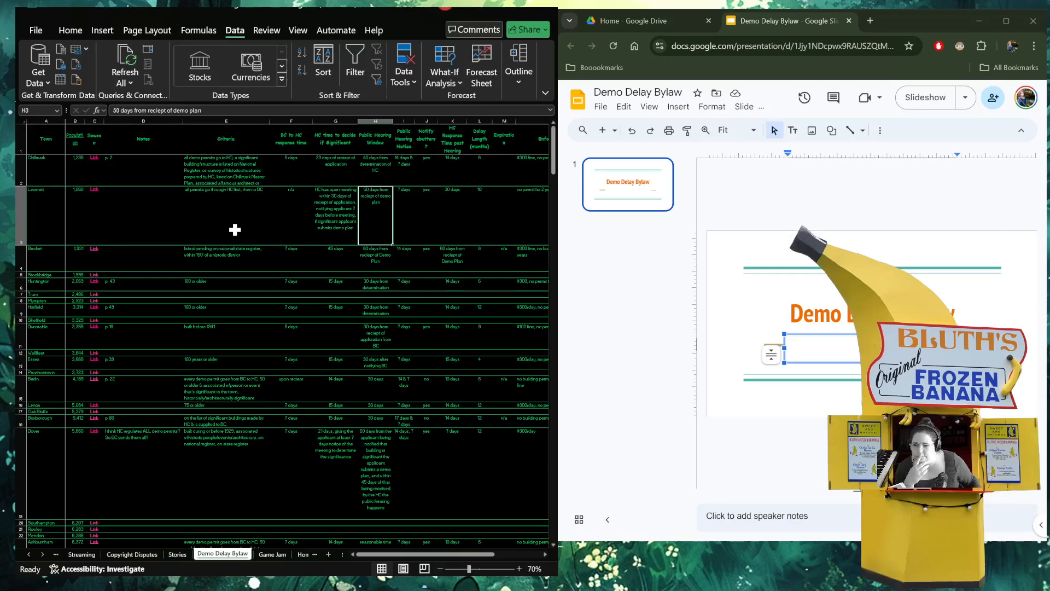
scroll(235, 229, up, 2)
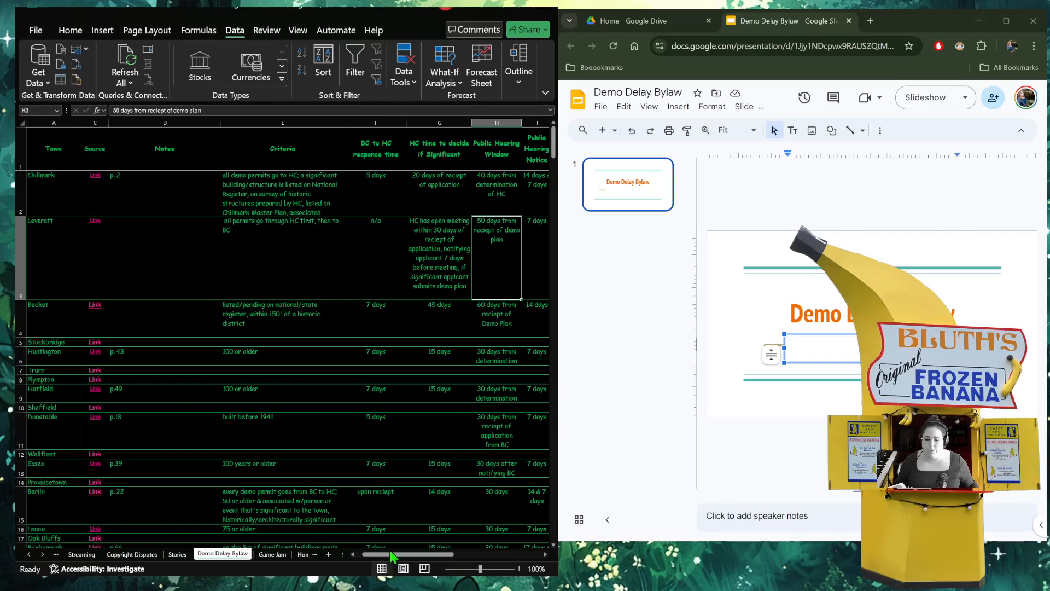
drag(391, 554, 411, 557)
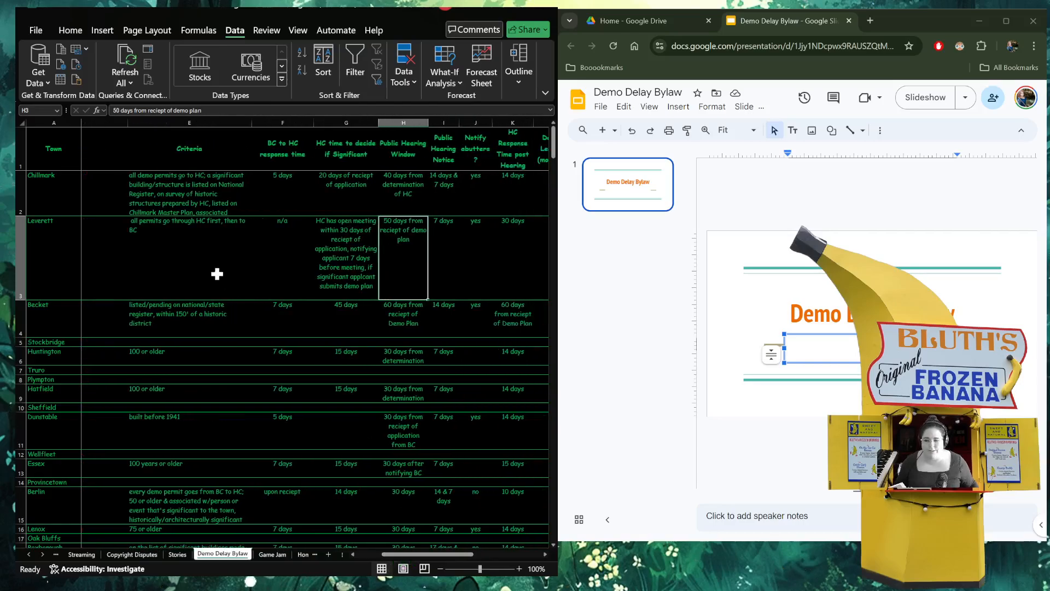
scroll(164, 271, down, 1)
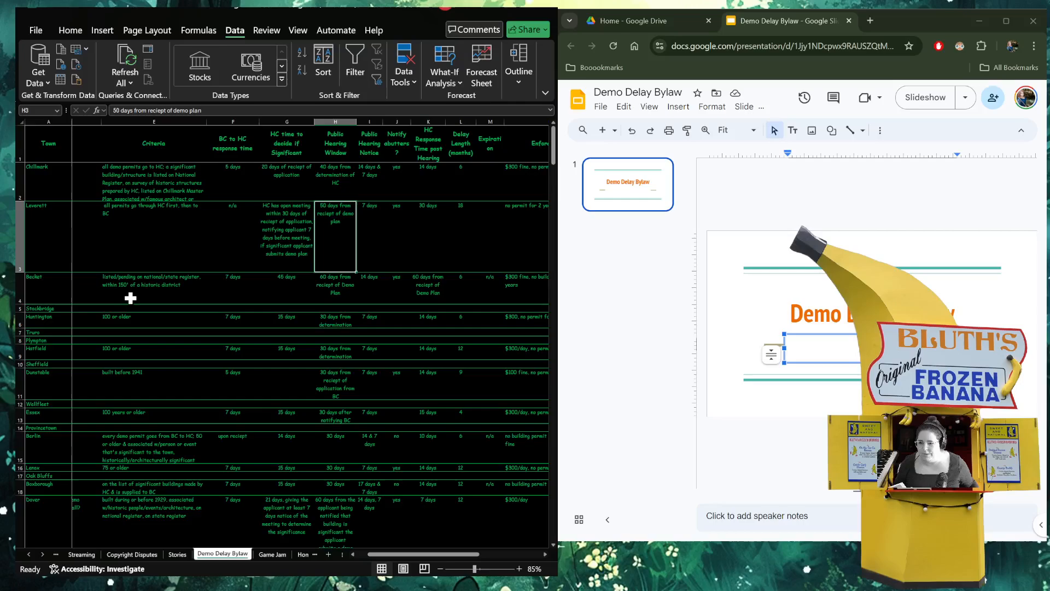
- Examine Becket's demolition criteria, BC to HC response time, time to decide significance and public hearing window
click(131, 295)
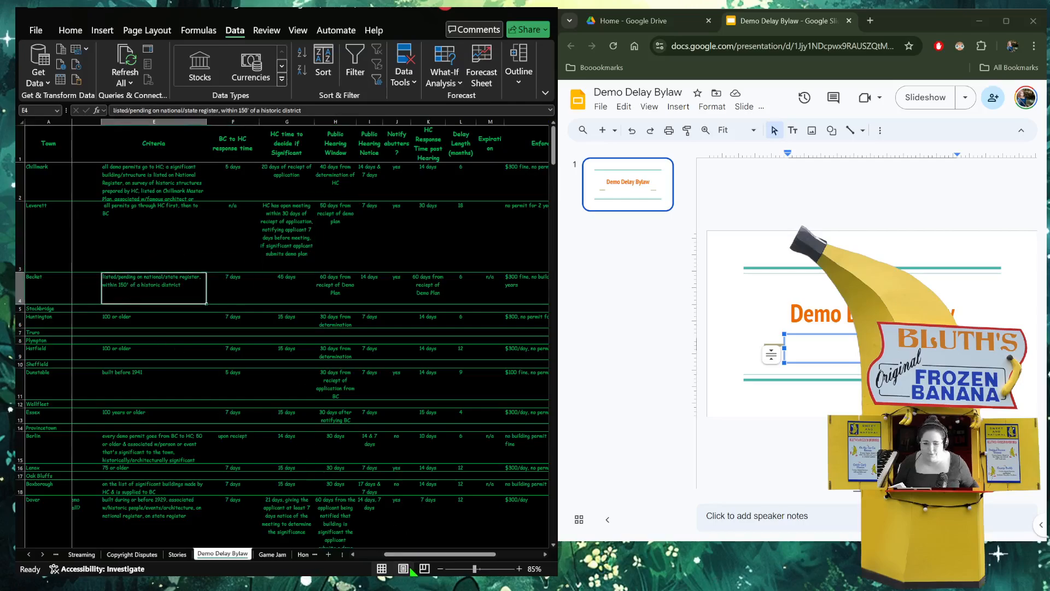
drag(413, 557, 387, 555)
scroll(241, 320, up, 2)
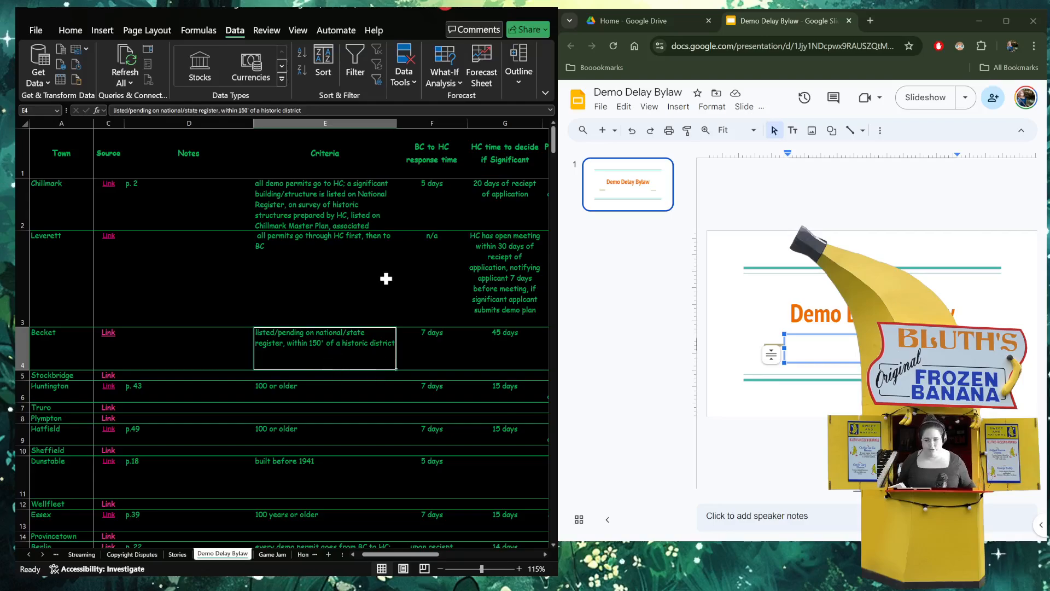
ctrl+scroll(377, 319, down, 1)
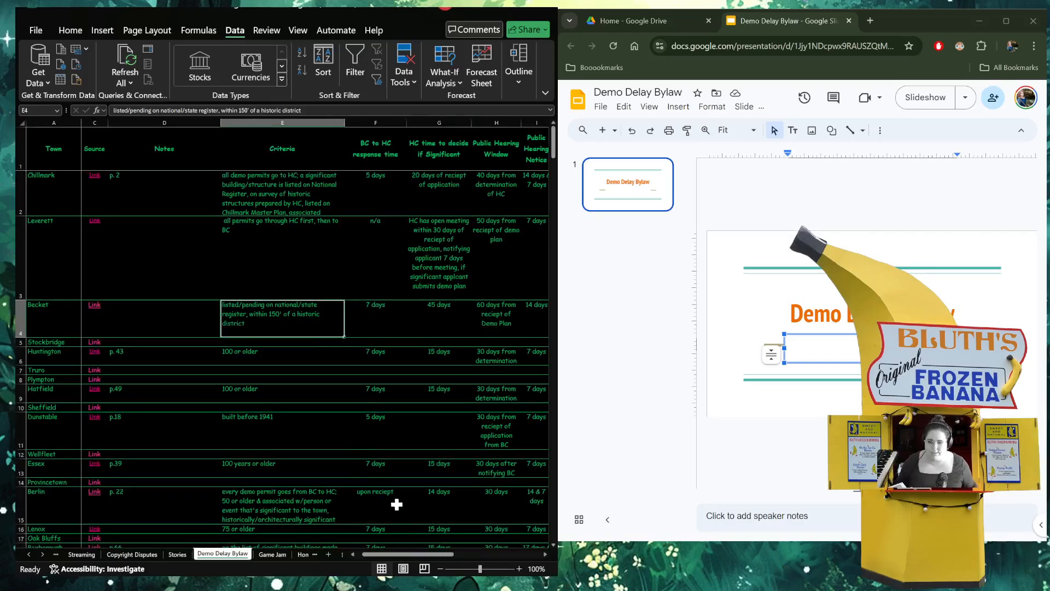
drag(402, 555, 425, 557)
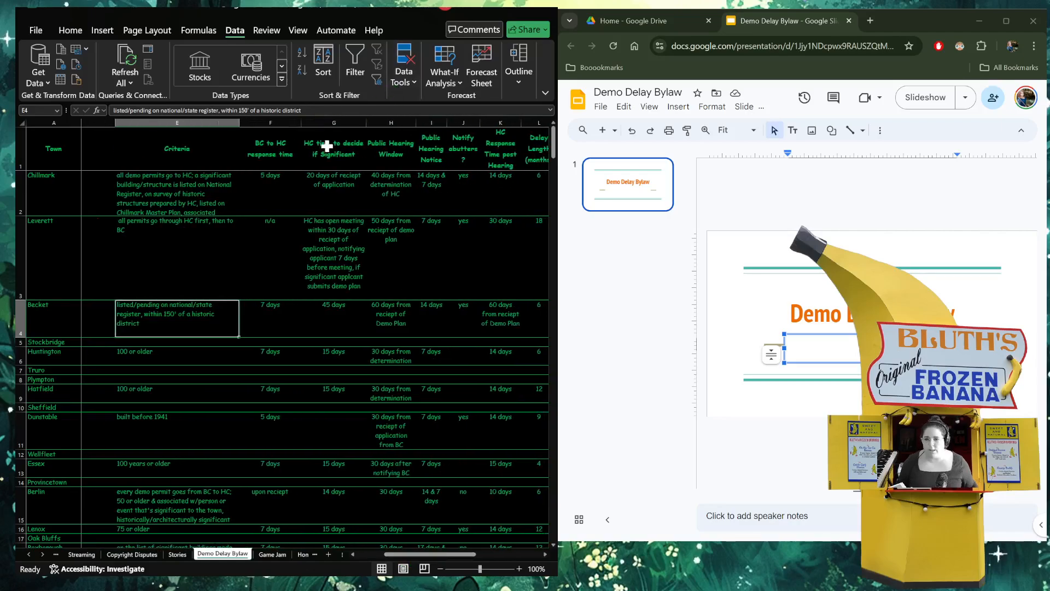
click(277, 321)
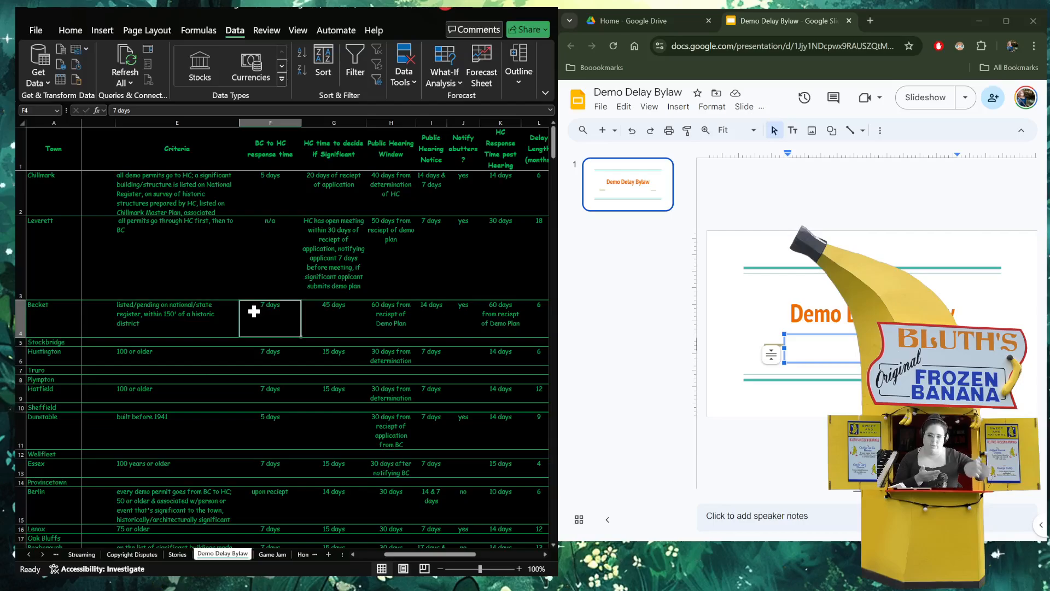
click(323, 332)
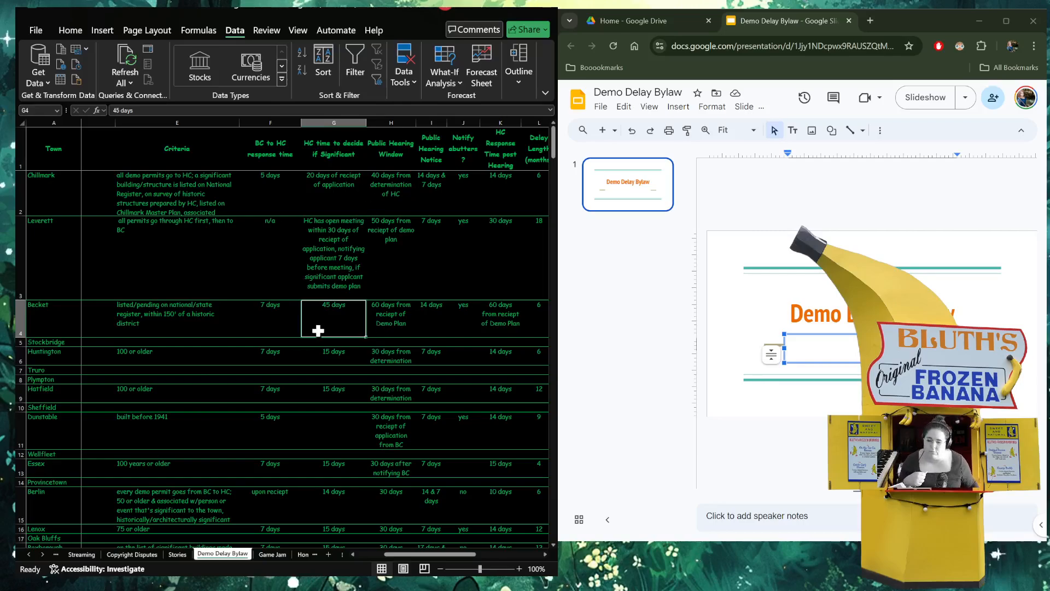
click(407, 324)
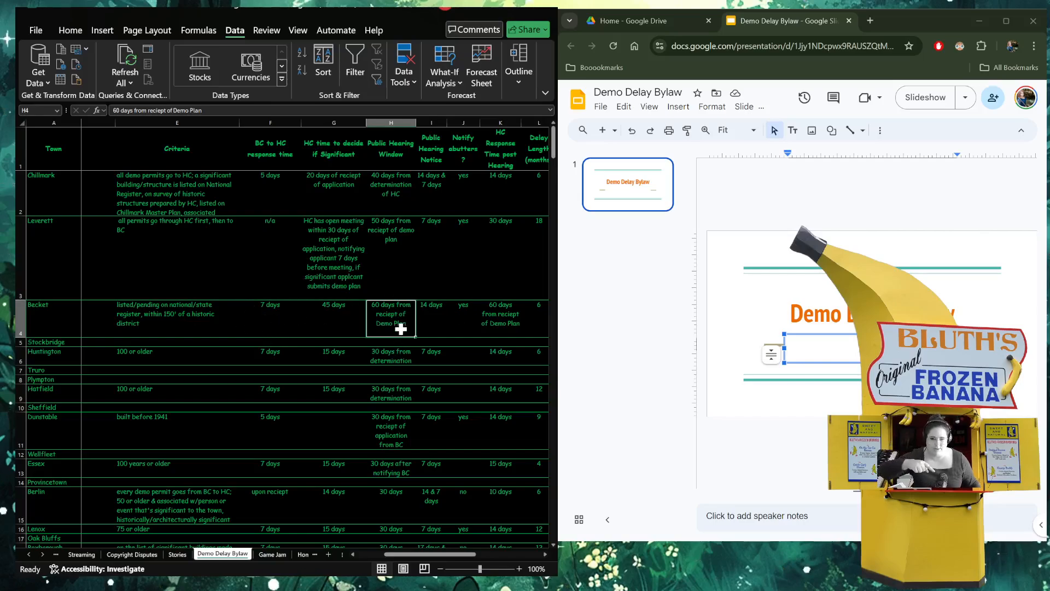
click(266, 310)
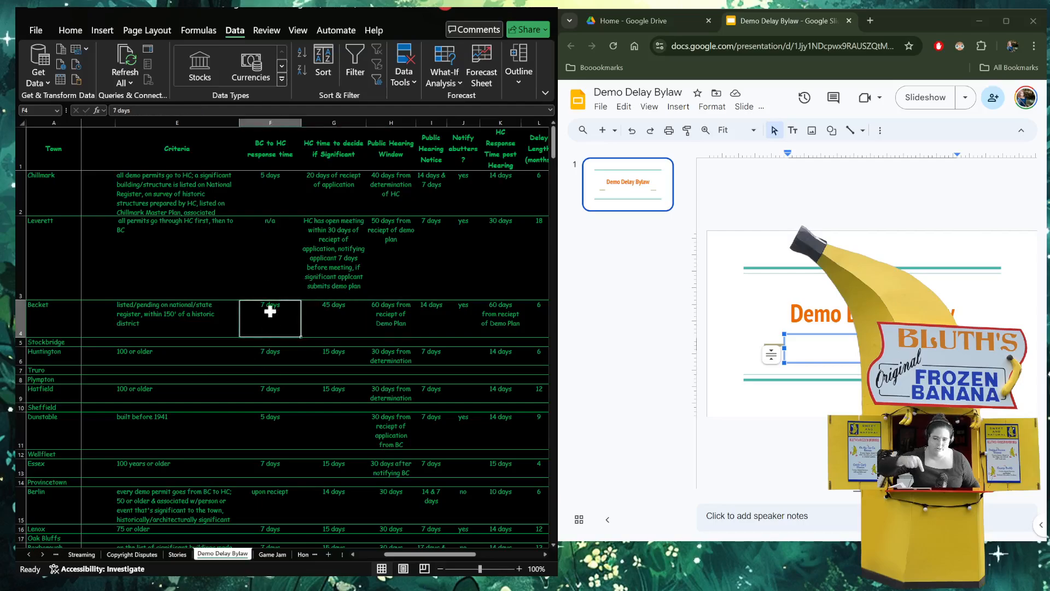
click(412, 324)
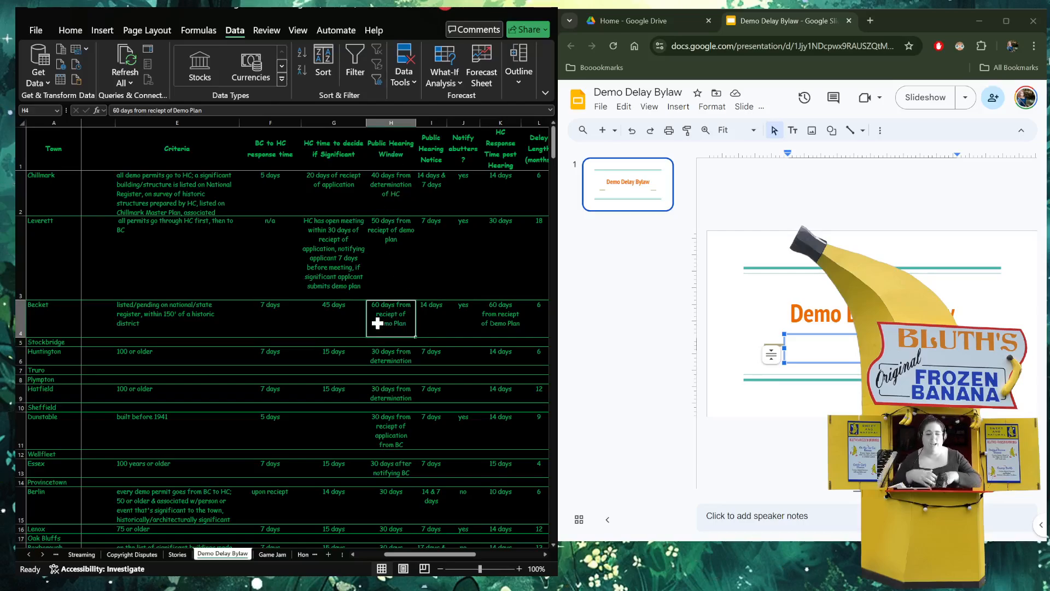
- Review Becket's public hearing notice, abutter notification, post-hearing response time, delay length and enforcement entries
click(441, 314)
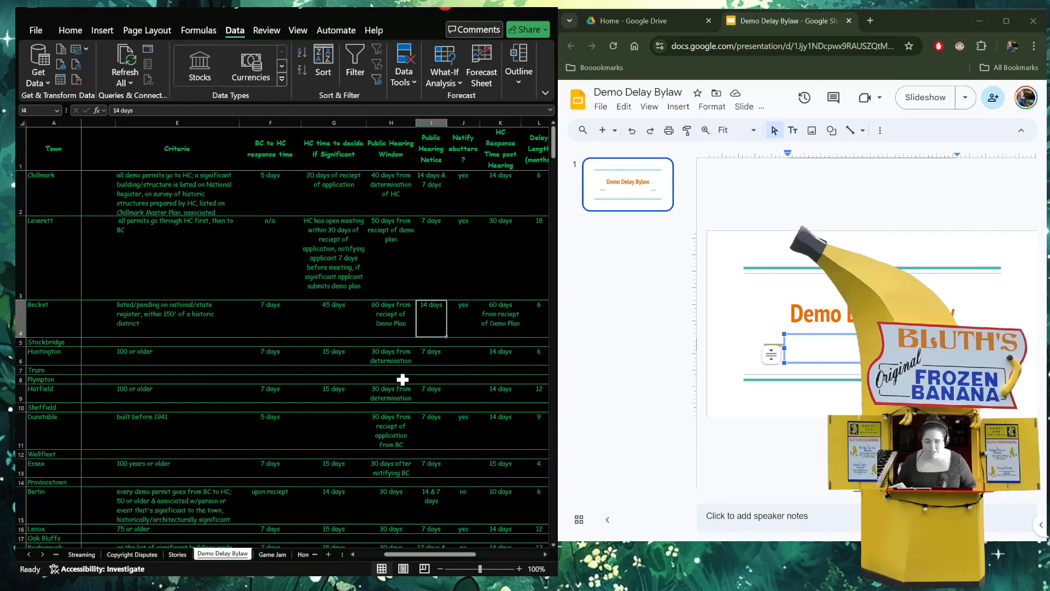
key(Right)
key(Right)
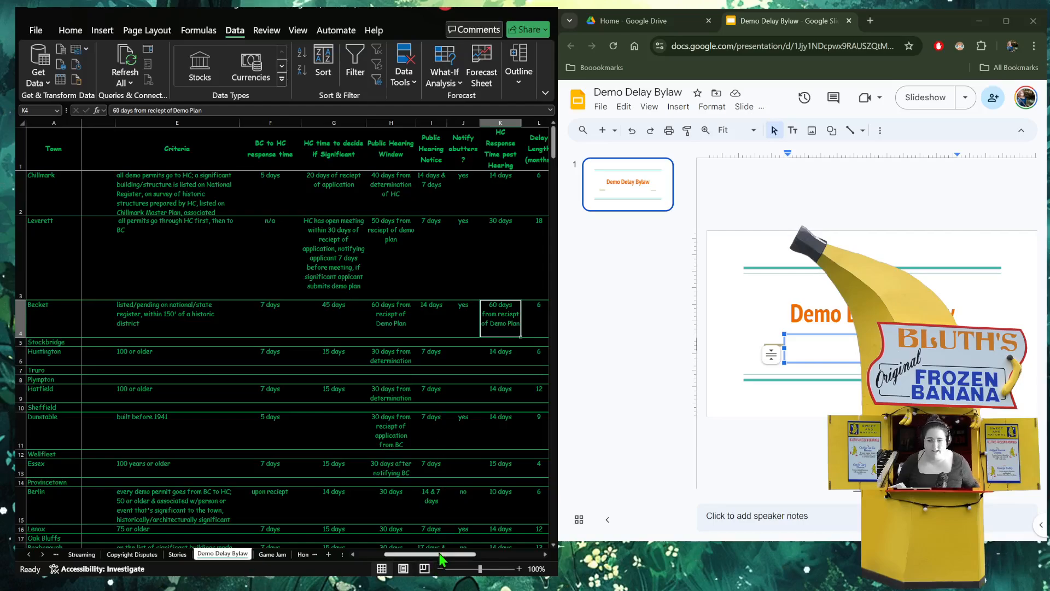
drag(441, 558, 468, 558)
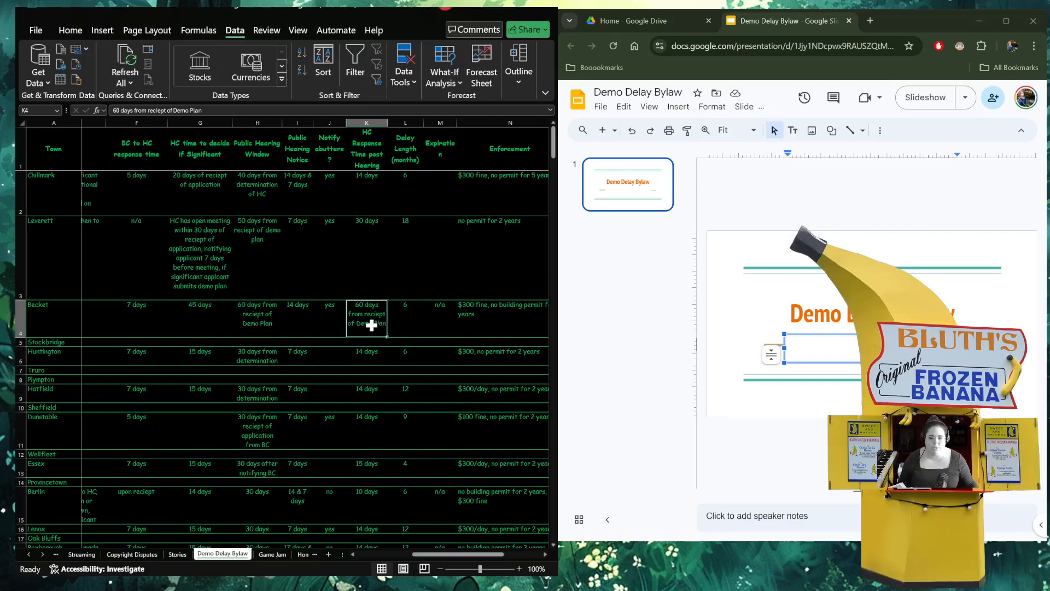
click(403, 334)
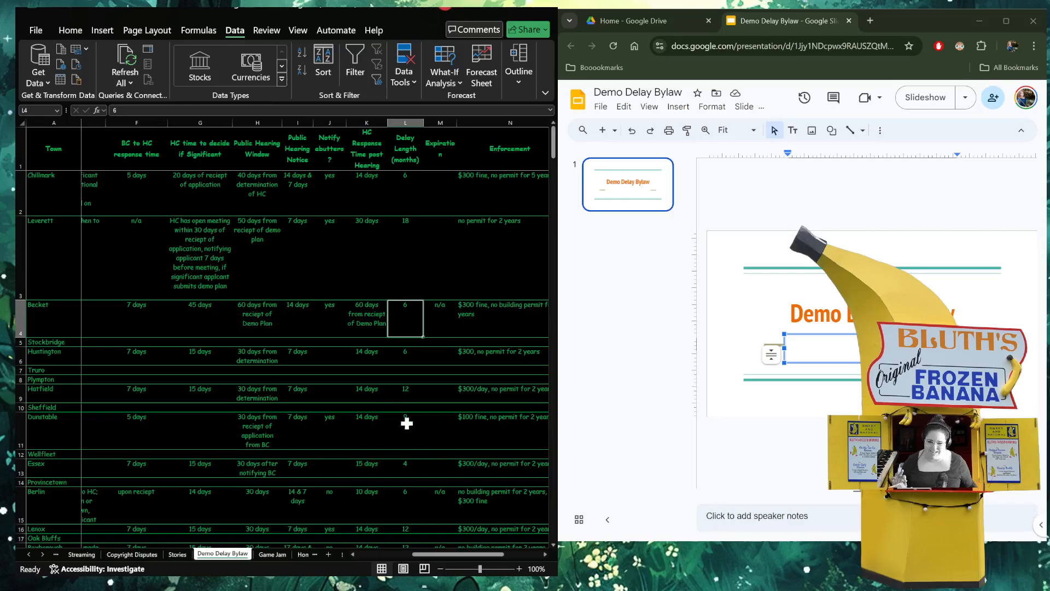
click(489, 318)
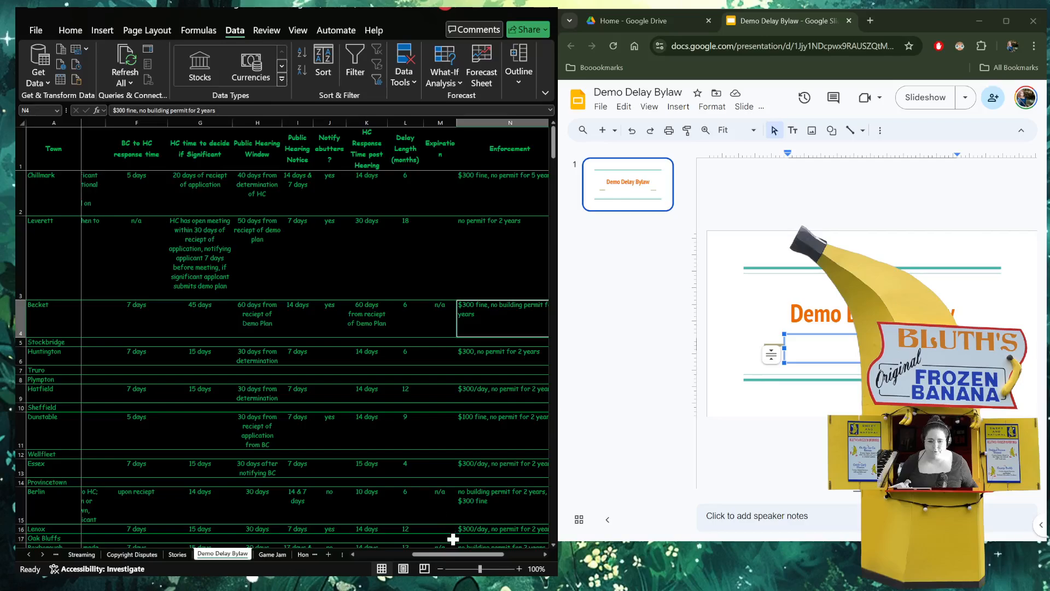
drag(467, 555, 485, 556)
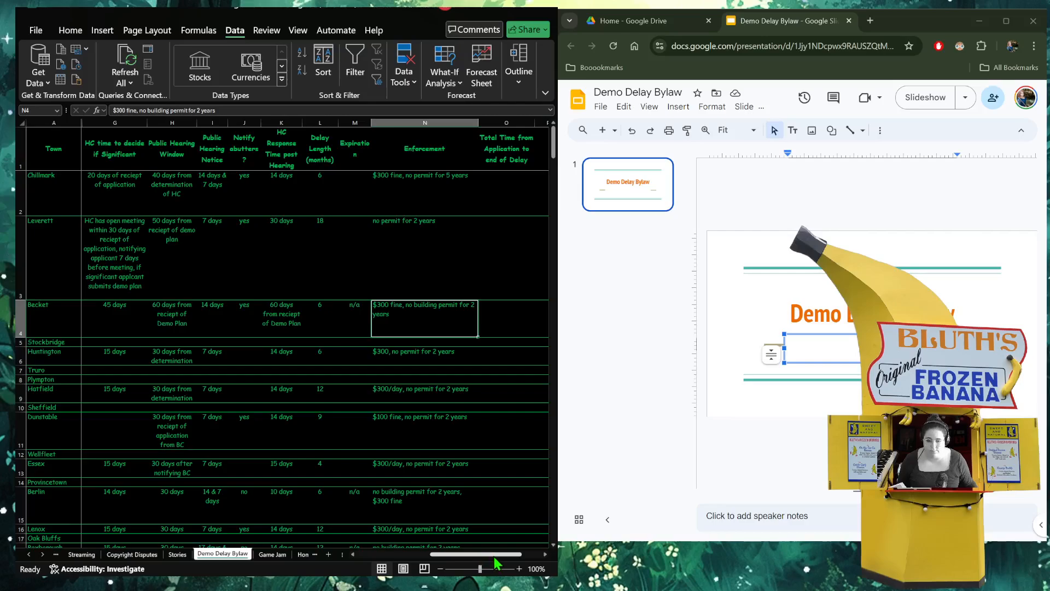
- Look down the population-sorted list for Hopkinton and compare its population with the neighbouring towns
drag(494, 555, 341, 553)
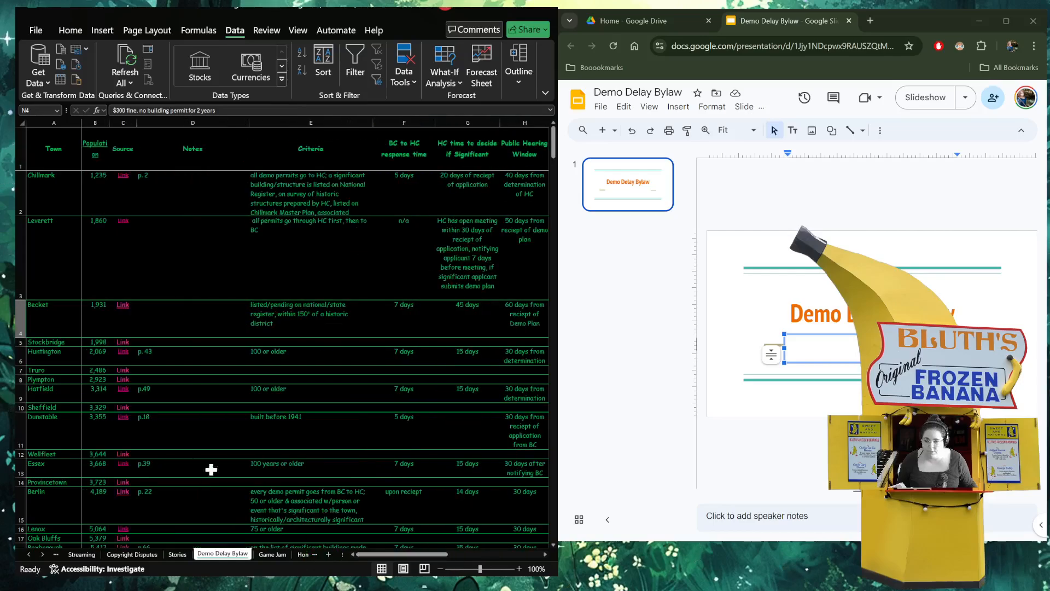
scroll(180, 443, down, 6)
scroll(180, 446, down, 8)
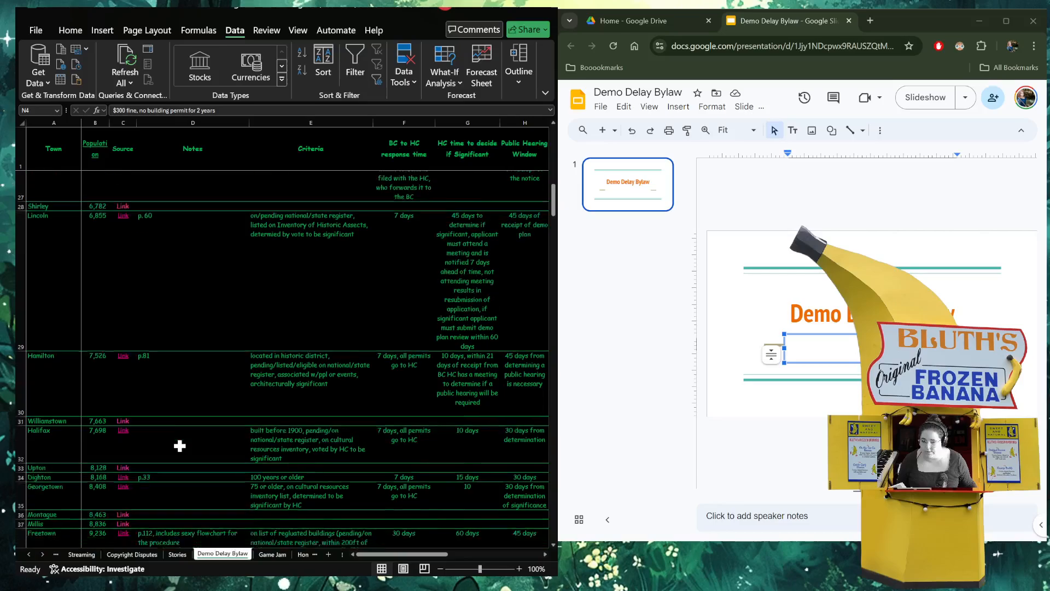
scroll(180, 446, down, 8)
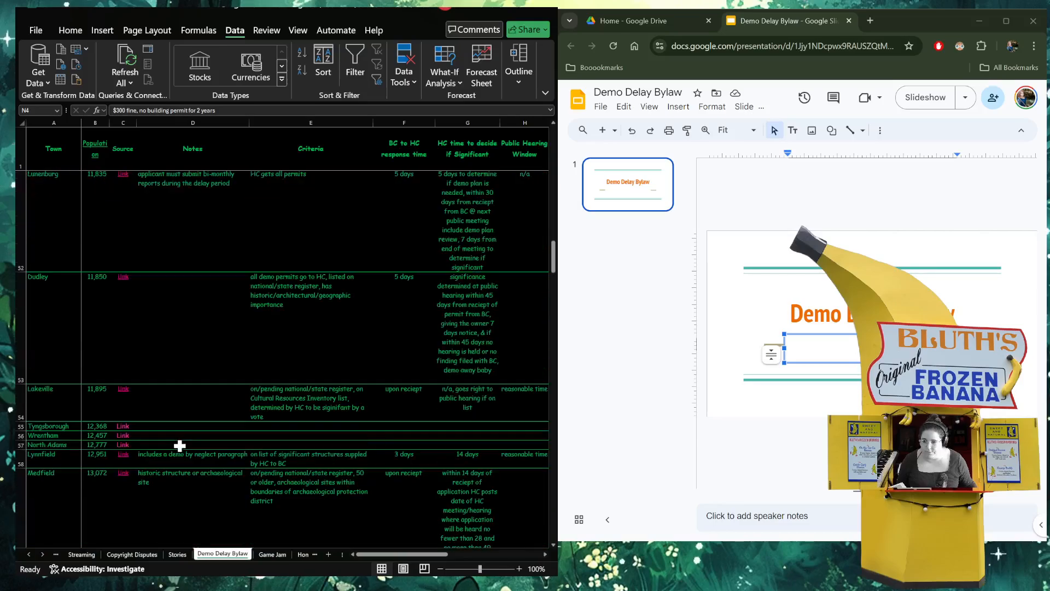
scroll(180, 446, down, 8)
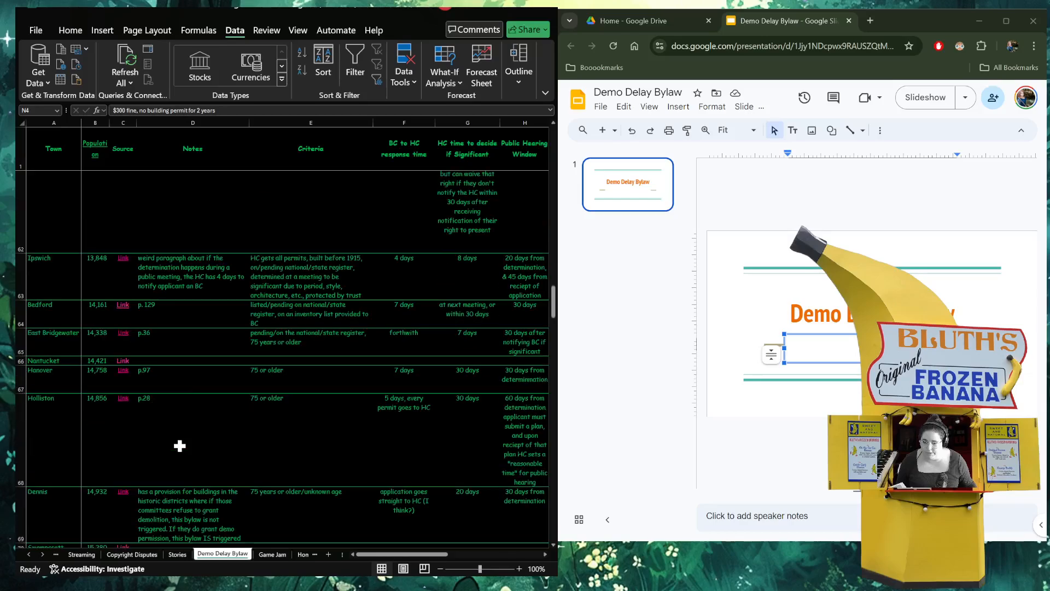
scroll(180, 446, down, 4)
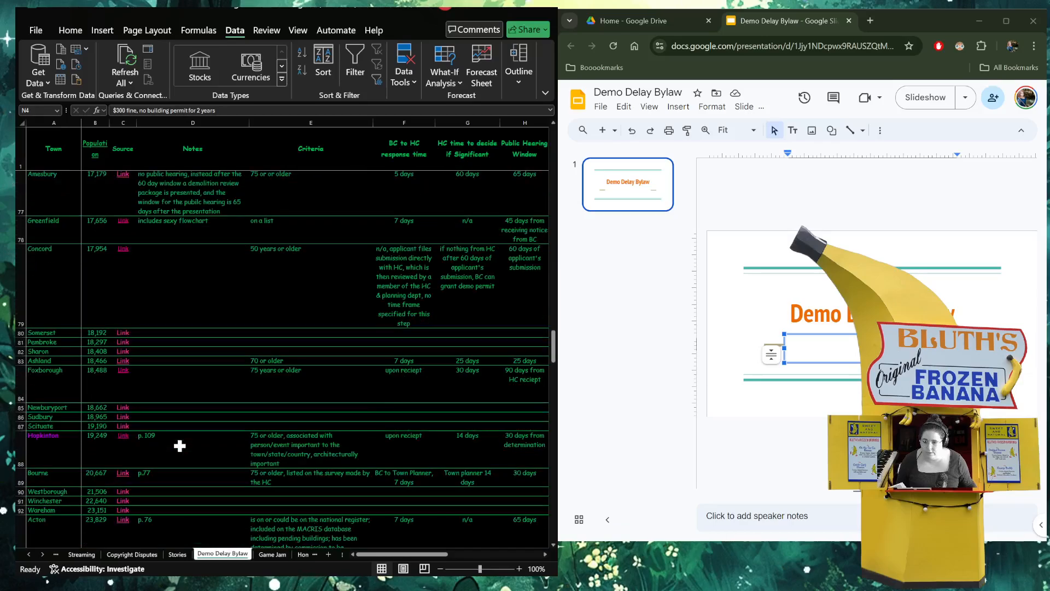
scroll(180, 446, down, 2)
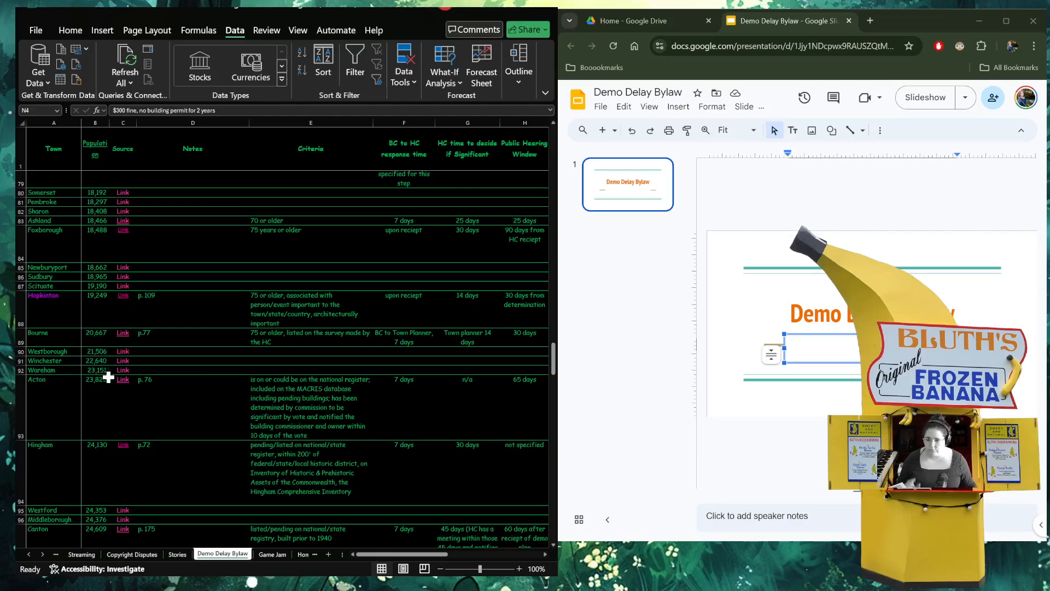
click(97, 285)
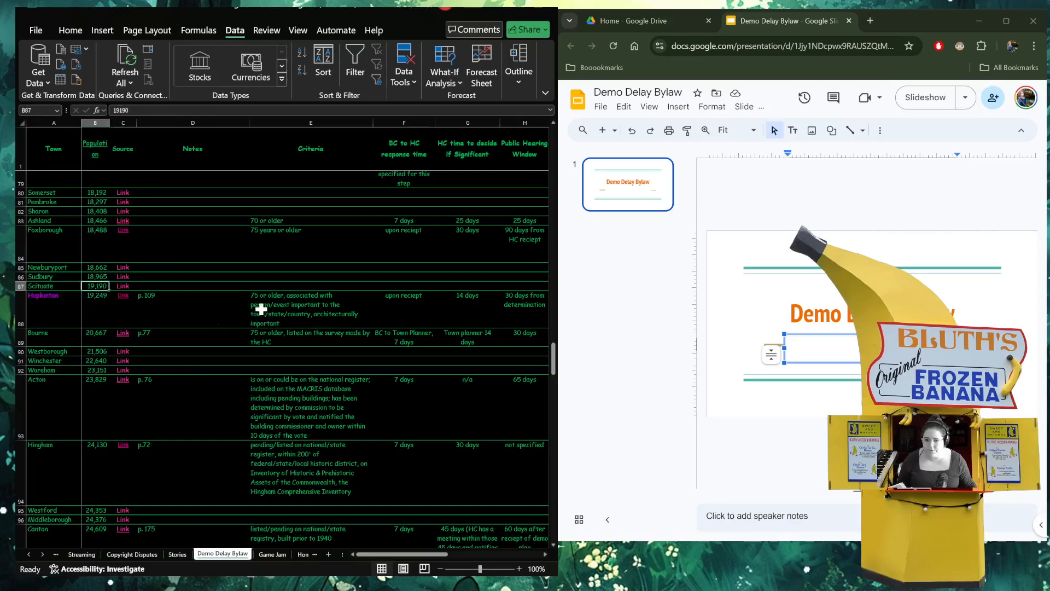
click(102, 312)
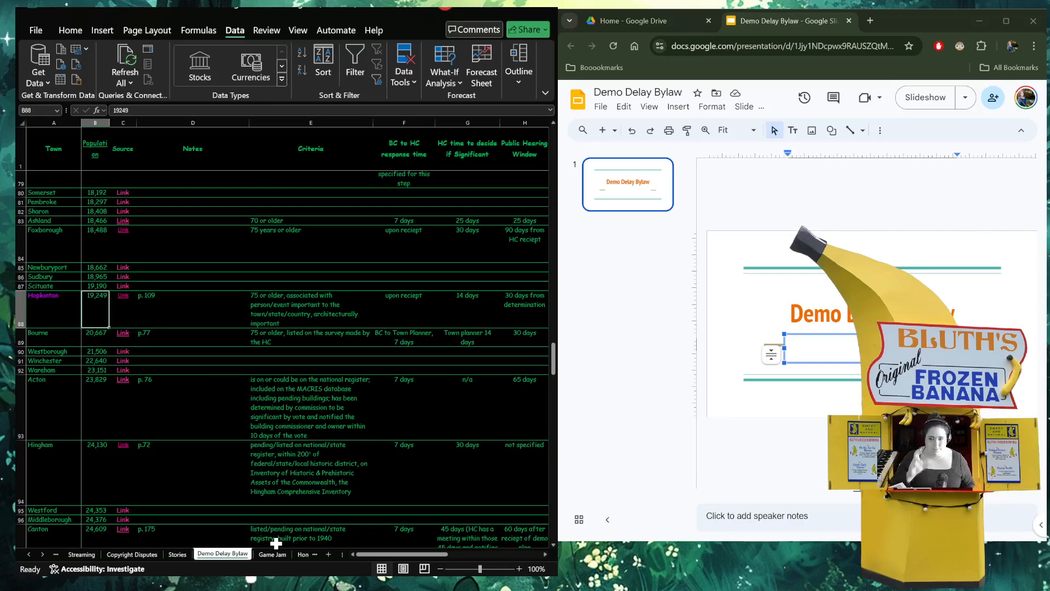
- Read across Hopkinton's row from its source link and criteria through the response times to the delay length
key(Right)
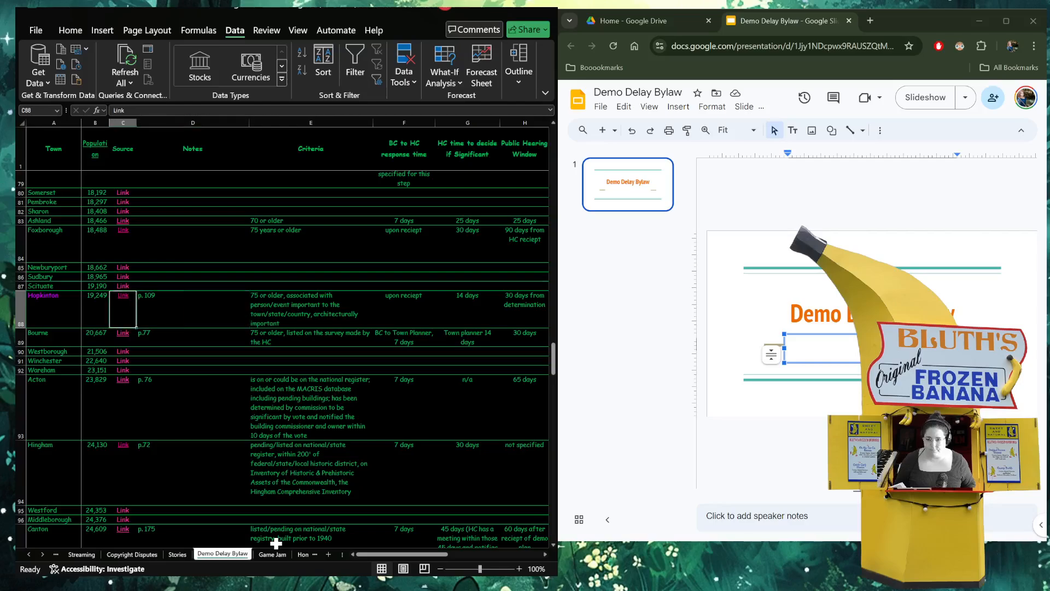
key(Right)
key(Right)
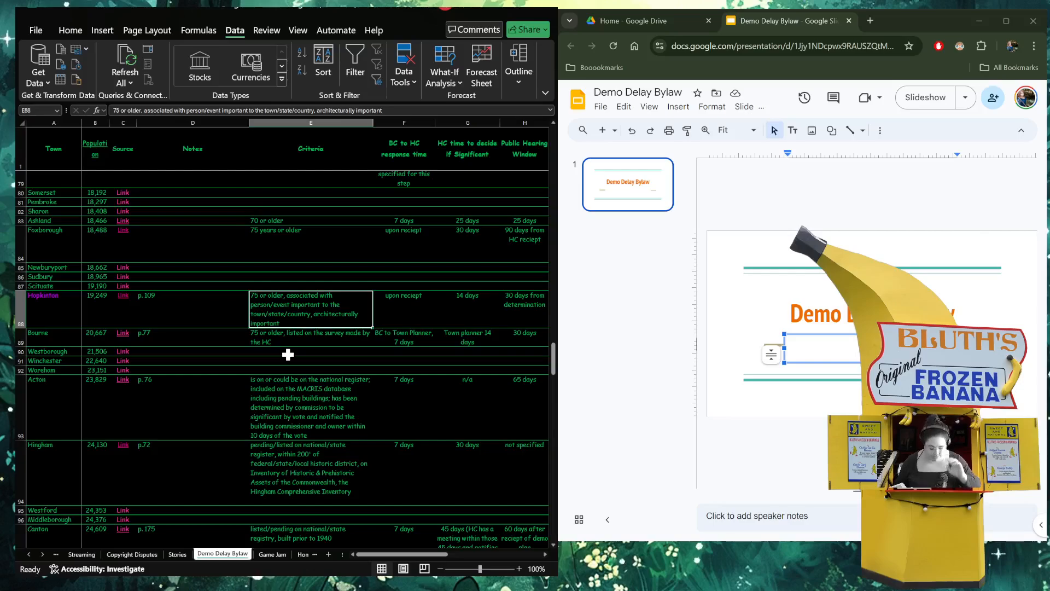
key(Right)
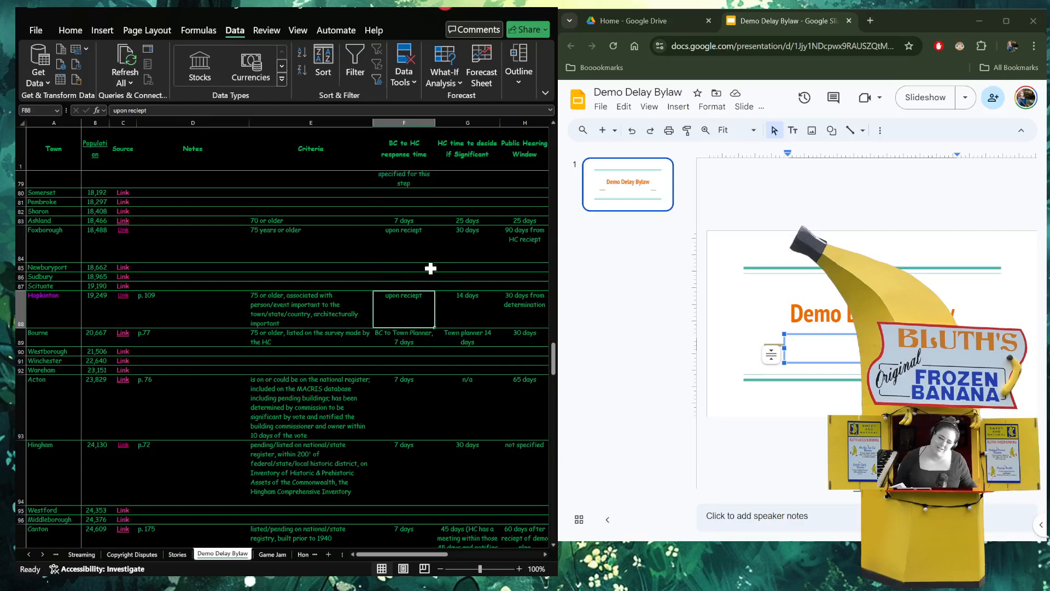
click(465, 296)
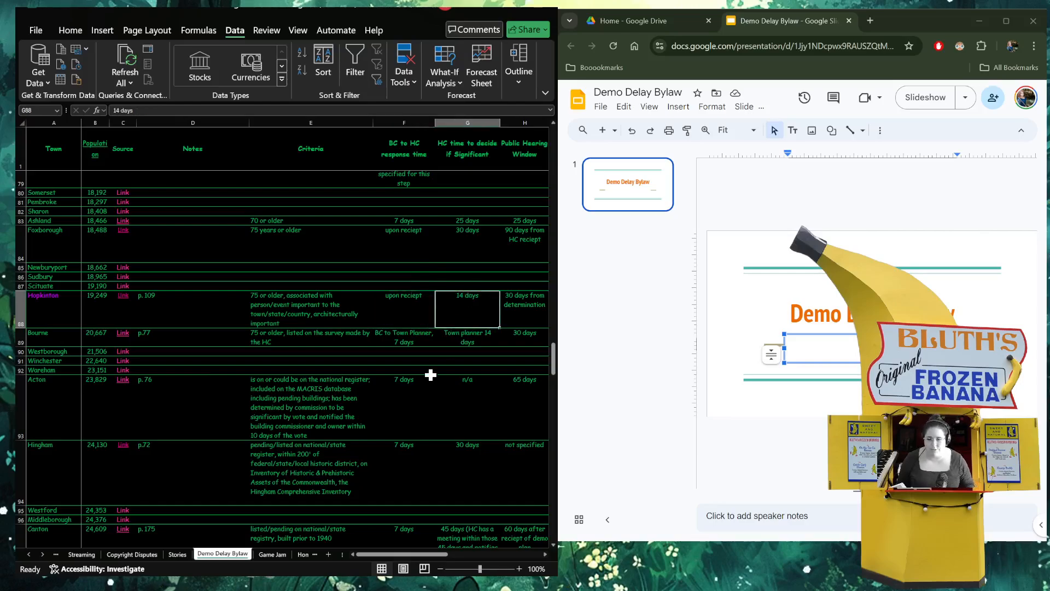
key(Right)
key(Right)
key(Right)
key(Right)
key(Right)
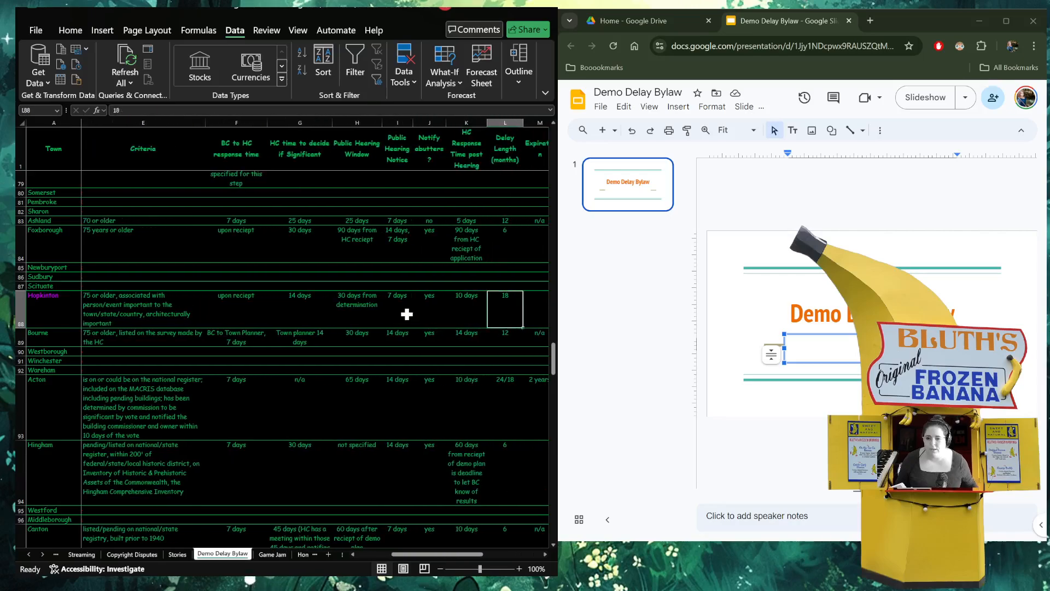
- Review Hopkinton's significance decision time, hearing window, hearing notice, abutter notification, post-hearing response, delay length and enforcement
click(314, 296)
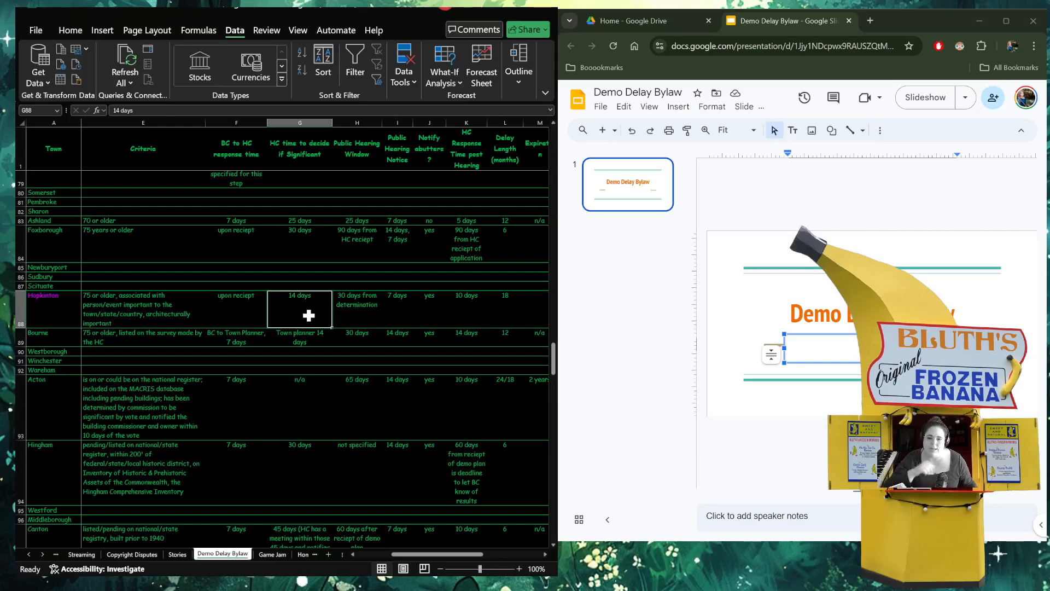
click(361, 322)
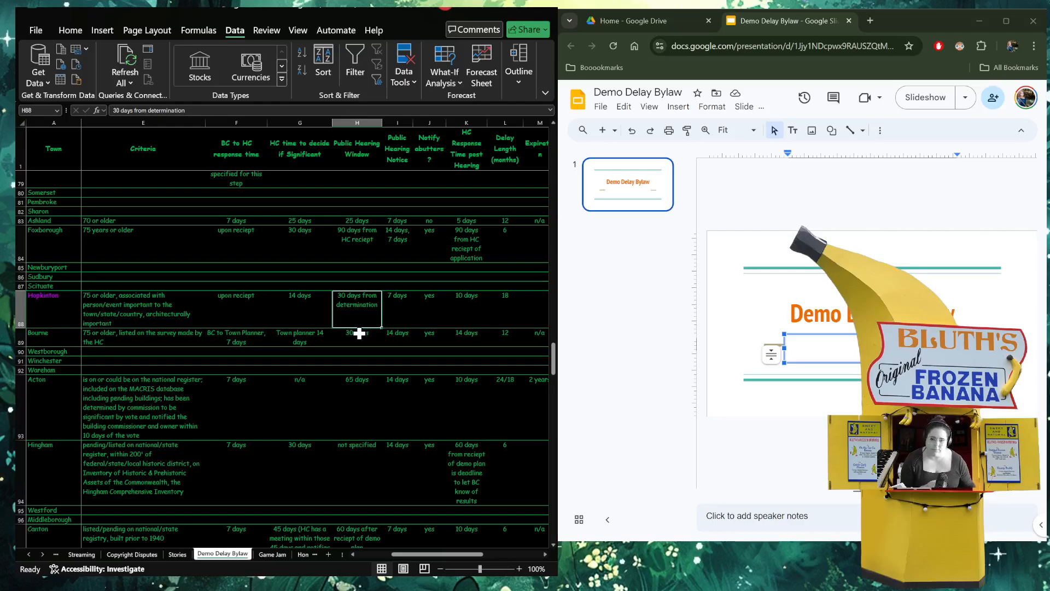
click(402, 322)
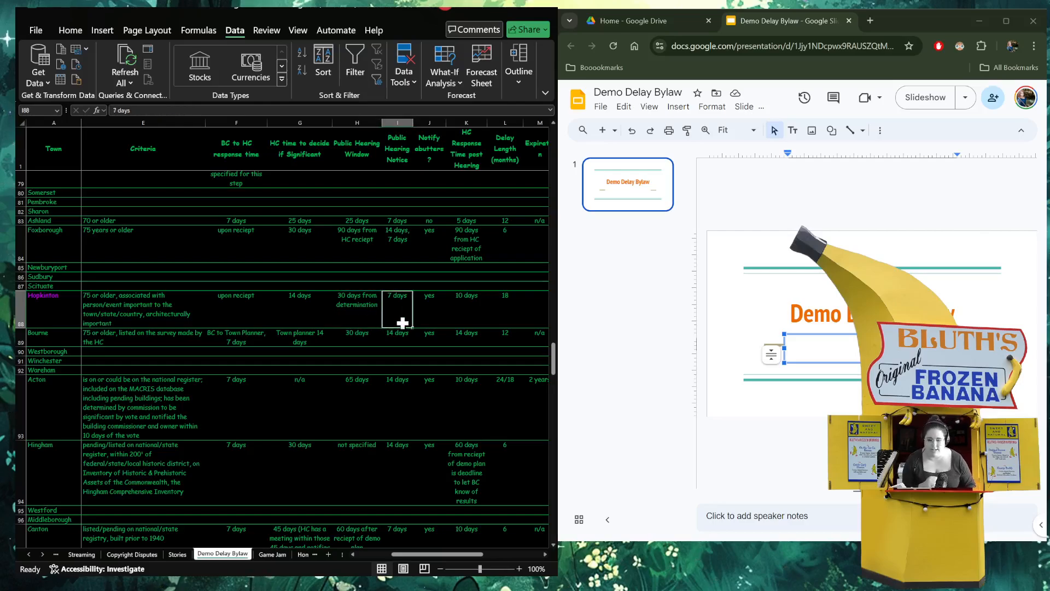
key(Right)
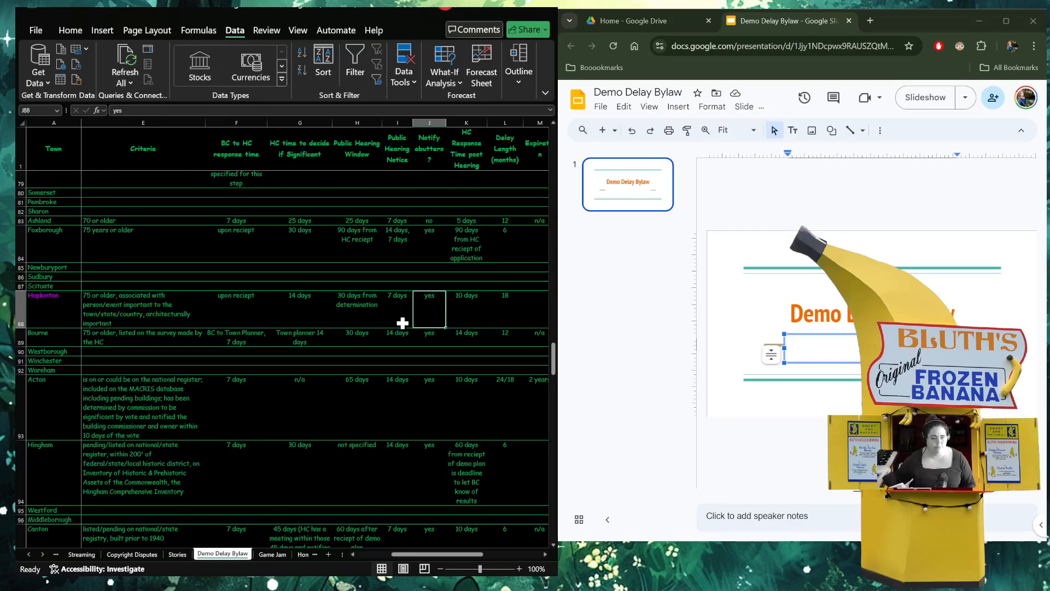
key(Right)
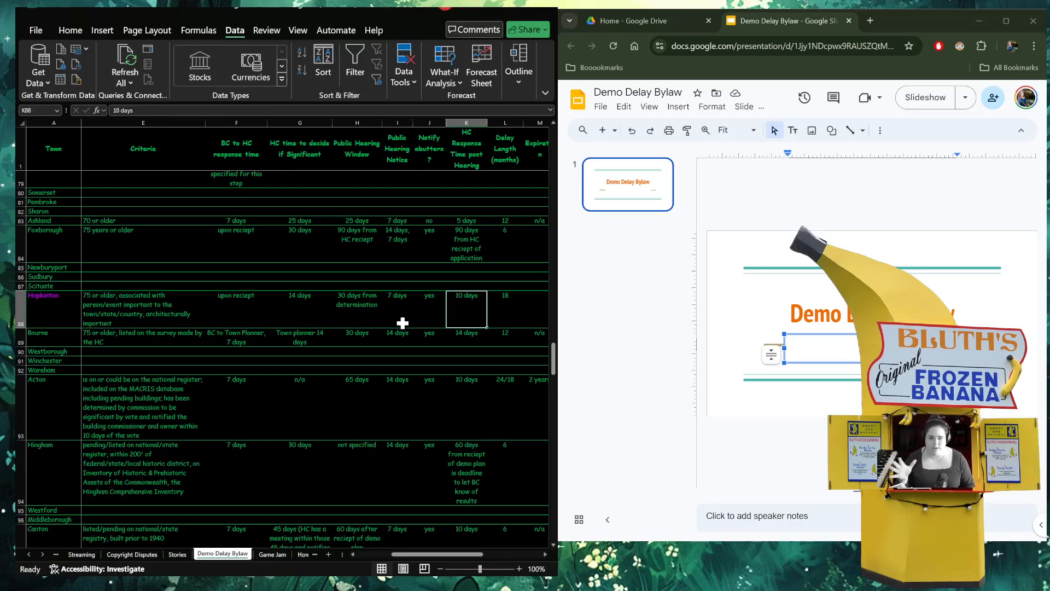
key(Right)
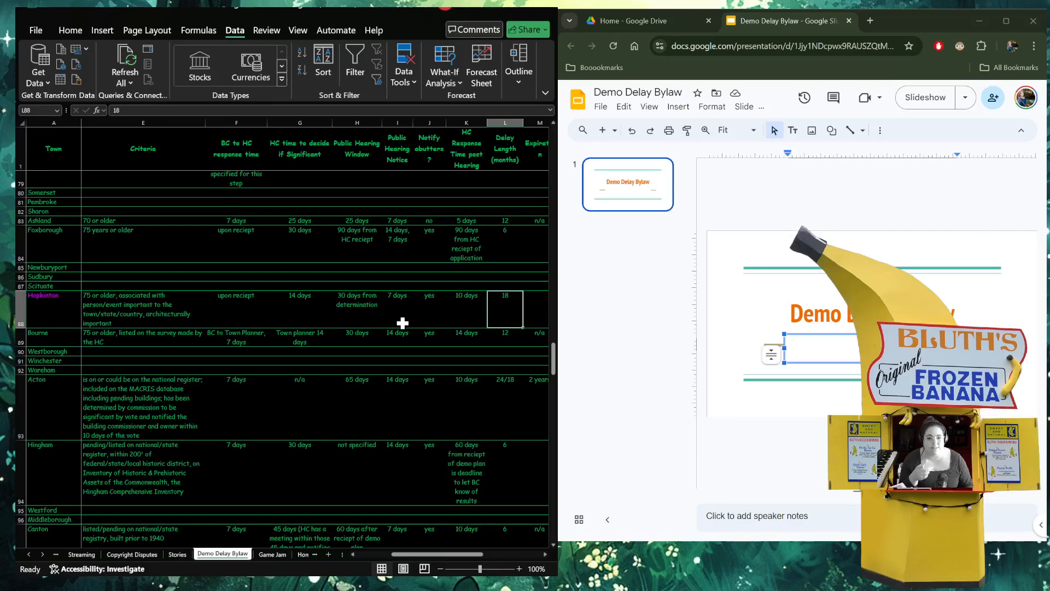
scroll(403, 323, right, 3)
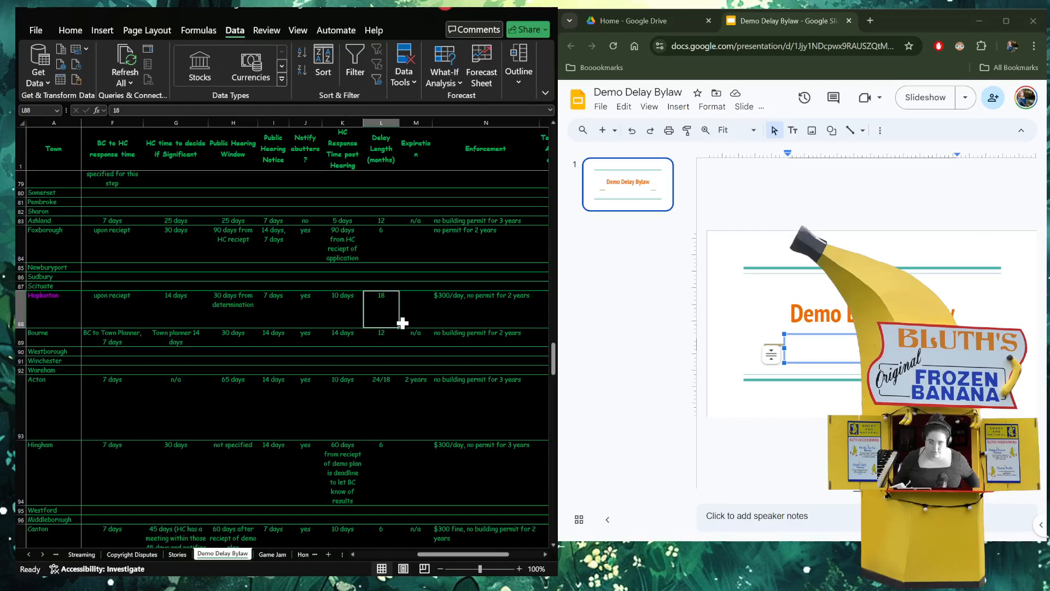
- Compare Hopkinton's delay length with the rows below it, and check Hopkinton's enforcement entry
key(Down)
key(Down)
key(Down)
key(Down)
key(Down)
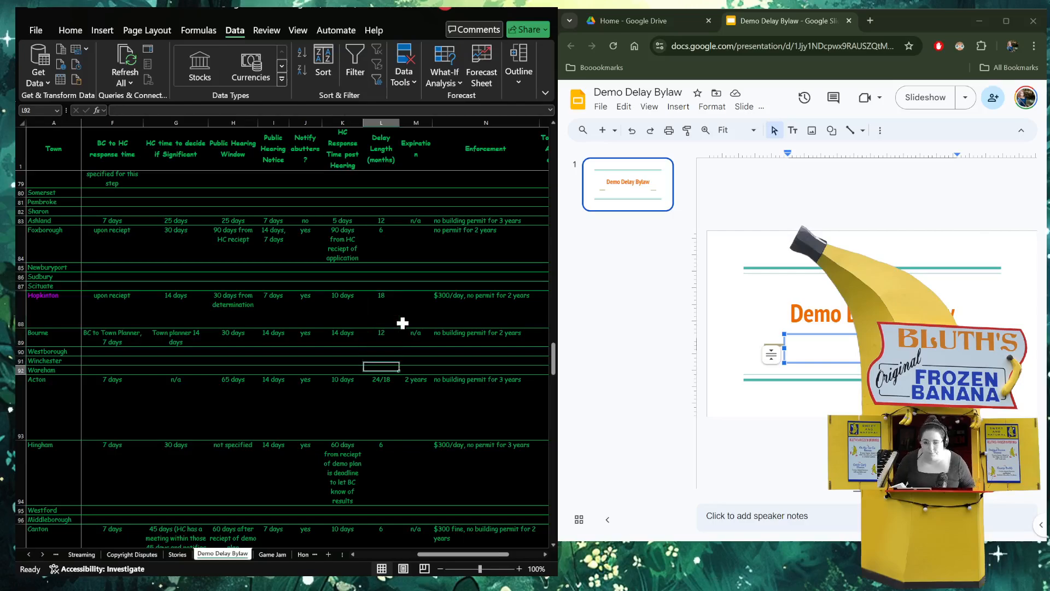
key(Up)
key(Up)
key(Up)
key(Up)
key(Up)
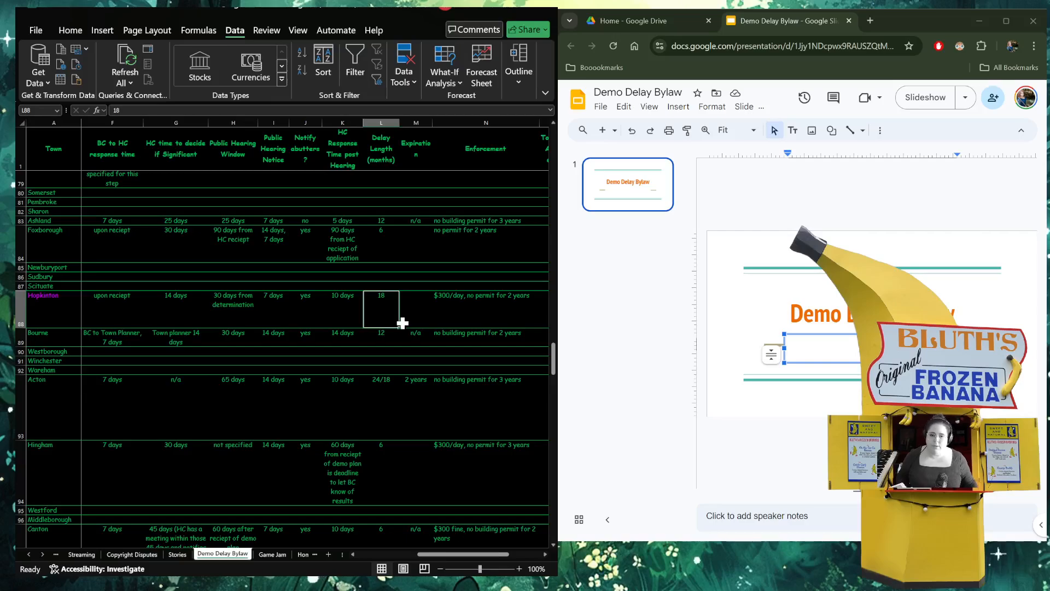
click(454, 302)
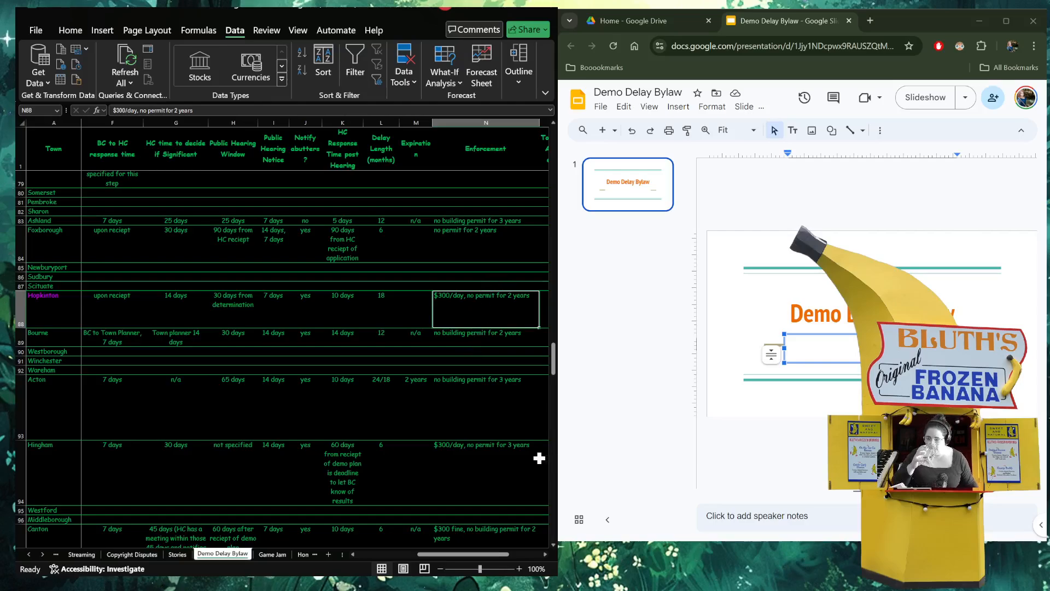
- Reread Hopkinton's row from the town name and criteria across the hearing and response entries to enforcement
key(Left)
key(Left)
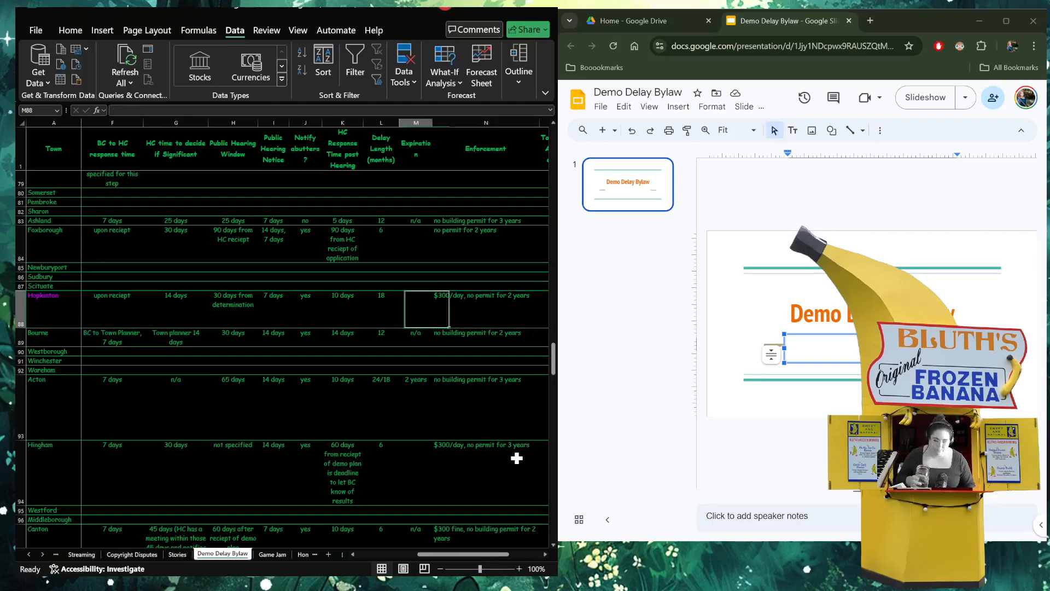
key(Home)
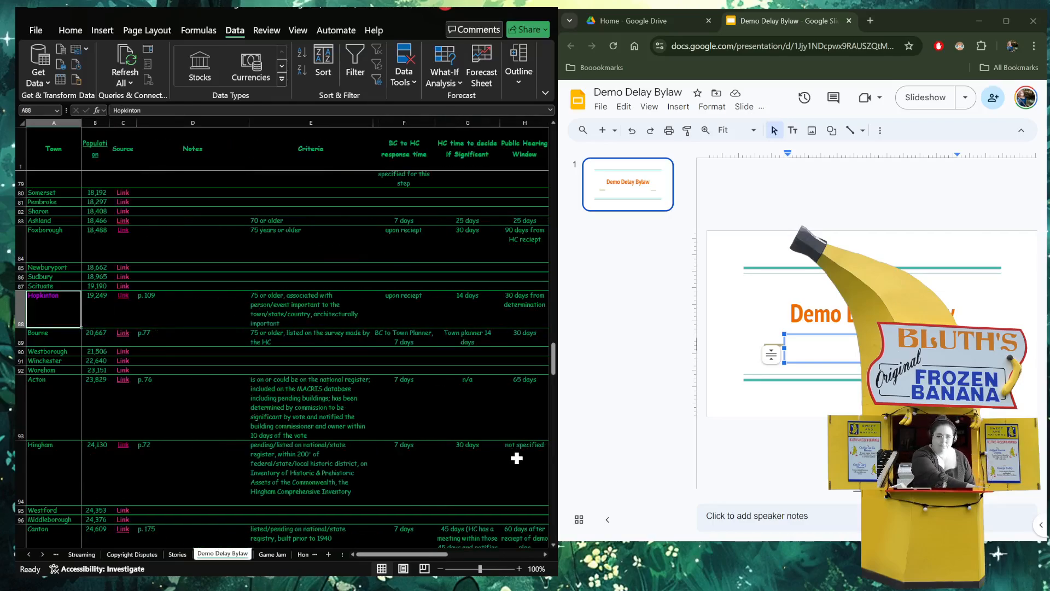
key(Right)
key(Right)
key(Right)
key(Right)
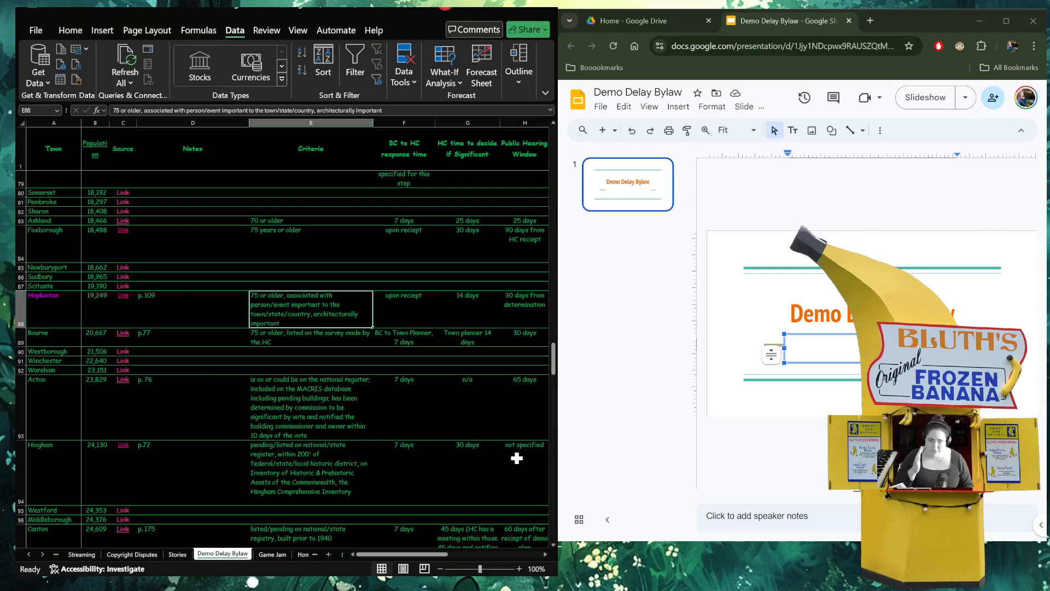
key(Right)
key(Right)
key(Right)
key(Right)
key(Right)
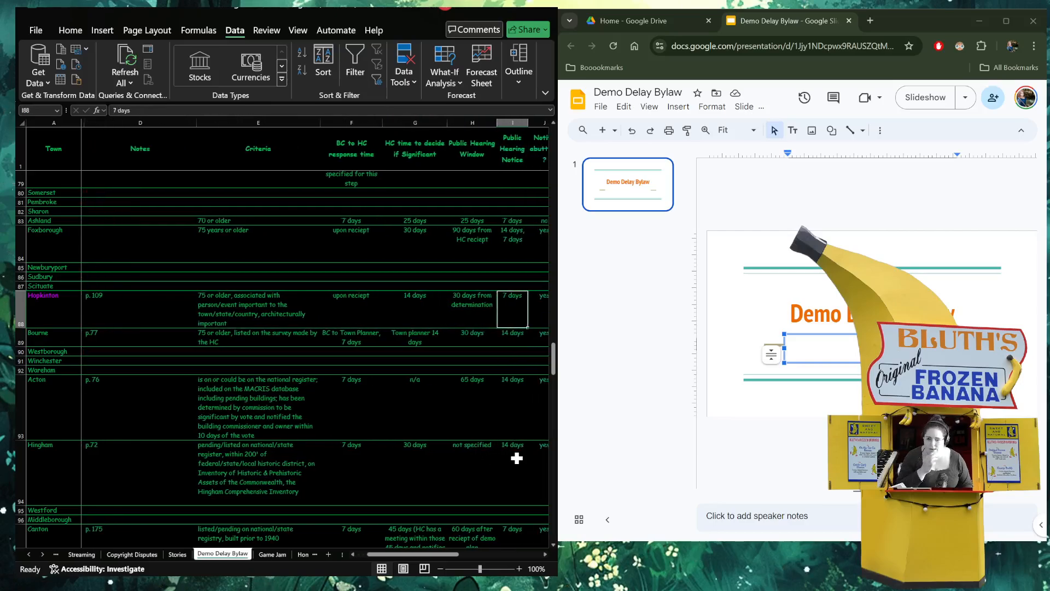
key(Right)
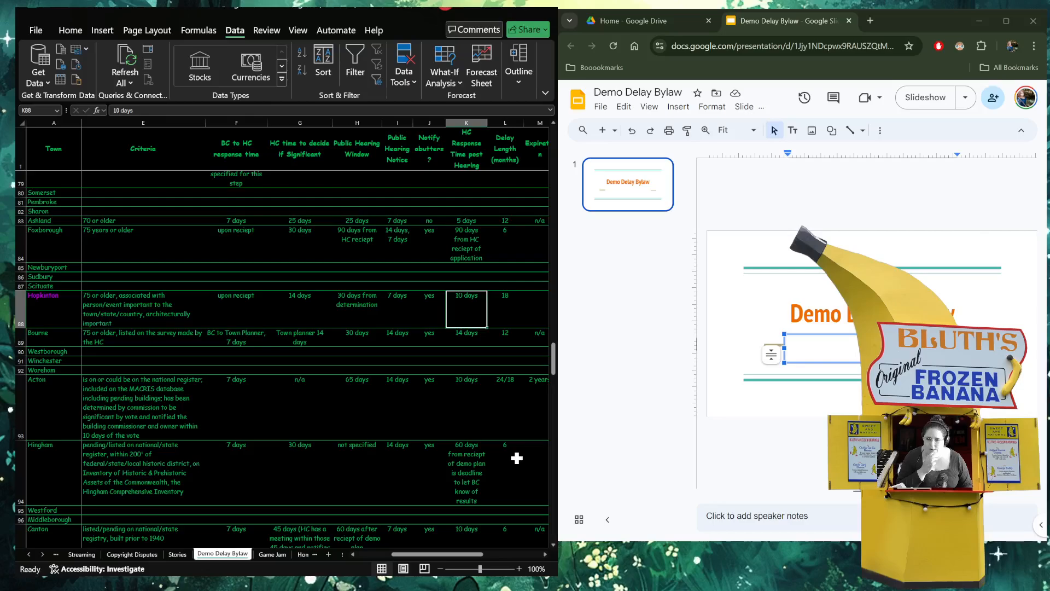
key(Right)
key(Right)
key(Right)
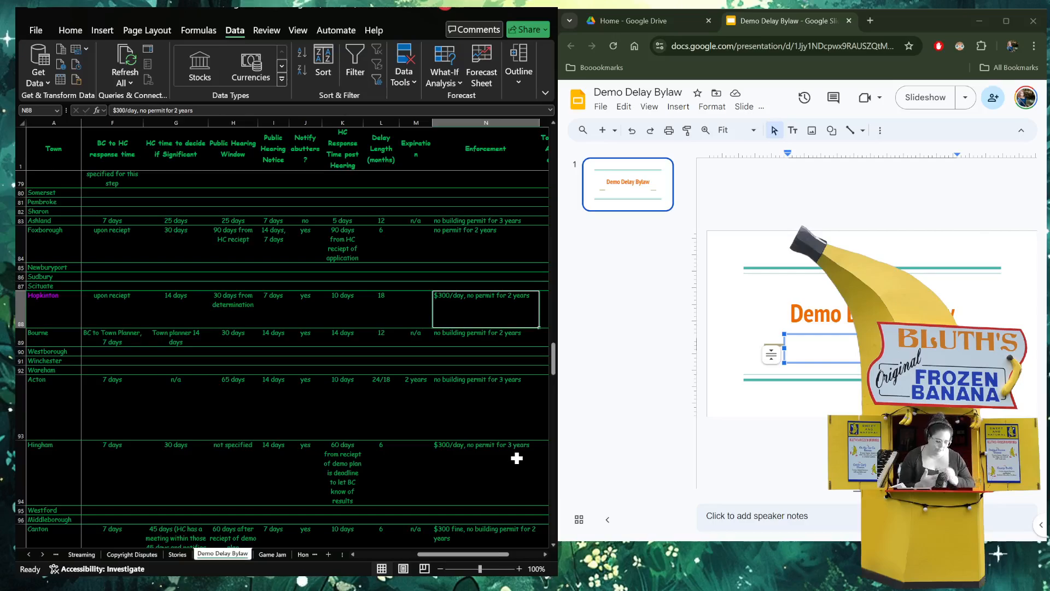
- Move to Bourne's row and read its notes and significance criteria
key(Down)
key(Left)
key(Left)
key(Left)
key(Left)
key(Left)
key(Left)
key(Left)
key(Left)
key(Left)
key(Left)
key(Left)
key(Left)
key(Left)
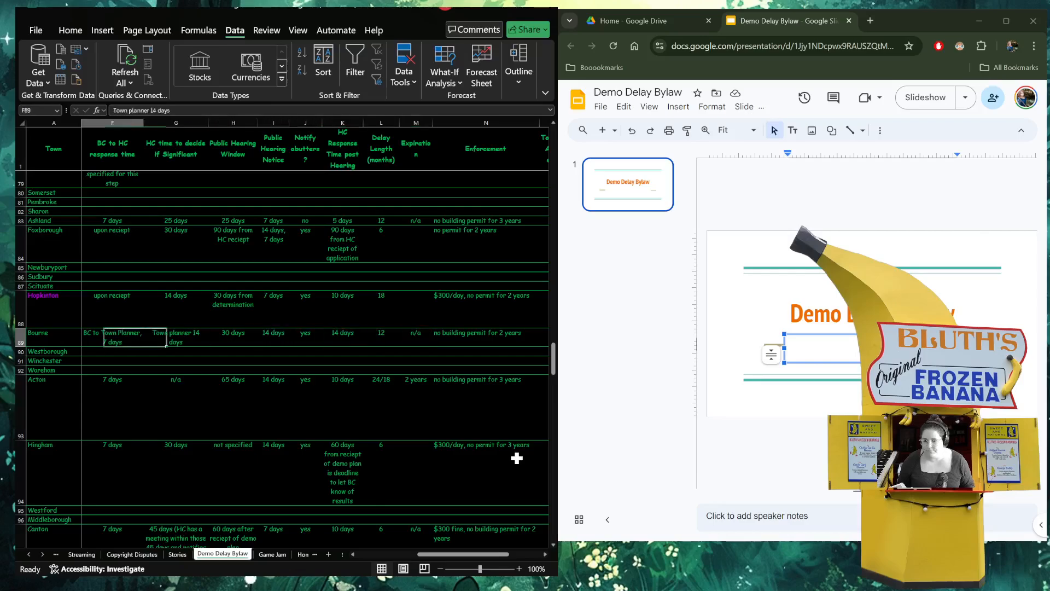
key(Right)
key(Right)
key(Right)
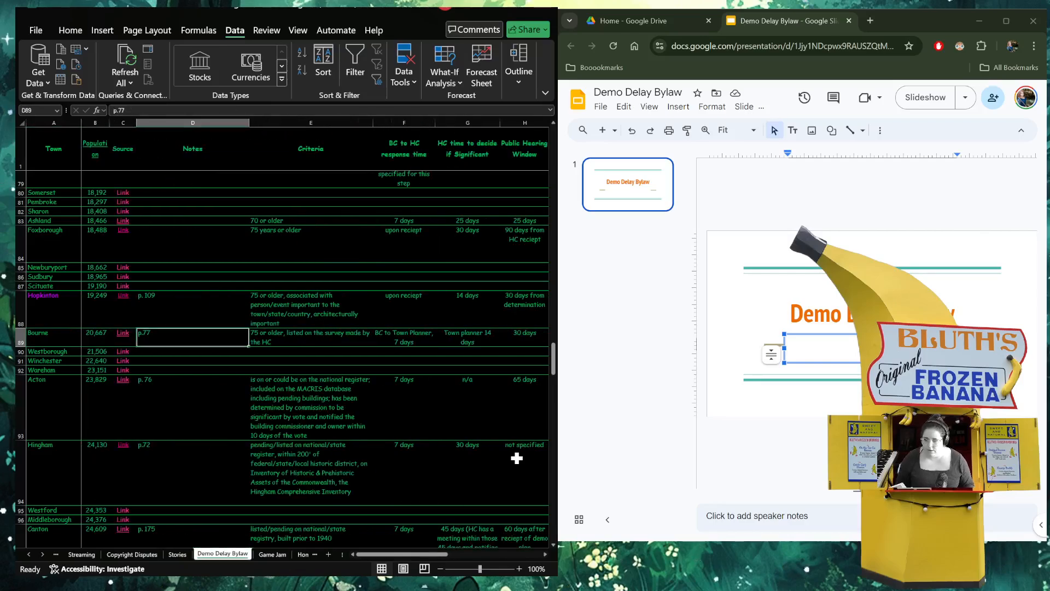
key(Right)
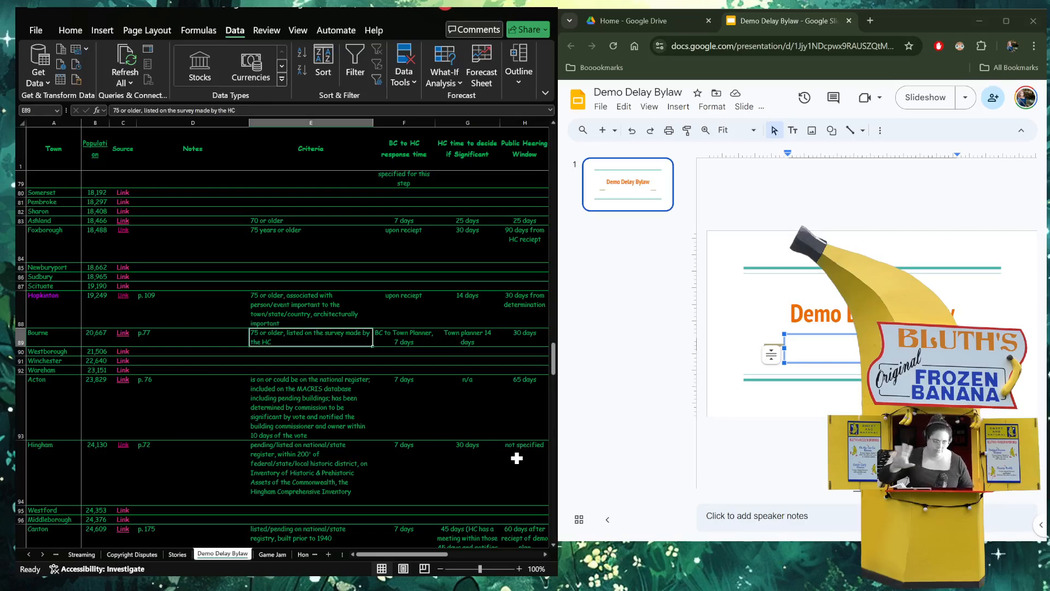
- Review Bourne's BC to HC response time, significance decision time and public hearing window against its criteria
key(Right)
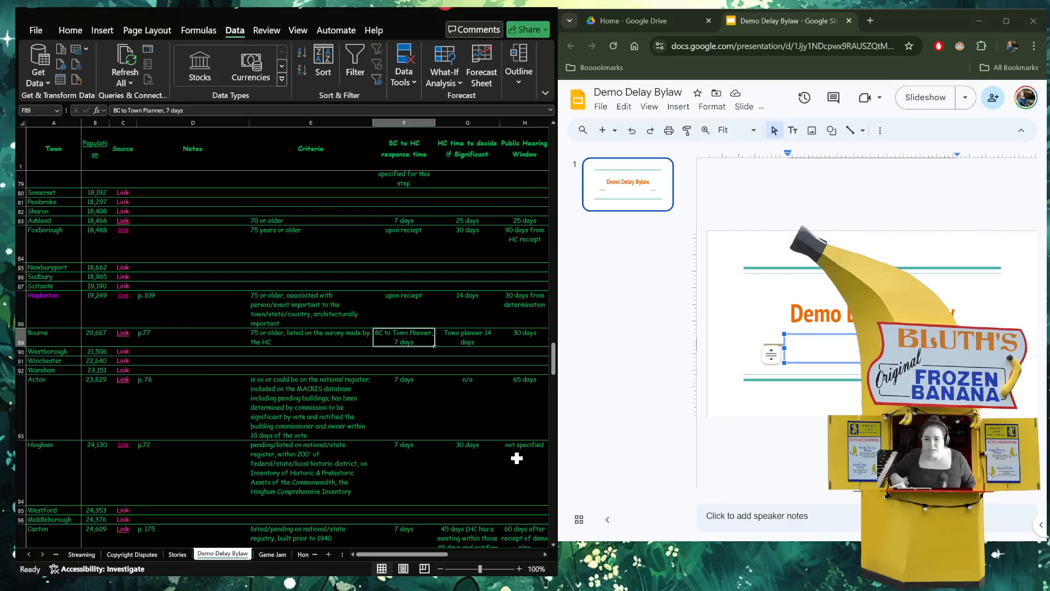
key(Left)
key(Right)
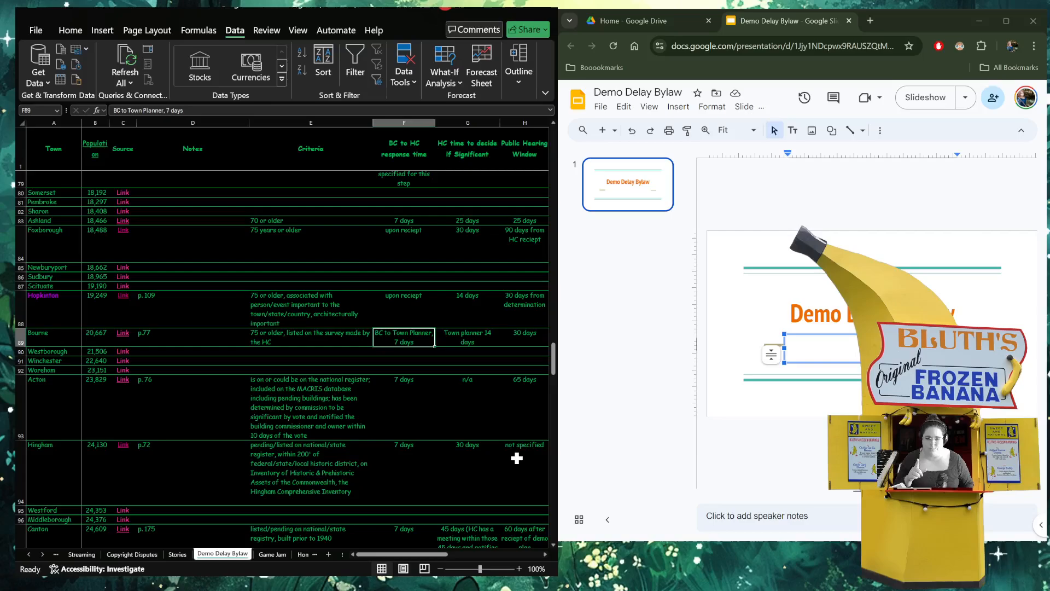
key(Left)
key(Right)
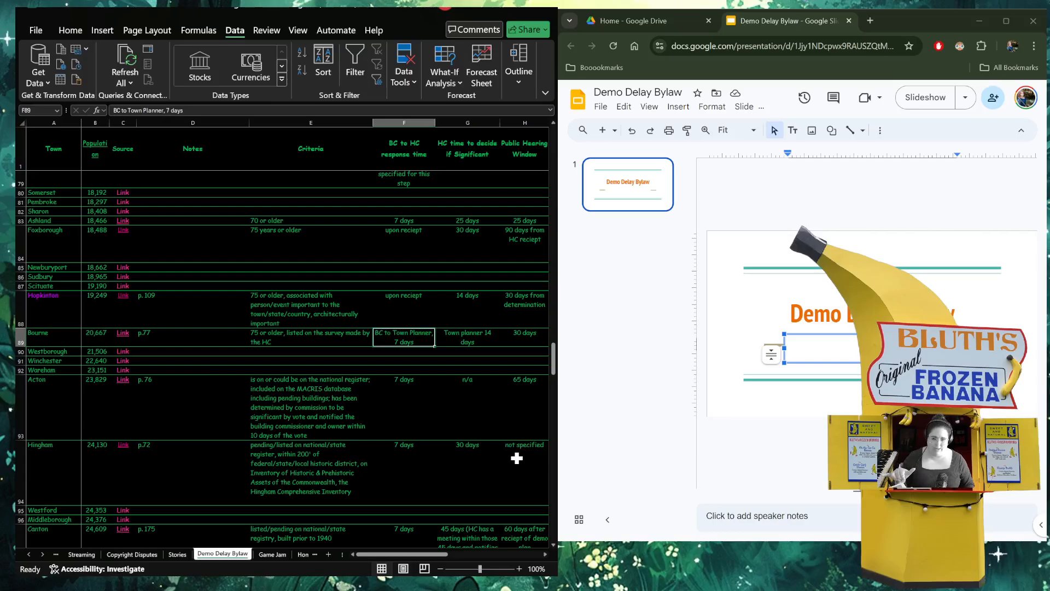
key(Right)
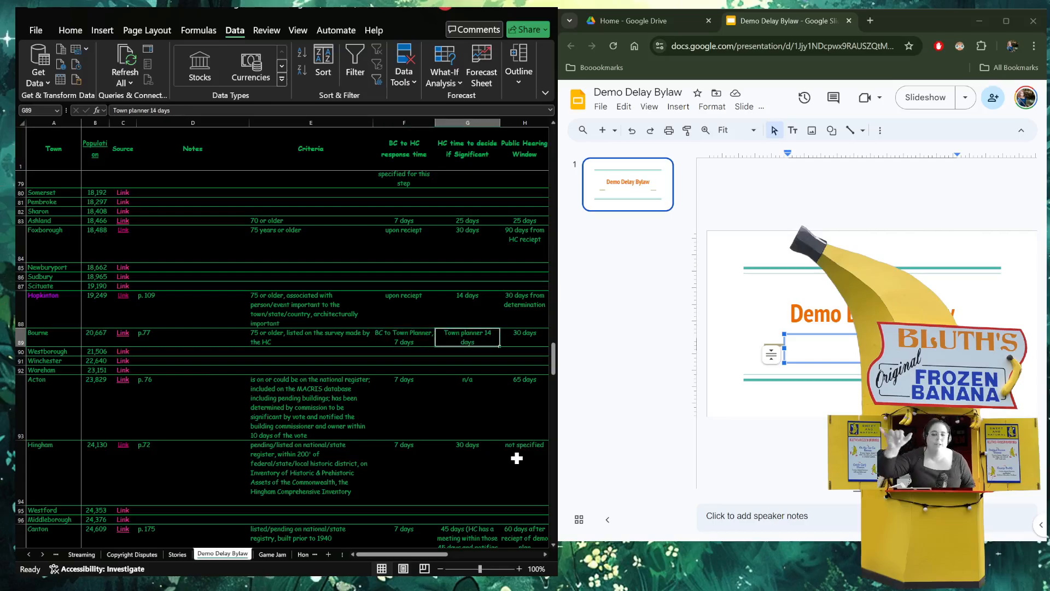
key(Right)
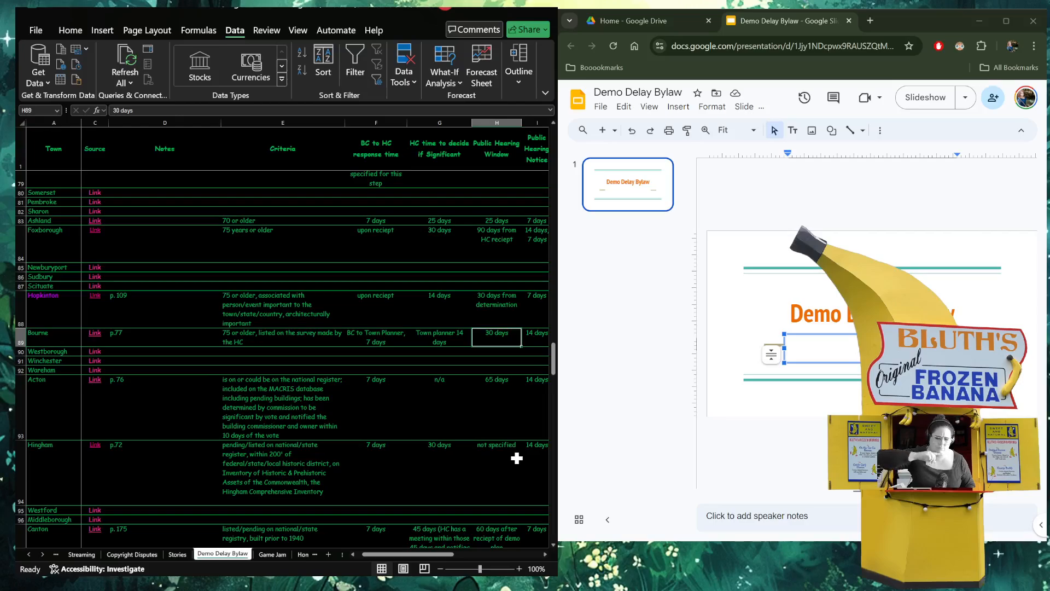
scroll(517, 458, right, 1)
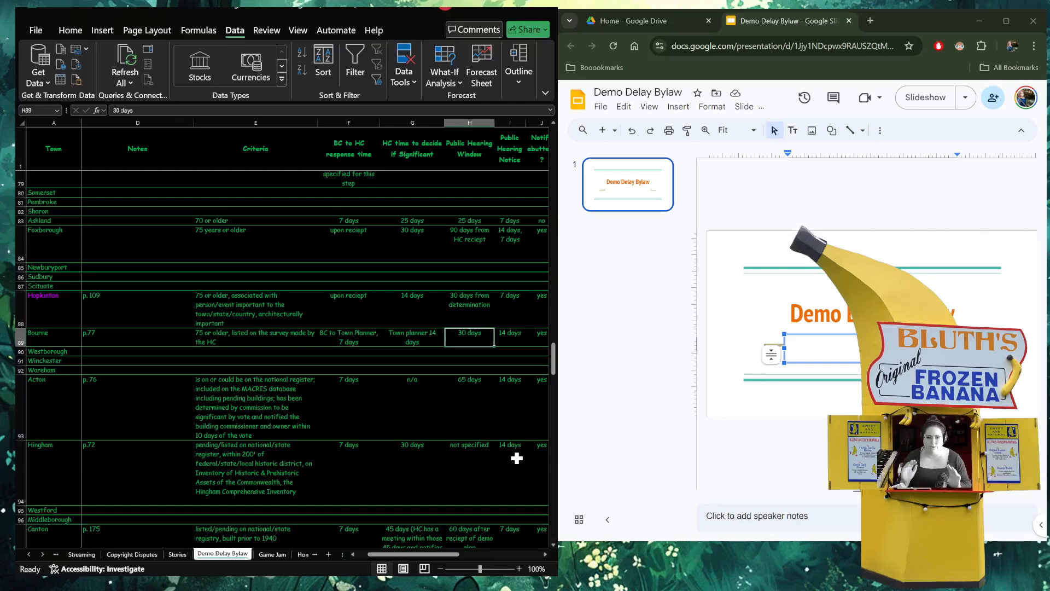
key(Left)
key(Right)
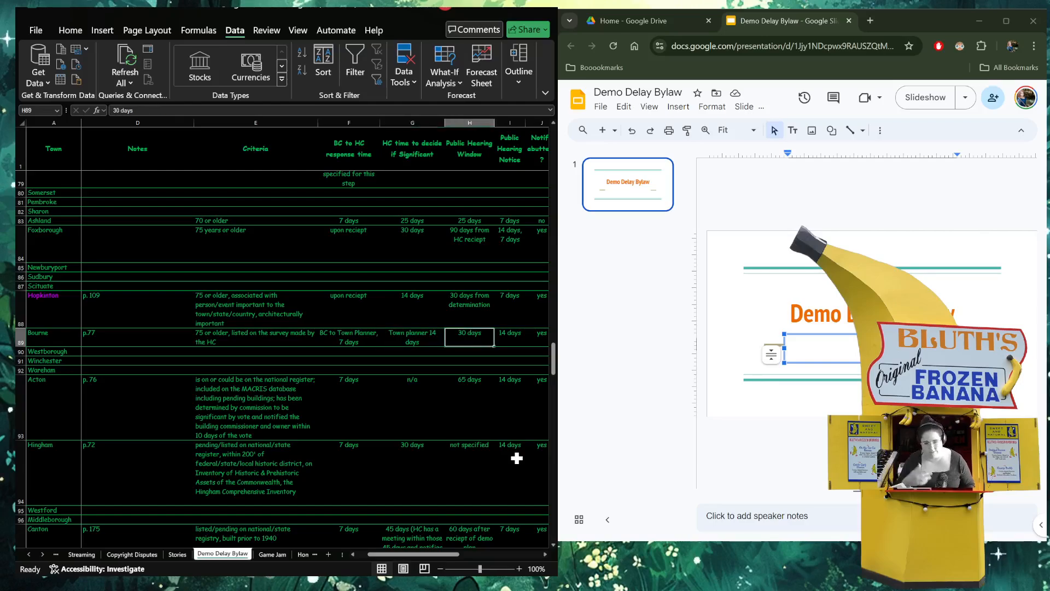
- Review Bourne's hearing notice, abutter notification, post-hearing response time, delay length, expiration and enforcement entries
key(Right)
key(Right)
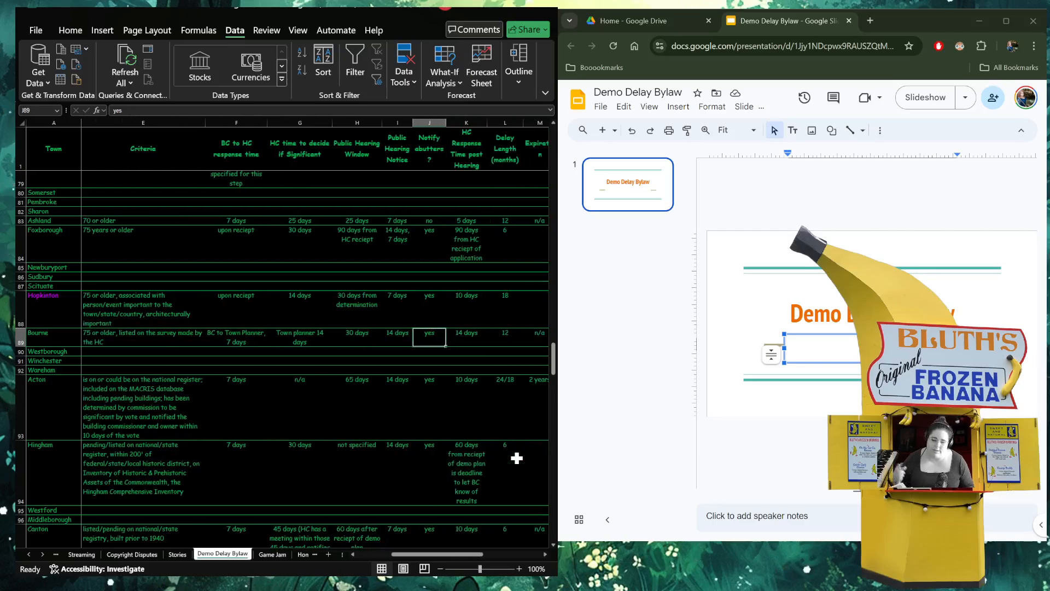
key(Right)
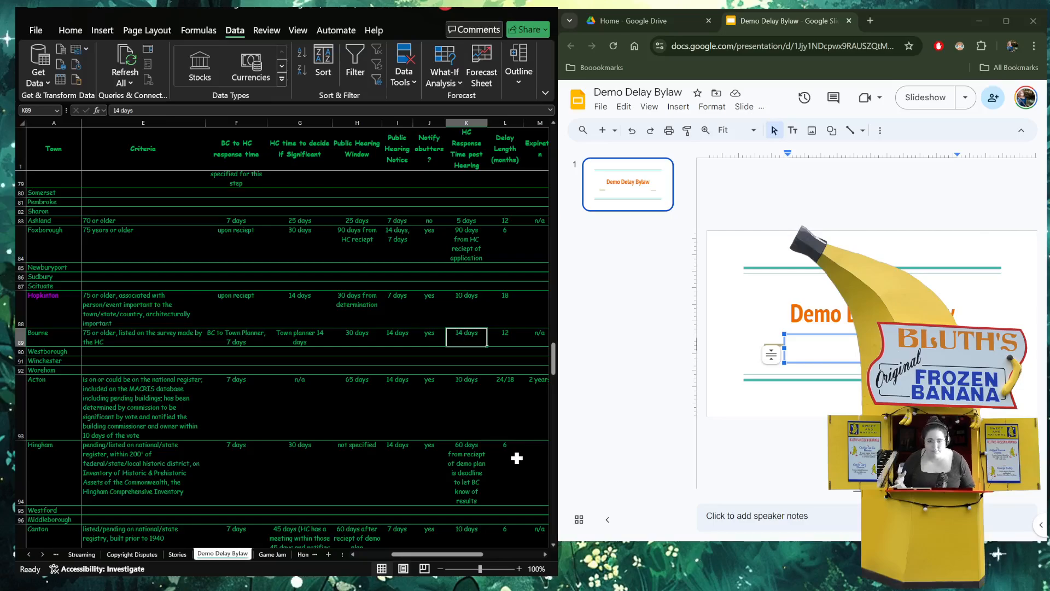
key(Right)
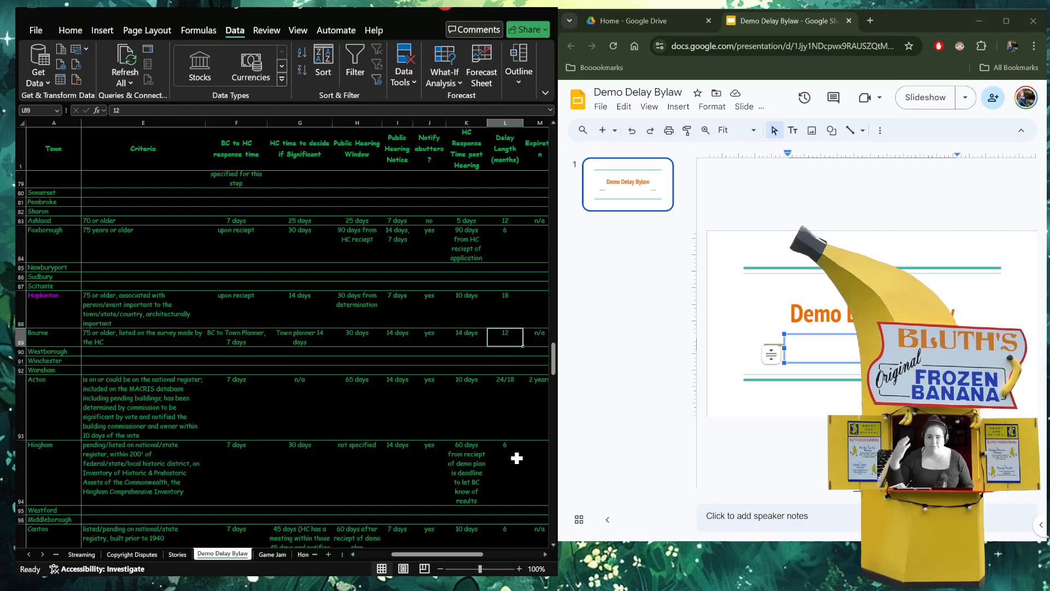
key(Right)
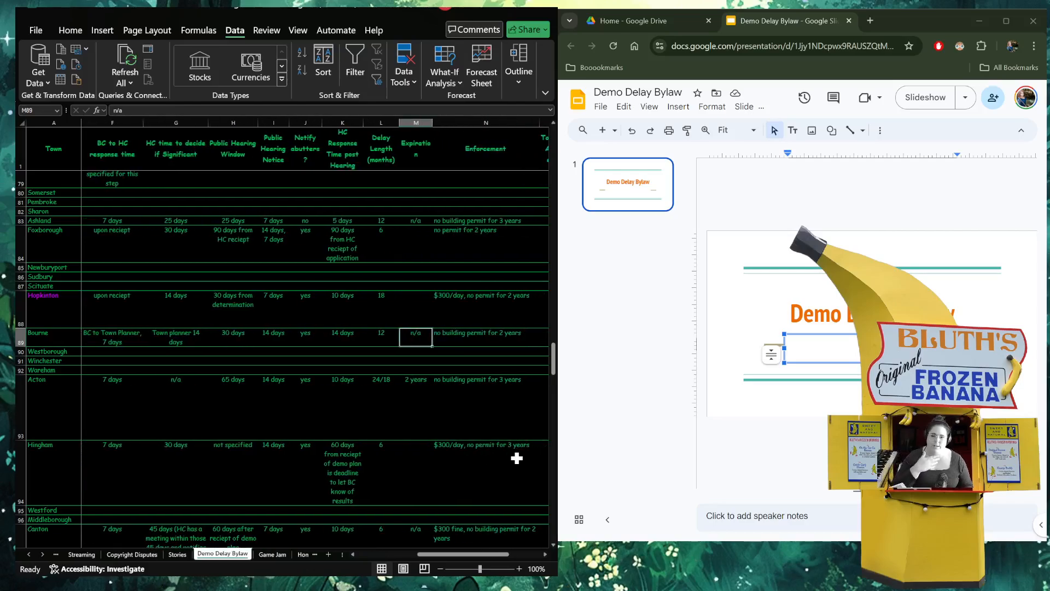
key(Right)
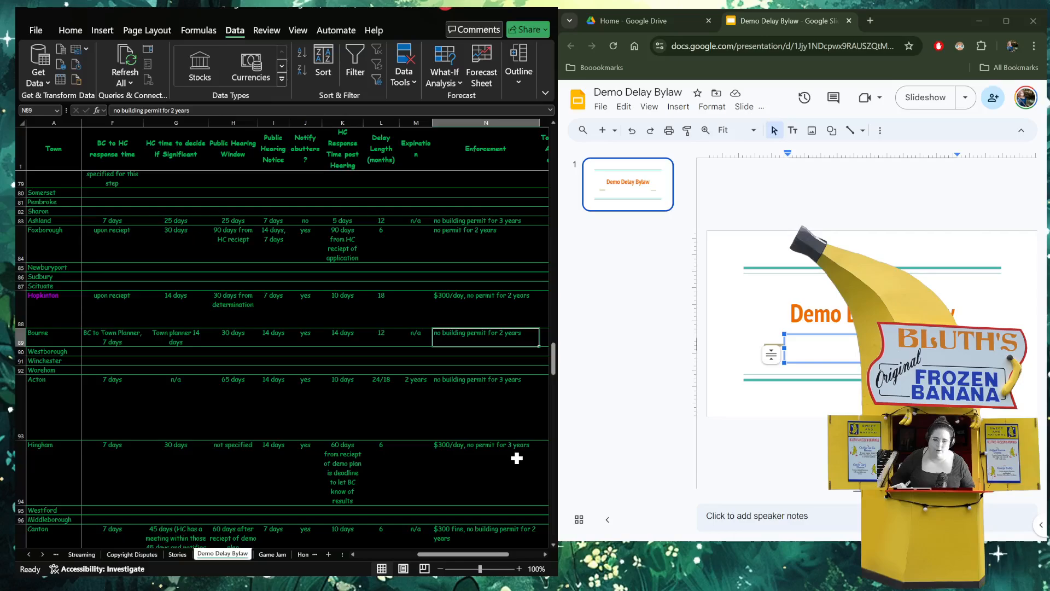
- Return to the start of Bourne's row and check its population
key(Left)
key(Left)
key(Left)
key(Left)
key(Left)
key(Left)
key(Left)
key(Left)
key(Left)
key(Left)
key(Left)
key(Left)
key(Left)
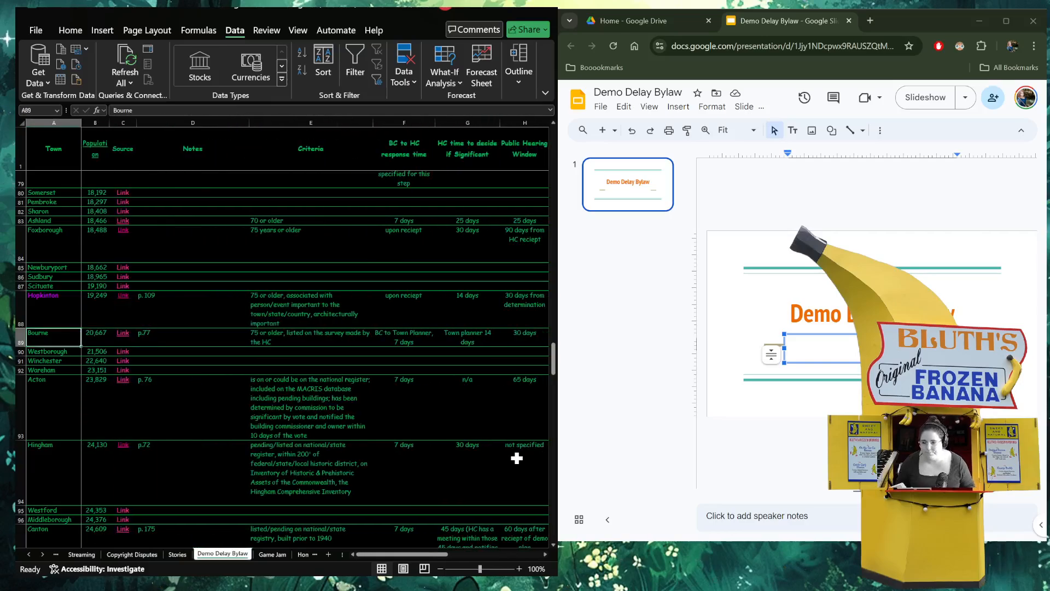
key(Right)
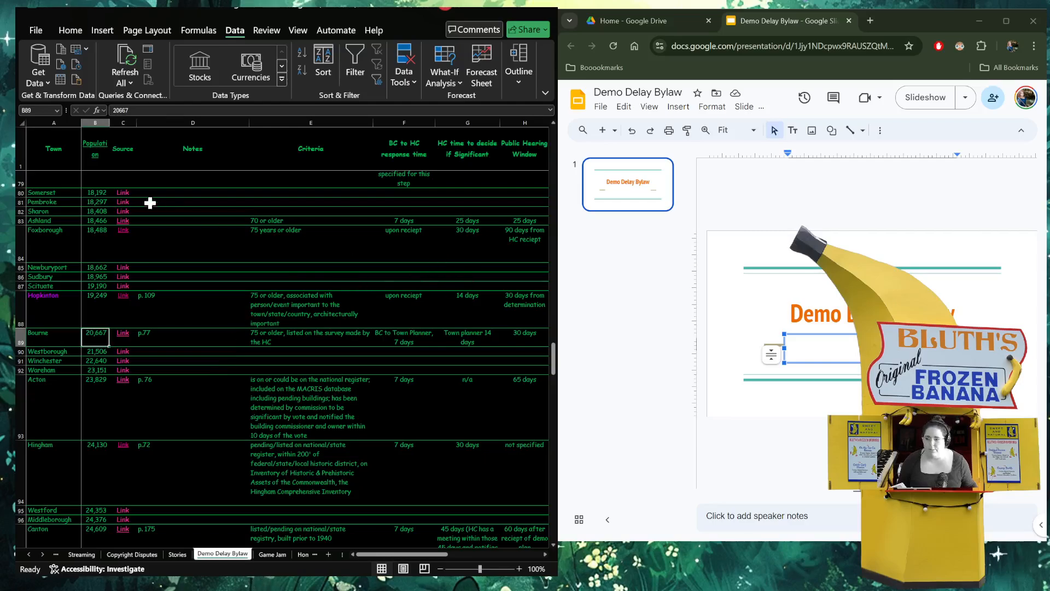
- Sort the entire town table by HC time to decide if Significant, in ascending order
click(42, 143)
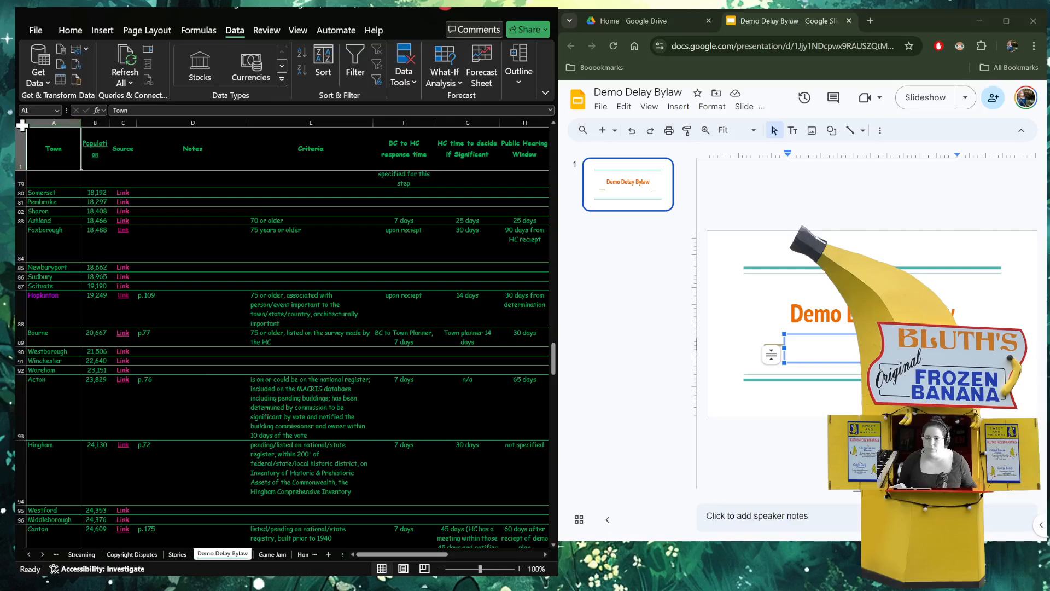
click(22, 125)
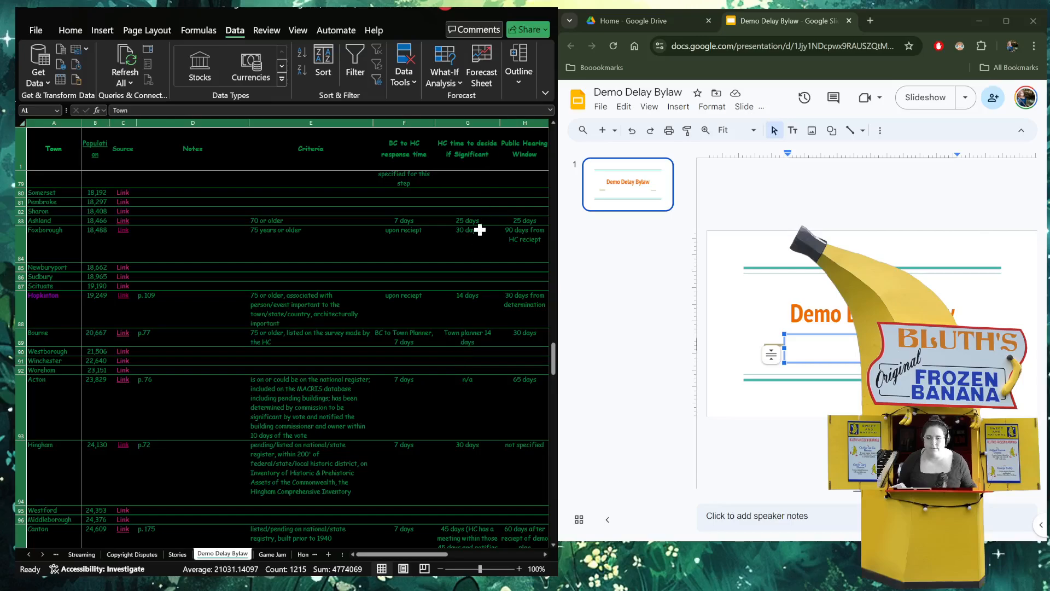
key(ctrl+Home)
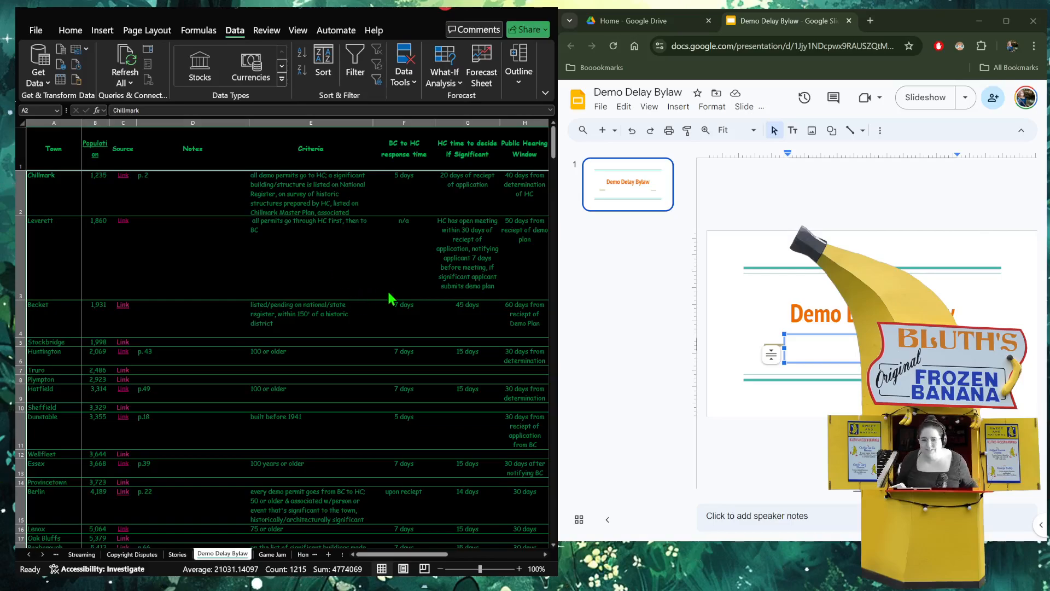
click(345, 333)
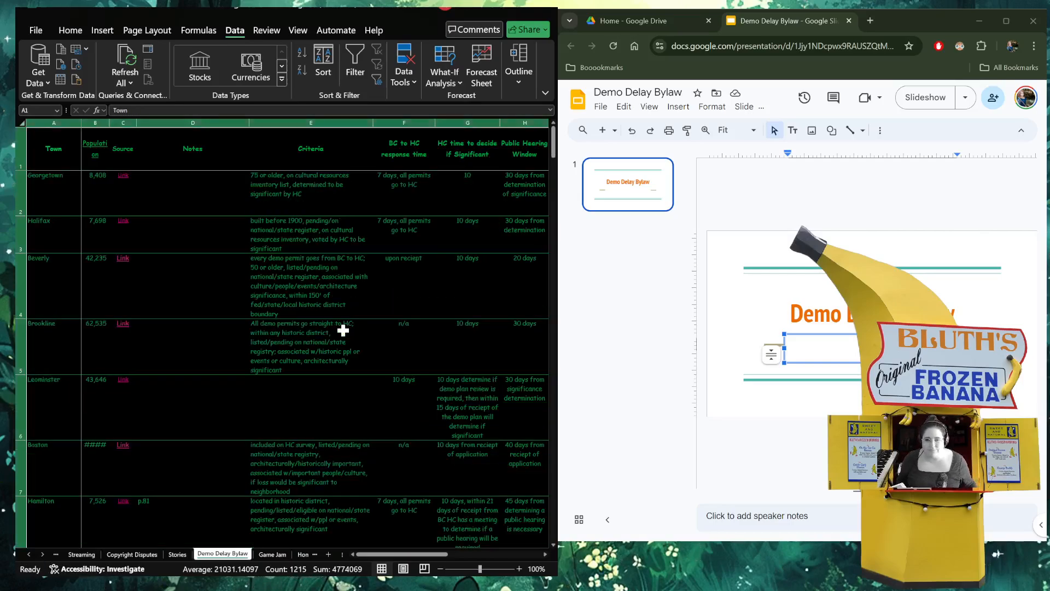
- Look down the re-sorted list and compare the towns' HC times to decide significance, starting from Georgetown and Beverly
click(468, 265)
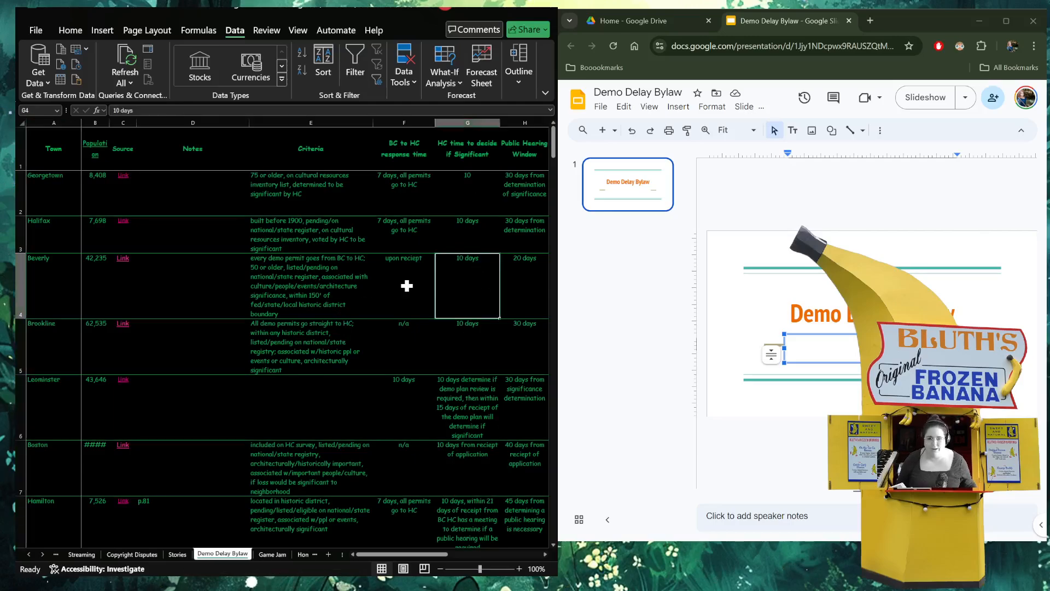
click(478, 196)
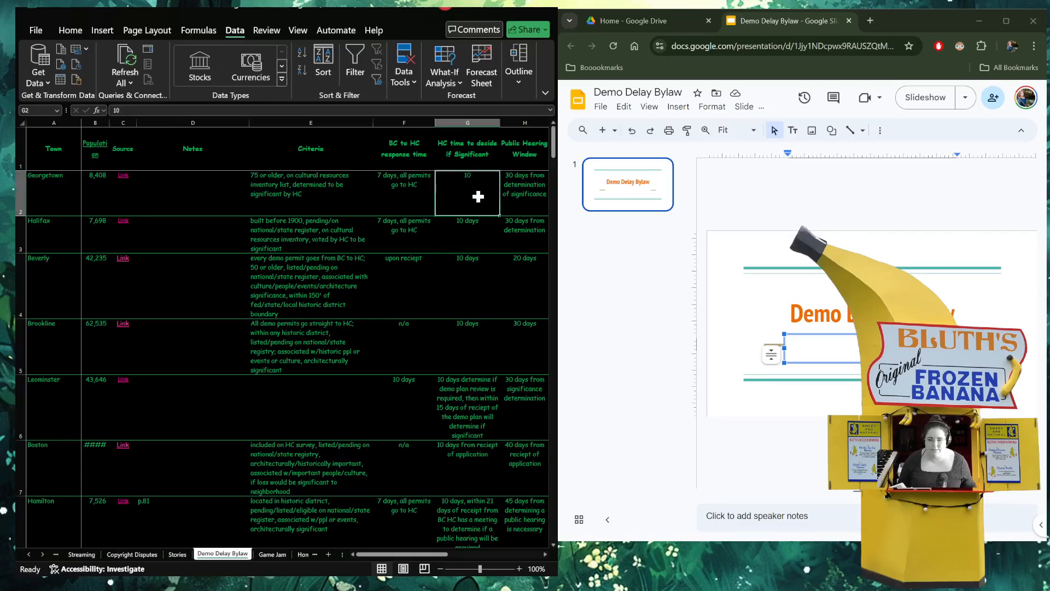
scroll(478, 197, down, 5)
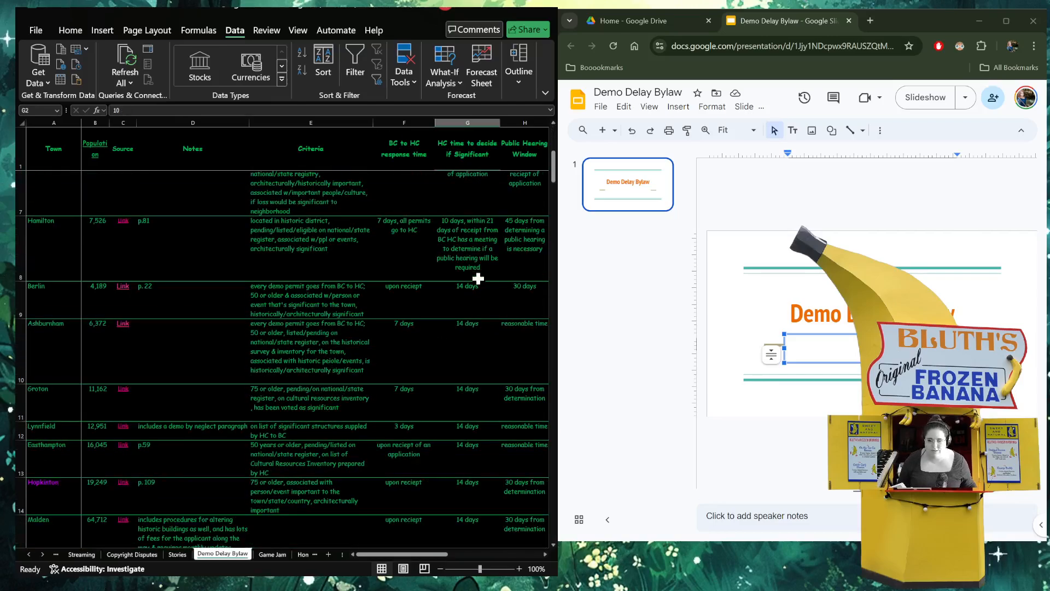
scroll(478, 279, down, 4)
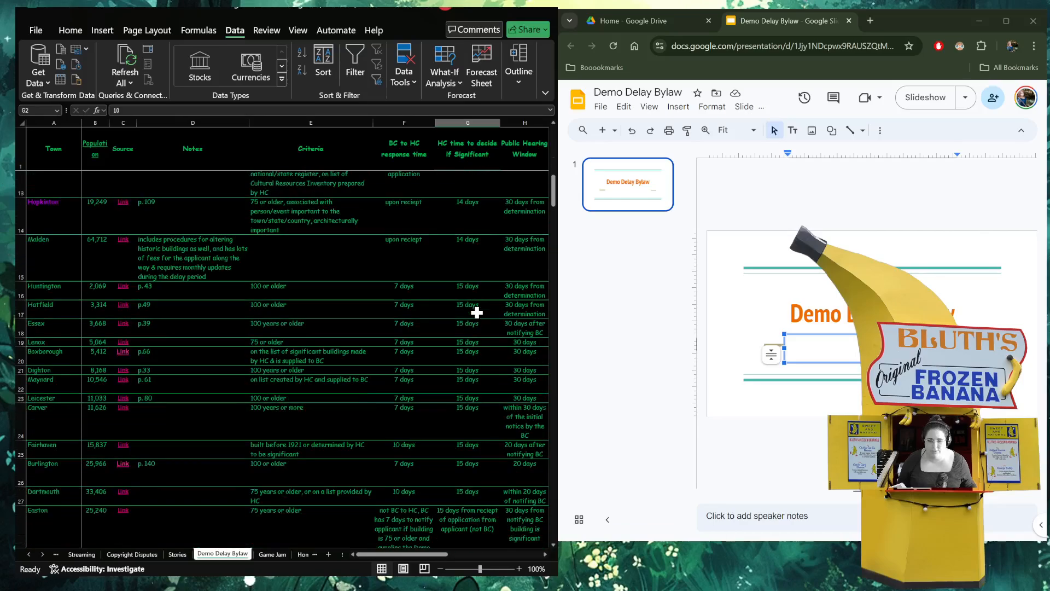
scroll(478, 312, down, 3)
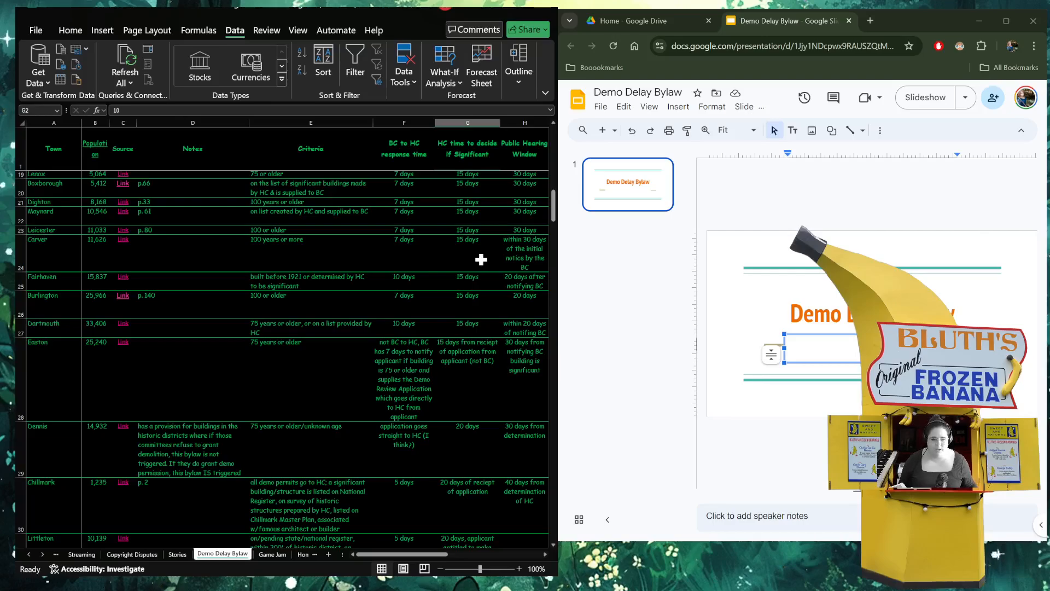
- Compare the HC times to decide significance for the towns from Leicester and Carver through Lincoln and Kingston
scroll(481, 260, down, 1)
scroll(481, 260, down, 4)
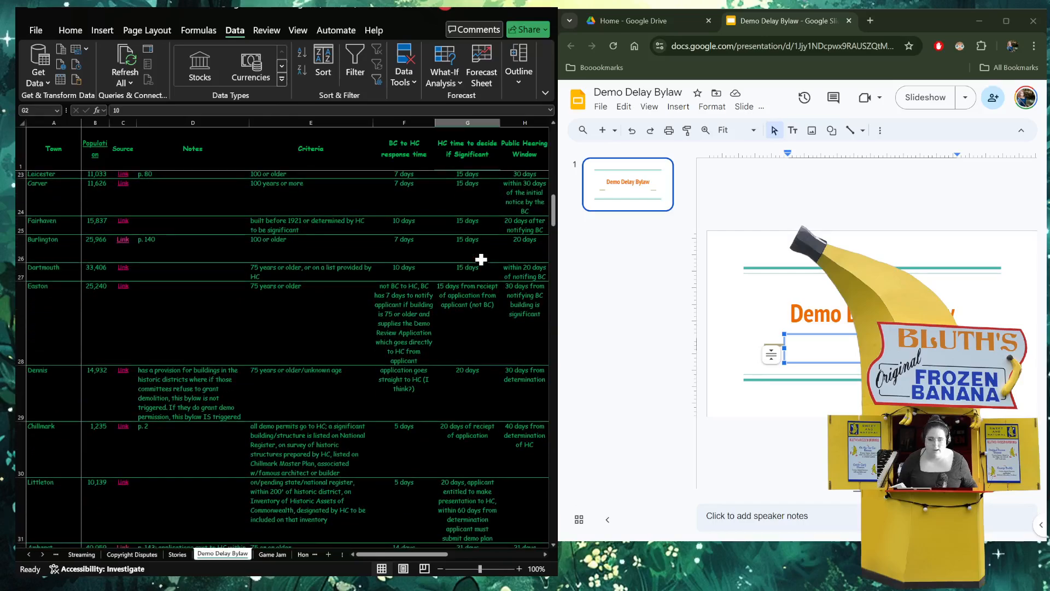
scroll(481, 260, down, 3)
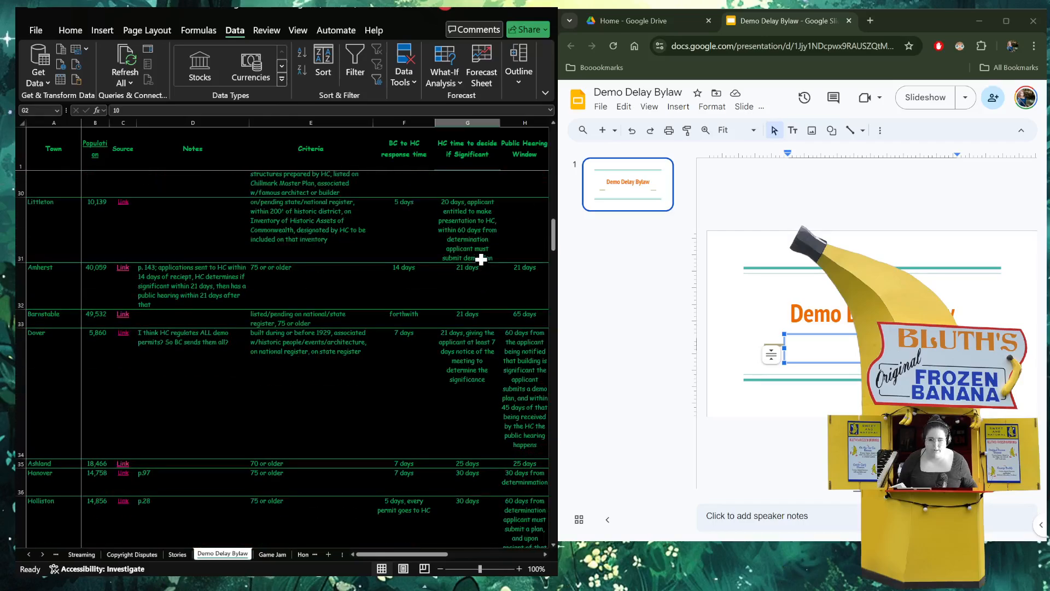
scroll(481, 259, down, 3)
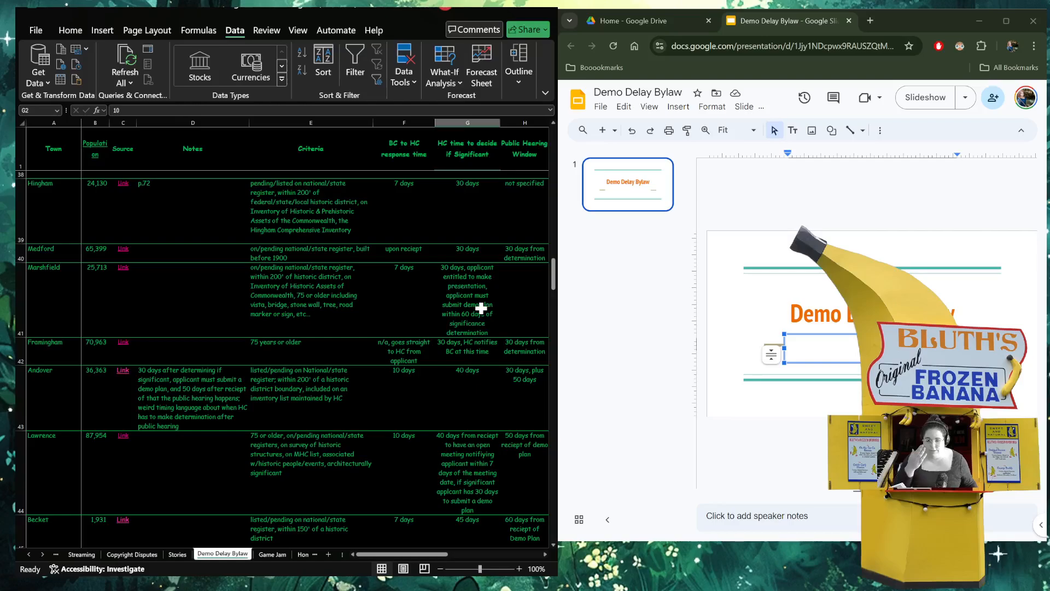
scroll(481, 307, down, 1)
scroll(473, 419, down, 3)
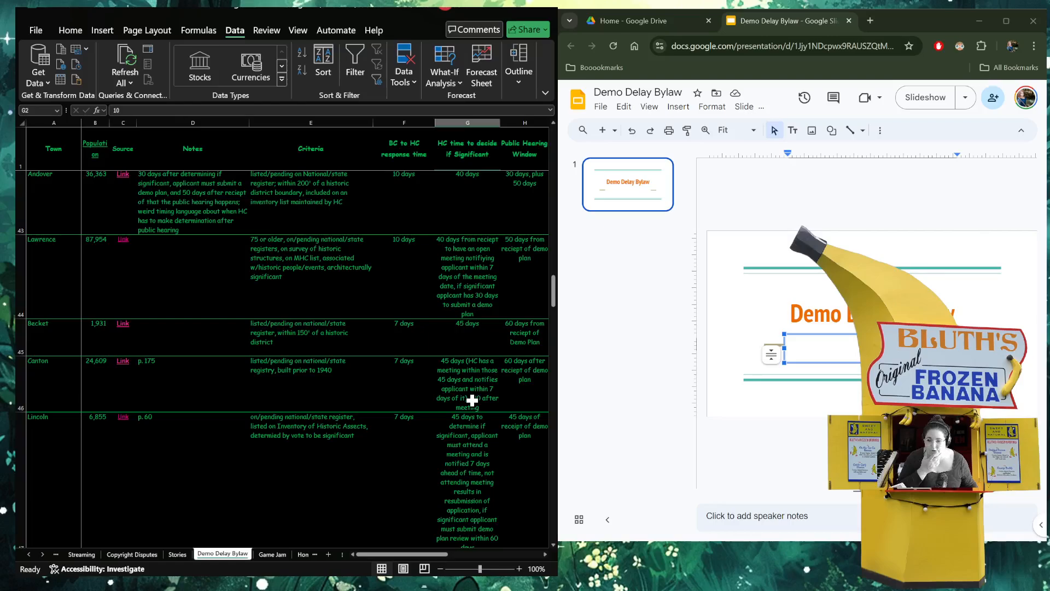
scroll(473, 400, down, 1)
scroll(472, 401, down, 4)
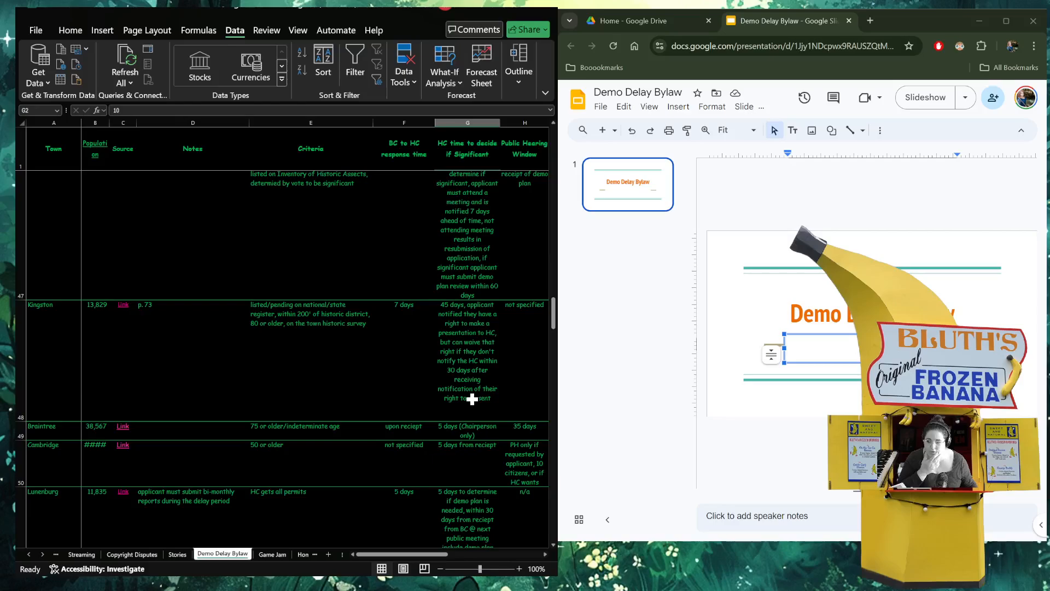
- Examine the significance decision times for the towns from Braintree through Concord, including those tied to the next HC meeting
scroll(473, 399, down, 3)
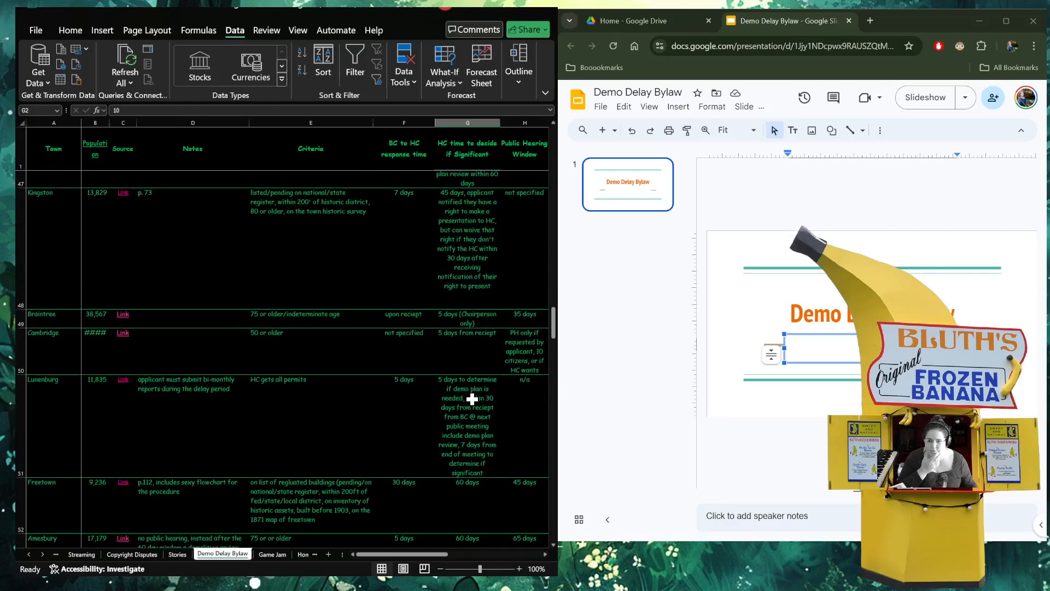
scroll(472, 399, down, 4)
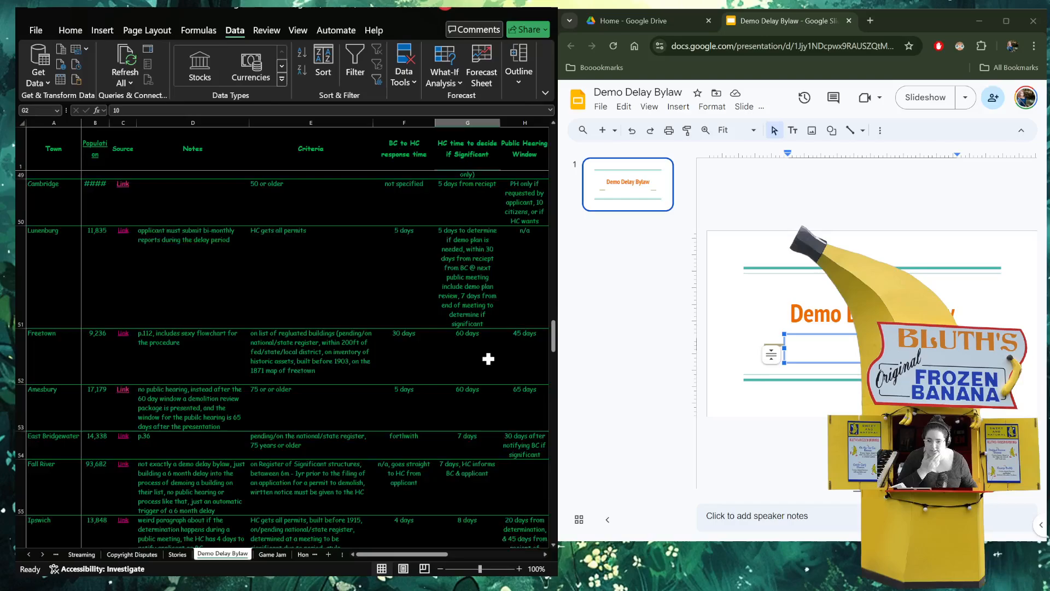
scroll(488, 359, down, 6)
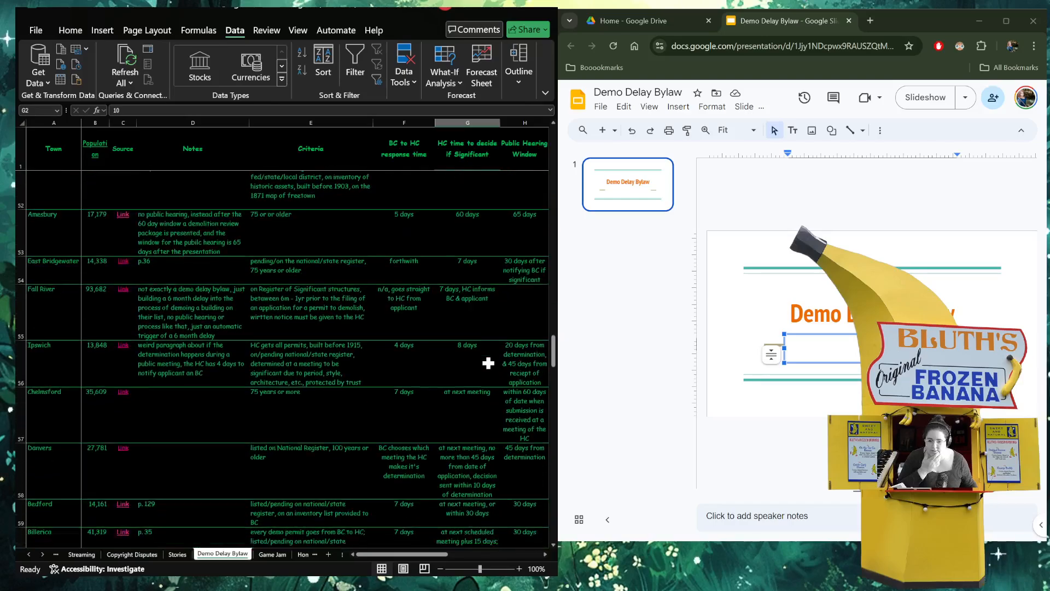
scroll(489, 363, down, 6)
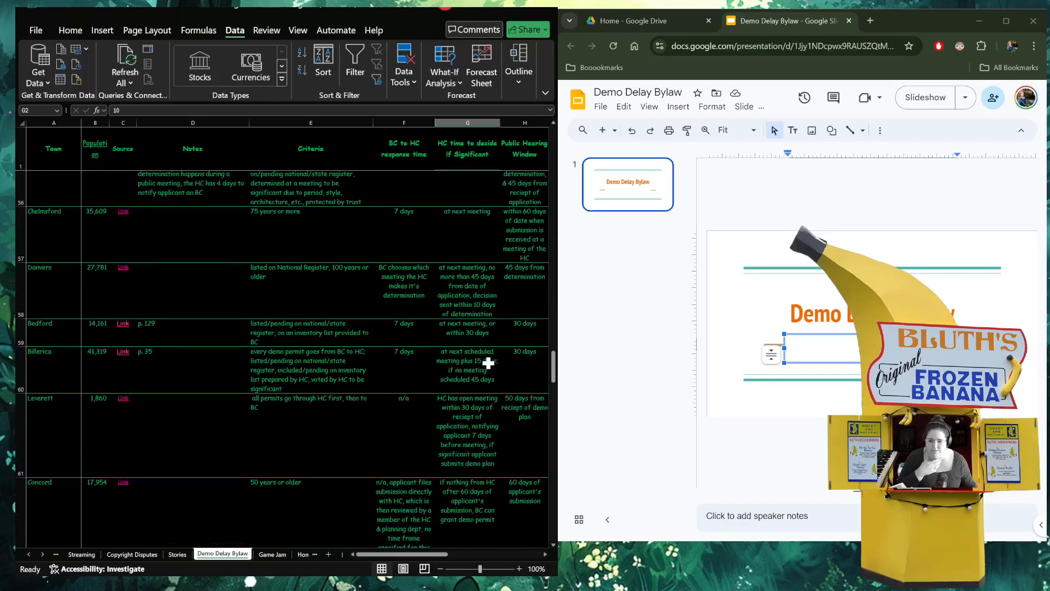
scroll(461, 366, up, 4)
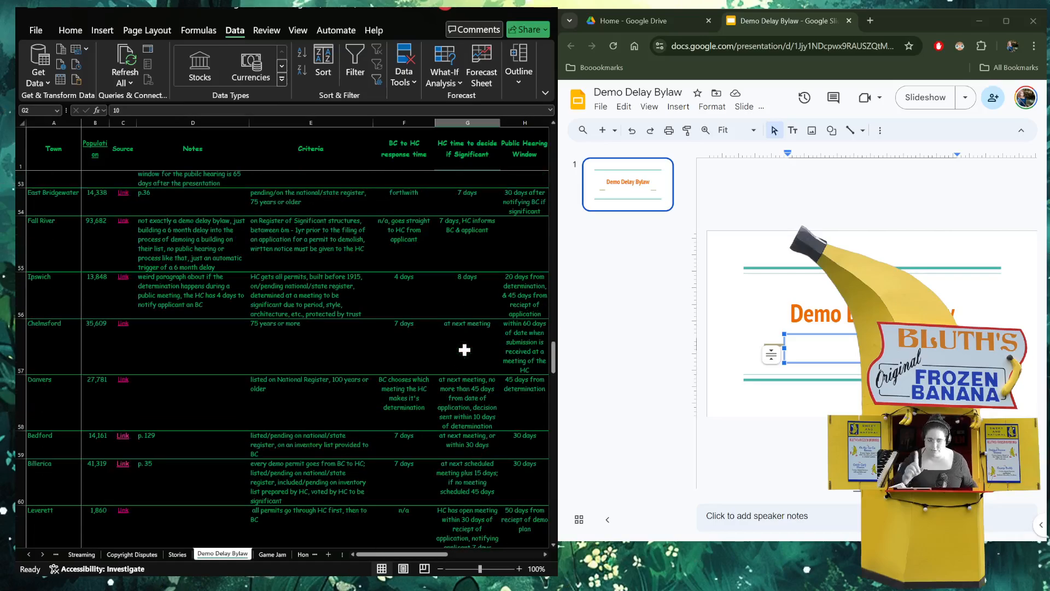
scroll(460, 361, down, 4)
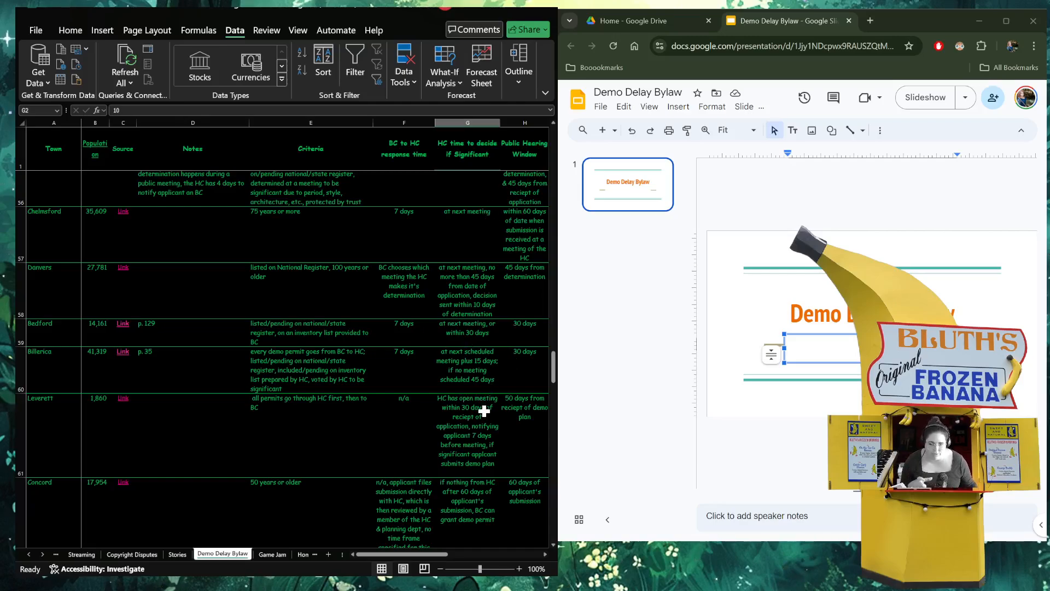
scroll(477, 405, down, 1)
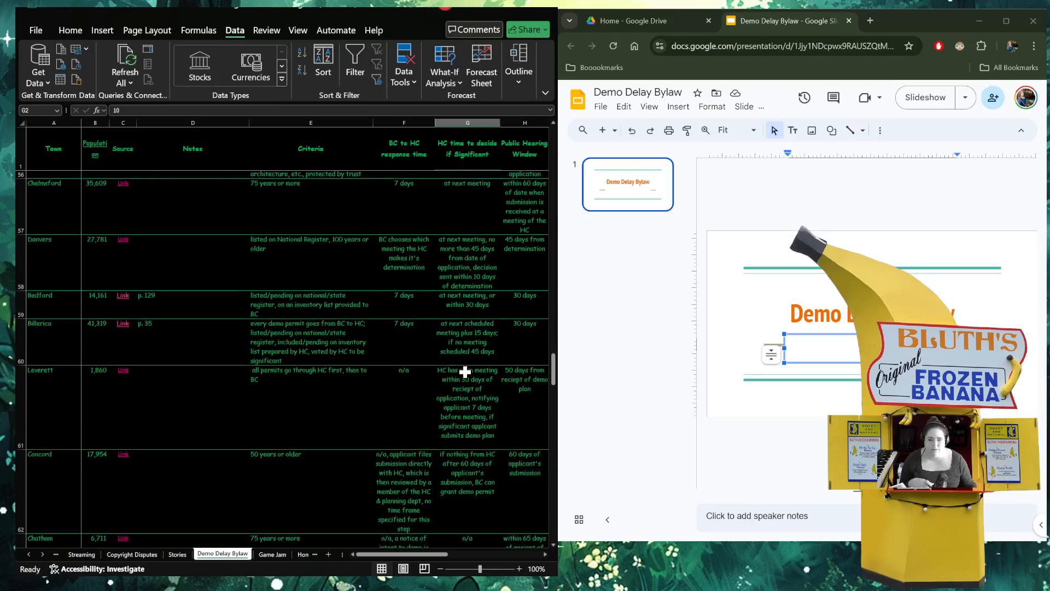
scroll(465, 433, down, 1)
scroll(467, 366, down, 2)
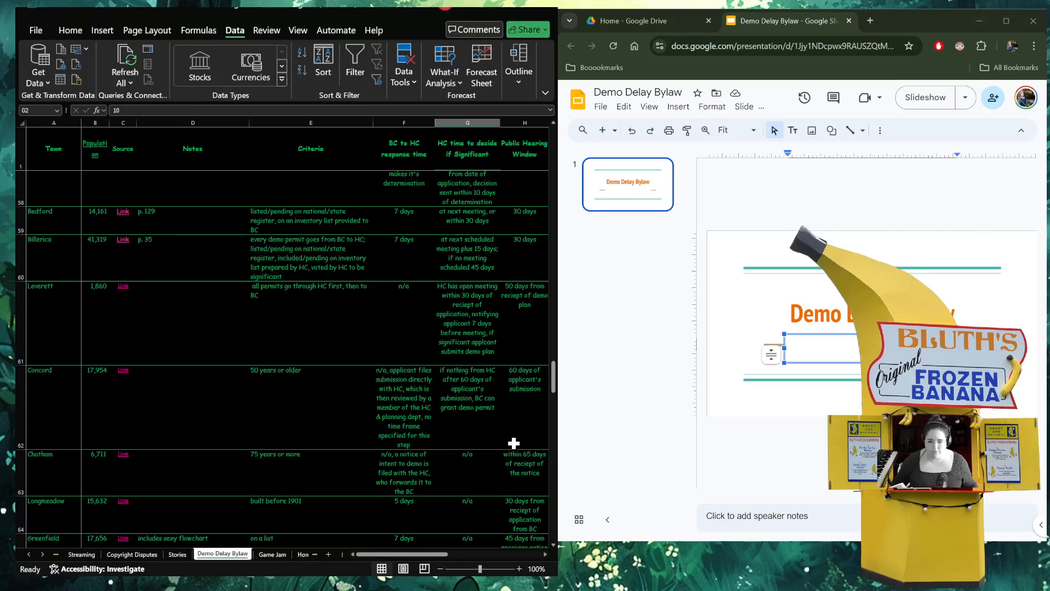
scroll(480, 429, up, 2)
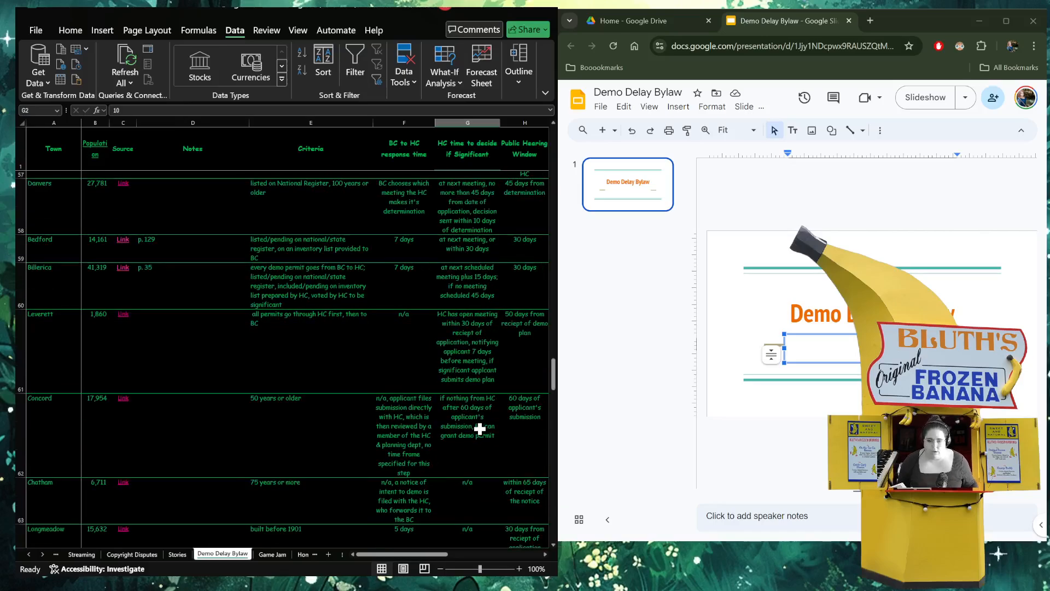
- Review the n/a significance time entries from Chatham through Lakeville, together with those towns' criteria and hearing windows
scroll(479, 429, down, 5)
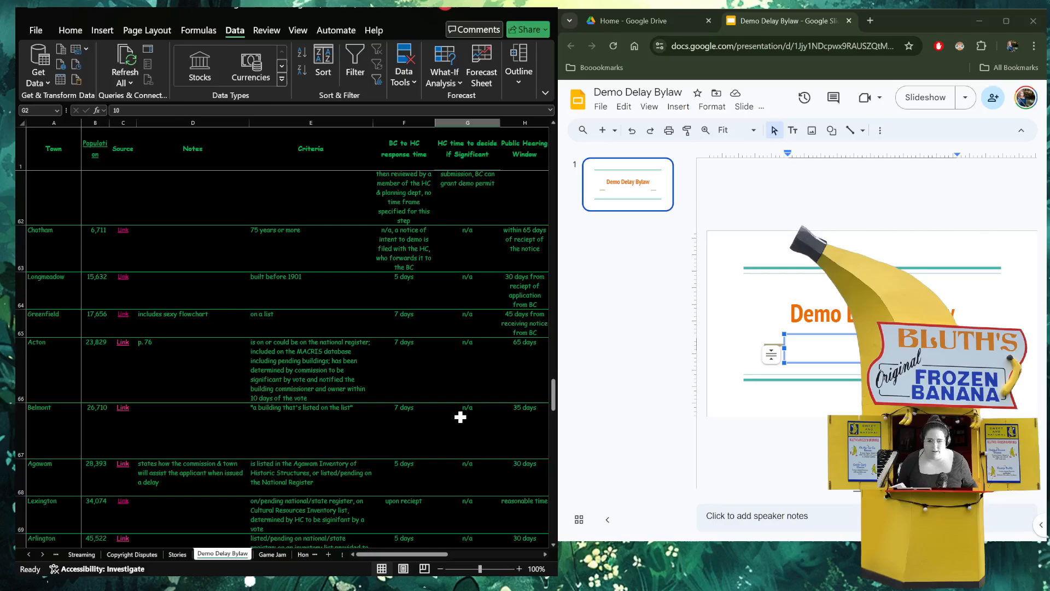
scroll(460, 417, down, 5)
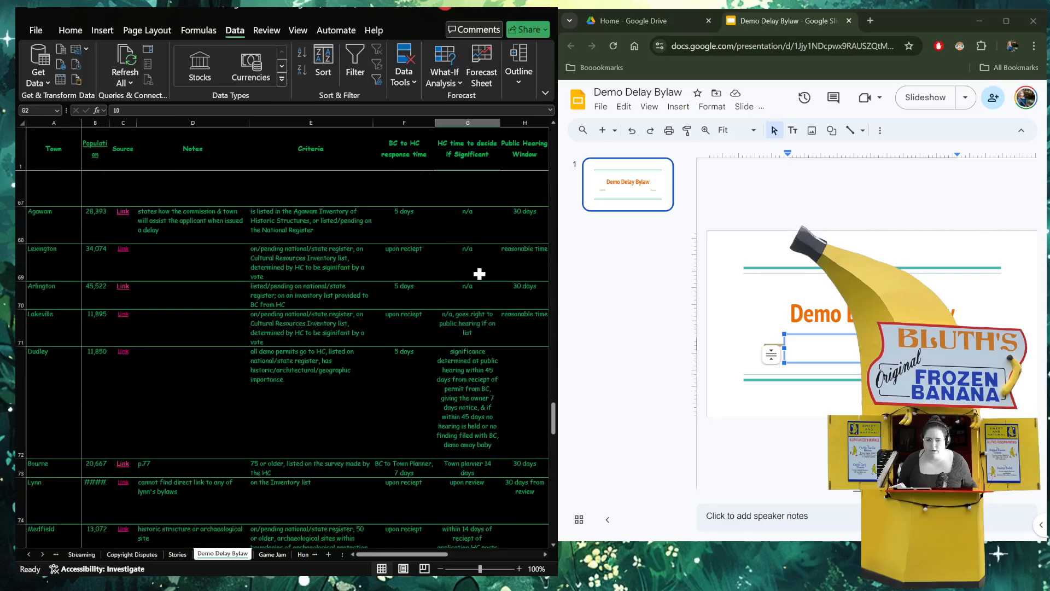
scroll(472, 263, up, 3)
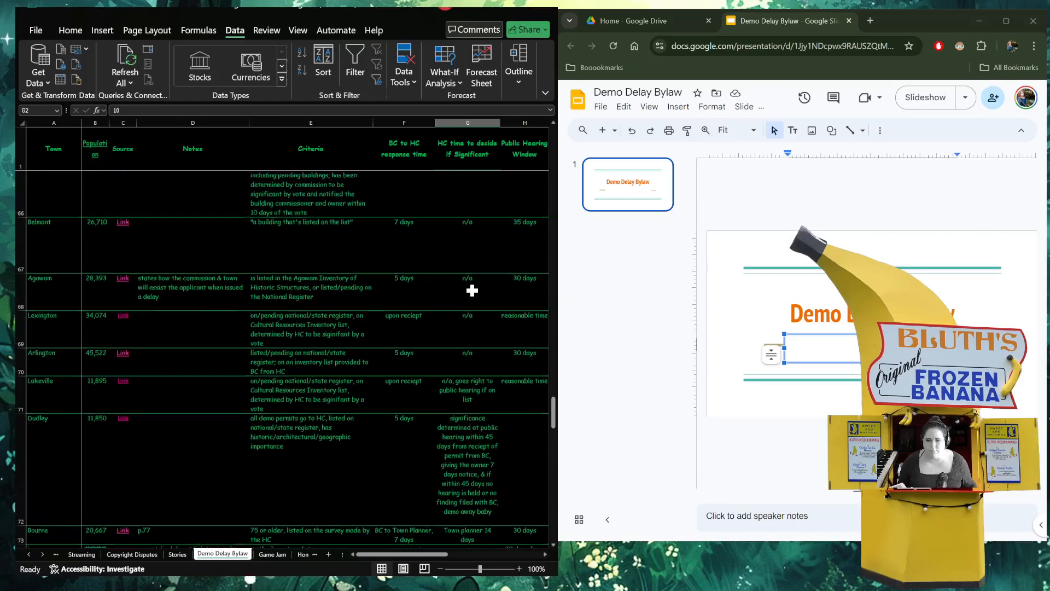
scroll(471, 291, up, 1)
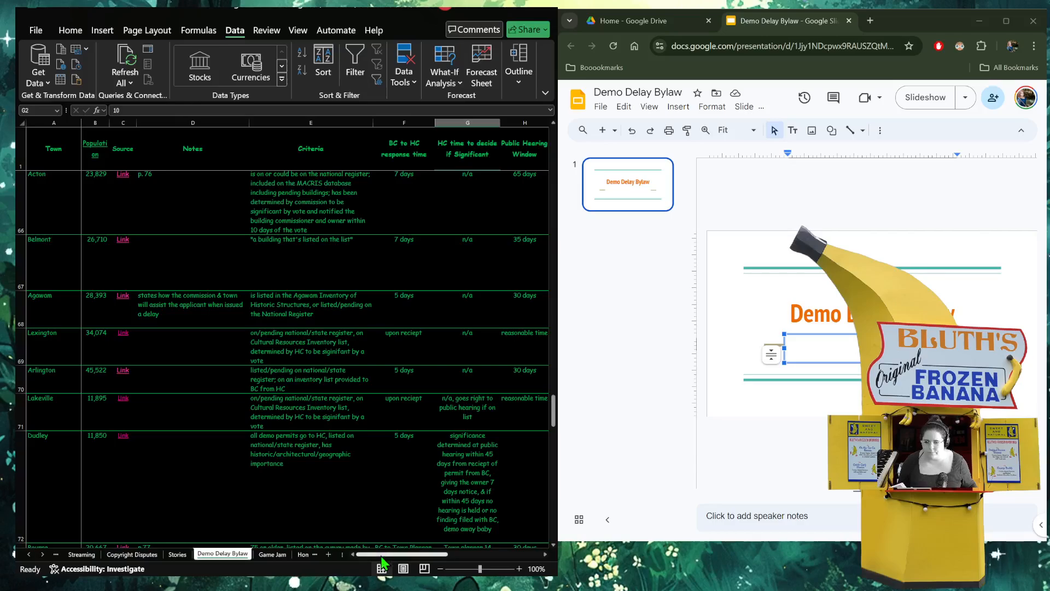
drag(381, 557, 392, 558)
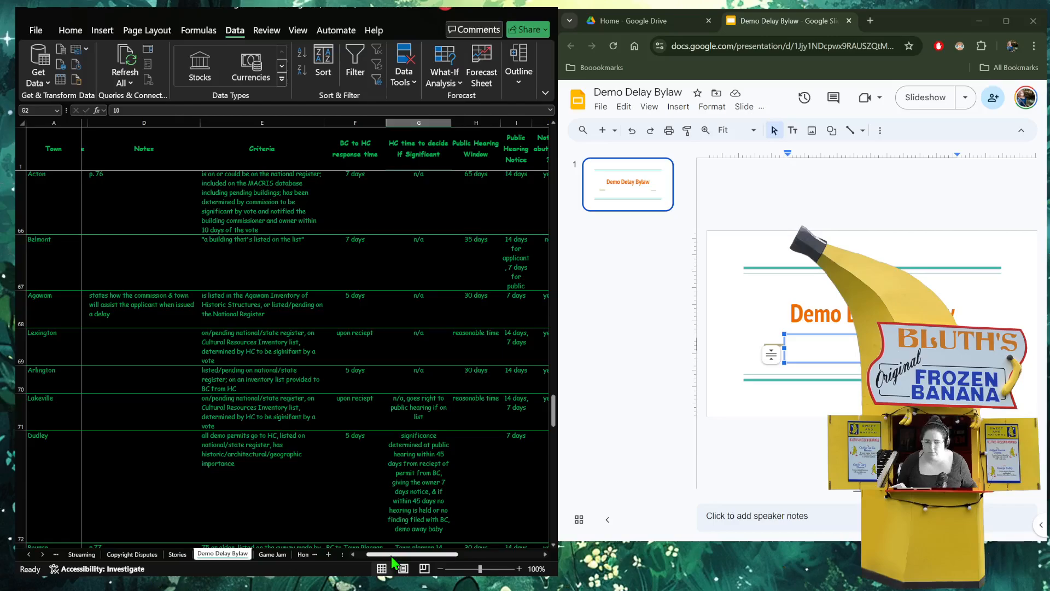
drag(393, 559, 382, 559)
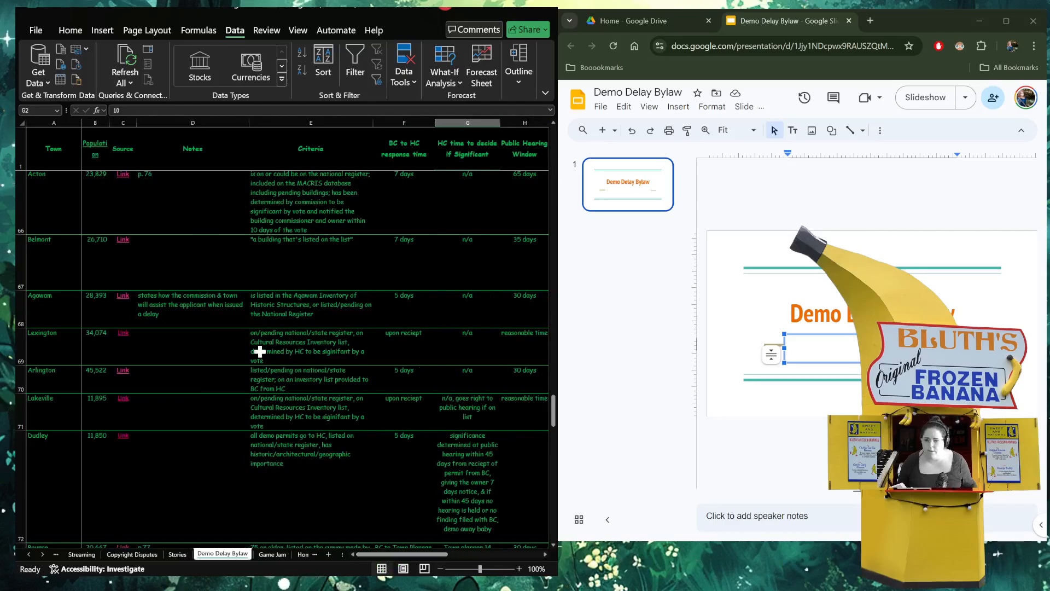
- Check Lexington's criteria, BC to HC response time and HC time to decide significance
click(295, 350)
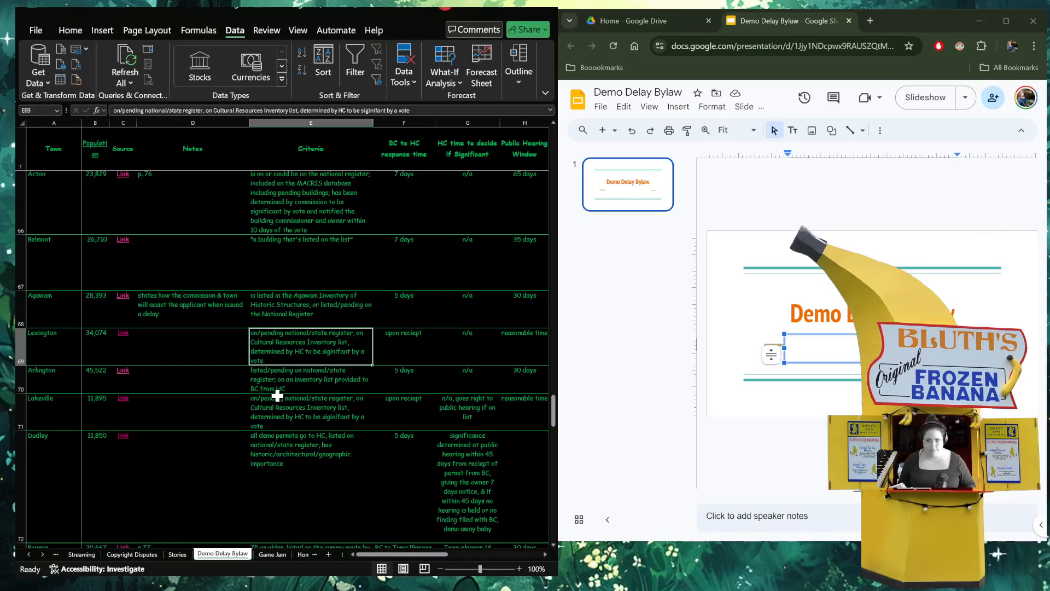
key(Right)
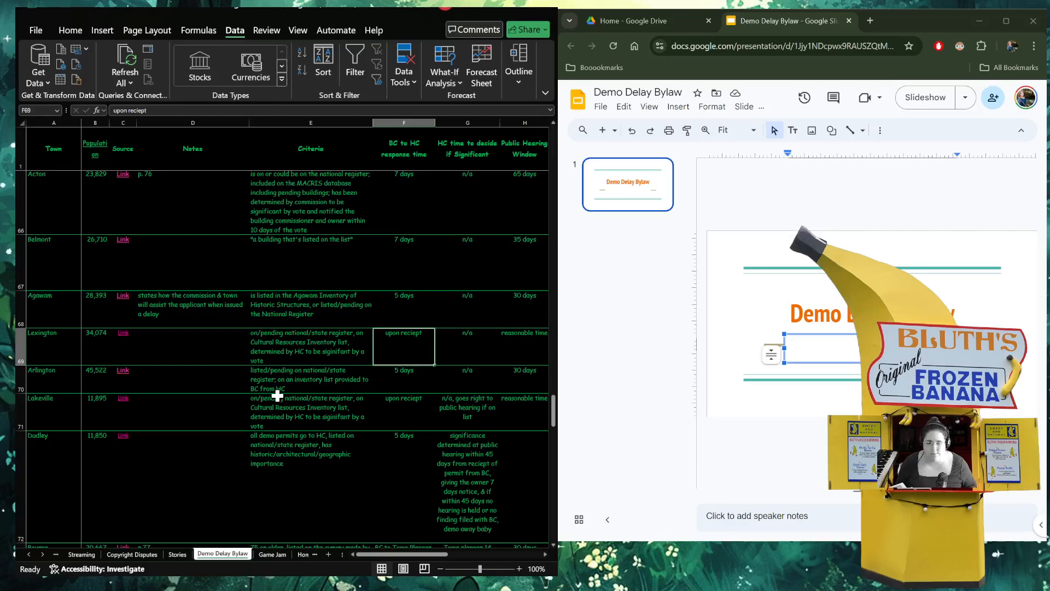
key(Right)
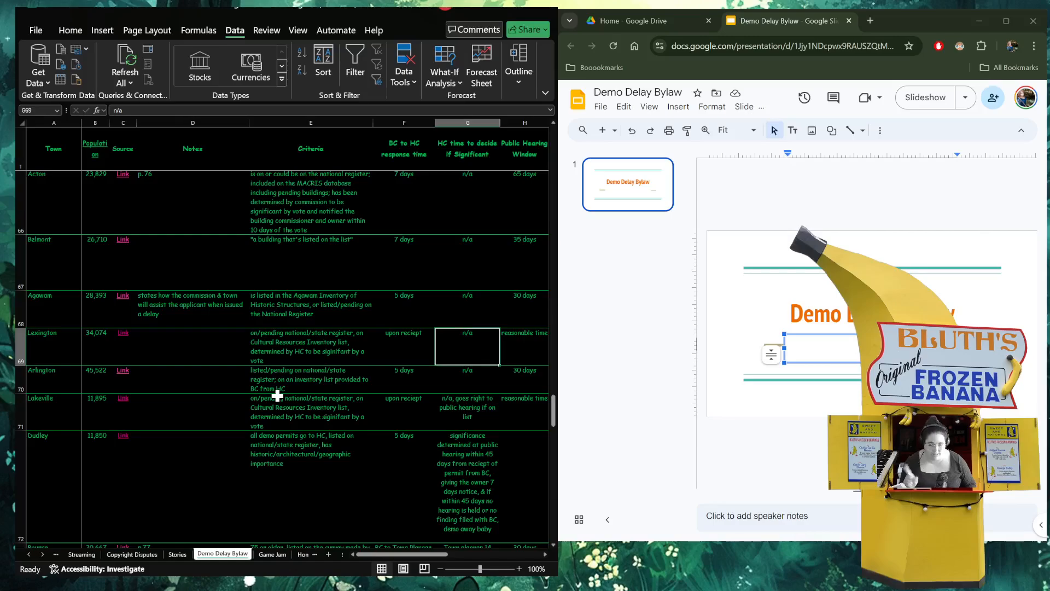
key(Left)
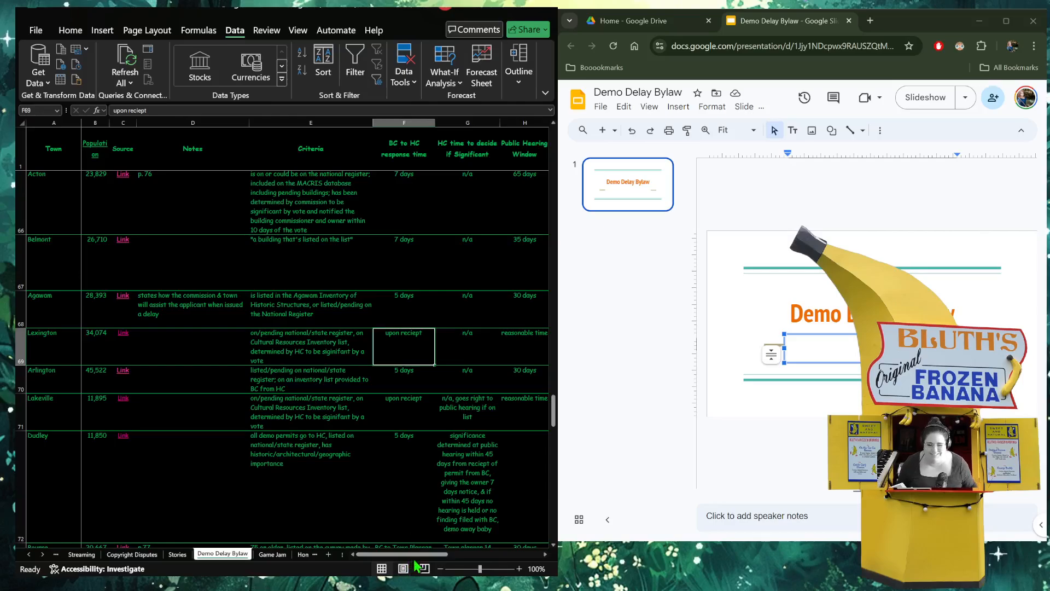
- Review Lexington's post-hearing HC response time, delay length, expiration and enforcement entries
drag(419, 554, 447, 553)
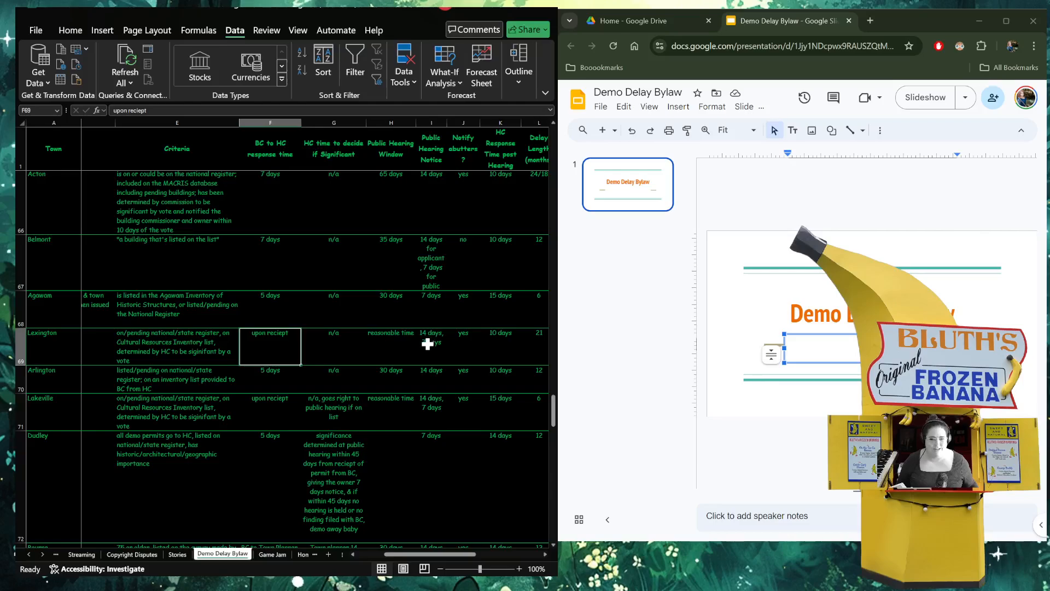
click(488, 353)
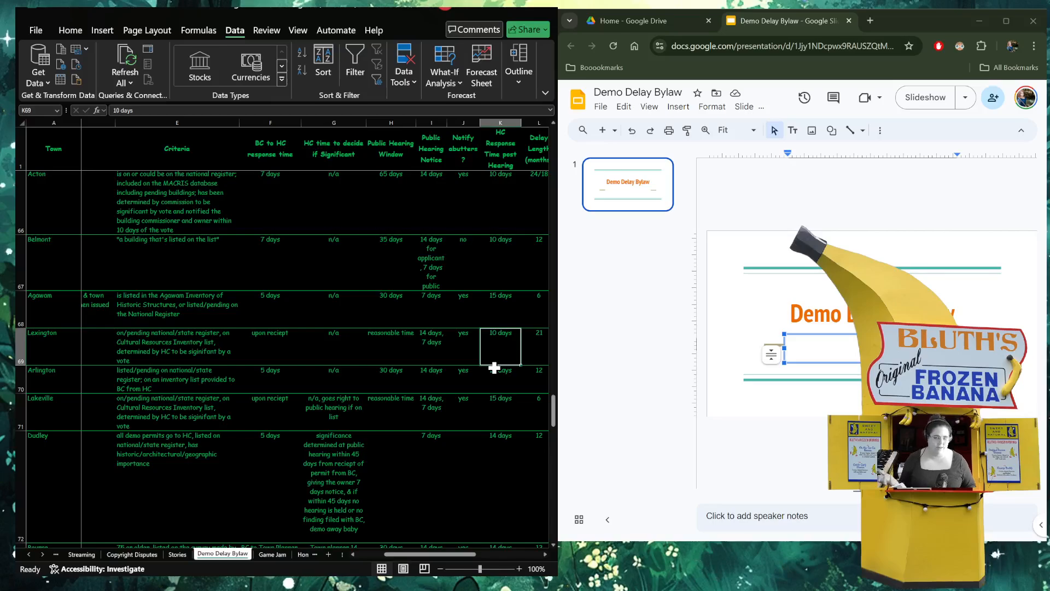
key(Right)
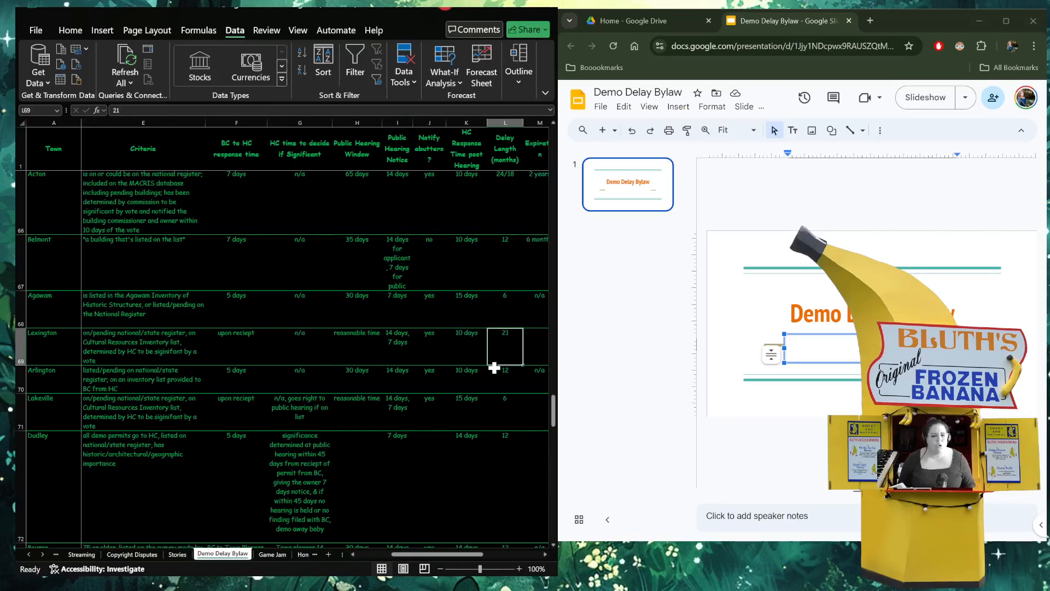
key(Right)
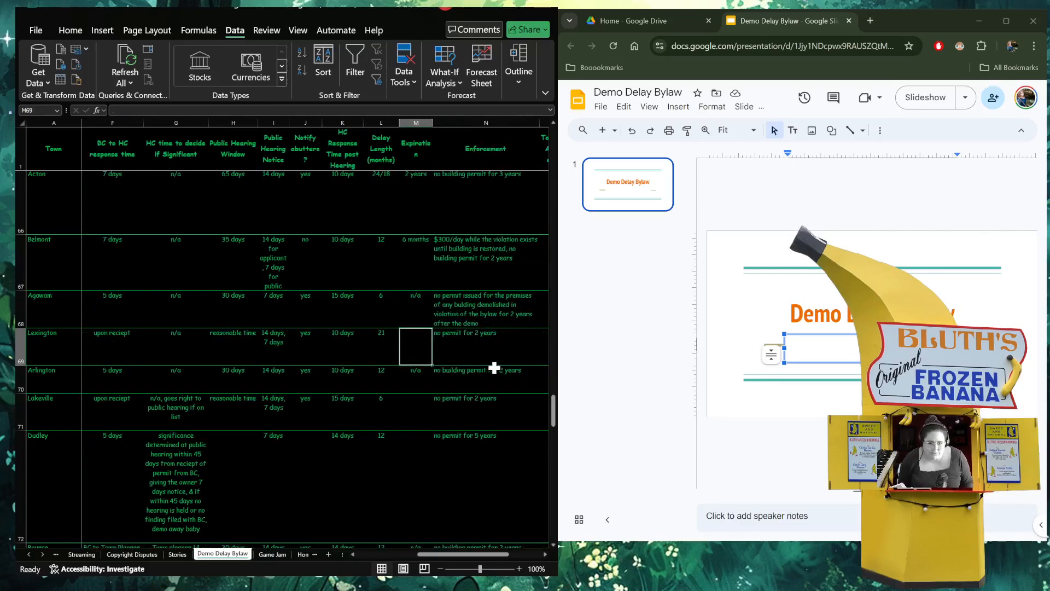
key(Right)
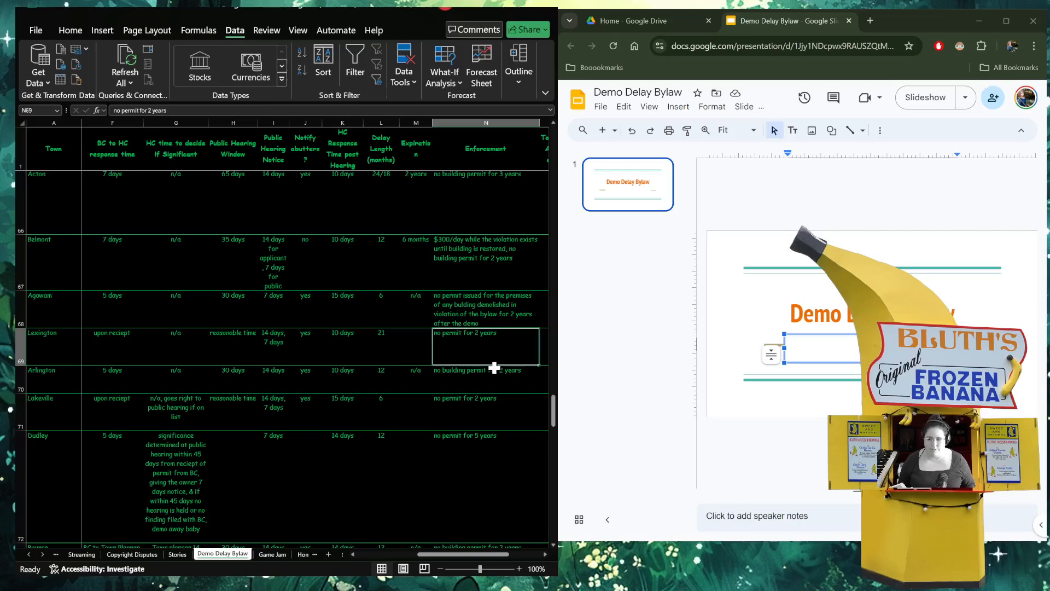
- Go back to Lexington's Public Hearing Window entry and view it alongside the town's criteria
key(Left)
key(Left)
key(Left)
key(Left)
key(Left)
key(Left)
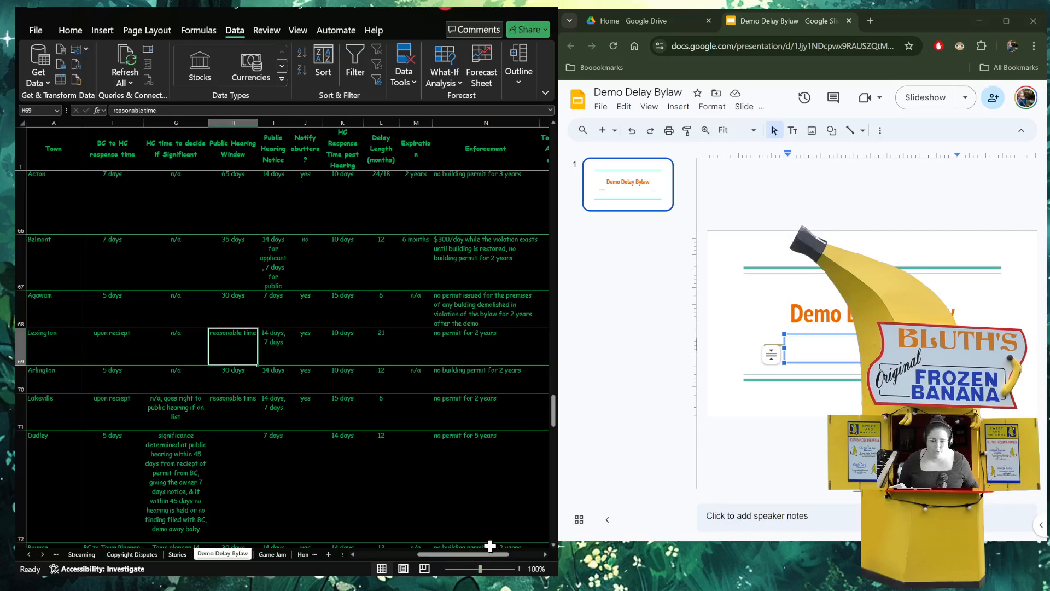
drag(495, 554, 469, 556)
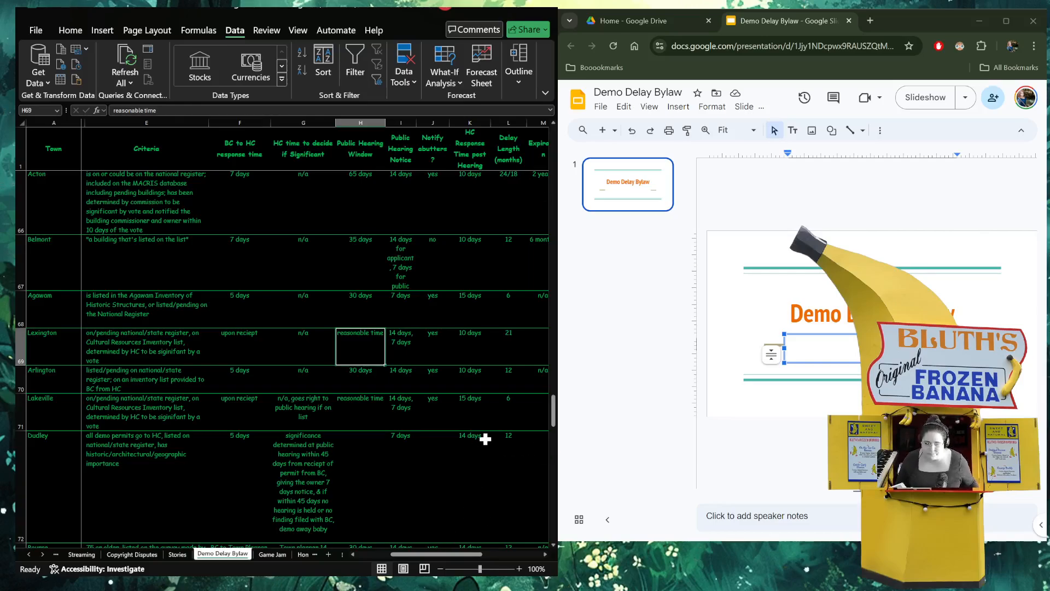
- Look through the remaining towns' entries from Dudley and Bourne down to the unfilled rows beyond Dunstable
scroll(428, 442, down, 1)
scroll(428, 442, down, 3)
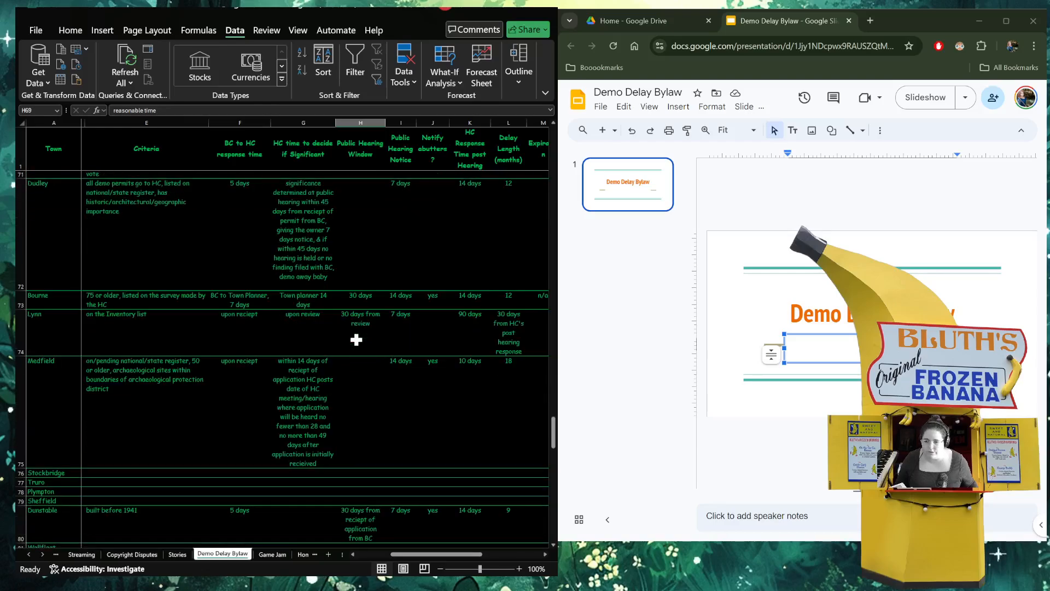
scroll(356, 340, down, 2)
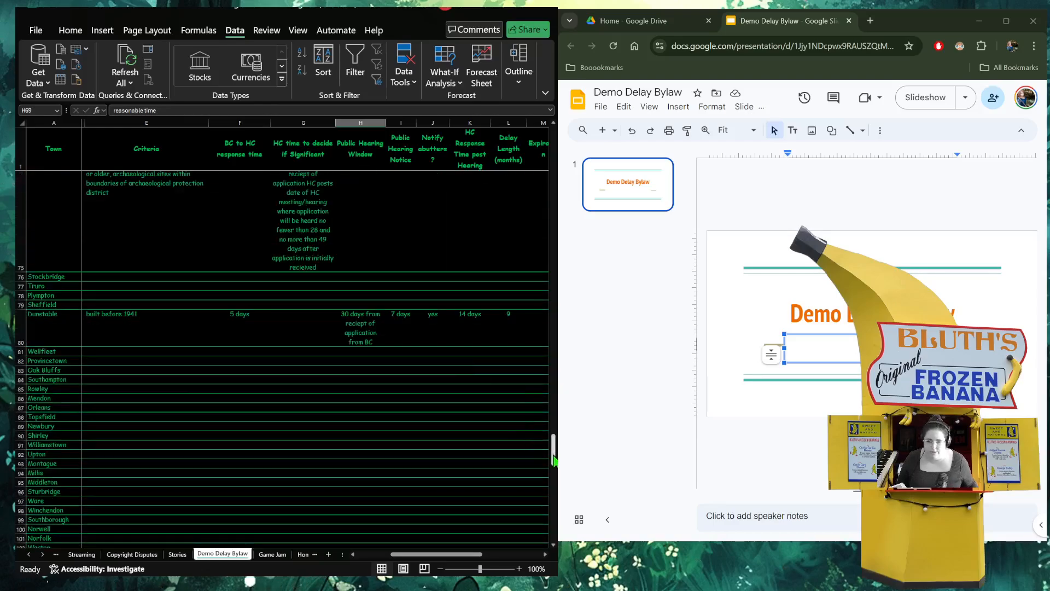
- Return to Acton's row, select its Public Hearing Window entry and view the row from its start
drag(554, 455, 552, 398)
click(358, 431)
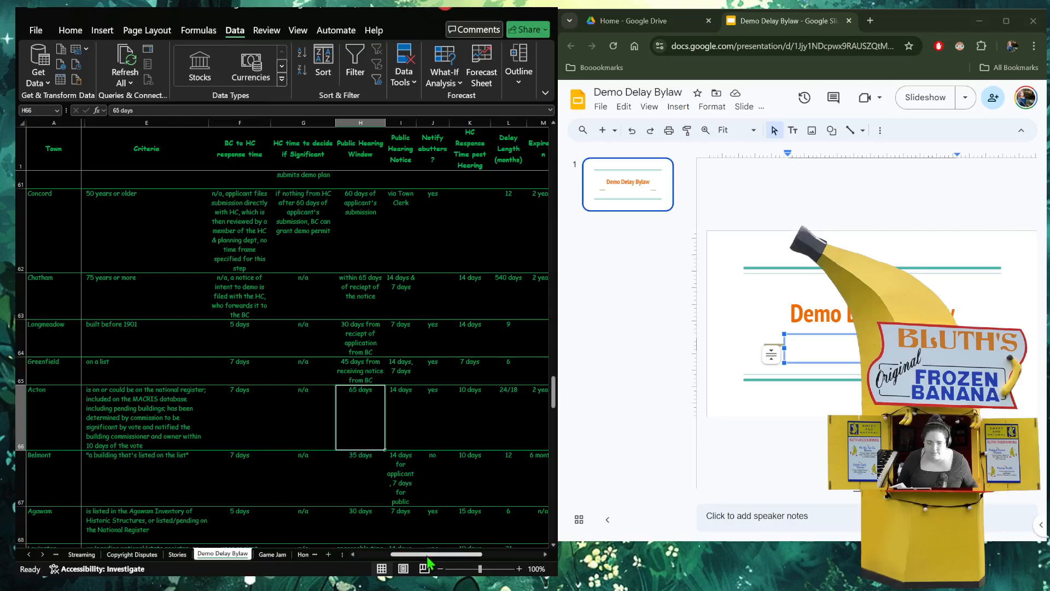
drag(427, 556, 330, 556)
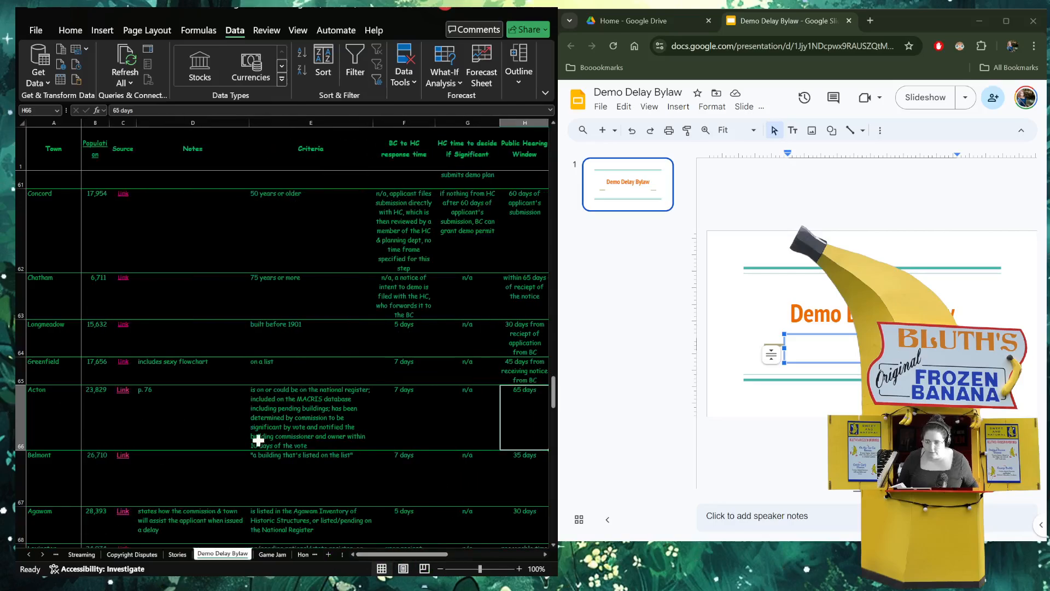
- Review Acton's criteria, BC to HC response time, significance decision time and Public Hearing Window entries
click(304, 441)
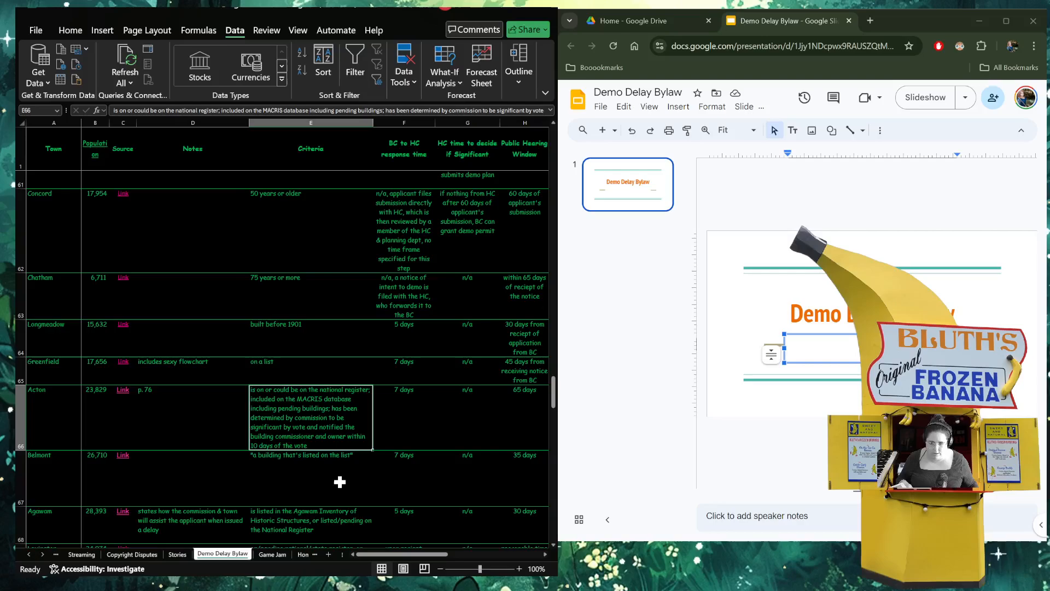
drag(392, 555, 415, 556)
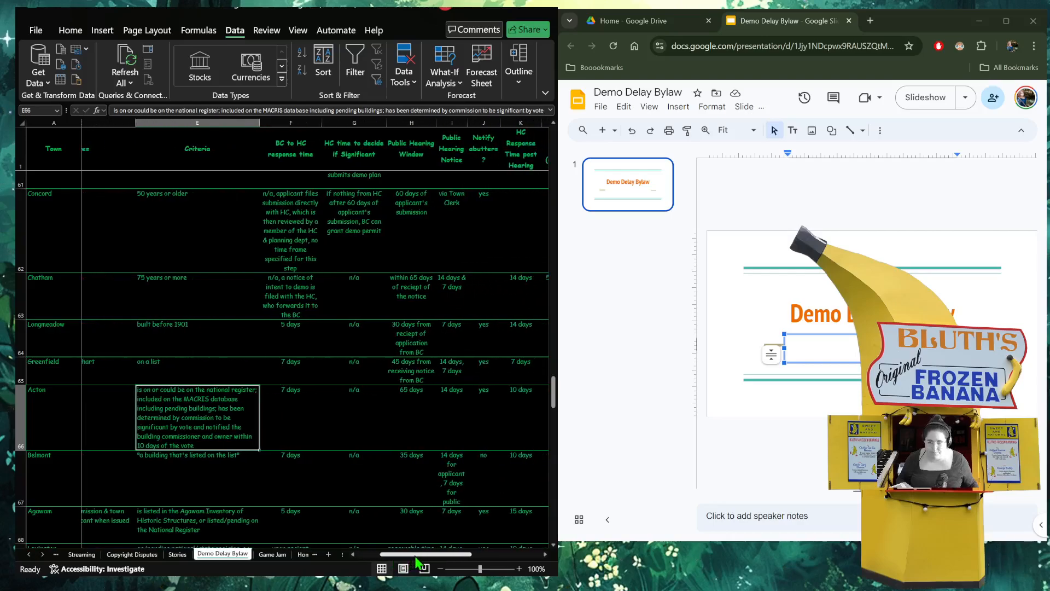
click(298, 411)
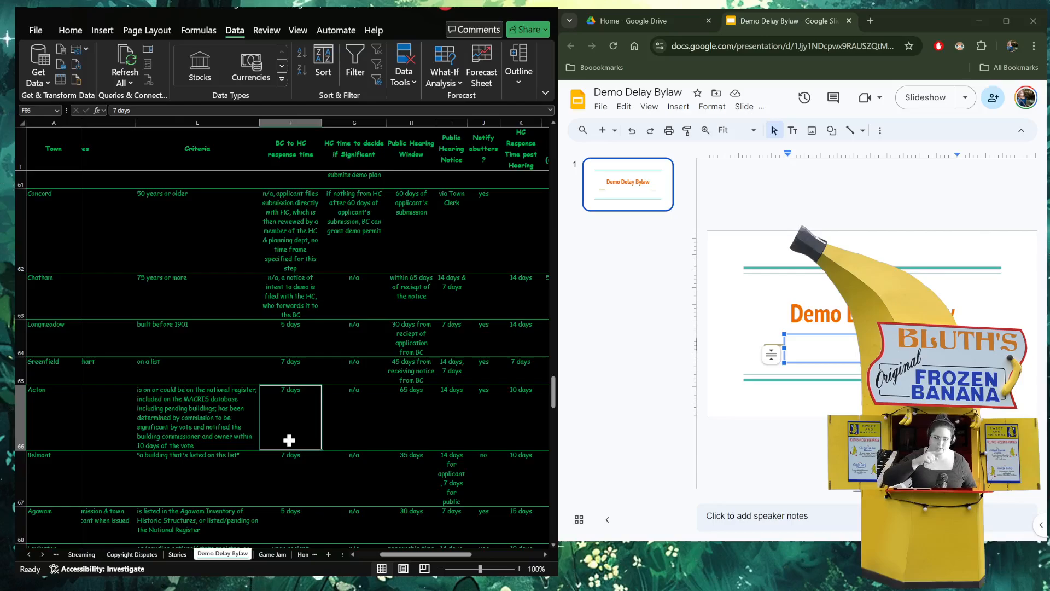
key(Right)
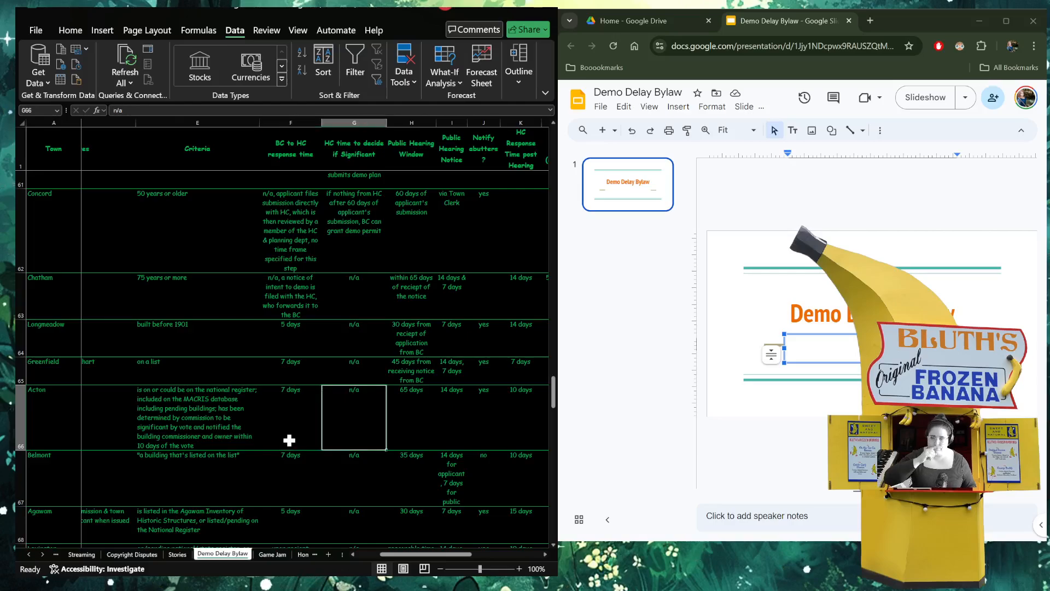
key(Left)
key(Left)
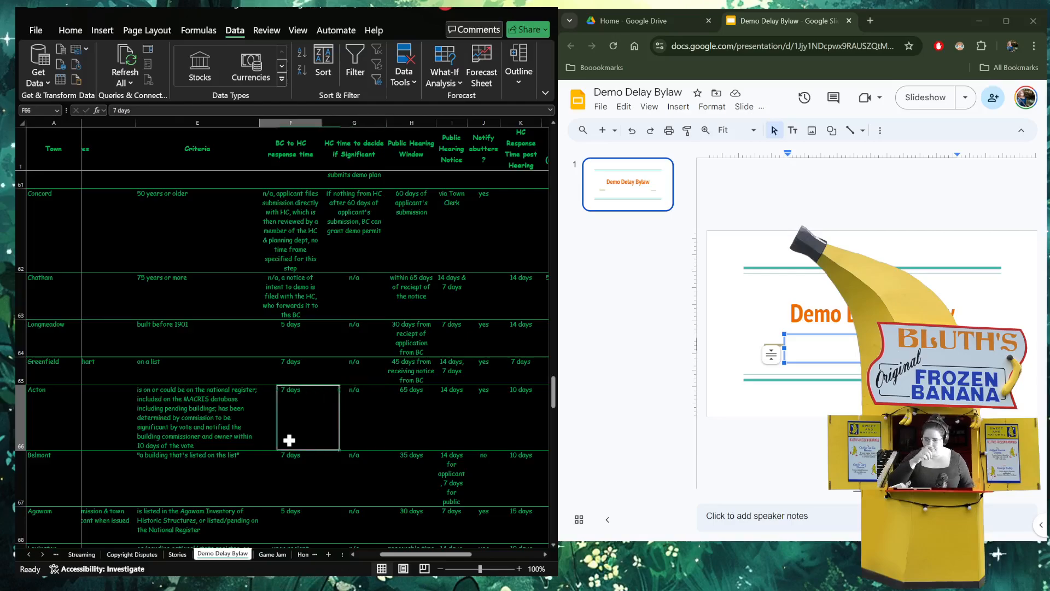
key(Right)
key(Right)
key(Right)
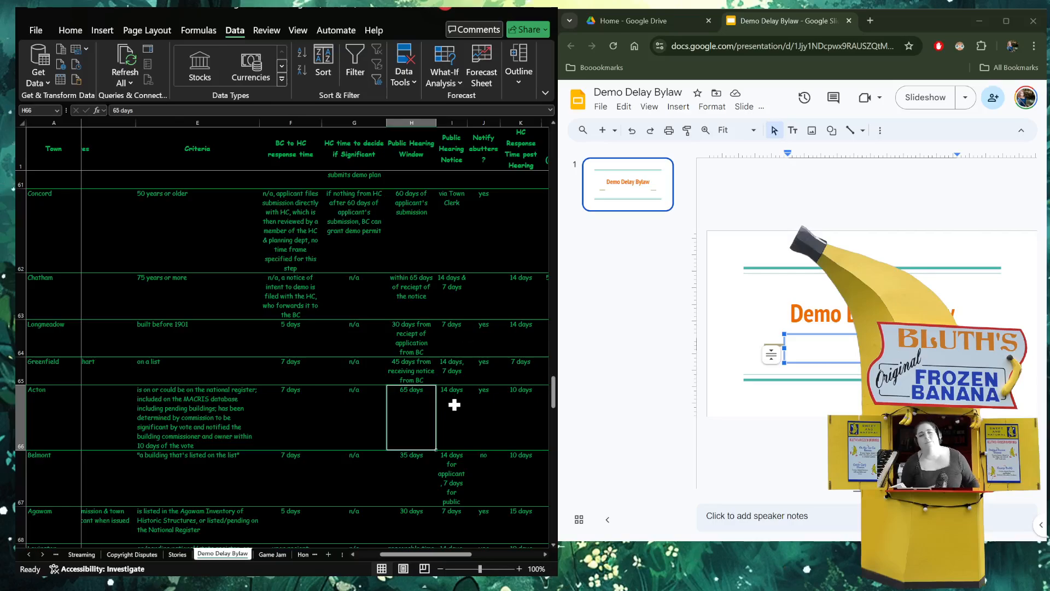
click(382, 430)
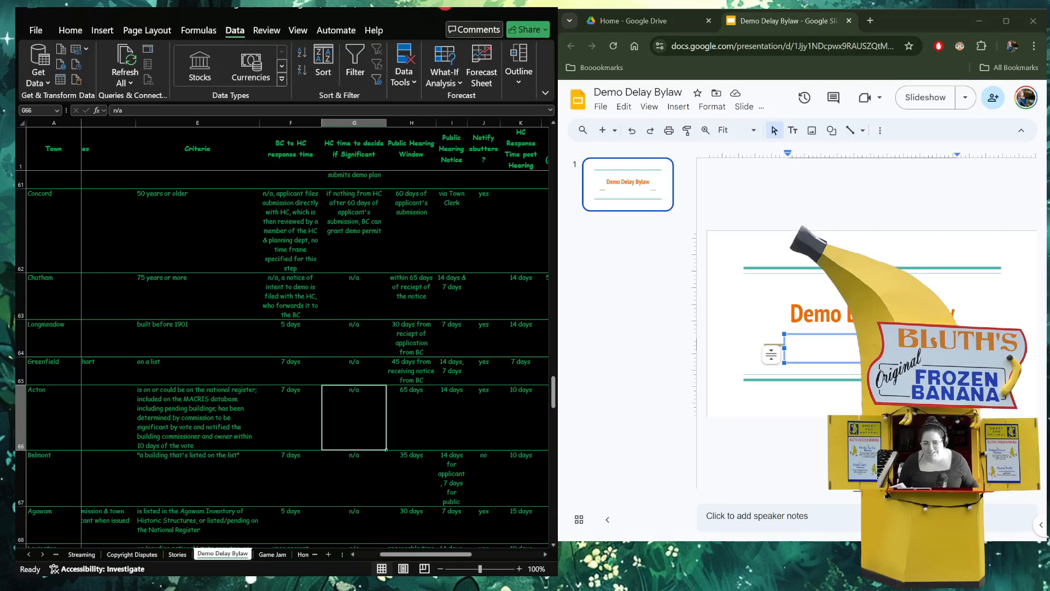
- Go back up the town list to Amesbury, select its significance decision time and view the row's notes
drag(555, 409, 554, 398)
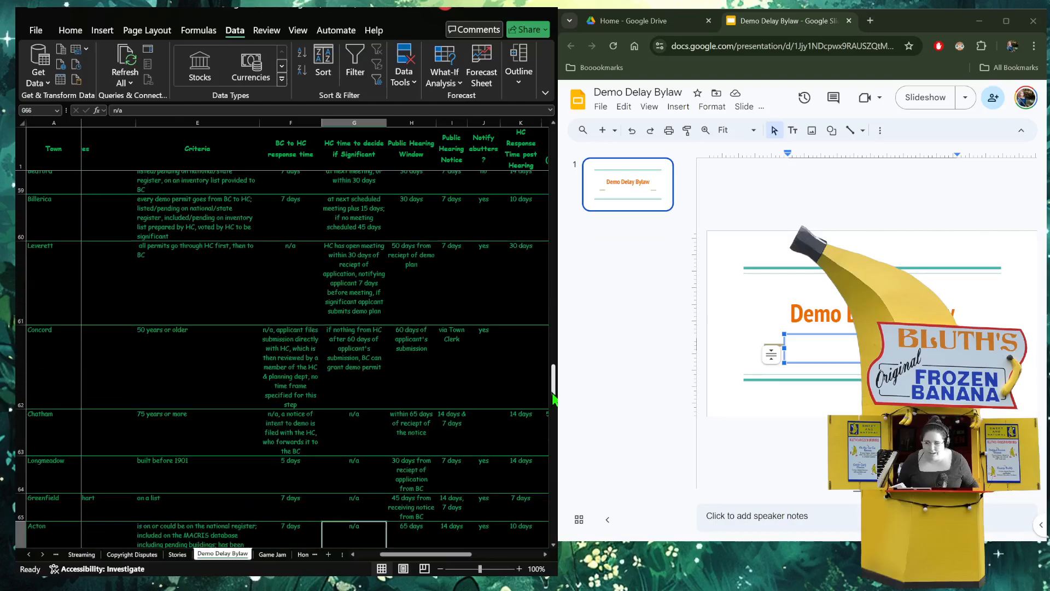
scroll(352, 377, up, 2)
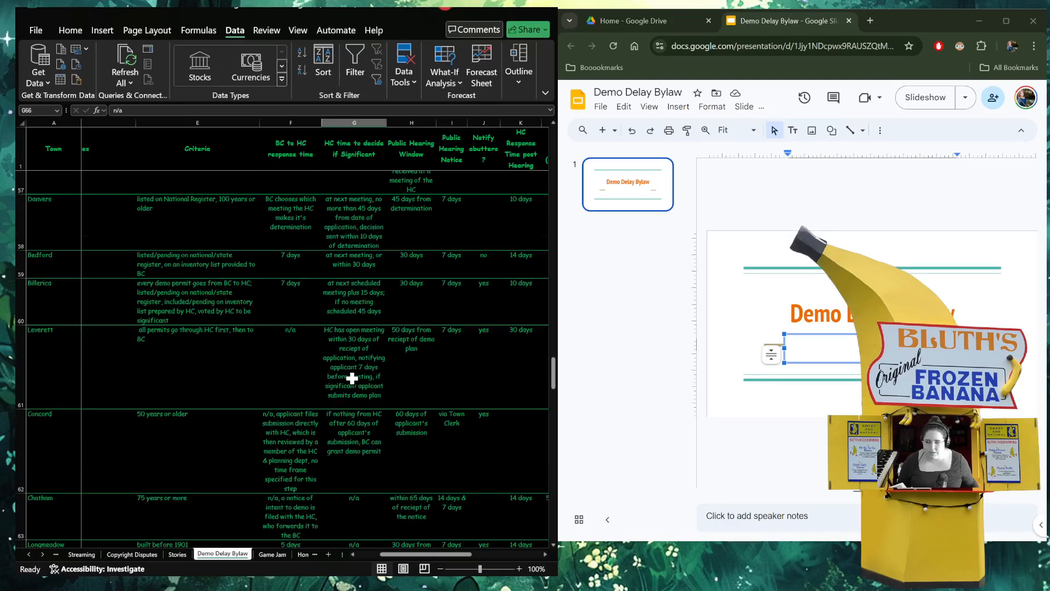
scroll(351, 377, up, 5)
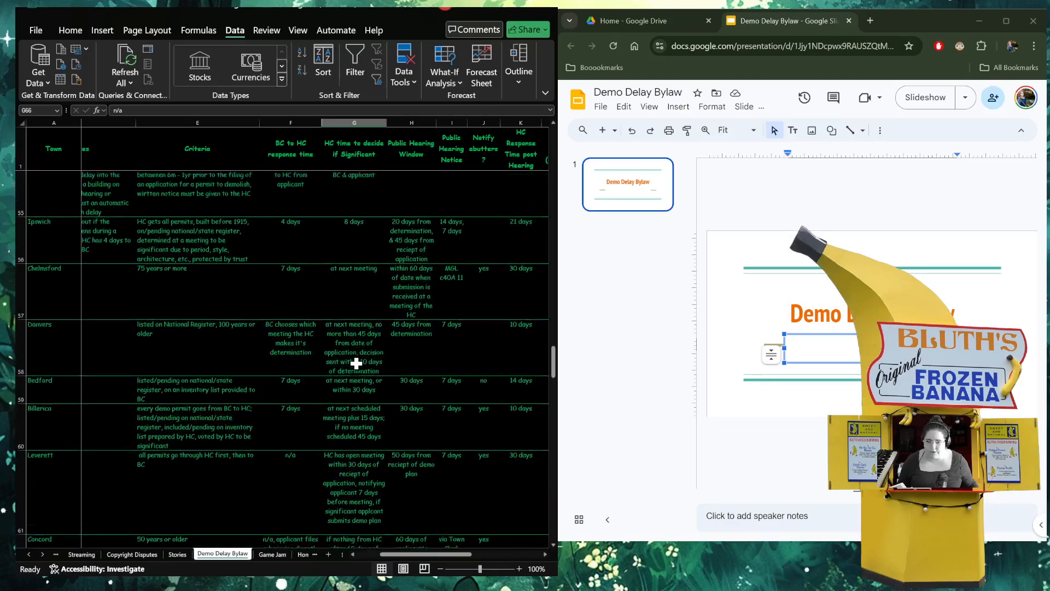
scroll(356, 364, up, 3)
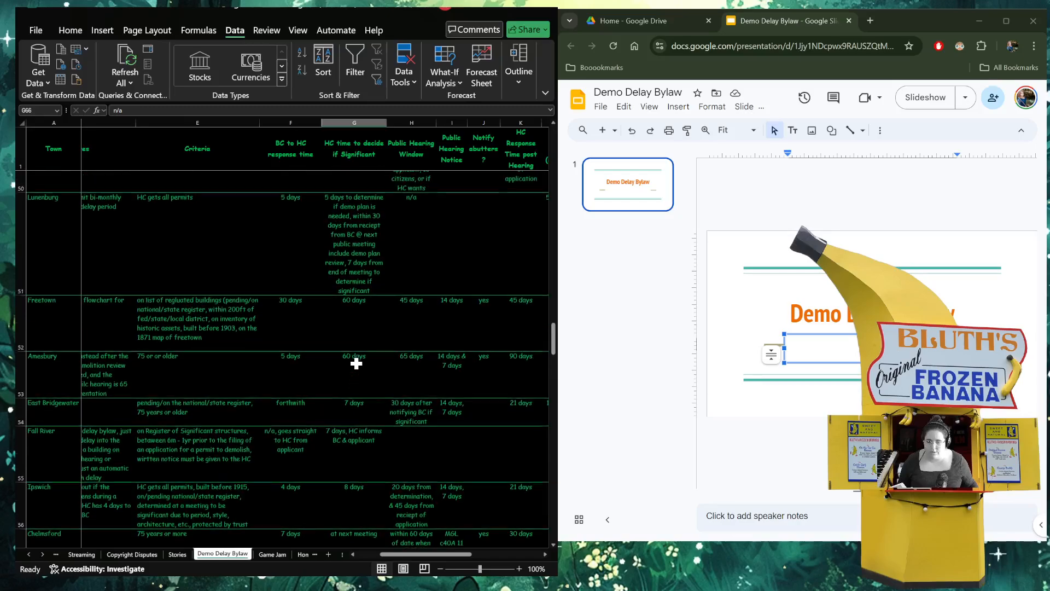
click(349, 377)
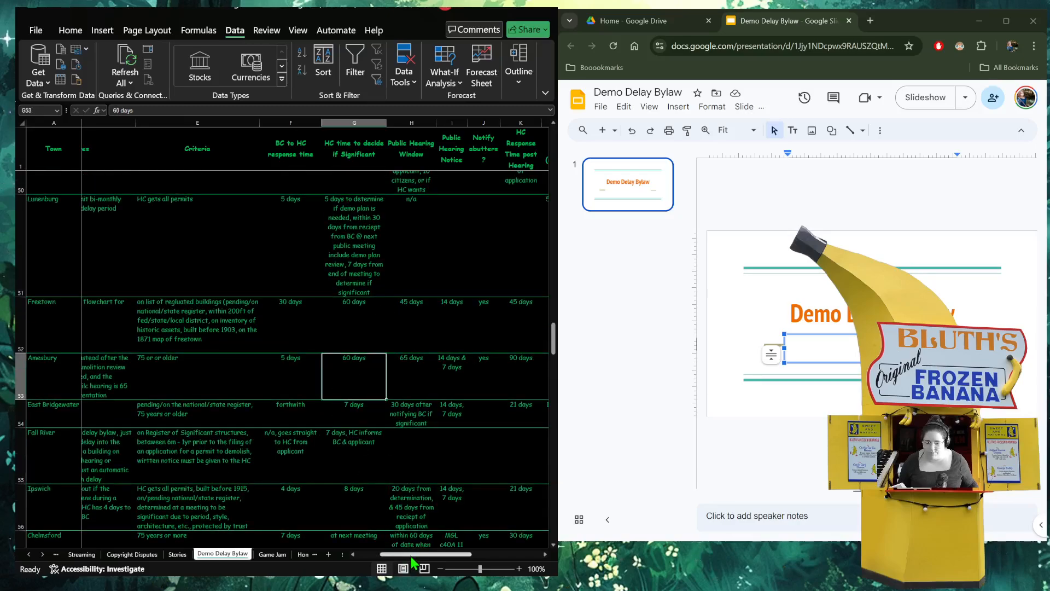
drag(412, 553, 381, 558)
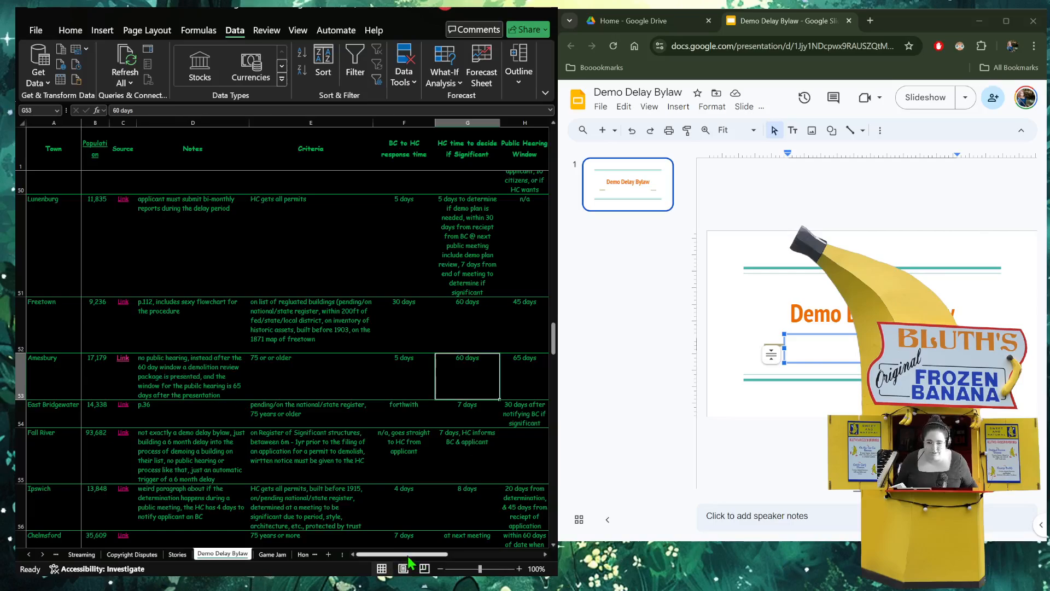
drag(408, 555, 352, 548)
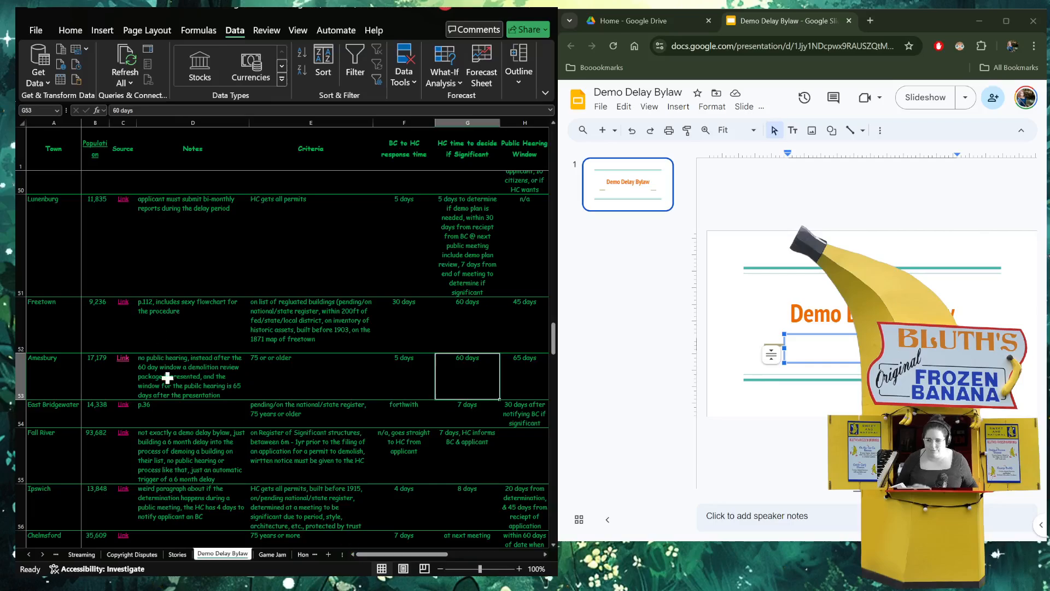
- Delete the opening words "no public hearing, instead" from Amesbury's note so it starts with "after the 60 day window"
double_click(181, 355)
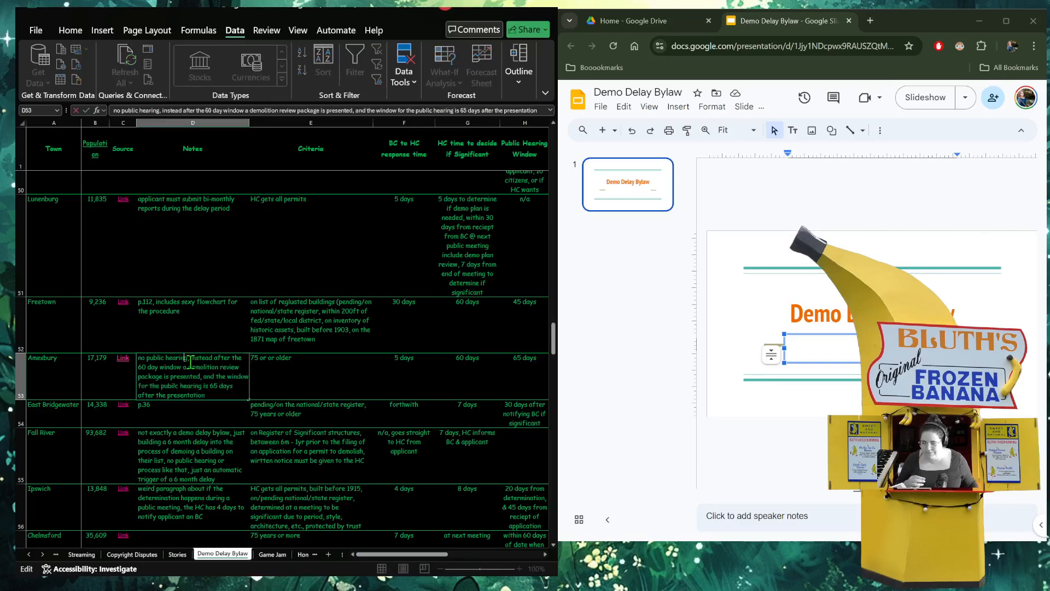
drag(214, 357, 122, 353)
key(BackSpace)
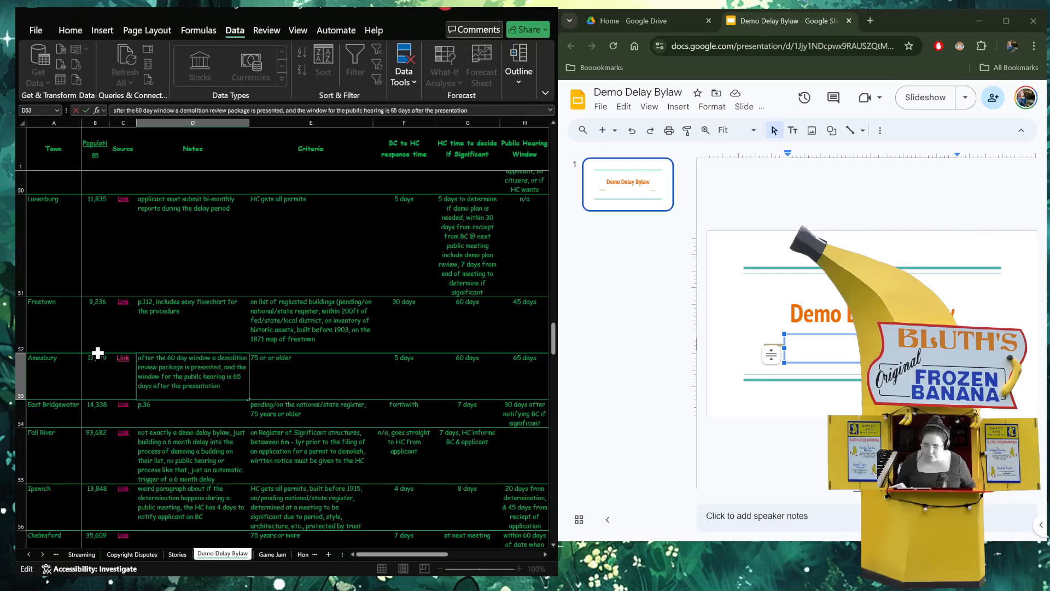
click(383, 376)
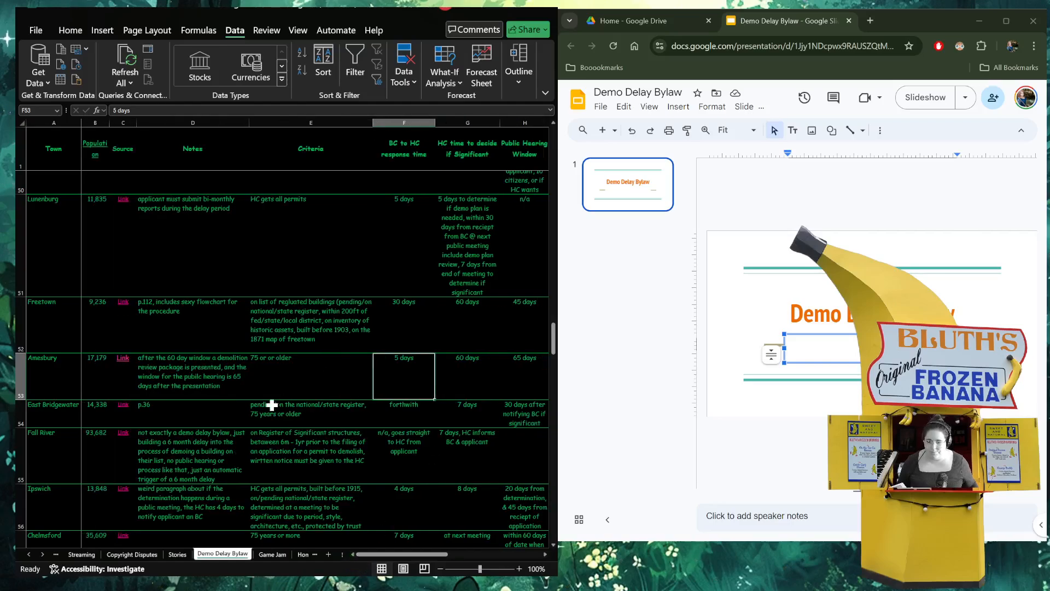
- Review Amesbury's criteria, BC to HC response time and significance decision time alongside its notes
click(303, 363)
scroll(385, 556, right, 3)
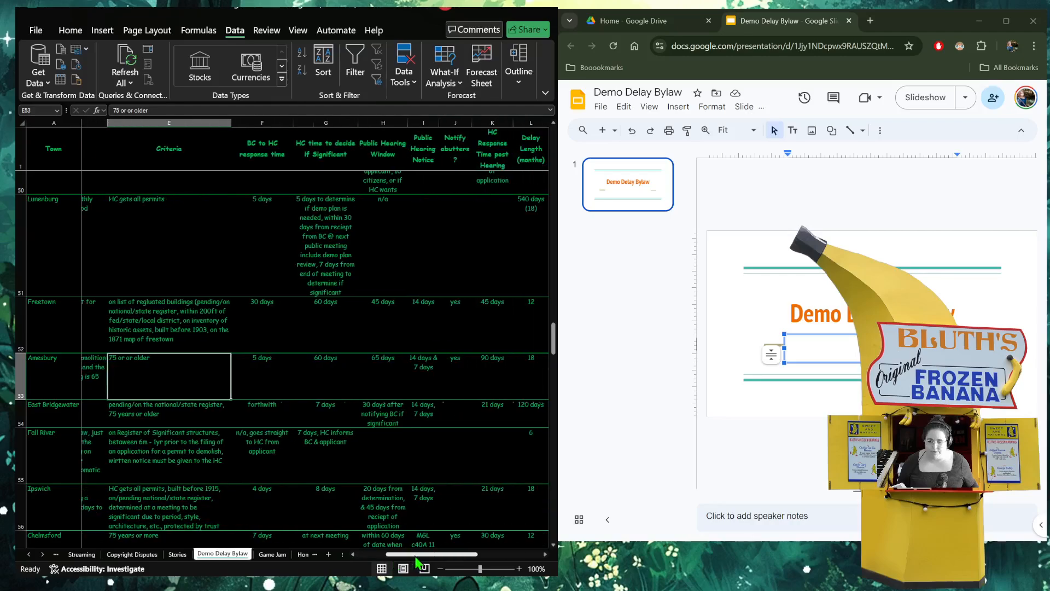
click(278, 368)
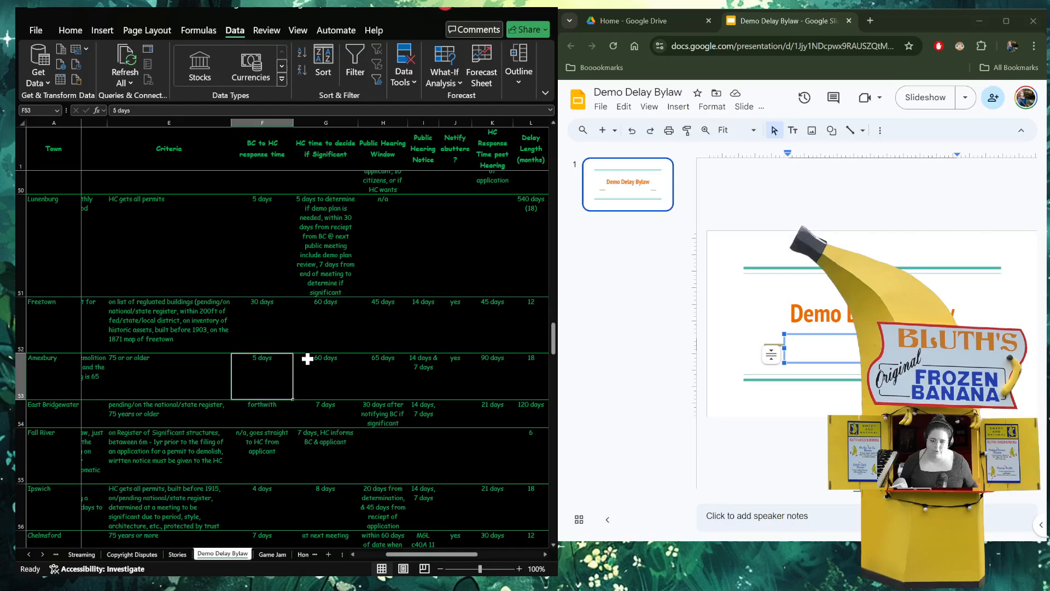
click(325, 392)
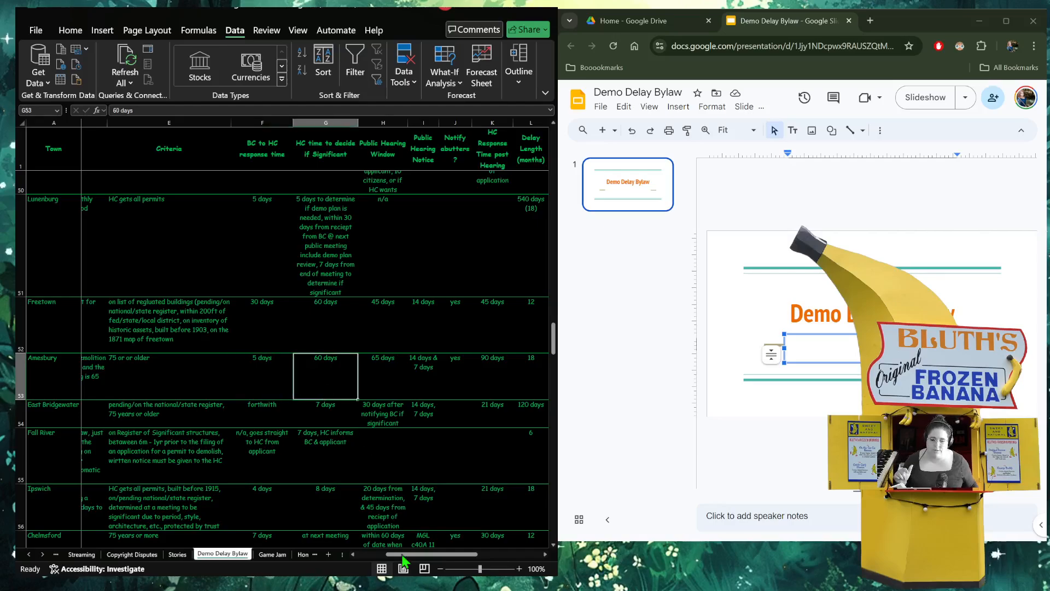
scroll(416, 554, left, 3)
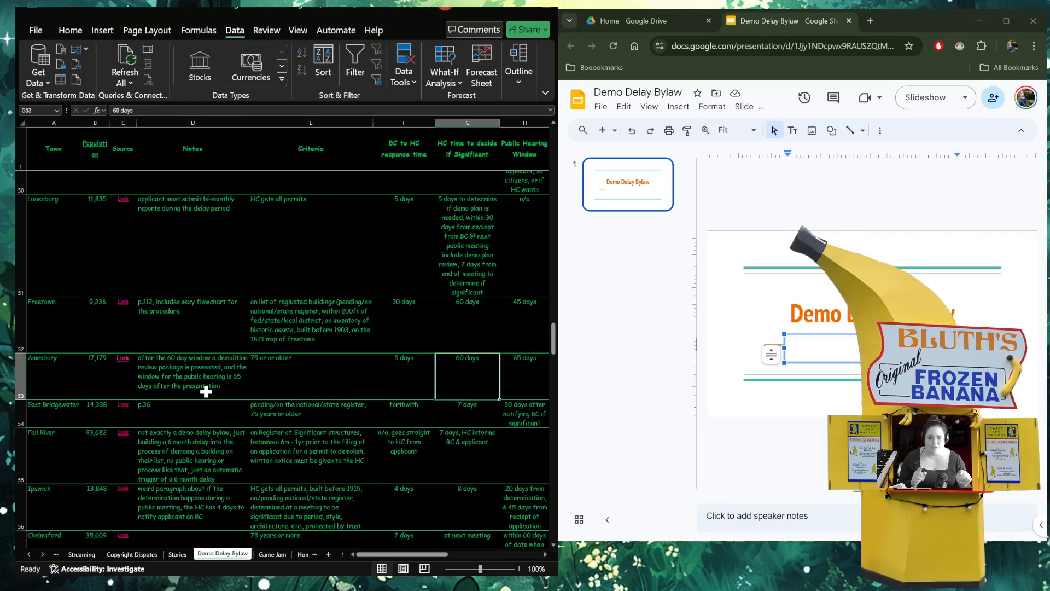
- Open Amesbury's source link and read Chapter 225 from its purpose through the § 225-3 procedure and public hearing rules
click(122, 359)
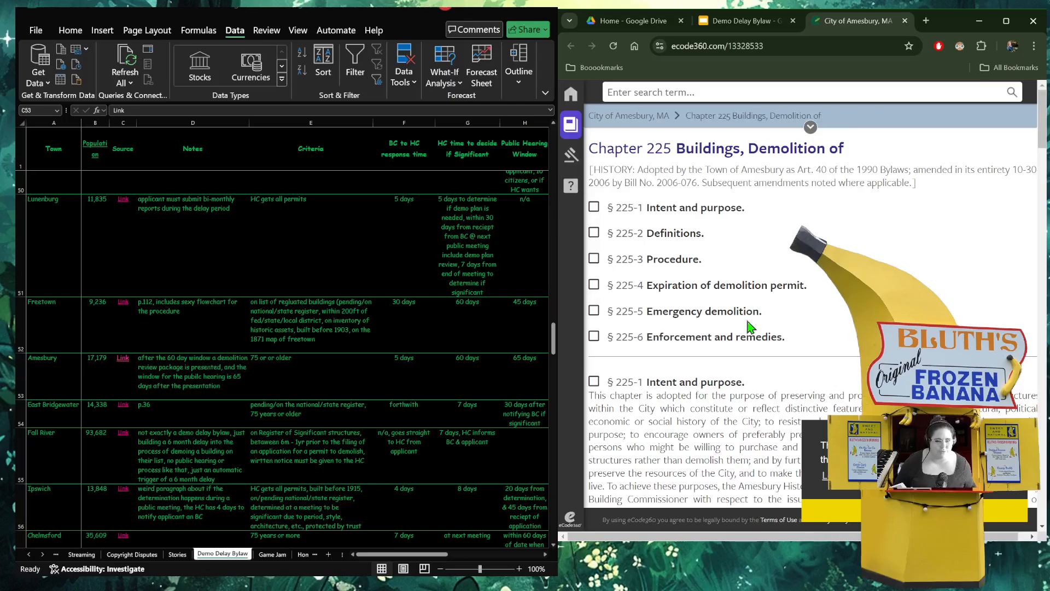
scroll(786, 281, down, 5)
scroll(795, 282, down, 1)
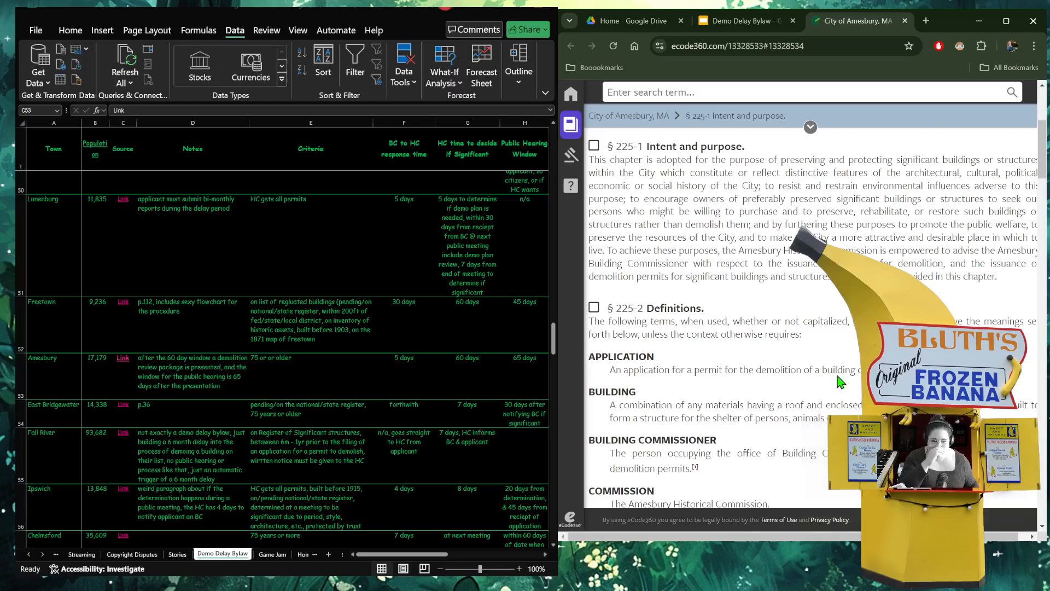
scroll(830, 323, down, 15)
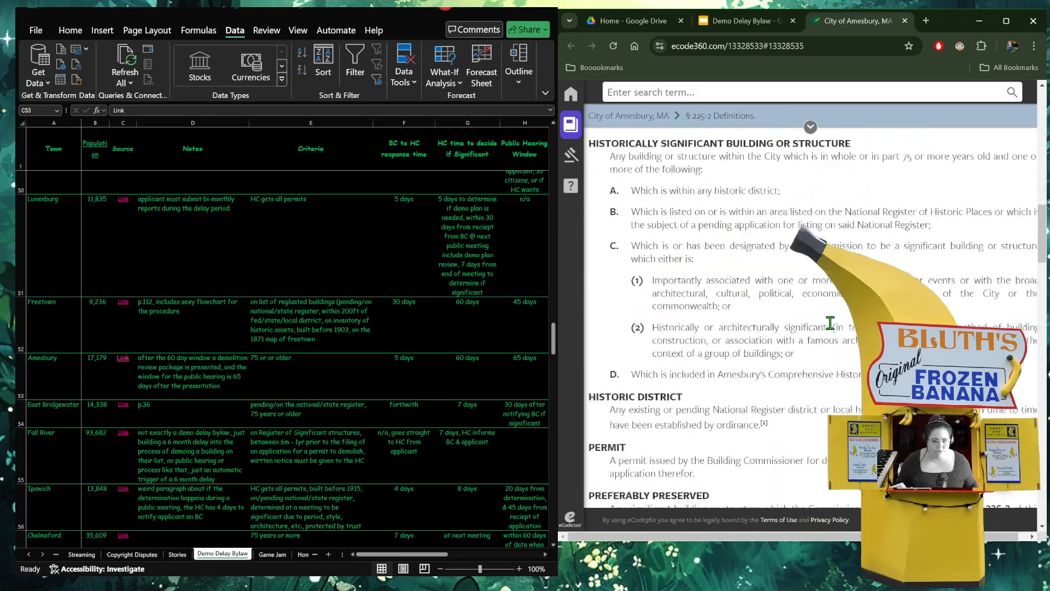
scroll(832, 328, down, 5)
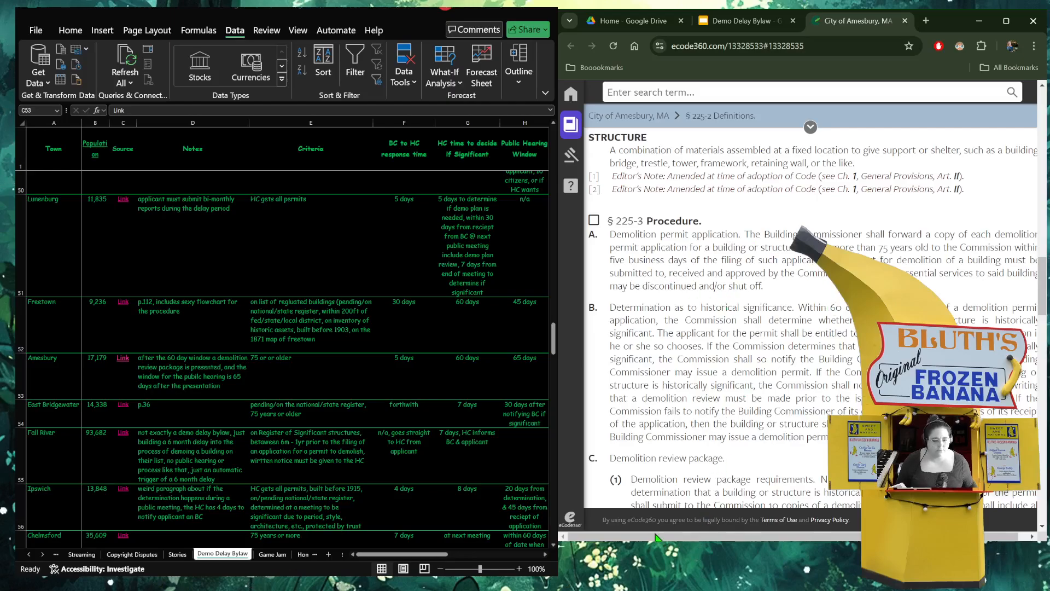
drag(656, 537, 674, 538)
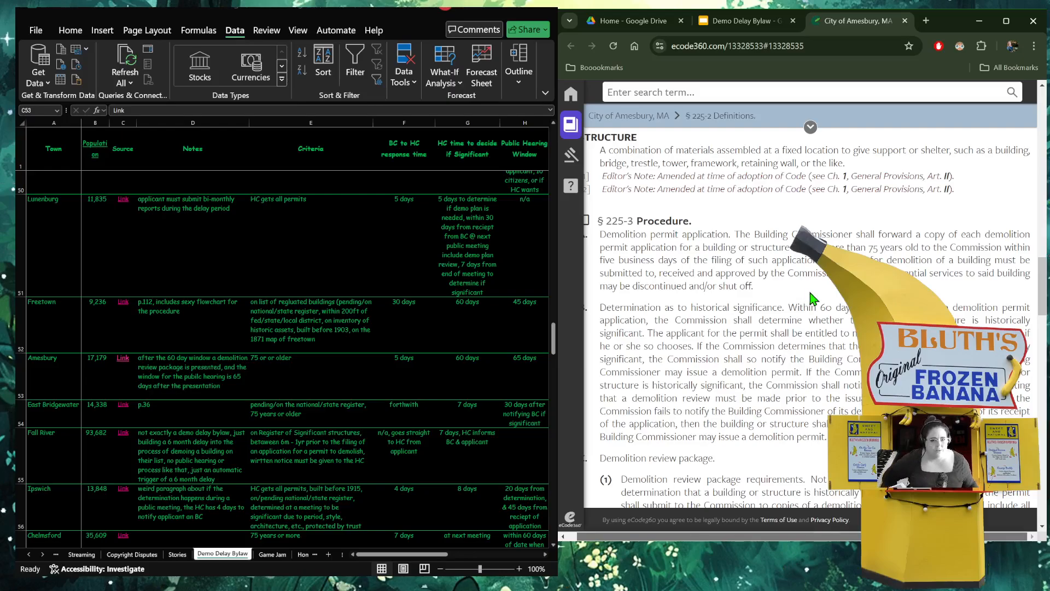
scroll(817, 289, down, 2)
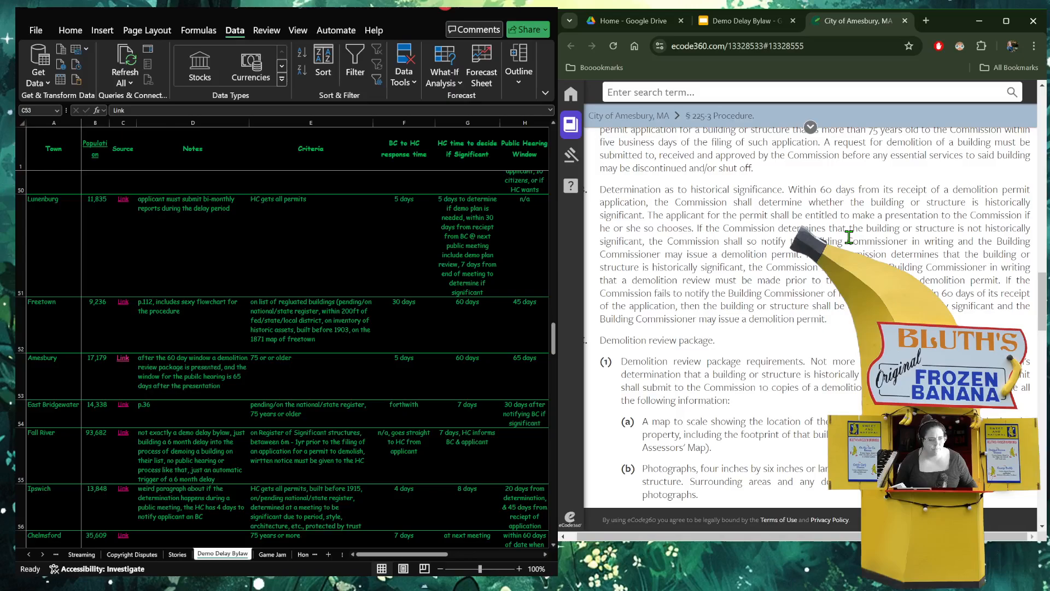
scroll(849, 237, down, 5)
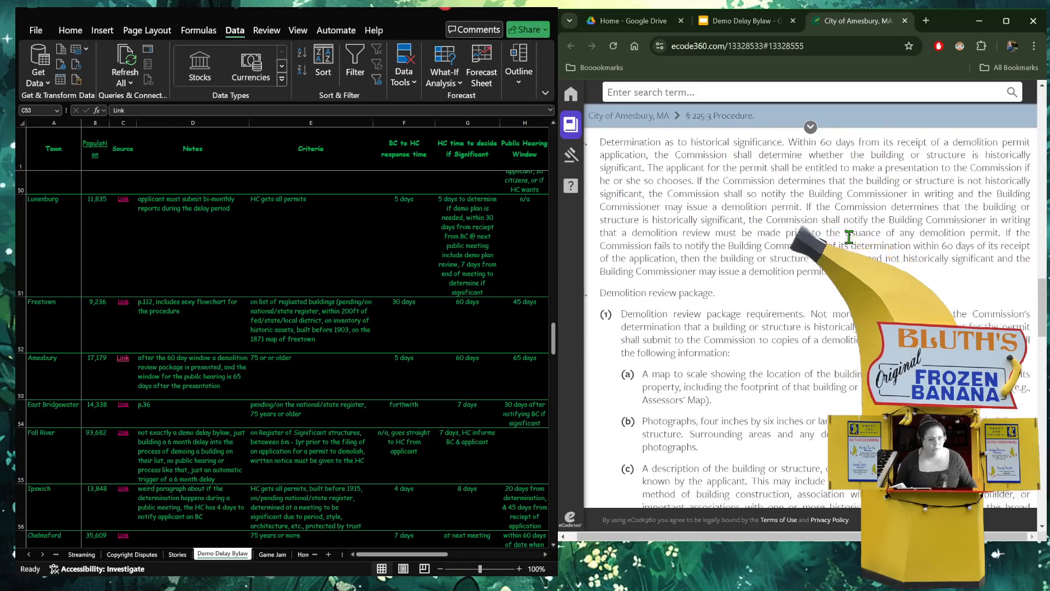
scroll(841, 242, down, 4)
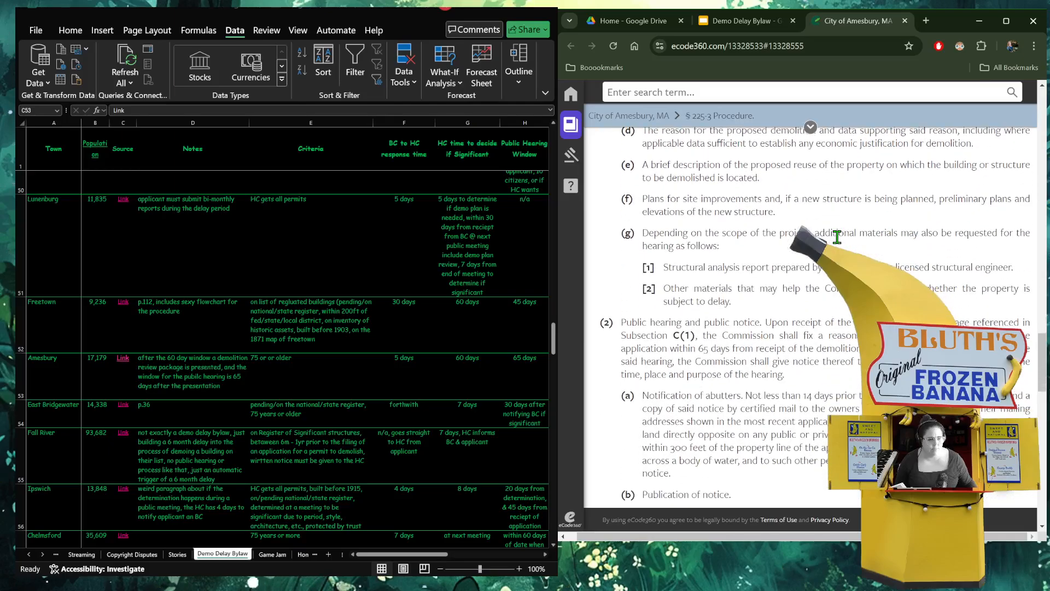
- Go back through Amesbury's demolition review package requirements and historical significance rules to the § 225-2 definitions
scroll(837, 237, up, 8)
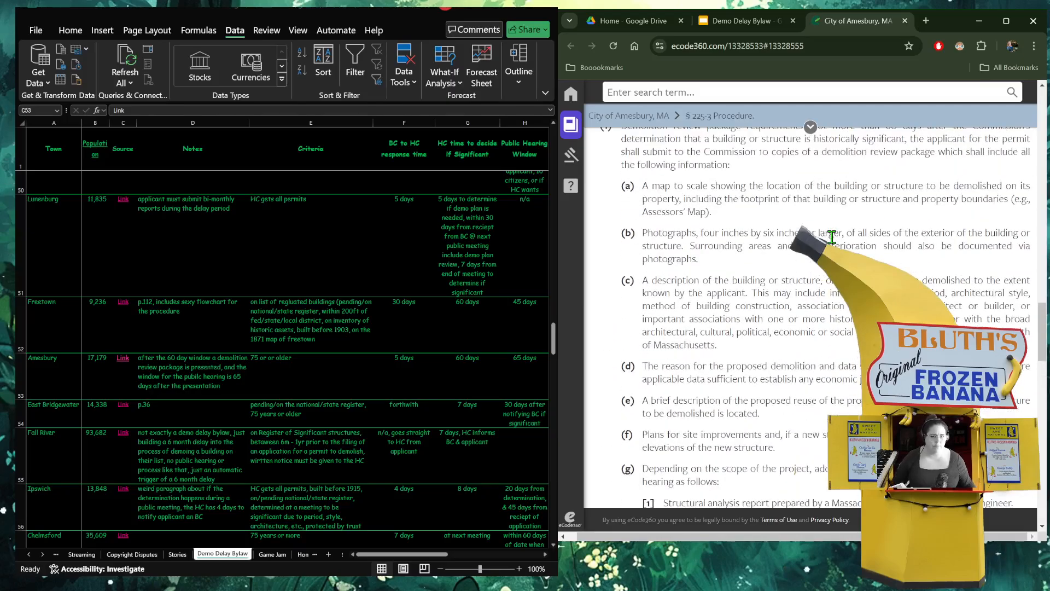
scroll(832, 237, up, 2)
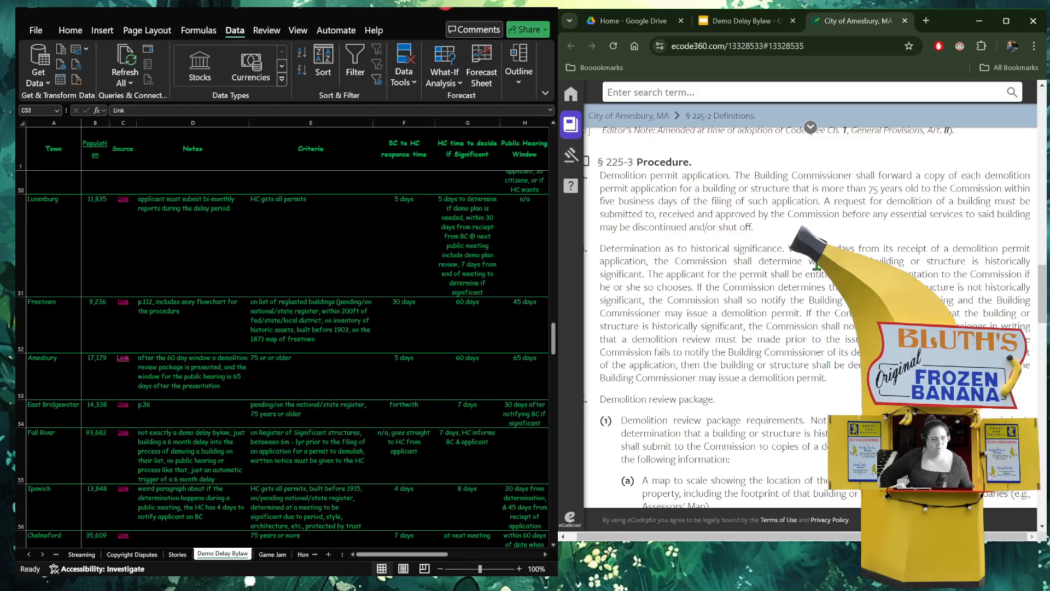
scroll(817, 266, up, 5)
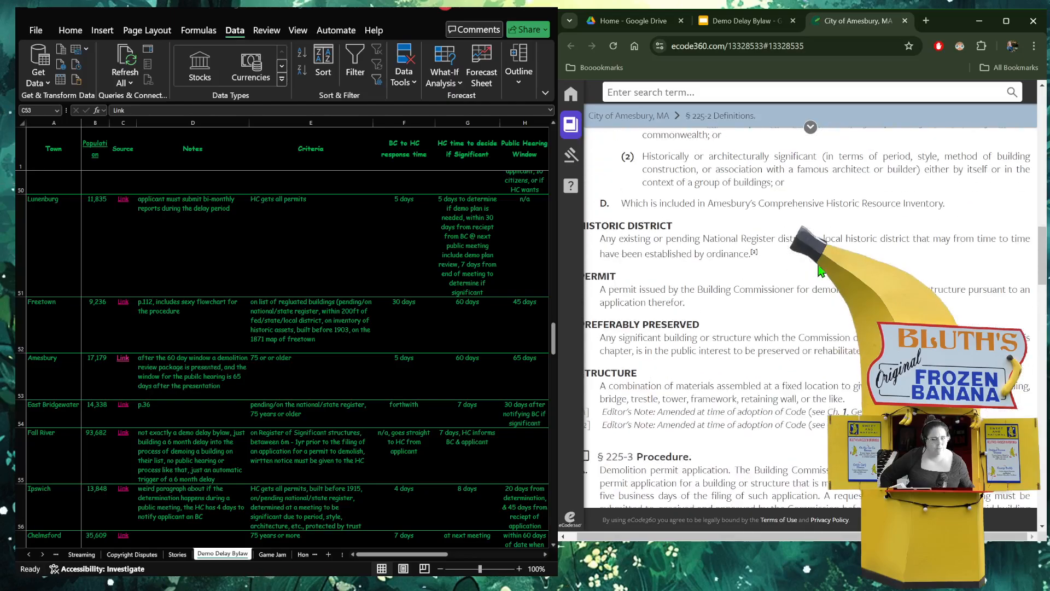
scroll(819, 270, up, 3)
scroll(819, 270, up, 3)
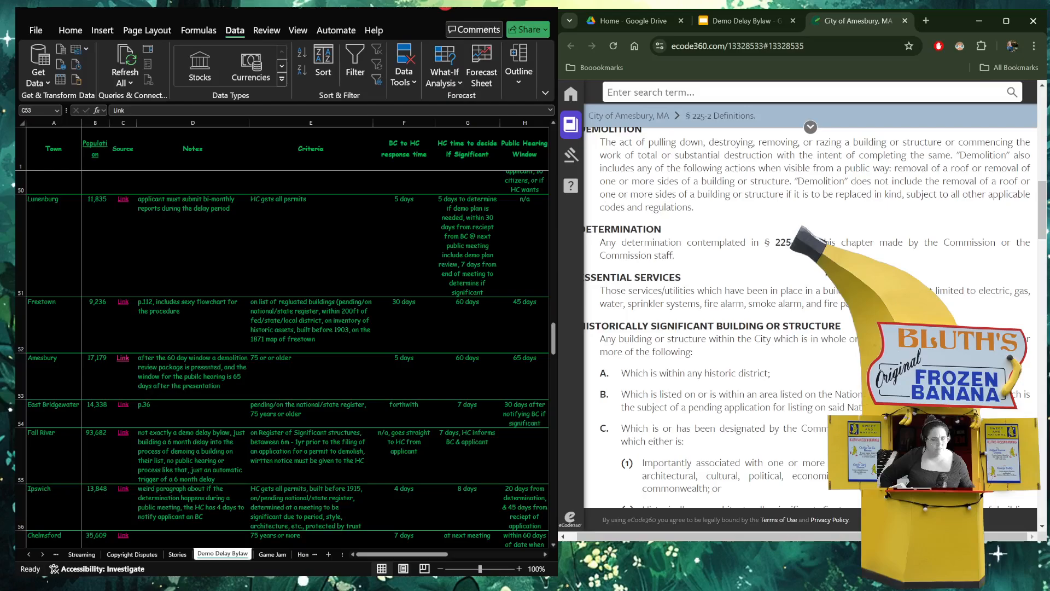
scroll(819, 270, up, 2)
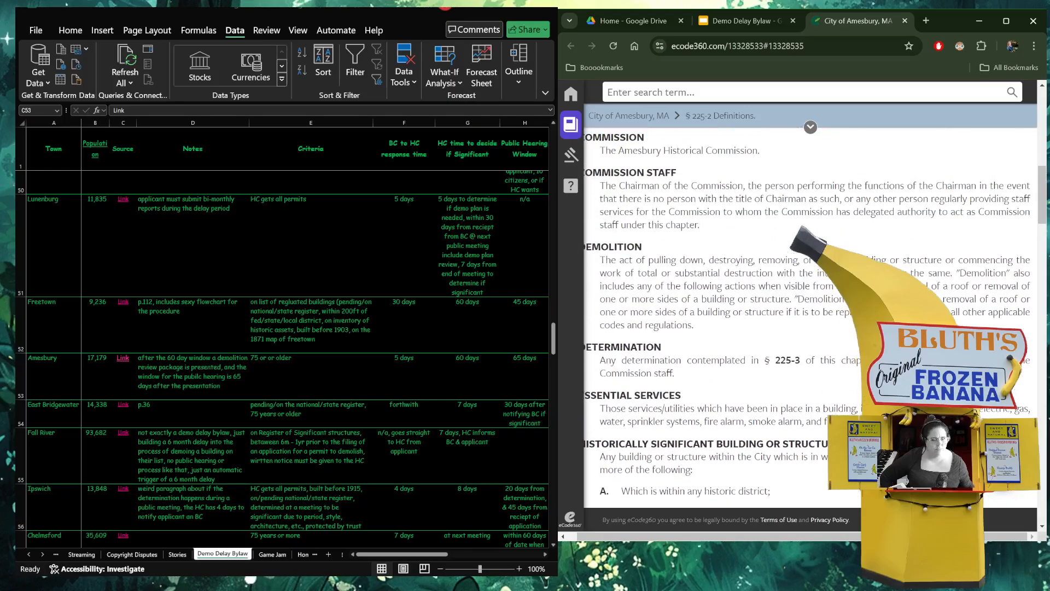
scroll(819, 270, up, 3)
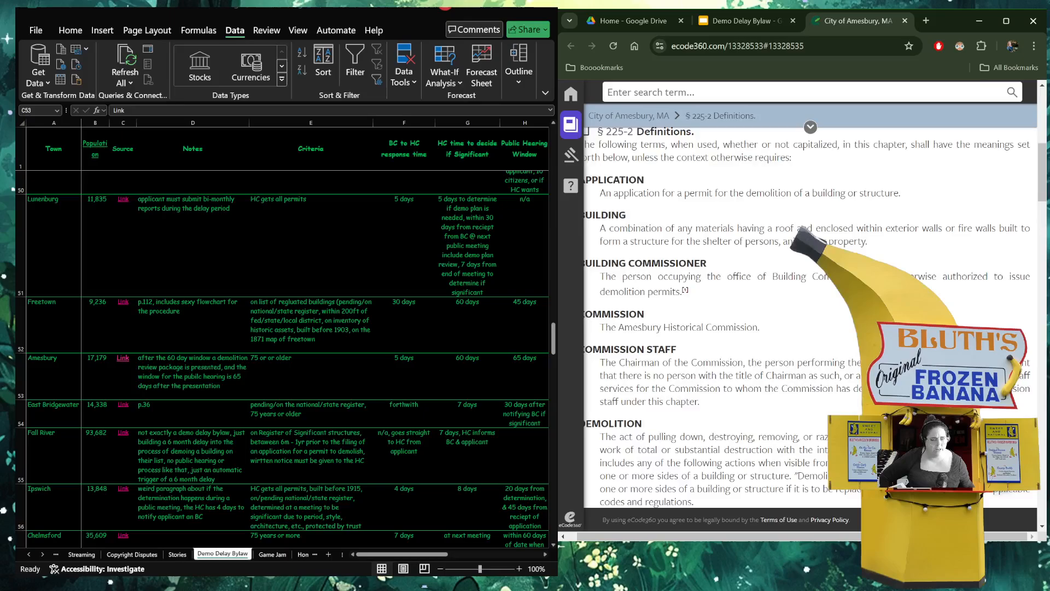
- Enlarge the browser beside the spreadsheet and collapse the contents list next to Amesbury's Chapter 225
scroll(762, 380, up, 1)
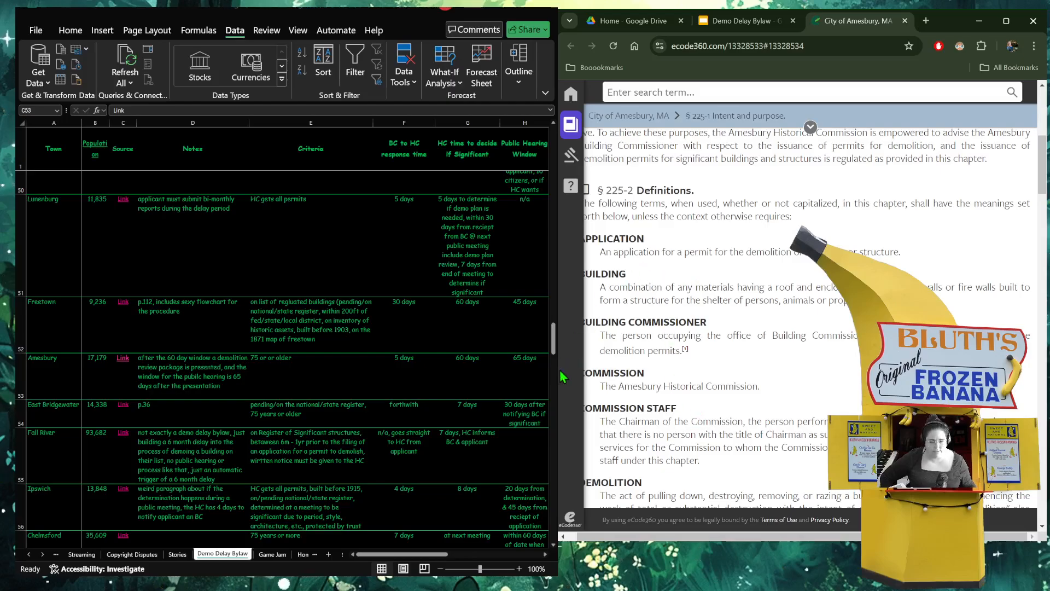
drag(561, 373, 560, 371)
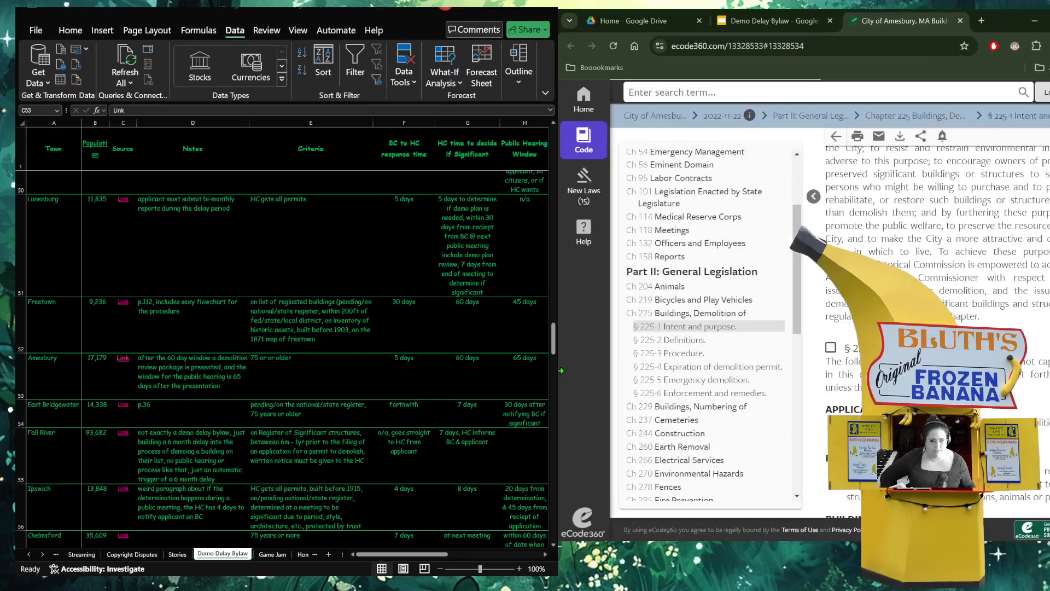
click(835, 136)
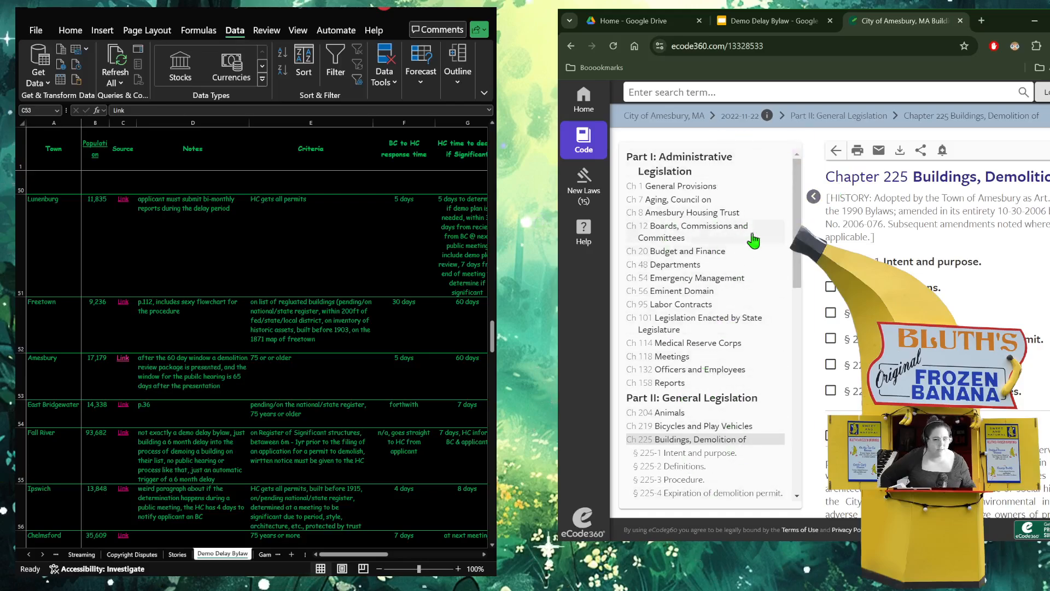
click(812, 198)
- Read Chapter 225 from its section list through the § 225-2 definitions, including demolition, historically significant building and historic district
scroll(759, 342, down, 10)
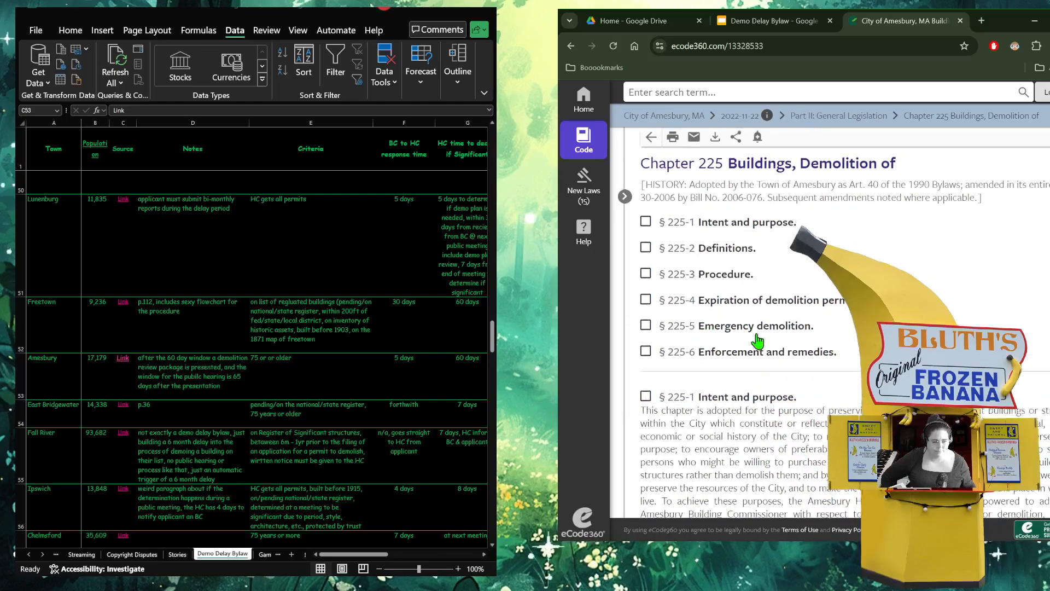
scroll(759, 342, down, 2)
scroll(690, 236, up, 2)
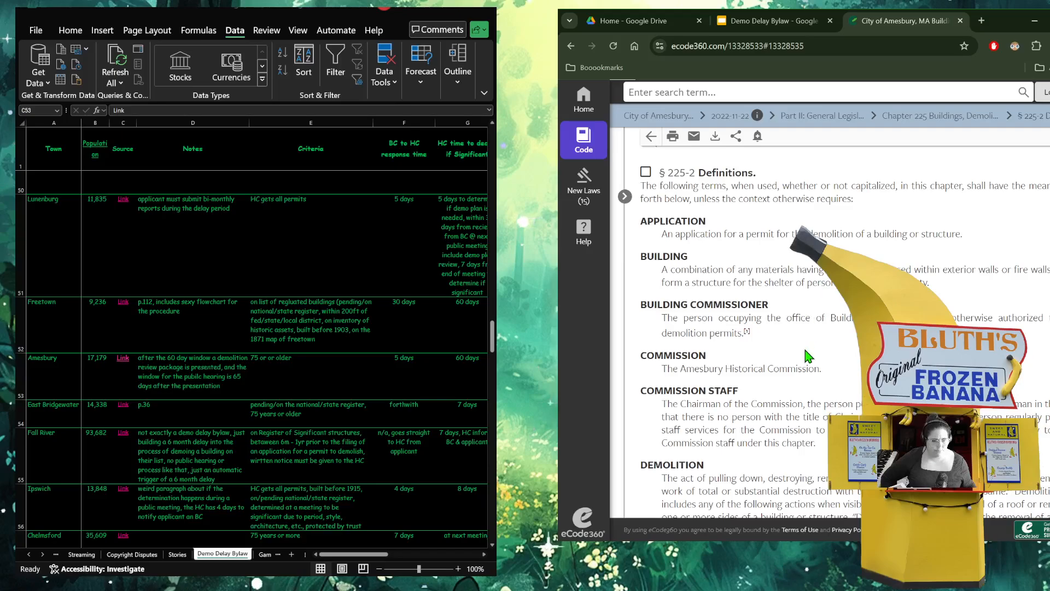
scroll(809, 356, down, 2)
scroll(808, 356, down, 1)
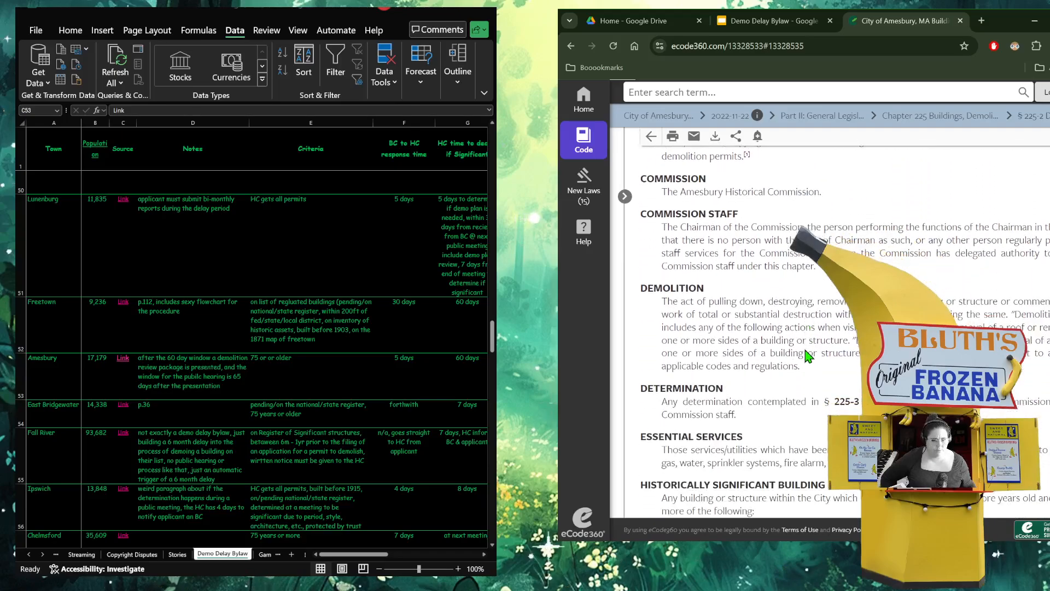
scroll(792, 280, down, 3)
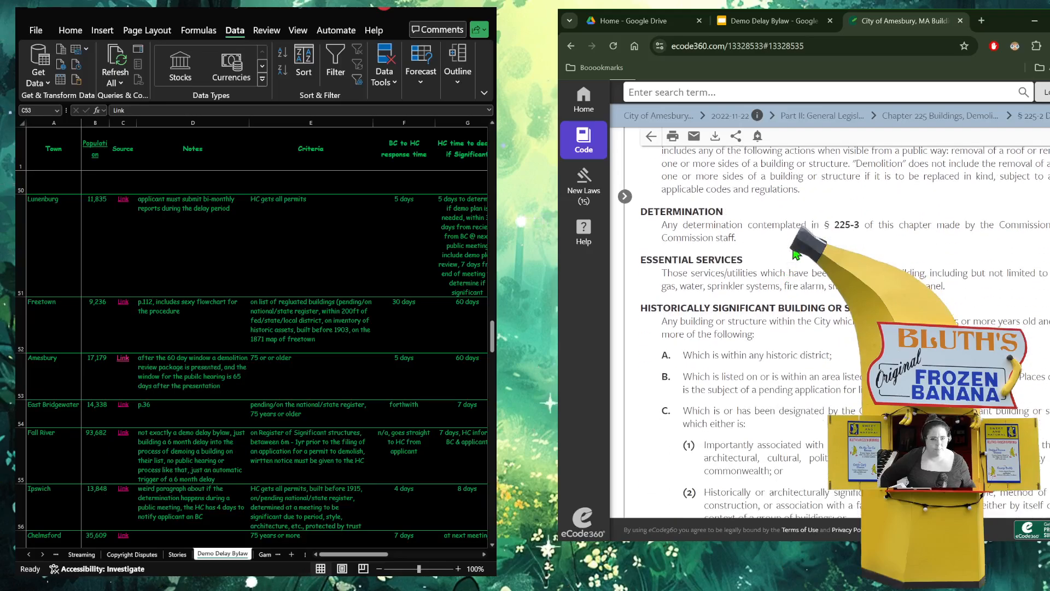
scroll(796, 255, down, 4)
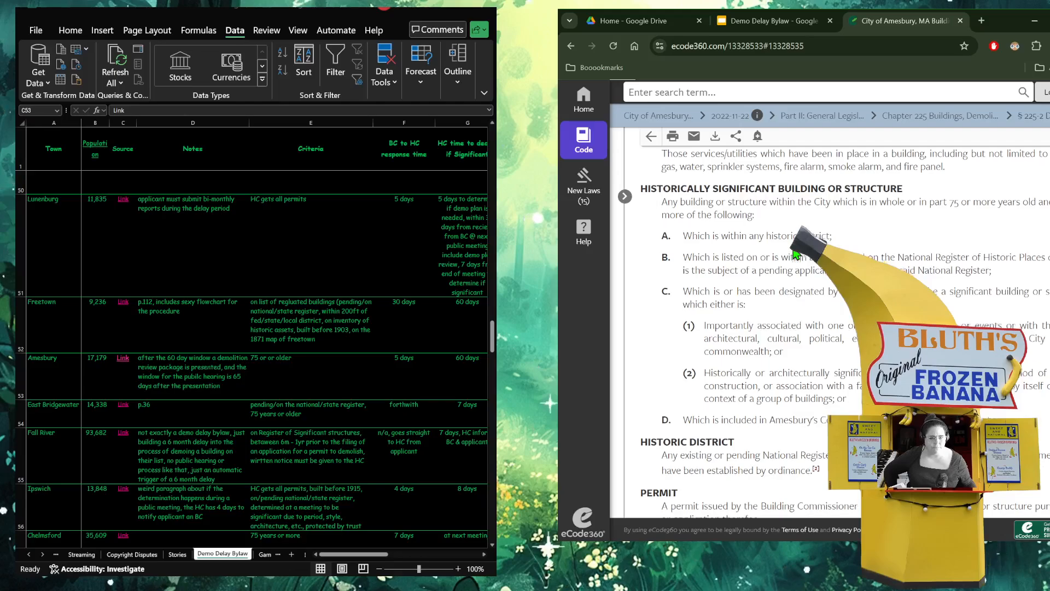
scroll(796, 254, down, 2)
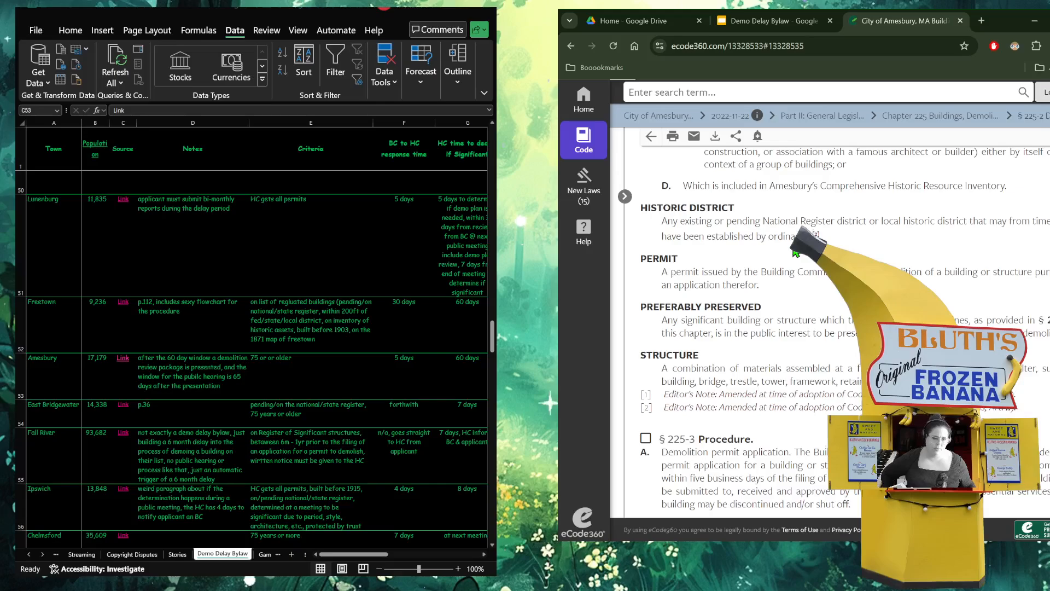
- Read § 225-3 on permit applications, historical significance and the demolition review package, marking the demolition review requirement and the package deadline wording
scroll(796, 253, down, 4)
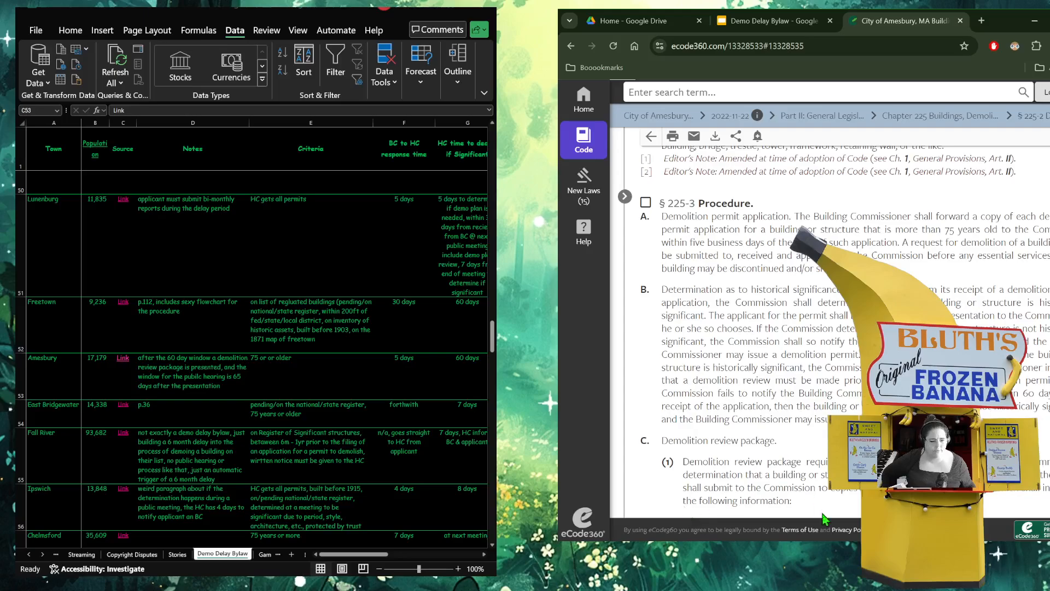
scroll(783, 347, down, 1)
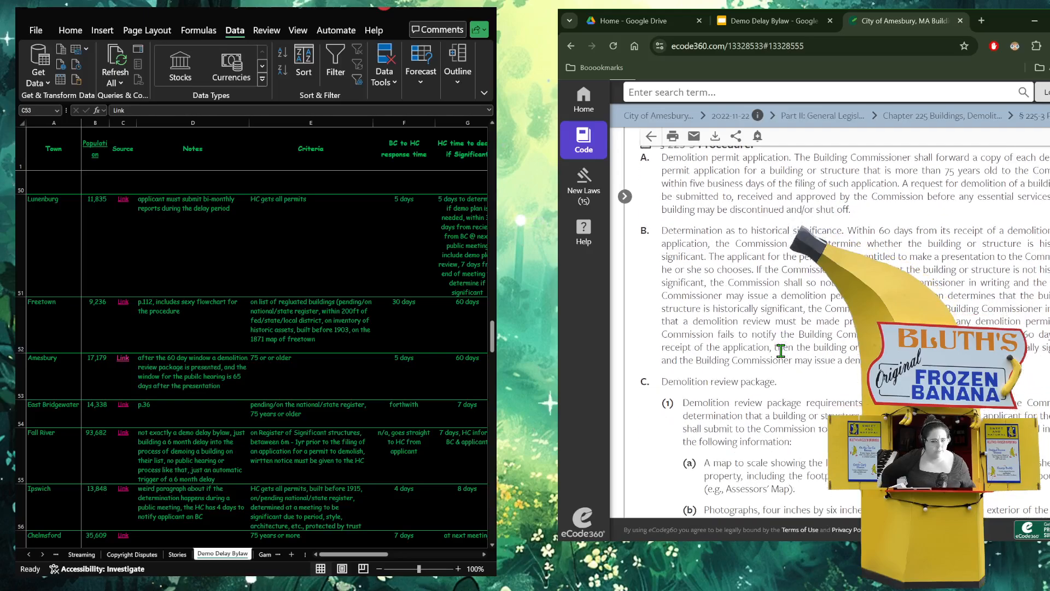
scroll(772, 378, down, 1)
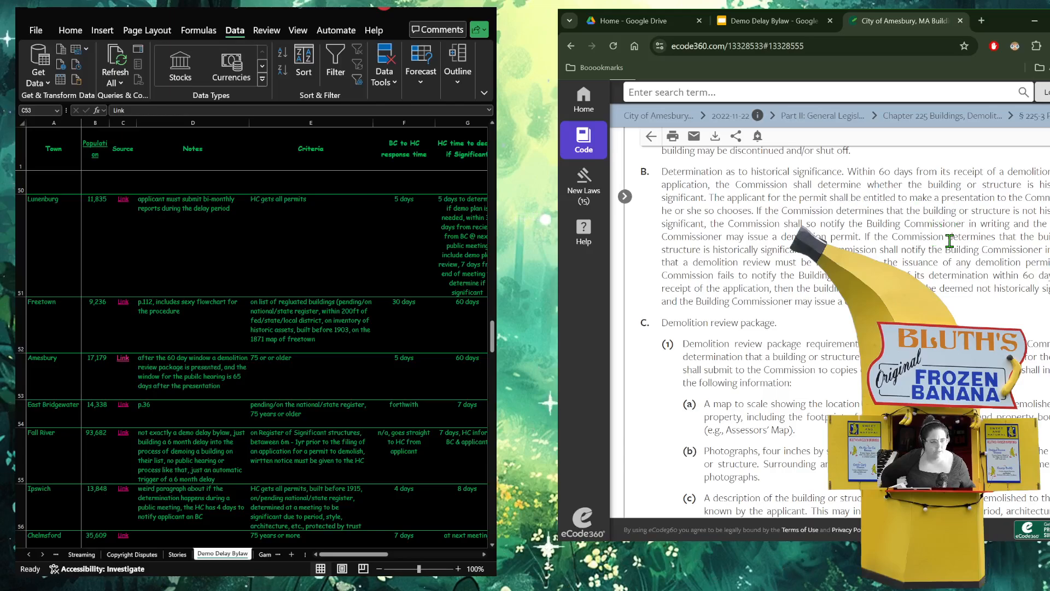
drag(686, 262, 1049, 264)
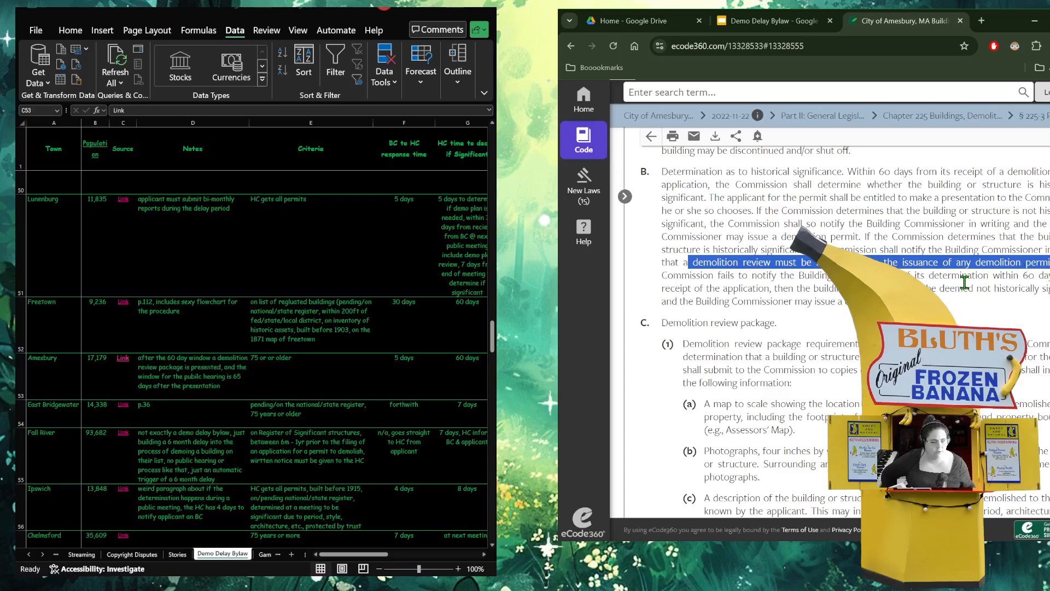
scroll(965, 283, down, 1)
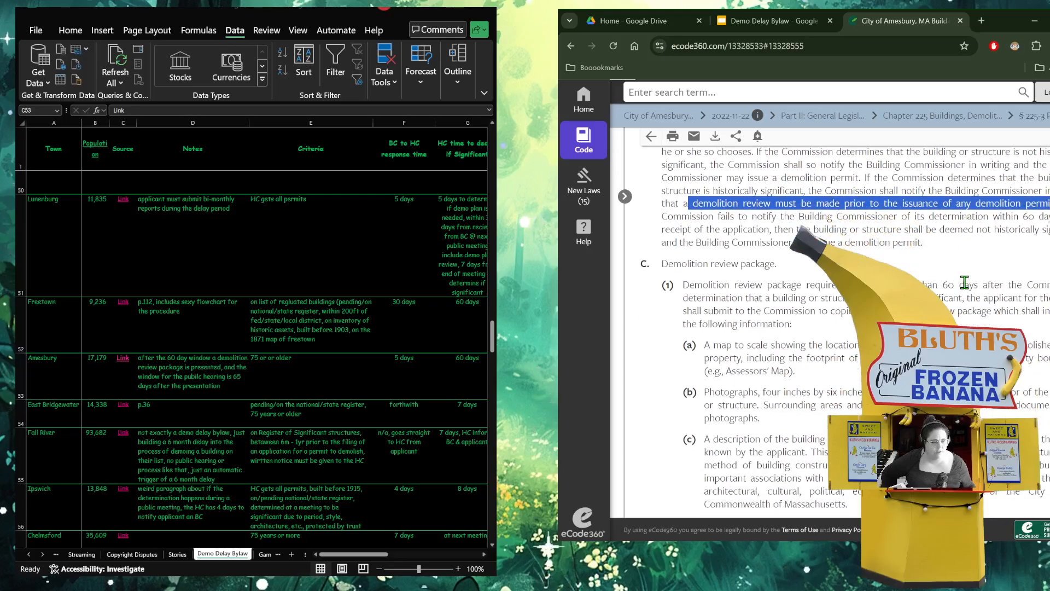
scroll(965, 282, down, 1)
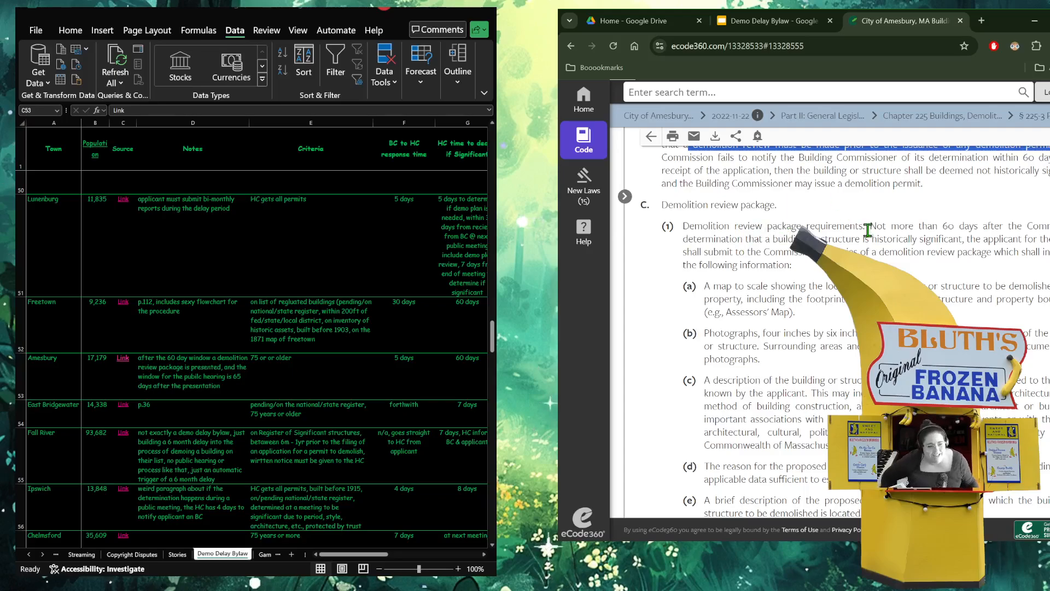
drag(870, 226, 931, 226)
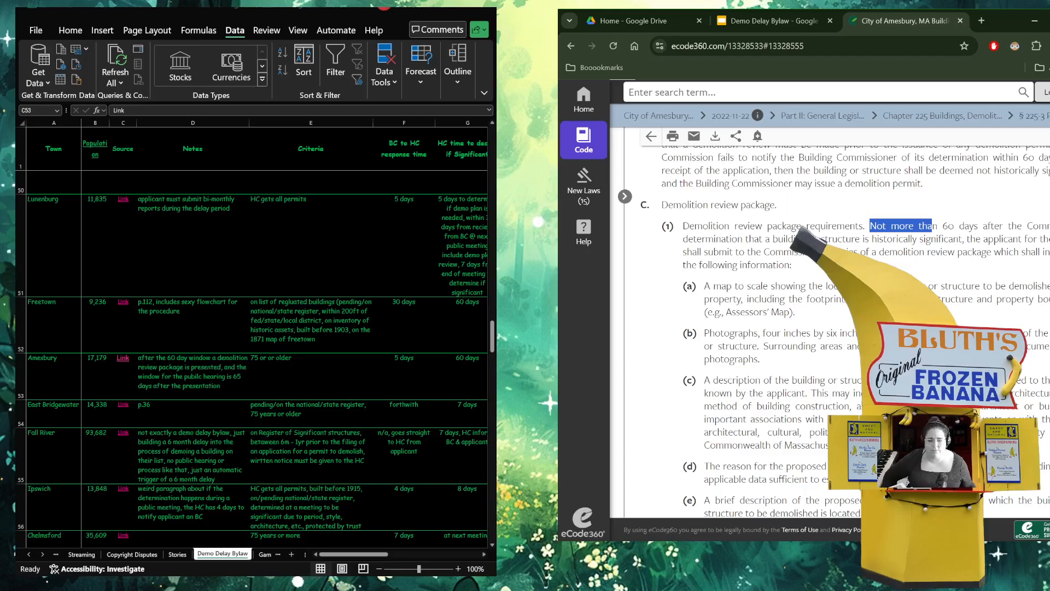
- Compare Amesbury's significance decision time and public hearing window with its notes and the remaining time-limit columns in the spreadsheet
click(460, 375)
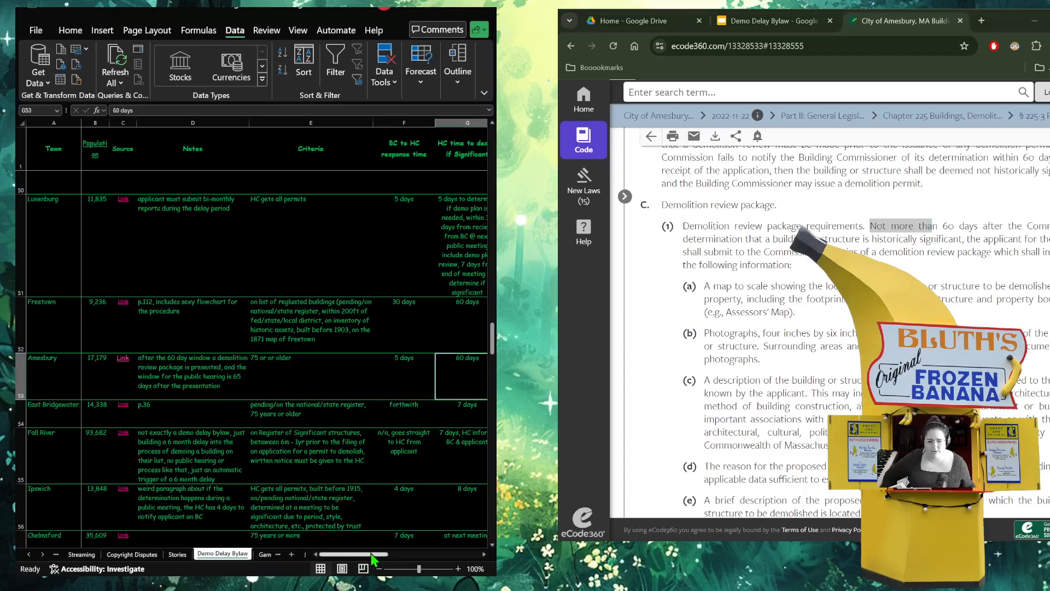
drag(372, 554, 403, 558)
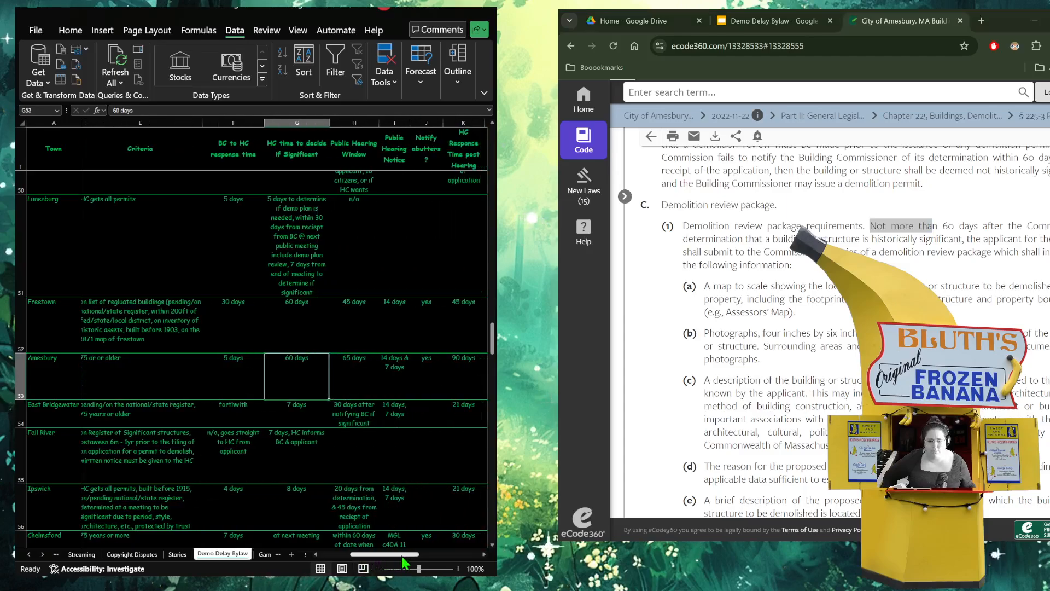
click(359, 392)
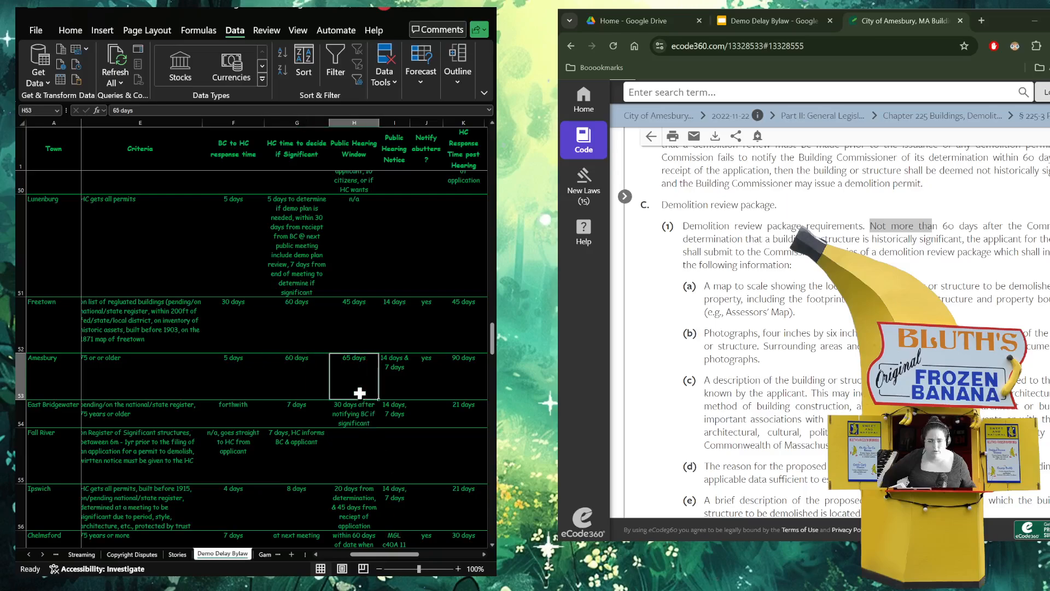
double_click(344, 360)
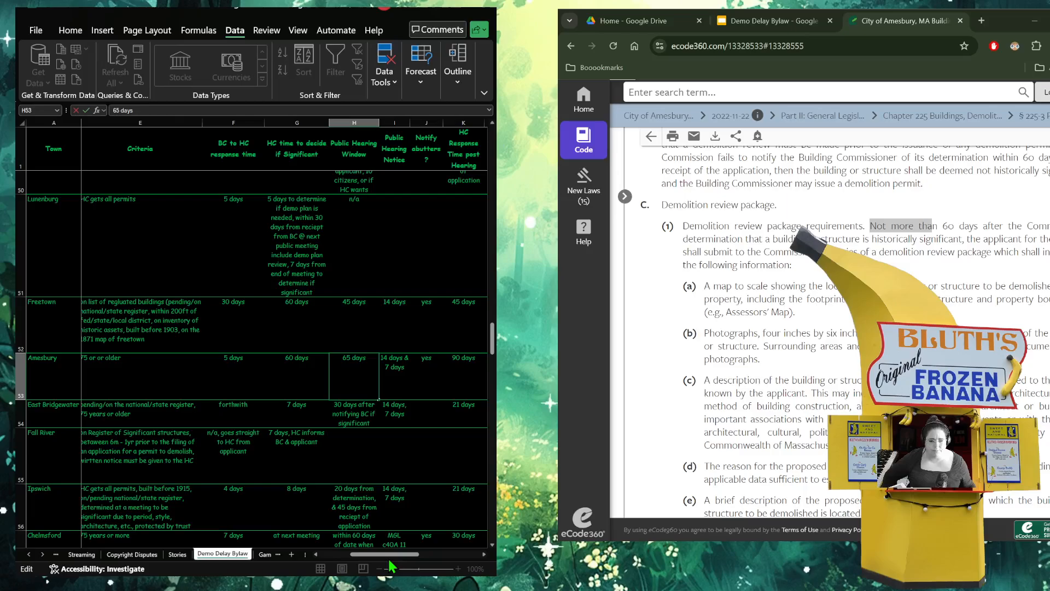
drag(395, 553, 330, 559)
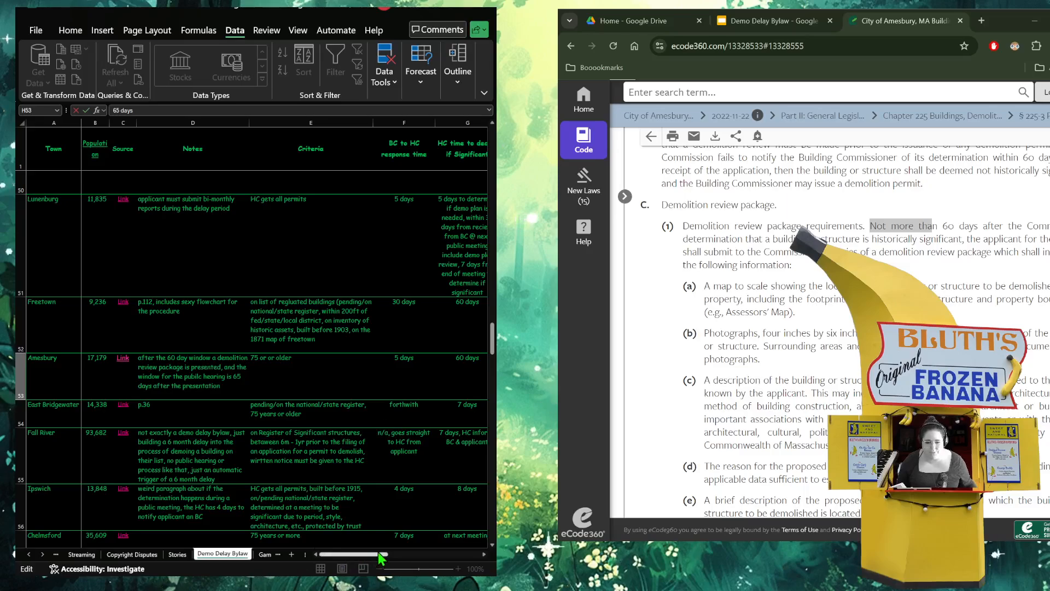
drag(383, 559, 427, 554)
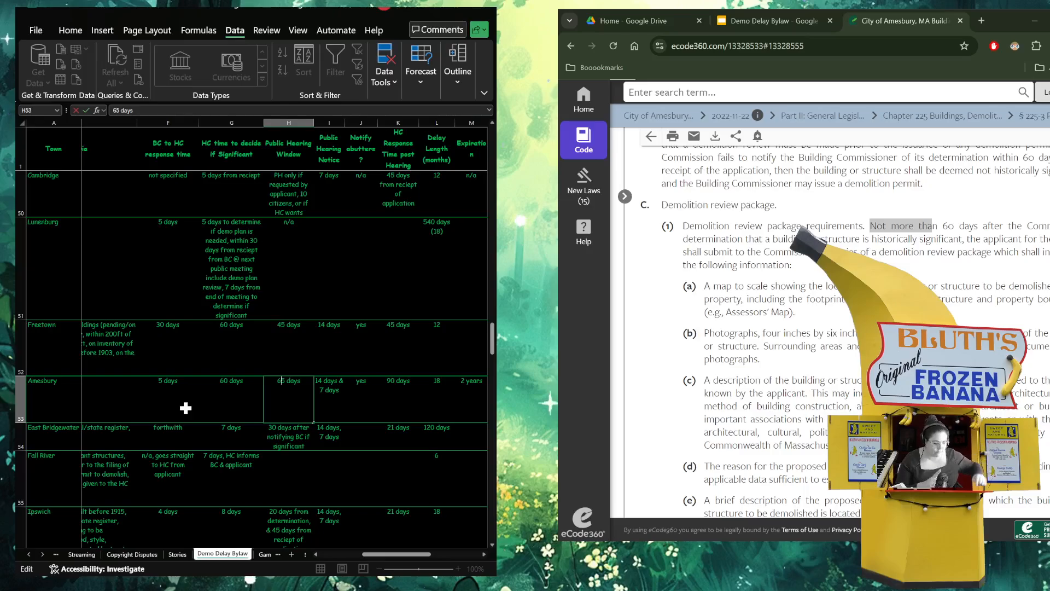
- Read the remaining demolition review package items and the public hearing and notice rules in § 225-3 C(2)
click(908, 230)
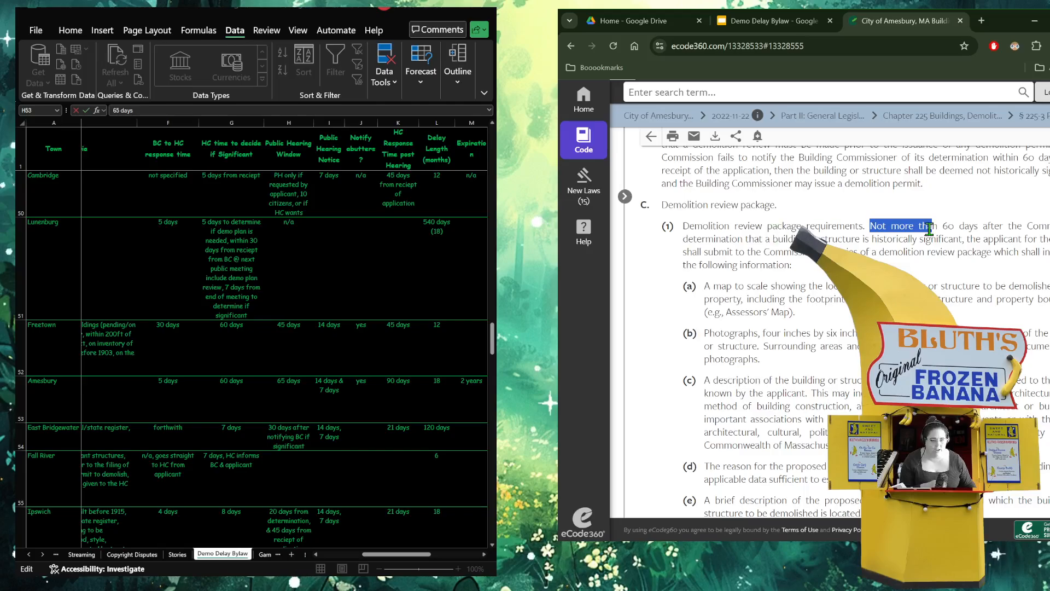
scroll(930, 228, down, 3)
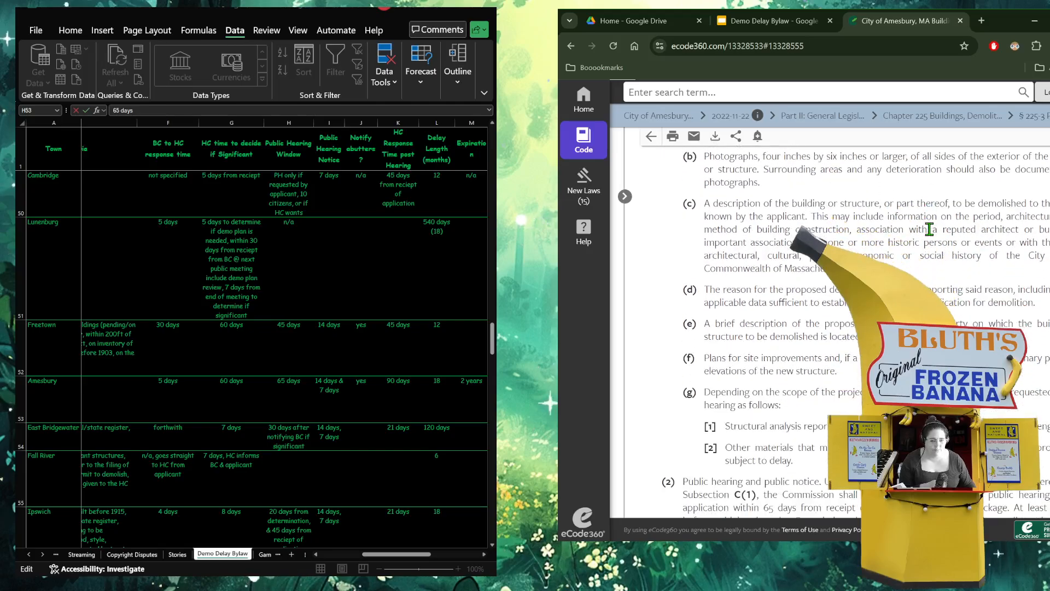
scroll(930, 229, down, 1)
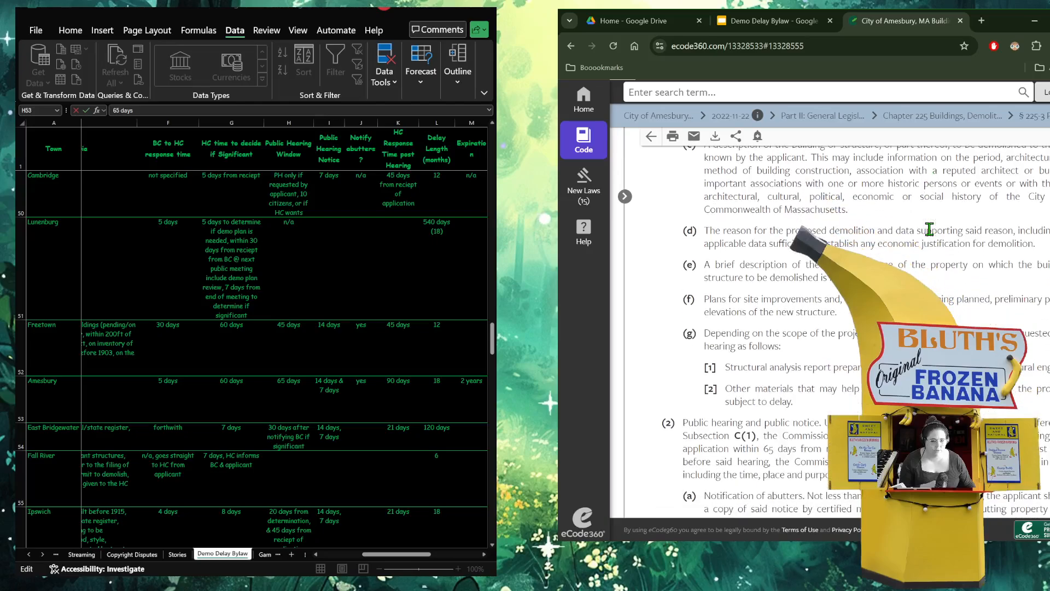
scroll(930, 229, down, 1)
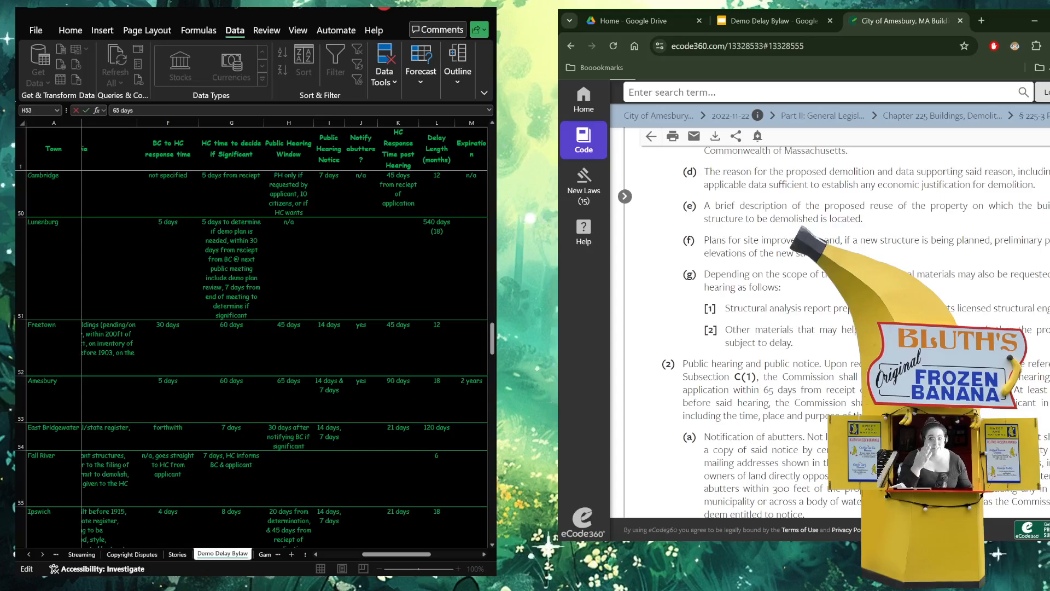
- Check Amesbury's abutter notification, HC response time after the hearing and delay length in the spreadsheet
click(384, 300)
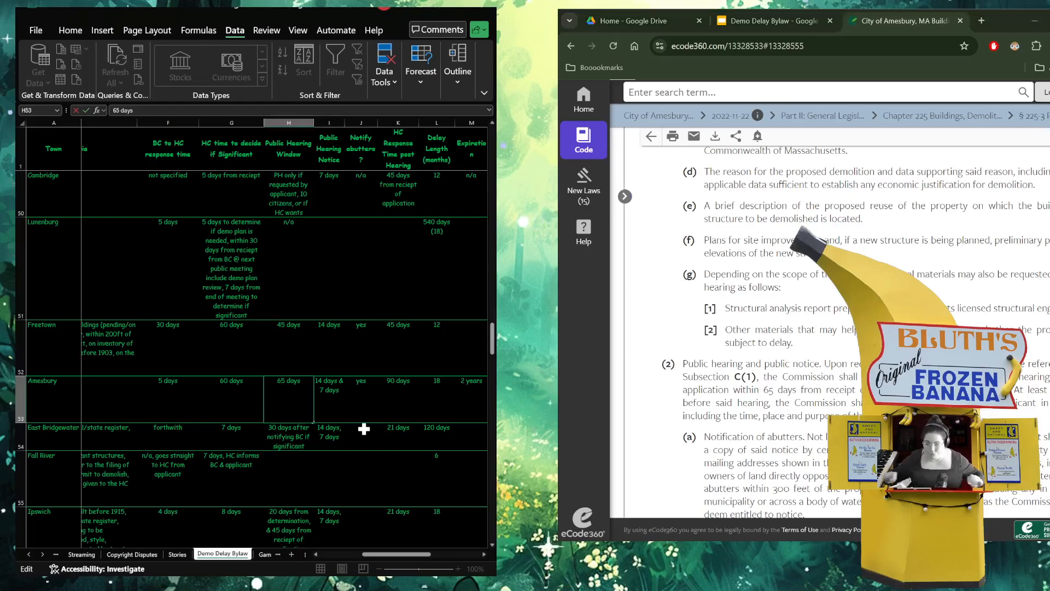
click(431, 400)
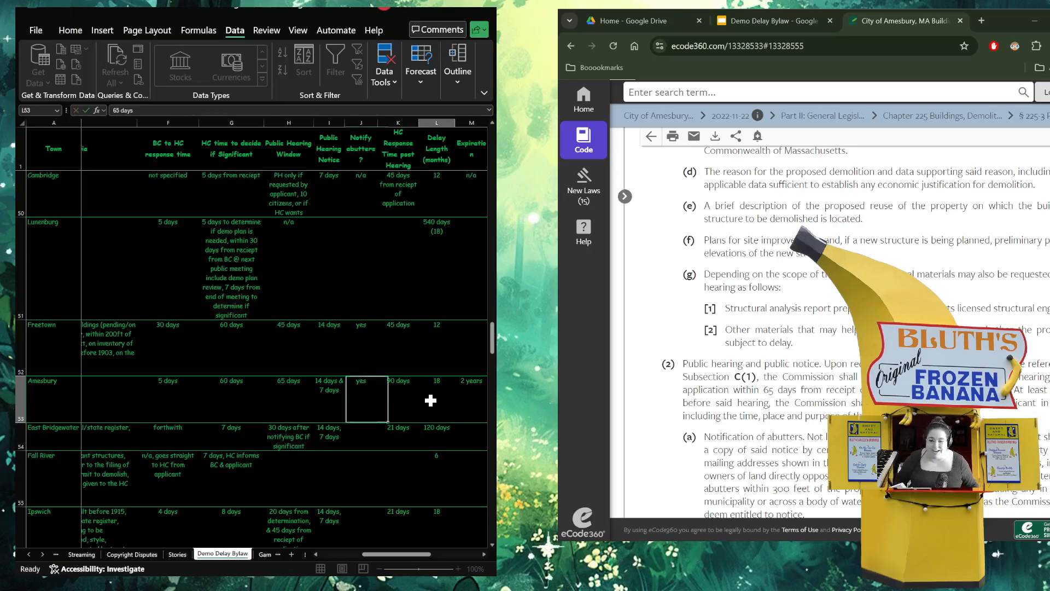
click(407, 401)
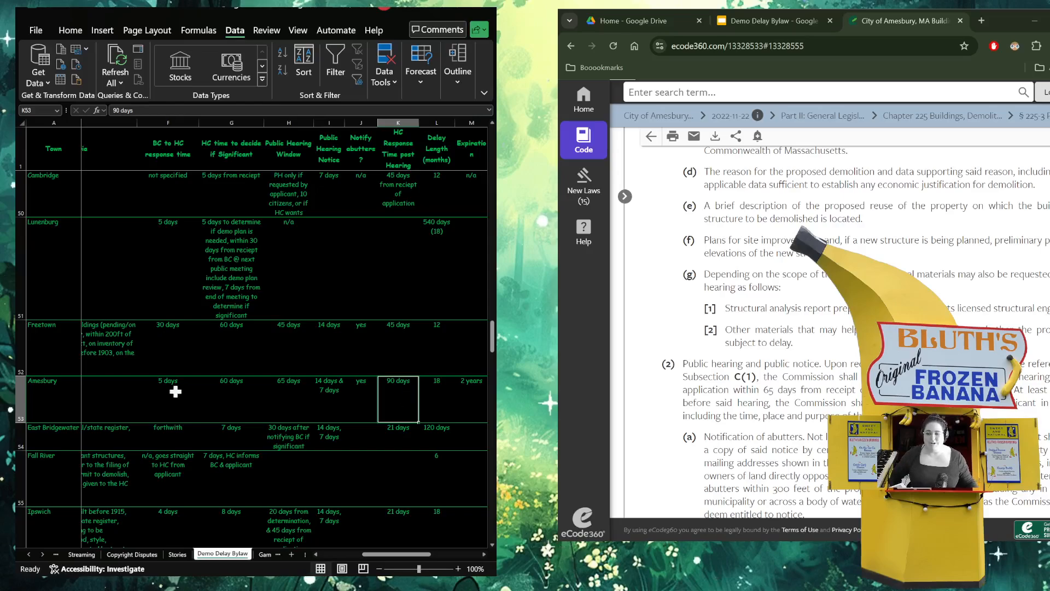
click(21, 409)
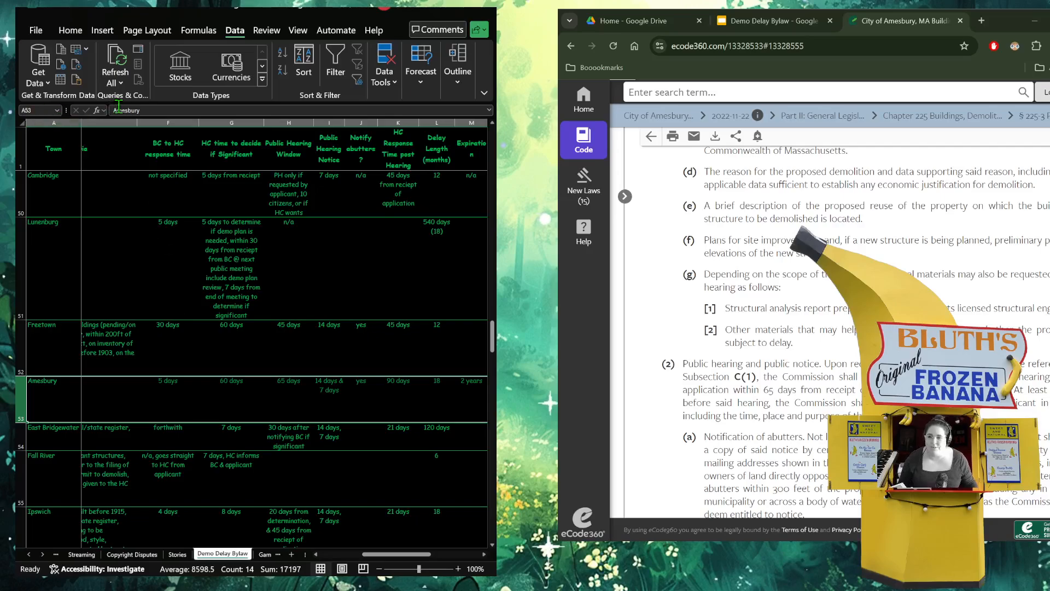
click(71, 30)
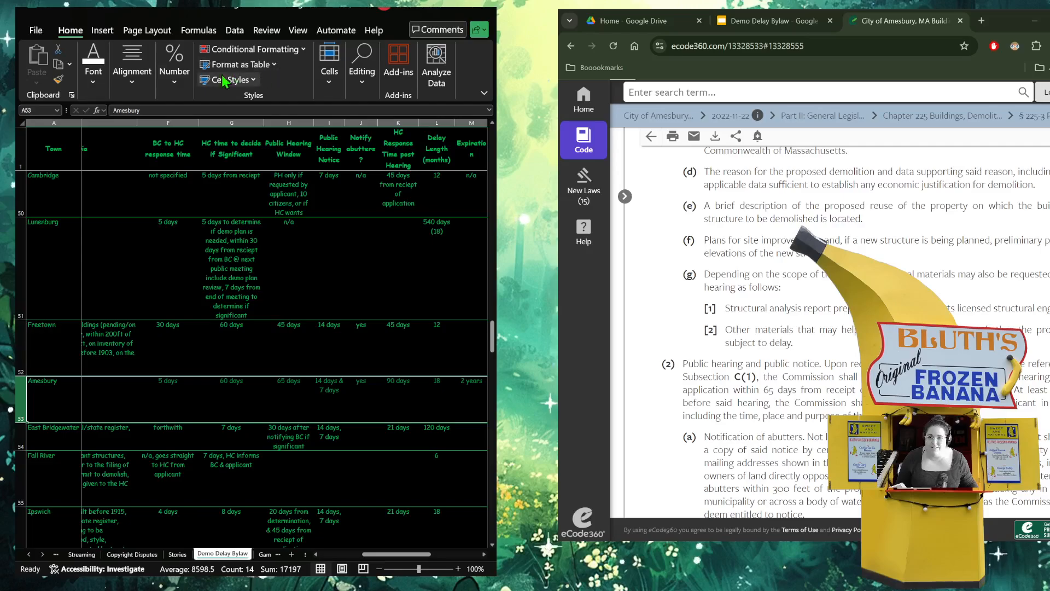
click(36, 31)
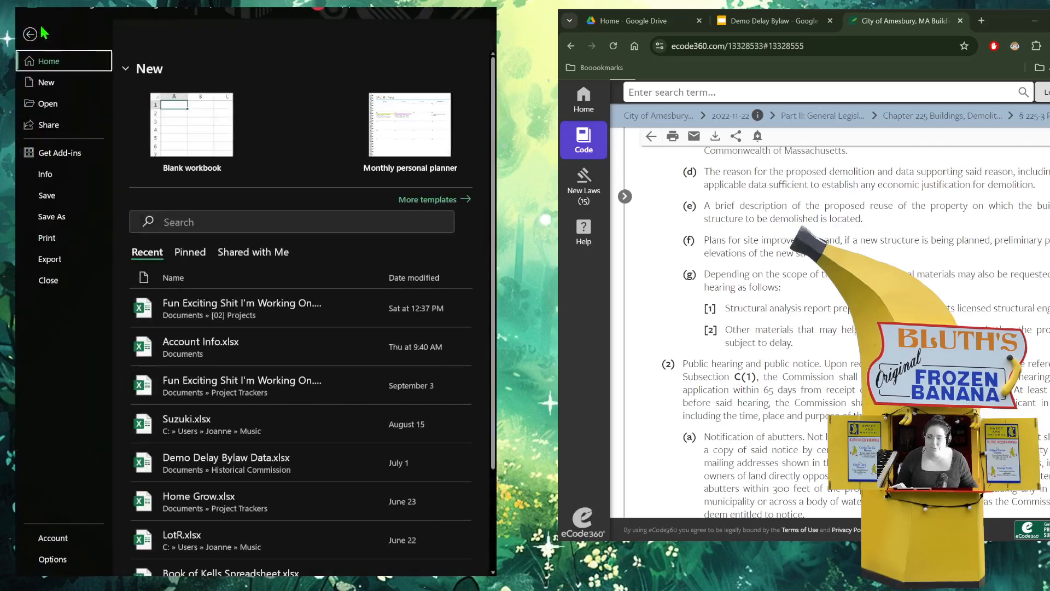
click(417, 12)
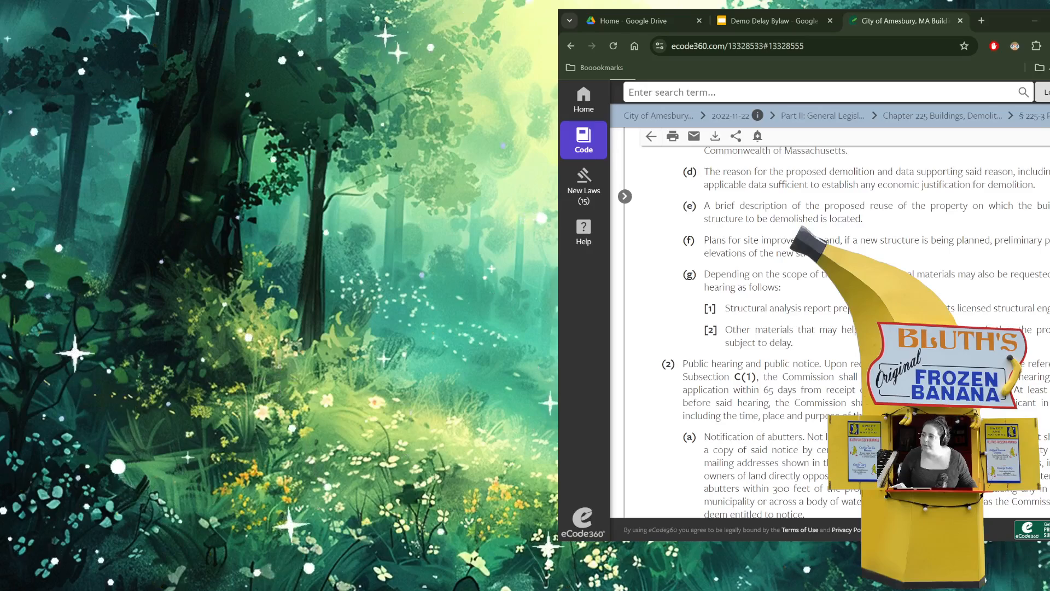
key(alt+Tab)
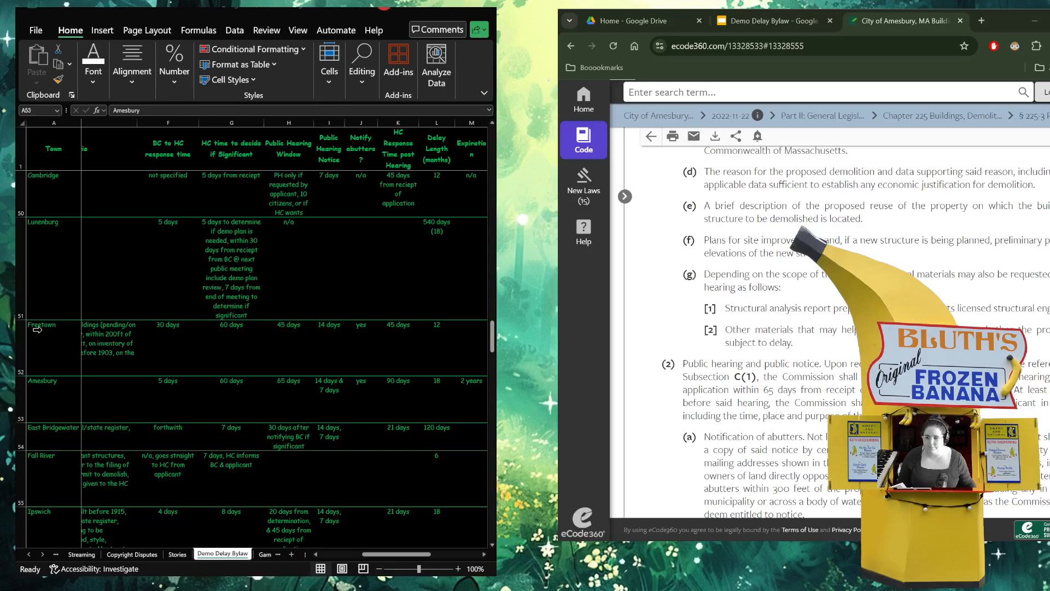
double_click(238, 317)
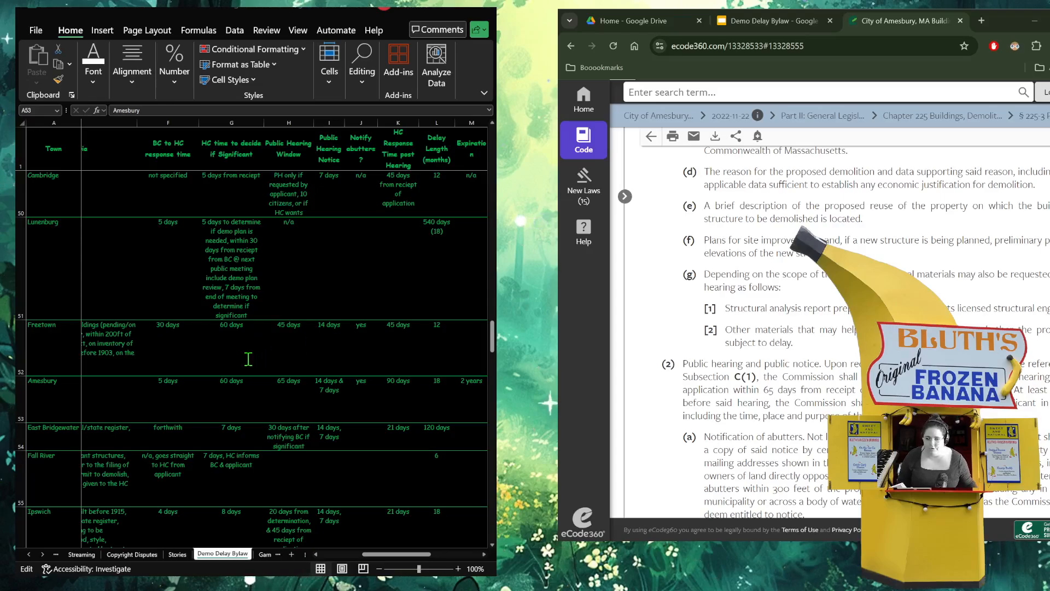
- Switch to the Demo Delay Bylaw presentation, add a second slide and start a dashed list in its body
click(394, 331)
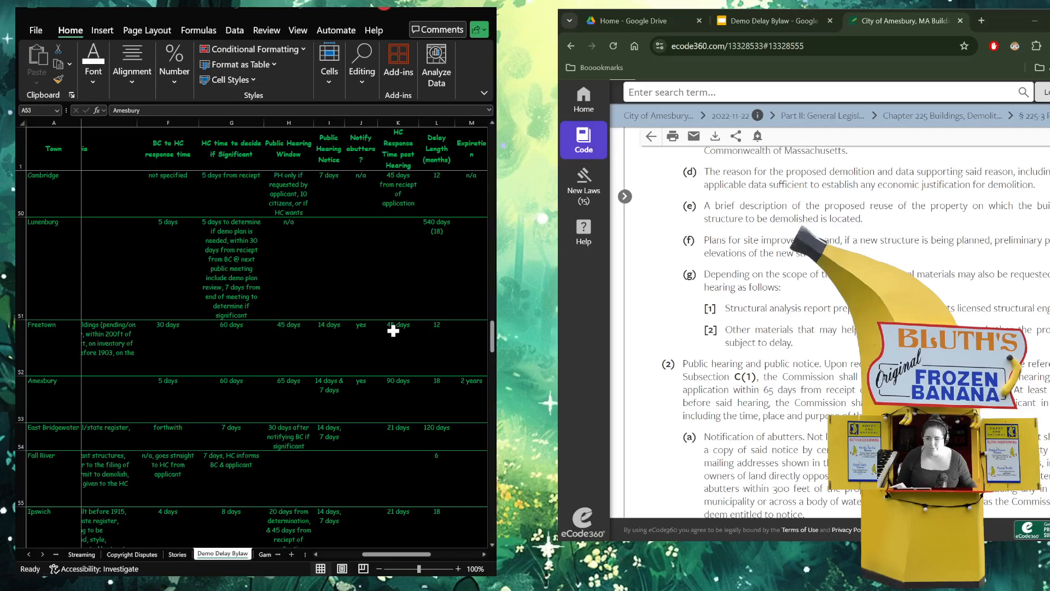
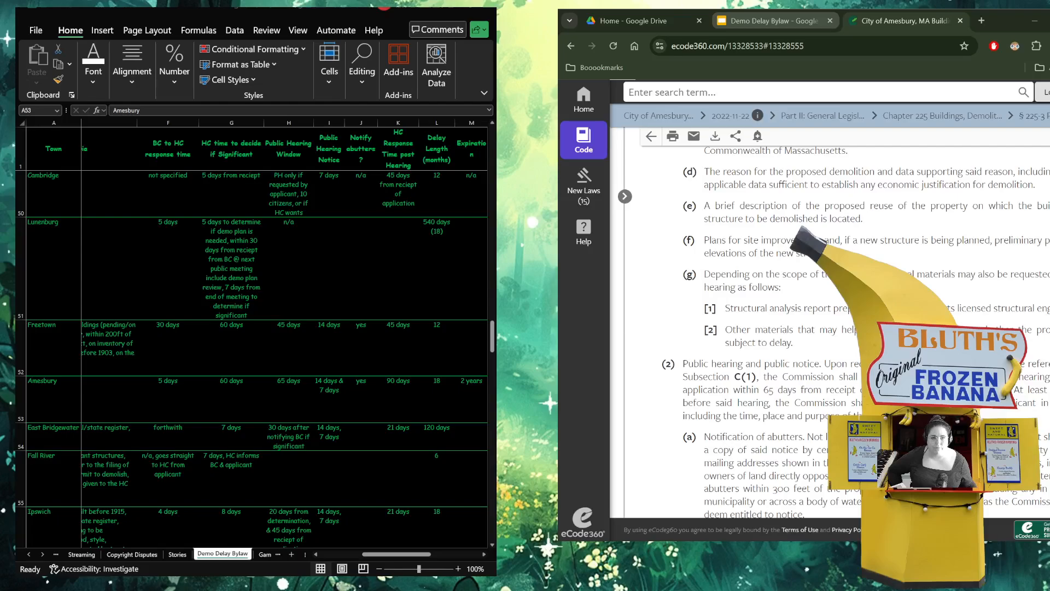
click(771, 21)
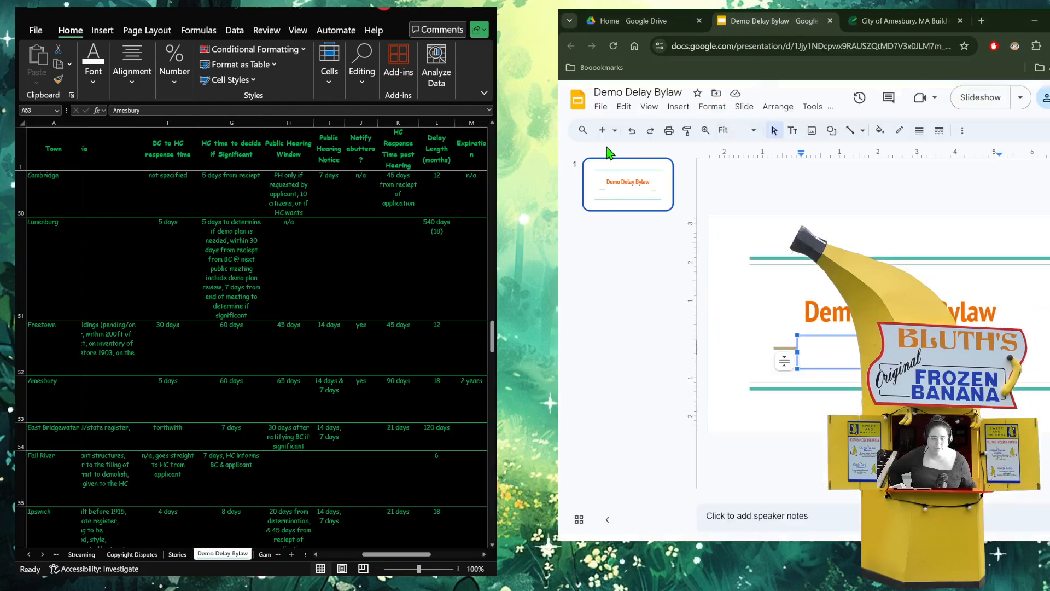
click(602, 131)
click(775, 320)
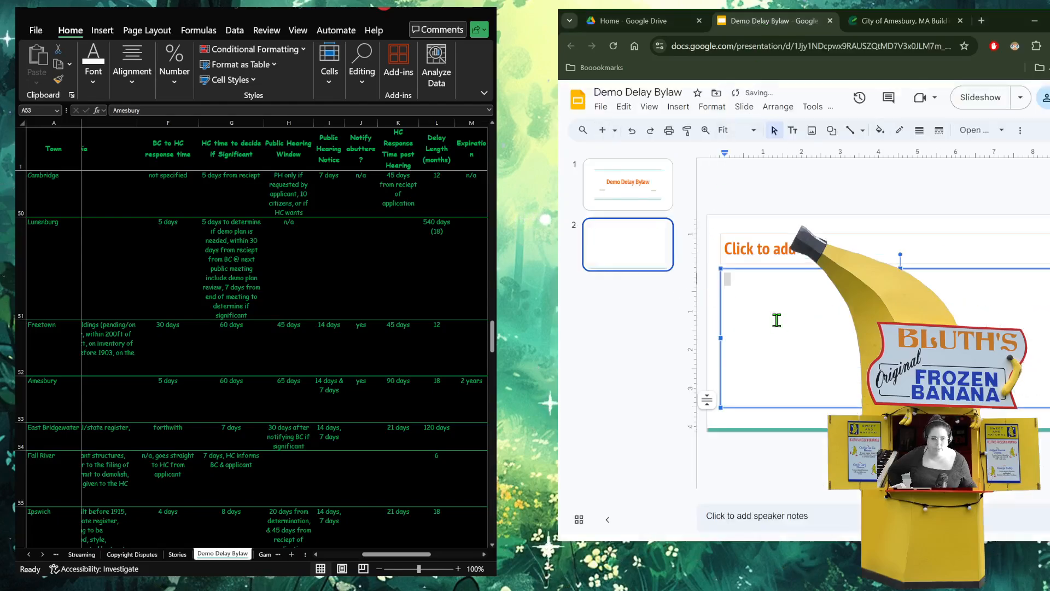
text(-)
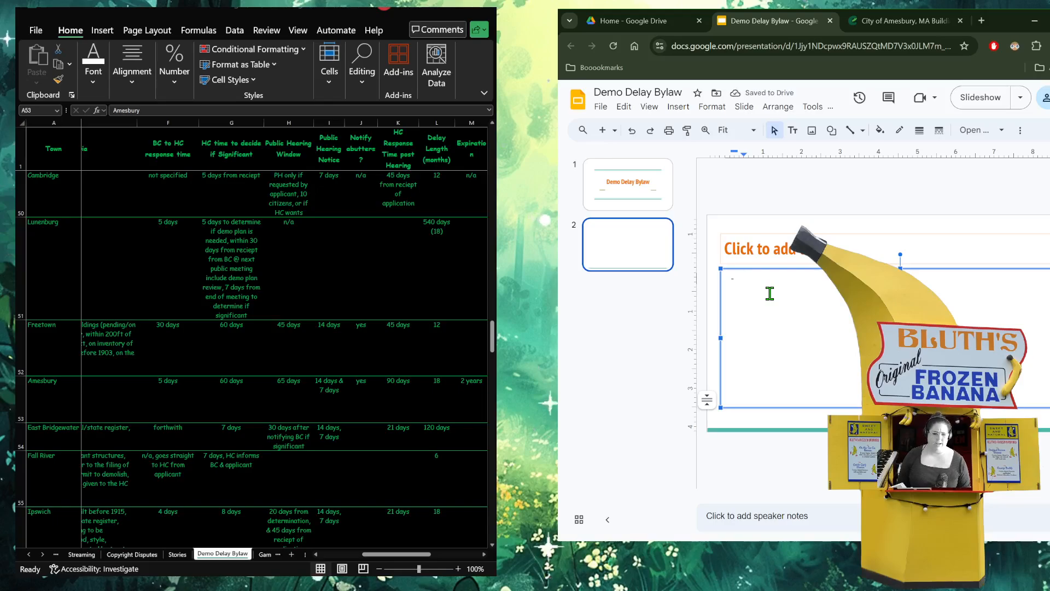
- Write the first bullet, calling for a clear timeframe for when the decision will be made
text(Clear time)
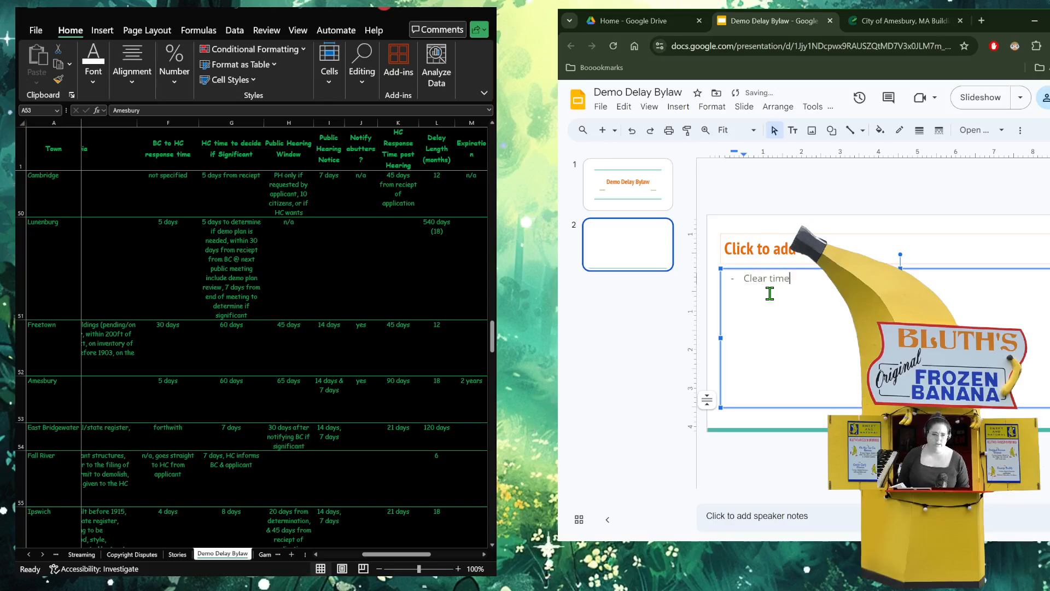
text(frame fo )
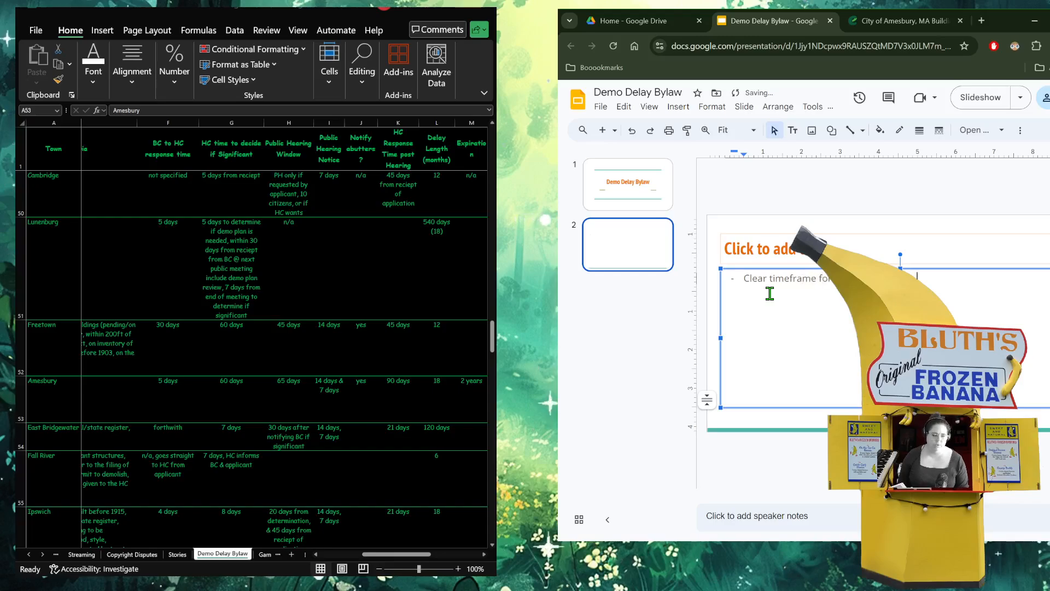
text(if the)
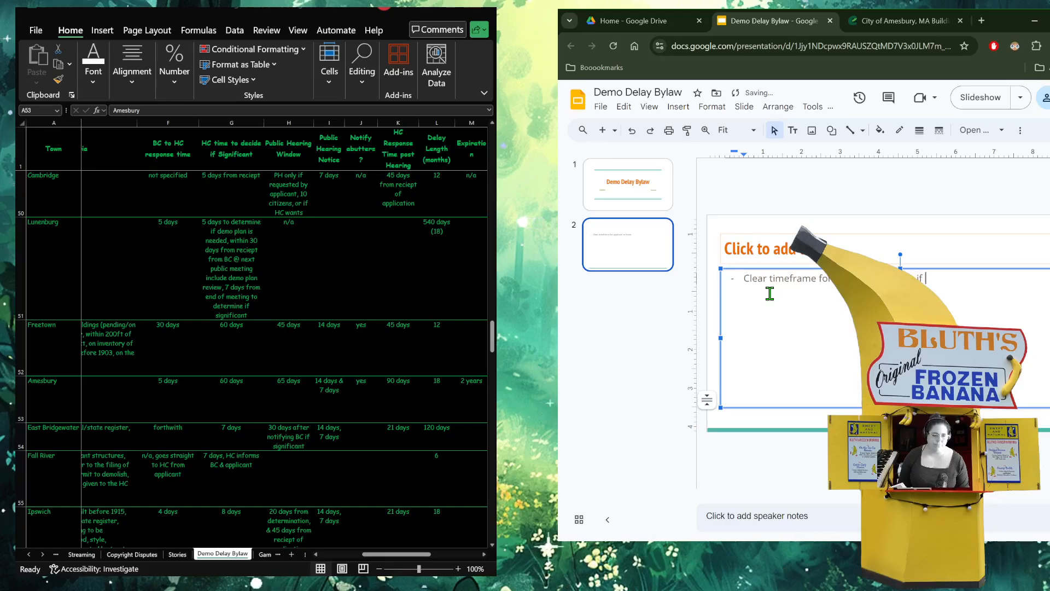
key(BackSpace)
key(BackSpace)
key(BackSpace)
key(BackSpace)
key(BackSpace)
key(BackSpace)
key(BackSpace)
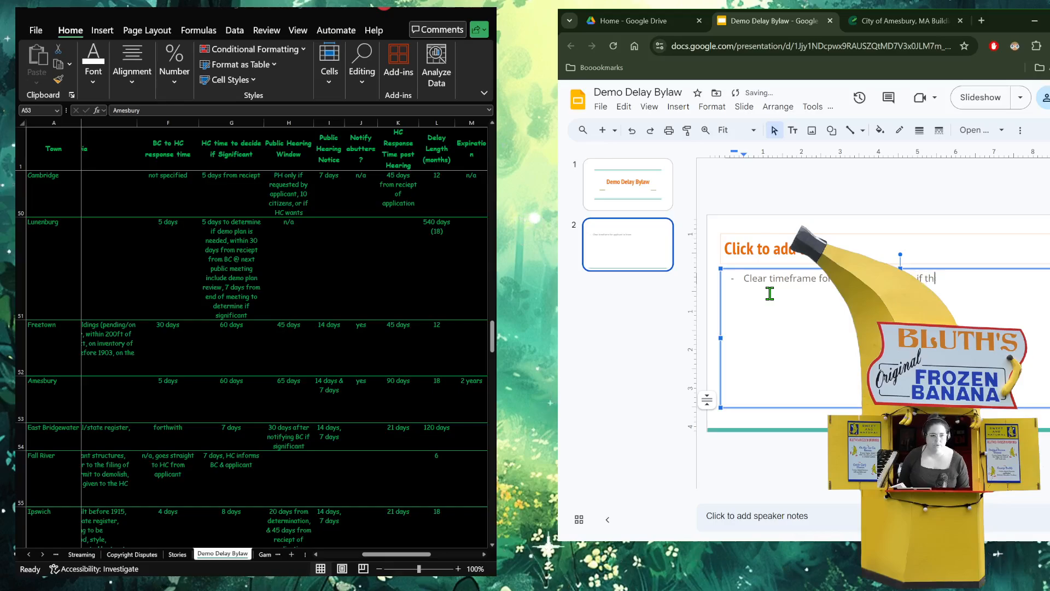
text(when the dec)
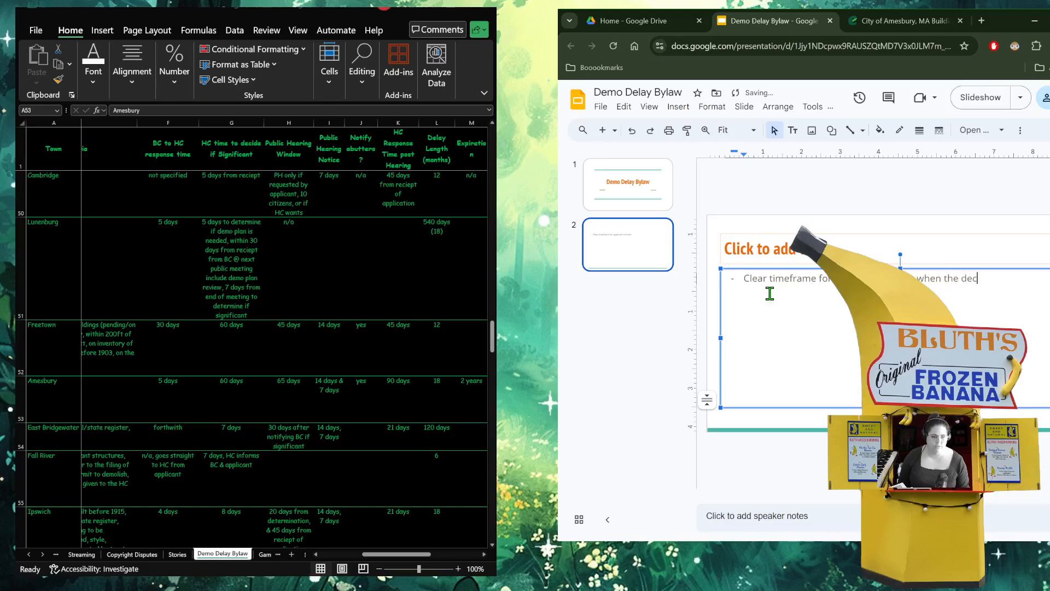
text(ision will be mad)
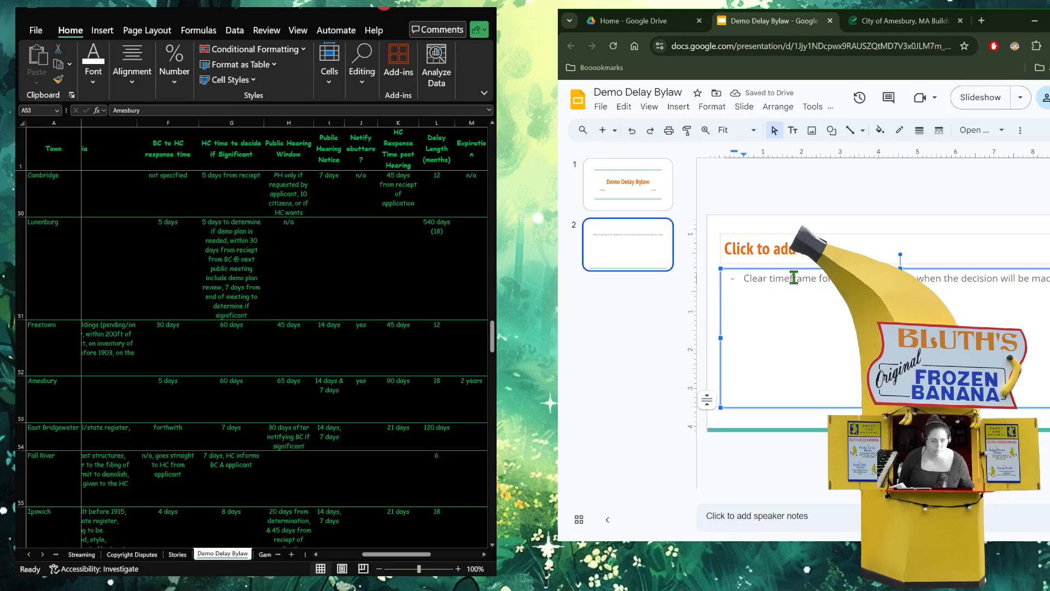
- Split "timeframe" into "time frame" in the first bullet and start a new bullet below it
click(792, 276)
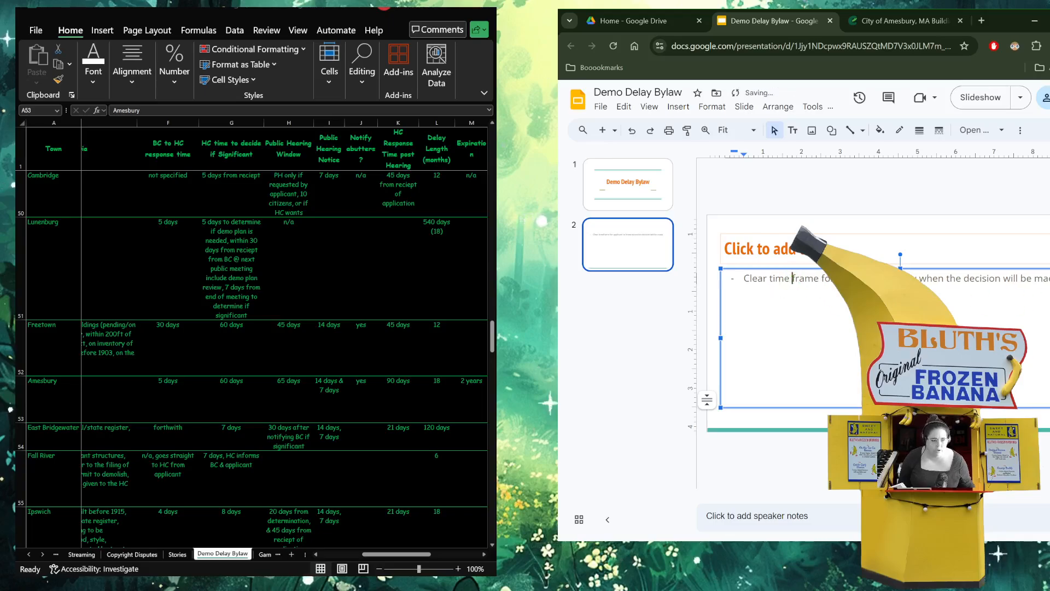
key(End)
key(Return)
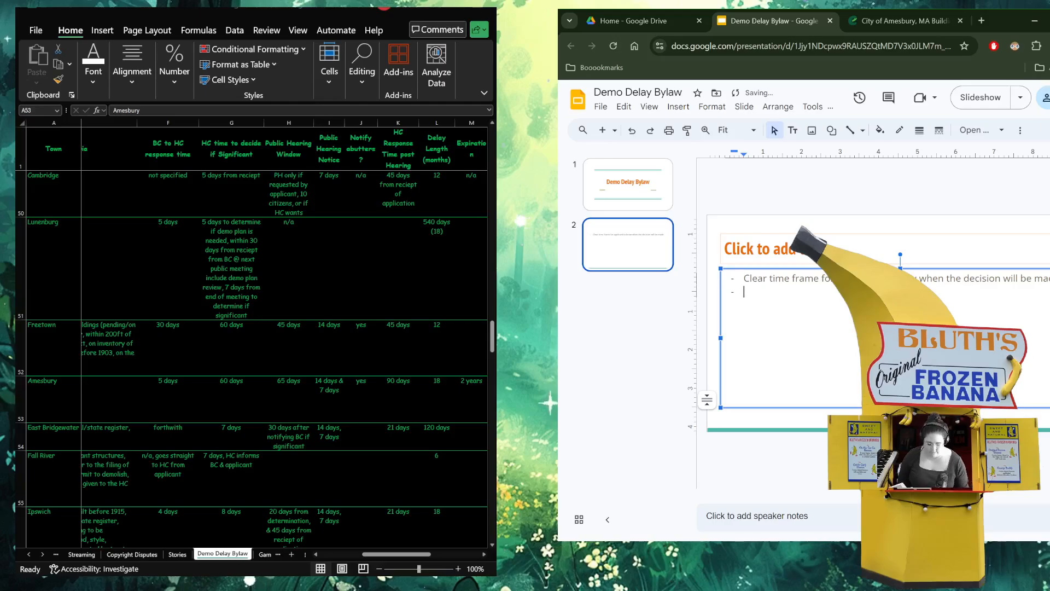
- Write the second bullet, saying buildings are on a list, citing the national/state register, and mentioning "have a year range"
text(Bu)
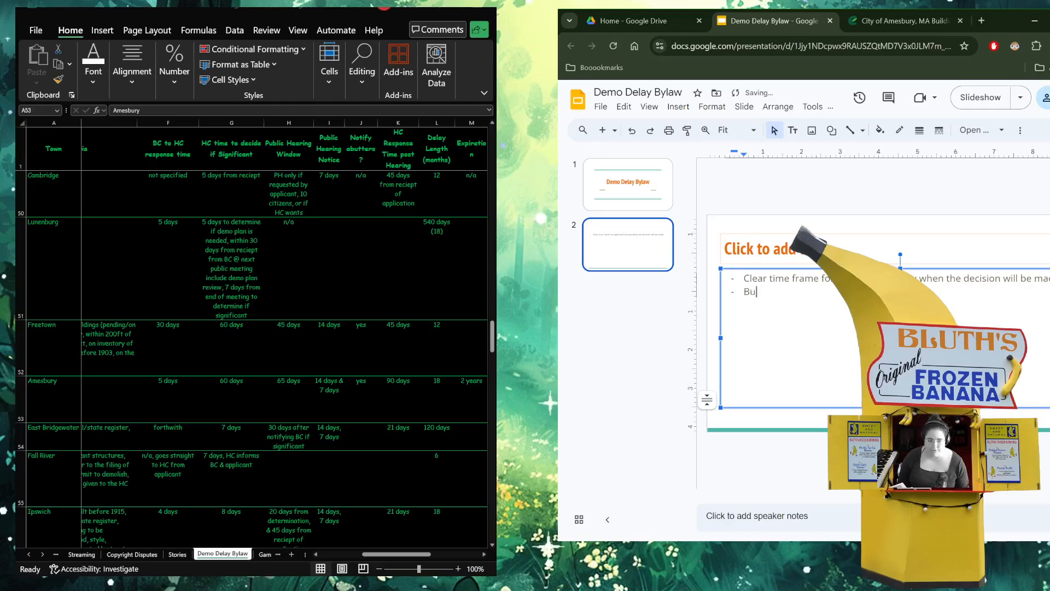
text(ildings are on a list)
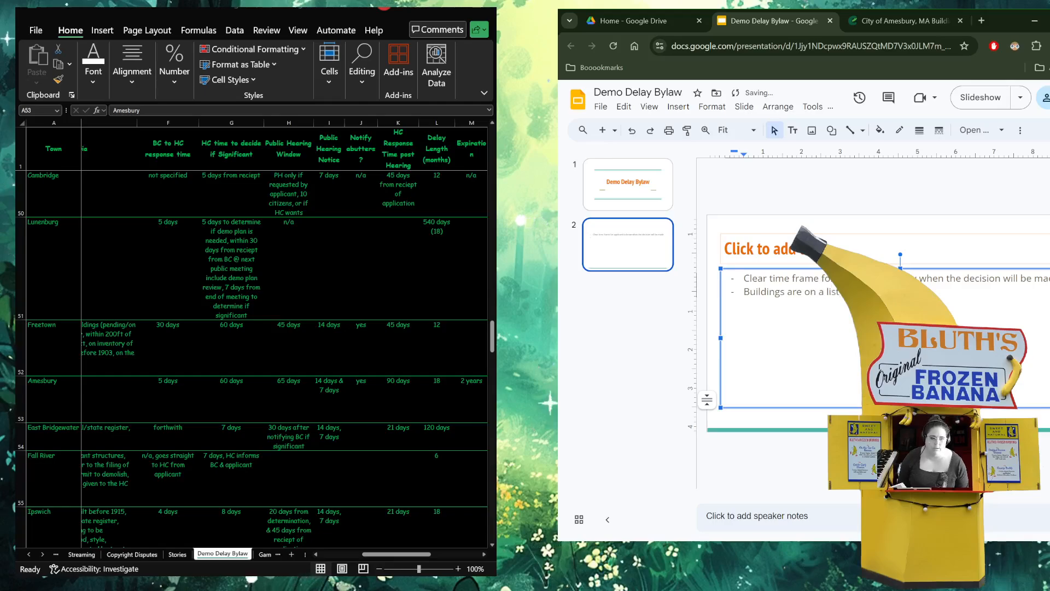
text( or over a certain year)
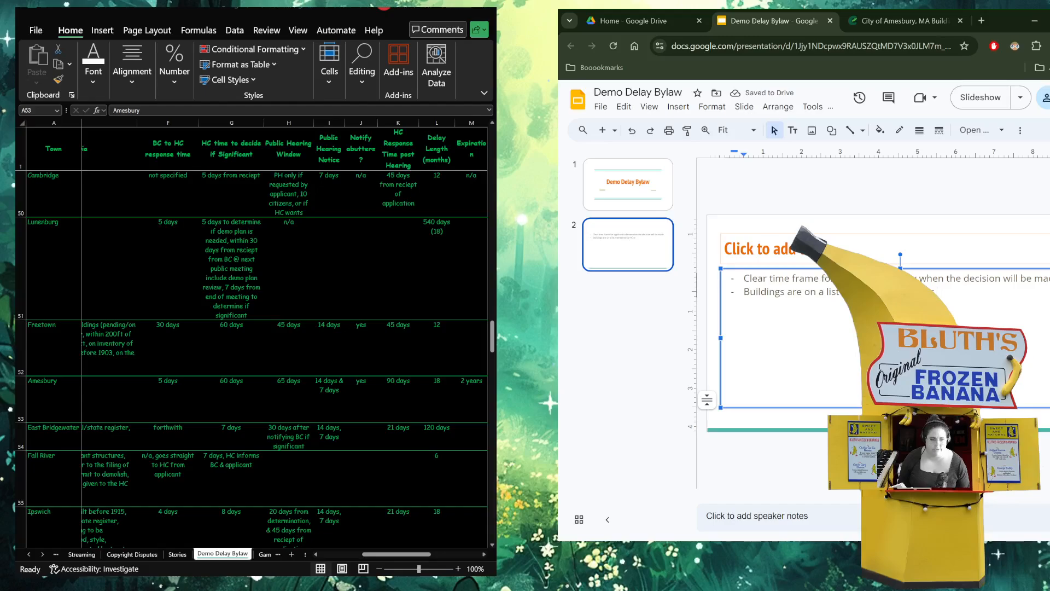
text(the nati)
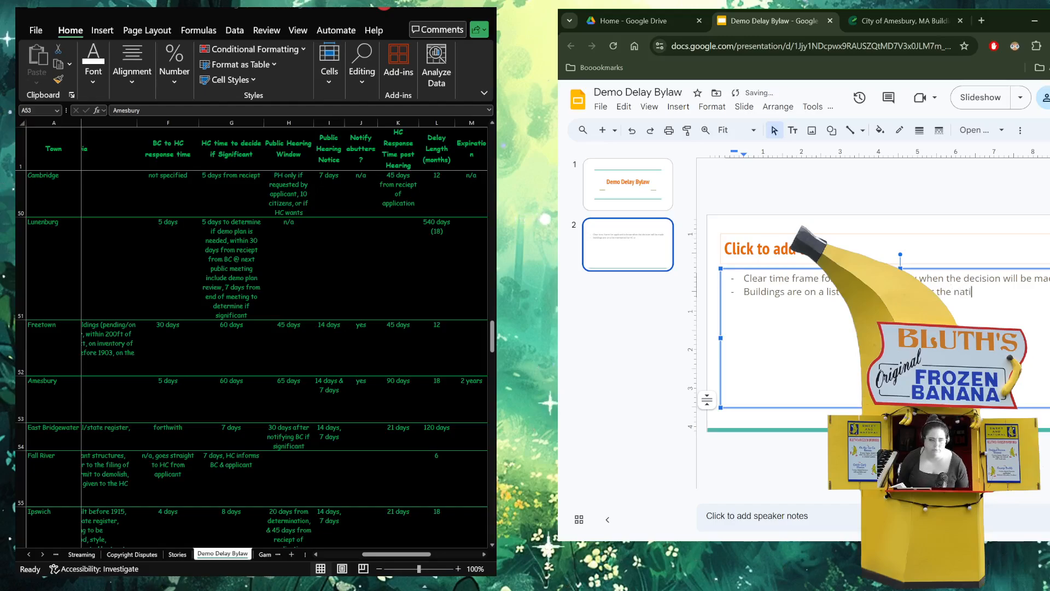
text(onal/sta)
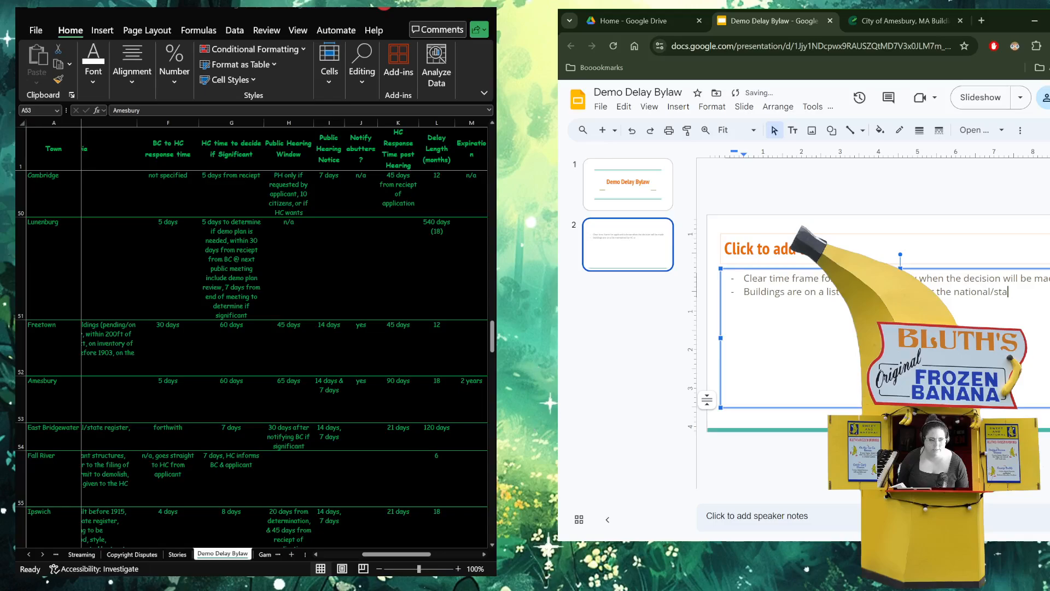
text(te registe)
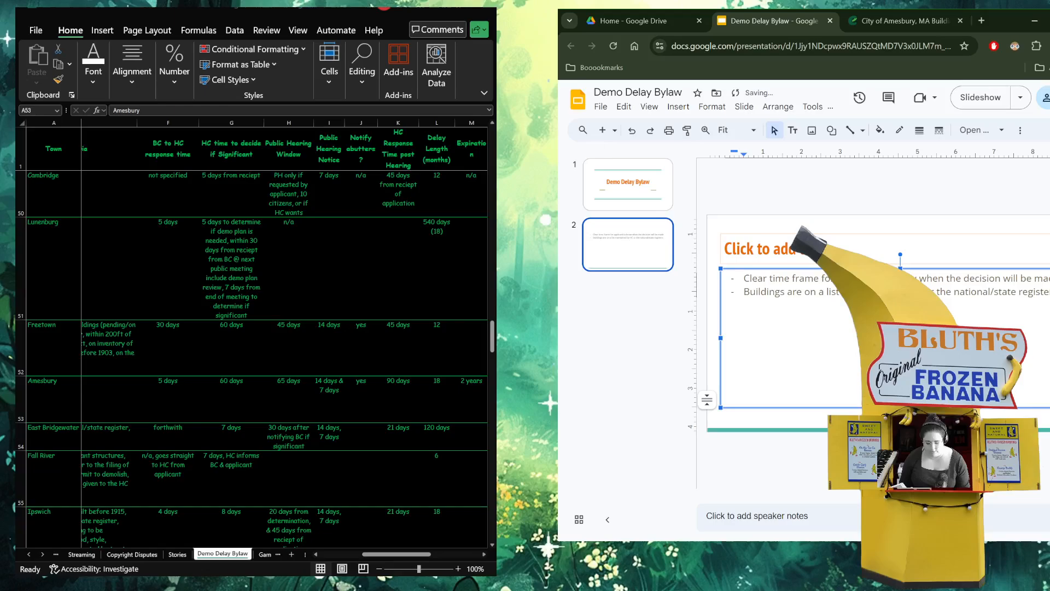
text(have a year )
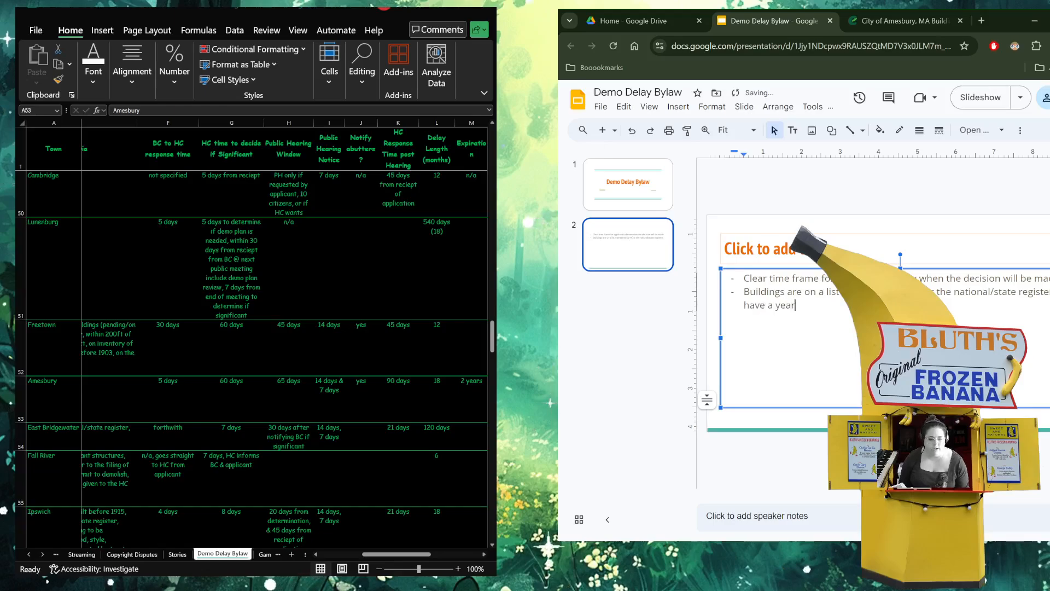
text(timeframe)
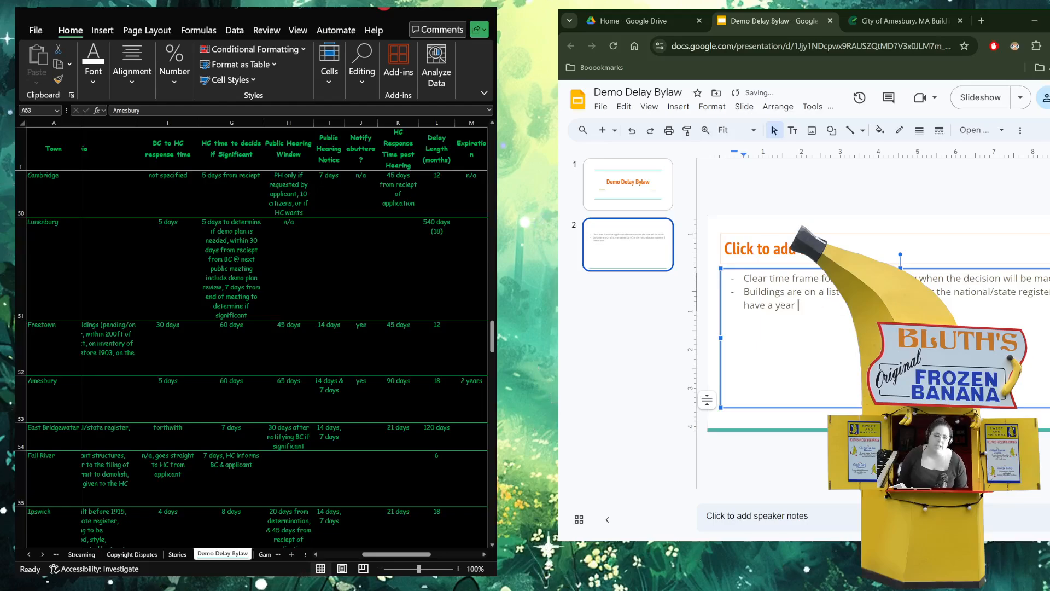
text(range)
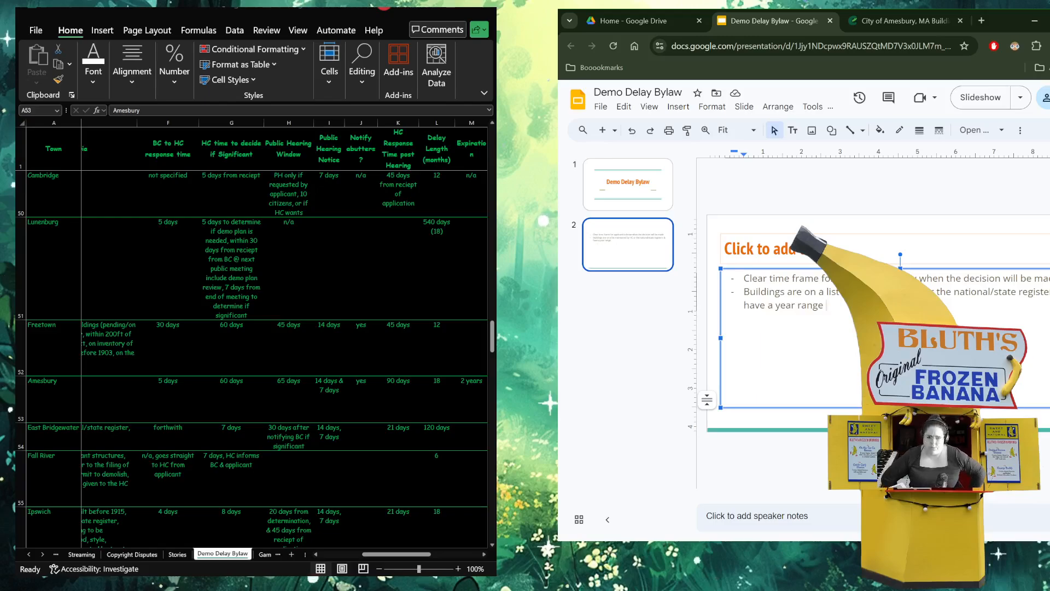
- Add a third bullet reading "Notify abutters"
key(Return)
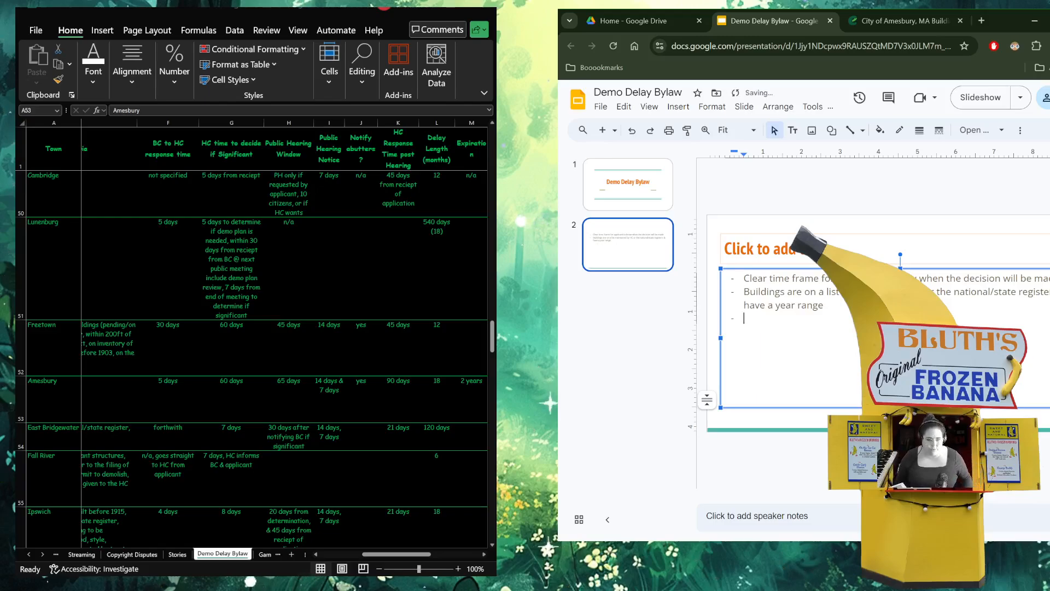
text(notic)
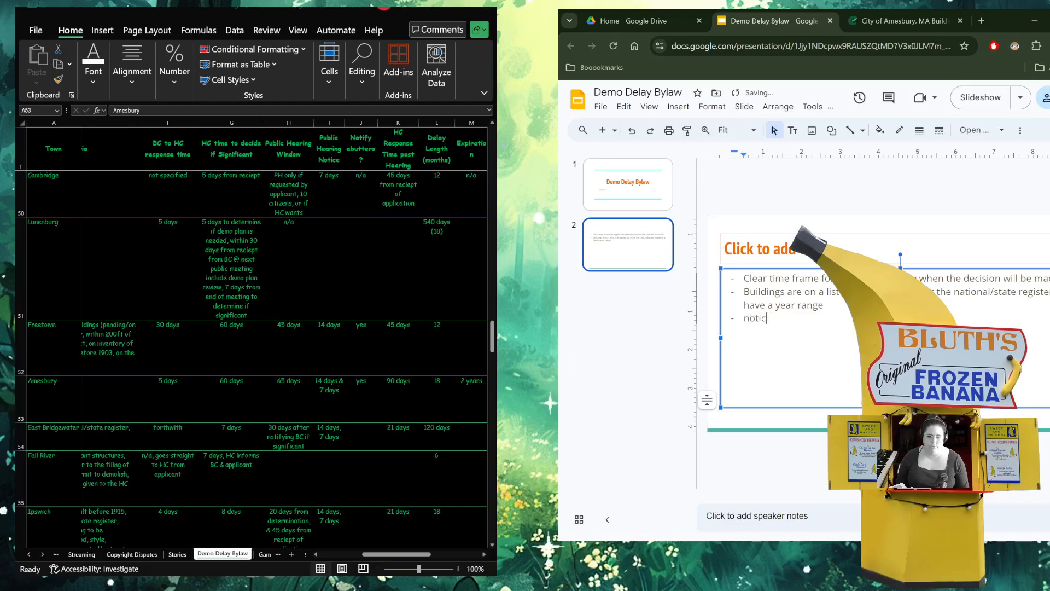
text(y abutt)
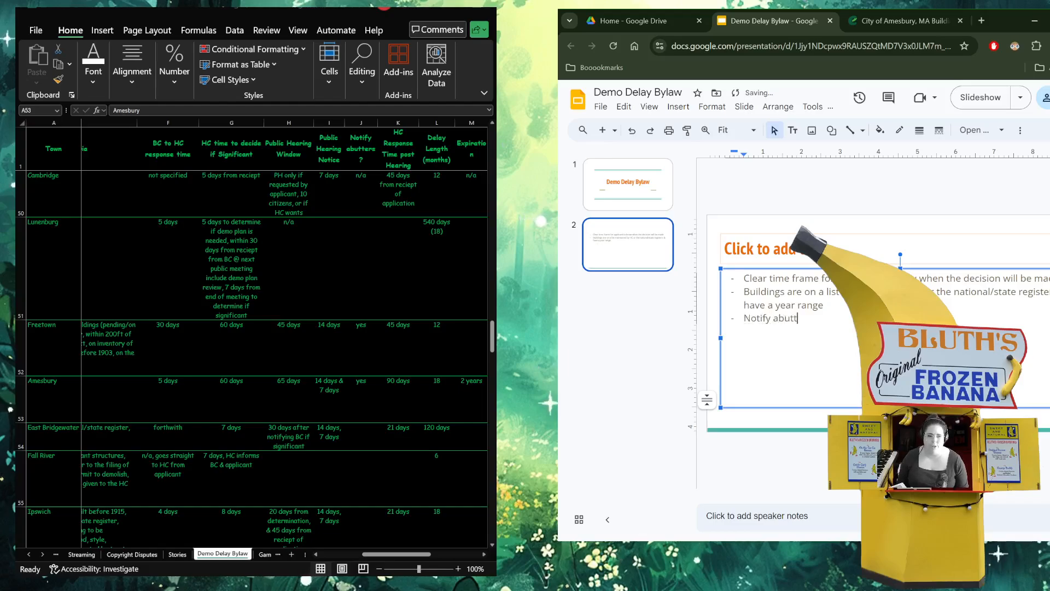
text(e)
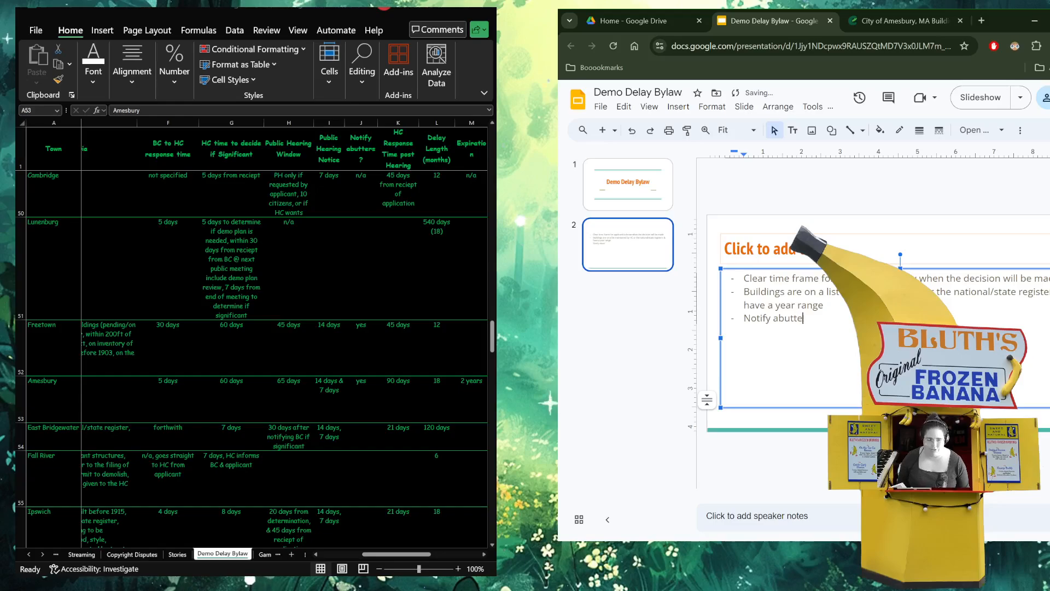
text(rs)
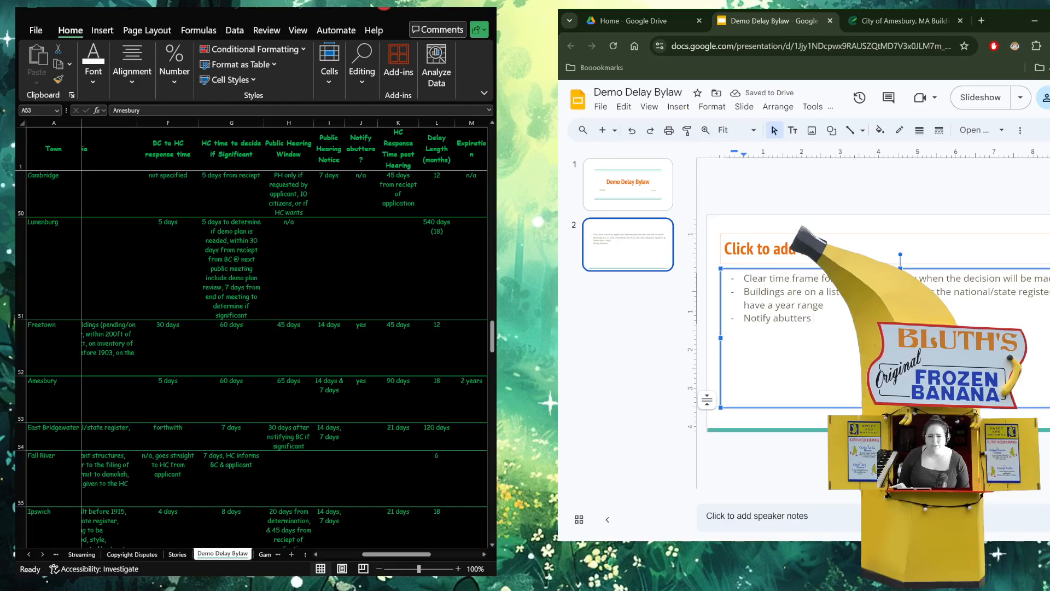
- Add a fourth bullet beginning "Delay period should be" that states the delay length and mentions the alternative
key(Return)
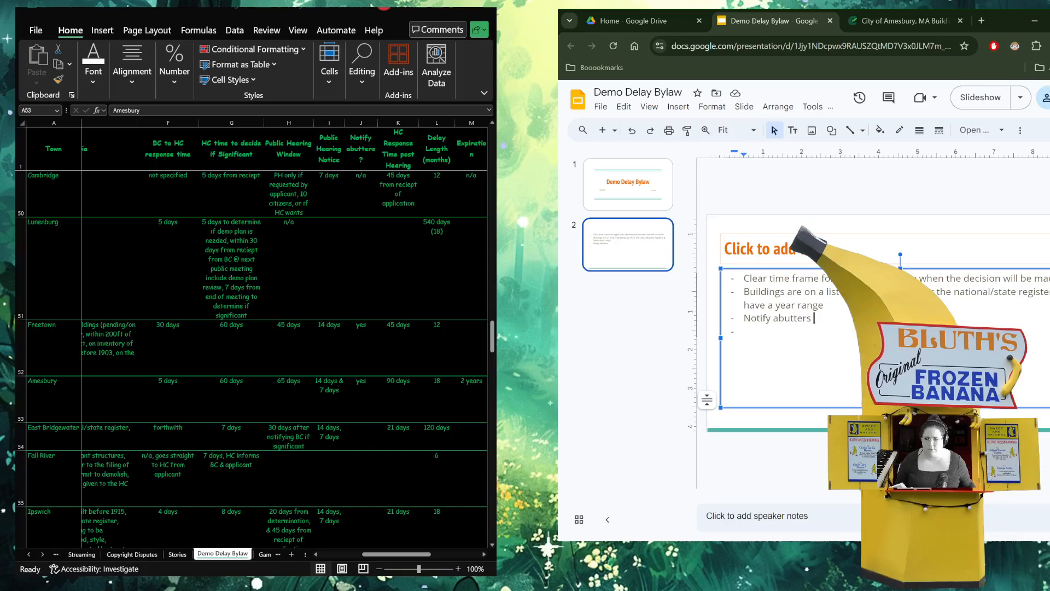
click(307, 356)
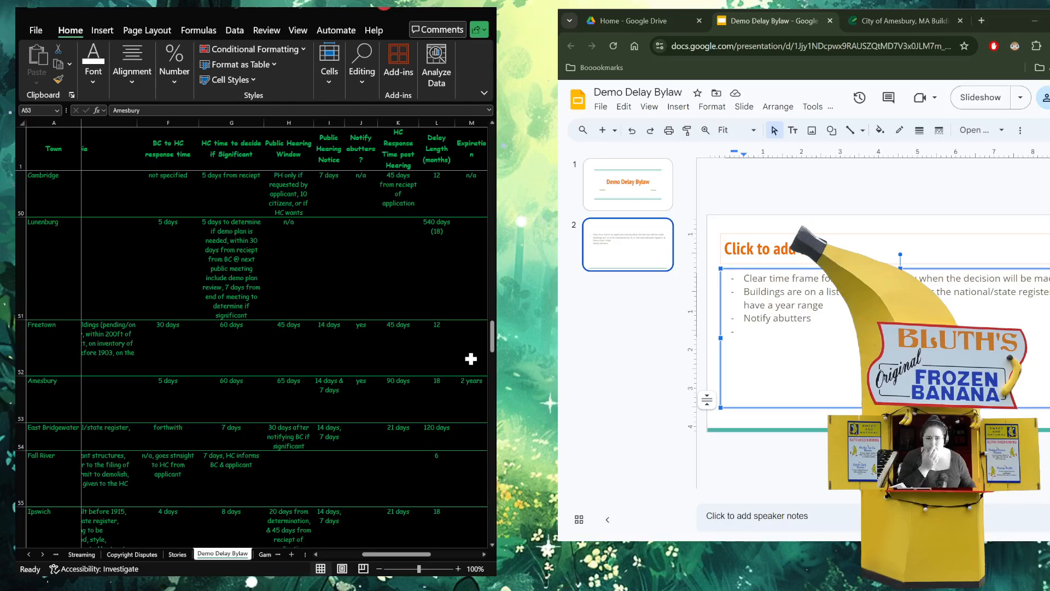
click(765, 339)
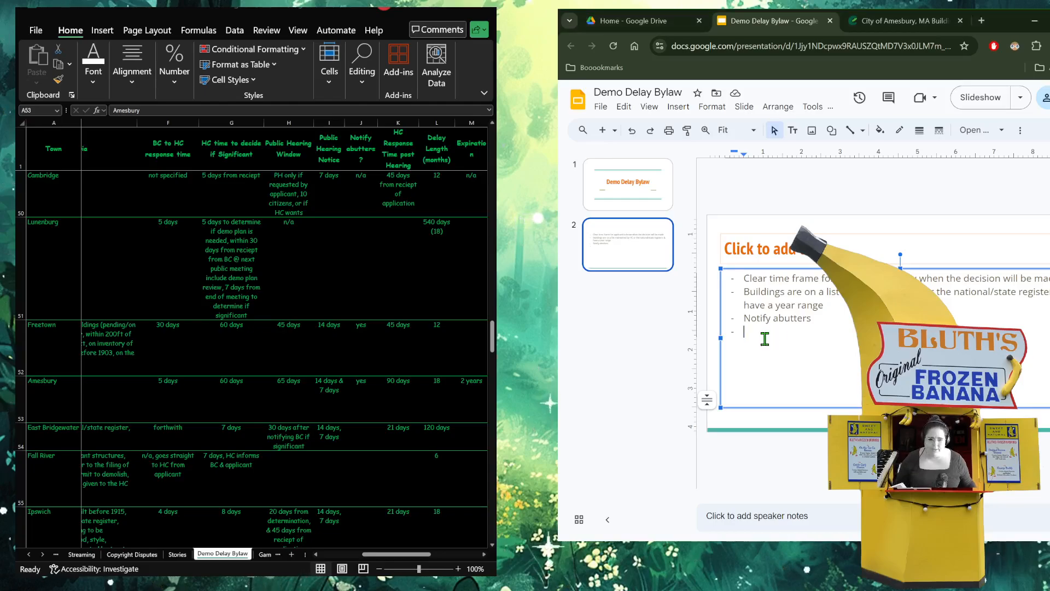
text(delay )
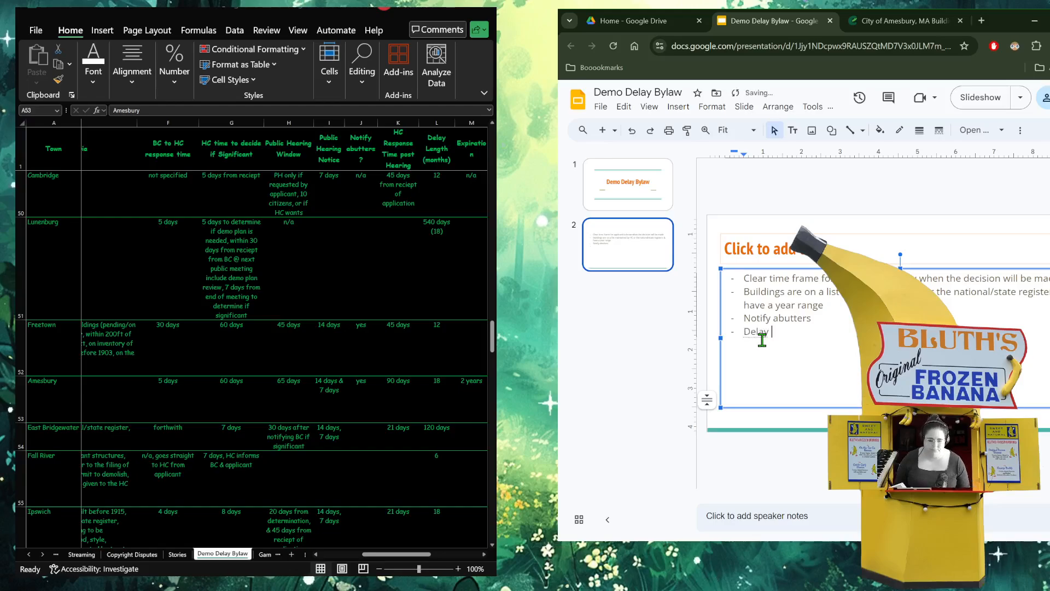
text(perio)
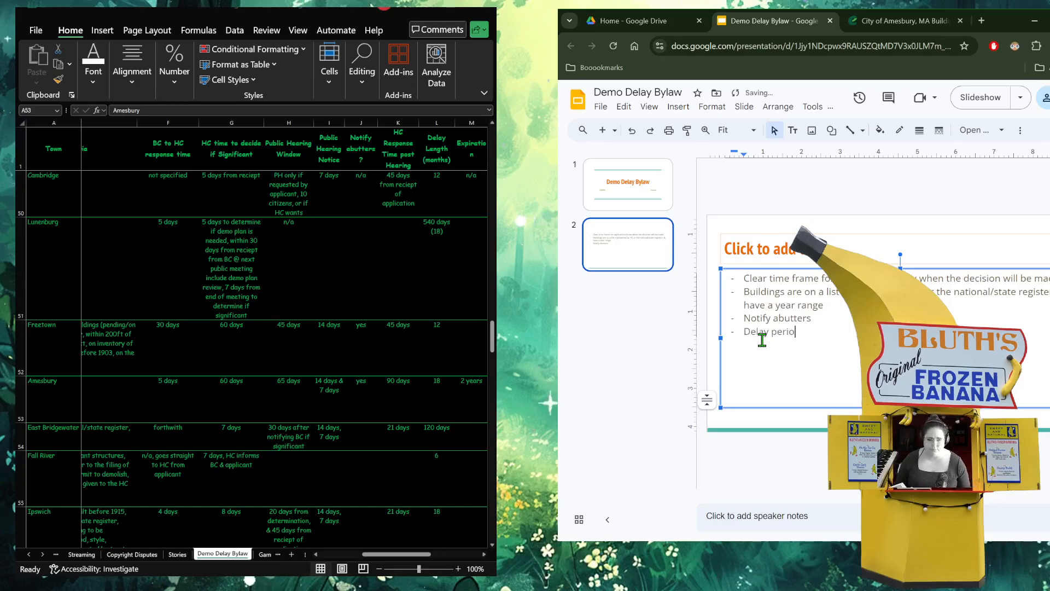
text(d should)
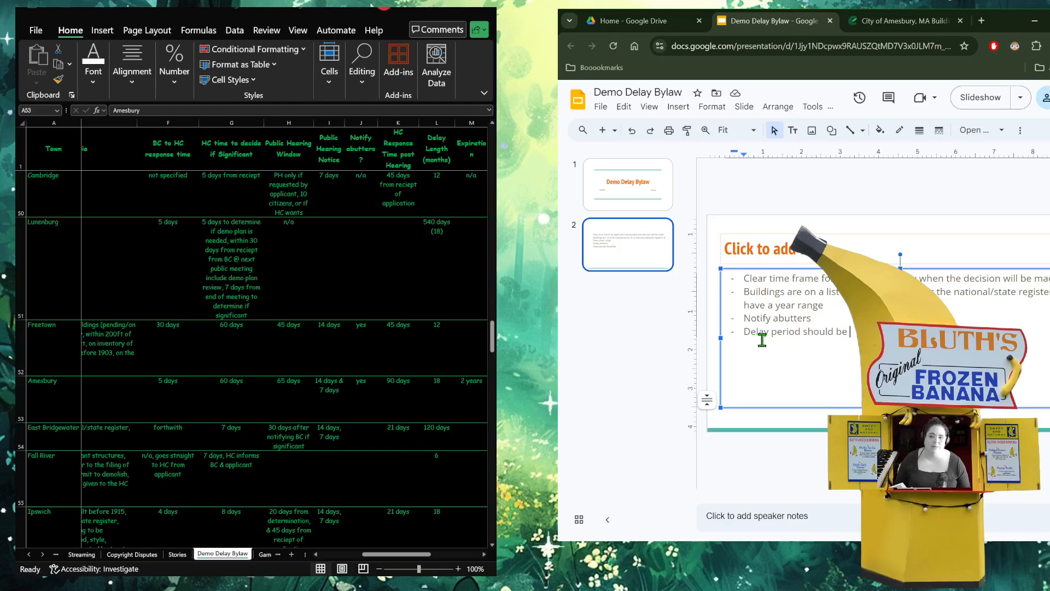
text(be)
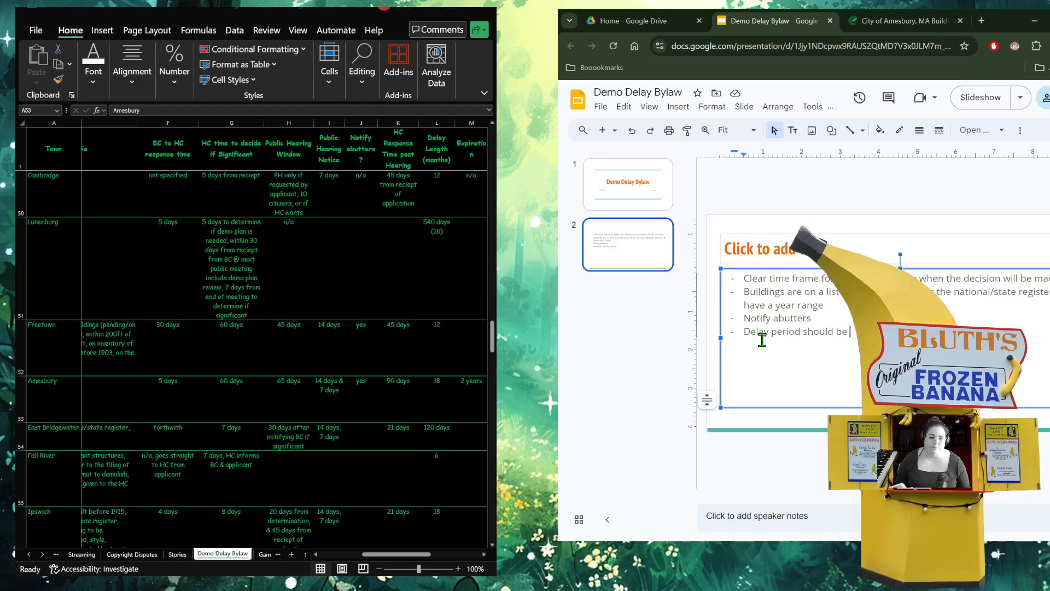
text( 1)
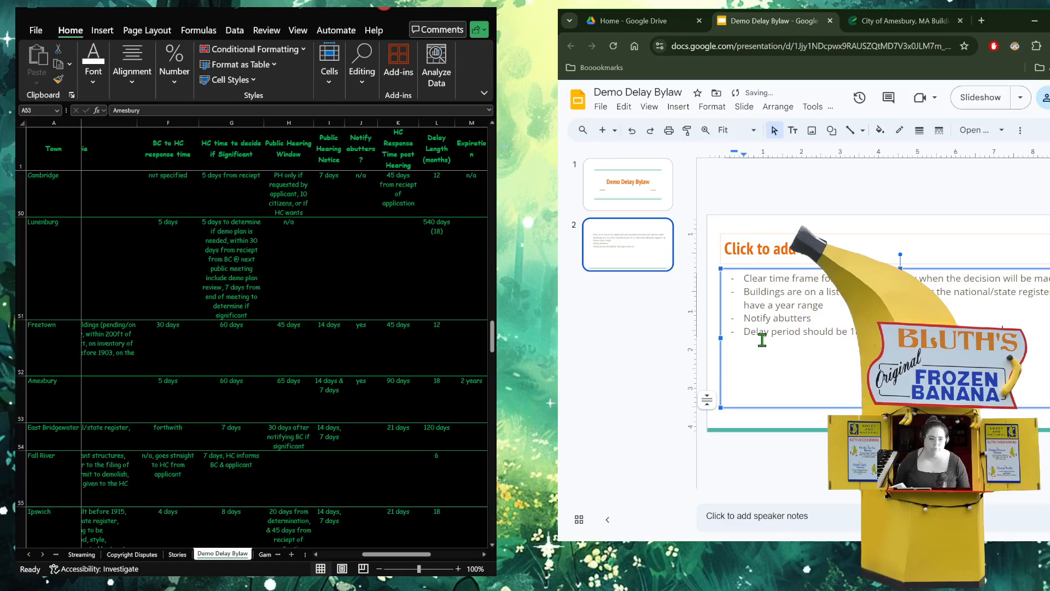
text(lternative p)
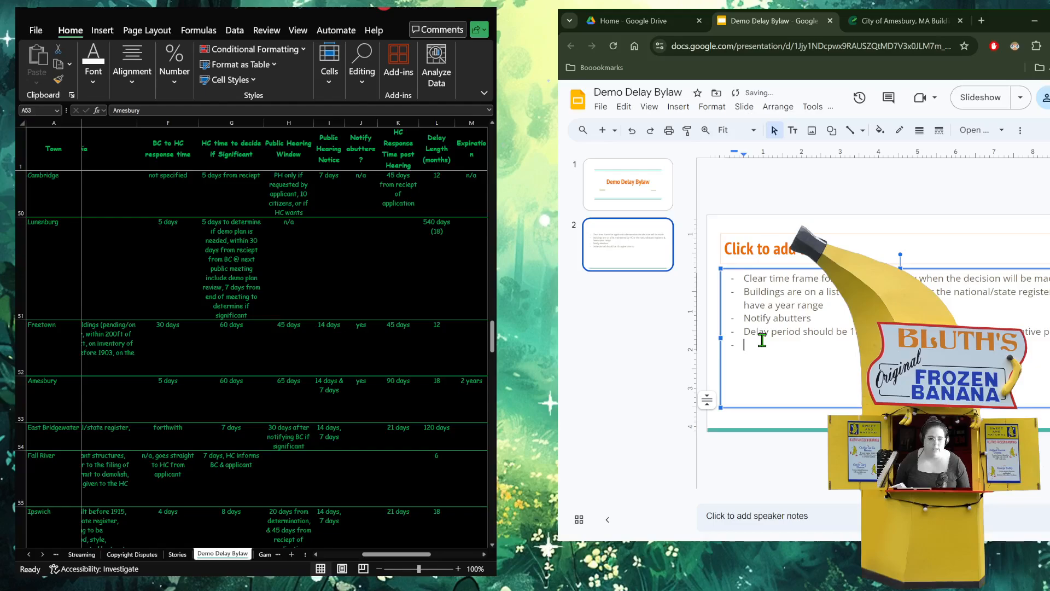
- Add a fifth bullet beginning "Enforcement should be", correcting the misspelled "should"
text(forcement hsoul)
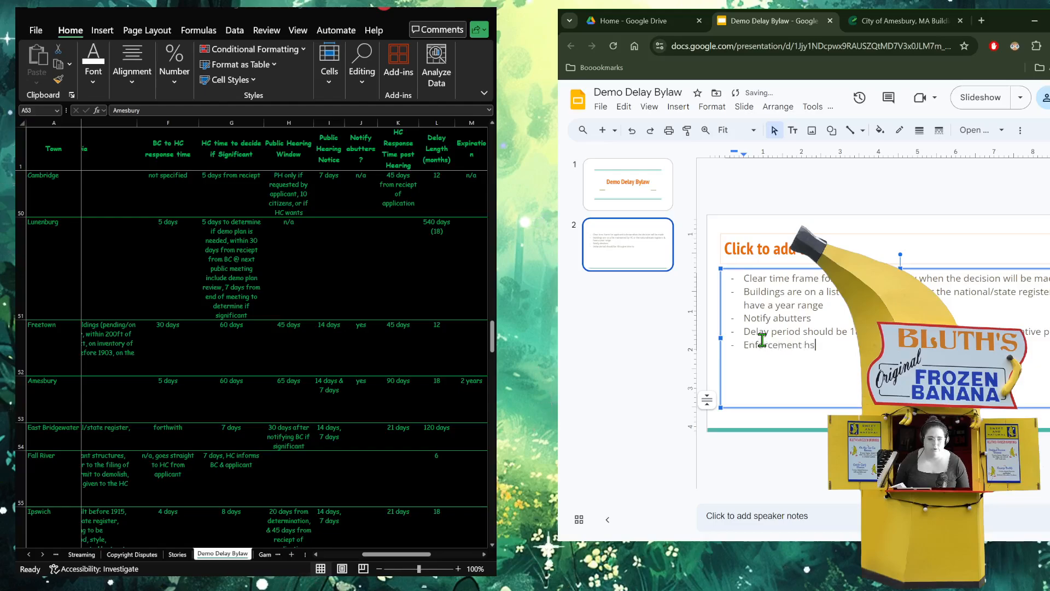
key(BackSpace)
key(BackSpace)
key(BackSpace)
key(BackSpace)
key(BackSpace)
text(should be si)
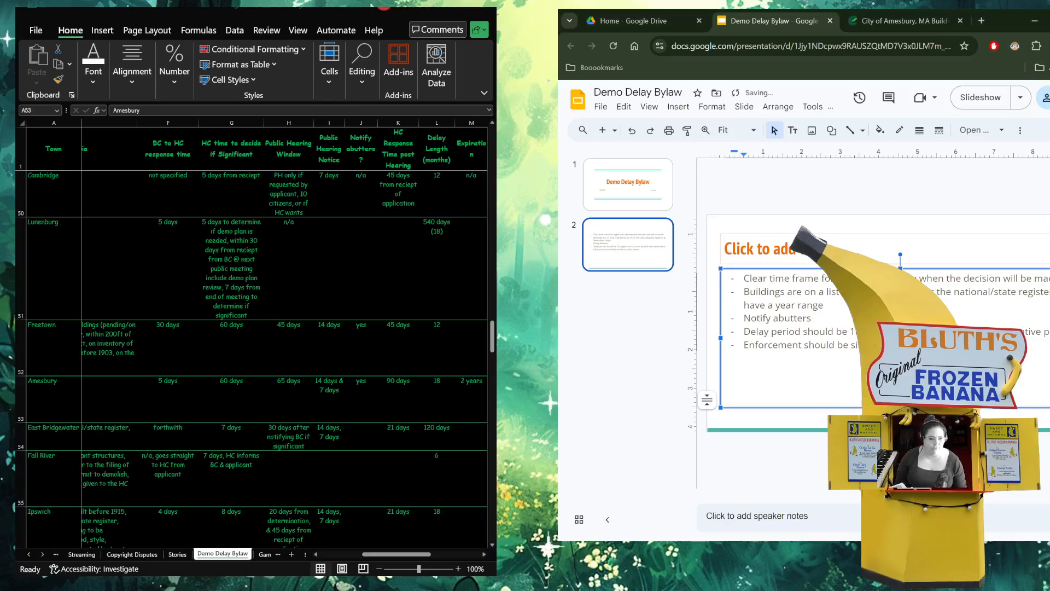
- Add an indented sub-bullet reading "Fine per day" beneath the enforcement bullet, removing the unfinished flat-fee parenthesis
key(Return)
key(Tab)
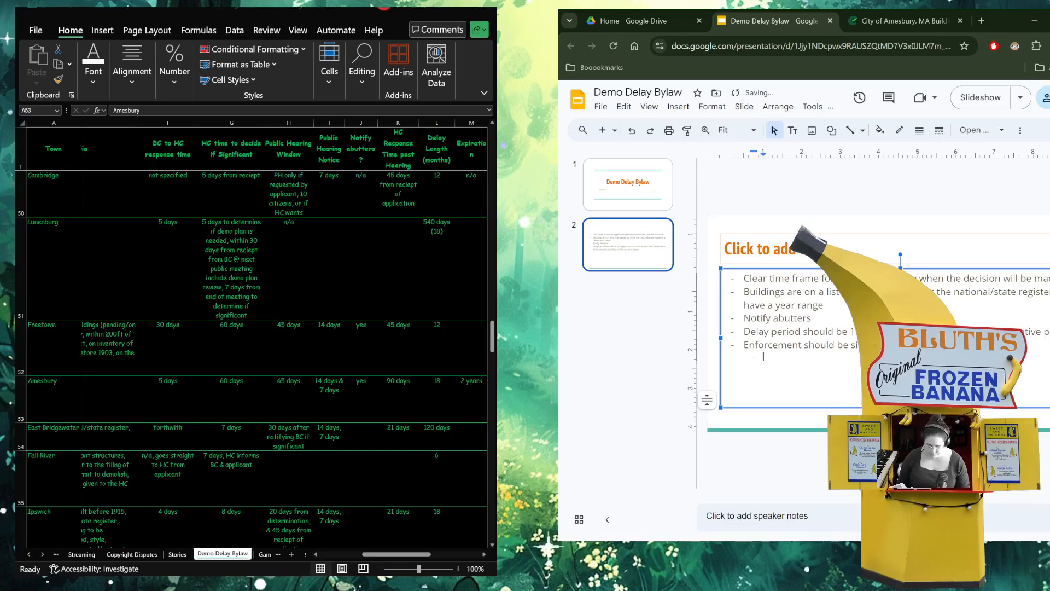
text(fine per day (or flat f)
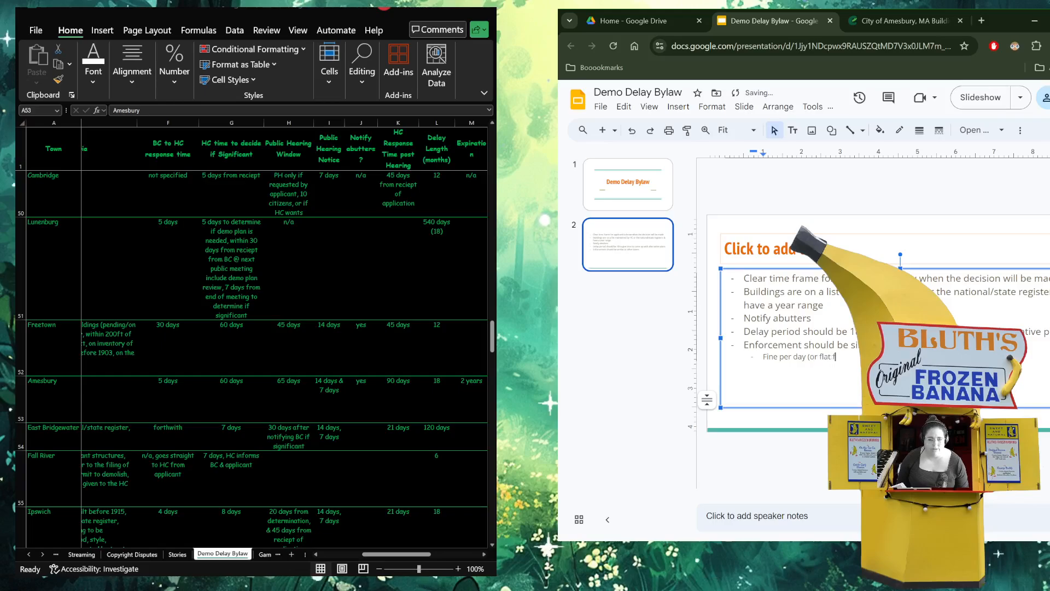
key(BackSpace)
key(BackSpace)
key(BackSpace)
key(BackSpace)
key(BackSpace)
key(BackSpace)
key(BackSpace)
key(BackSpace)
key(BackSpace)
key(BackSpace)
key(BackSpace)
key(BackSpace)
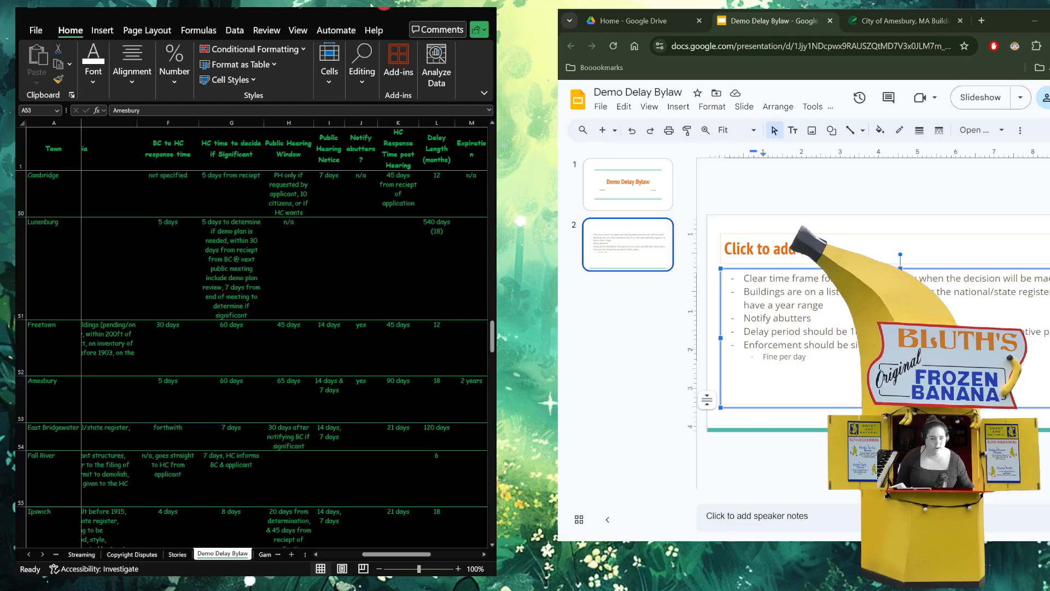
- Extend the "Fine per day" sub-bullet with a plus sign and a second penalty beginning "no building"
click(840, 358)
text(+)
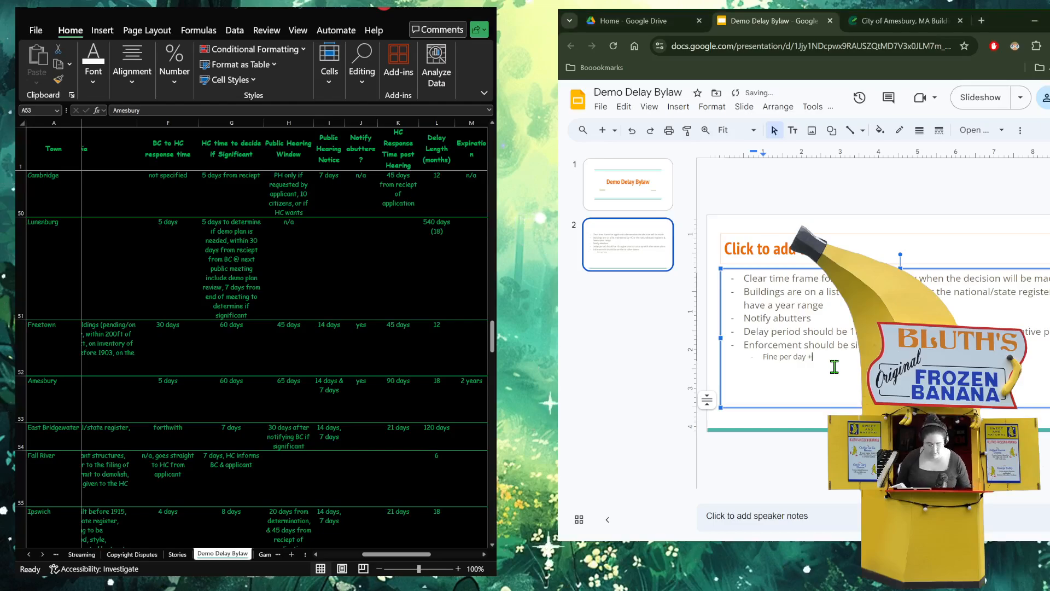
text( no building p)
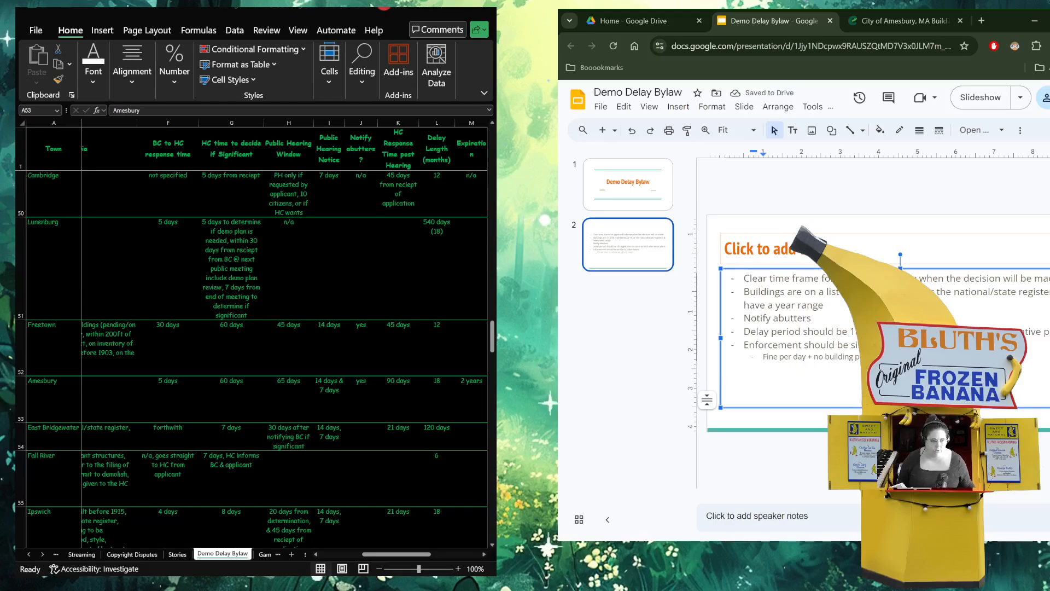
- Add a second enforcement sub-bullet reading "Just fine, or just no permit"
key(Return)
text(Just fin)
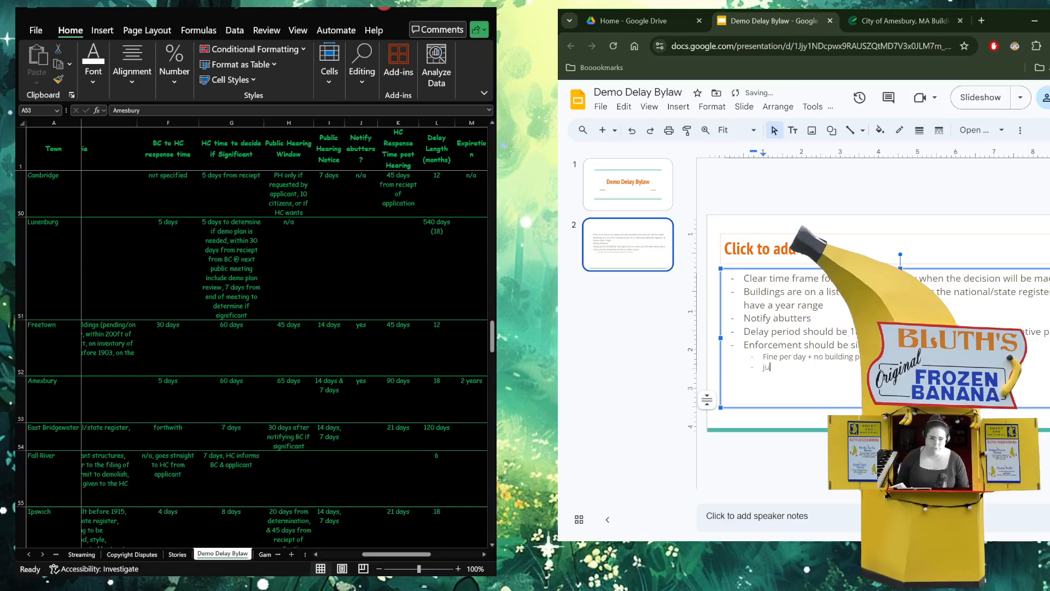
text(e, or just )
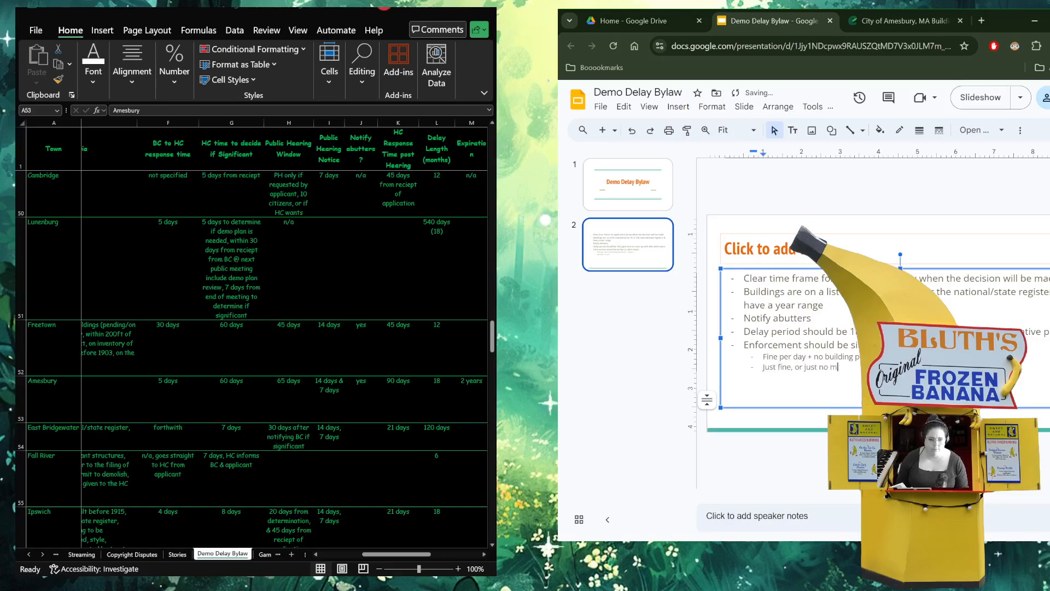
text(no permit)
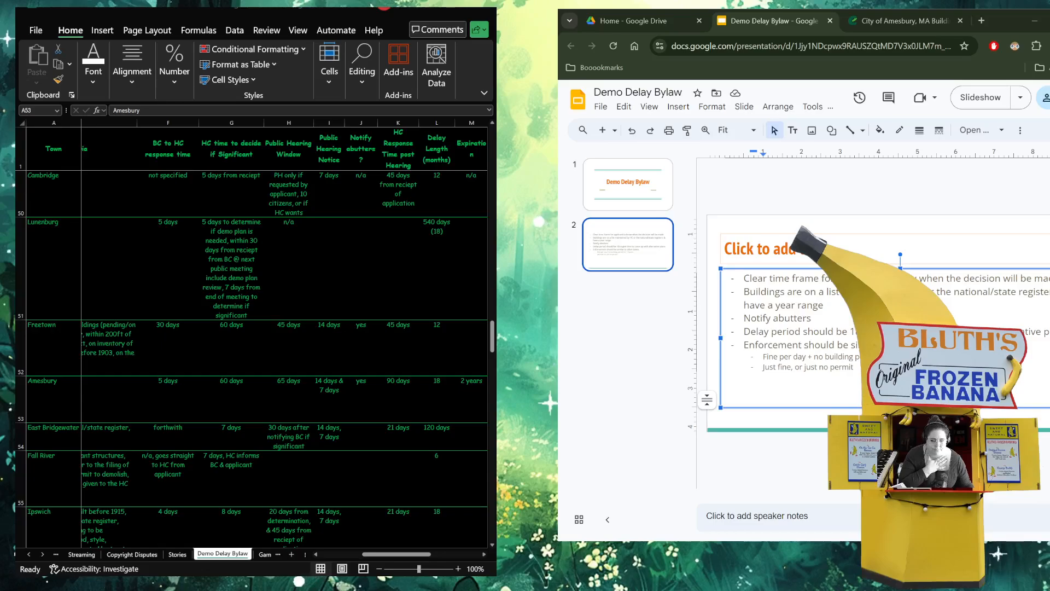
right_click(781, 157)
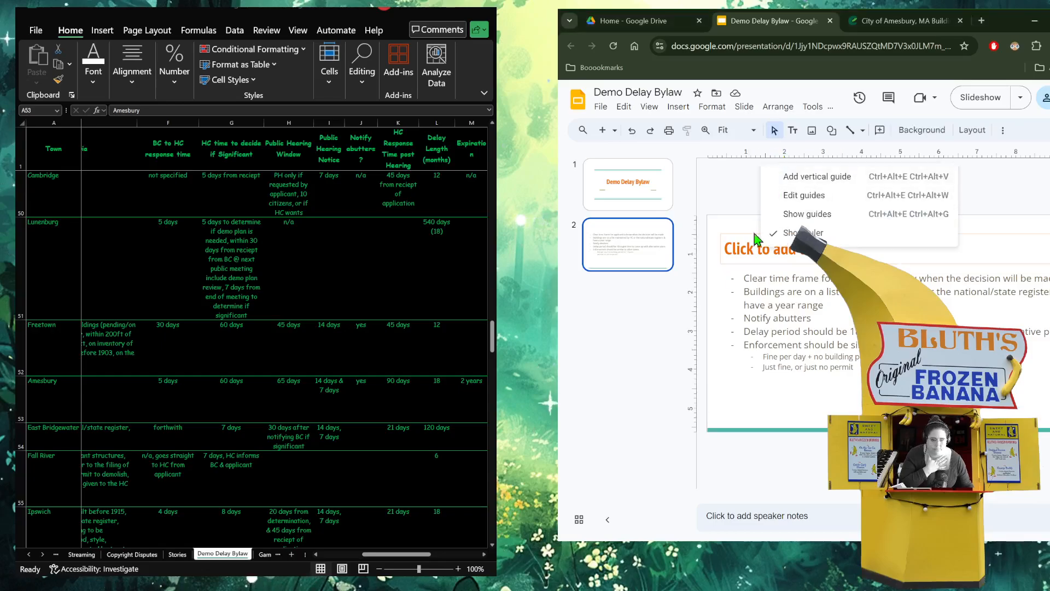
click(668, 429)
click(638, 202)
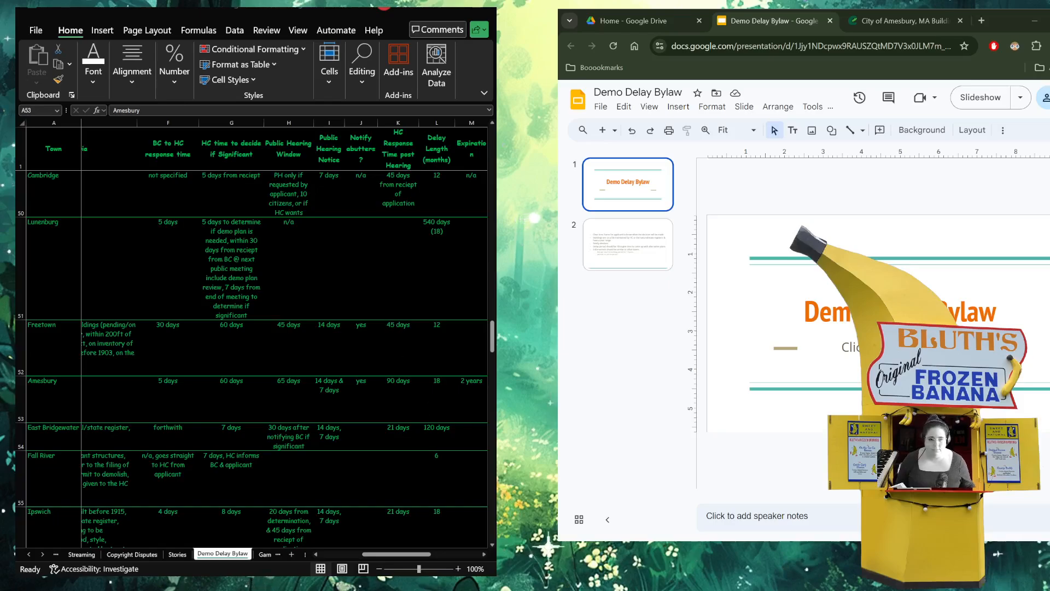
click(770, 17)
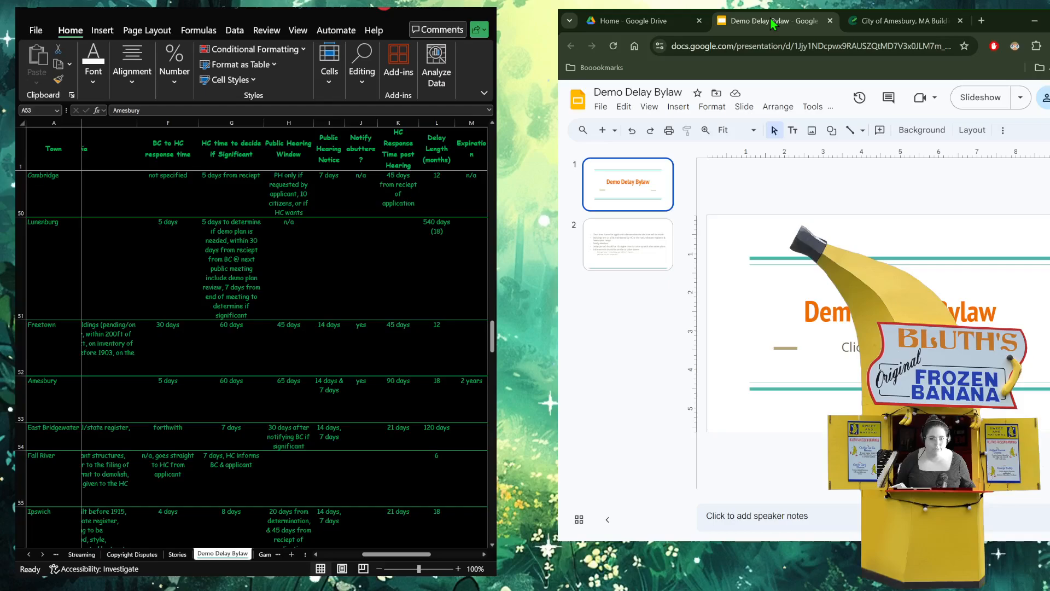
- Add a new slide after slide 2 and title it with "Berlin, MA" and "Population: 4,189"
click(622, 247)
click(605, 130)
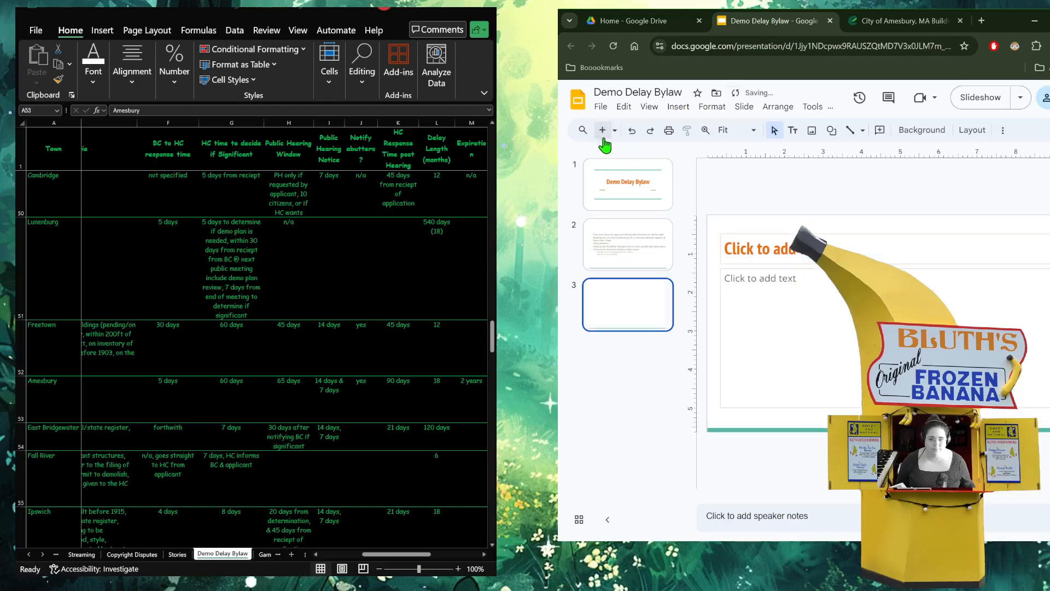
click(773, 243)
text(B)
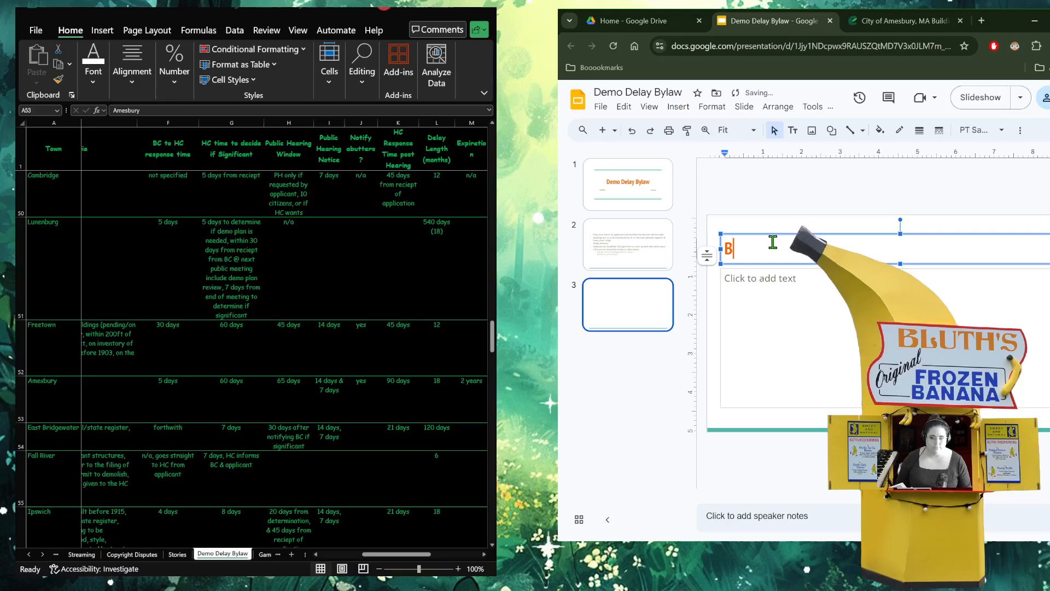
text(erlin)
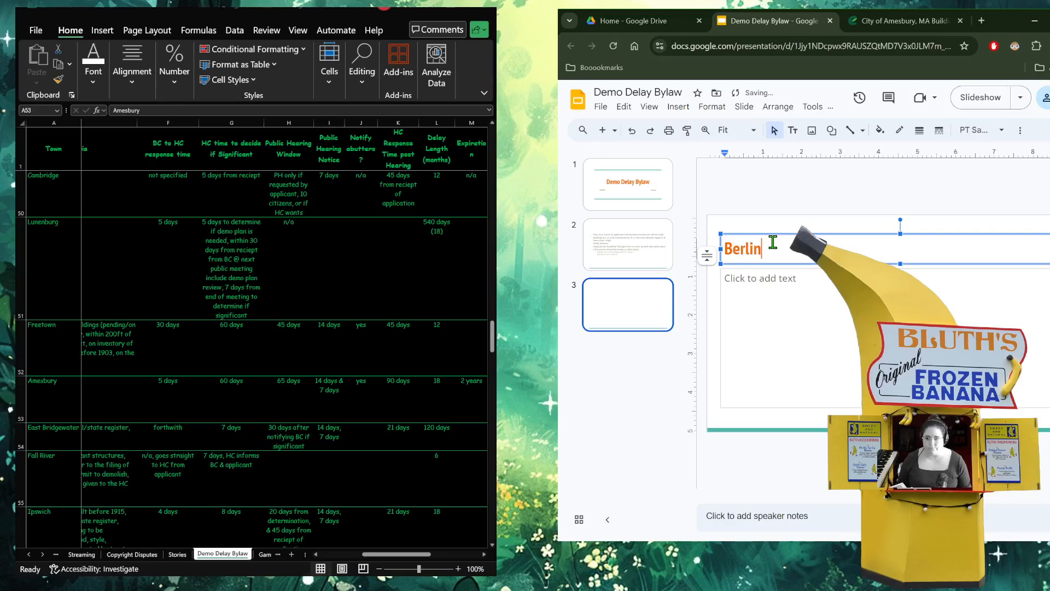
text(, )
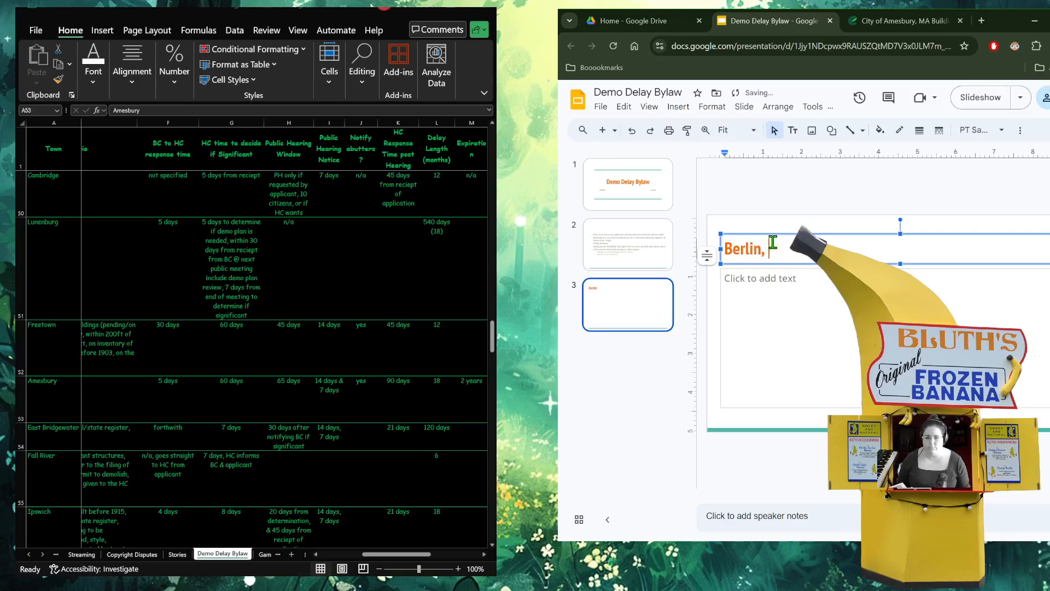
text(M, MA )
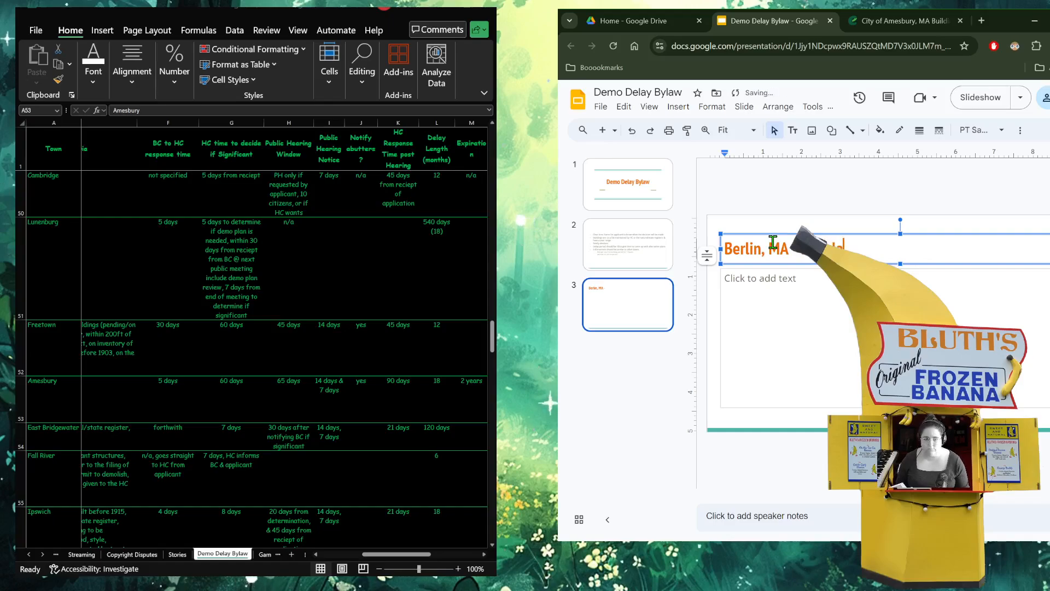
text(ation: )
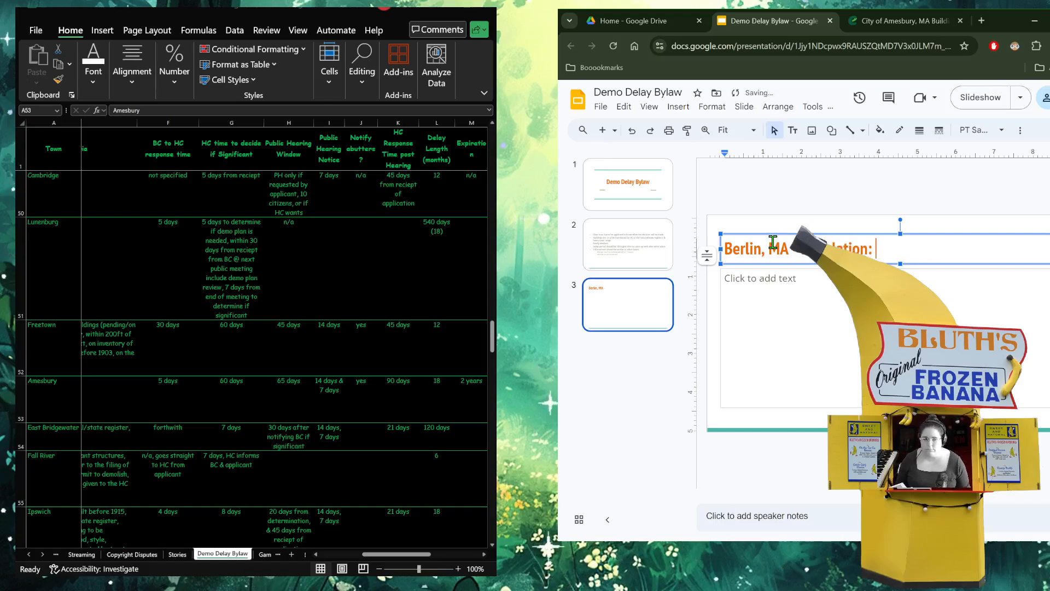
text(3,1)
key(BackSpace)
key(BackSpace)
key(BackSpace)
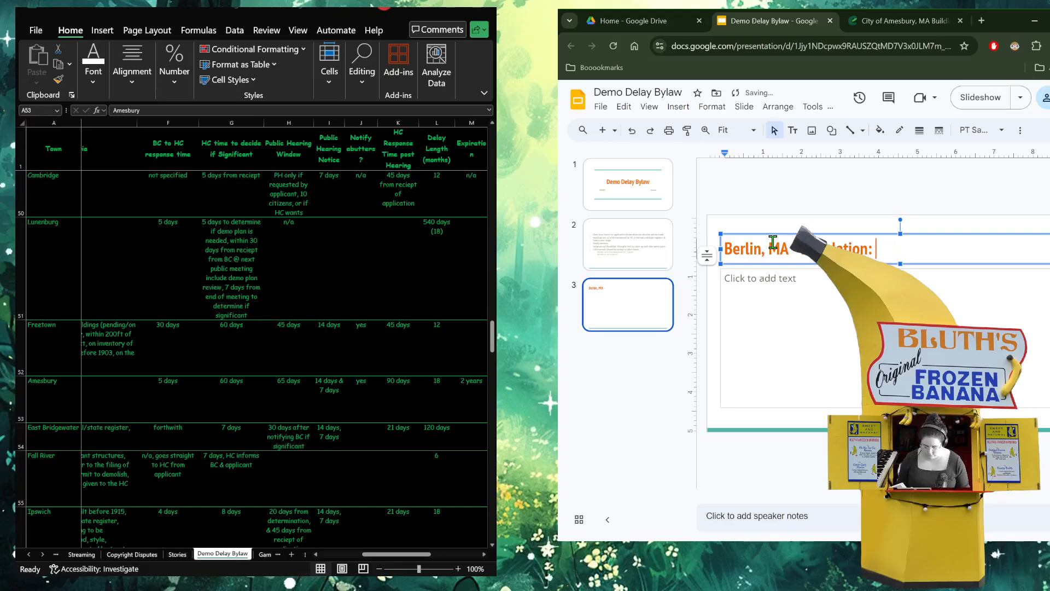
text(4,189)
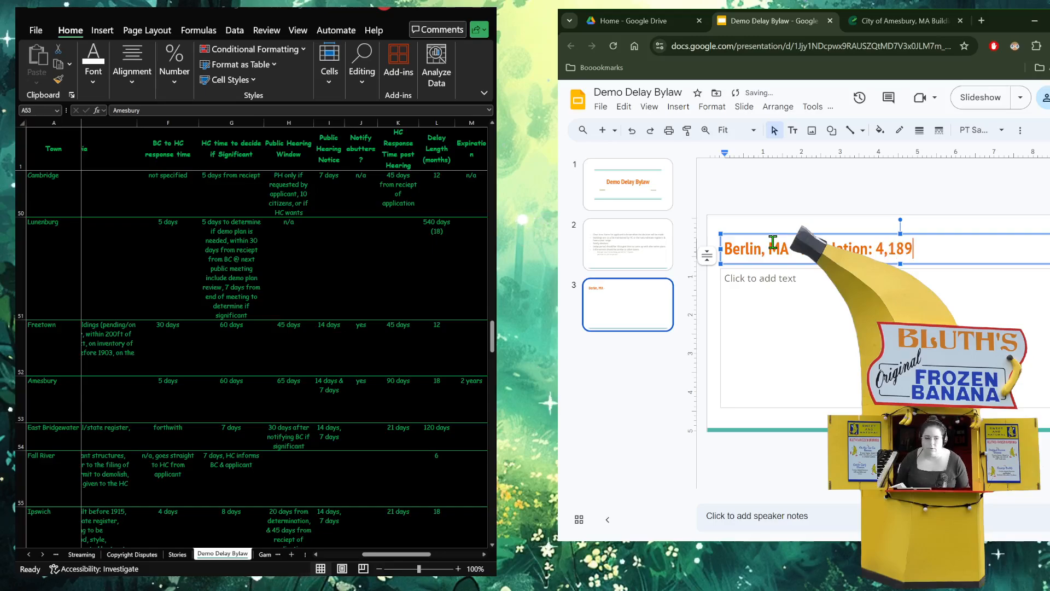
- Delete the empty body text placeholder from the Berlin slide
click(784, 343)
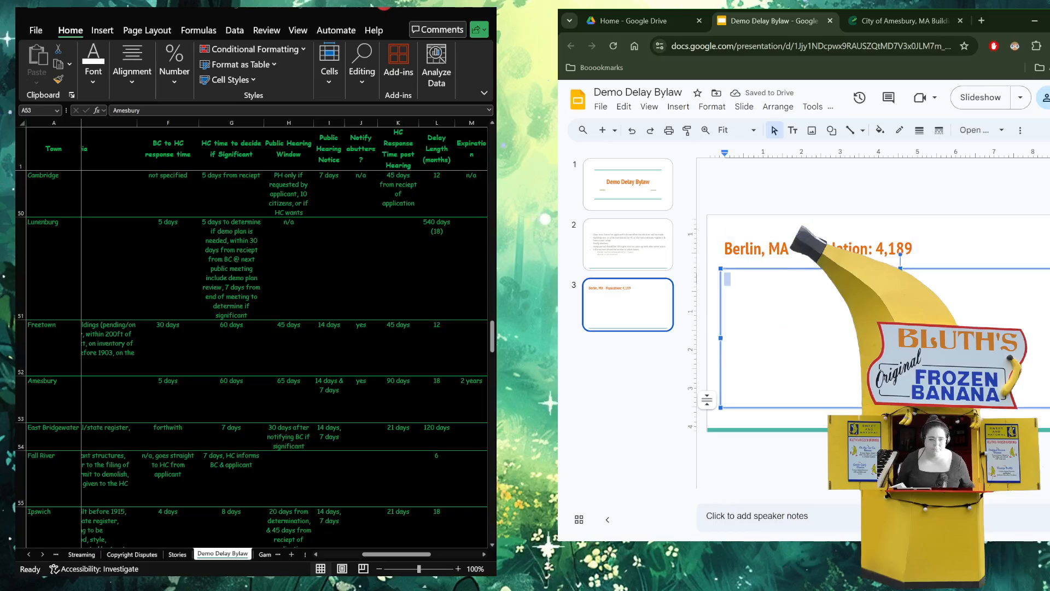
click(742, 268)
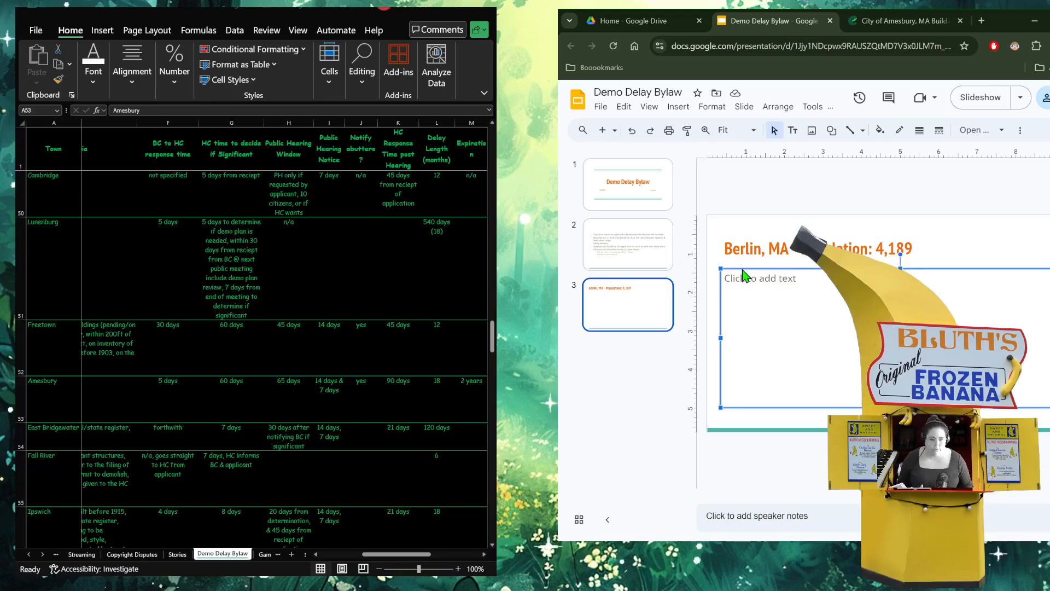
key(Delete)
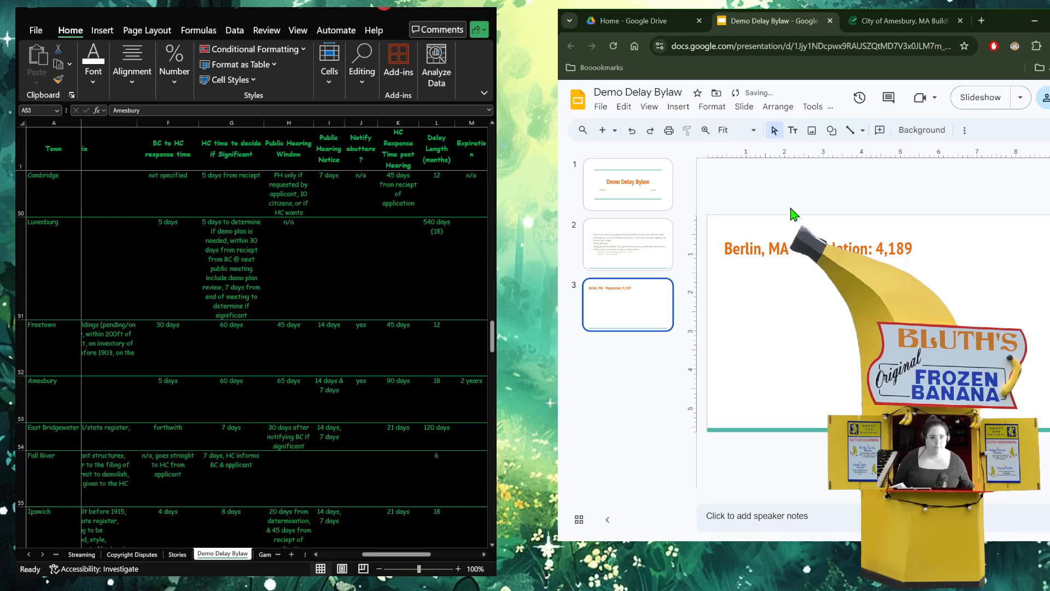
- Draw a rounded rectangle about 1.94 by 1.57 inches below the title on the Berlin slide
click(832, 131)
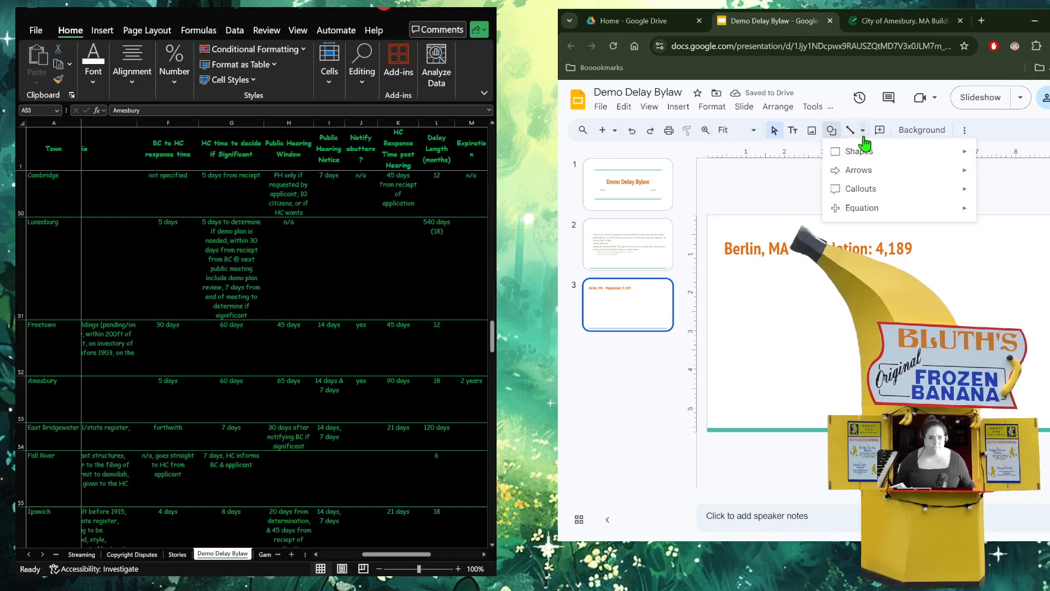
mouse_move(884, 201)
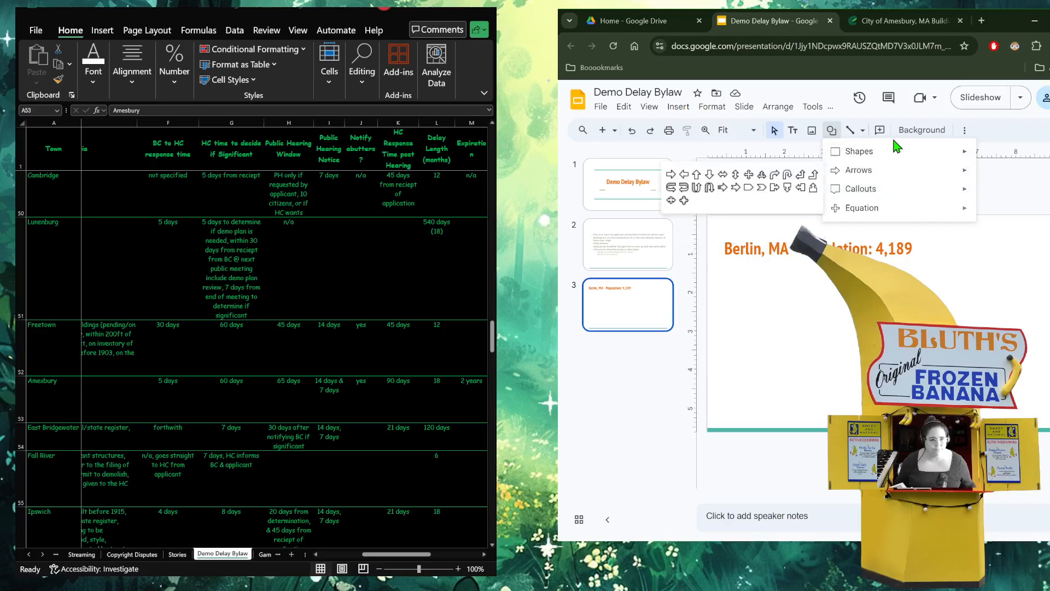
mouse_move(894, 160)
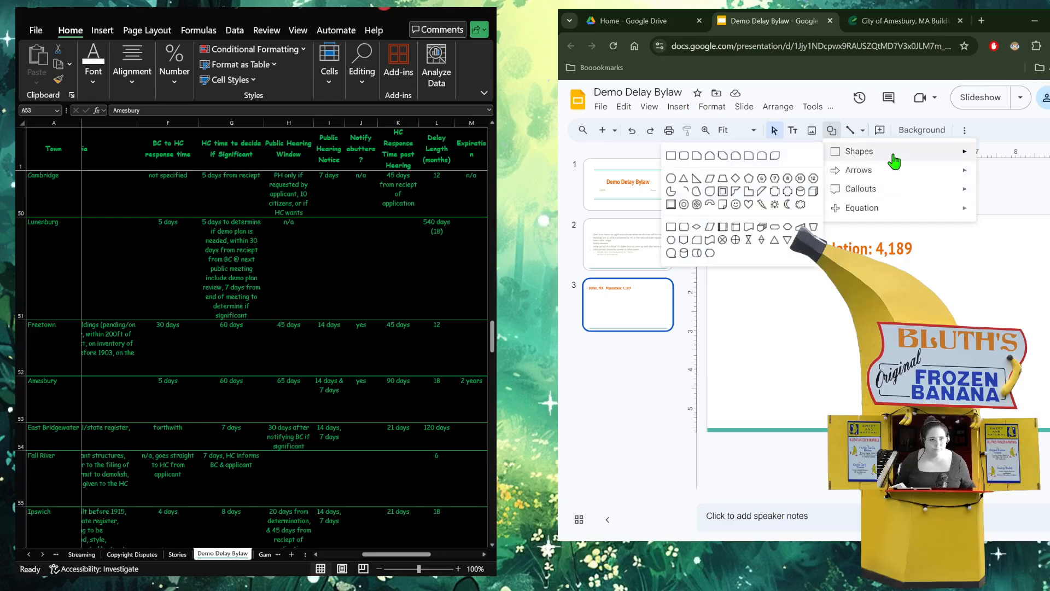
click(683, 156)
mouse_move(730, 283)
mouse_down()
mouse_move(769, 339)
mouse_move(804, 344)
mouse_up()
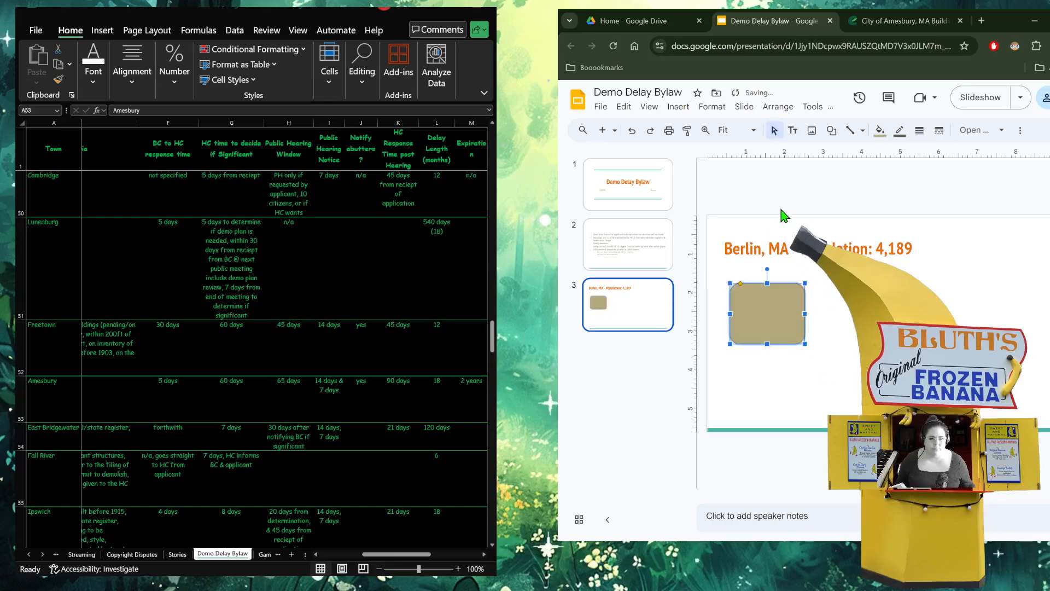
- Fill the rounded rectangle with the theme's teal colour
click(878, 131)
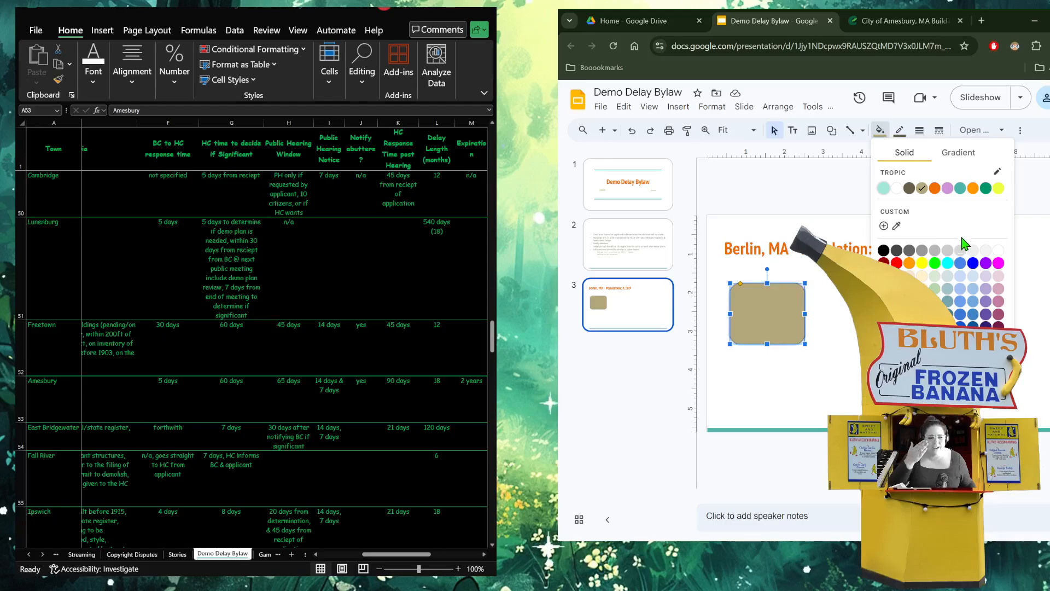
click(962, 192)
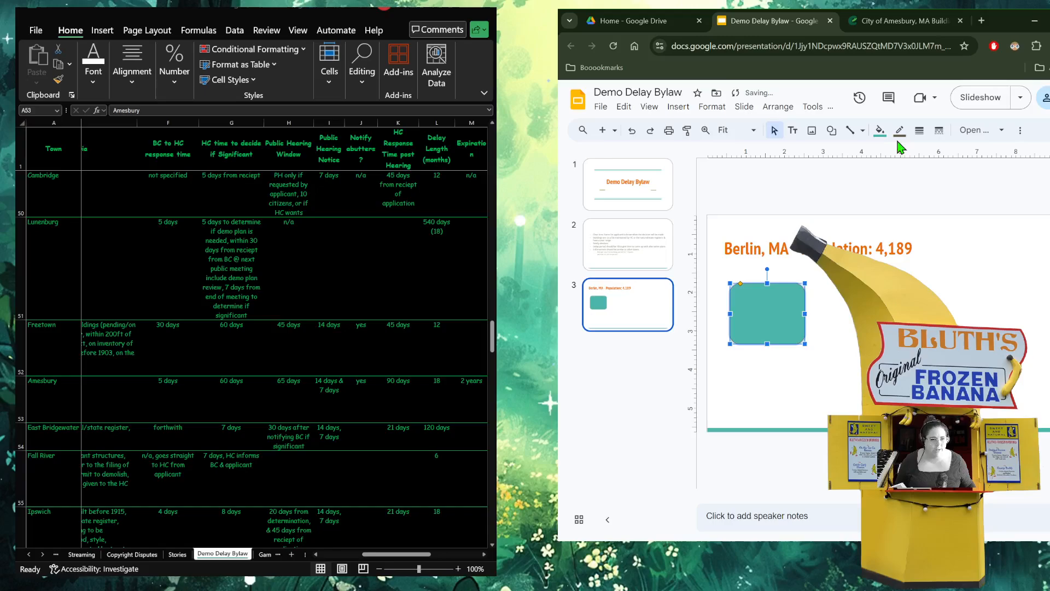
click(880, 131)
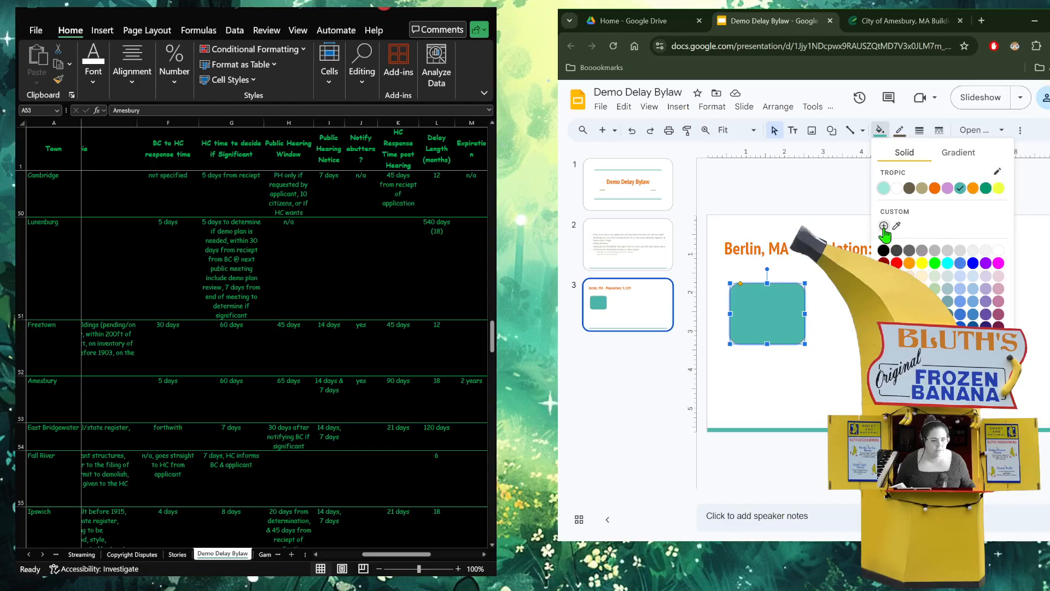
click(781, 318)
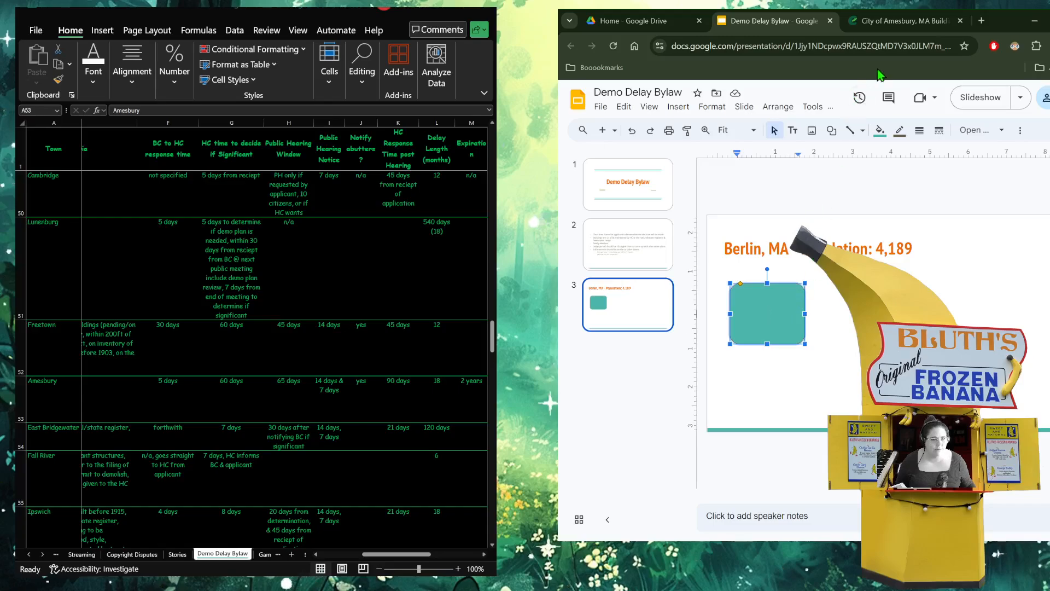
click(817, 323)
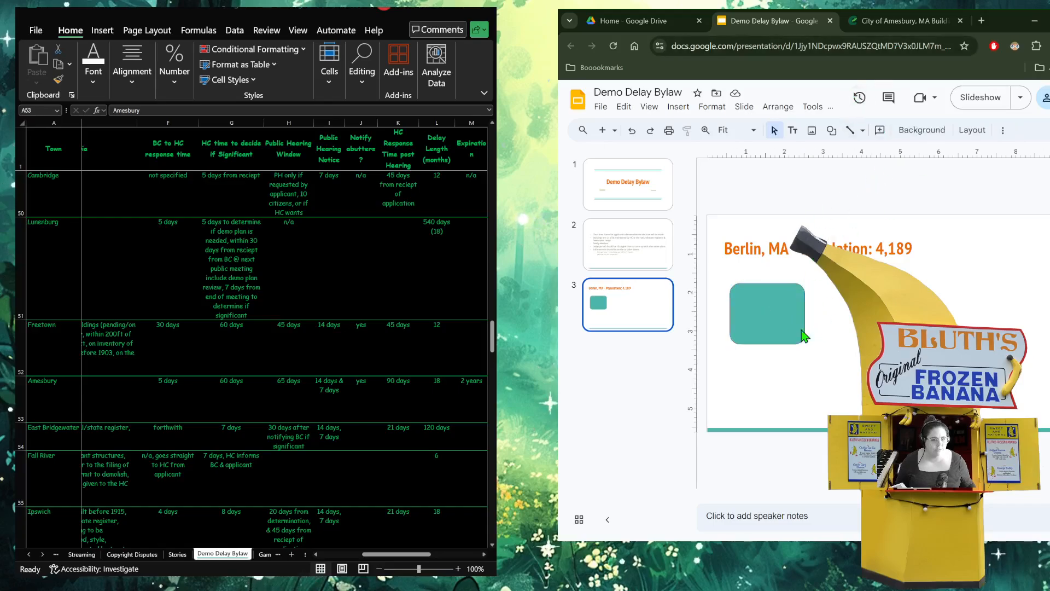
- Make the rounded rectangle's border transparent
click(768, 321)
click(899, 131)
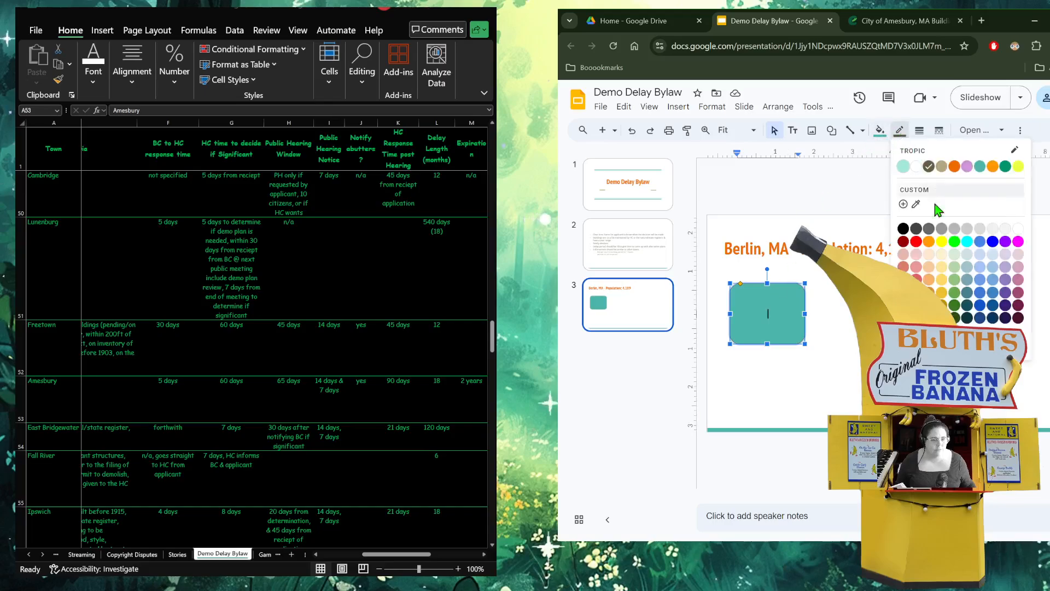
click(928, 345)
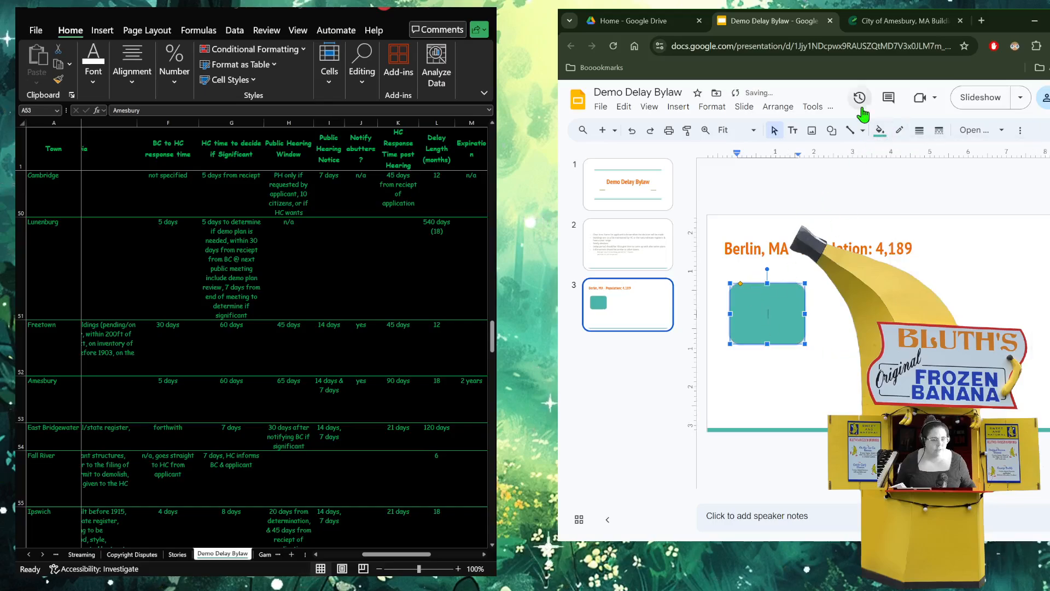
click(811, 319)
- Look through the rounded rectangle's format options, including size and rotation, position and text fitting, for a transparency setting
click(777, 328)
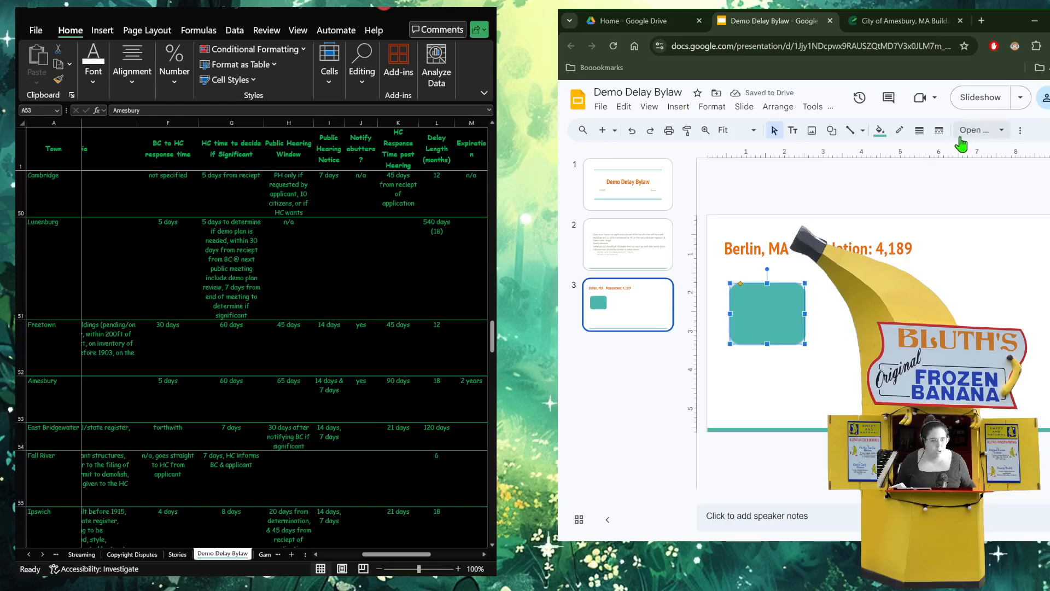
click(1021, 132)
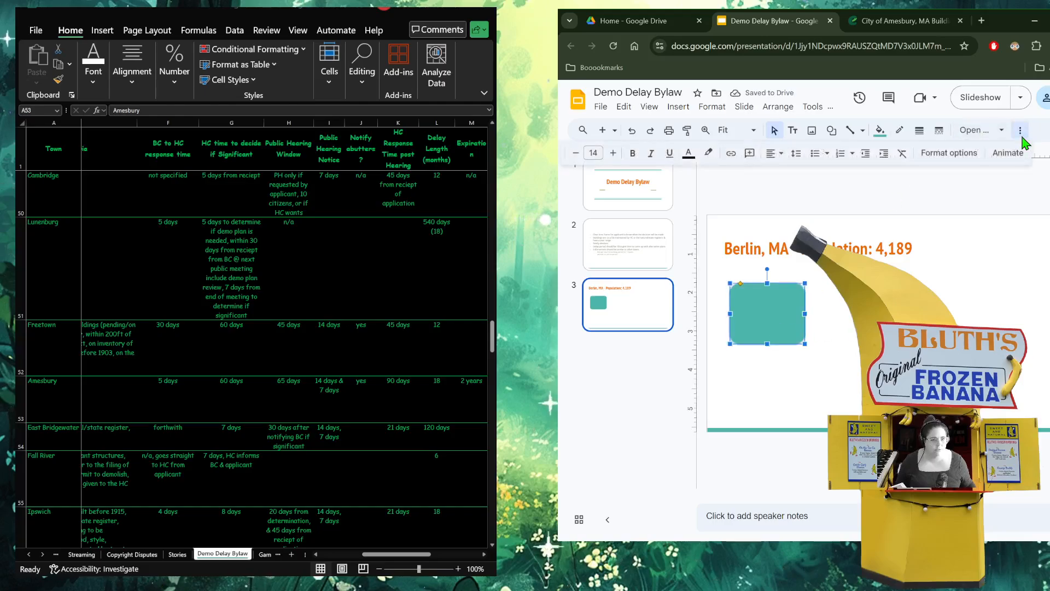
click(949, 152)
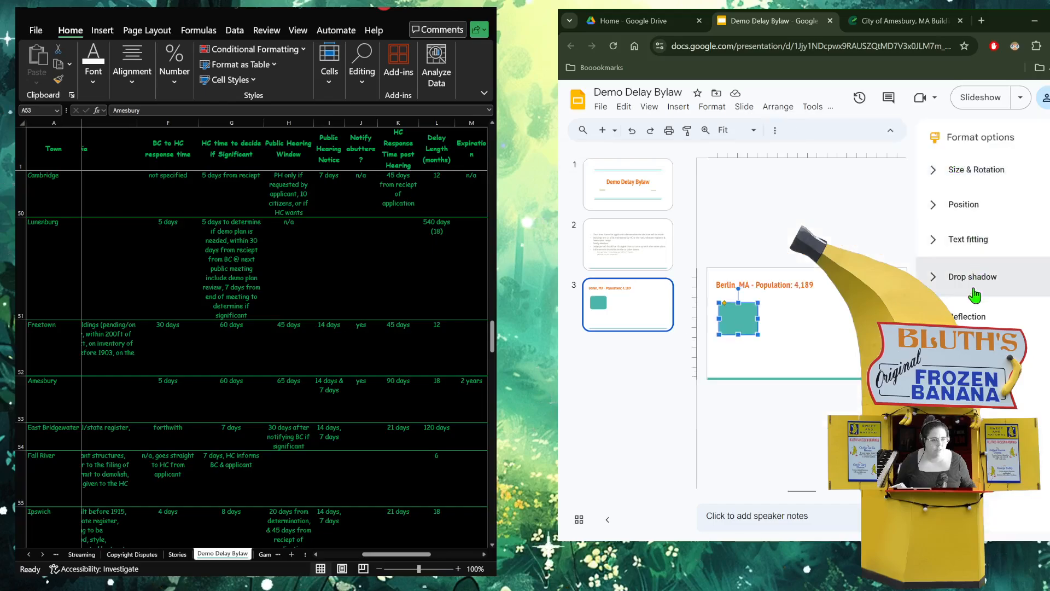
click(946, 171)
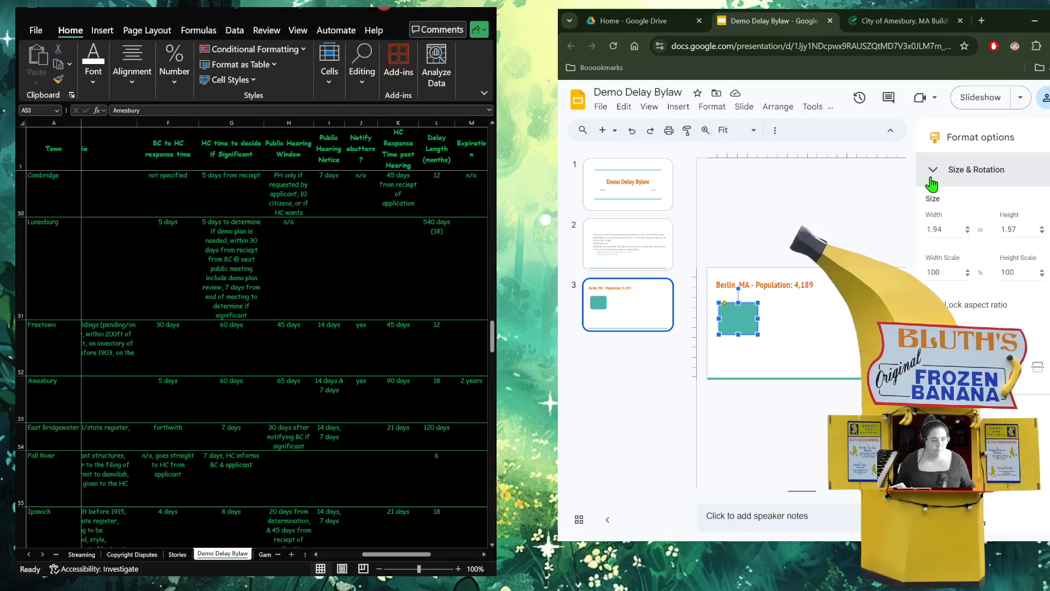
click(931, 176)
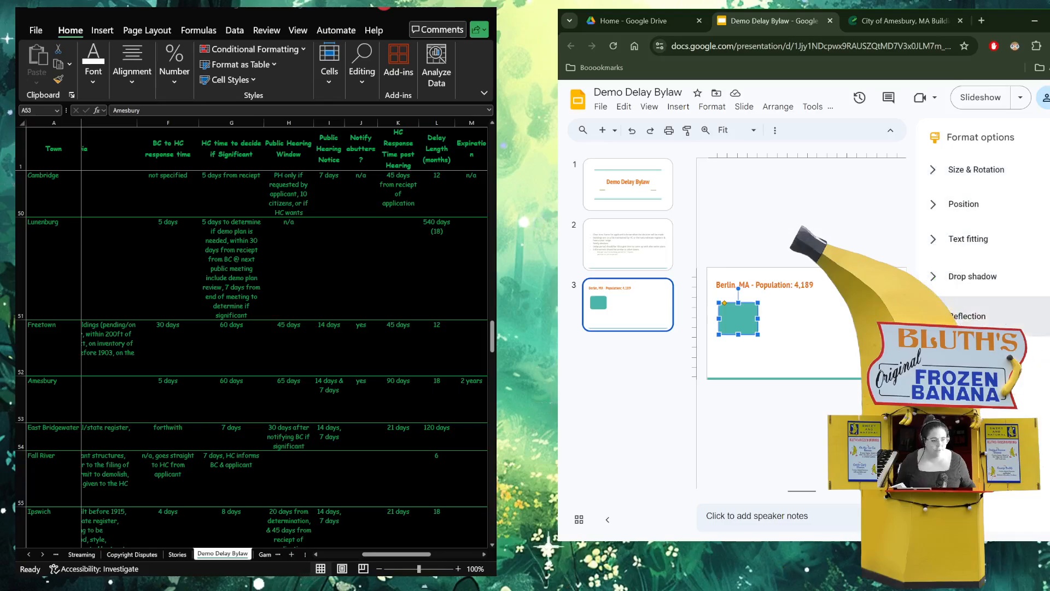
click(930, 207)
click(930, 206)
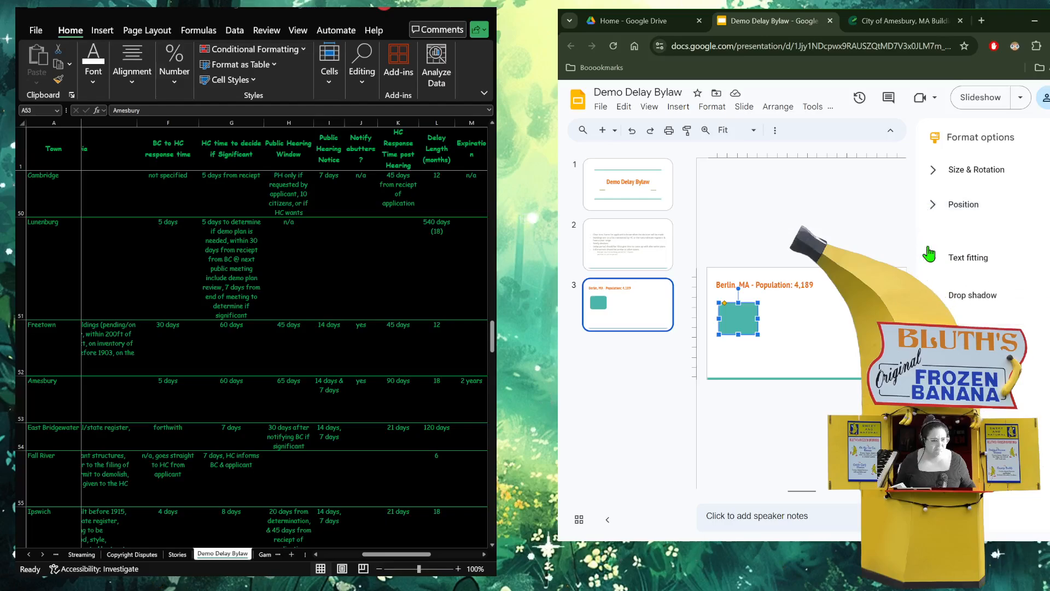
click(934, 241)
click(933, 241)
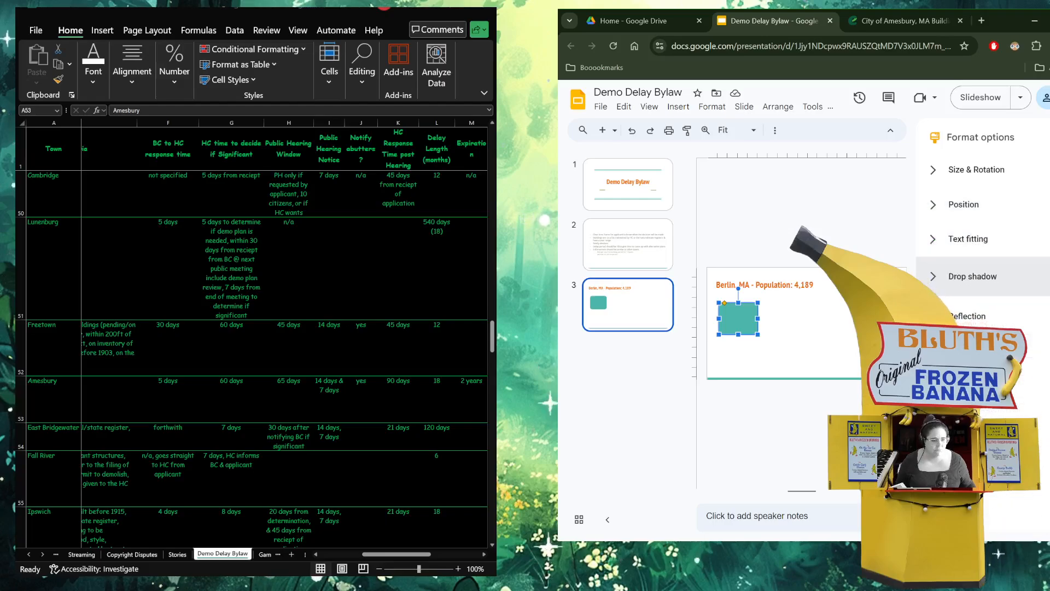
click(933, 170)
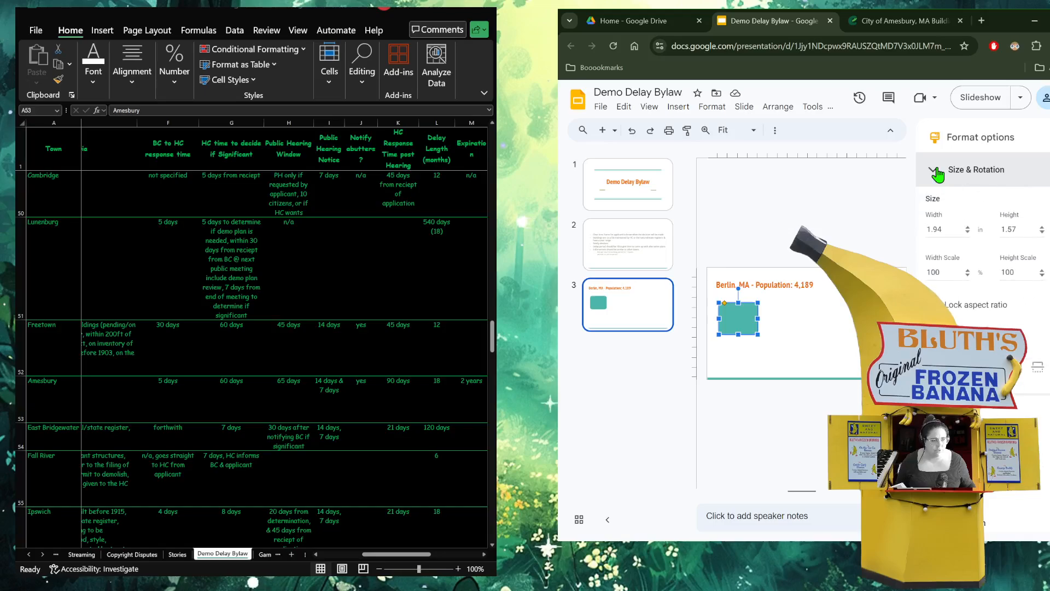
click(933, 169)
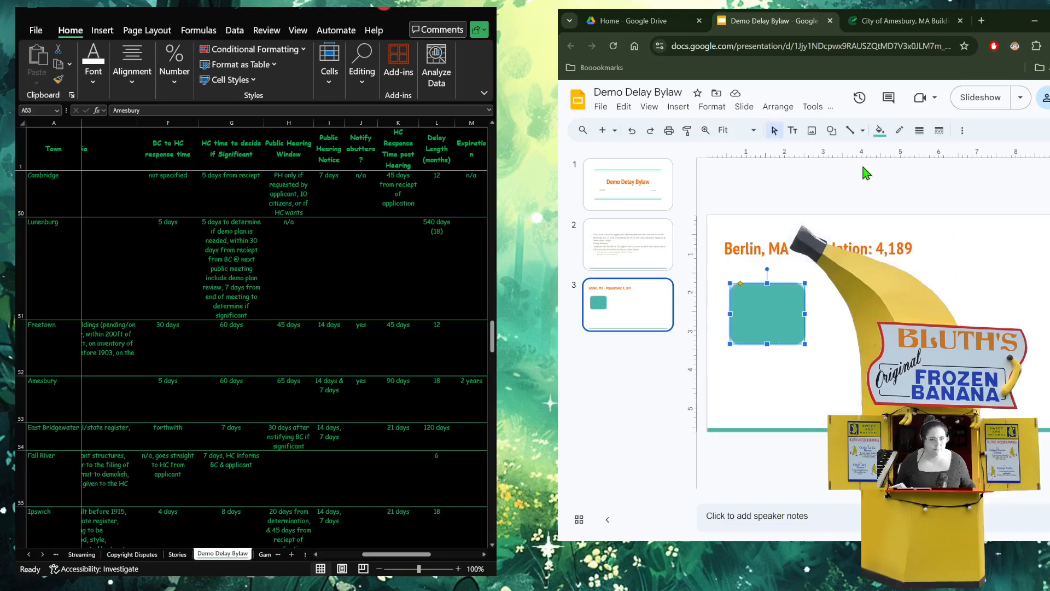
- Give the rounded rectangle a semi-transparent teal custom fill of #4db6ac50
click(879, 131)
click(893, 218)
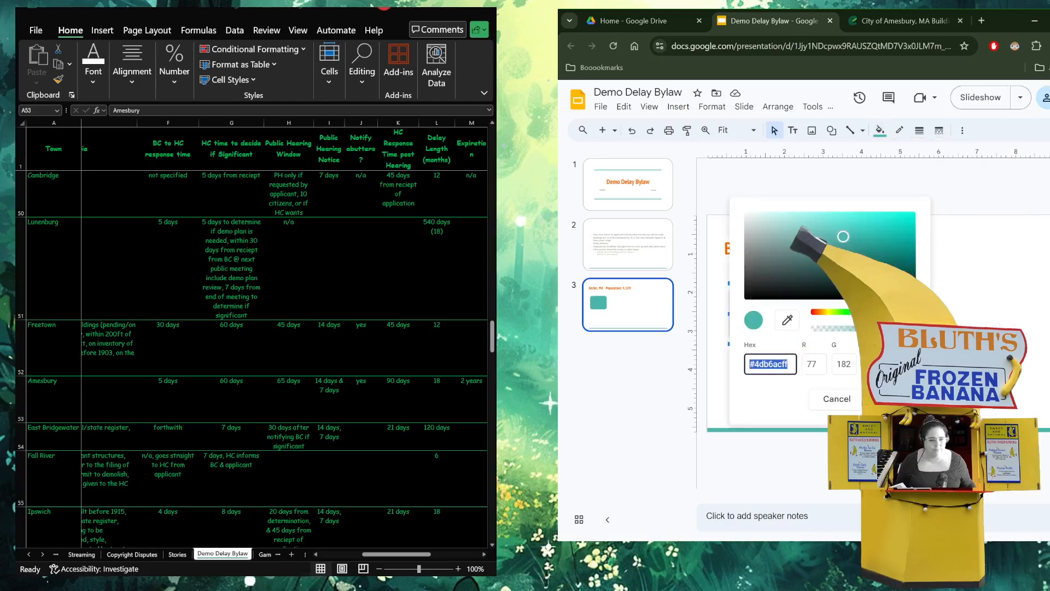
drag(912, 329, 847, 329)
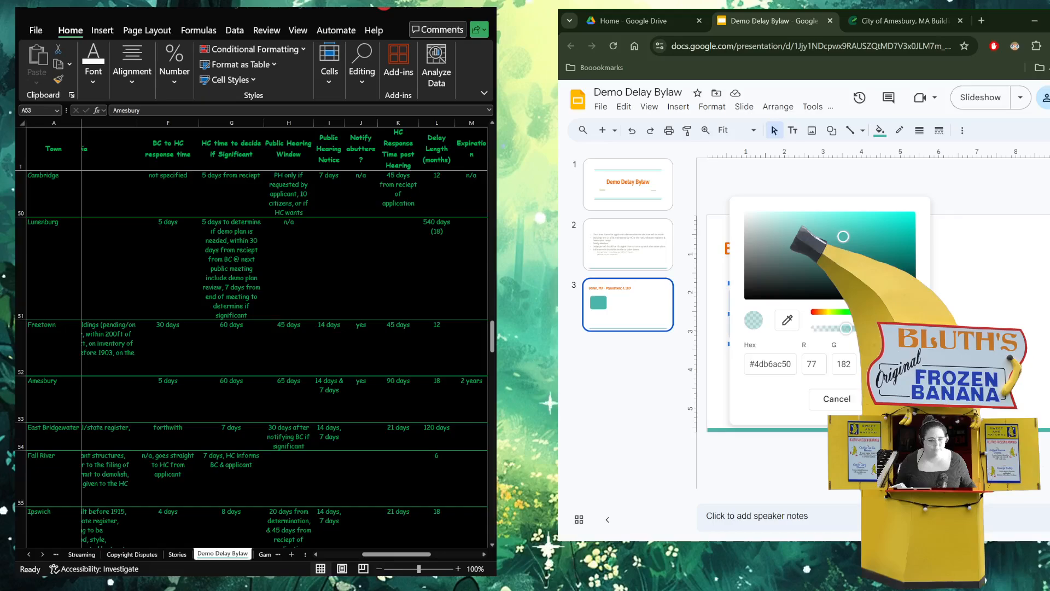
click(886, 399)
click(832, 336)
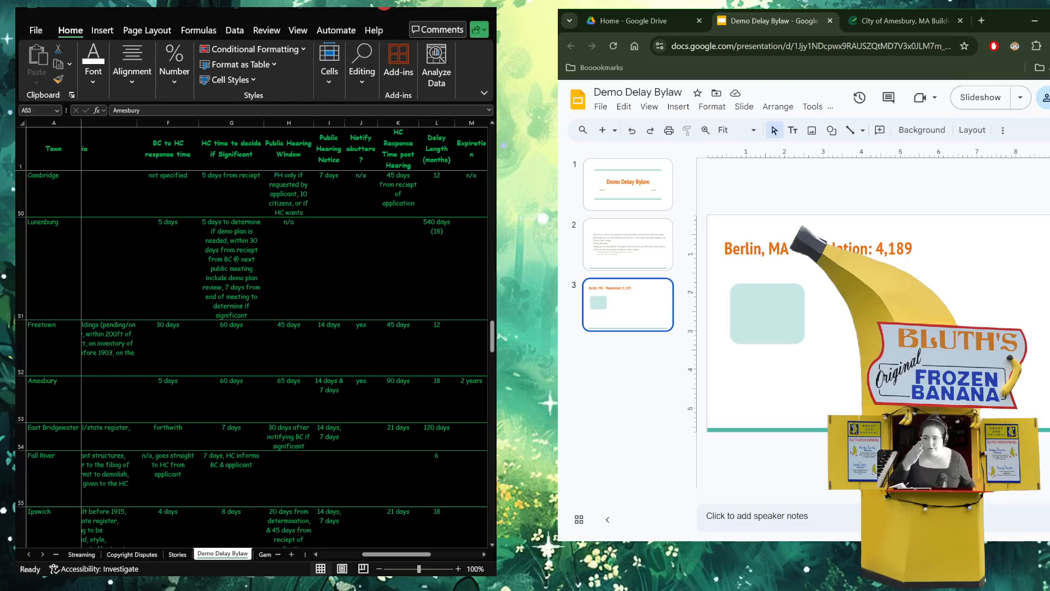
- Open the Town of Berlin by-laws PDF from the spreadsheet and move it into its own browser window
click(135, 288)
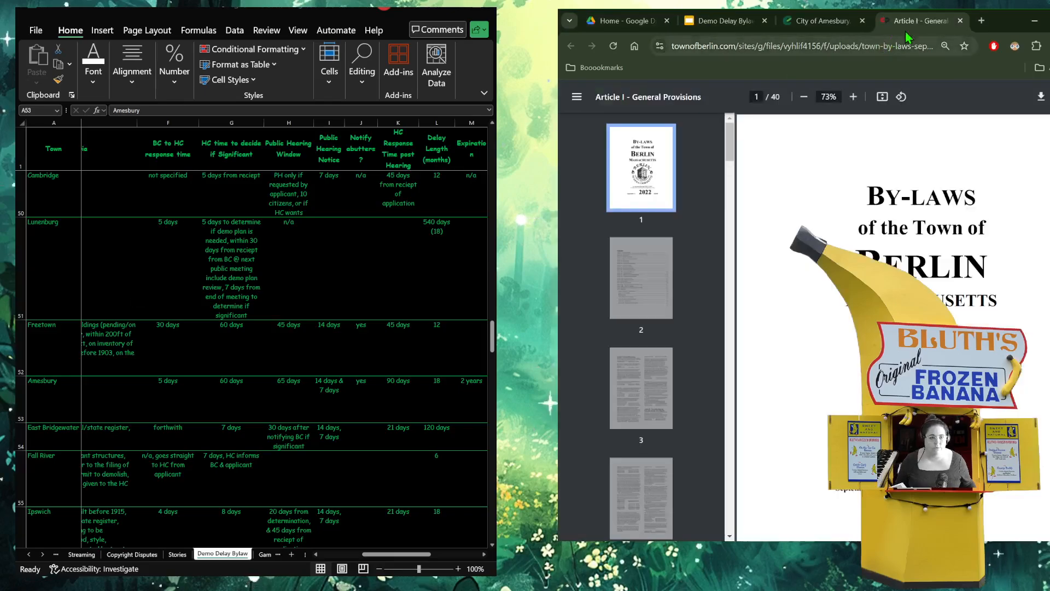
drag(909, 23, 714, 143)
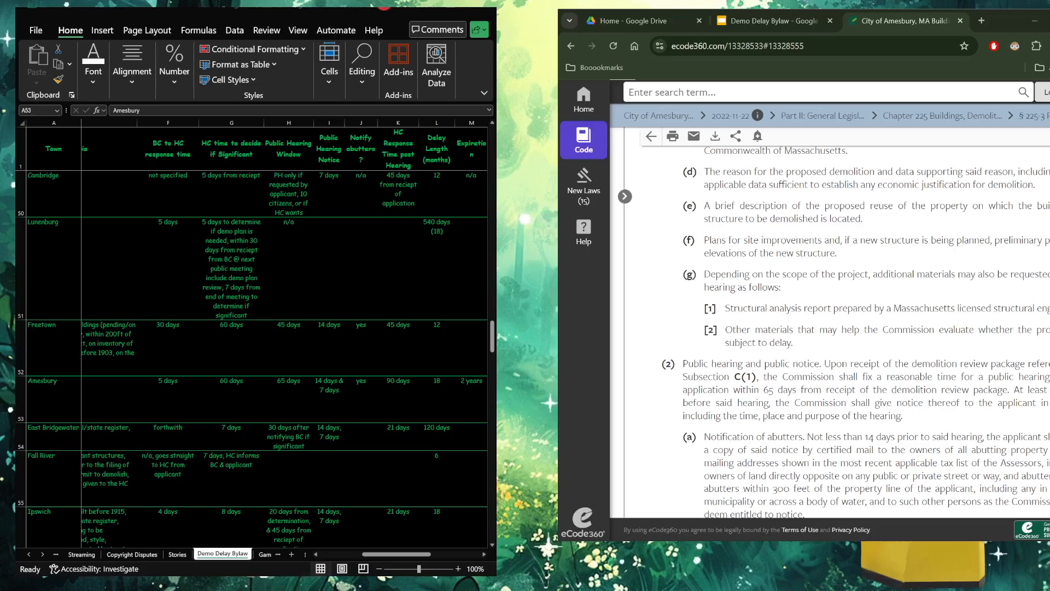
key(alt+Tab)
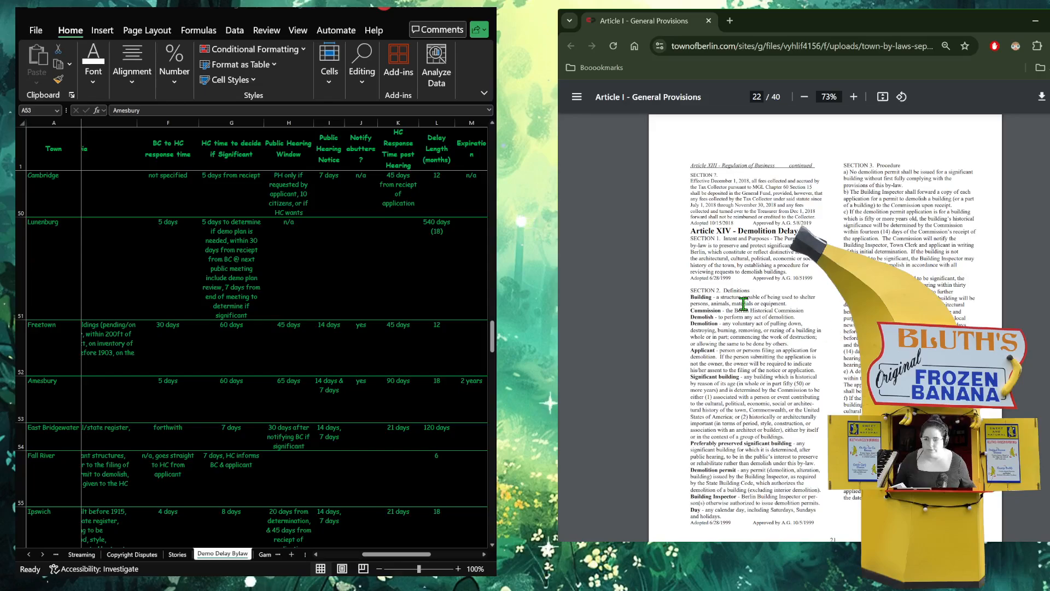
- Read Article XIV - Demolition Delay on page 22 of the Berlin by-laws, including its purpose, definitions and procedure sections
scroll(744, 304, up, 3)
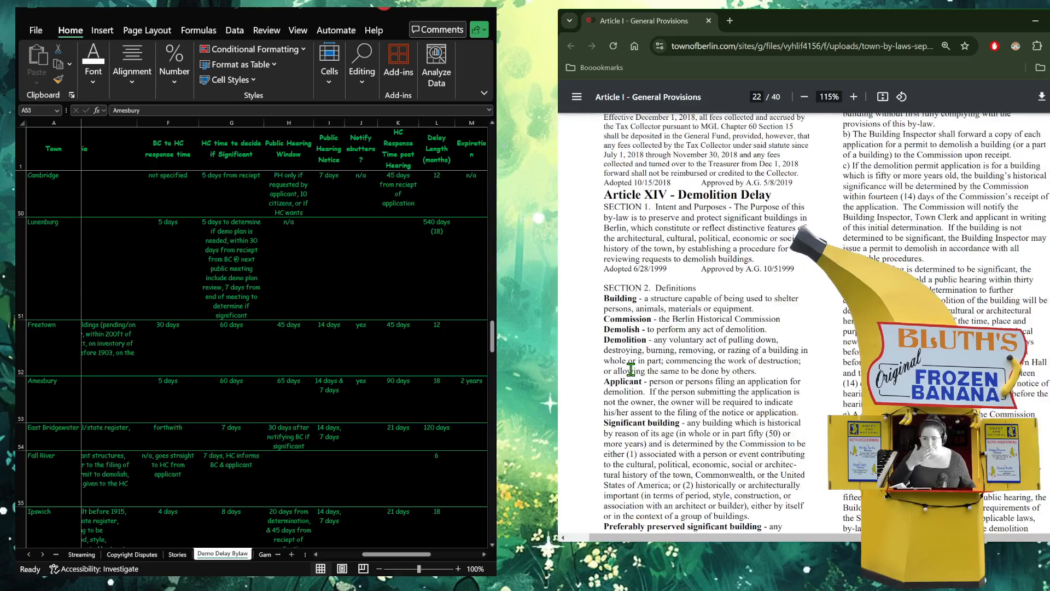
scroll(631, 370, down, 2)
scroll(651, 366, up, 4)
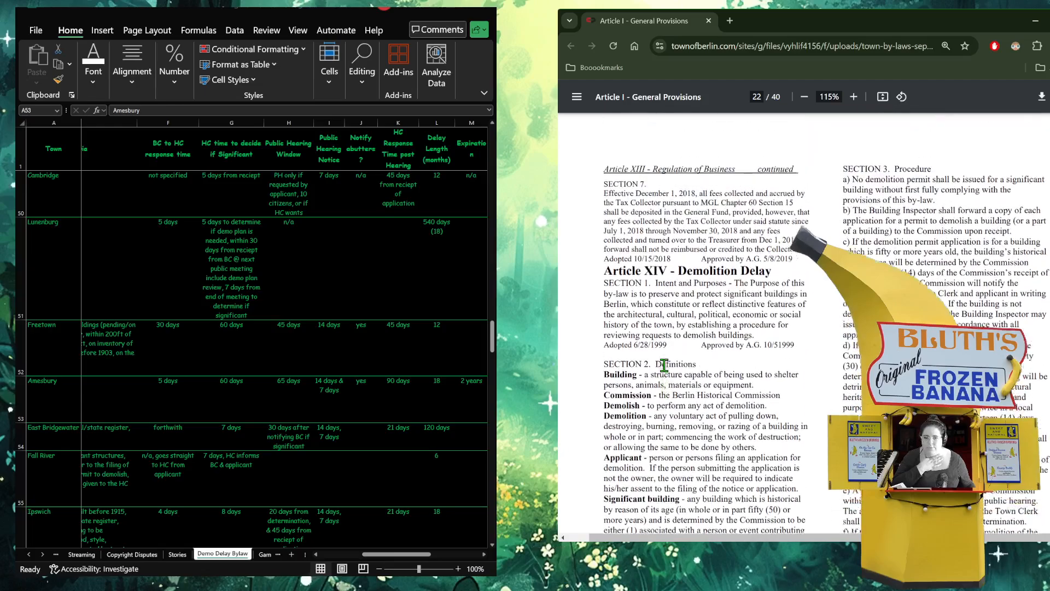
scroll(864, 206, down, 1)
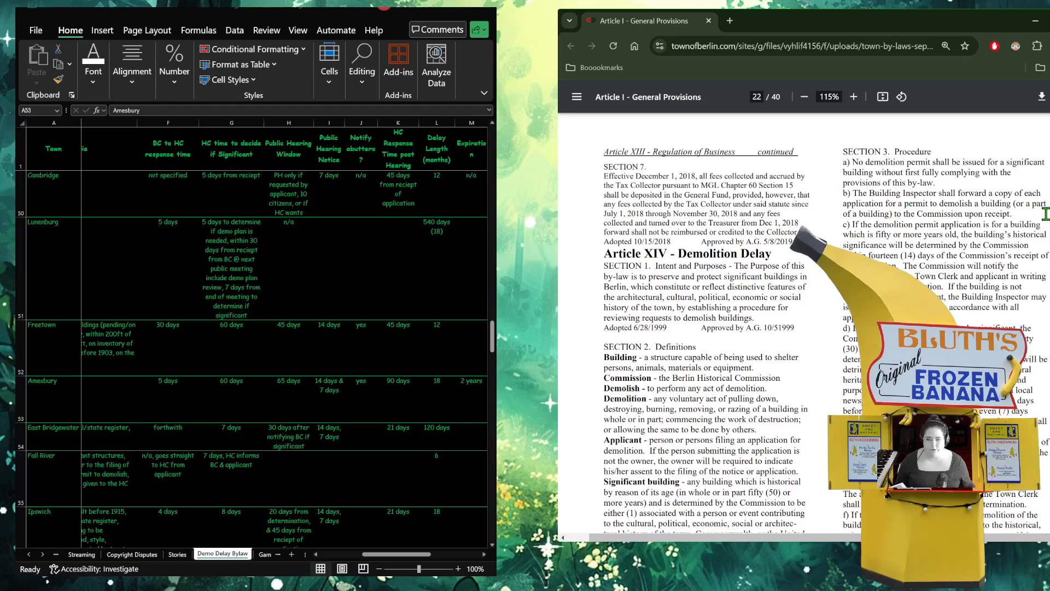
scroll(731, 339, down, 3)
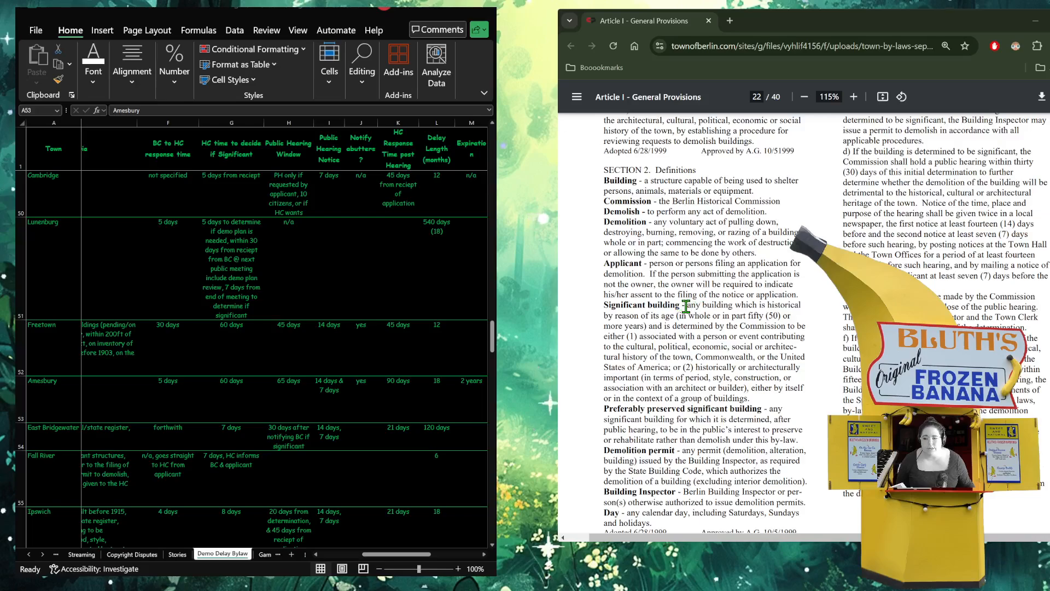
scroll(728, 325, up, 3)
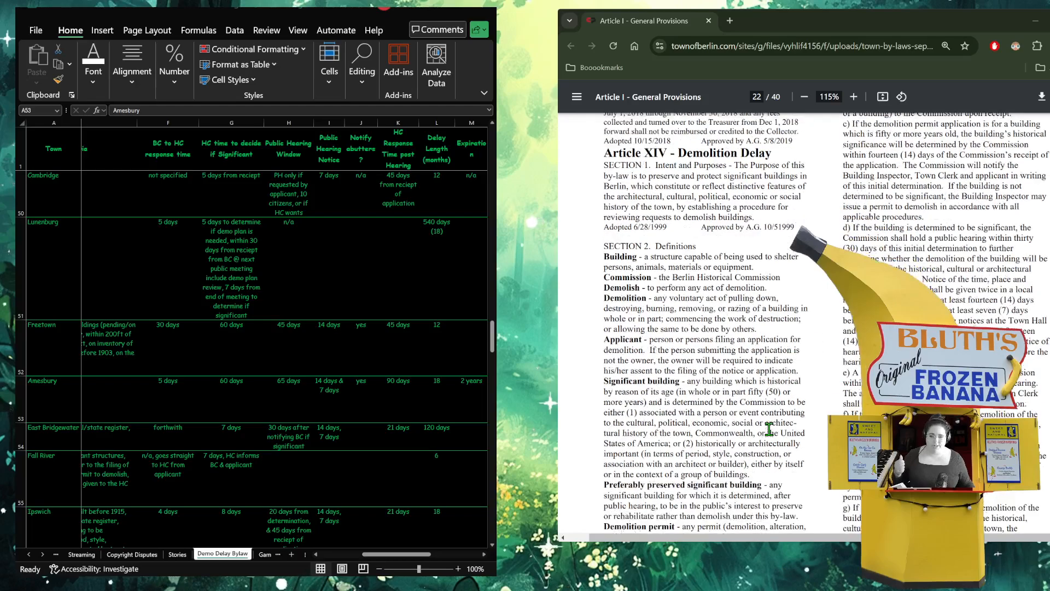
scroll(784, 399, down, 1)
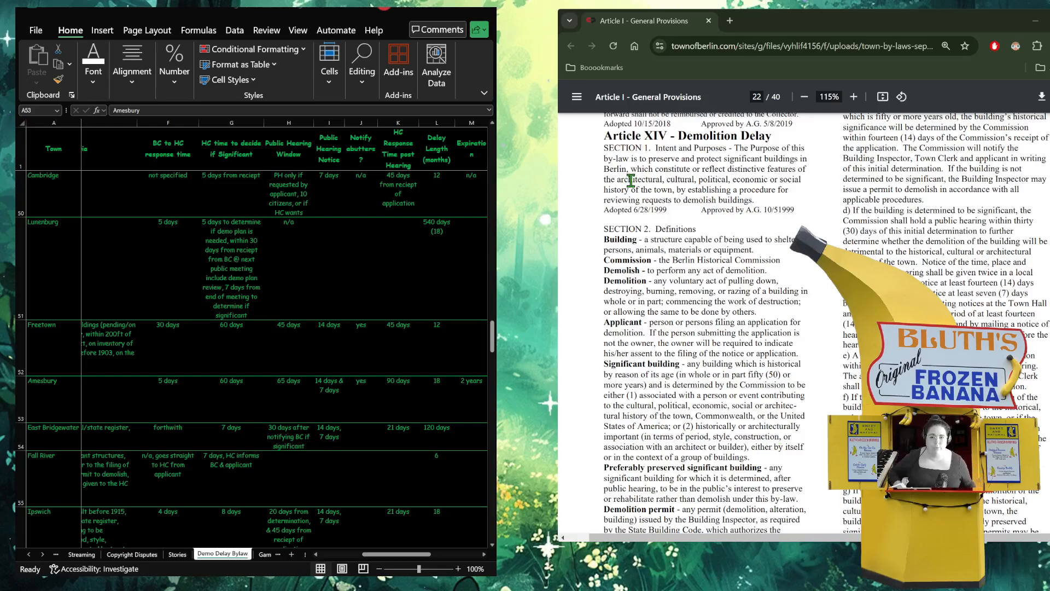
scroll(832, 295, up, 1)
scroll(832, 294, up, 2)
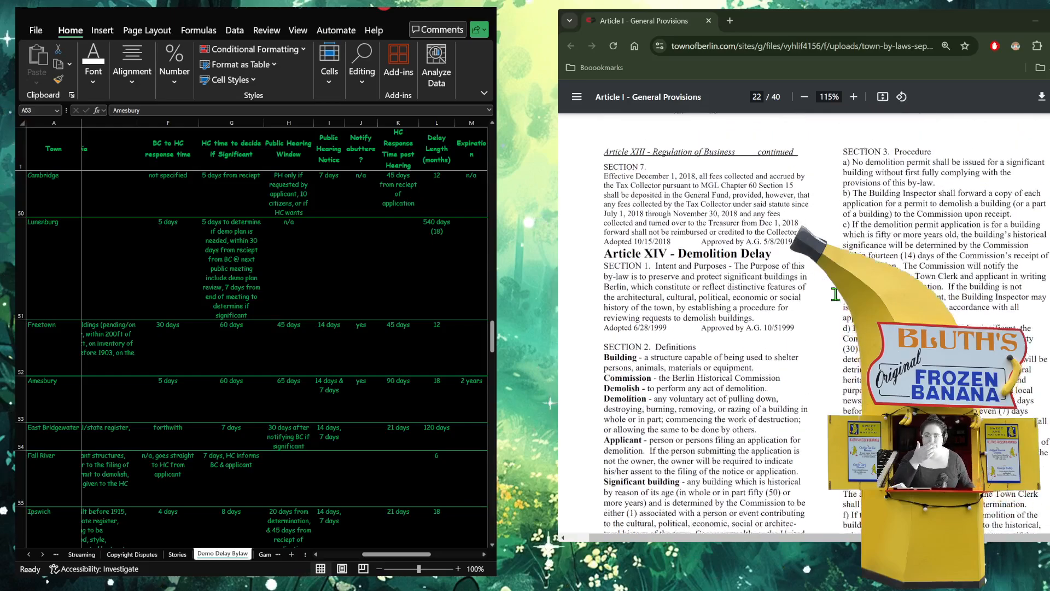
scroll(980, 310, down, 1)
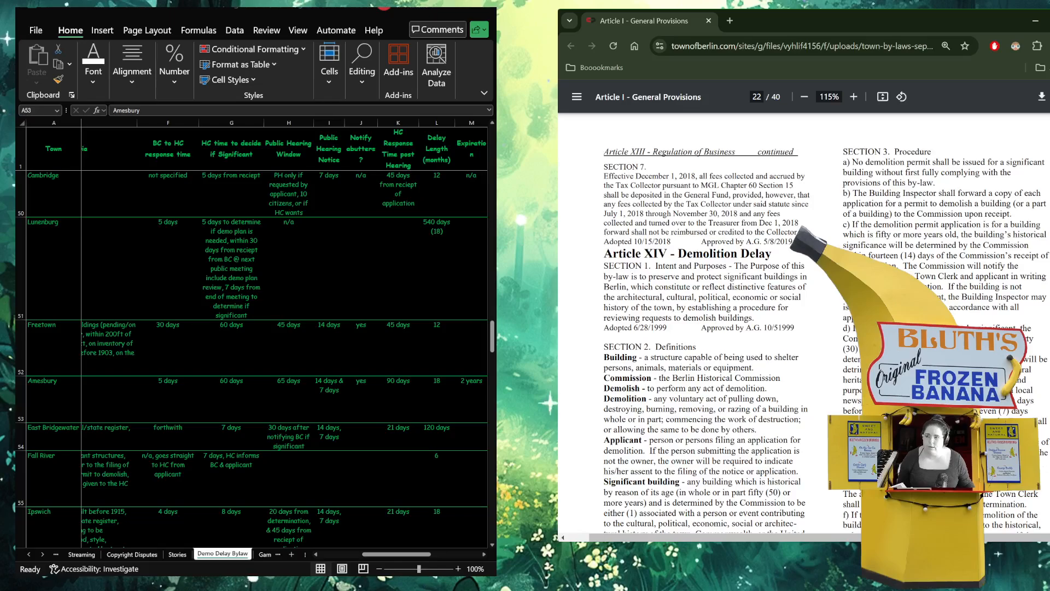
scroll(705, 329, down, 1)
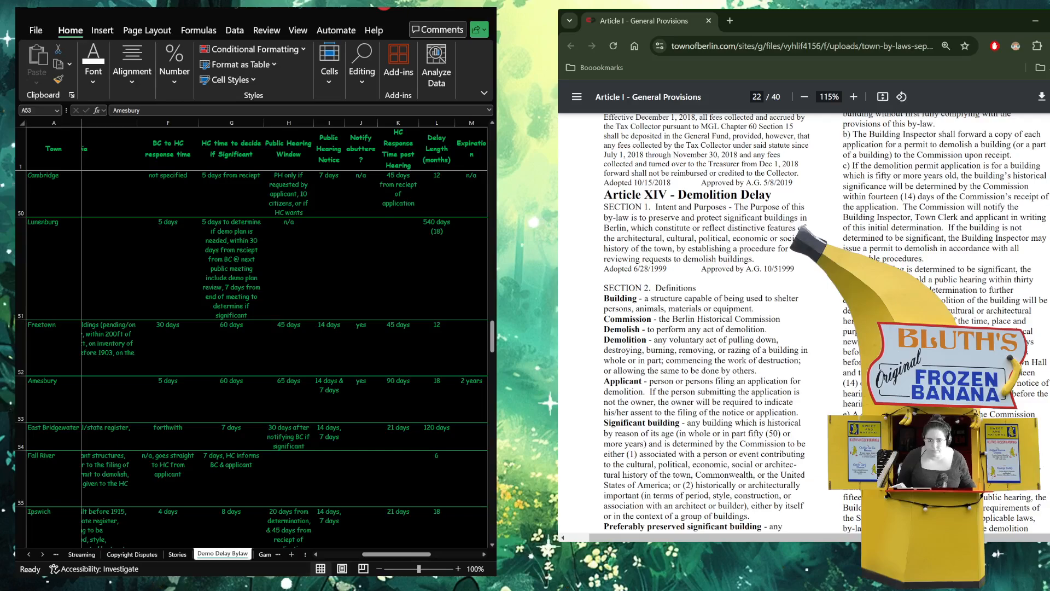
- Read the rest of Berlin's Article XIV, covering the procedure deadlines, six-month delay, emergency demolition, enforcement and administration sections
scroll(706, 328, down, 2)
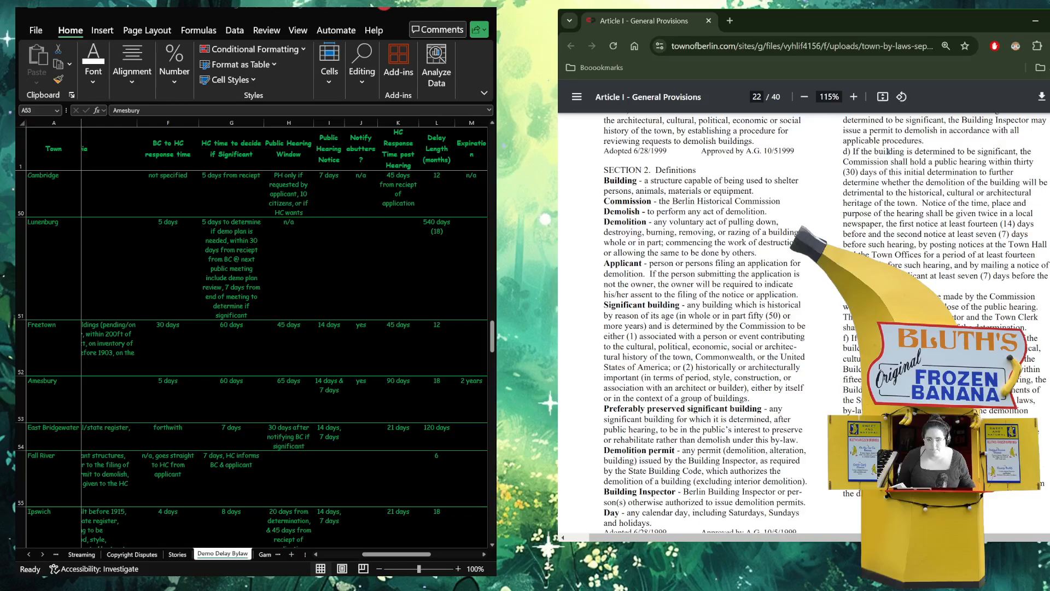
scroll(705, 327, down, 1)
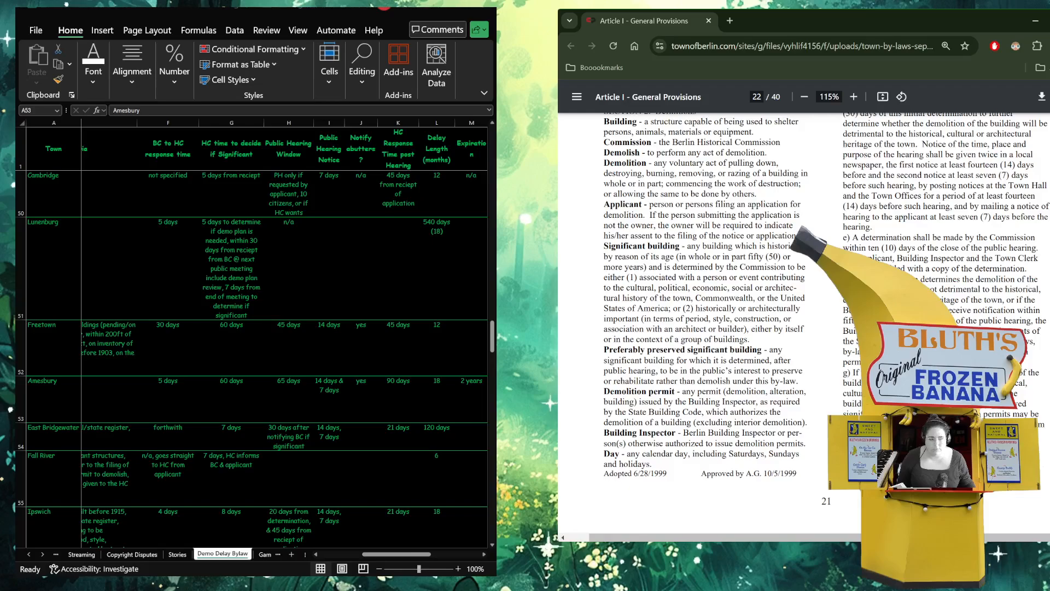
key(alt+Tab)
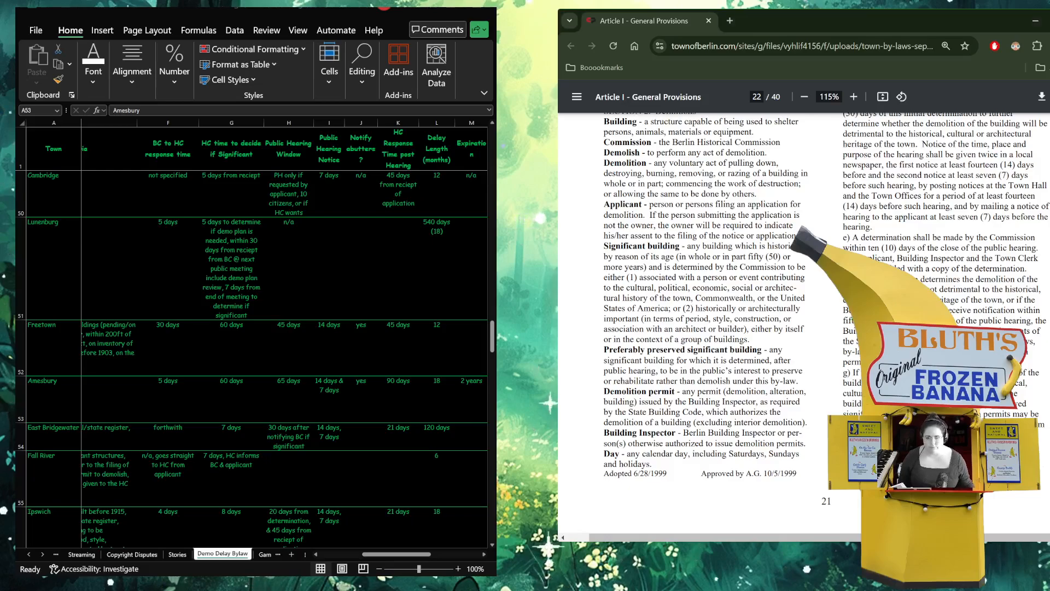
scroll(895, 251, down, 1)
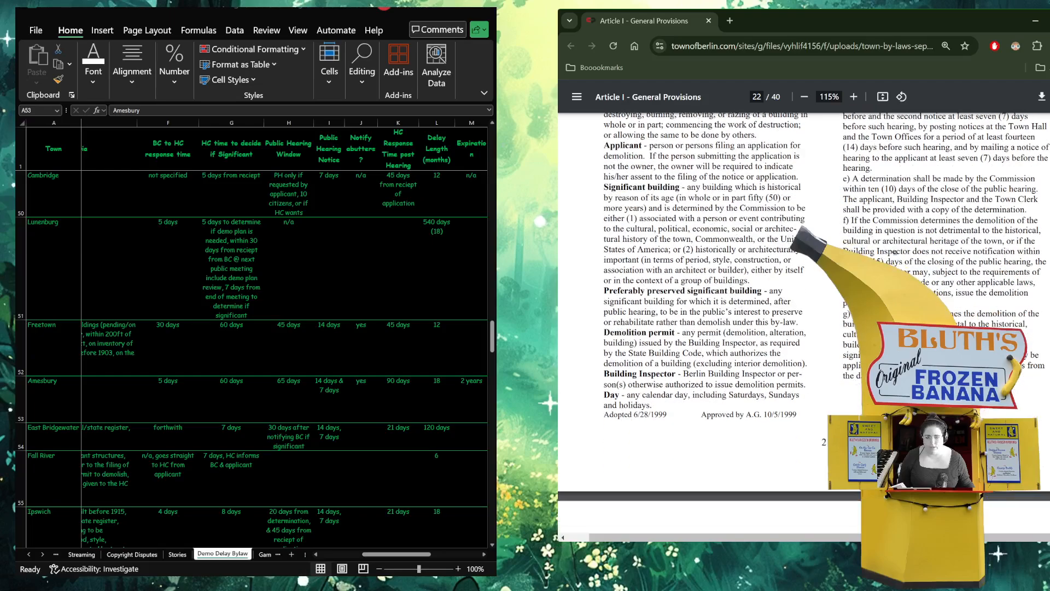
scroll(895, 252, down, 1)
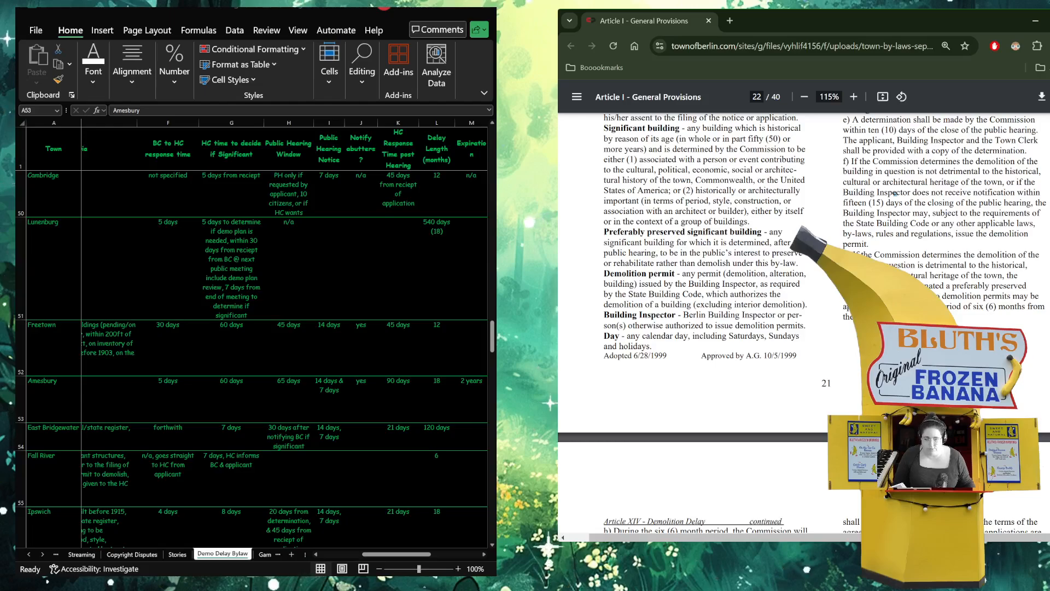
scroll(706, 323, down, 5)
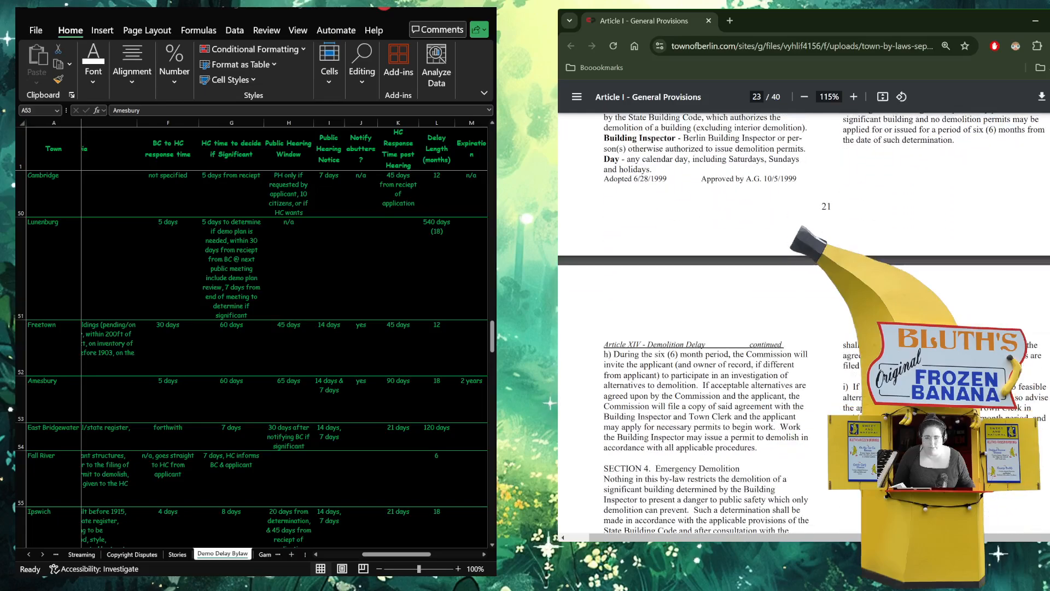
scroll(705, 322, down, 2)
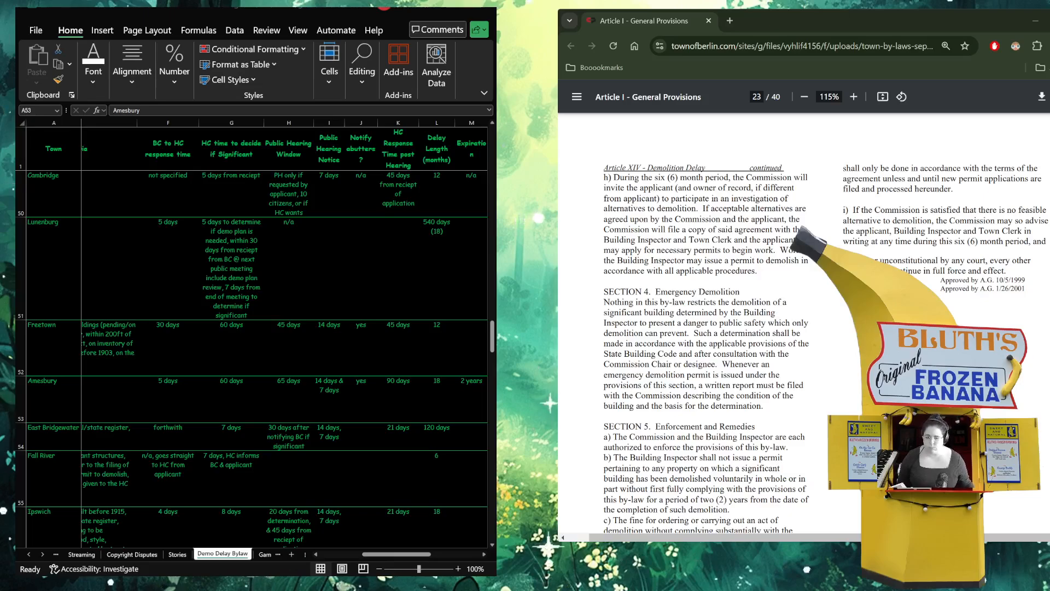
scroll(780, 406, down, 5)
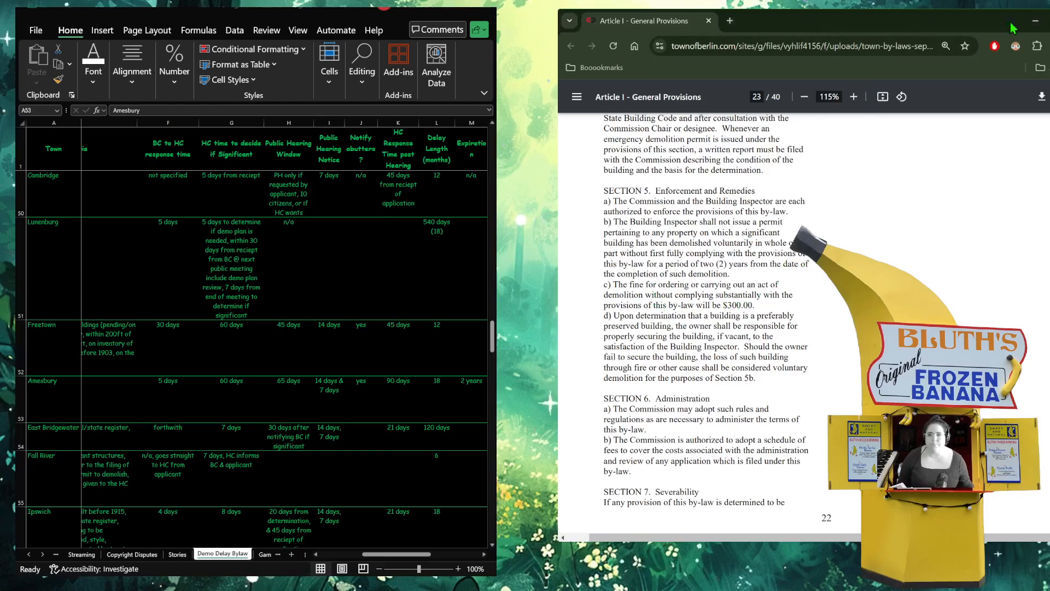
- Return to the Demo Delay Bylaw presentation and, on slide 3, stack the "Application submitted" box above the "Upon receipt" box in a first column
click(1036, 22)
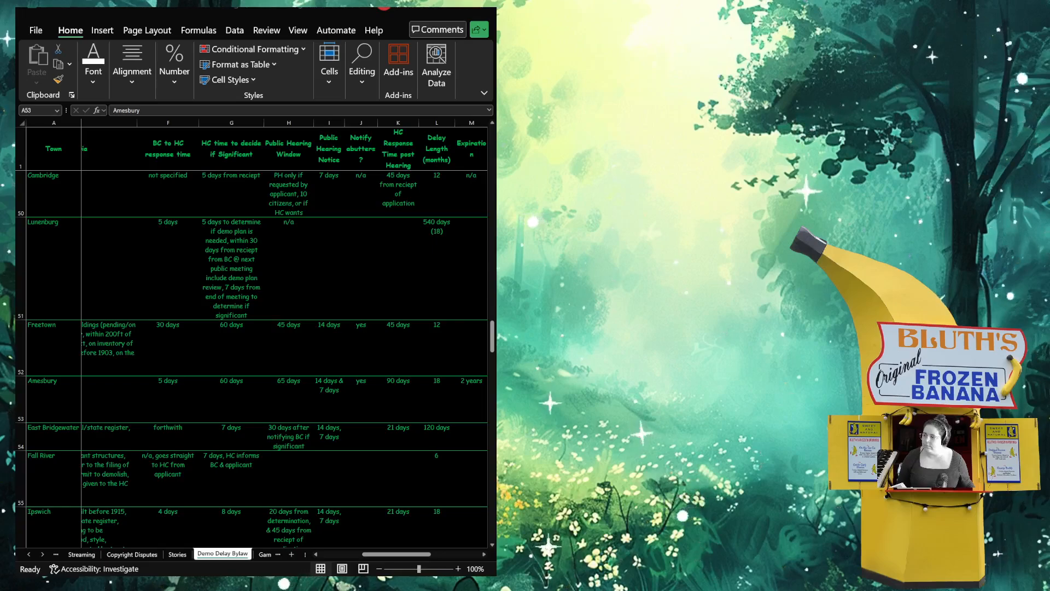
key(alt+Tab)
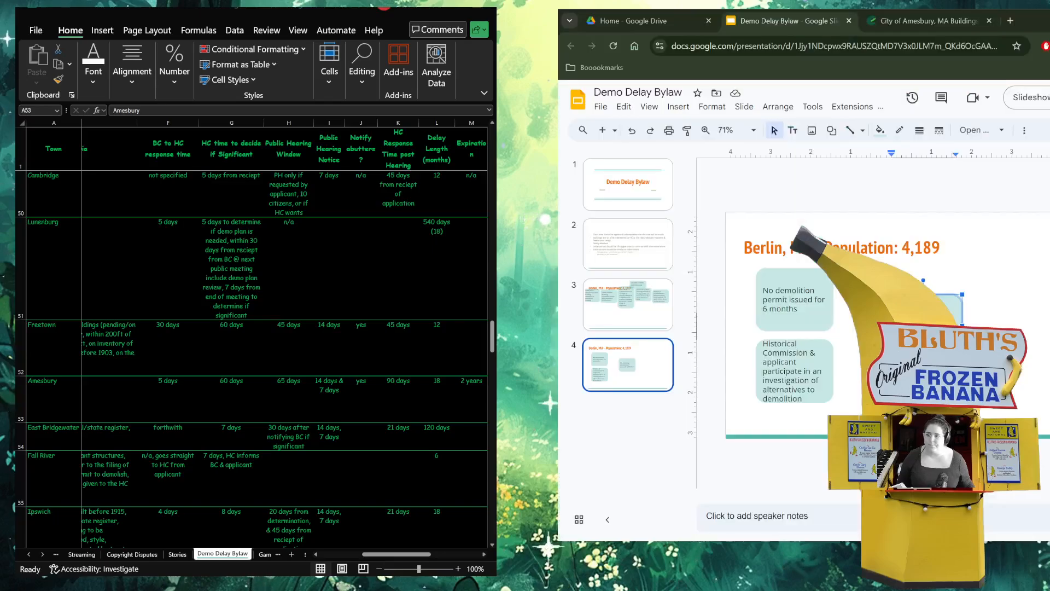
click(648, 308)
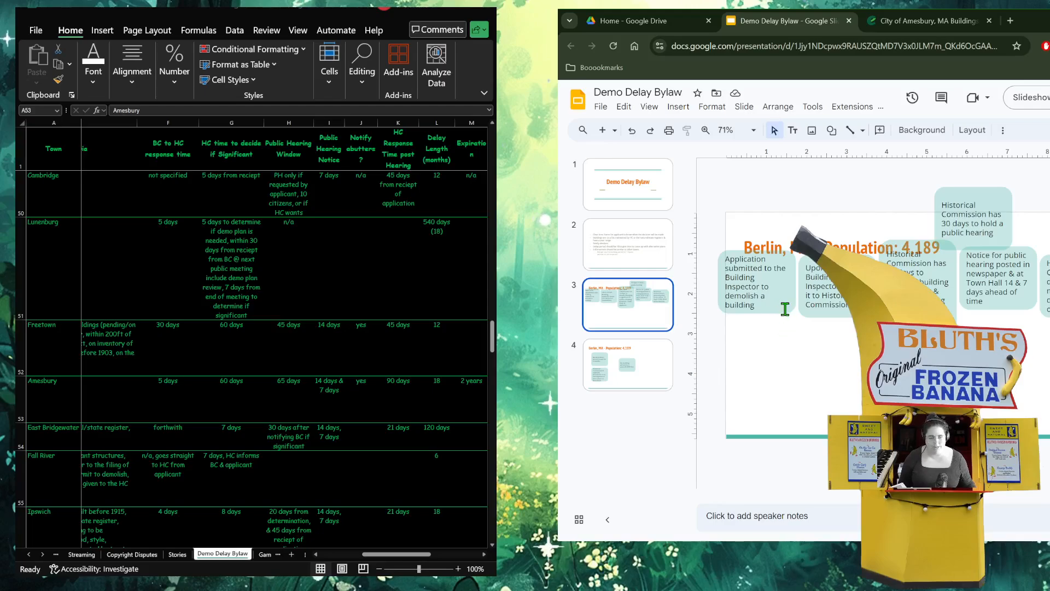
drag(785, 310, 809, 359)
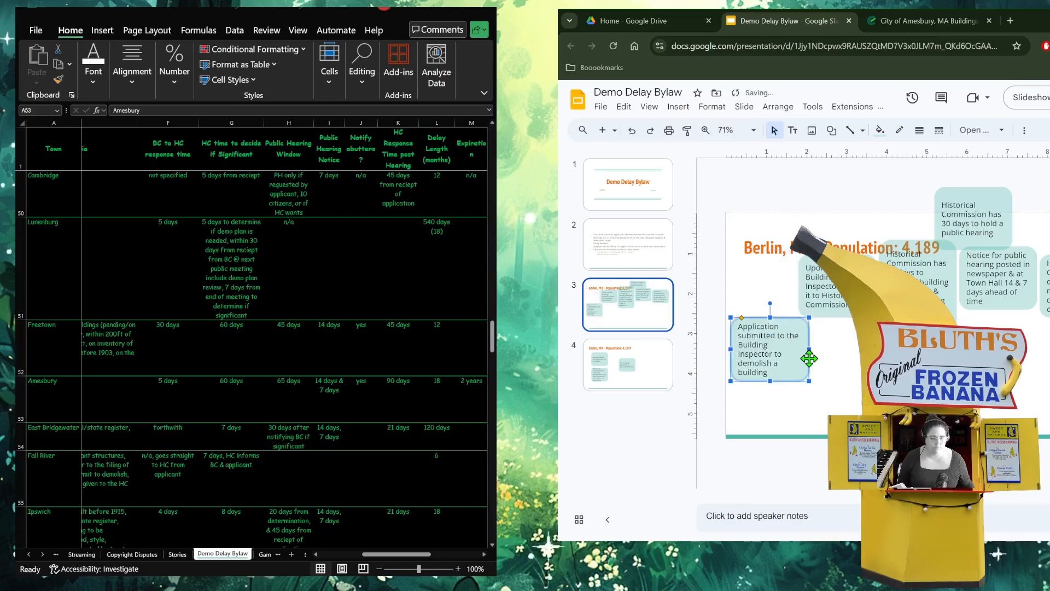
mouse_move(802, 265)
mouse_down()
mouse_move(805, 325)
mouse_move(794, 328)
mouse_move(803, 278)
mouse_up()
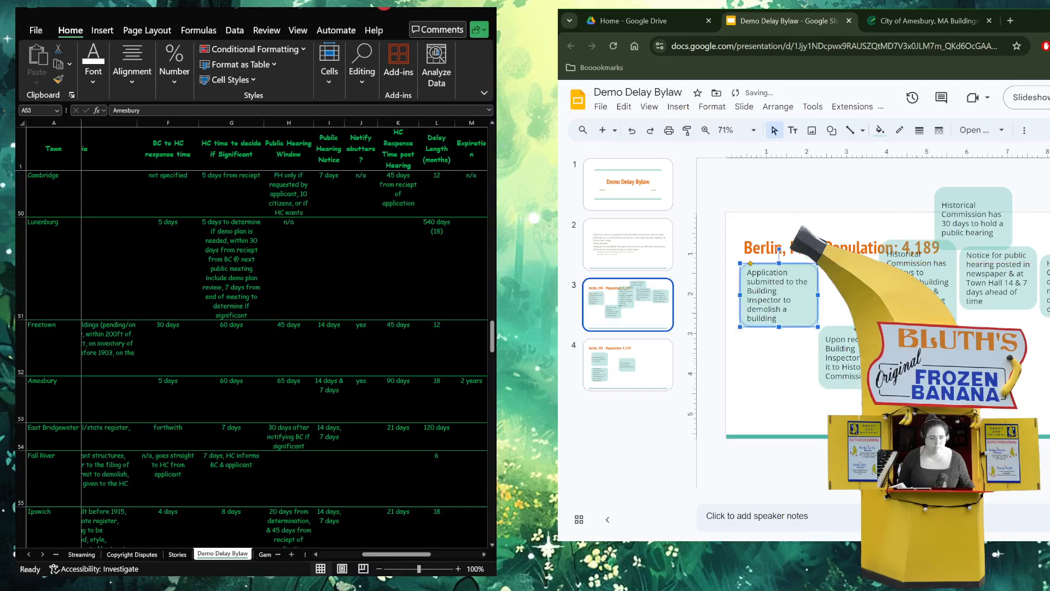
drag(837, 355, 759, 380)
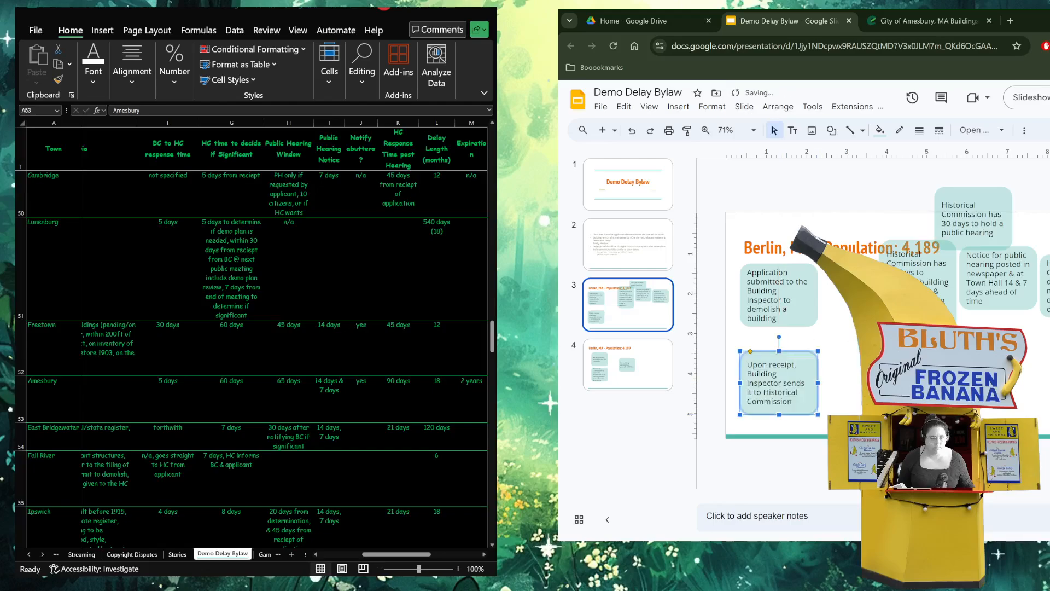
- Move the 14-day determination box into a second column and stack the 30-day public hearing box above the hearing notice box in a third
drag(913, 309, 877, 355)
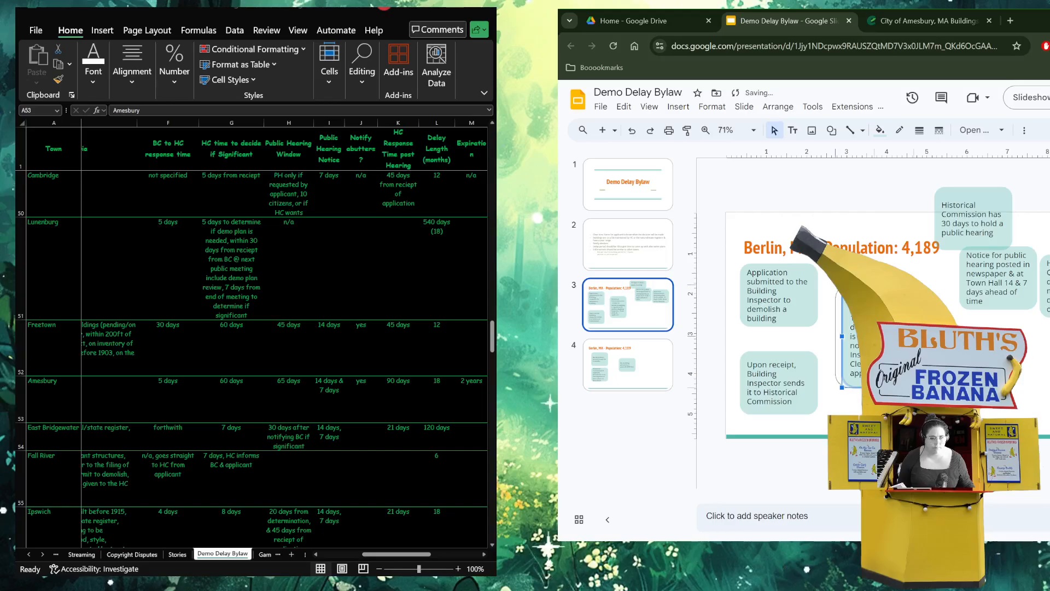
drag(907, 279, 898, 272)
click(945, 247)
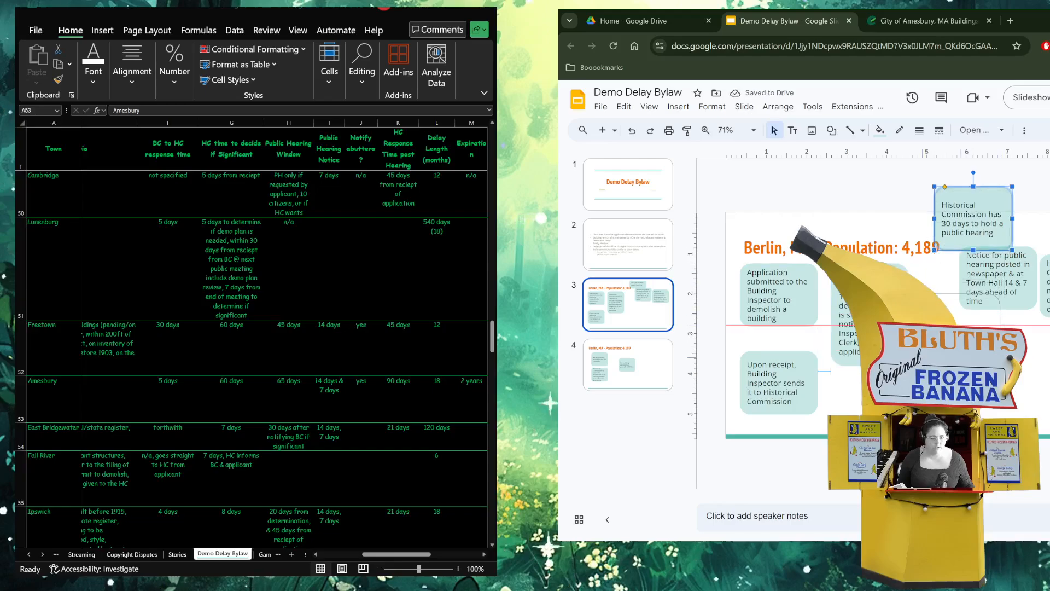
drag(944, 247, 931, 355)
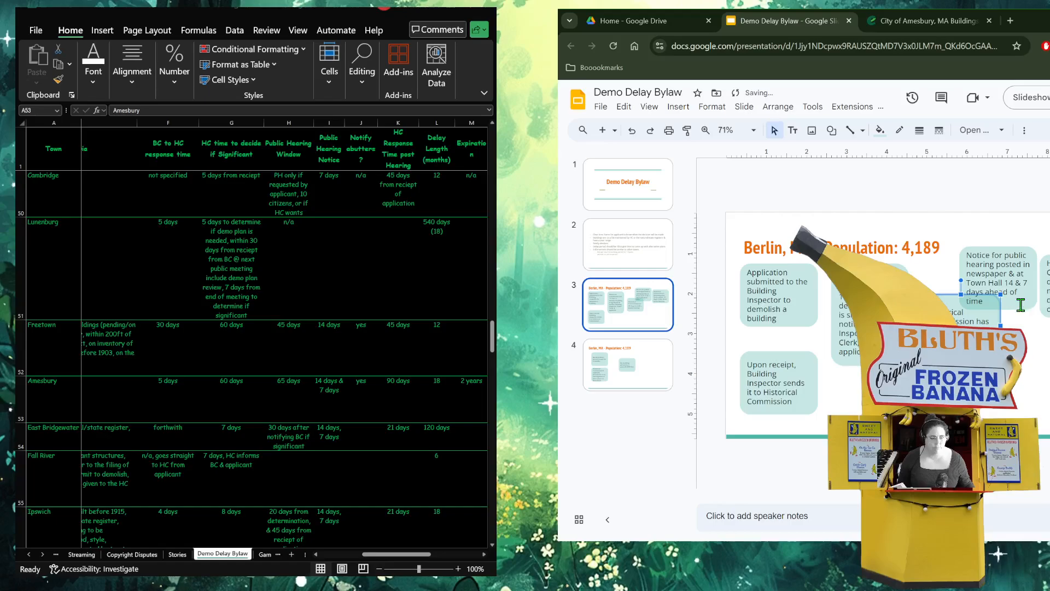
click(1017, 304)
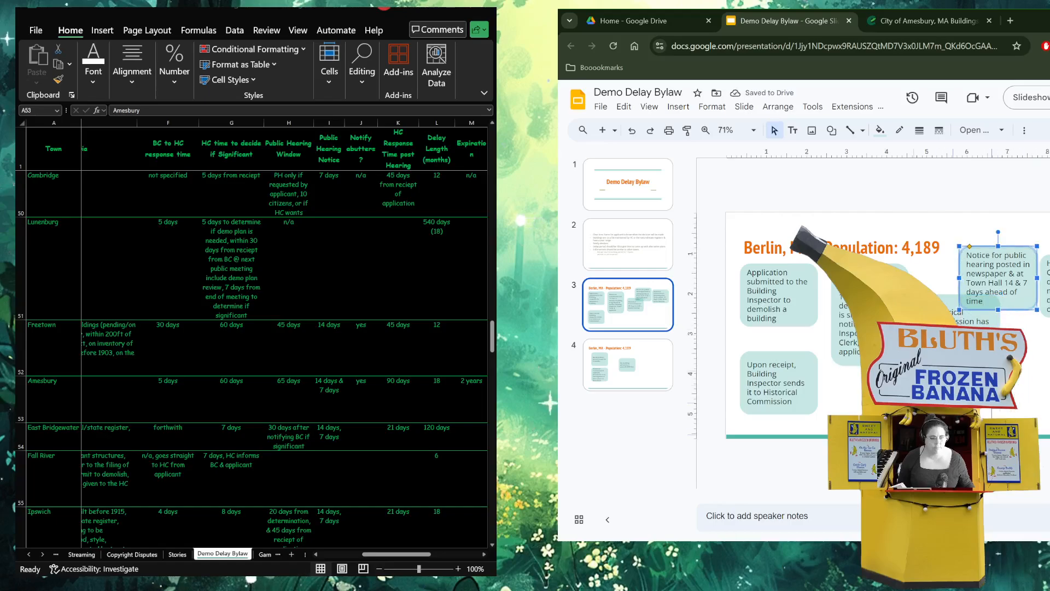
drag(1017, 304, 980, 422)
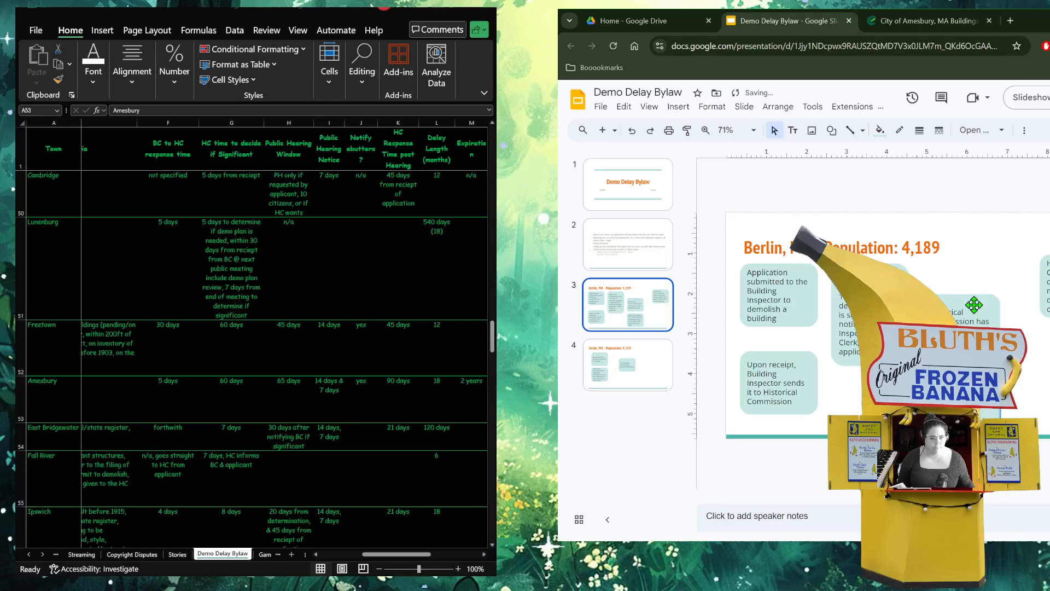
drag(977, 303, 978, 282)
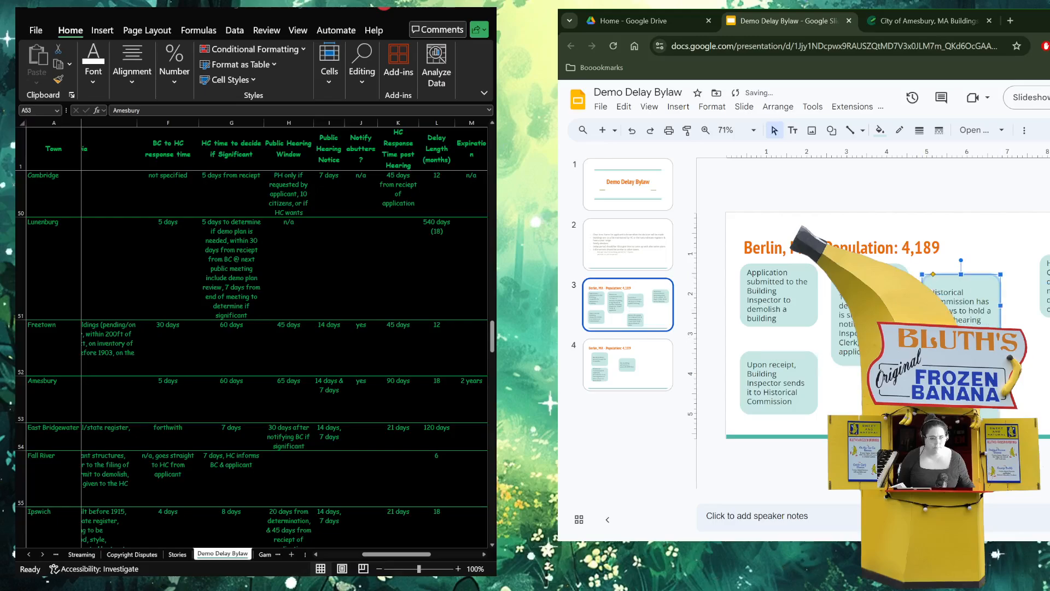
drag(977, 402, 978, 387)
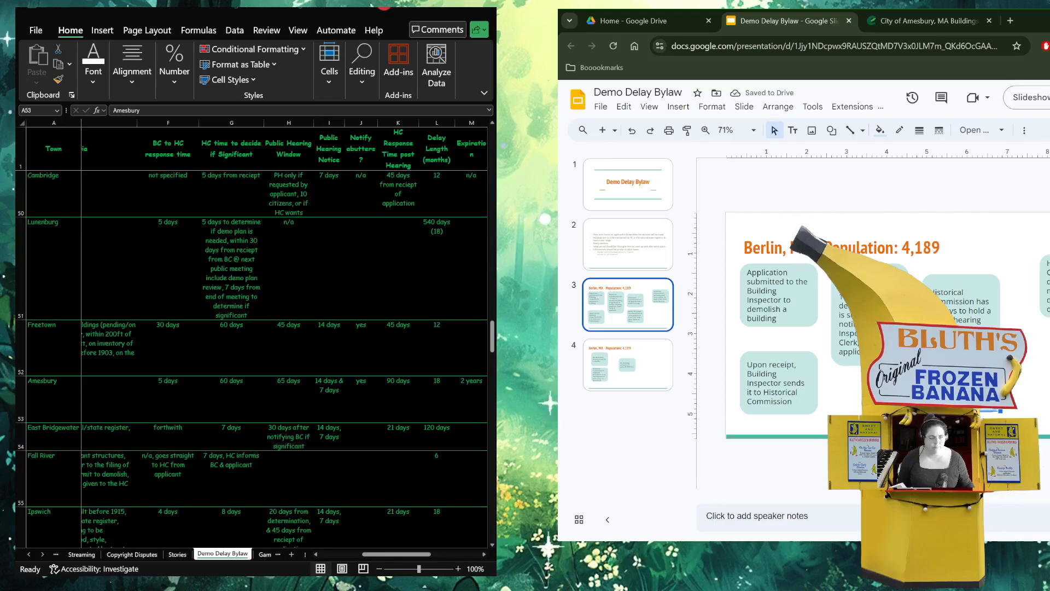
- Lower the last Historical Commission box beside the third column and realign the hearing and notice boxes with the first column's rows
drag(1046, 286, 1043, 326)
mouse_move(979, 277)
mouse_down()
mouse_move(1008, 265)
mouse_move(982, 275)
mouse_up()
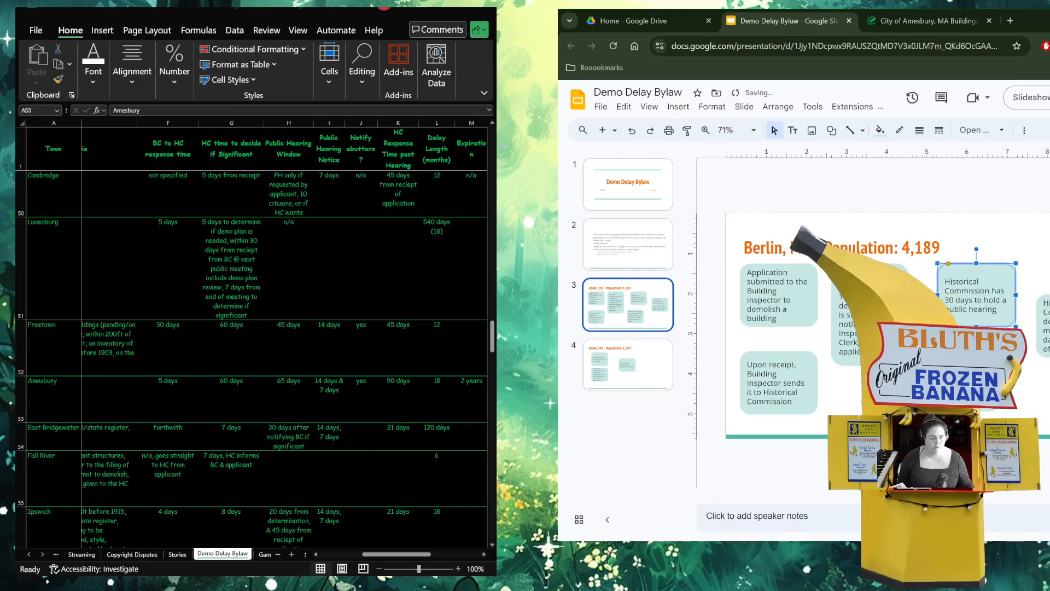
drag(964, 382, 975, 381)
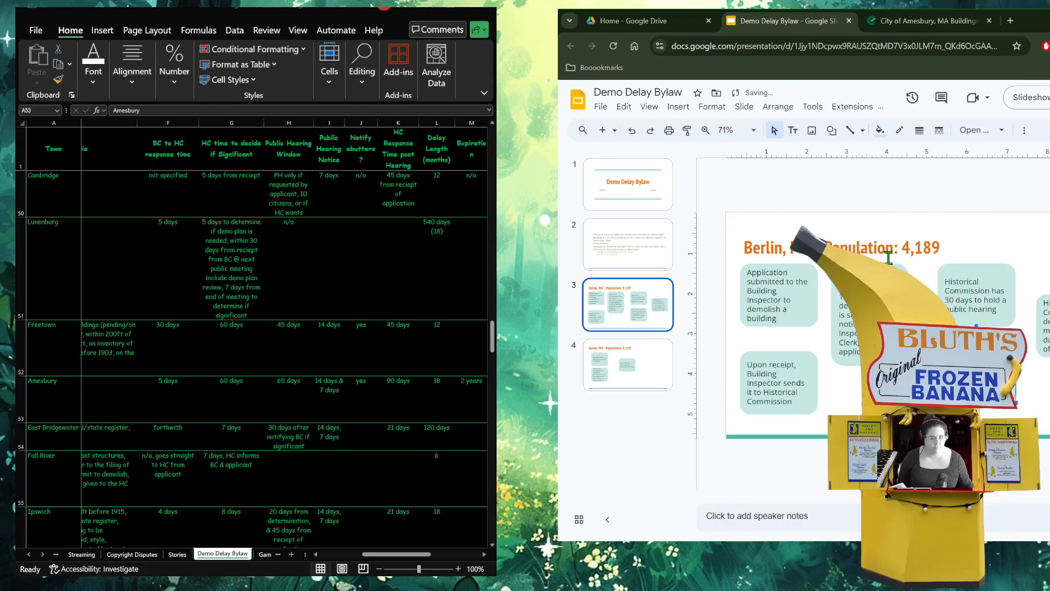
- Adjust the 14-day determination box so it sits centred vertically between the first and third columns
click(875, 320)
drag(870, 365, 871, 380)
drag(876, 335, 882, 339)
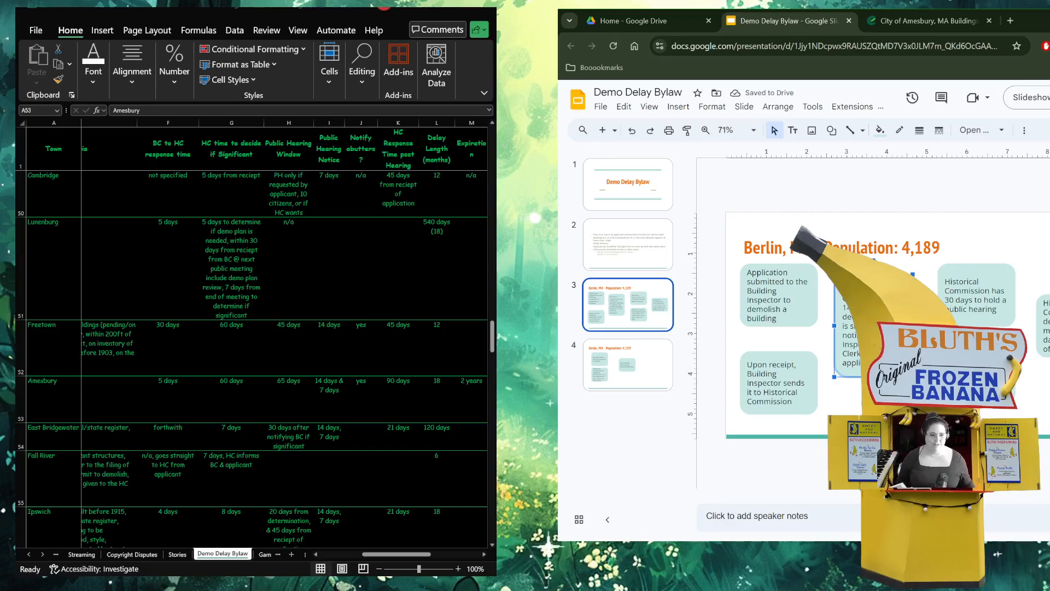
click(745, 219)
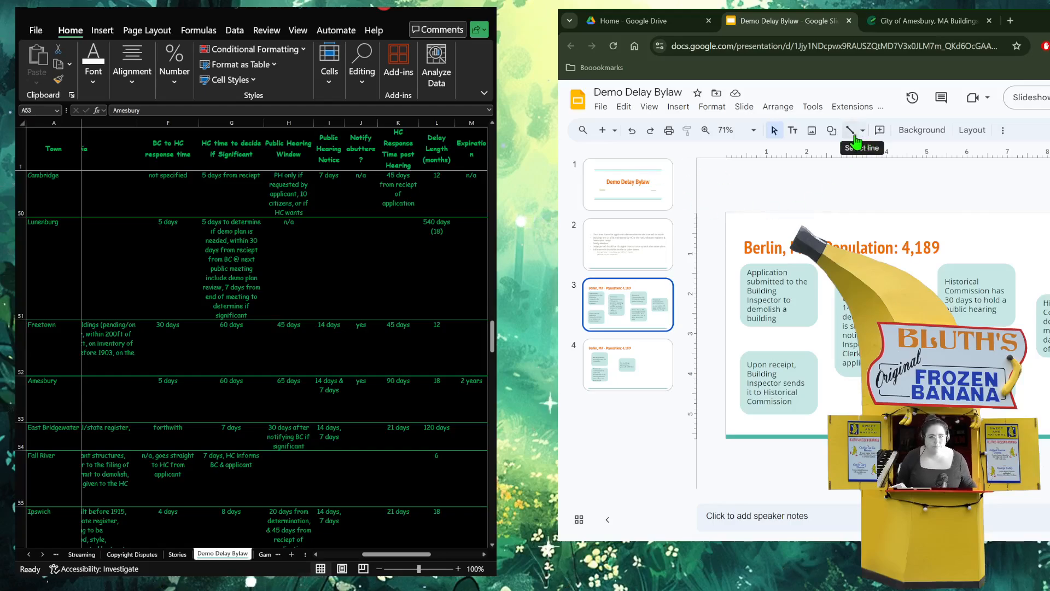
- Draw a small down block arrow in the gap between the "Application submitted" and "Upon receipt" boxes
click(836, 135)
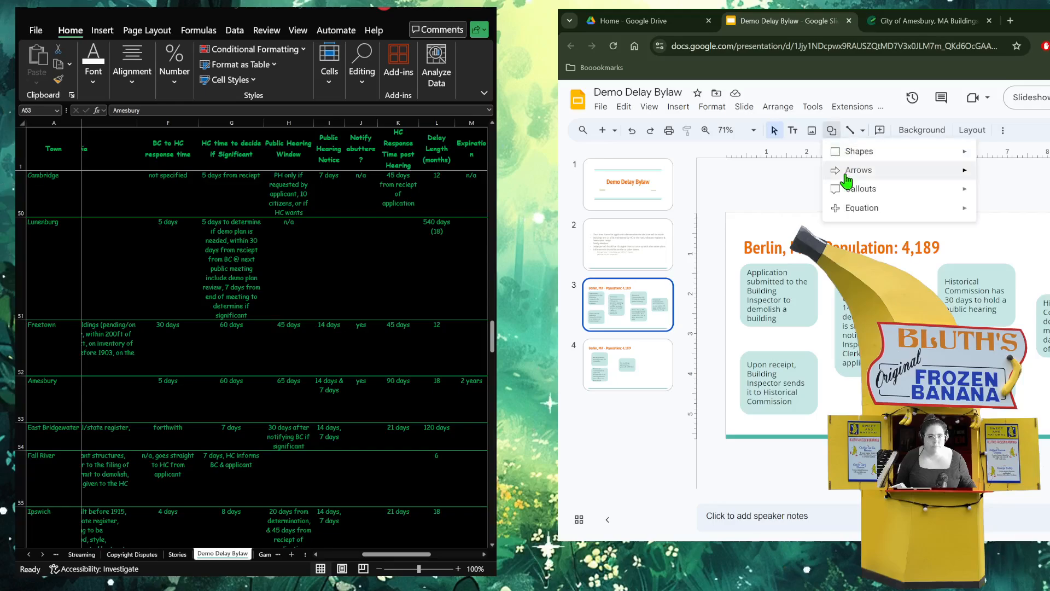
mouse_move(853, 173)
click(1024, 175)
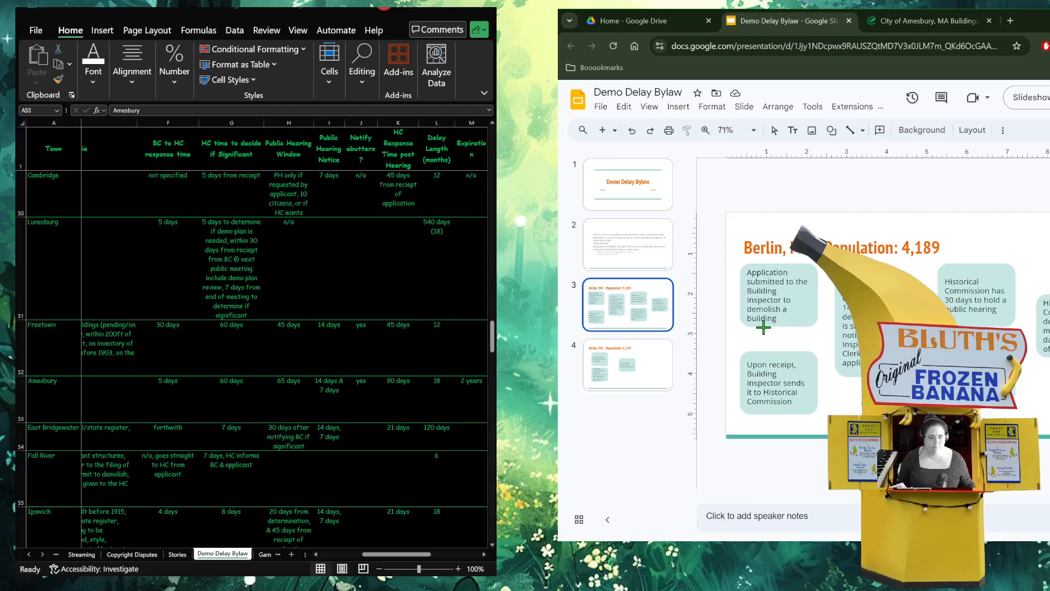
drag(764, 327, 786, 350)
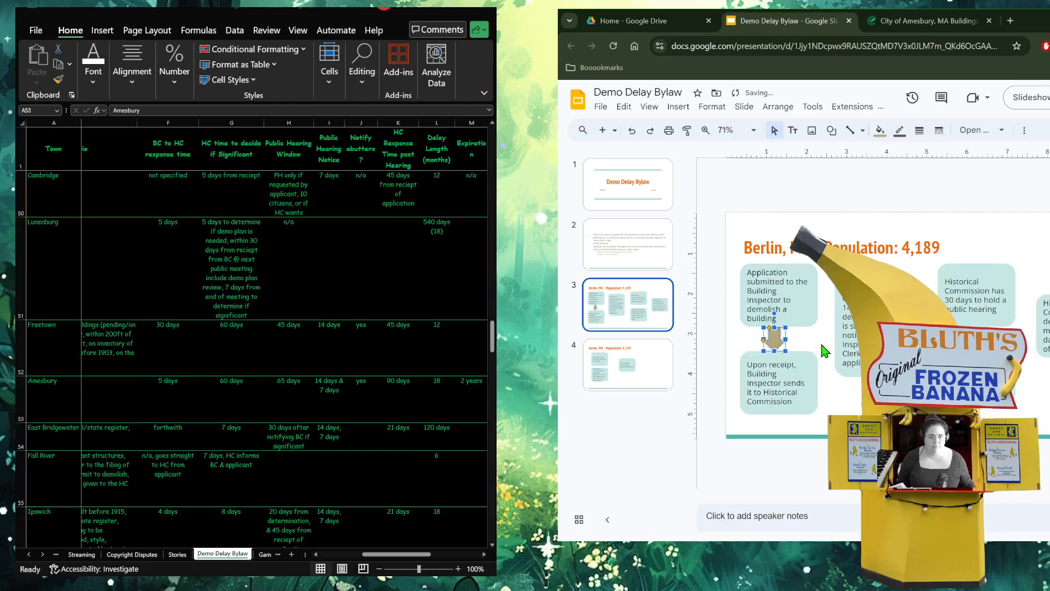
- Give the down arrow the theme's purple fill and make its outline transparent
click(880, 130)
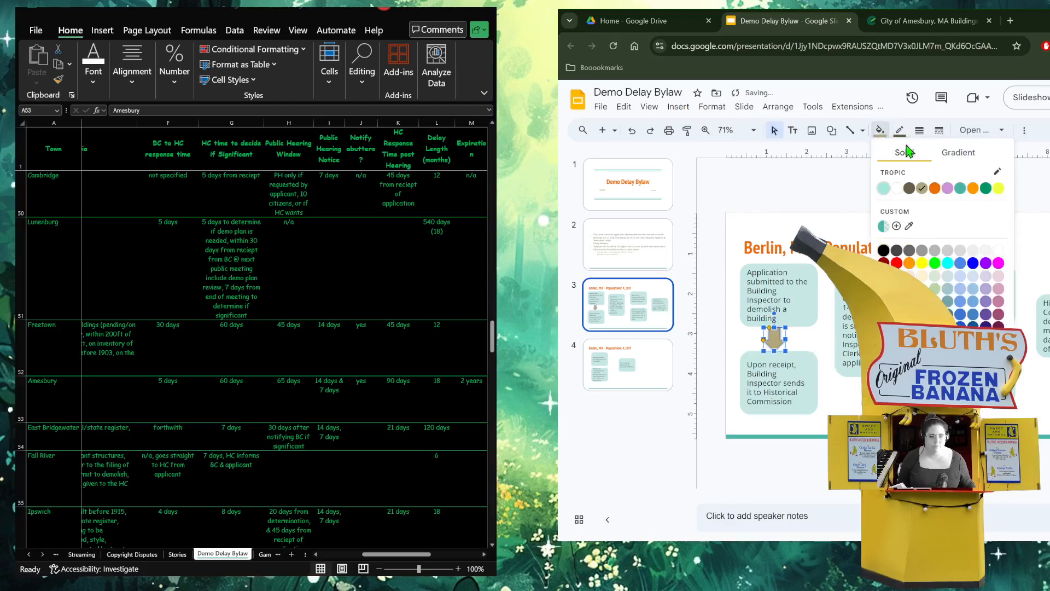
click(948, 188)
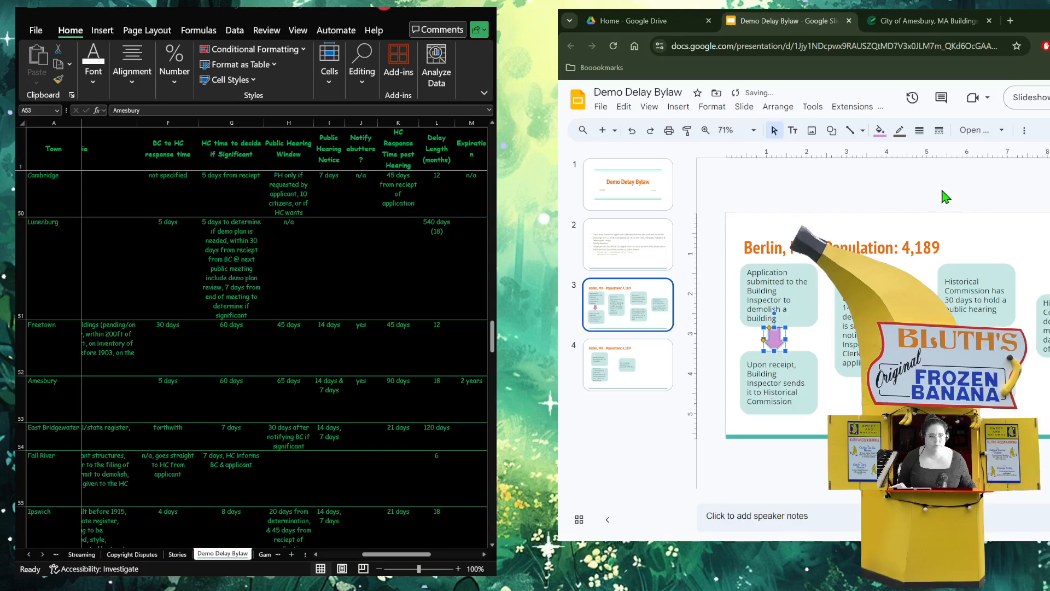
click(900, 131)
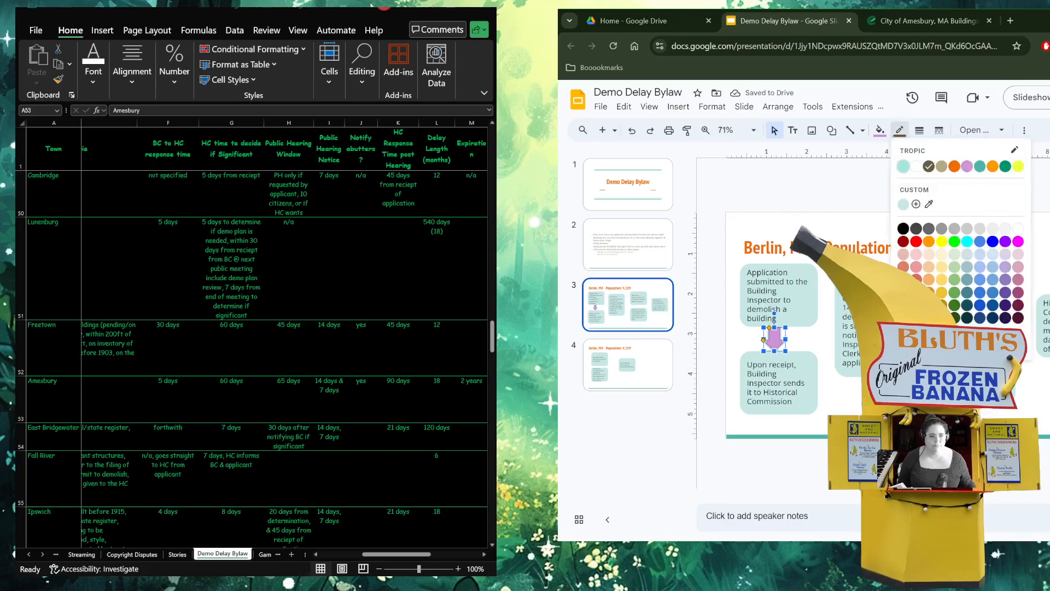
click(925, 345)
click(924, 350)
click(772, 341)
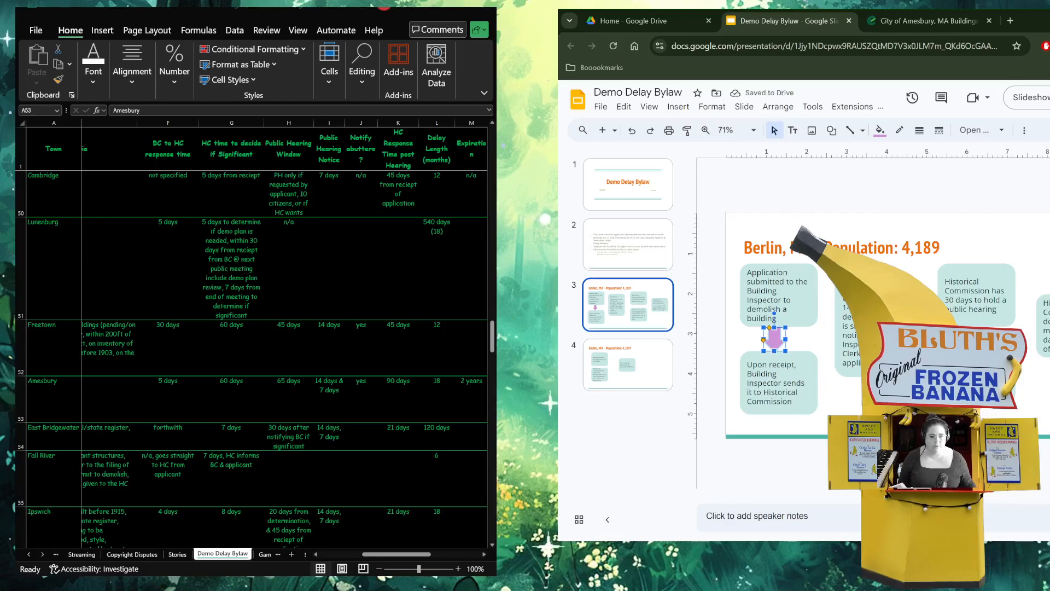
click(856, 234)
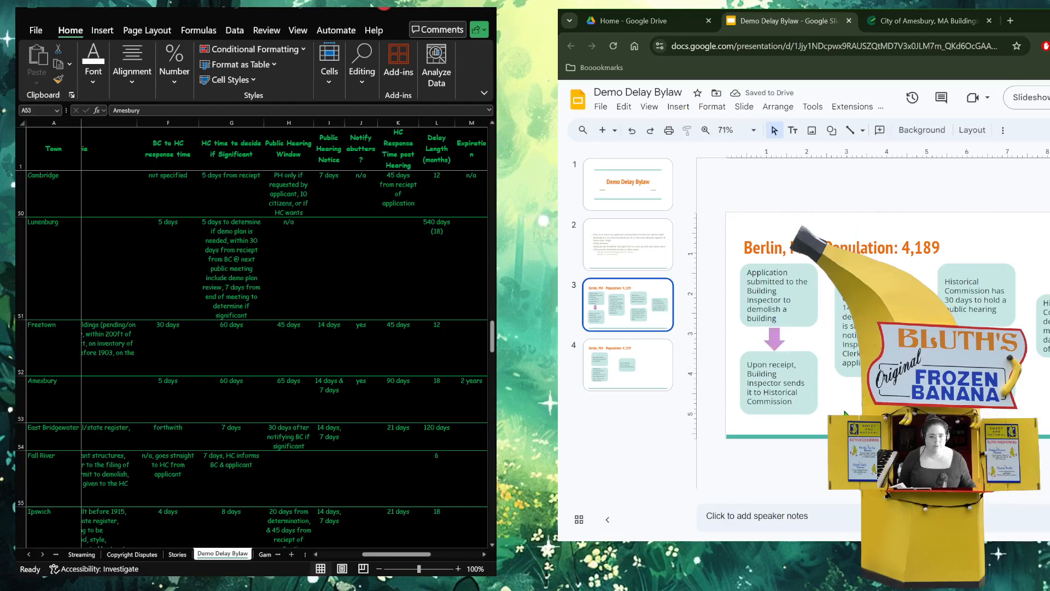
- Open the block arrow shapes to add another arrow to the Berlin flowchart
click(837, 133)
mouse_move(855, 178)
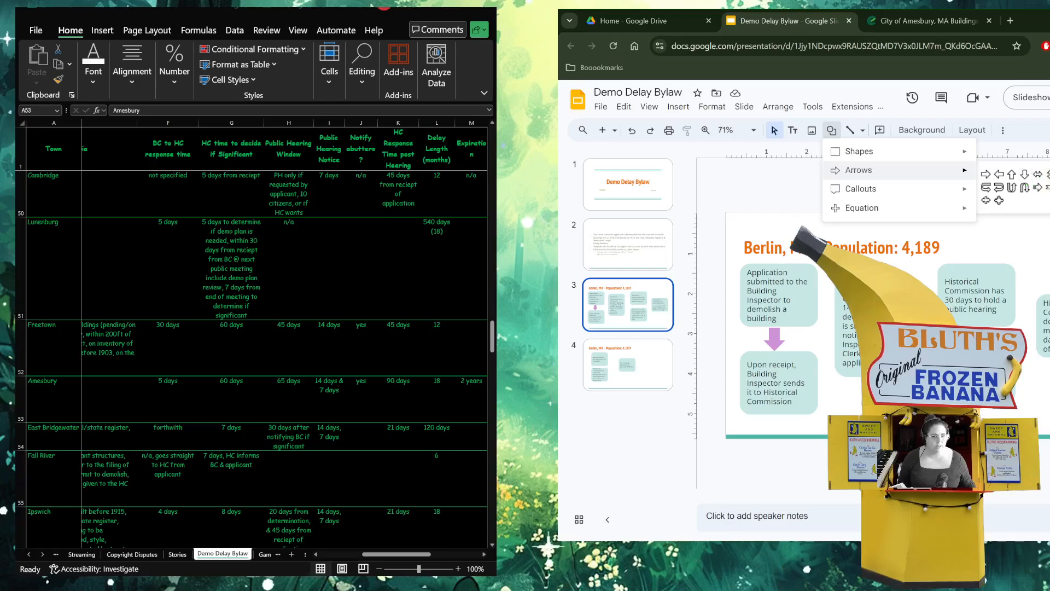
- Draw a bent arrow beside the "Upon receipt" box, fill it with the theme's purple and make its outline transparent
click(986, 174)
drag(854, 375, 821, 421)
click(881, 130)
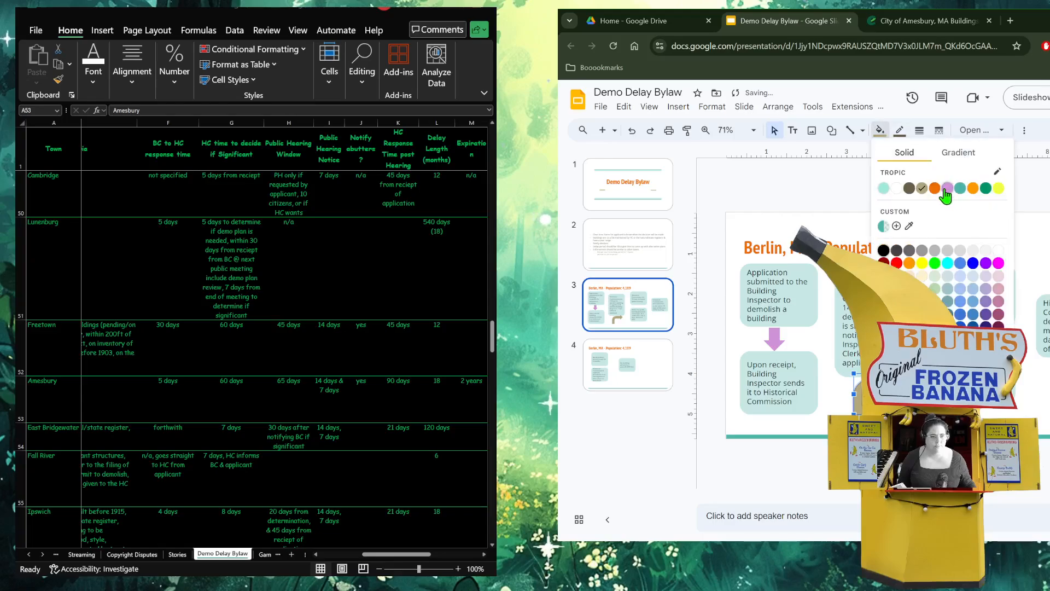
click(947, 189)
click(900, 131)
click(925, 343)
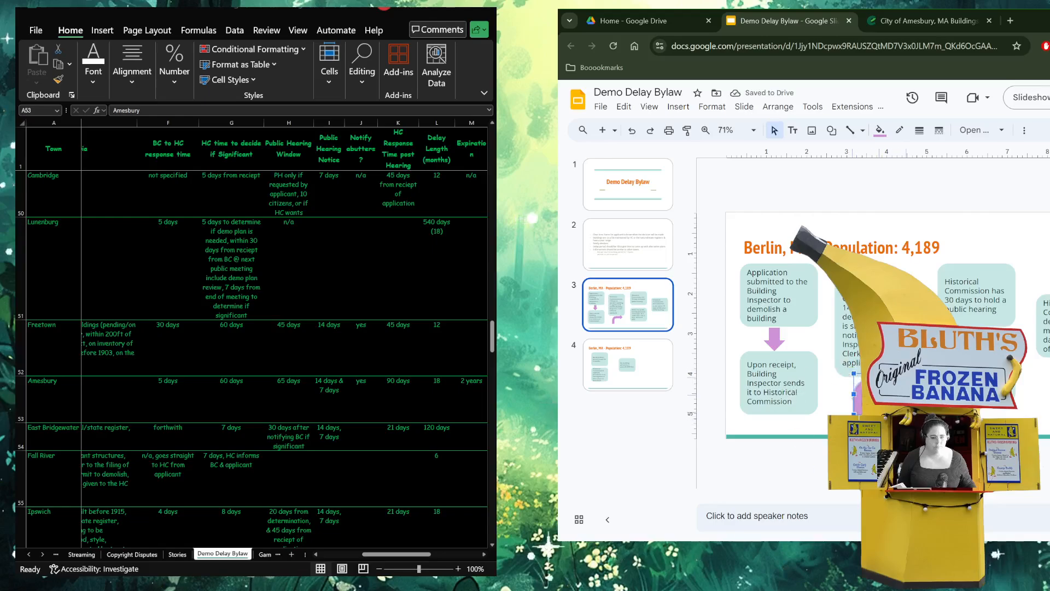
- Try rotating the purple bent arrow freely, undo that rotation, and flip the arrow horizontally
drag(878, 361, 877, 427)
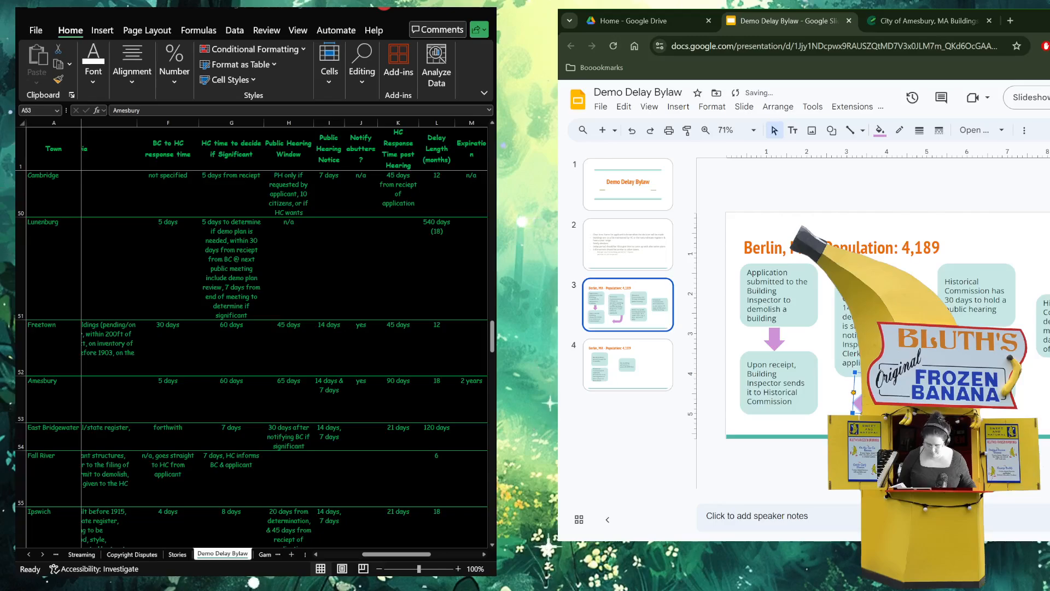
key(ctrl+z)
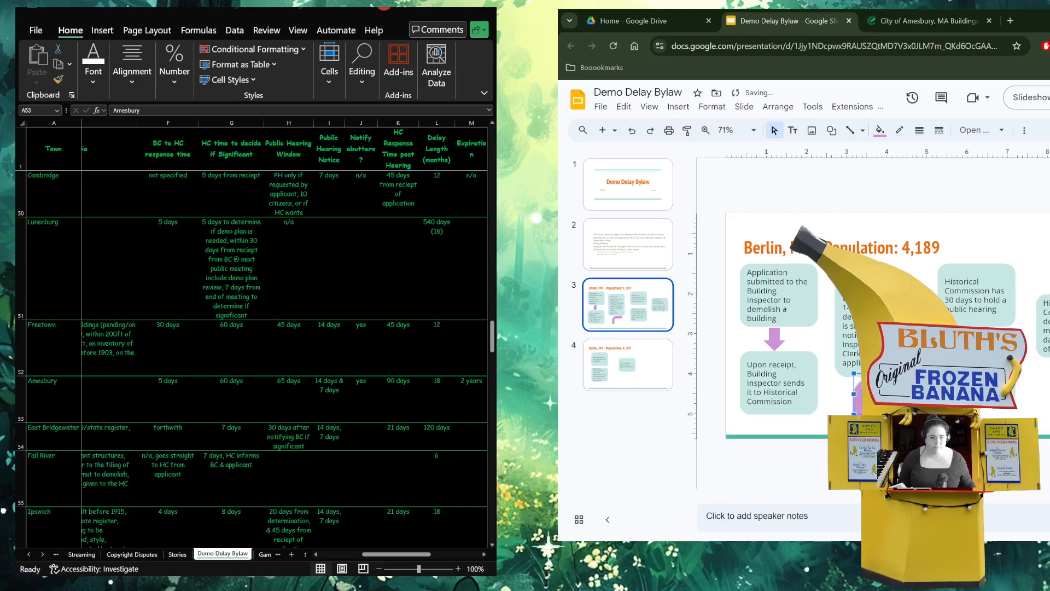
right_click(892, 385)
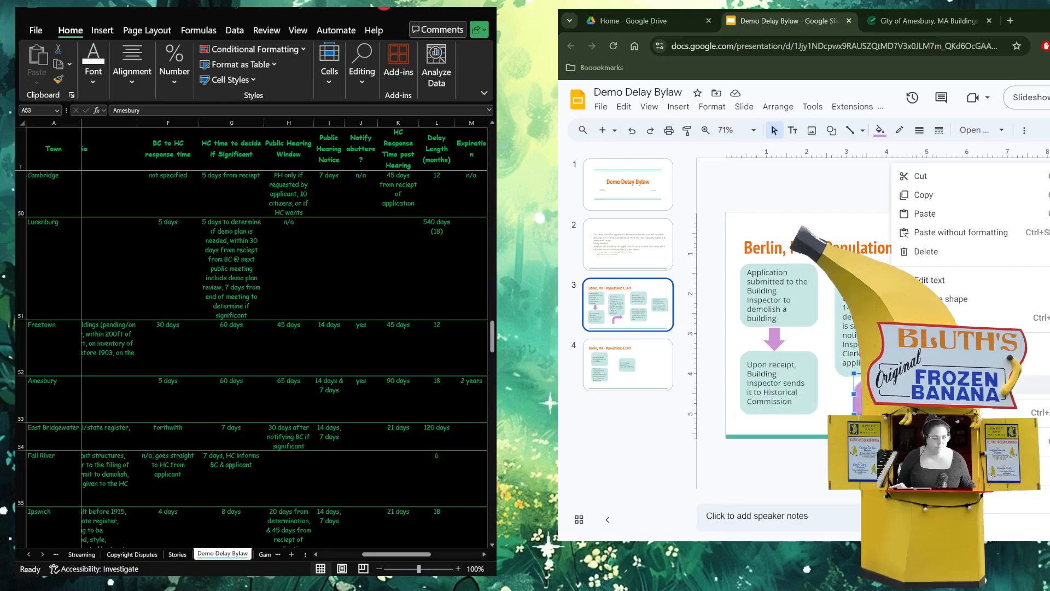
mouse_move(941, 366)
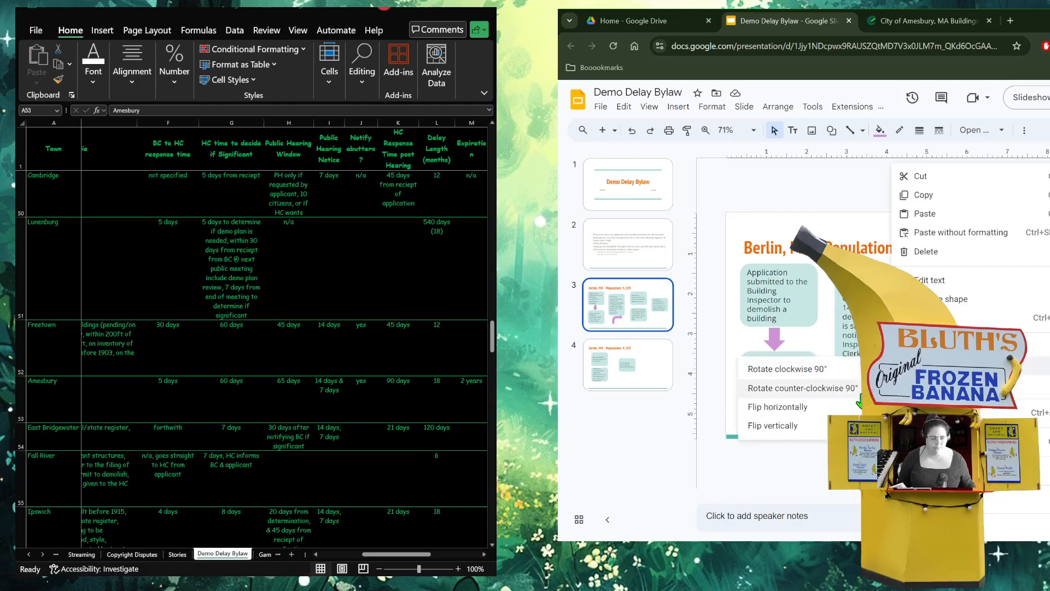
click(798, 406)
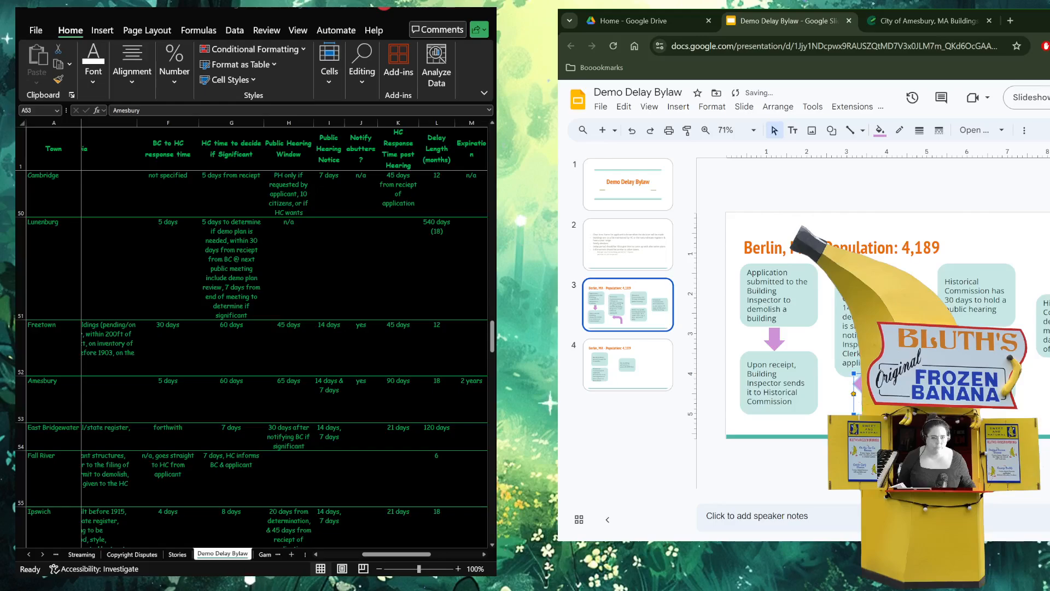
- Flip the purple bent arrow vertically
right_click(881, 394)
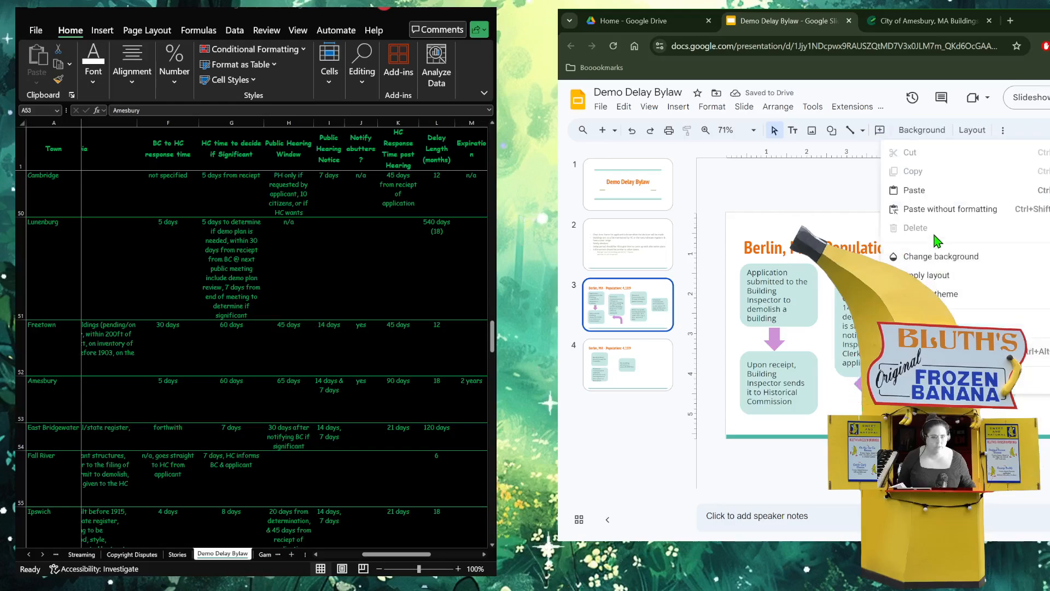
click(880, 386)
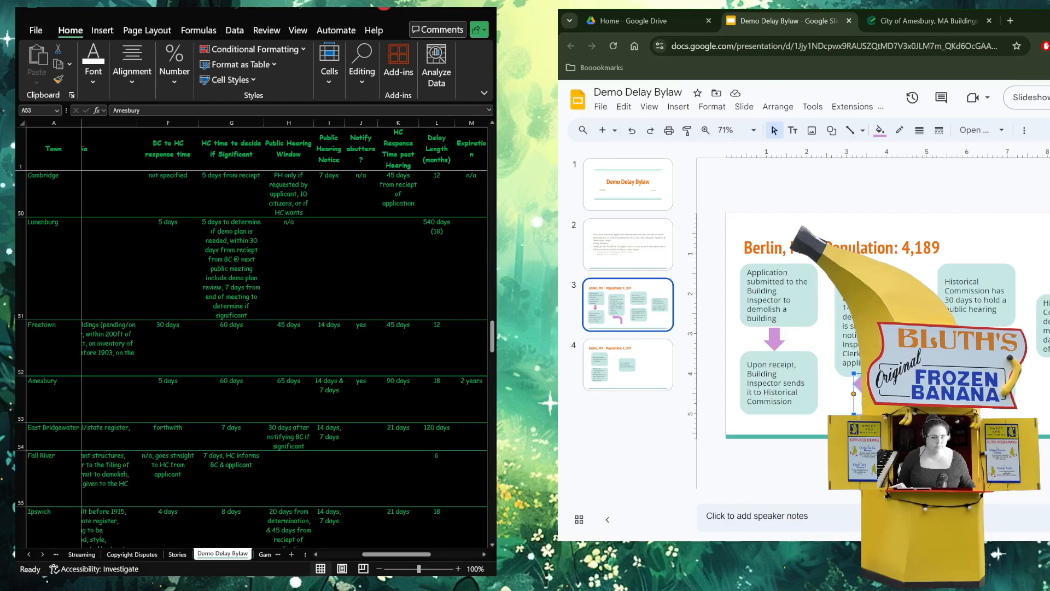
right_click(879, 384)
mouse_move(897, 368)
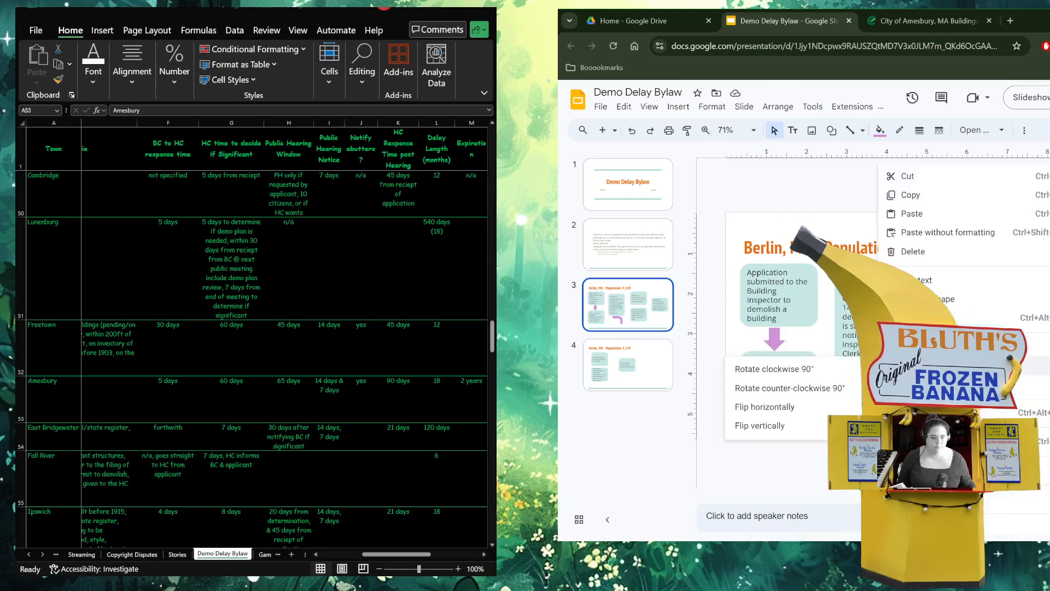
click(805, 424)
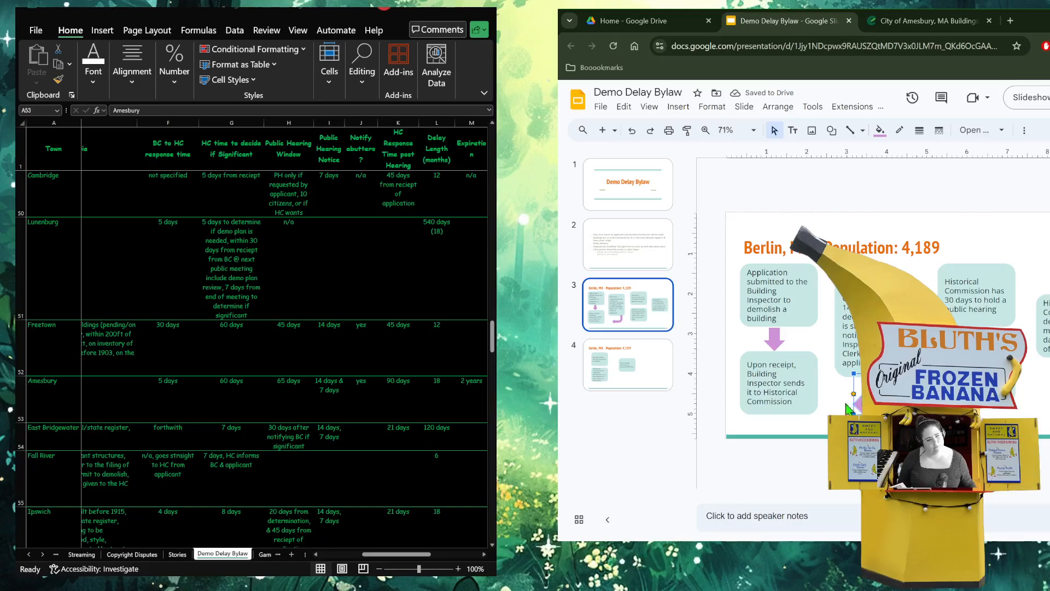
- Flip the purple bent arrow horizontally again, followed by another vertical flip
right_click(878, 403)
mouse_move(914, 366)
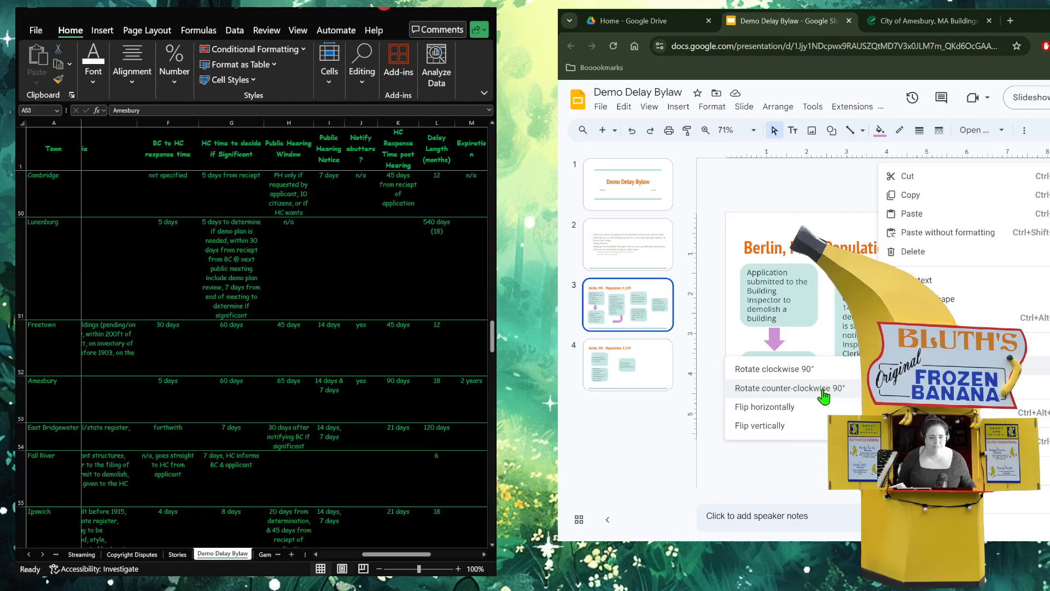
click(799, 412)
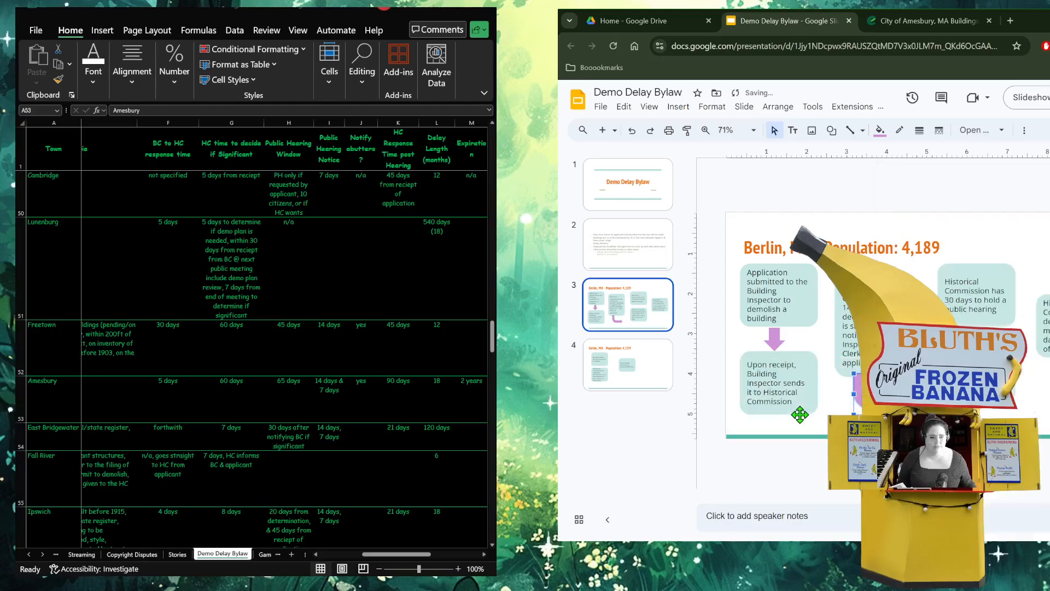
right_click(869, 401)
mouse_move(914, 366)
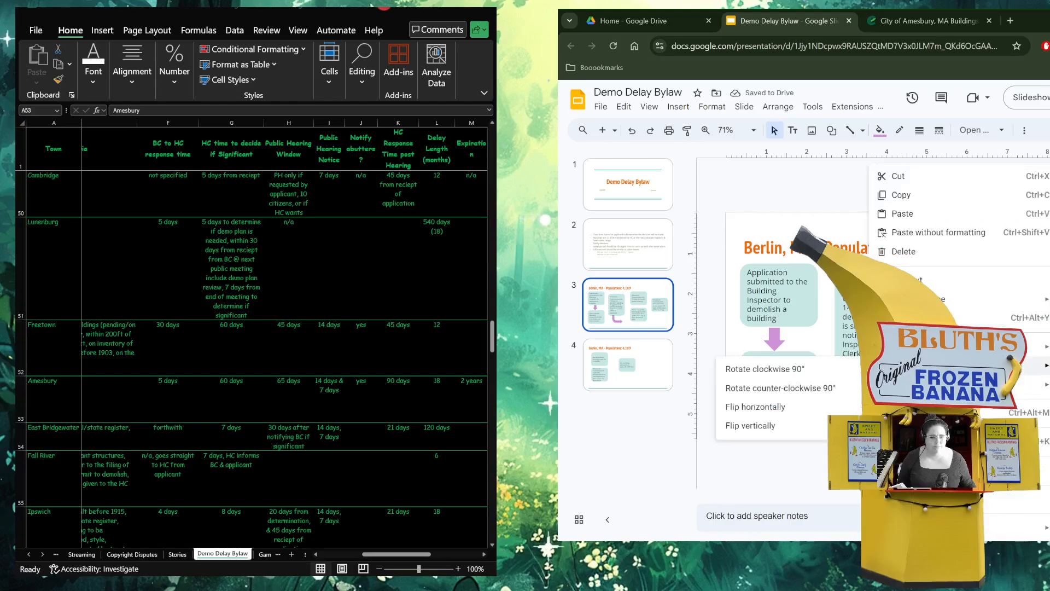
click(752, 425)
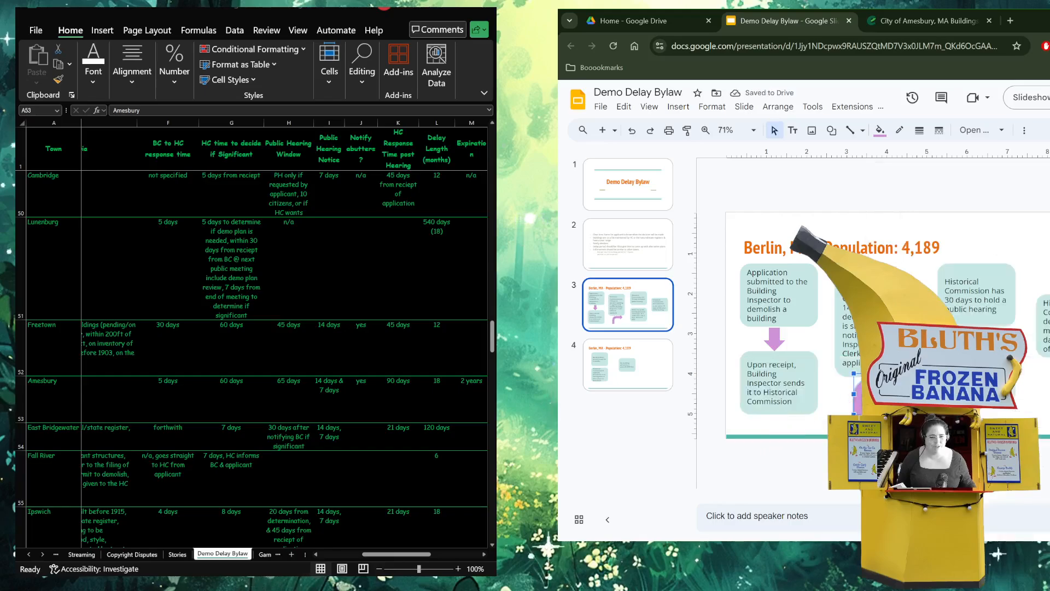
- Try rotating and reshaping the purple bent arrow, and delete it from the slide
drag(878, 359, 824, 390)
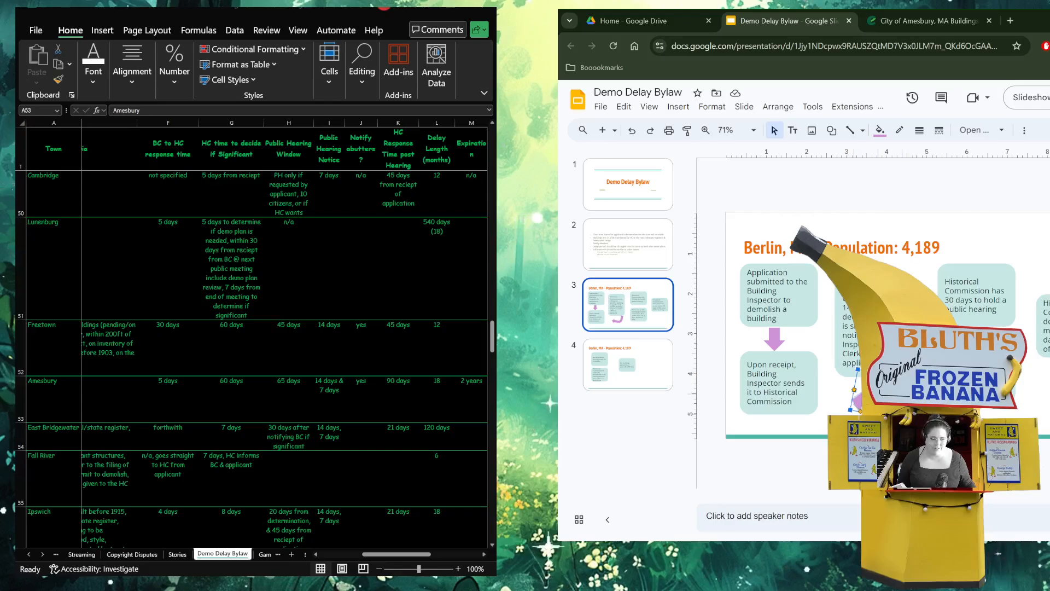
key(ctrl+z)
drag(897, 402, 873, 402)
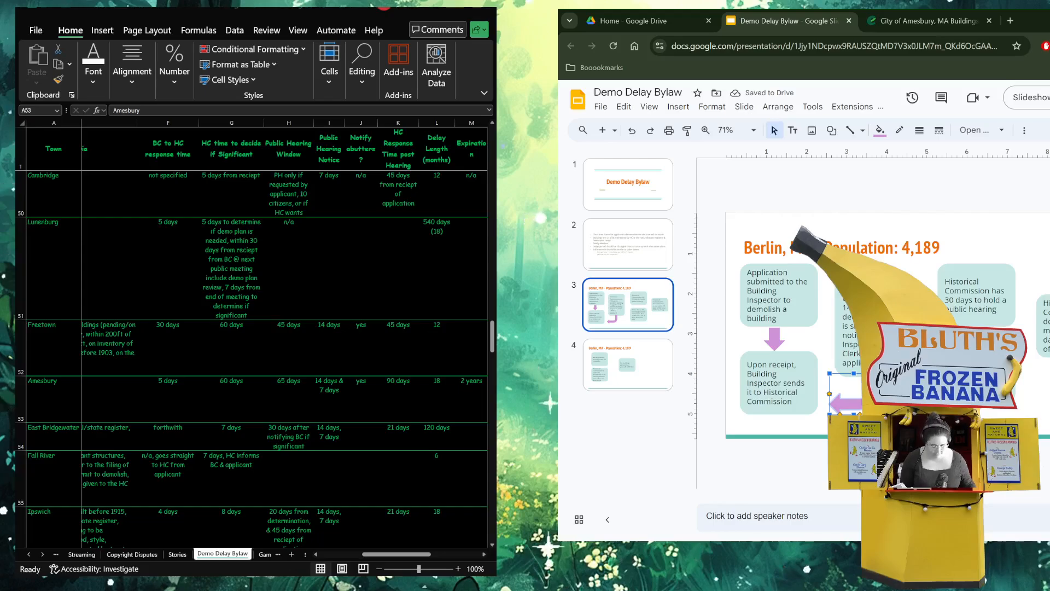
key(Delete)
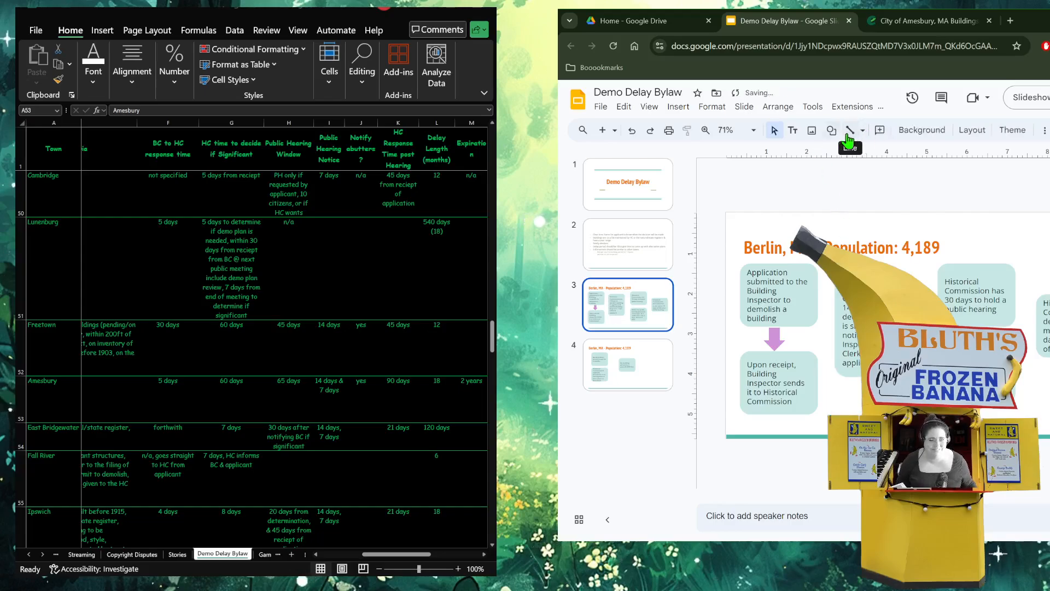
- Draw a bent-up arrow from the "Upon receipt" box to the second-column box, with purple fill and a transparent outline
click(832, 129)
mouse_move(858, 174)
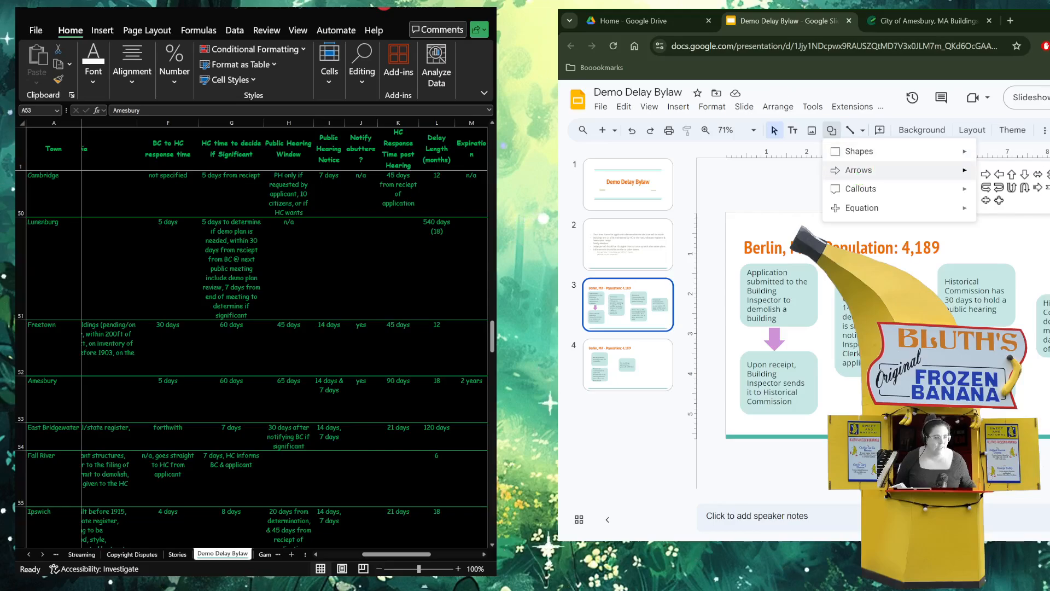
click(986, 174)
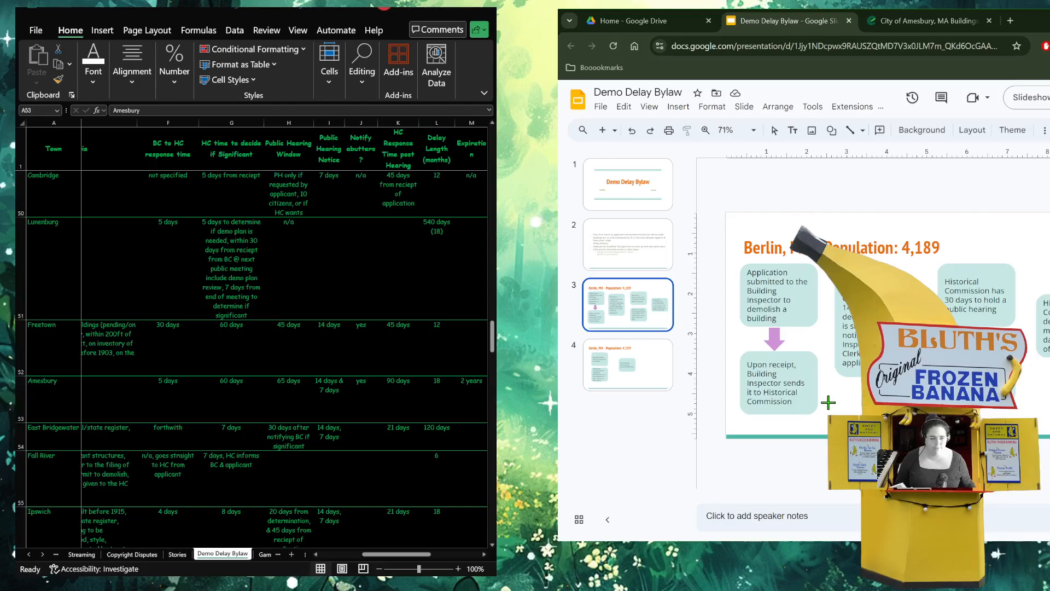
drag(825, 402, 882, 359)
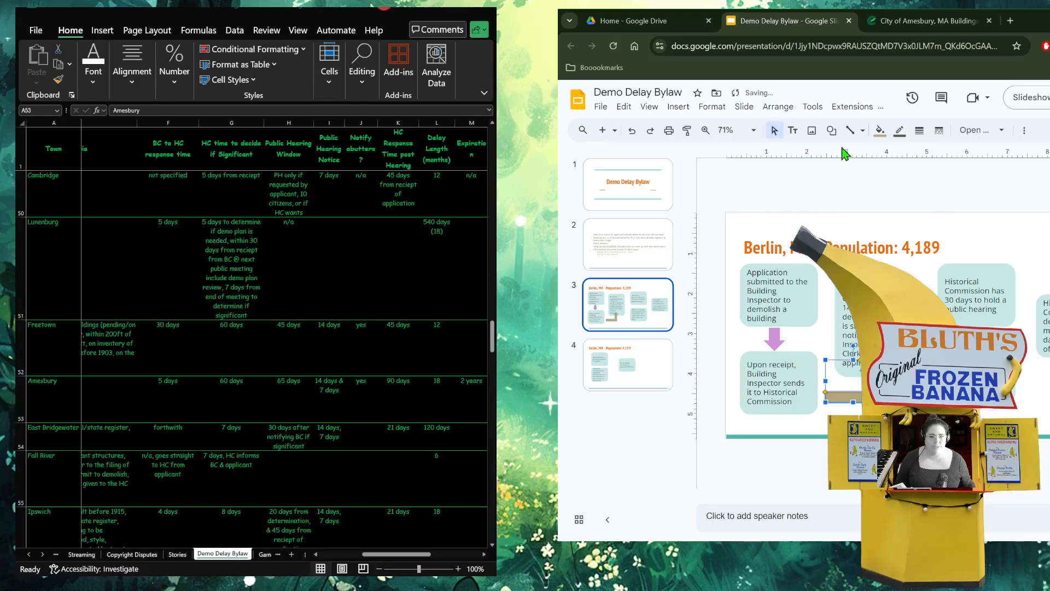
click(880, 130)
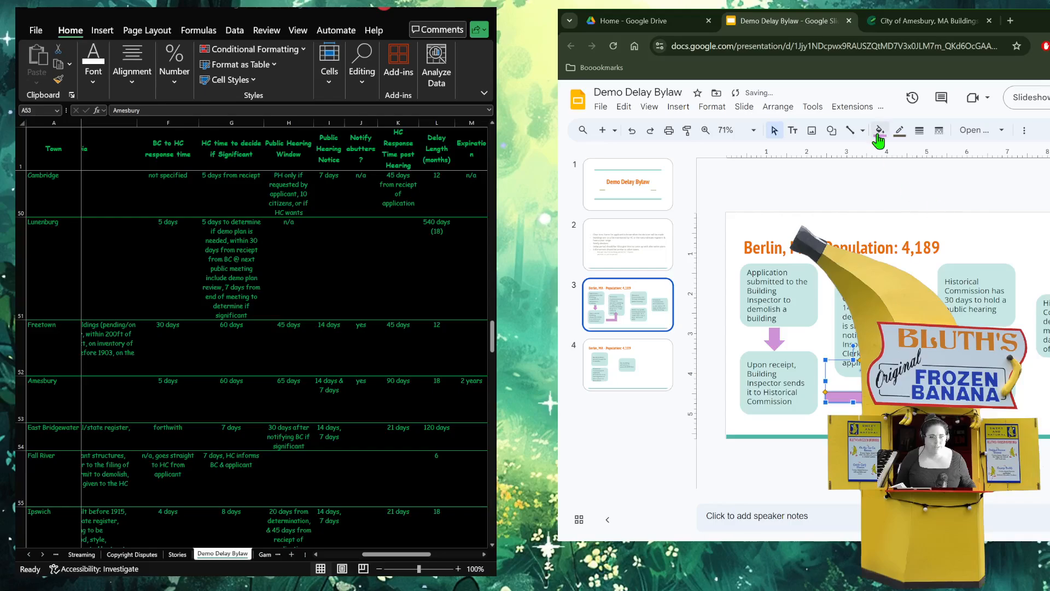
click(900, 131)
click(934, 339)
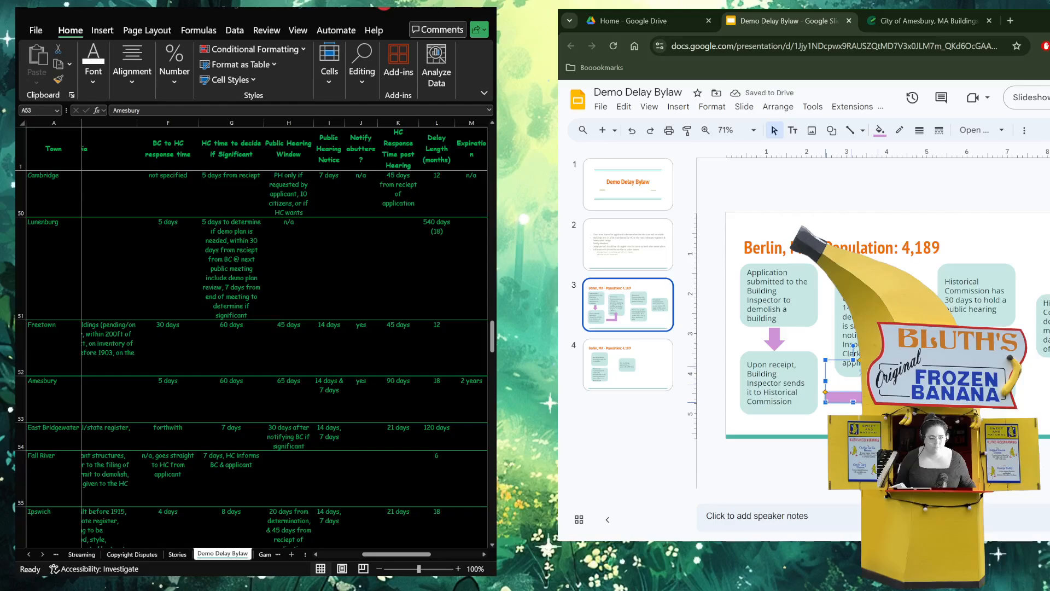
- Slim down the bent-up arrow and fit it between the "Upon receipt" box and the underside of the second-column box
drag(882, 360, 880, 388)
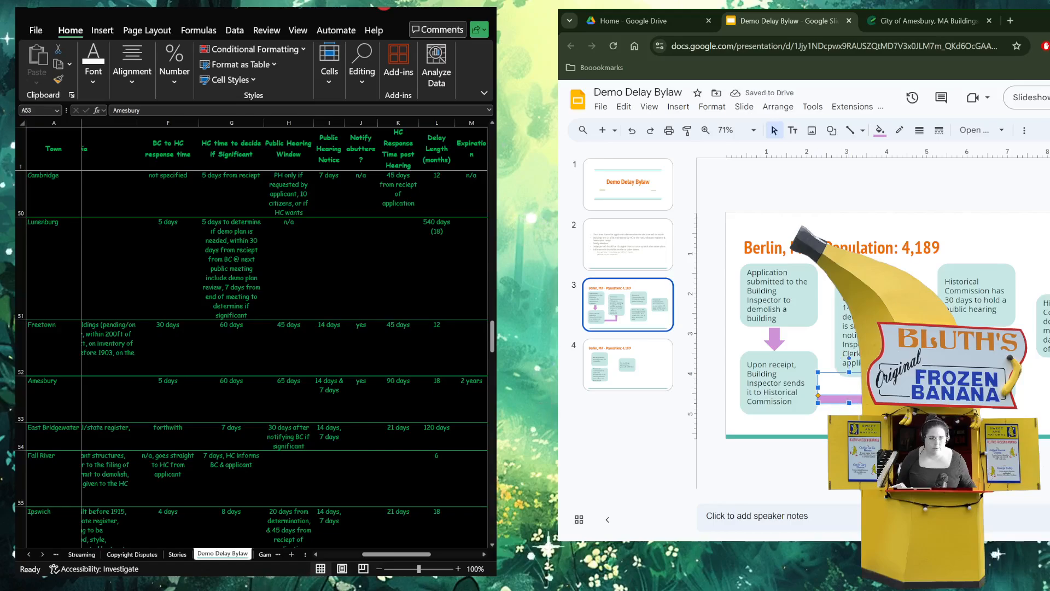
click(881, 357)
drag(880, 357, 881, 349)
click(873, 394)
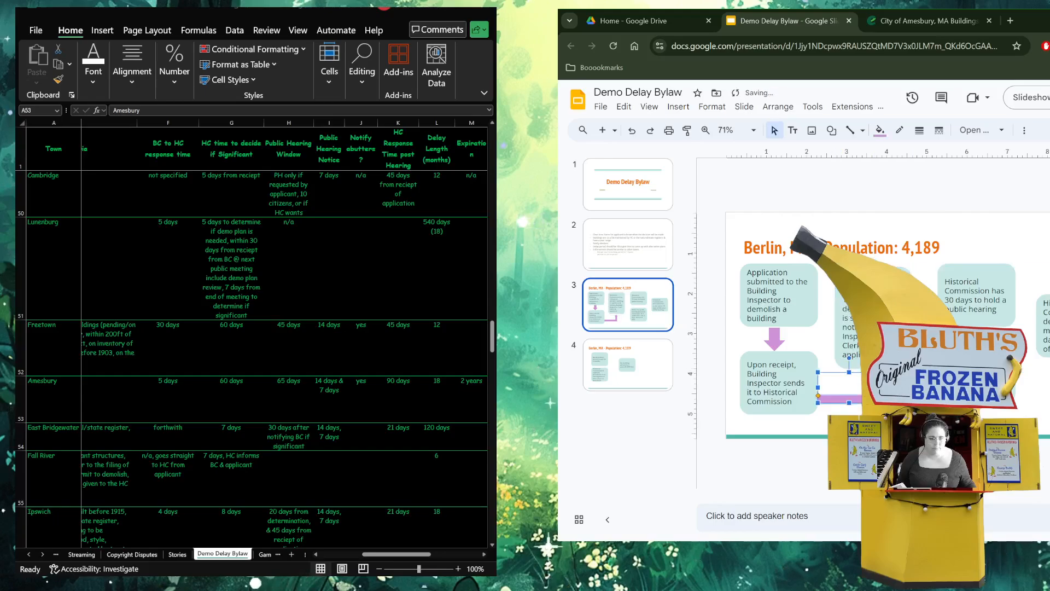
drag(880, 387, 851, 378)
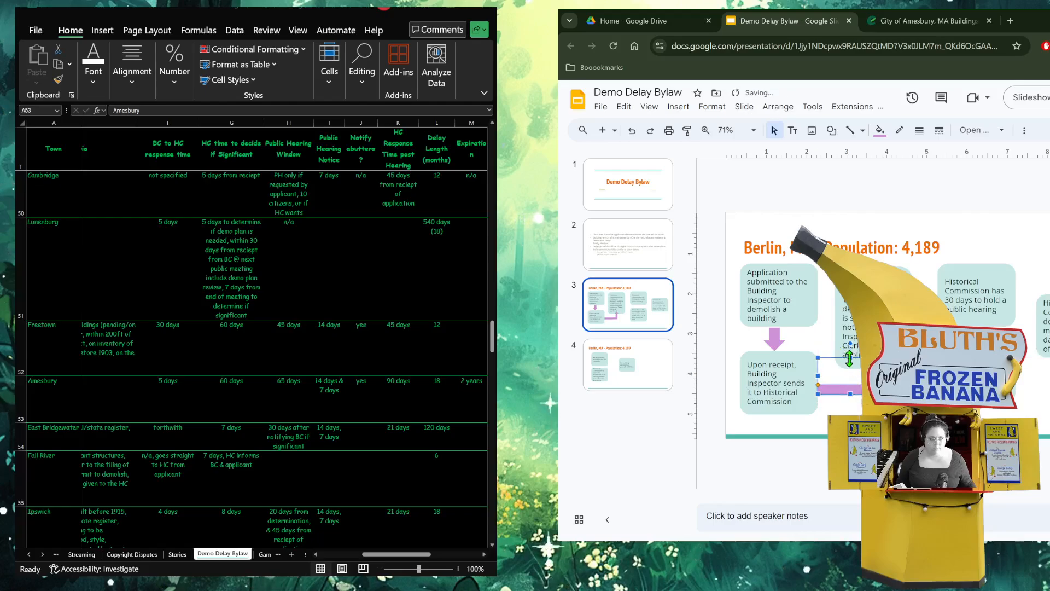
drag(850, 367, 850, 368)
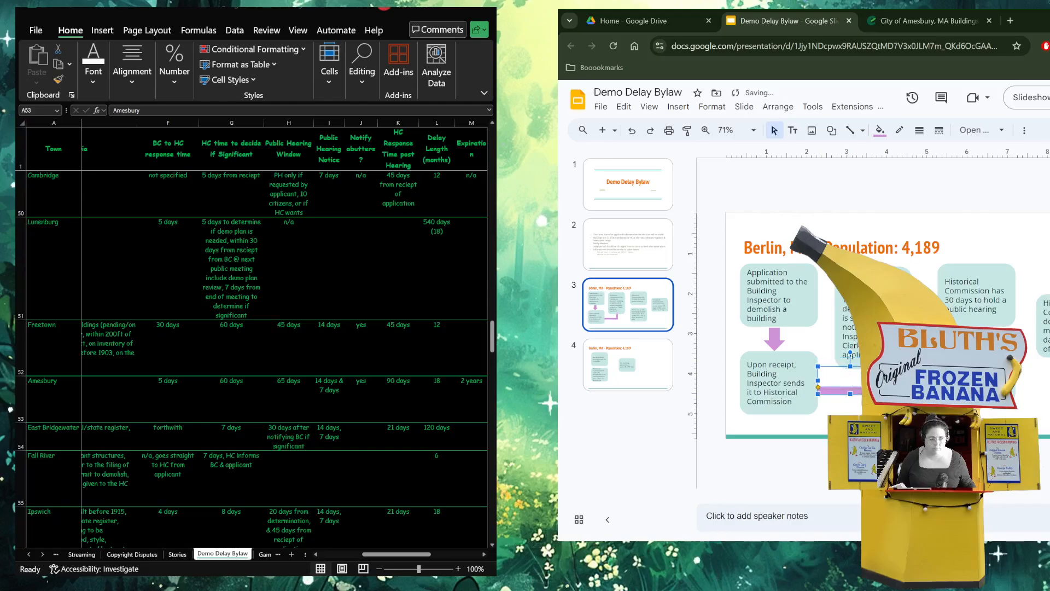
click(897, 408)
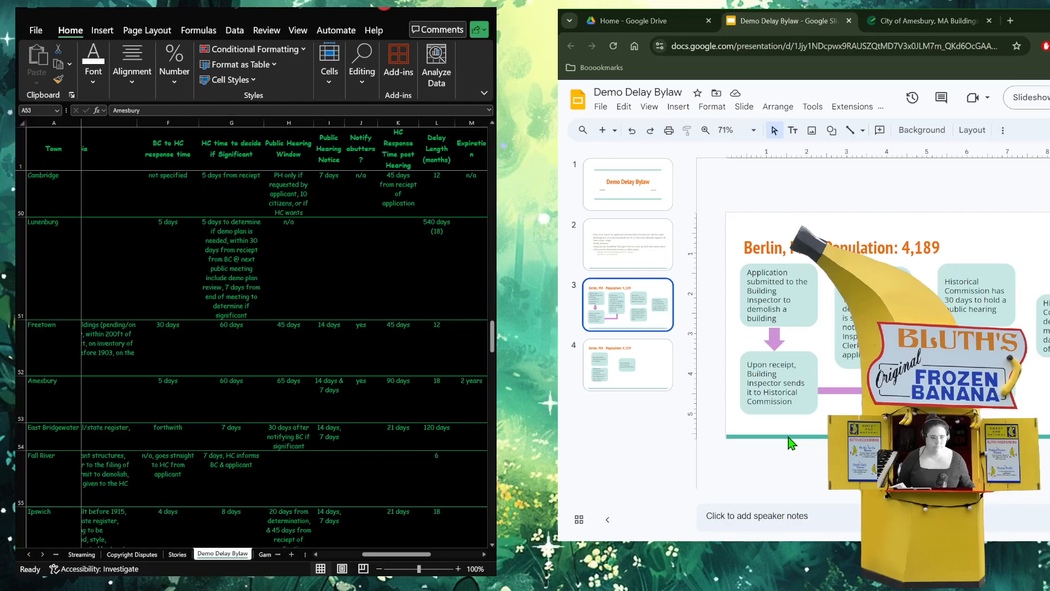
- Place a copy of the purple down arrow between the second-column box and the "30 days to hold a public hearing" box, rotated to point right
click(777, 341)
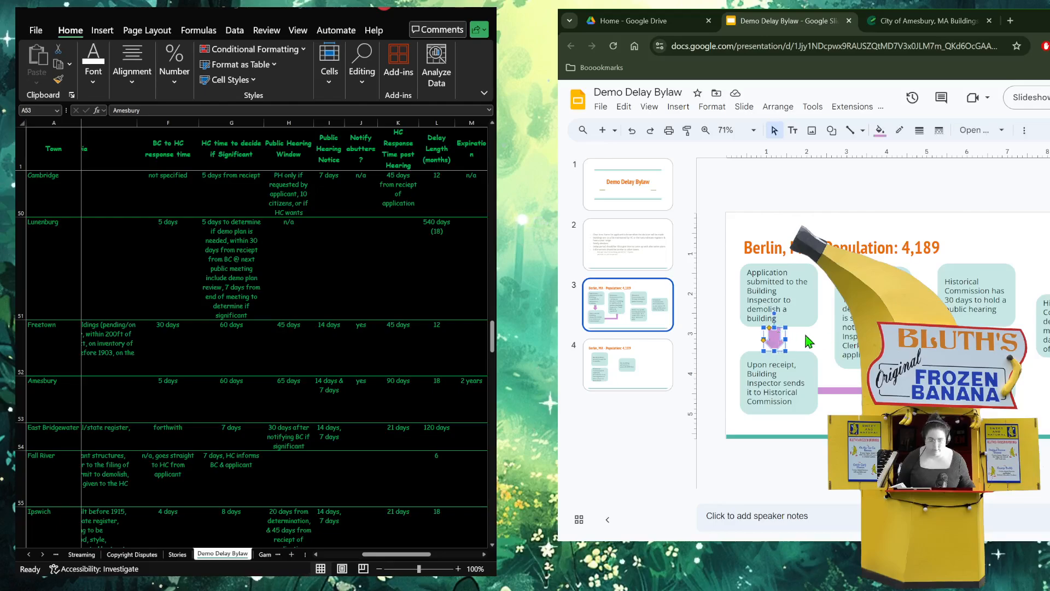
drag(781, 344, 925, 301)
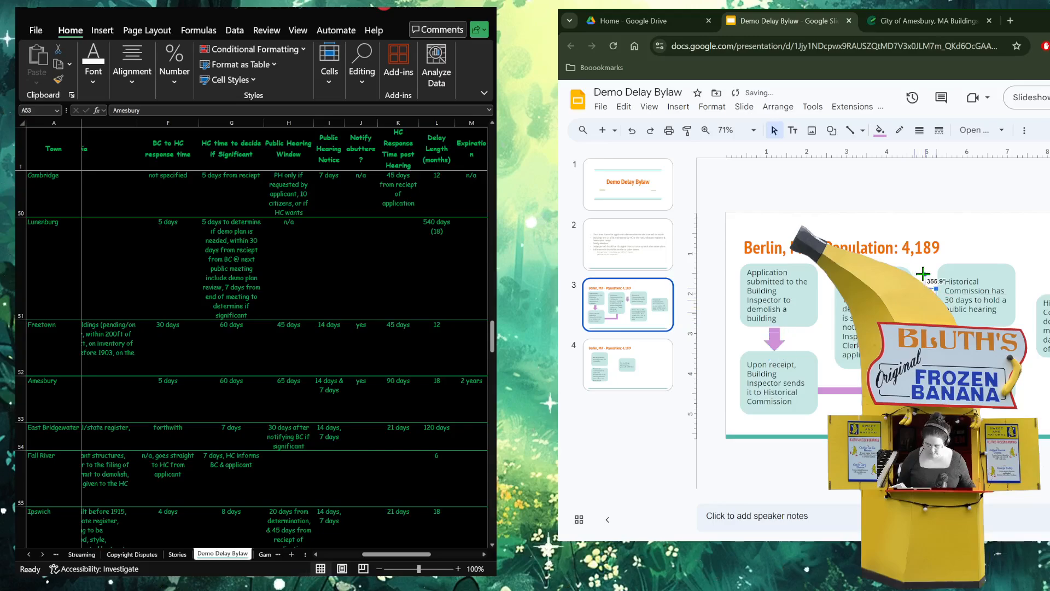
drag(925, 274, 899, 300)
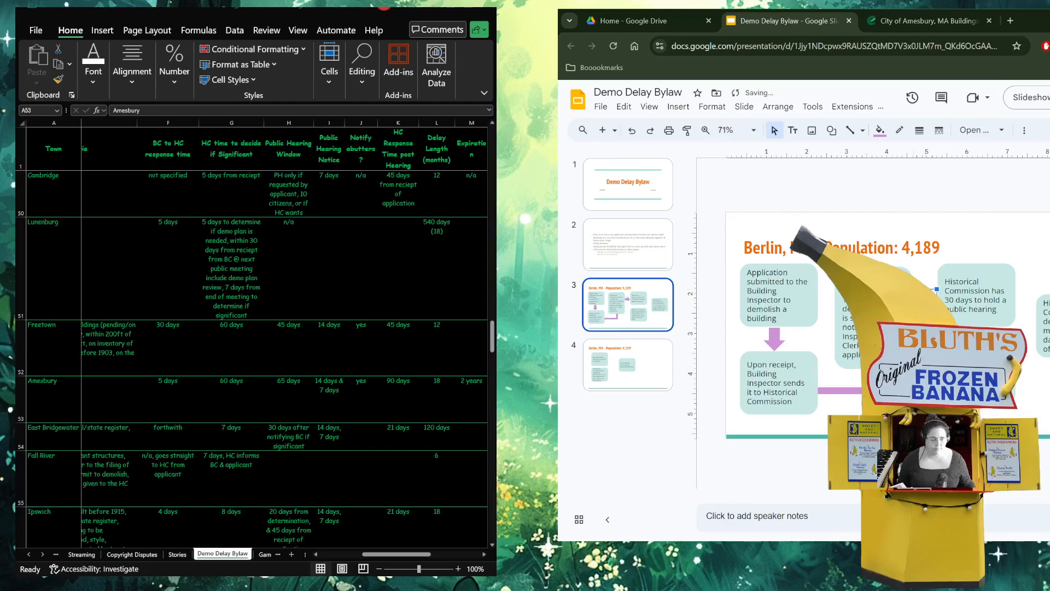
click(972, 241)
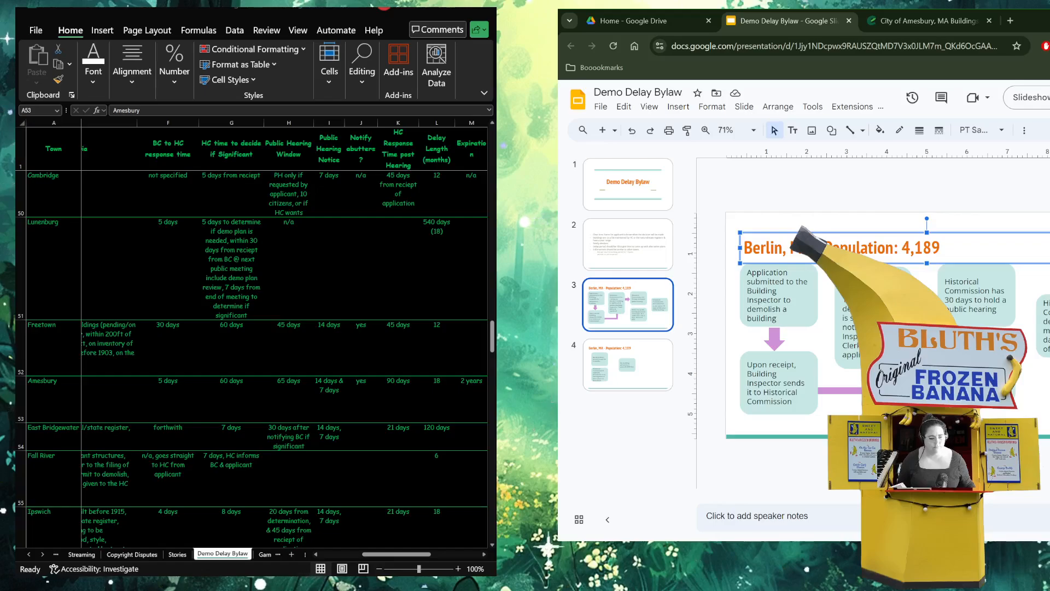
- Duplicate the right-pointing arrow and place the copy between the public hearing box and the box in the next column
click(984, 312)
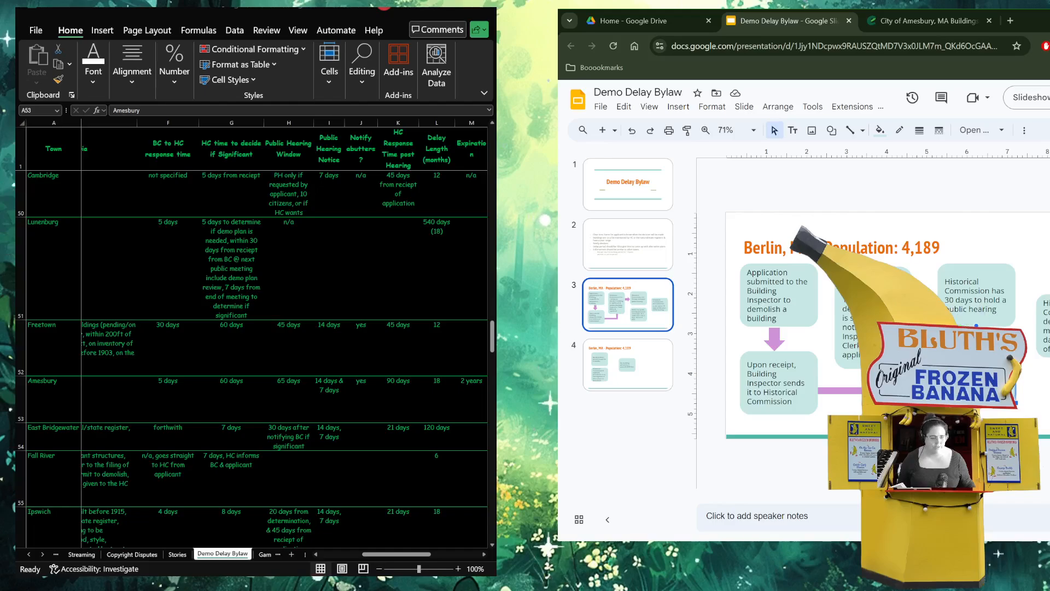
click(925, 299)
key(ctrl+c)
key(ctrl+v)
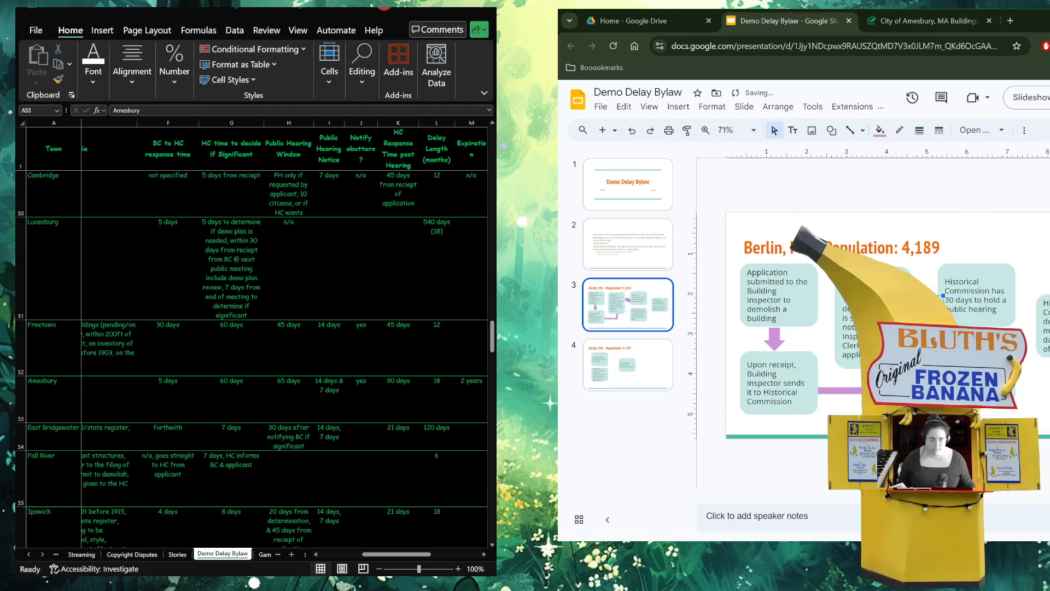
drag(931, 304, 1049, 319)
click(1030, 248)
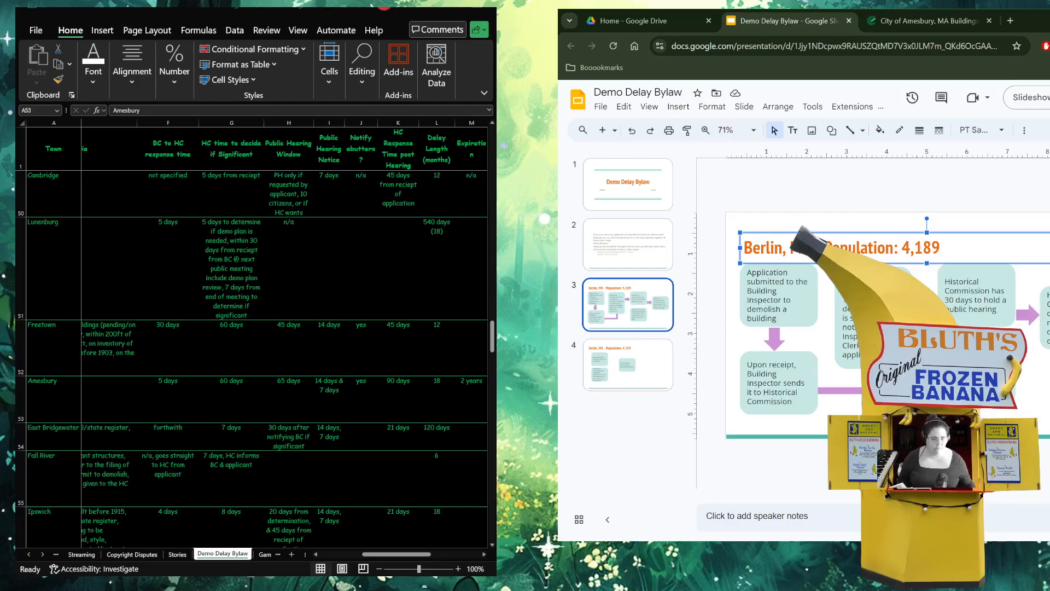
- Move the last-column box up in line with the public hearing box on the third slide
click(1046, 317)
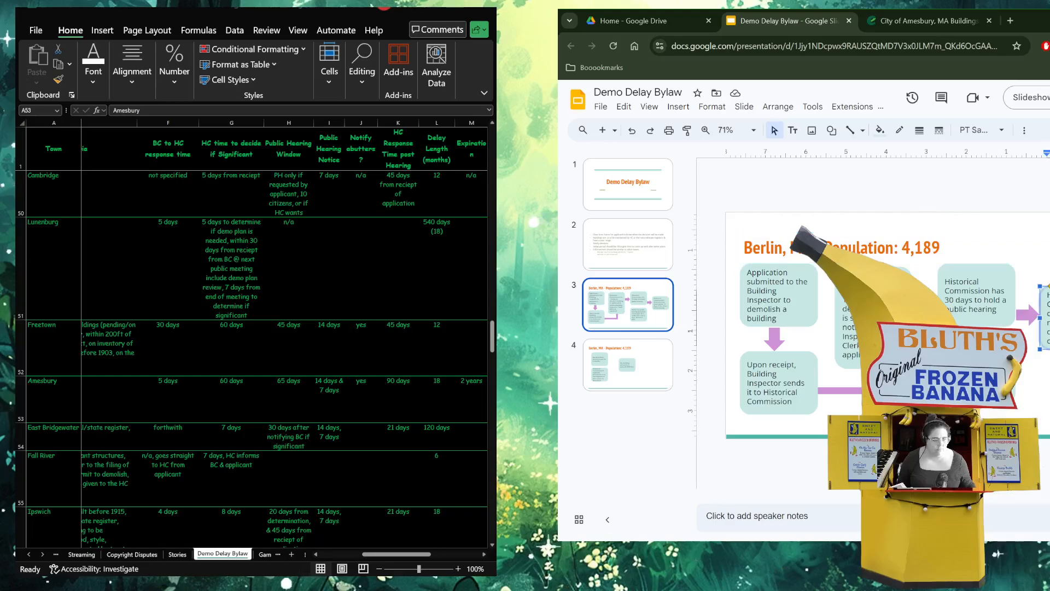
drag(1046, 317, 1035, 298)
click(1036, 313)
click(1044, 253)
click(1037, 391)
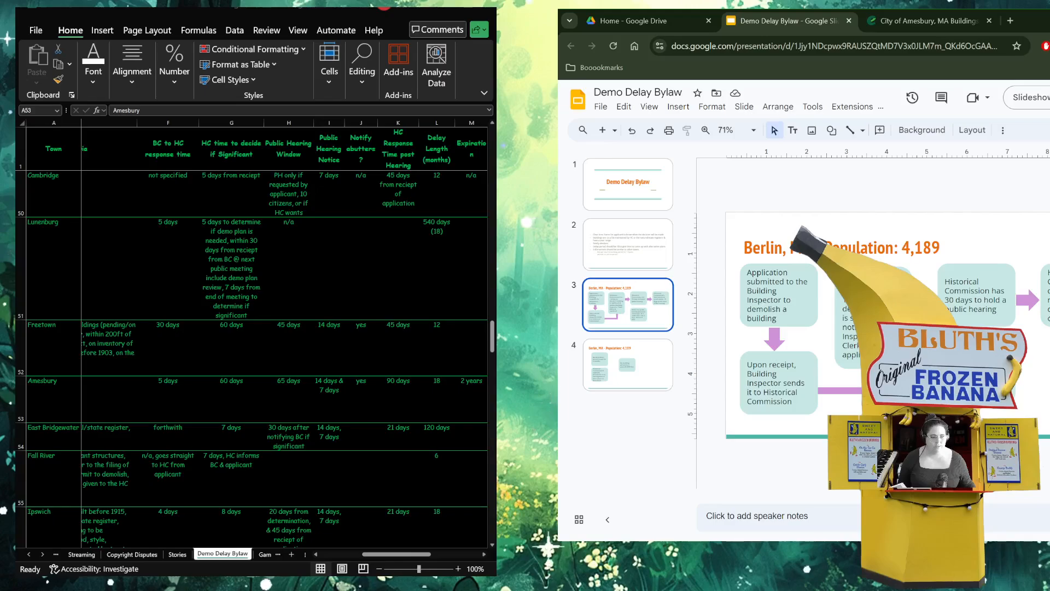
- On the fourth slide, shift the "No building permit for 2 years" box and the two stacked boxes to the right
click(628, 364)
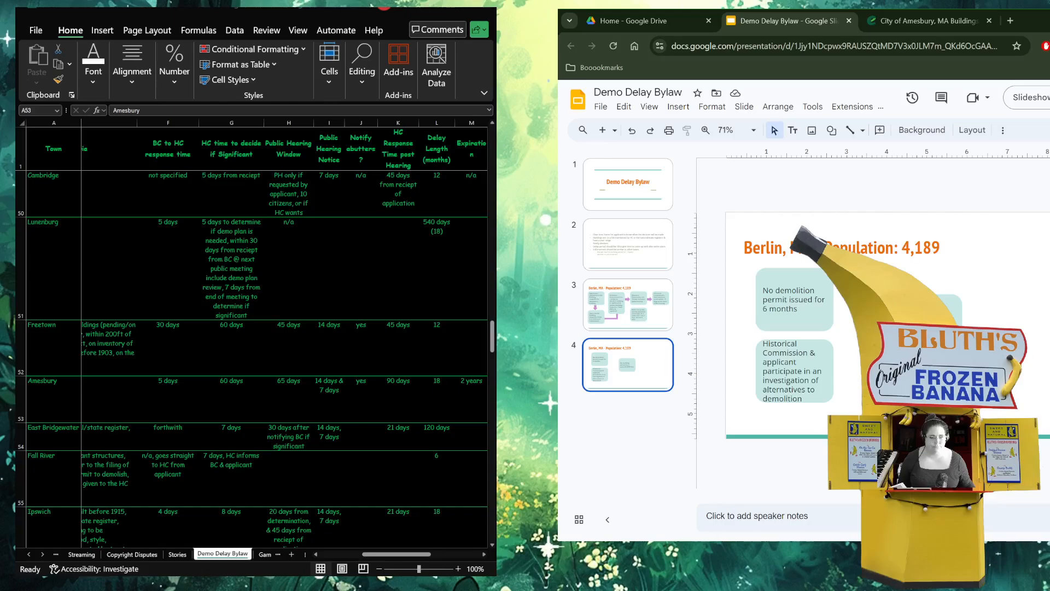
drag(946, 303, 990, 305)
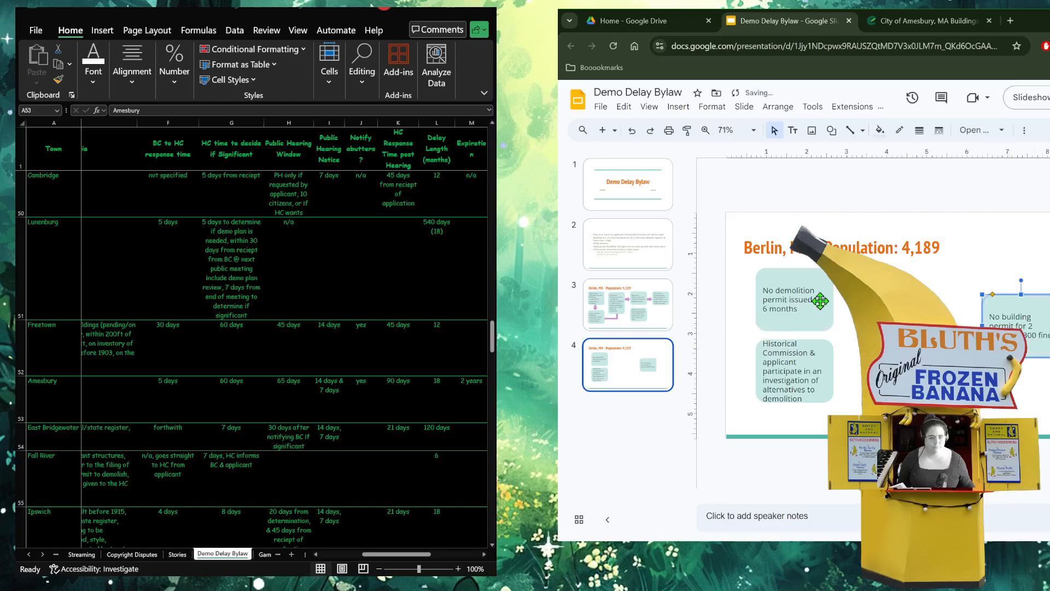
click(809, 278)
drag(809, 278, 848, 284)
drag(815, 350, 853, 357)
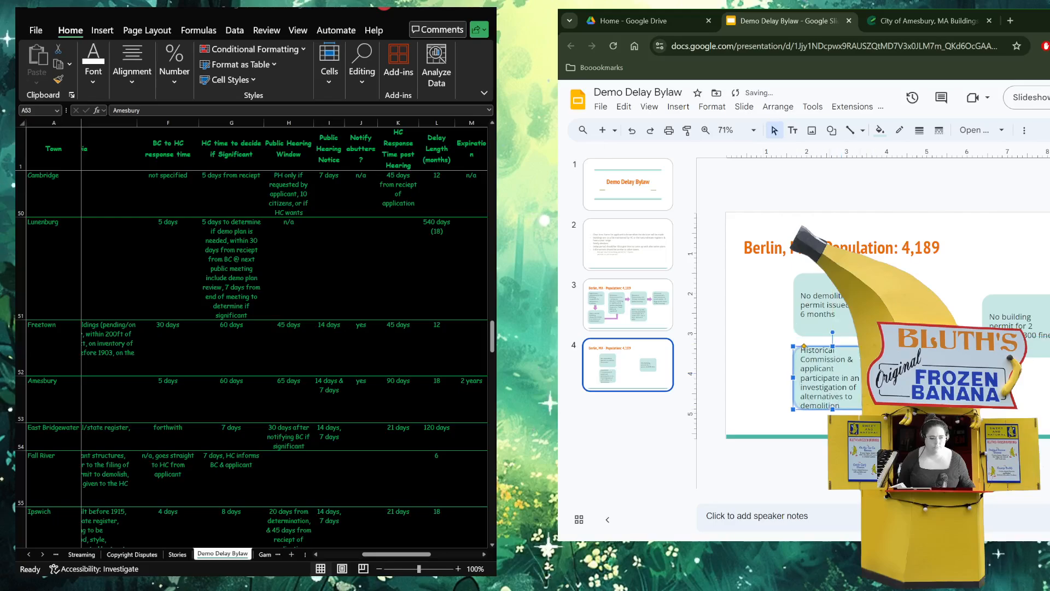
- Widen the "No demolition permit issued for 6 months" box and the investigation box, then center the investigation box underneath
click(792, 306)
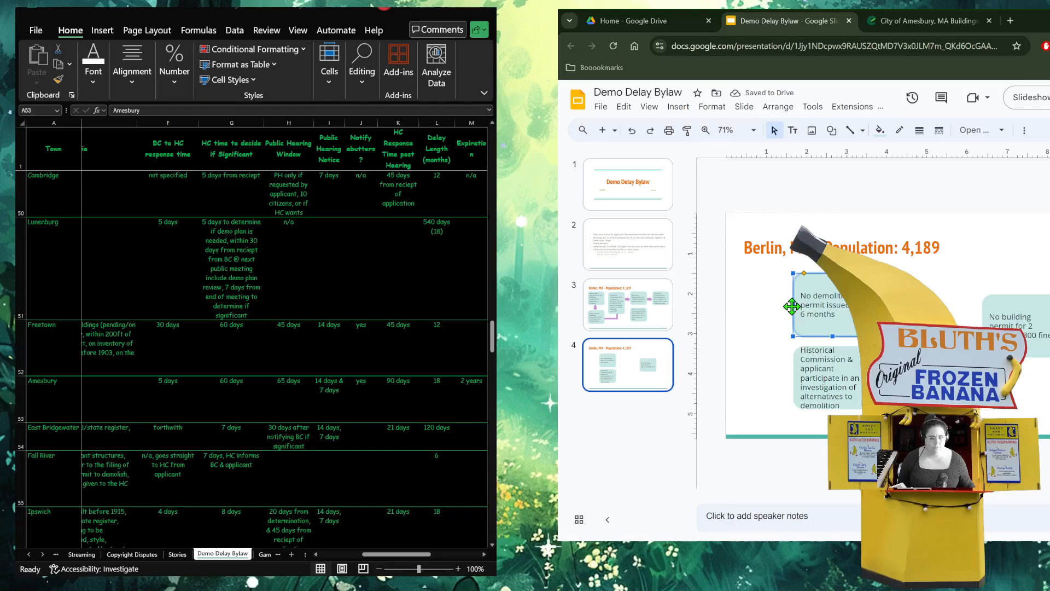
drag(792, 307, 755, 307)
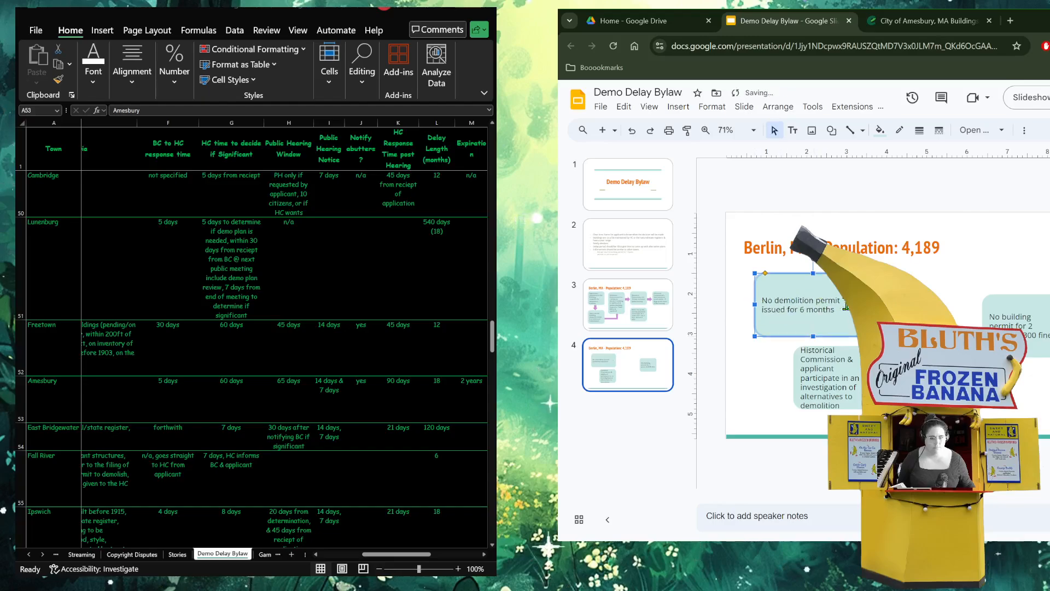
drag(871, 305, 906, 304)
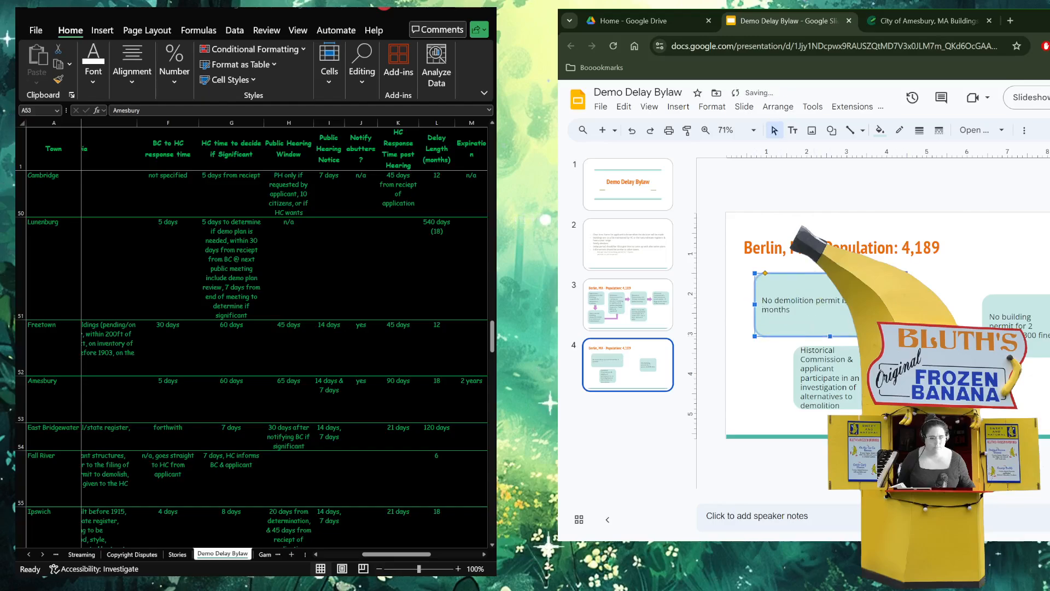
click(855, 348)
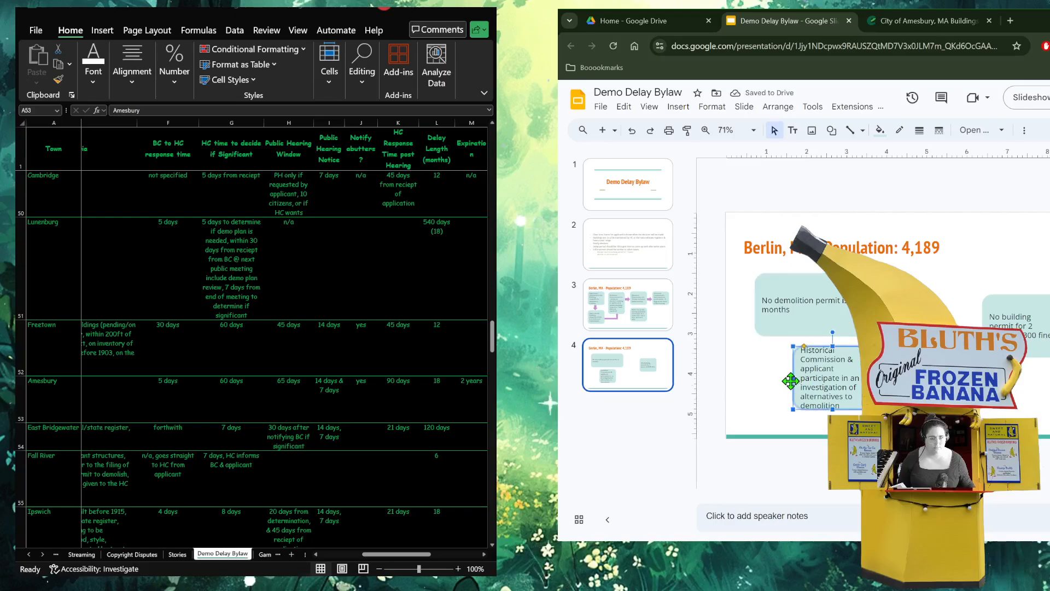
drag(793, 377, 755, 376)
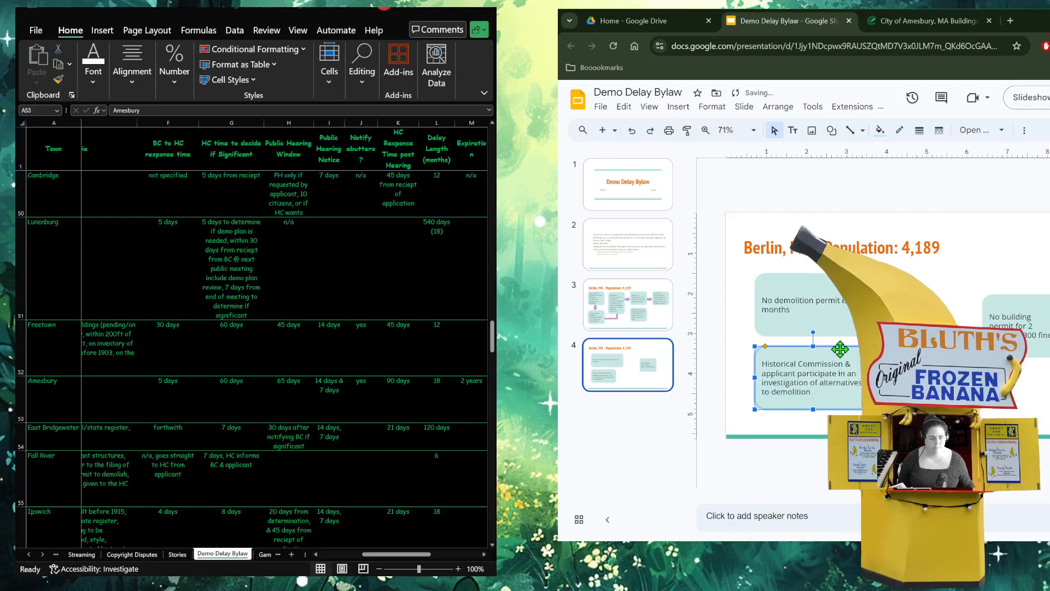
drag(840, 349, 857, 350)
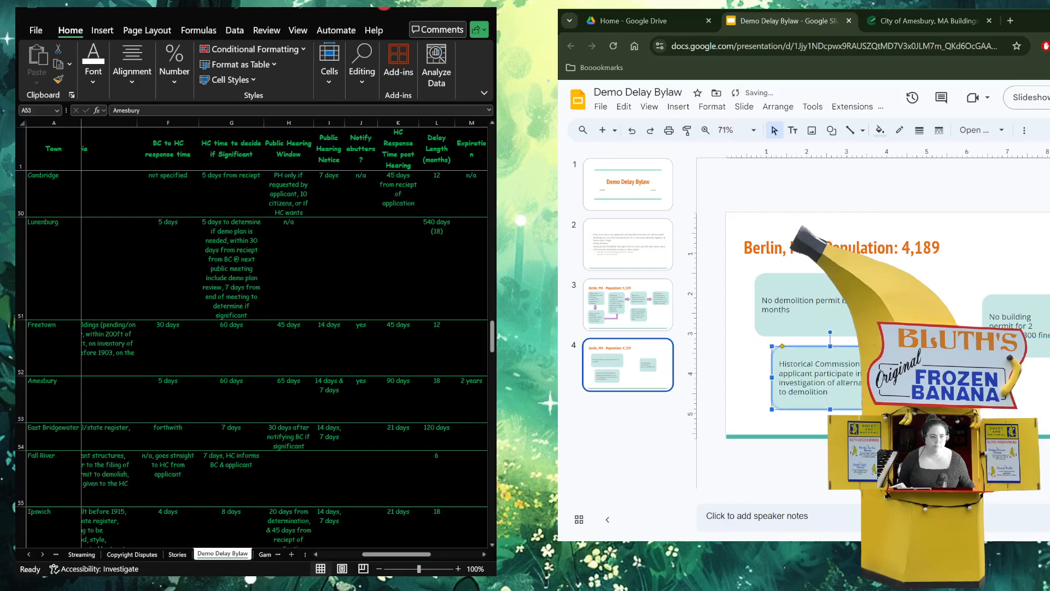
click(1037, 300)
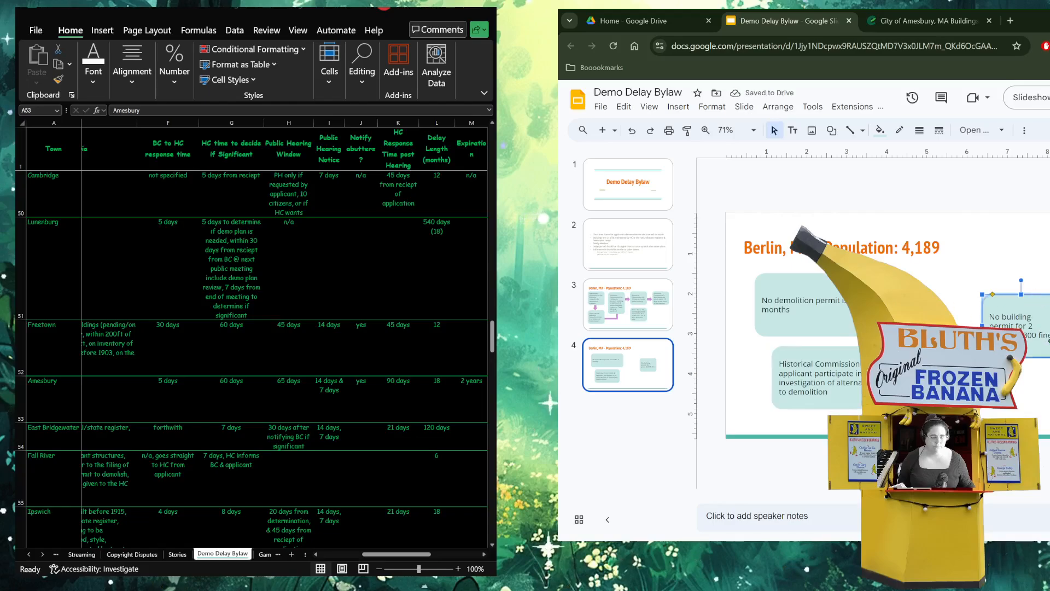
click(955, 389)
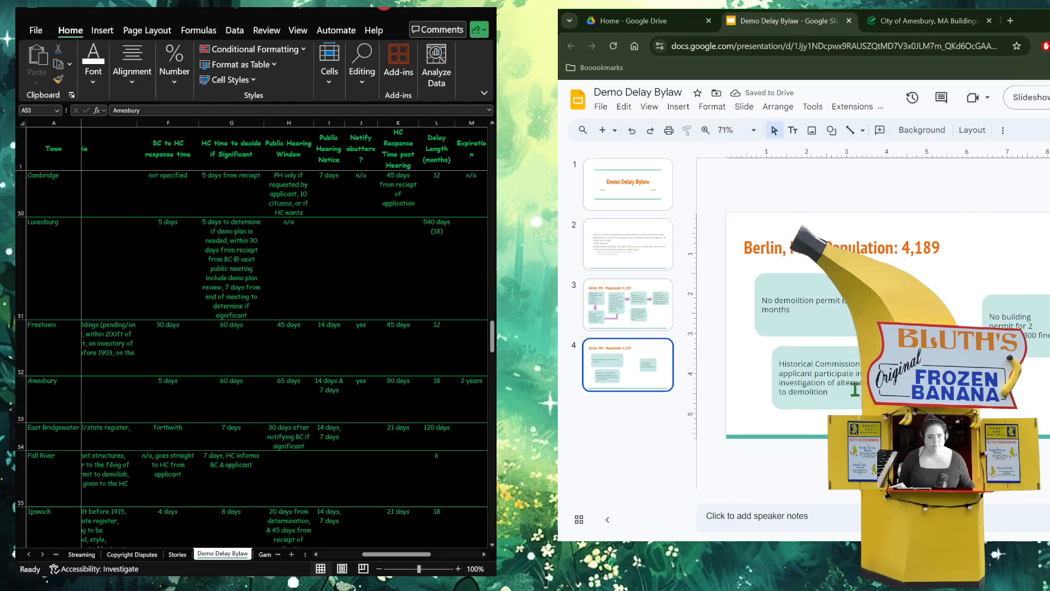
click(800, 309)
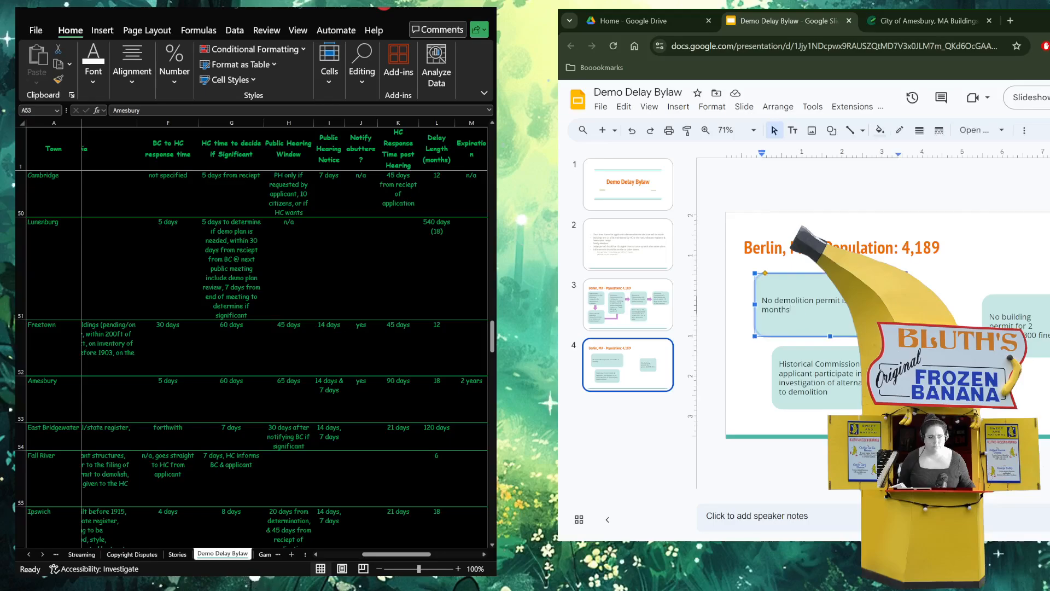
drag(795, 310, 752, 298)
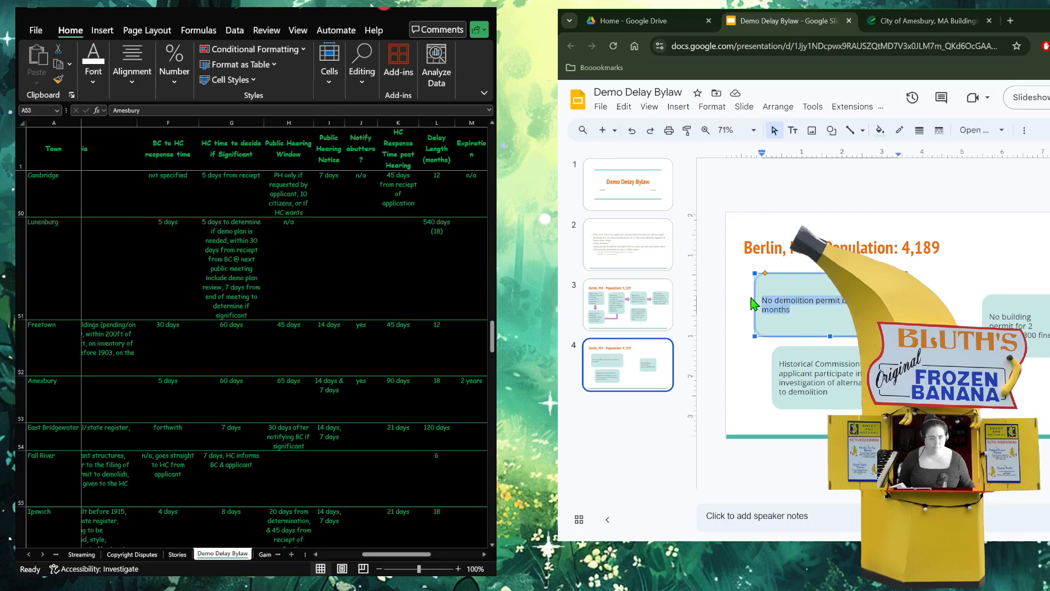
- Return to the third slide and shorten the wording in the second-column box
click(627, 322)
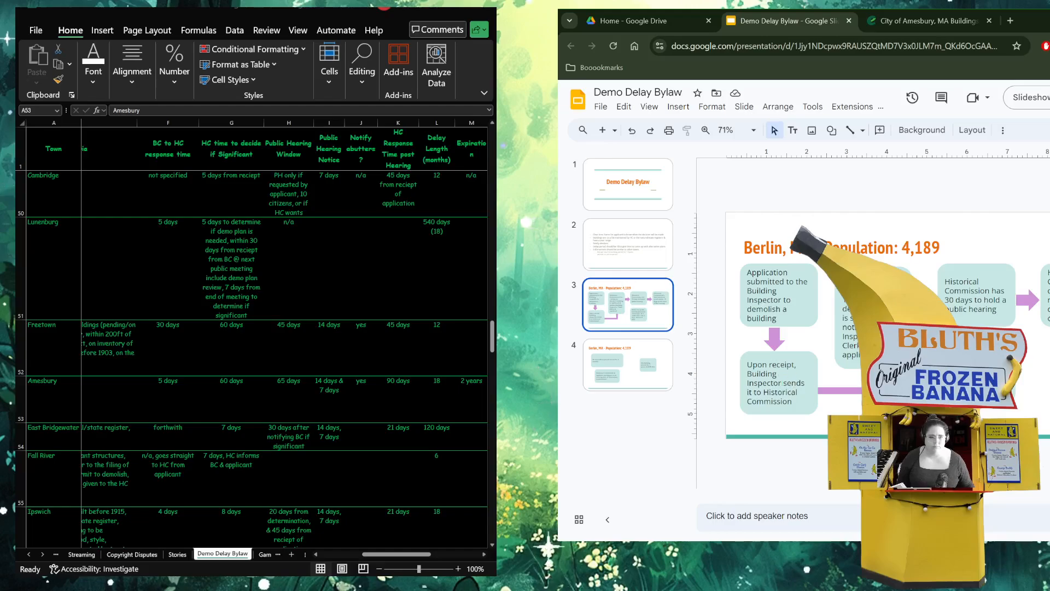
click(847, 334)
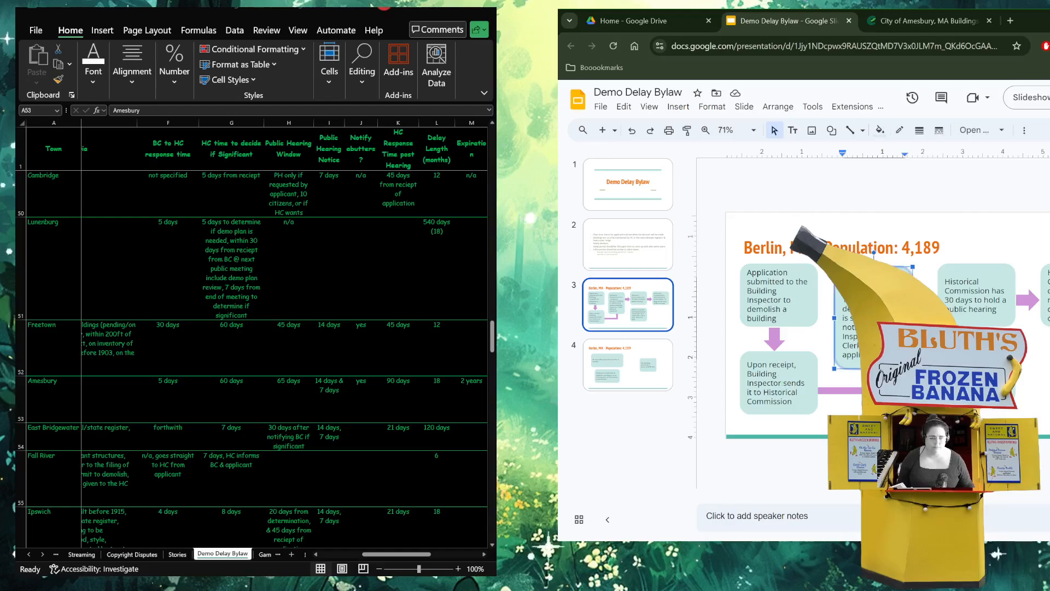
key(BackSpace)
key(BackSpace)
key(BackSpace)
key(BackSpace)
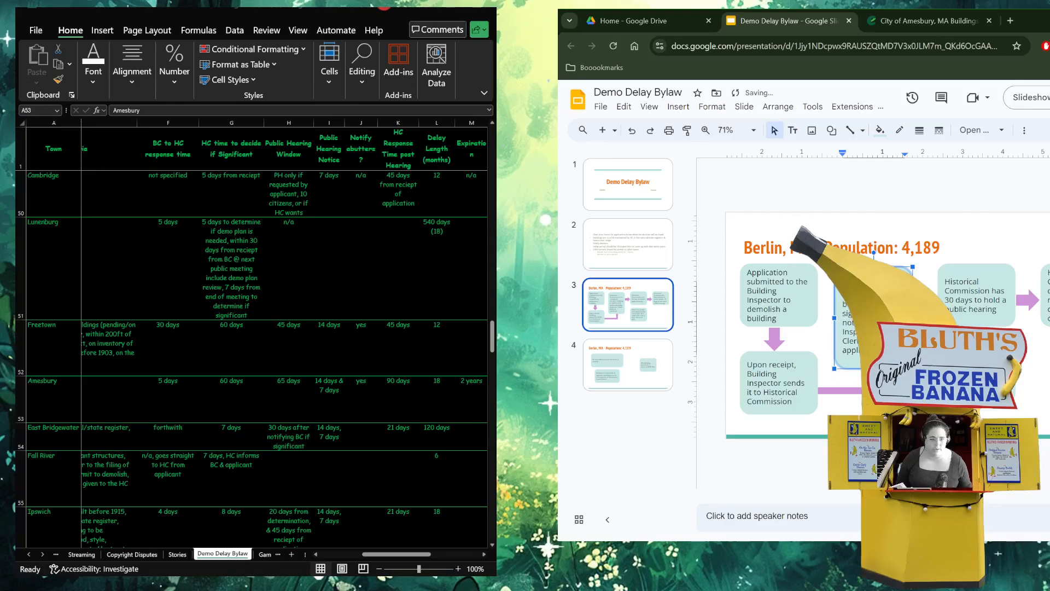
- Abbreviate "Historical Commission" to "HC" in the public hearing box and in the last-column box
drag(989, 290, 949, 277)
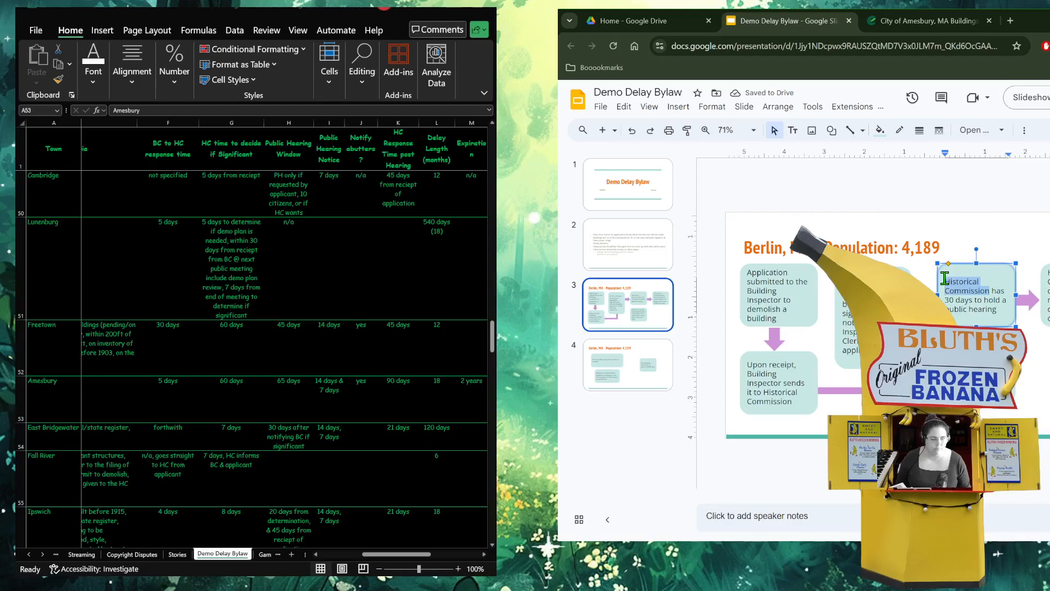
text(HC)
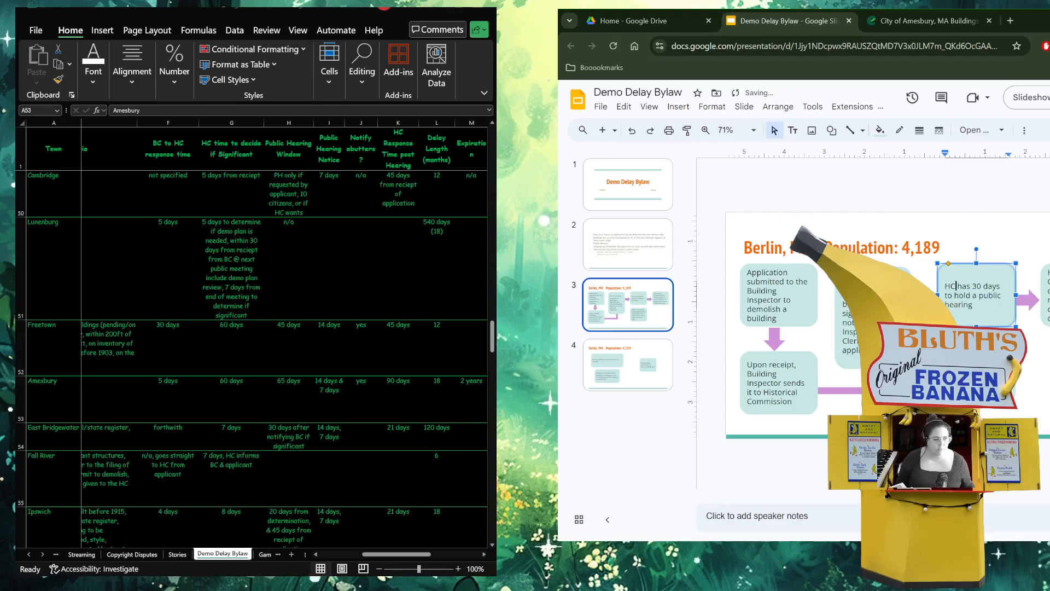
click(1044, 270)
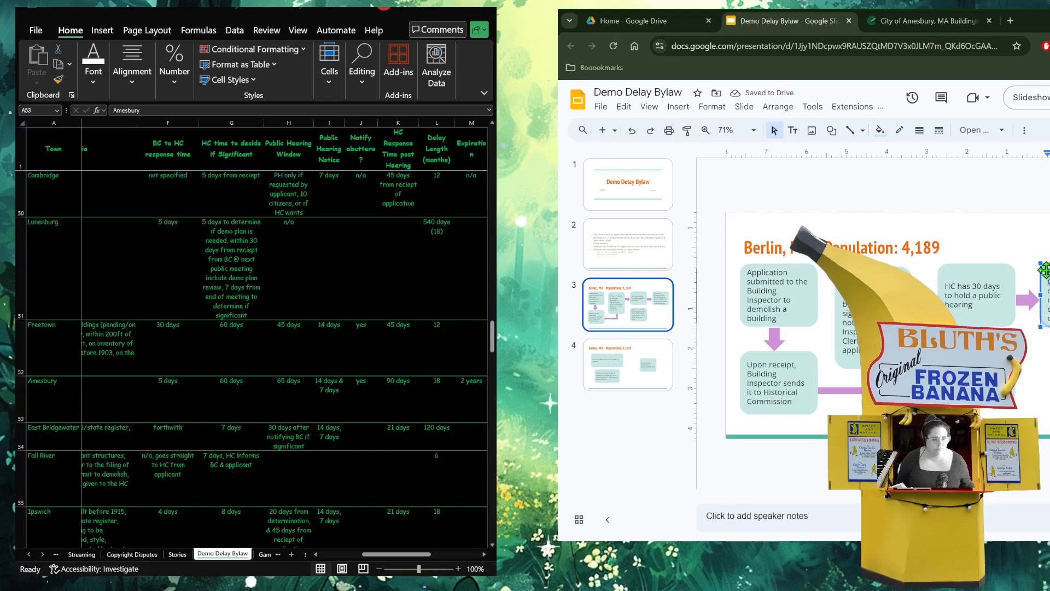
text(HC)
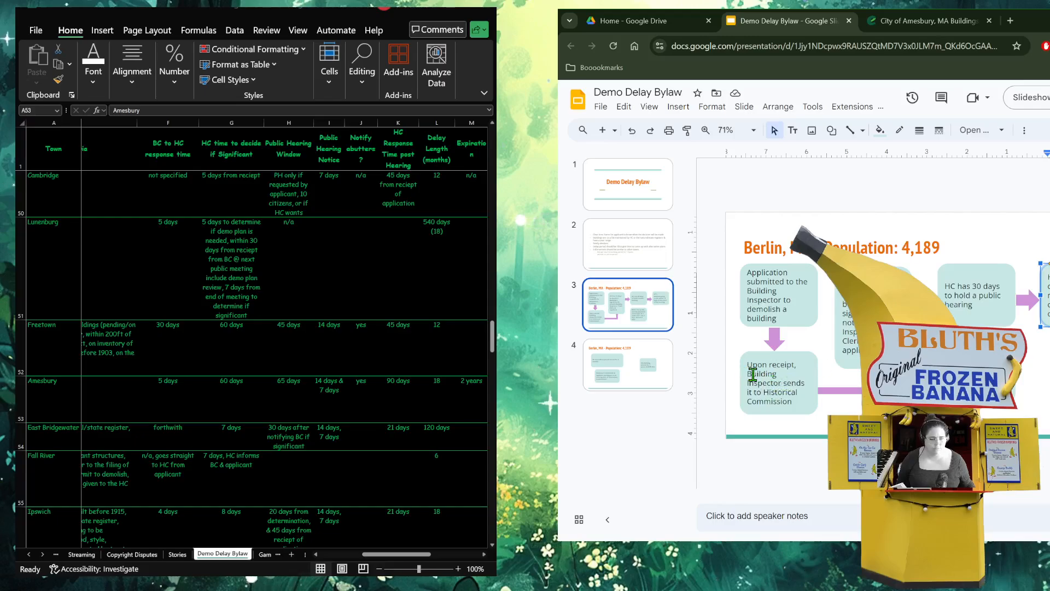
- Abbreviate "Building Inspector" to "BI" in the "Upon receipt" box and in the second-column box
drag(748, 374, 783, 381)
text(BI)
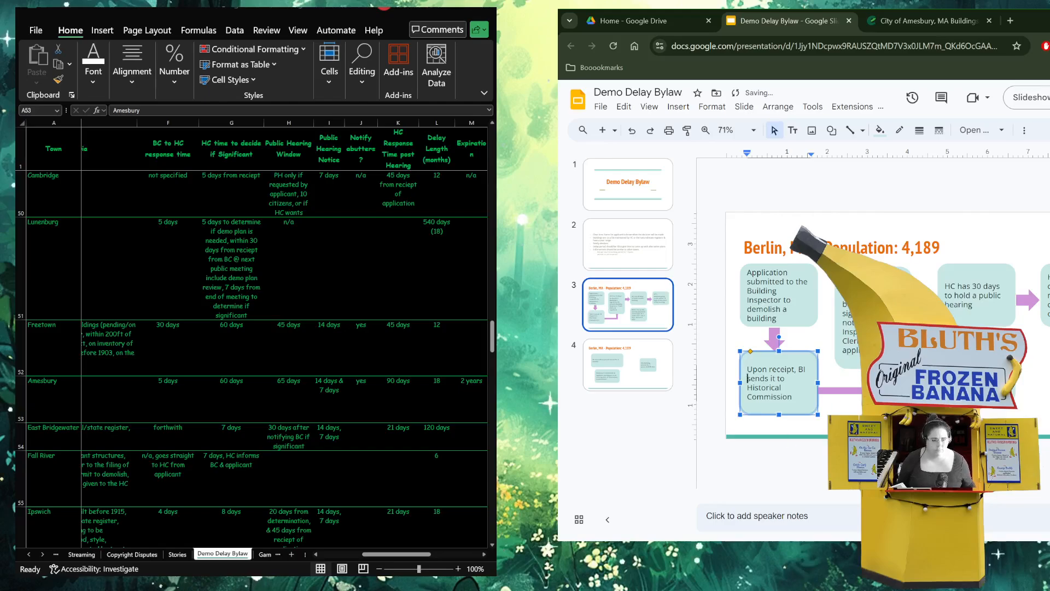
drag(864, 322, 876, 332)
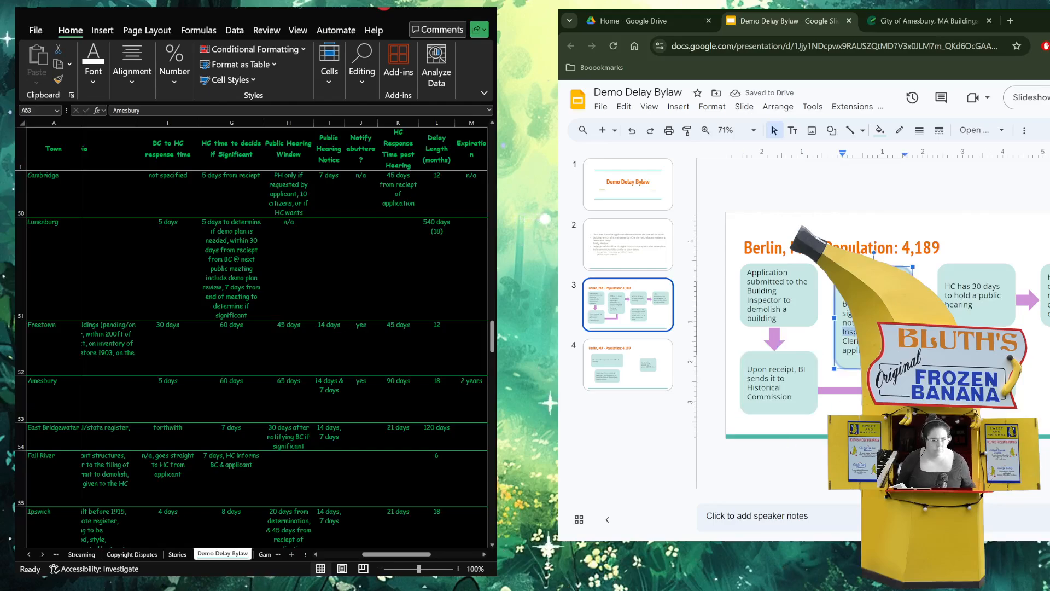
text(BI)
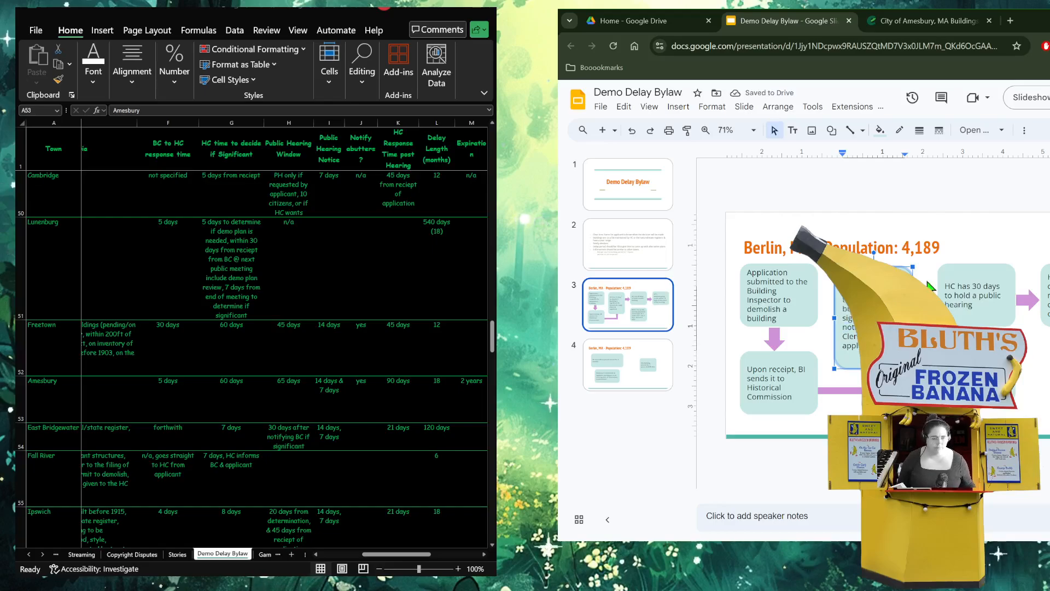
key(Escape)
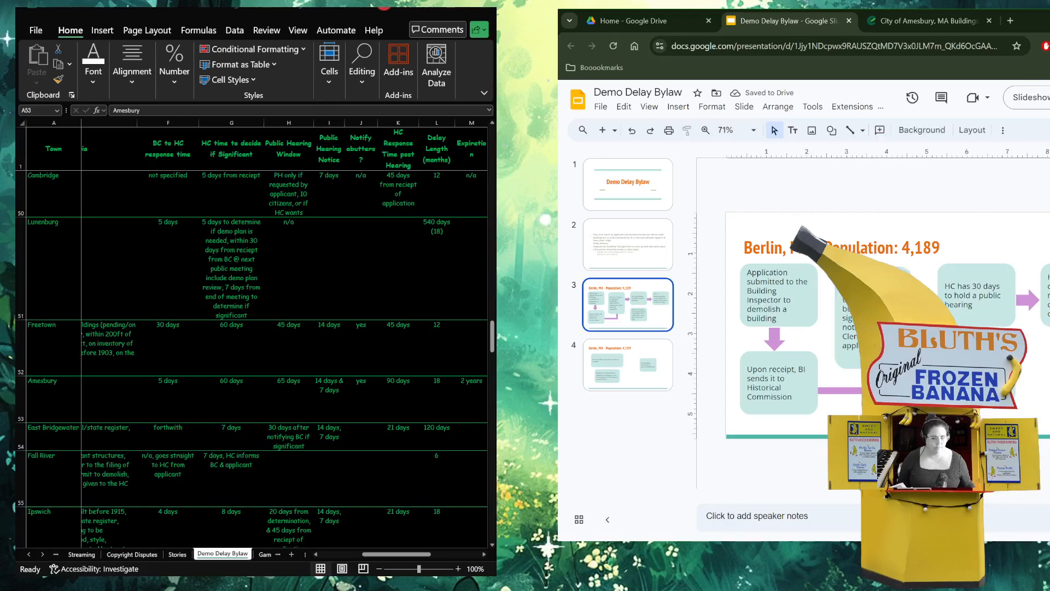
- Reduce the font size of the text in the box below the public hearing box and adjust the box's size
click(977, 372)
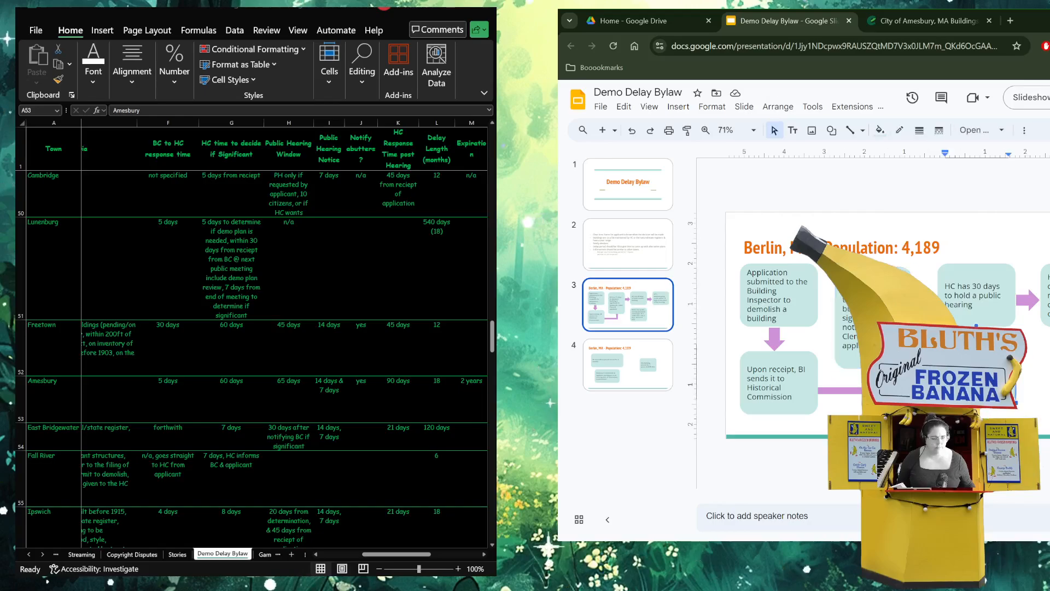
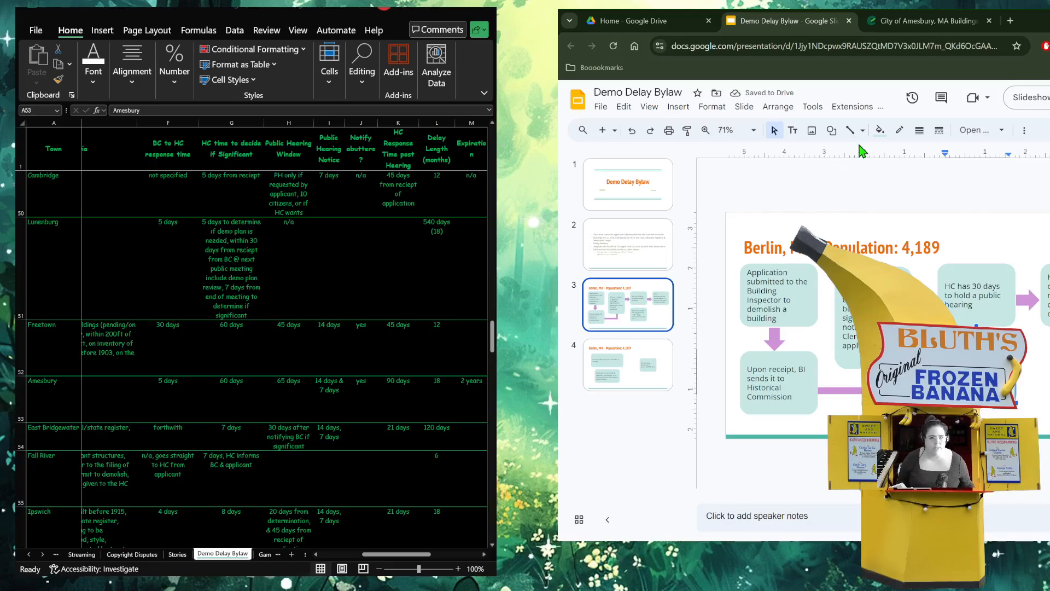
click(1025, 133)
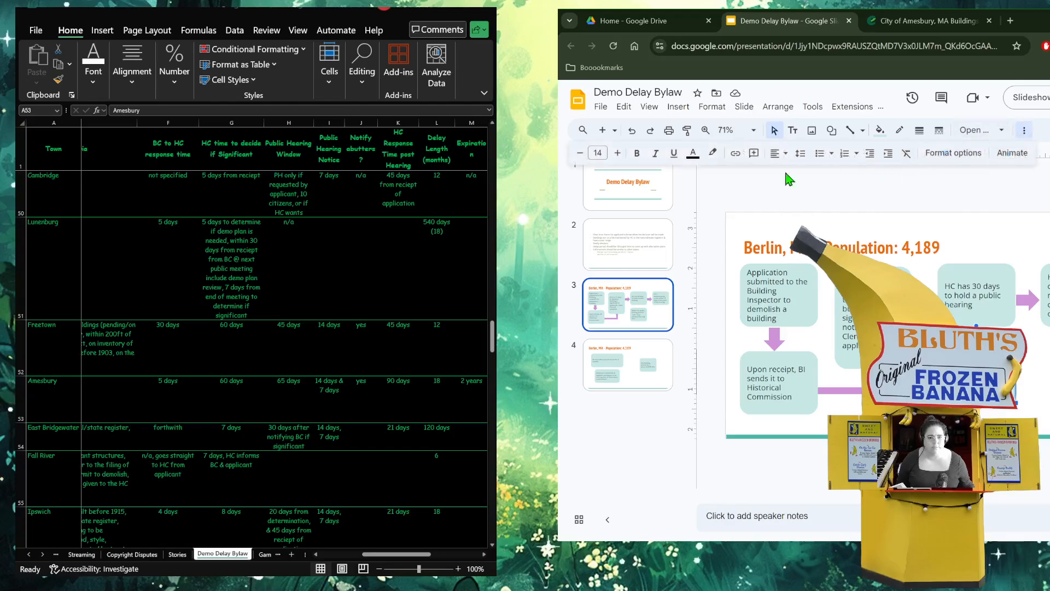
click(580, 154)
click(580, 154)
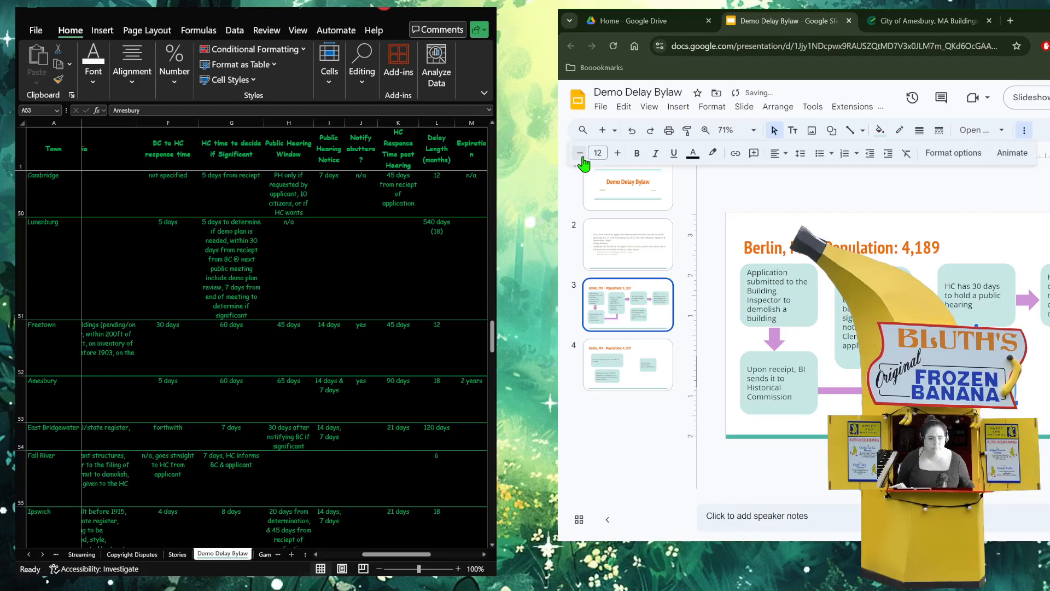
click(581, 154)
drag(1016, 399, 1018, 398)
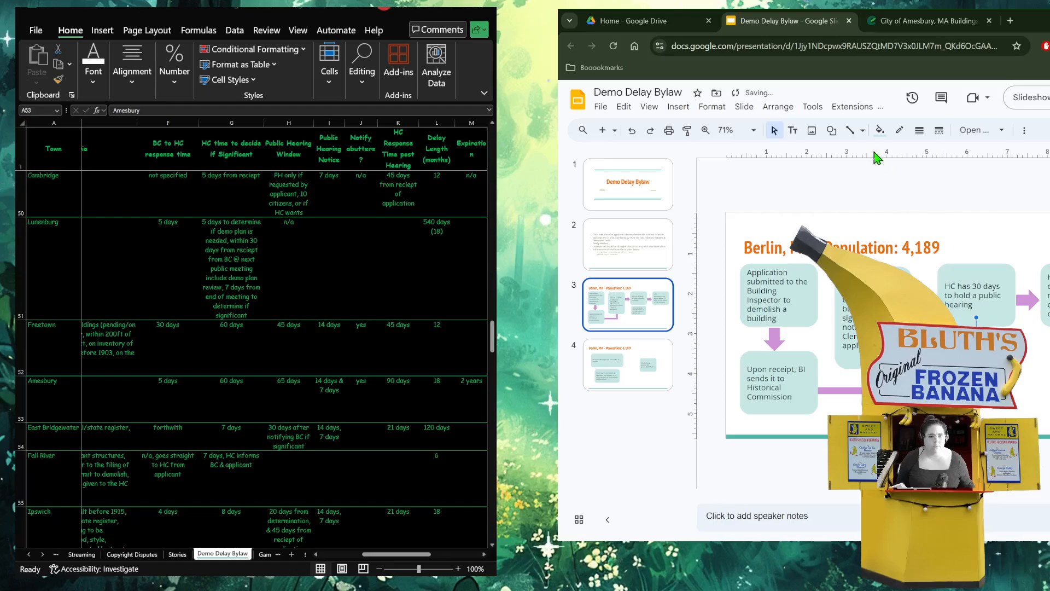
- Fill the box below the public hearing box with a custom translucent orange, hex #ff98002c
click(880, 129)
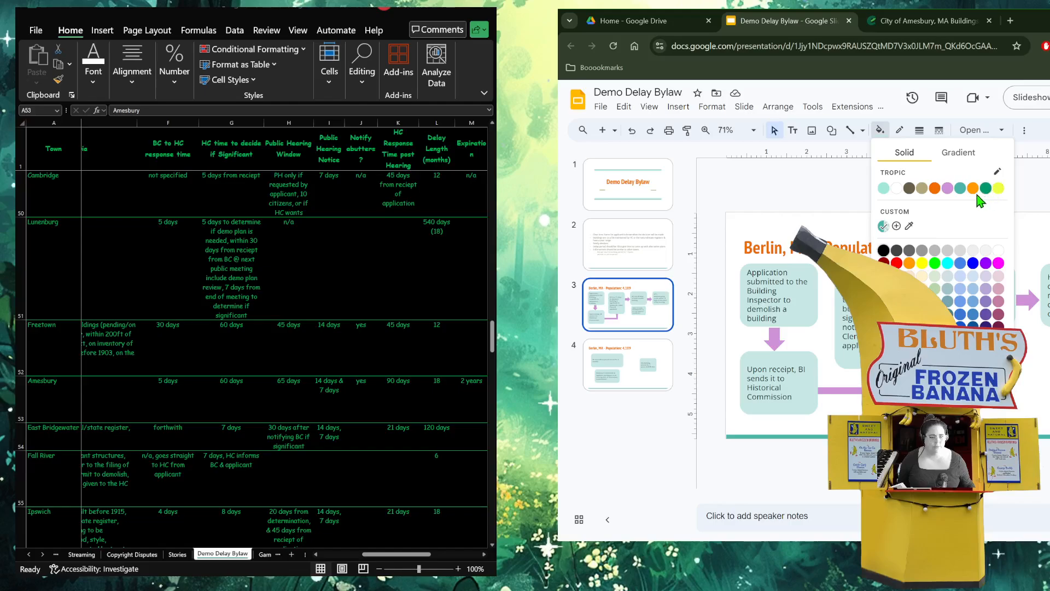
click(974, 188)
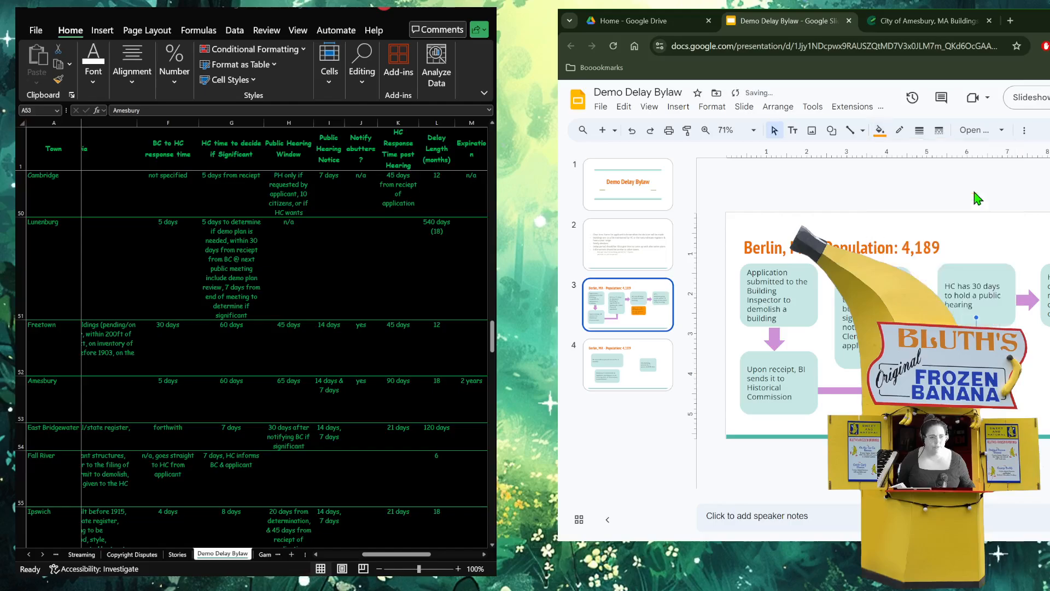
click(881, 137)
click(909, 227)
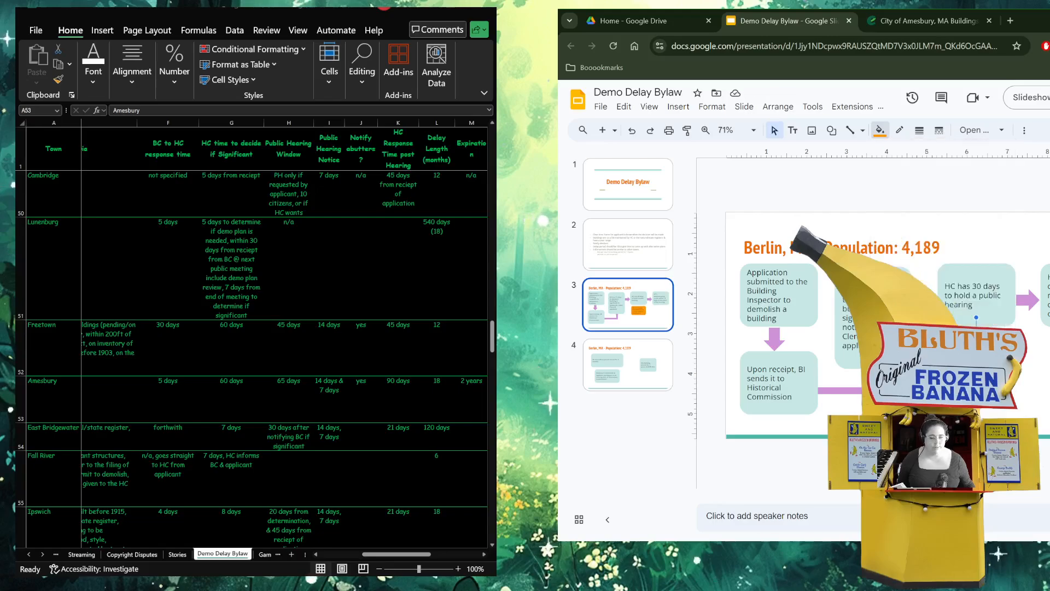
click(880, 130)
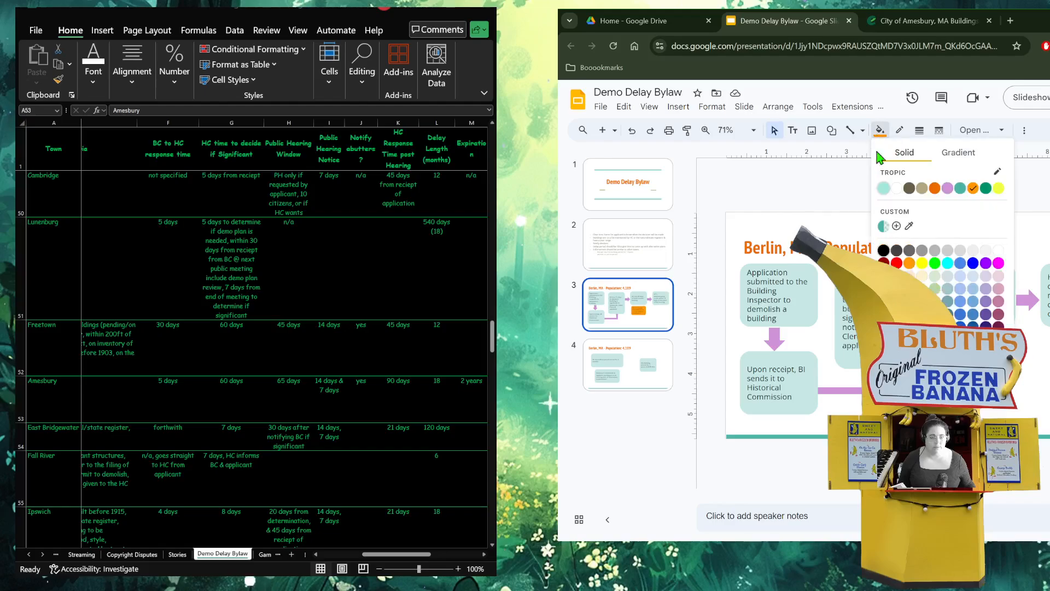
click(897, 226)
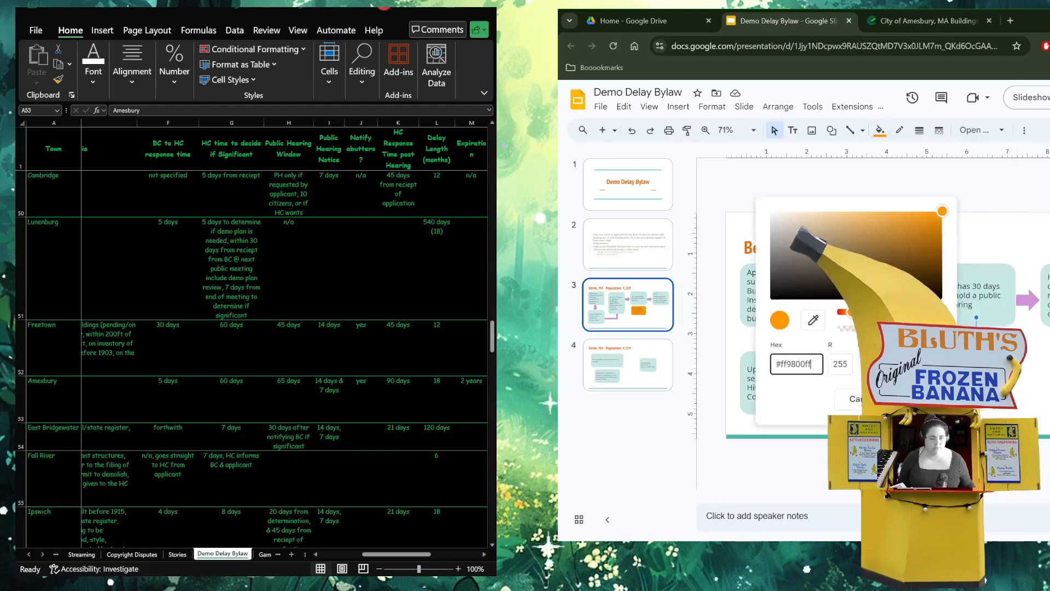
drag(941, 328, 857, 328)
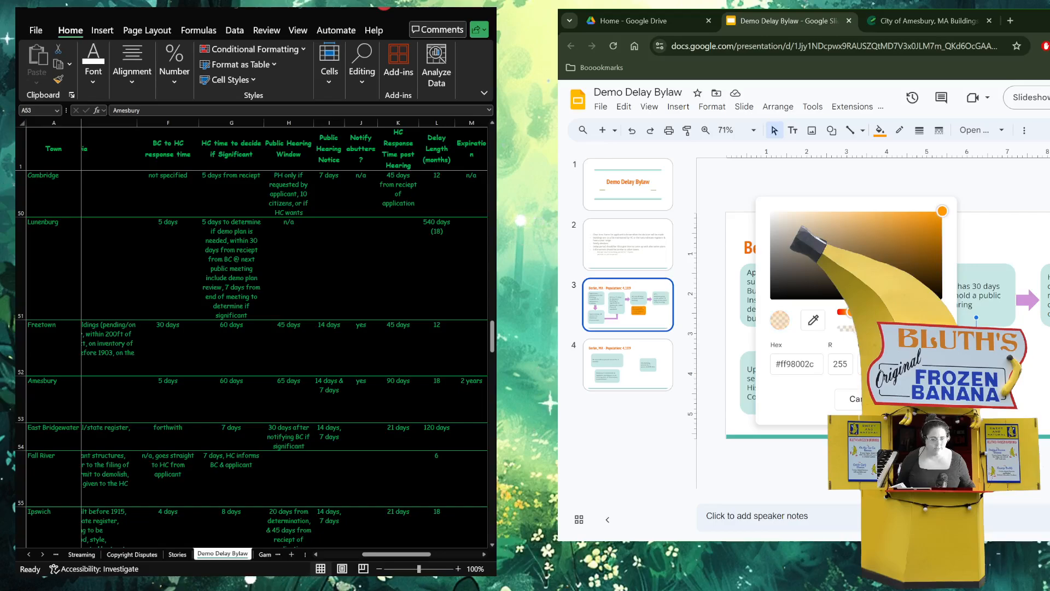
click(919, 399)
click(996, 242)
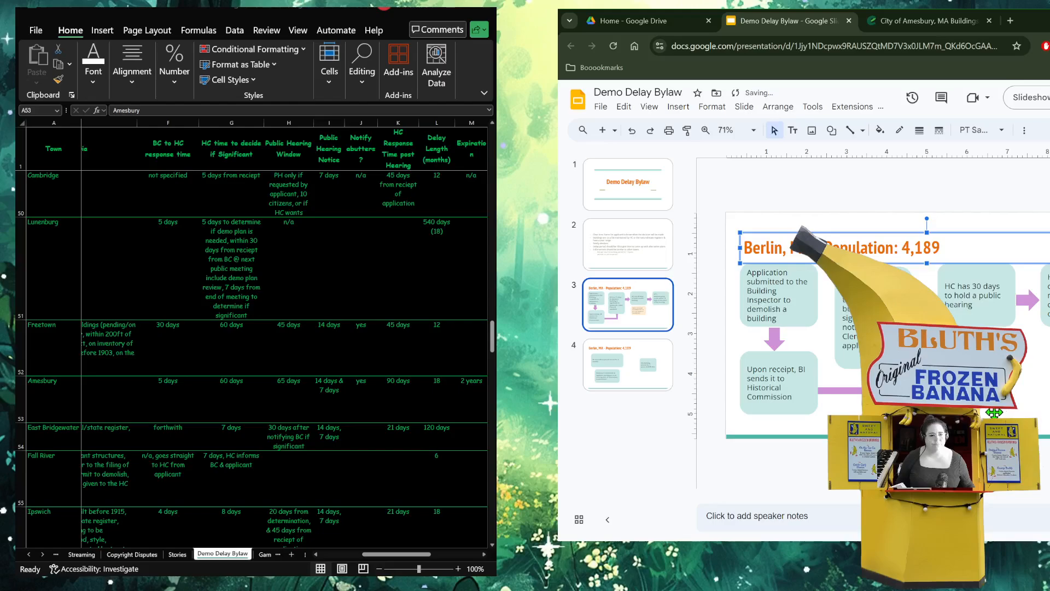
click(1046, 241)
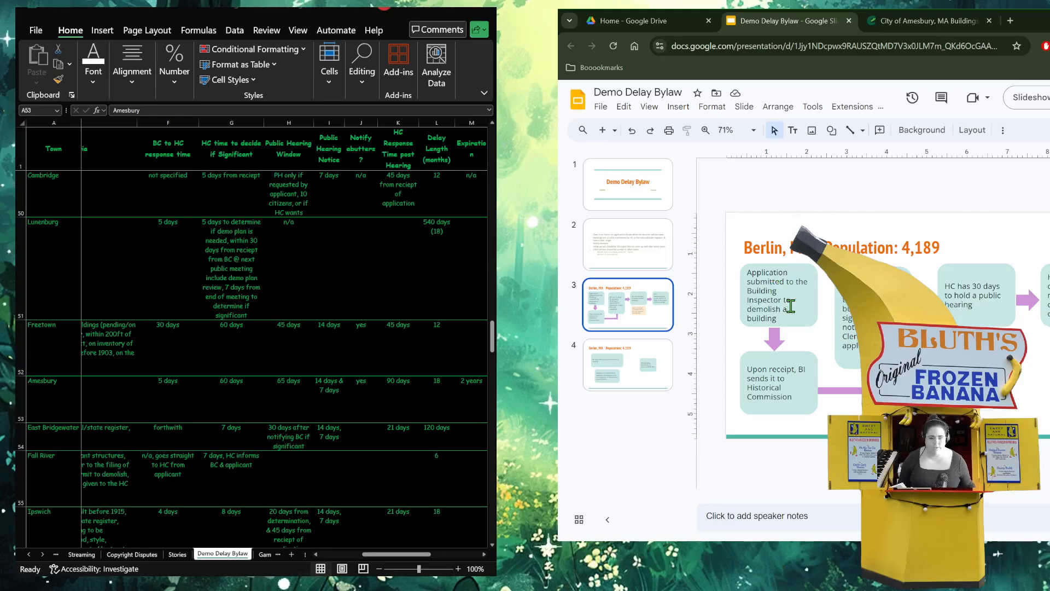
- Add "50 yrs or older" to the end of the application box's text on the third slide
click(803, 283)
double_click(803, 283)
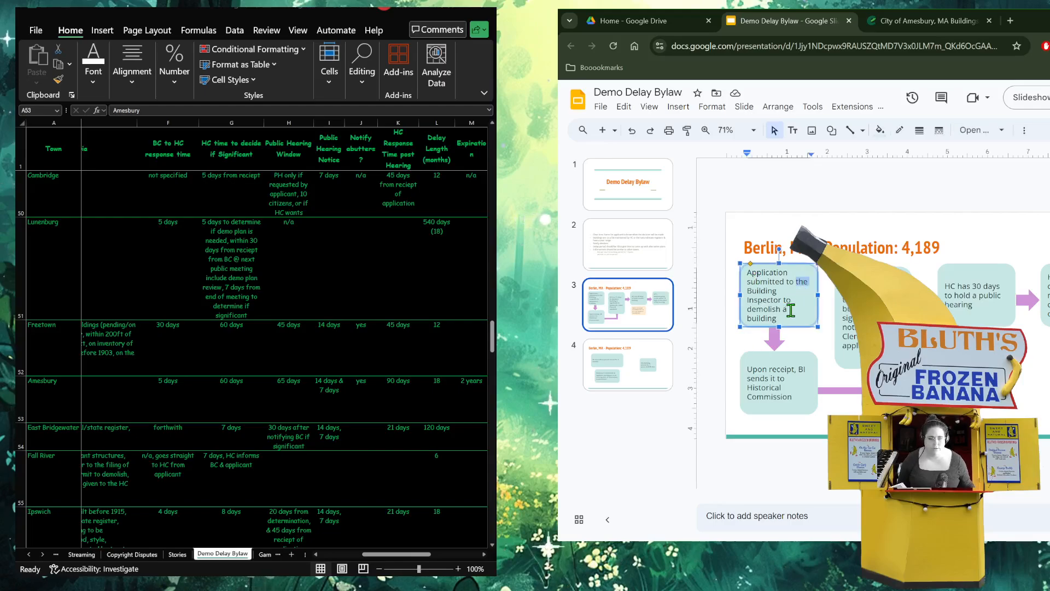
drag(784, 316, 762, 312)
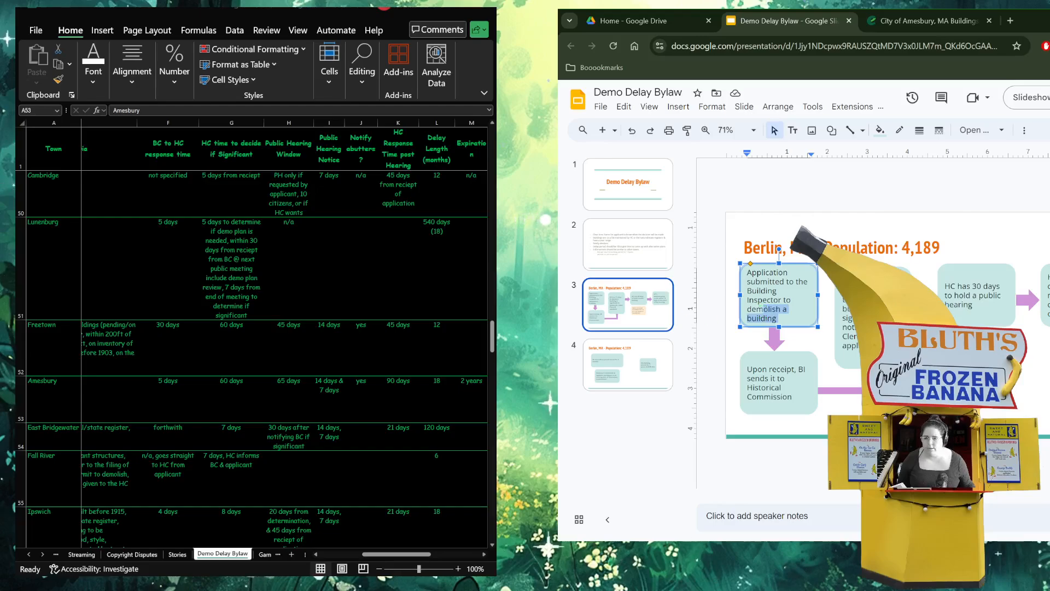
click(139, 310)
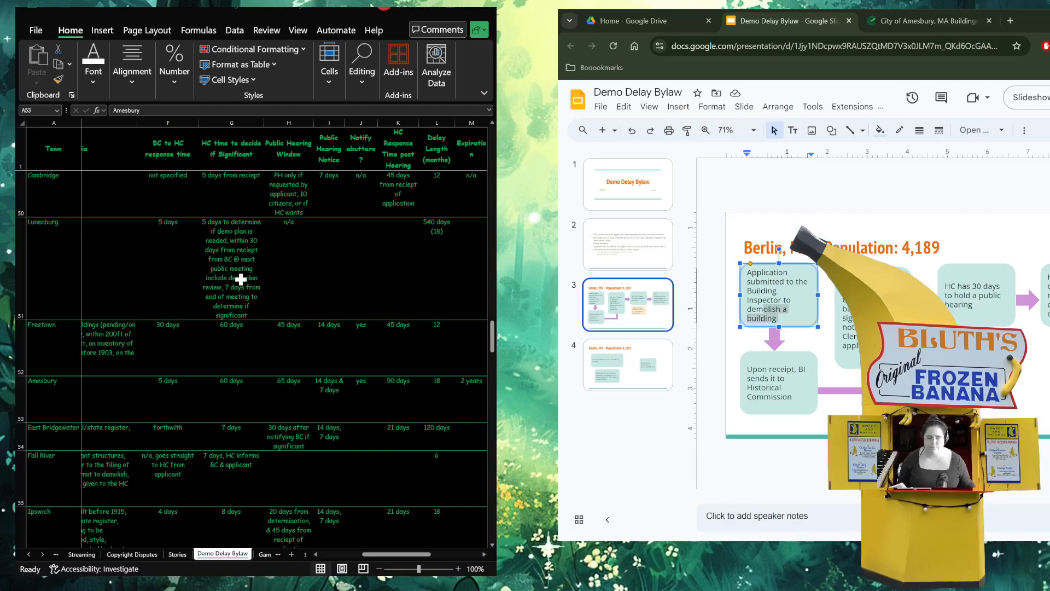
click(632, 248)
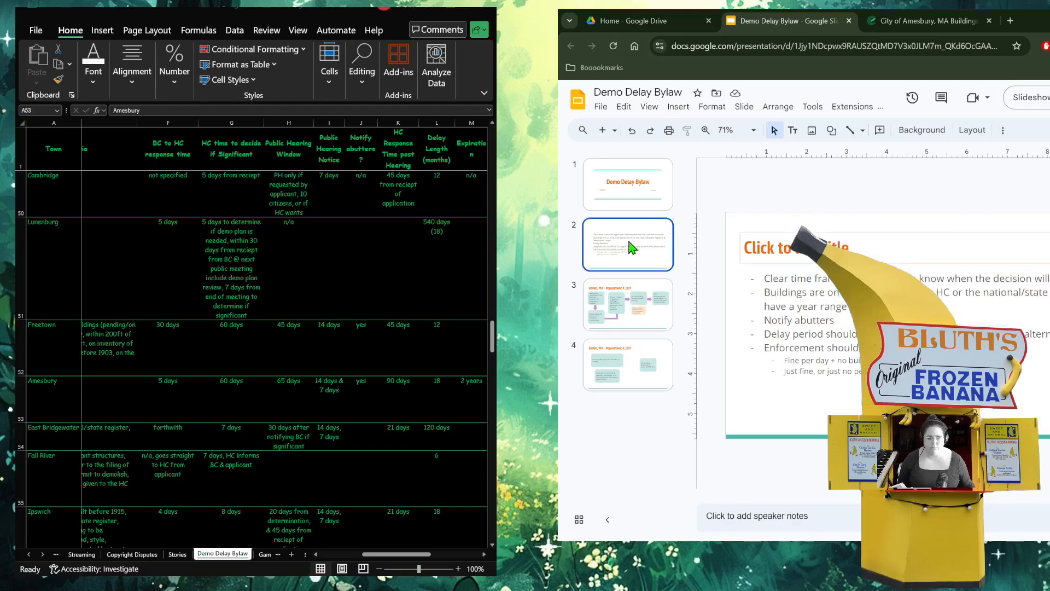
click(623, 322)
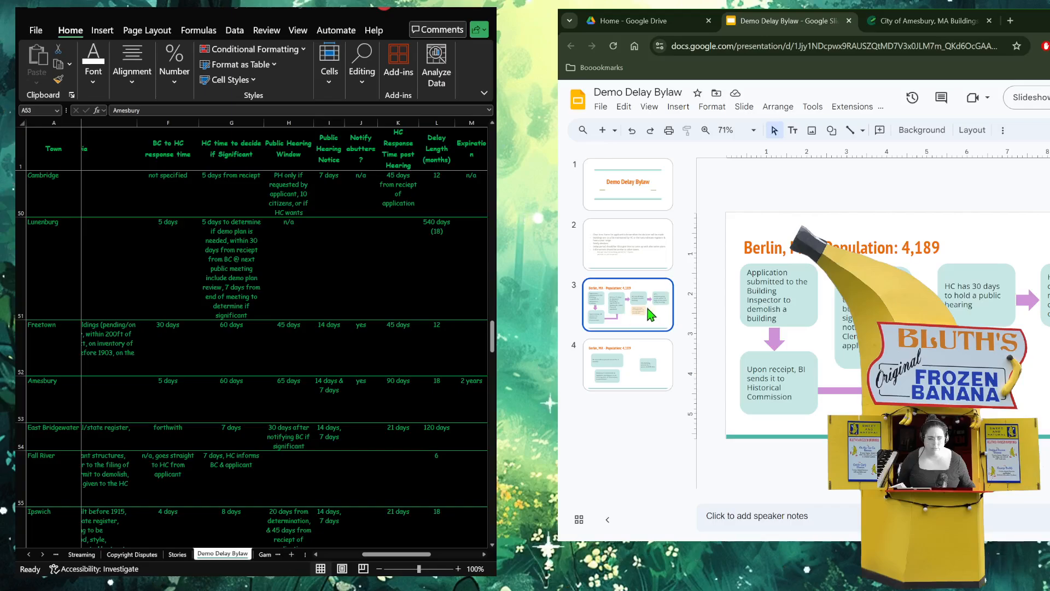
click(639, 378)
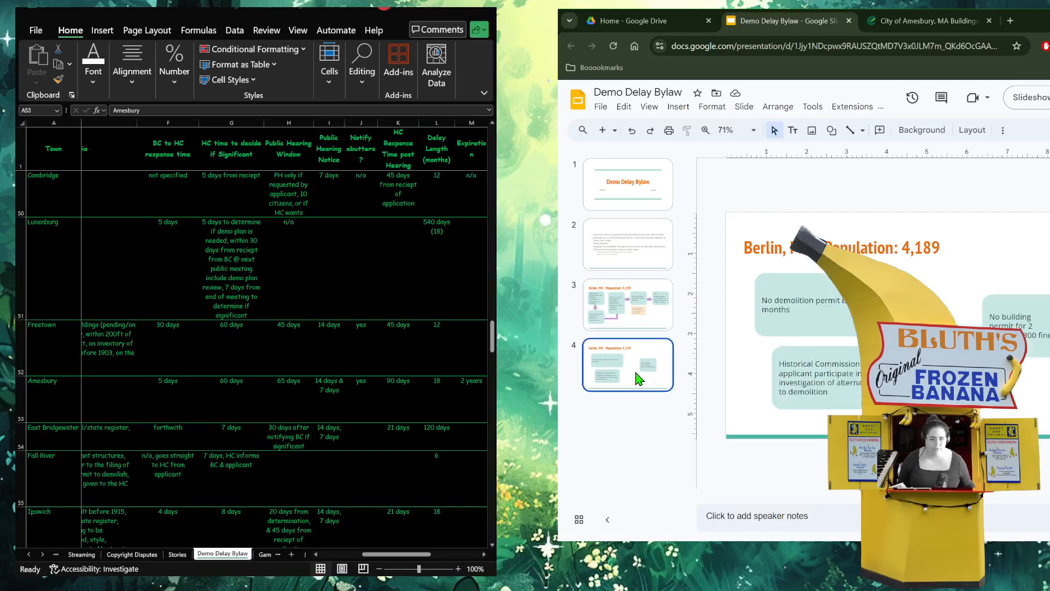
click(639, 312)
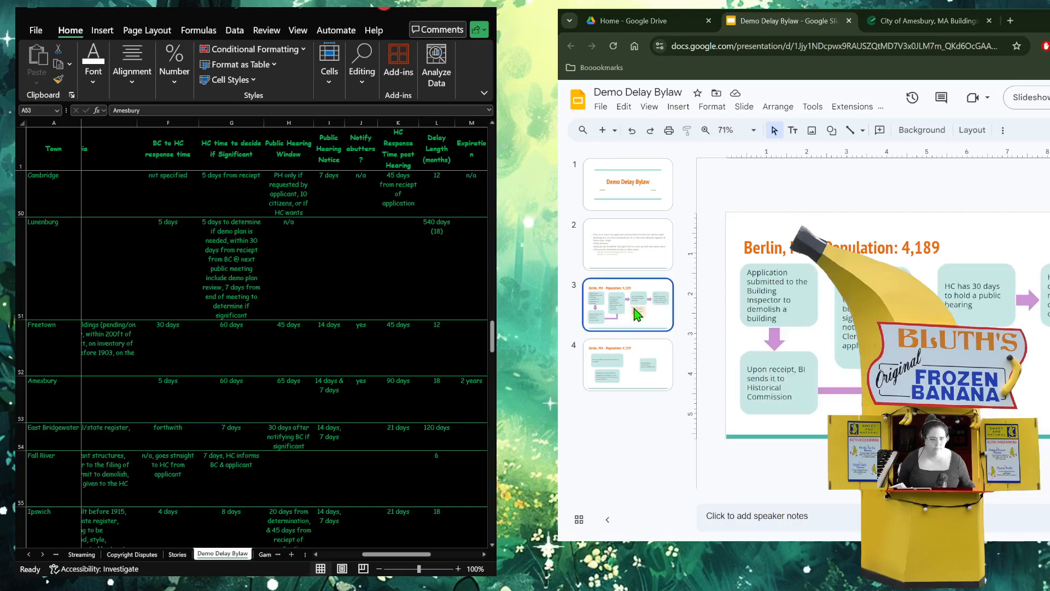
click(782, 309)
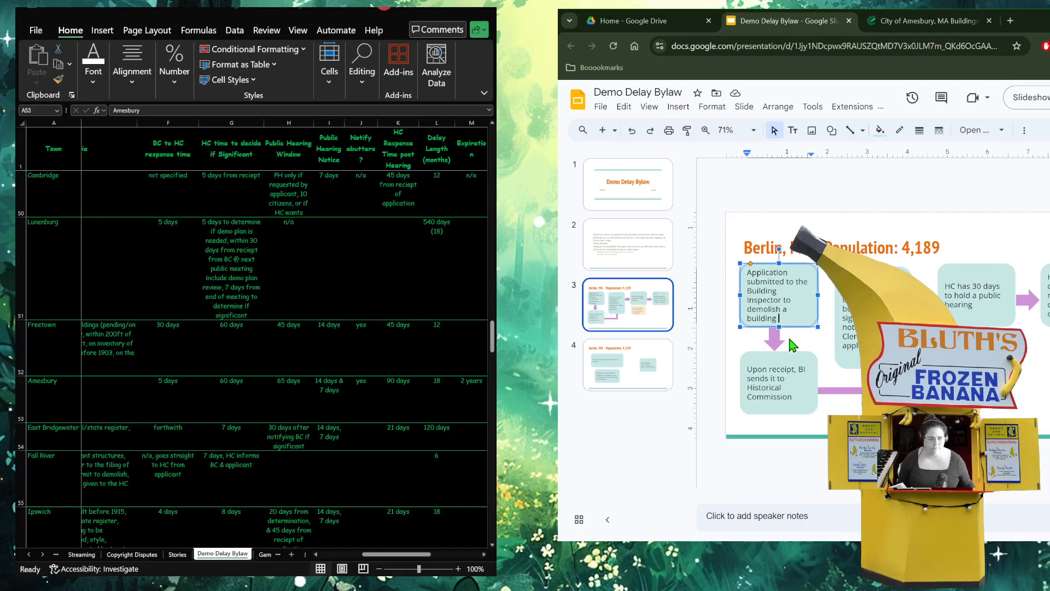
text(50 yrs or older)
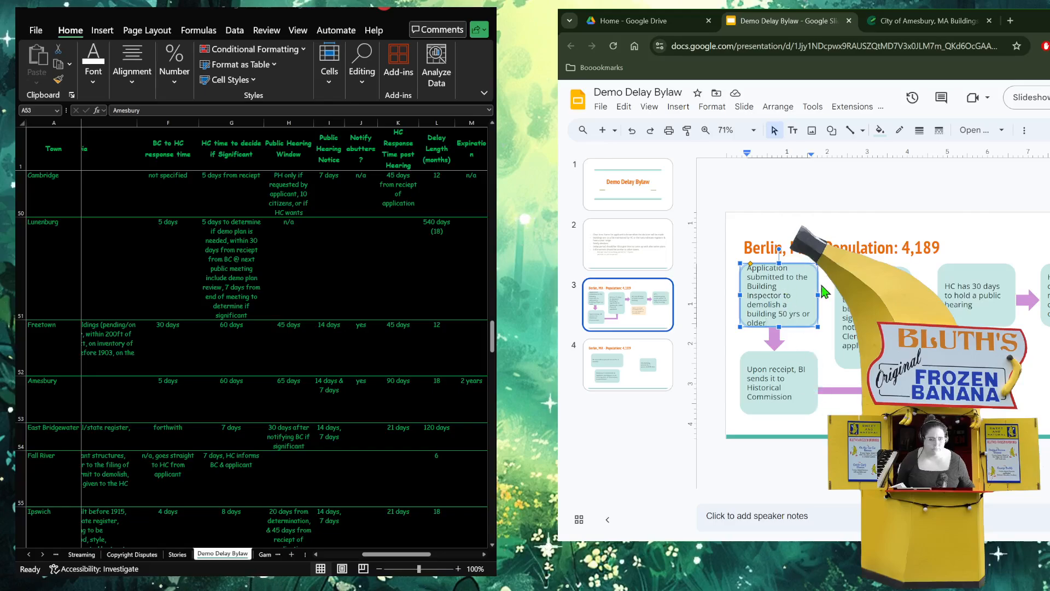
- Make the application box taller and the "Upon receipt" box shorter, and refit the down arrow between them
click(779, 356)
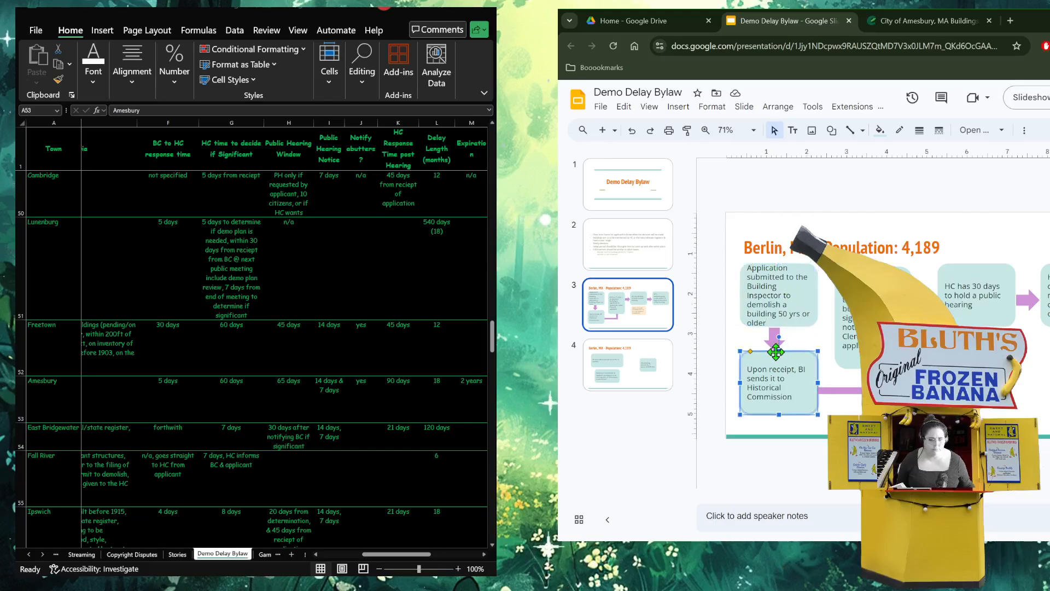
mouse_move(779, 349)
mouse_down()
mouse_move(786, 366)
mouse_move(774, 348)
mouse_move(774, 357)
mouse_move(782, 336)
mouse_move(786, 347)
mouse_move(772, 355)
mouse_up()
click(780, 320)
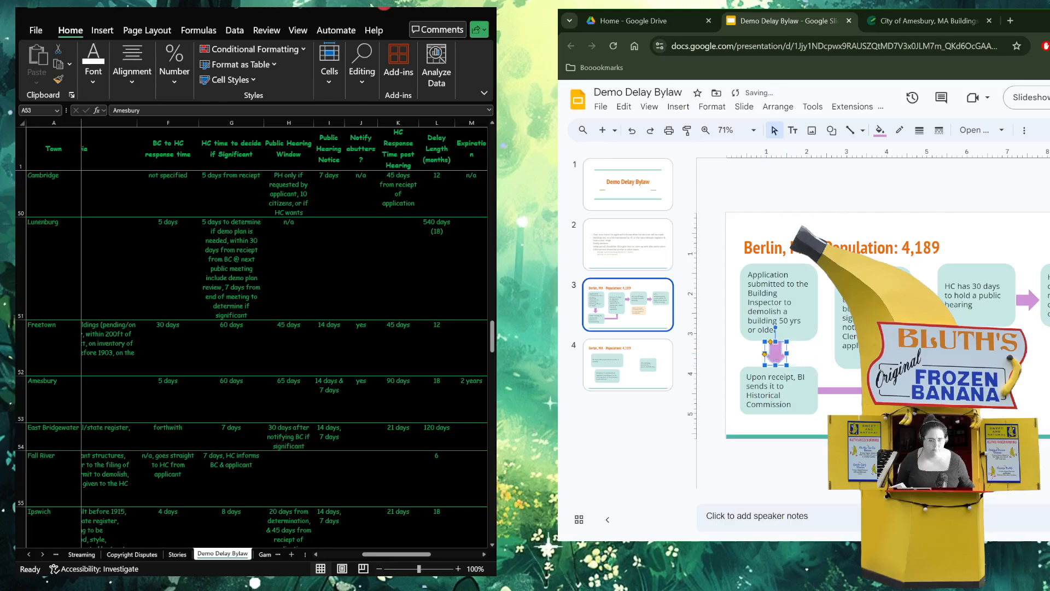
click(761, 430)
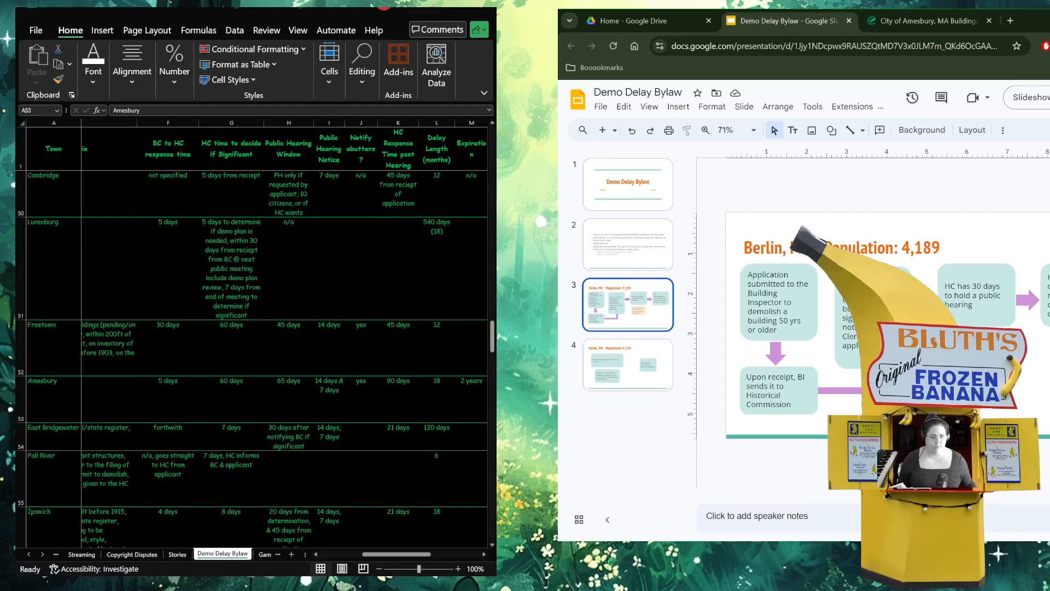
- Widen the second-column box slightly, then widen the application box on both sides and lower its top edge
click(879, 321)
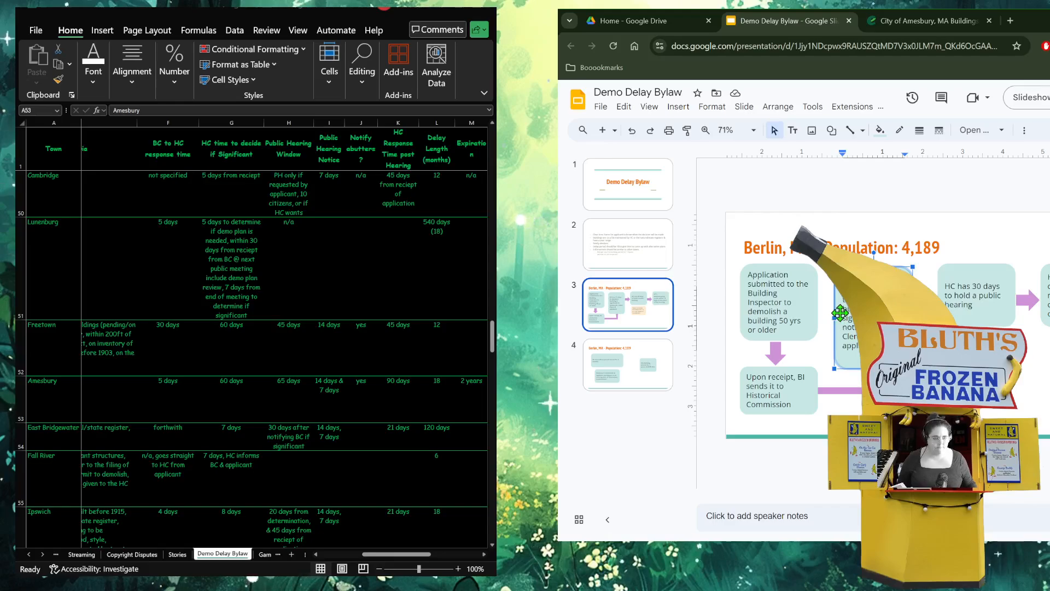
drag(834, 320, 829, 320)
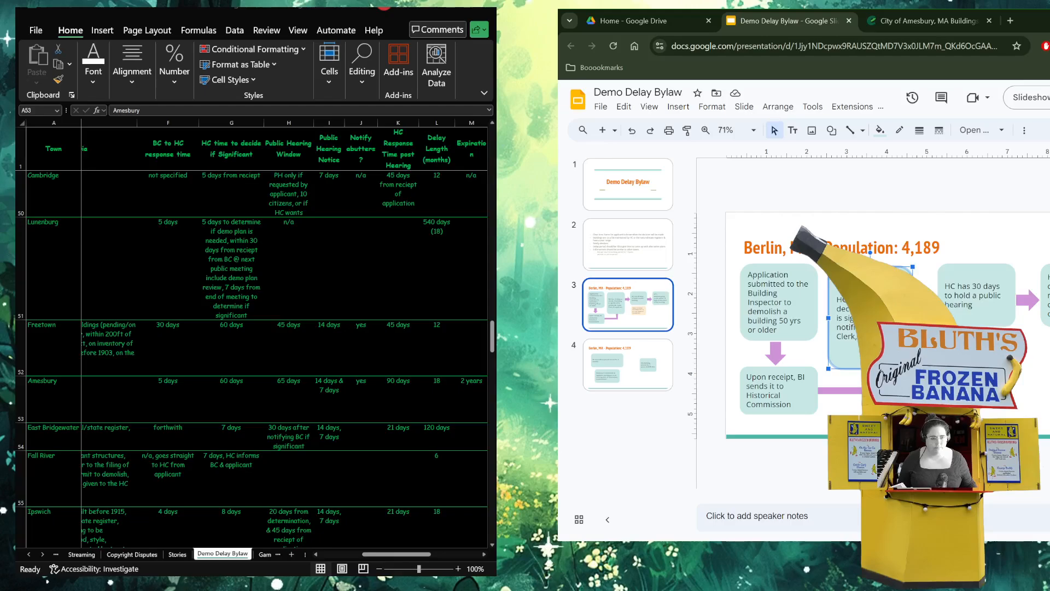
click(798, 301)
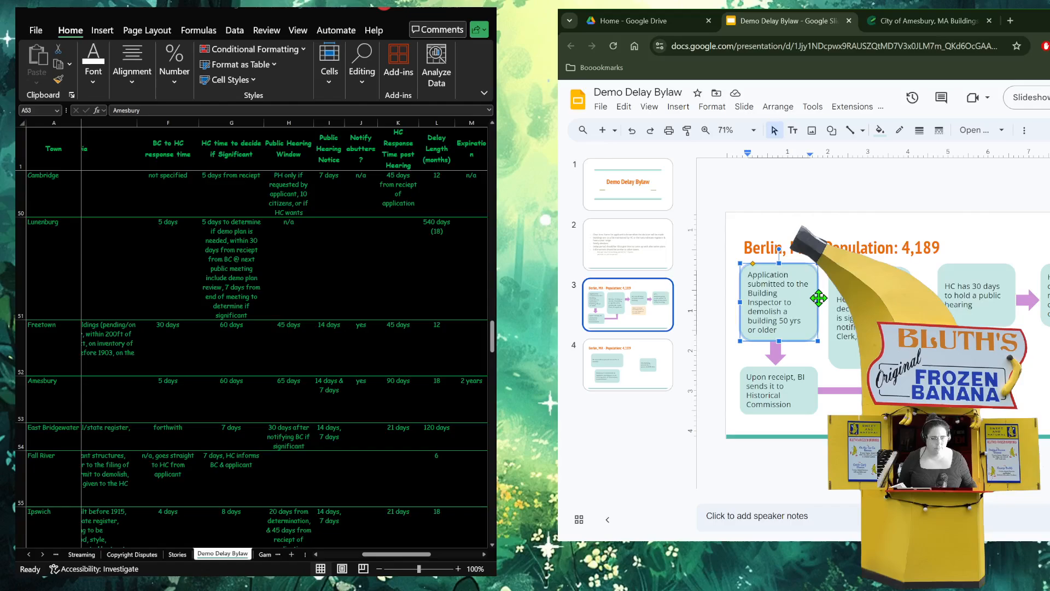
drag(819, 301, 825, 301)
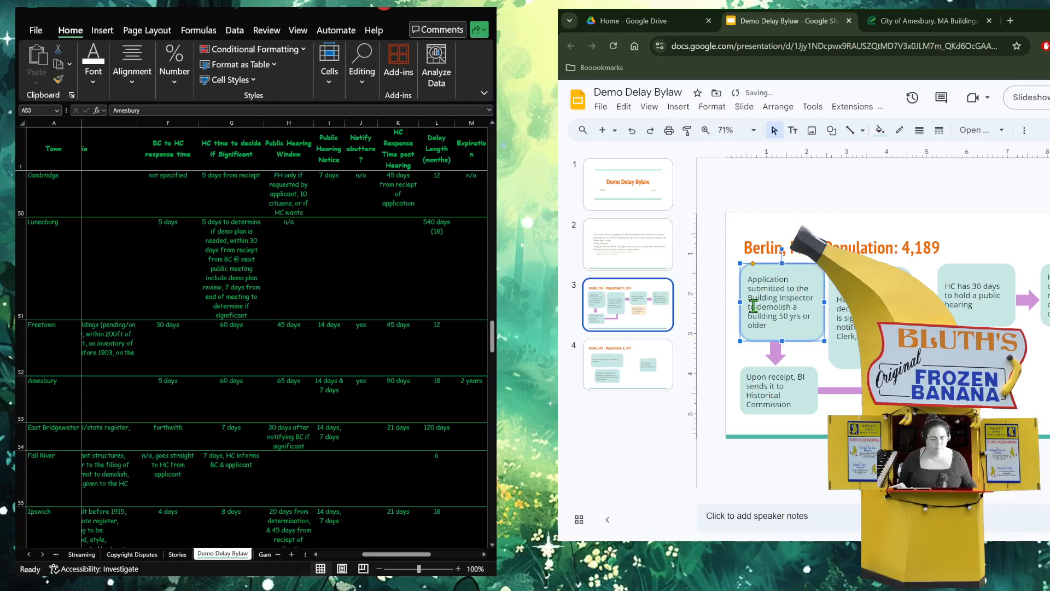
drag(740, 302, 733, 302)
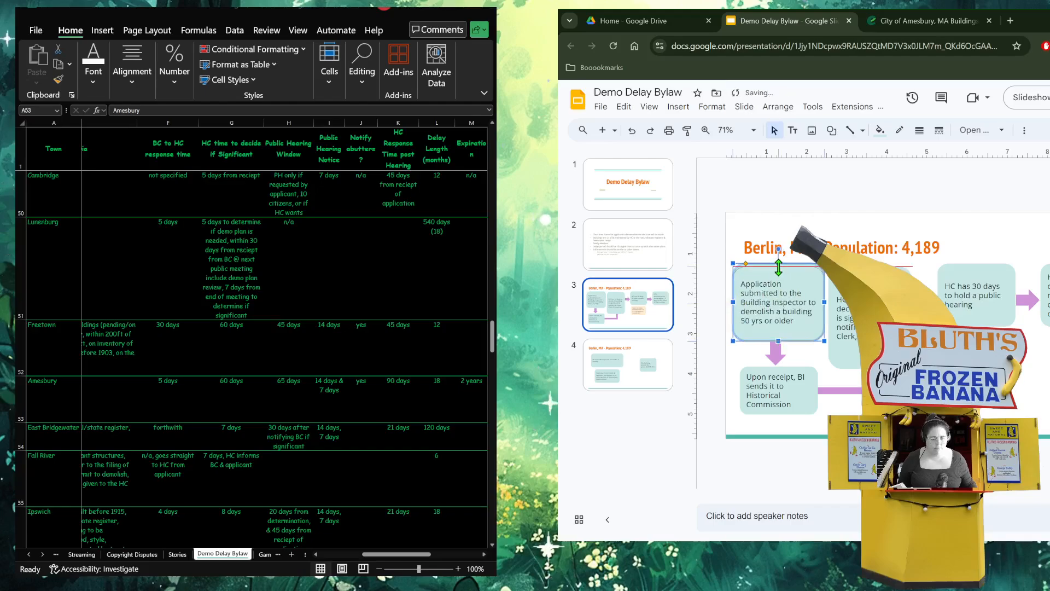
drag(778, 267, 779, 271)
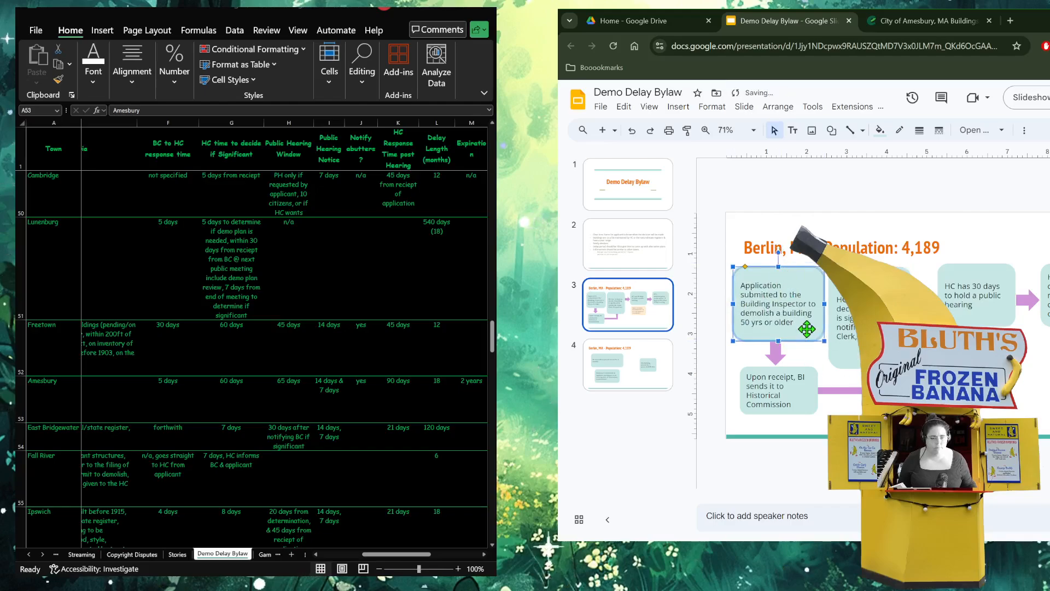
key(Escape)
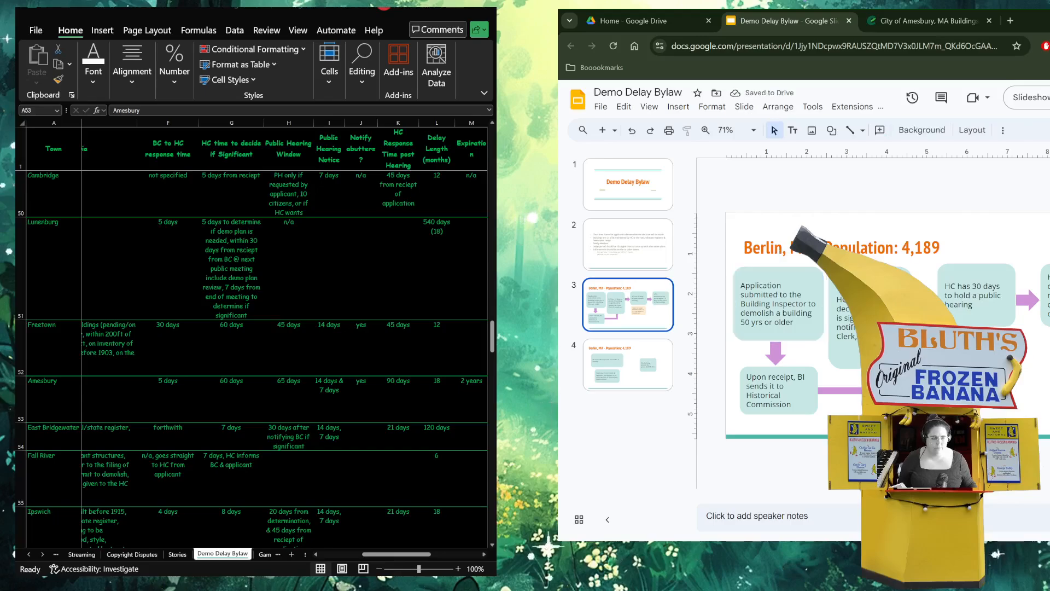
- Widen the "Upon receipt" box on both sides to match the application box above it
click(785, 400)
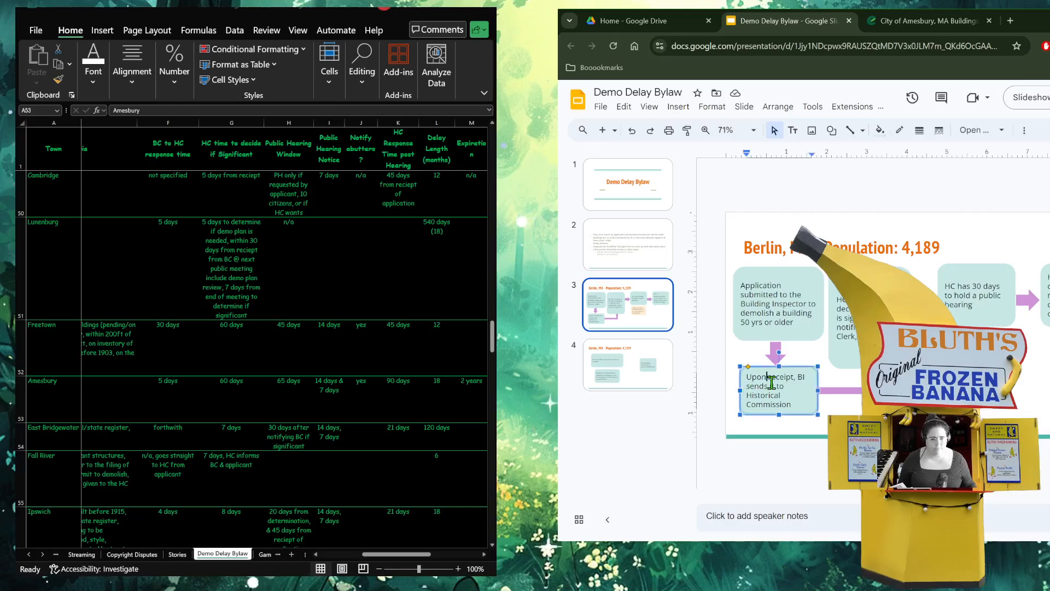
click(740, 391)
drag(740, 392, 734, 392)
drag(816, 389, 825, 389)
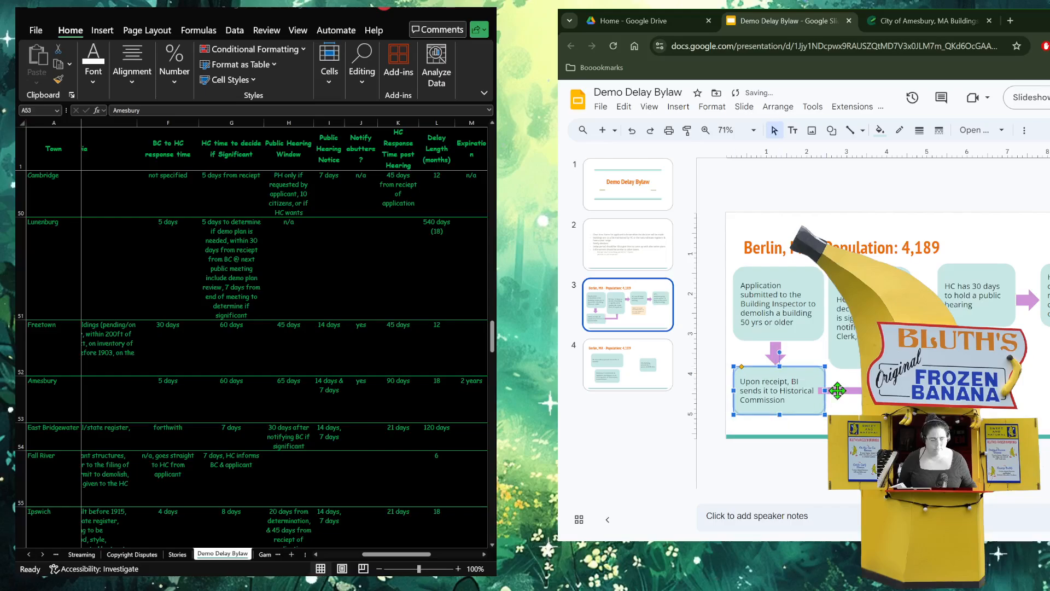
- Narrow the bent purple arrow so that it starts at the edge of the "Upon receipt" box
click(841, 391)
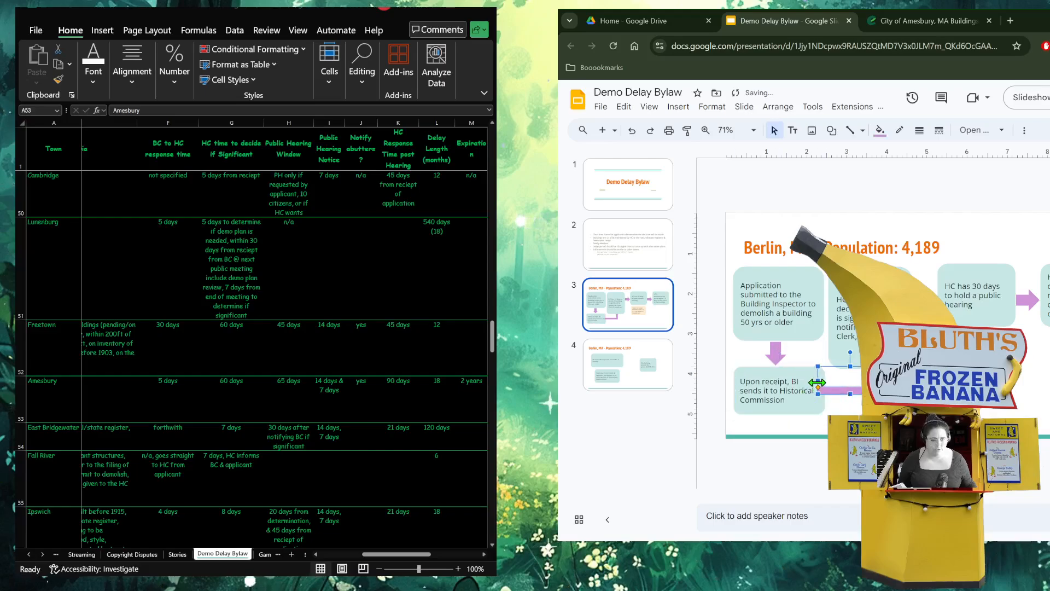
drag(833, 381, 840, 381)
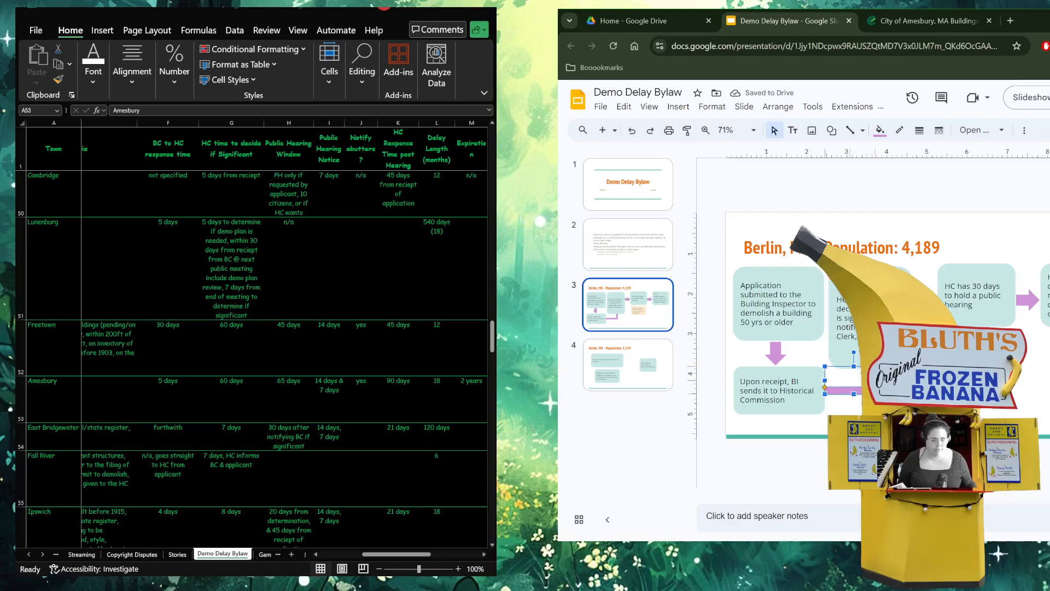
drag(883, 380, 876, 380)
click(892, 413)
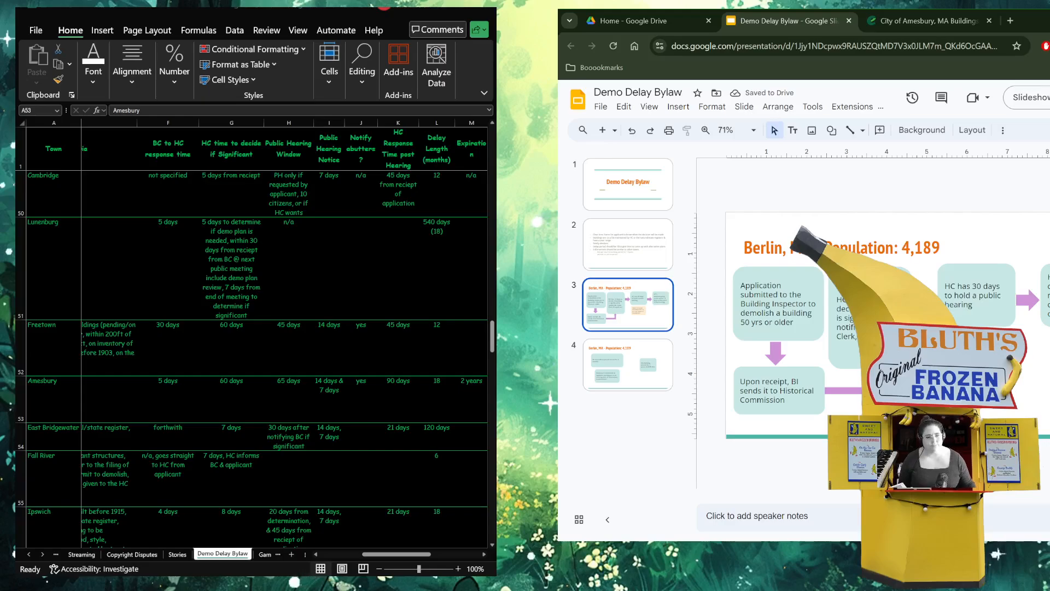
- Shorten the second-column box from below and extend the bent purple arrow up to meet it
click(882, 333)
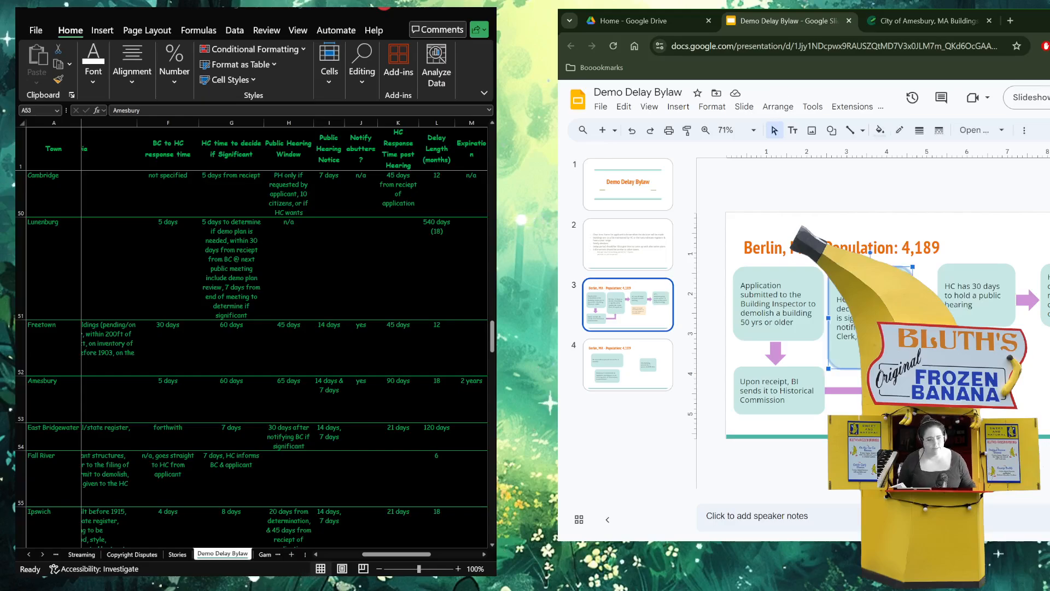
drag(871, 368, 870, 340)
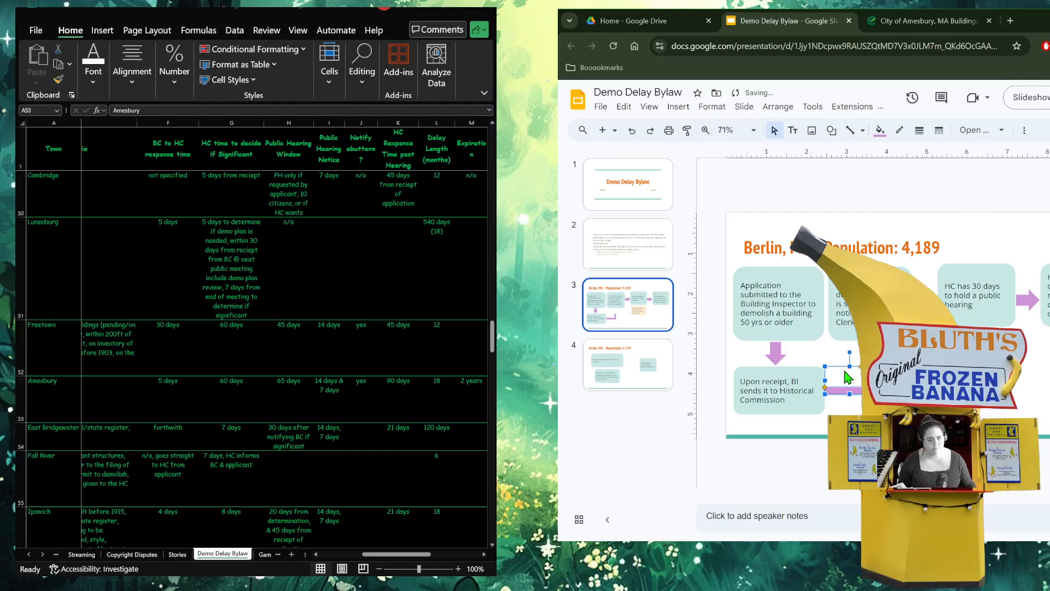
drag(851, 342, 883, 368)
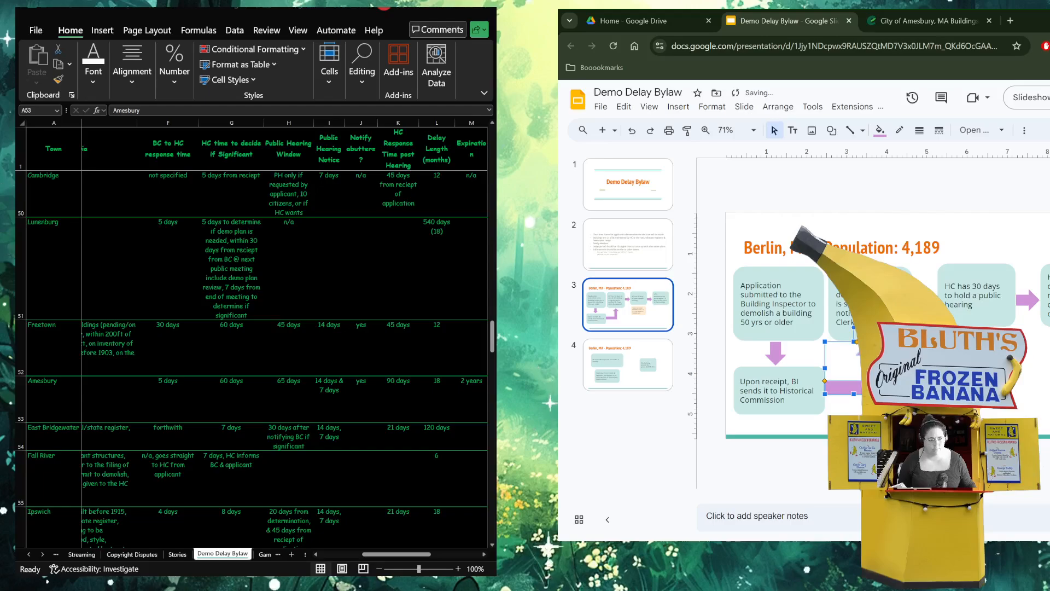
click(908, 404)
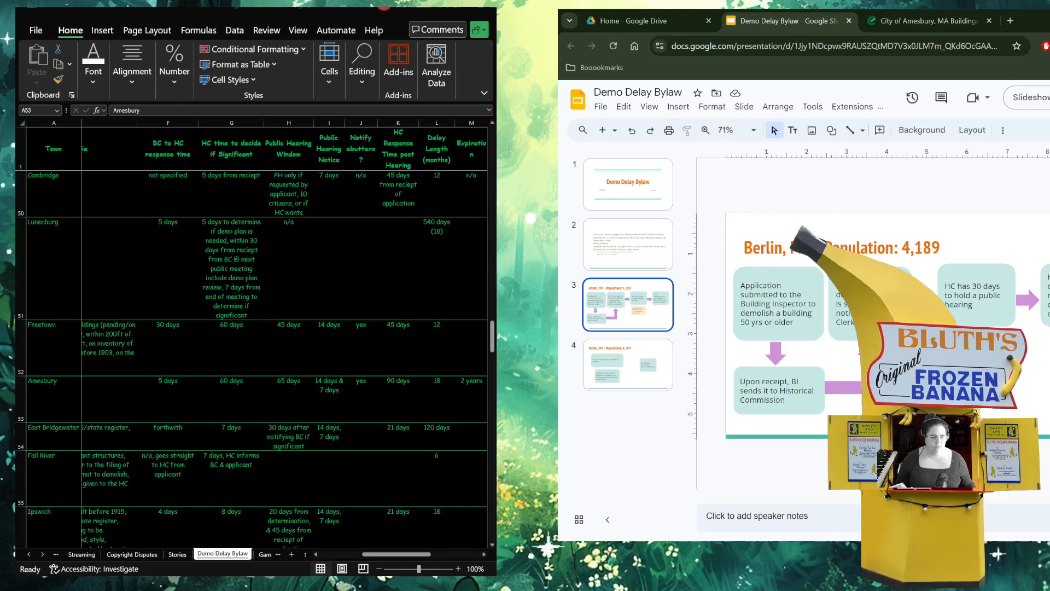
click(1047, 295)
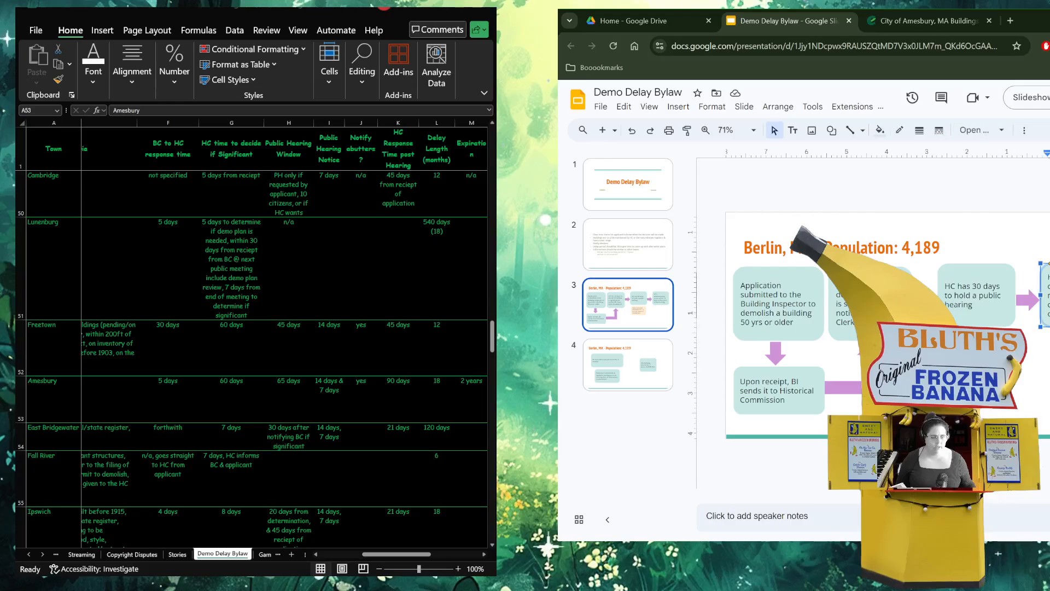
click(1012, 395)
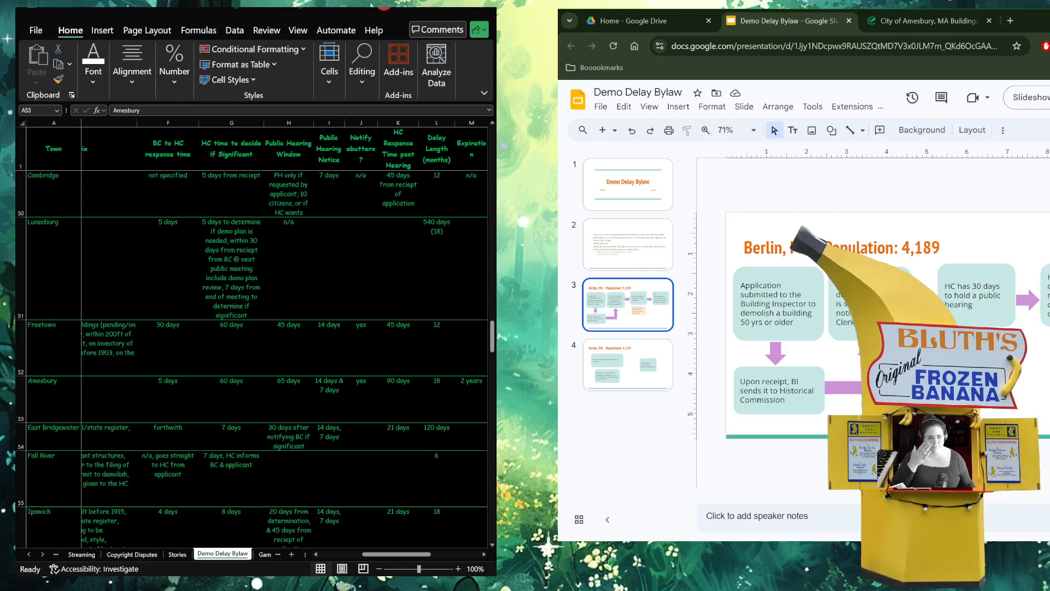
- On slide 4, narrow the "No demolition permit" box from both sides to match the width of the Historical Commission box below it
click(635, 378)
click(804, 327)
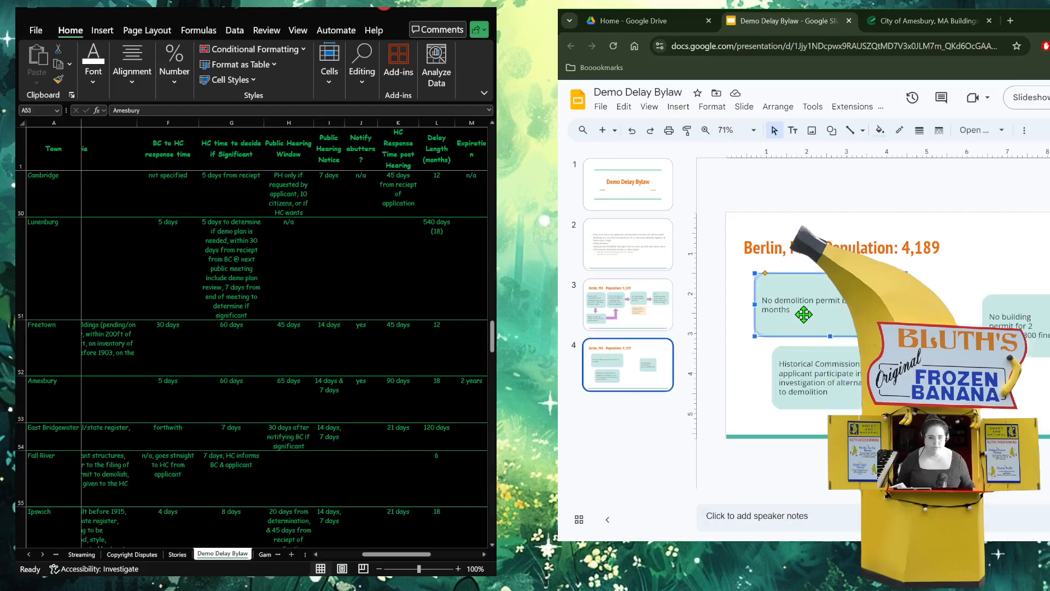
drag(756, 304, 772, 304)
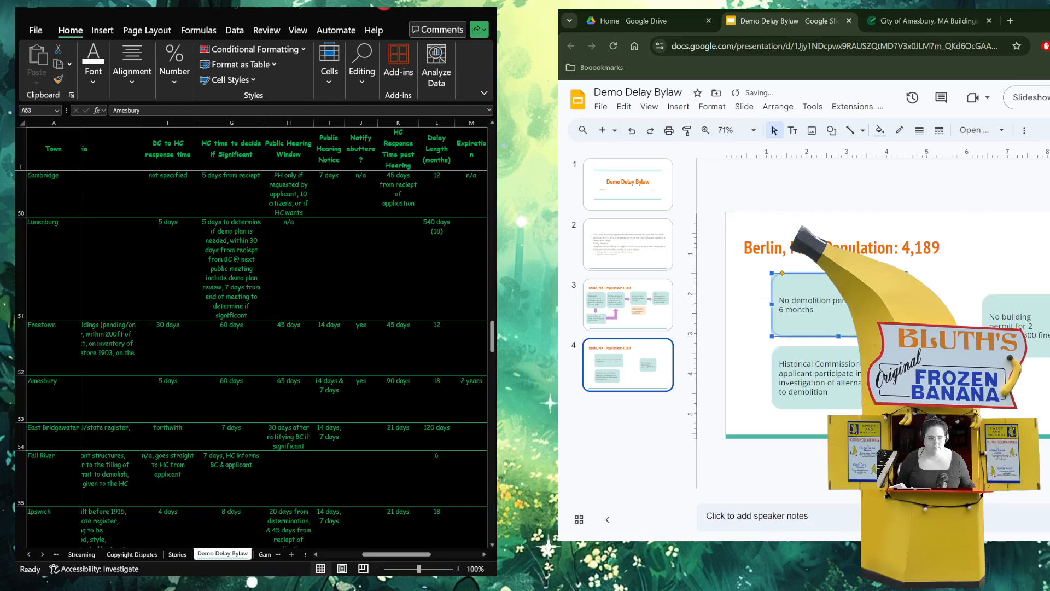
drag(907, 304, 889, 304)
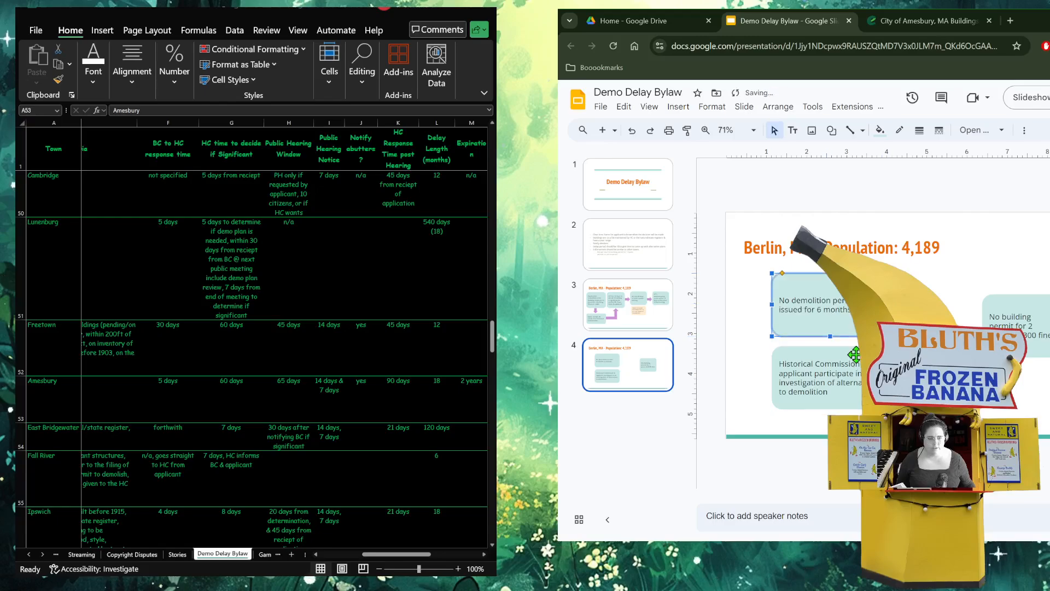
- Fill the Historical Commission investigation box on slide 4 with the custom translucent orange
click(855, 355)
click(880, 129)
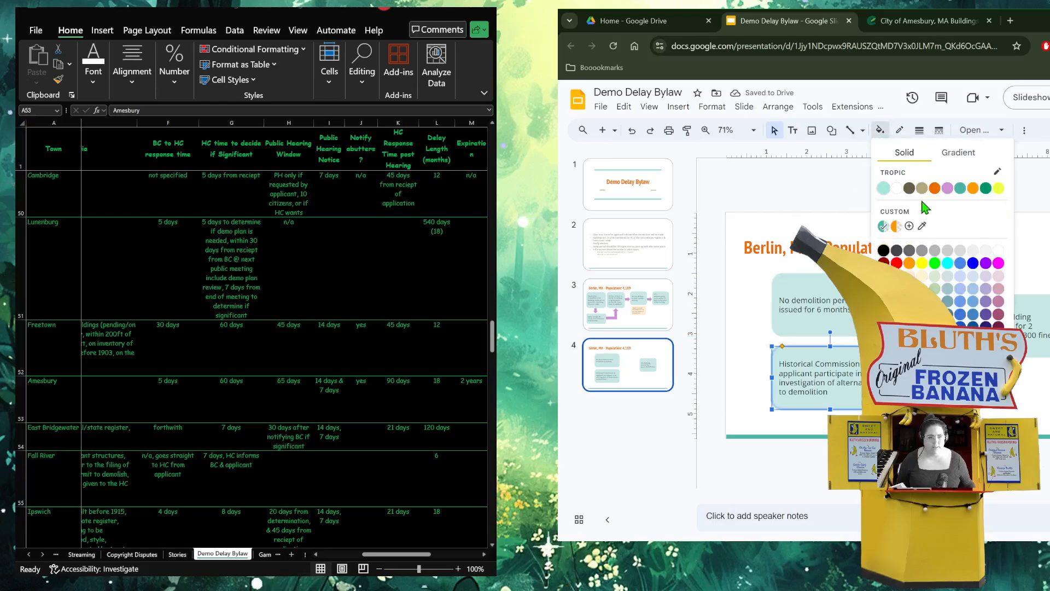
click(896, 226)
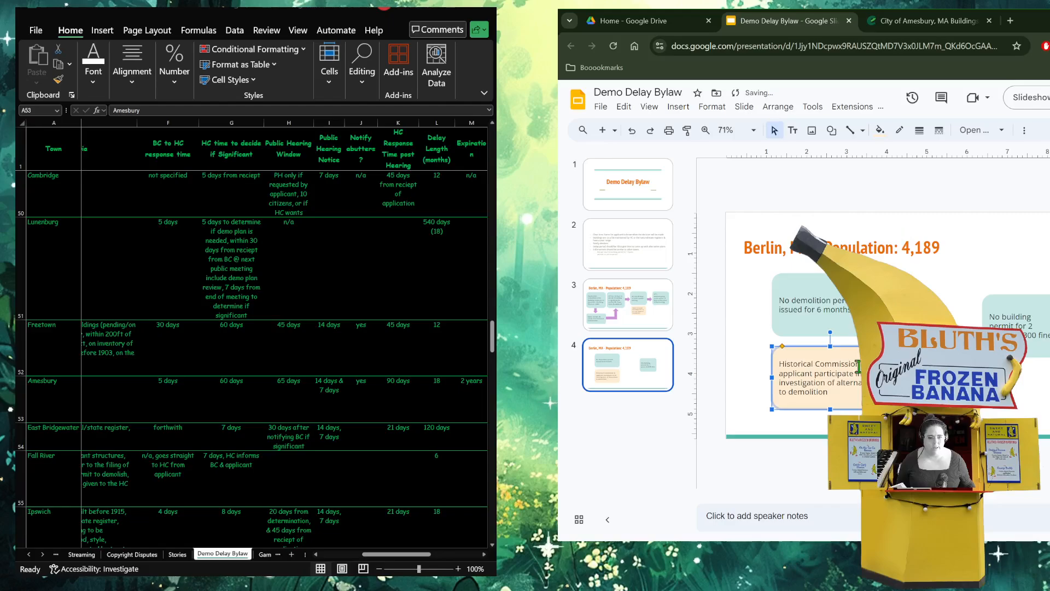
- Reduce all text in the orange Historical Commission box to font size 11
click(832, 383)
key(ctrl+a)
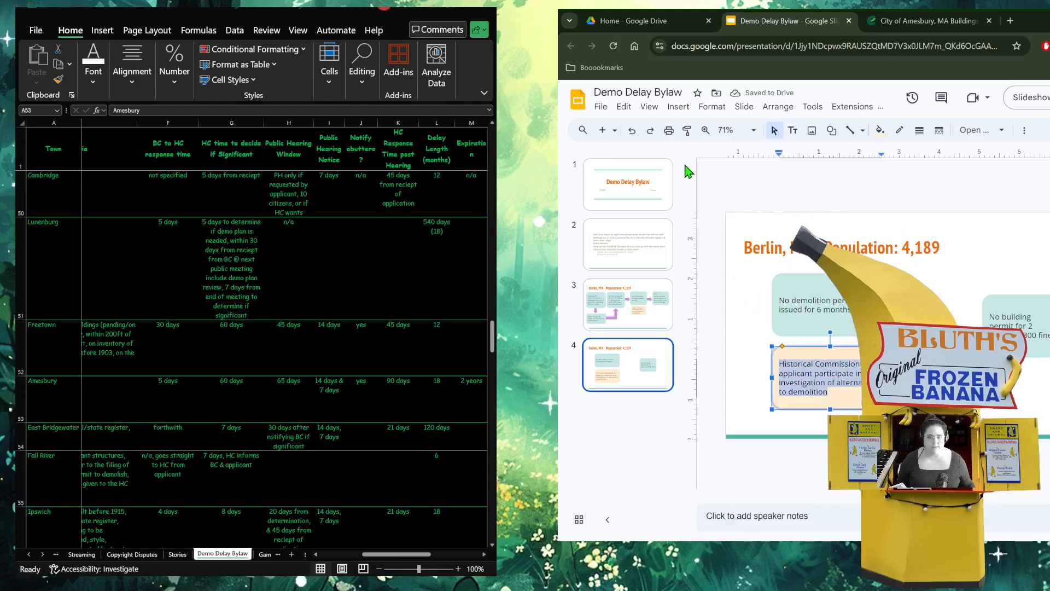
click(1024, 129)
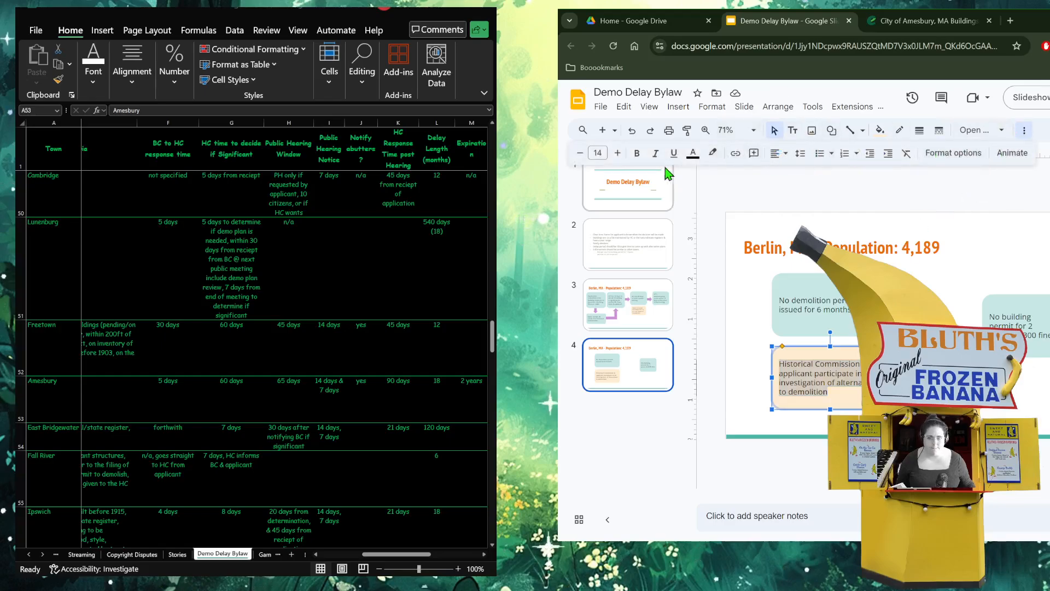
click(581, 156)
click(581, 156)
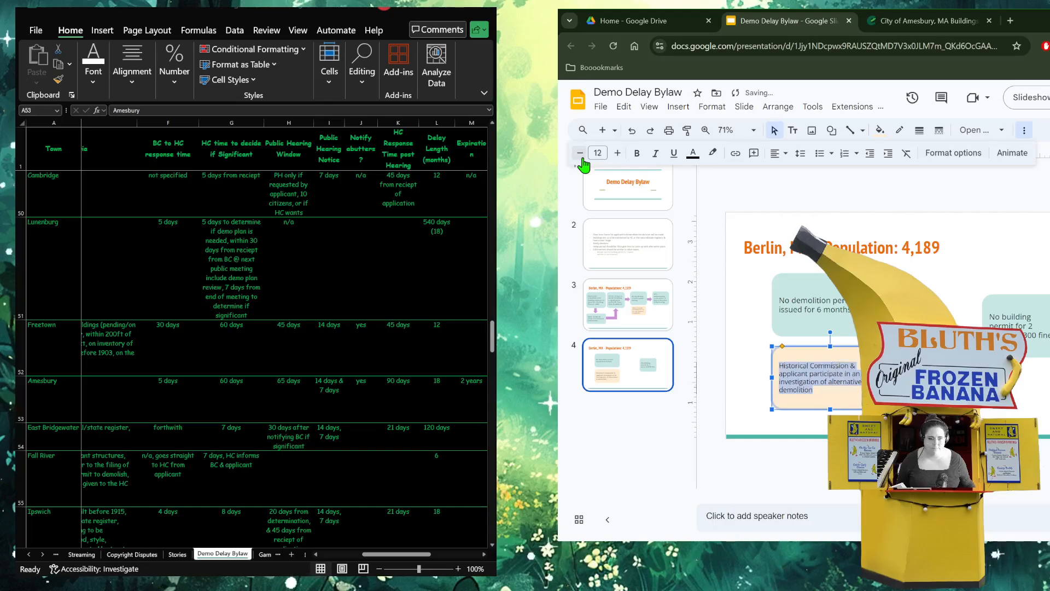
click(582, 159)
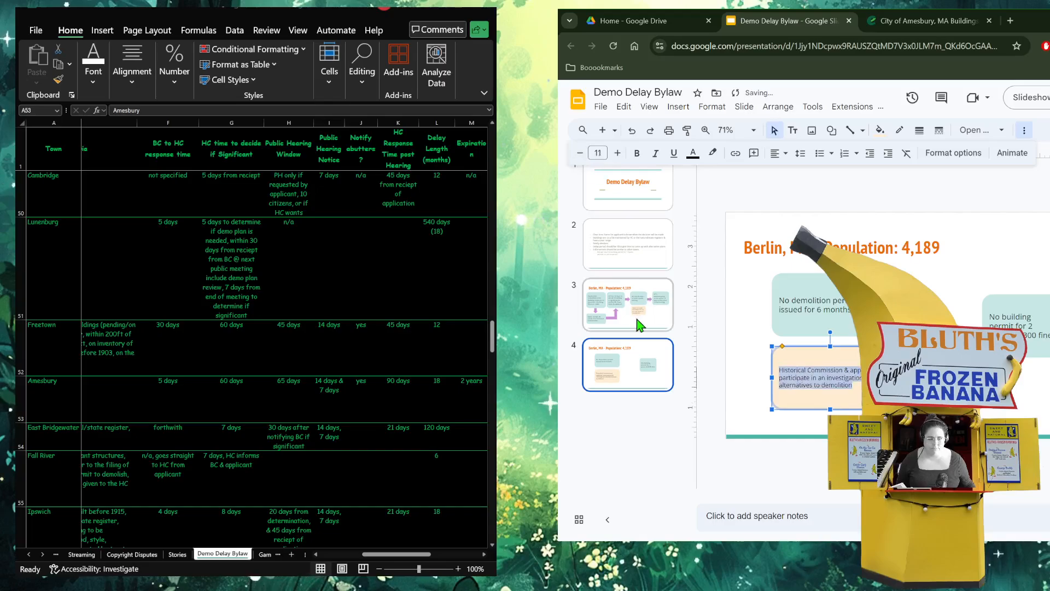
- Shrink the orange Historical Commission box in width and height and center it under the "No demolition permit" box
click(757, 366)
click(782, 400)
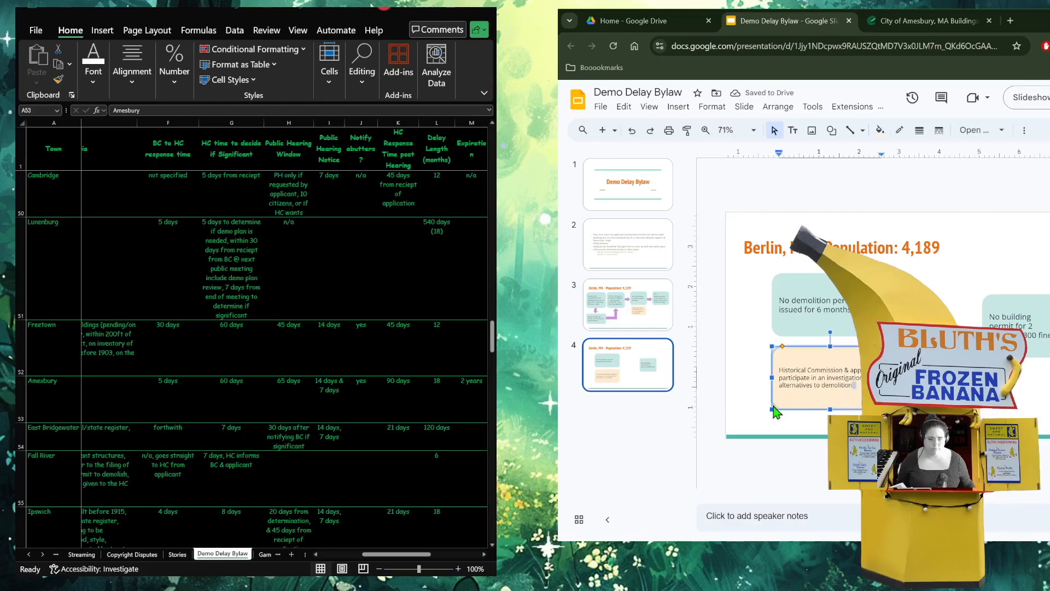
drag(775, 408, 791, 395)
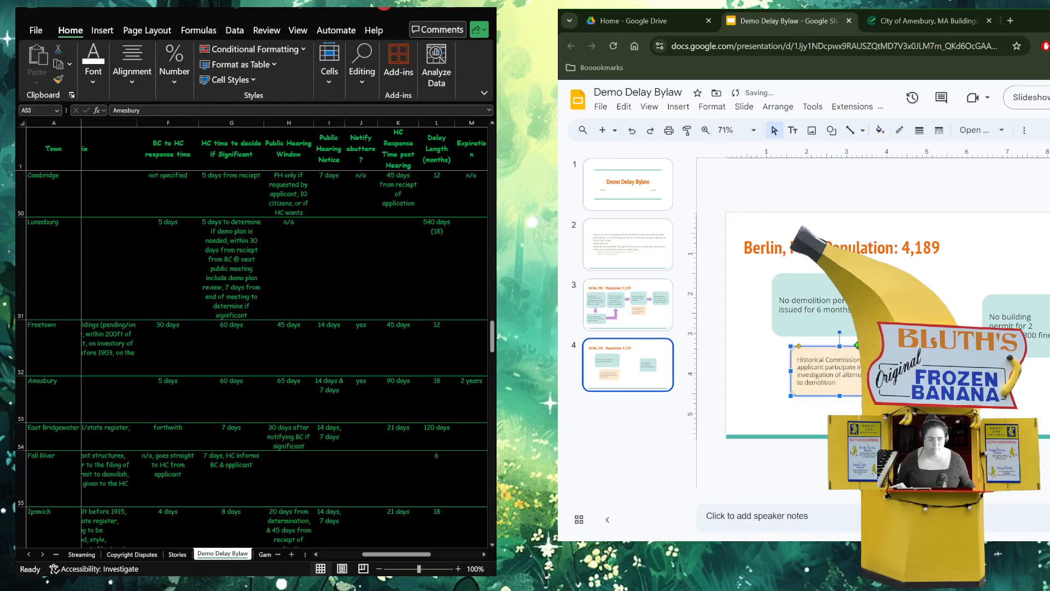
drag(858, 348, 848, 348)
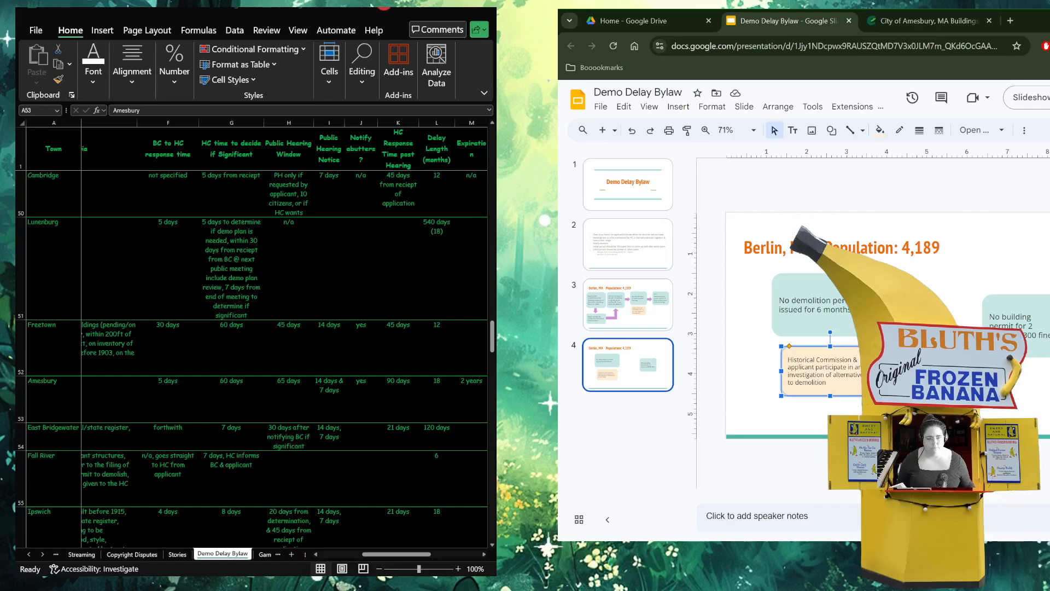
- Shift the "No demolition permit" box and the orange box rightward, and move the "No building permit" box up and inward, level with the former
drag(870, 307, 887, 307)
click(853, 350)
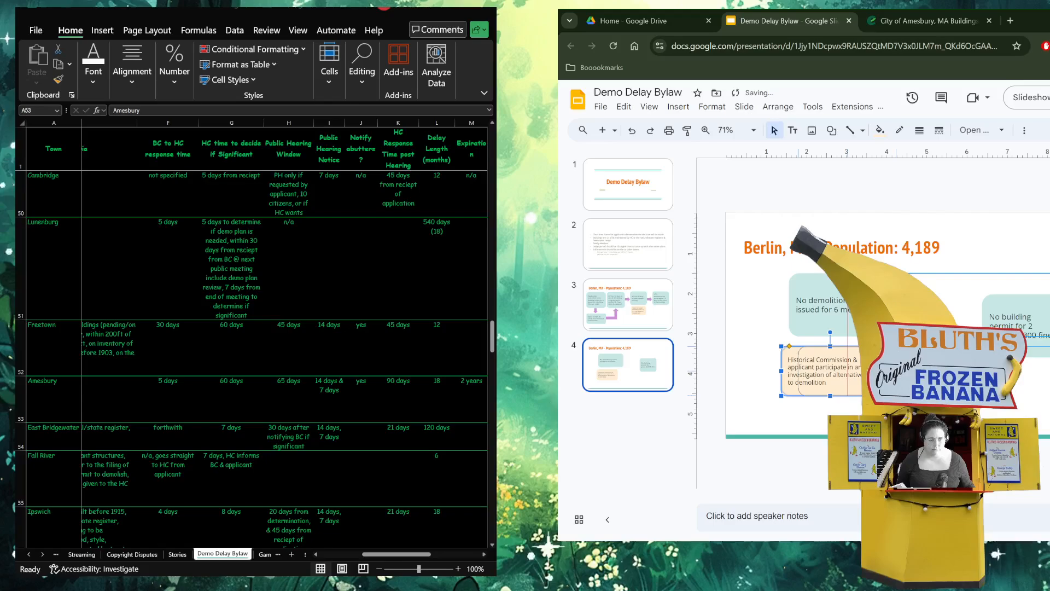
drag(853, 350, 870, 350)
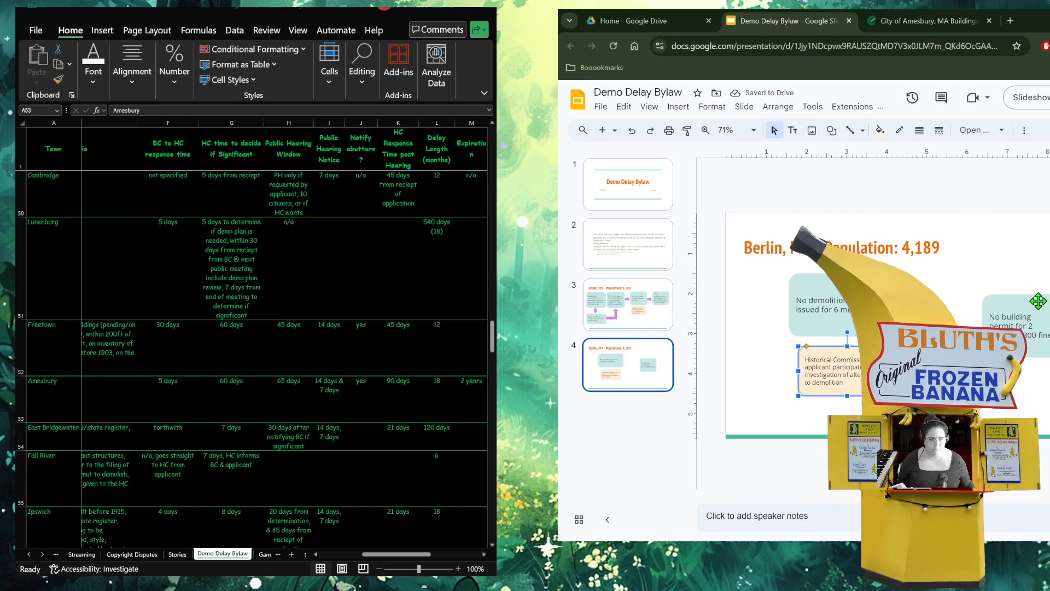
drag(1039, 301, 1011, 280)
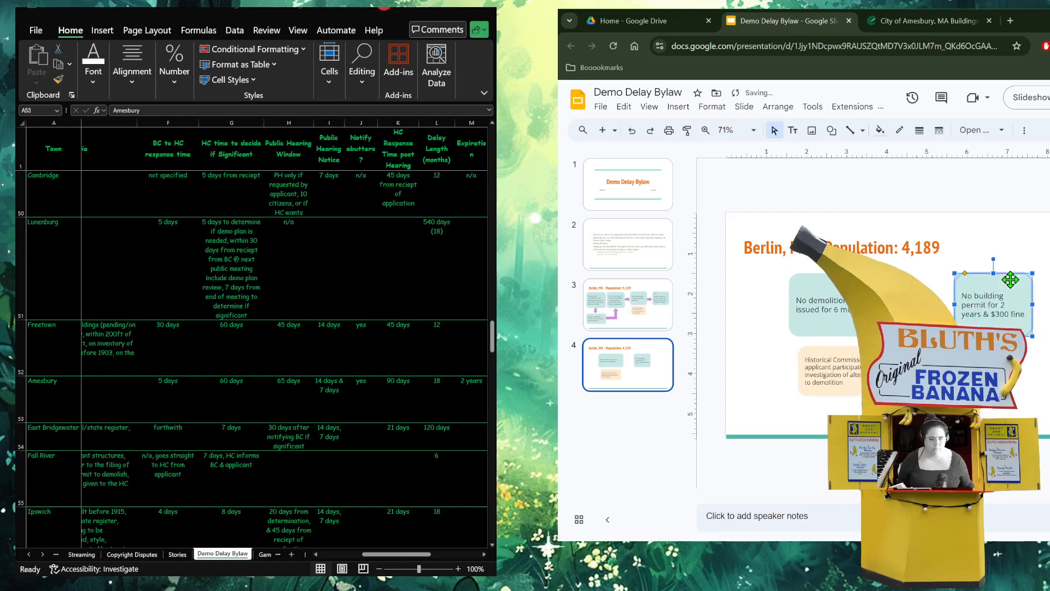
- Insert "If Significant:" before the text of the "No demolition permit" box
click(808, 300)
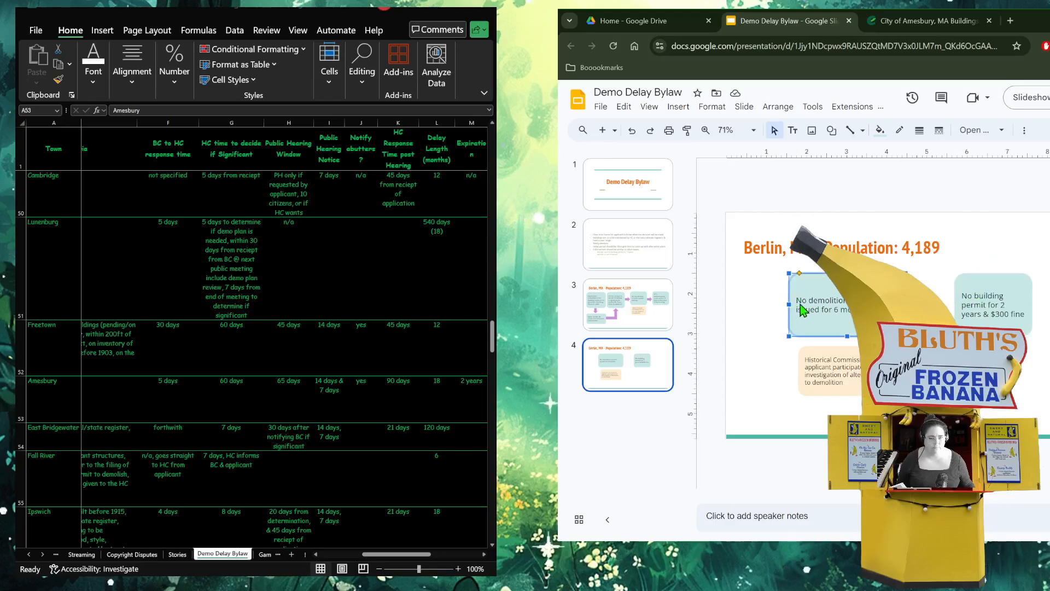
click(802, 309)
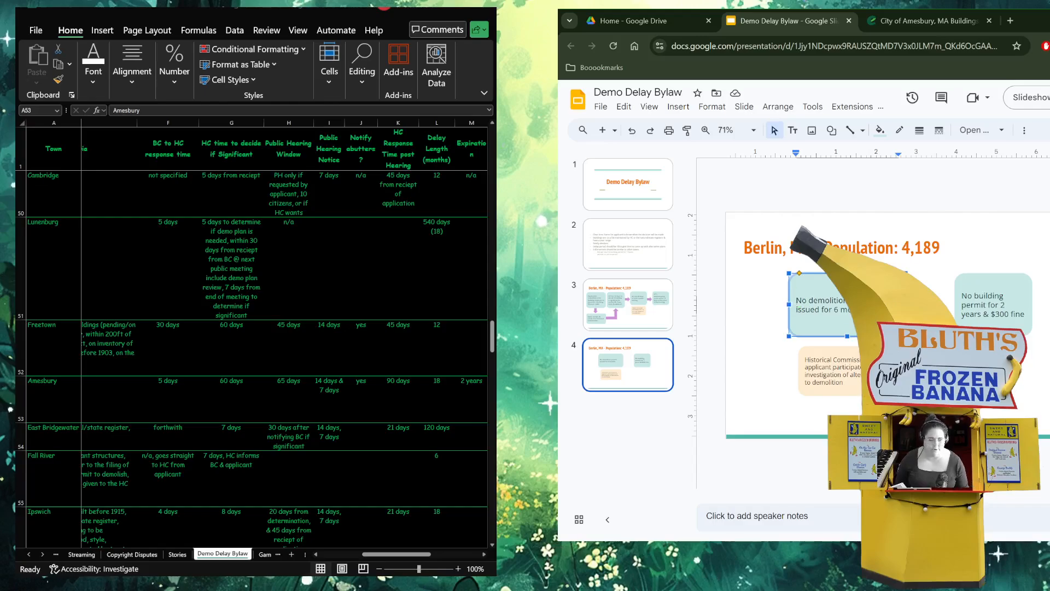
text(If Sig)
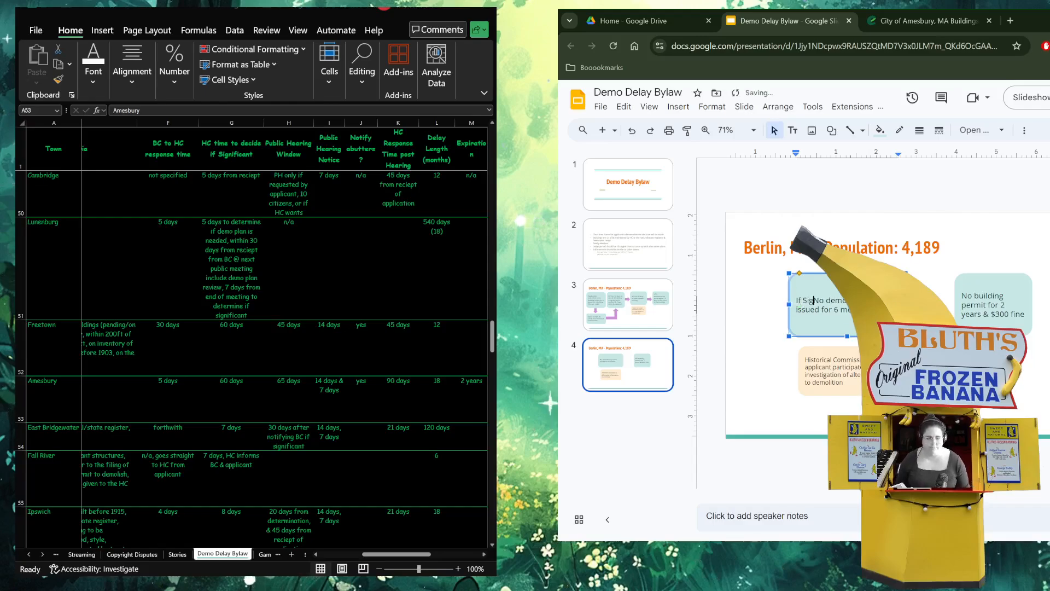
text(nificant:)
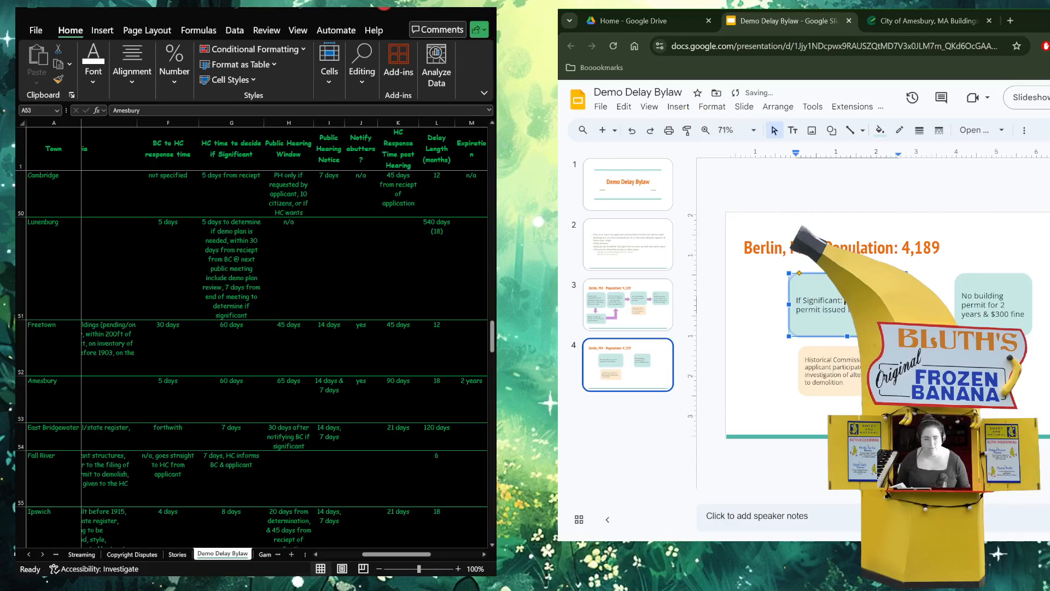
- Insert "Enforcement:" before the text of the "No building permit for 2 years & $300 fine" box
click(984, 296)
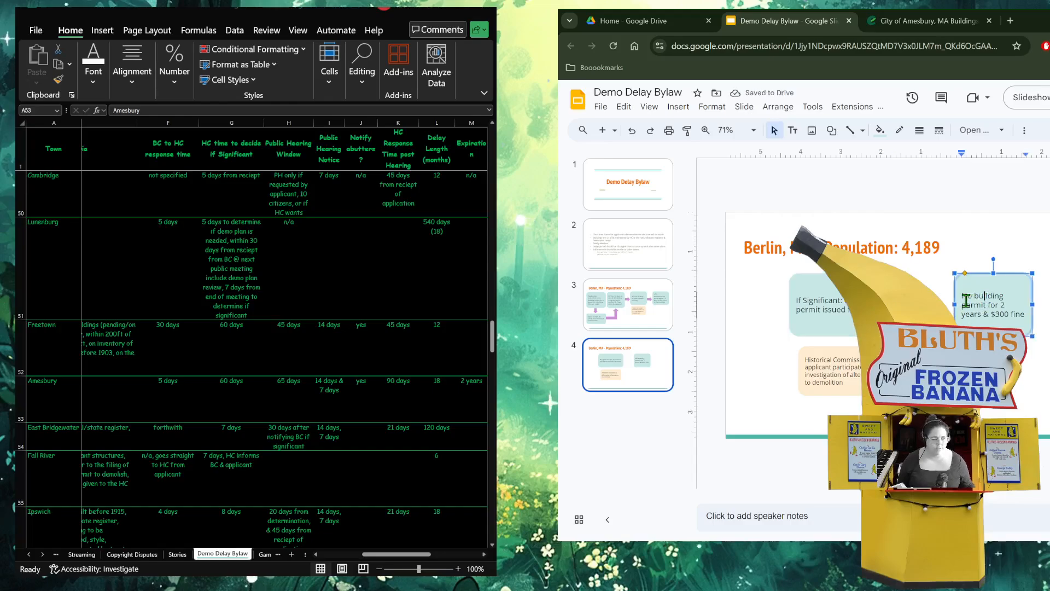
click(964, 299)
text(If vi)
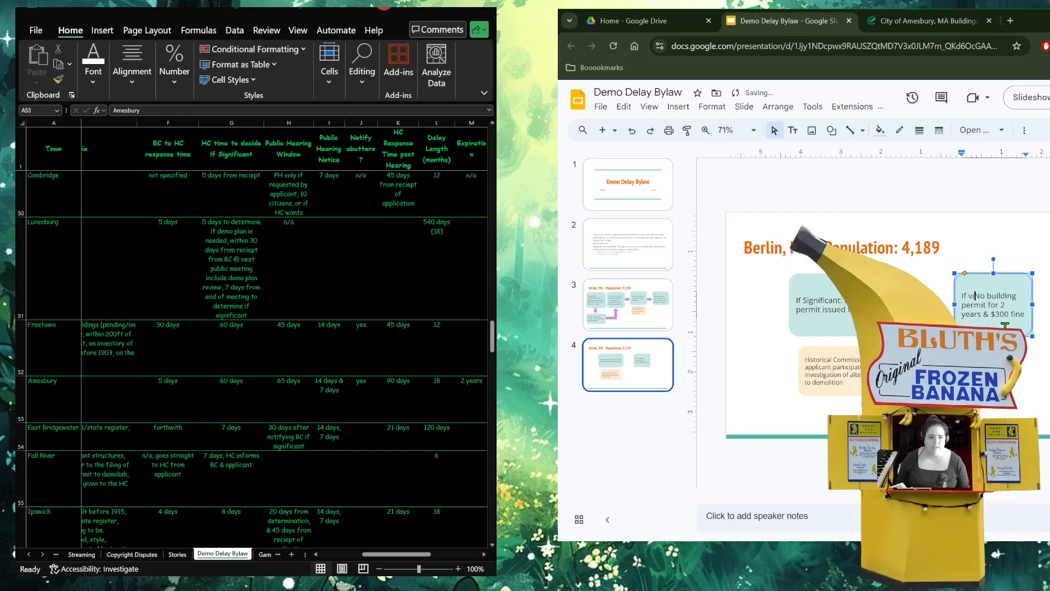
text(f)
key(BackSpace)
key(BackSpace)
text(Enforcement:)
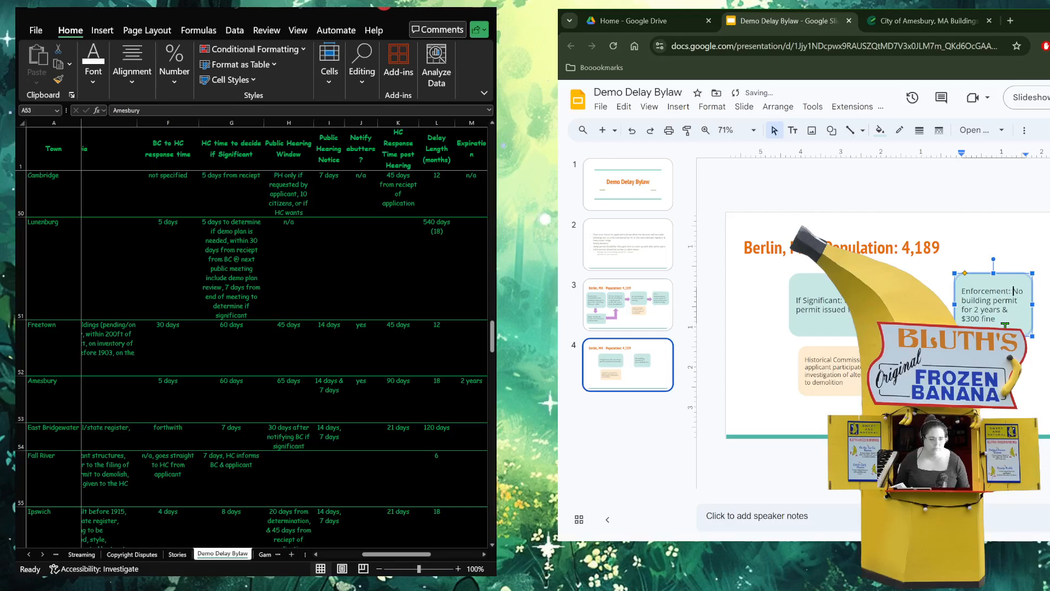
click(1029, 250)
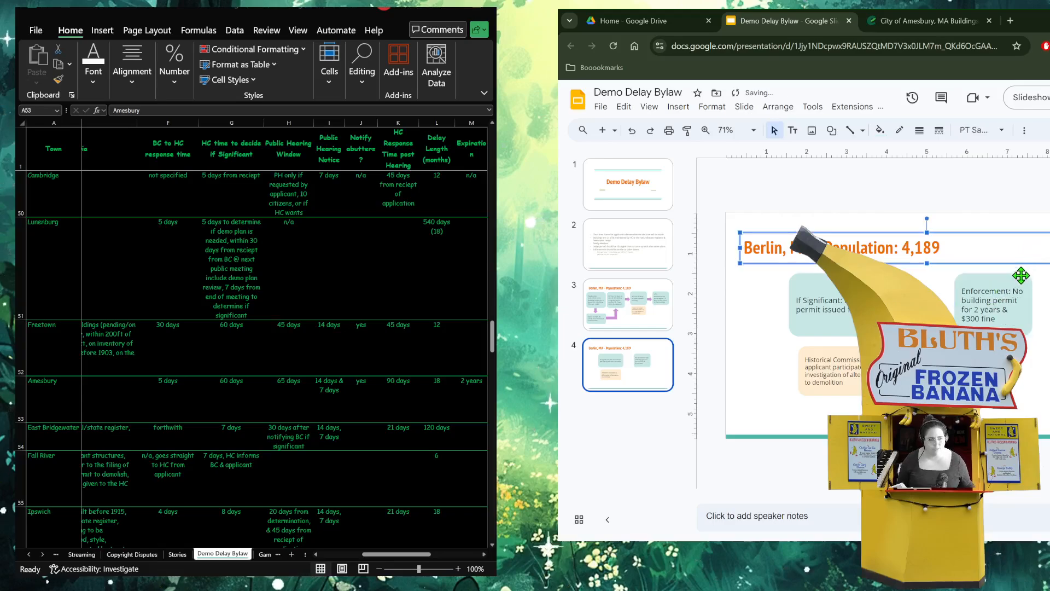
- Fill the Enforcement box with the custom translucent yellow #eeff4150
click(1018, 278)
click(879, 130)
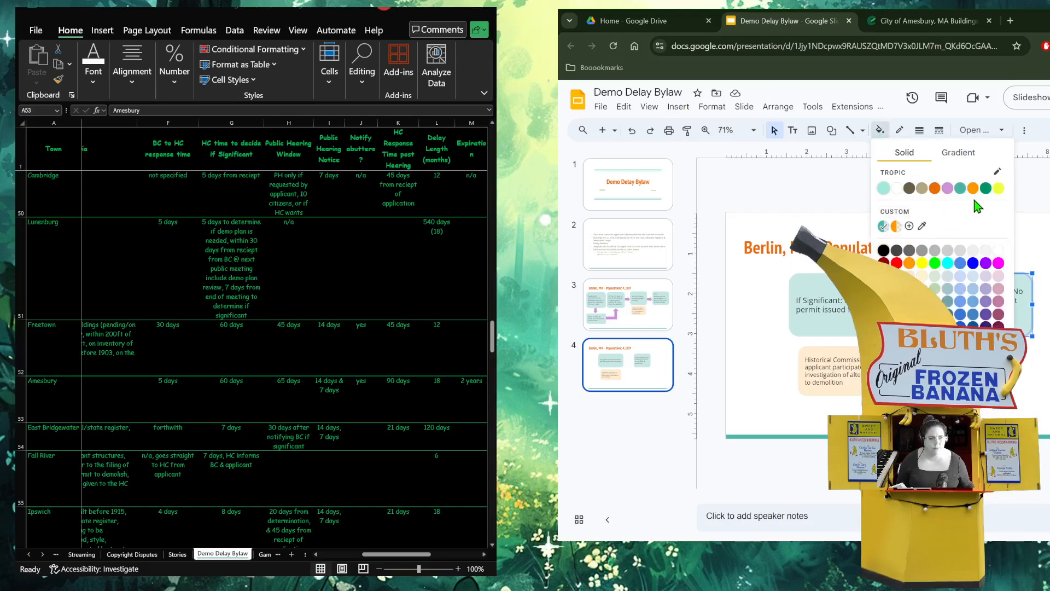
click(999, 188)
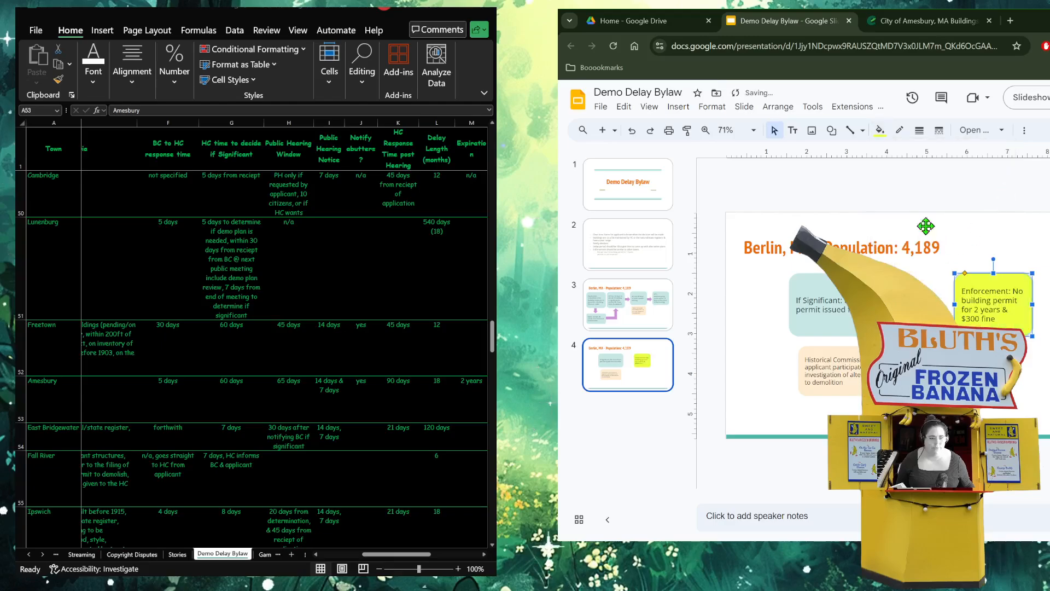
click(880, 132)
click(911, 229)
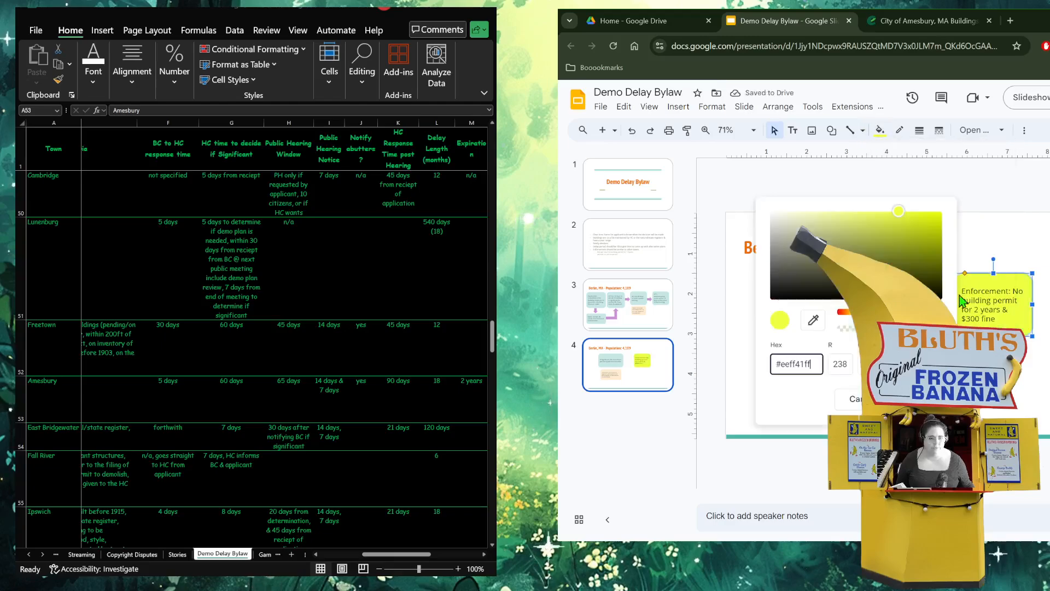
click(934, 328)
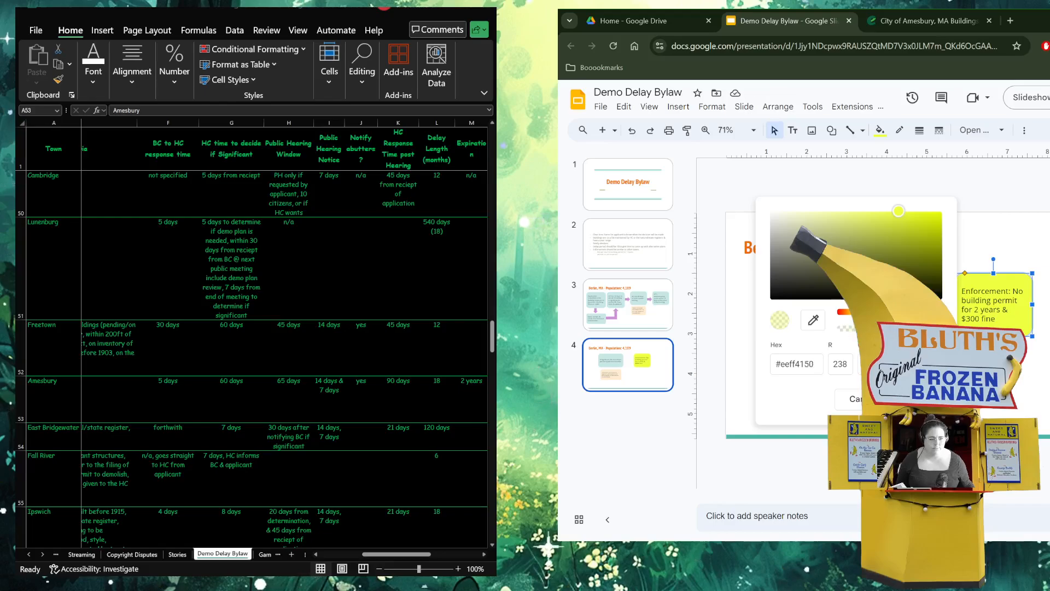
click(919, 399)
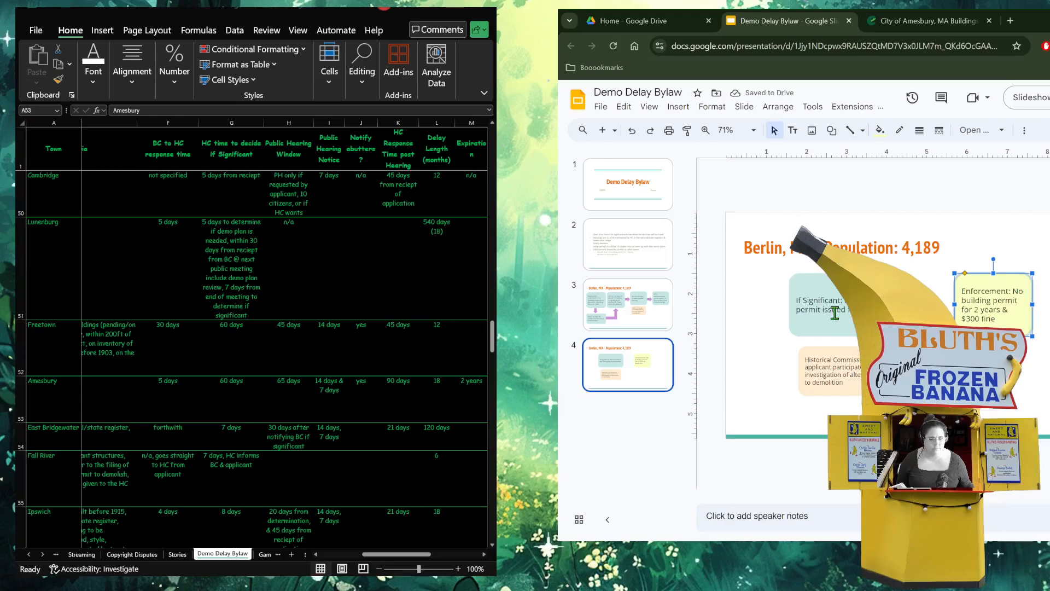
- On slide 3, bold "50 yrs or older" in the application box
click(628, 305)
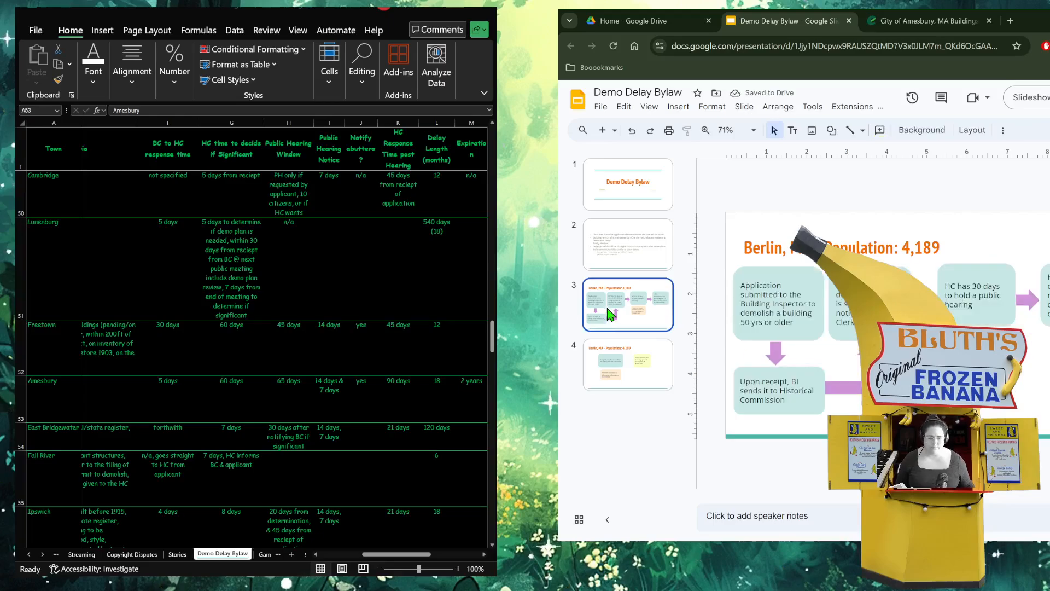
click(806, 299)
drag(741, 323, 783, 325)
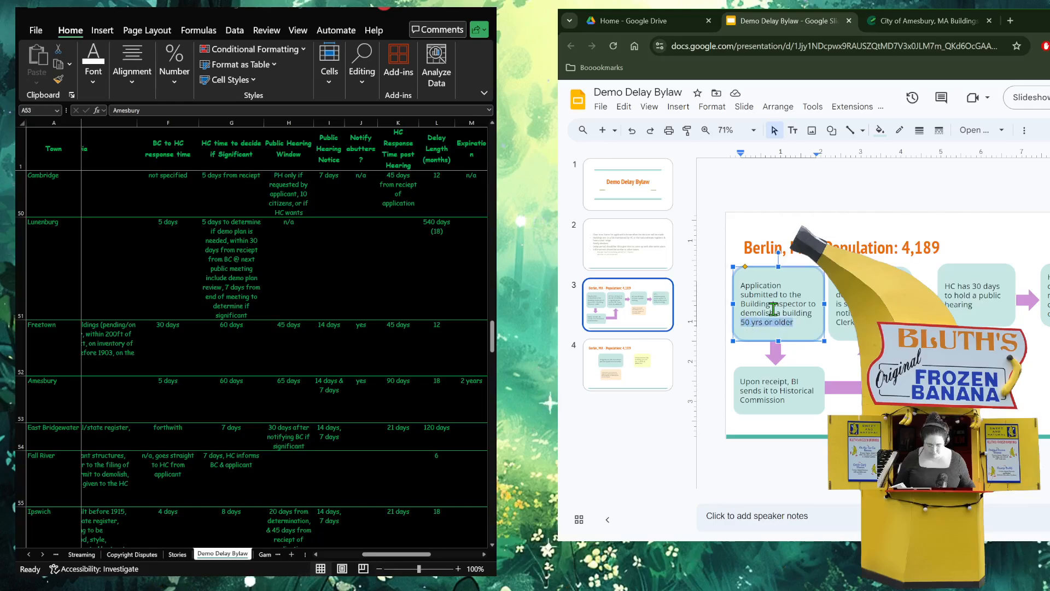
key(ctrl+b)
- On slide 3, bold "Upon receipt" in the Historical Commission referral box and "30 days" in the public hearing box
click(786, 398)
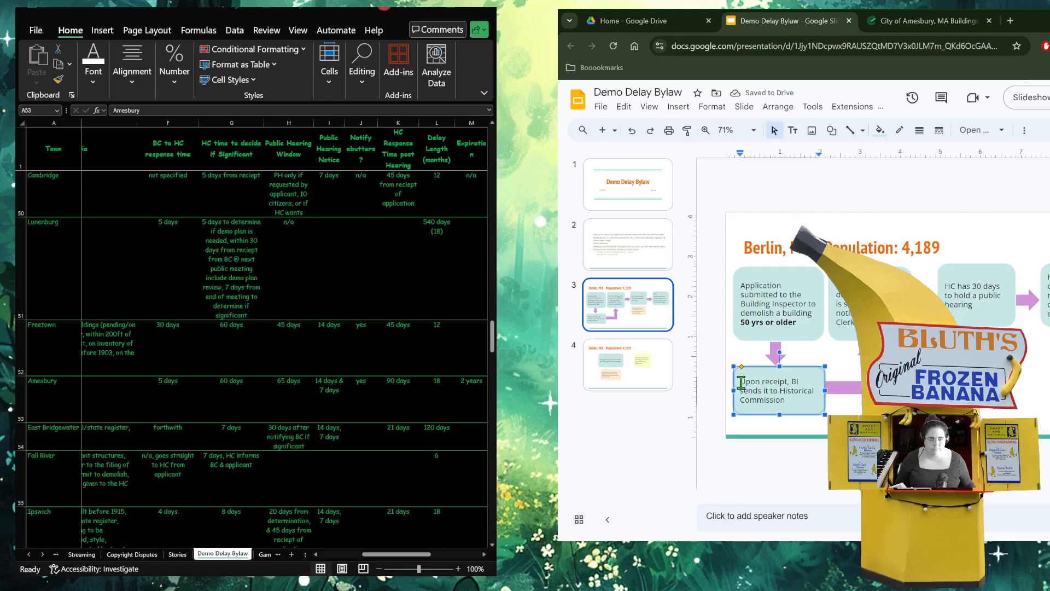
drag(741, 382, 784, 382)
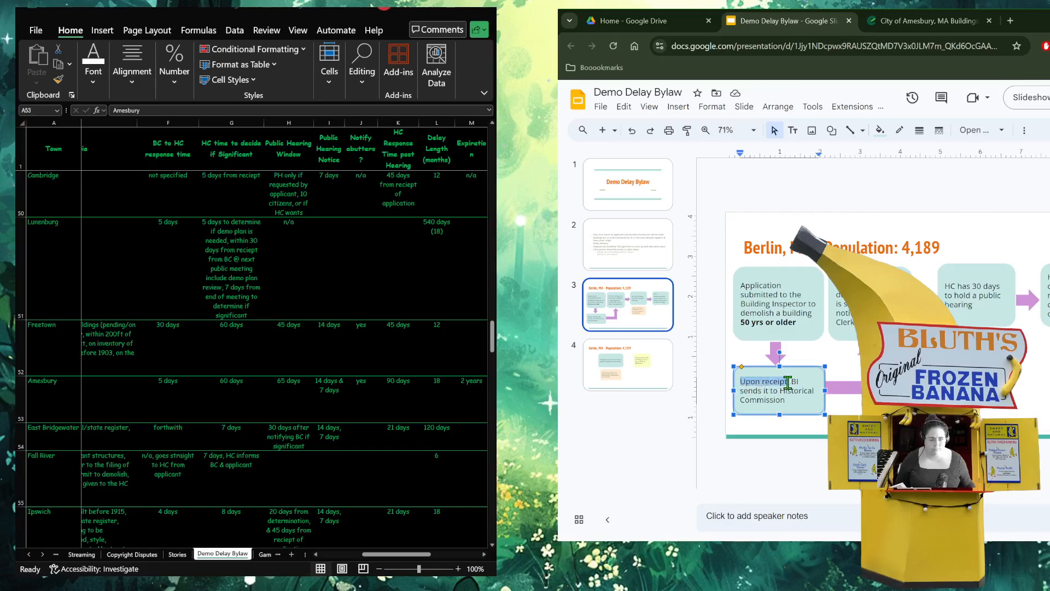
key(ctrl+b)
click(871, 300)
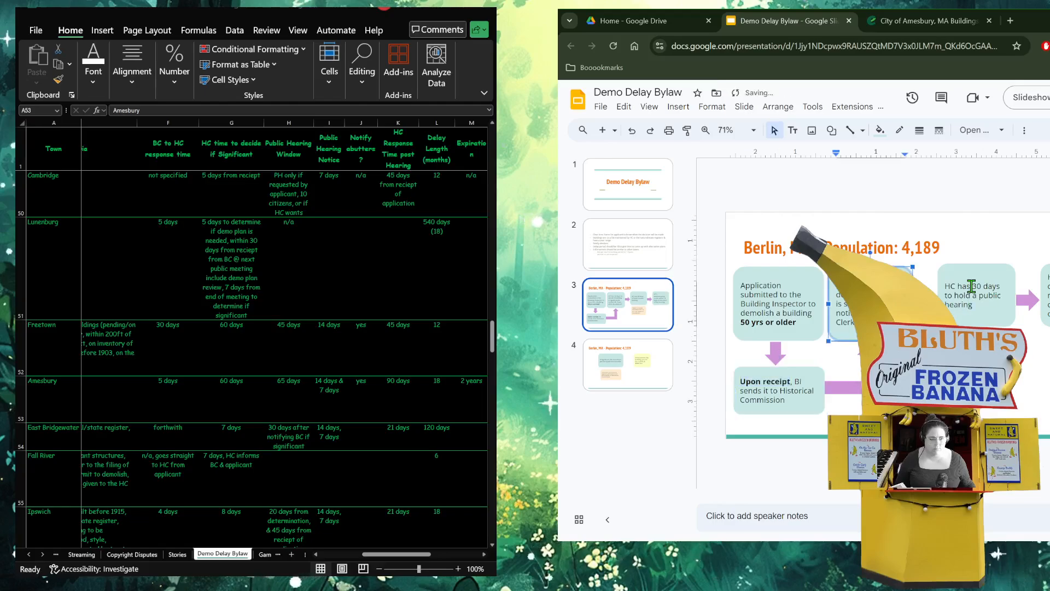
drag(972, 285, 1001, 286)
key(ctrl+b)
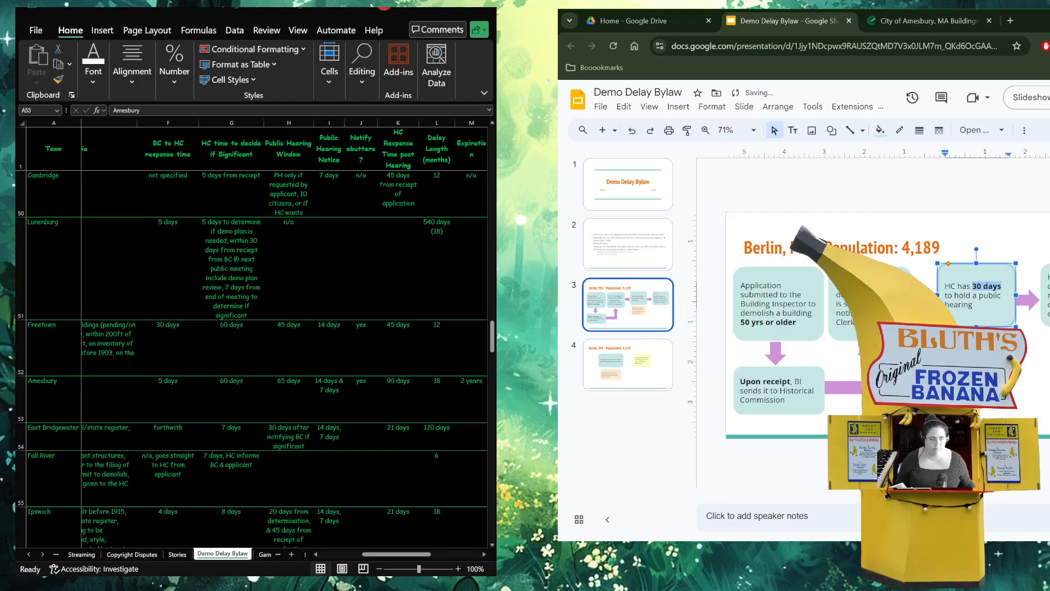
click(1048, 296)
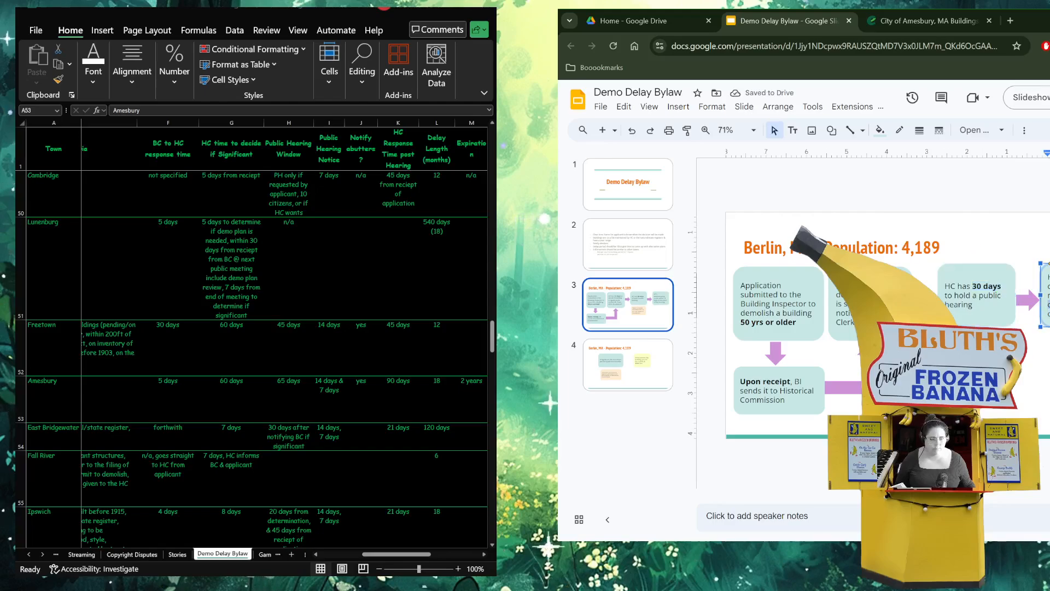
- On slide 4, bold "2 years" and "$300 fine" in the Enforcement box
click(623, 372)
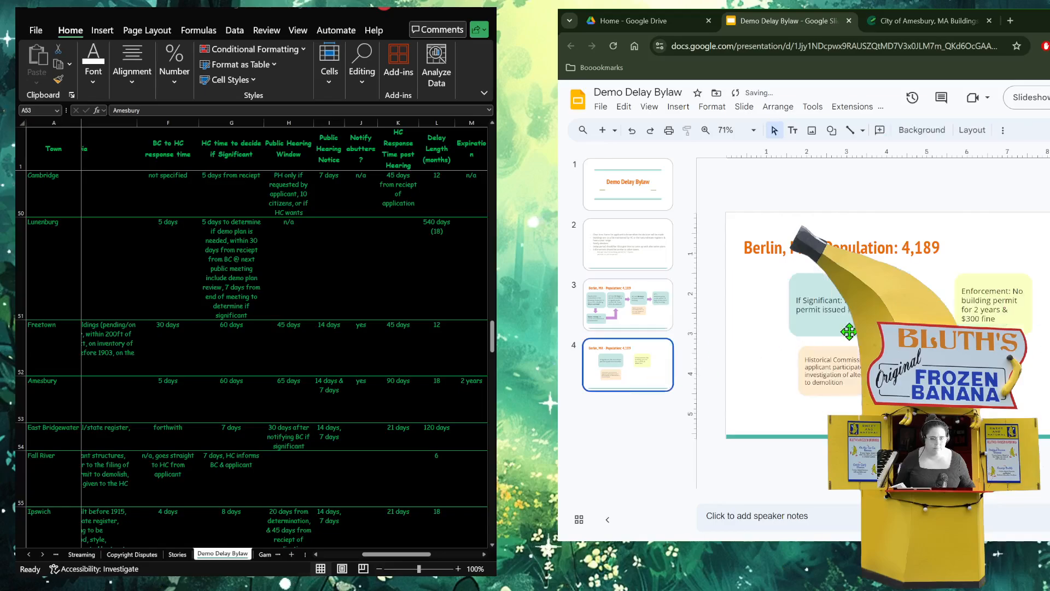
click(826, 307)
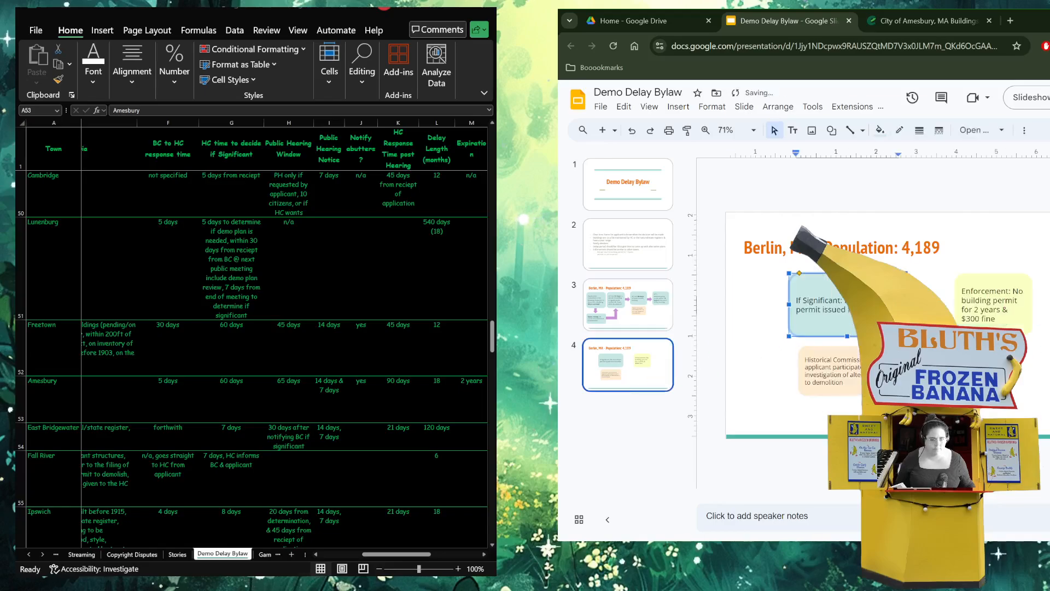
click(985, 308)
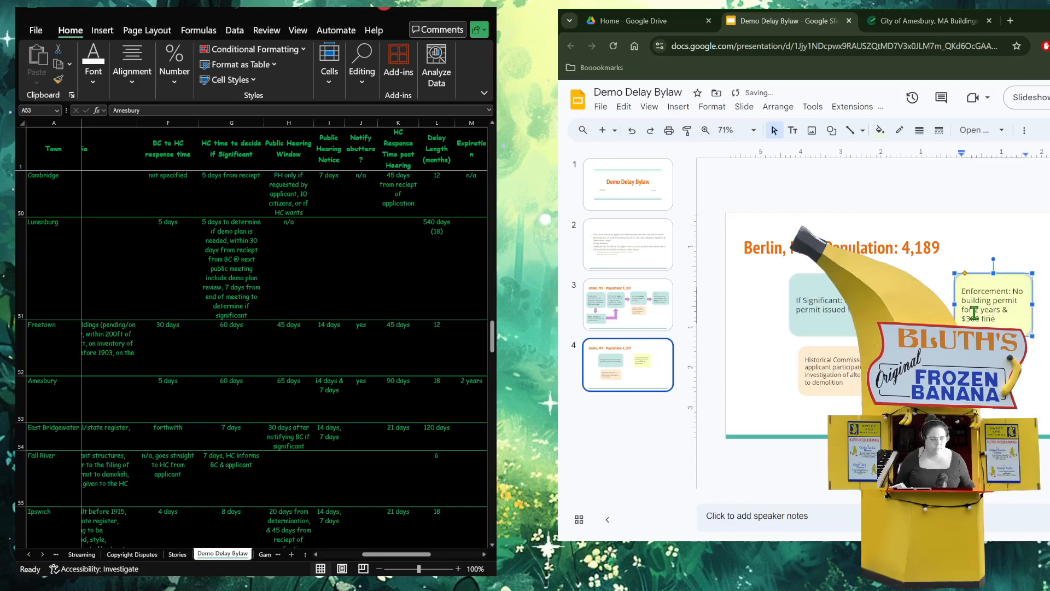
mouse_move(974, 311)
mouse_down()
mouse_move(998, 313)
mouse_move(971, 321)
mouse_up()
key(ctrl+b)
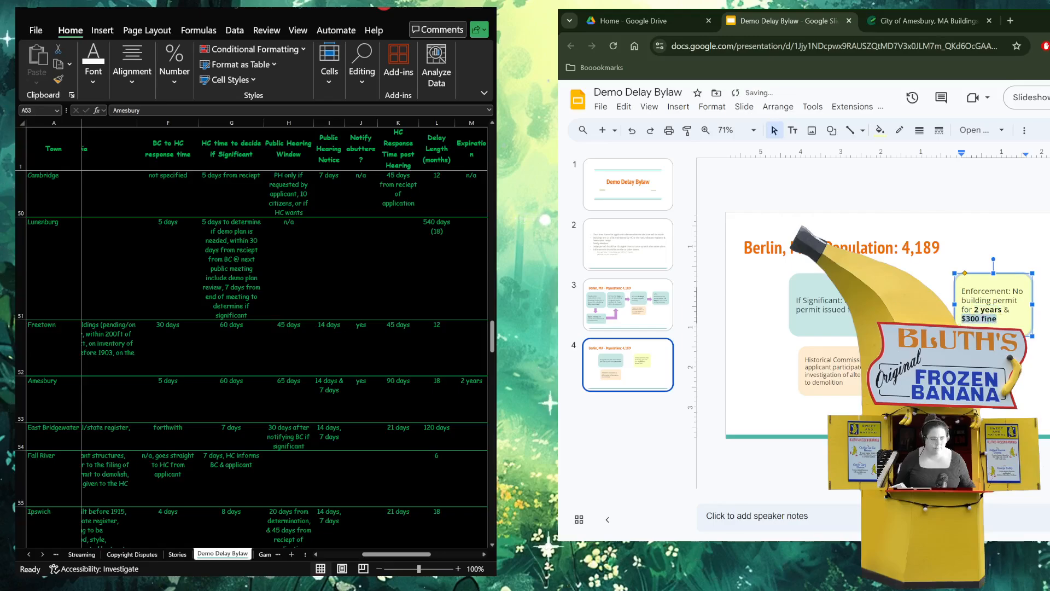
- Move the yellow Enforcement box slightly down and to the right on slide 4
click(922, 390)
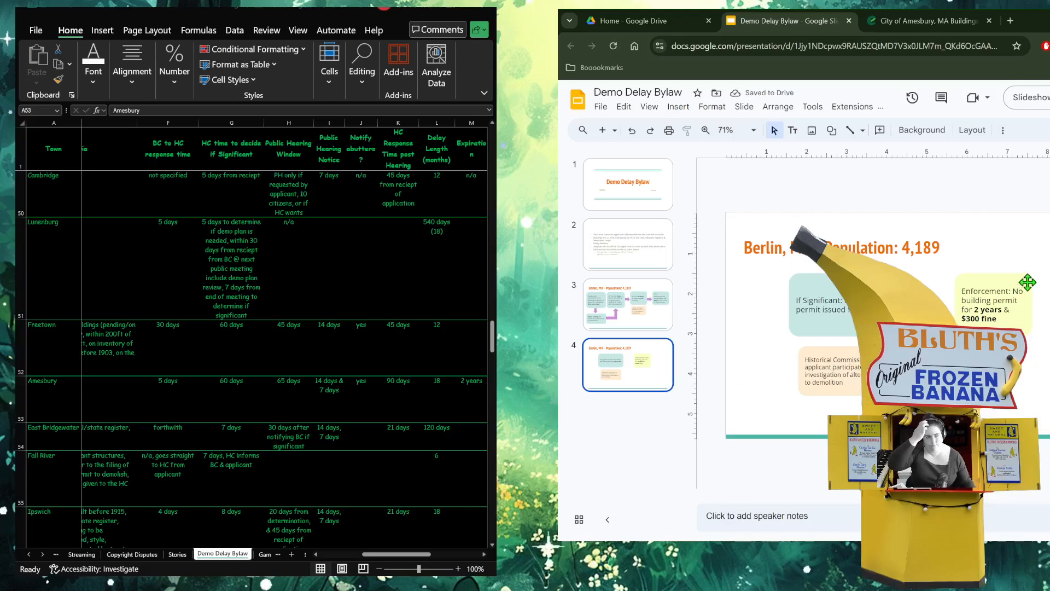
drag(1028, 283, 1040, 302)
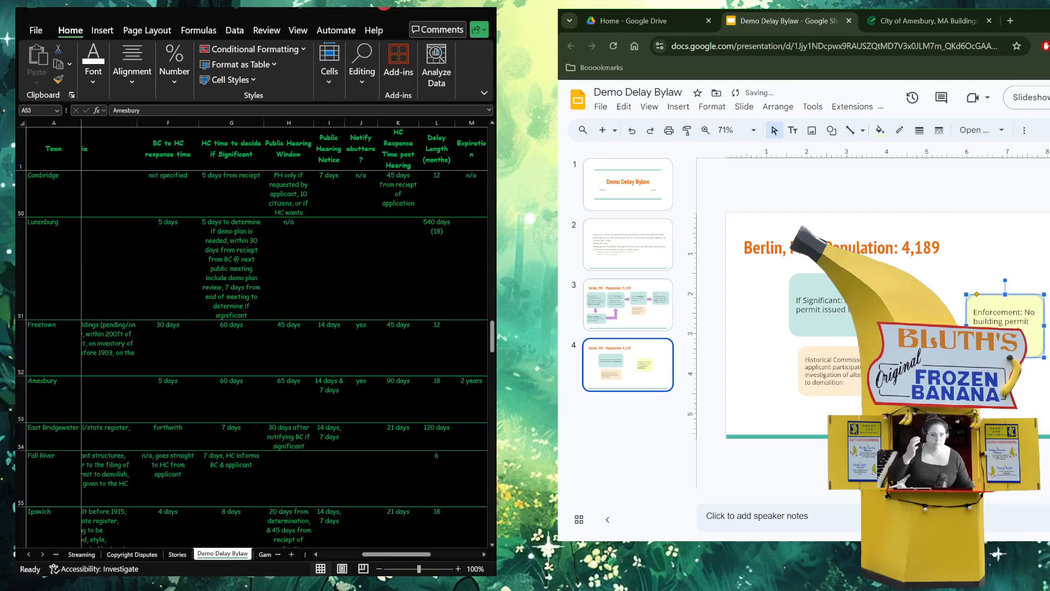
click(930, 389)
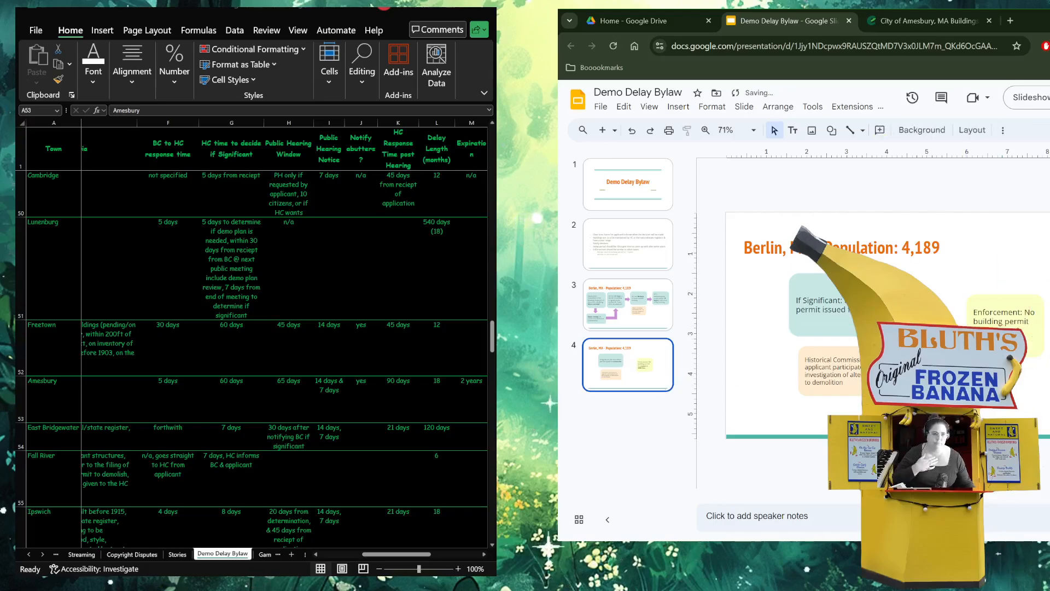
- Shorten the "If Significant" box to fit its text and move the orange Historical Commission box up closer beneath it
click(836, 291)
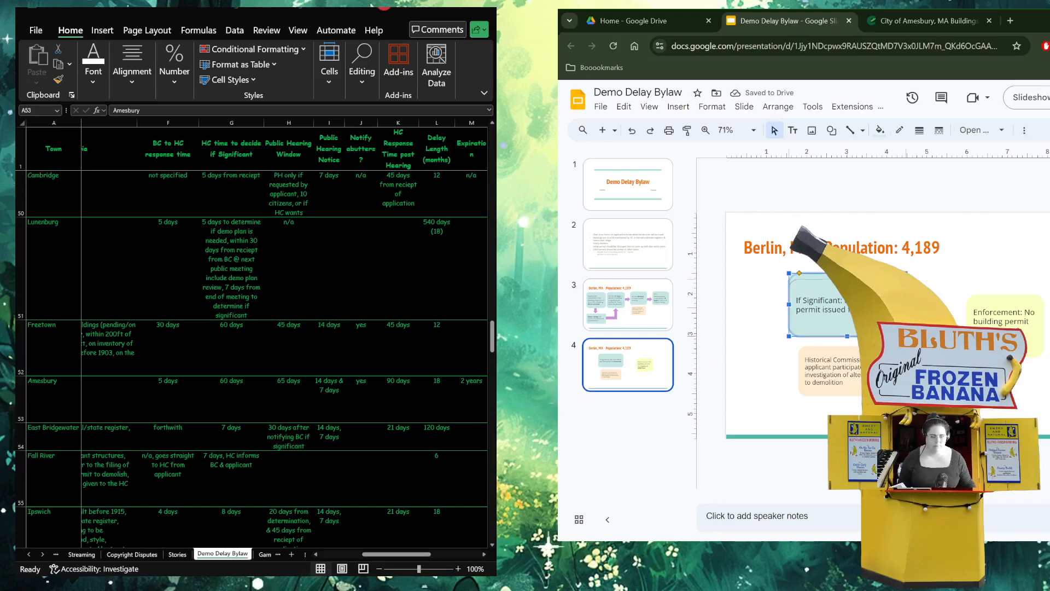
drag(848, 279, 870, 312)
drag(845, 358, 845, 336)
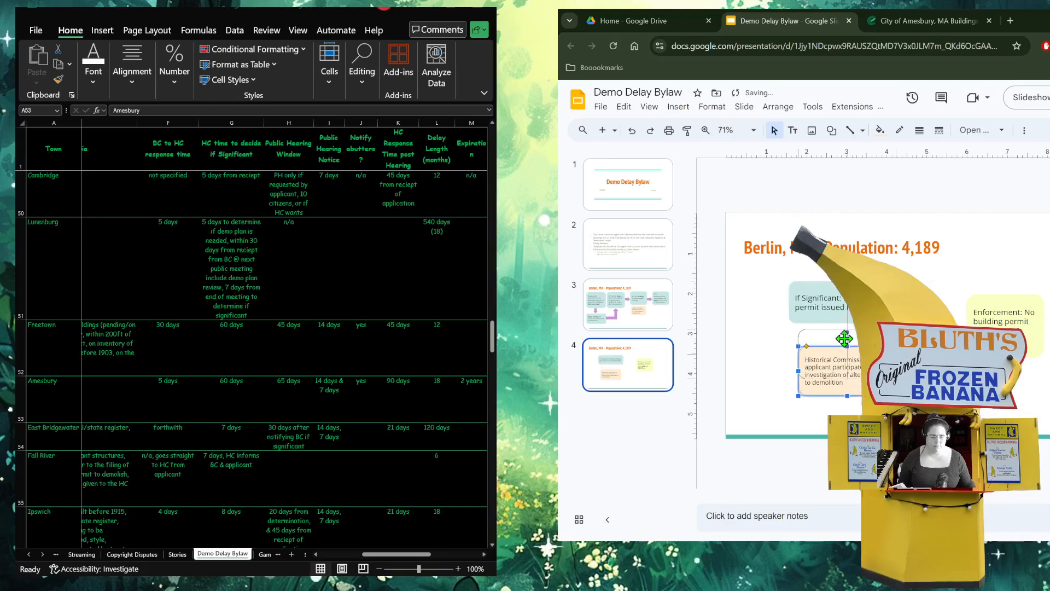
drag(848, 377, 848, 370)
key(Escape)
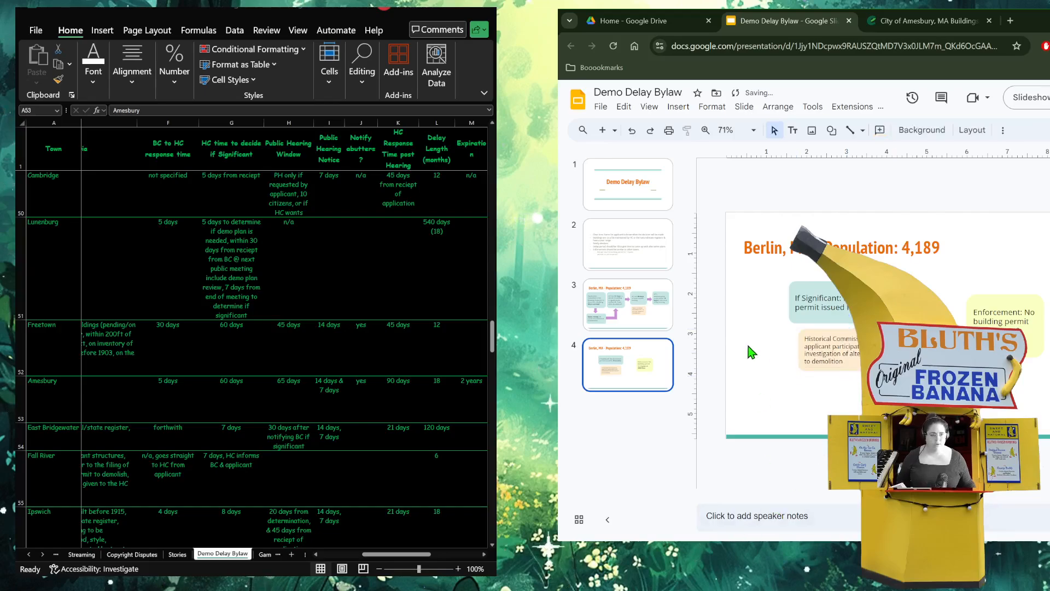
- Copy slides 3 and 4 together and paste the duplicates after slide 4
click(629, 320)
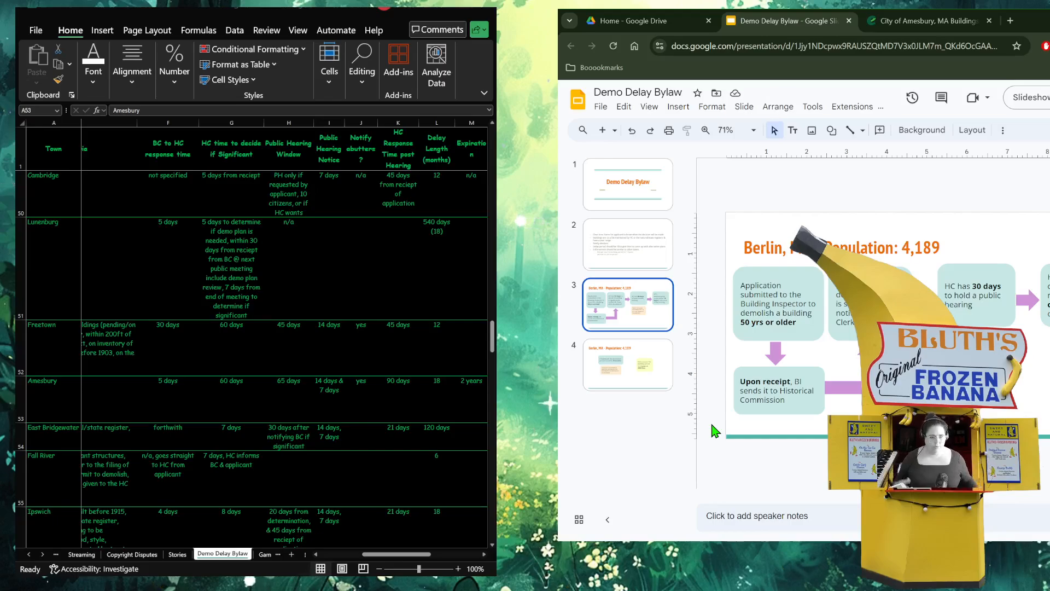
click(973, 351)
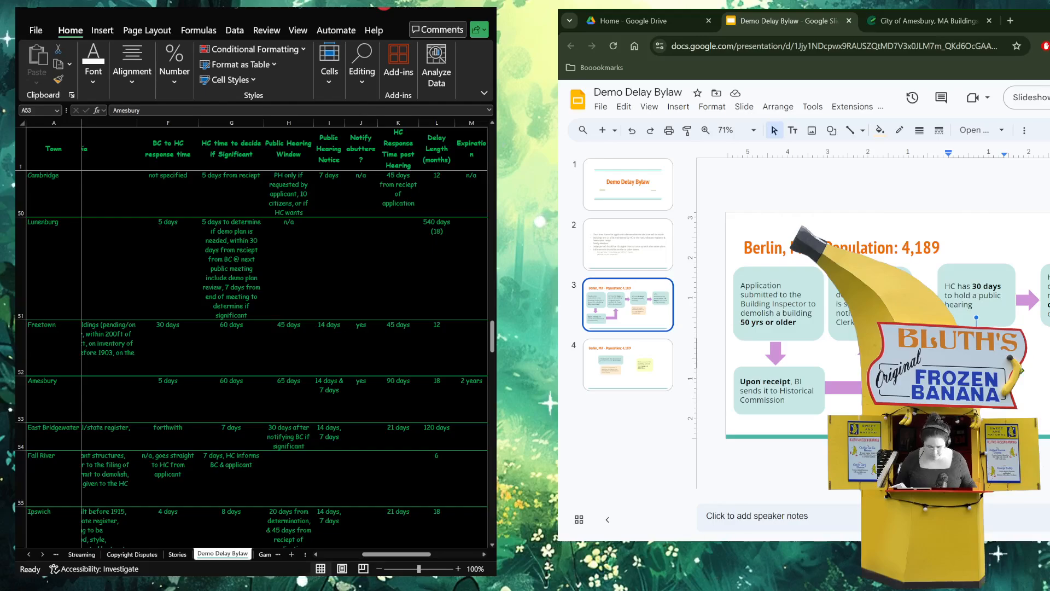
key(Delete)
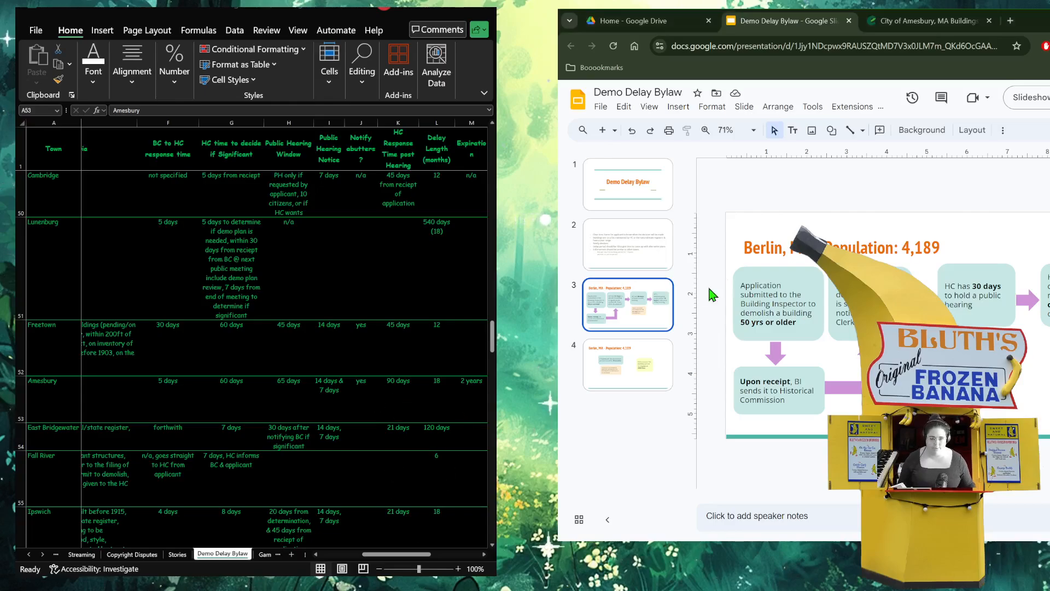
click(624, 374)
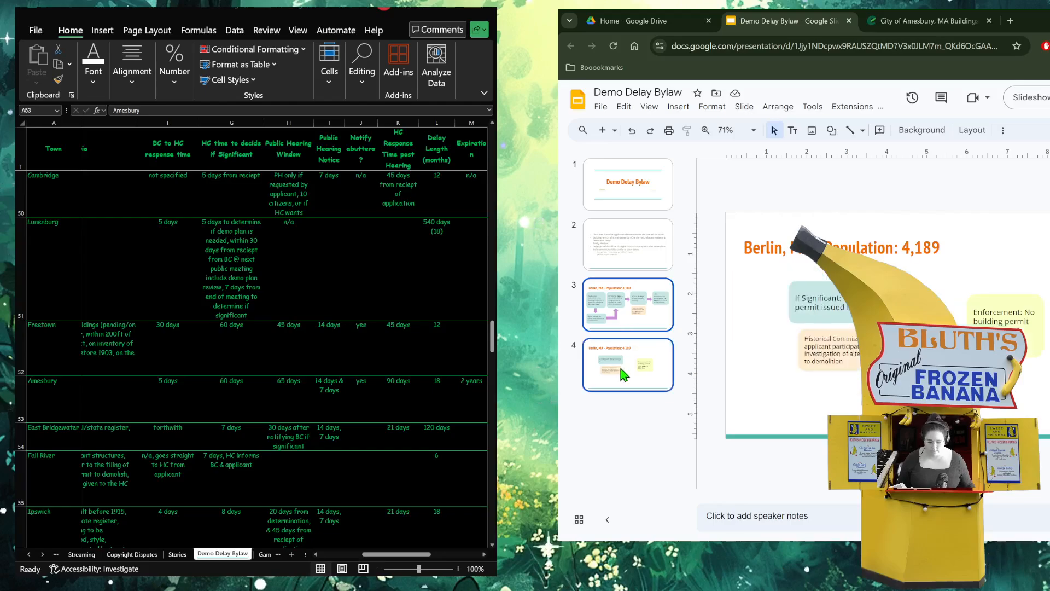
key(ctrl+c)
click(626, 365)
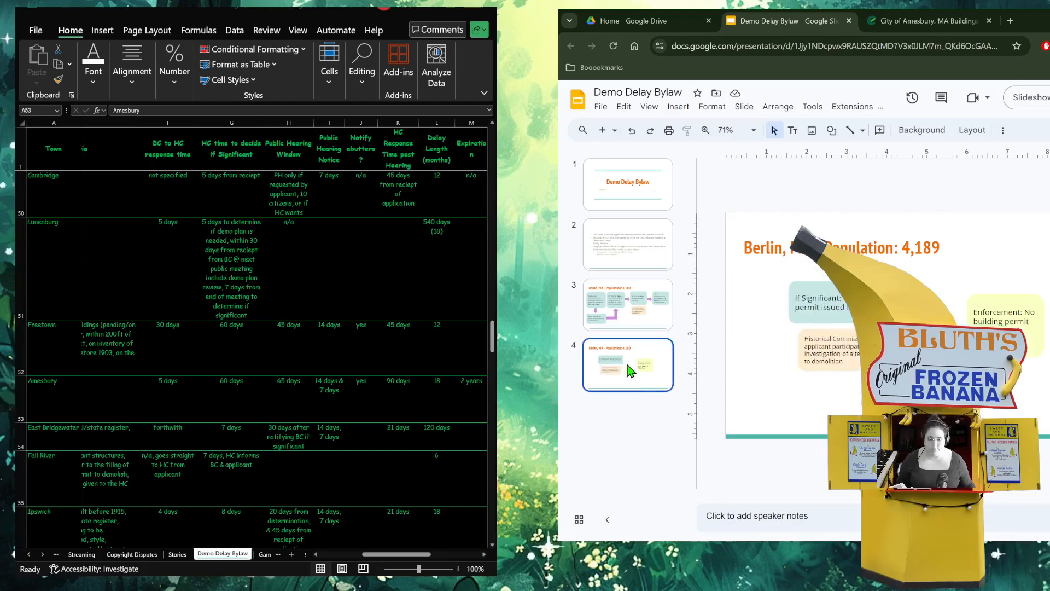
key(ctrl+v)
- In slide 5's title, replace the town name with "Maynard" and set the population to 10,546
click(653, 393)
click(782, 250)
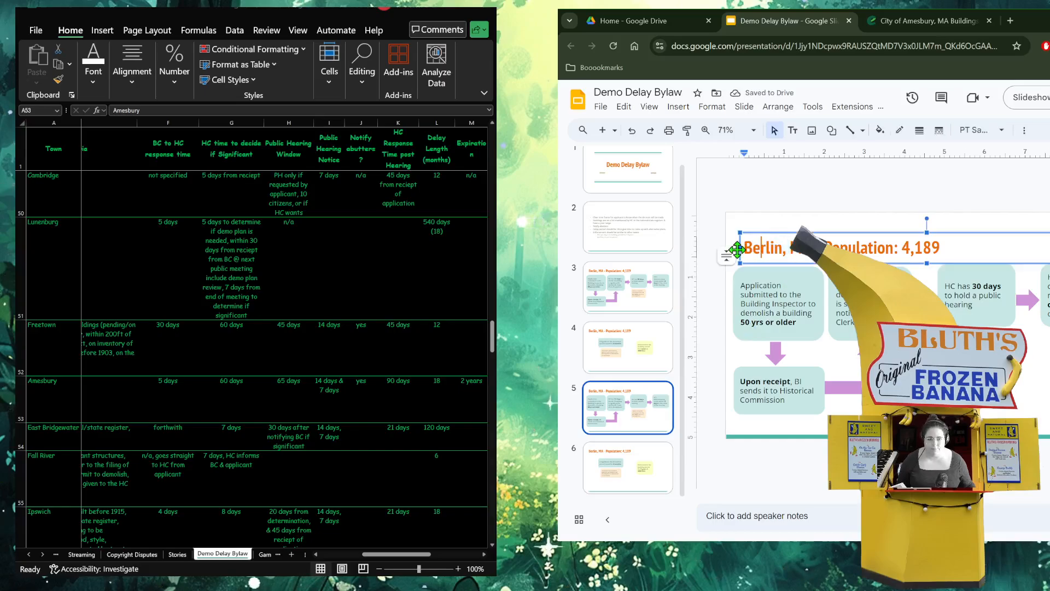
double_click(755, 249)
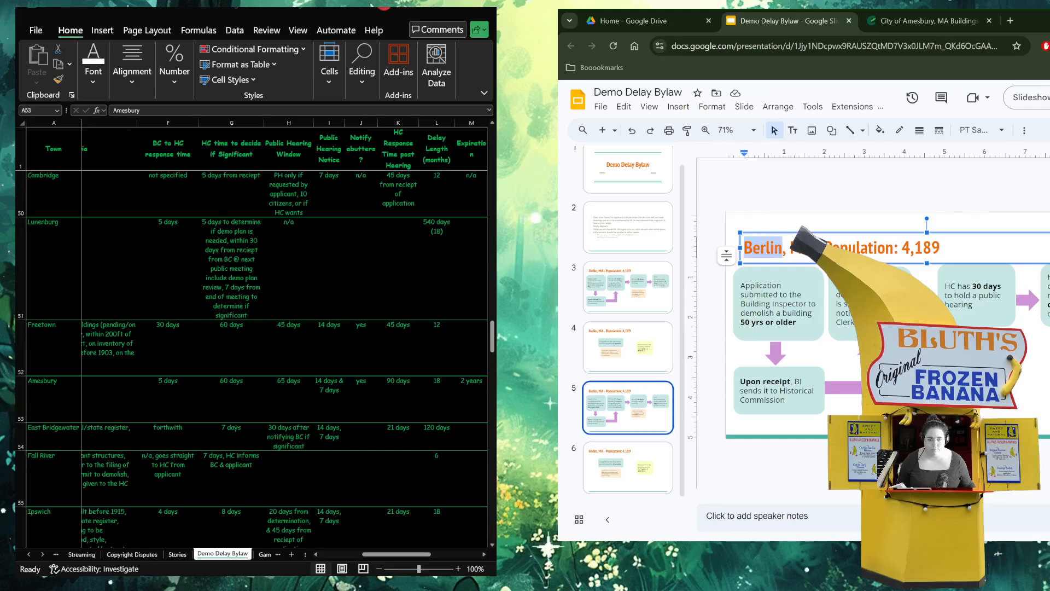
text(Maynard)
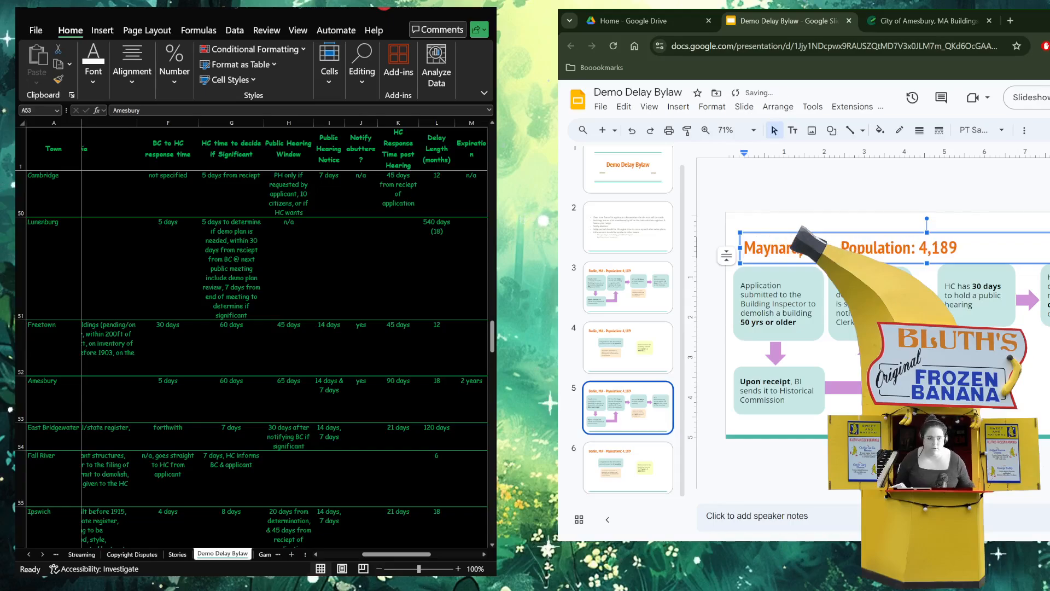
drag(956, 247, 917, 251)
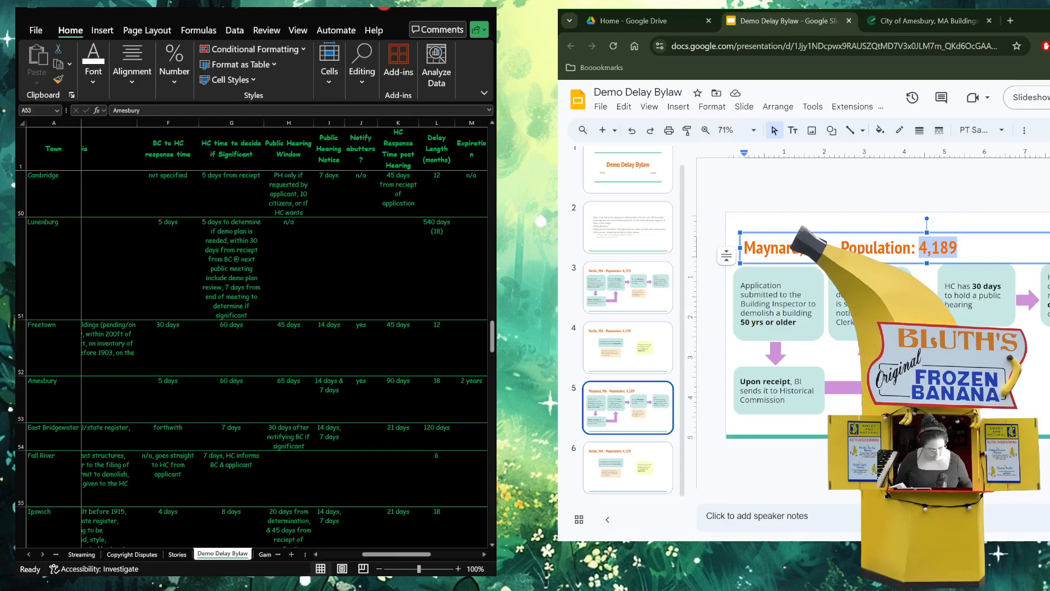
text(10)
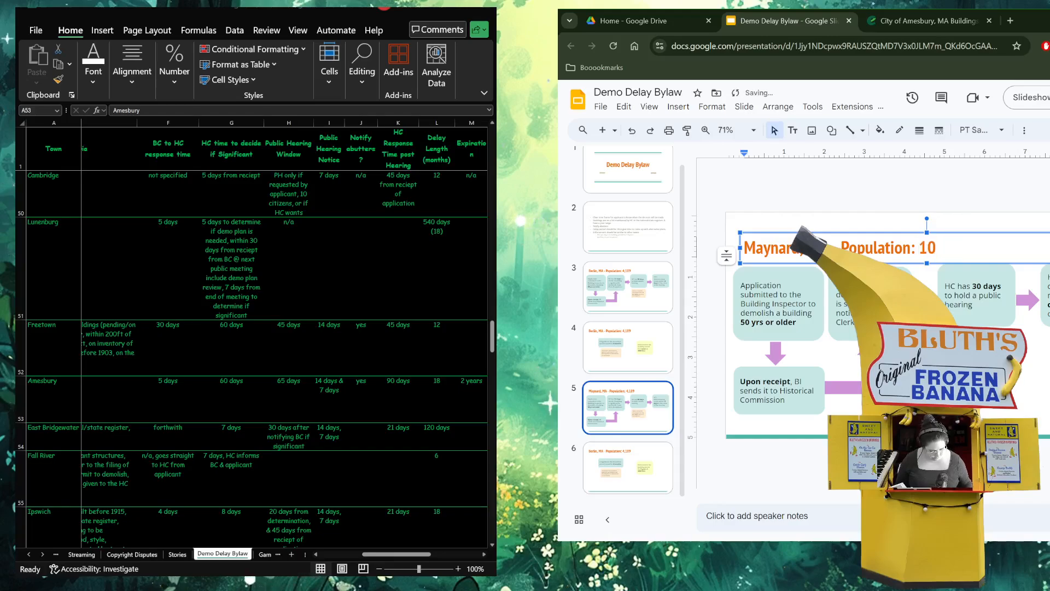
text(,)
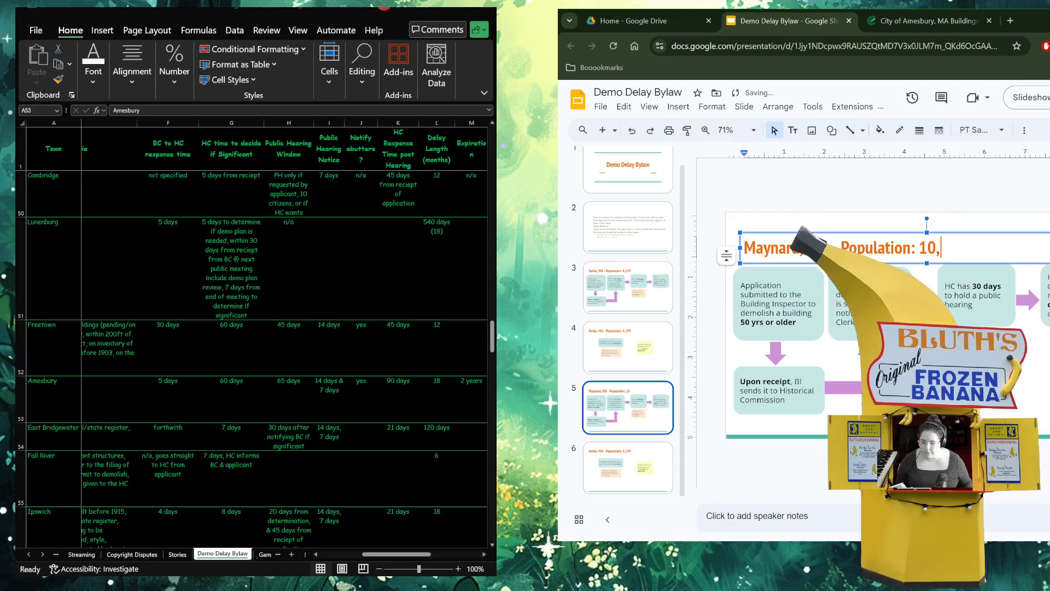
text(546)
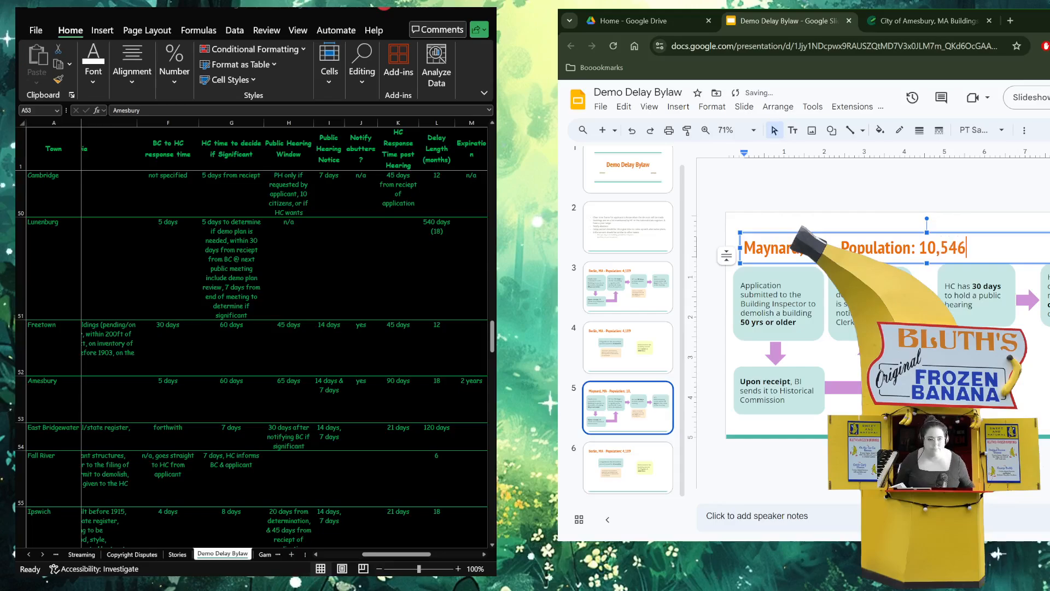
- Select "50 yrs or older" on slide 5 and check the Maynard bylaws PDF from page 61 for Chapter 26's significant building criteria and procedure
click(771, 306)
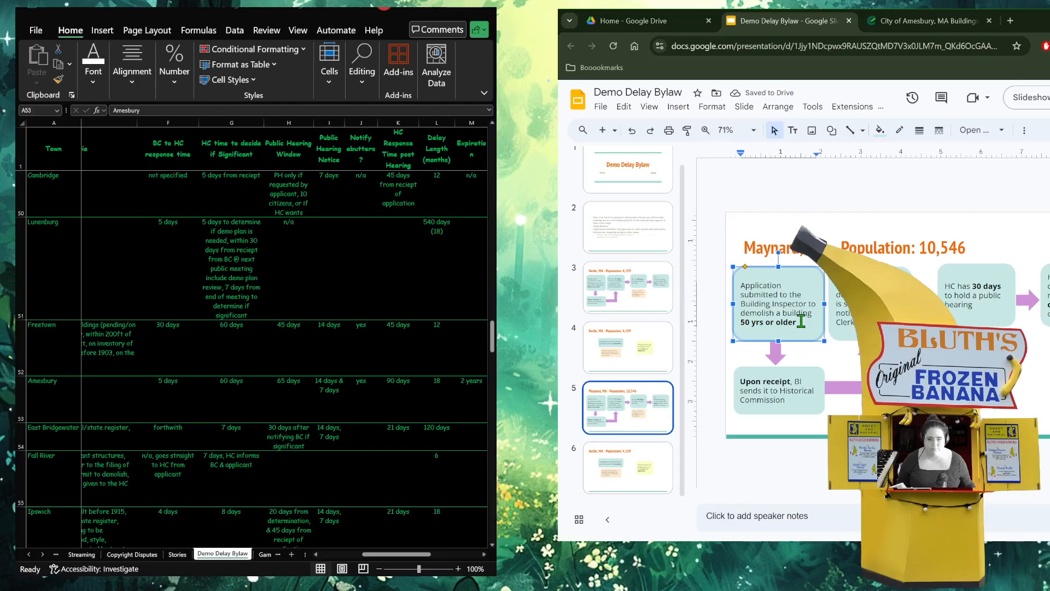
drag(801, 321, 736, 323)
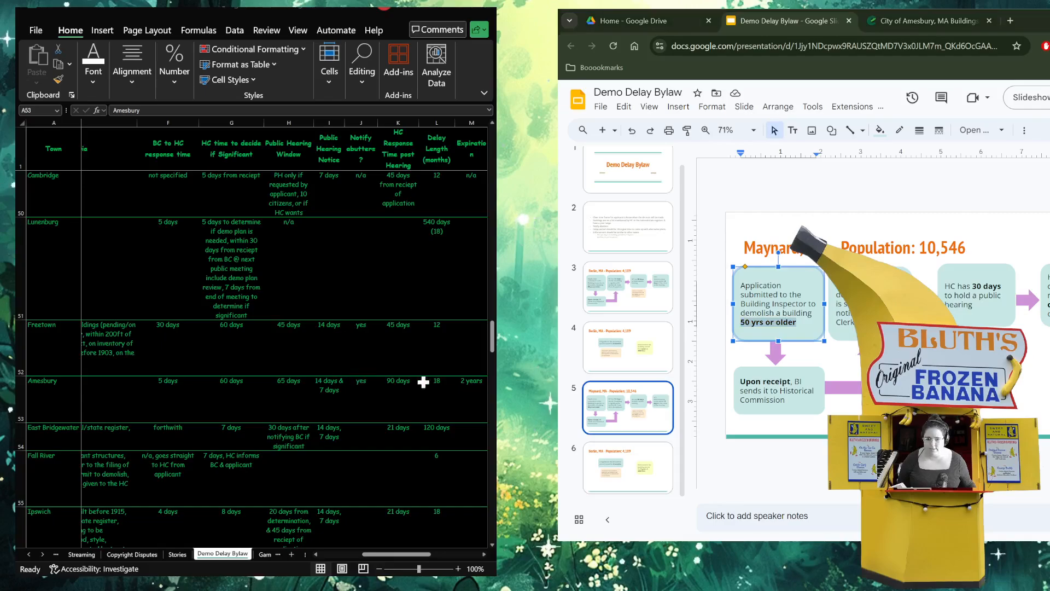
click(156, 370)
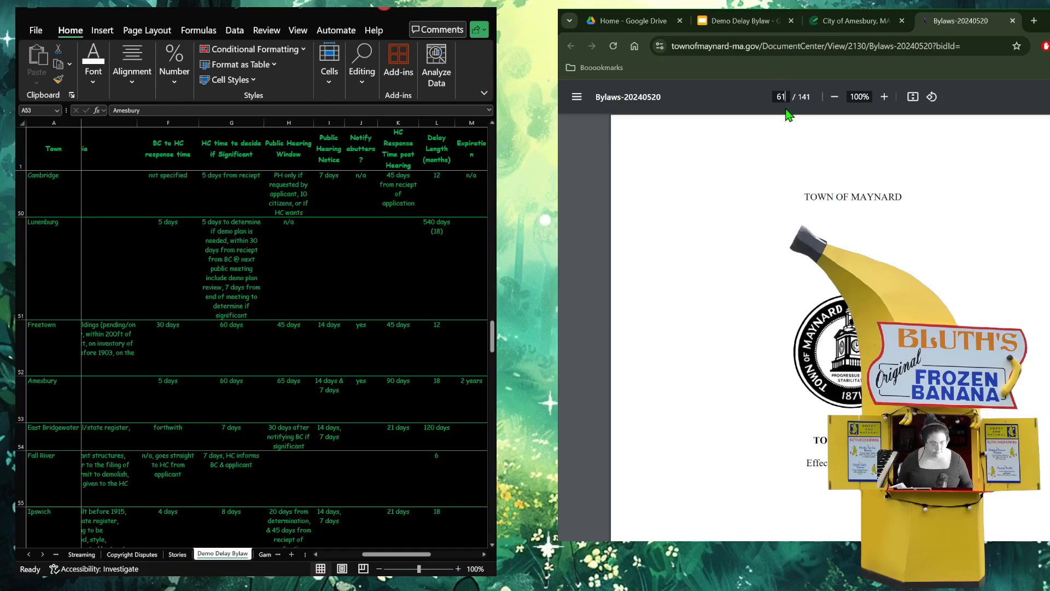
key(Return)
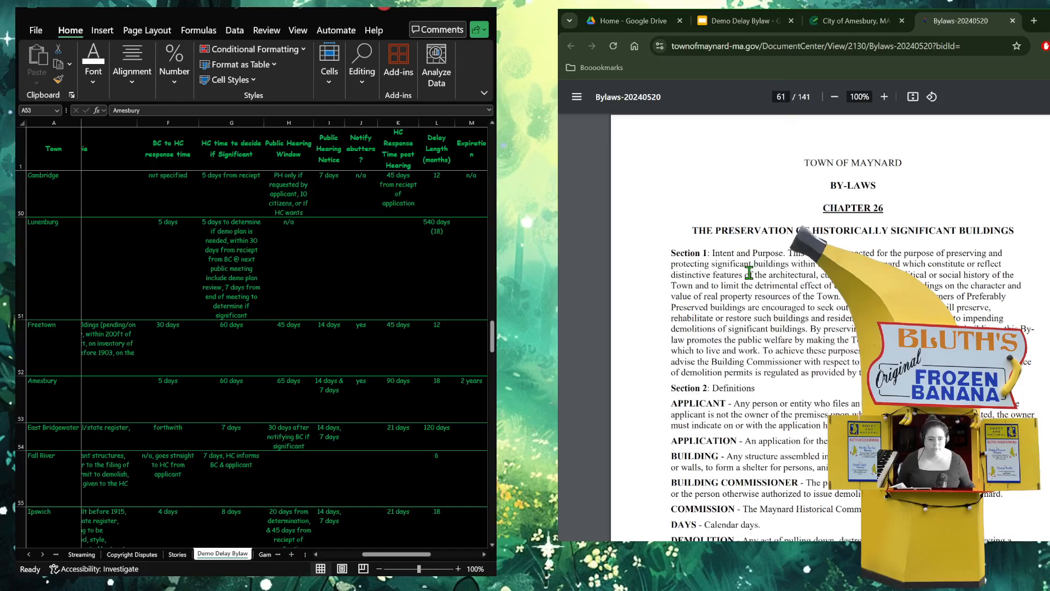
scroll(749, 273, down, 12)
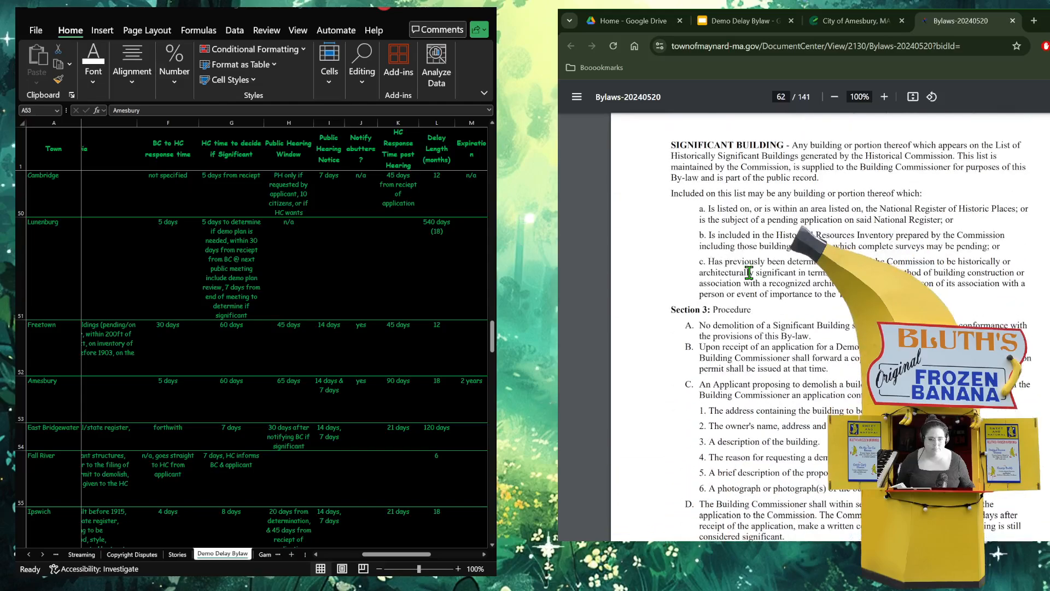
scroll(749, 273, down, 3)
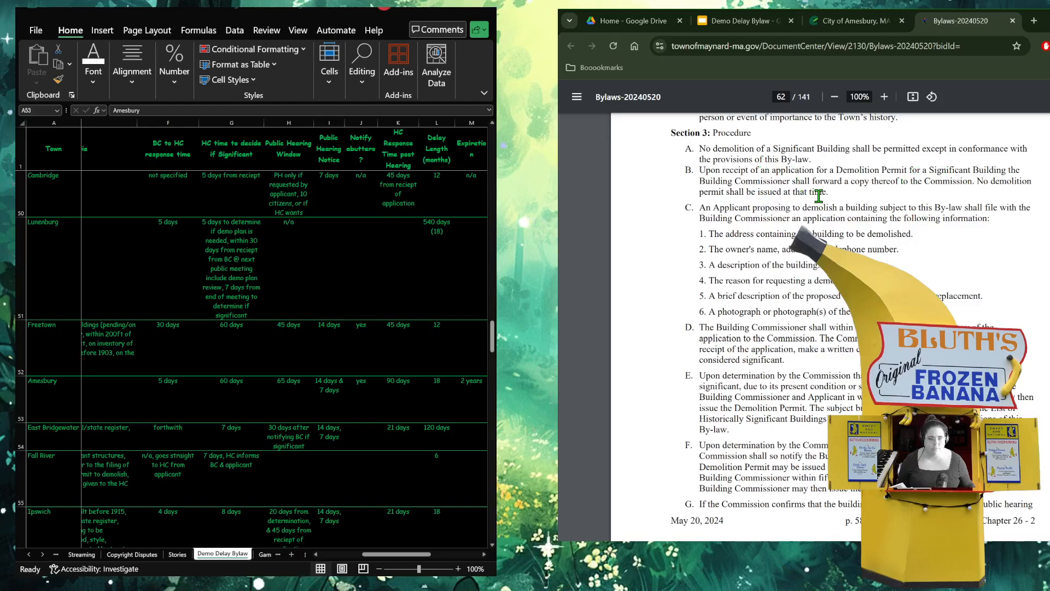
scroll(819, 196, up, 5)
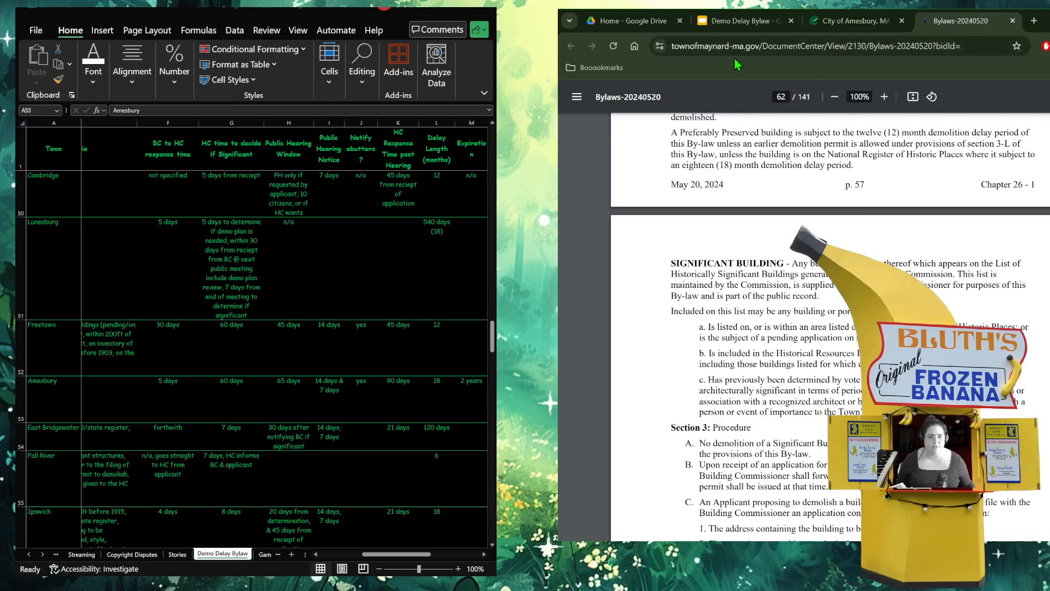
click(779, 21)
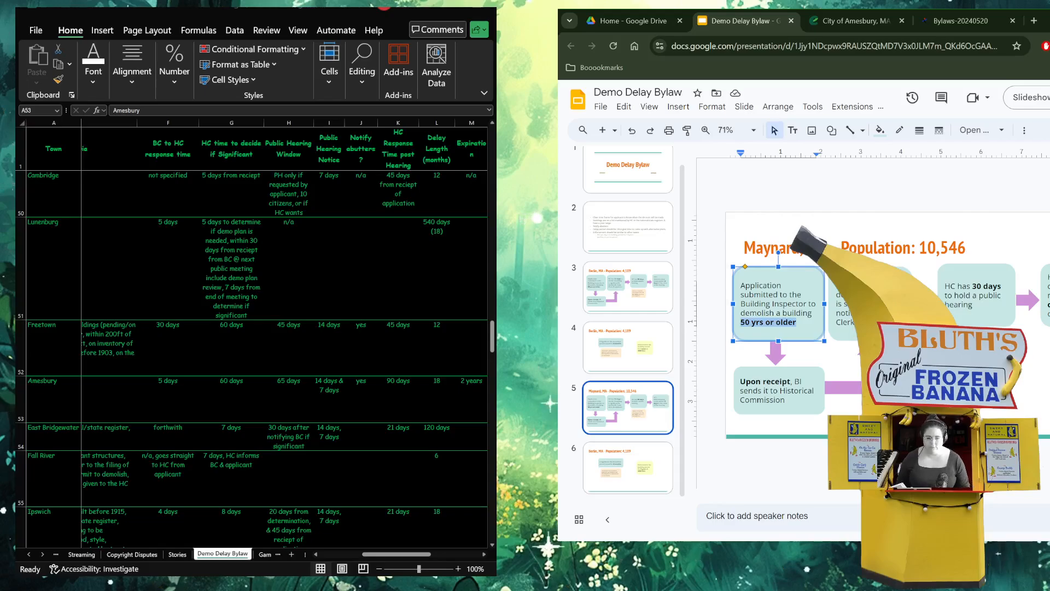
- Replace the age criterion in slide 5's application box with "on a list supplied to Building Commissioner", checking the list's recipient in the Maynard bylaws
text(on )
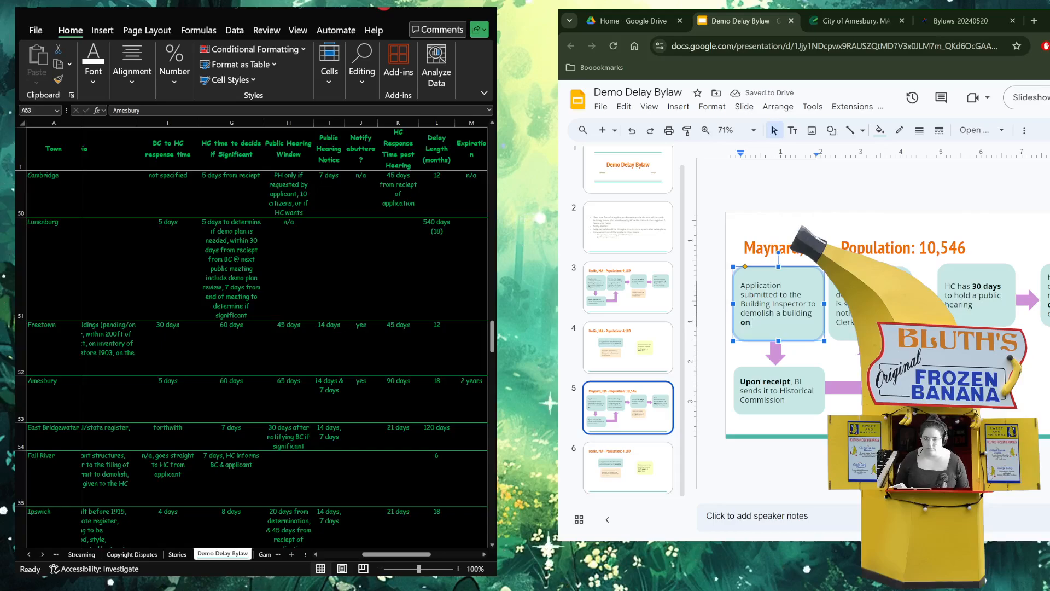
text(a list)
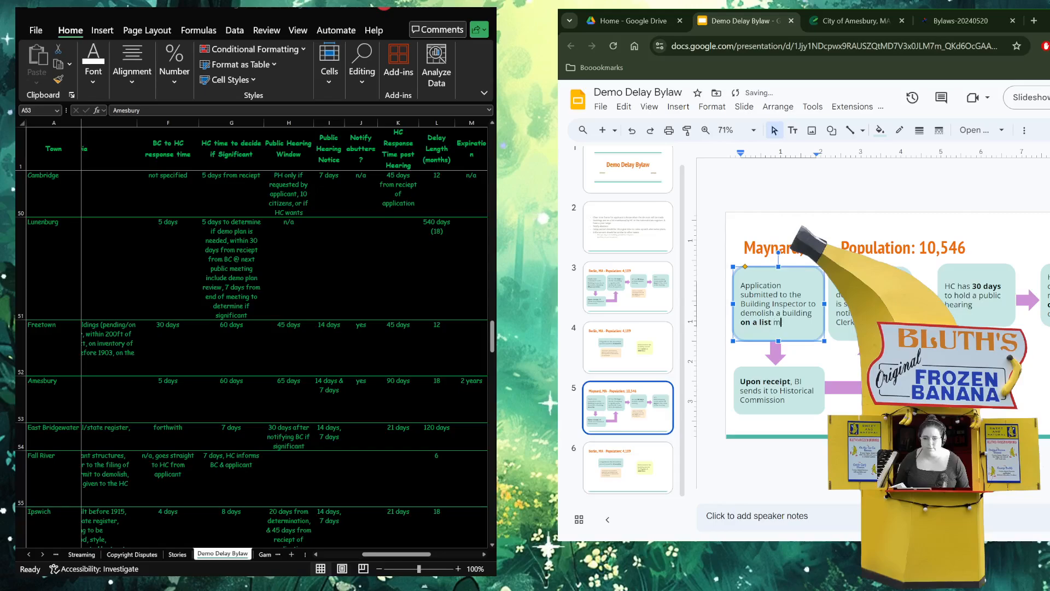
text( mupplied to)
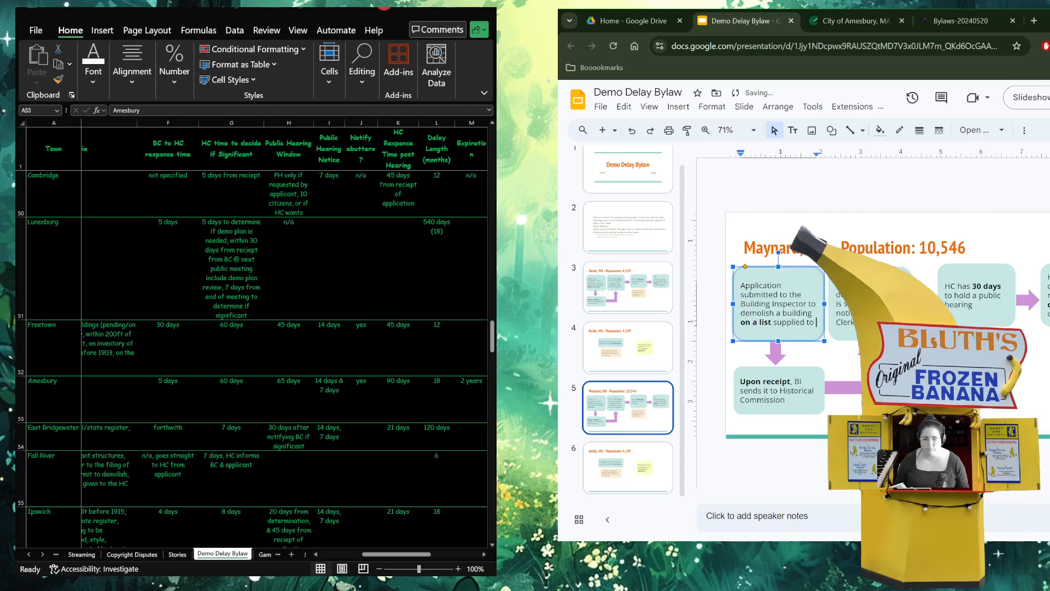
click(943, 26)
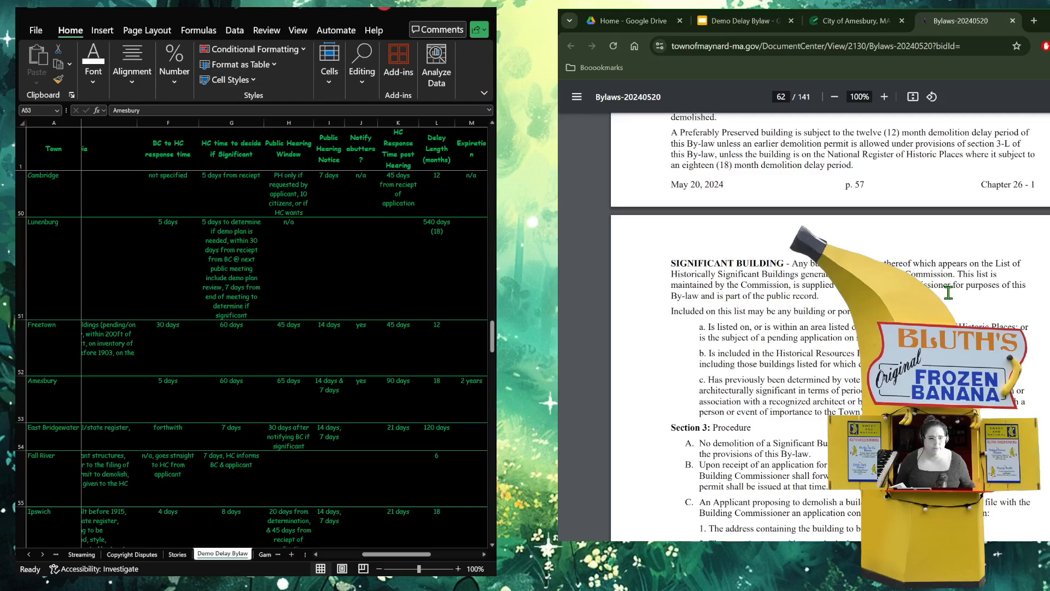
click(757, 25)
text(to )
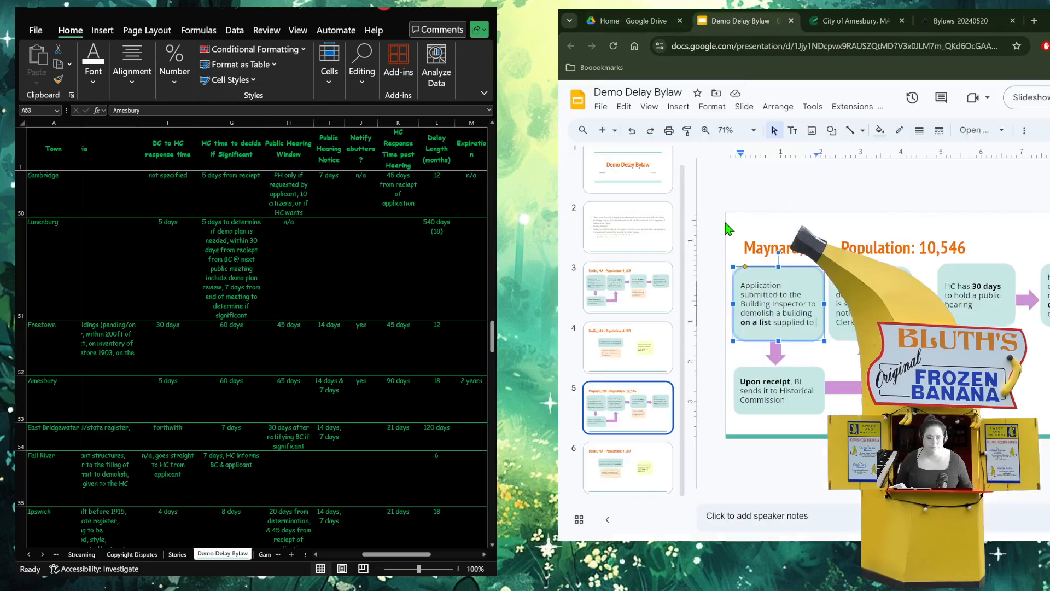
text(Building Comm)
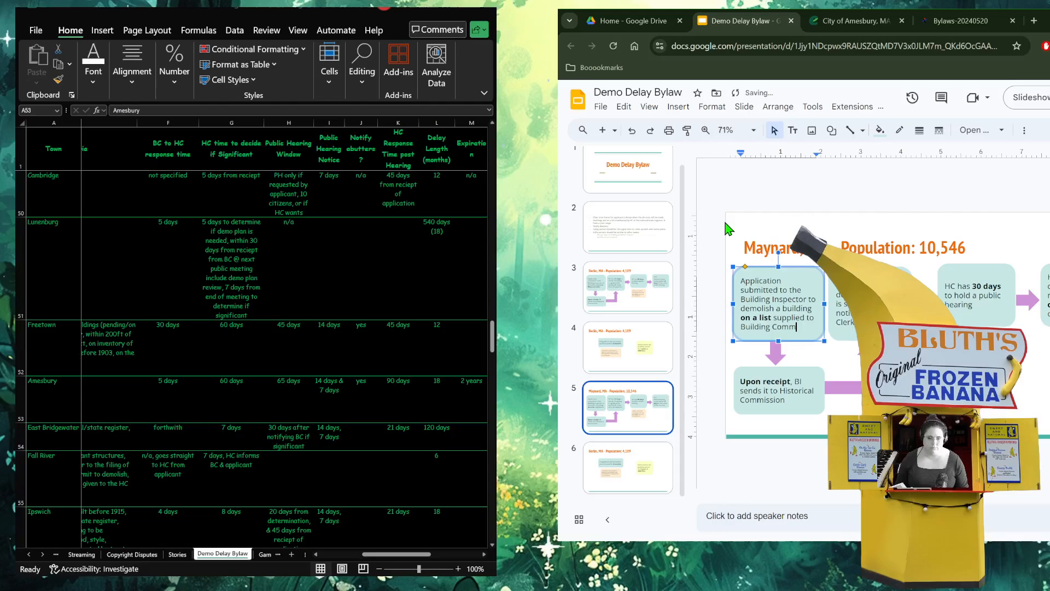
text(issioner)
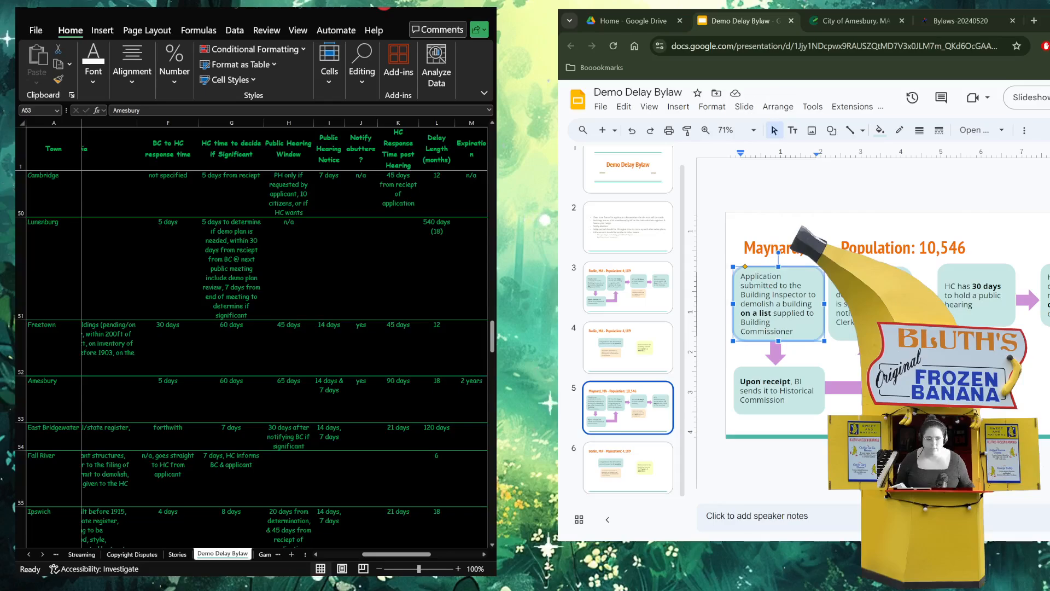
- Check the Maynard bylaws' Section 3 procedure and replace "Upon receipt" with "Within 7 days," in the box below the application box
click(788, 399)
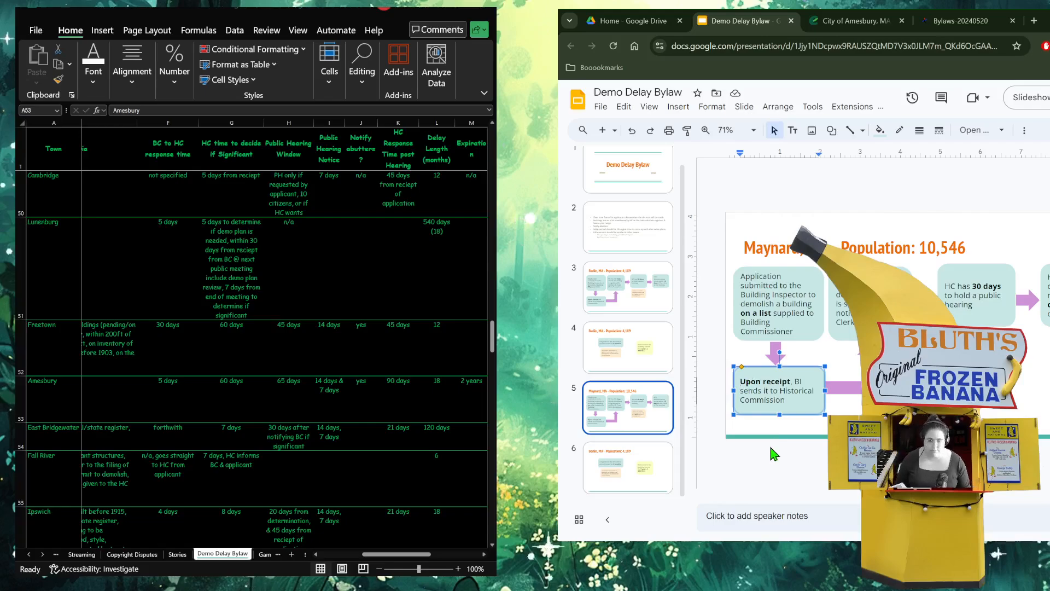
text(Within)
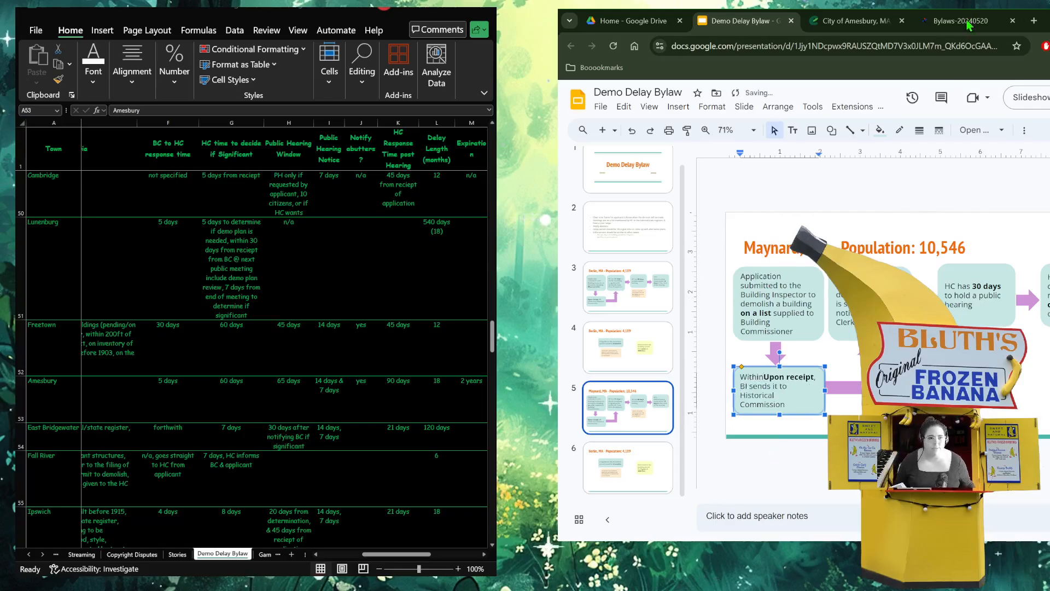
click(969, 24)
scroll(768, 385, down, 3)
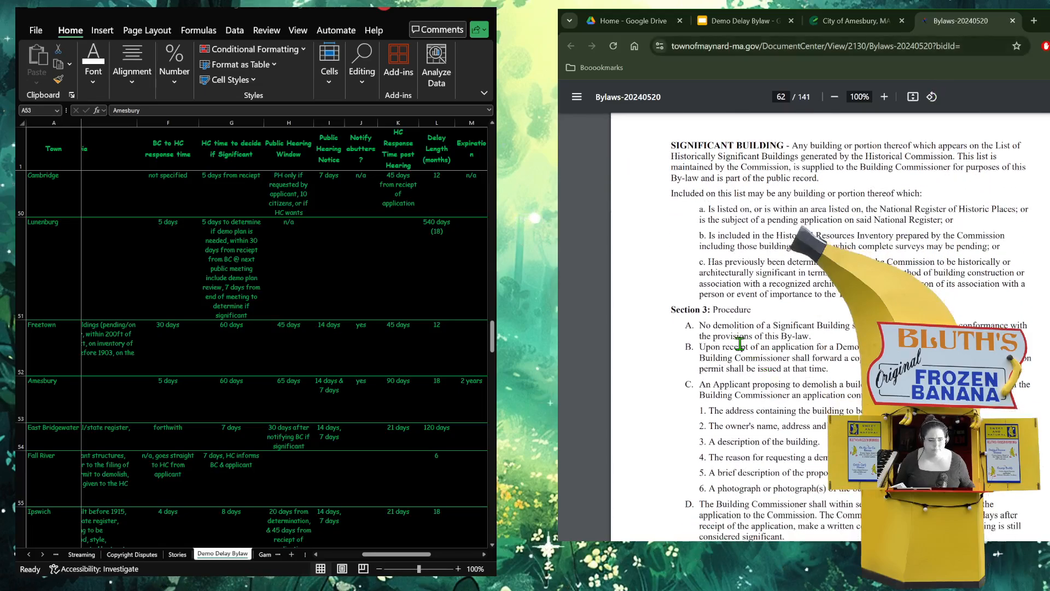
scroll(740, 343, down, 2)
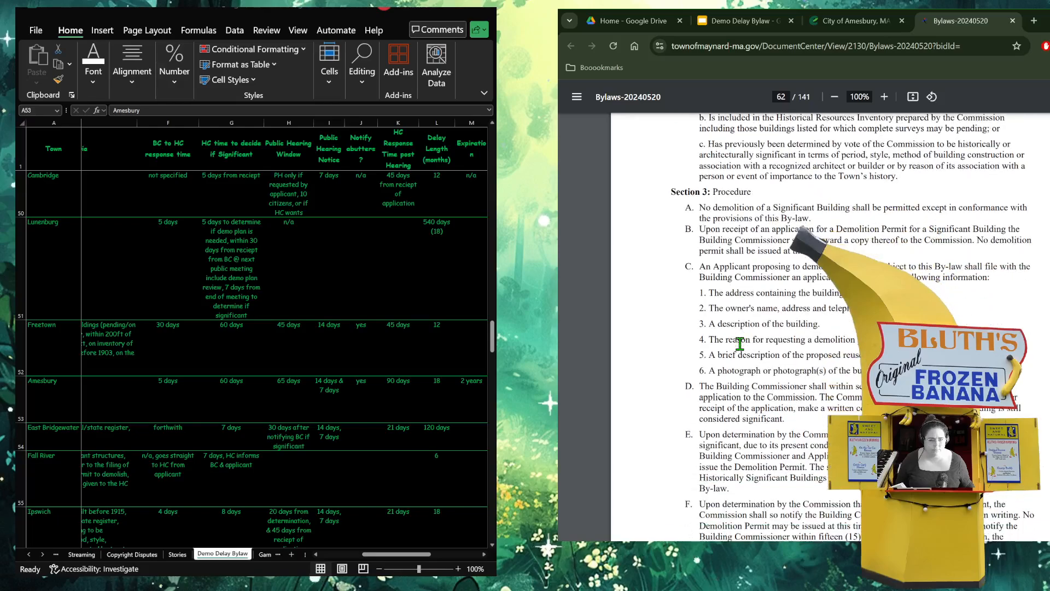
click(746, 20)
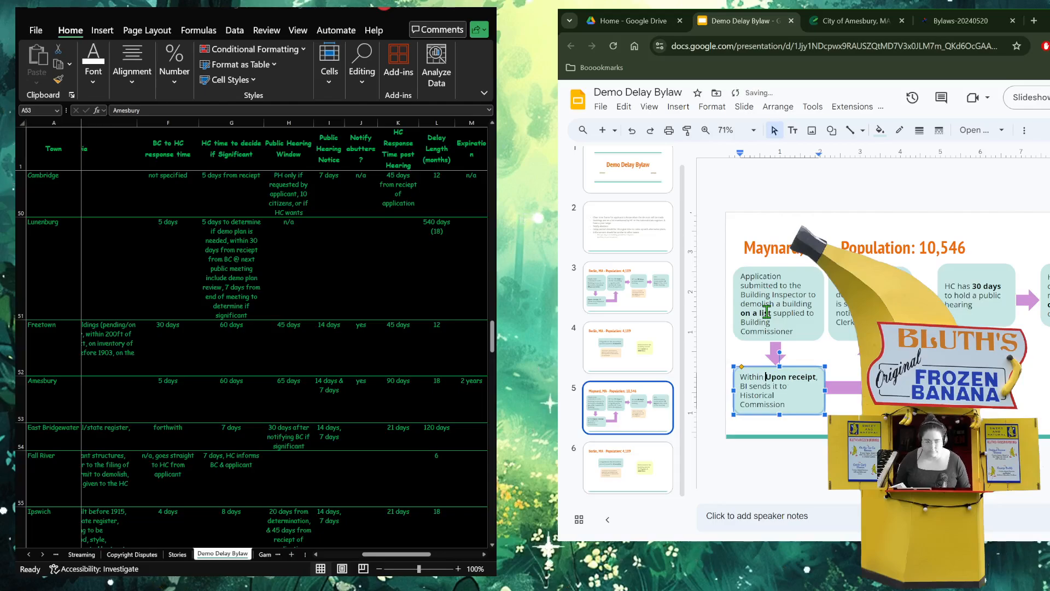
key(Delete)
key(Delete)
key(Delete)
key(Delete)
key(Delete)
key(Delete)
key(Delete)
key(Delete)
key(Delete)
key(Delete)
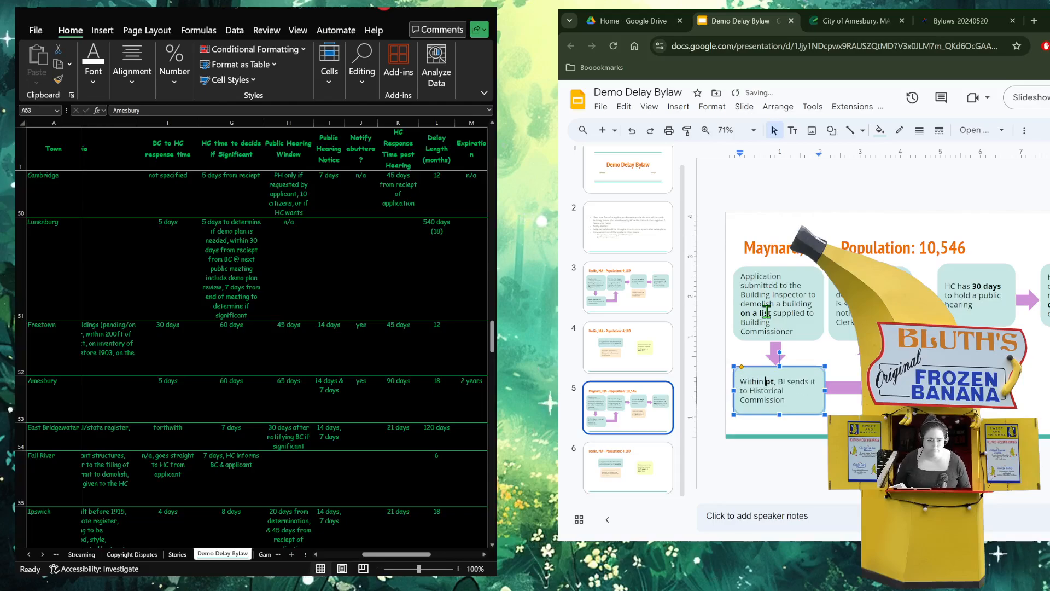
key(Delete)
key(Delete)
key(Delete)
text(7)
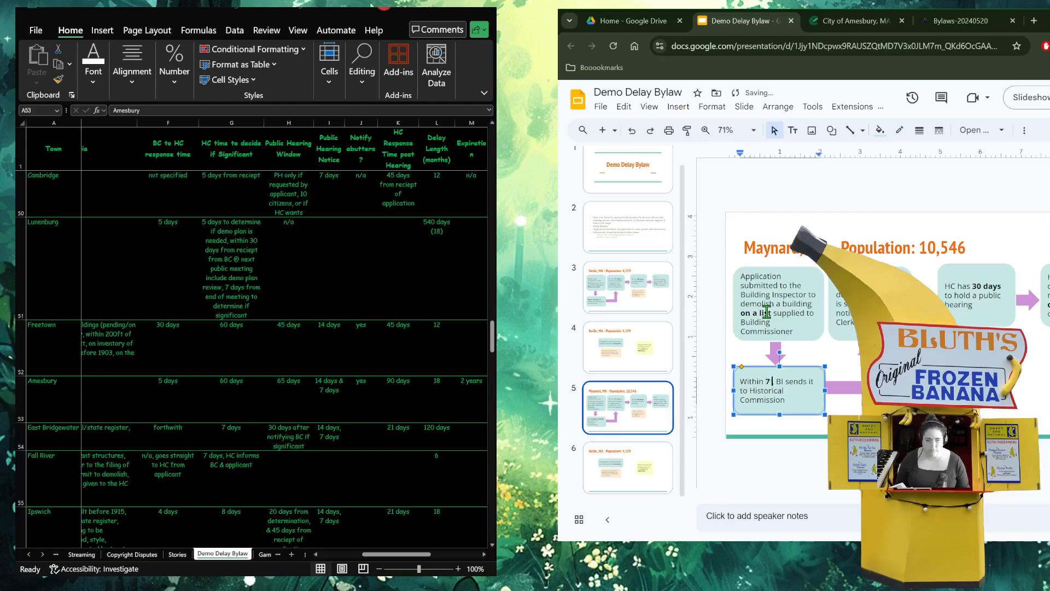
text( days,)
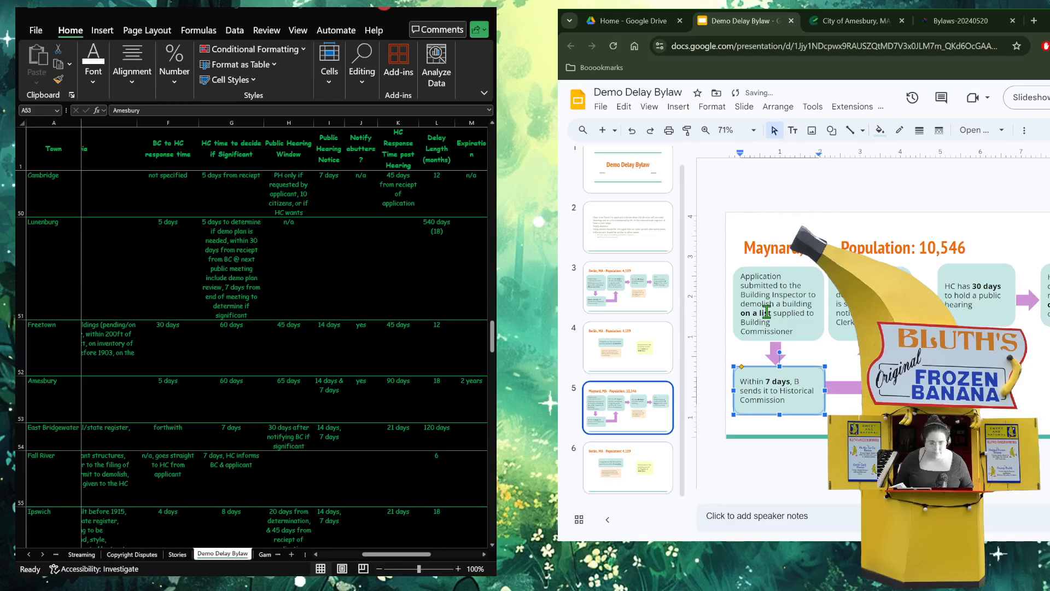
key(ctrl+v)
key(ctrl+v)
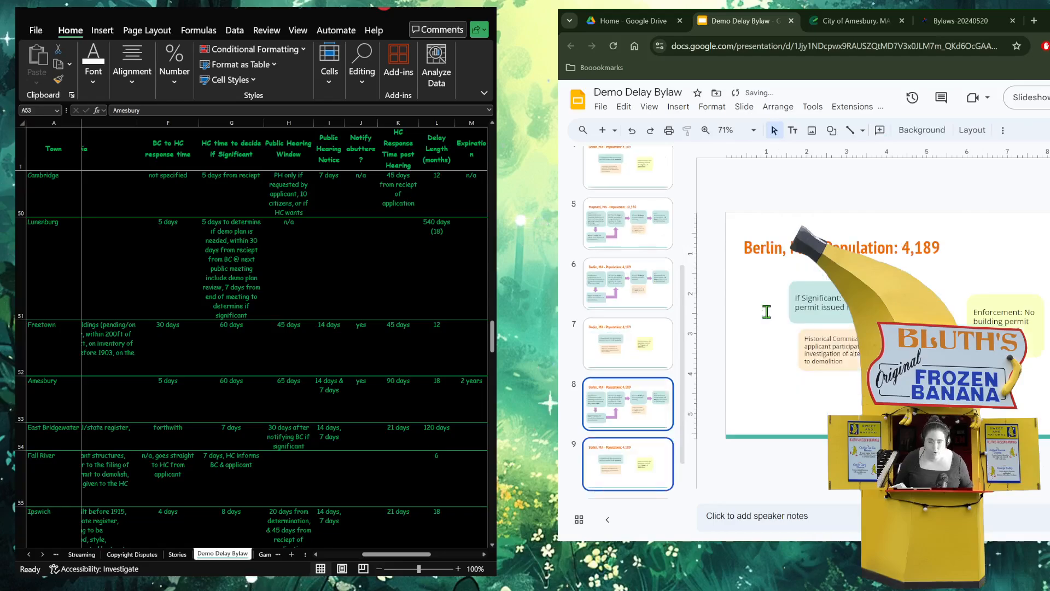
key(ctrl+z)
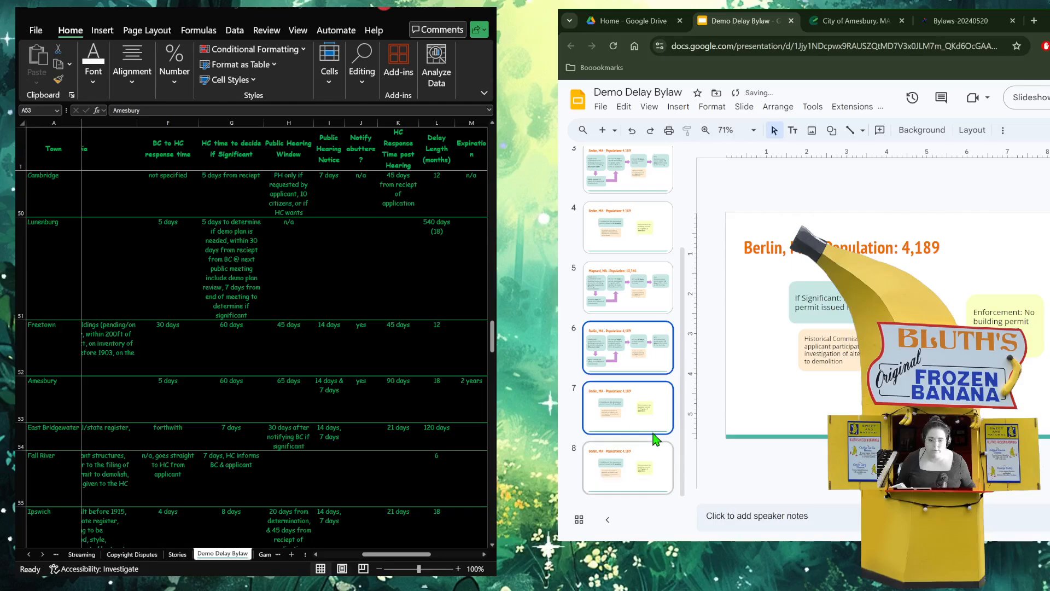
scroll(656, 437, up, 1)
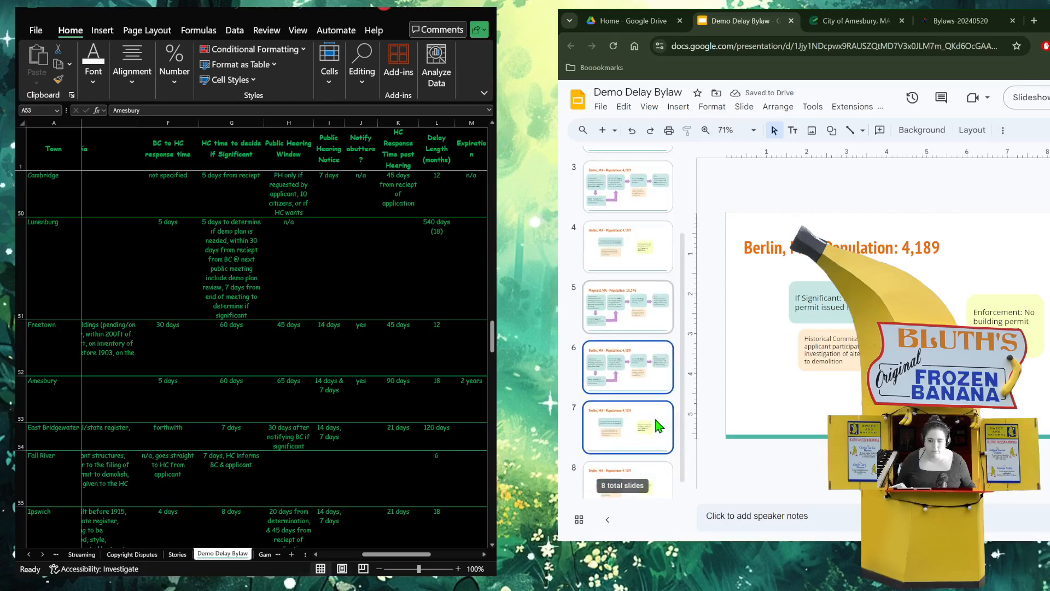
scroll(650, 323, down, 1)
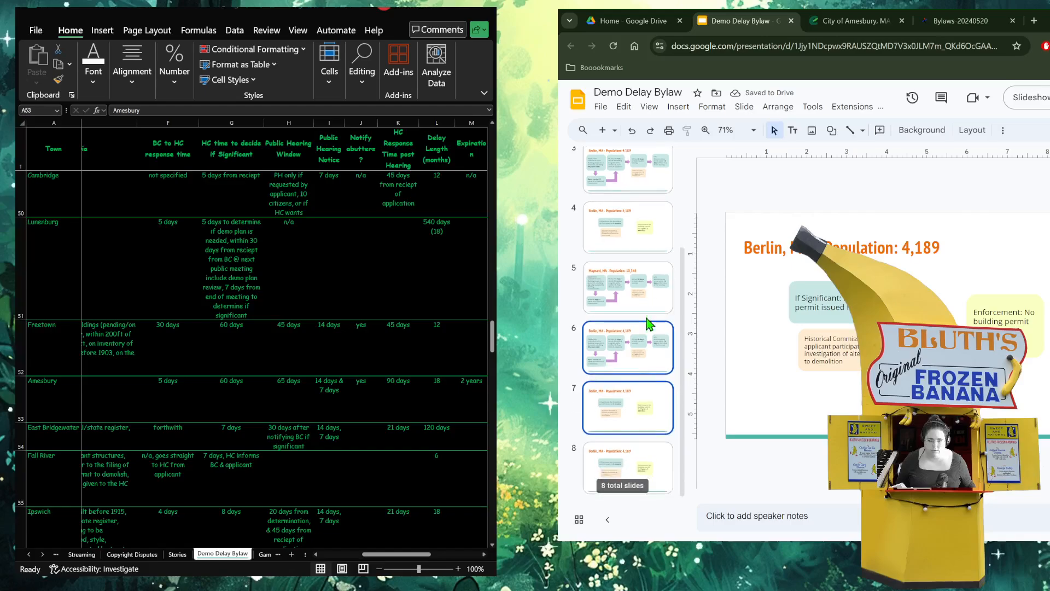
key(ctrl+z)
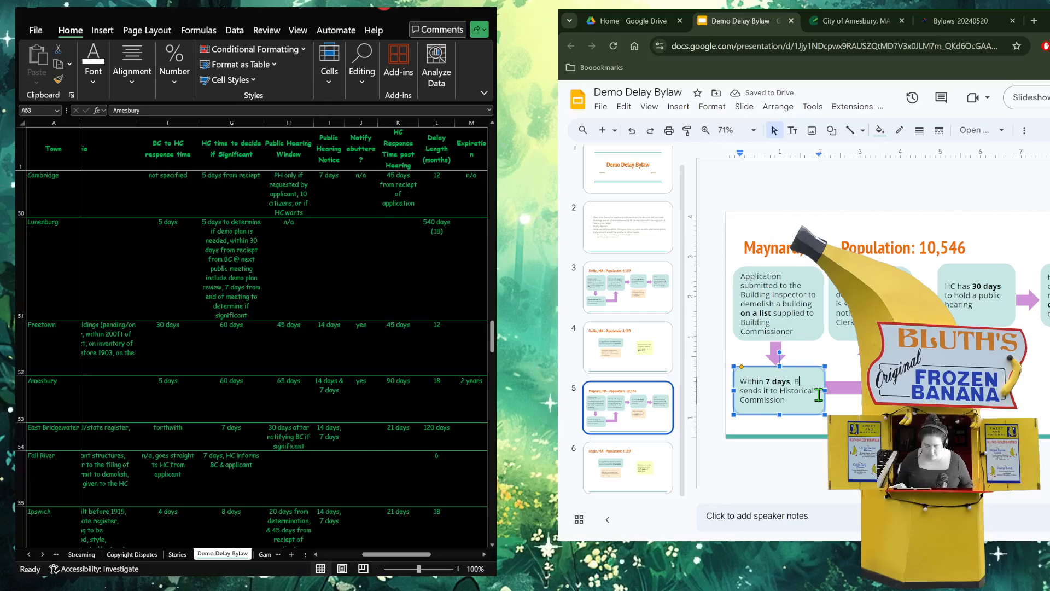
- Change the building official's abbreviation to "BC" in the "Within 7 days" box
text(C)
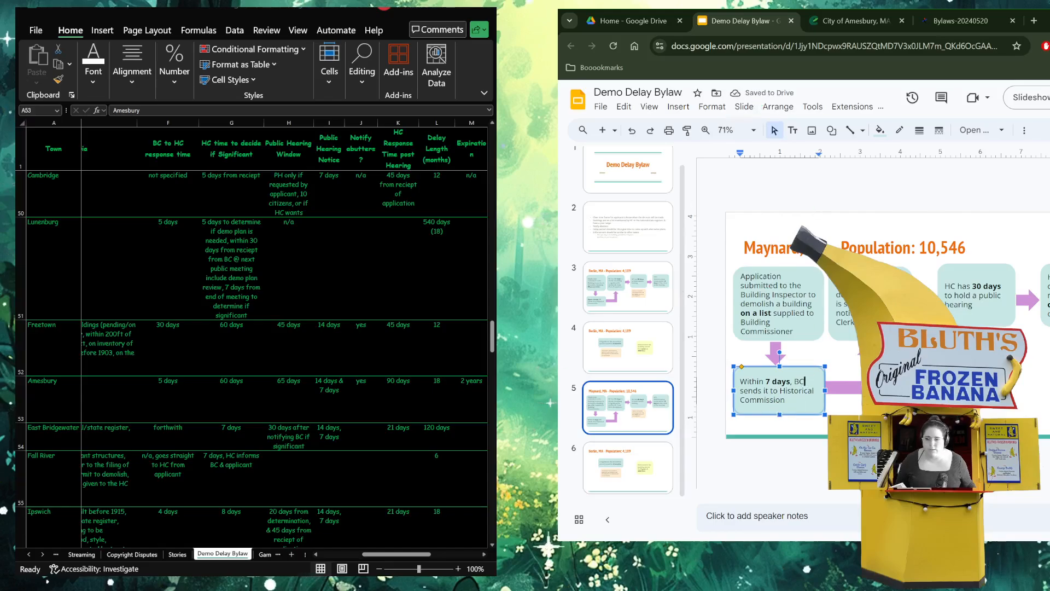
click(349, 373)
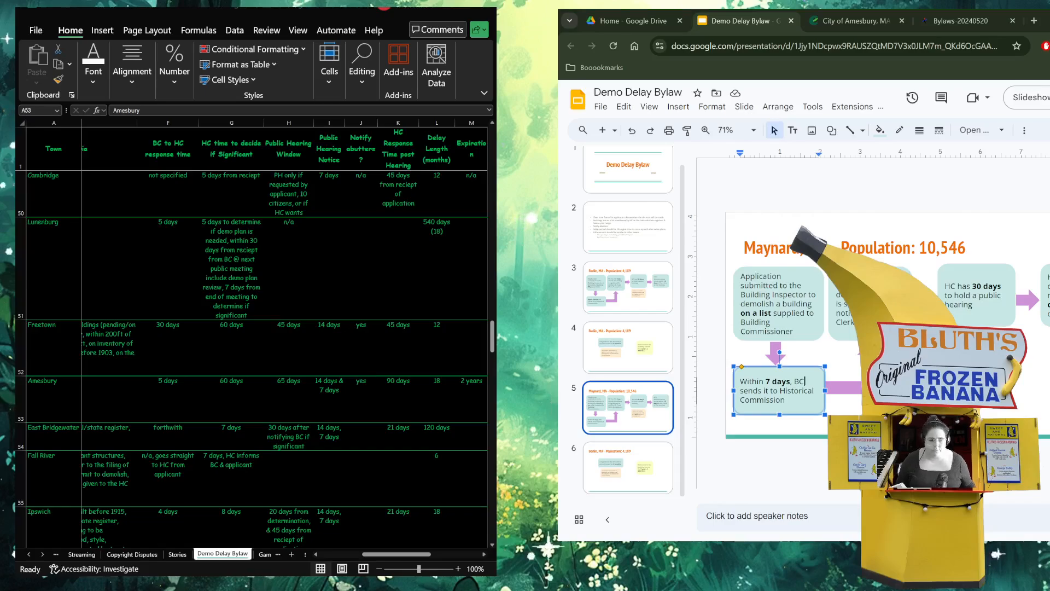
- Check the determination and notification rules in Section 3 of the bylaws and remove the Clerk from the notification text in slide 5's second box
click(874, 307)
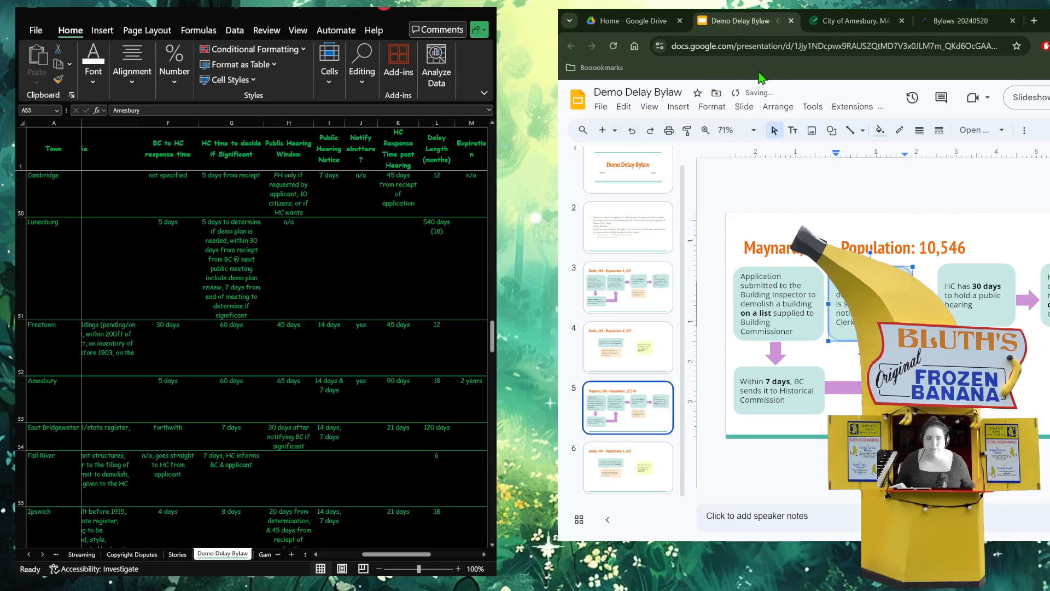
click(947, 22)
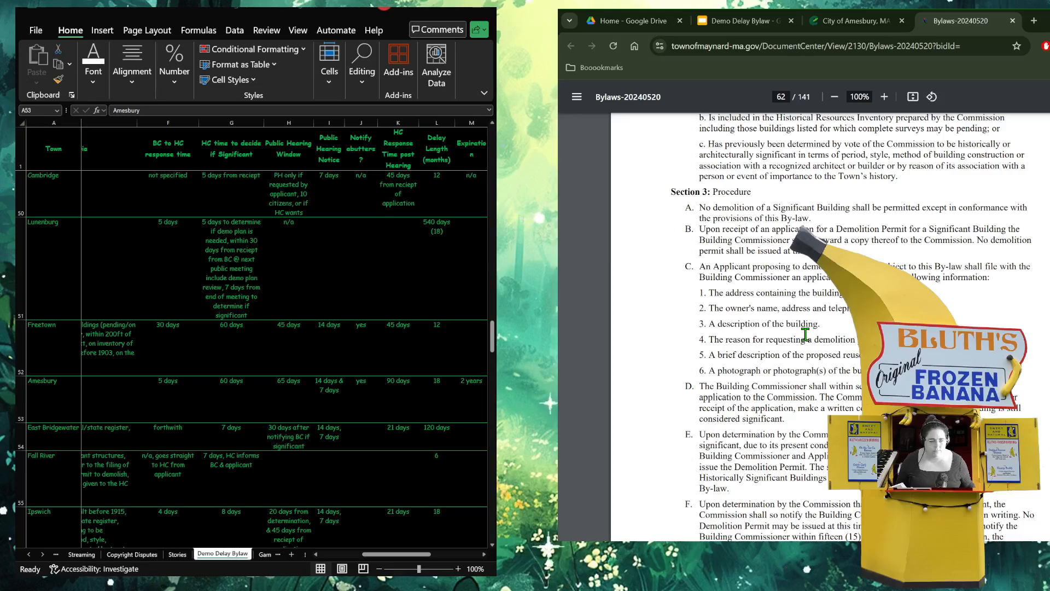
scroll(805, 334, down, 2)
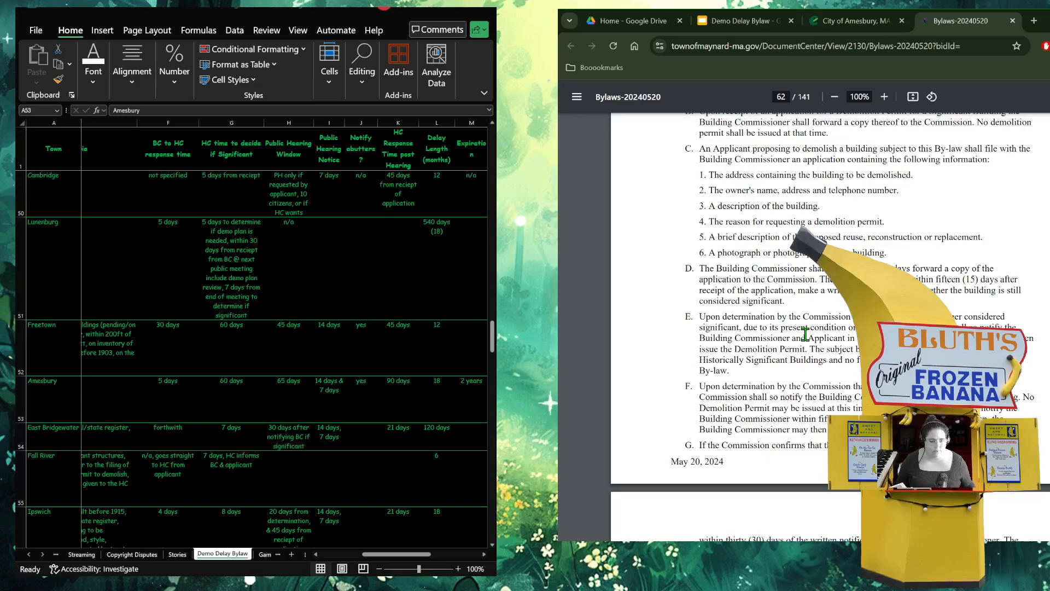
click(744, 21)
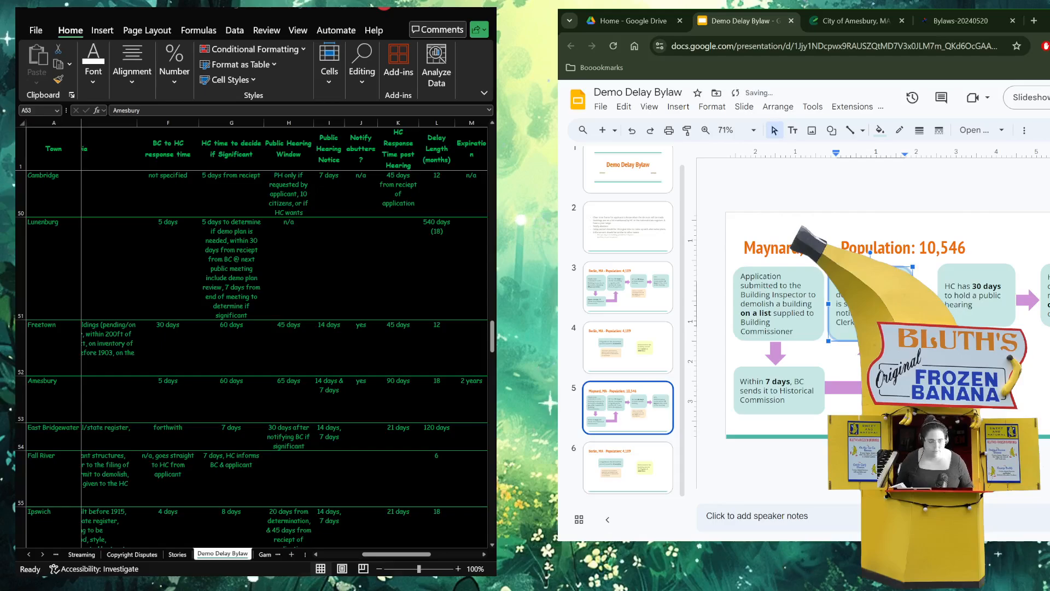
key(BackSpace)
key(BackSpace)
key(BackSpace)
key(BackSpace)
key(BackSpace)
key(BackSpace)
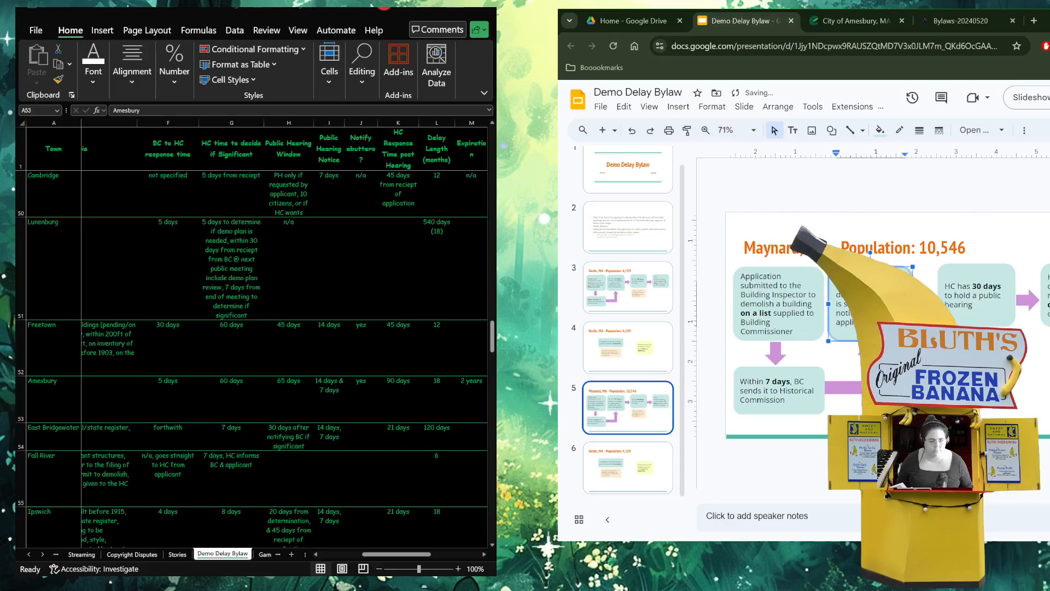
key(BackSpace)
key(BackSpace)
key(BackSpace)
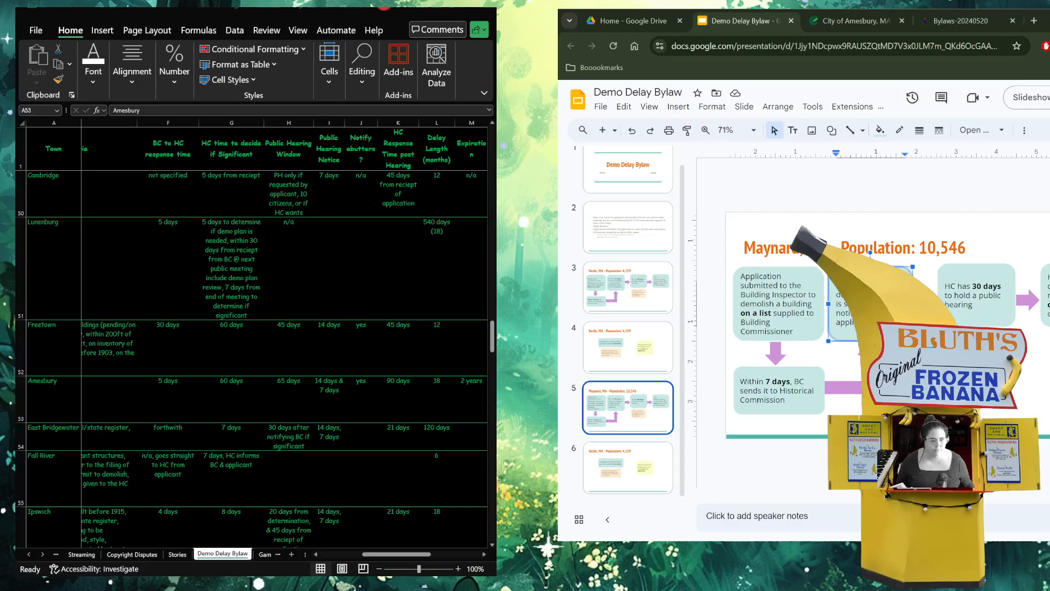
- Examine the public hearing, delay period, emergency demolition and enforcement rules in Sections 3 to 5 of the Maynard bylaws
click(1046, 299)
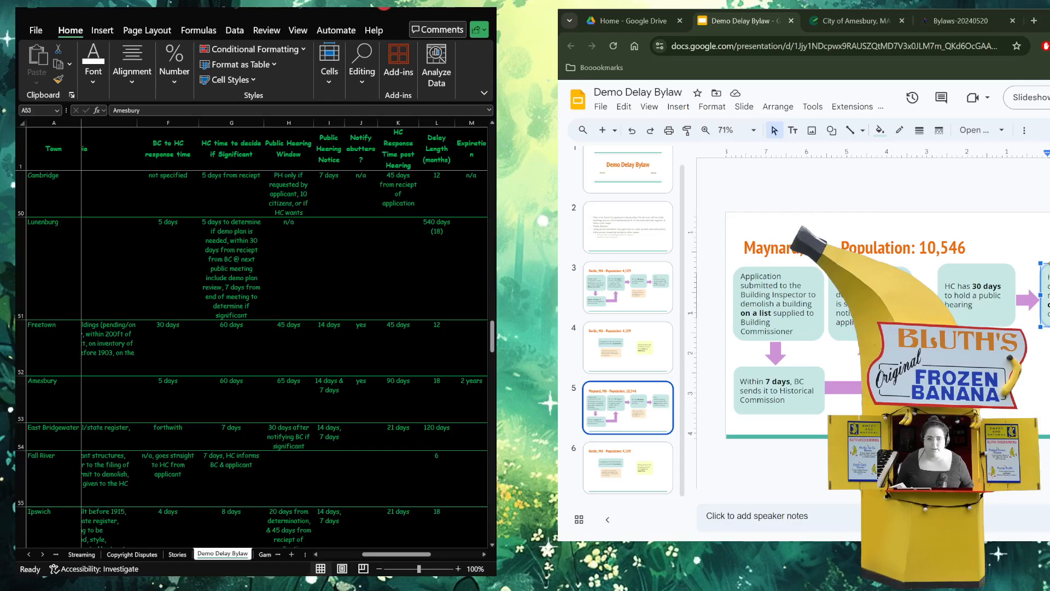
click(962, 21)
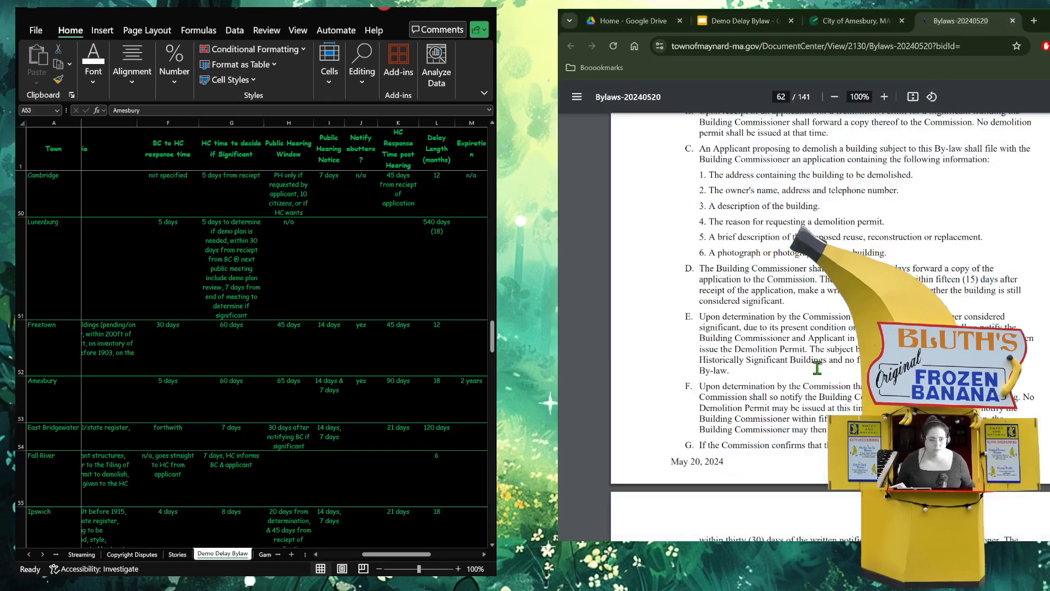
scroll(817, 368, down, 6)
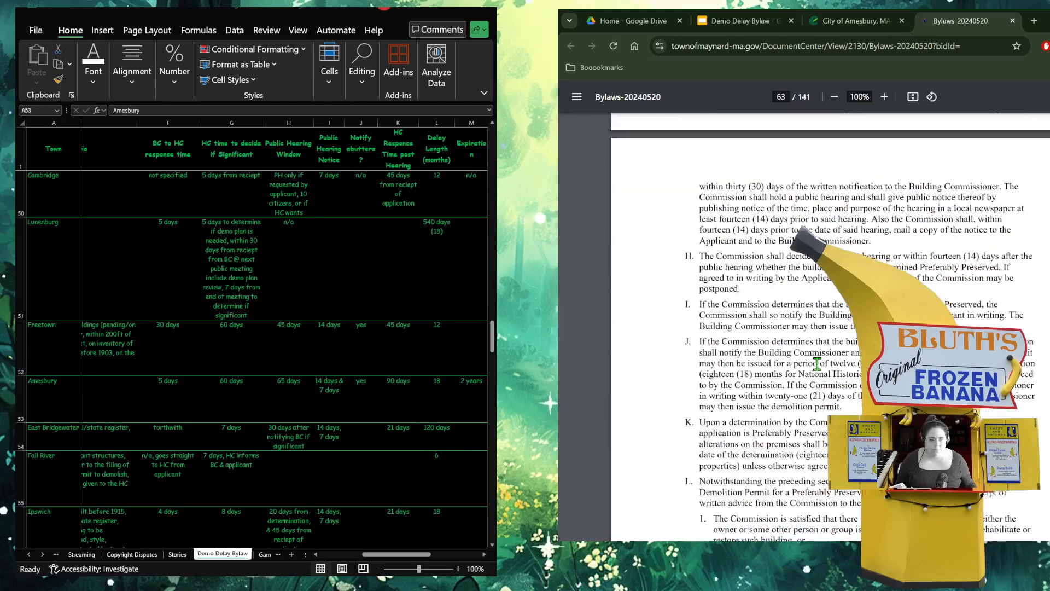
scroll(817, 363, down, 3)
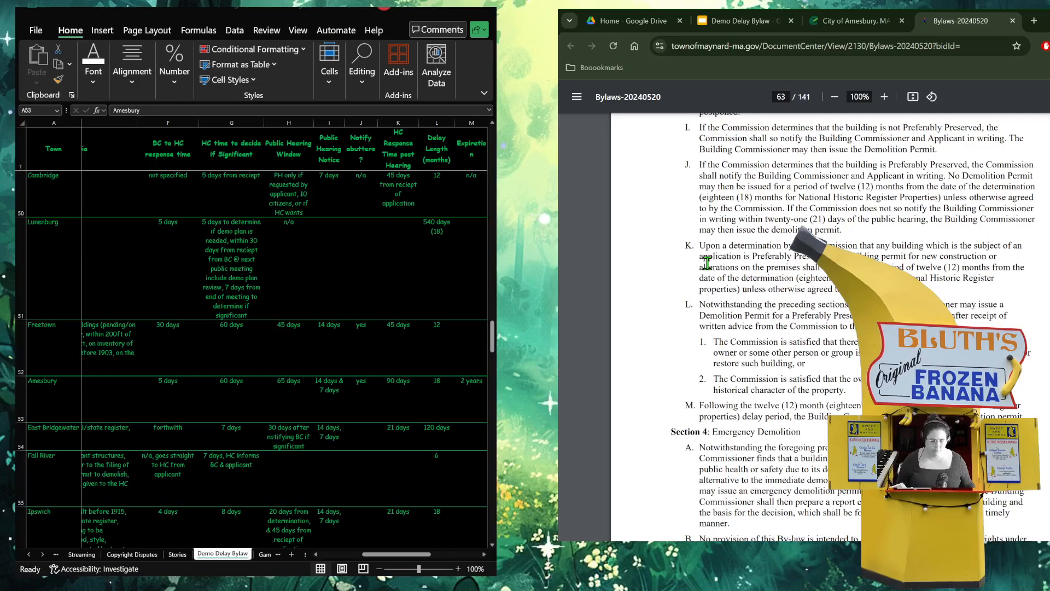
scroll(708, 263, down, 1)
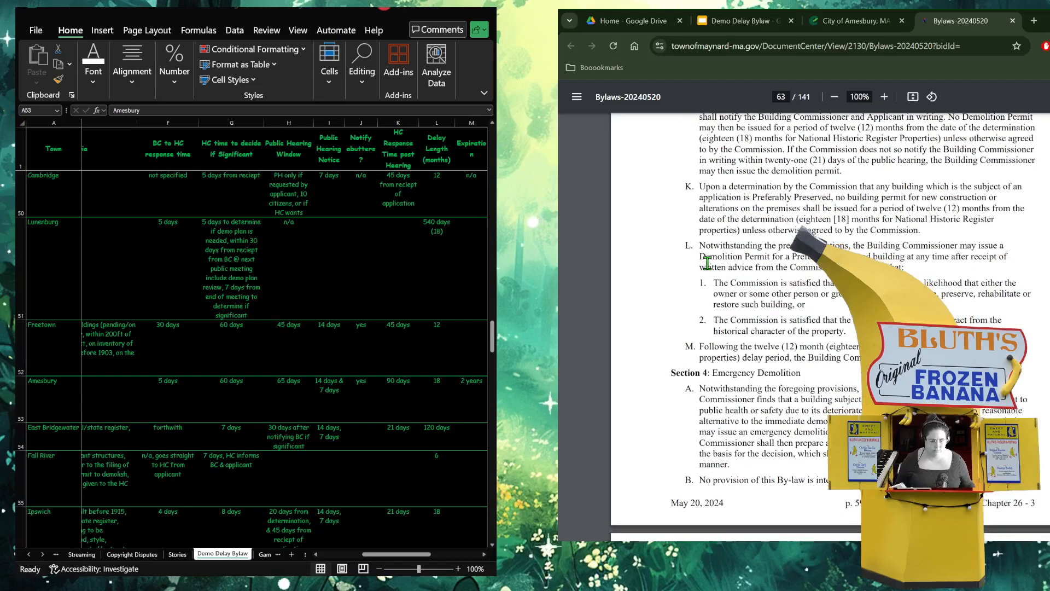
scroll(707, 263, down, 1)
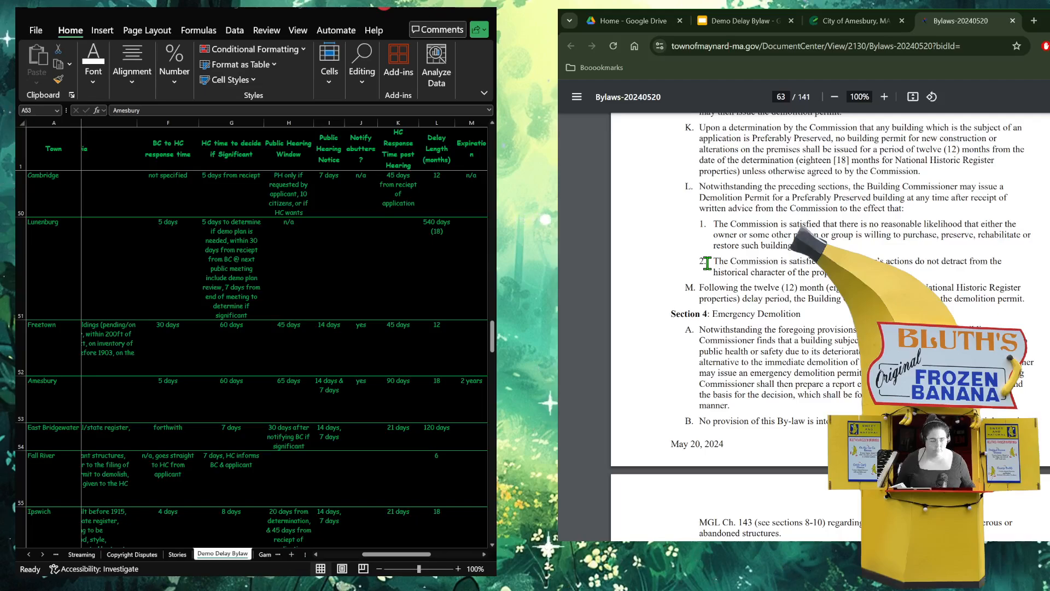
scroll(707, 263, down, 2)
scroll(708, 263, down, 2)
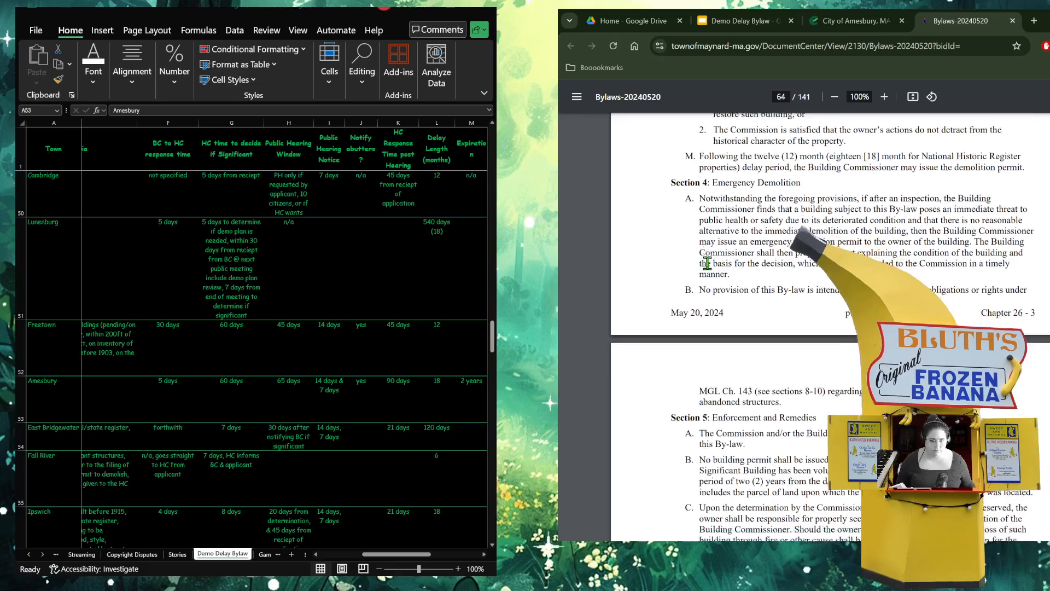
scroll(707, 263, down, 1)
- Set slide 6's no-demolition-permit period to 12 months and delete the orange box about investigating alternatives to demolition
click(758, 16)
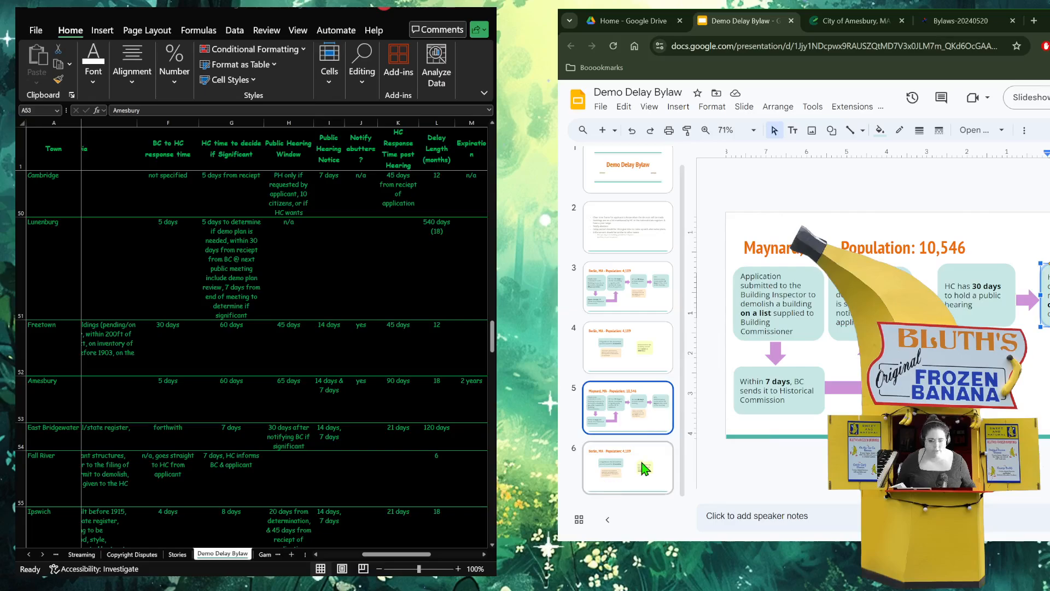
click(610, 484)
click(865, 308)
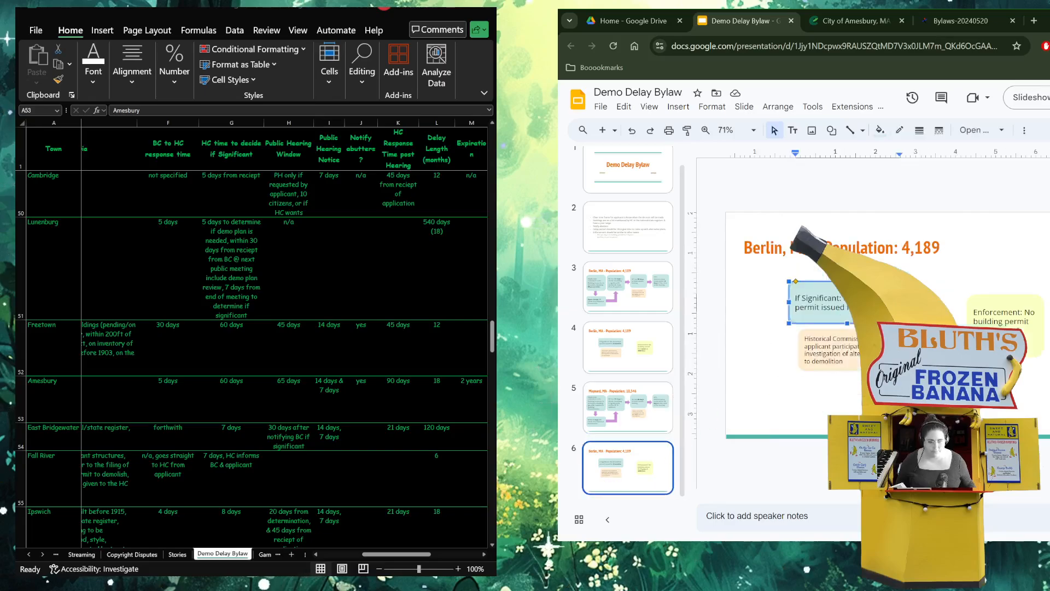
key(BackSpace)
text(18)
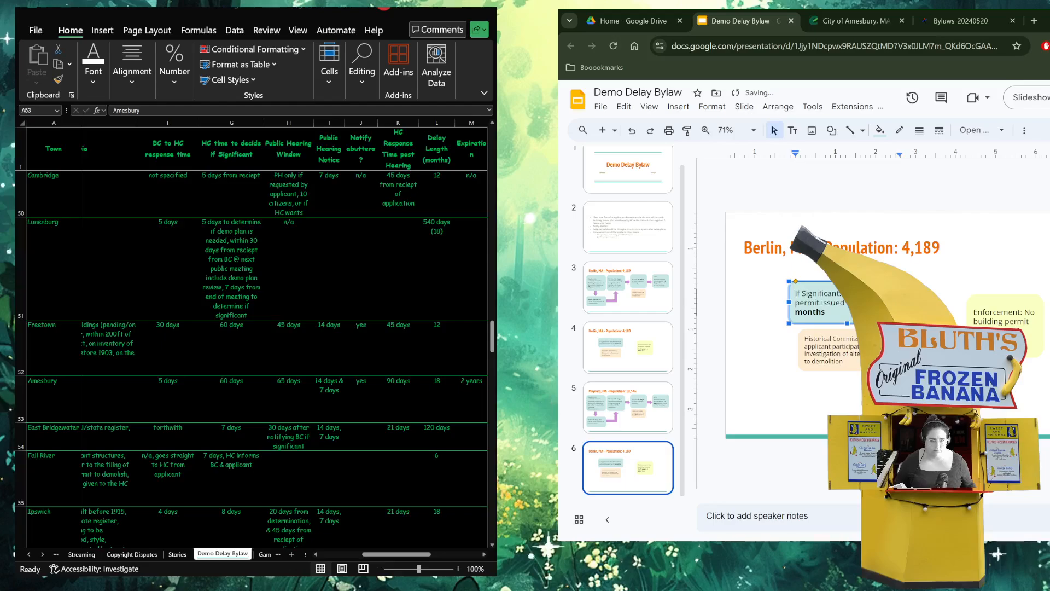
click(875, 351)
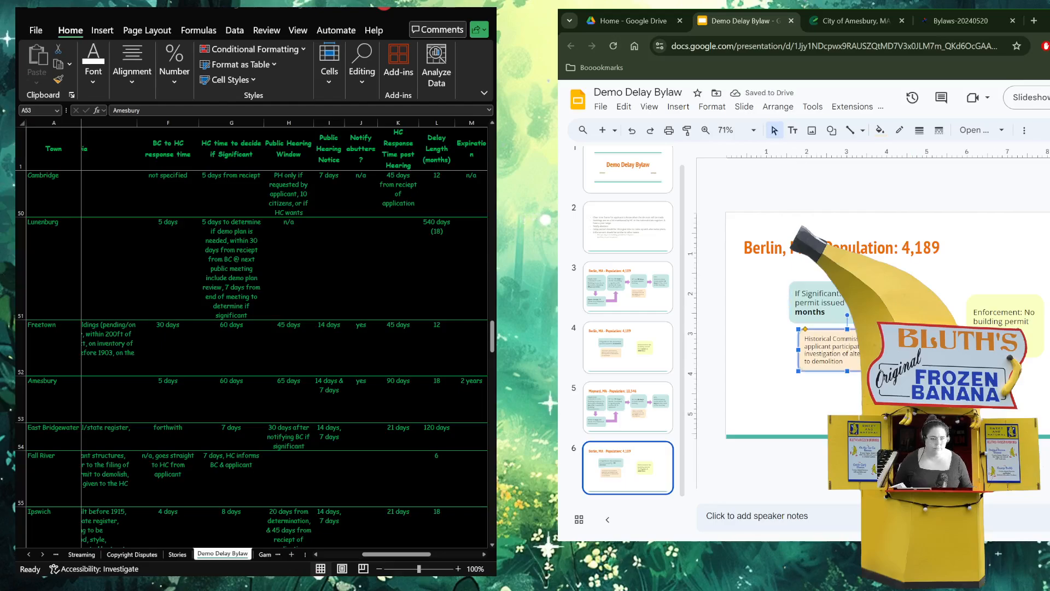
key(Delete)
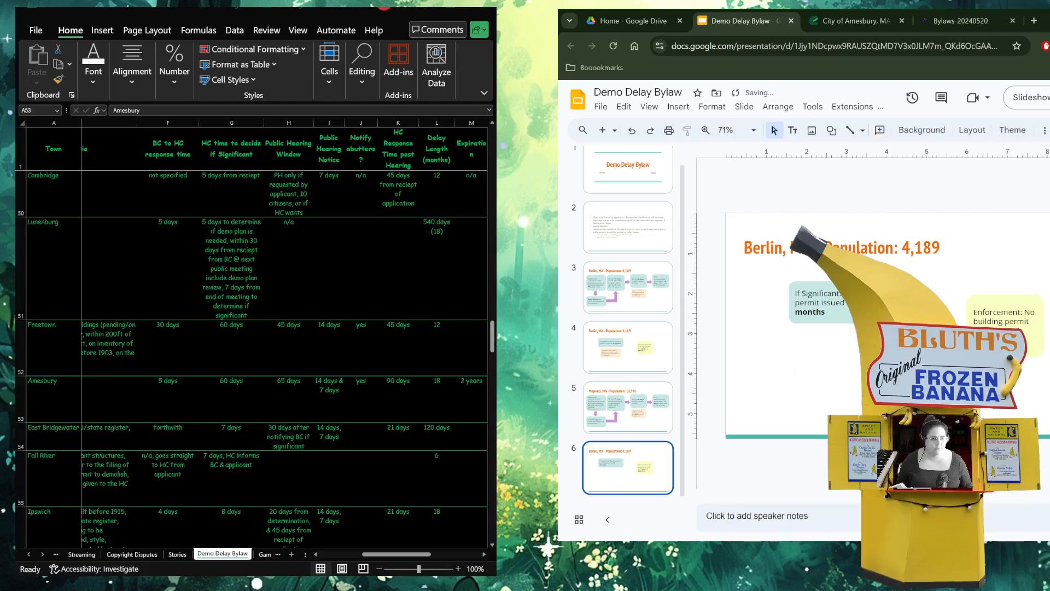
- Trim slide 6's yellow box to "Enforcement: No building permit for 2 years" and move it slightly up
click(1031, 338)
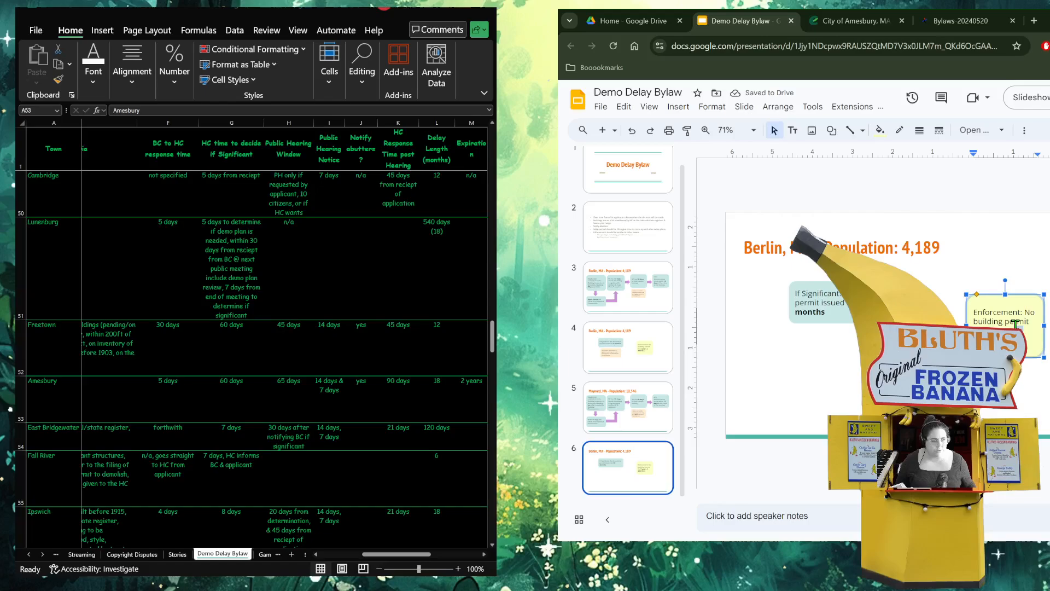
key(BackSpace)
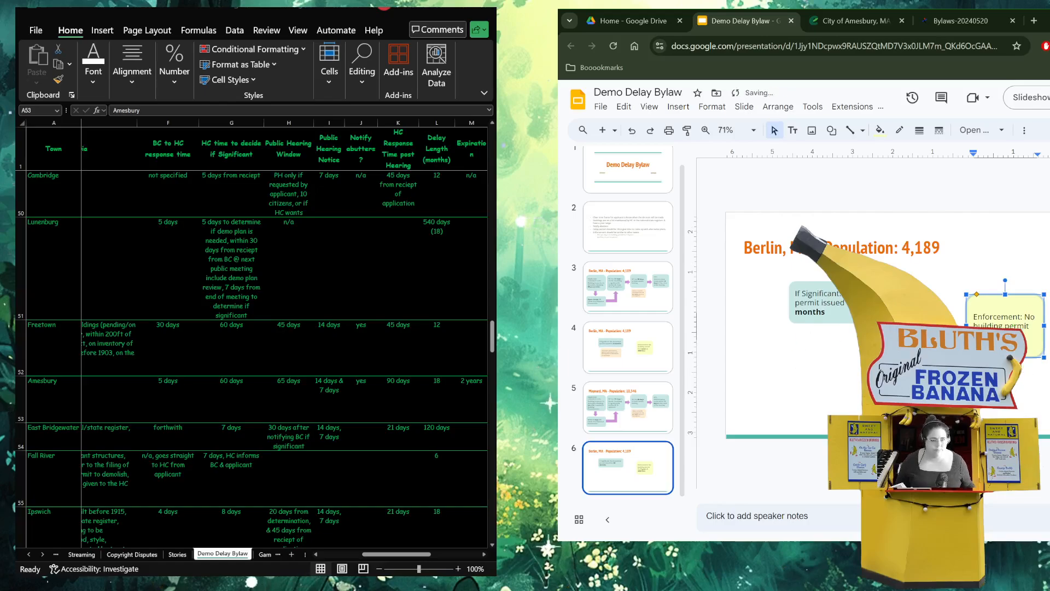
key(Escape)
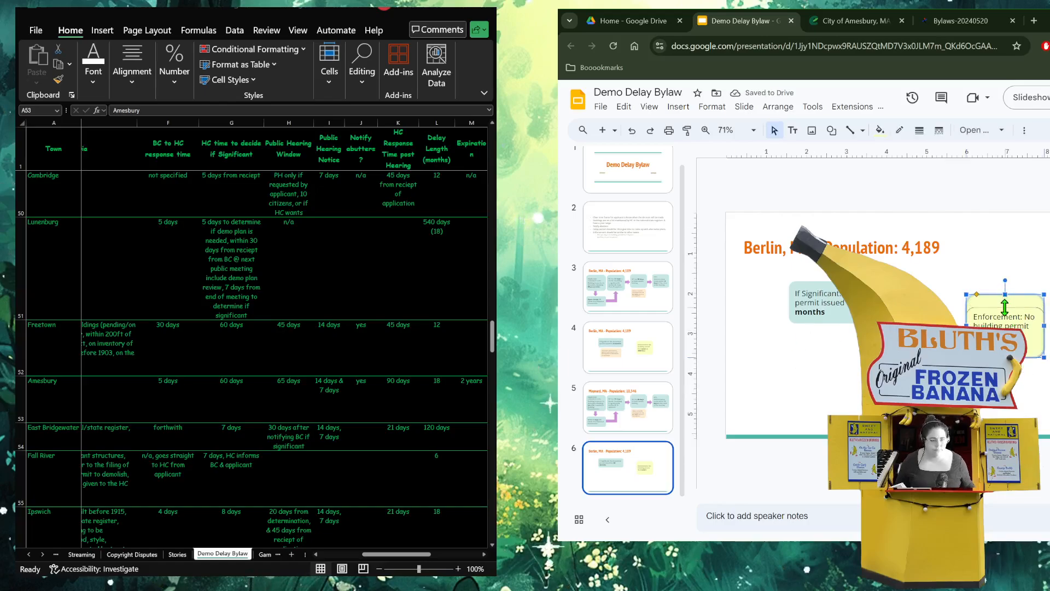
drag(1005, 308, 1021, 282)
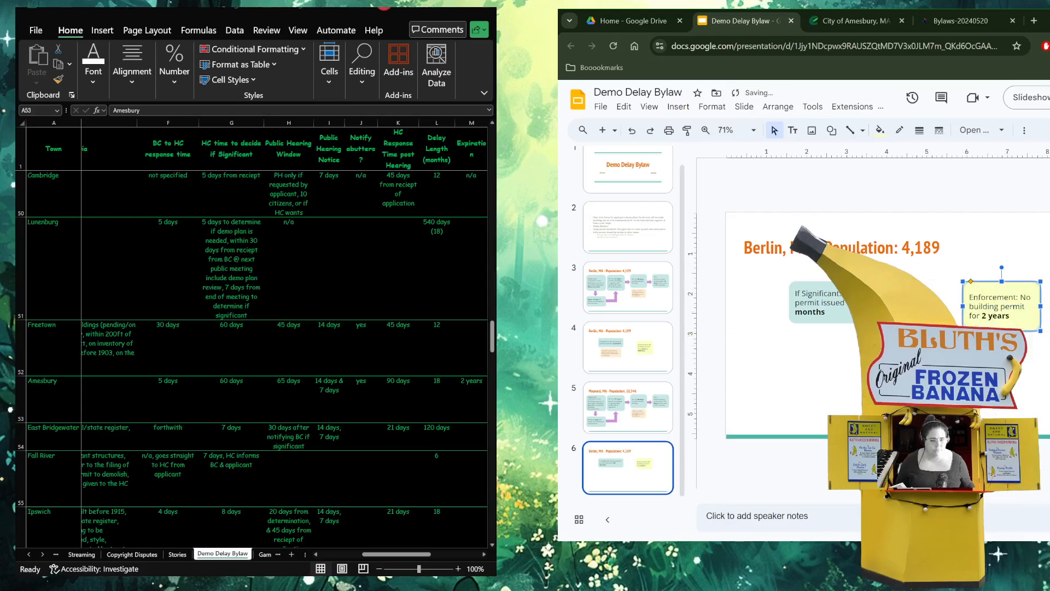
click(963, 378)
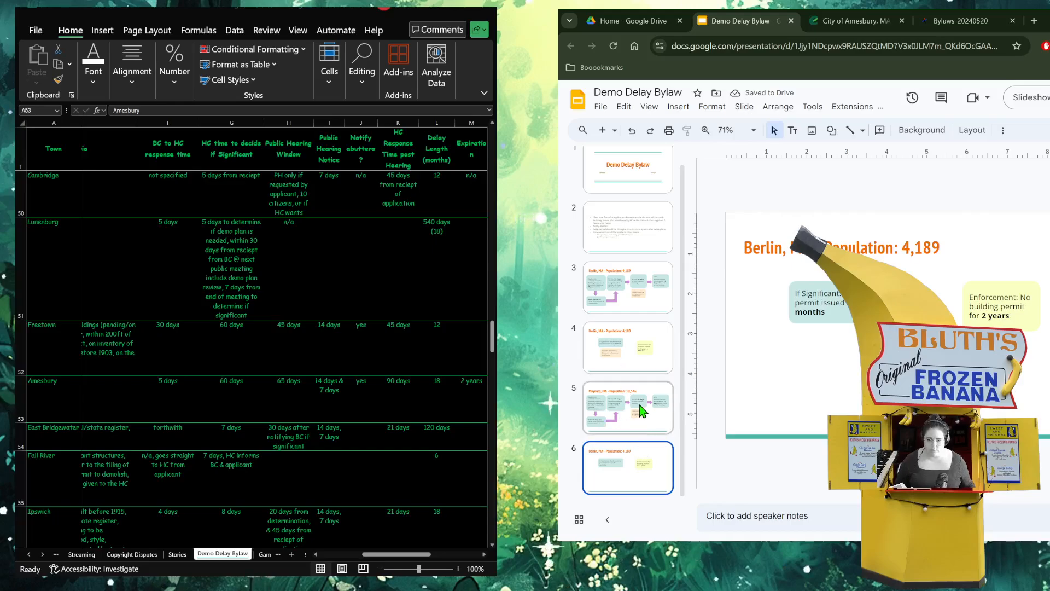
- Replace slide 6's Berlin title with slide 5's title, "Maynard, MA - Population: 10,546"
click(628, 407)
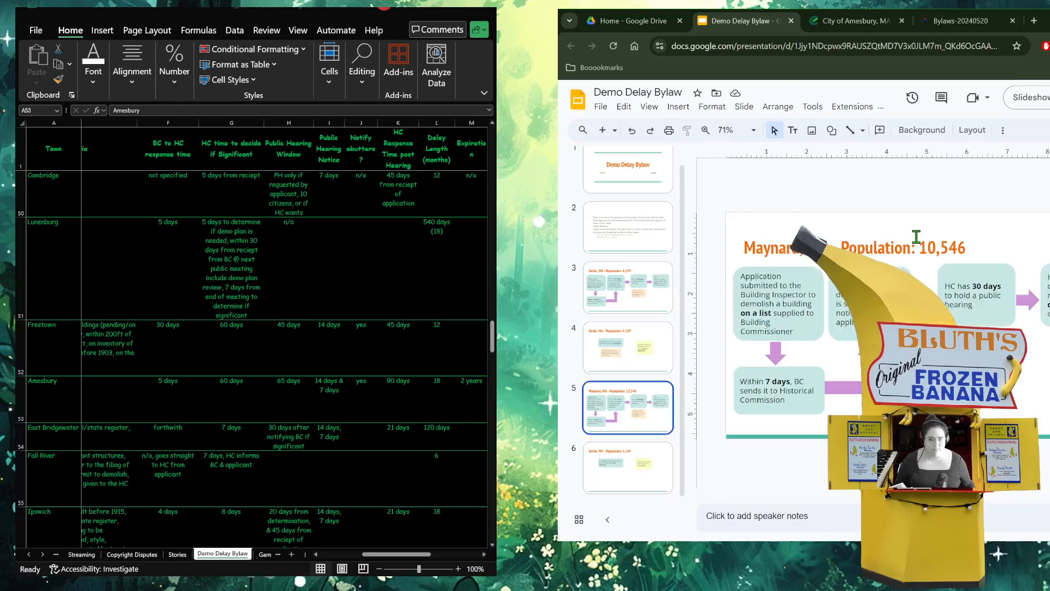
triple_click(909, 249)
key(ctrl+c)
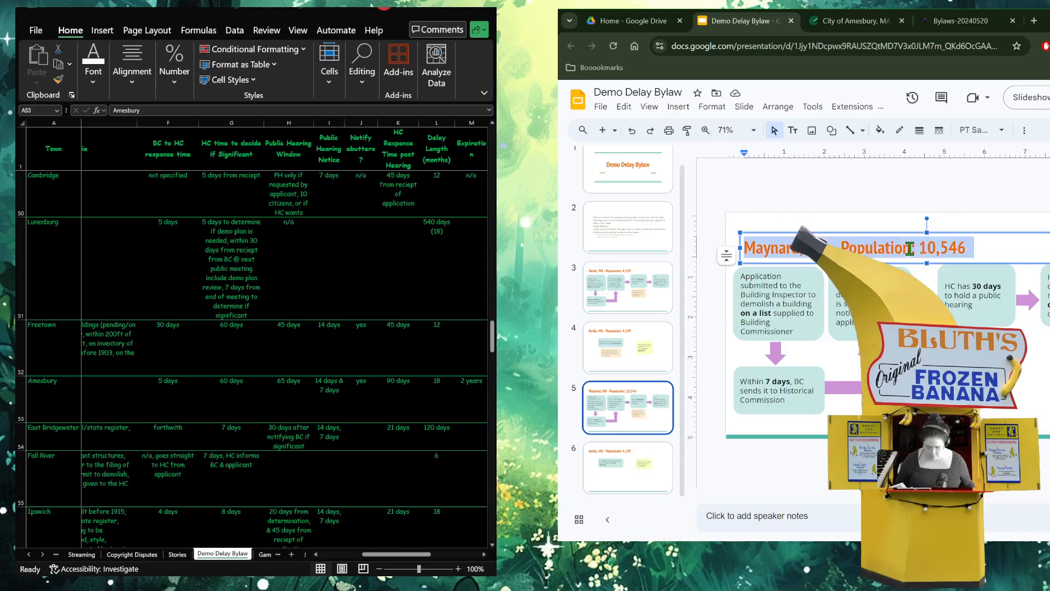
click(639, 456)
double_click(830, 240)
key(ctrl+a)
key(ctrl+v)
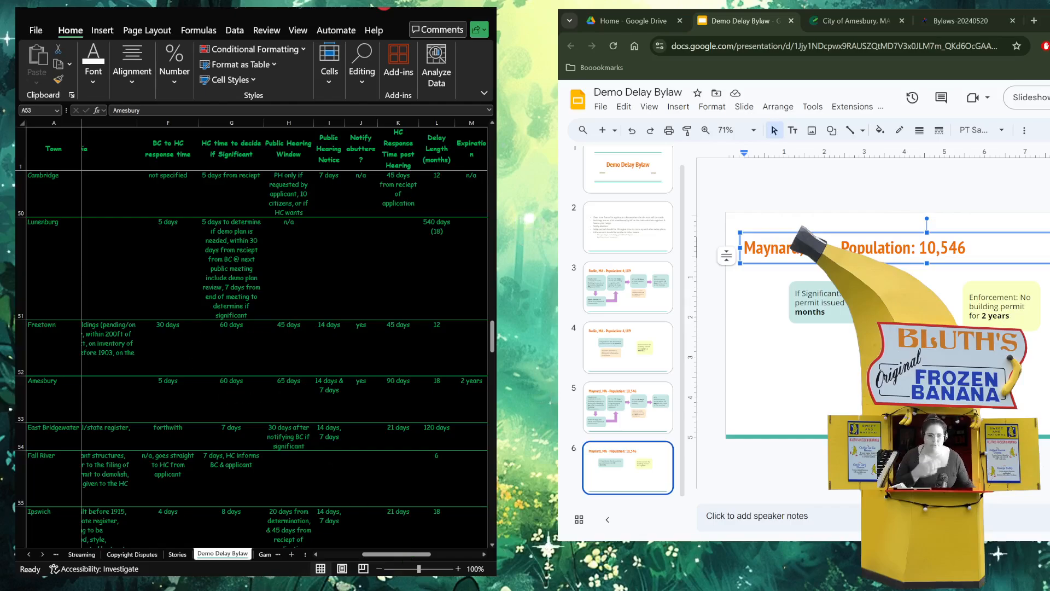
click(886, 383)
- Duplicate the two Maynard slides, 5 and 6, at the end of the presentation
click(602, 419)
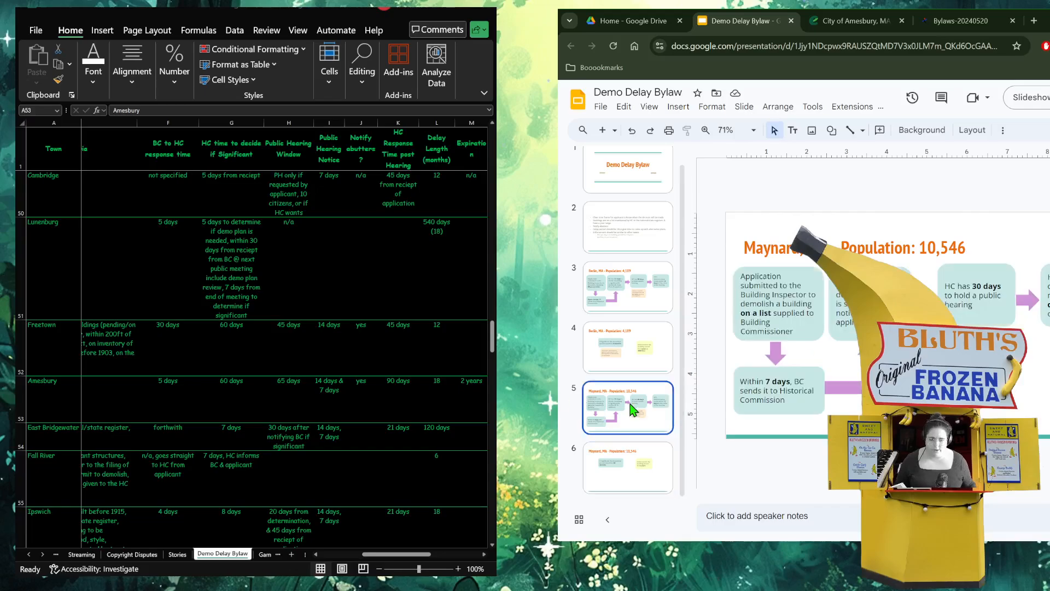
shift+click(628, 464)
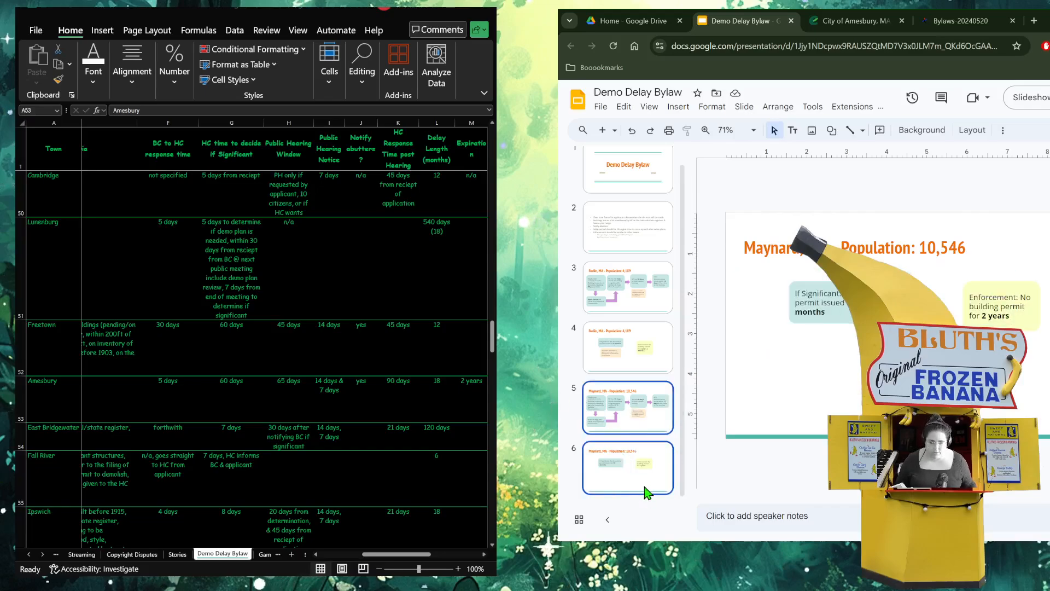
click(618, 489)
key(ctrl+v)
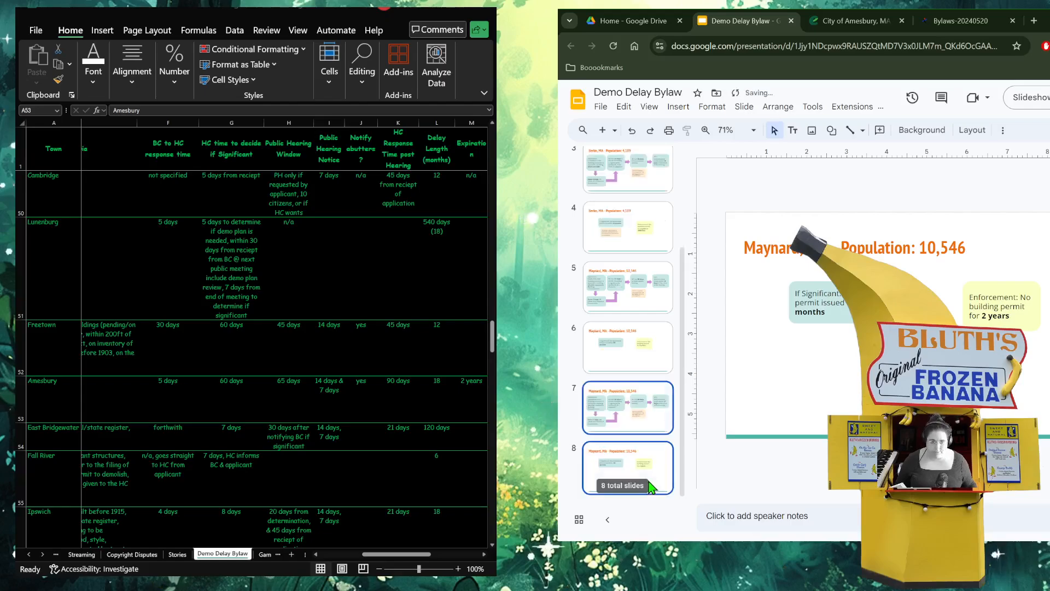
- Change the title of slide 7 to "Amesbury, MA - Population: 17,179"
click(640, 404)
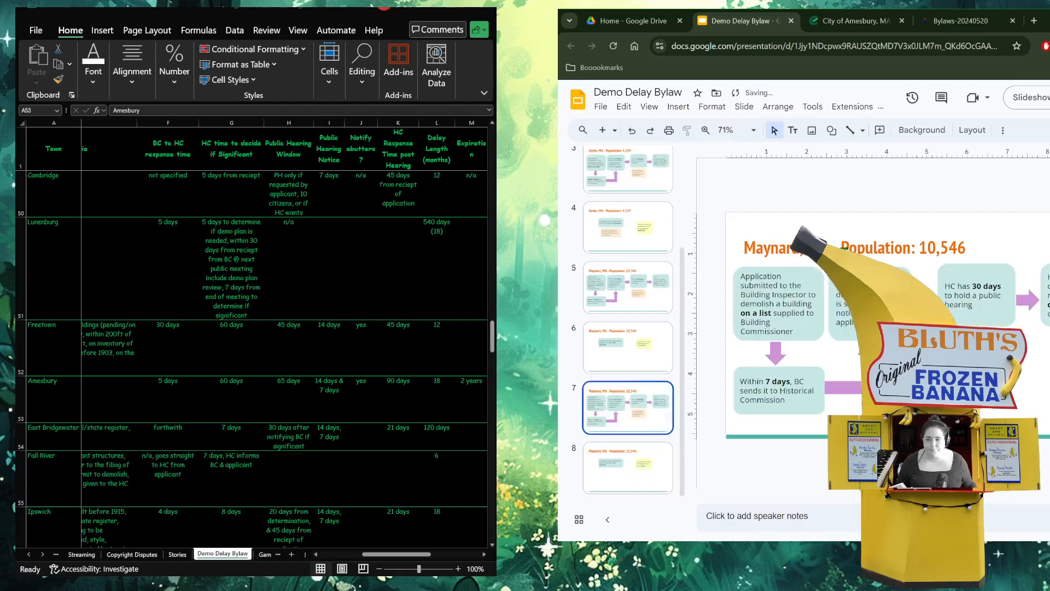
click(863, 235)
drag(966, 247, 748, 243)
text(Amesbury, MA)
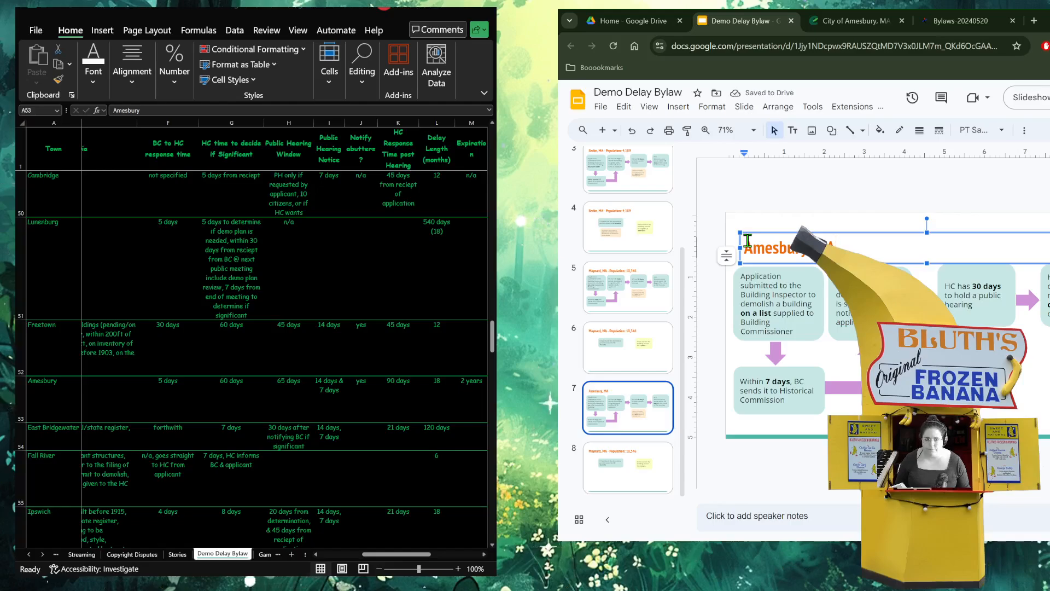
text( - Pup)
key(BackSpace)
key(BackSpace)
text(o)
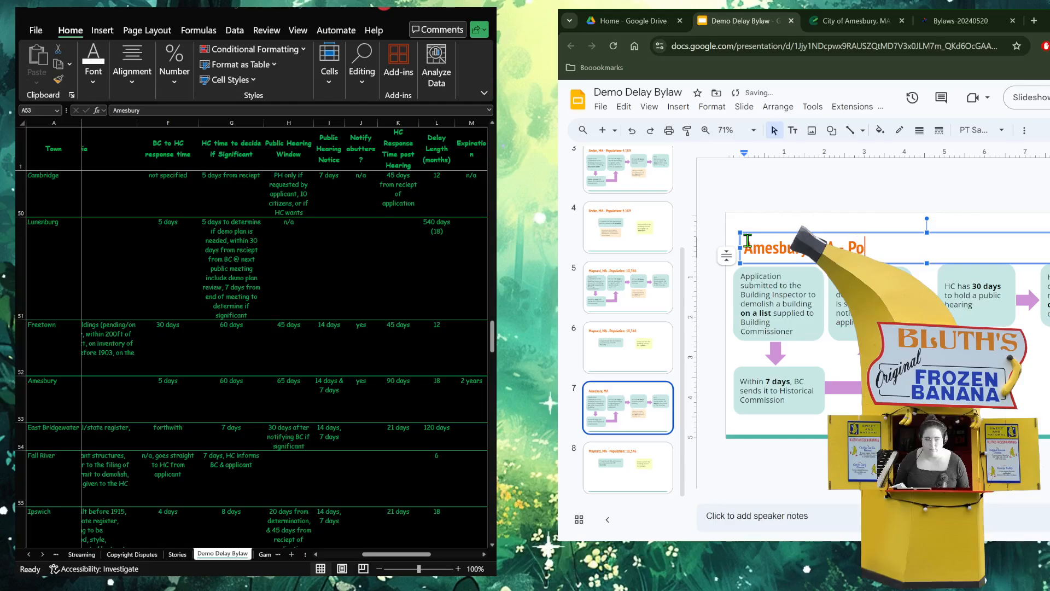
text(pulation)
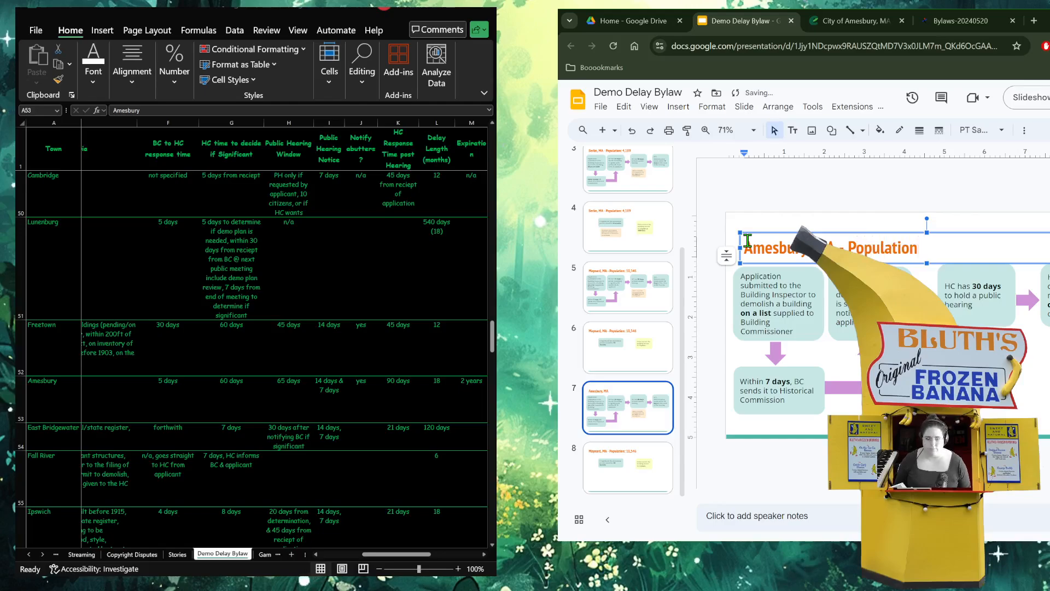
text(: )
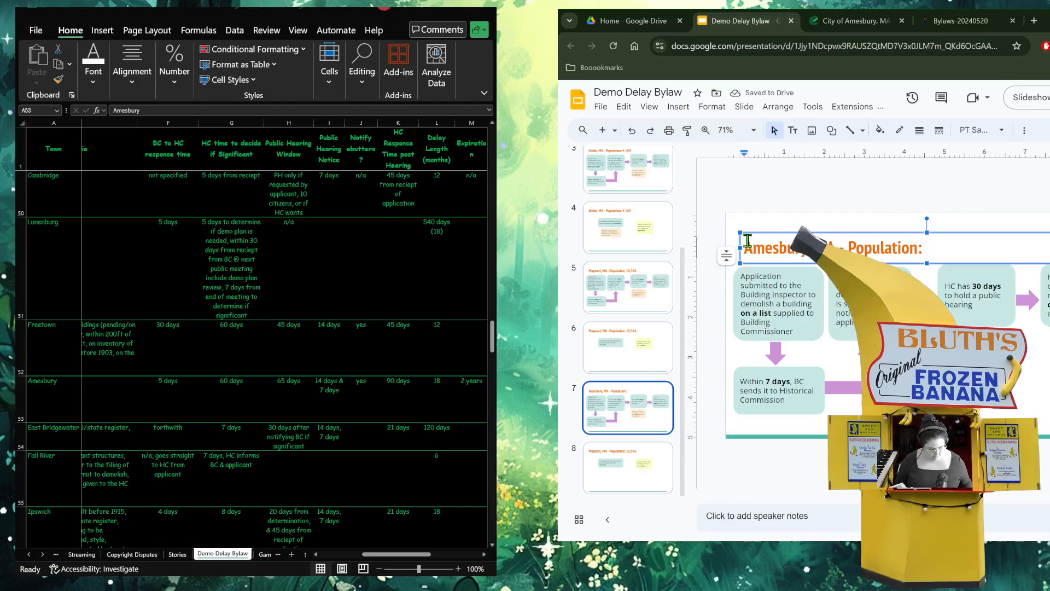
text(17)
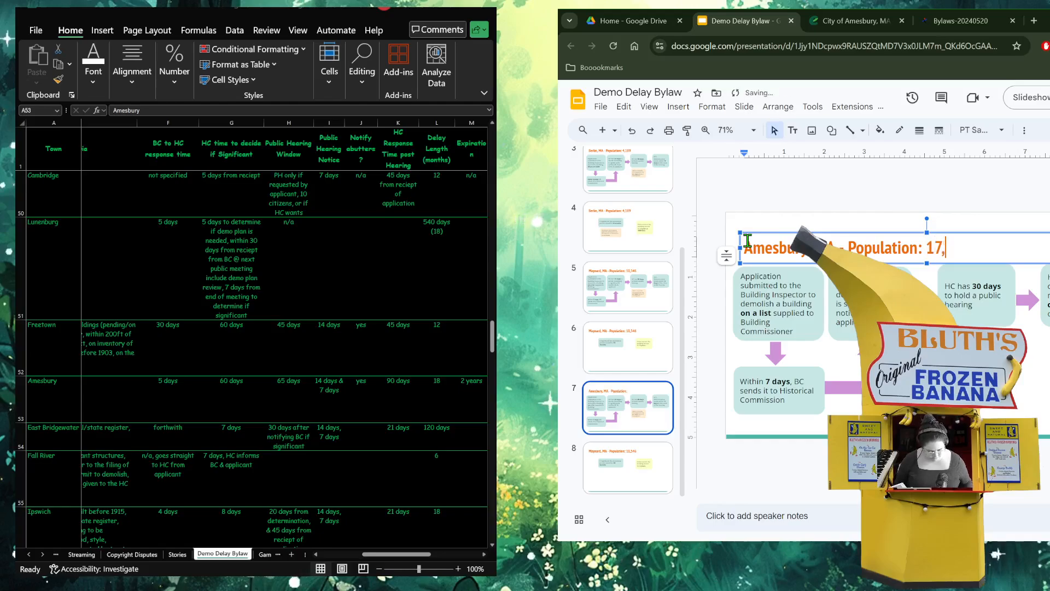
text(,179)
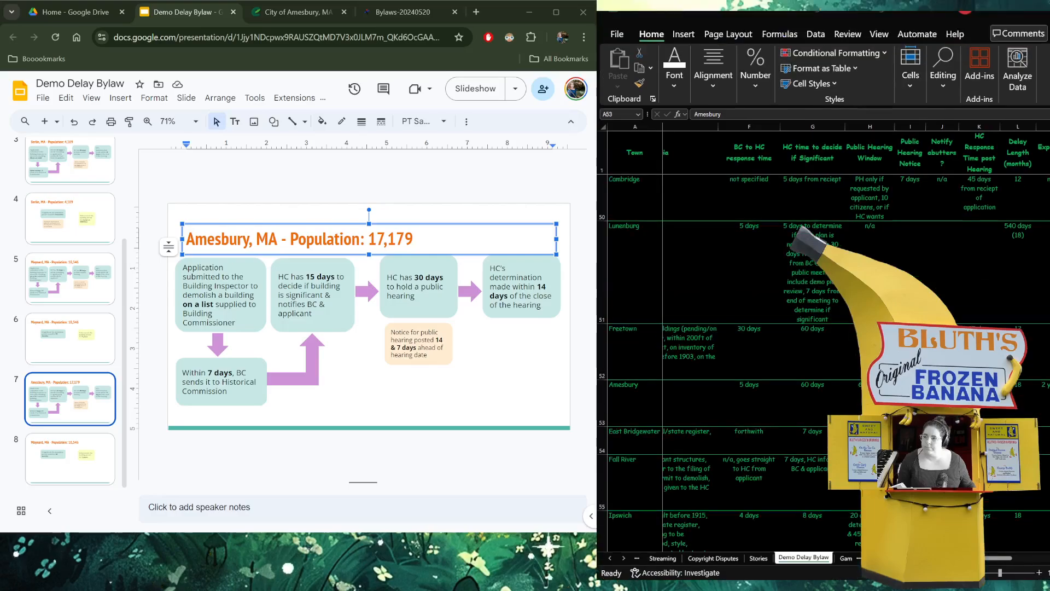
click(351, 370)
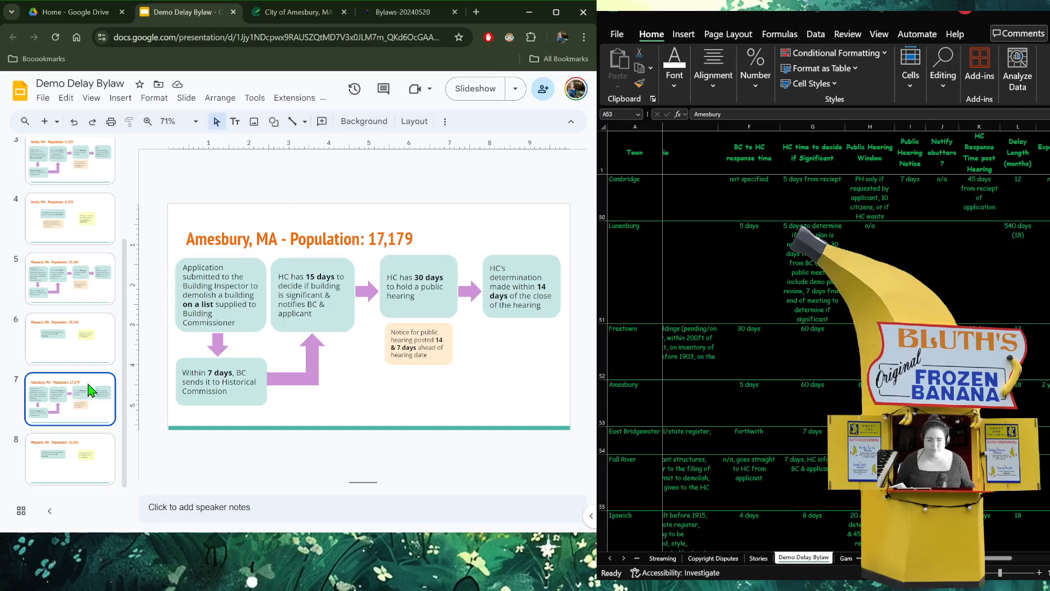
- Replace slide 8's Maynard title with a copy of slide 7's Amesbury title
triple_click(291, 238)
key(ctrl+c)
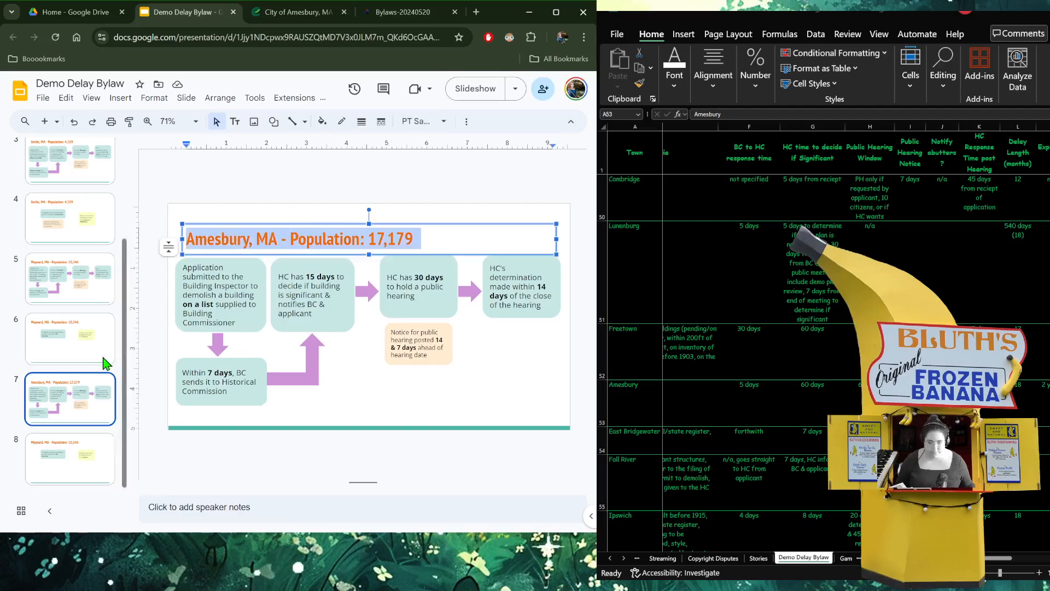
click(109, 437)
key(ctrl+v)
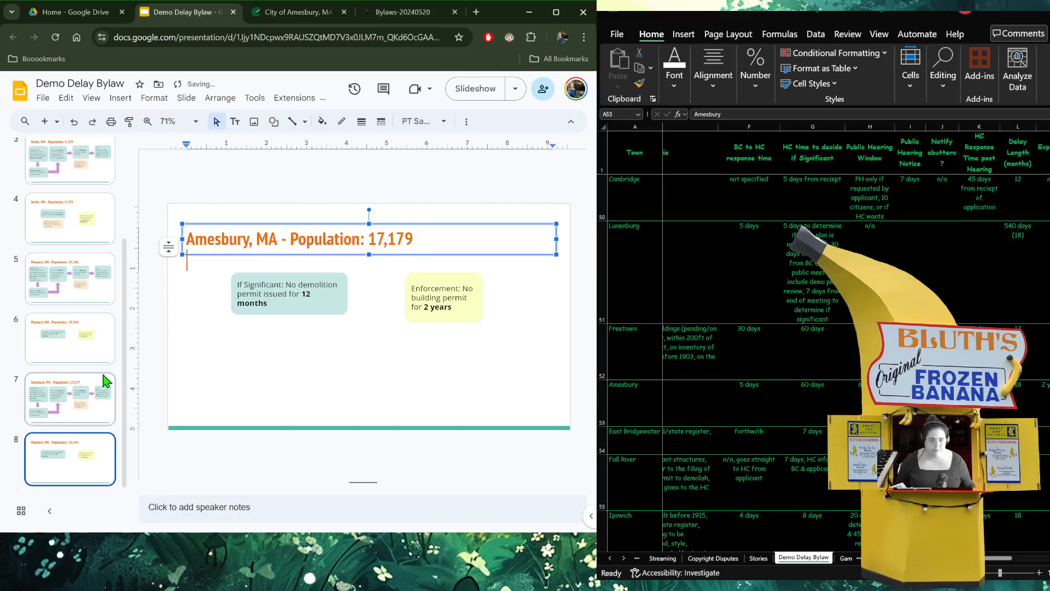
- Replace "on a list" with "75 yrs or older" in slide 7's Amesbury application box
click(93, 397)
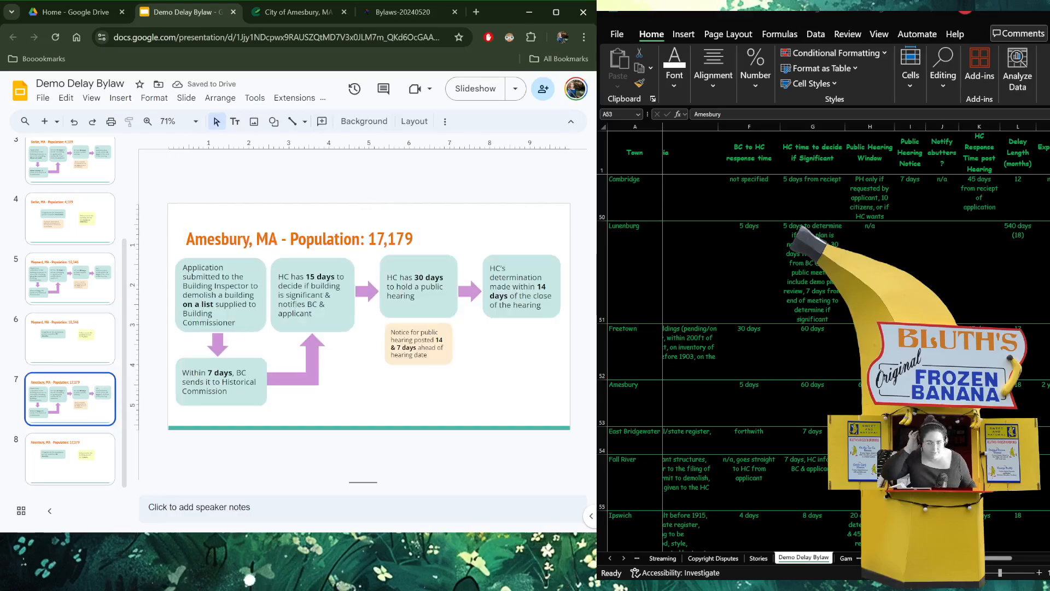
click(791, 305)
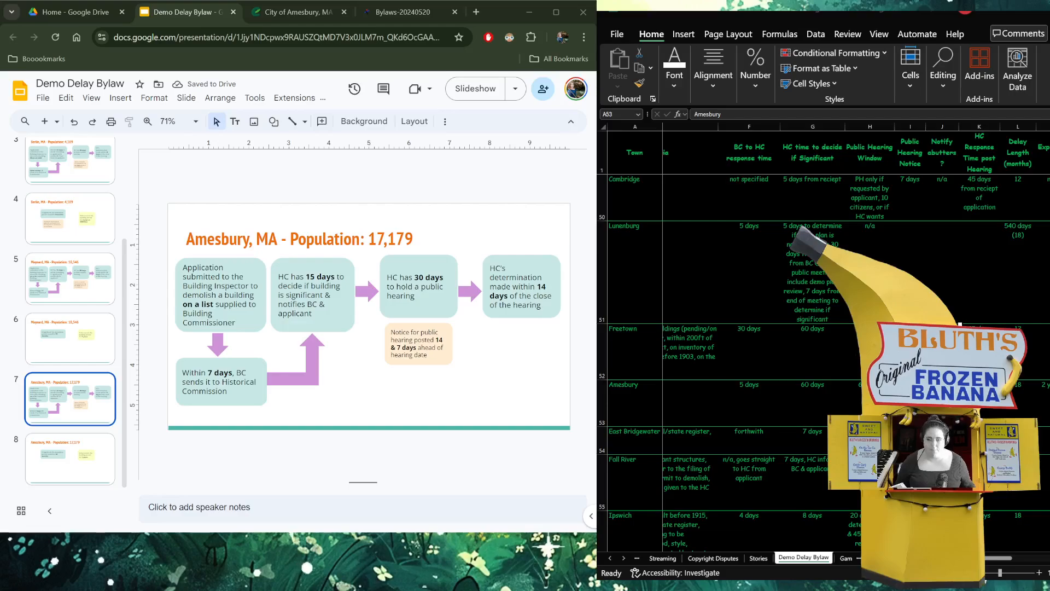
click(197, 307)
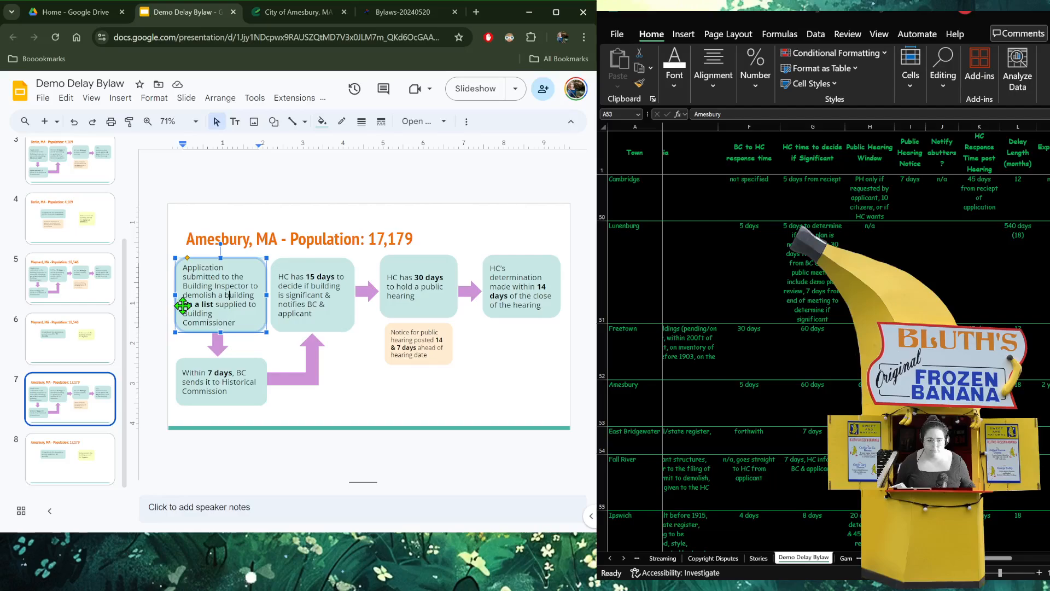
drag(183, 304, 214, 305)
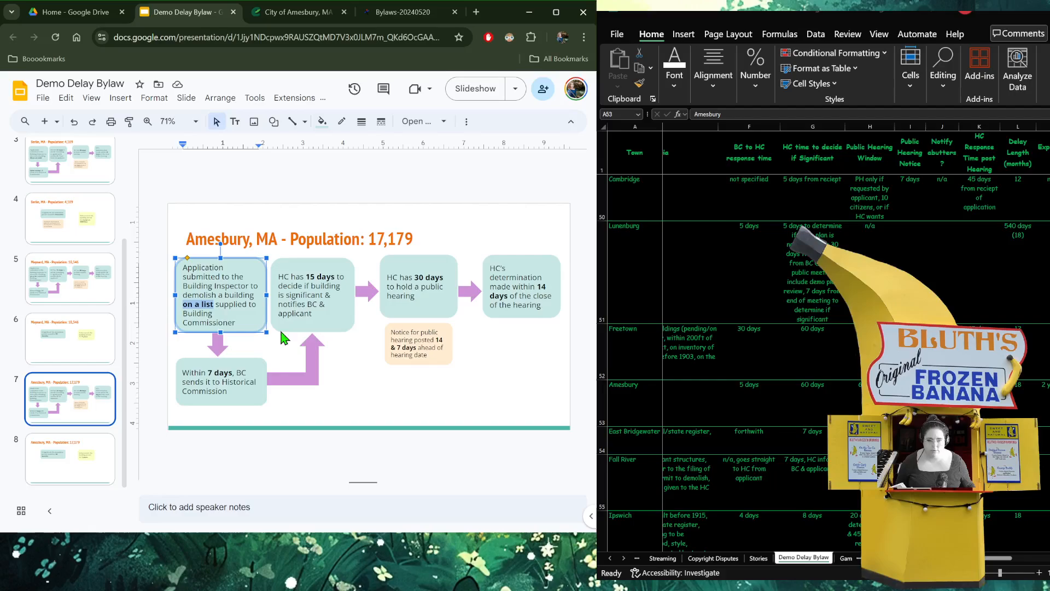
click(51, 164)
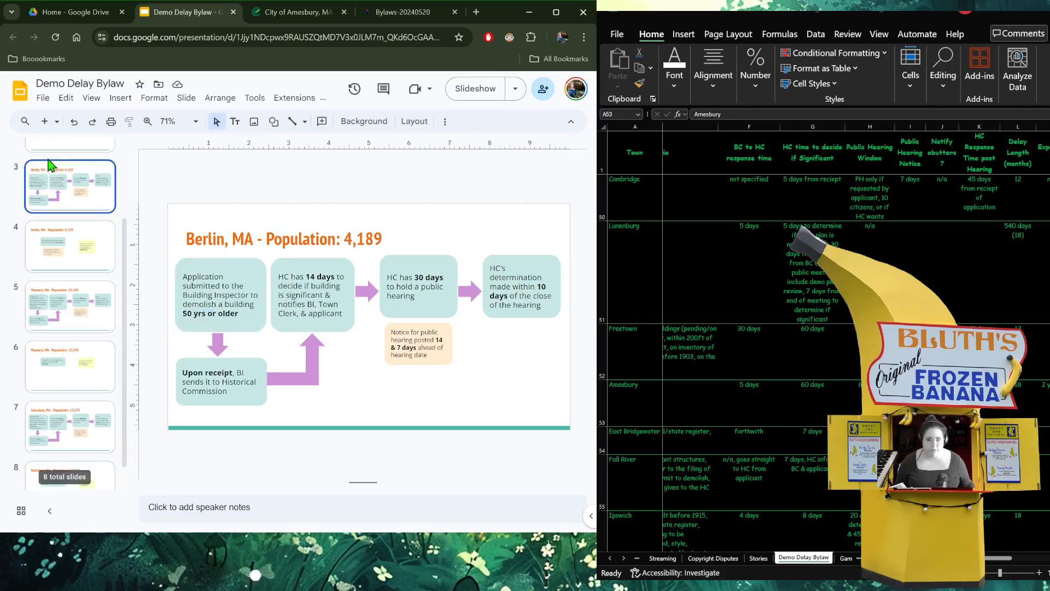
scroll(68, 432, down, 1)
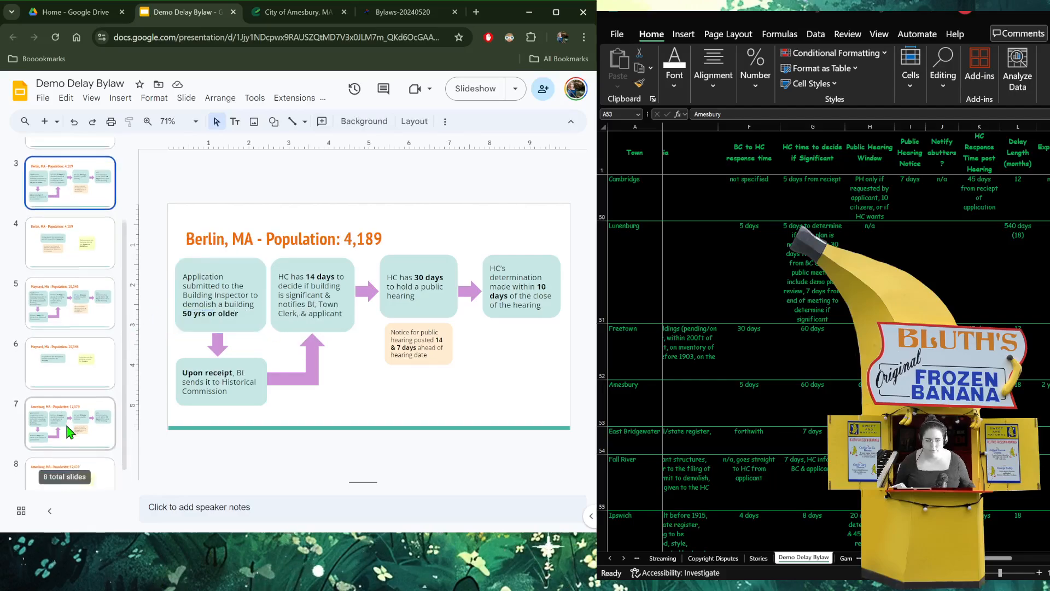
click(63, 408)
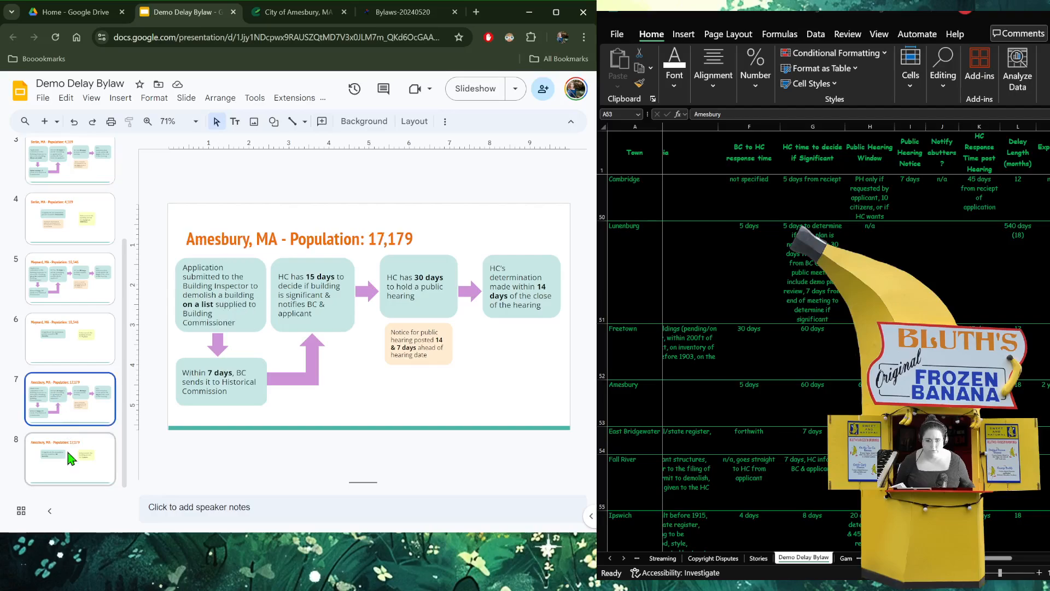
click(191, 308)
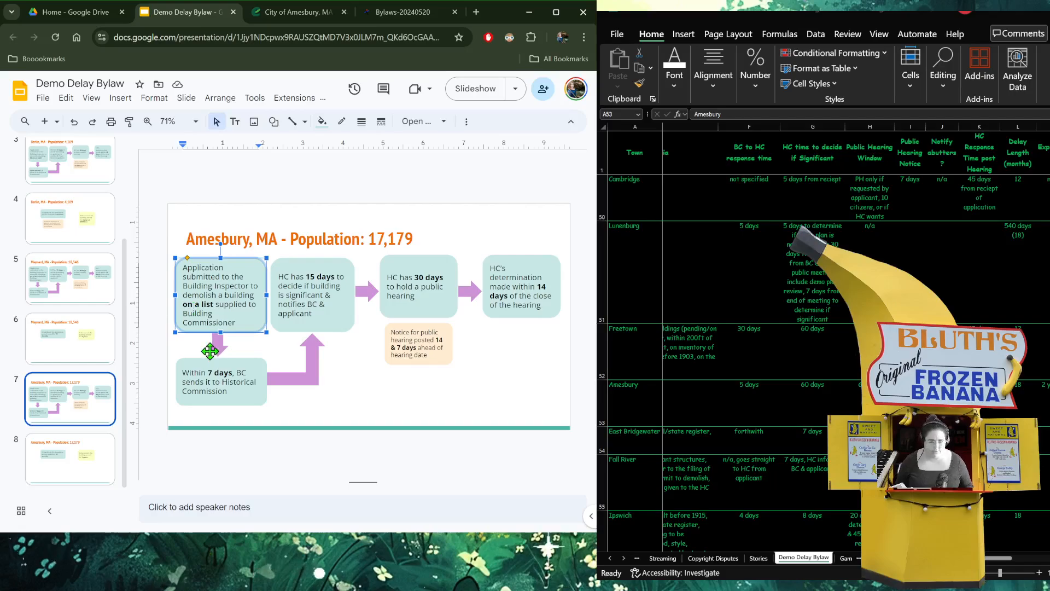
key(Delete)
key(Delete)
key(Delete)
key(Delete)
key(Delete)
key(Delete)
key(Delete)
key(Delete)
key(BackSpace)
key(BackSpace)
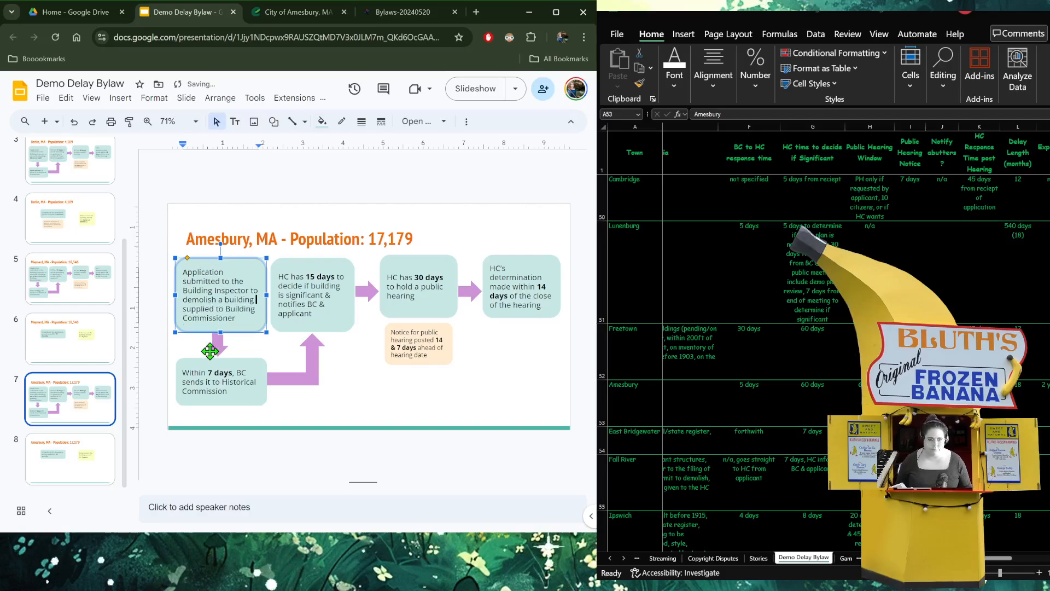
text(75)
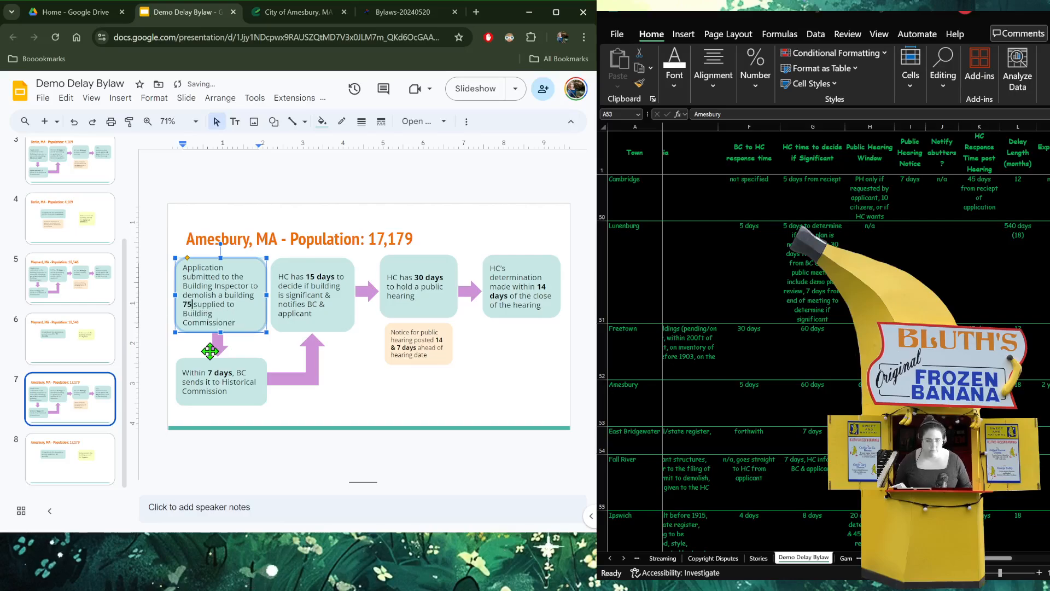
text( yrs or old)
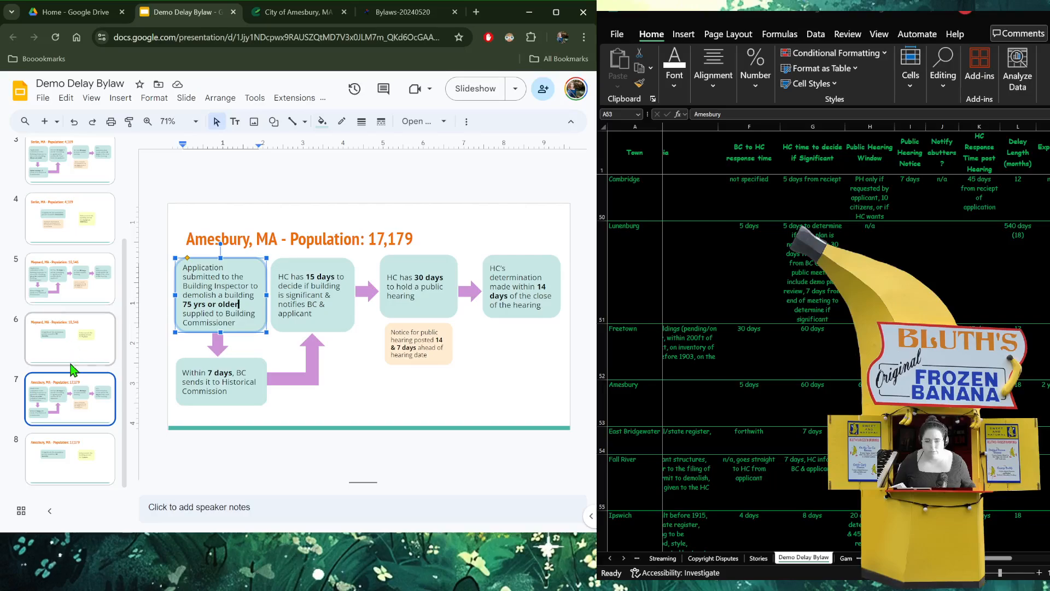
- Change "Building Inspector" to "Building Commissioner" in the application box on Maynard's slide 5
click(64, 415)
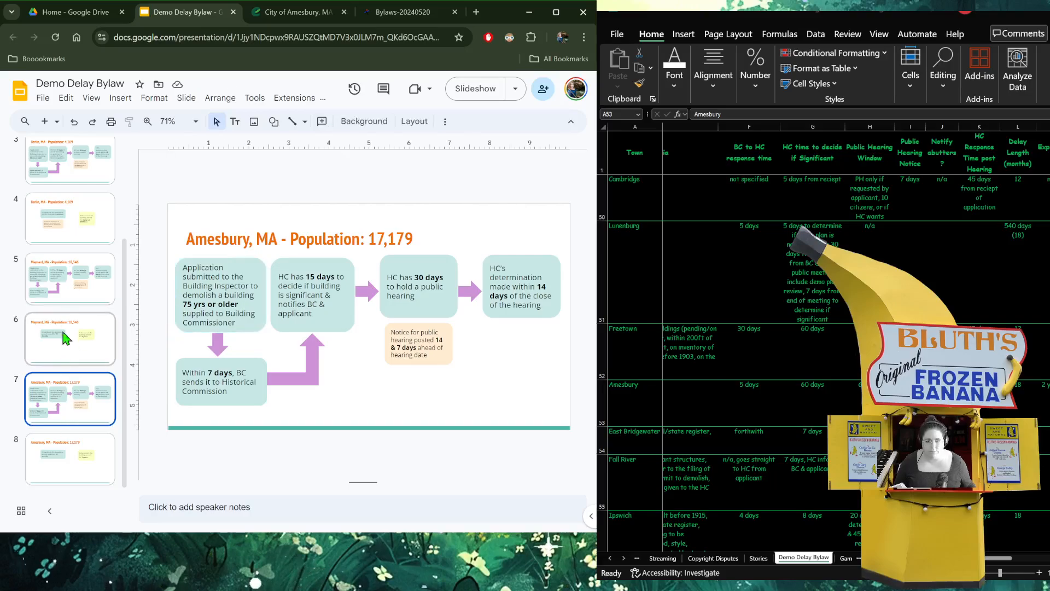
click(100, 280)
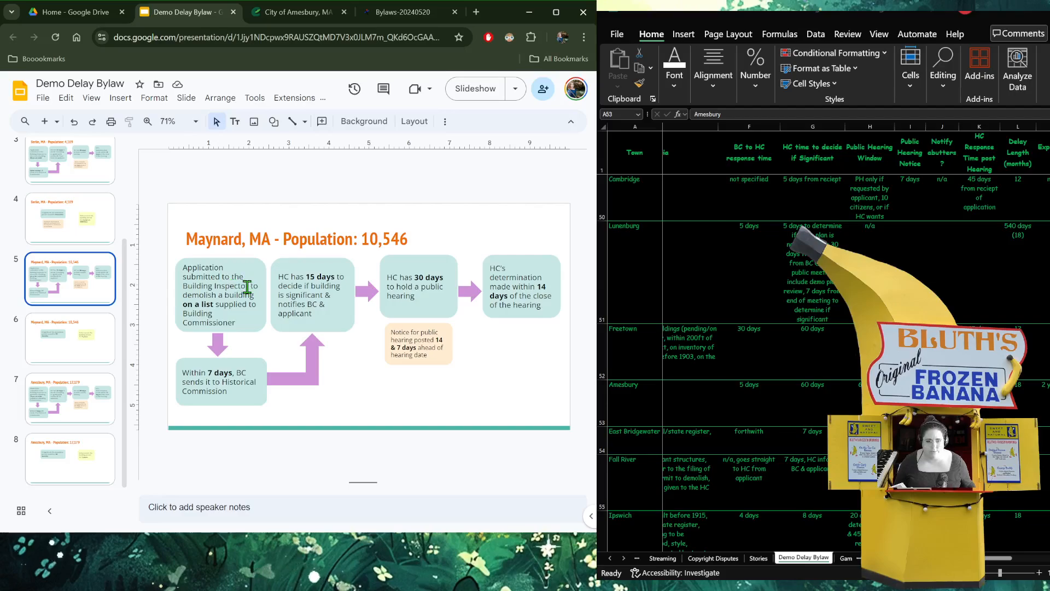
drag(247, 286, 212, 287)
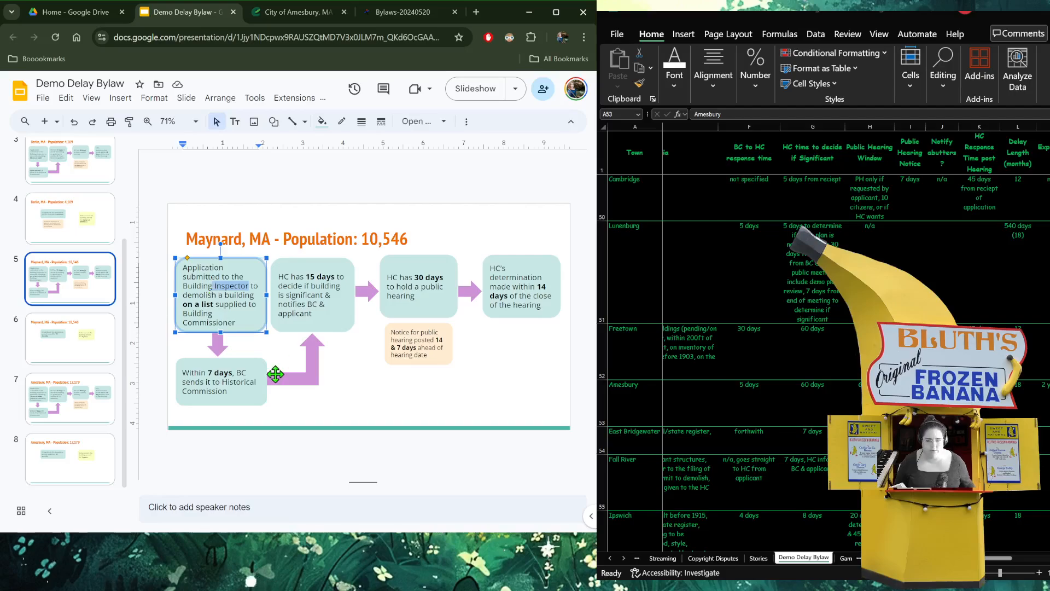
text(COmm)
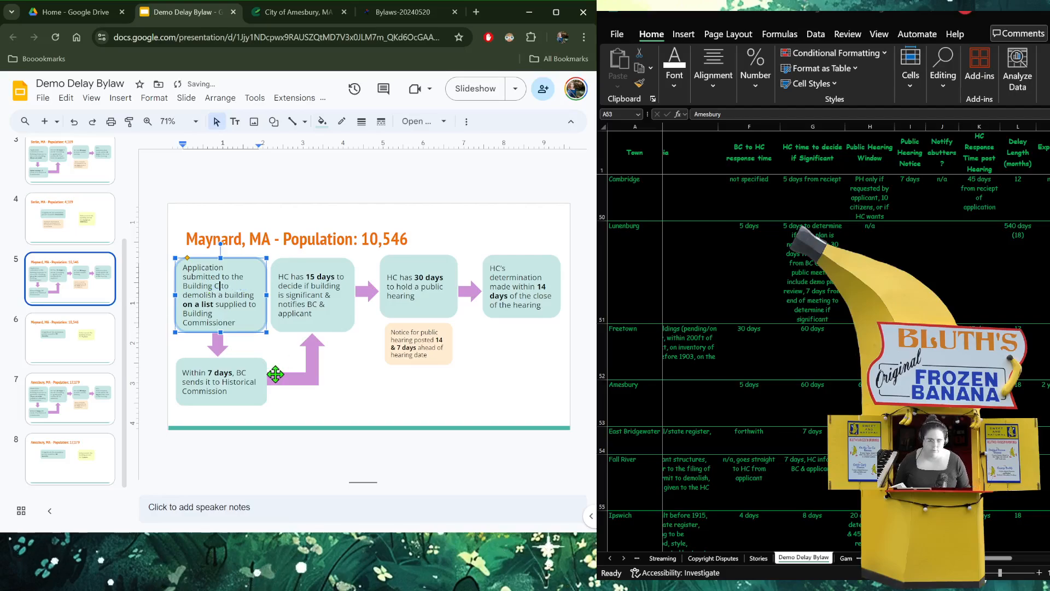
text(ommissioner)
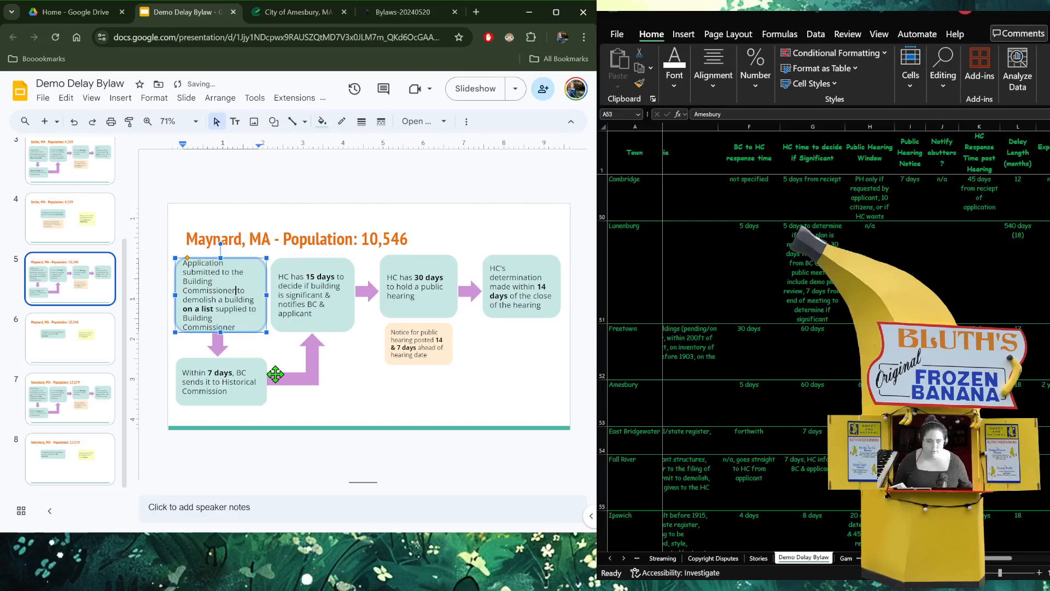
- Abbreviate the closing "Building Commissioner" to "BC" in slide 5's application box
drag(235, 327, 191, 322)
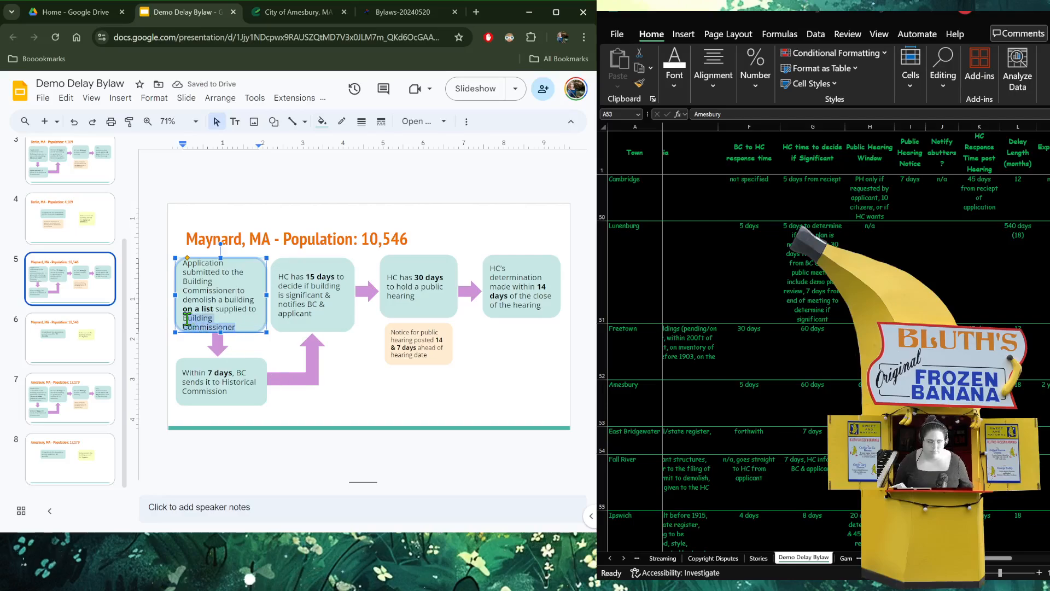
text(B)
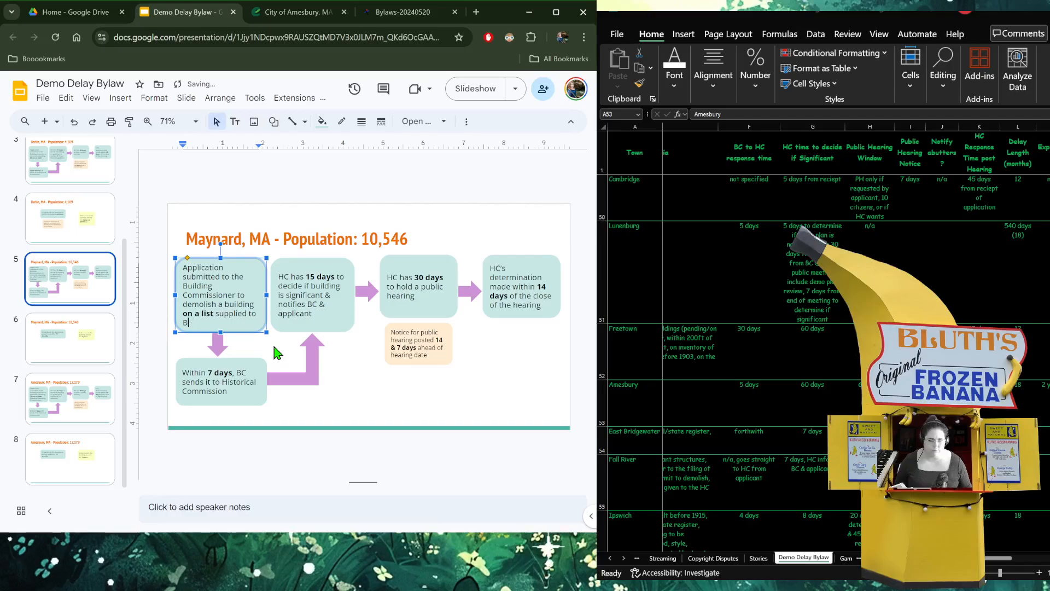
text(C)
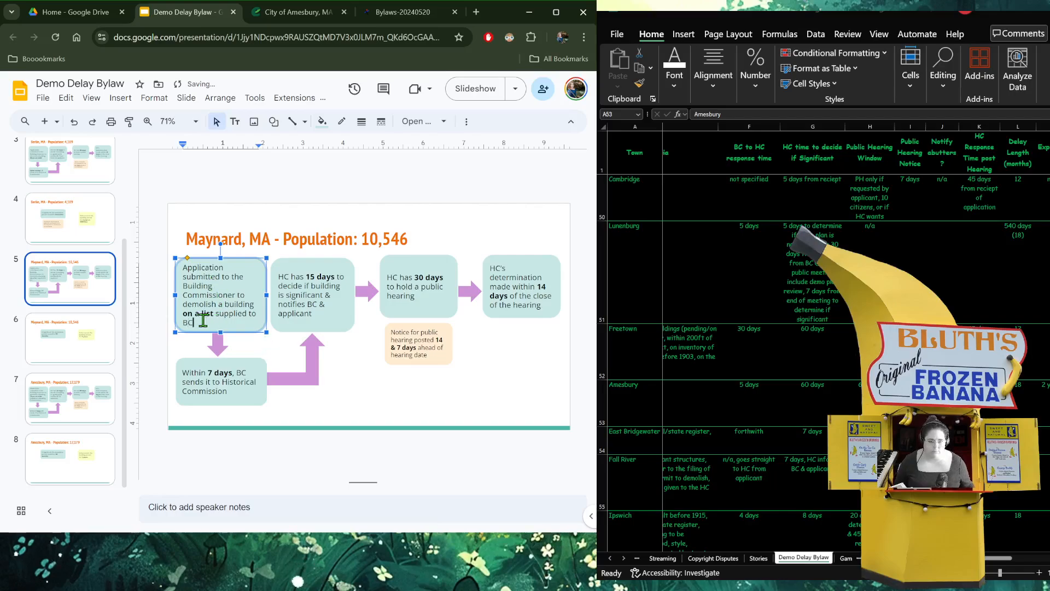
scroll(65, 310, up, 3)
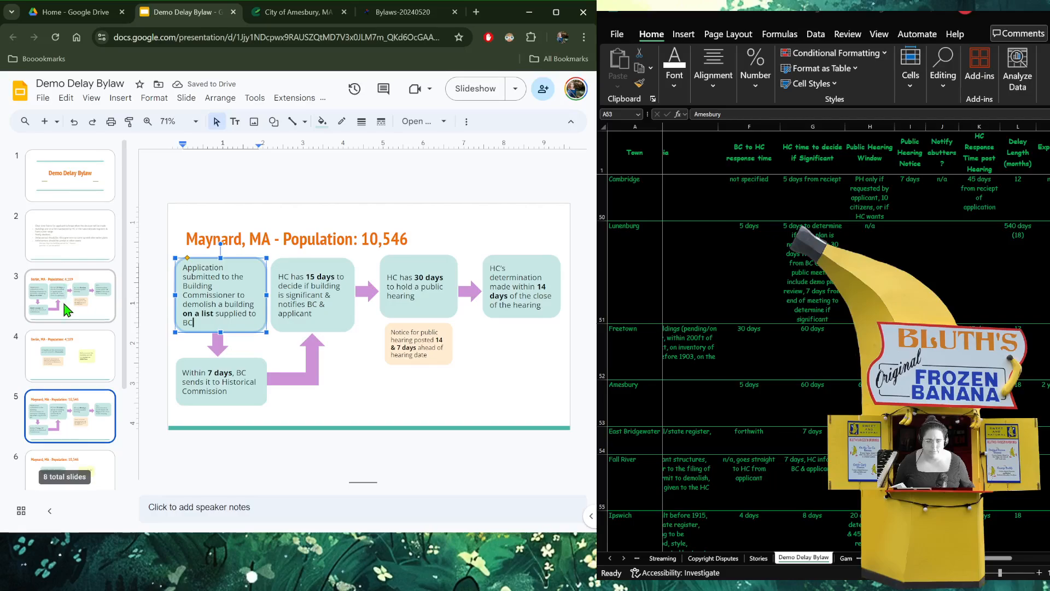
scroll(60, 328, down, 3)
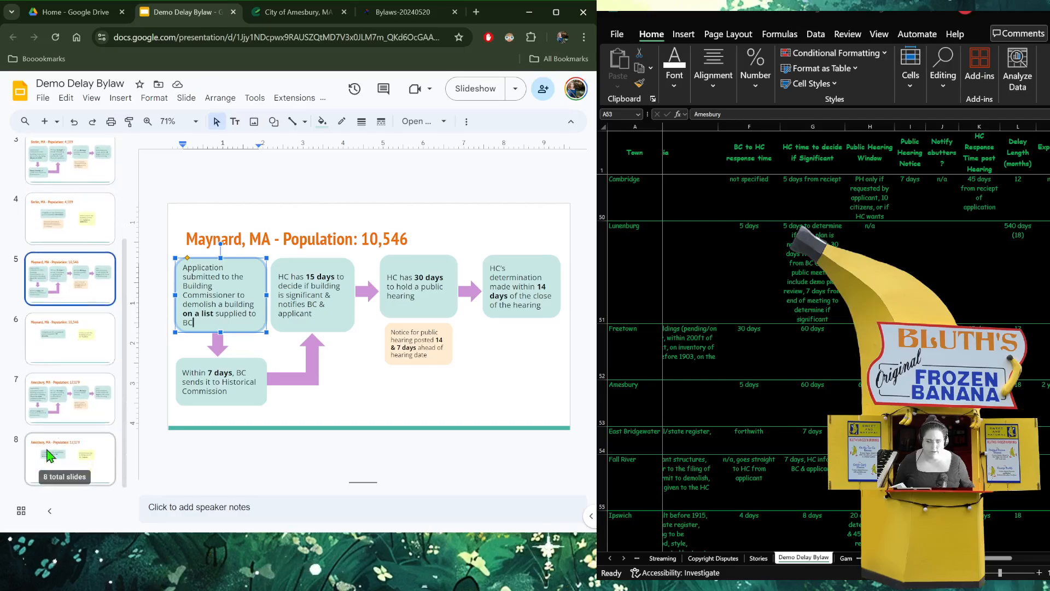
- Consult Amesbury's Chapter 225 demolition bylaw through the § 225-3 procedure, and set slide 7's BC forwarding period to 5 days
click(48, 417)
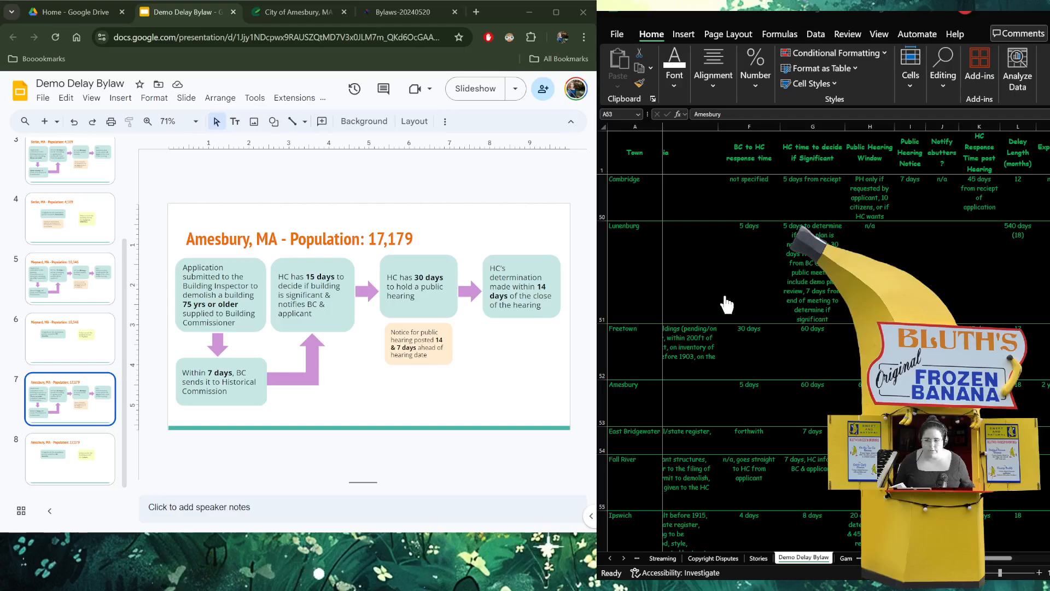
click(735, 304)
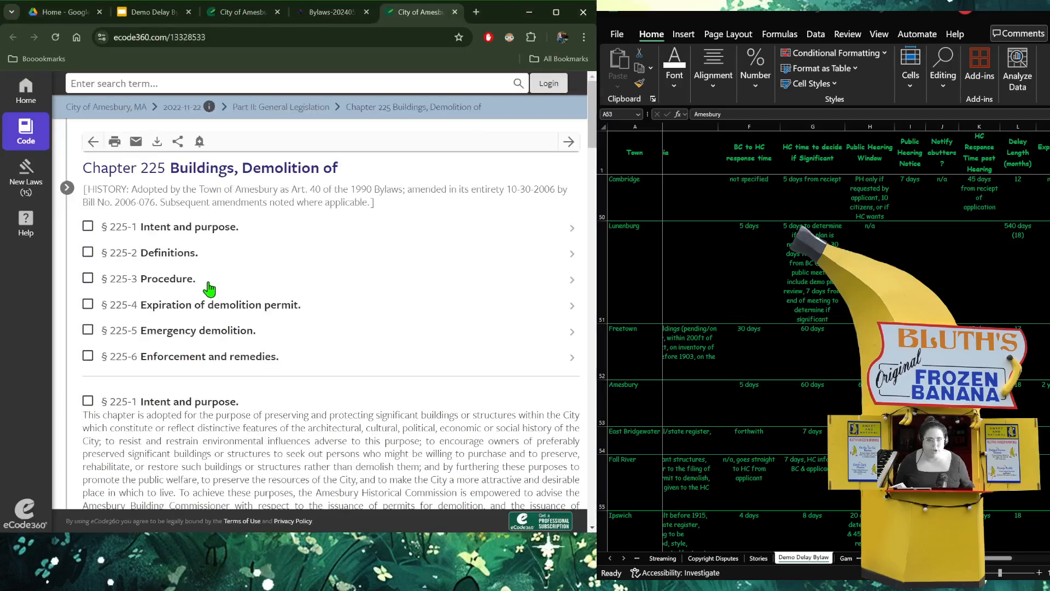
scroll(210, 293, down, 5)
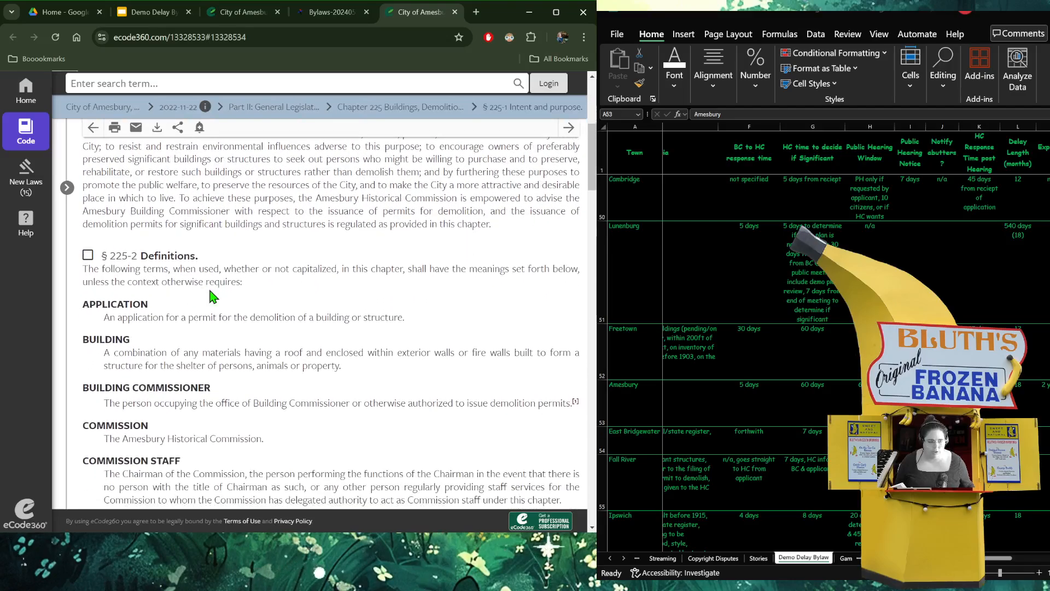
scroll(211, 293, down, 10)
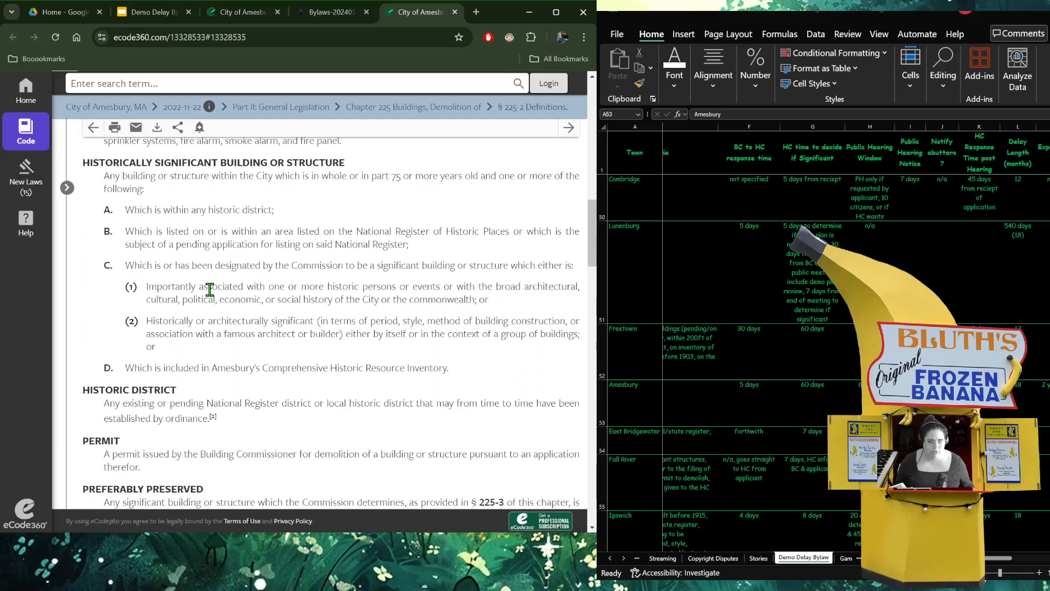
scroll(212, 296, down, 4)
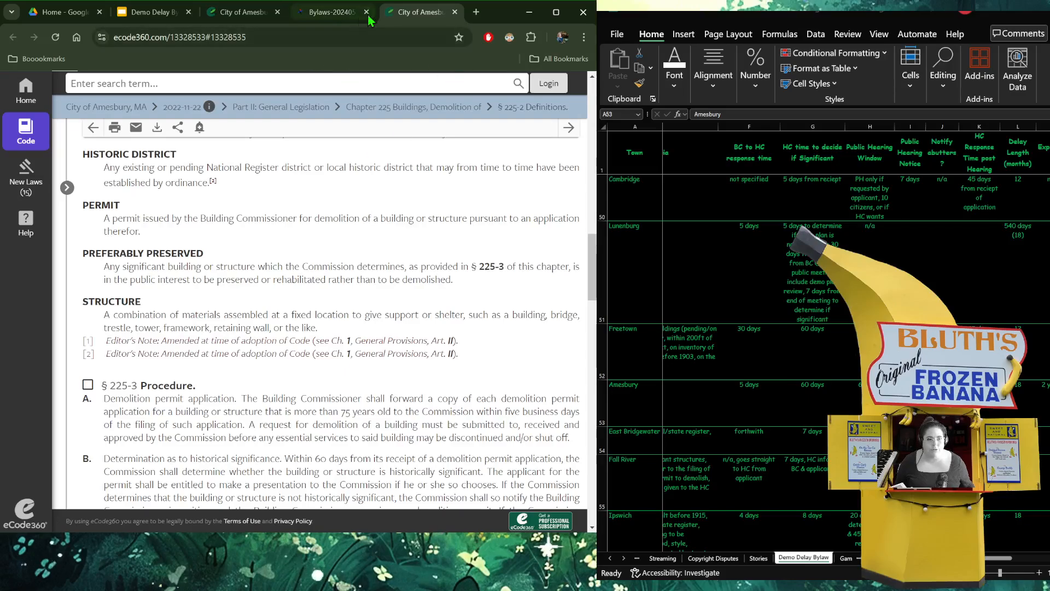
click(147, 12)
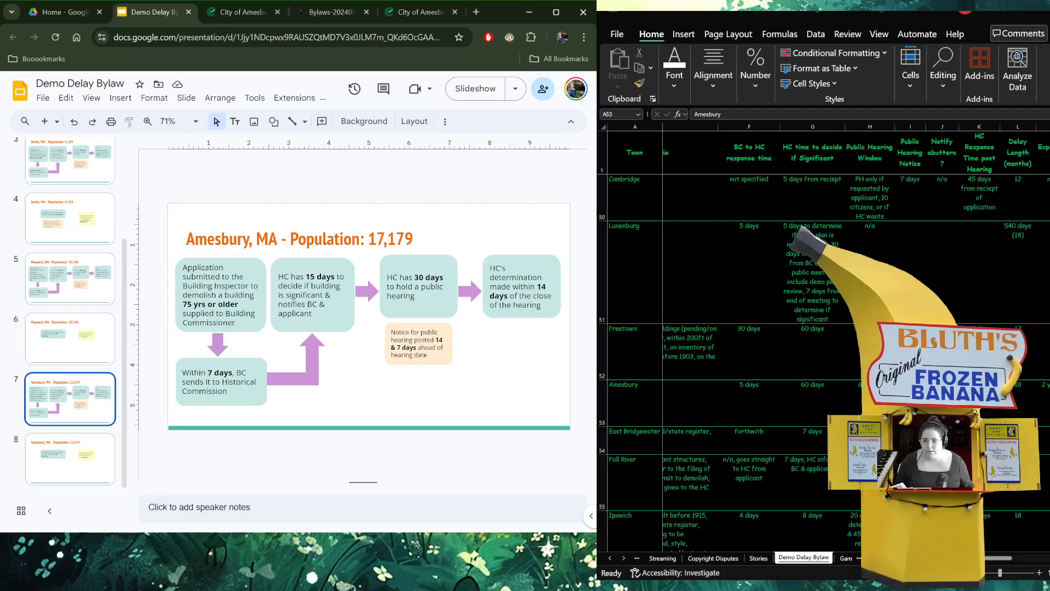
click(1008, 312)
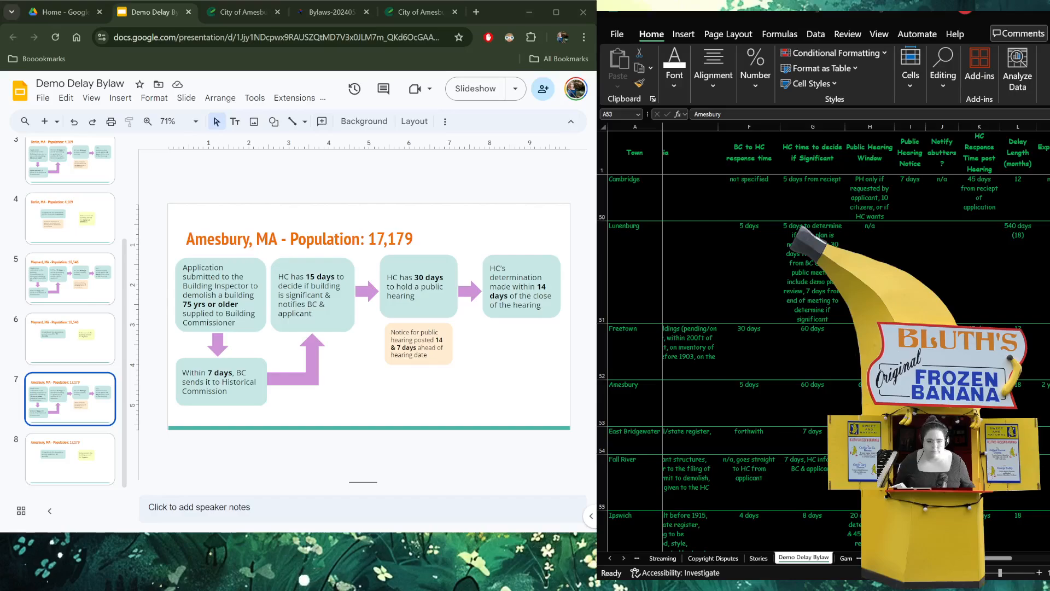
click(225, 380)
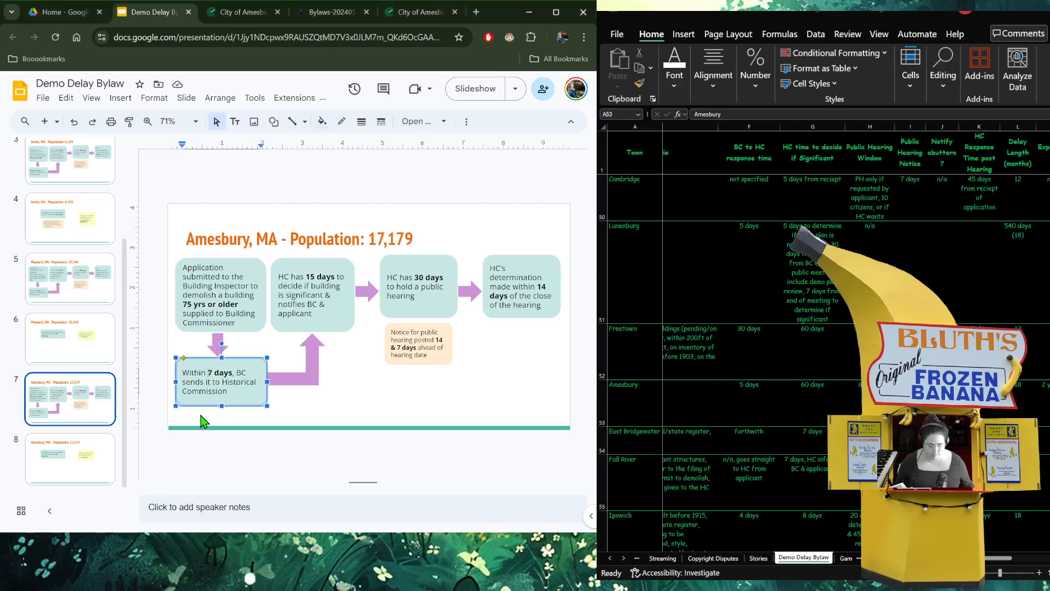
key(Delete)
text(5)
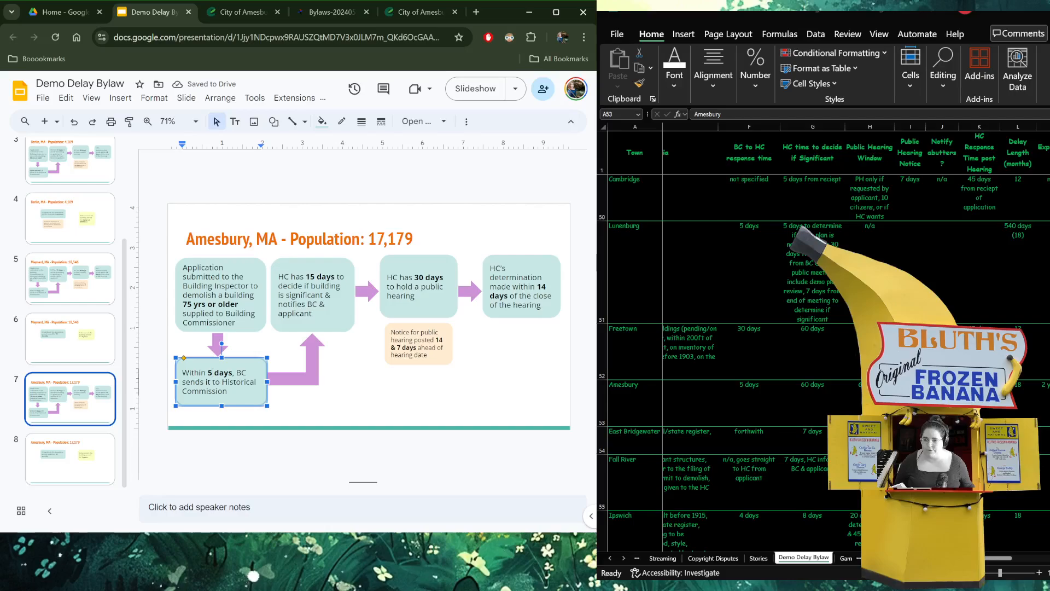
- Set the HC's period for deciding whether the building is significant to 60 days on slide 7
click(738, 327)
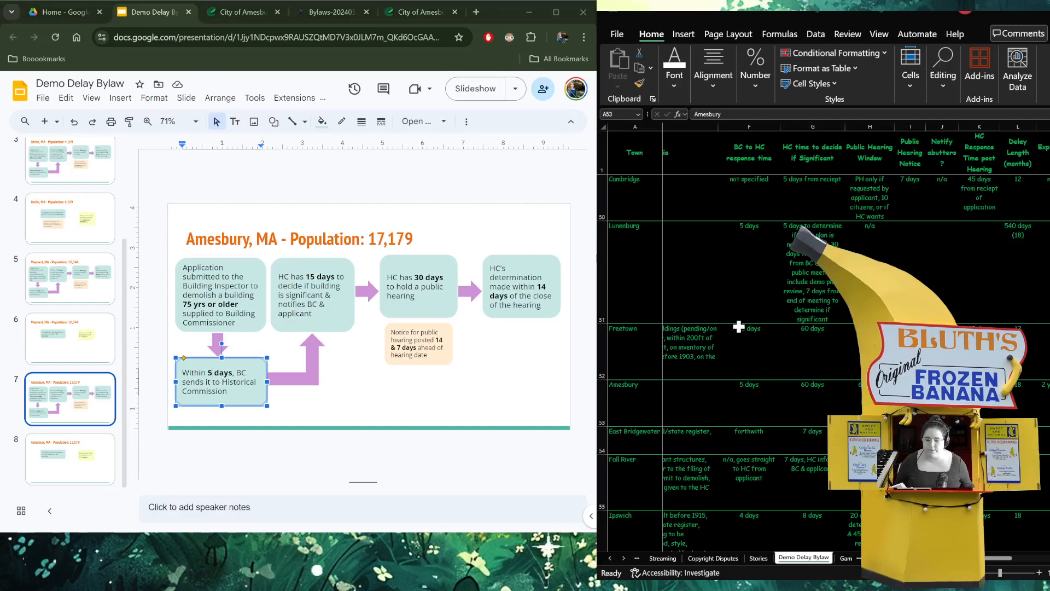
click(306, 277)
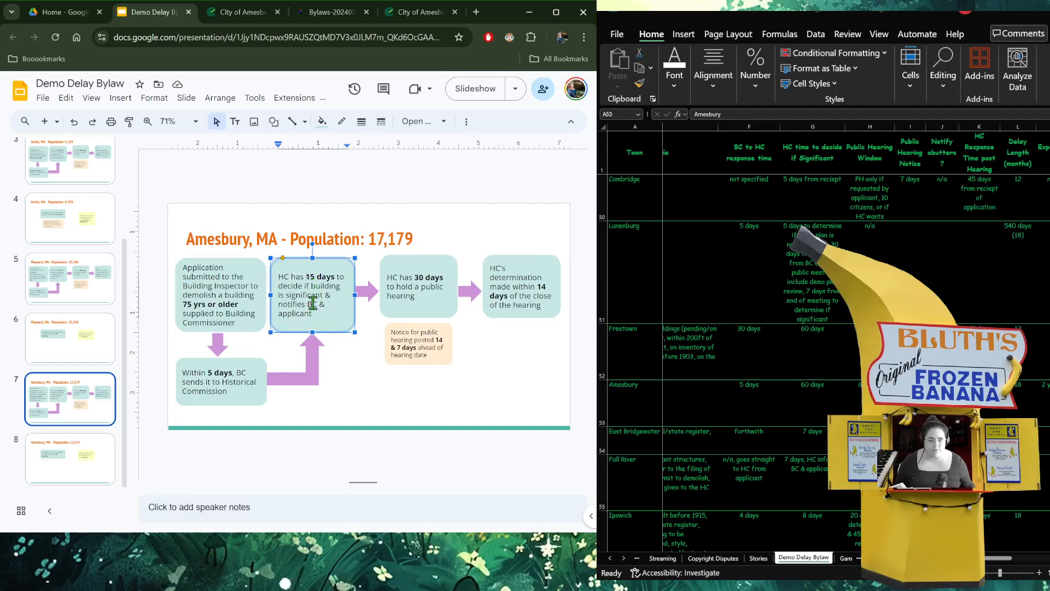
key(Delete)
key(Delete)
key(Delete)
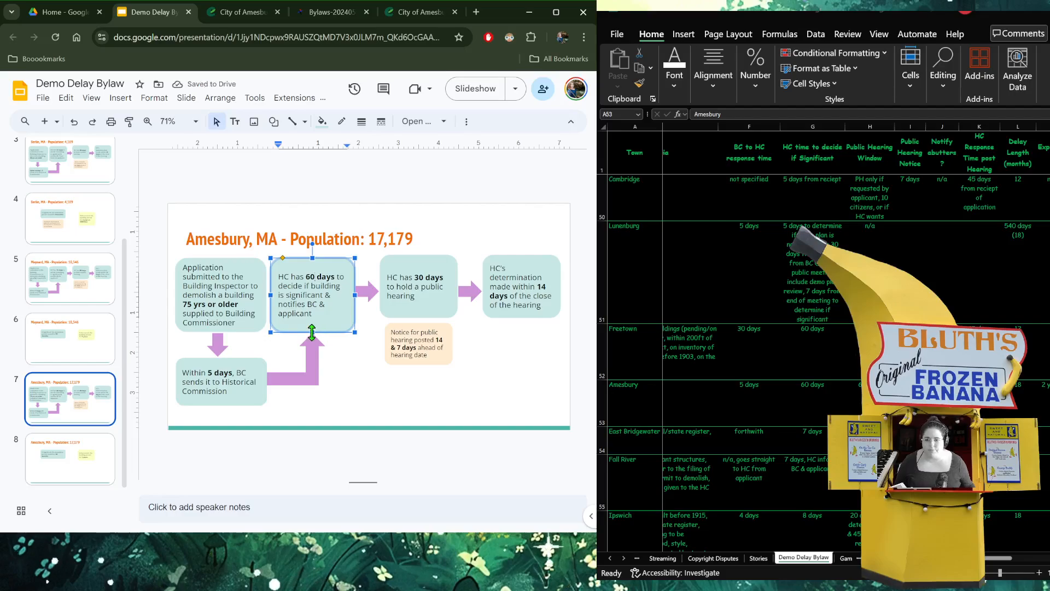
- Check the historical significance and demolition review package rules in § 225-3 of Amesbury's bylaw, and return to slide 7
click(420, 12)
scroll(262, 295, down, 5)
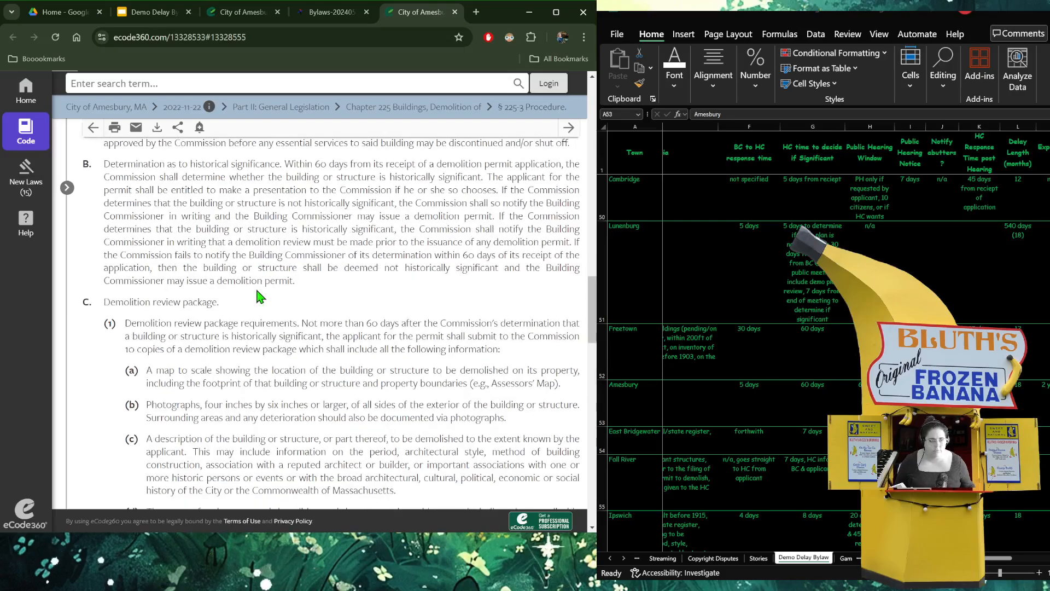
key(ctrl+2)
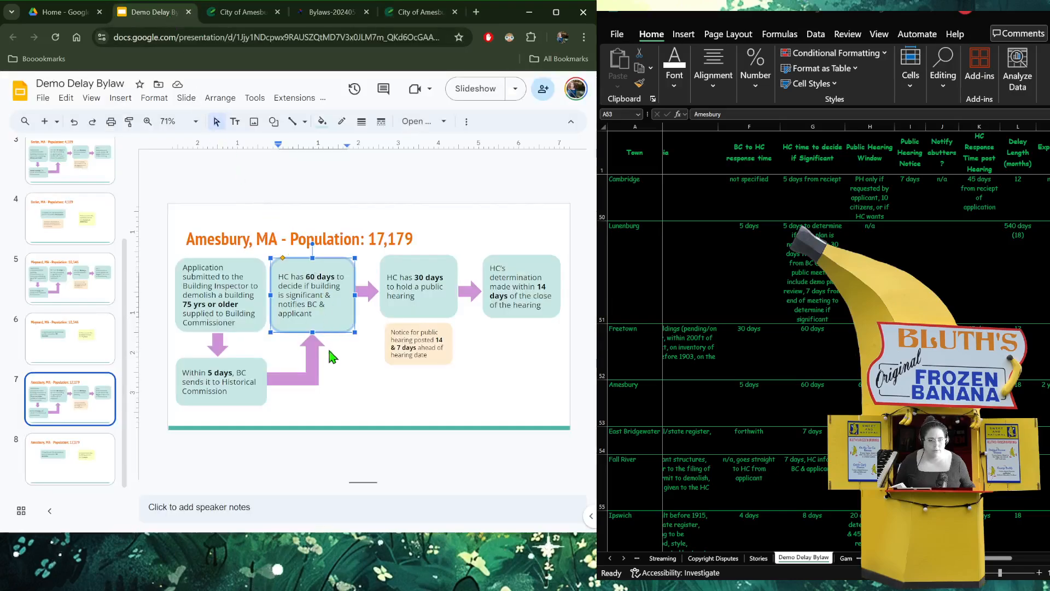
- Move slide 7's bent arrow below the slide, and place a copy of the "HC has 60 days" box beneath the original
click(305, 341)
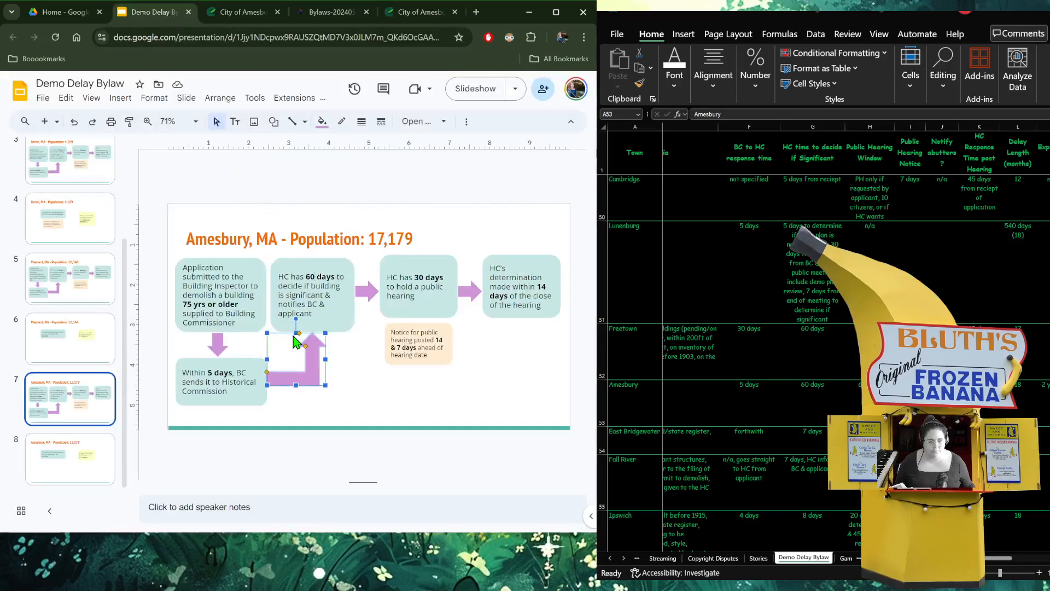
drag(296, 335, 323, 466)
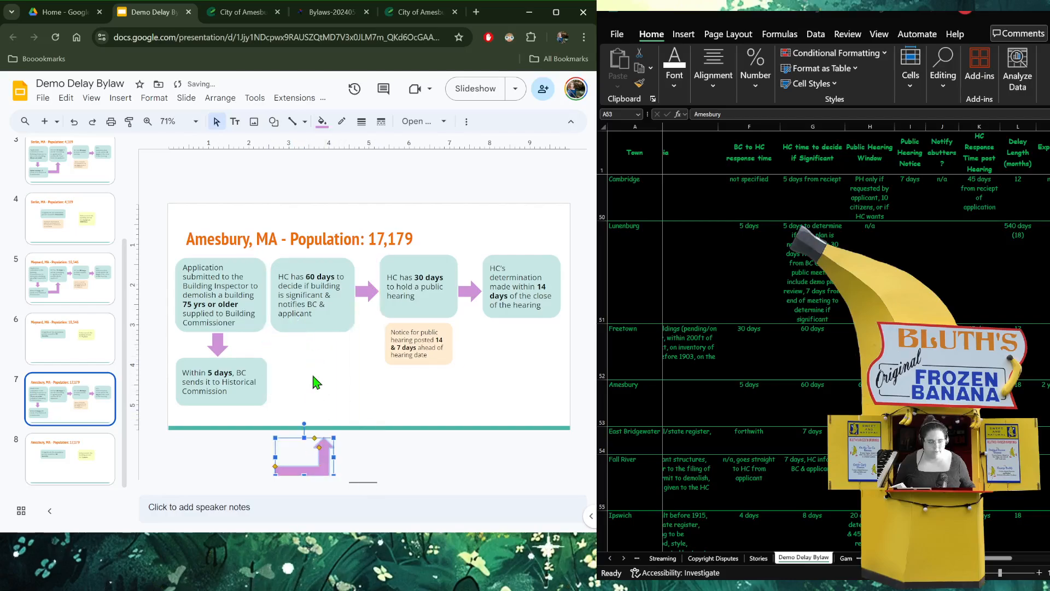
mouse_move(310, 260)
mouse_down()
mouse_move(339, 335)
mouse_move(315, 331)
mouse_move(316, 344)
mouse_move(342, 347)
mouse_move(331, 260)
mouse_up()
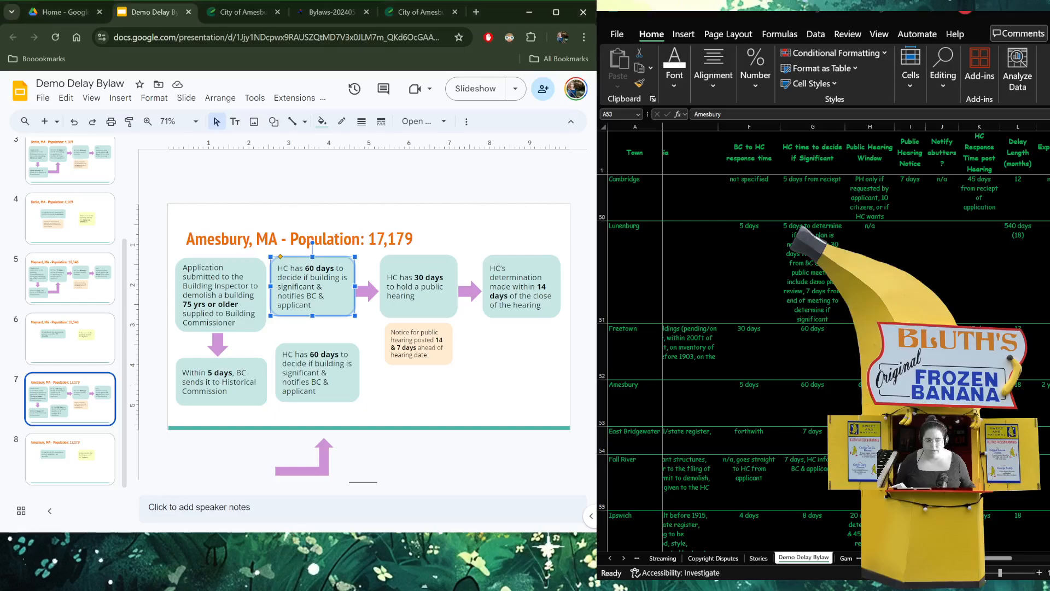
- Reword the upper copy of the HC box to "Applicant has 60 days to present a Demo Review Package to the HC"
double_click(284, 267)
text(Applicant has 60)
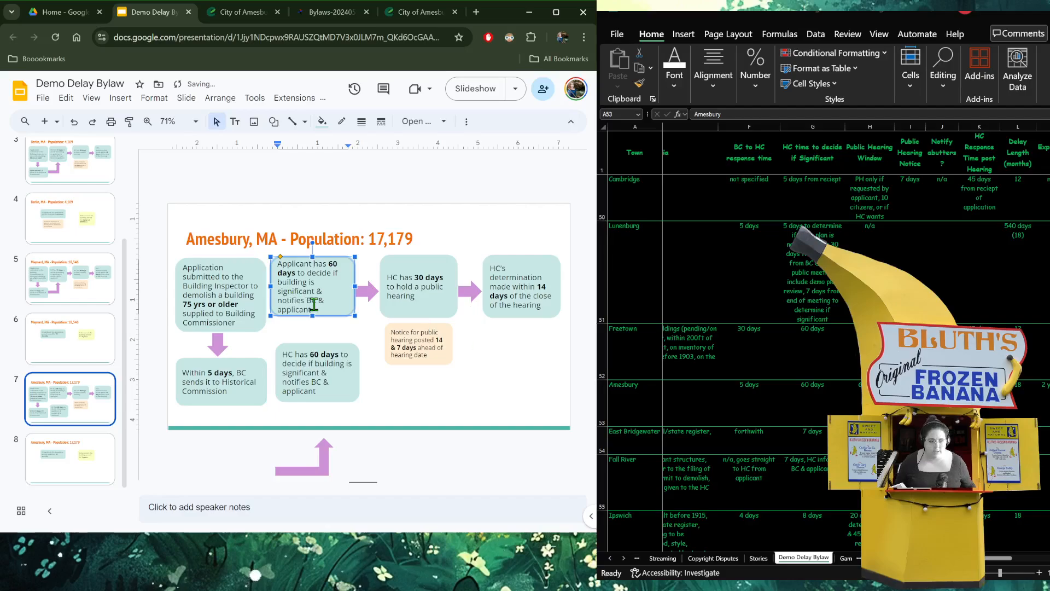
drag(313, 308, 296, 274)
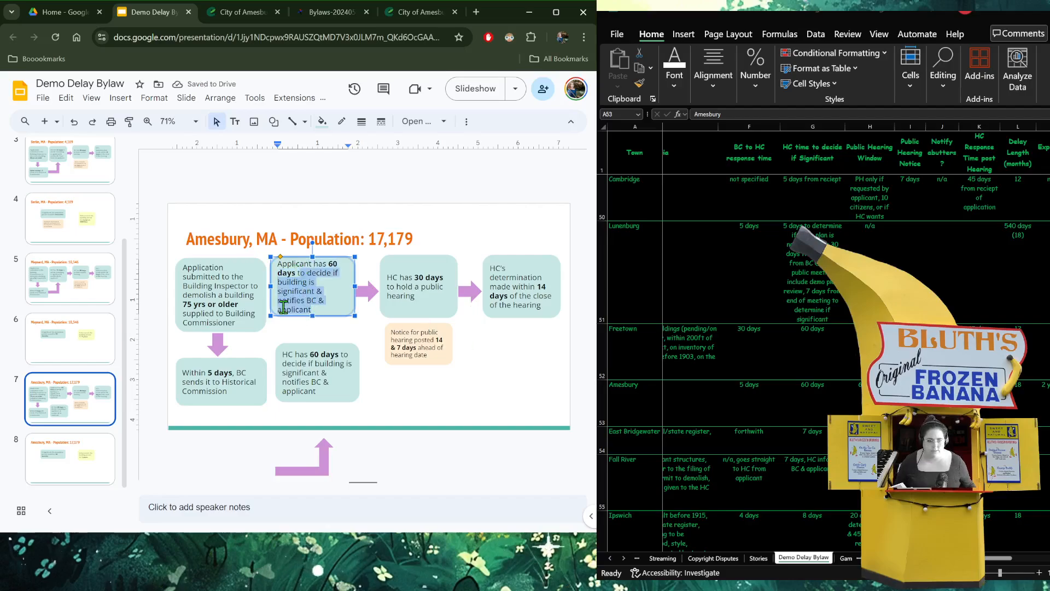
key(BackSpace)
text(to present a )
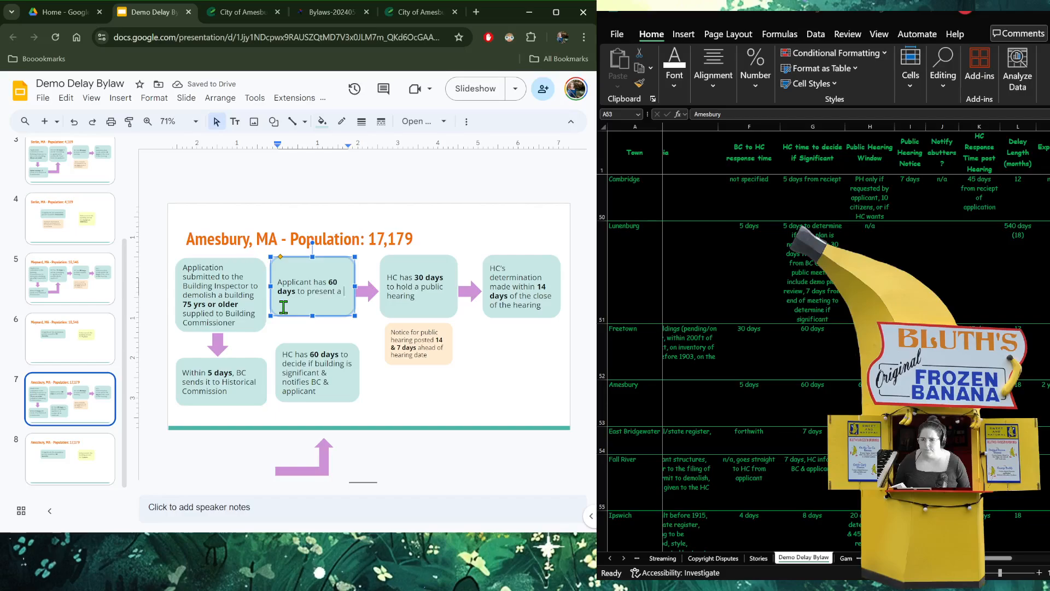
text(Demo Rev)
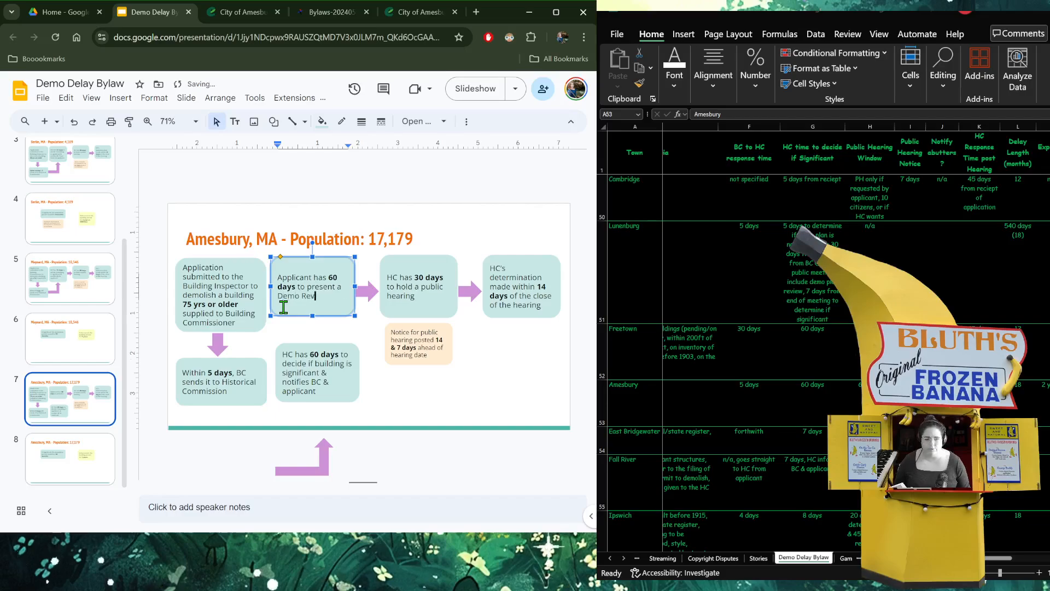
text(iew Package to the HC)
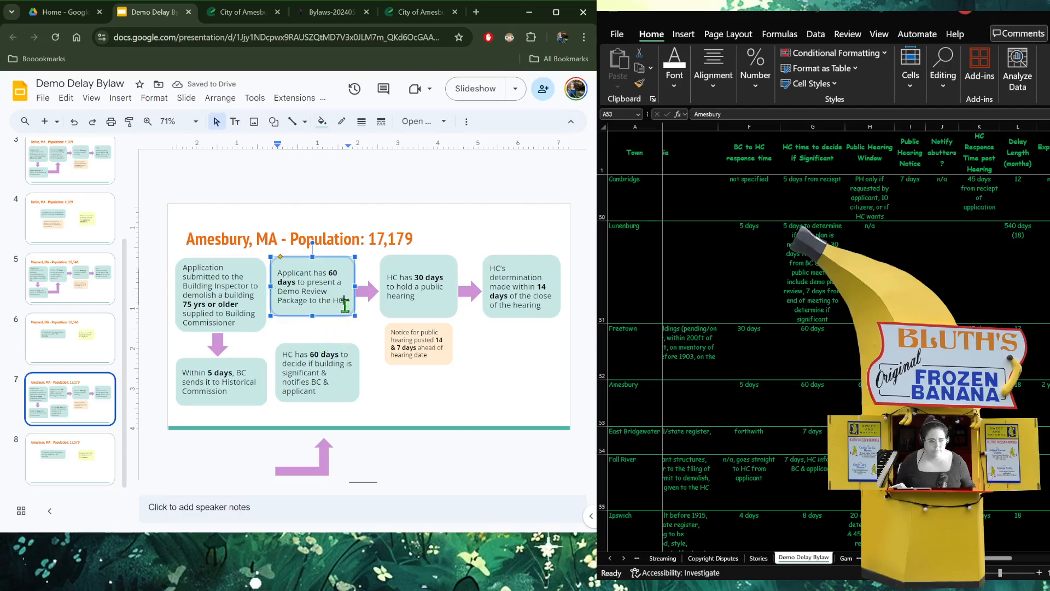
- Narrow the "Within 5 days" box and connect it to the lower HC box with a copy of the straight purple arrow
click(366, 291)
drag(366, 292, 303, 332)
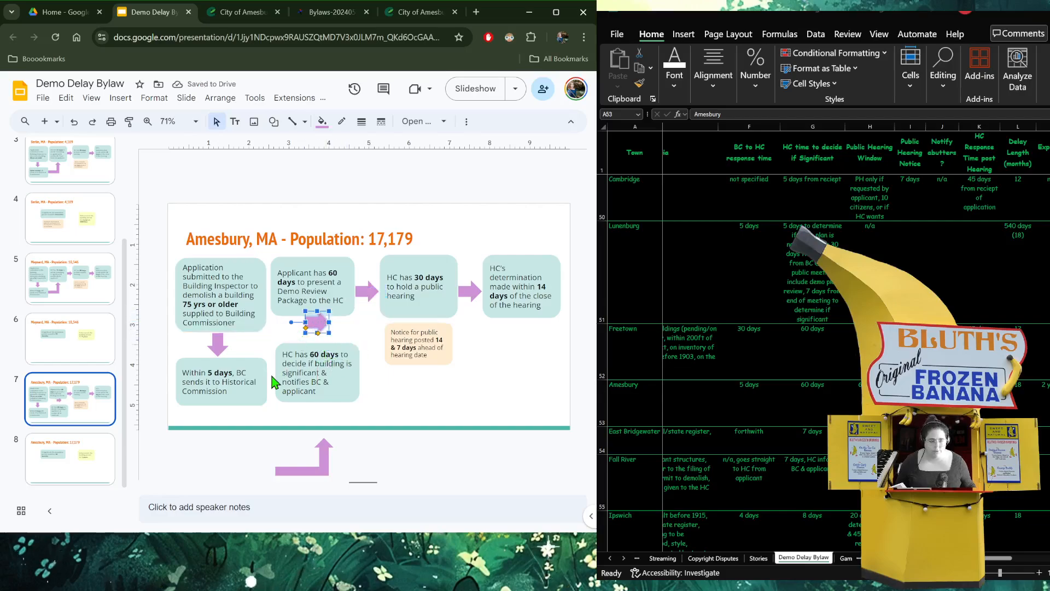
click(349, 353)
drag(349, 353, 349, 353)
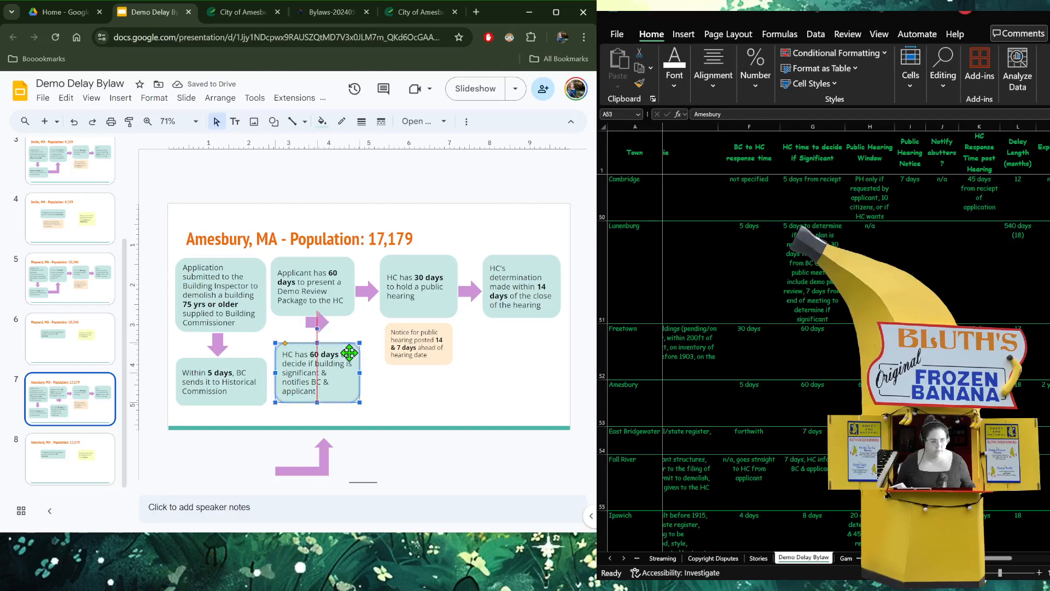
click(256, 364)
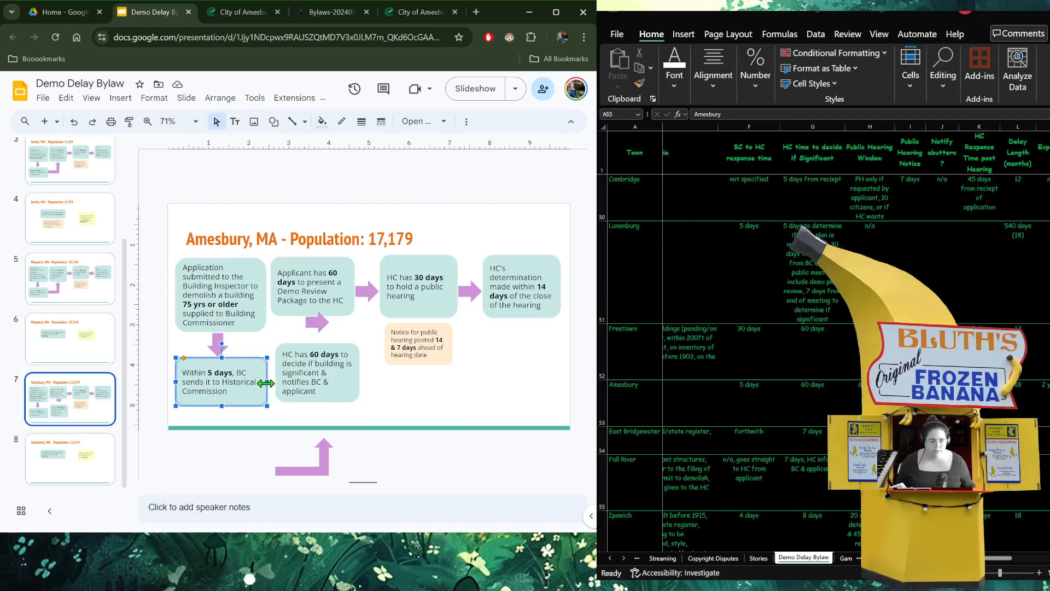
drag(268, 381, 257, 384)
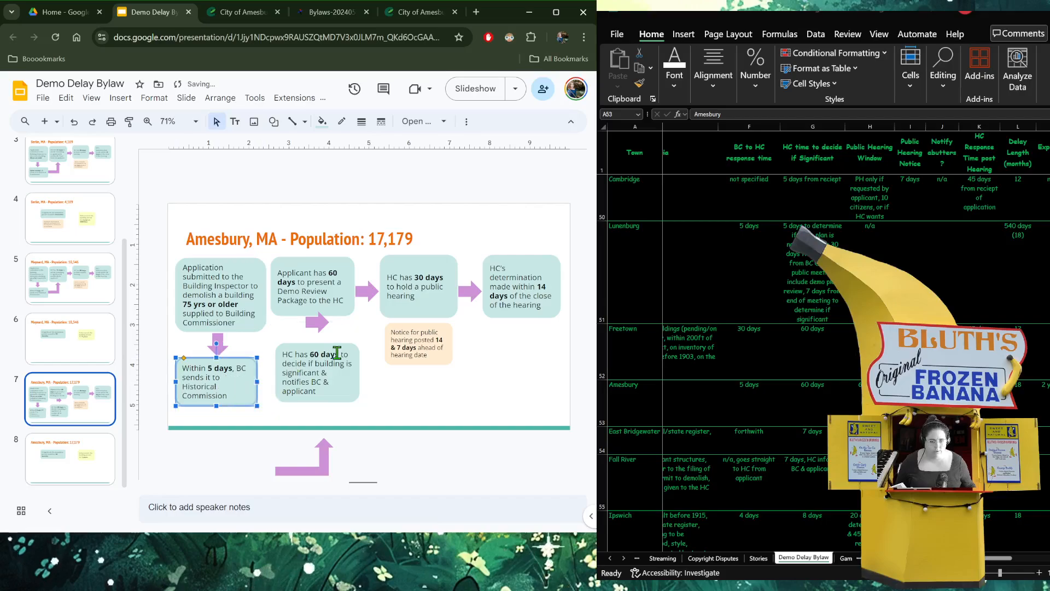
drag(341, 351, 263, 383)
click(394, 373)
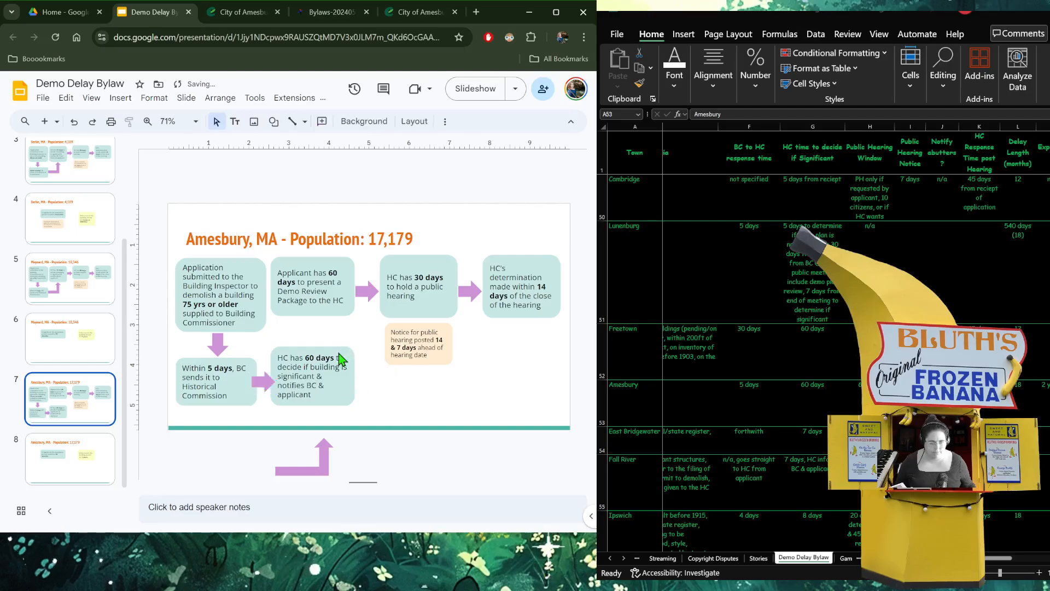
mouse_move(343, 348)
mouse_down()
mouse_move(360, 348)
mouse_move(347, 348)
mouse_up()
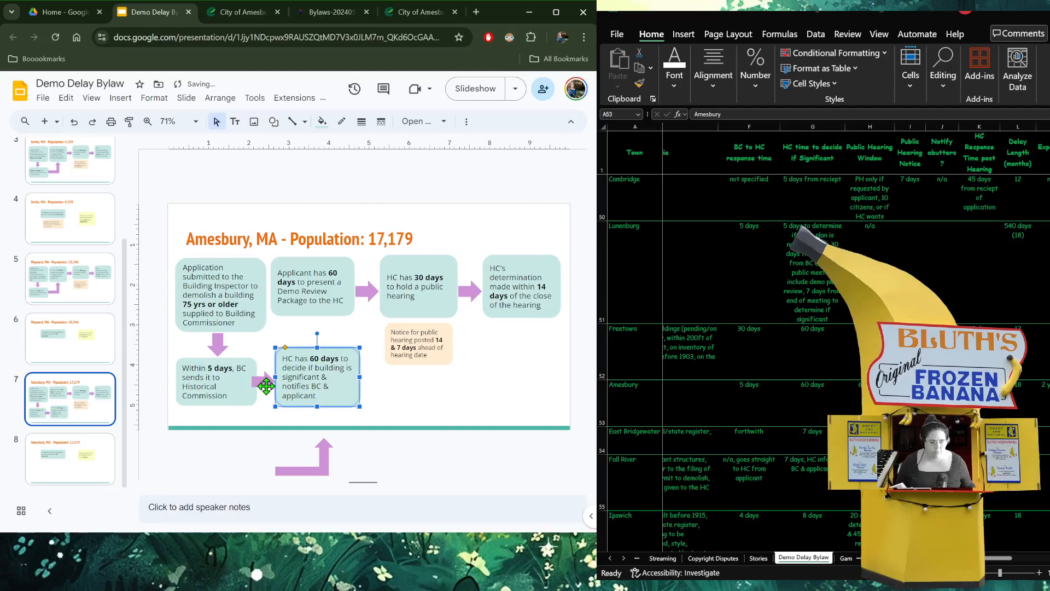
drag(265, 385, 264, 379)
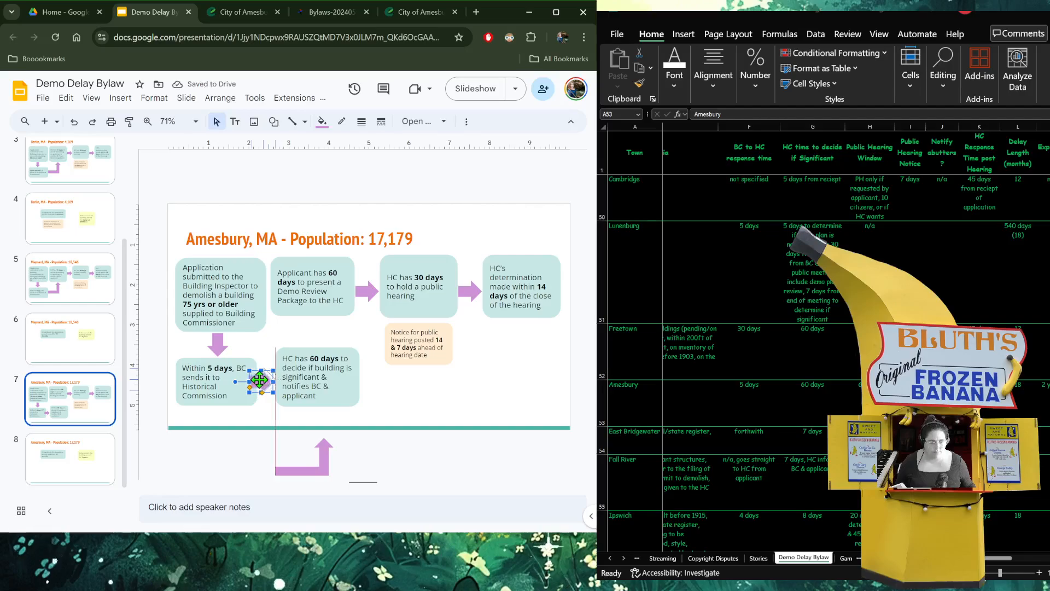
- Add an upward arrow copy between the lower HC box and the applicant box, and lower the applicant box to meet it
drag(367, 286, 373, 295)
drag(370, 298, 314, 336)
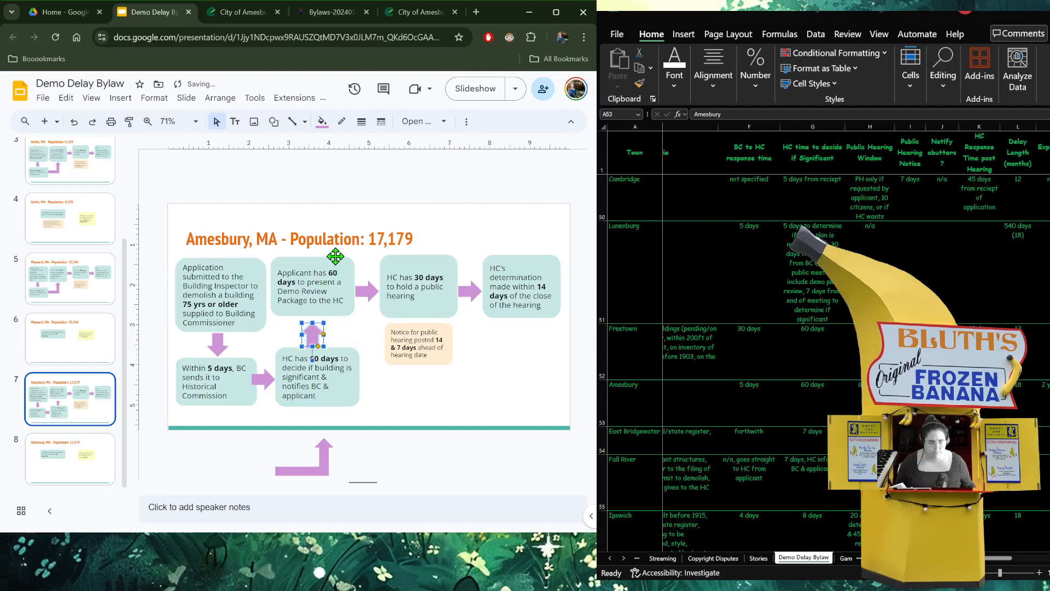
mouse_move(336, 256)
mouse_down()
mouse_move(345, 267)
mouse_move(324, 268)
mouse_up()
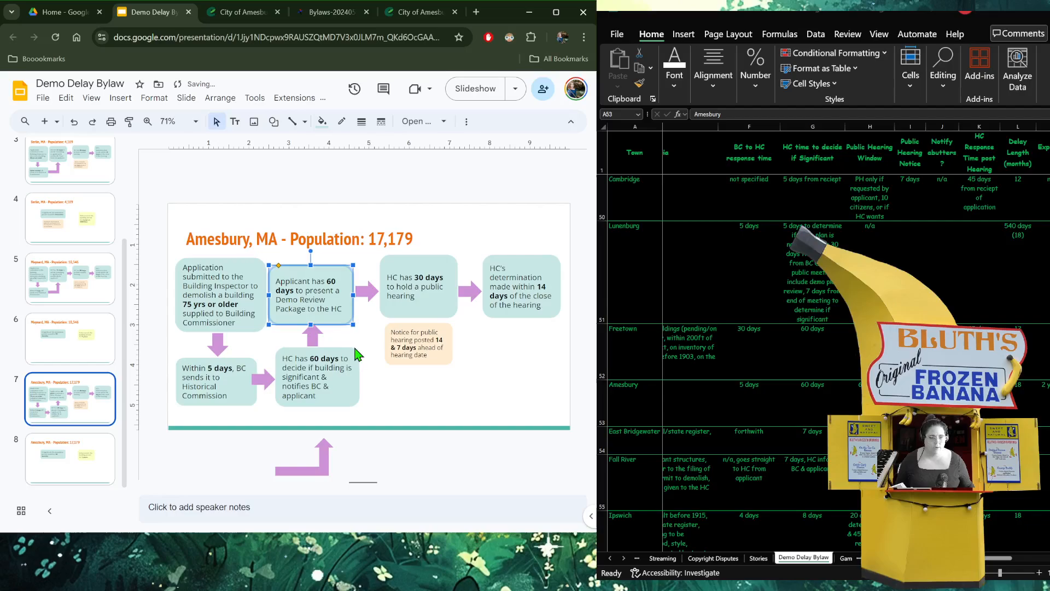
- Set the HC's period for holding a public hearing to 65 days on slide 7
click(417, 282)
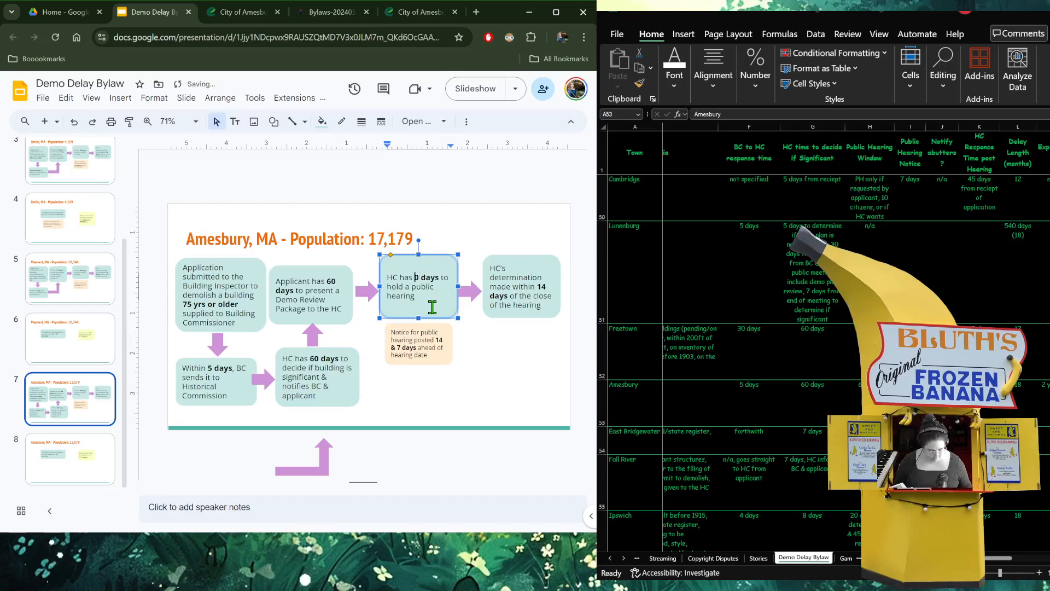
key(BackSpace)
key(BackSpace)
text(65)
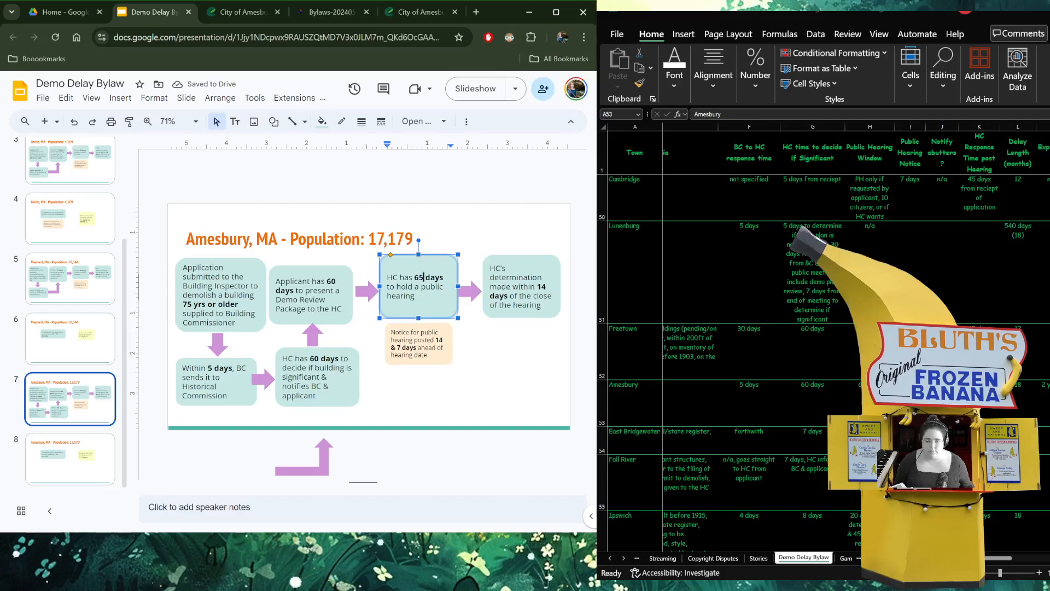
key(alt+Tab)
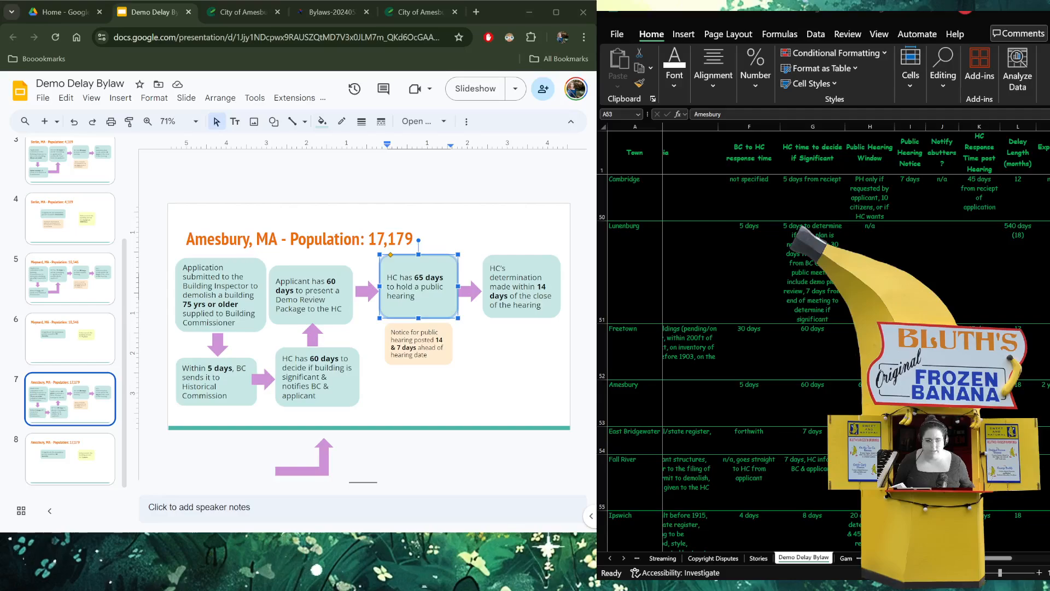
- Append ", & abutters are notified" to the public hearing notice box, and make the box taller to fit the text
click(435, 358)
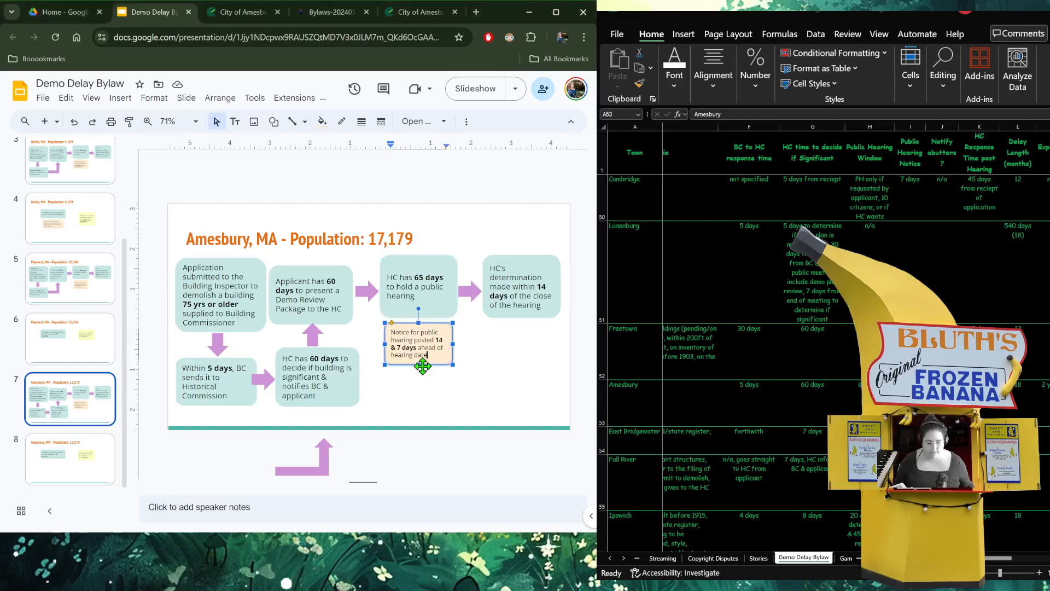
text(, & abutters)
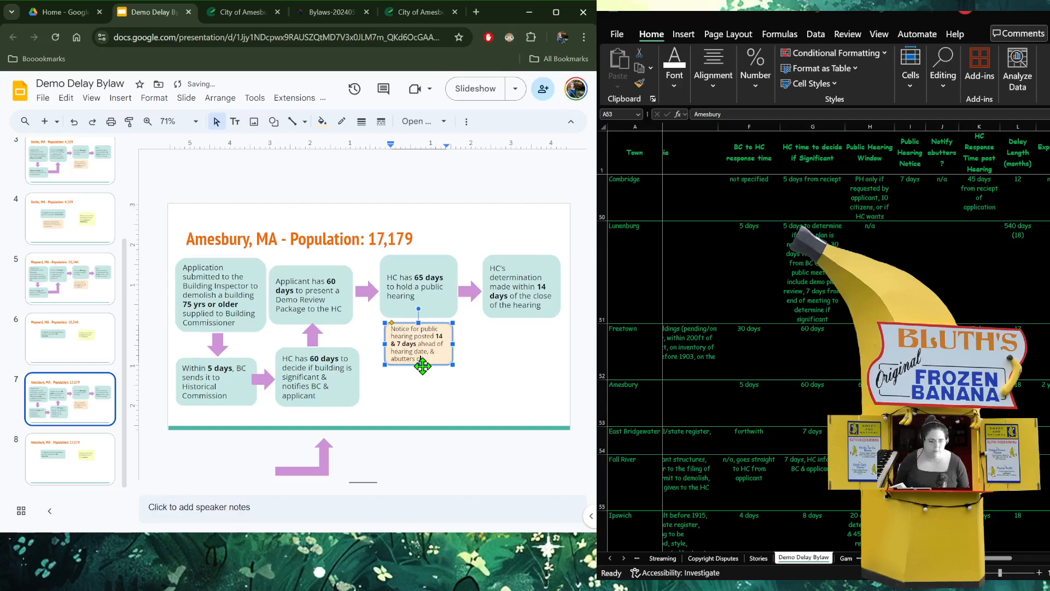
text( are notified)
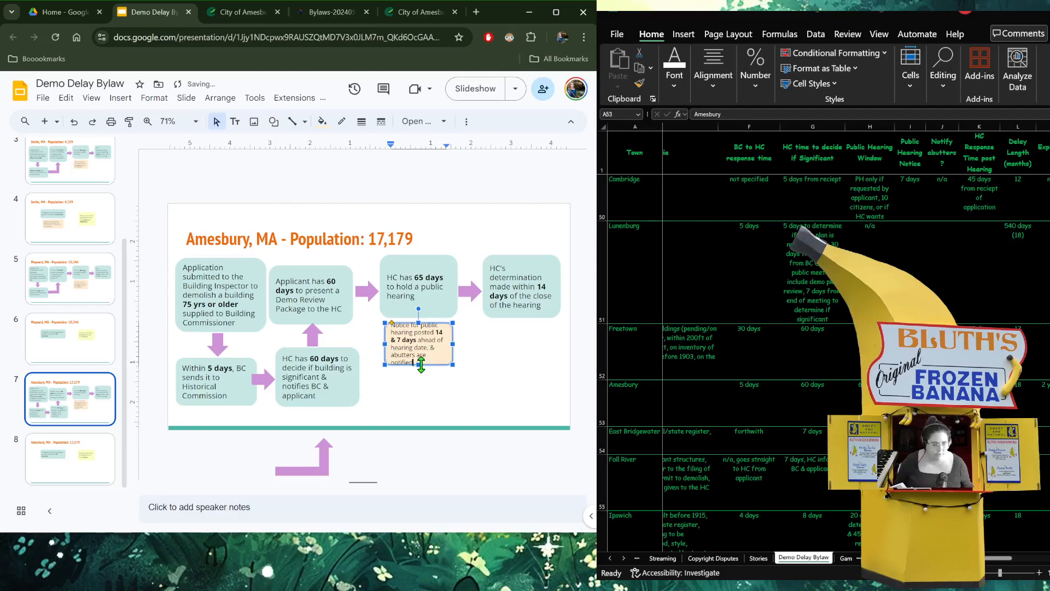
drag(421, 366, 420, 379)
click(478, 385)
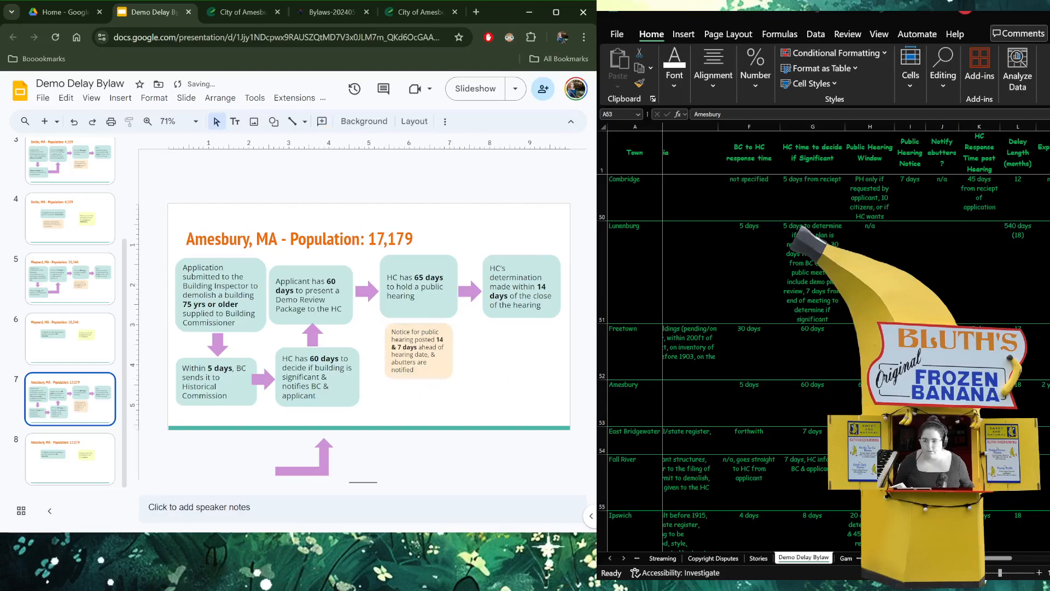
- Set the period for the HC's determination to 90 days in slide 7's last flowchart box
click(821, 322)
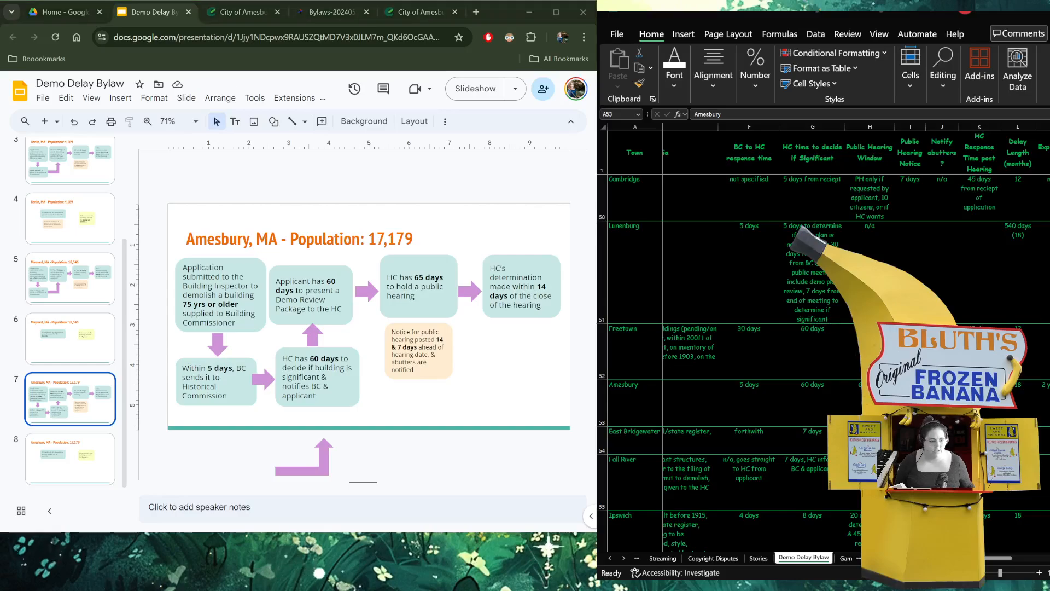
mouse_move(536, 286)
mouse_down()
mouse_move(504, 290)
mouse_move(549, 285)
mouse_up()
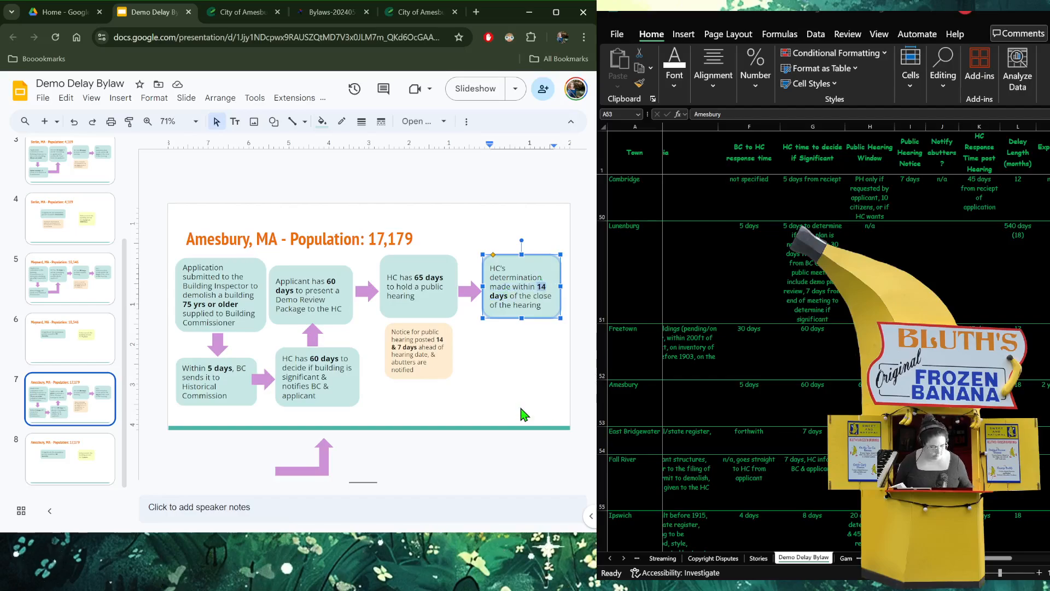
text(90)
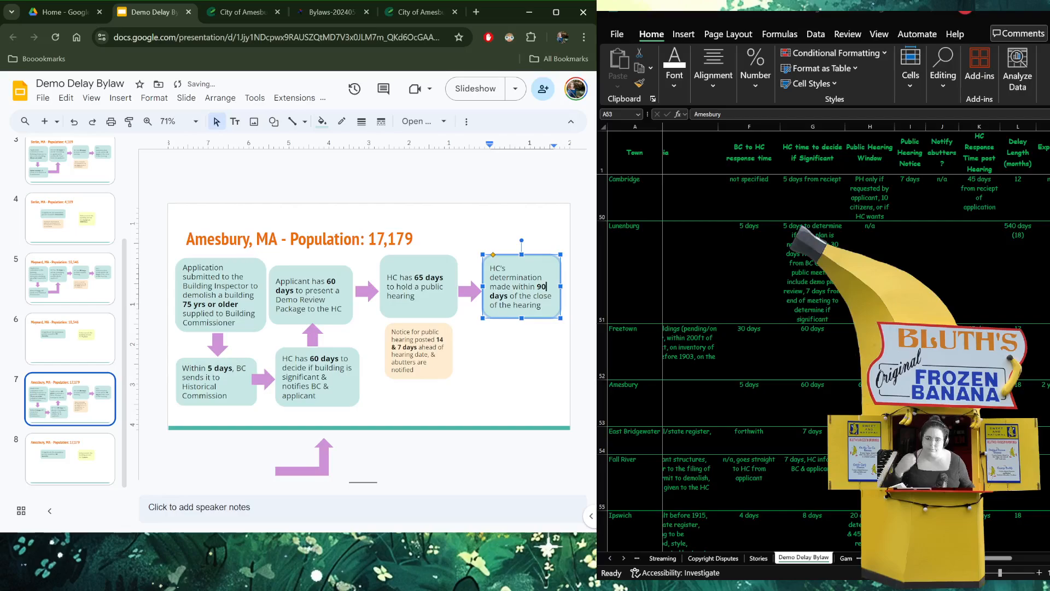
key(alt+Tab)
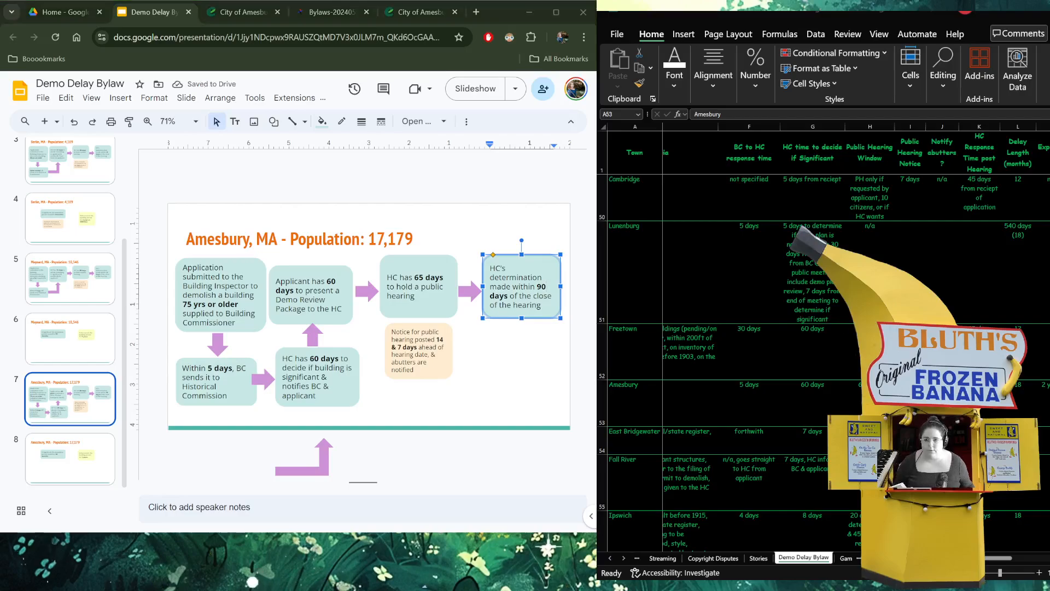
click(383, 397)
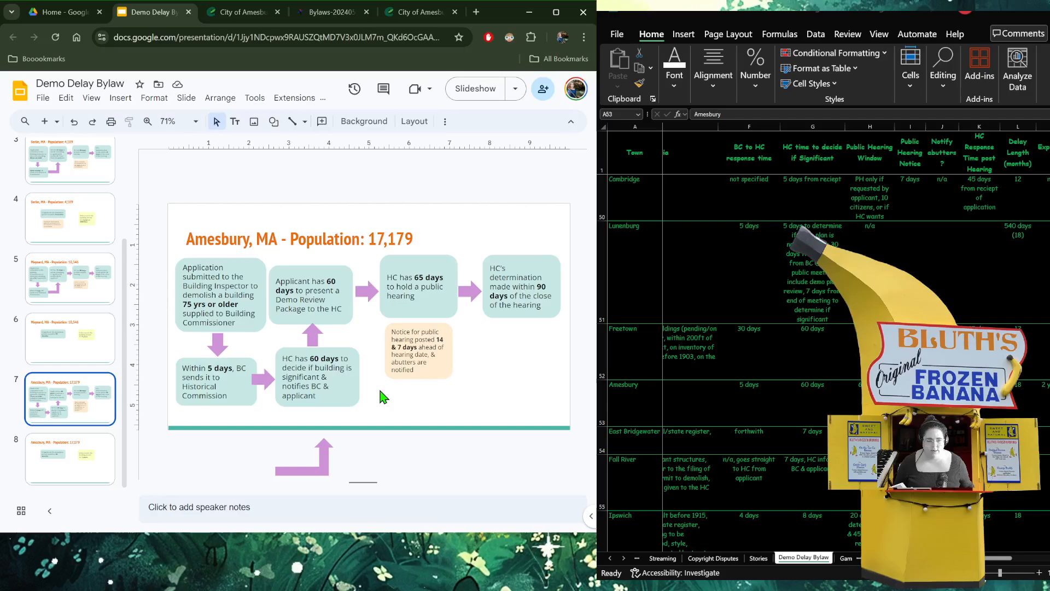
- Set the demolition permit delay for significant buildings to 18 months on slide 8
click(88, 446)
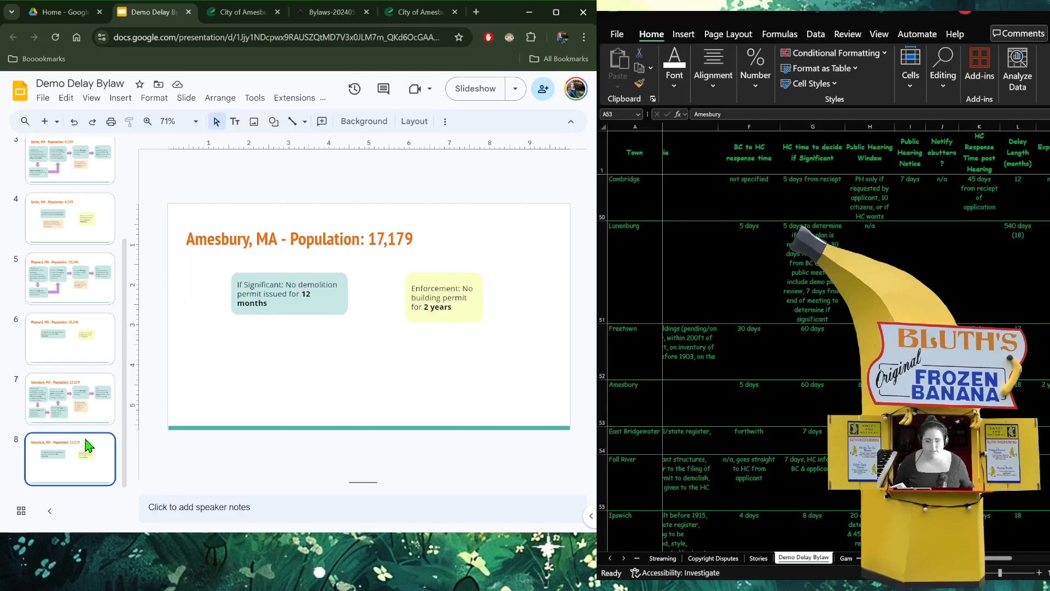
click(306, 296)
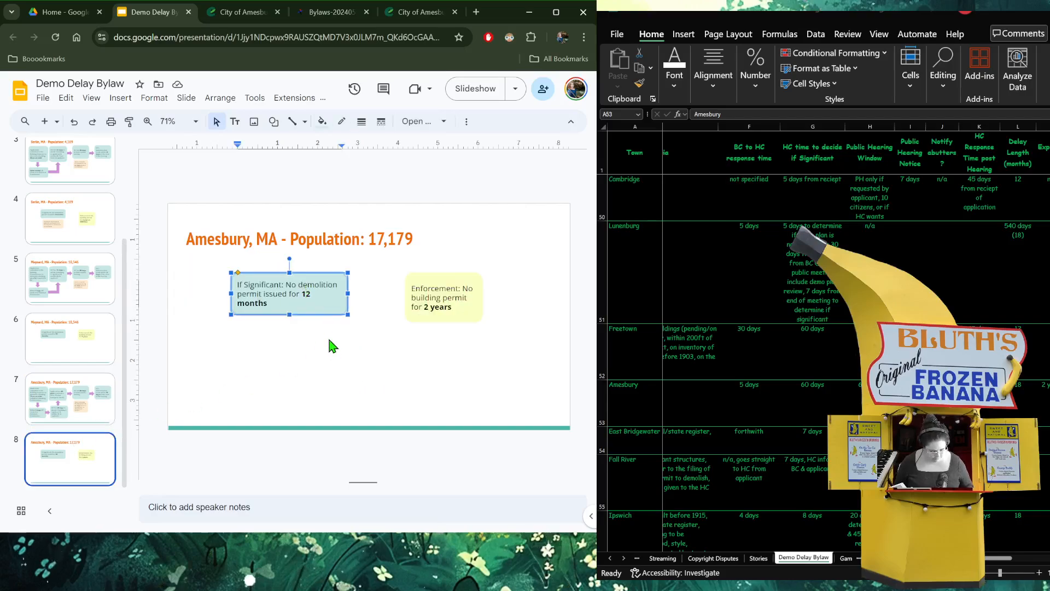
key(Delete)
text(8)
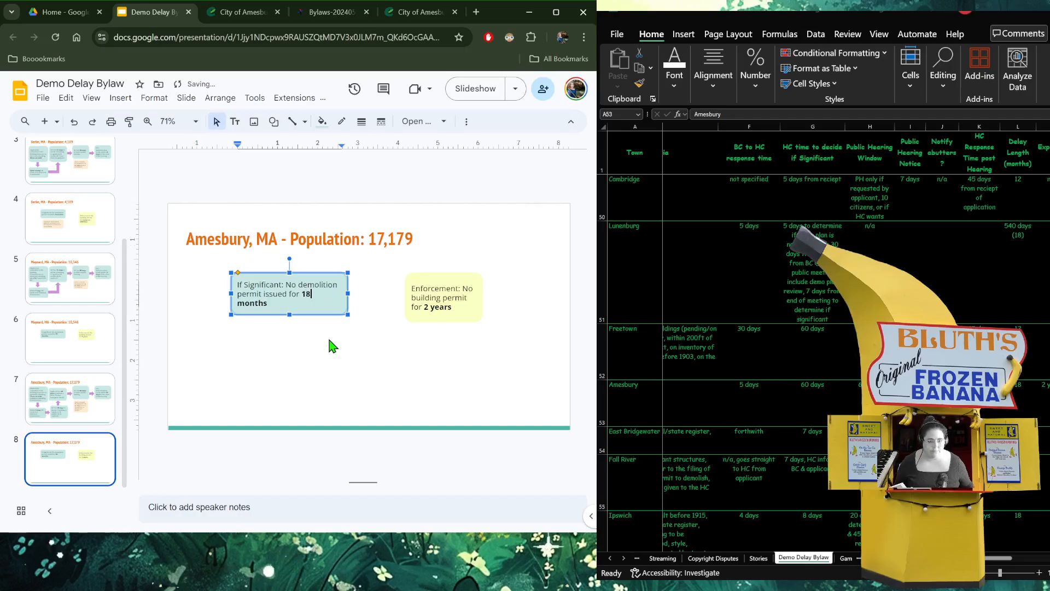
- Review the Amesbury bylaw's public hearing, determination timeline, 18-month delay and permit expiration provisions, and return to the presentation
click(445, 16)
scroll(334, 339, down, 9)
scroll(334, 340, up, 4)
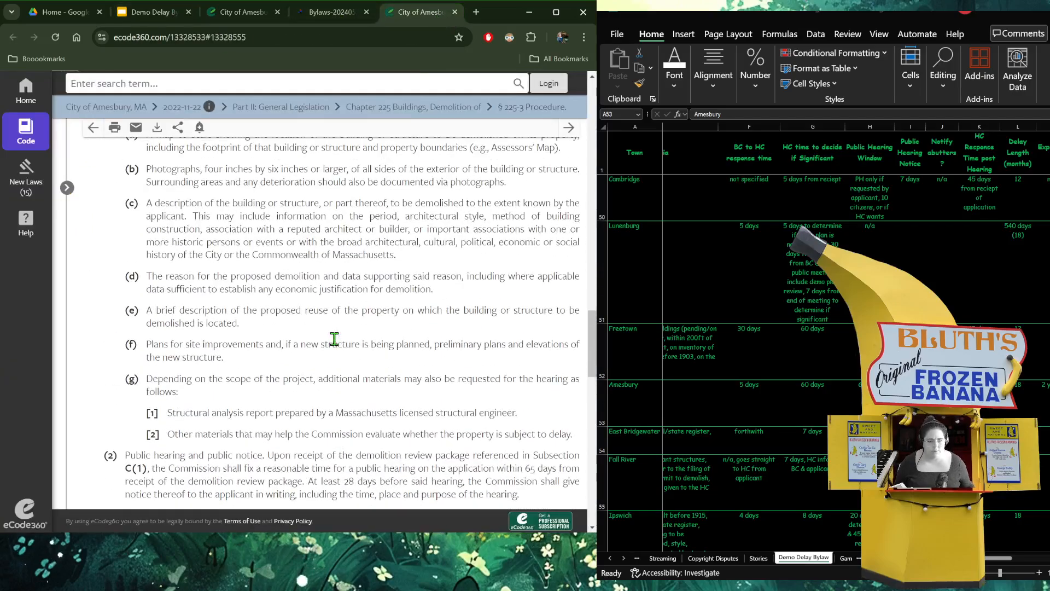
scroll(334, 339, down, 3)
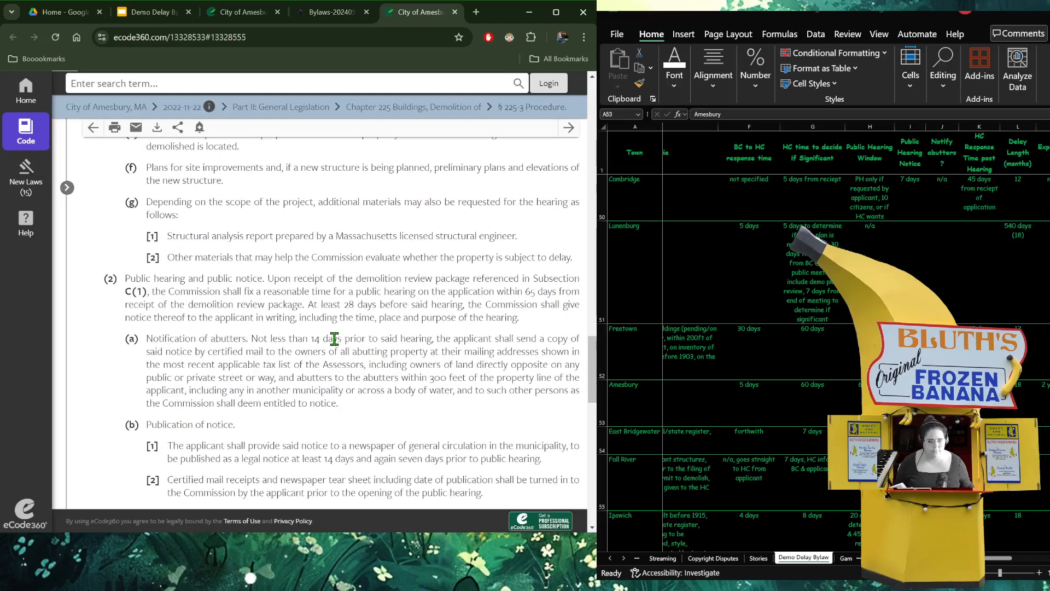
scroll(334, 339, down, 7)
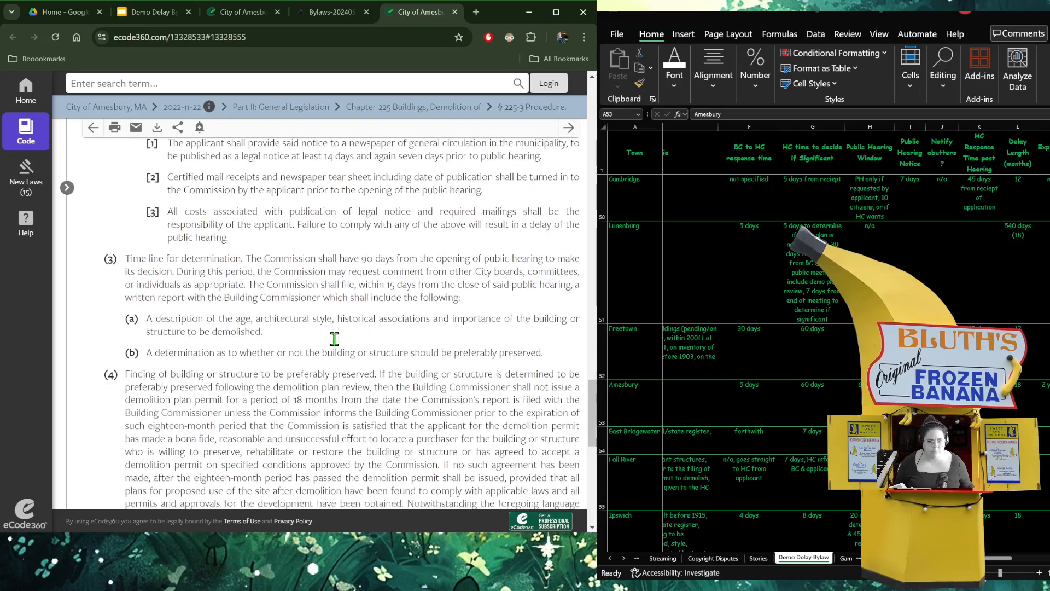
scroll(334, 340, down, 3)
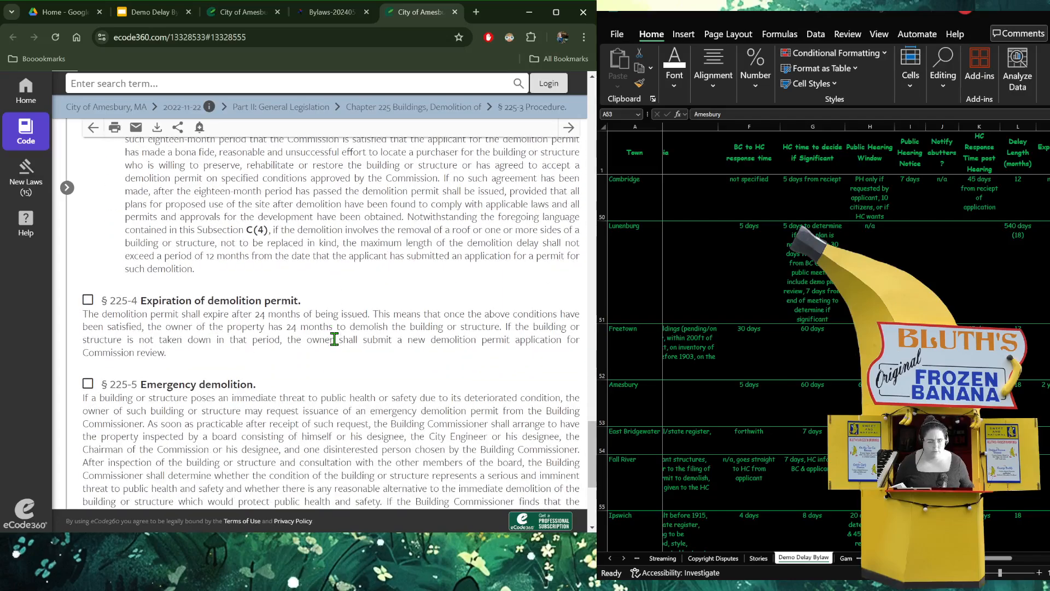
scroll(335, 340, up, 2)
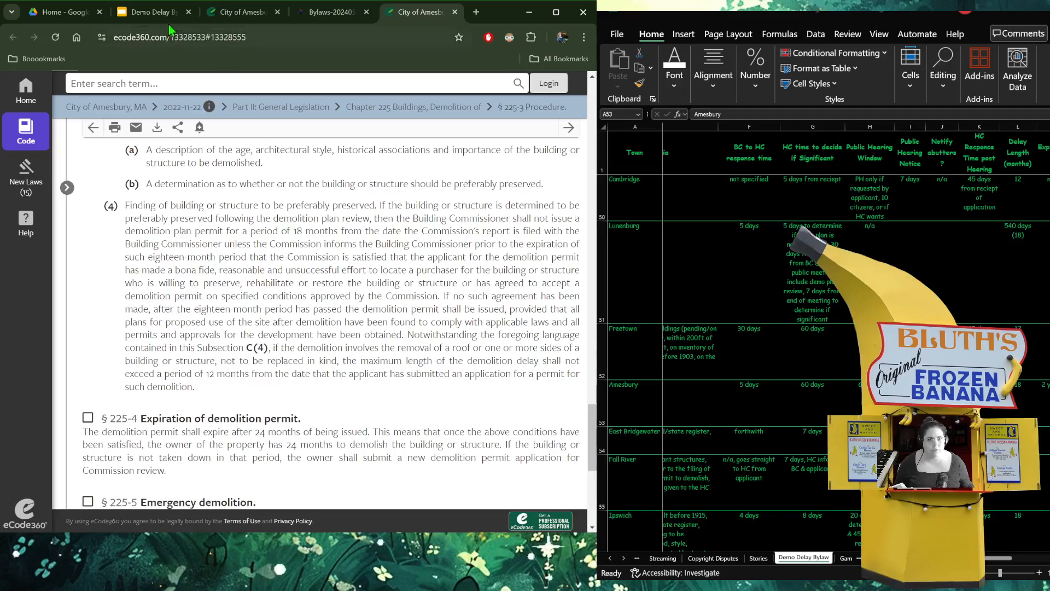
click(146, 13)
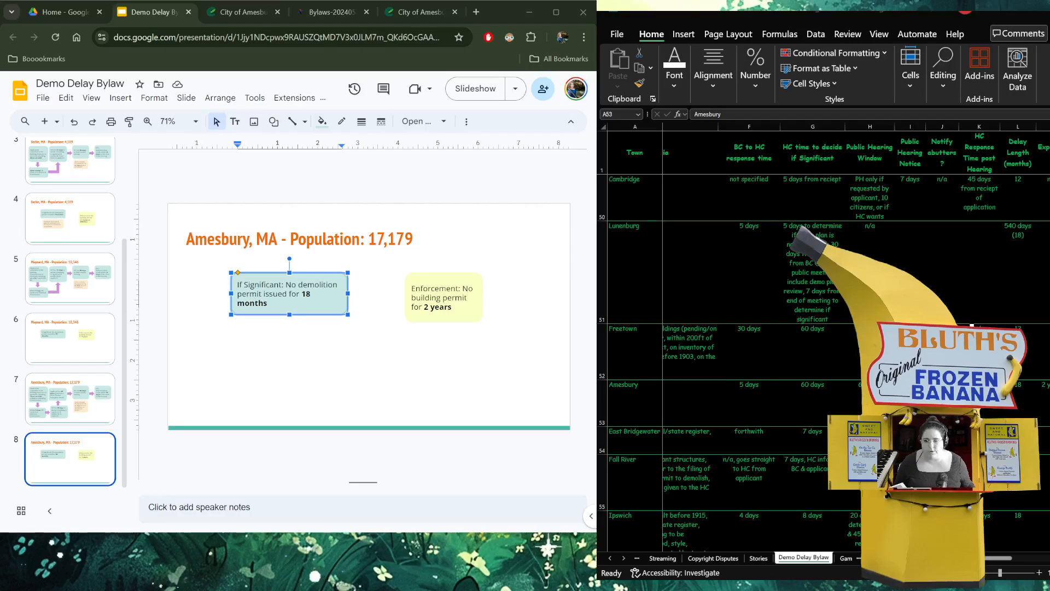
click(372, 370)
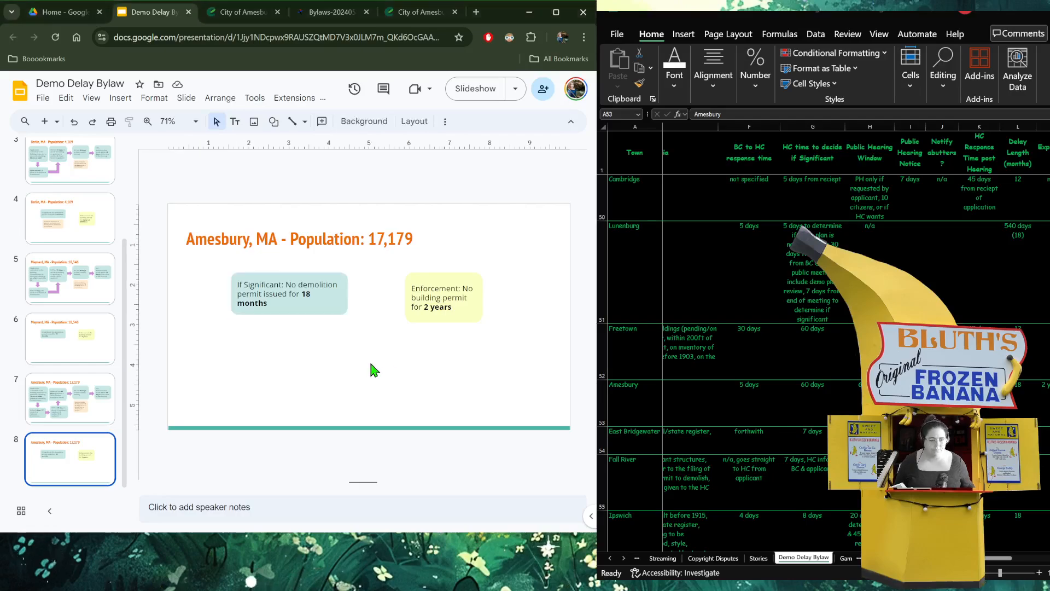
- On slide 7, shift the determination box, public hearing box, notice box and their connecting arrows slightly right
click(64, 422)
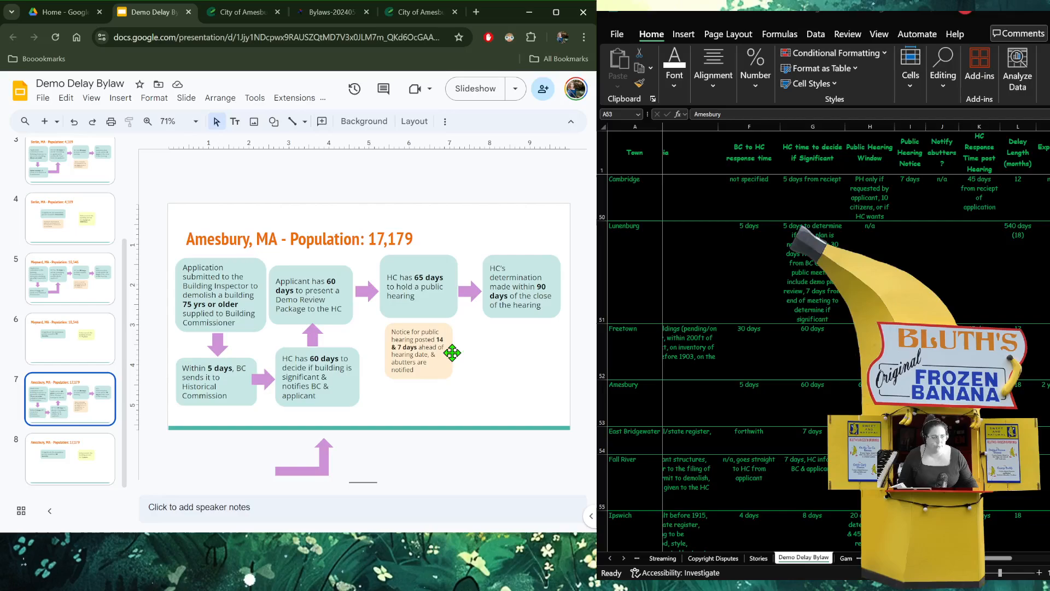
click(538, 262)
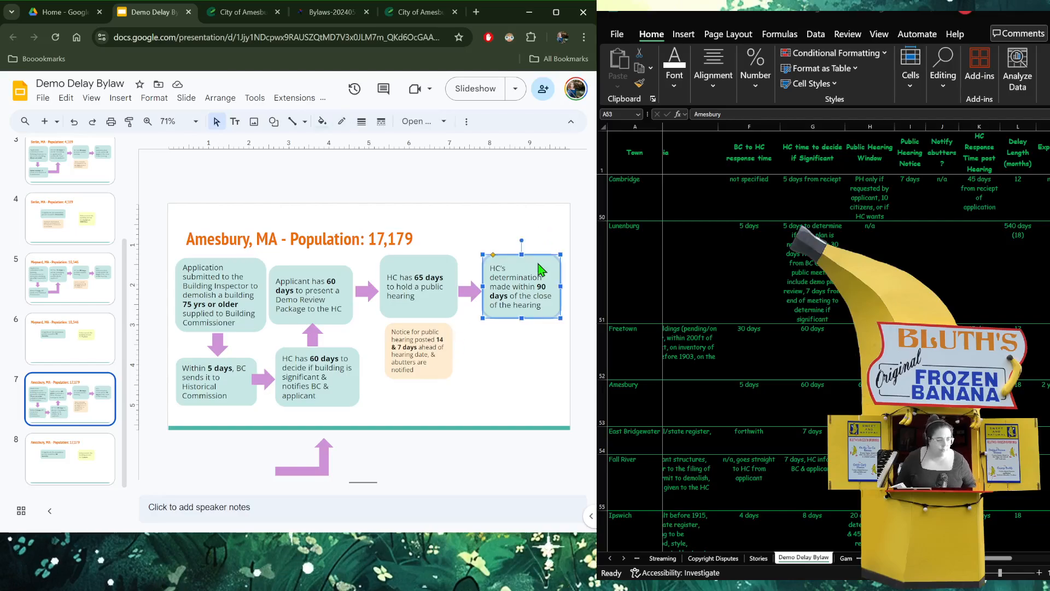
drag(537, 262, 542, 263)
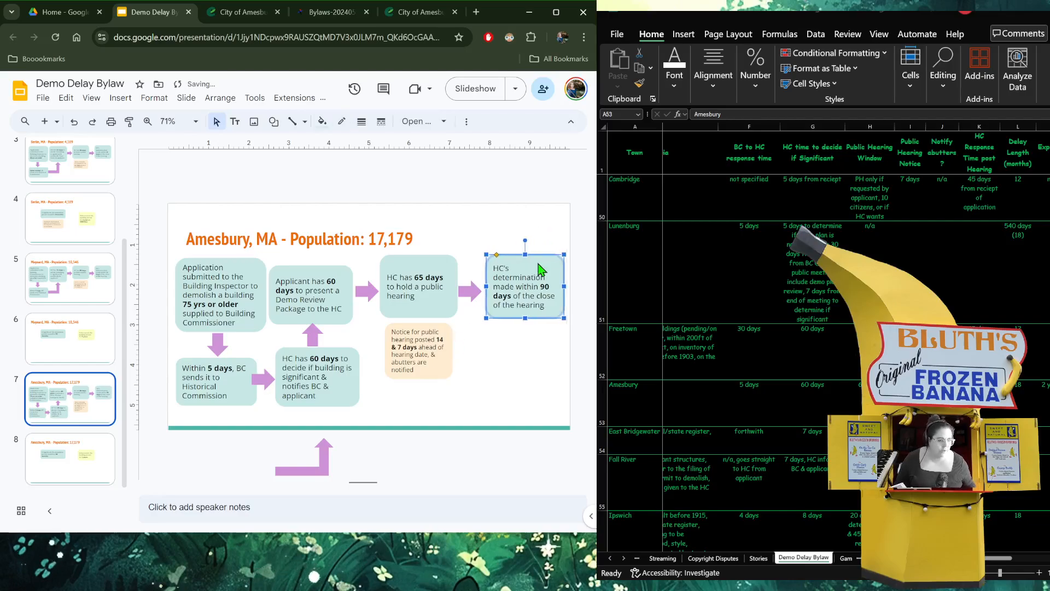
click(458, 293)
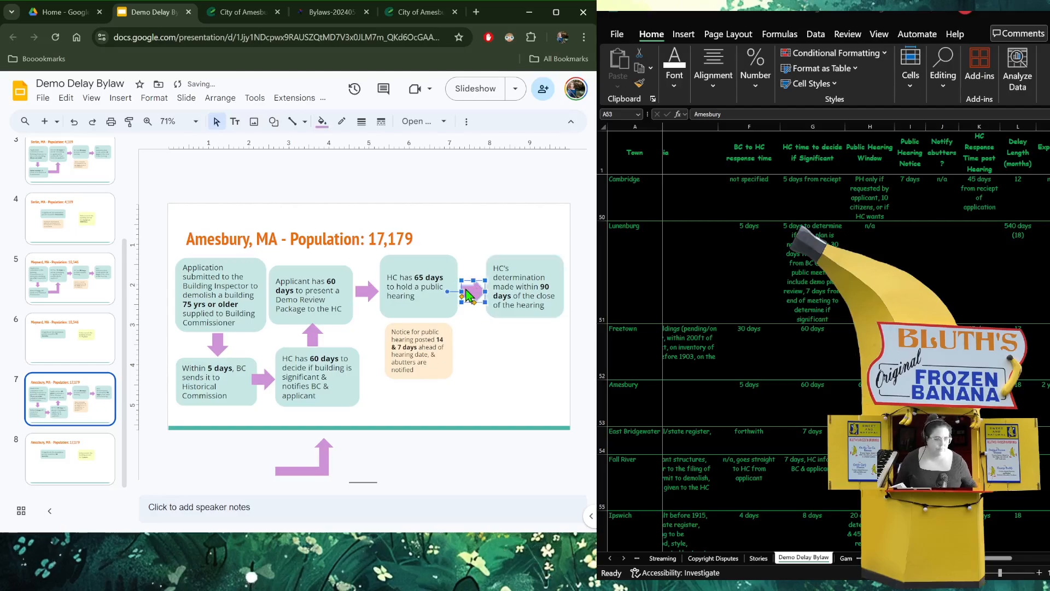
click(402, 262)
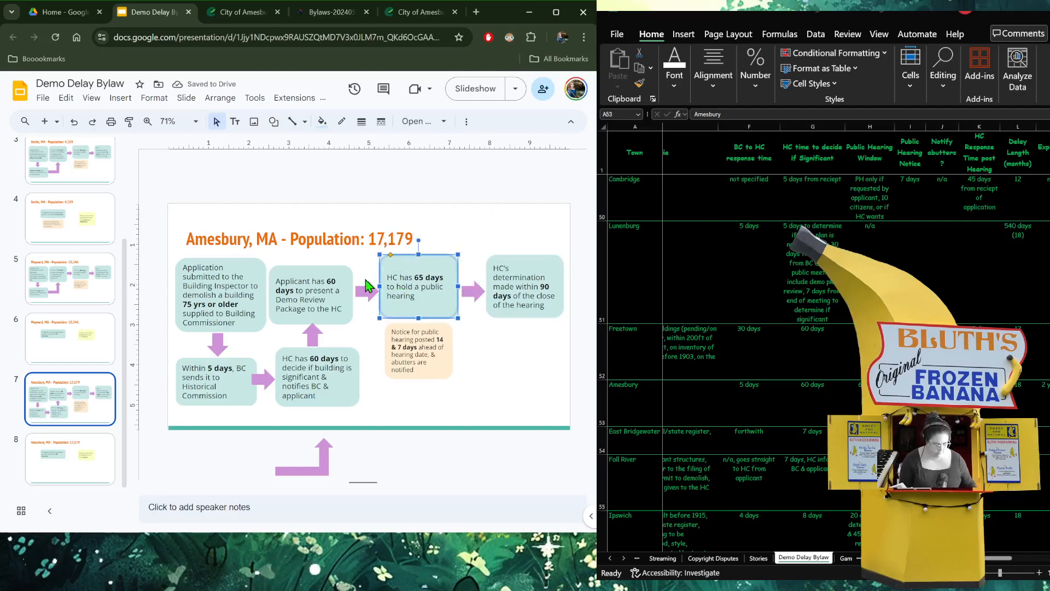
drag(451, 305, 455, 305)
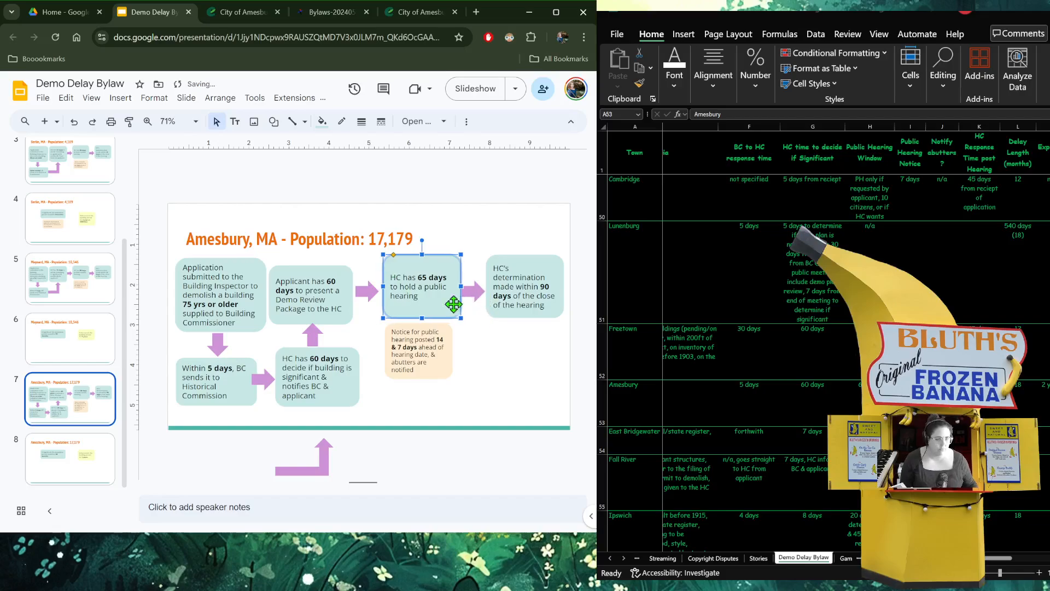
click(367, 291)
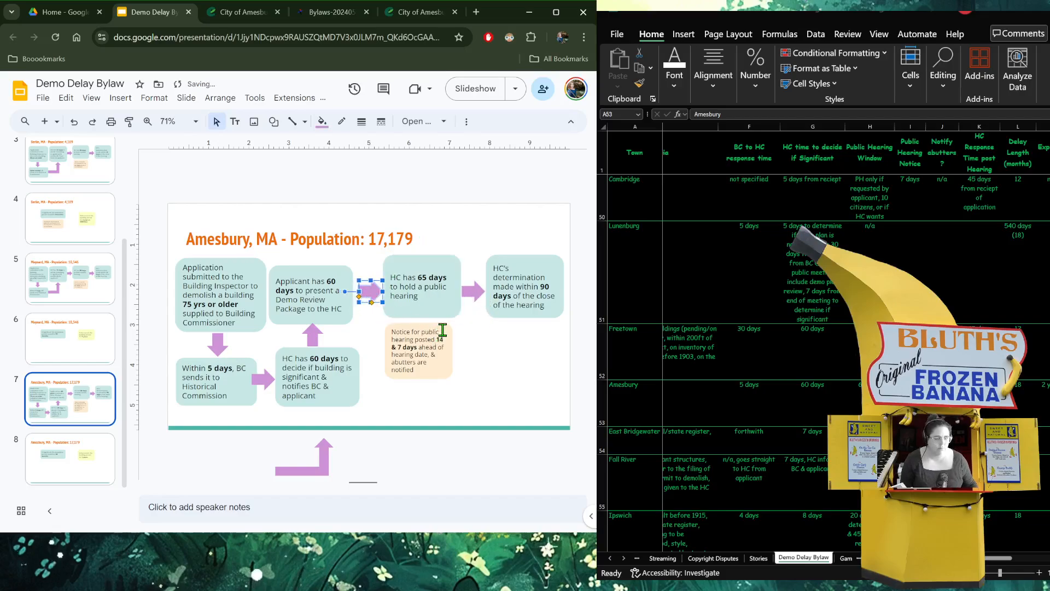
drag(443, 329, 445, 330)
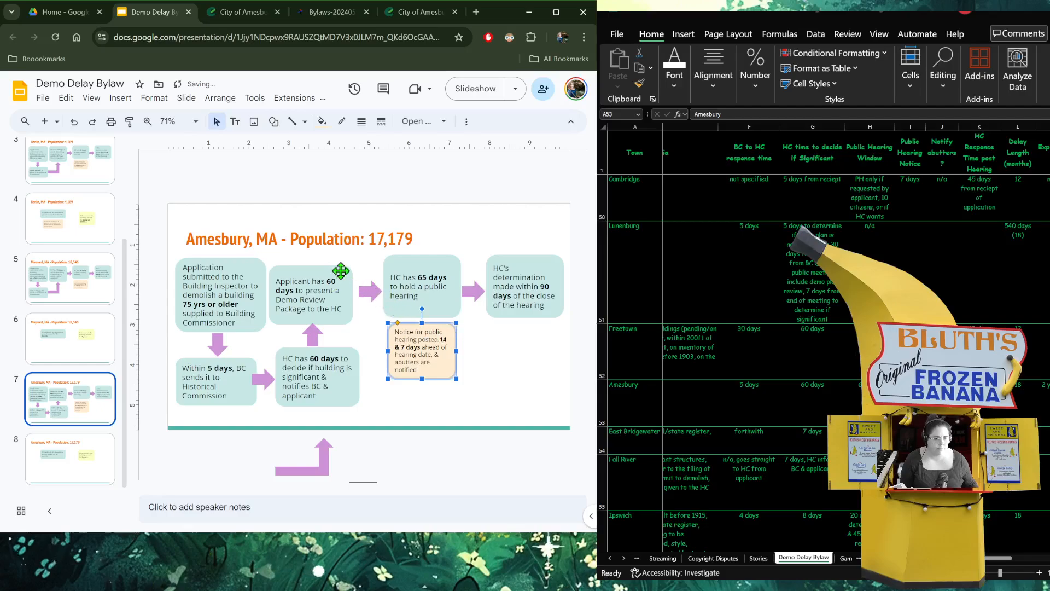
- Align the Demo Review Package box above the HC's 60-day decision box, centre the upward arrow between them and lengthen it
drag(340, 270, 353, 258)
drag(311, 335, 338, 348)
click(346, 350)
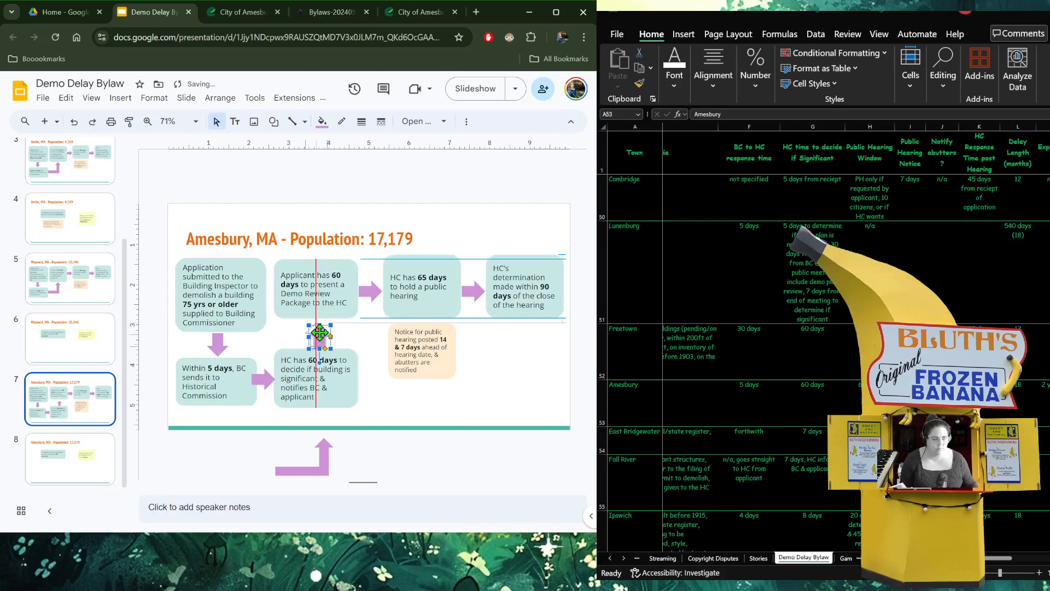
click(323, 332)
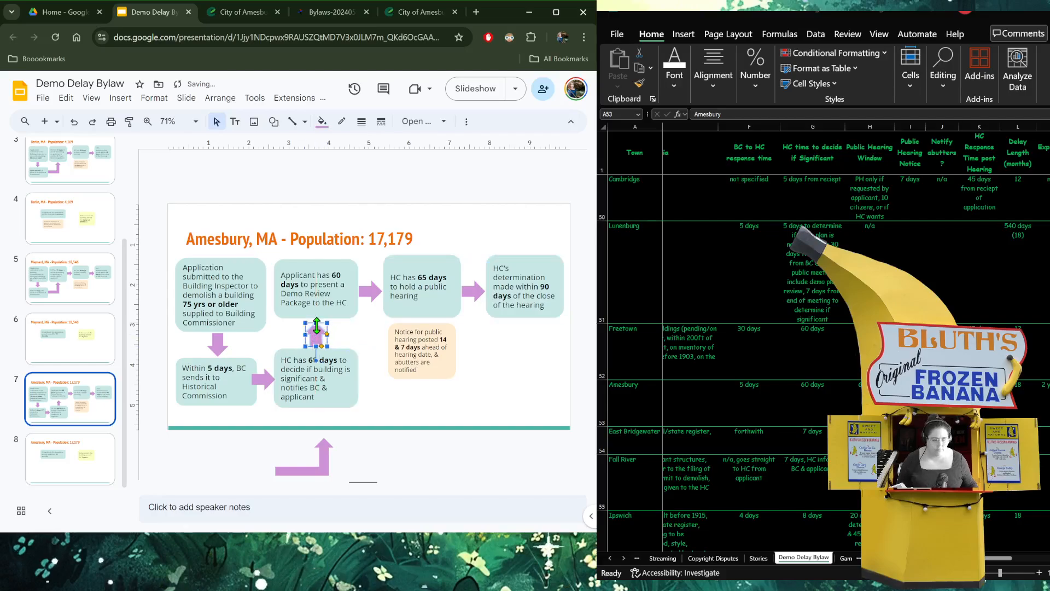
drag(318, 318, 318, 311)
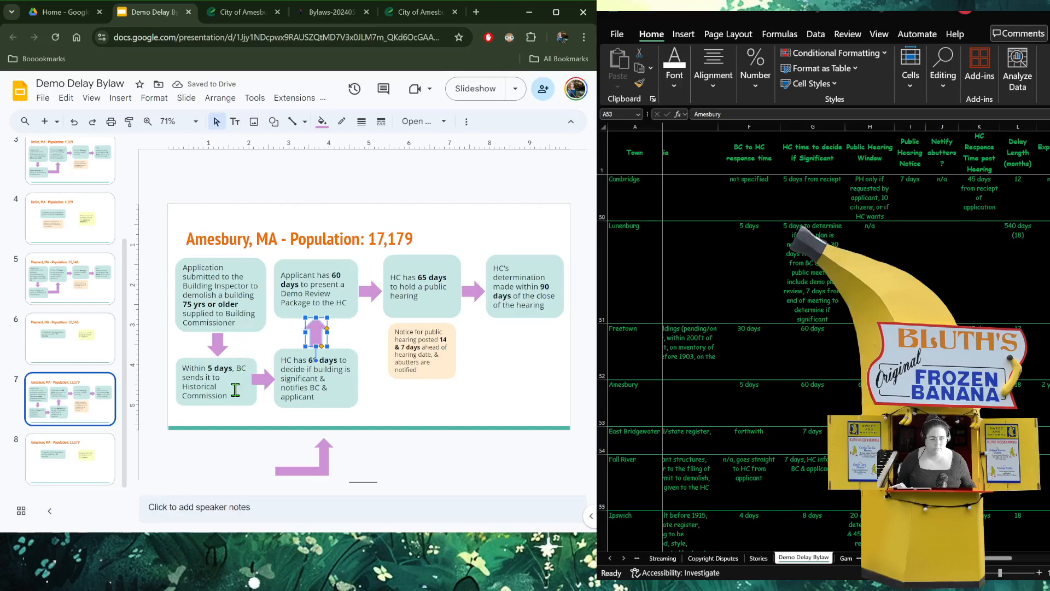
- Narrow the "Within 5 days" box, extend the arrow toward the HC's decision box, and recentre the downward arrow above the narrowed box
click(241, 366)
drag(258, 380, 207, 418)
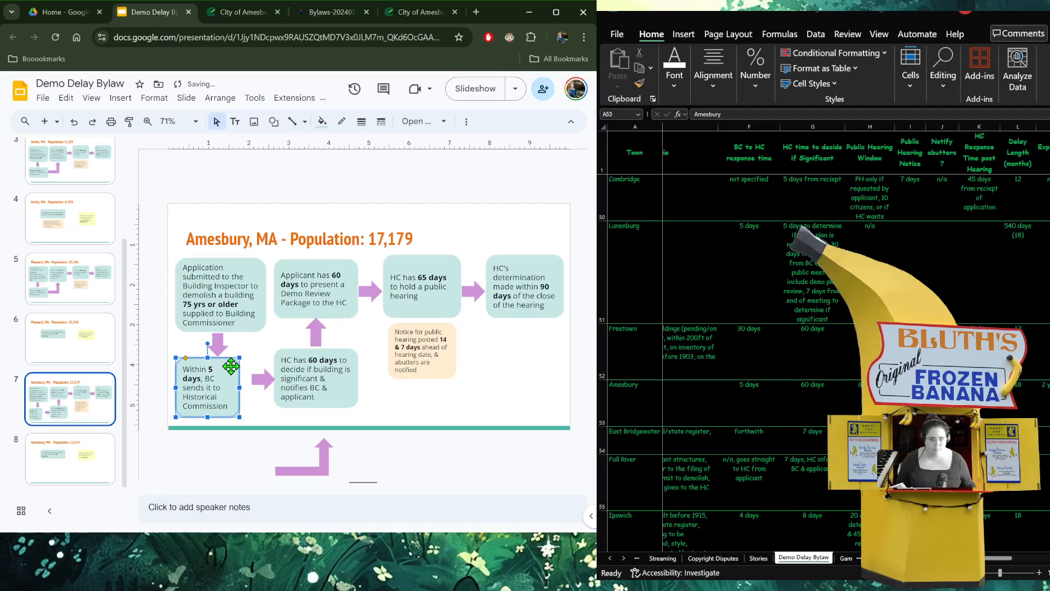
mouse_move(258, 377)
mouse_down()
mouse_move(240, 376)
mouse_move(273, 376)
mouse_up()
drag(219, 343, 203, 343)
click(383, 377)
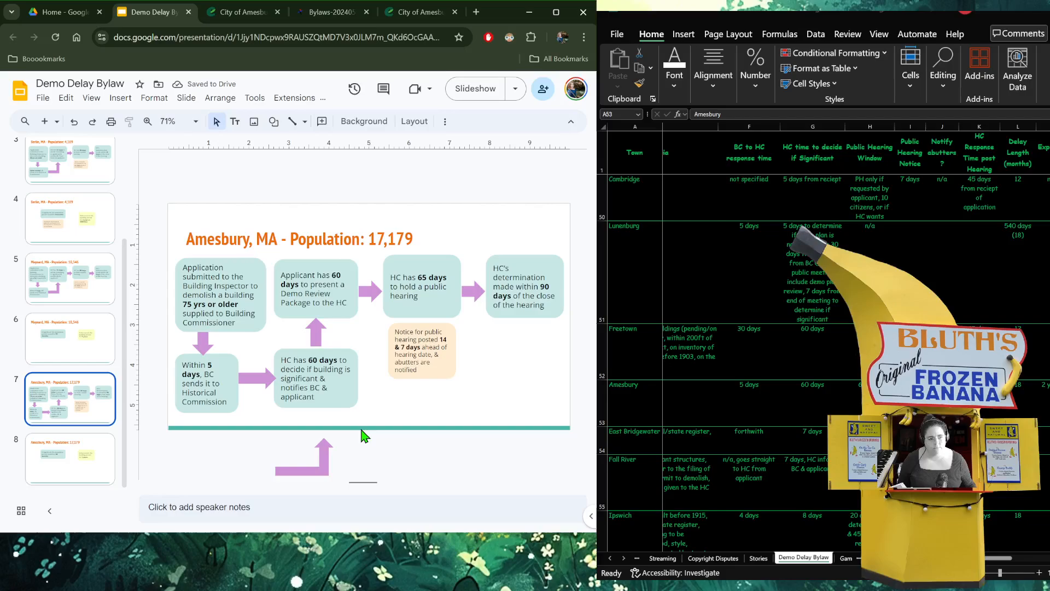
- Delete the unused bent arrow below slide 7 and reduce the height of the 65-day public hearing box
click(321, 451)
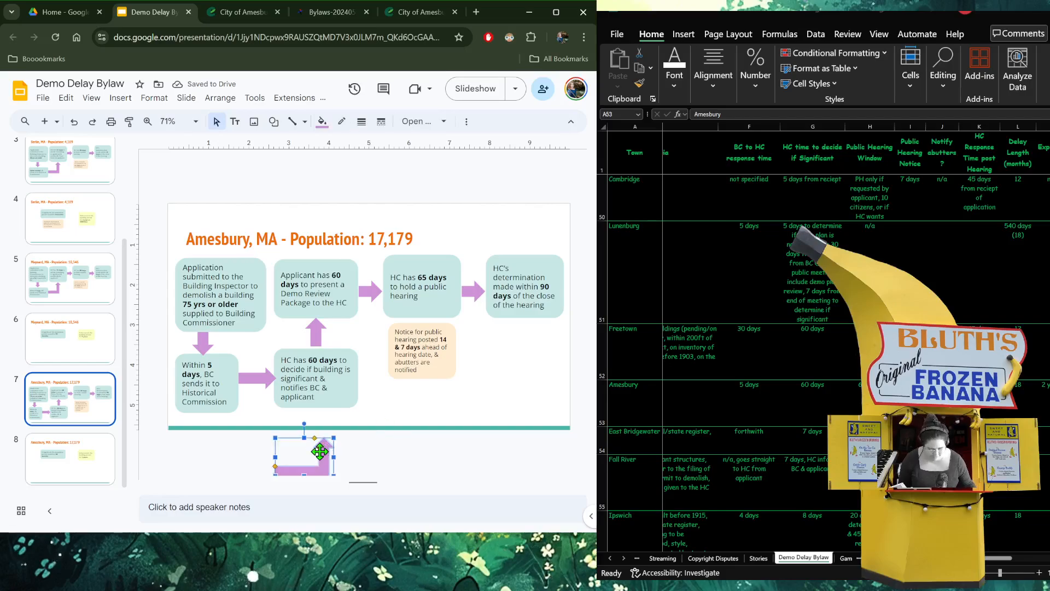
key(Delete)
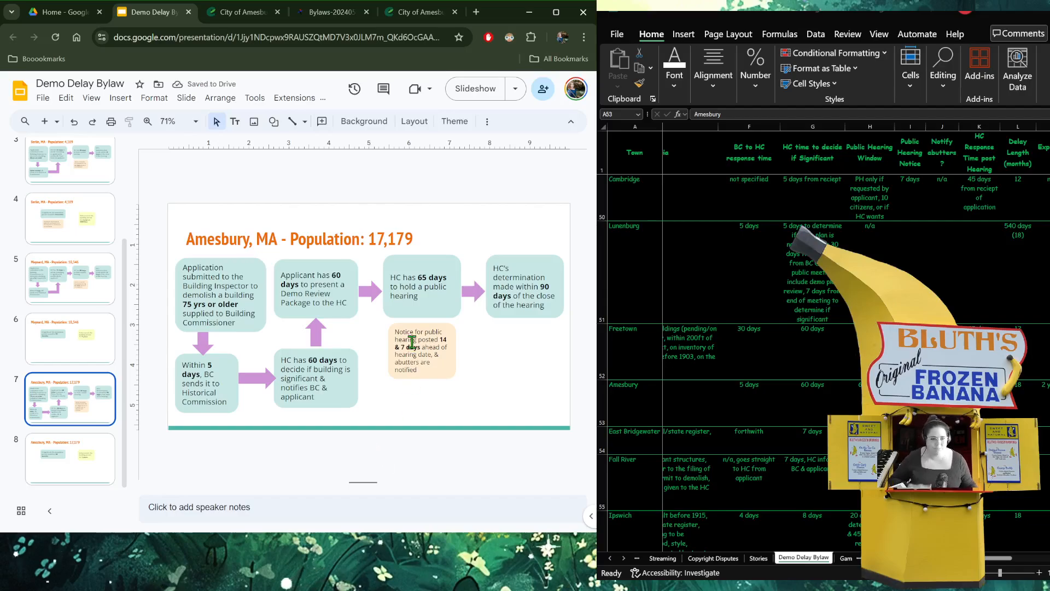
click(440, 311)
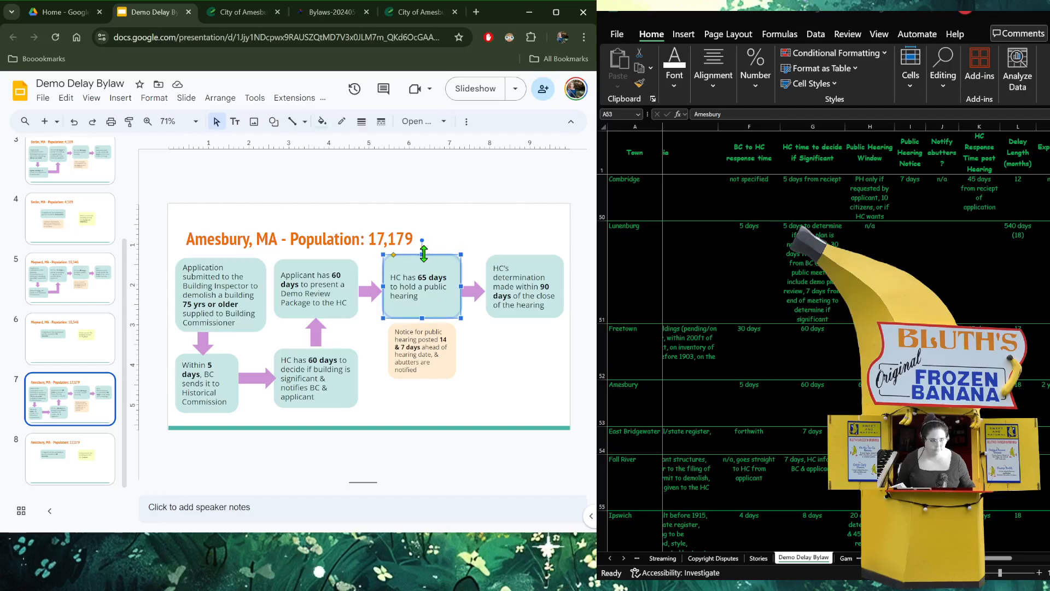
drag(422, 255, 442, 270)
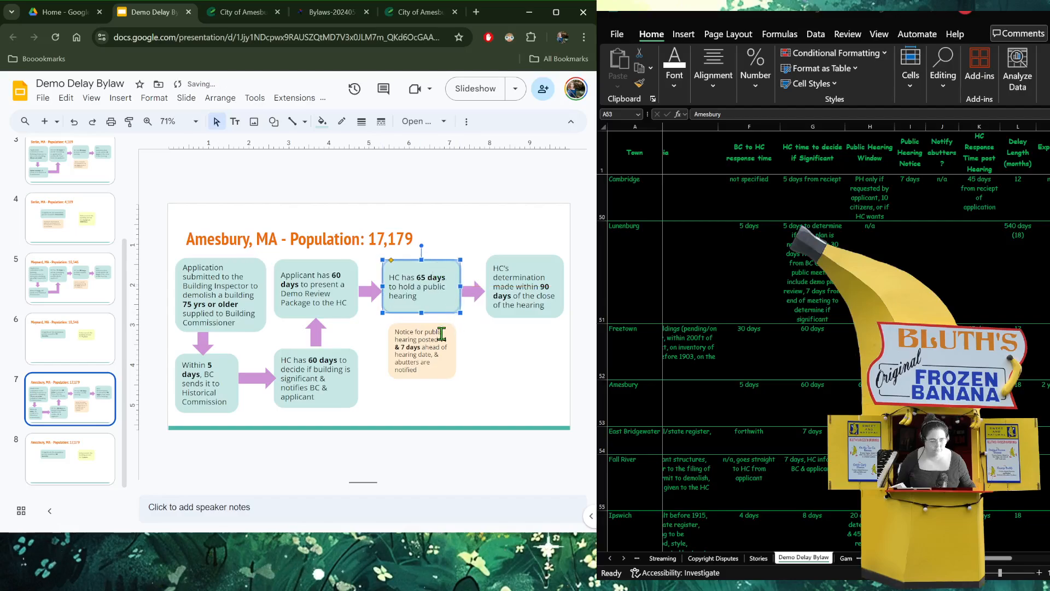
click(464, 340)
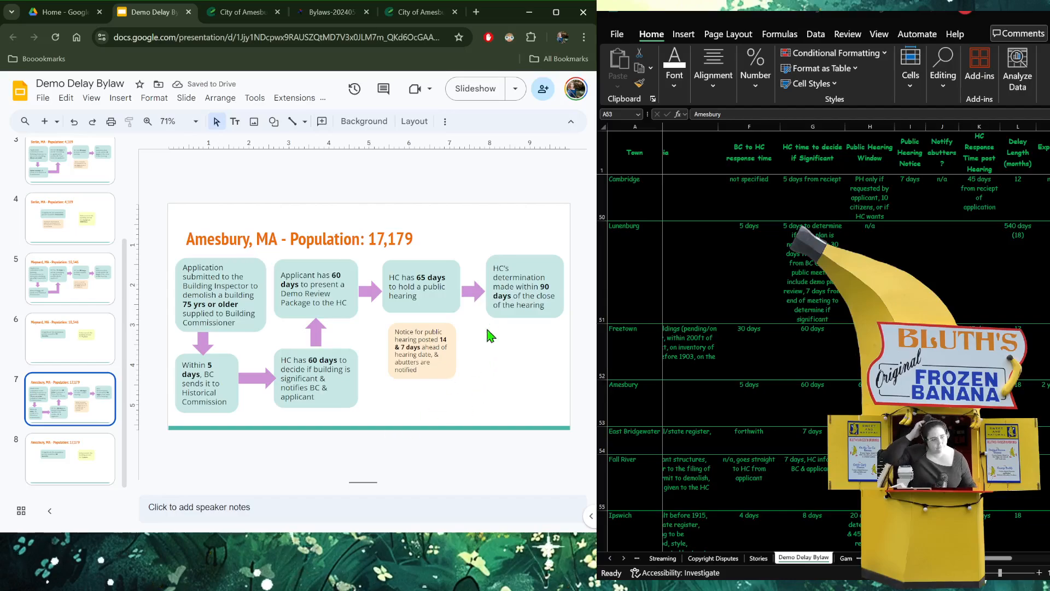
- Nudge the HC's determination box slightly down on slide 7, undoing the accidental move of the title
click(535, 269)
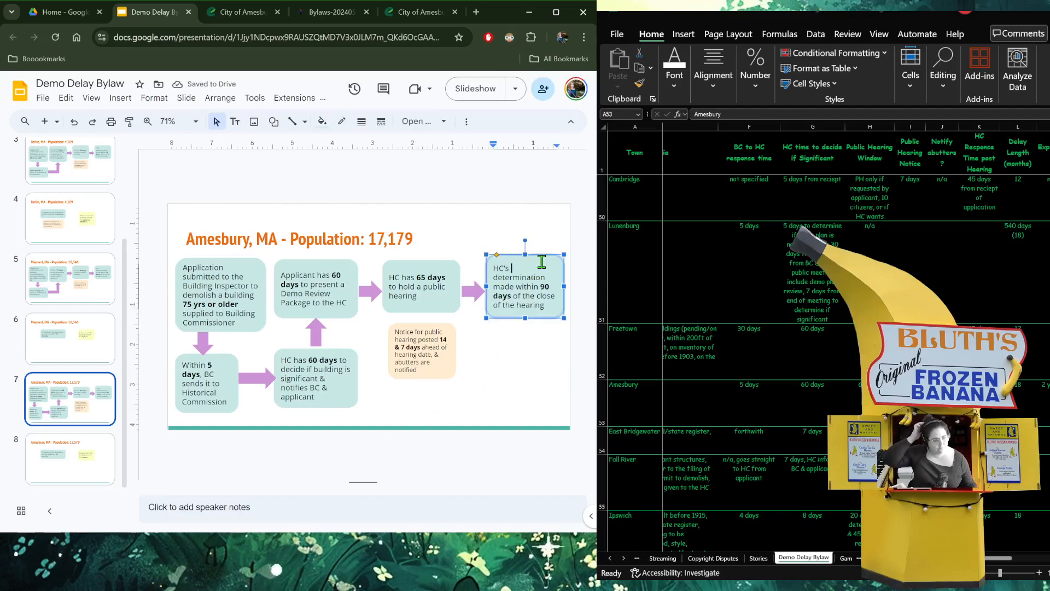
drag(542, 252, 542, 256)
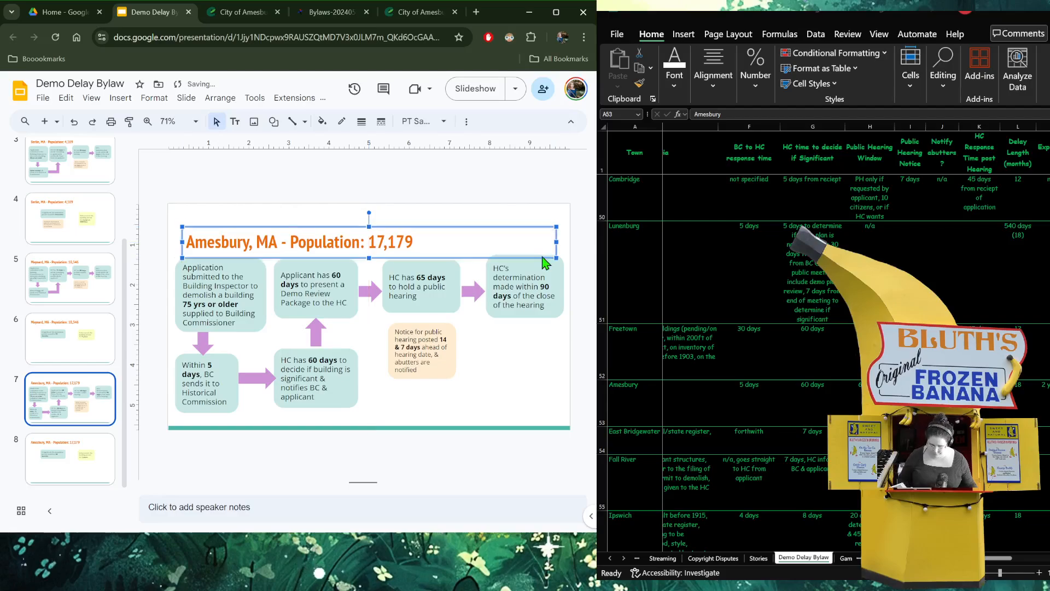
key(ctrl+z)
click(568, 272)
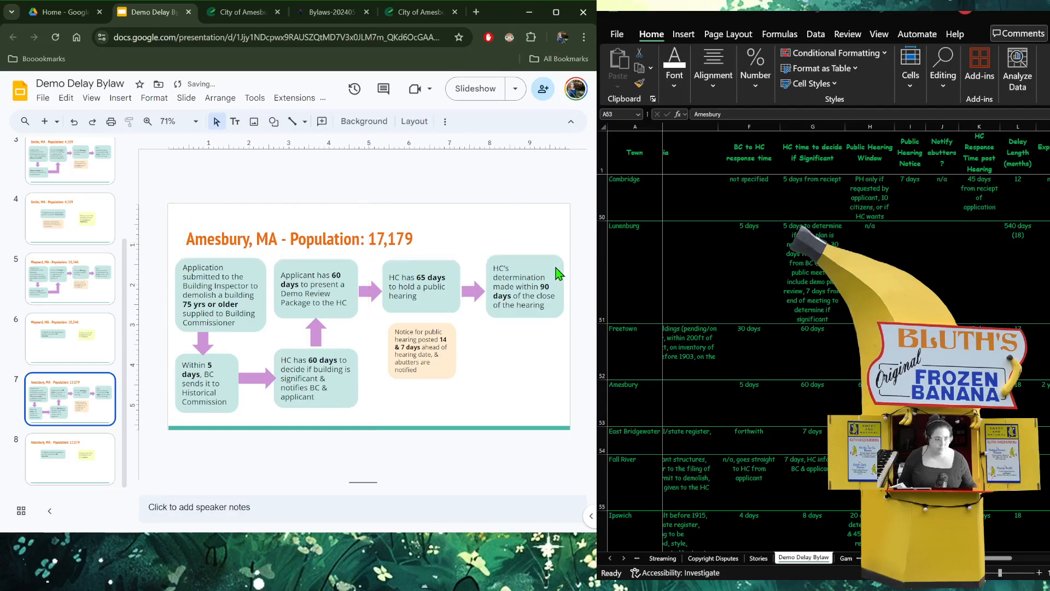
click(560, 265)
drag(552, 255, 551, 258)
click(504, 345)
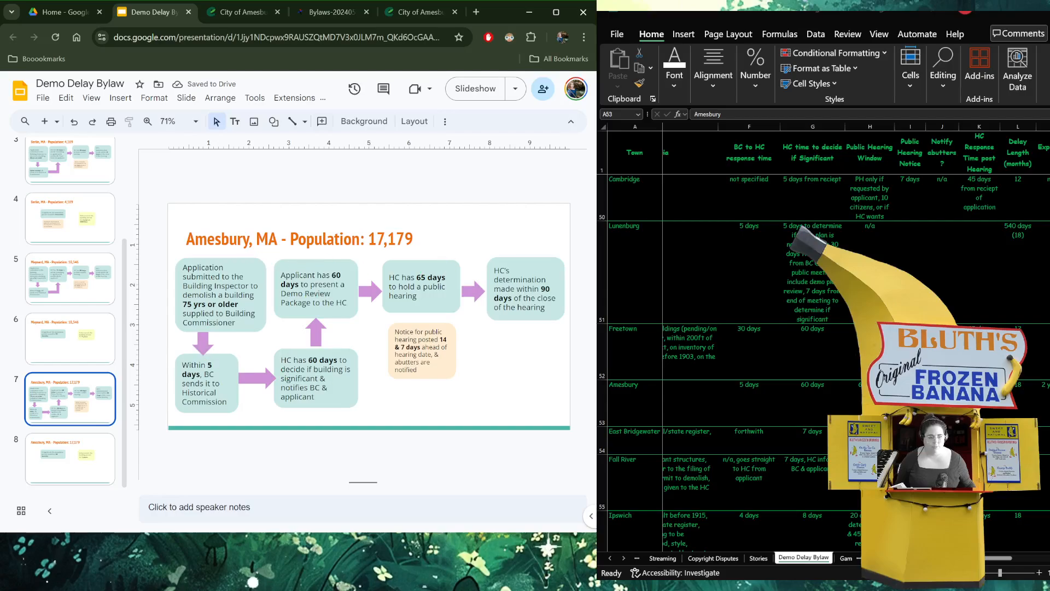
- Return to Amesbury's slide 8 with the permit delay and enforcement boxes
click(82, 438)
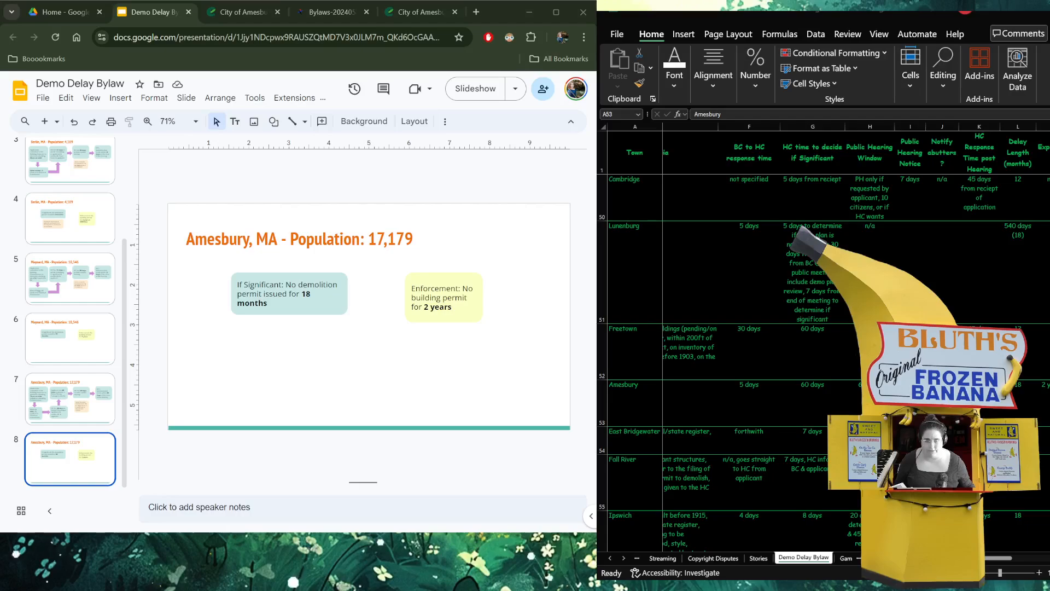
click(246, 363)
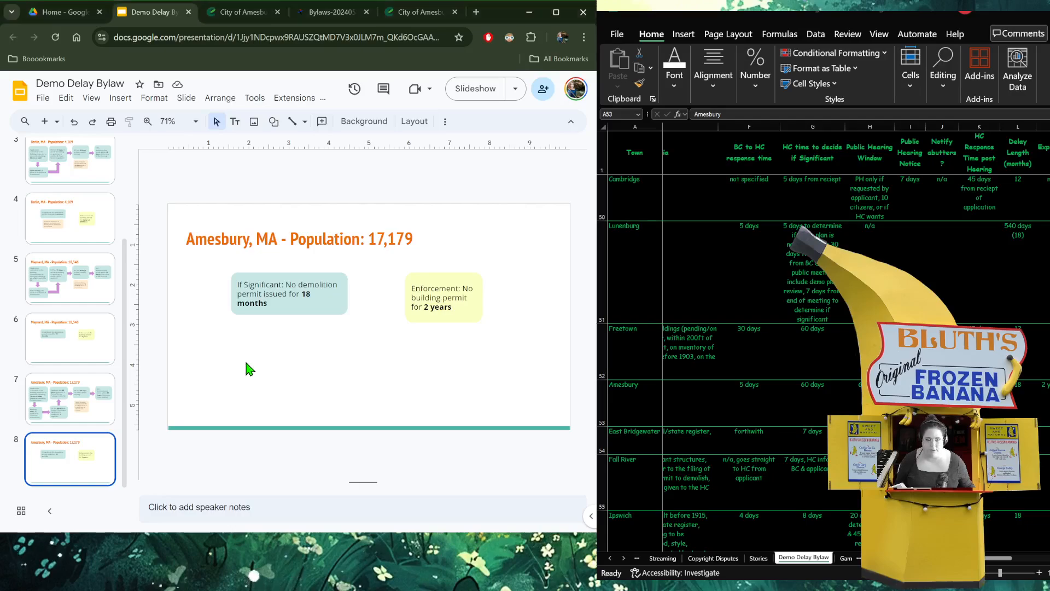
- Review the Berlin, MA flowchart slide, then go back to the end of the slide list
scroll(62, 285, up, 3)
click(62, 284)
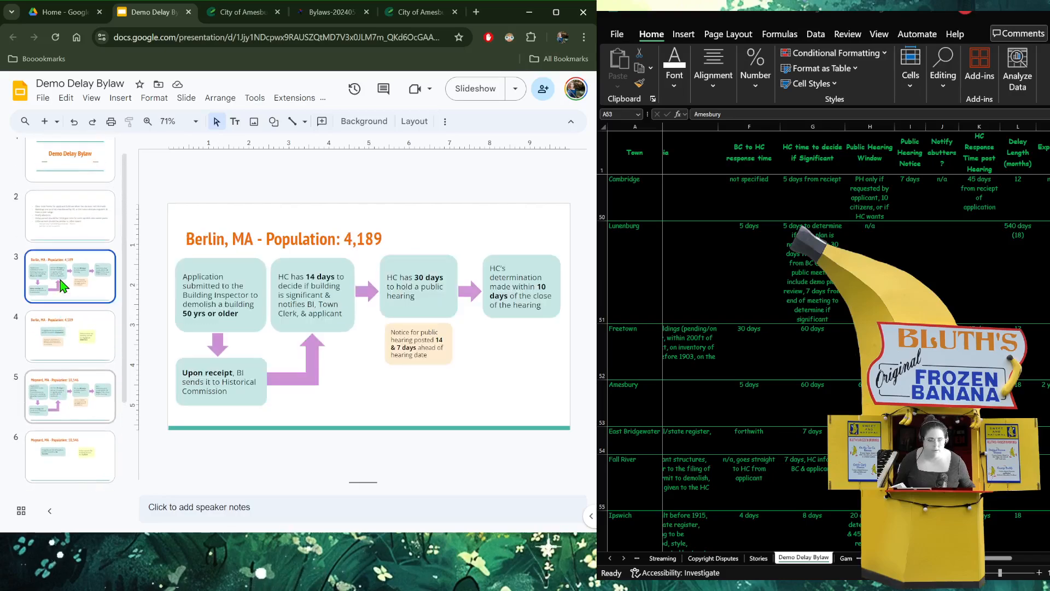
scroll(62, 300, down, 3)
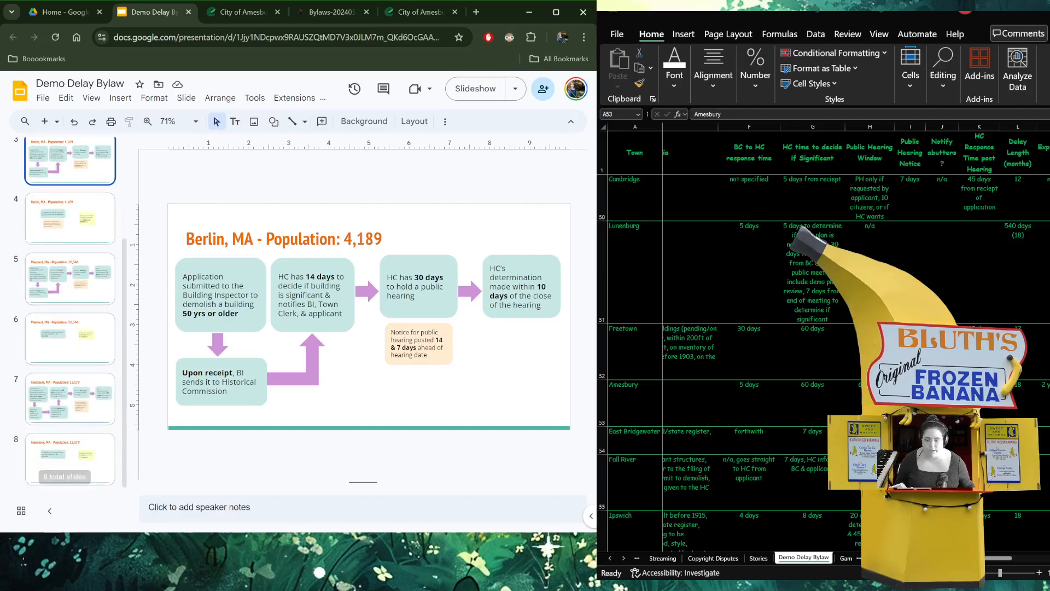
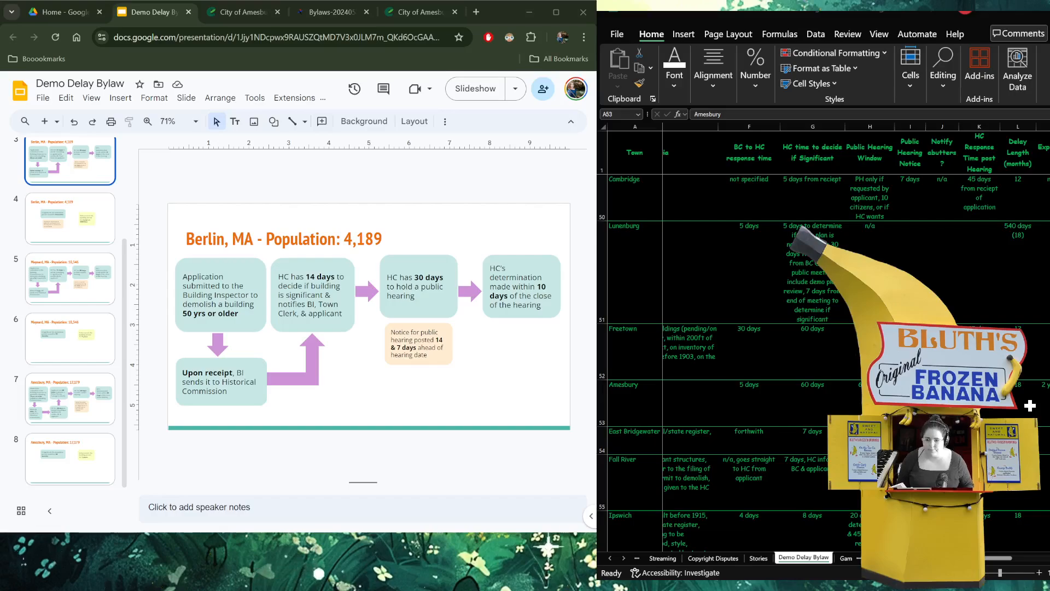
click(57, 430)
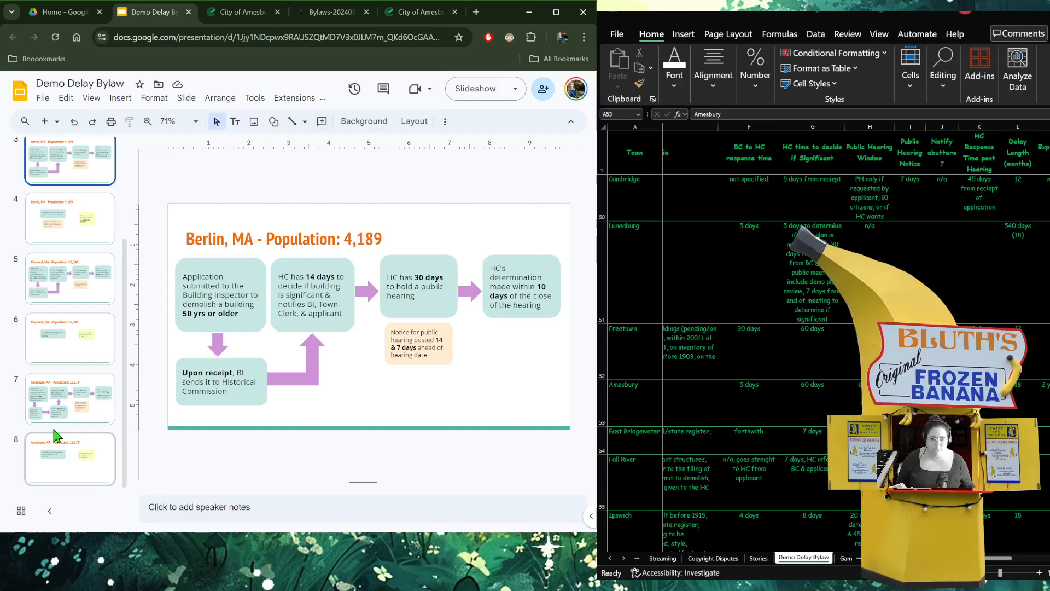
click(82, 417)
shift+click(87, 444)
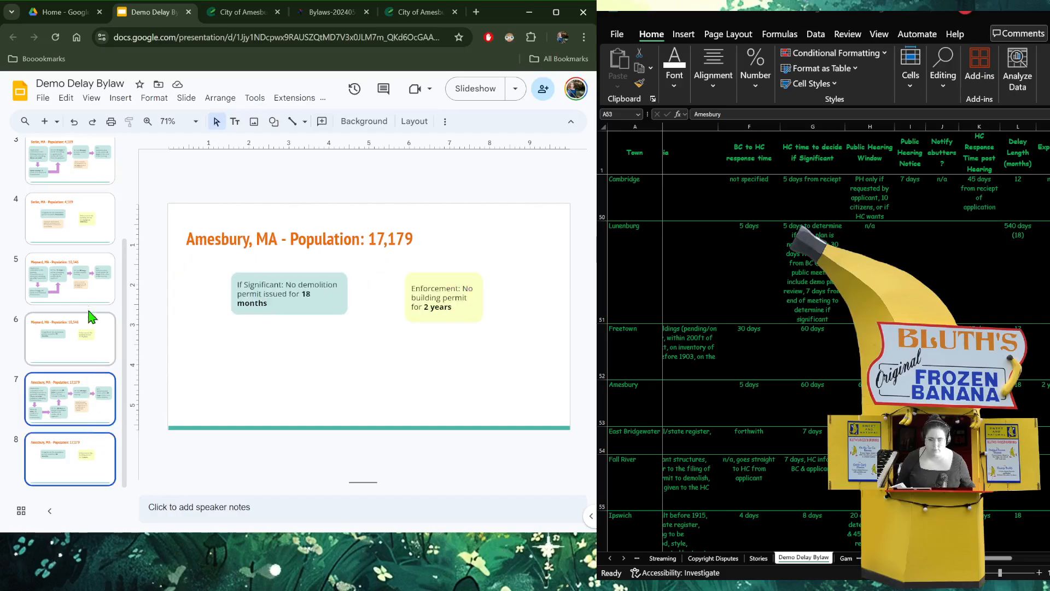
click(775, 360)
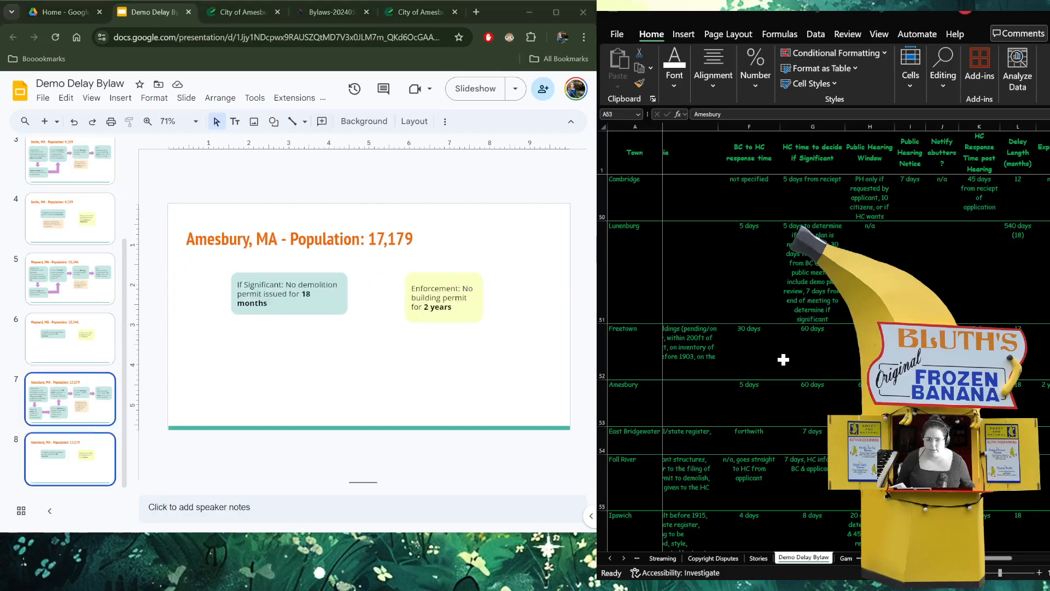
click(266, 286)
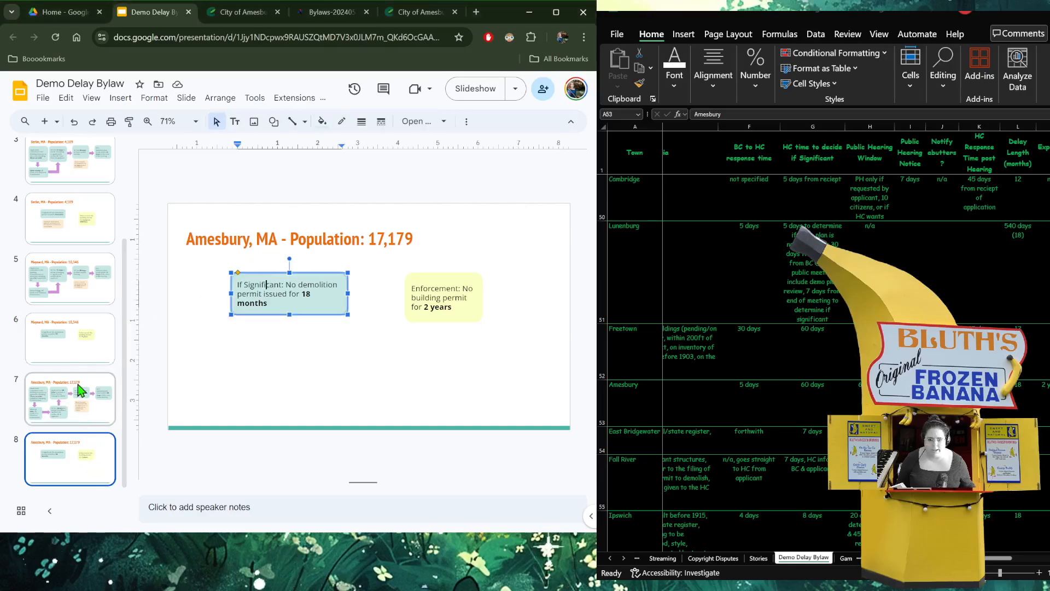
- Duplicate the two Maynard, MA slides to the end of the presentation, after the second Amesbury slide
click(77, 269)
shift+click(70, 336)
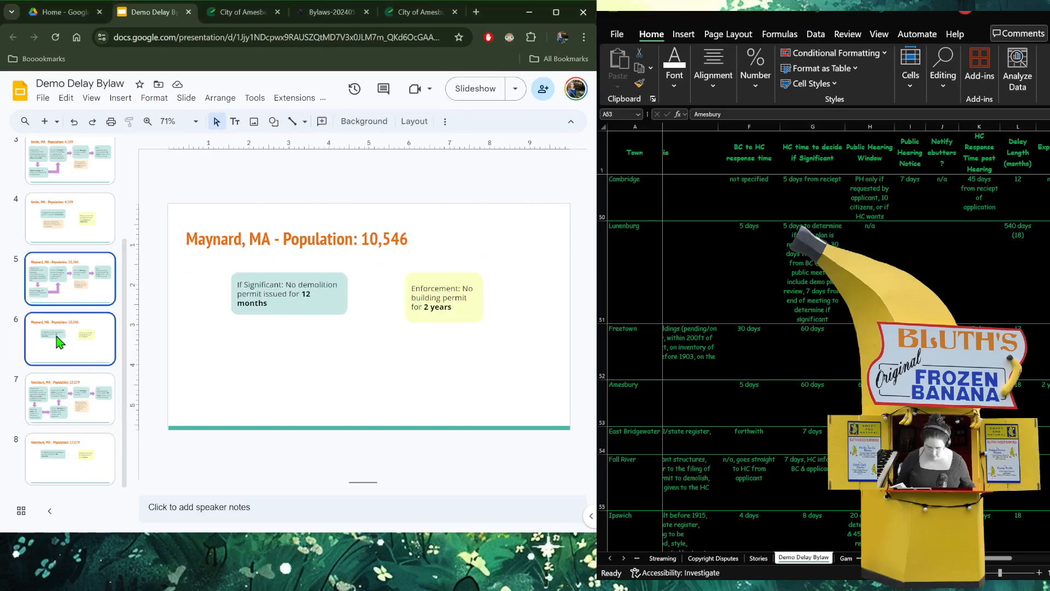
click(47, 447)
key(ctrl+v)
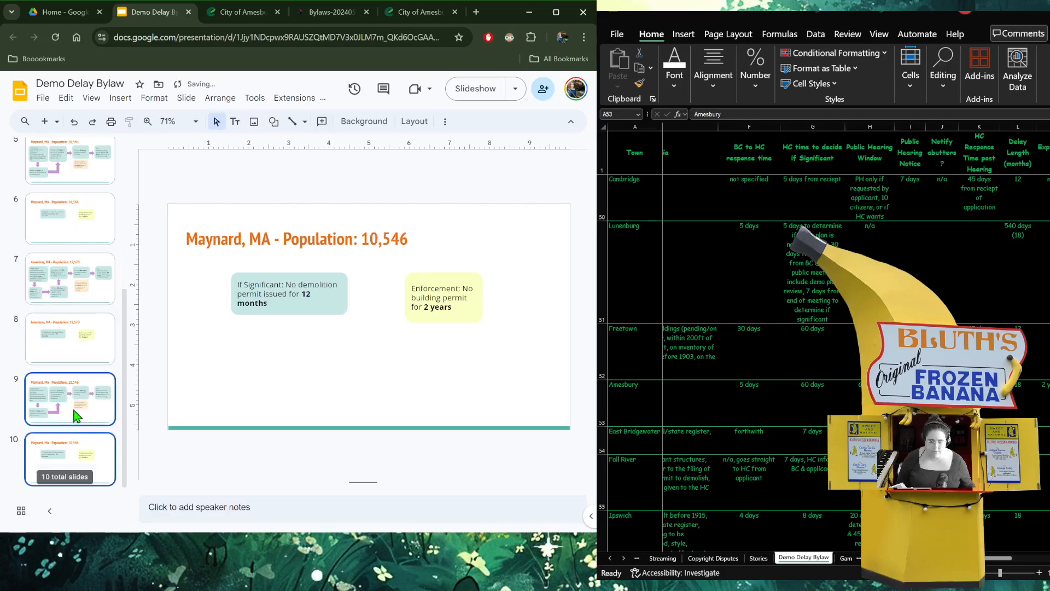
- Retitle the copied Maynard flowchart slide as "Foxborough, MA - Population: 18,488"
click(73, 410)
click(243, 239)
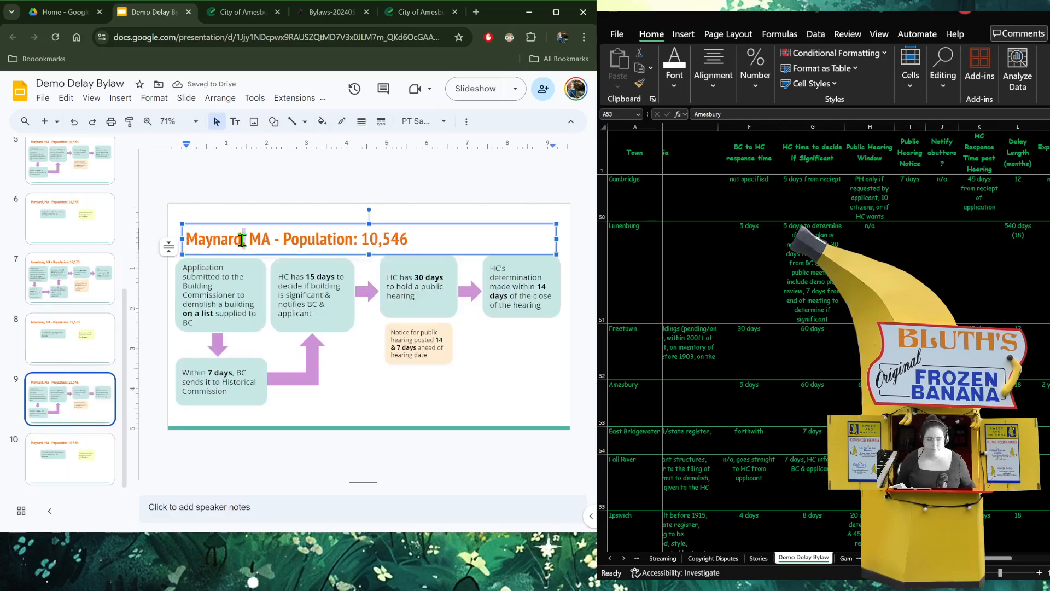
drag(417, 238, 184, 239)
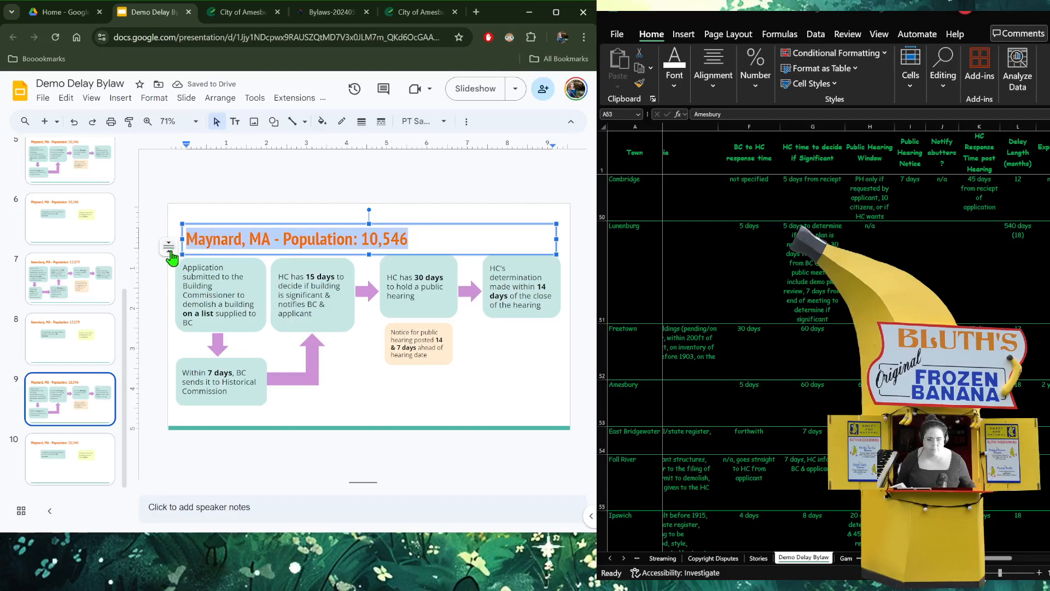
text(Foxboro)
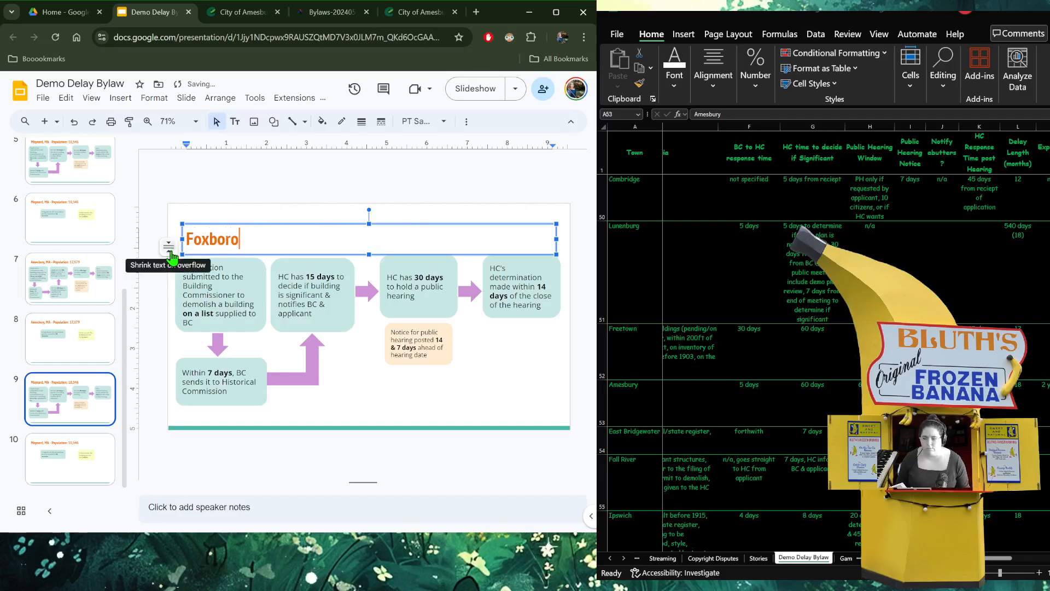
text(ugh, MA - P)
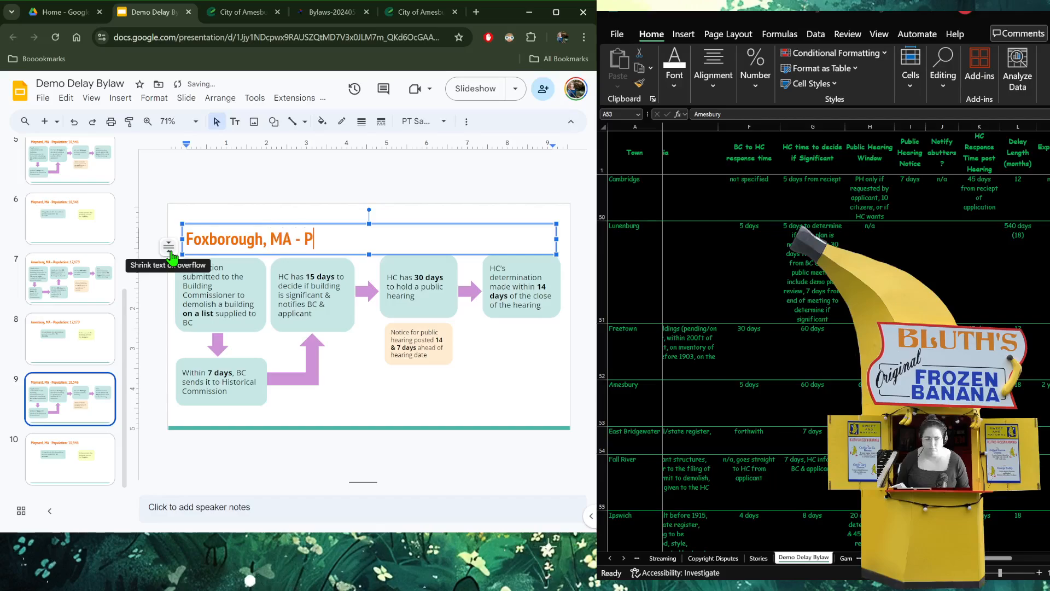
text(opulation: )
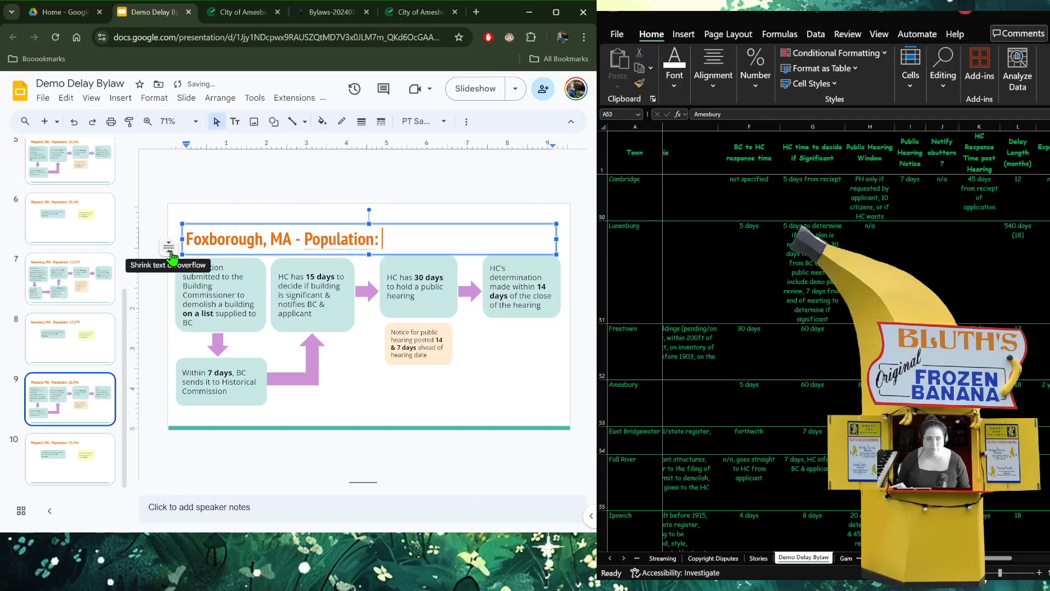
text(18,)
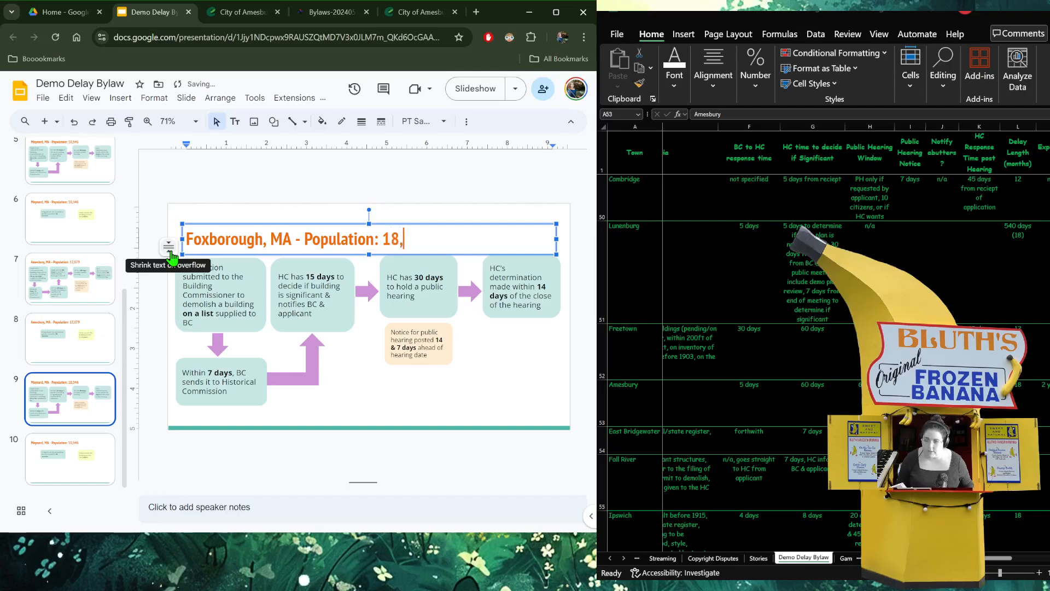
text(488)
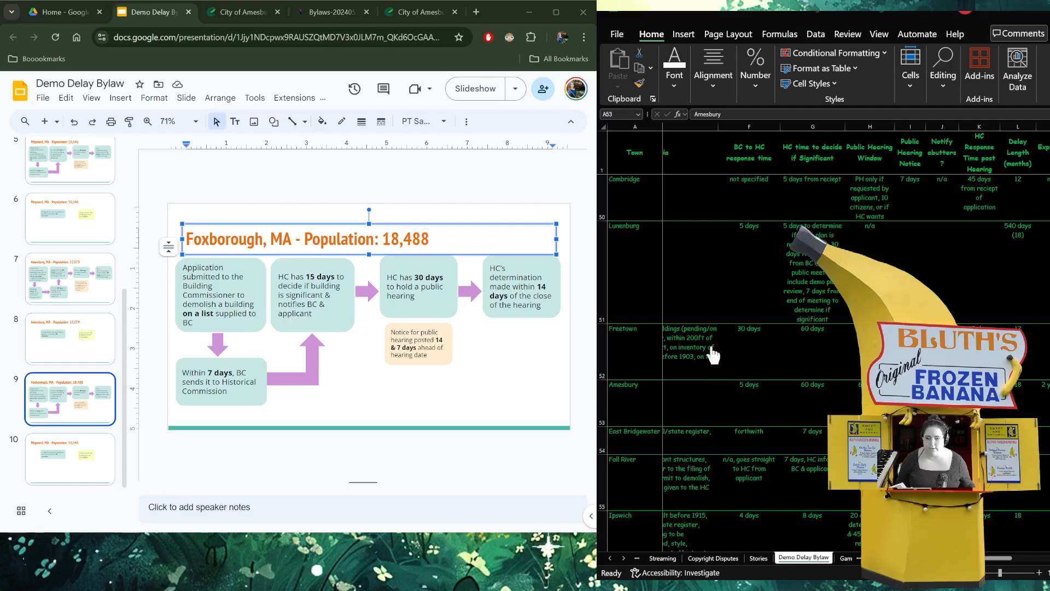
- Open Foxborough's building demolition bylaw, consult the § 88-3 Procedure section, and return to the presentation
click(724, 352)
scroll(238, 219, down, 15)
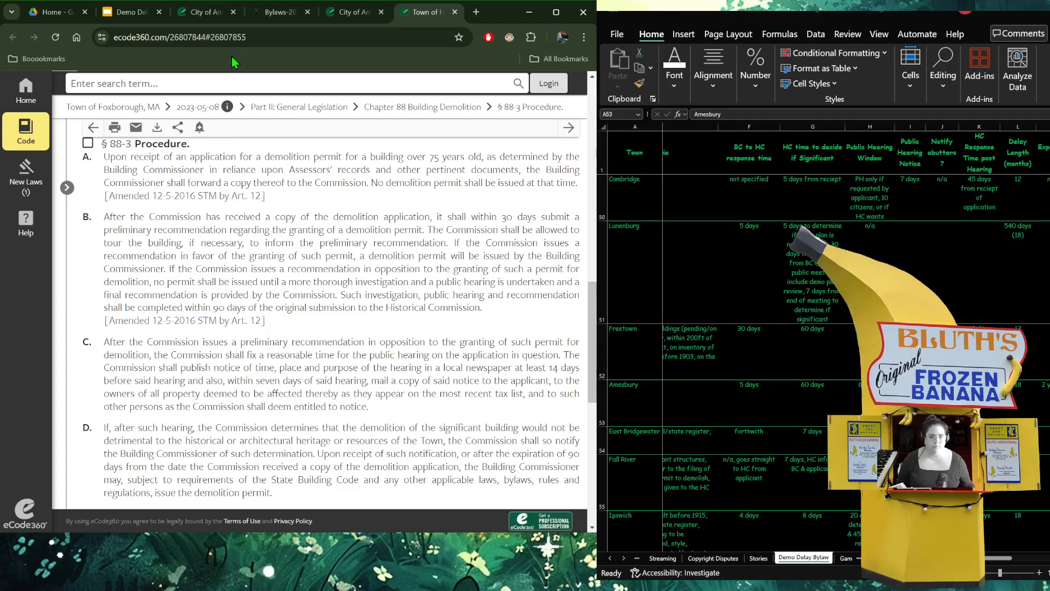
click(125, 12)
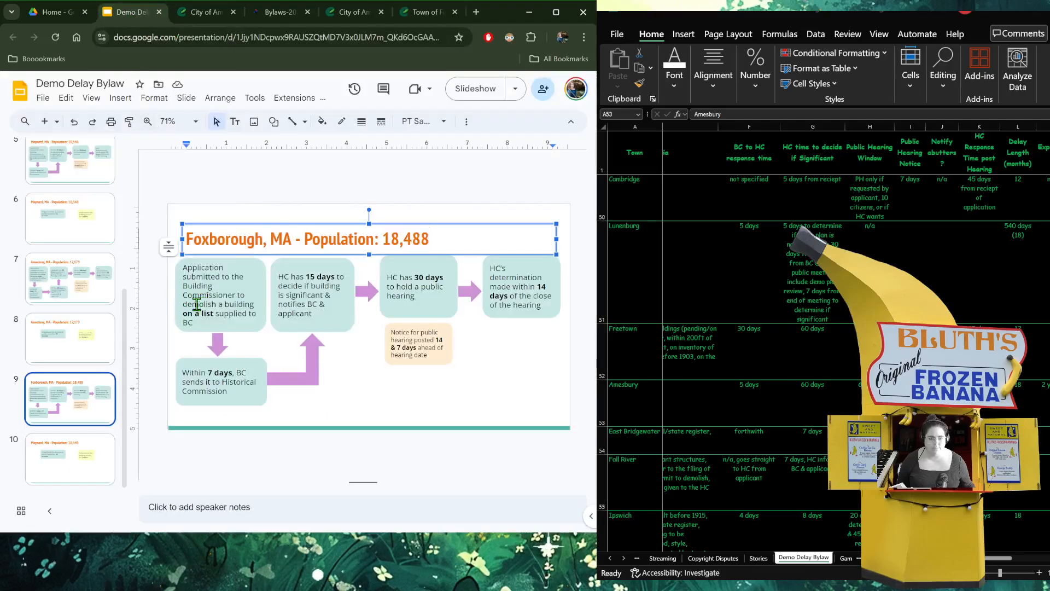
- In the Foxborough application box, replace "on a list supplied to BC" with "75yrs or older"
click(214, 315)
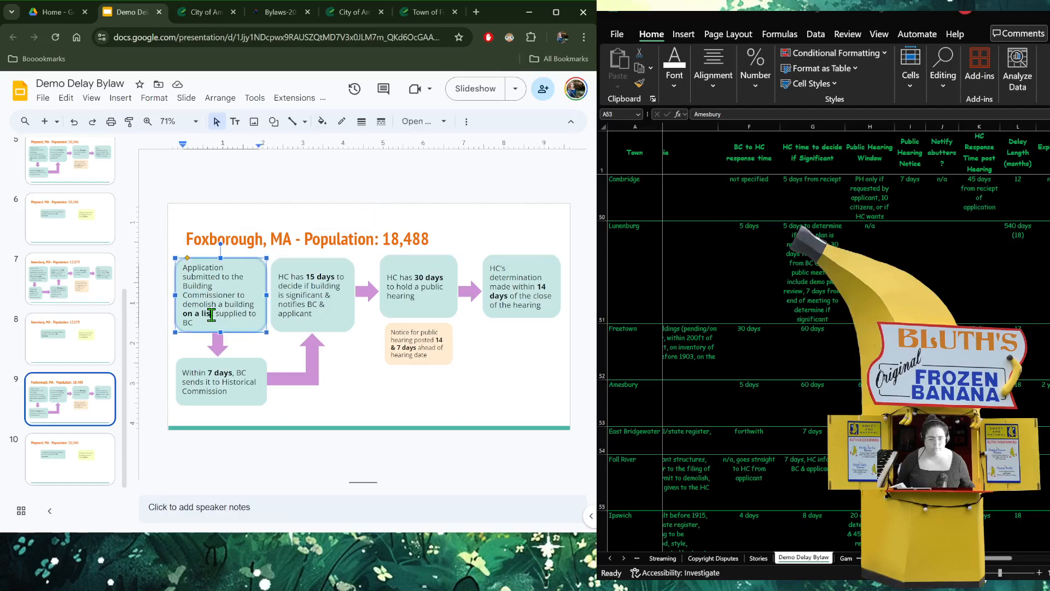
drag(215, 315, 225, 329)
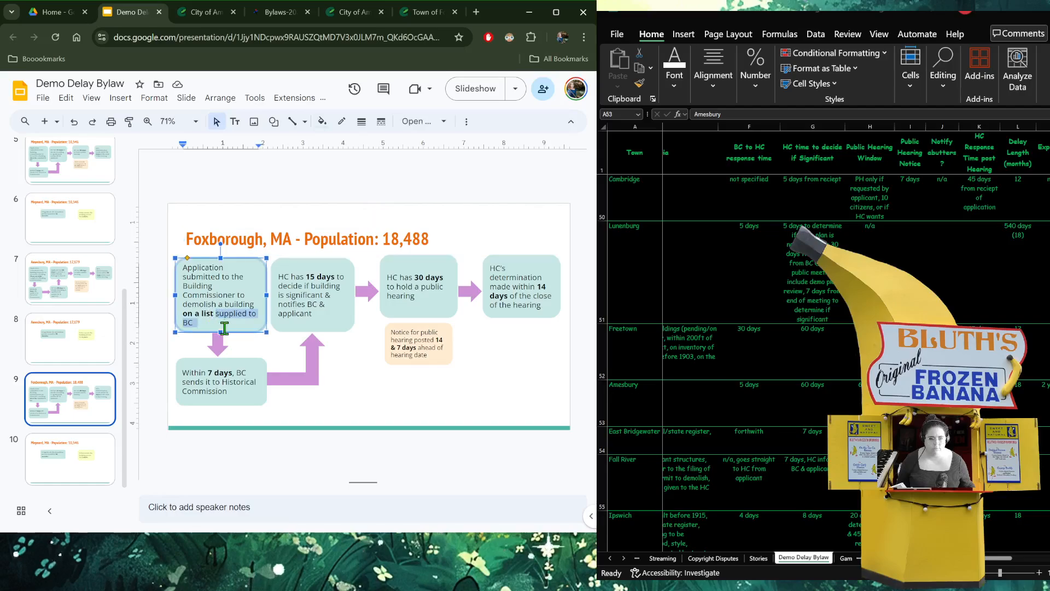
key(BackSpace)
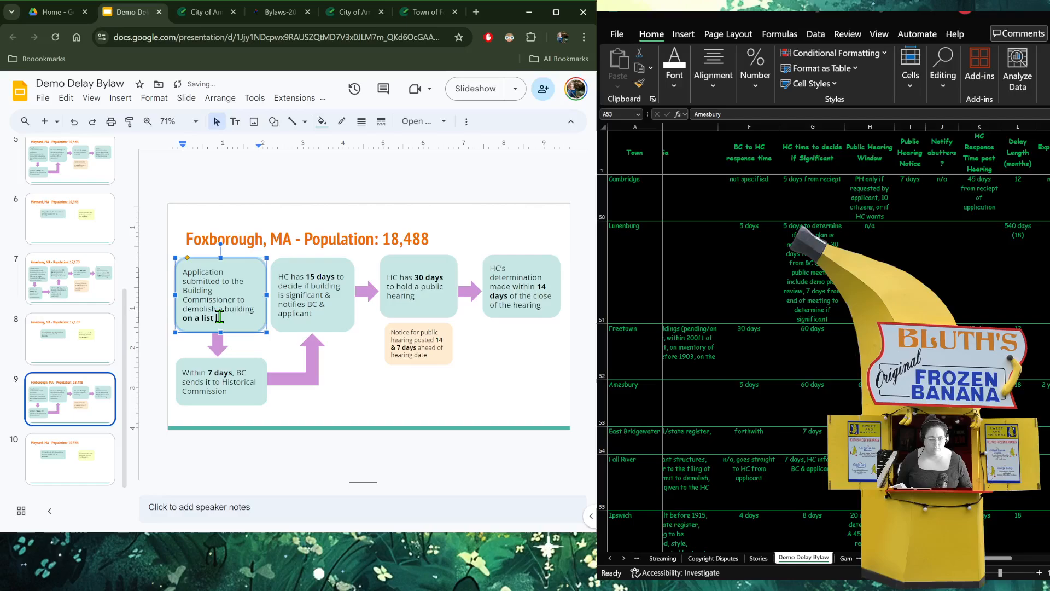
key(Left)
key(Left)
key(Left)
key(Left)
key(Left)
key(Left)
key(Left)
key(Left)
key(Left)
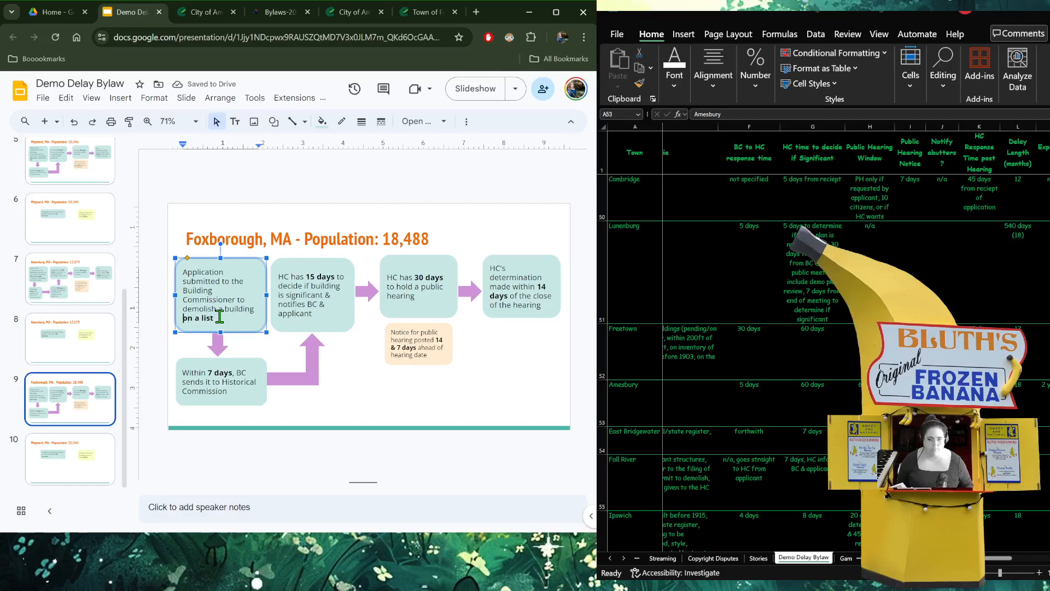
key(Delete)
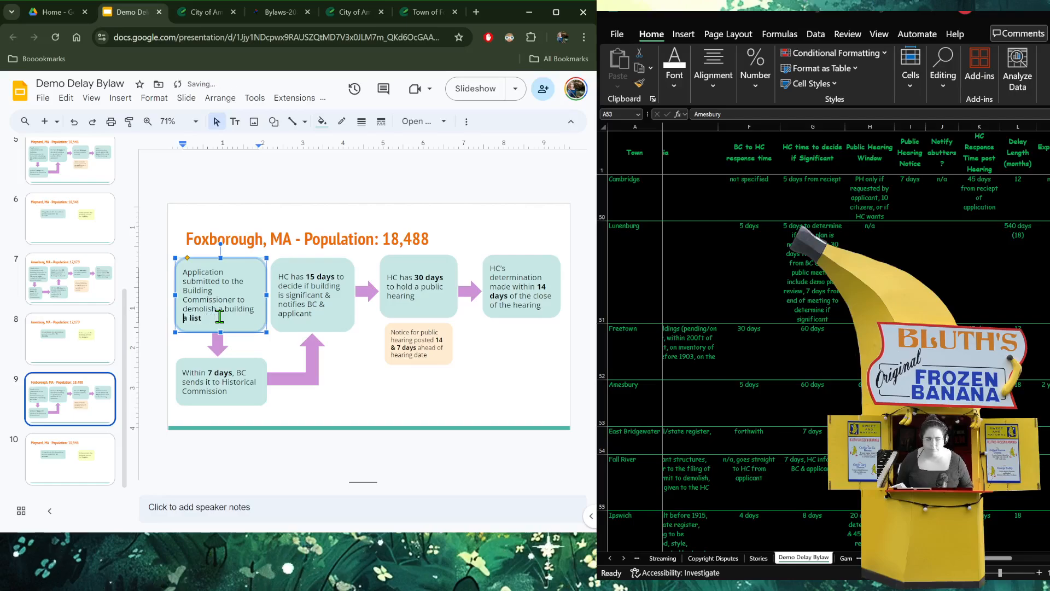
key(Delete)
key(Delete)
key(Delete)
key(Delete)
key(Delete)
key(Delete)
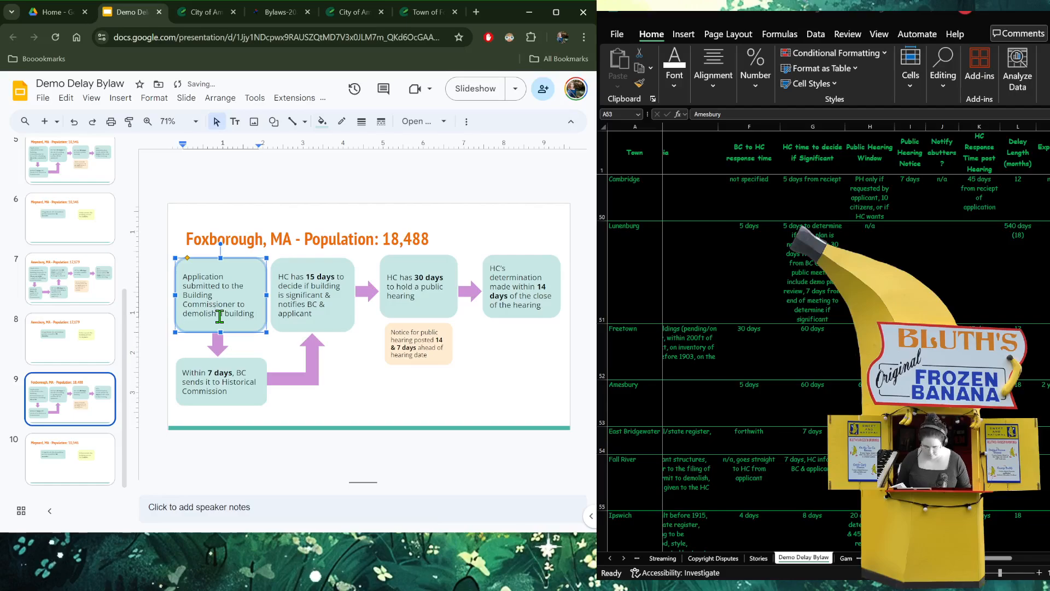
text(75y)
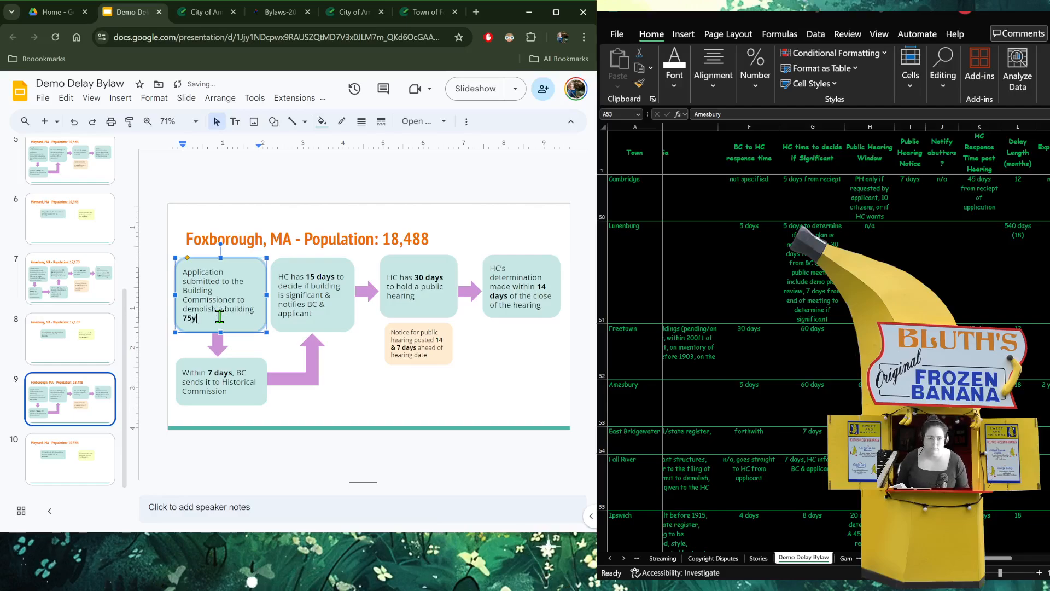
text(rs or older)
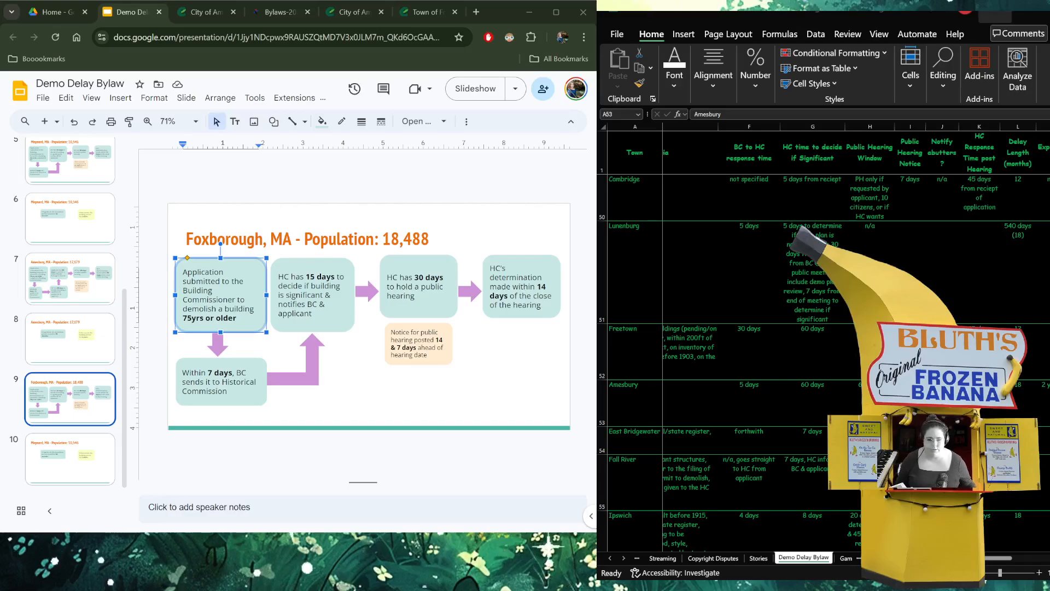
- In the box about sending the application to the Historical Commission, replace "Within 7 days," with "Upon reciept,"
click(221, 377)
drag(234, 373, 184, 365)
key(BackSpace)
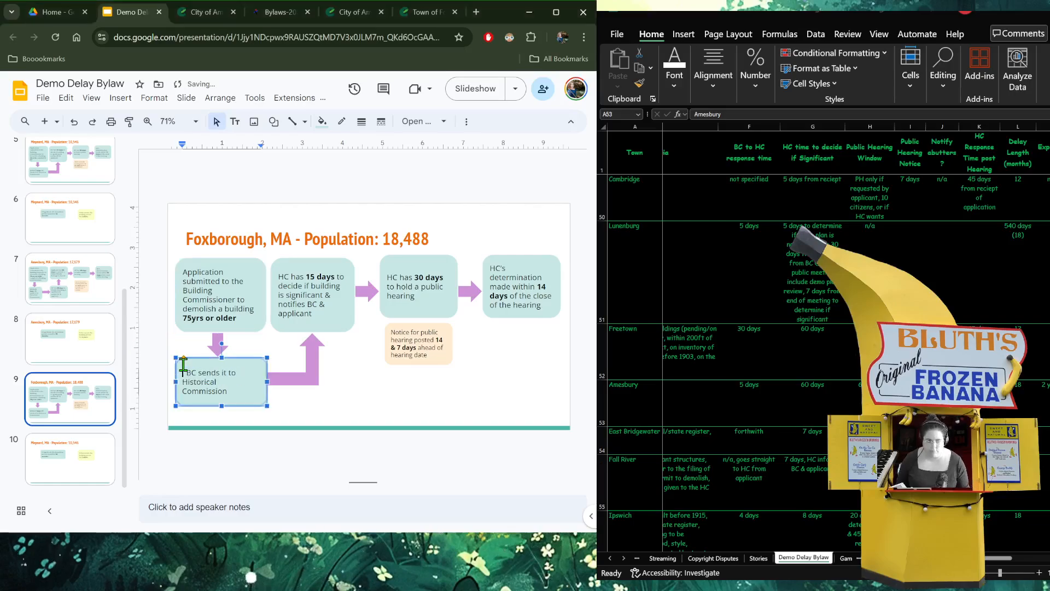
text(Upon re)
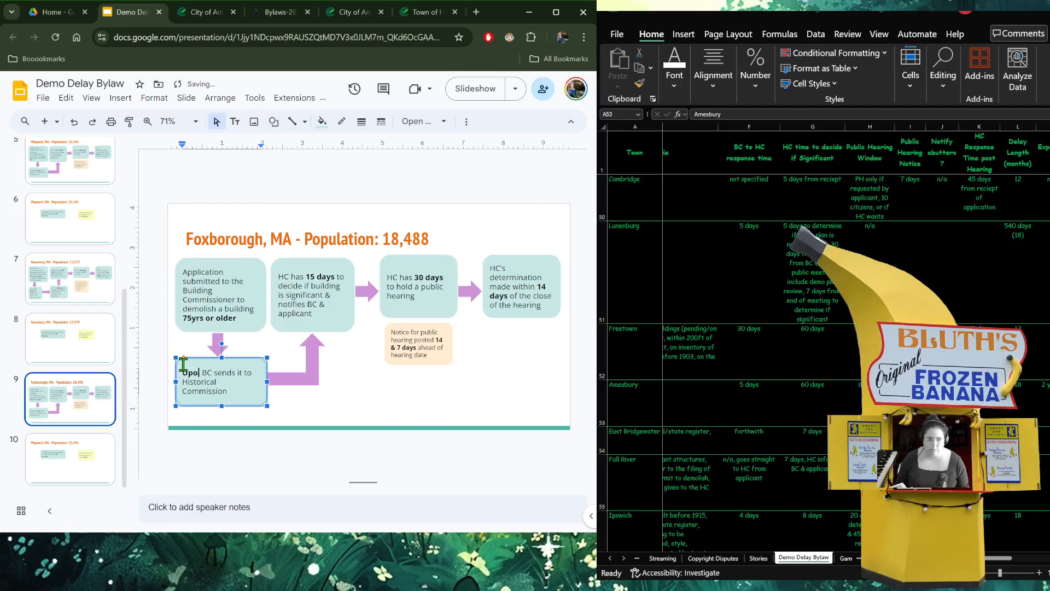
text(ciept, BC)
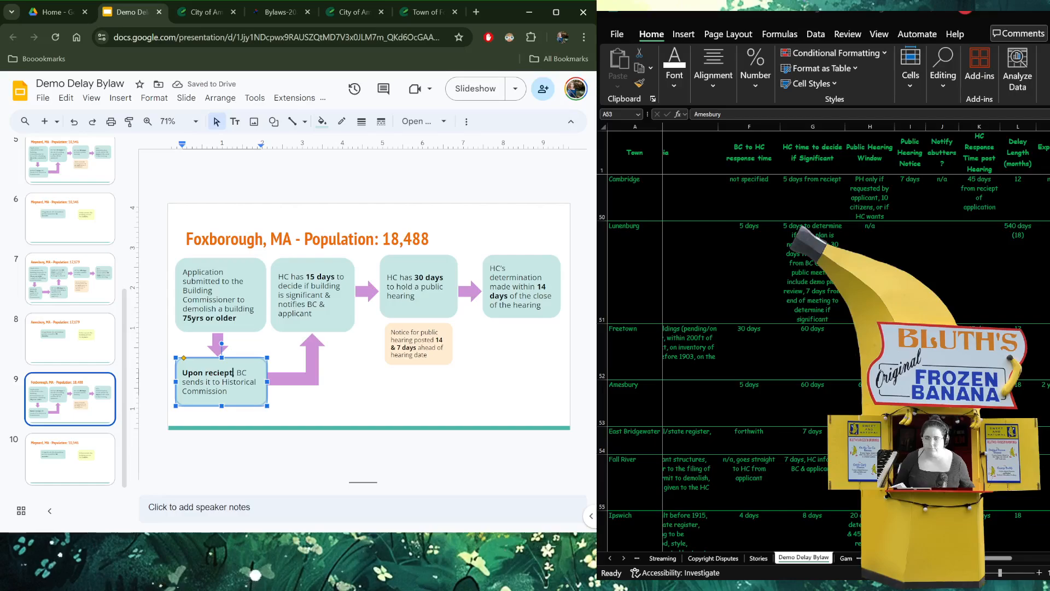
- Set the HC's period for deciding whether a building is significant to 30 days
click(315, 276)
key(BackSpace)
key(BackSpace)
text(30)
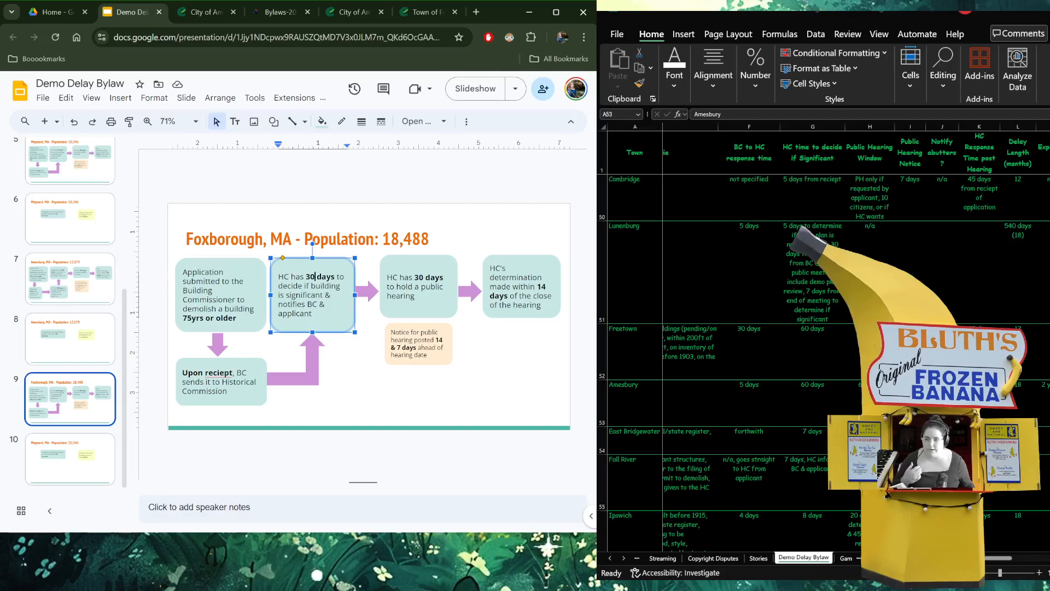
- Set the HC's period for holding a public hearing to 90 days on the Foxborough slide
click(418, 274)
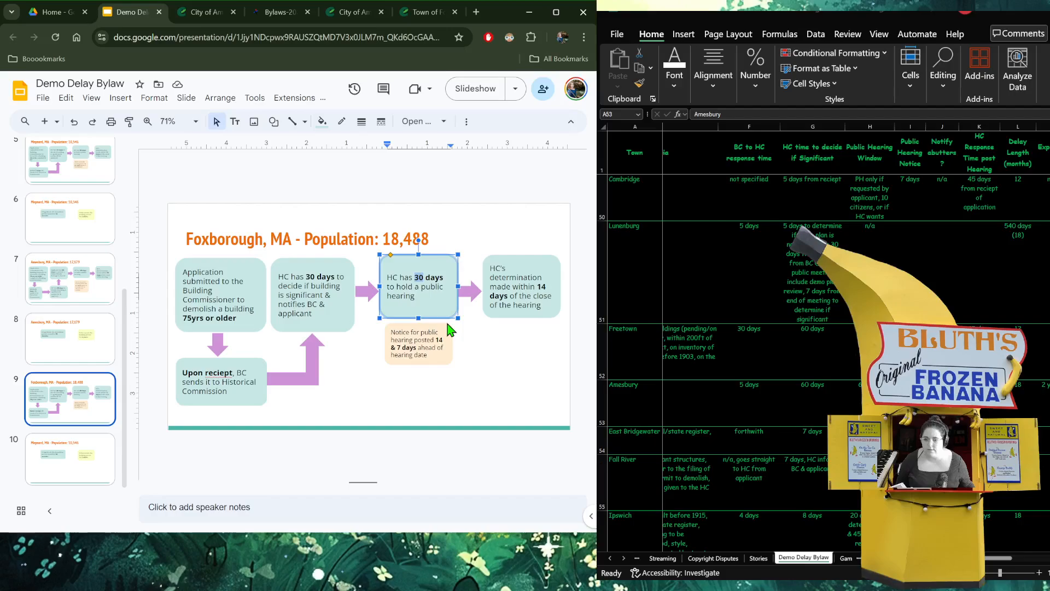
text(90)
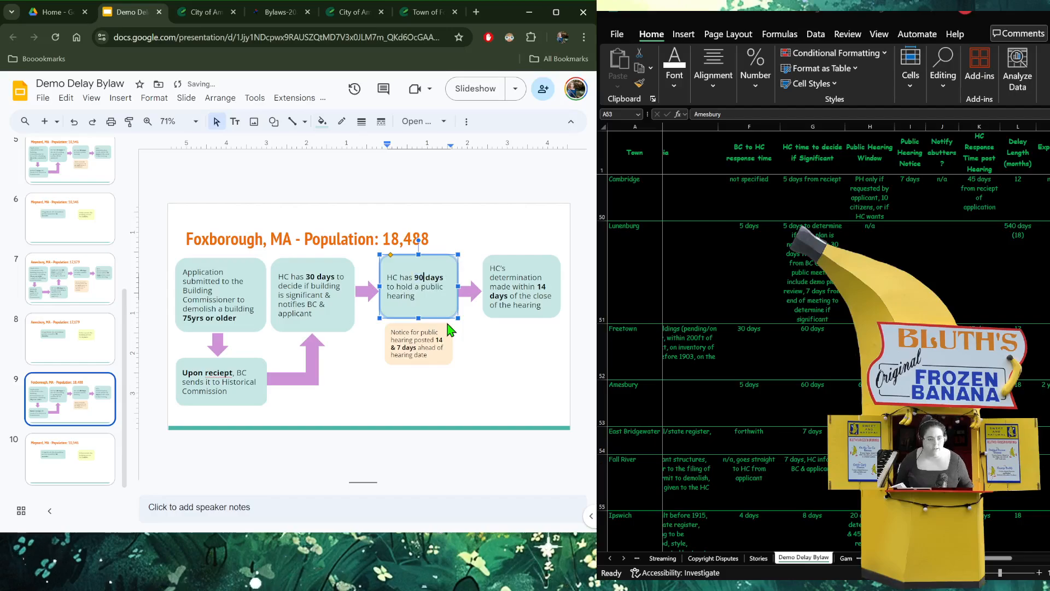
text( days from )
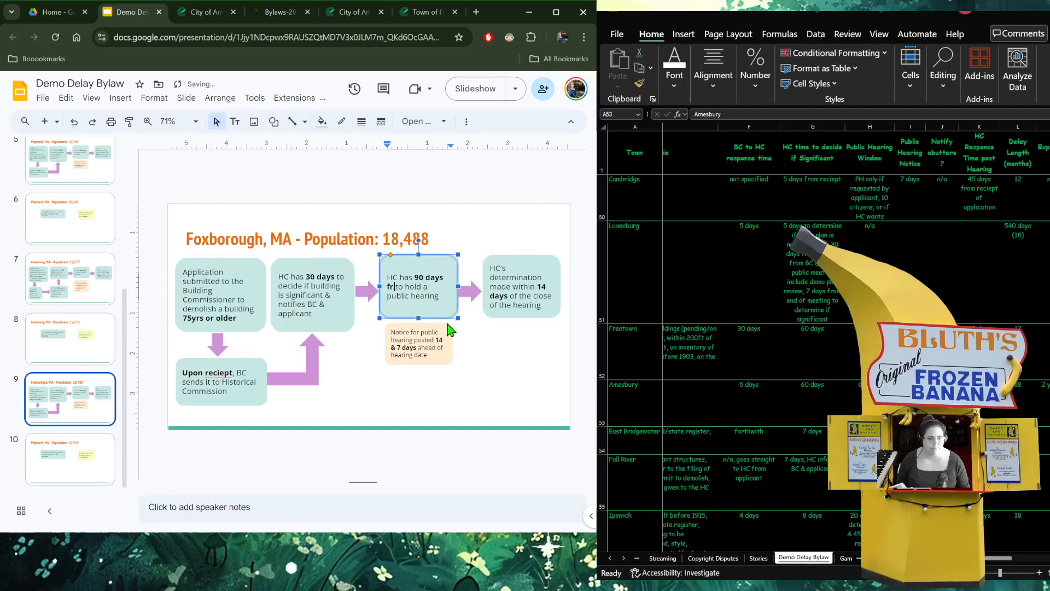
text(reciep)
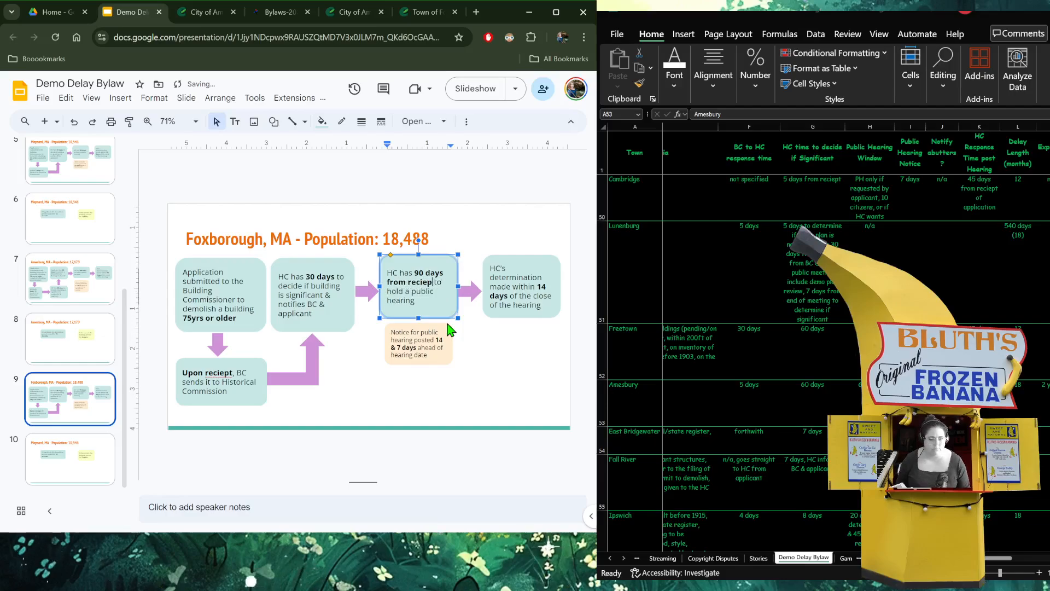
key(BackSpace)
key(BackSpace)
key(BackSpace)
key(BackSpace)
key(BackSpace)
key(BackSpace)
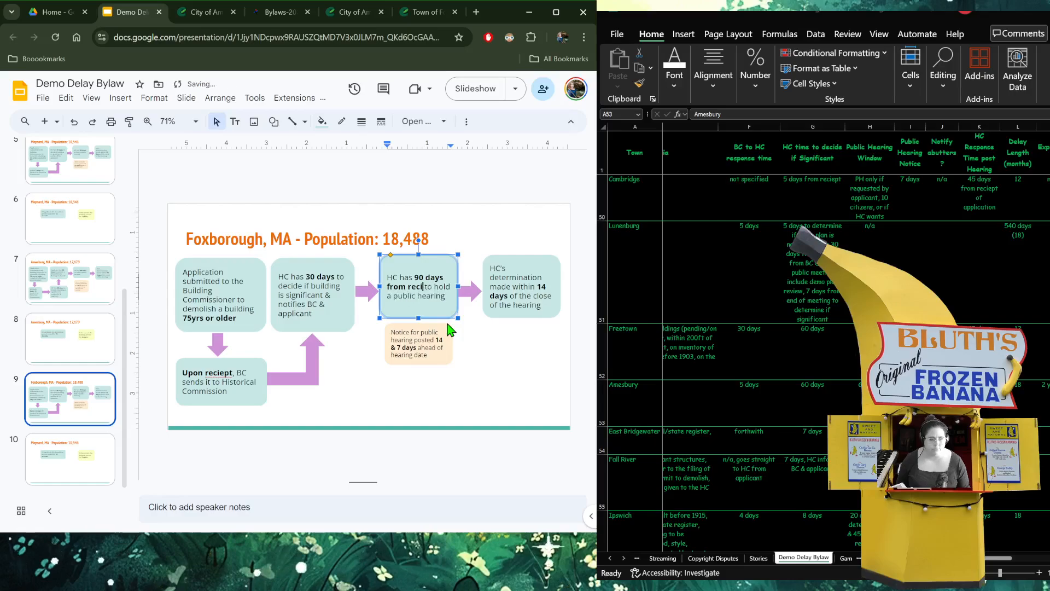
key(BackSpace)
key(BackSpace)
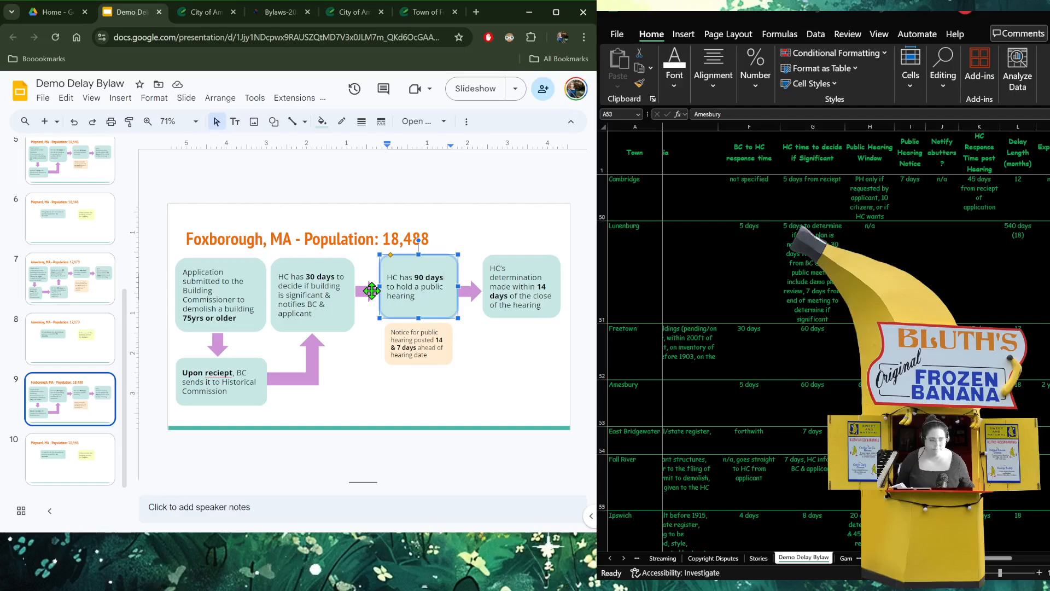
- Move the public hearing box beside the "Upon reciept" box with a lengthened arrow between them, and park the notice box below the slide
drag(371, 290, 282, 397)
drag(424, 256, 334, 387)
drag(409, 334, 266, 462)
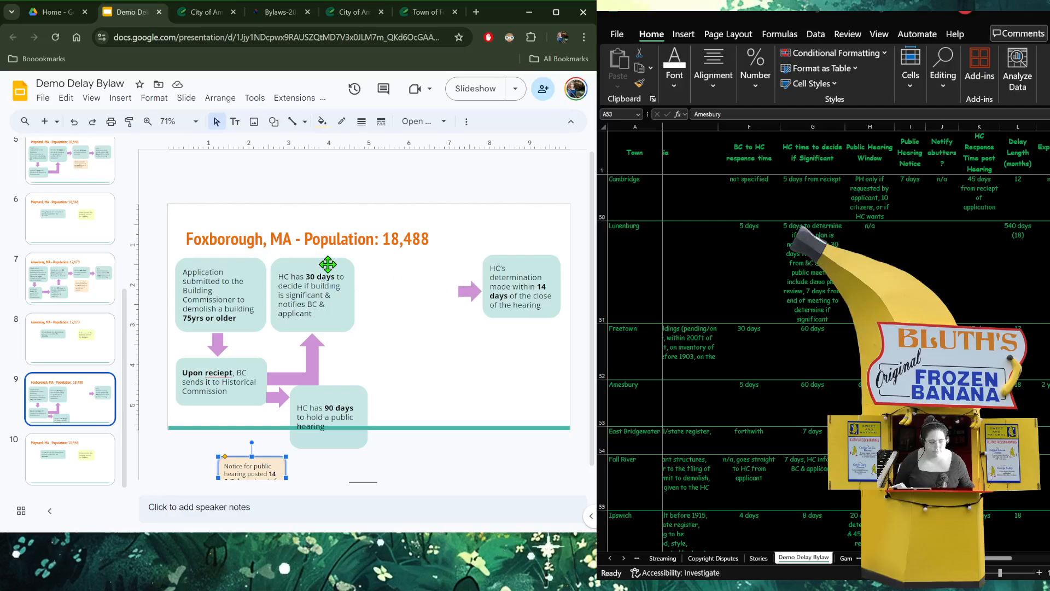
drag(353, 394, 393, 350)
click(289, 393)
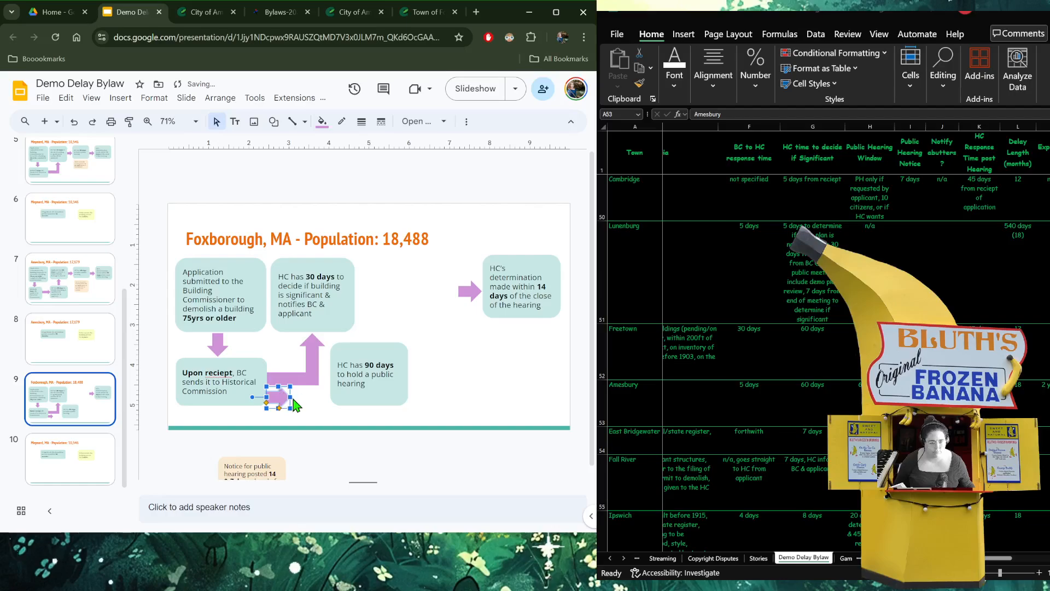
drag(291, 398, 331, 399)
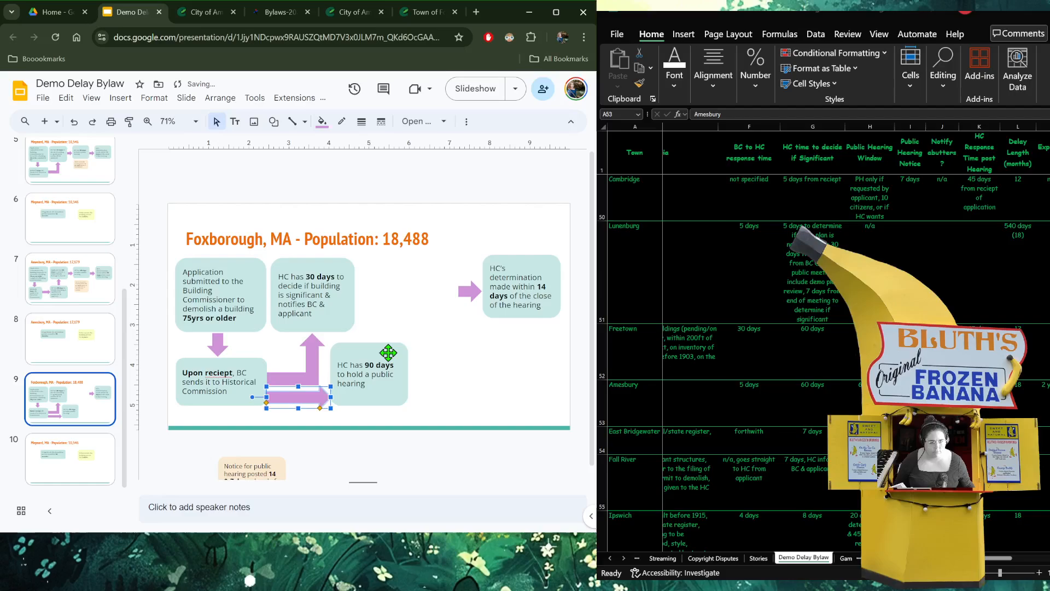
drag(388, 353, 388, 354)
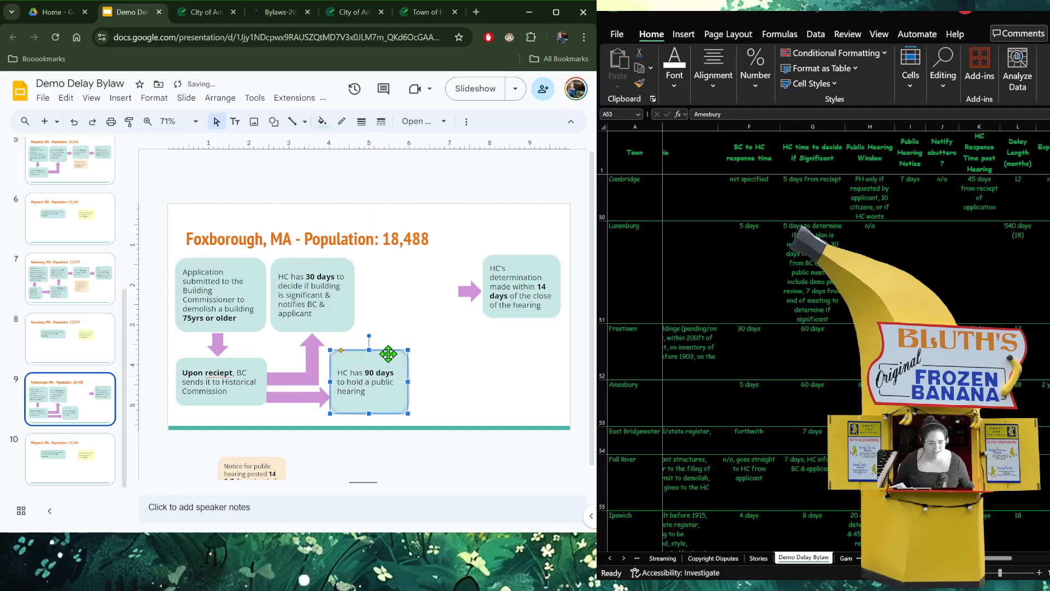
- Shorten the 30-day significance box from below and adjust the bent arrow to reach its lower edge
click(310, 366)
drag(319, 363, 313, 348)
click(332, 304)
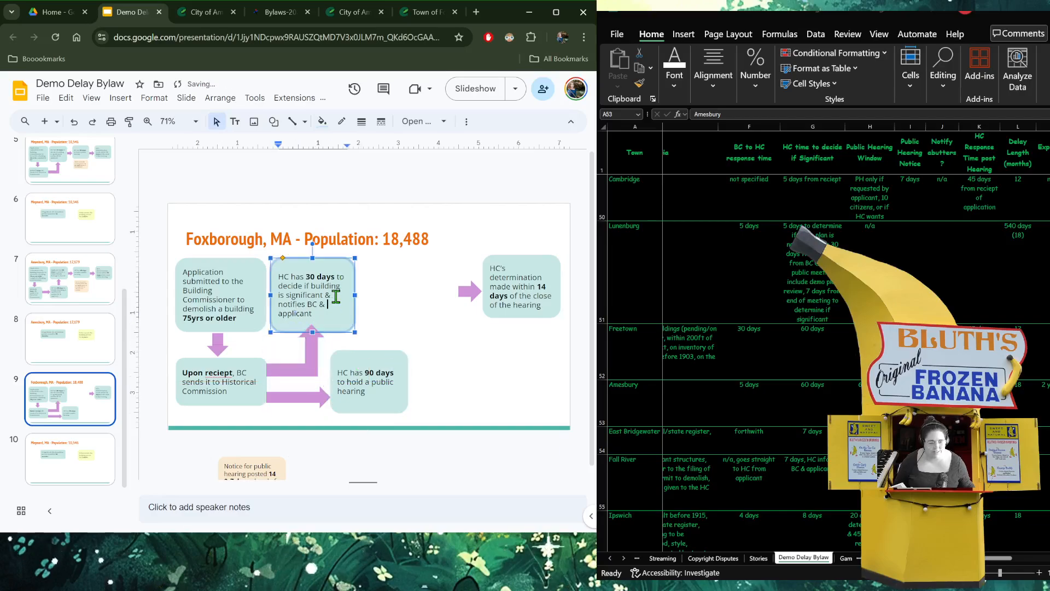
click(312, 336)
click(331, 324)
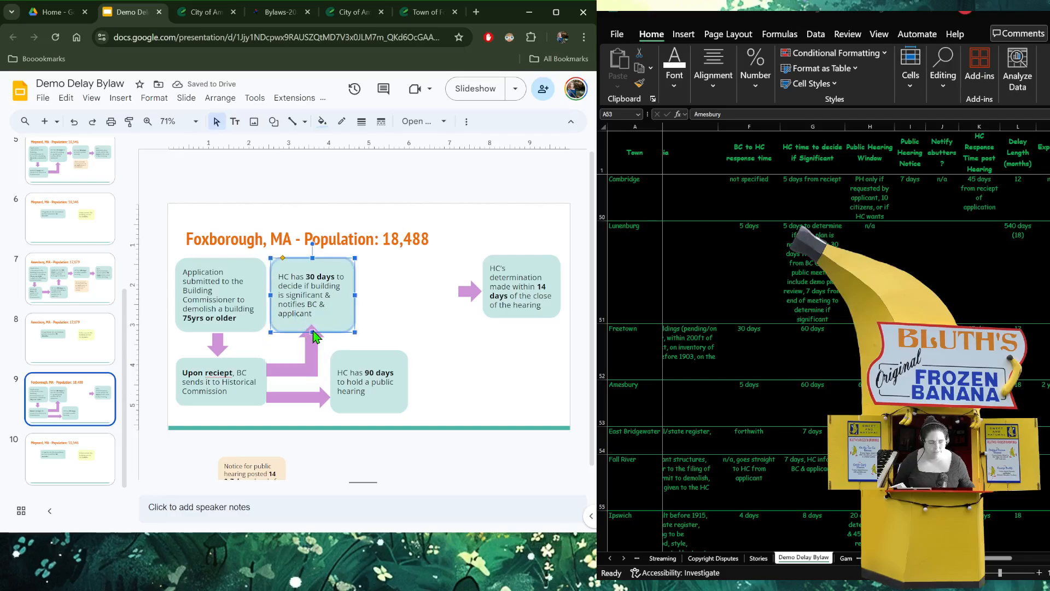
drag(313, 332, 314, 320)
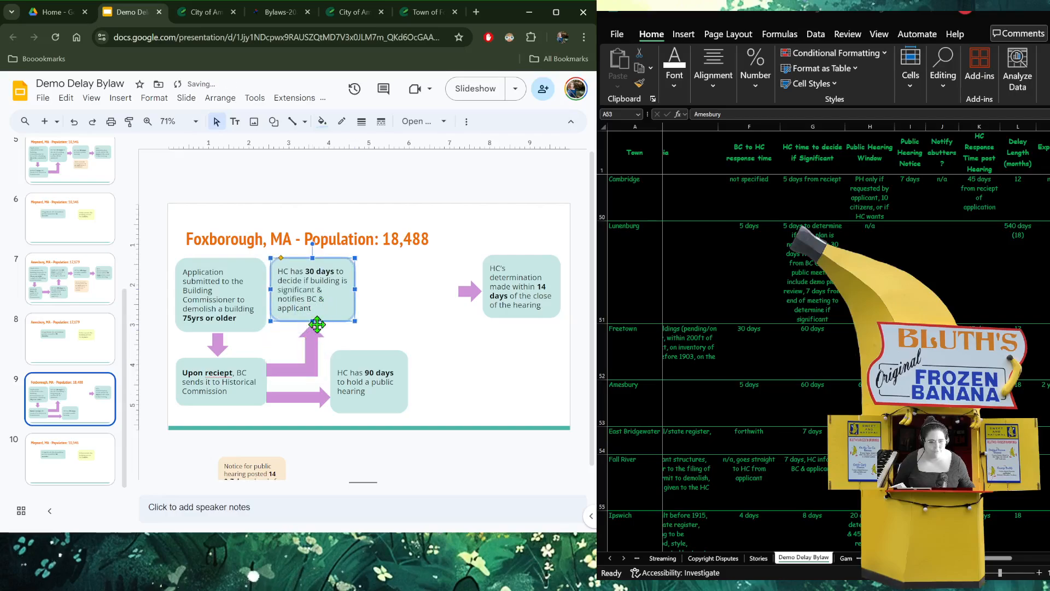
click(309, 340)
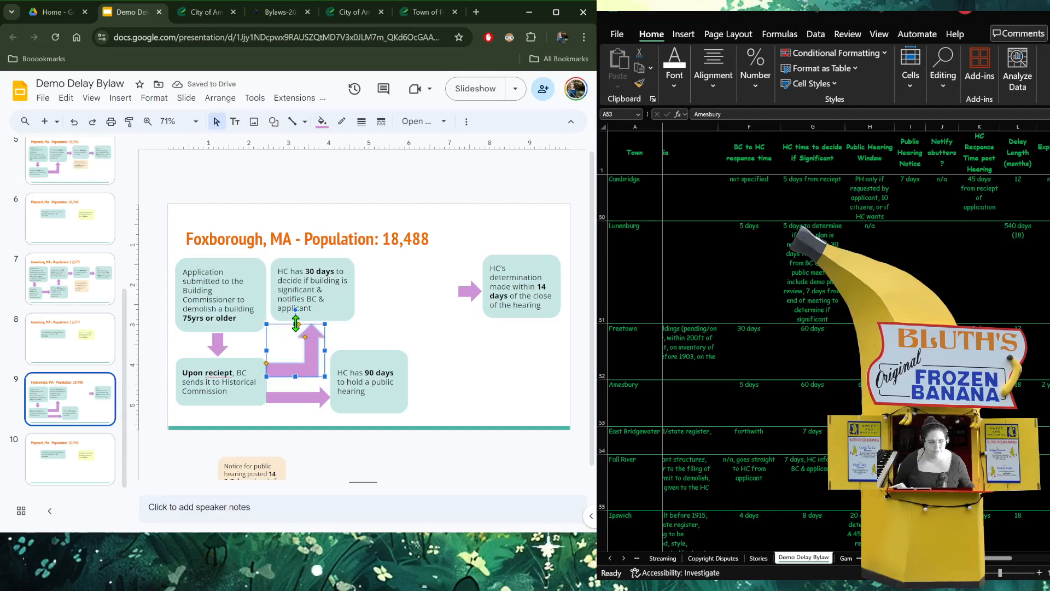
drag(296, 324, 295, 321)
- Reduce the height of the 90-day public hearing box and shift its straight arrow up to match
mouse_move(366, 355)
mouse_down()
mouse_move(372, 333)
mouse_move(371, 360)
mouse_up()
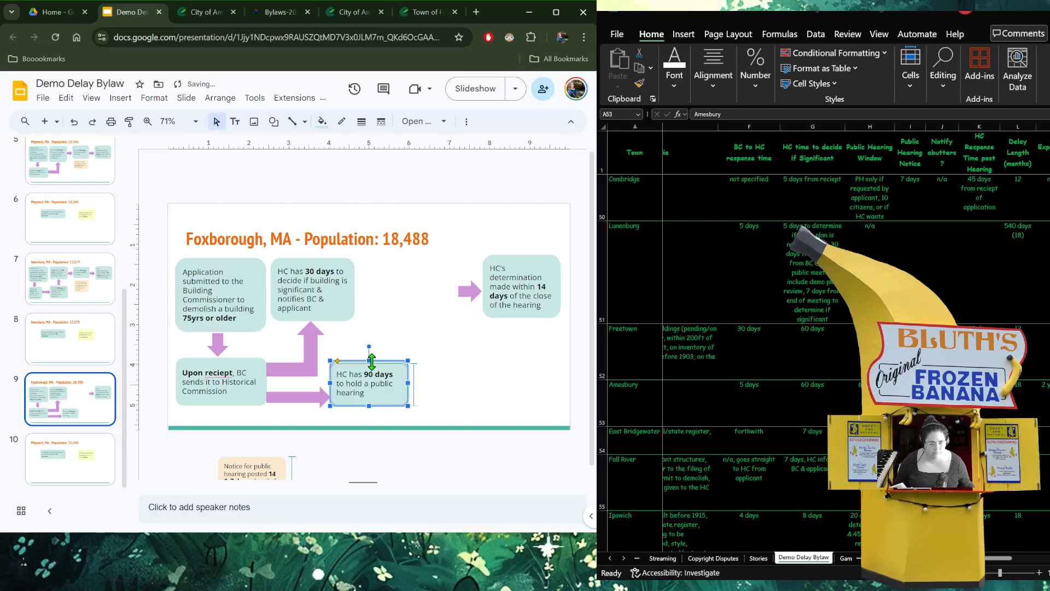
drag(281, 397, 283, 381)
click(440, 371)
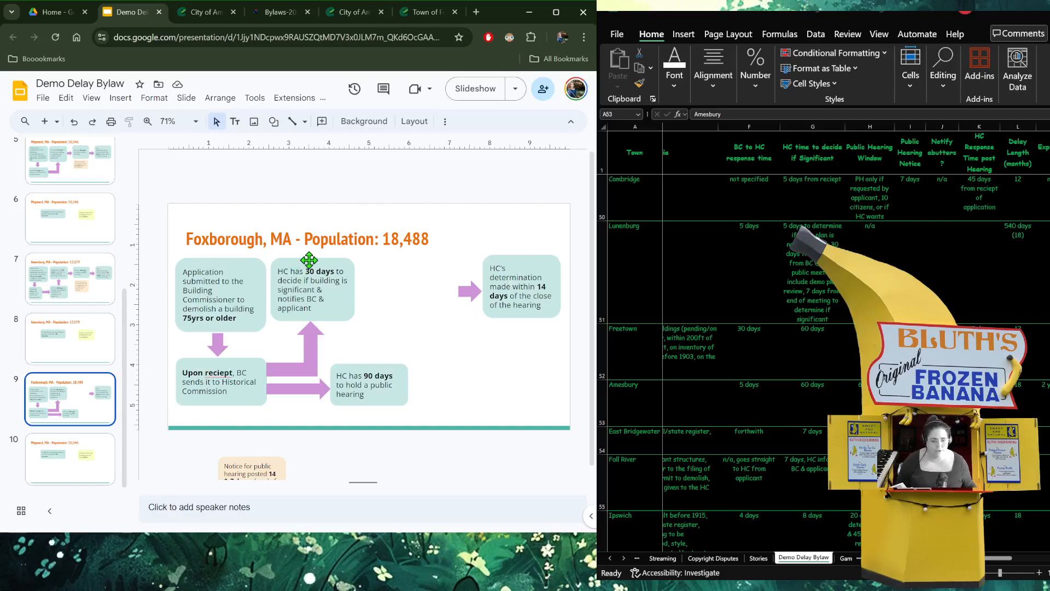
- Clear the 30-day and 90-day boxes aside and place the "Upon reciept" box beside the application box, with an arrow pointing right between them
drag(301, 267, 485, 318)
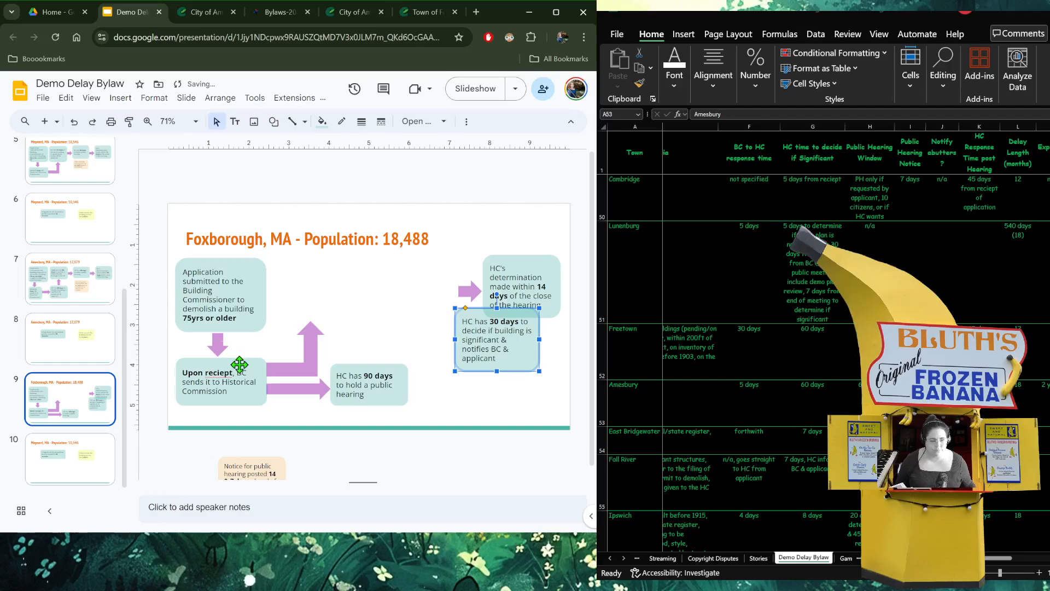
drag(239, 366, 340, 265)
drag(399, 373, 468, 381)
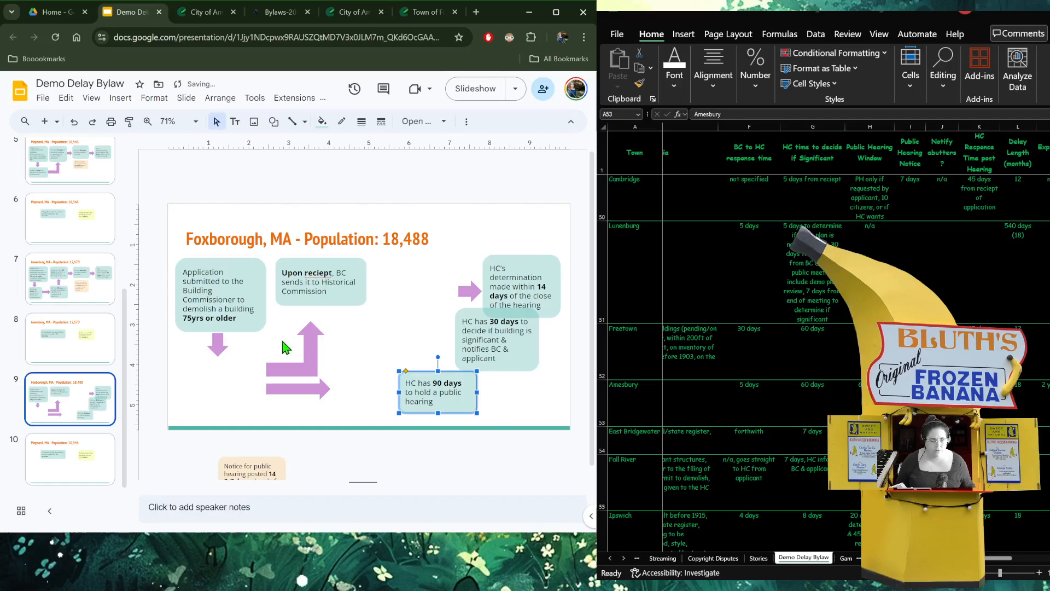
click(217, 344)
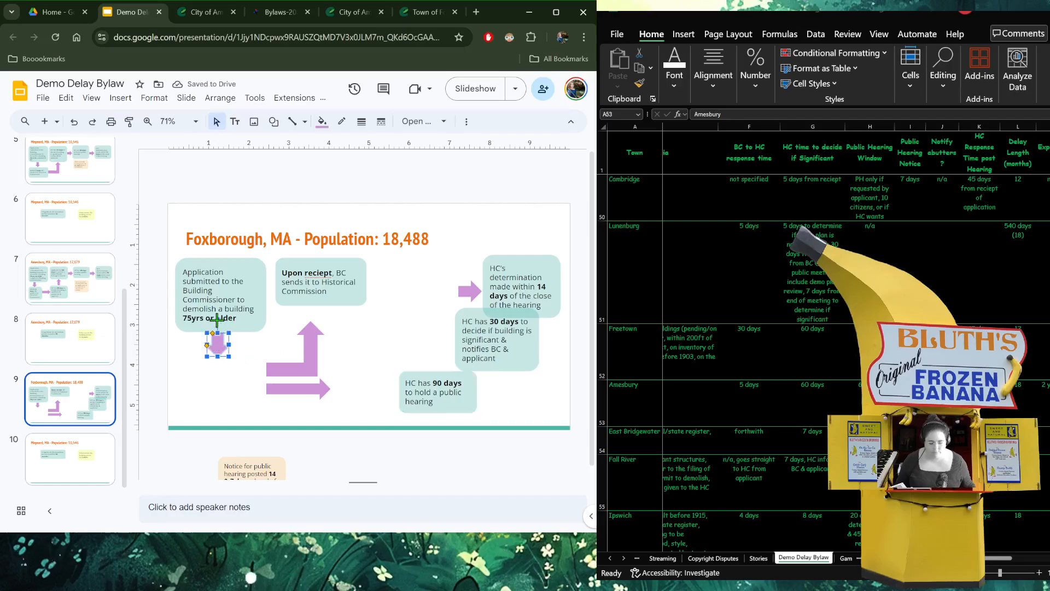
drag(218, 320, 334, 262)
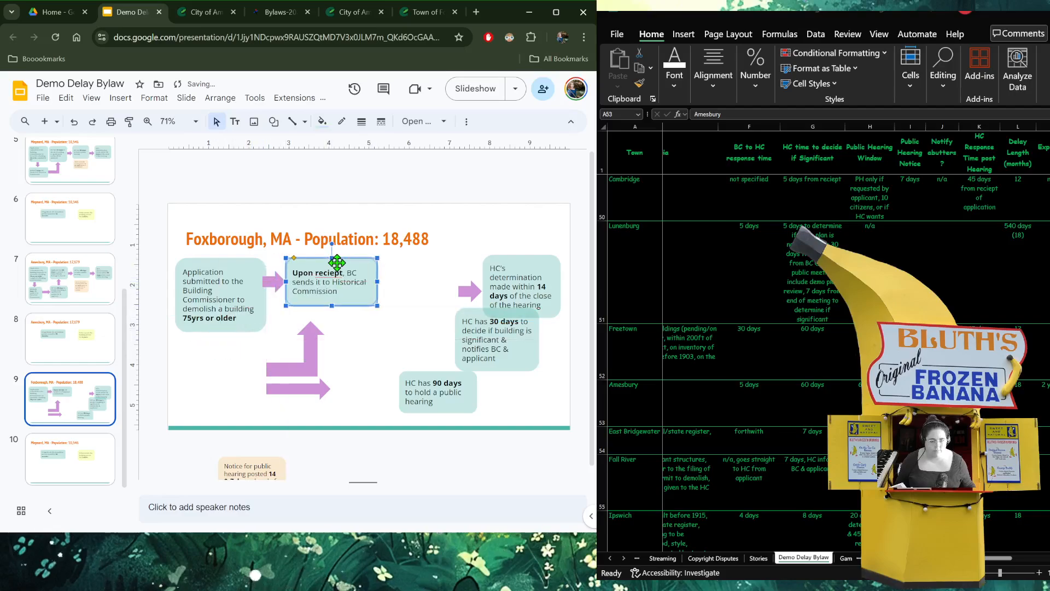
drag(275, 282, 323, 266)
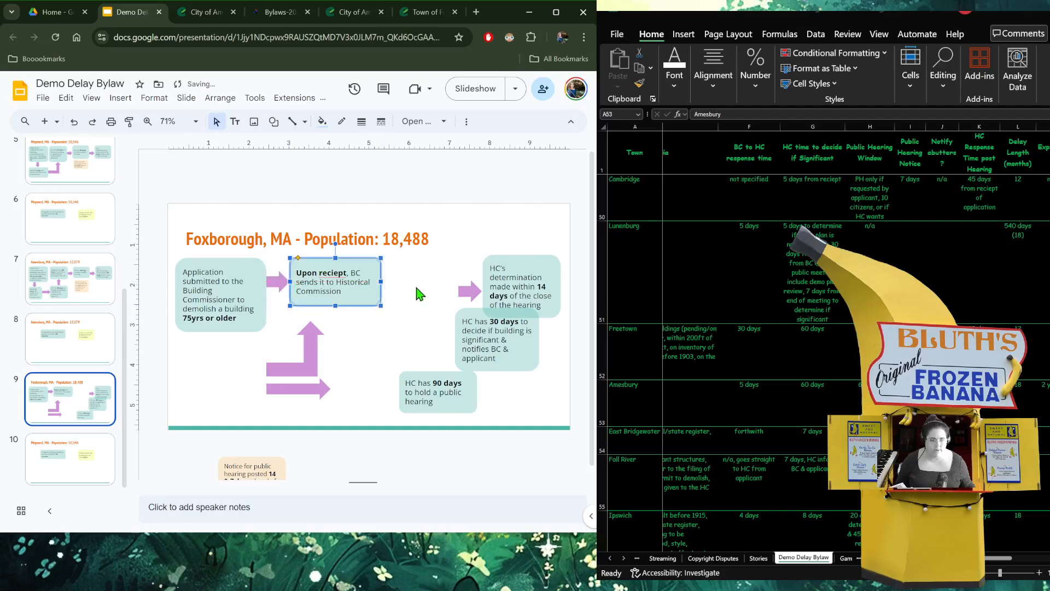
- Delete the bent arrow, the long straight arrow and the arrow before the HC's determination box
click(318, 361)
key(Delete)
click(310, 390)
key(Delete)
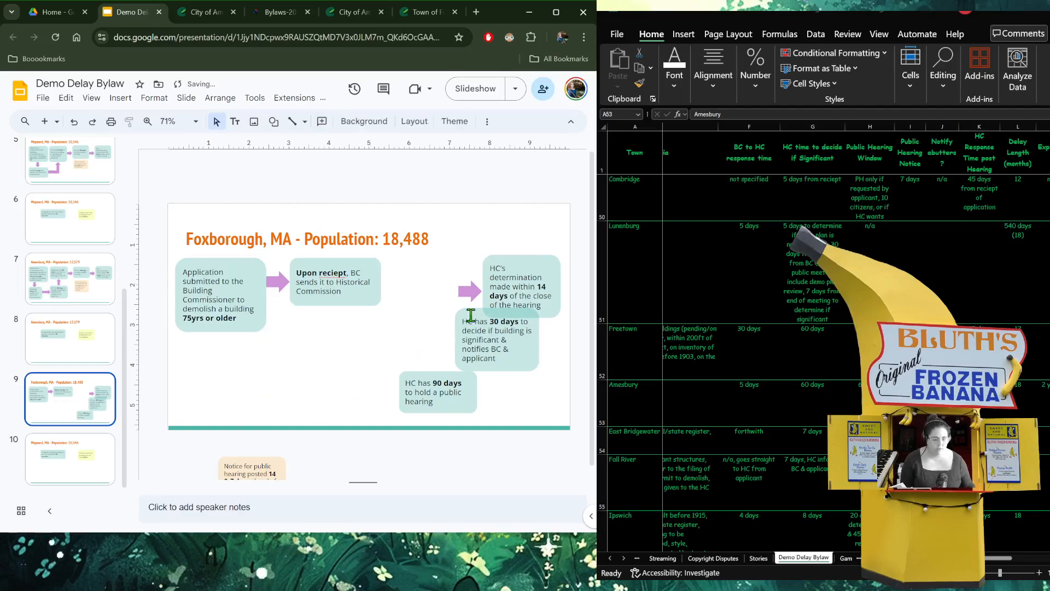
click(467, 290)
key(Delete)
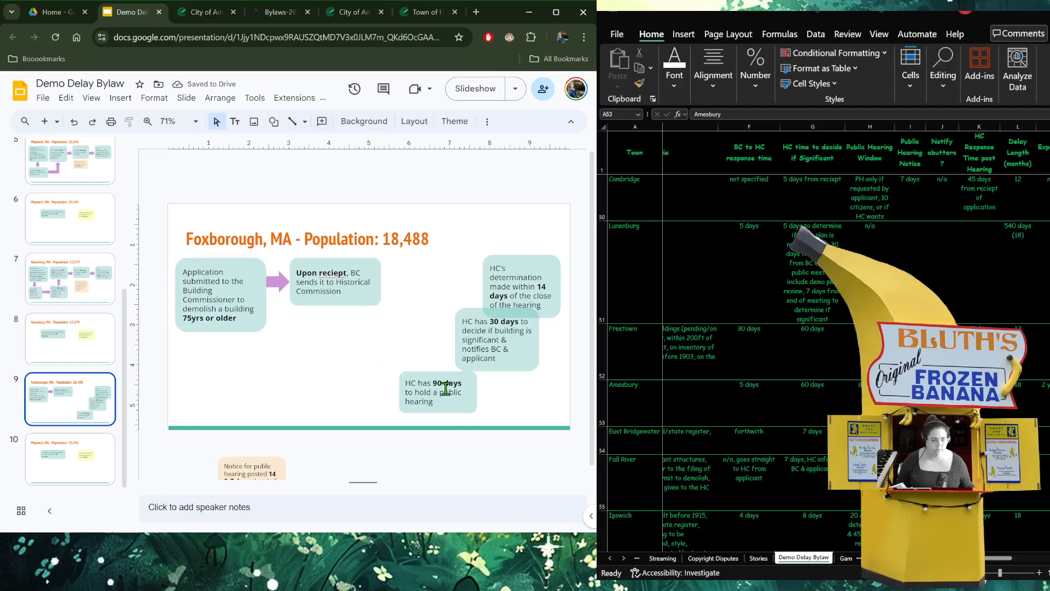
- Place the 30-day box beneath the top row, then narrow the application box and space the "Upon reciept" box farther from it
drag(472, 311, 293, 338)
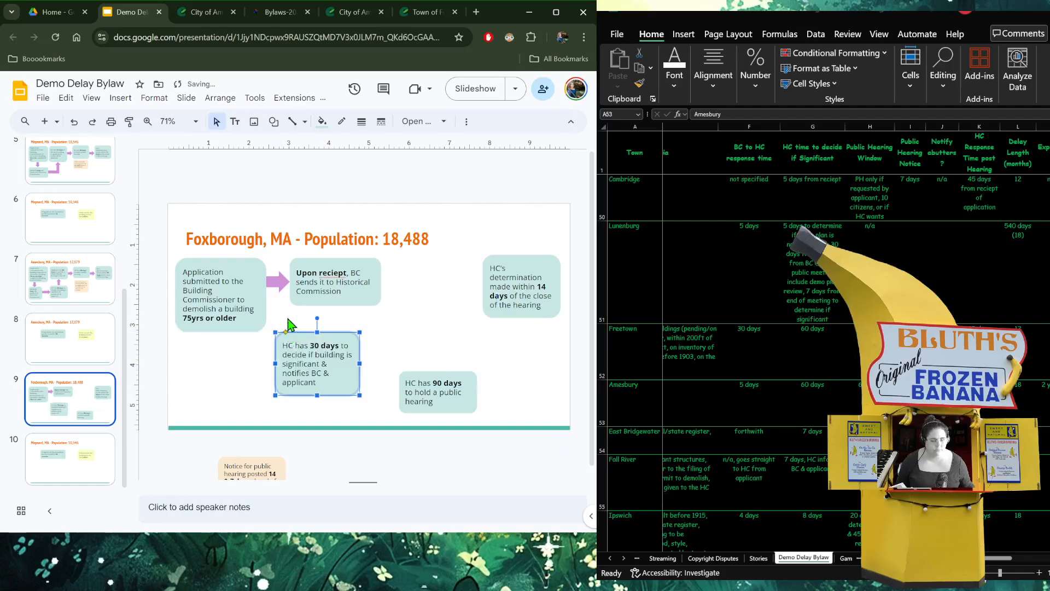
mouse_move(253, 273)
mouse_down()
mouse_move(266, 295)
mouse_move(251, 294)
mouse_move(279, 280)
mouse_move(264, 281)
mouse_up()
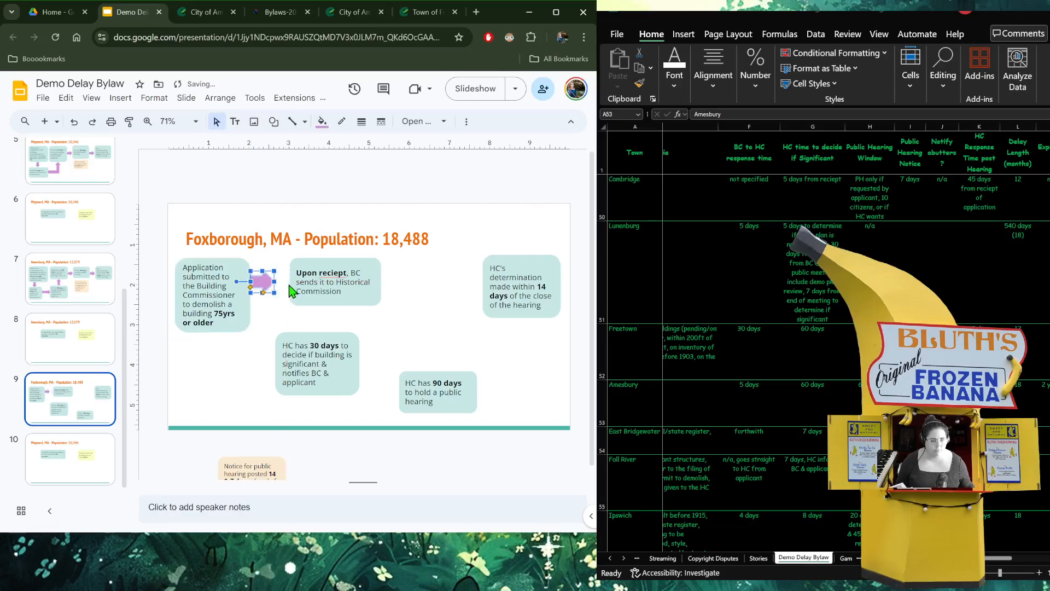
drag(335, 259, 407, 262)
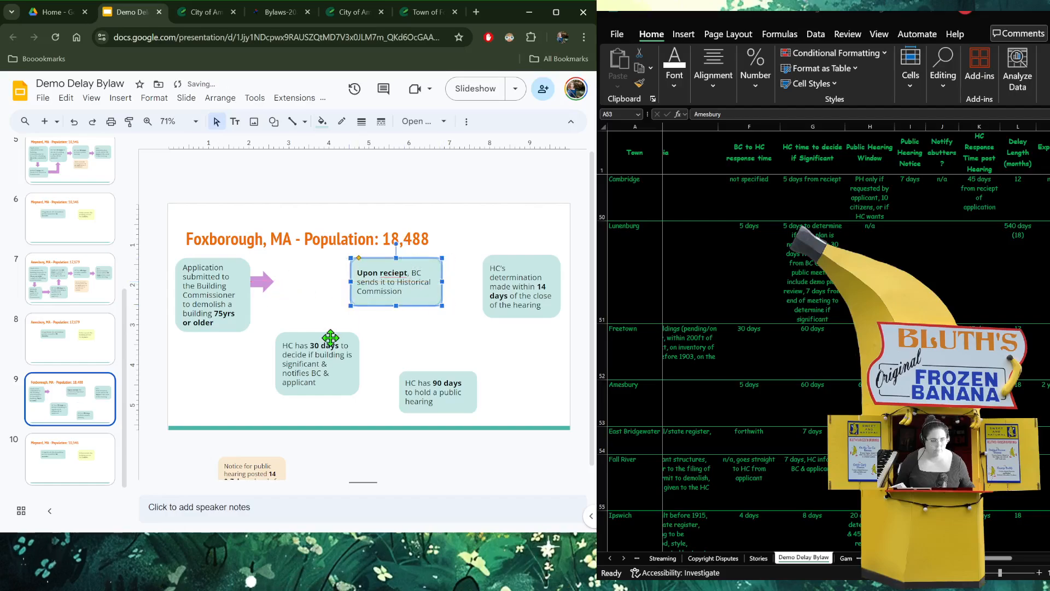
- Line up the 30-day, 90-day and determination boxes in a lower row, centering "Upon reciept" above and the hearing notice box below the 90-day box
click(327, 338)
drag(327, 337, 320, 337)
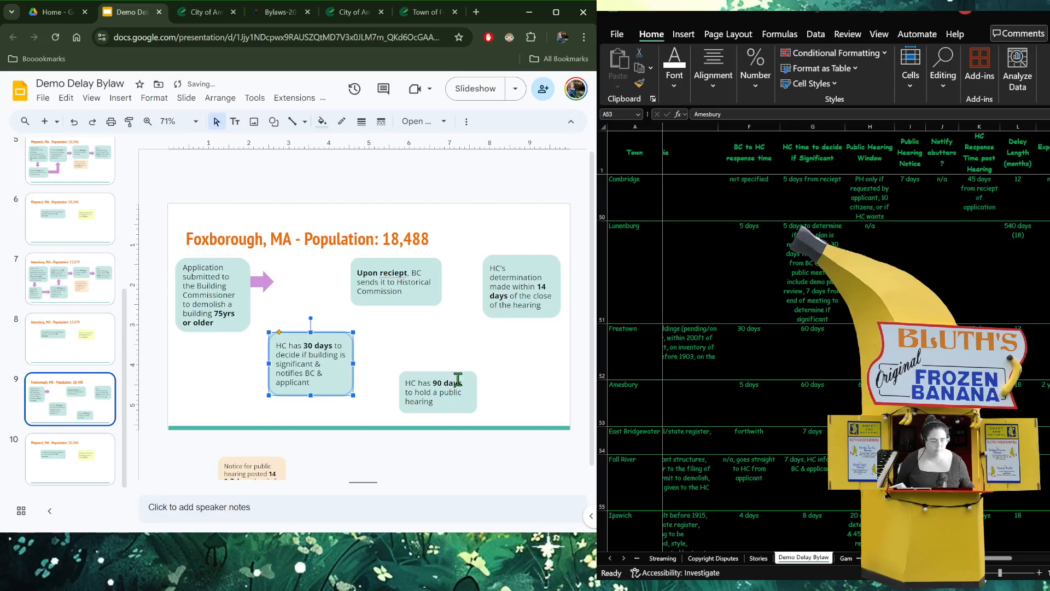
click(468, 371)
drag(469, 372, 433, 332)
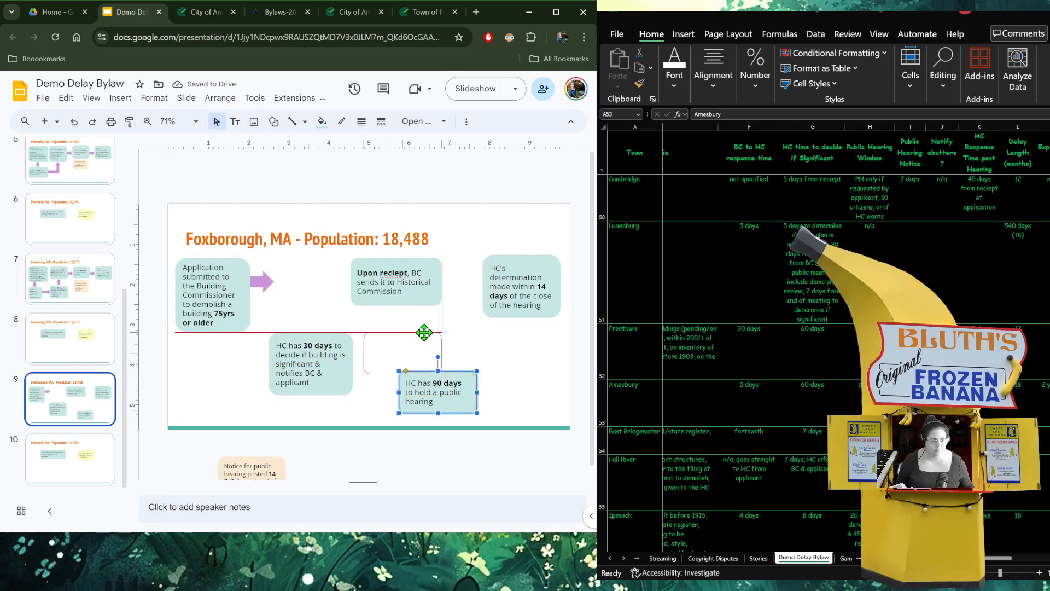
drag(537, 268, 507, 337)
drag(422, 264, 429, 269)
drag(273, 462, 424, 383)
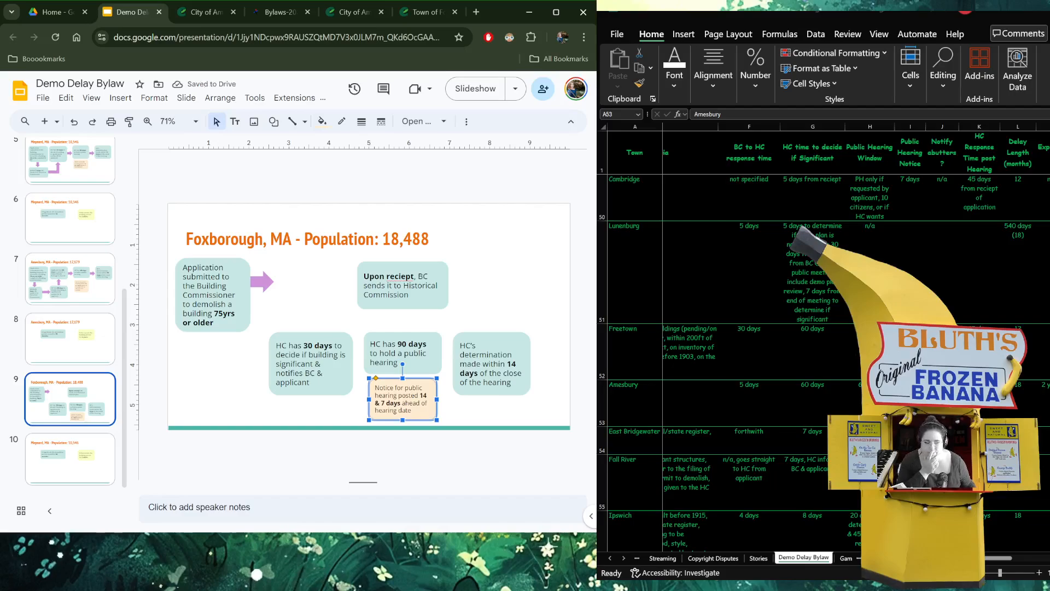
- Append "& notify abutters" to the public hearing notice text
click(416, 415)
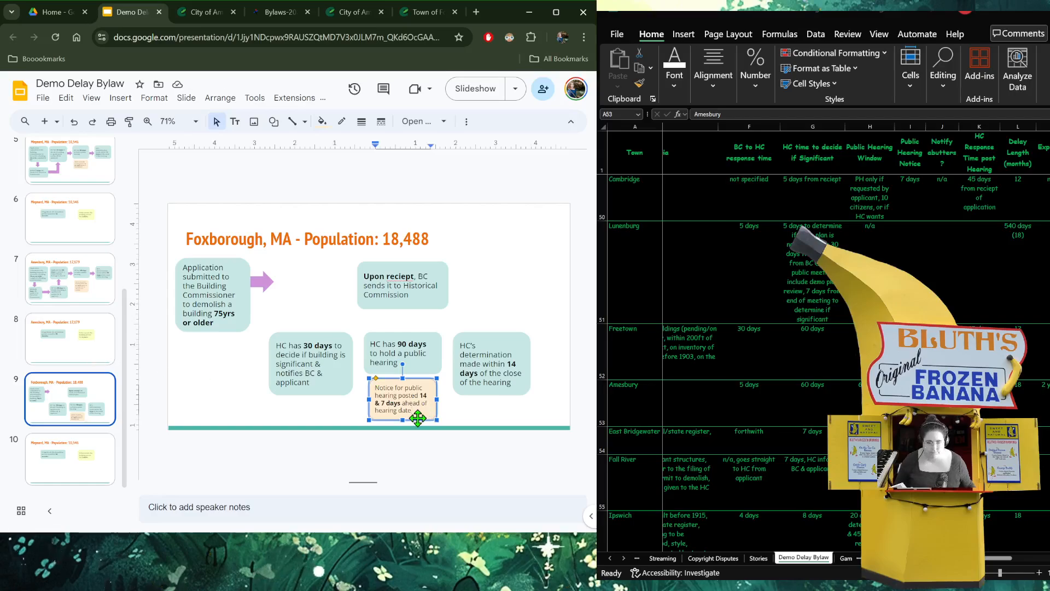
text(no)
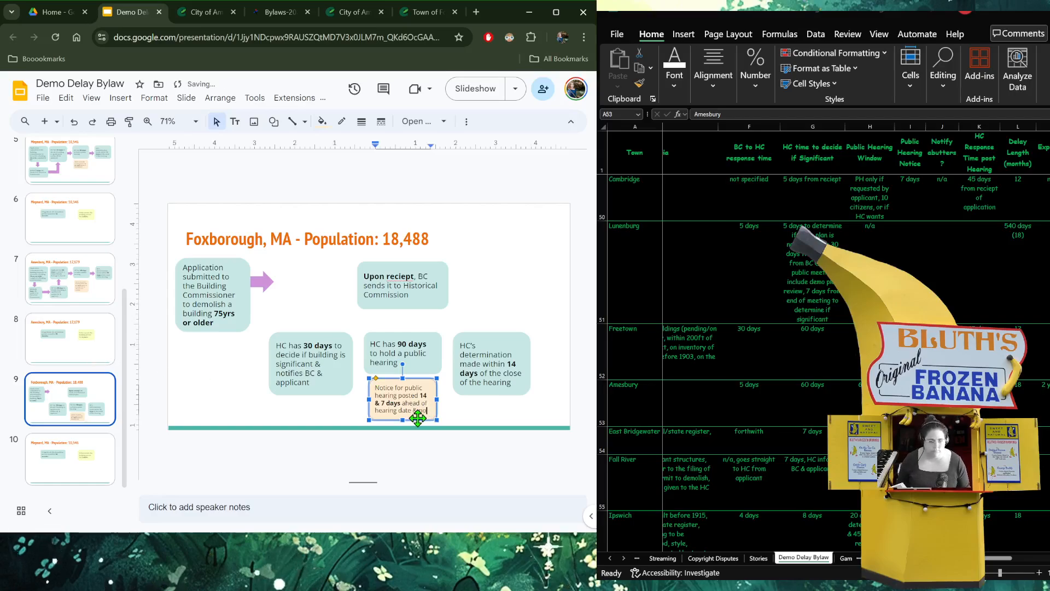
text(tify abutters)
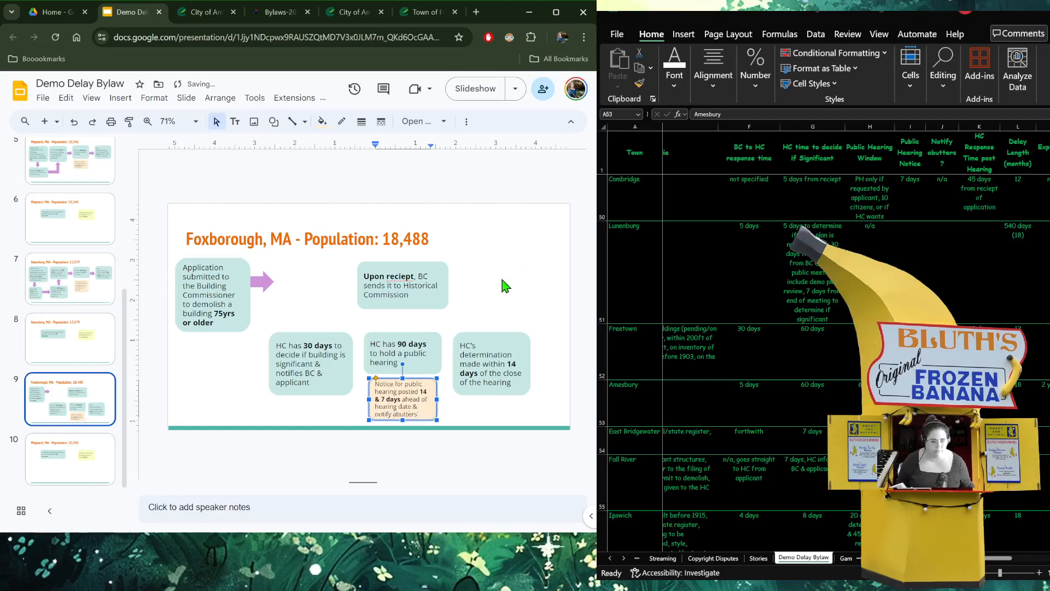
click(503, 284)
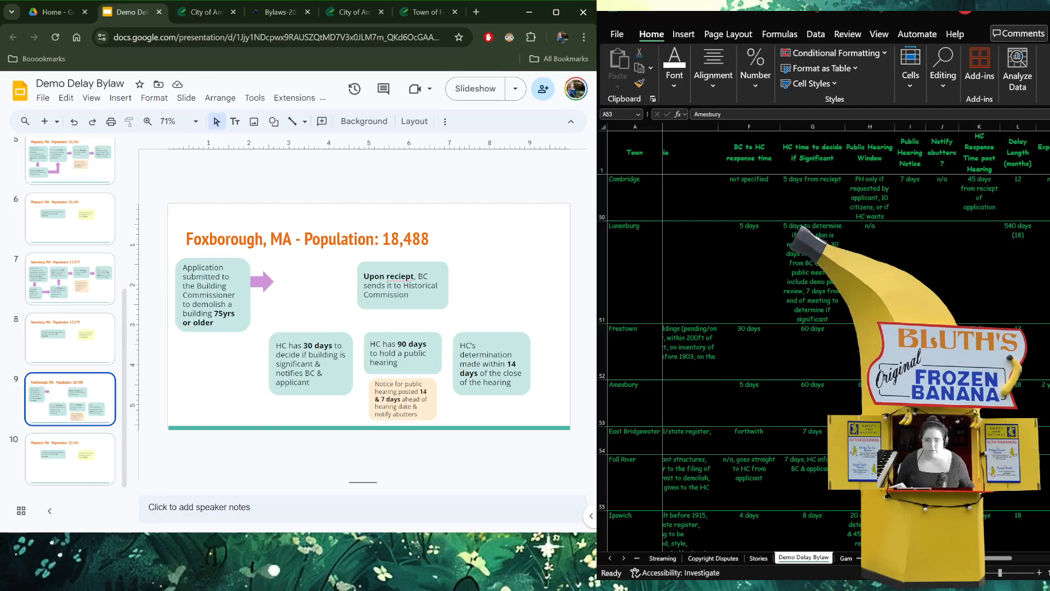
- On the last slide, change the demolition permit delay in the "If Significant" box to 6 months
click(84, 455)
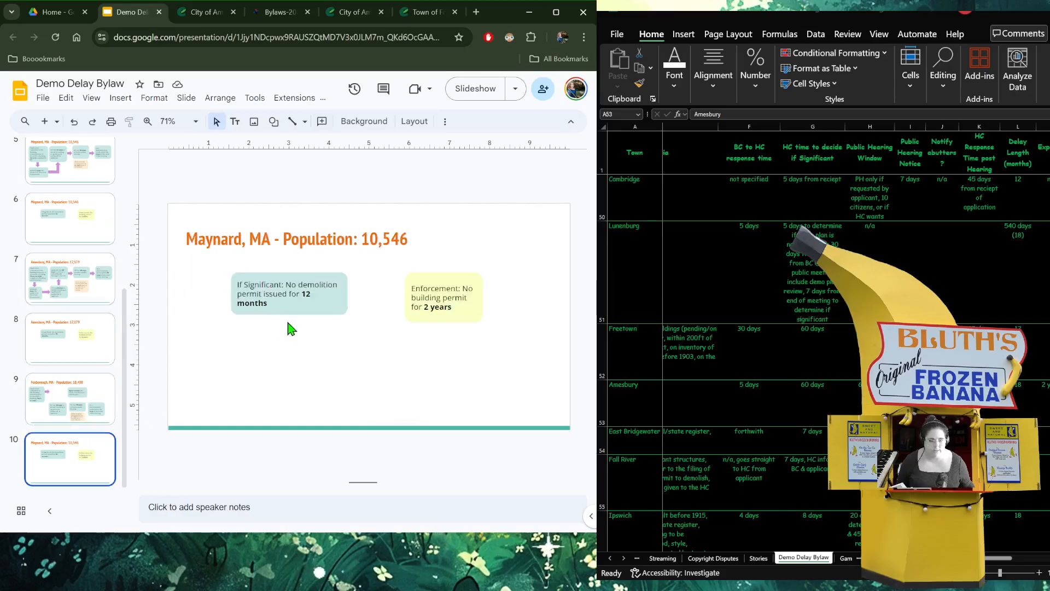
click(306, 294)
key(shift+Down)
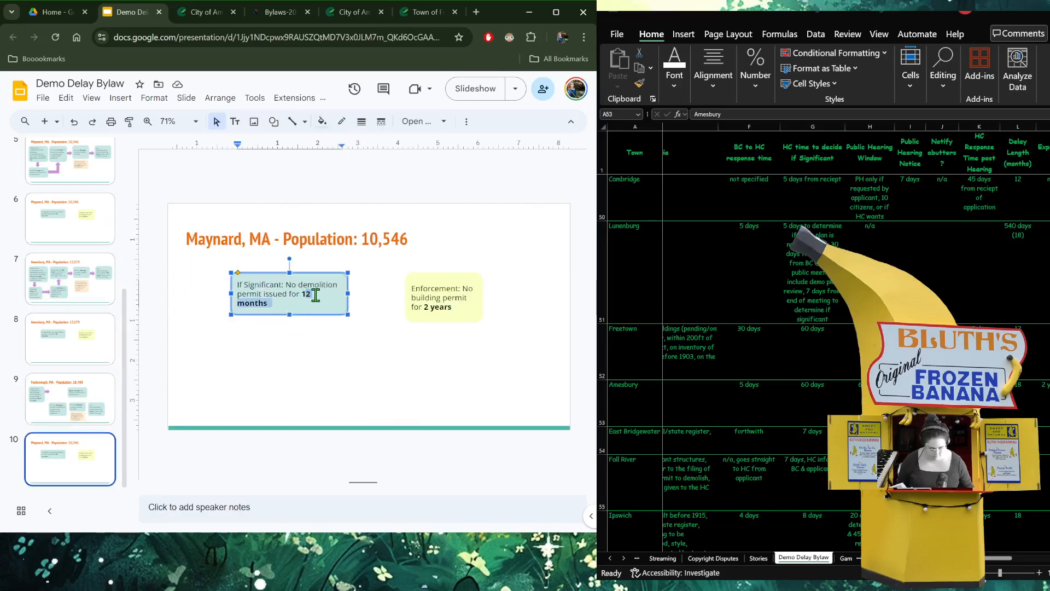
key(BackSpace)
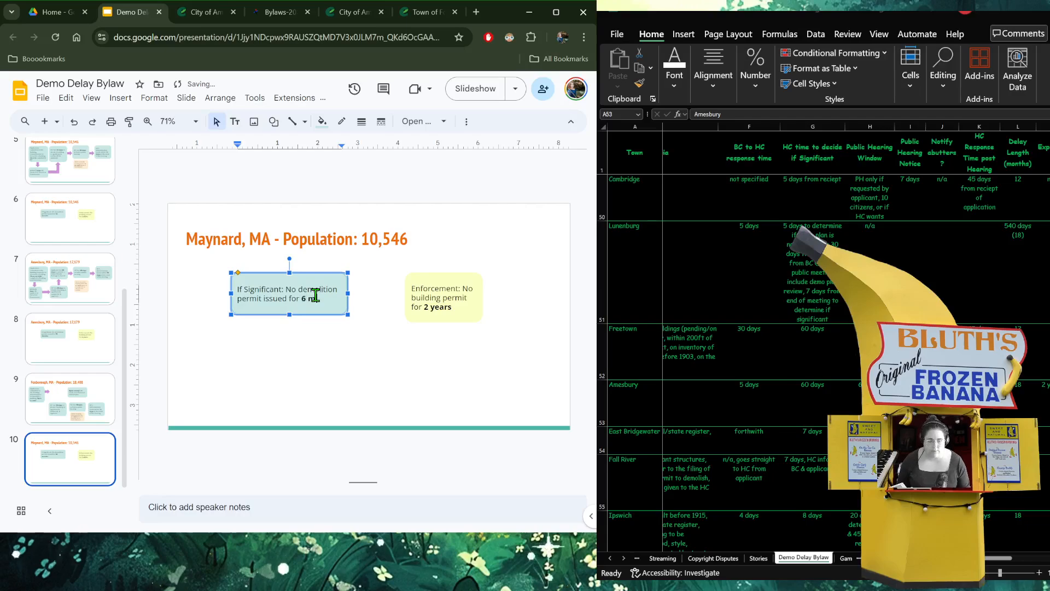
text(6 months)
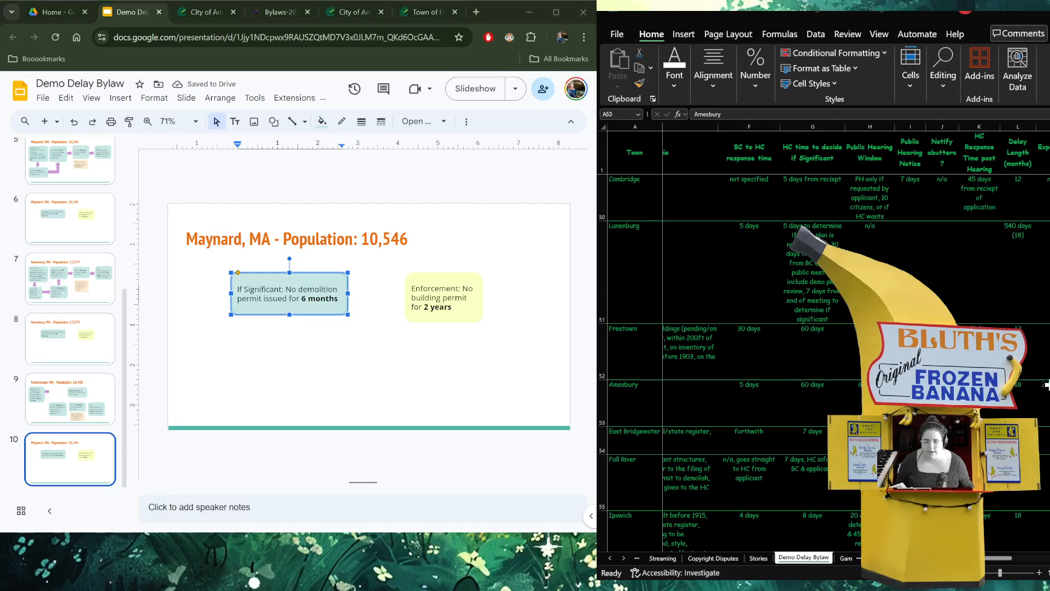
click(449, 300)
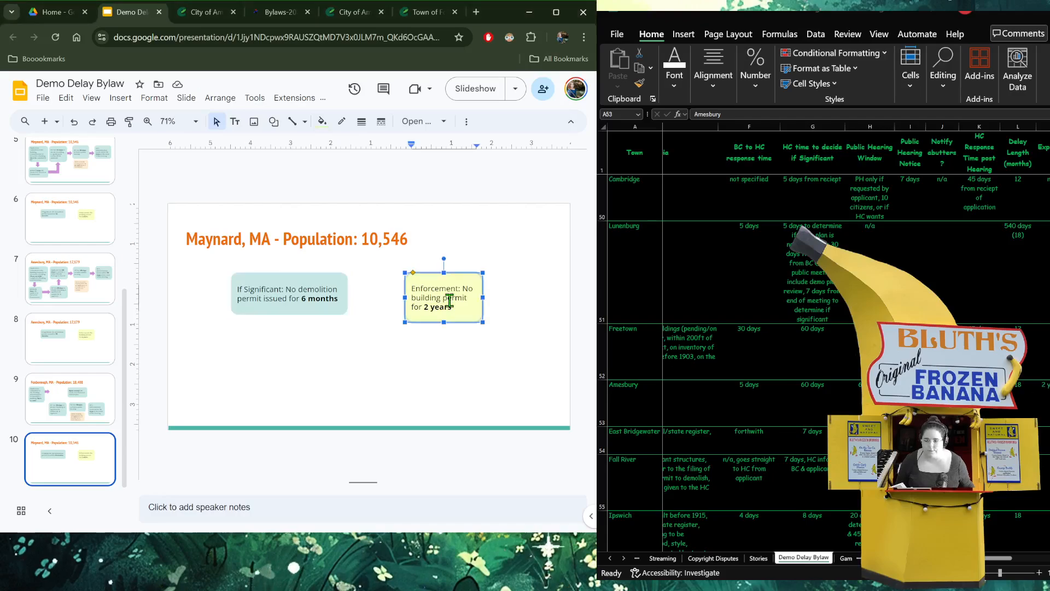
- On the Foxborough flowchart slide, stretch the purple arrow from the application box until it reaches the "Upon reciept" box
click(90, 419)
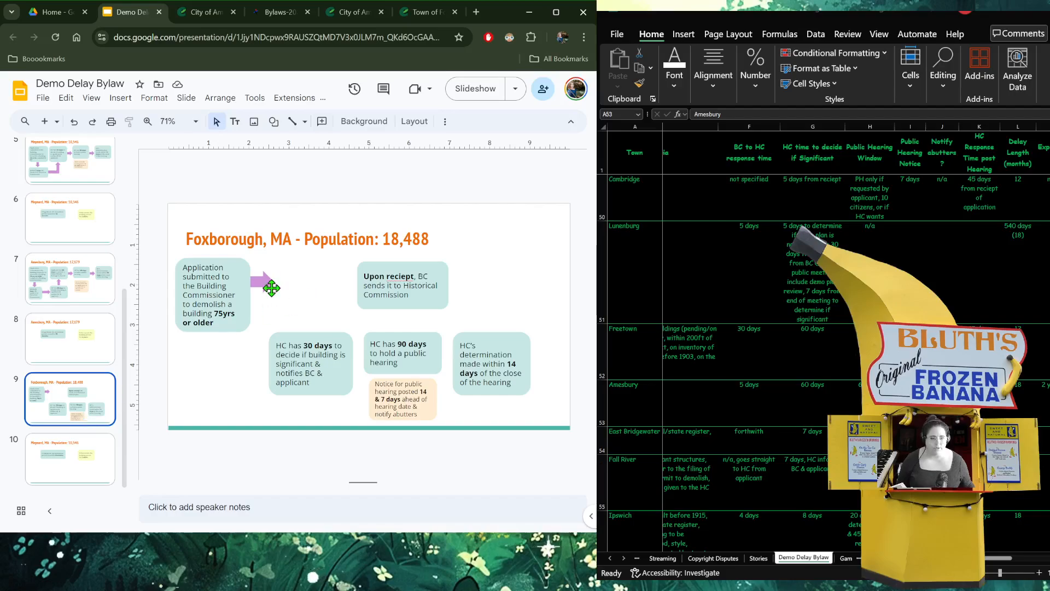
click(270, 282)
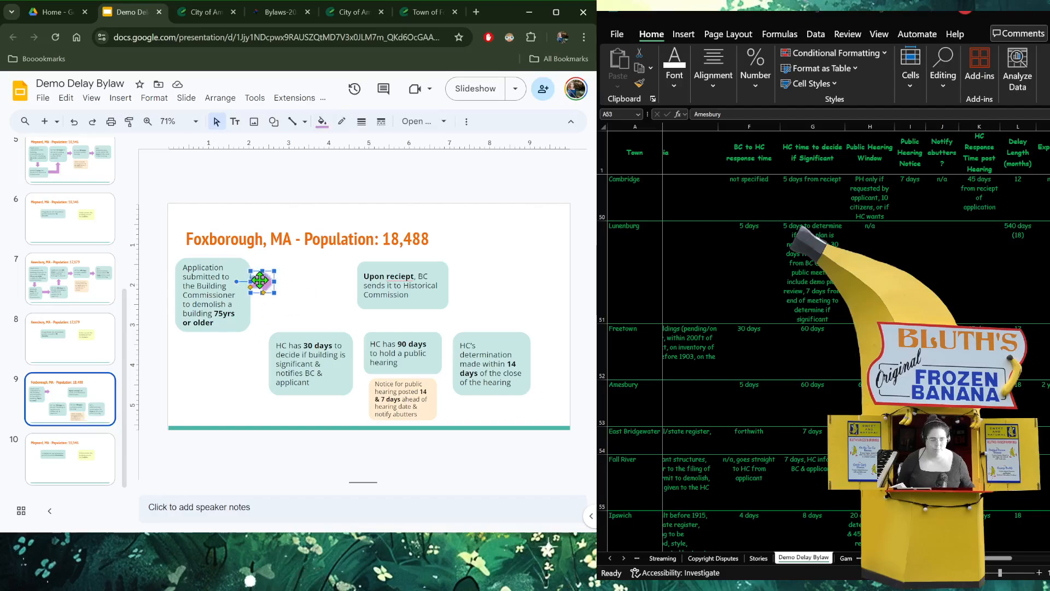
drag(276, 280, 358, 280)
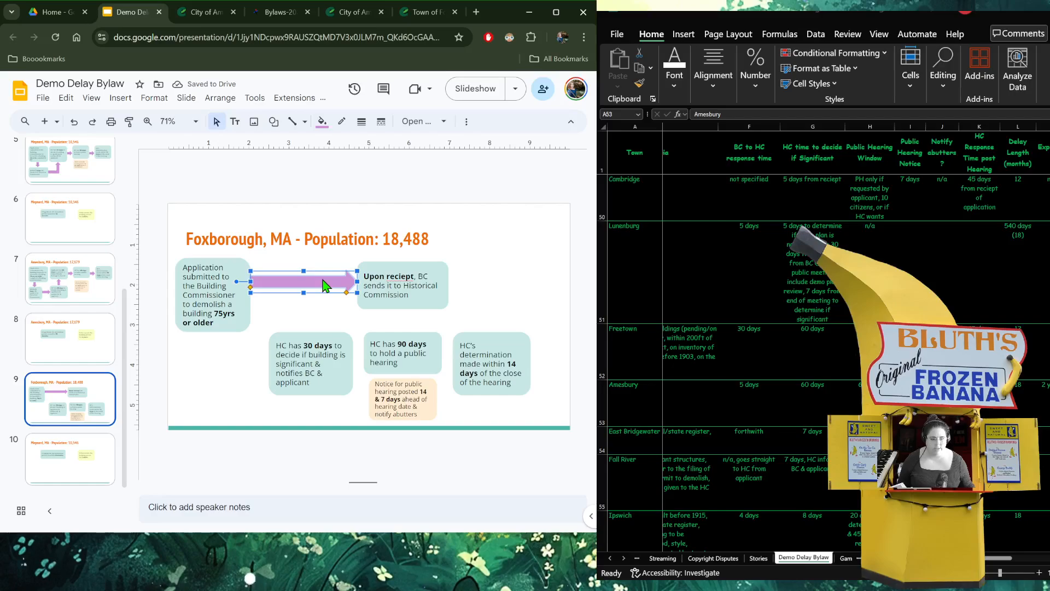
click(302, 178)
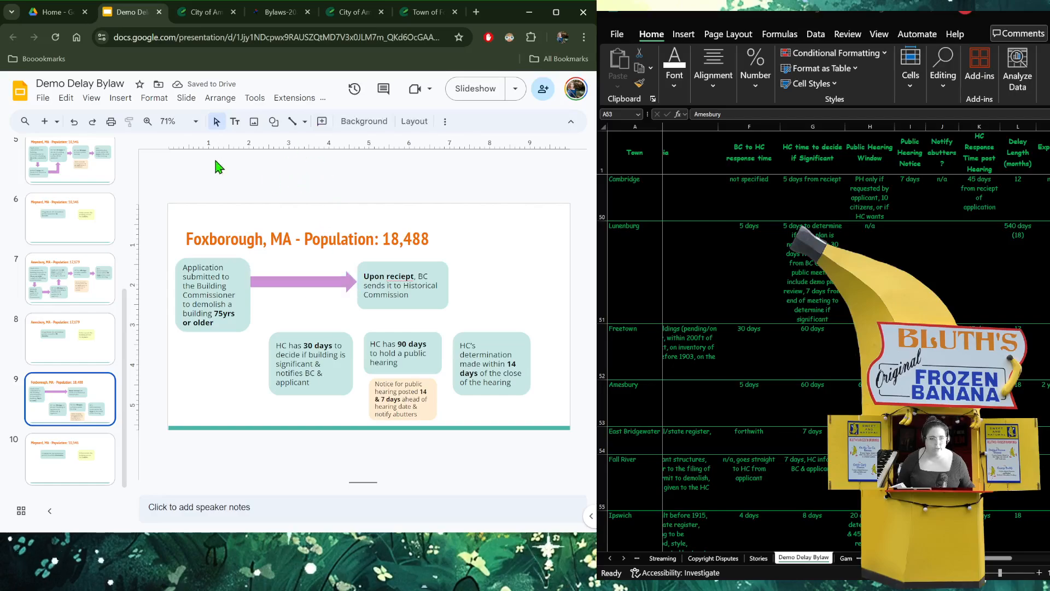
- Add a down arrow between the "Upon reciept" and 90-day boxes, with the same purple fill and a transparent outline
click(274, 121)
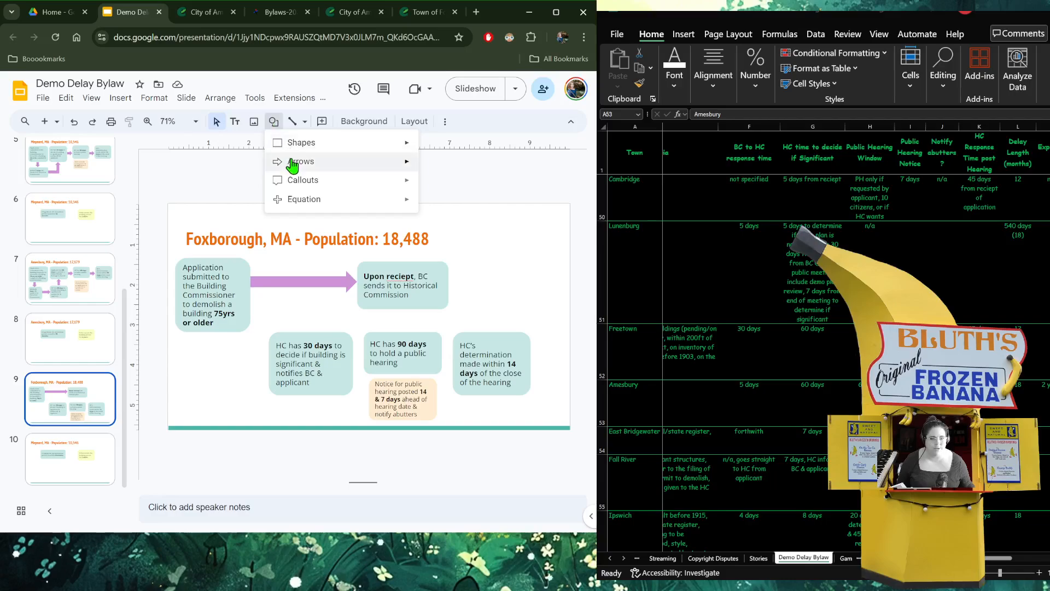
mouse_move(292, 164)
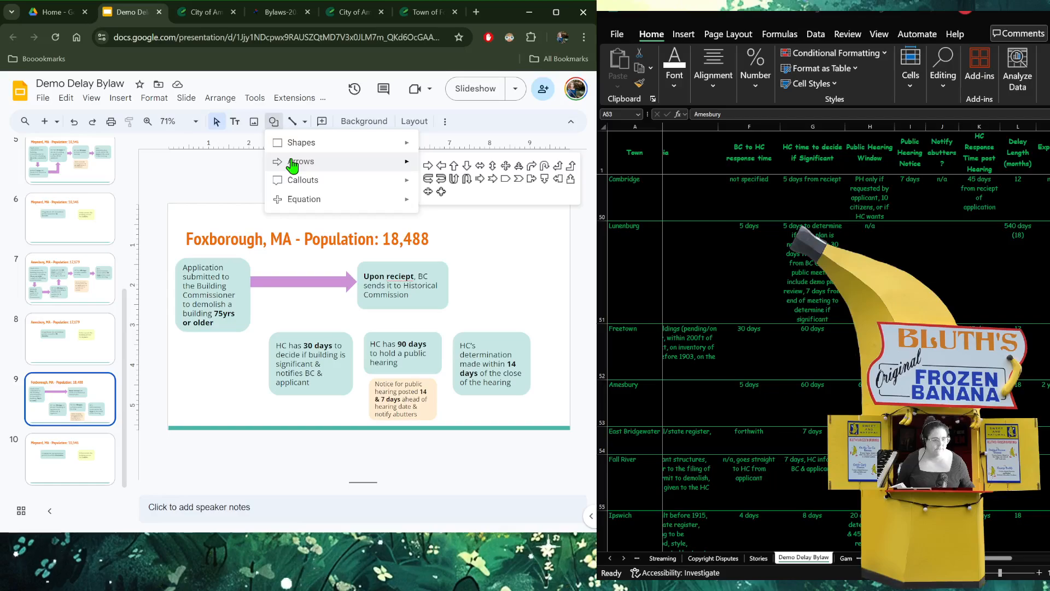
click(469, 166)
drag(397, 300, 405, 332)
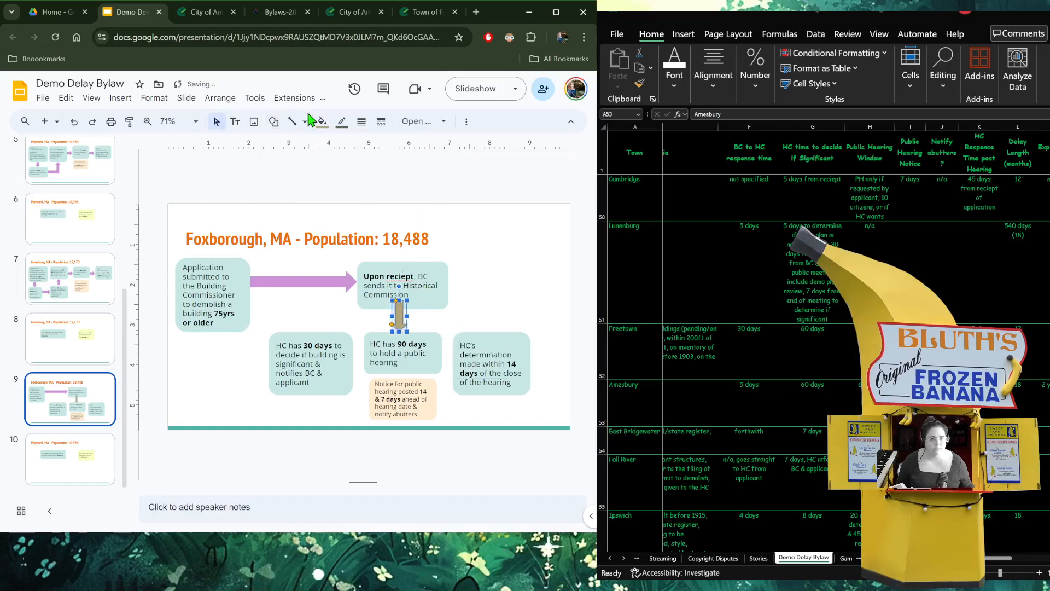
click(323, 123)
click(390, 179)
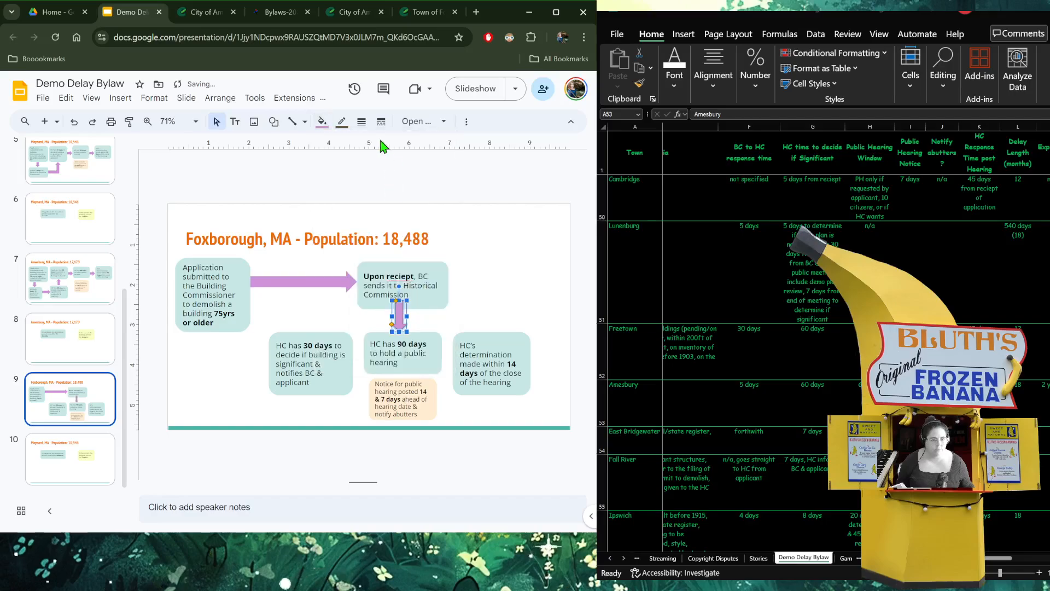
click(342, 121)
click(398, 332)
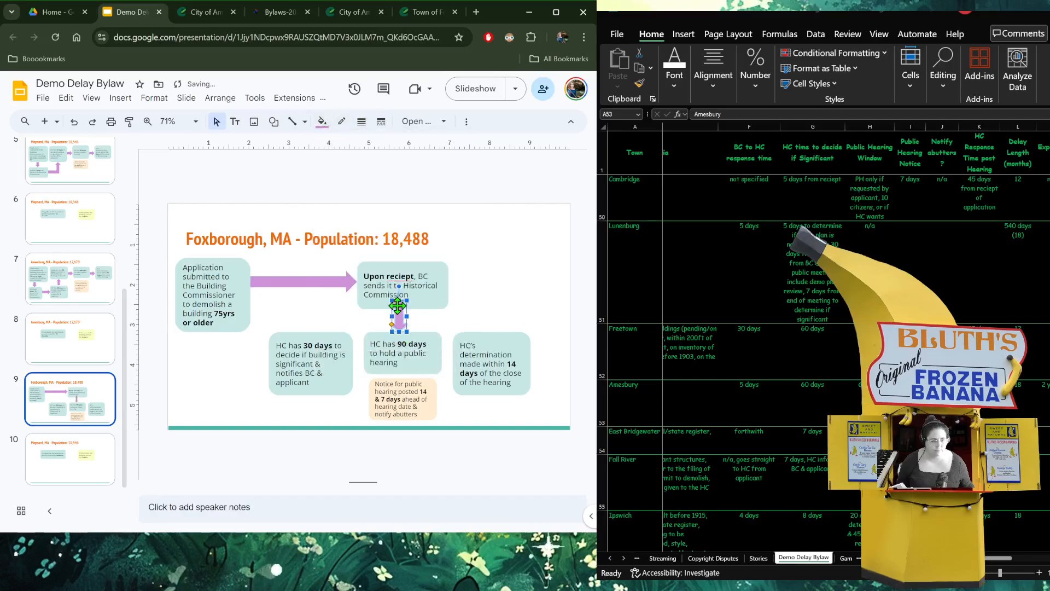
- Duplicate the down arrow, rotating and fitting the copy diagonally from the "Upon reciept" box to the 30-day box
drag(399, 300, 368, 325)
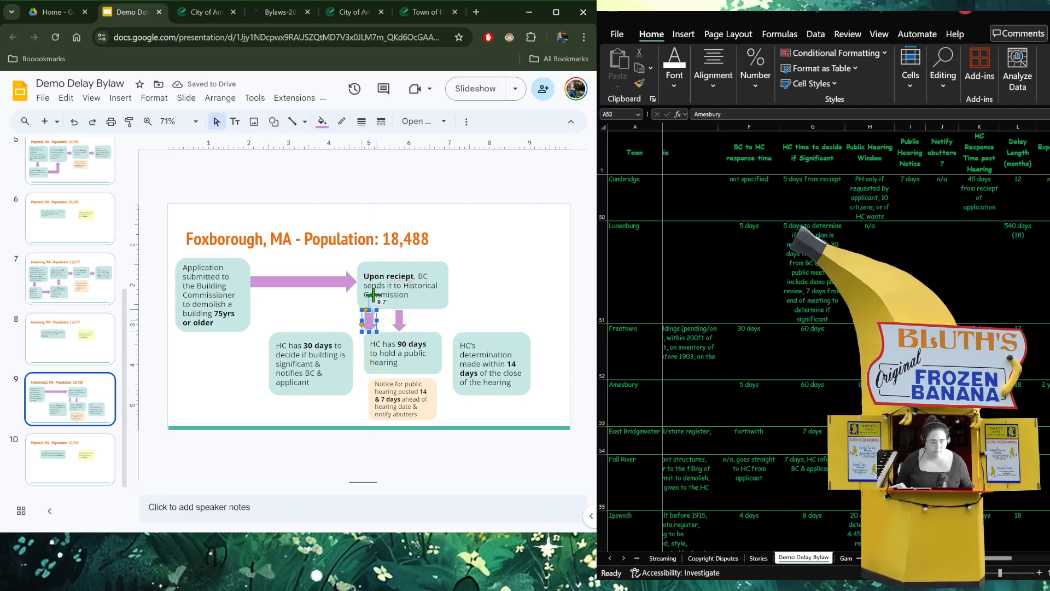
drag(377, 294, 348, 323)
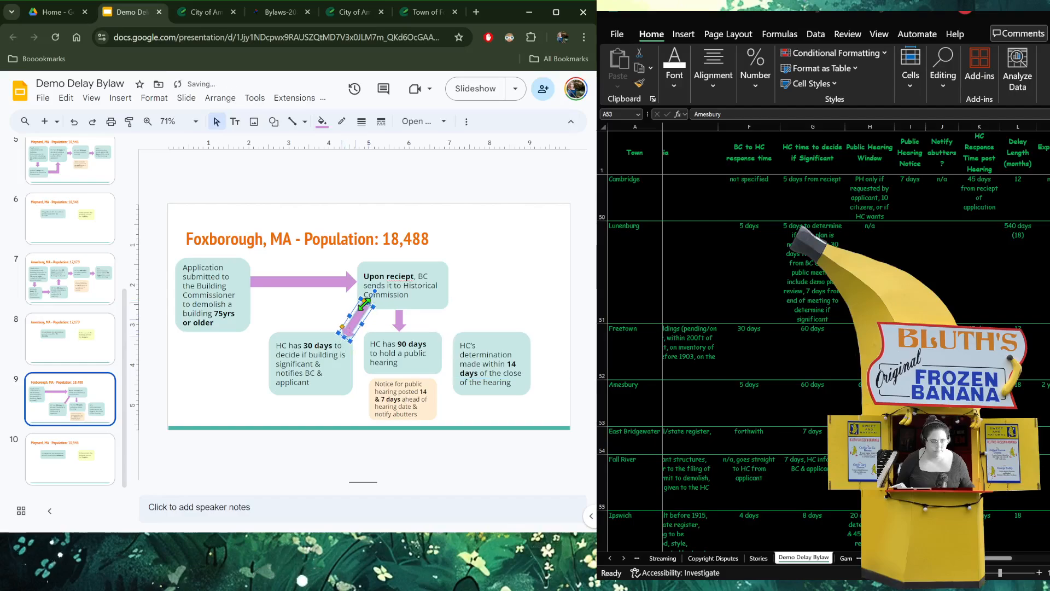
drag(365, 304, 361, 309)
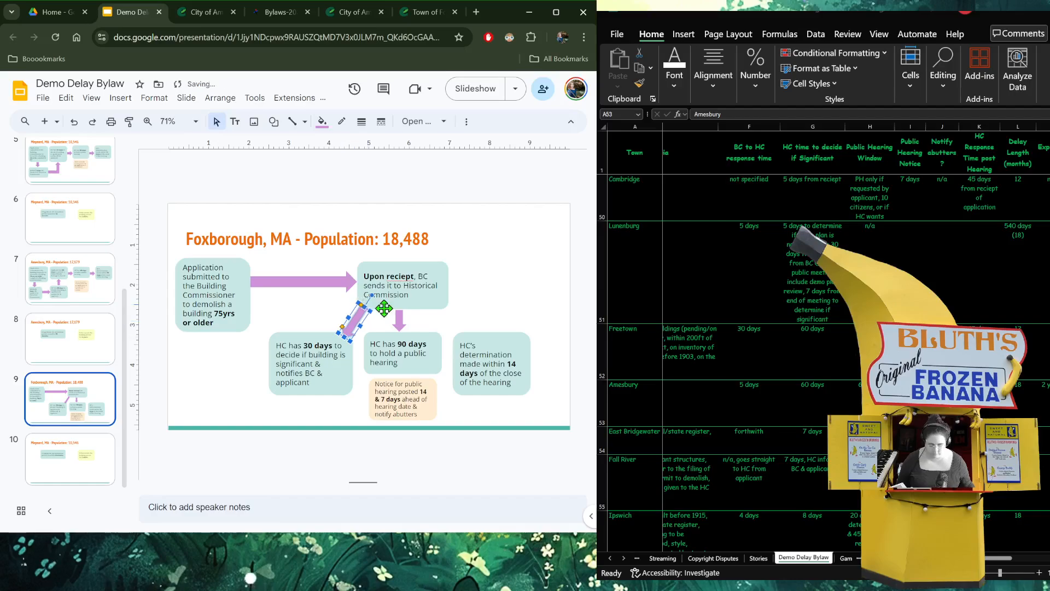
- Try a vertical flip on a duplicate of the diagonal arrow and flip it back
right_click(362, 332)
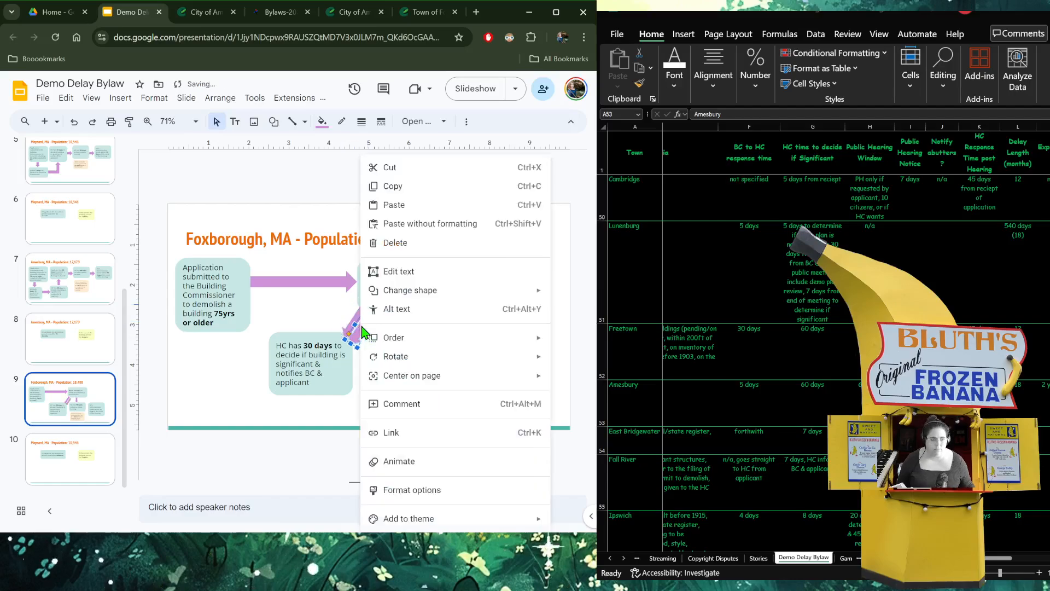
mouse_move(376, 359)
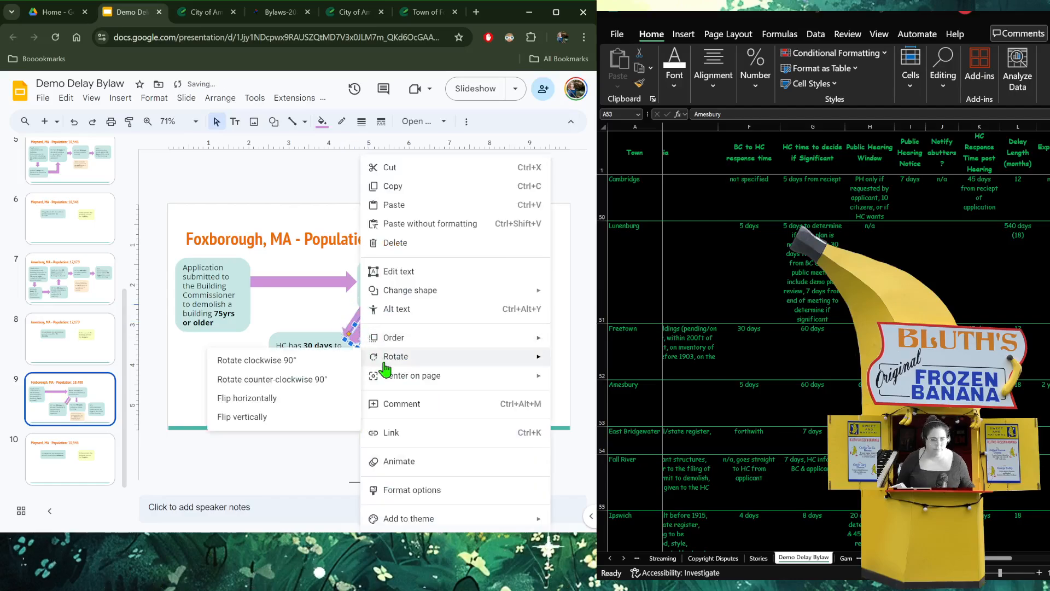
click(291, 417)
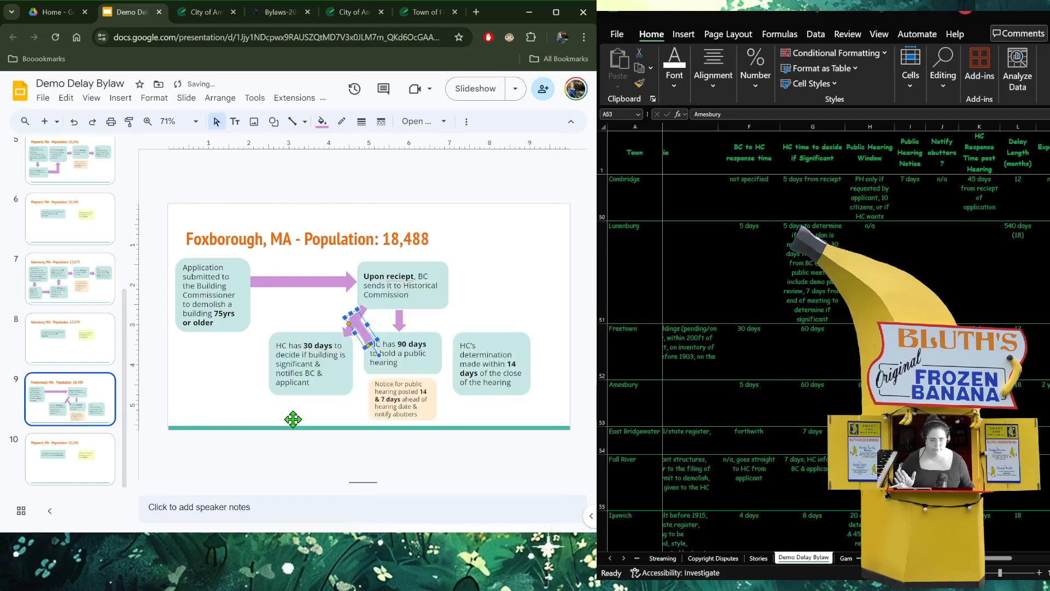
right_click(368, 335)
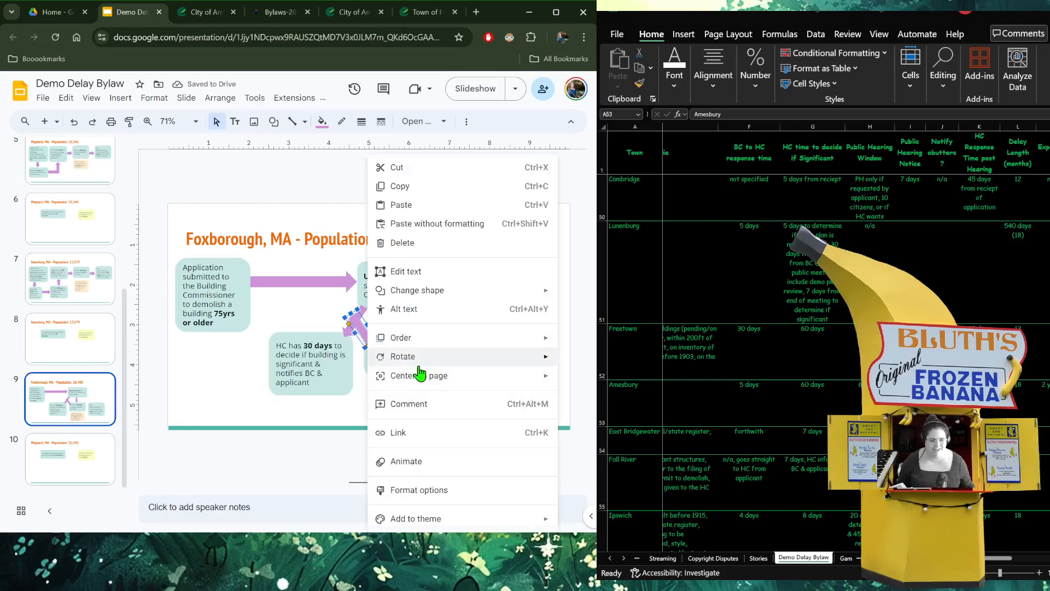
mouse_move(425, 348)
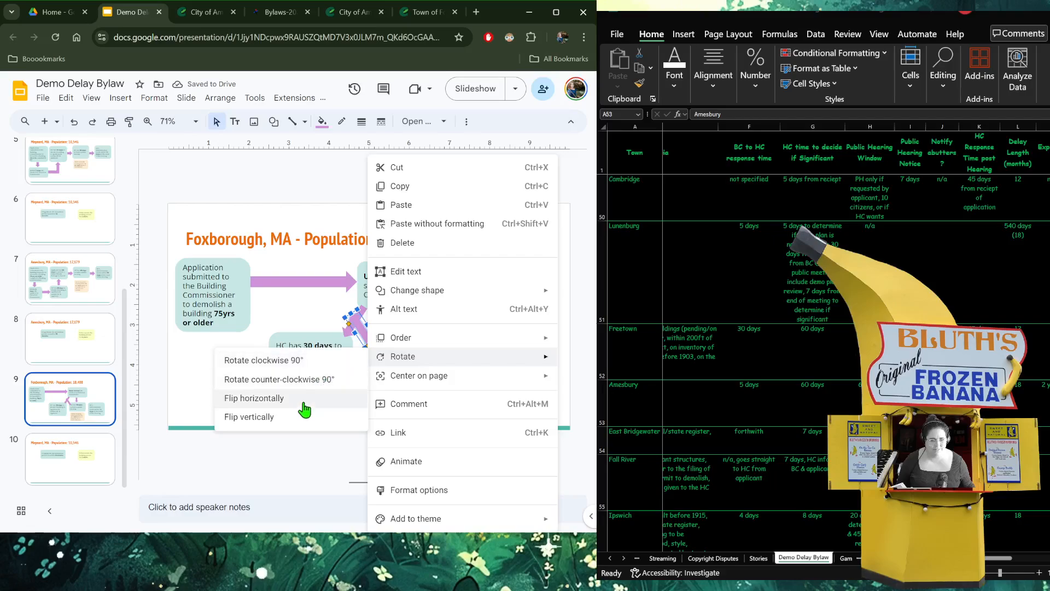
click(298, 416)
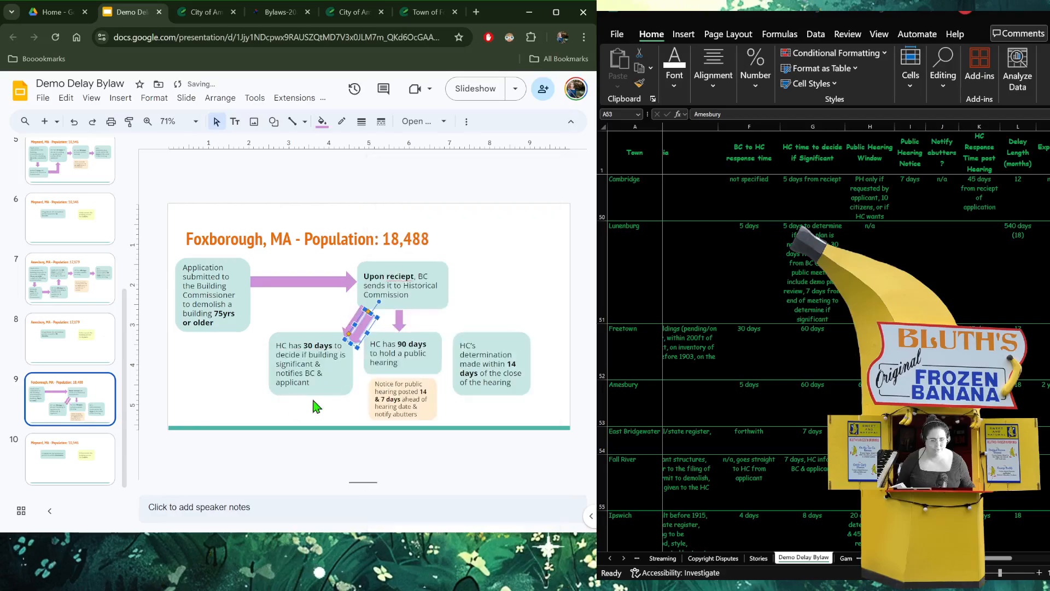
- Flip the duplicated diagonal arrow horizontally and place it between the "Upon reciept" box and the HC's determination box
right_click(357, 328)
mouse_move(394, 357)
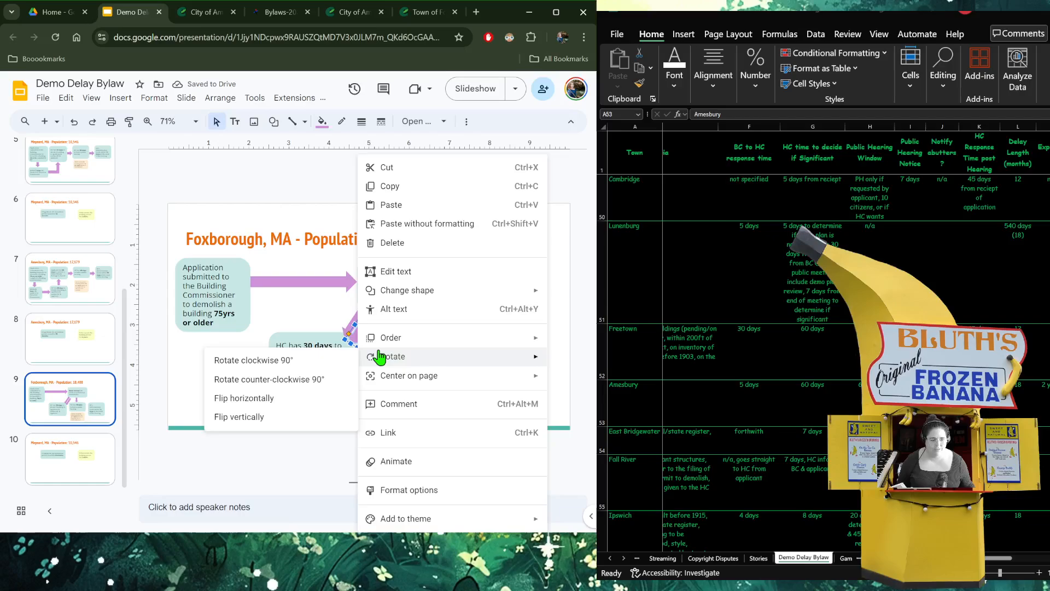
click(279, 398)
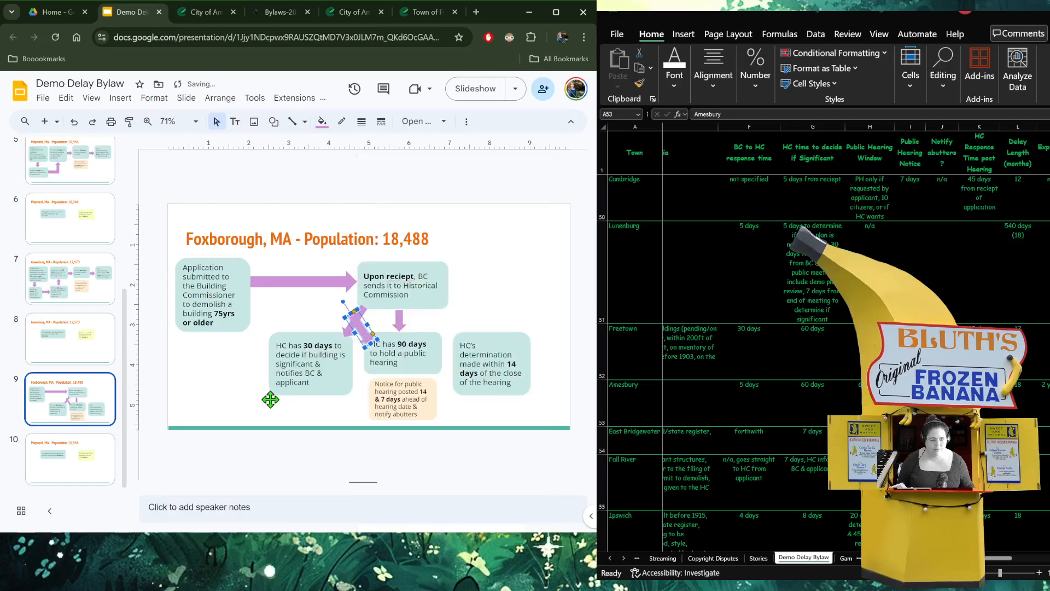
drag(366, 336, 454, 328)
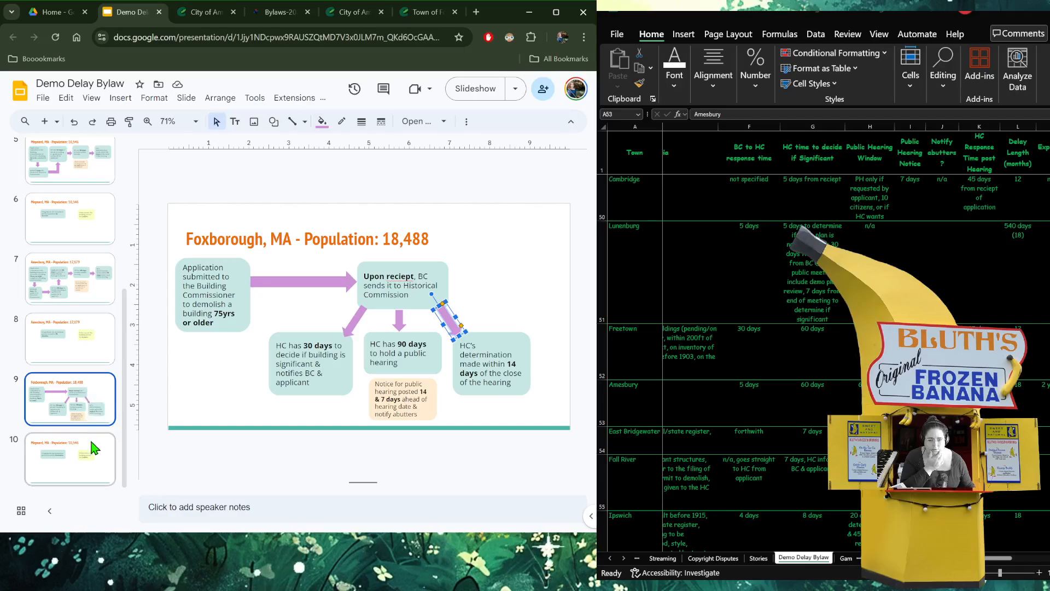
- Change the time limit in the HC's determination box to a bold "90 days"
click(389, 353)
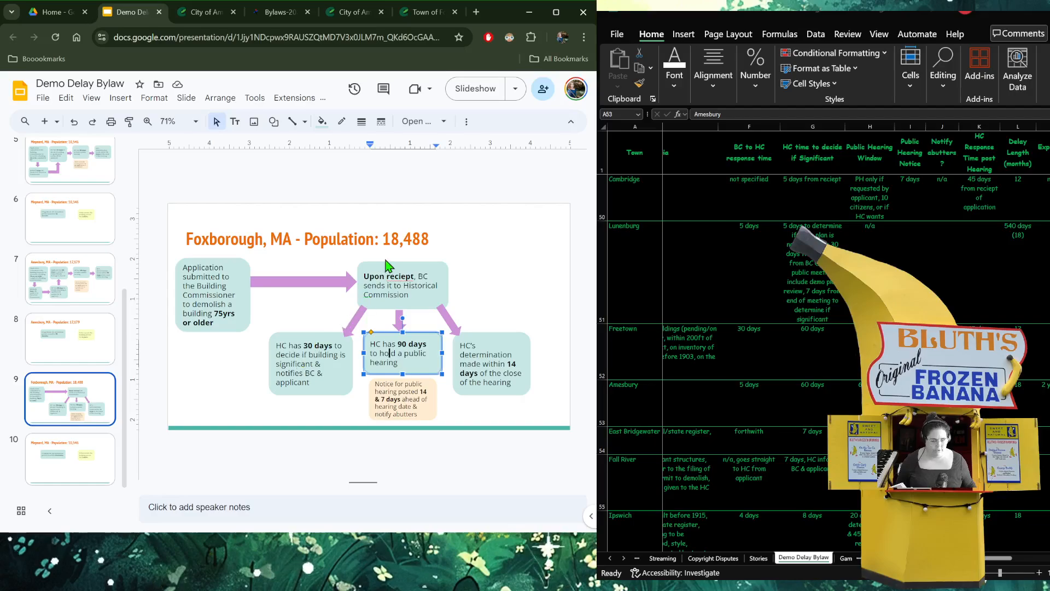
click(481, 353)
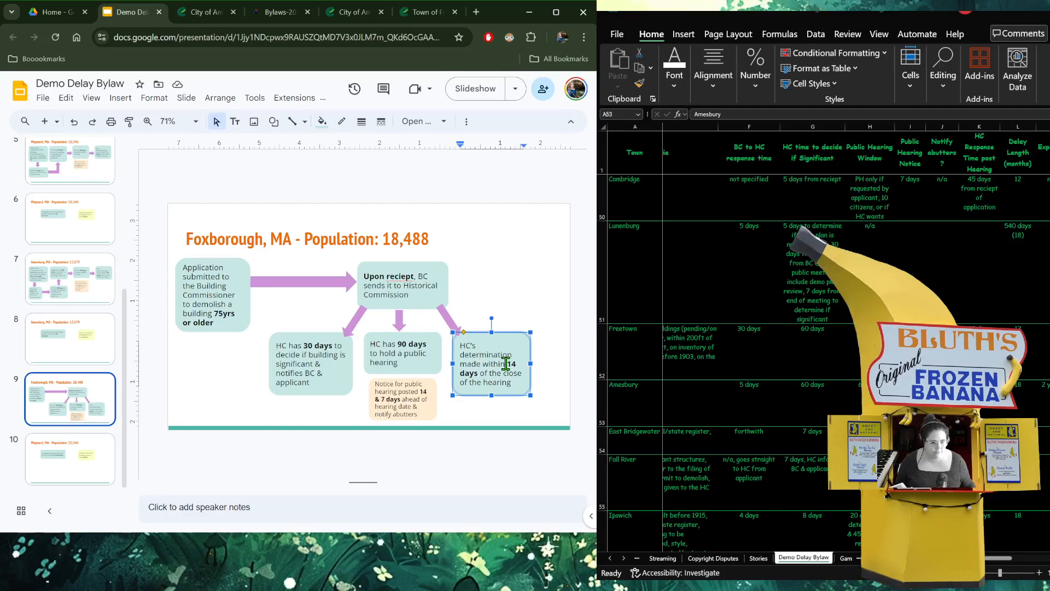
drag(506, 364, 477, 372)
text(90)
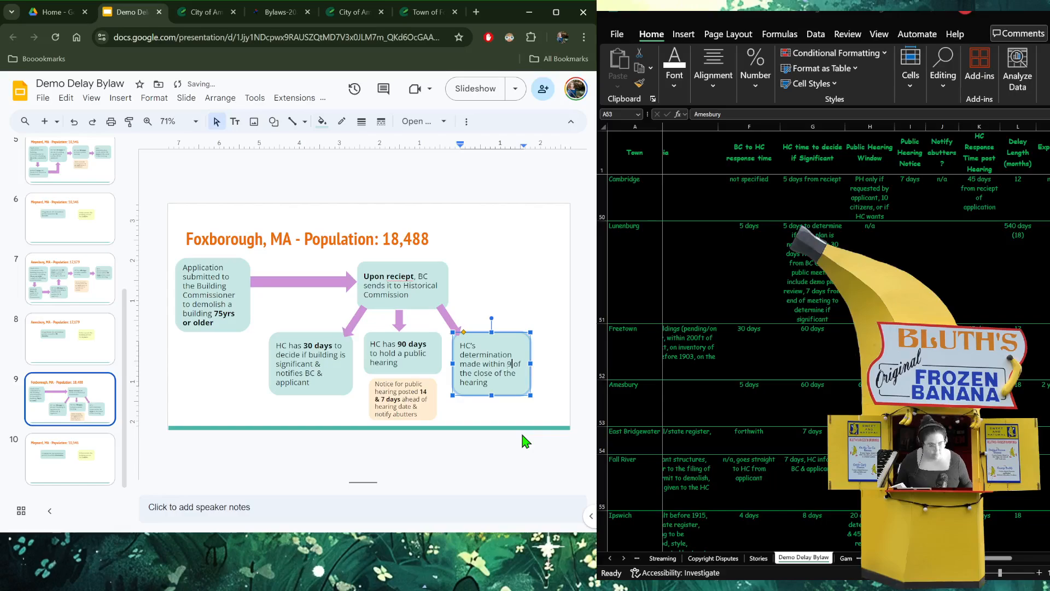
key(BackSpace)
key(BackSpace)
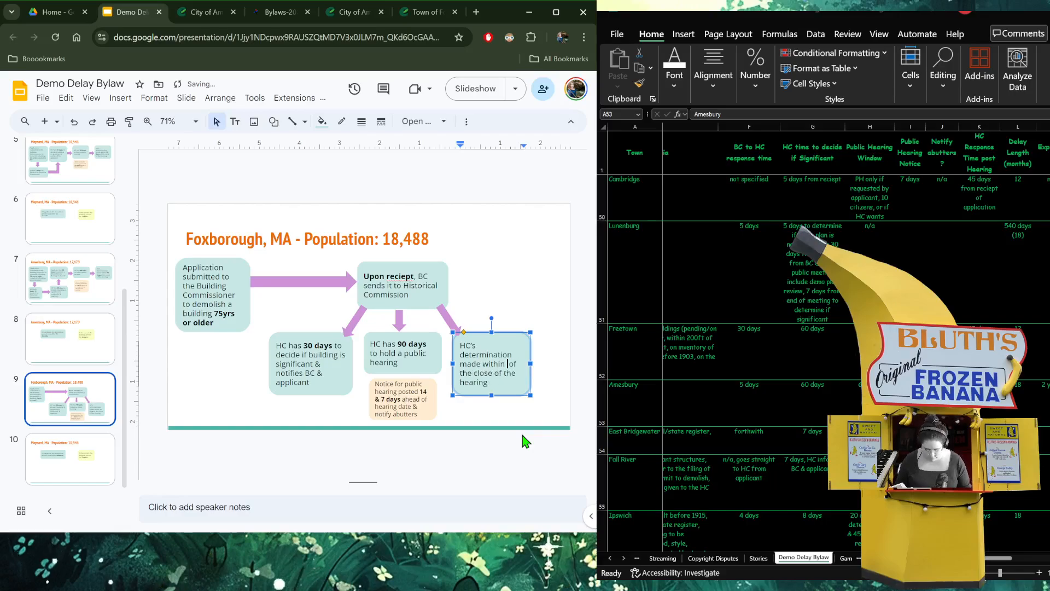
text(90 days)
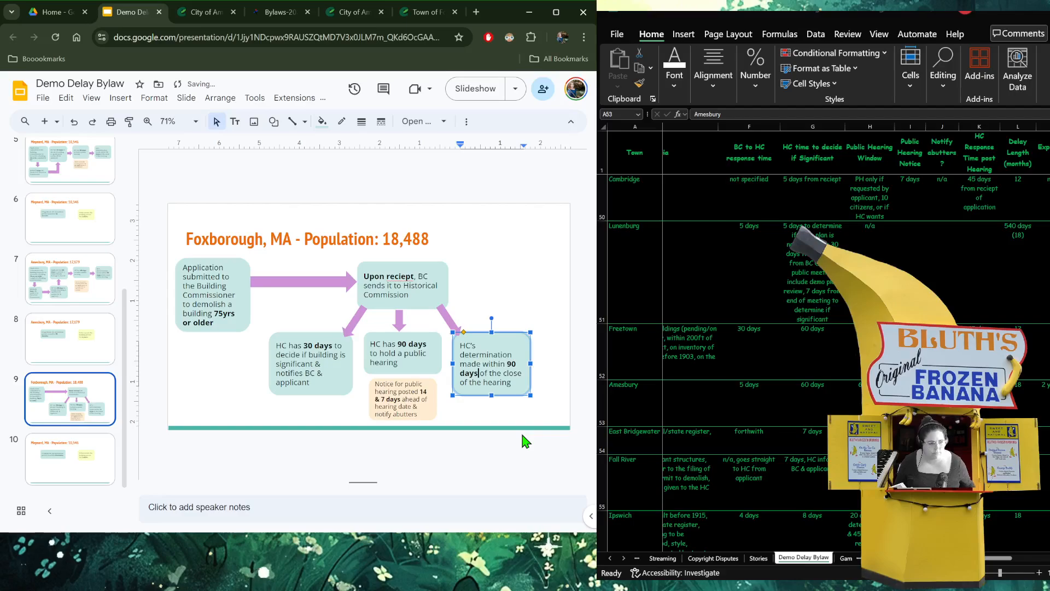
- Replace "the close of the hearing" in the HC's determination box with "receiving the application"
drag(515, 382, 493, 375)
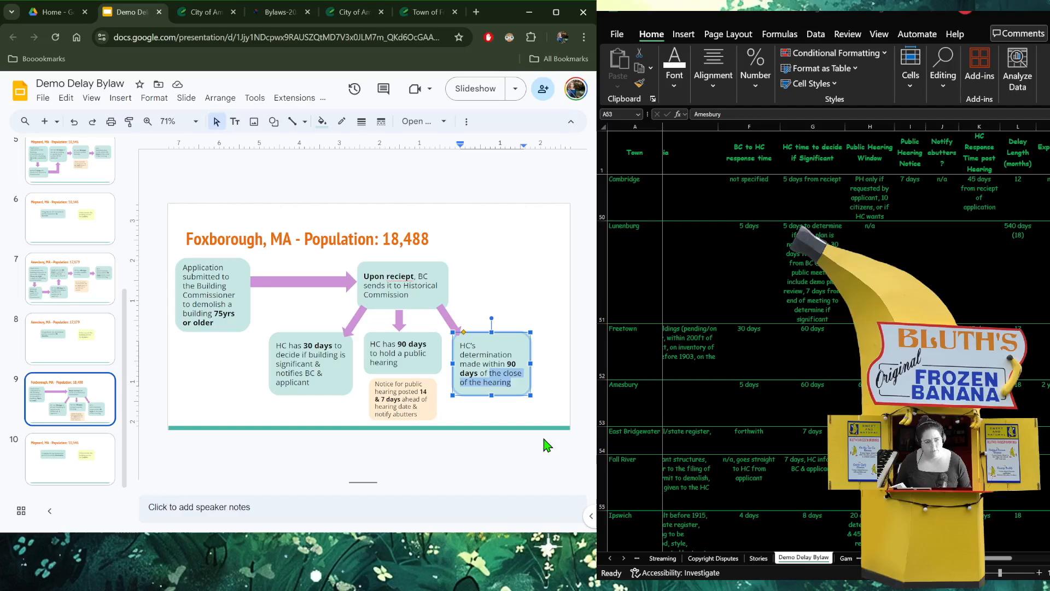
text(re)
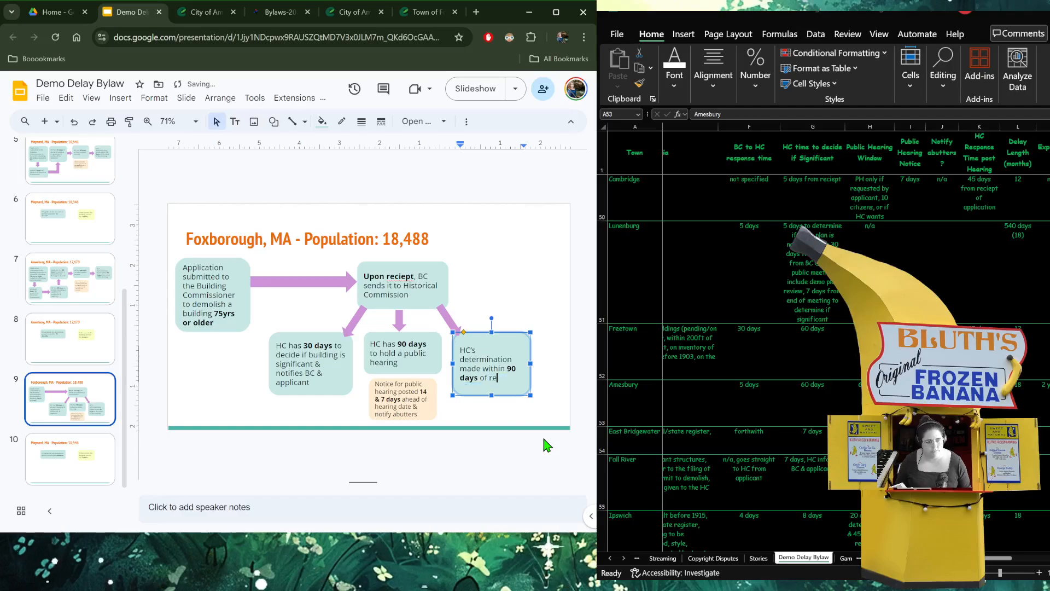
text(ceiving th)
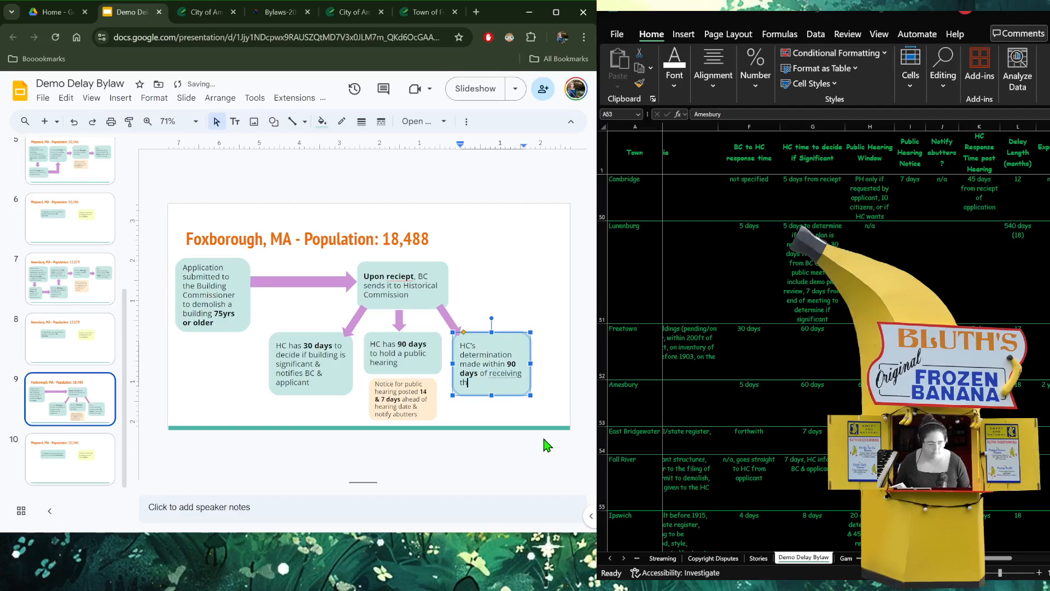
text(e application)
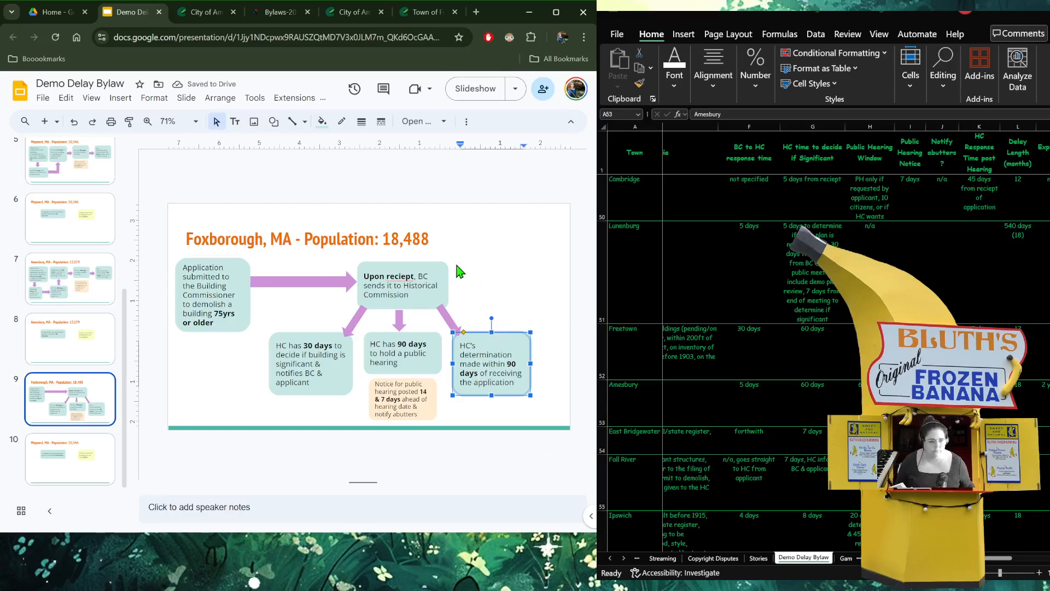
- Correct the misspelled "reciept" to "receipt" in the bold opening words of the Historical Commission referral box
click(396, 277)
click(409, 267)
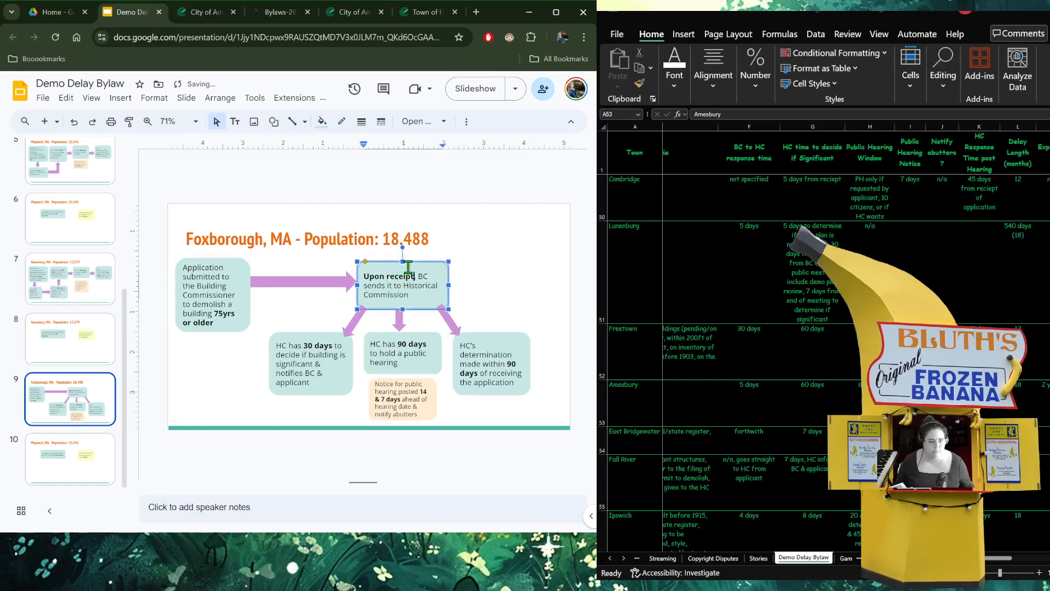
click(448, 322)
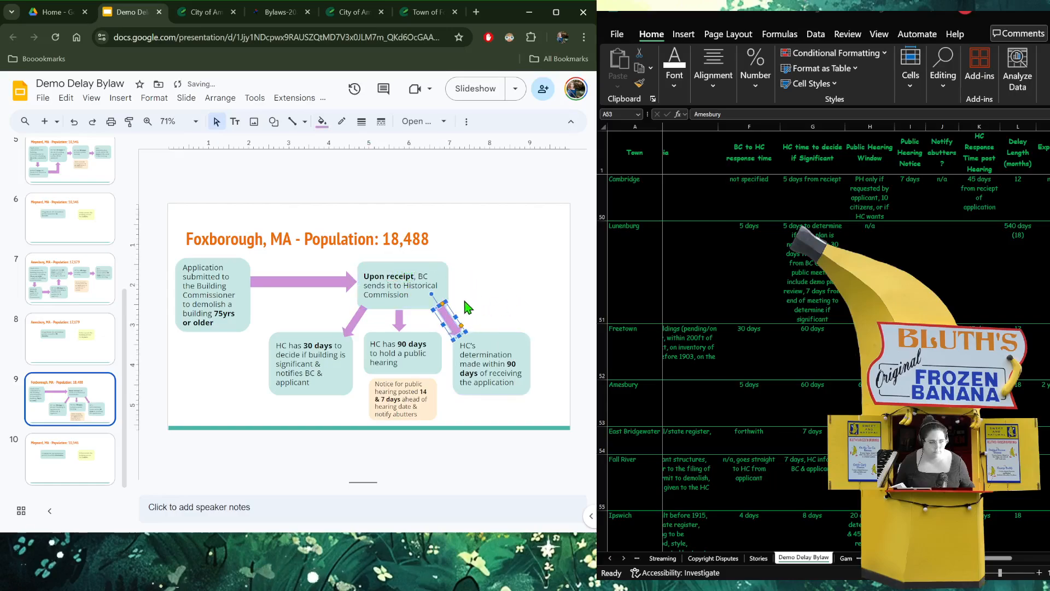
click(537, 322)
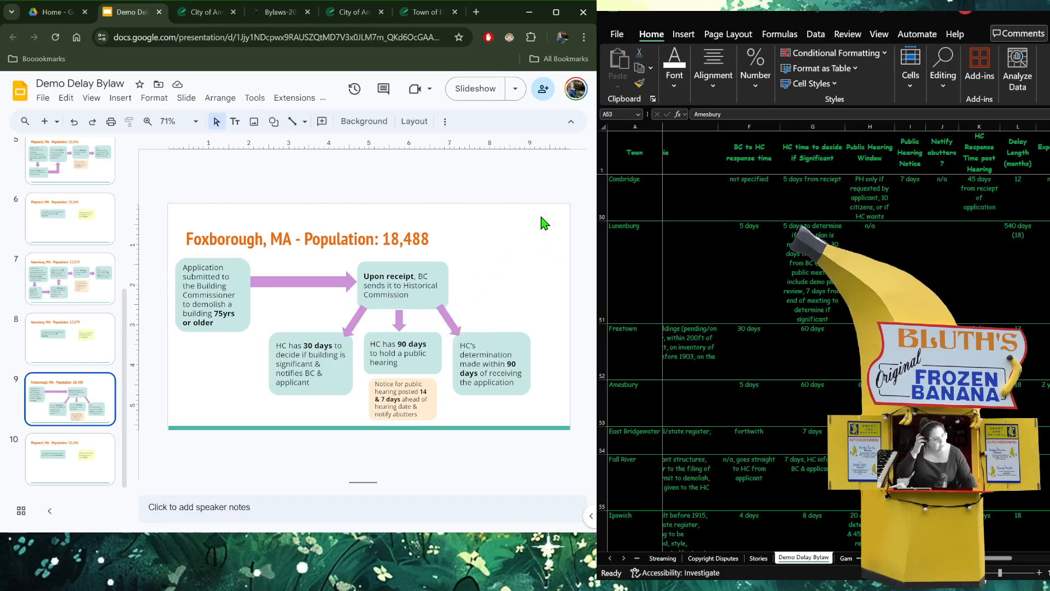
- Extend the tail of the middle vertical arrow up to the "Upon receipt" box
click(401, 320)
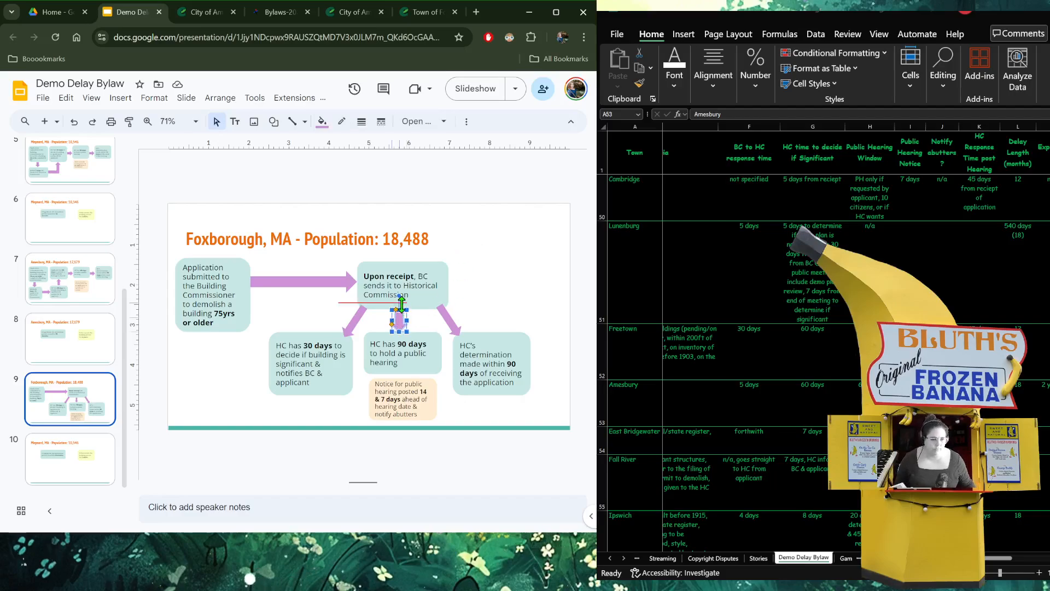
drag(402, 304, 402, 302)
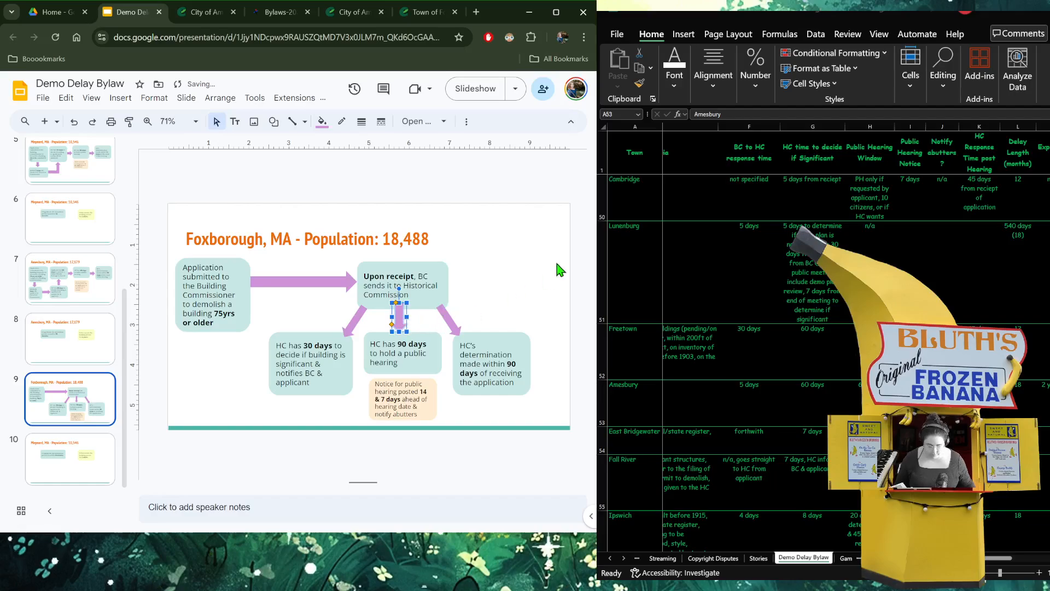
click(504, 280)
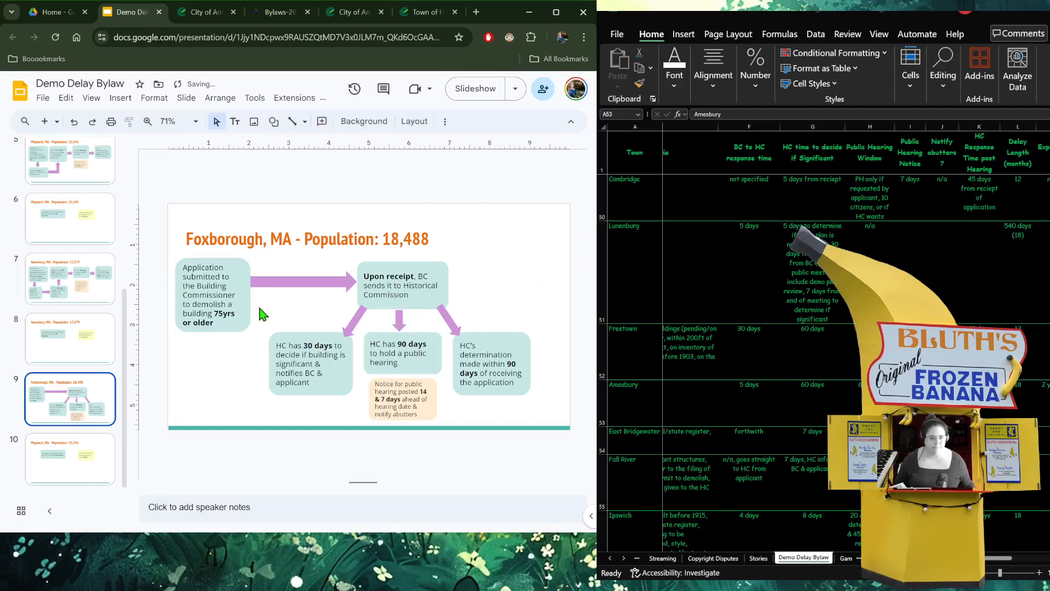
- Shorten the long horizontal arrow from its tail end and shift the Application box right to meet it
click(282, 282)
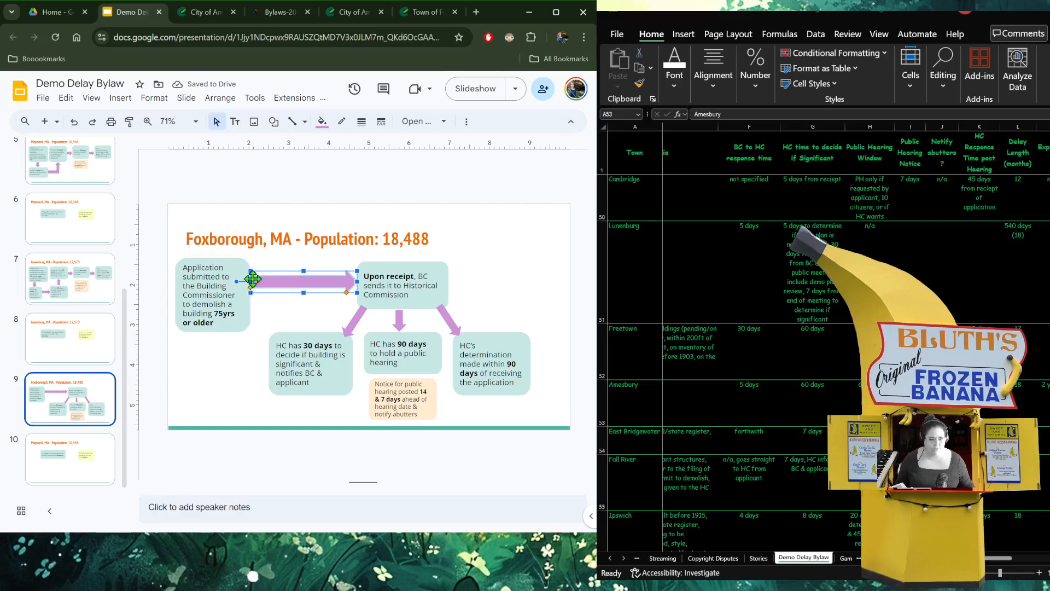
drag(253, 282, 237, 263)
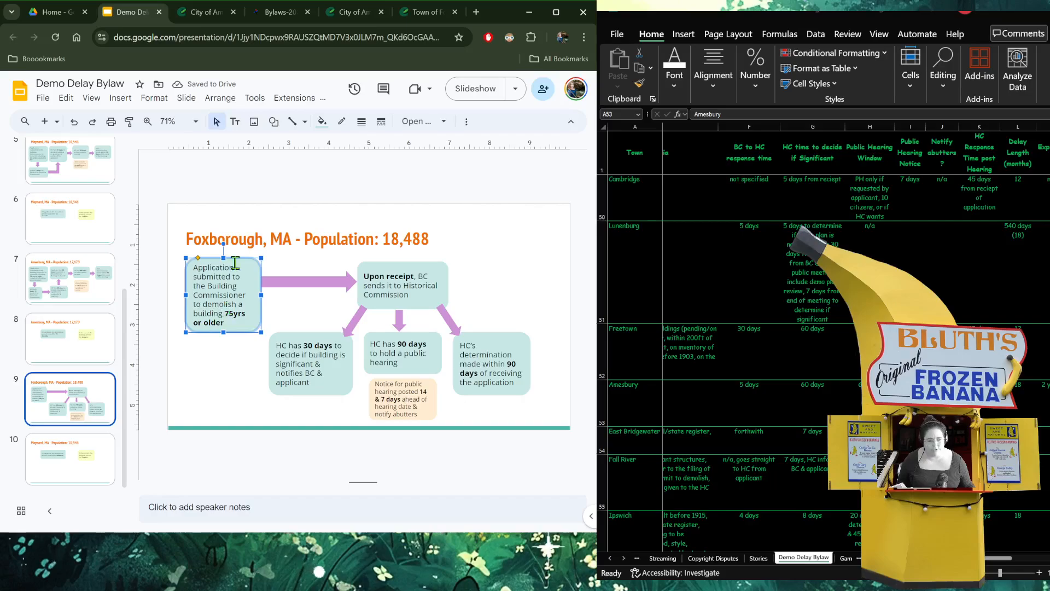
click(397, 270)
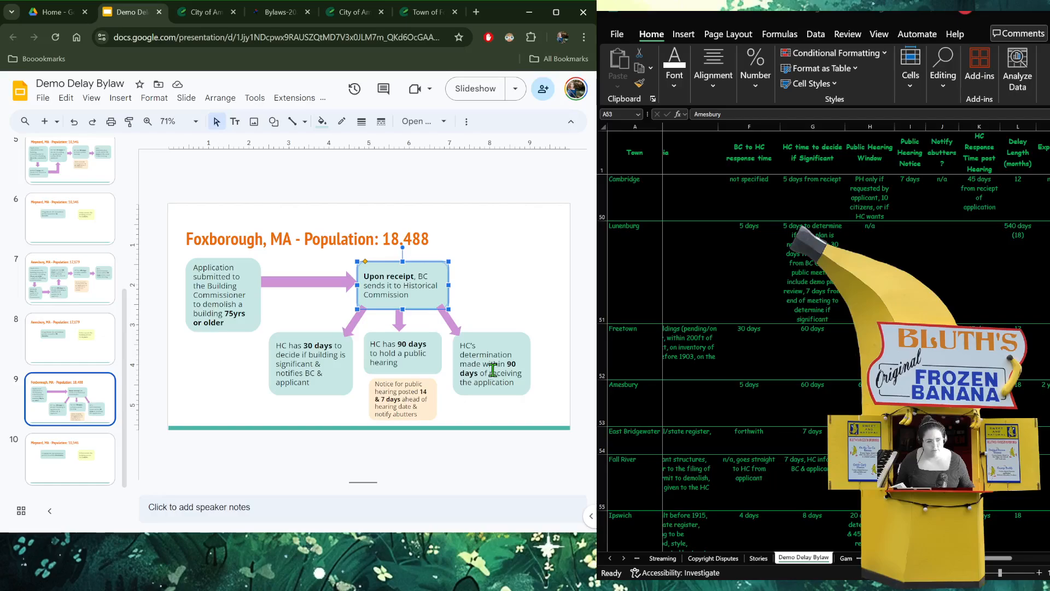
- Delete "of receiving the application" from the HC's determination box and reduce the box's height to fit the remaining text
drag(519, 381, 481, 374)
key(BackSpace)
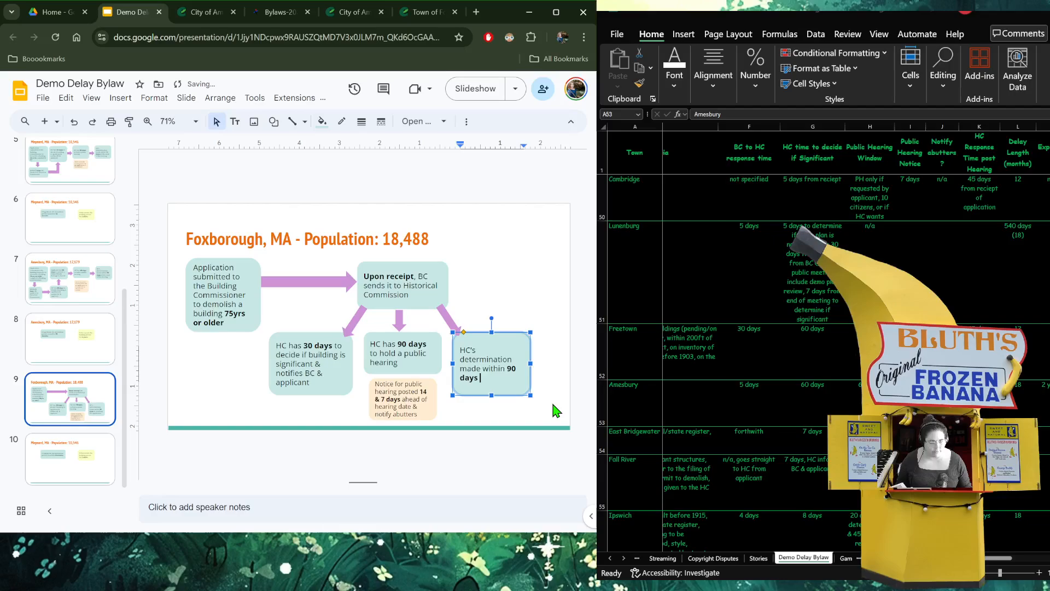
key(Escape)
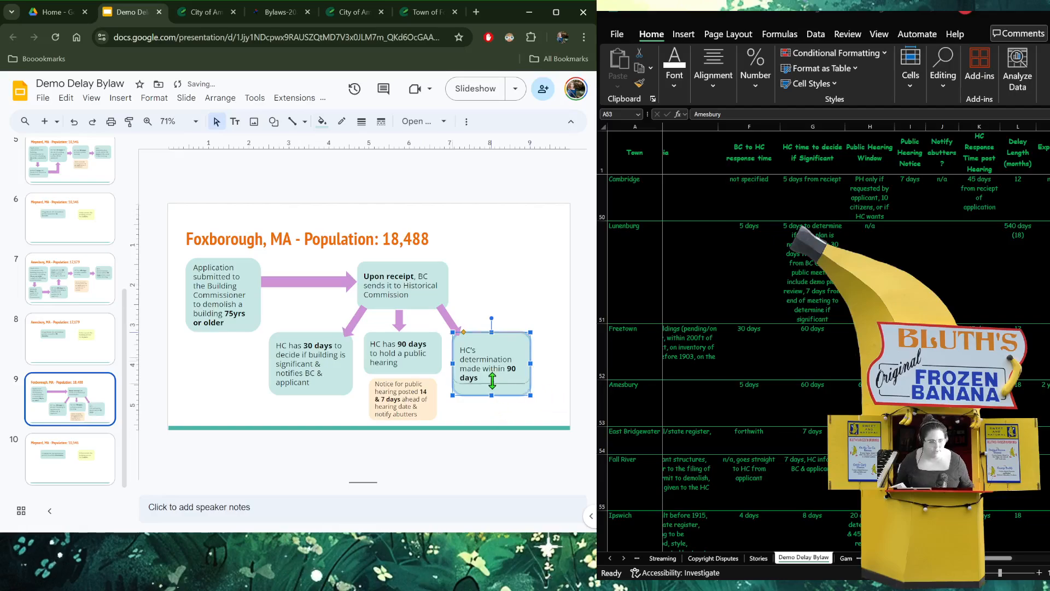
drag(492, 385, 493, 374)
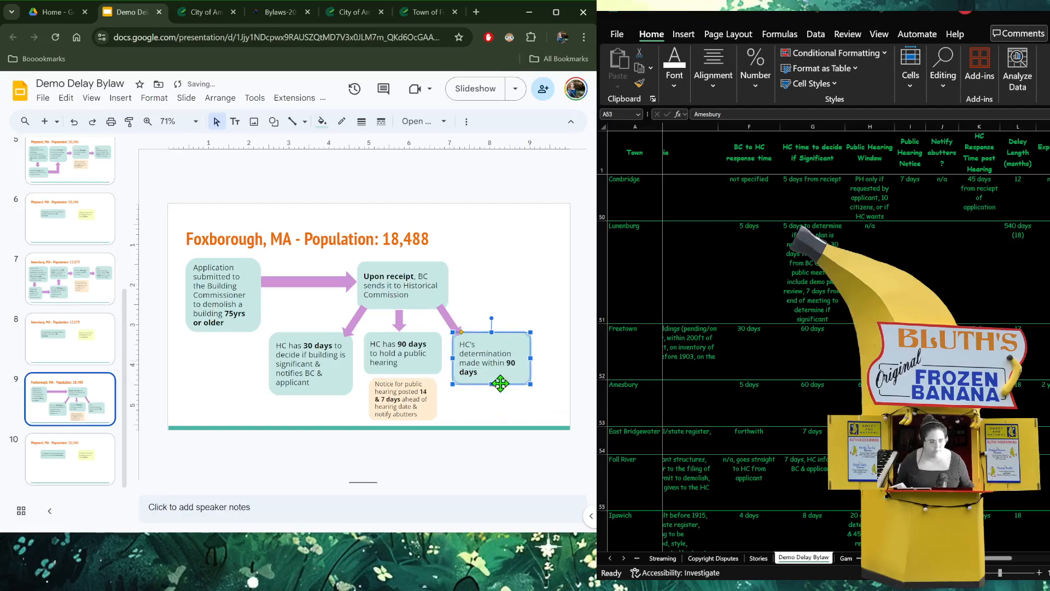
click(534, 310)
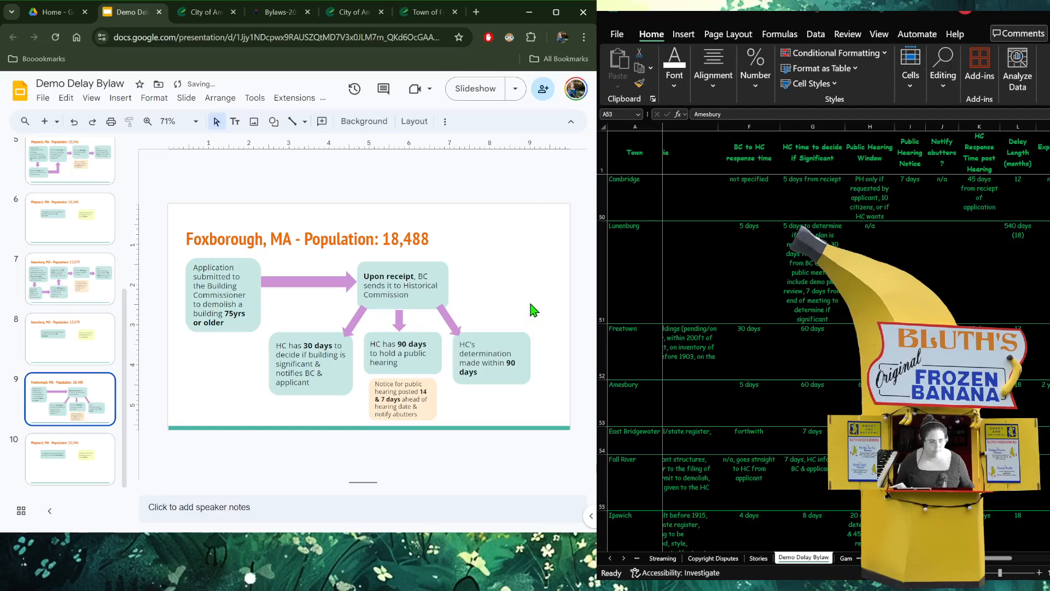
double_click(491, 355)
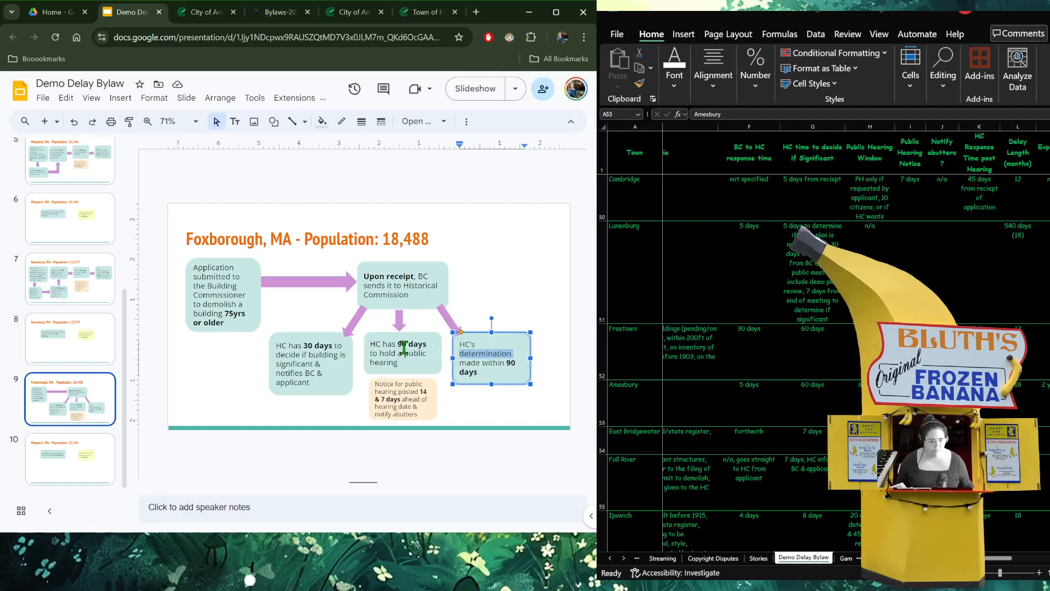
click(491, 363)
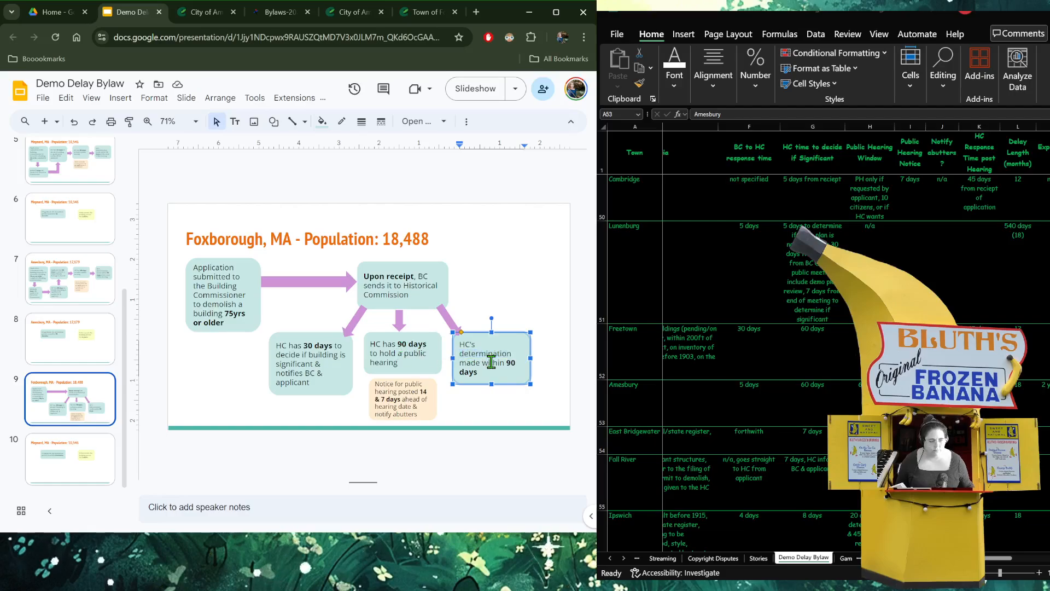
click(474, 227)
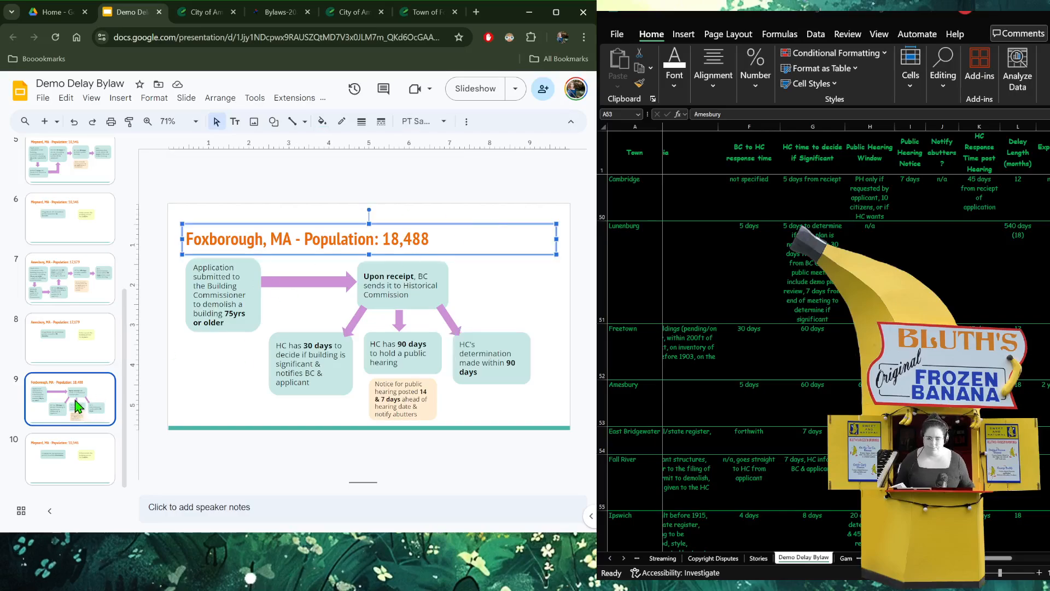
- Copy the title "Foxborough, MA - Population: 18,488" from slide 9 over the Maynard title on slide 10
click(73, 461)
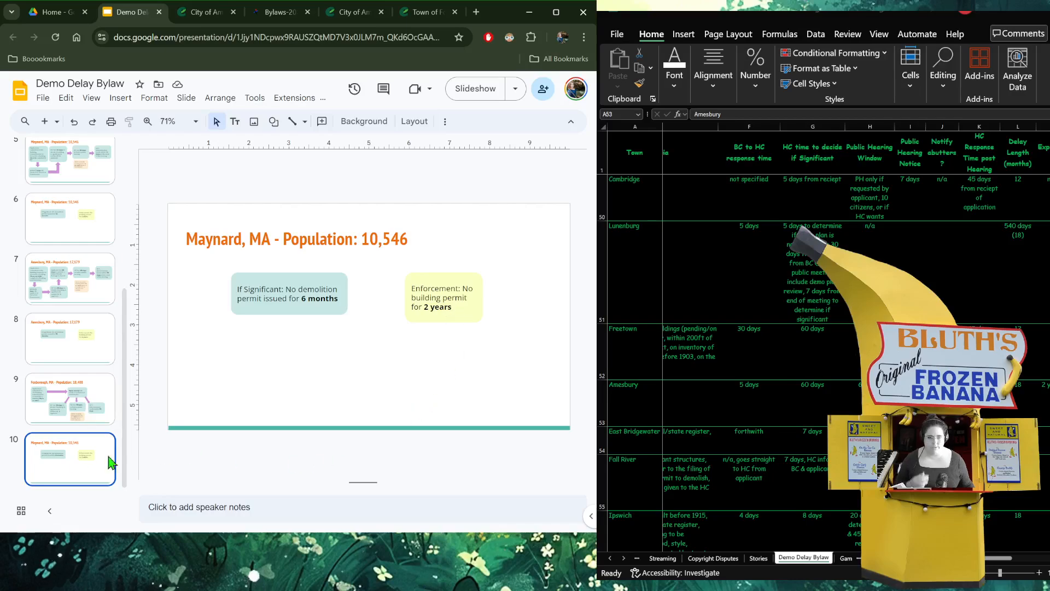
click(60, 378)
click(267, 232)
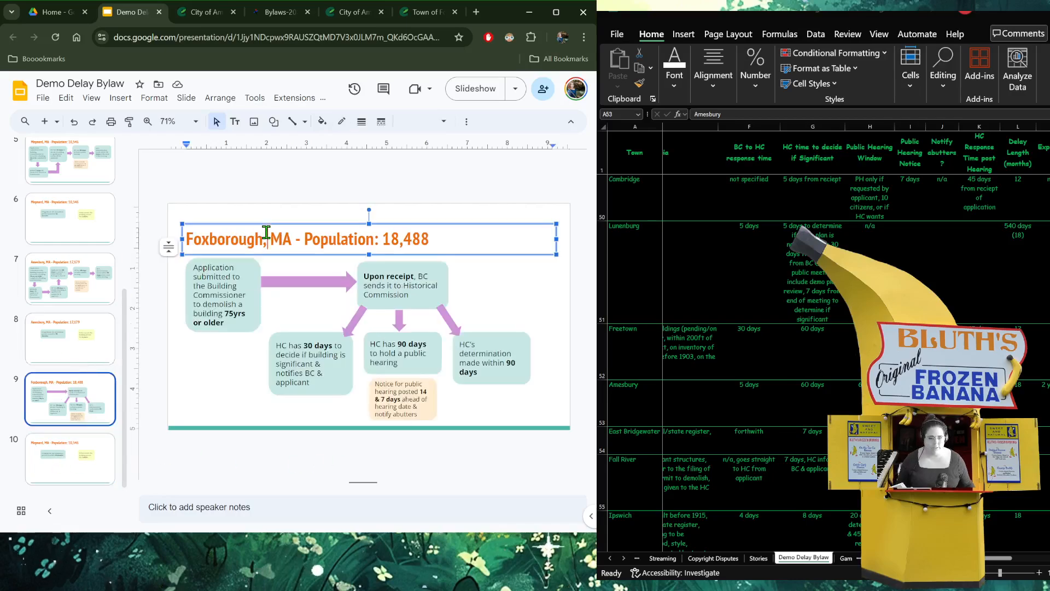
triple_click(266, 232)
key(ctrl+c)
click(40, 480)
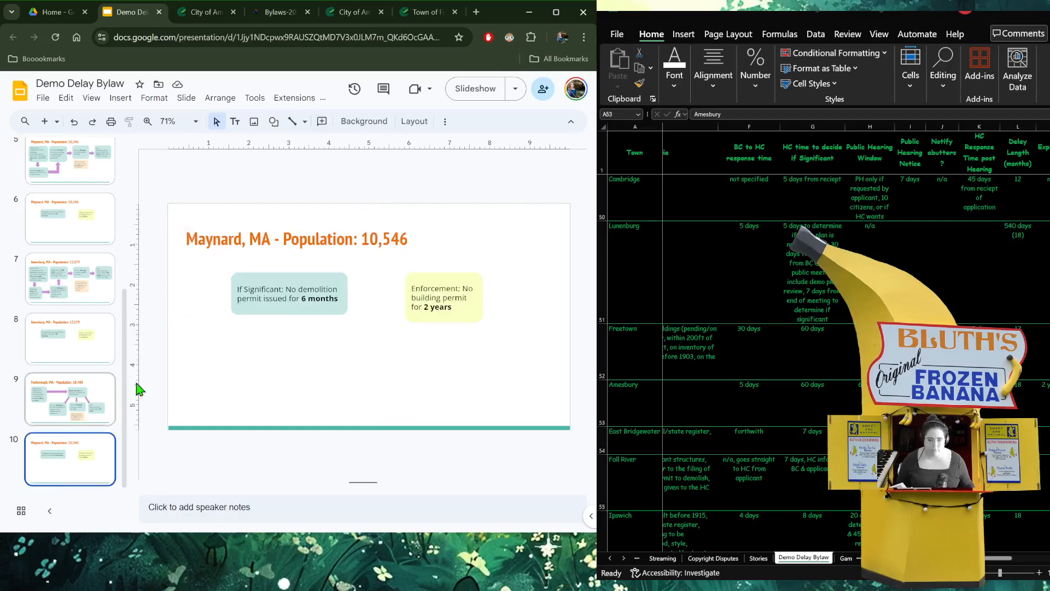
triple_click(260, 247)
key(ctrl+v)
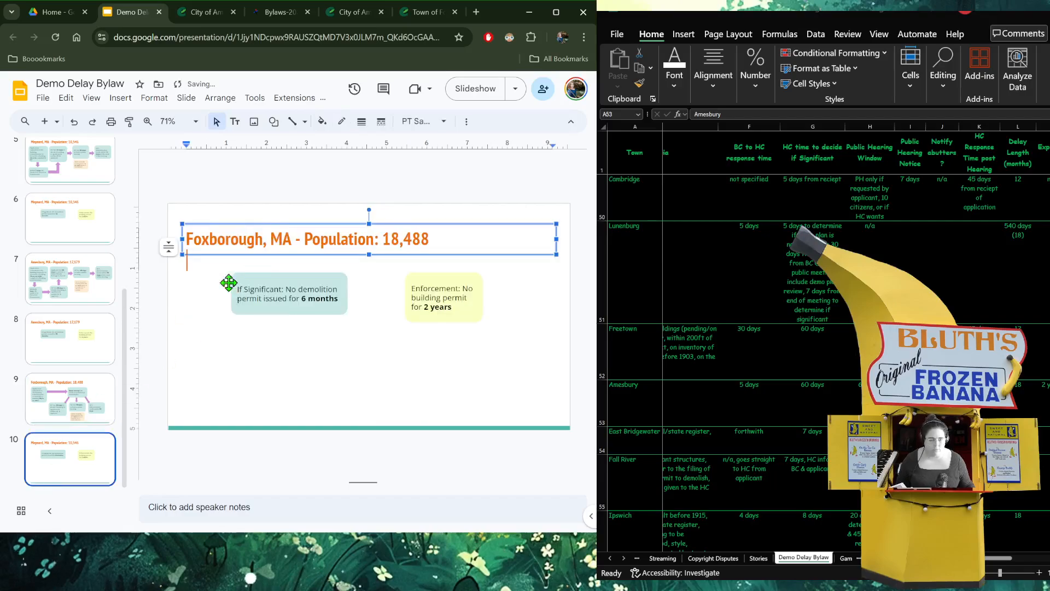
click(306, 380)
- Copy the two Maynard slides, 5 and 6, and paste them after slide 10
scroll(58, 421, up, 5)
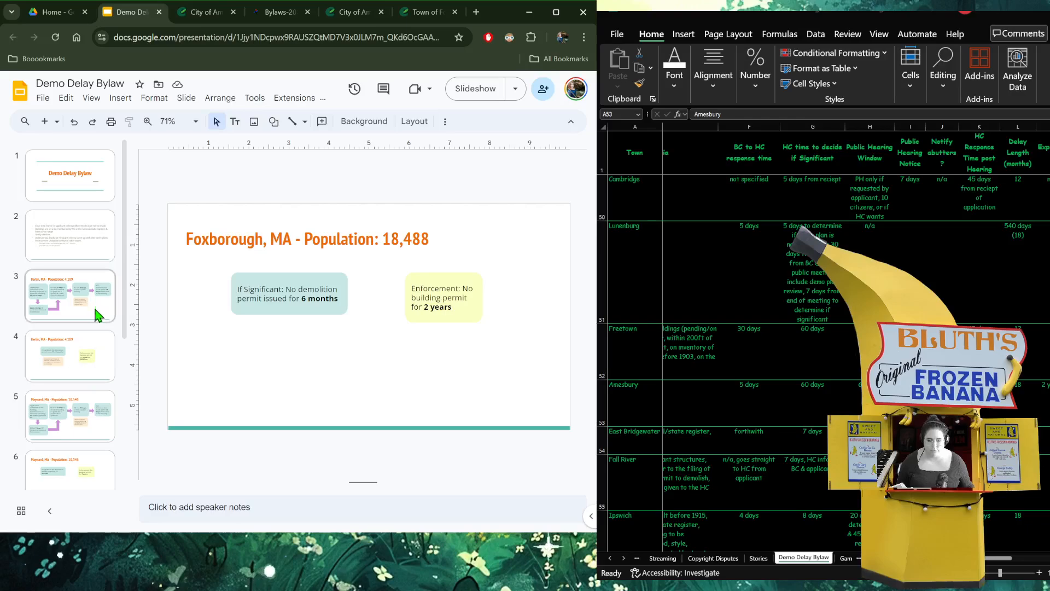
scroll(93, 387, down, 1)
scroll(93, 387, down, 1)
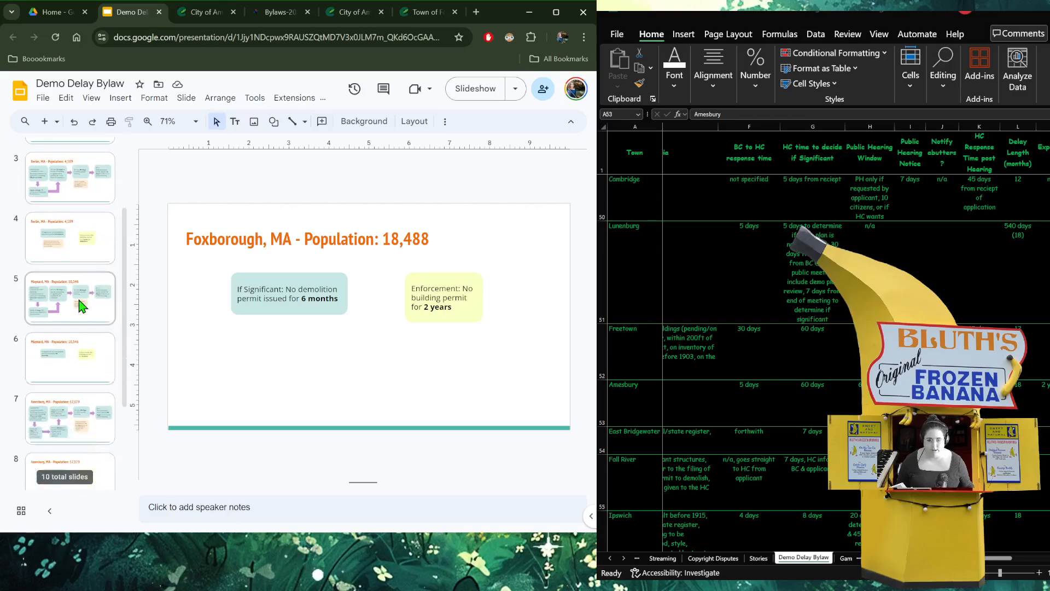
click(83, 311)
shift+click(73, 364)
scroll(72, 369, down, 3)
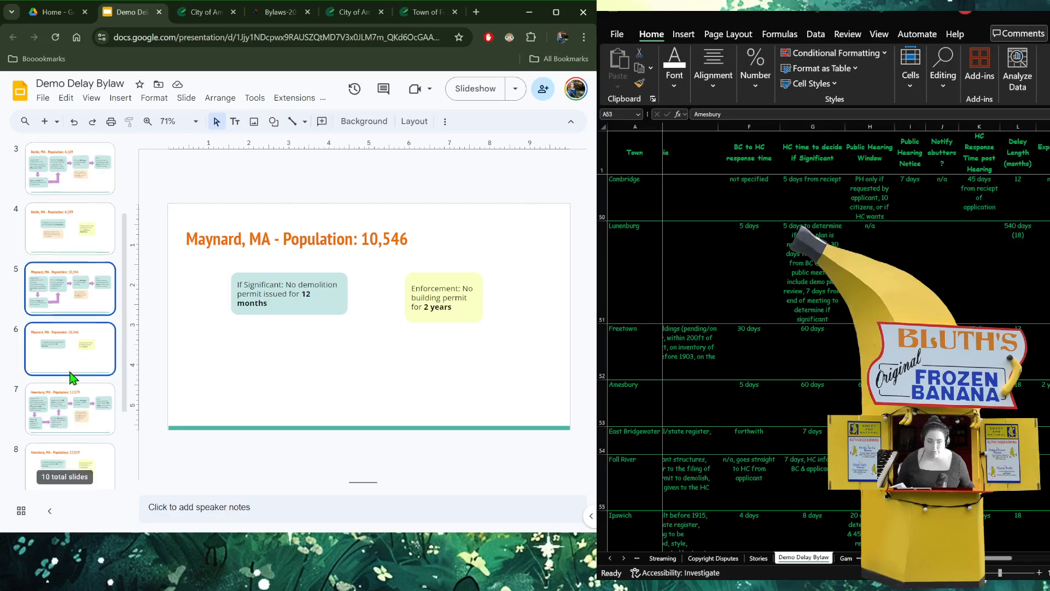
click(70, 462)
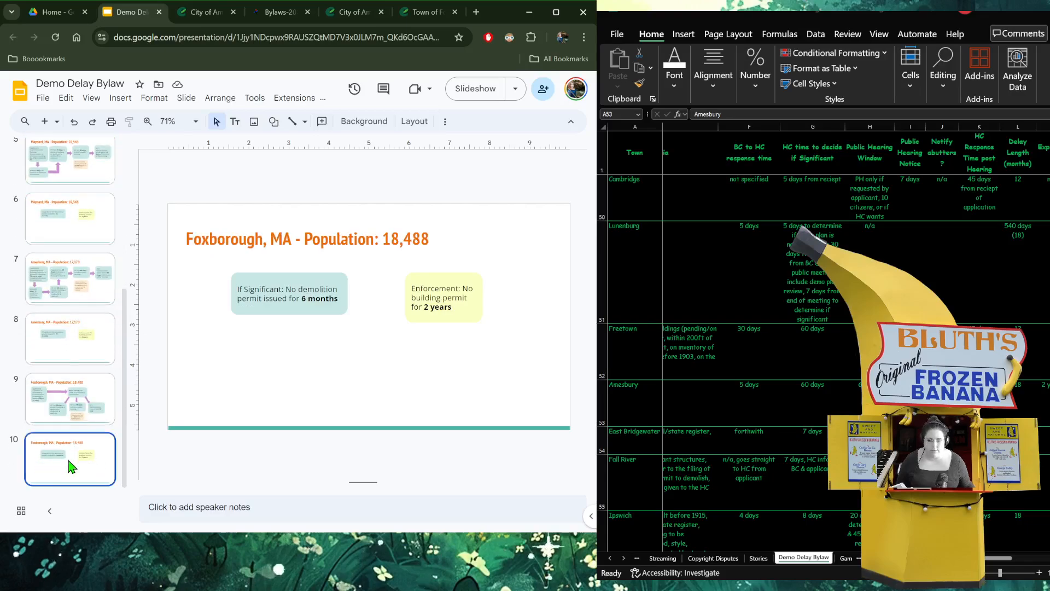
key(ctrl+v)
- Replace the title on slide 11 with "Hudson, MA - Population: 20,092"
click(61, 411)
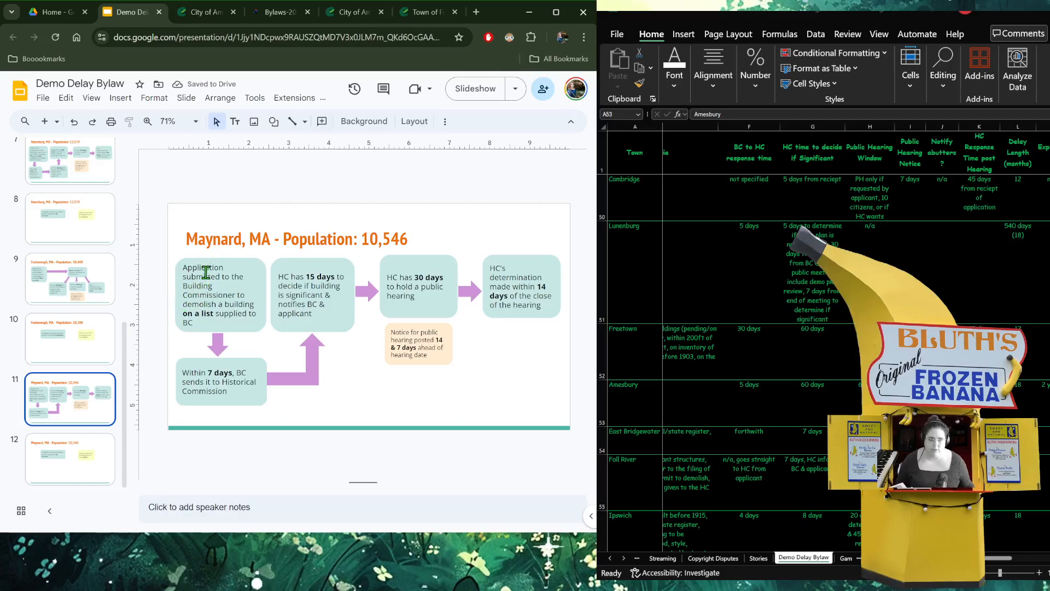
triple_click(207, 241)
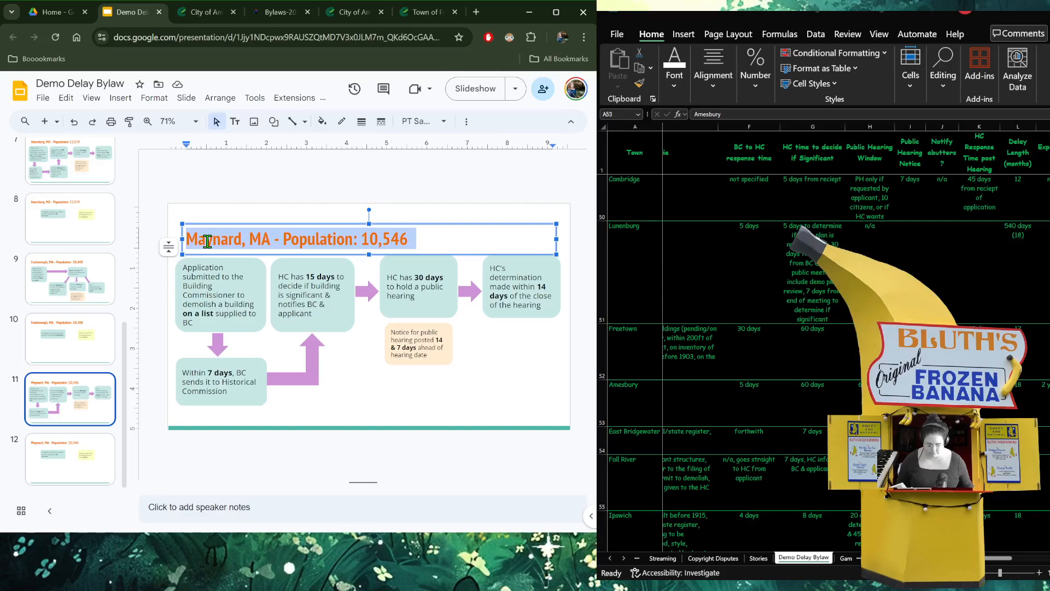
text(Hudso)
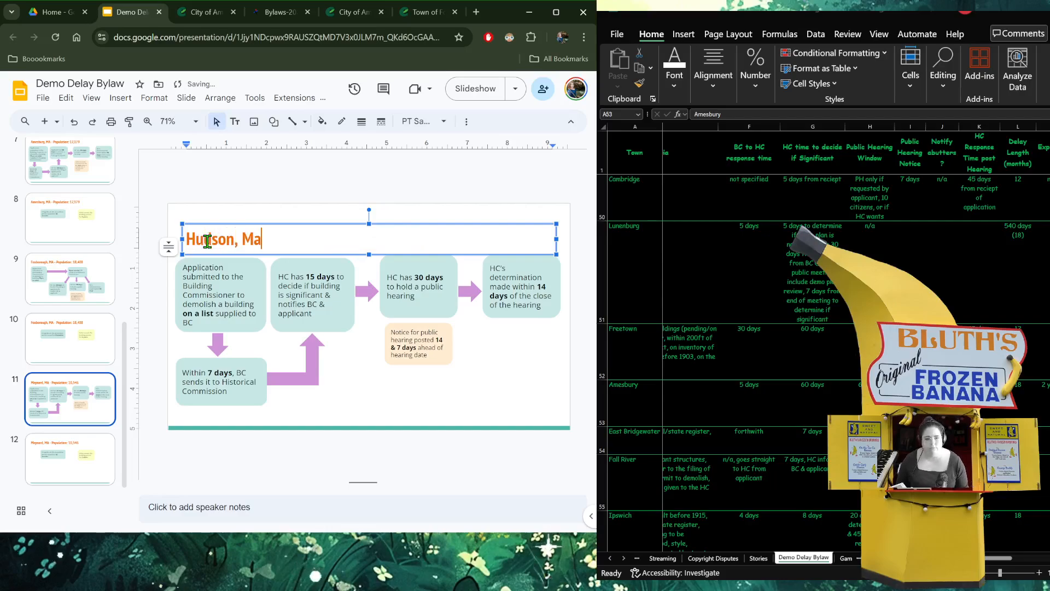
text(n, Ma)
key(BackSpace)
text(A -)
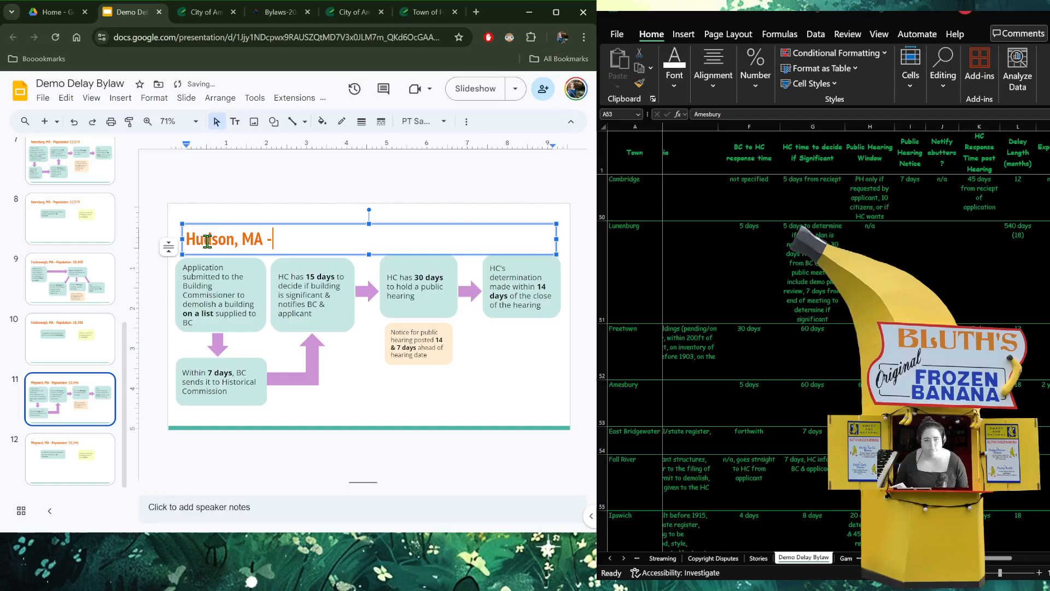
text( Population:)
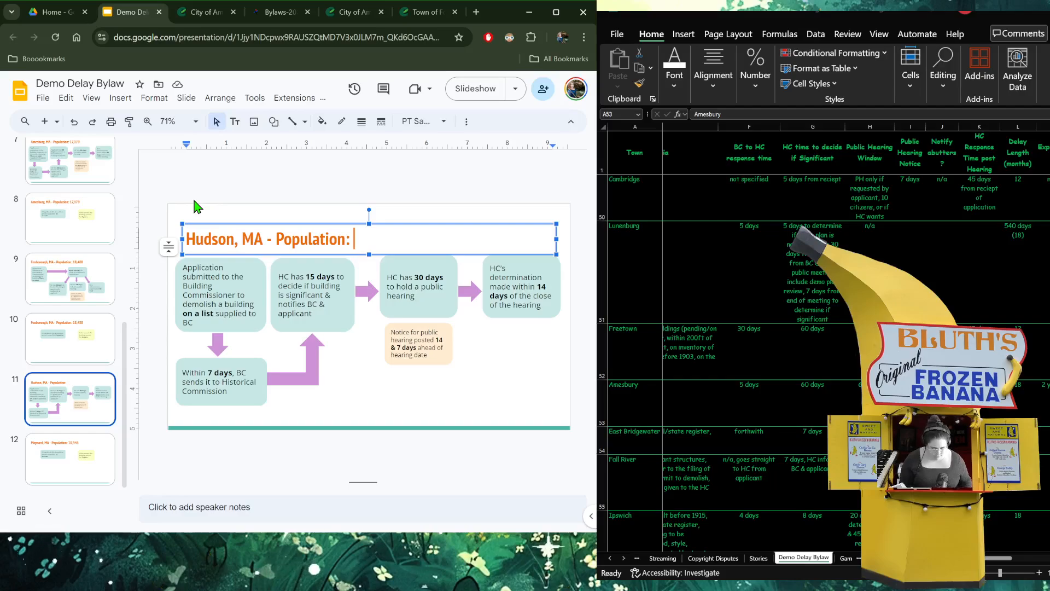
text(20,092)
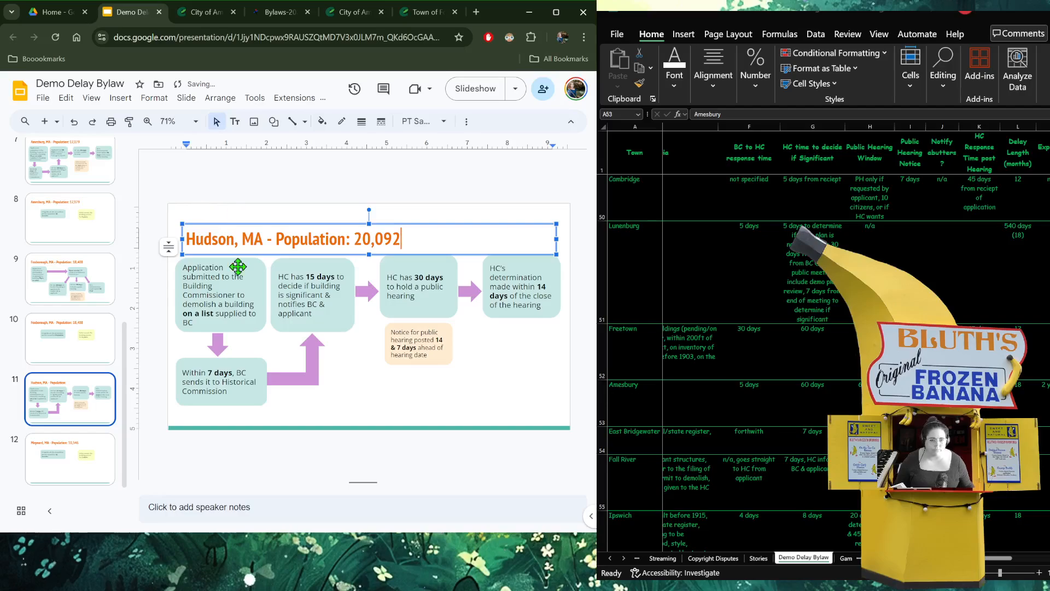
click(238, 295)
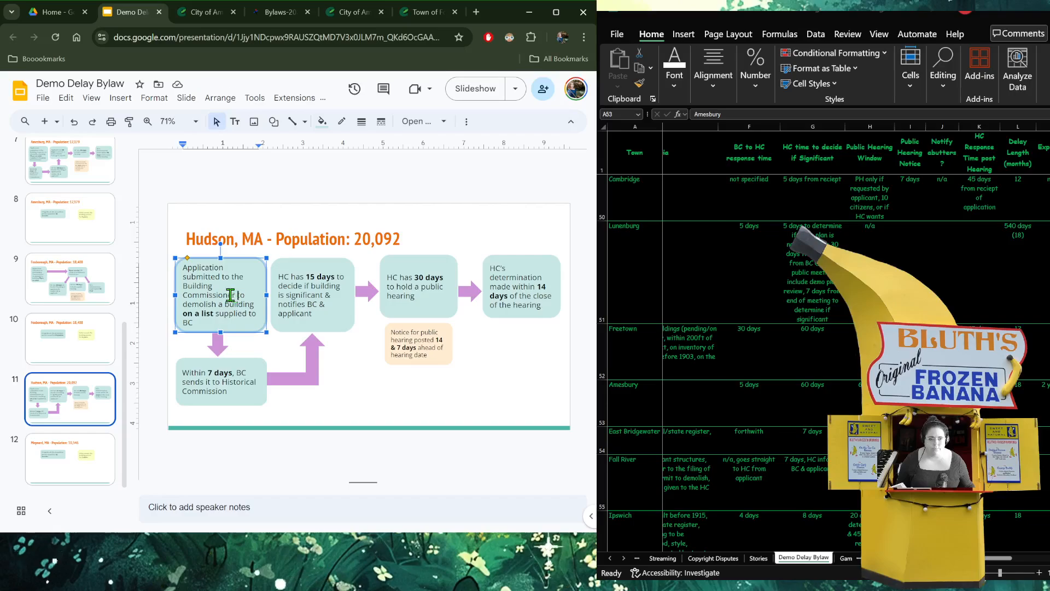
- Search Google for "hudson ma building inspector" in the Foxborough bylaw's browser tab and open the Town of Hudson's Building Department page
click(432, 12)
click(394, 38)
text(h)
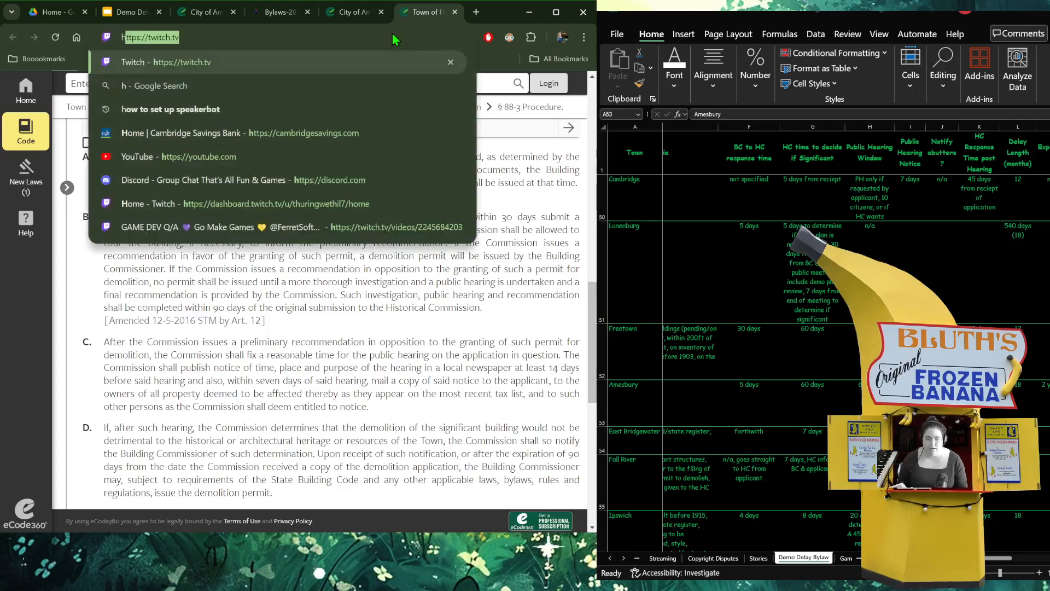
text(udson ma building inspector)
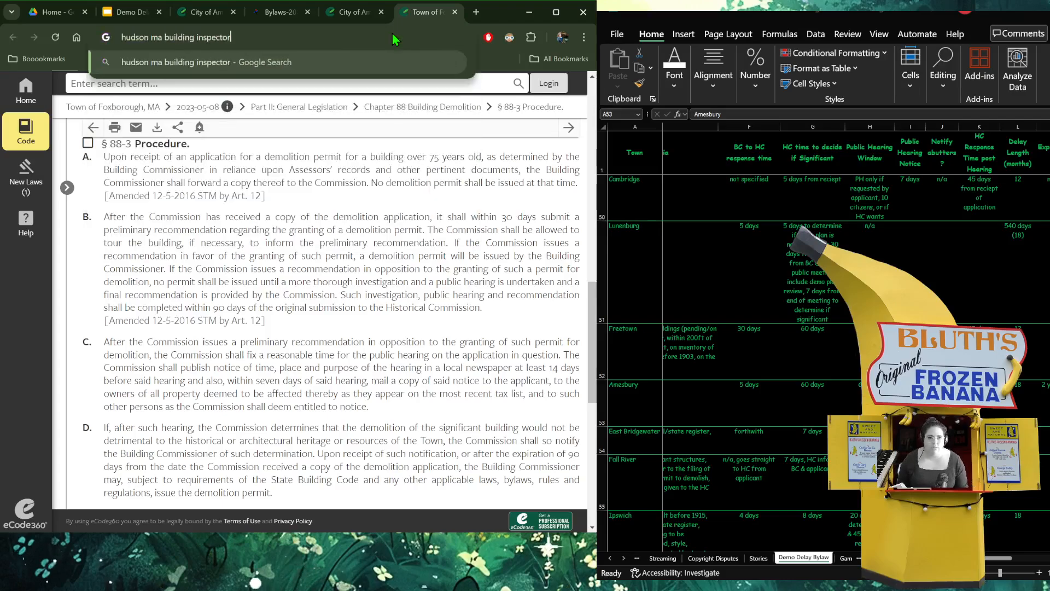
key(Return)
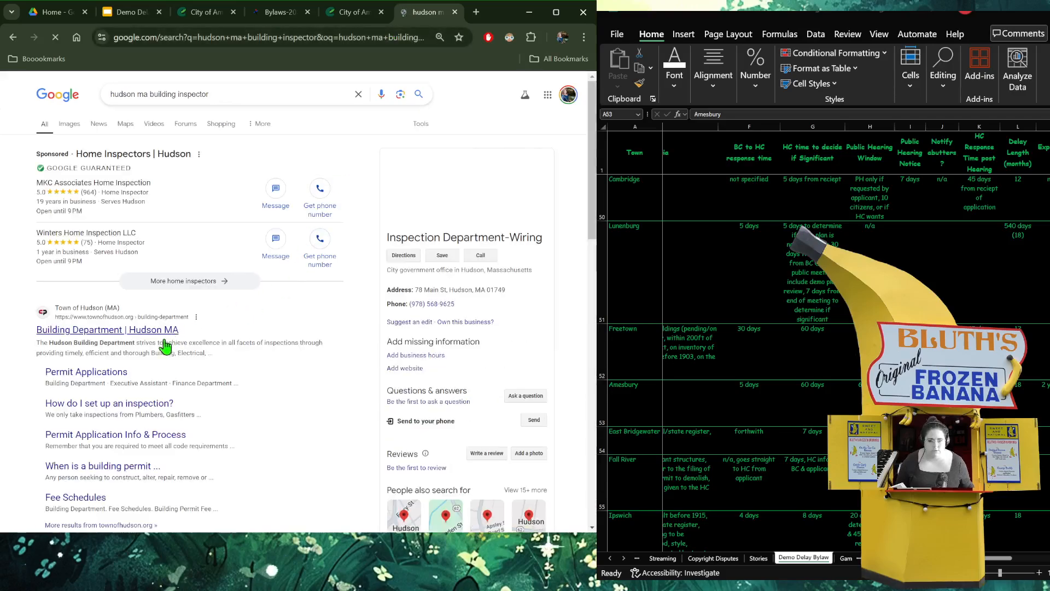
click(106, 335)
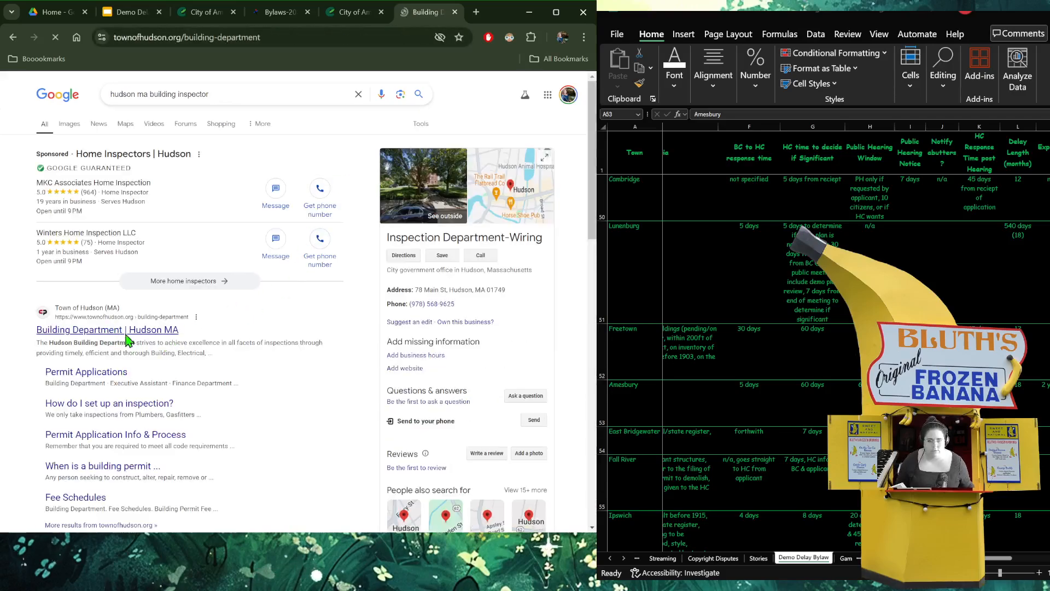
- Check the staff titles on Hudson's Building Department page, and return to the Demo Delay Bylaw presentation
scroll(245, 337, down, 4)
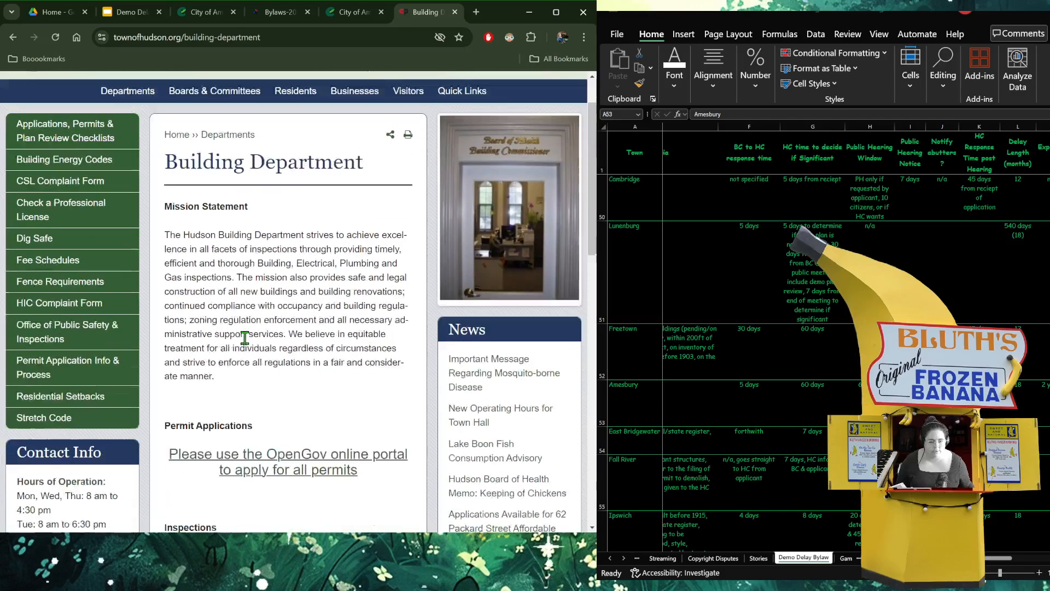
scroll(247, 344, down, 10)
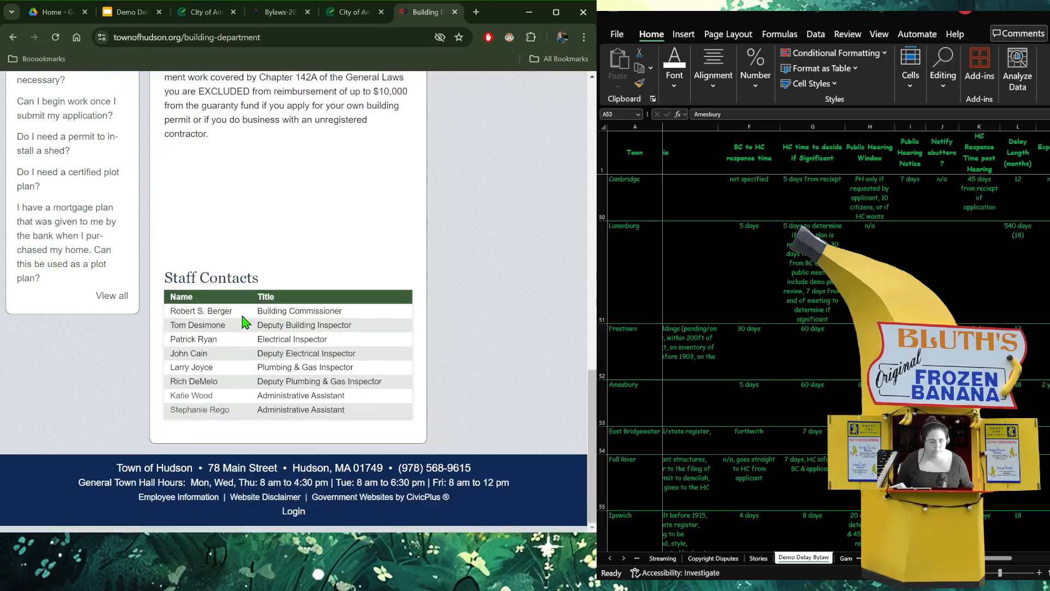
click(121, 15)
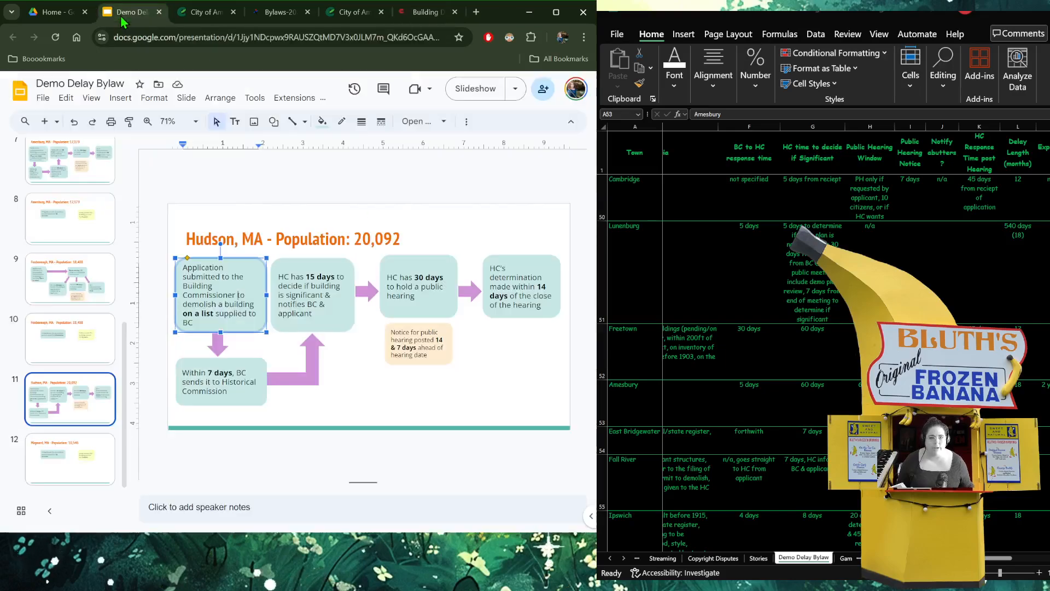
- Insert "75 years or older AND" before "on a list" in slide 11's application box, and make the box slightly taller
click(212, 314)
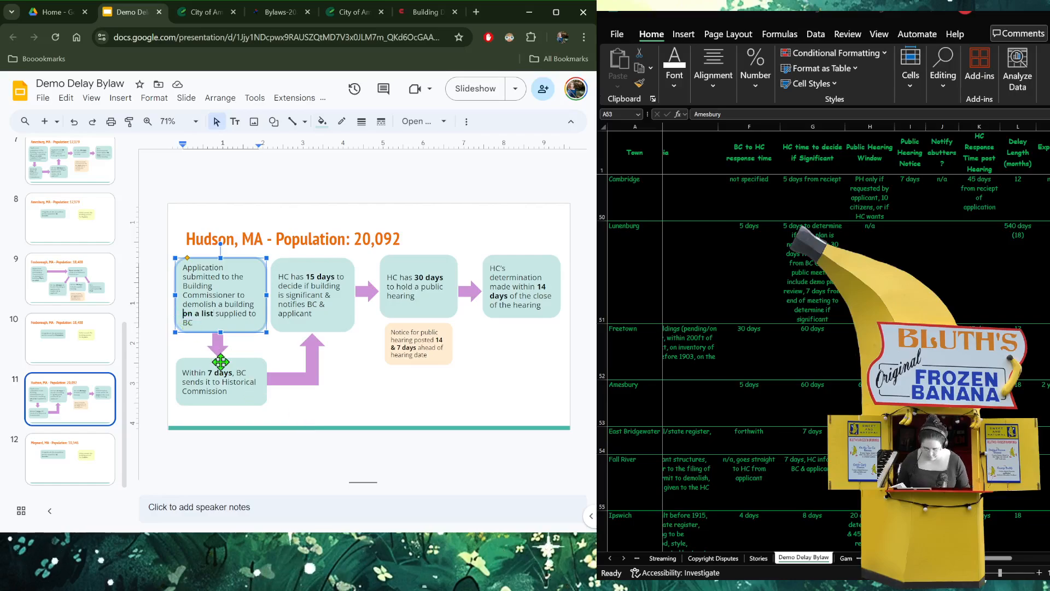
text(th)
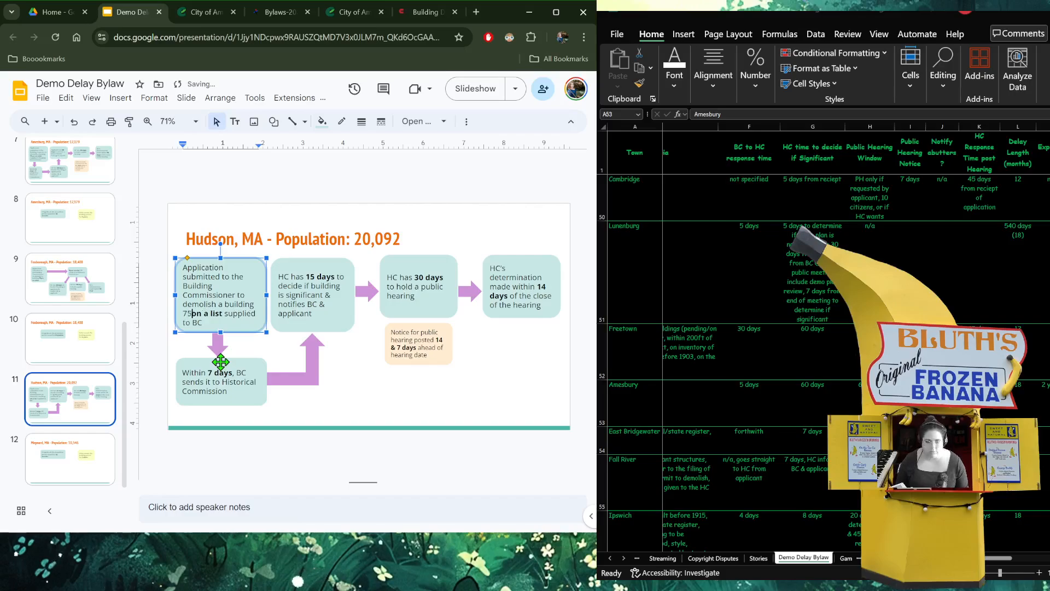
key(BackSpace)
key(BackSpace)
text(75)
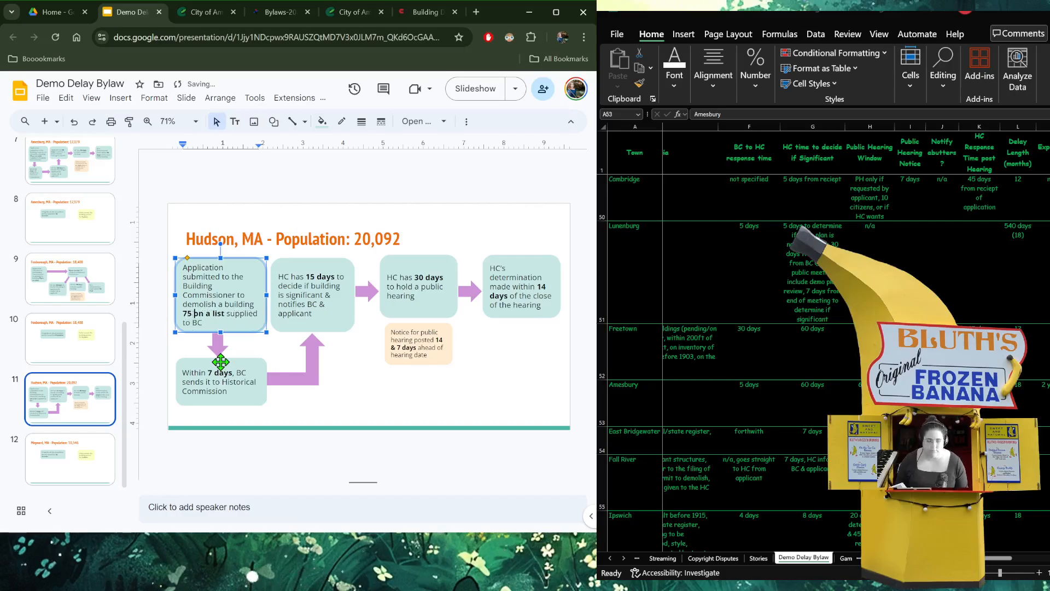
key(BackSpace)
text(yrs or older)
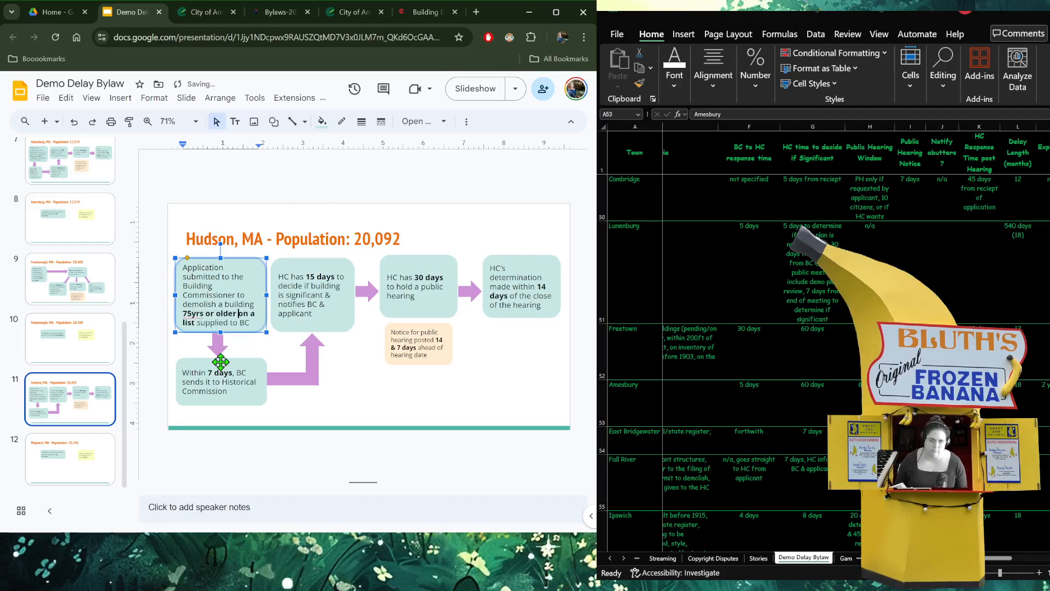
key(BackSpace)
key(BackSpace)
key(BackSpace)
key(BackSpace)
key(BackSpace)
key(BackSpace)
key(BackSpace)
key(BackSpace)
key(BackSpace)
key(BackSpace)
key(BackSpace)
key(BackSpace)
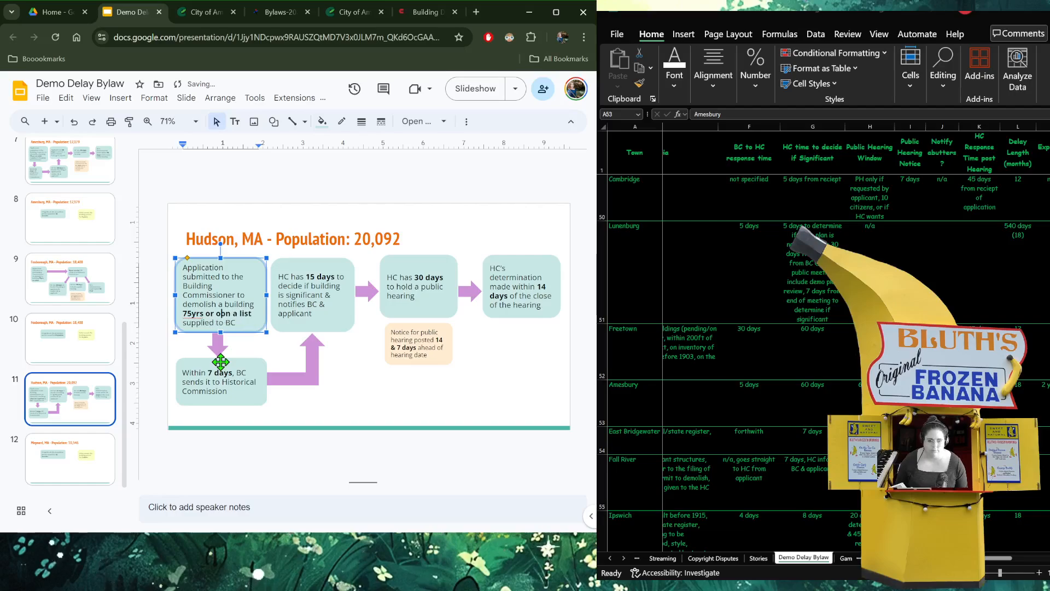
text(year)
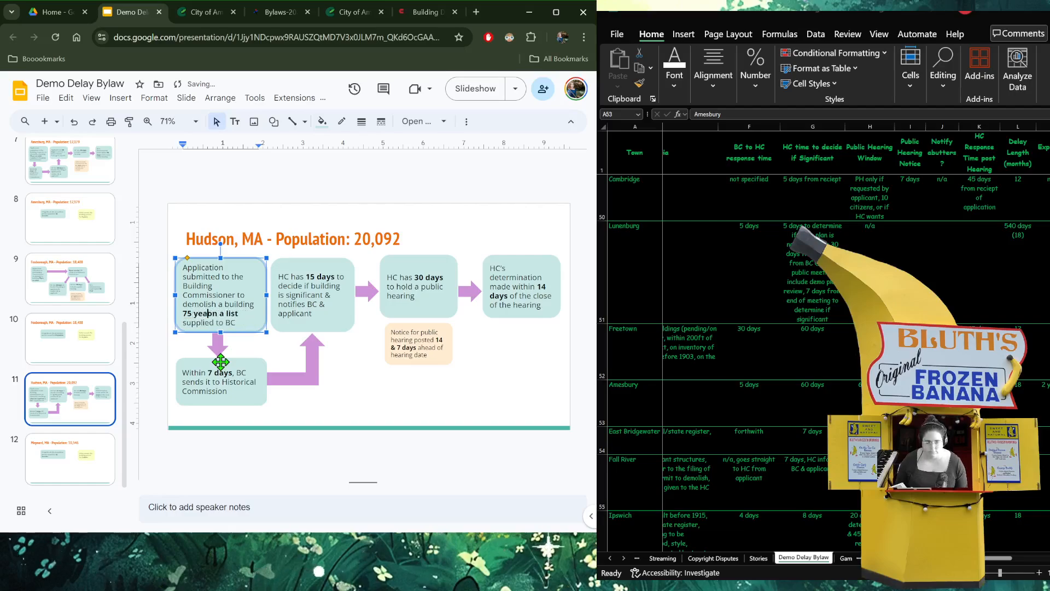
text(s or older)
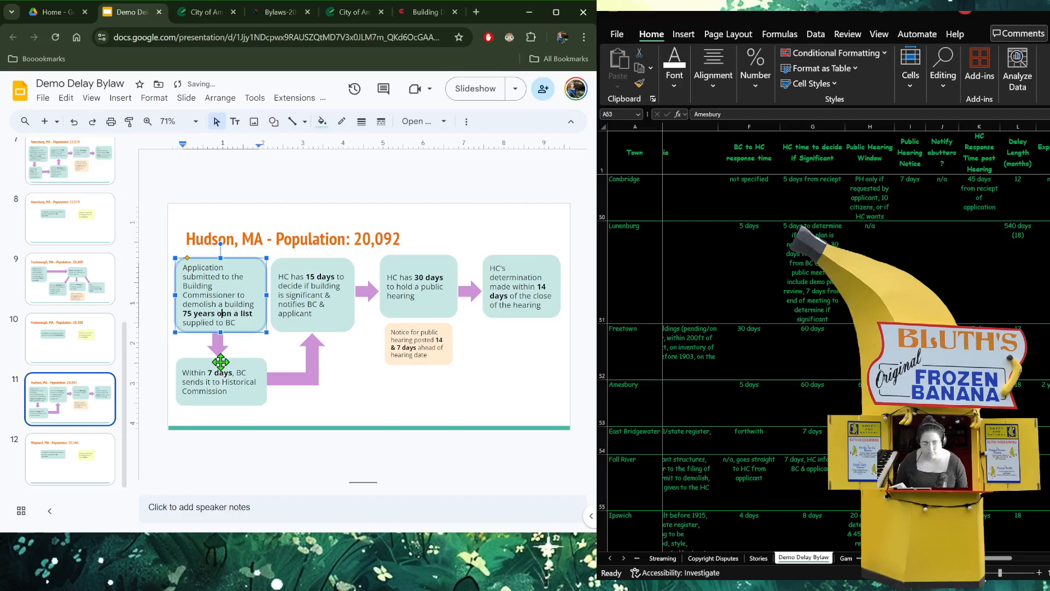
text( AND o)
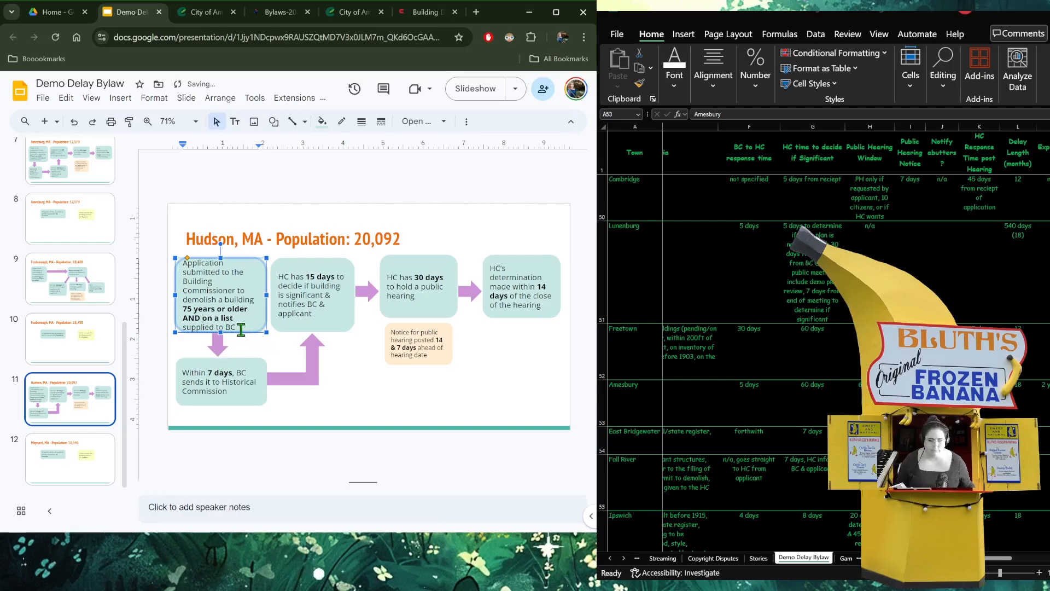
drag(221, 258, 220, 249)
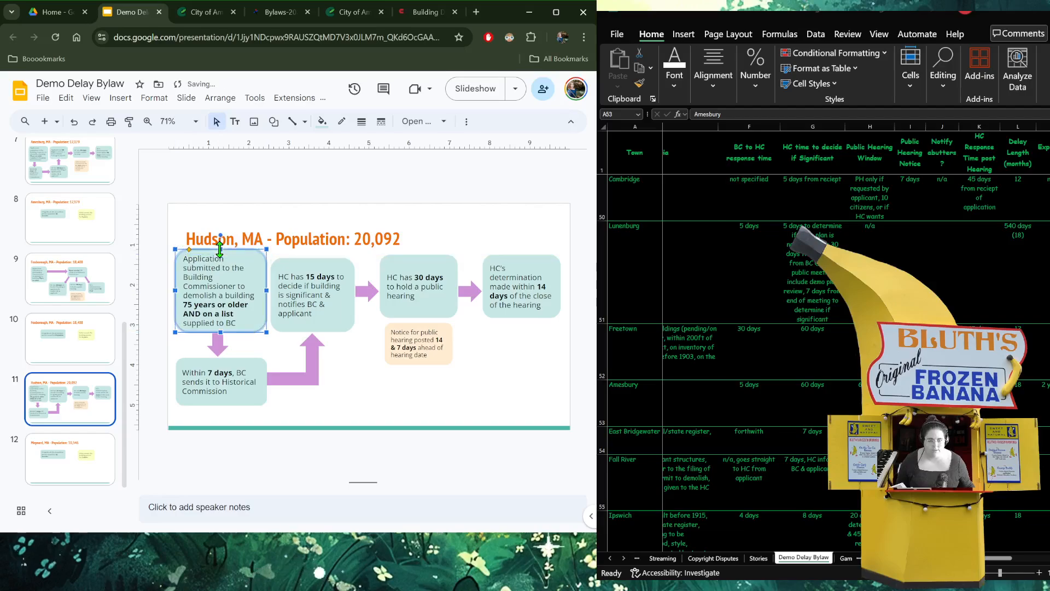
click(240, 324)
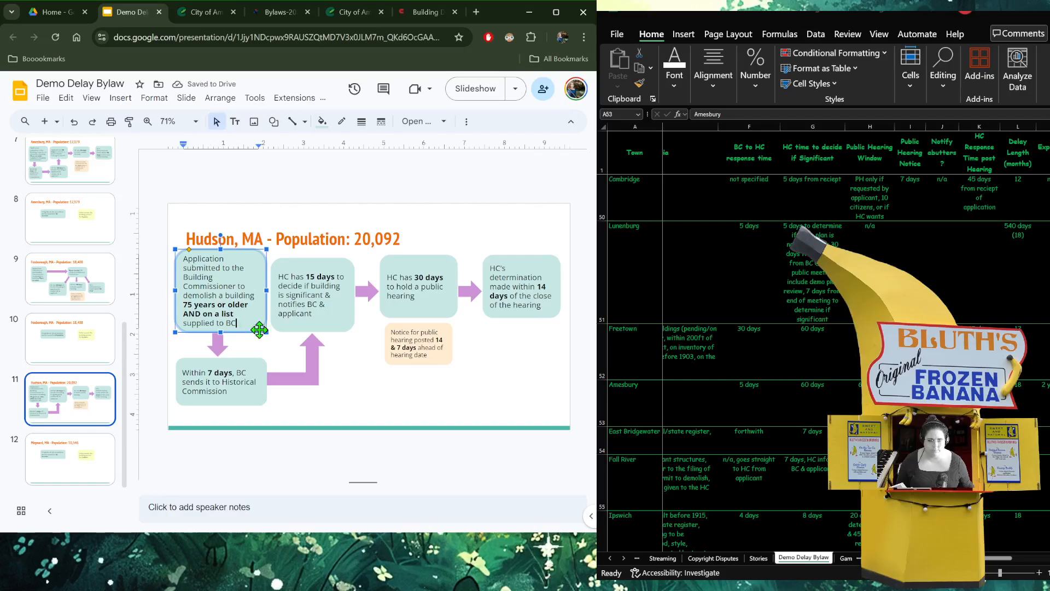
- Set the BC's deadline for sending the application to the Historical Commission to 14 days
click(244, 400)
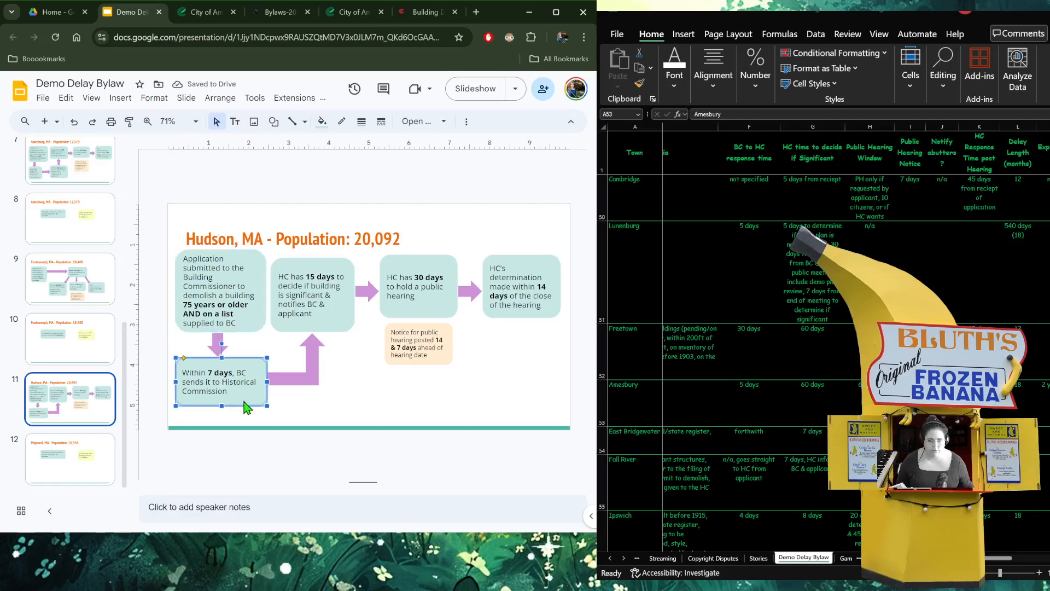
click(209, 370)
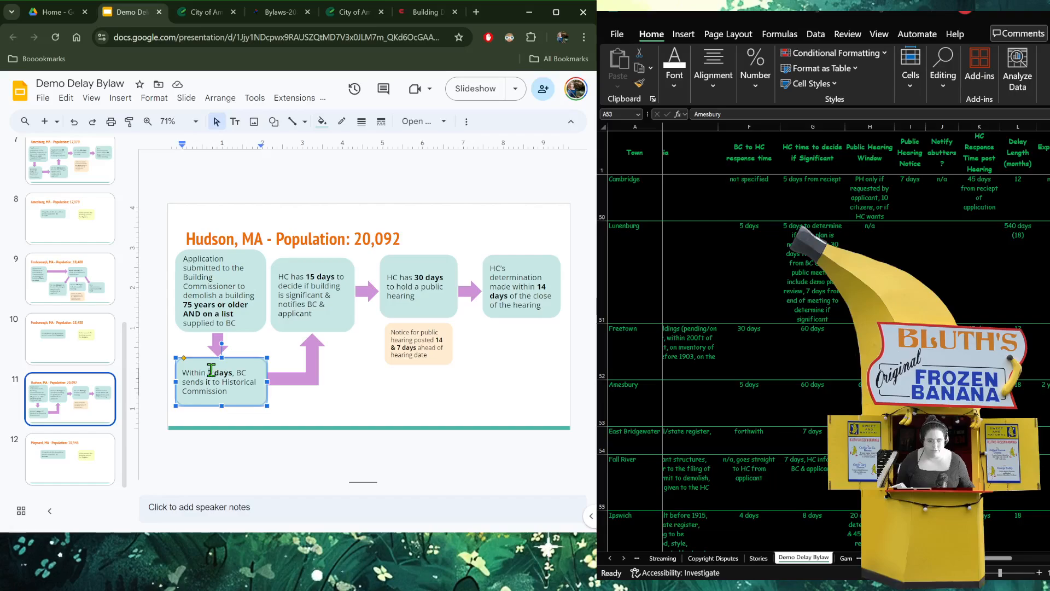
double_click(211, 370)
text(14)
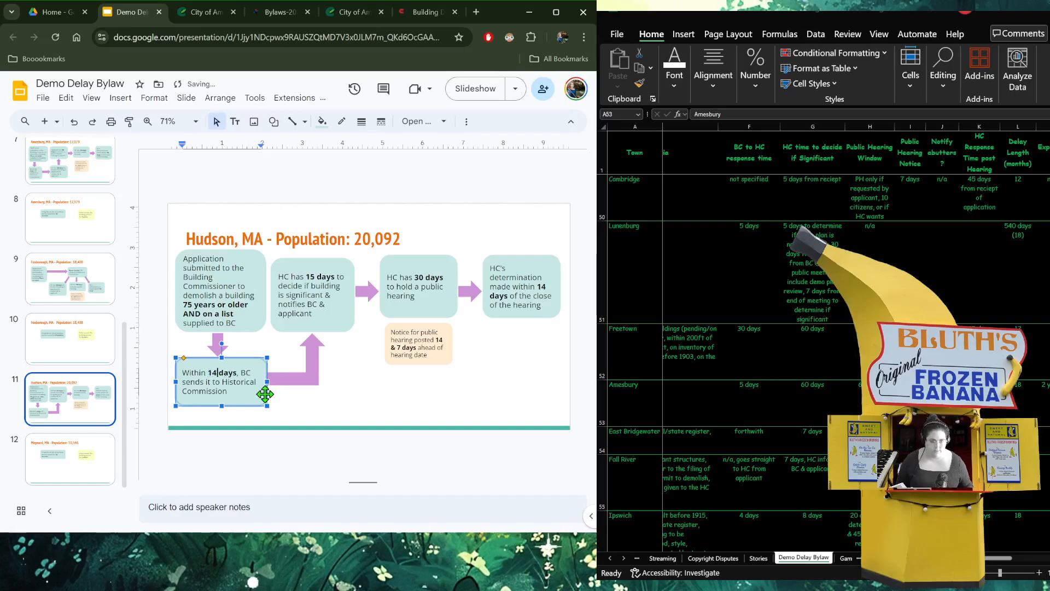
- Set the HC's time to decide significance to 30 days and narrow that box slightly from its left edge
click(294, 309)
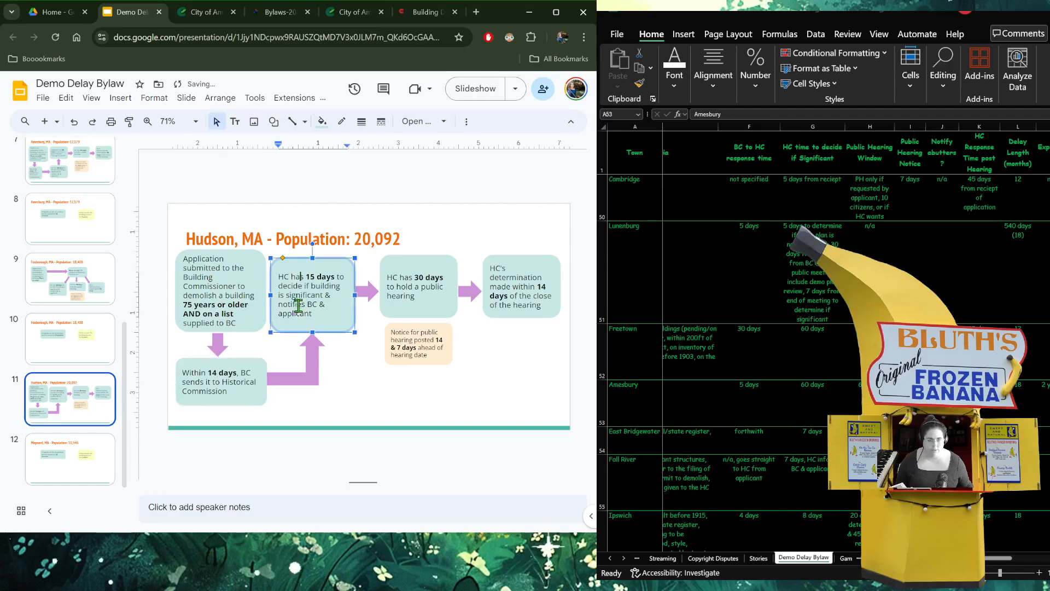
double_click(310, 274)
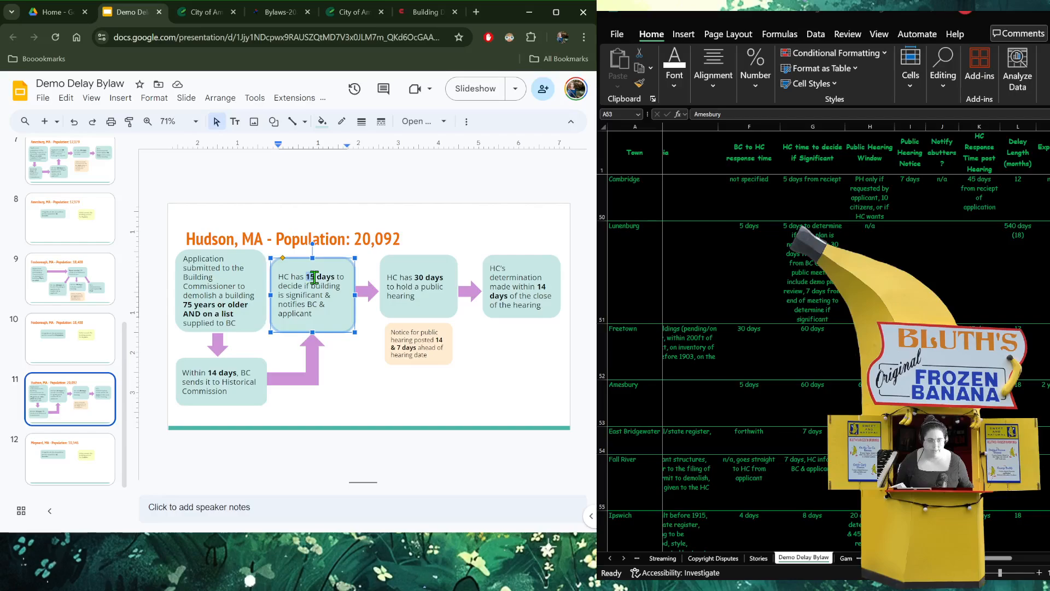
text(30)
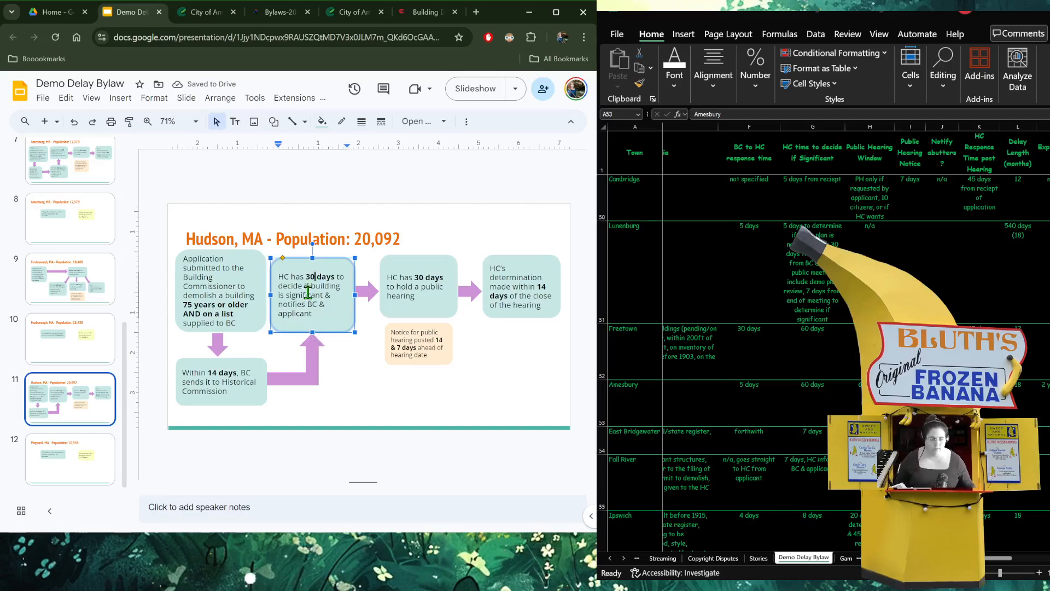
drag(270, 296, 275, 300)
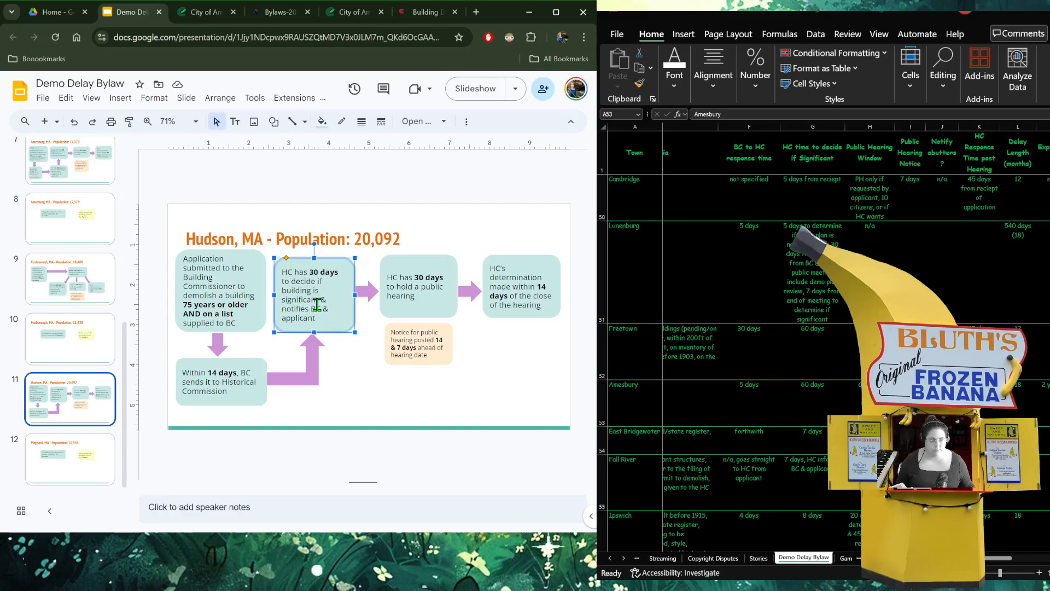
- Set the HC's time to hold a public hearing to 90 days
click(400, 283)
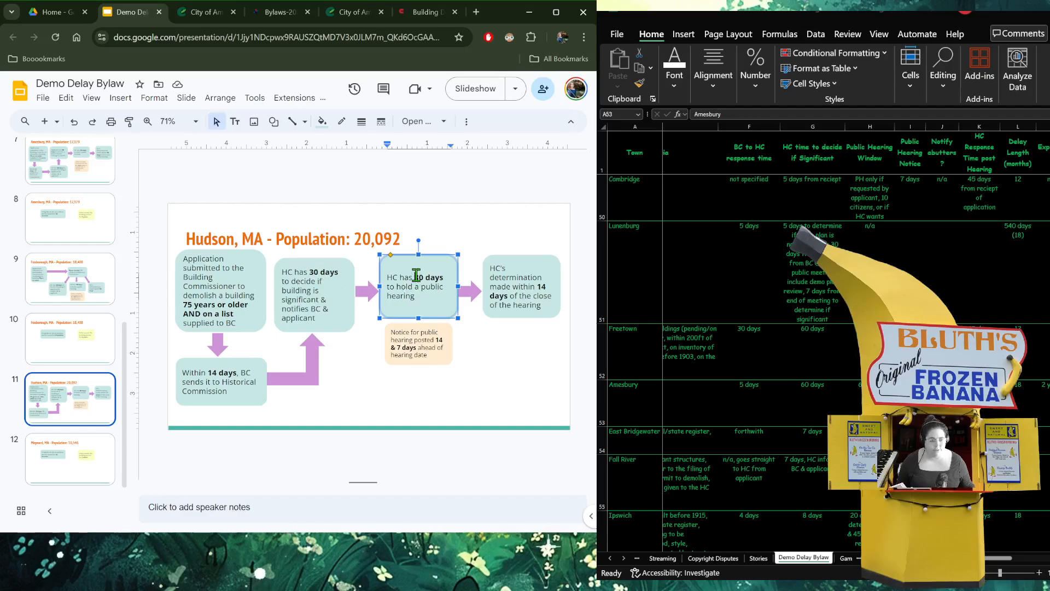
key(BackSpace)
text(90)
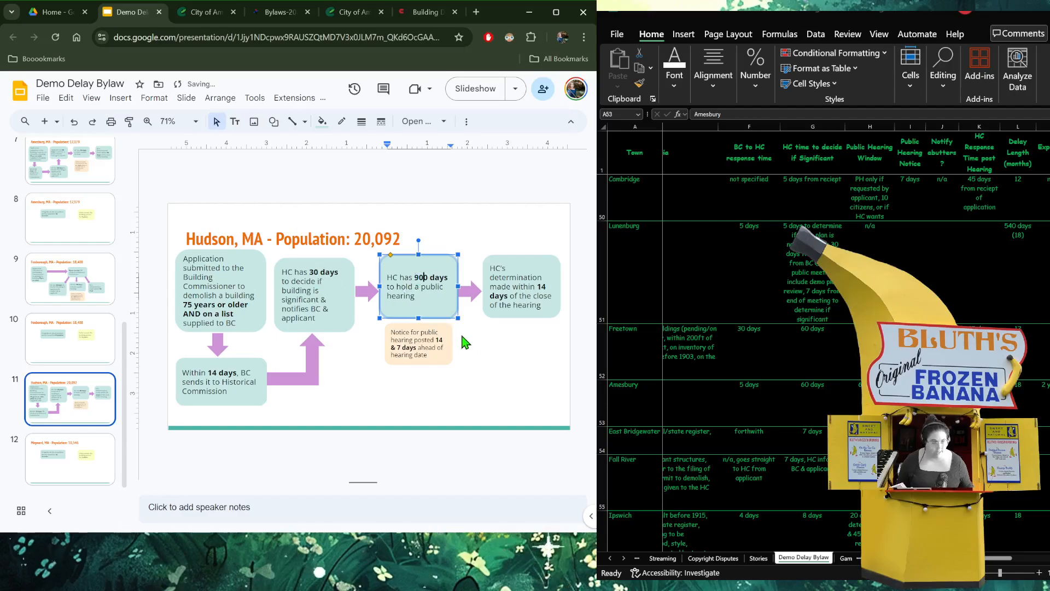
key(Delete)
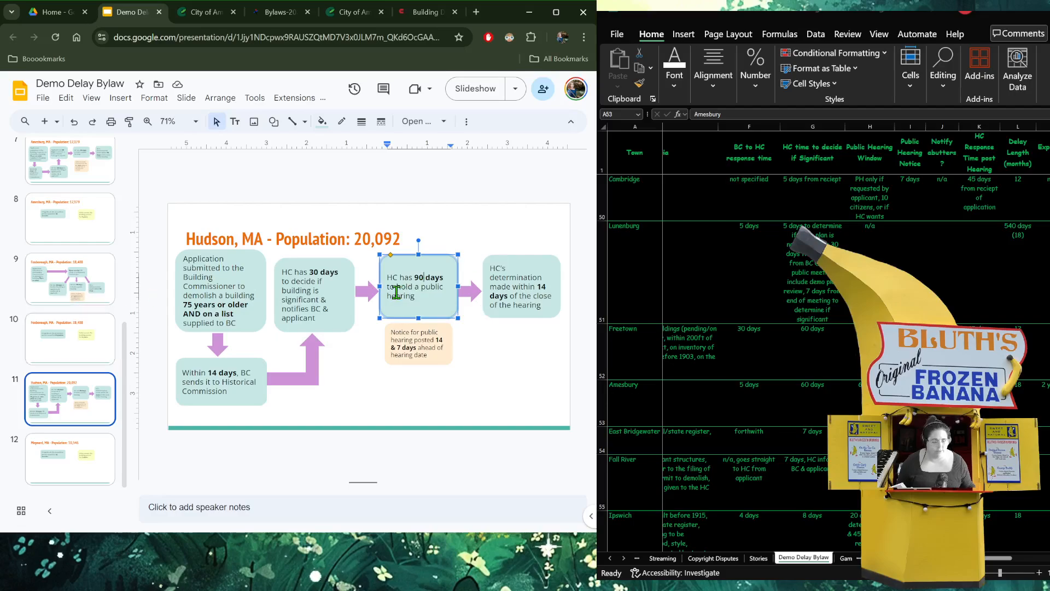
- Append "& abutters are notified" to the public hearing notice box
click(432, 356)
text(& abutt)
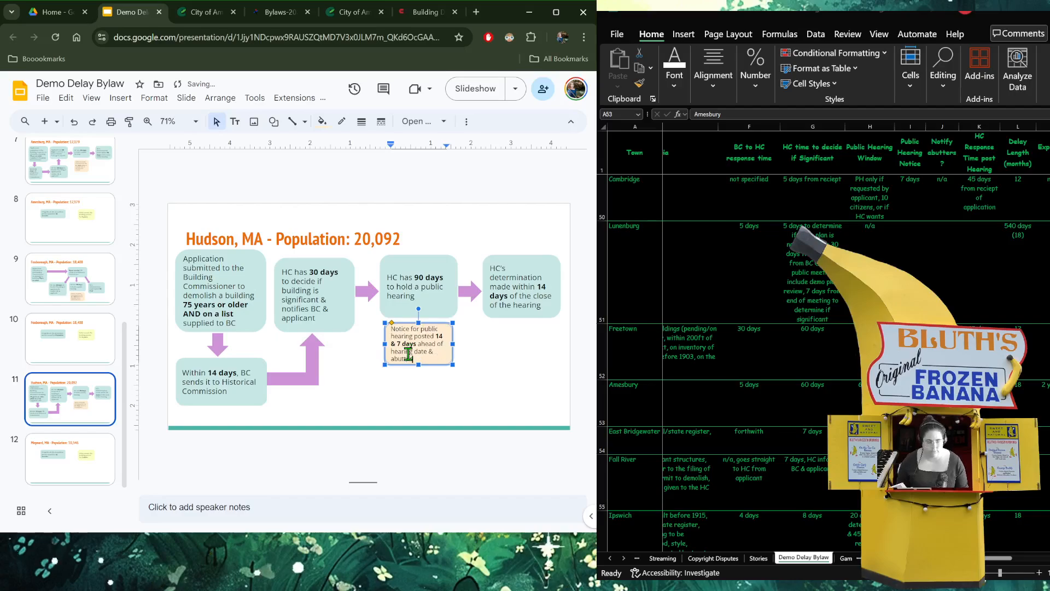
text(ers are notified)
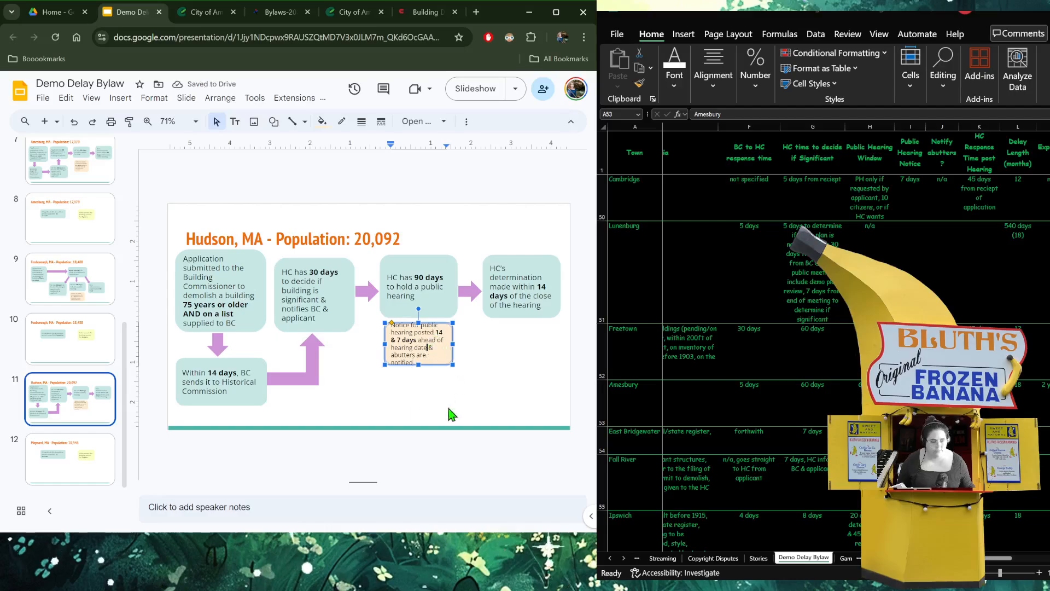
text(physical )
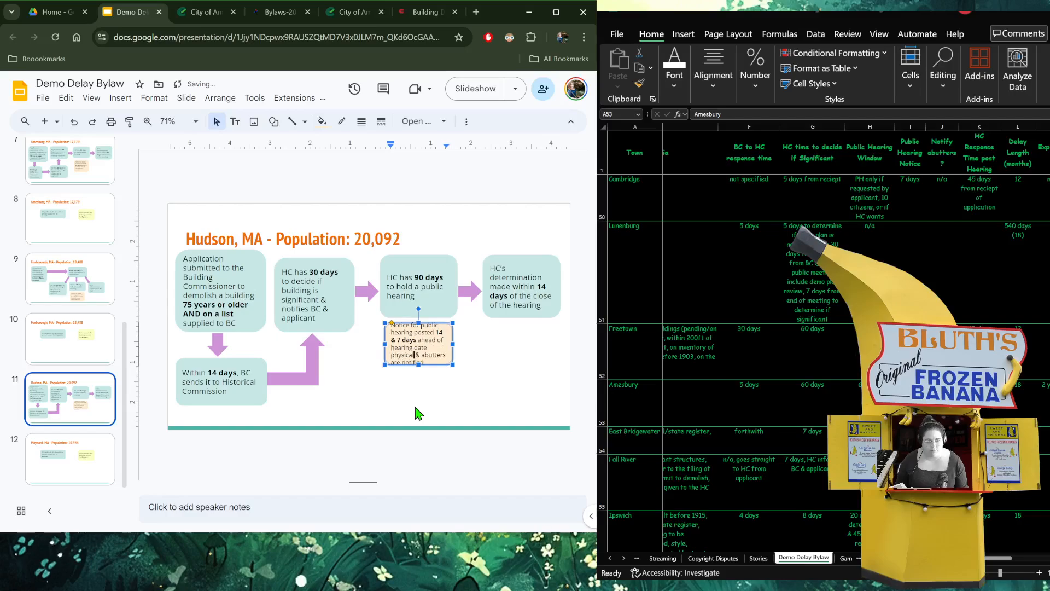
text(ly)
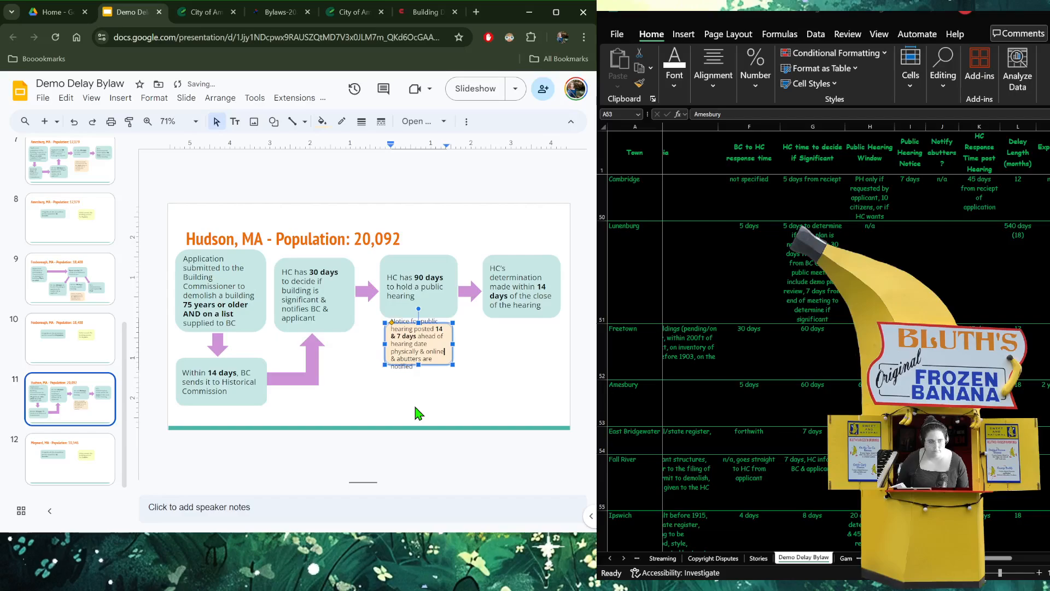
key(BackSpace)
key(BackSpace)
key(BackSpace)
key(BackSpace)
key(BackSpace)
key(BackSpace)
key(BackSpace)
key(BackSpace)
key(BackSpace)
key(BackSpace)
key(BackSpace)
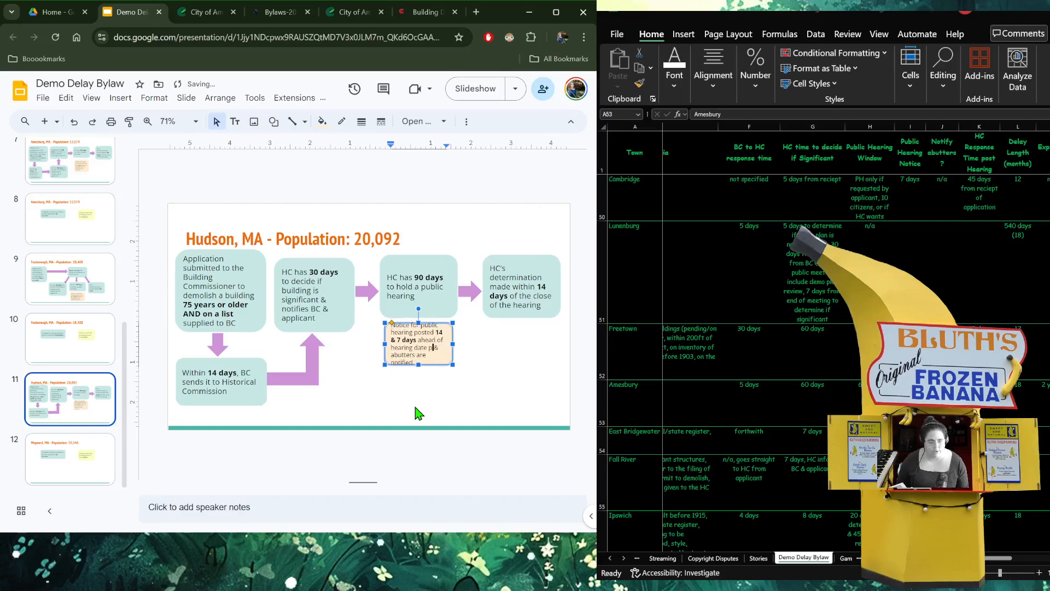
key(BackSpace)
key(BackSpace)
key(BackSpace)
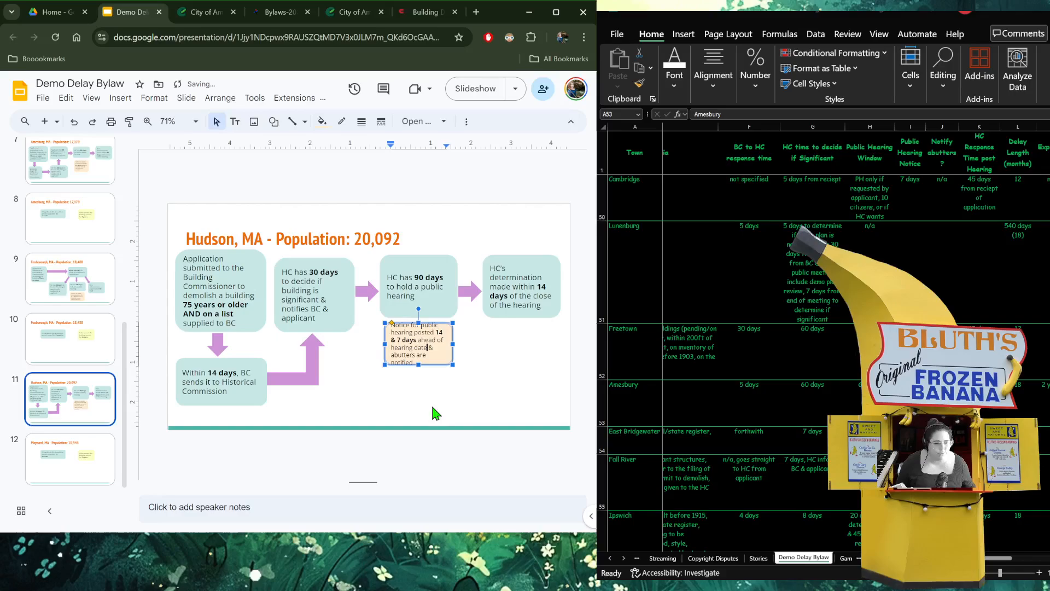
- Extend the public hearing notice box slightly downward so that it holds all its text
click(420, 364)
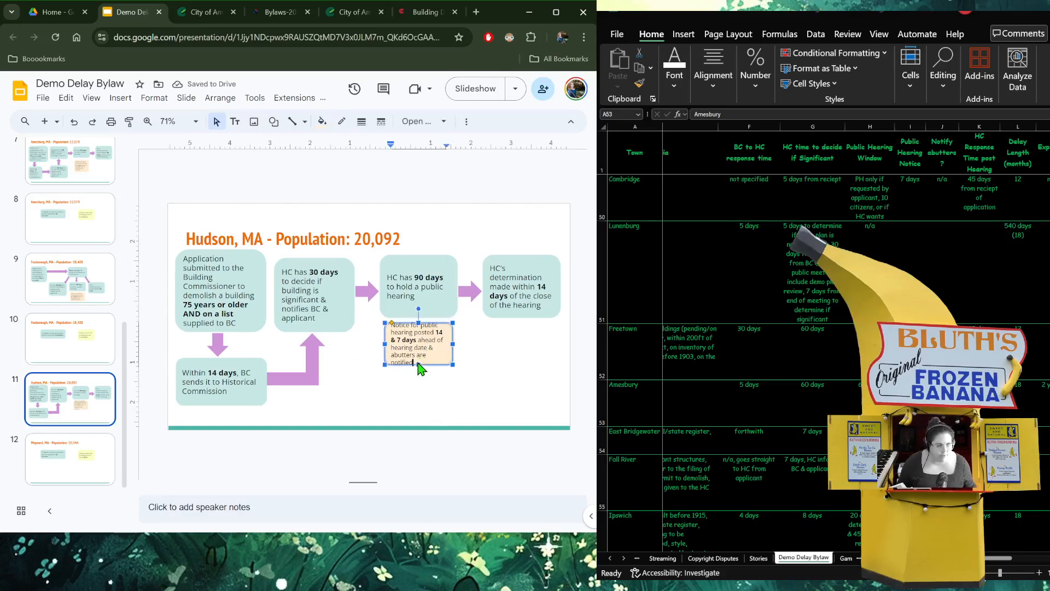
drag(419, 365, 419, 371)
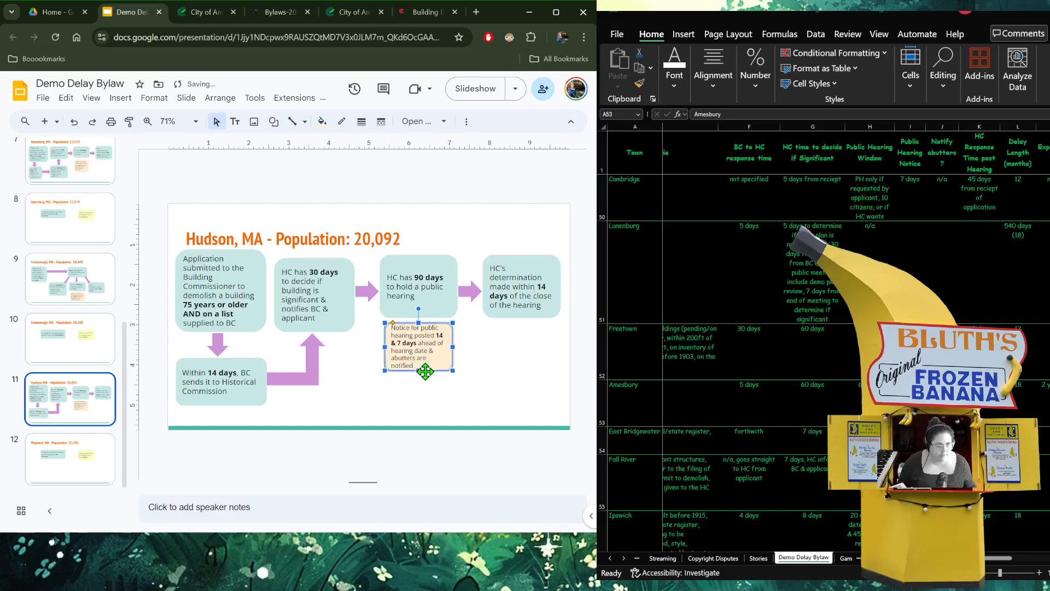
click(482, 346)
- Set the deadline for the HC's determination to 30 days of the close of the hearing
click(518, 305)
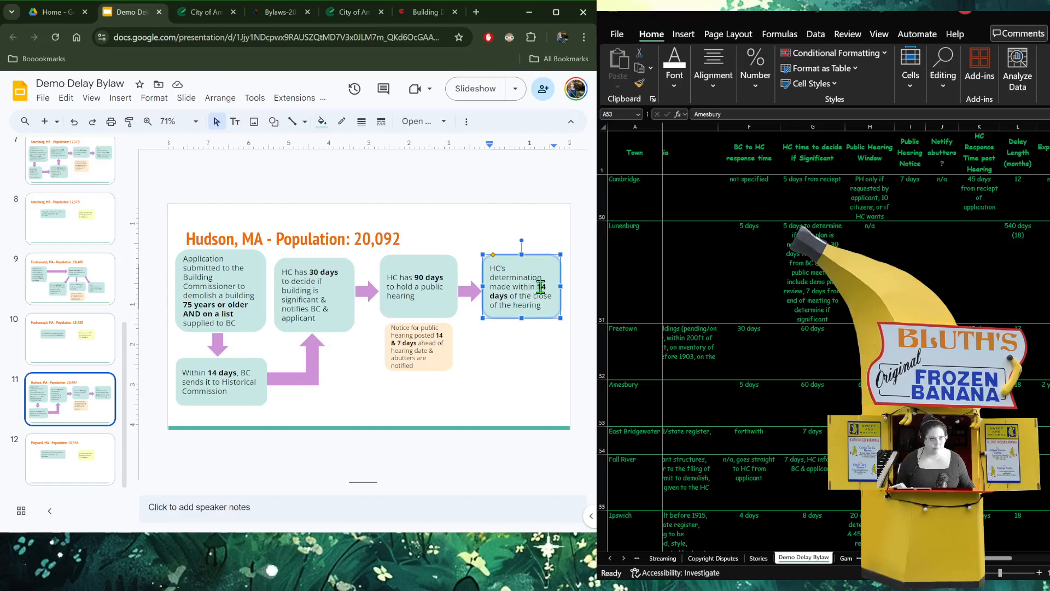
double_click(541, 287)
text(30)
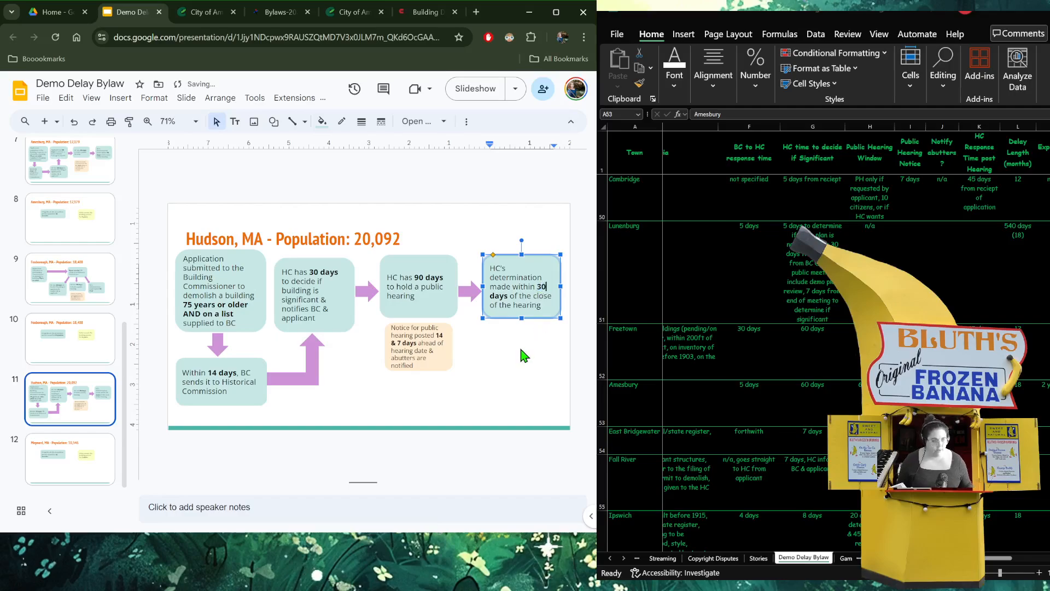
click(524, 356)
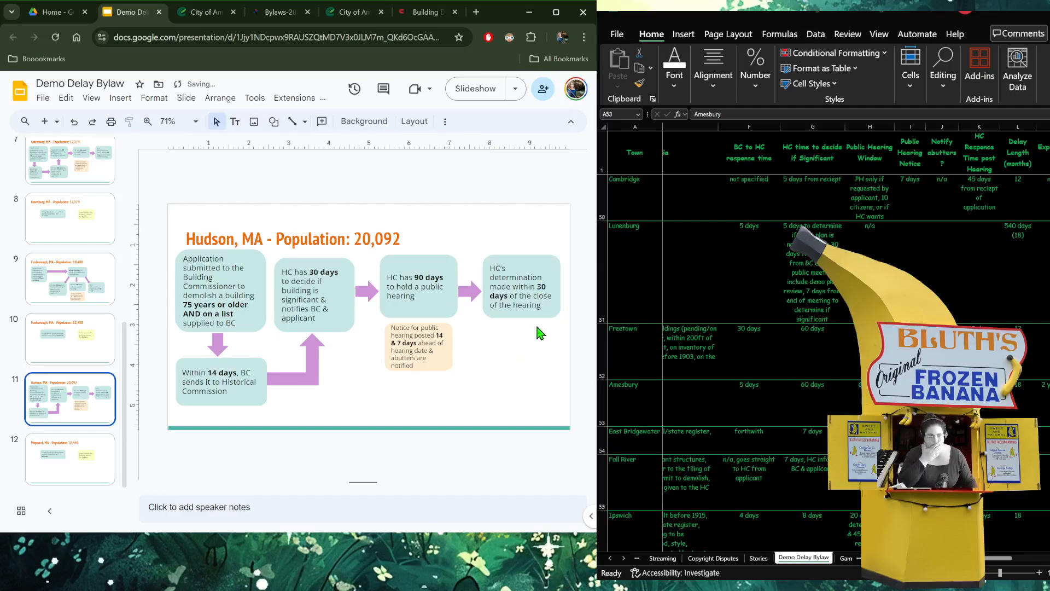
- Set the no-demolition-permit delay to 18 months on the copied Maynard slide that closes the deck
click(82, 490)
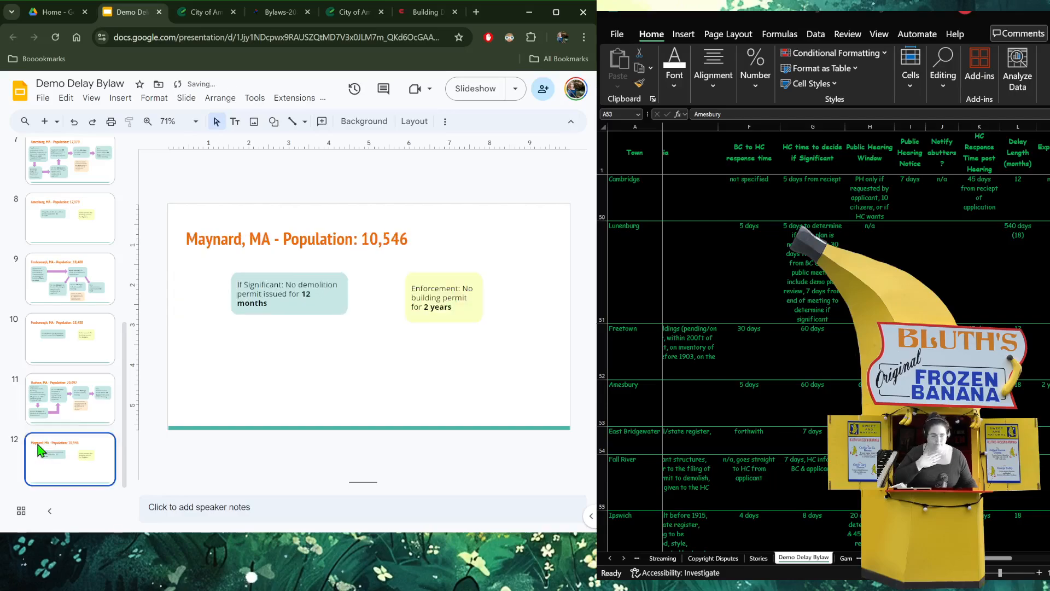
click(308, 291)
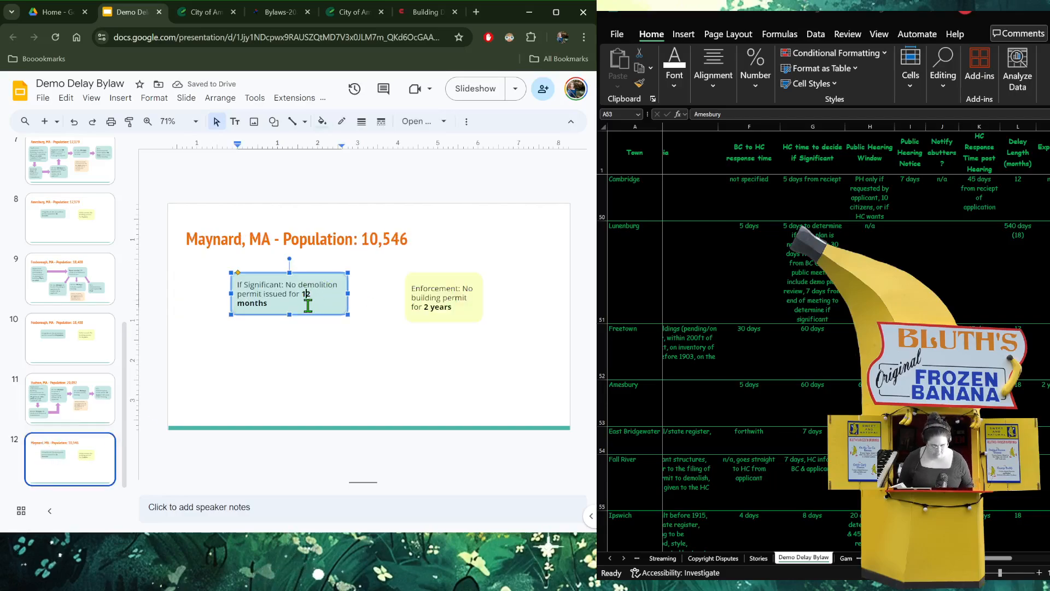
key(Delete)
text(8)
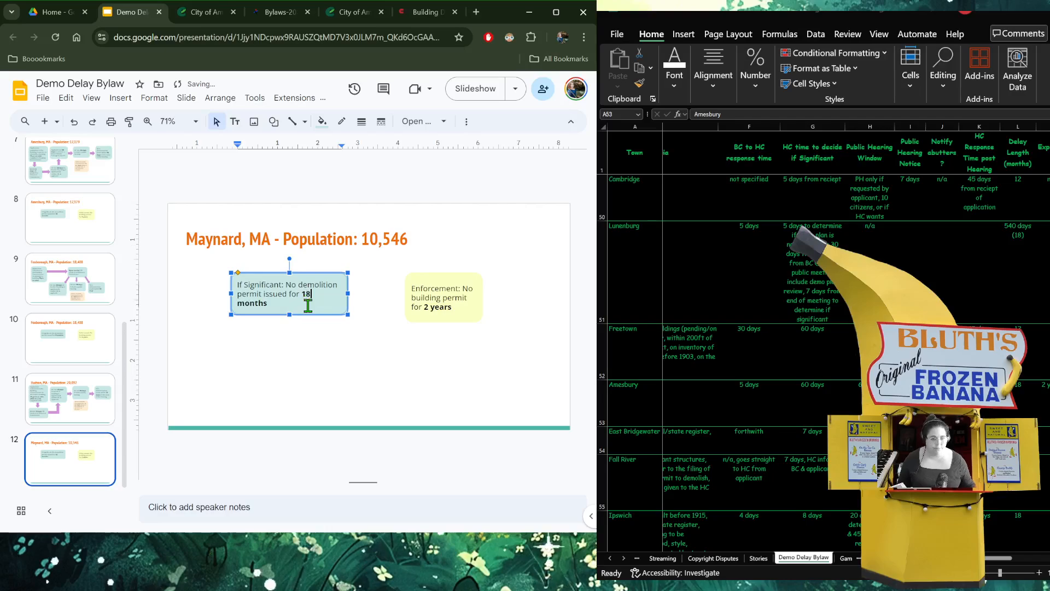
- Replace the Enforcement box on the last slide with a copy of the Berlin slide's box containing the $300 fine, positioned beside the delay box
click(462, 305)
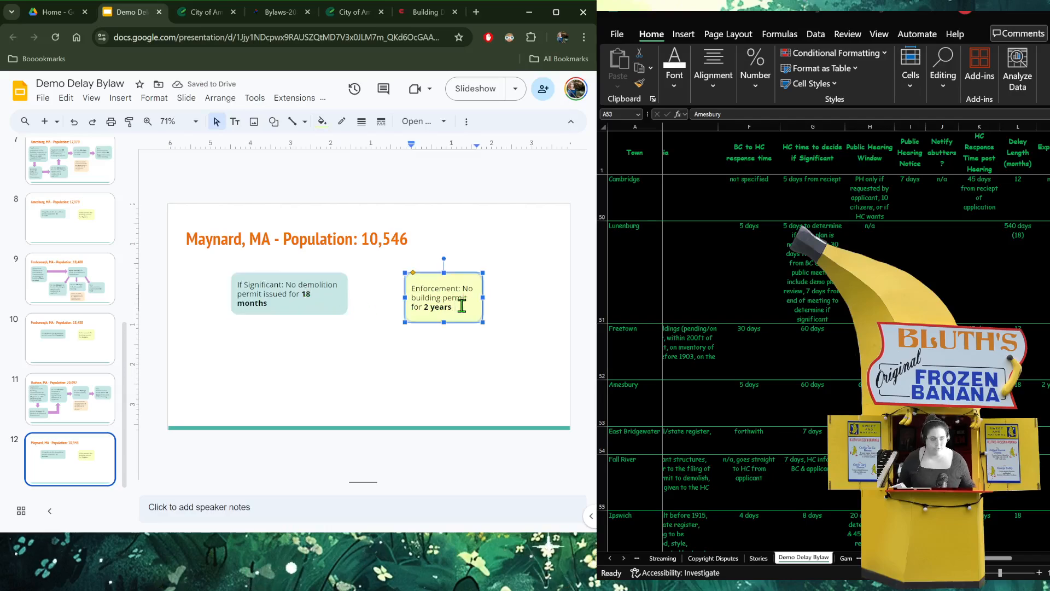
scroll(70, 274, up, 5)
click(70, 229)
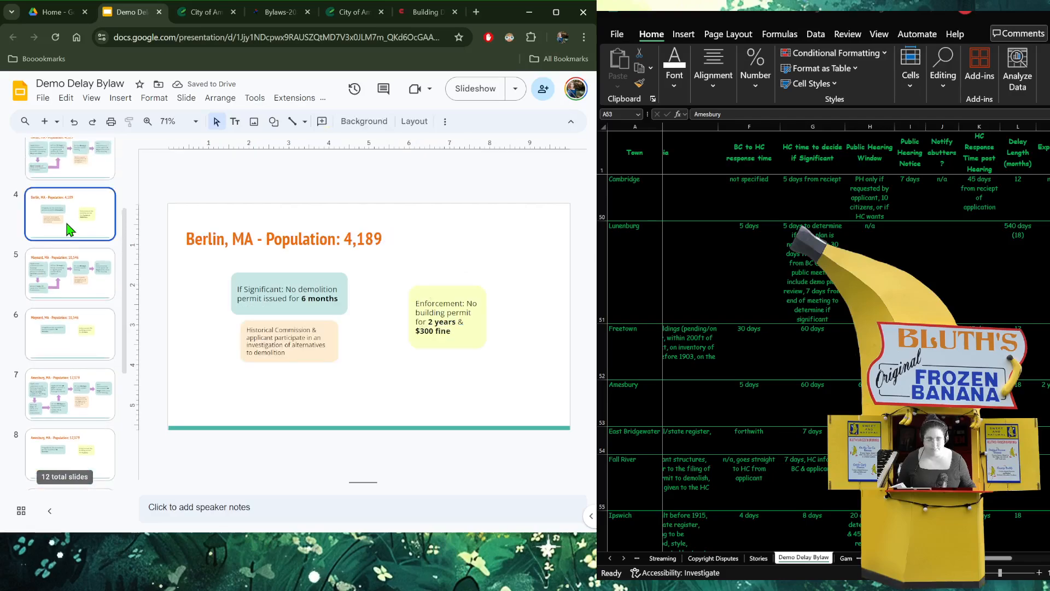
click(452, 302)
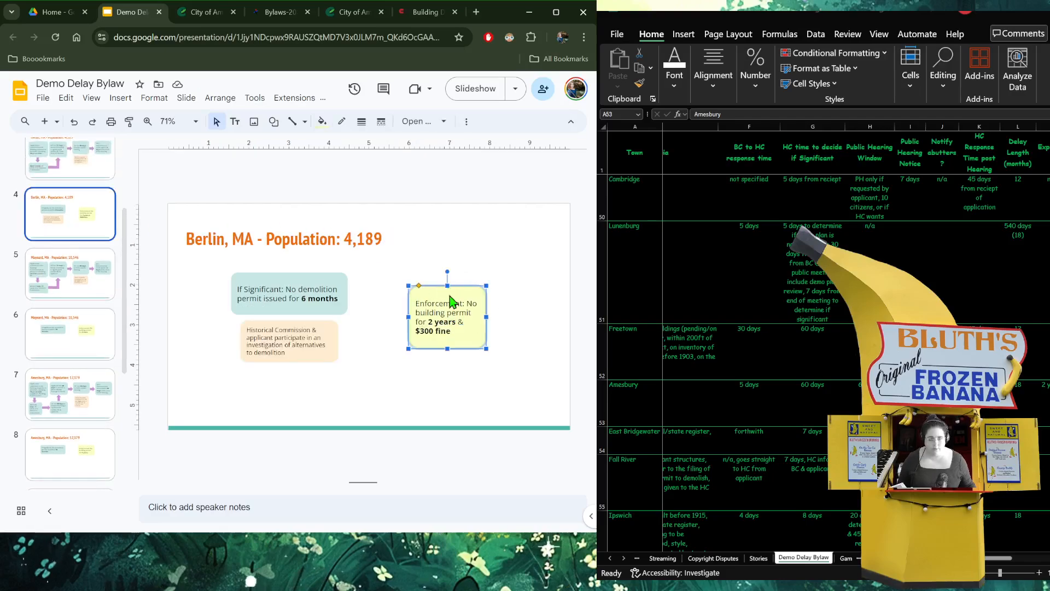
scroll(70, 328, down, 5)
click(70, 459)
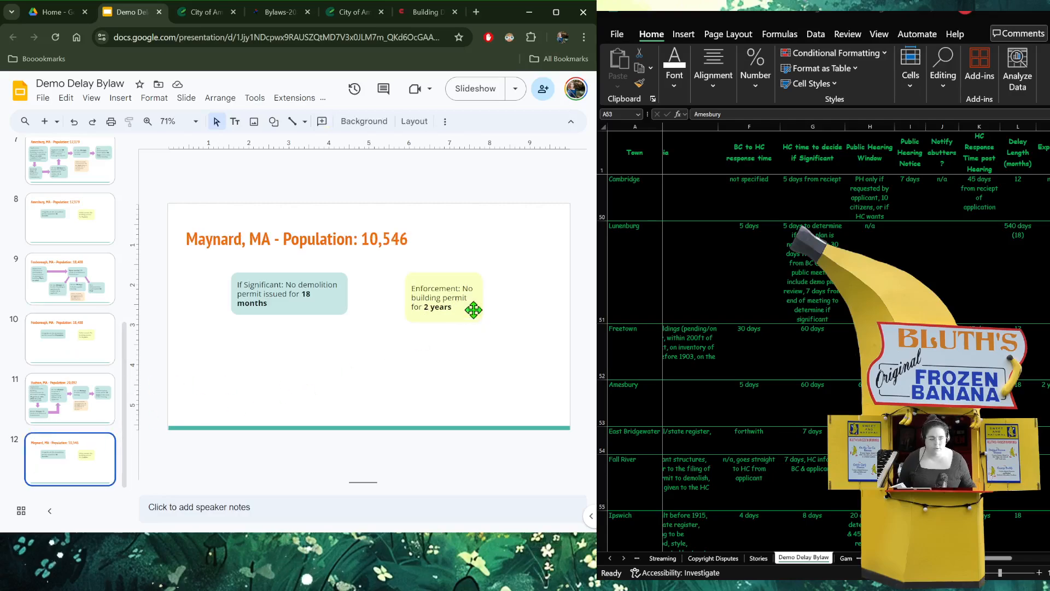
key(ctrl+v)
drag(445, 282, 465, 272)
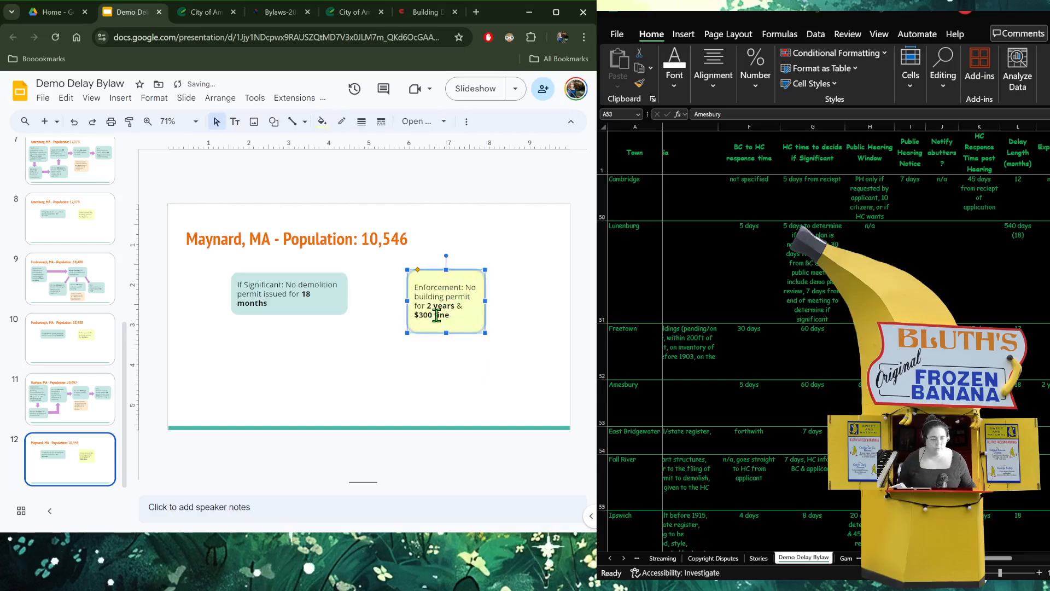
- Change the fine in the pasted Enforcement box to $300/day and shorten the box slightly
click(433, 315)
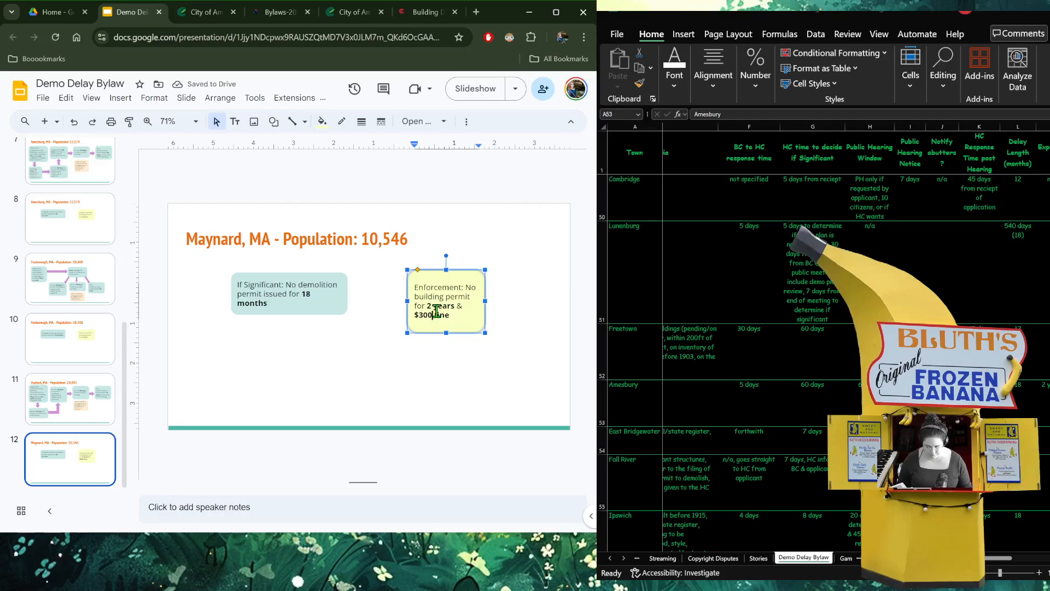
text(/day)
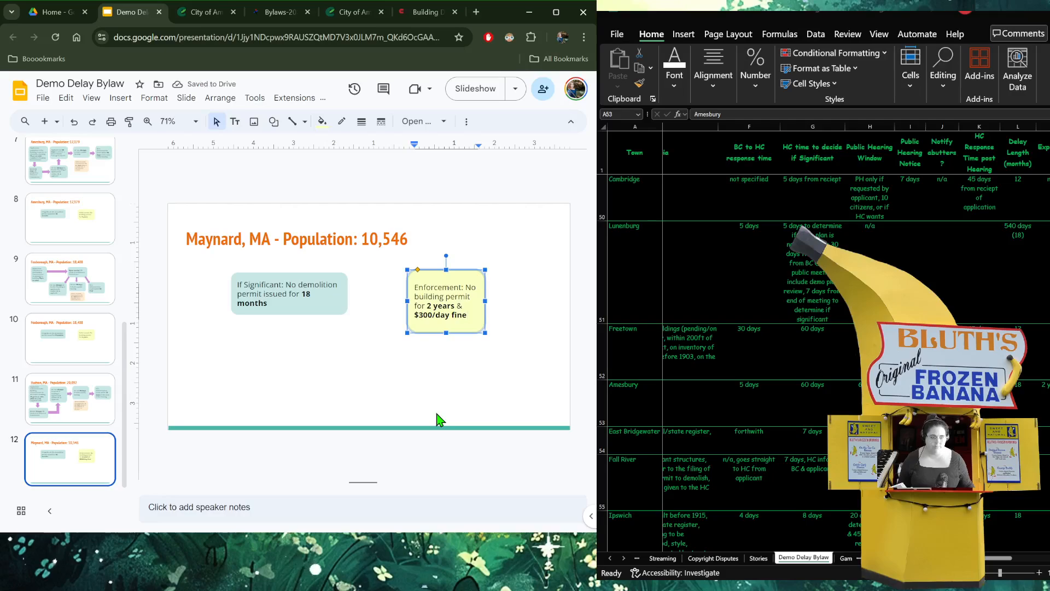
click(442, 333)
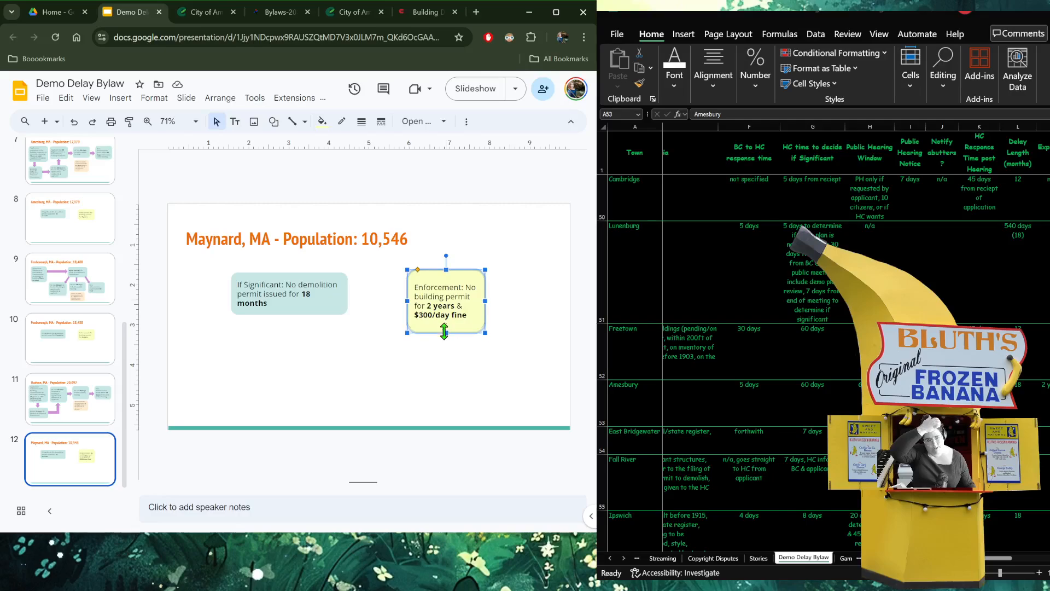
drag(444, 332, 444, 330)
click(382, 347)
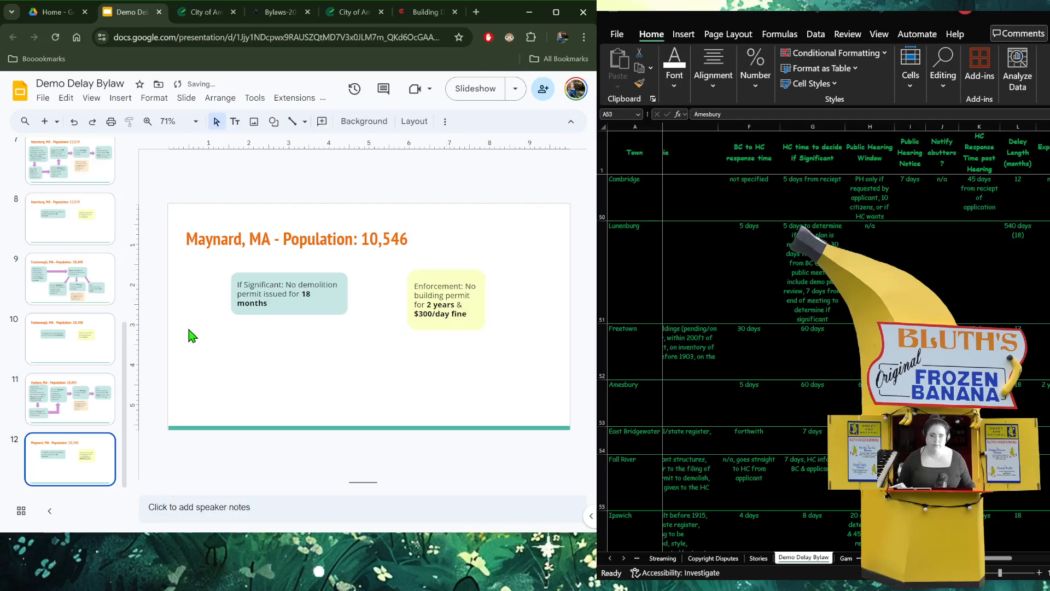
- Replace the last slide's Maynard title with the title copied from the Hudson flowchart slide, "Hudson, MA - Population: 20,092"
click(57, 393)
triple_click(247, 239)
key(ctrl+c)
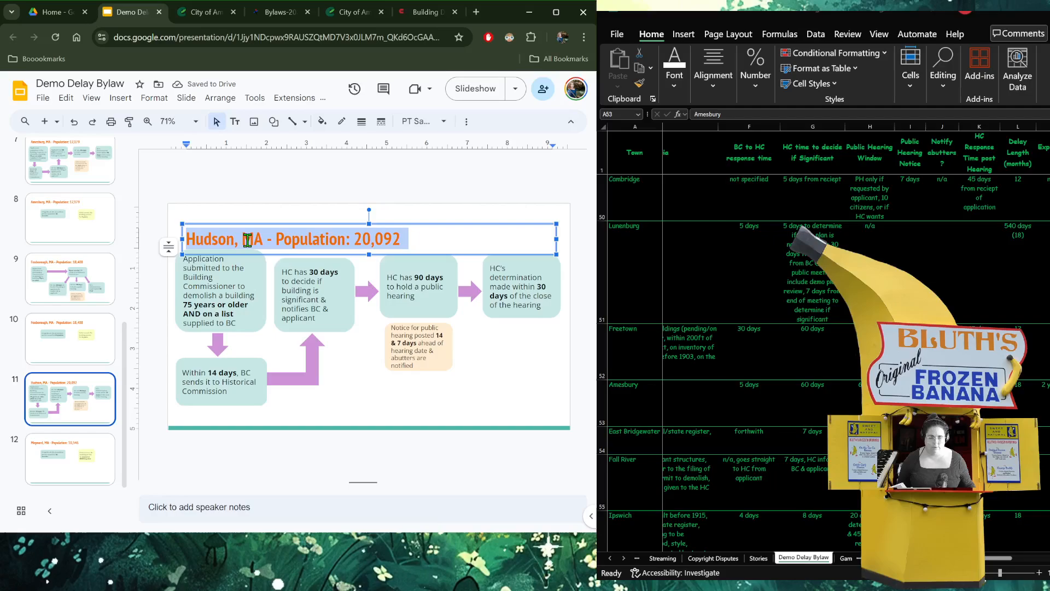
click(77, 462)
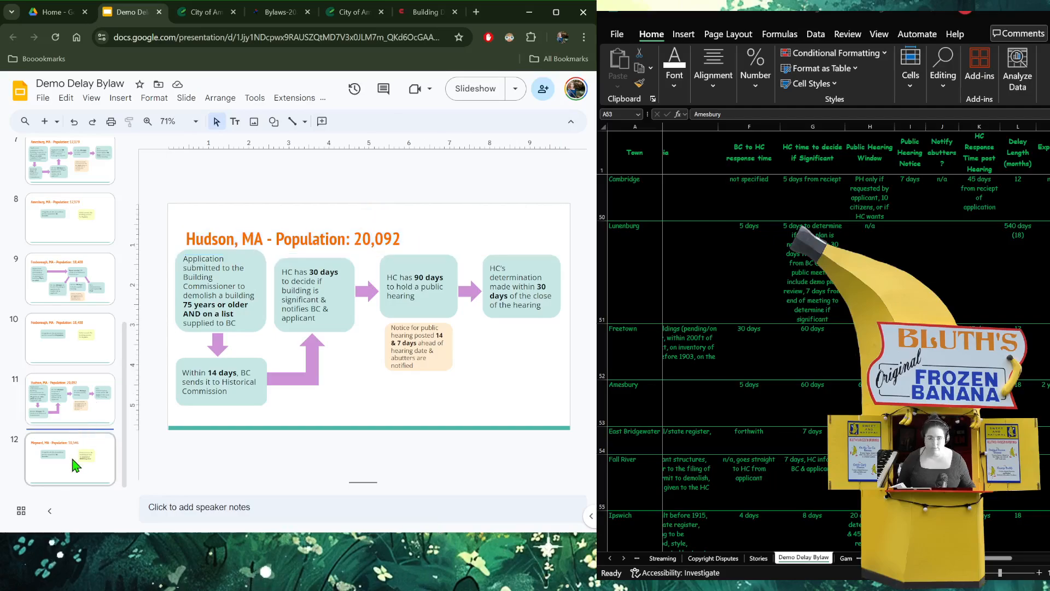
click(286, 244)
triple_click(286, 244)
key(ctrl+v)
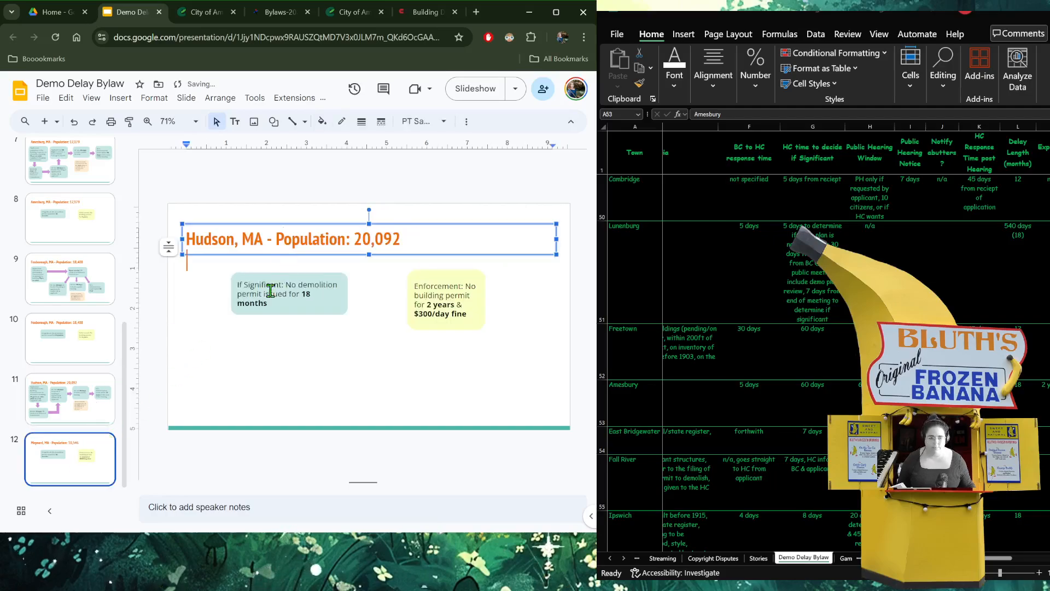
- Move the title on the Hudson flowchart slide slightly upward, clear of the application box
click(78, 404)
click(242, 237)
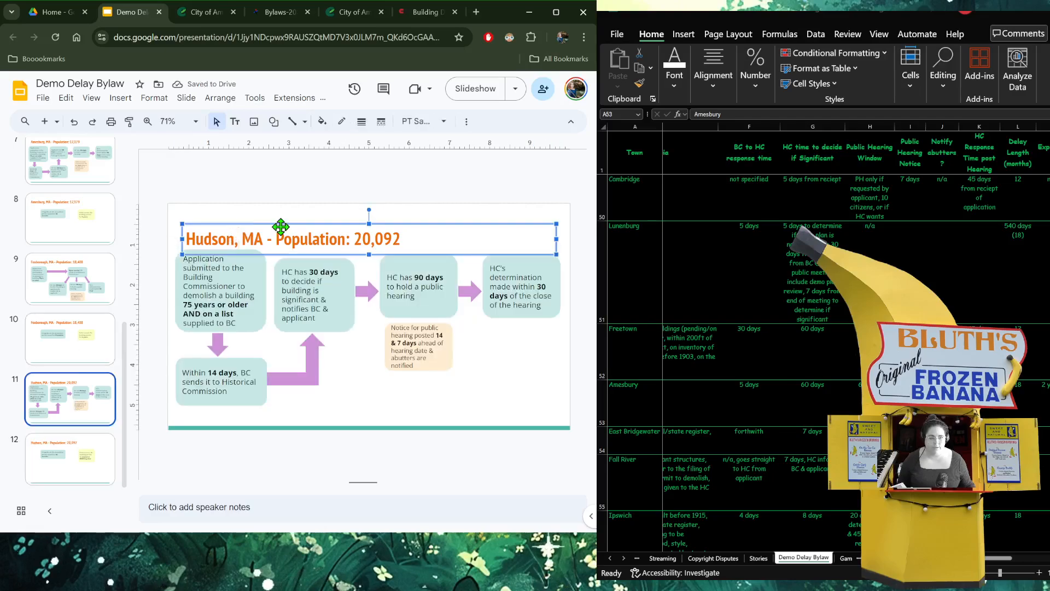
drag(281, 227, 281, 217)
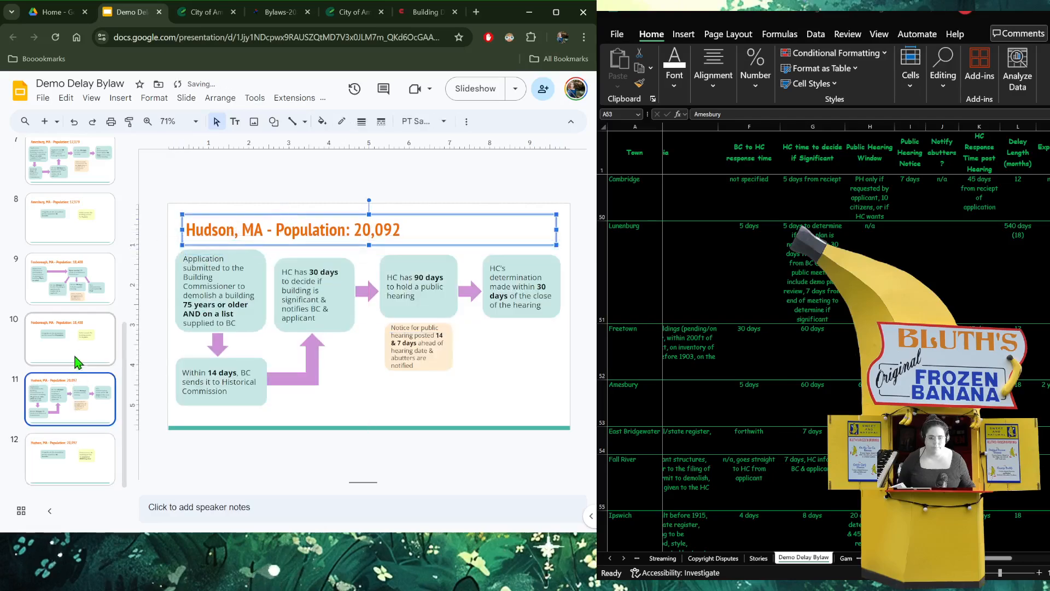
- Copy both Foxborough slides, 9 and 10, and paste them after the last Hudson slide
click(76, 284)
shift+click(75, 342)
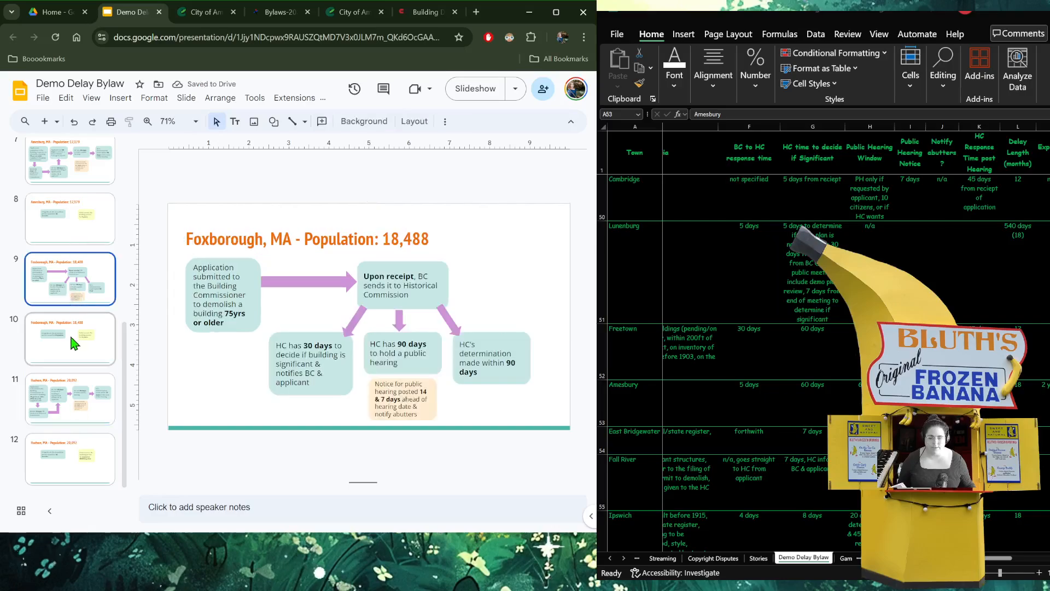
key(ctrl+c)
click(82, 470)
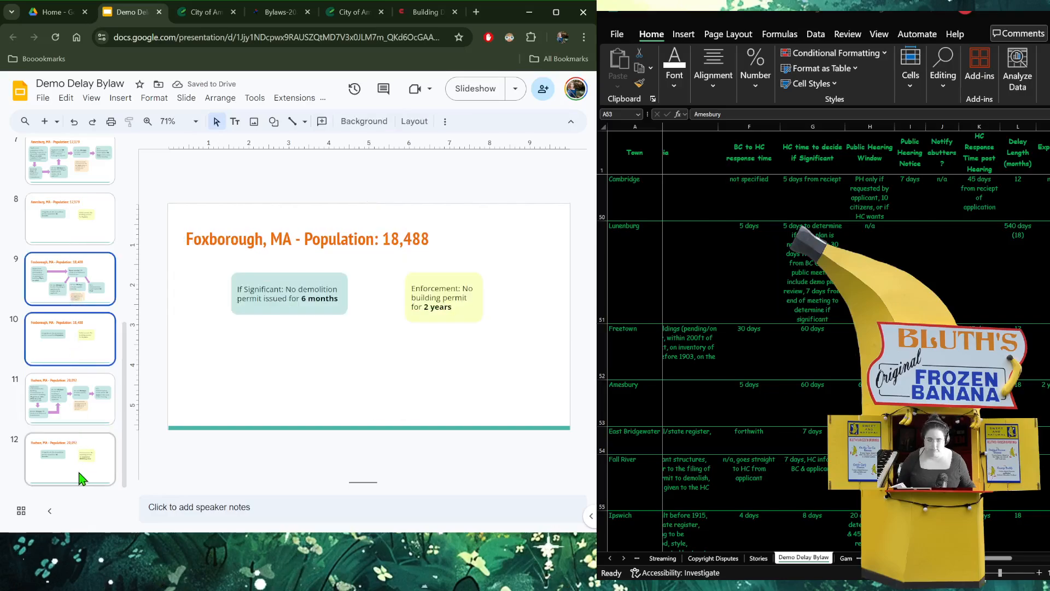
key(ctrl+v)
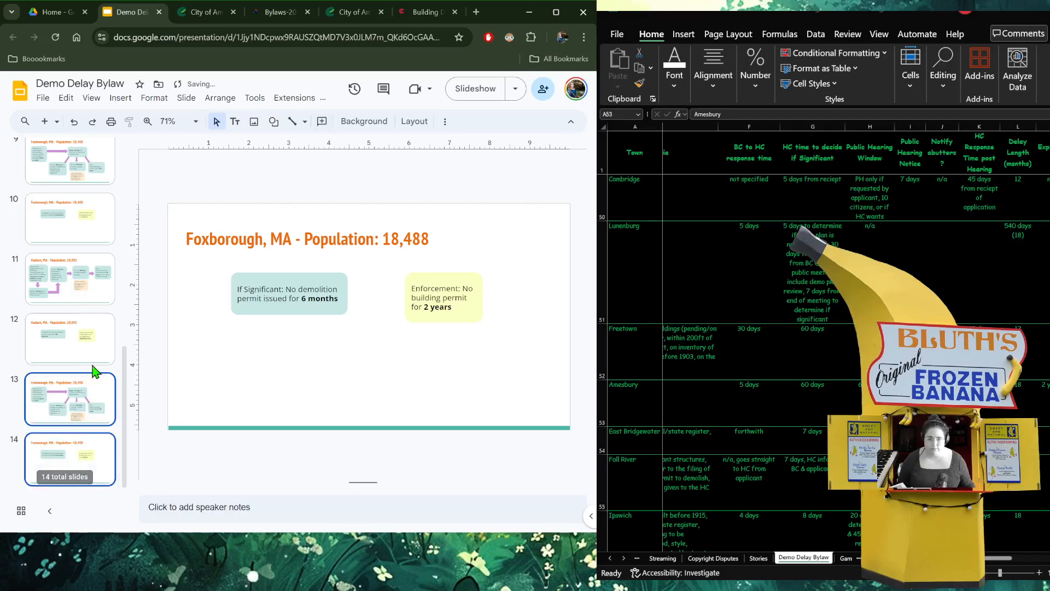
- Replace the titles of both pasted Foxborough slides with "Hudson, MA - Population: 20,092", copied from slide 11
click(70, 292)
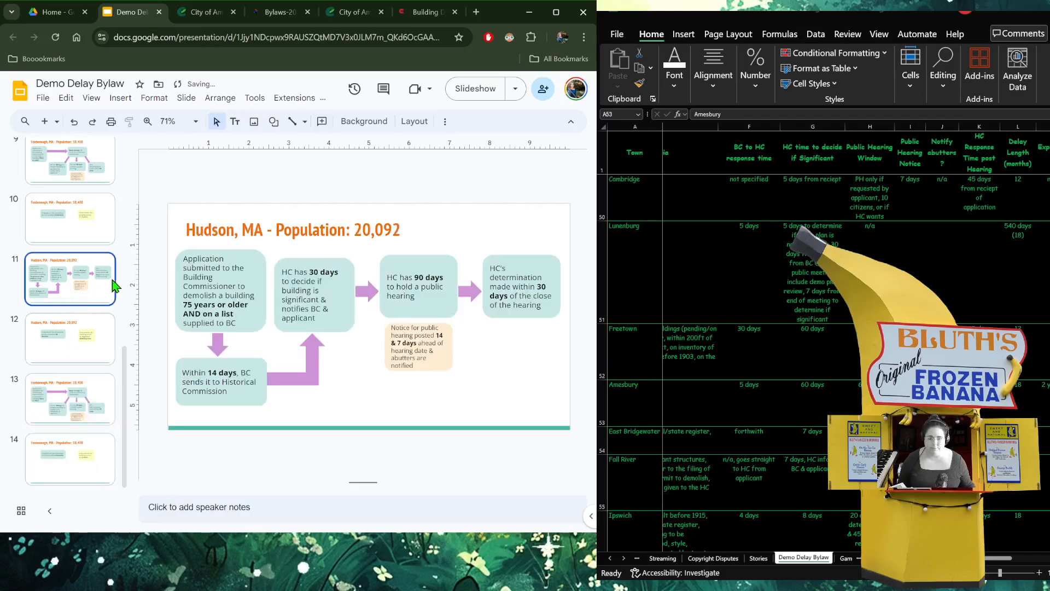
triple_click(281, 230)
key(ctrl+c)
click(92, 392)
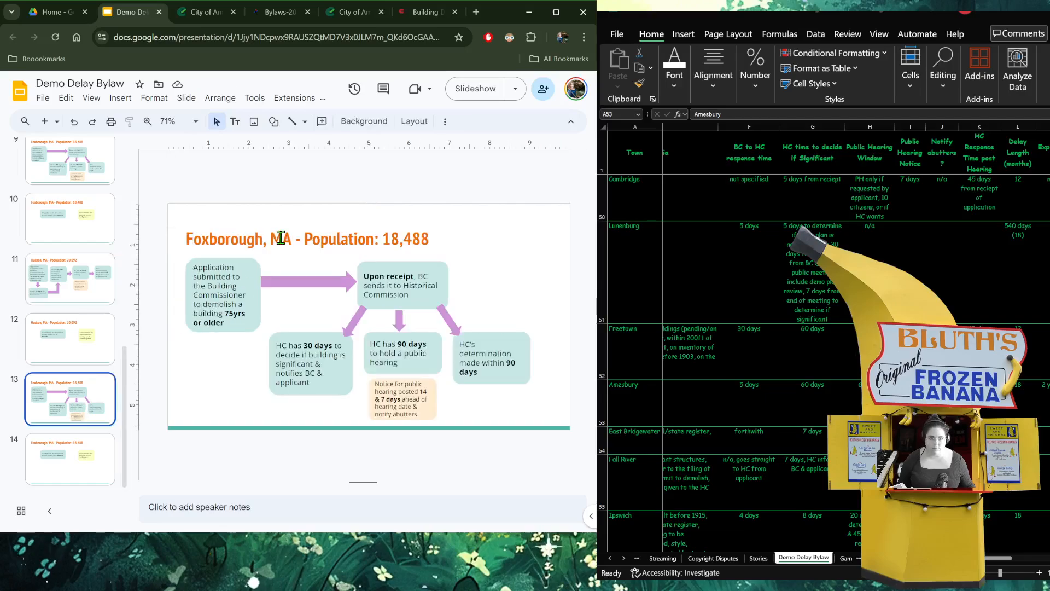
triple_click(281, 237)
key(ctrl+v)
click(66, 463)
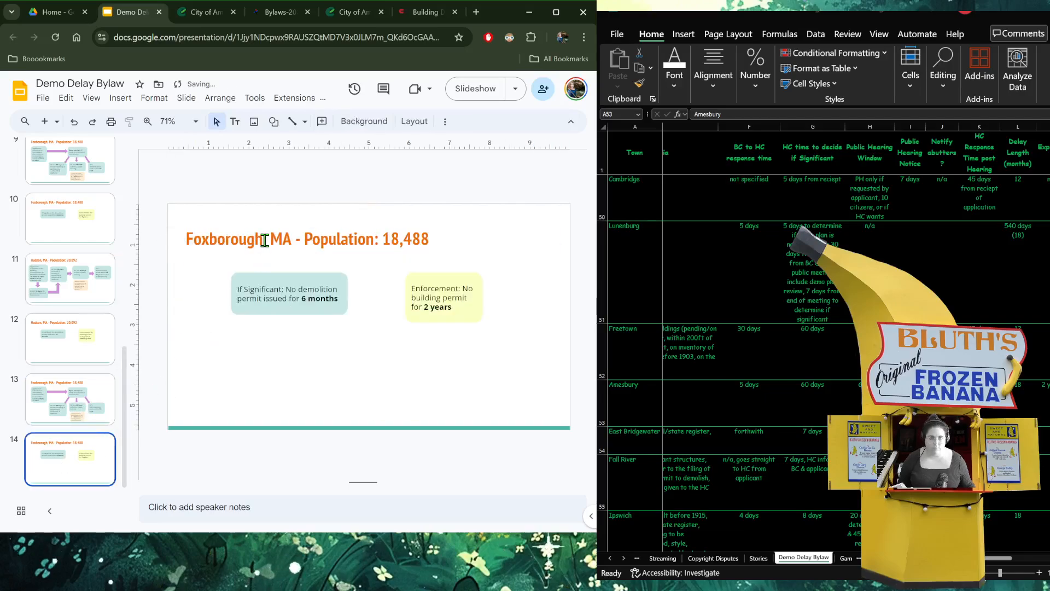
triple_click(262, 240)
key(ctrl+v)
- Replace the age criterion in slide 13's application box with slide 11's "75 years or older AND on a list" and extend the box to fit
click(70, 395)
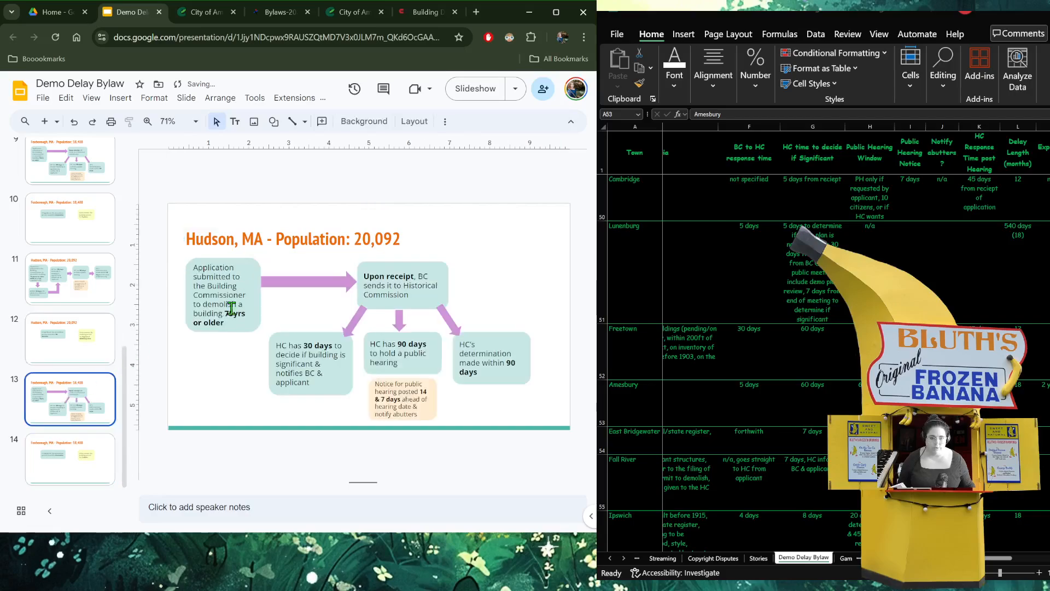
click(90, 288)
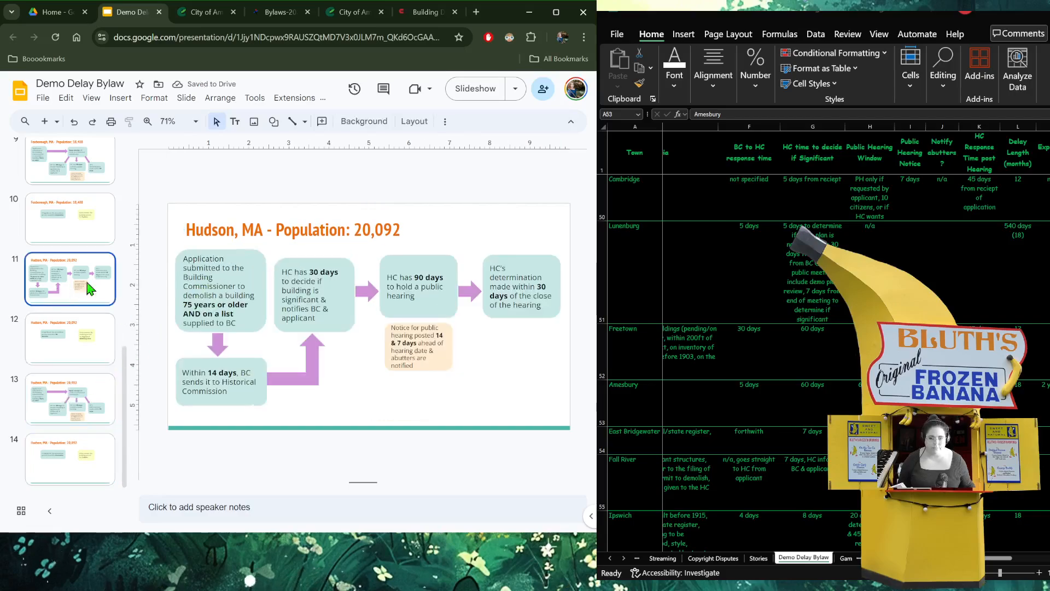
drag(234, 314, 190, 308)
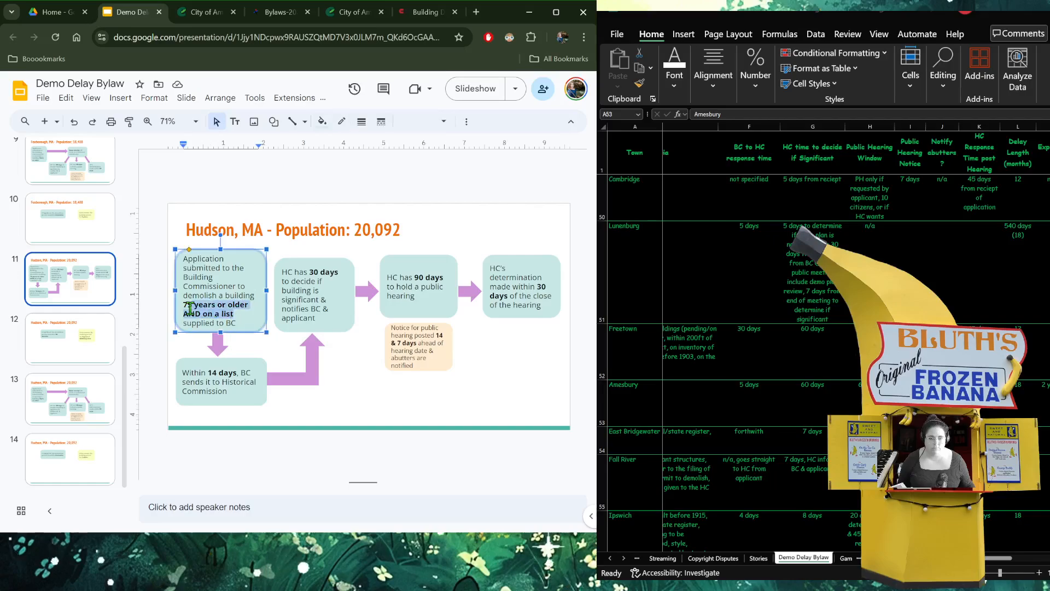
click(53, 420)
drag(228, 322, 230, 311)
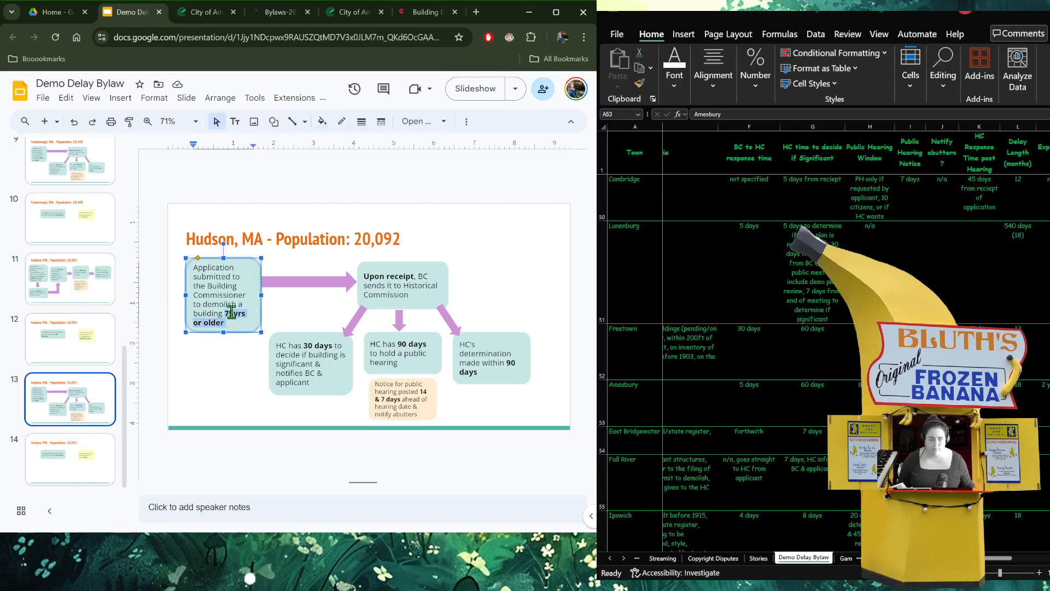
key(ctrl+v)
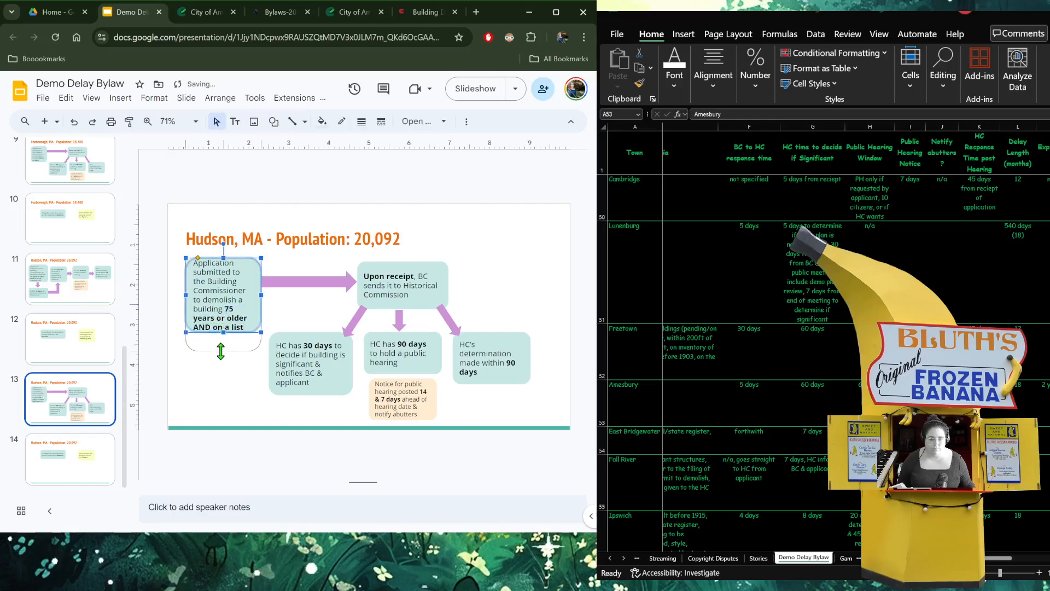
drag(220, 352, 224, 340)
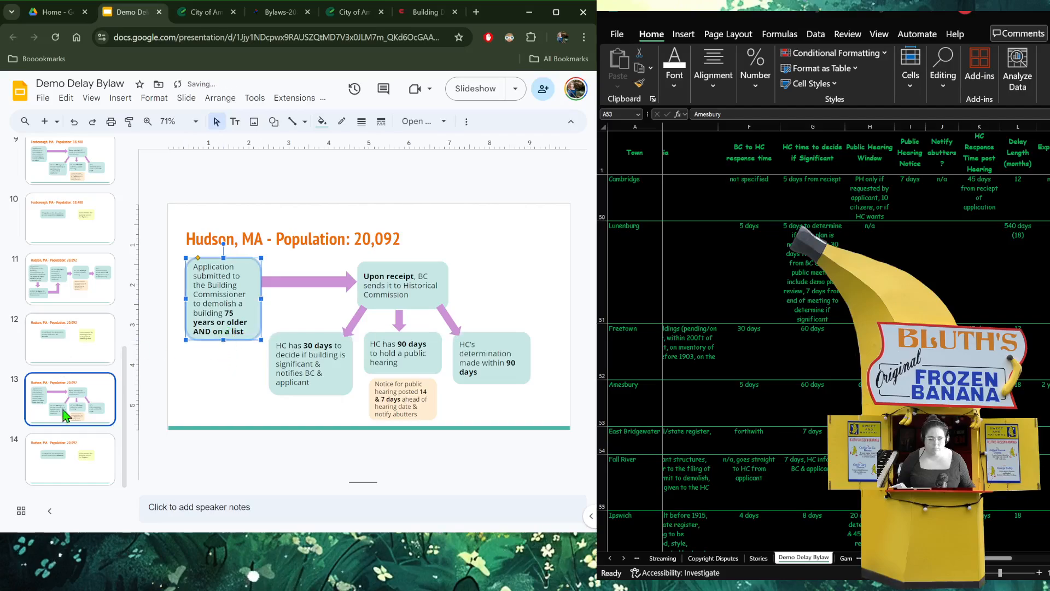
- Replace slide 13's application box with a copy of slide 11's complete application box and align it with the arrow to the "Upon receipt" box
click(57, 282)
double_click(225, 285)
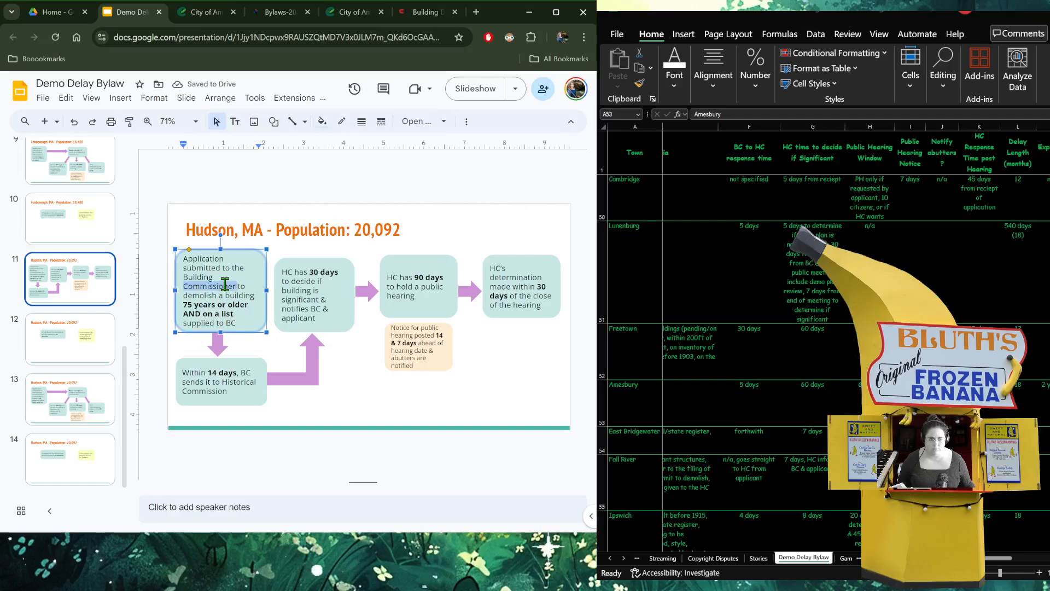
click(250, 253)
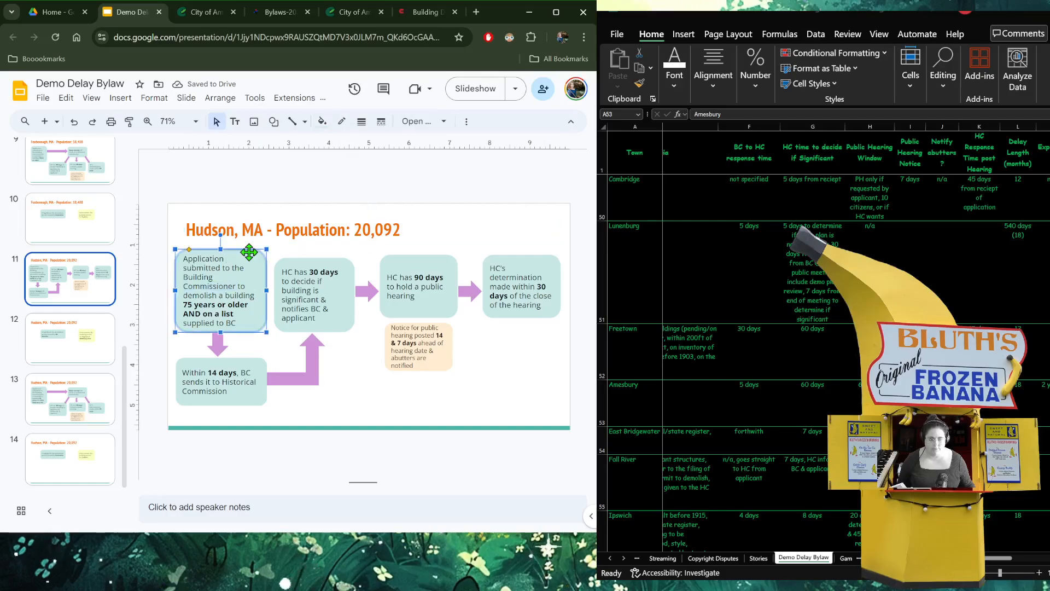
click(70, 398)
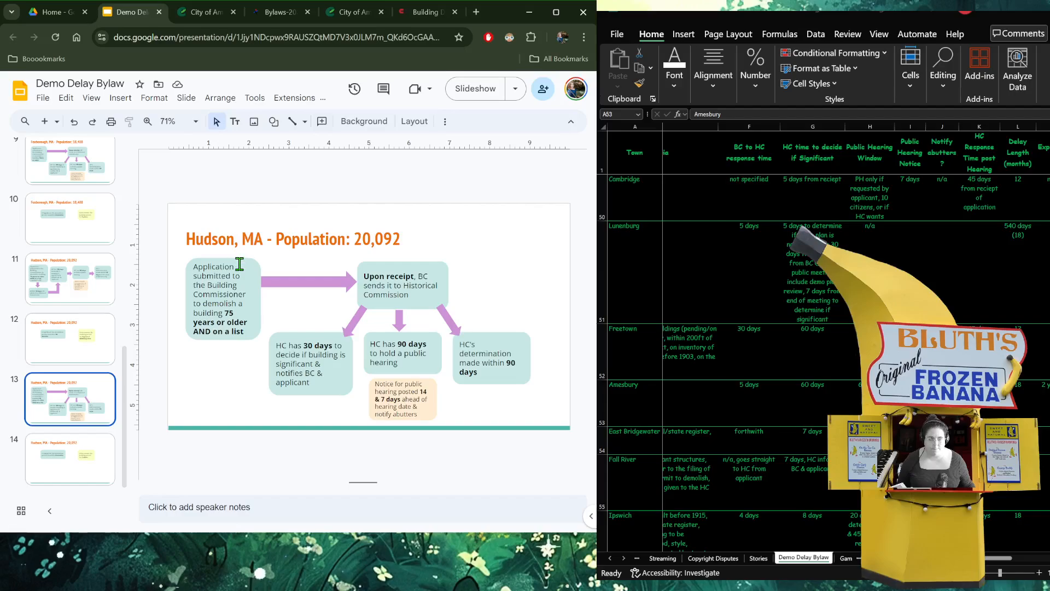
key(ctrl+v)
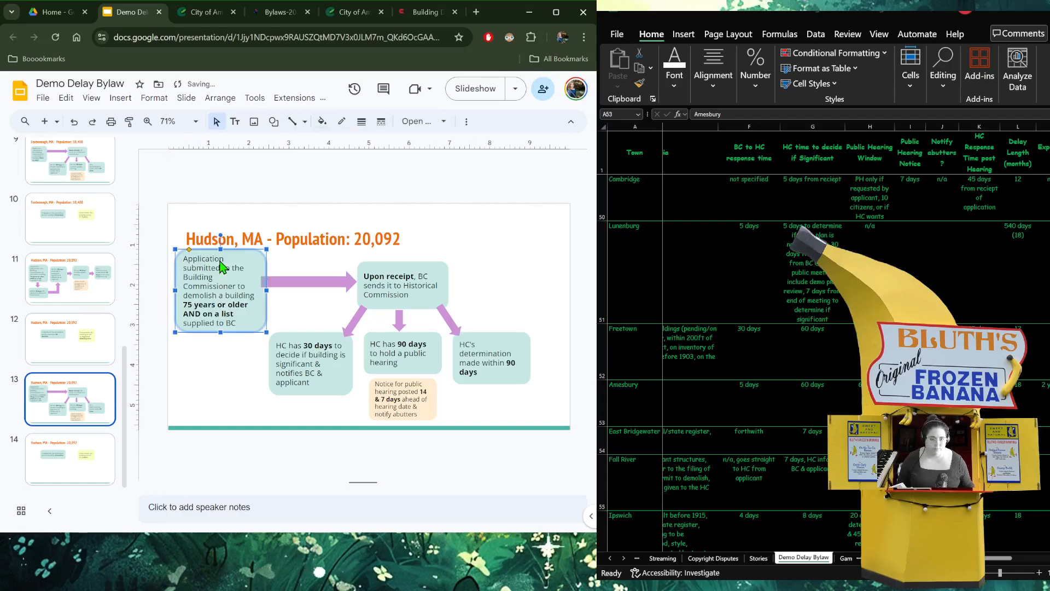
click(297, 282)
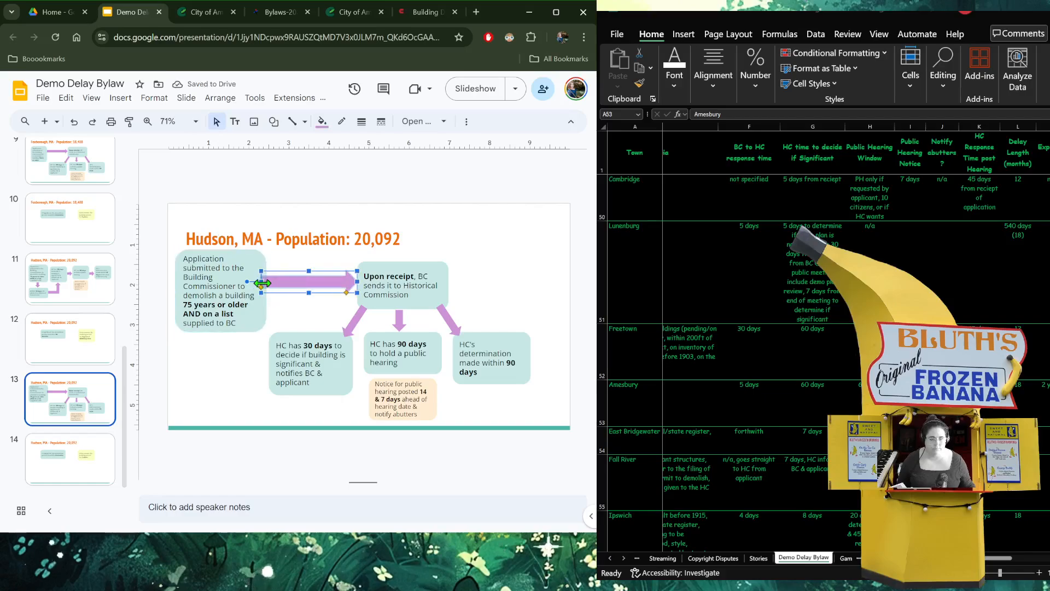
drag(263, 283, 252, 257)
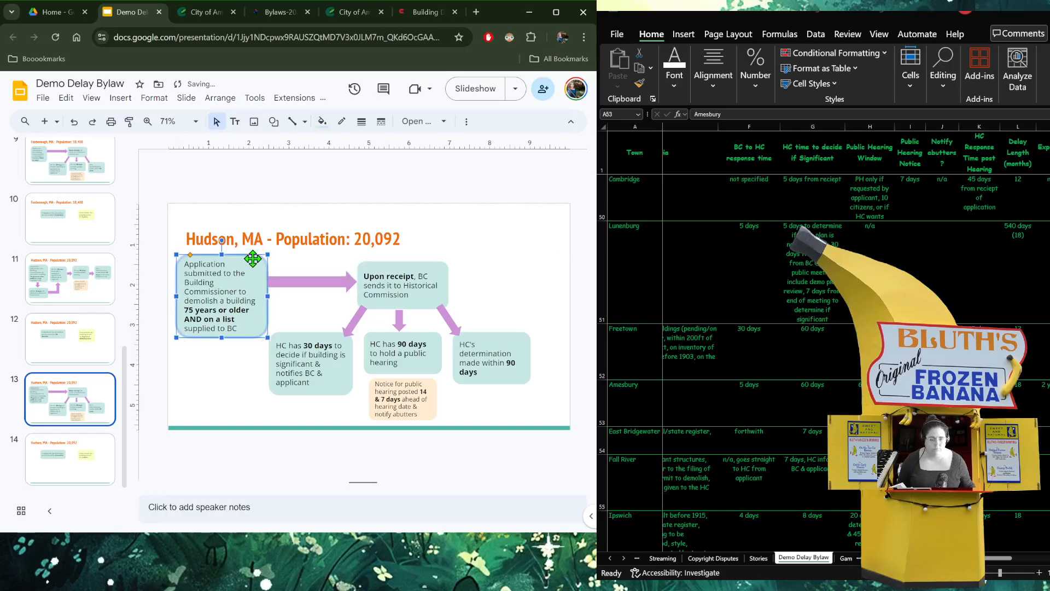
- Replace "Upon receipt" with "Within 14 days" in slide 13's Historical Commission box, bolding "14 days" to match slide 11
click(293, 253)
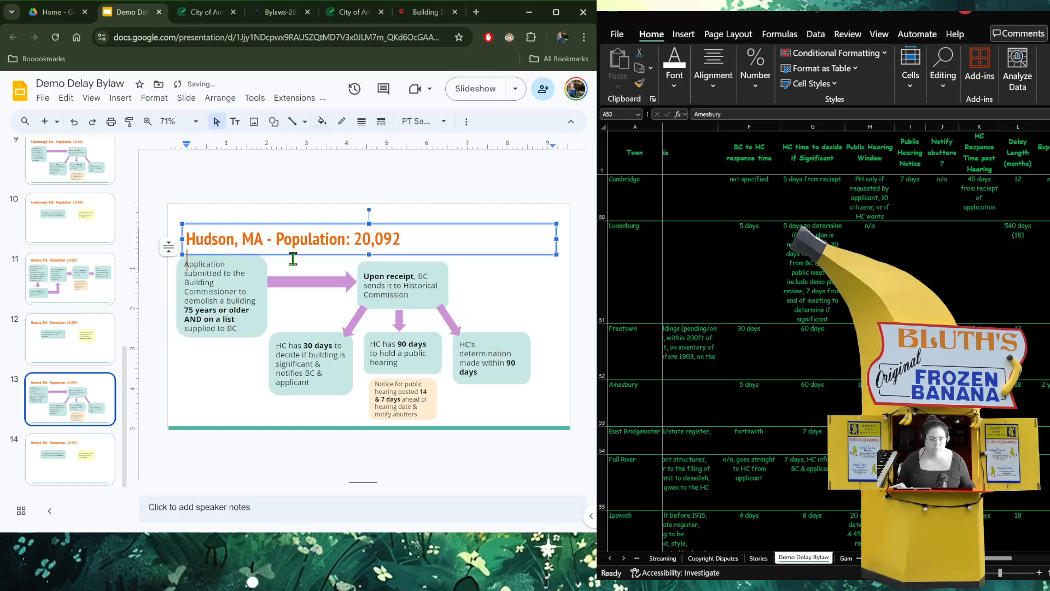
click(386, 276)
click(88, 294)
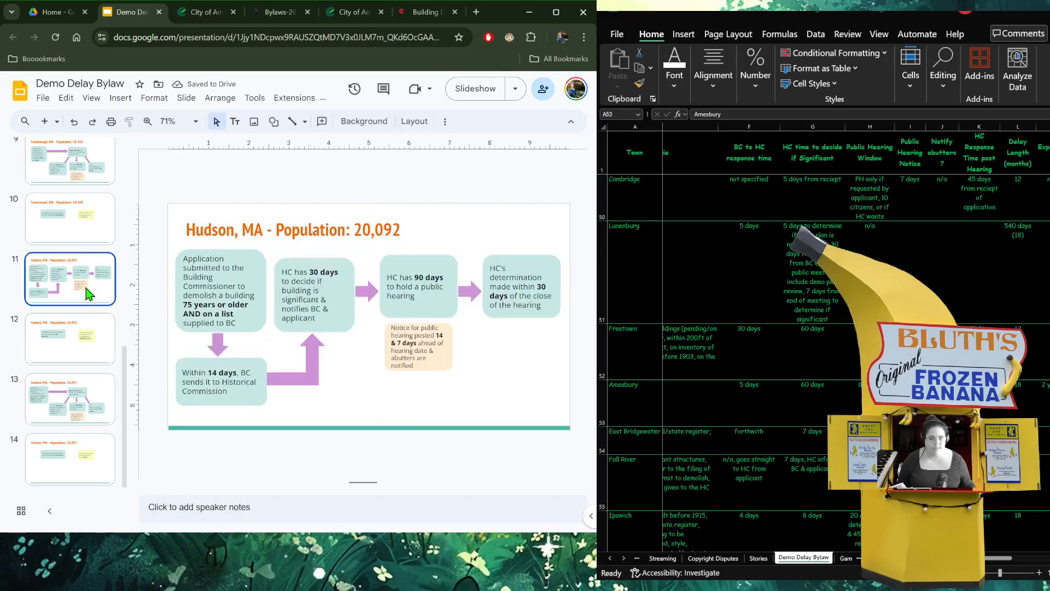
click(77, 417)
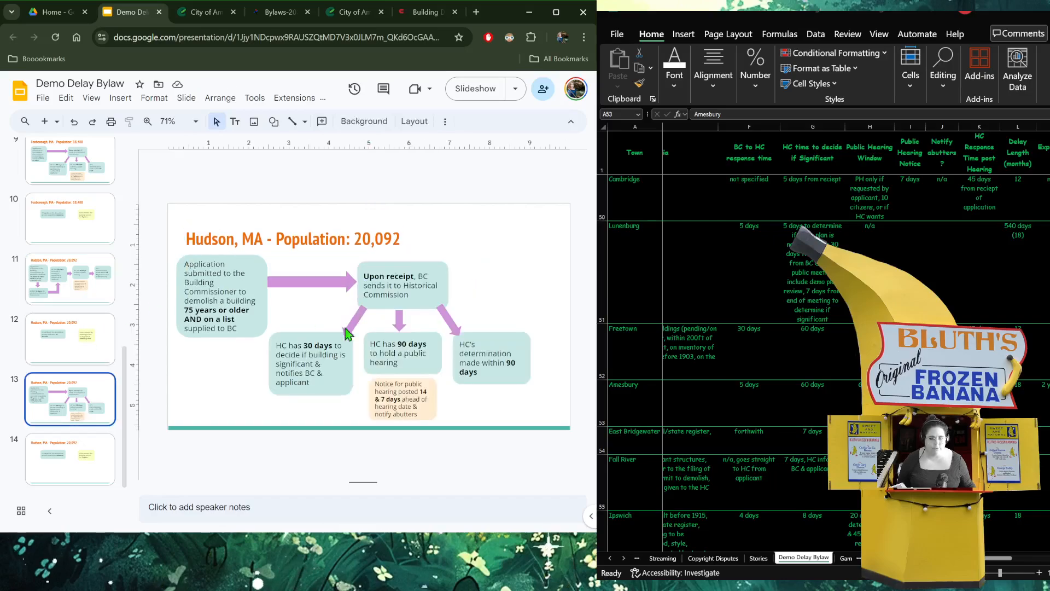
click(378, 282)
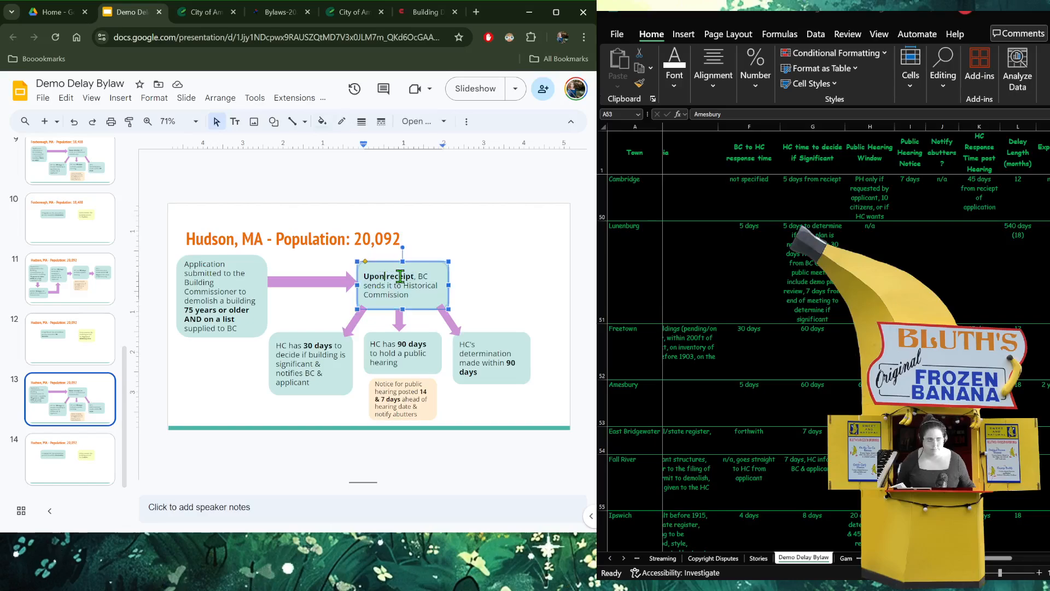
drag(412, 276, 360, 277)
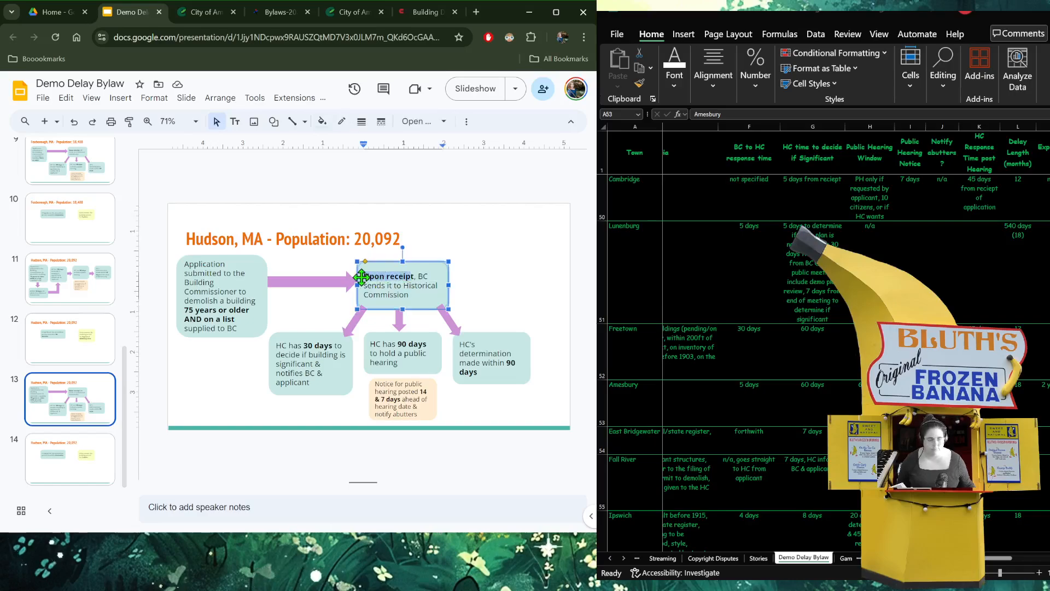
key(BackSpace)
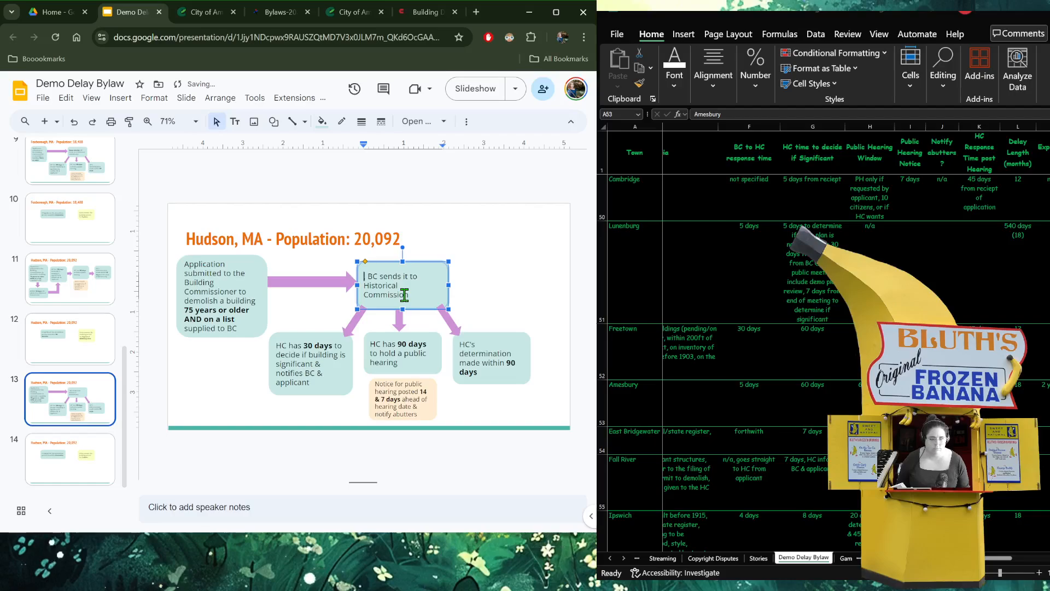
text(Within )
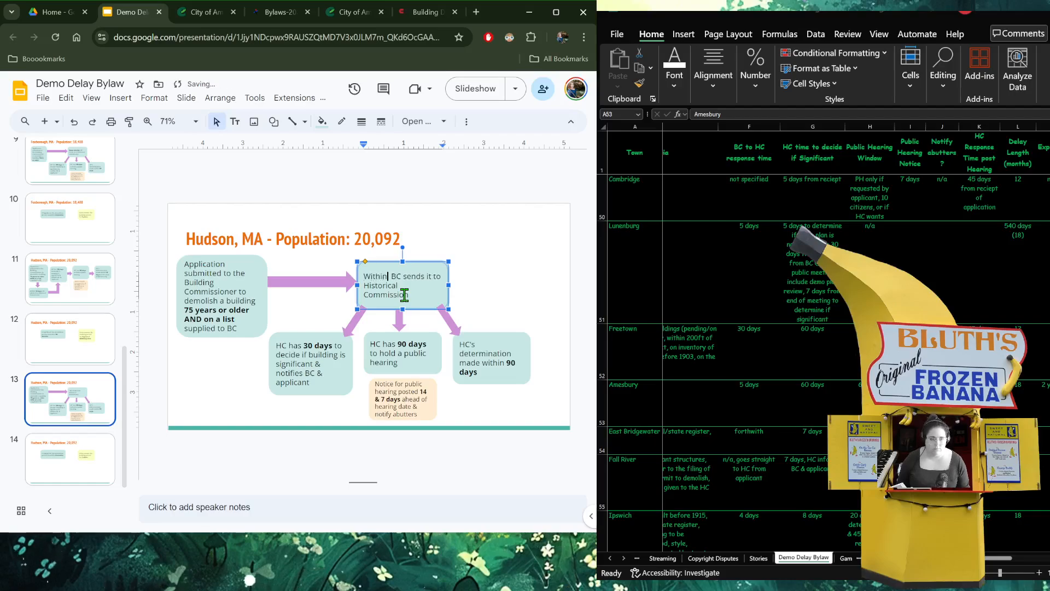
text(14 d)
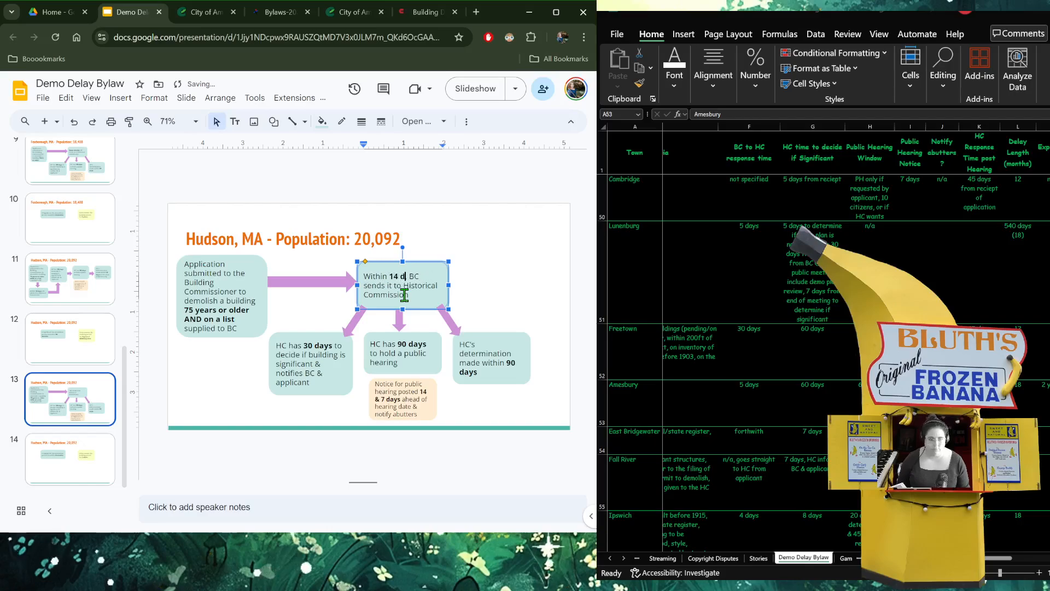
text(ays)
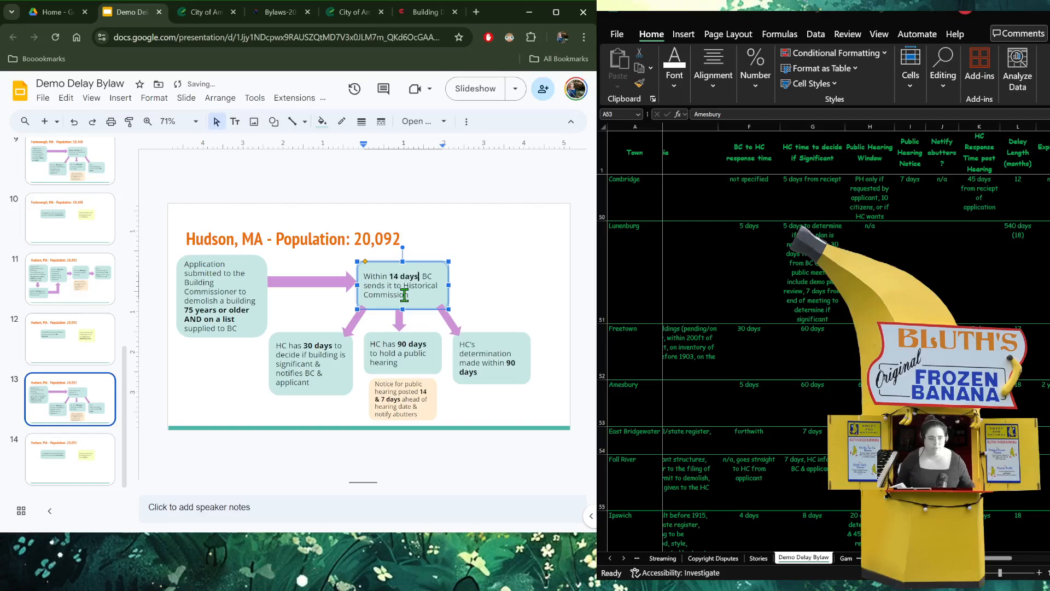
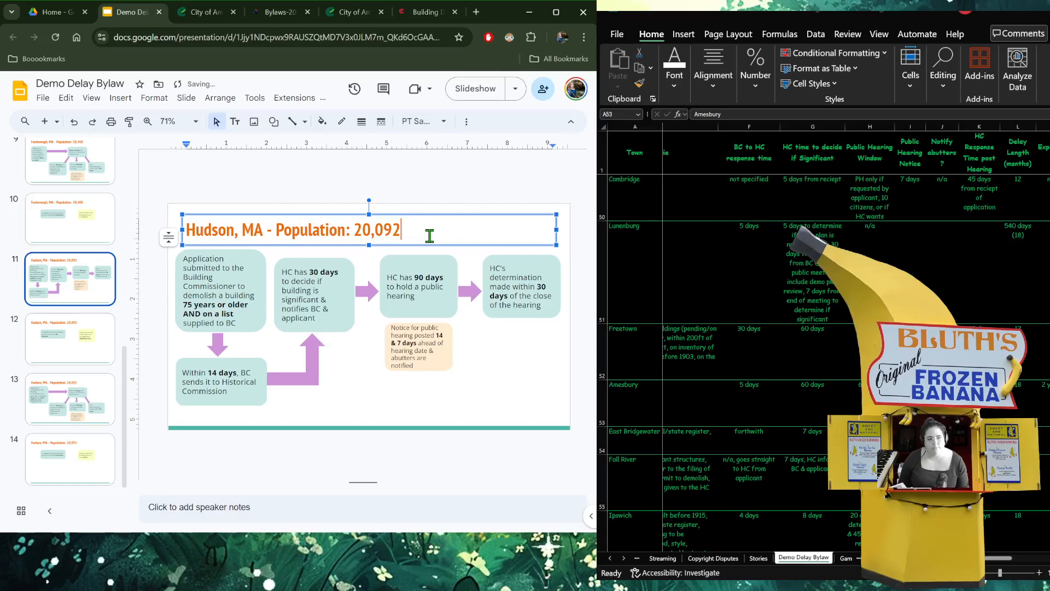
- Replace slide 11's title with "Hudson, MA - Option 1"
key(BackSpace)
key(BackSpace)
key(BackSpace)
key(BackSpace)
key(BackSpace)
key(BackSpace)
key(BackSpace)
key(BackSpace)
key(BackSpace)
key(BackSpace)
key(BackSpace)
key(BackSpace)
key(BackSpace)
key(BackSpace)
key(BackSpace)
key(BackSpace)
key(BackSpace)
key(BackSpace)
key(BackSpace)
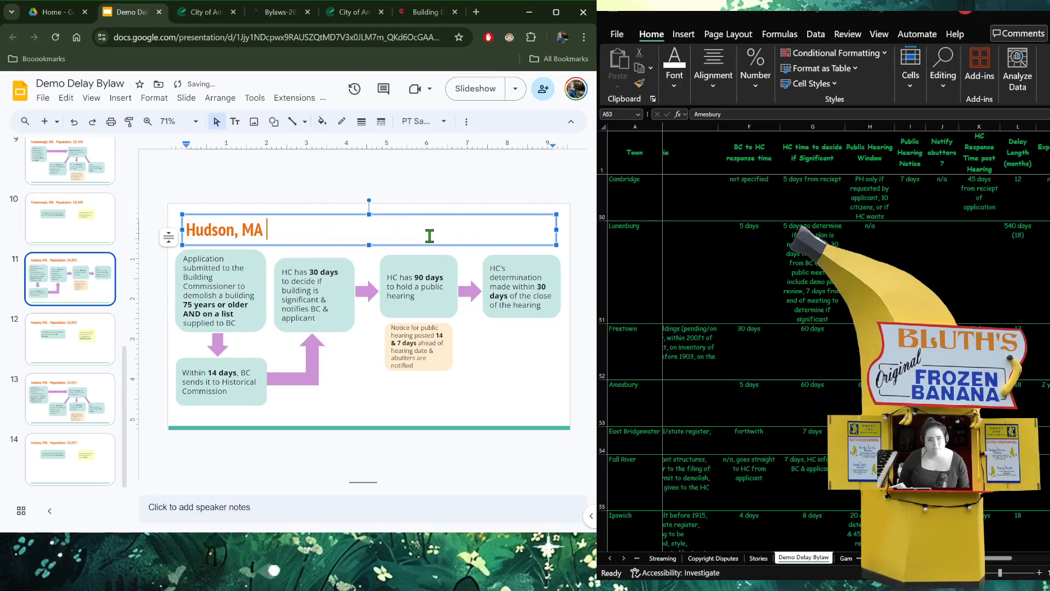
key(BackSpace)
key(BackSpace)
key(BackSpace)
key(BackSpace)
key(BackSpace)
key(BackSpace)
key(BackSpace)
key(BackSpace)
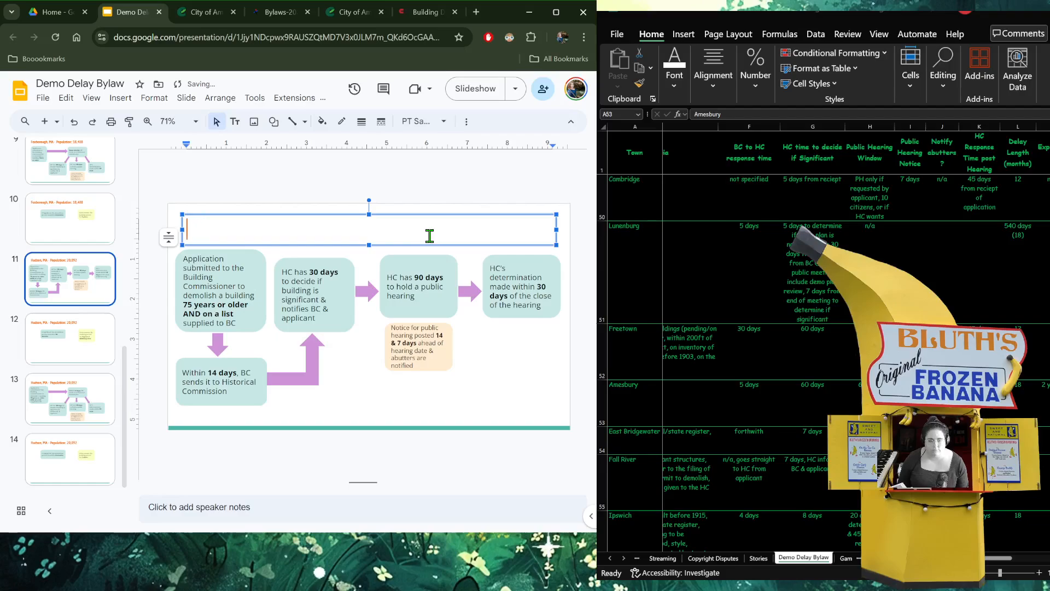
text(Hu)
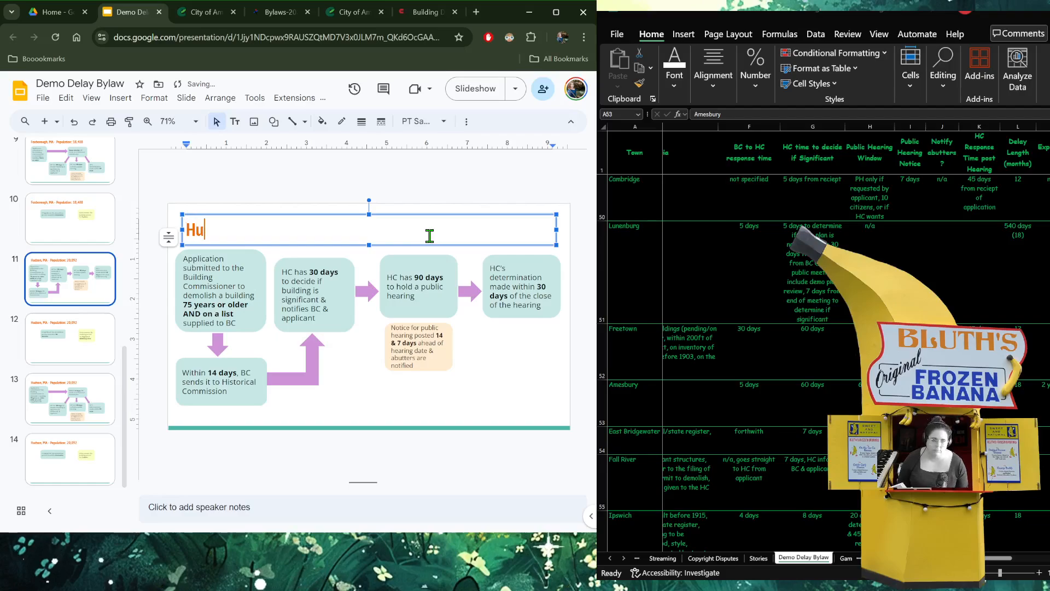
text(dsio)
text(on )
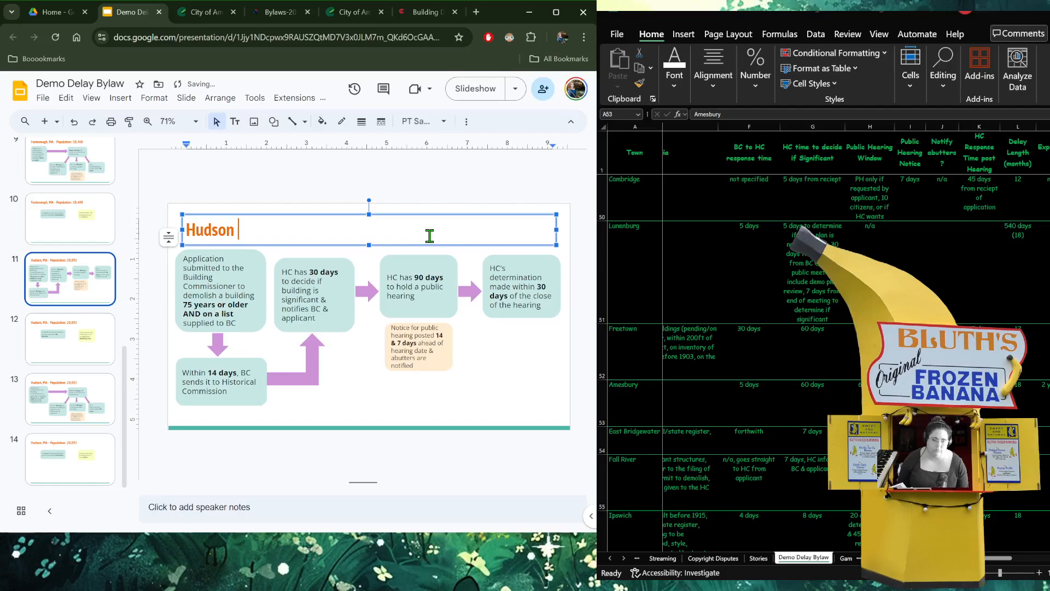
text(, MA)
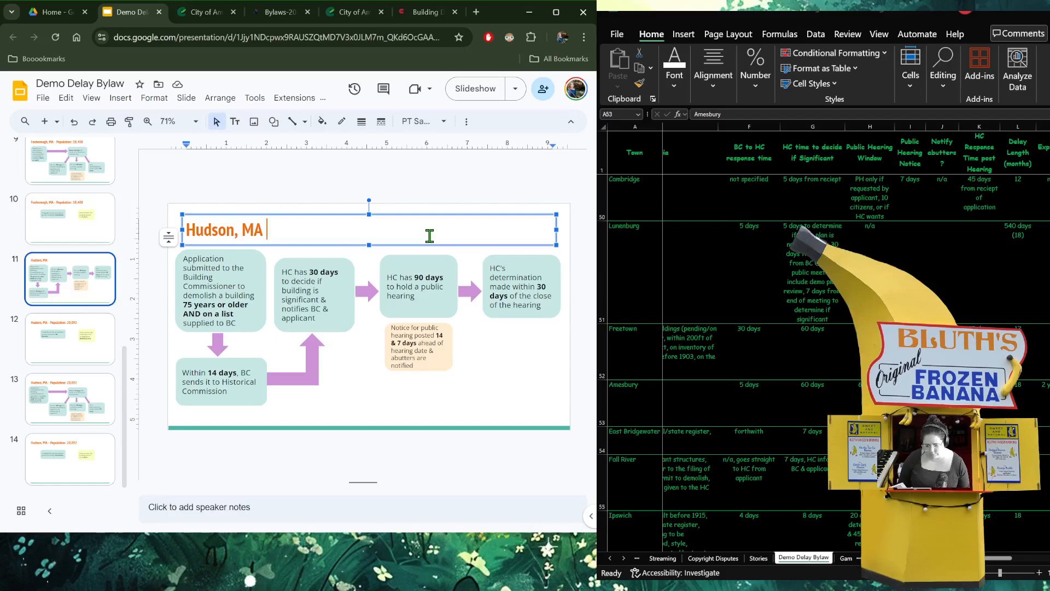
text(Templ)
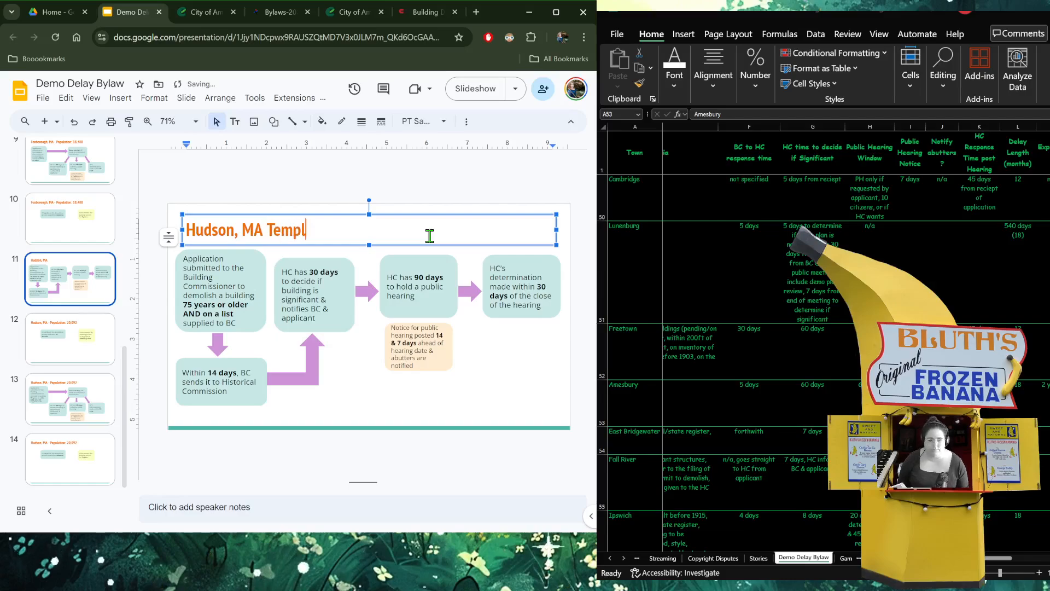
key(BackSpace)
key(BackSpace)
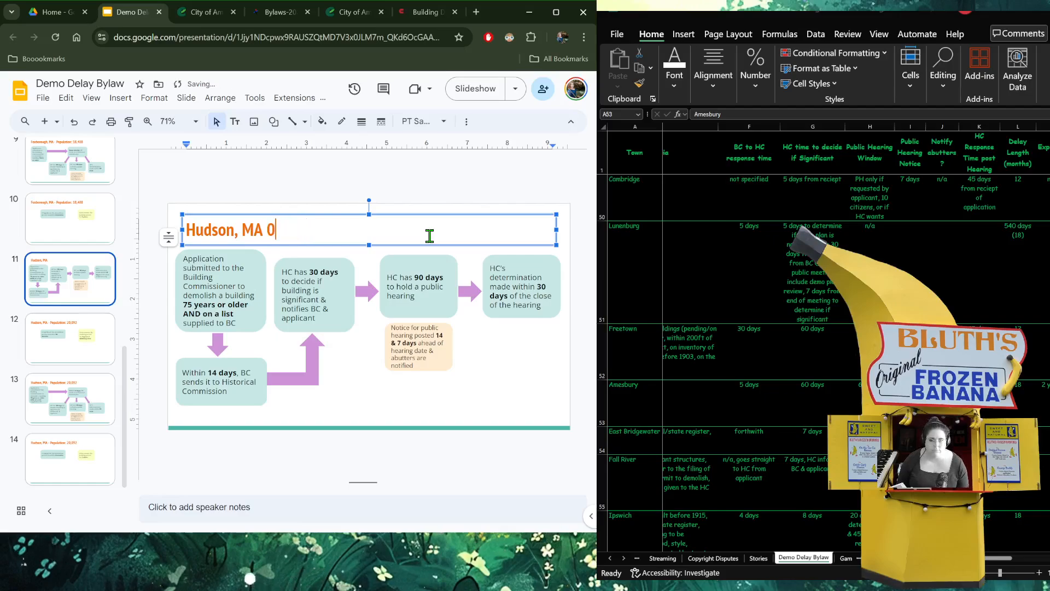
text(- Option 1)
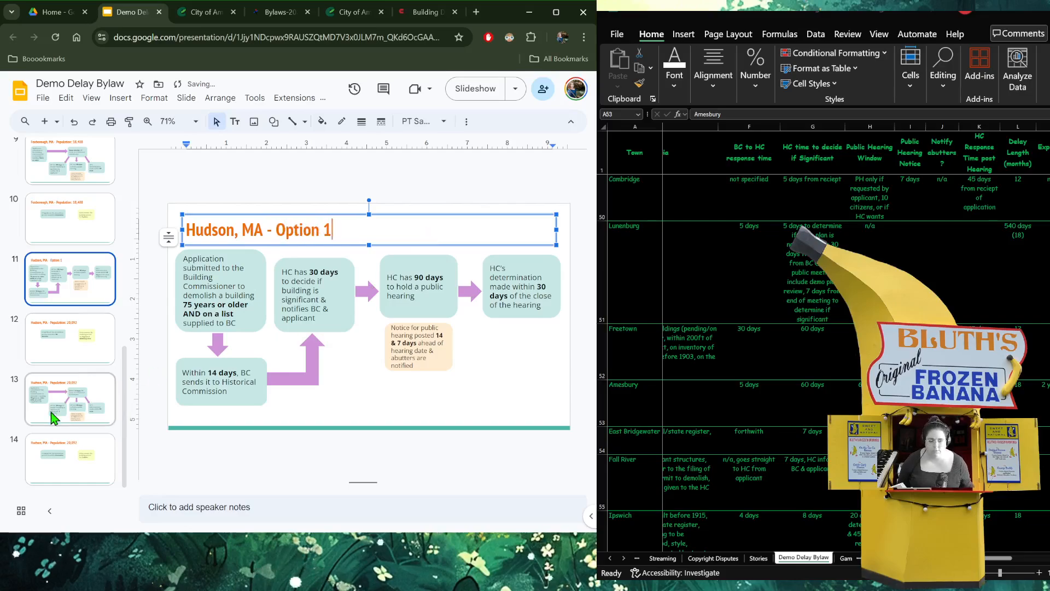
- Copy slide 11's title "Hudson, MA - Option 1" and paste it over slide 12's title
drag(346, 223, 190, 220)
key(ctrl+c)
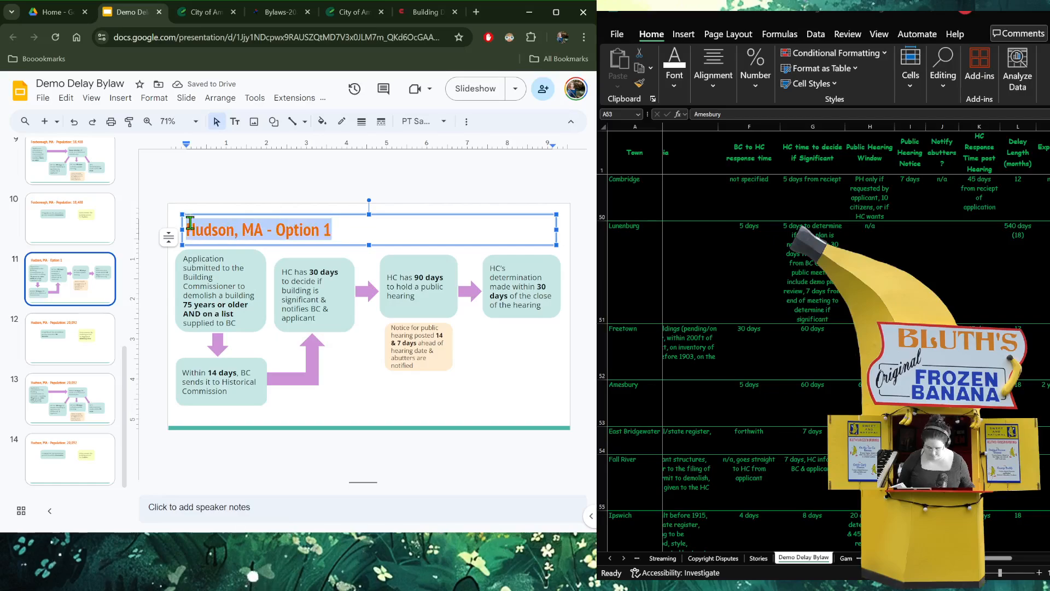
click(108, 343)
triple_click(271, 239)
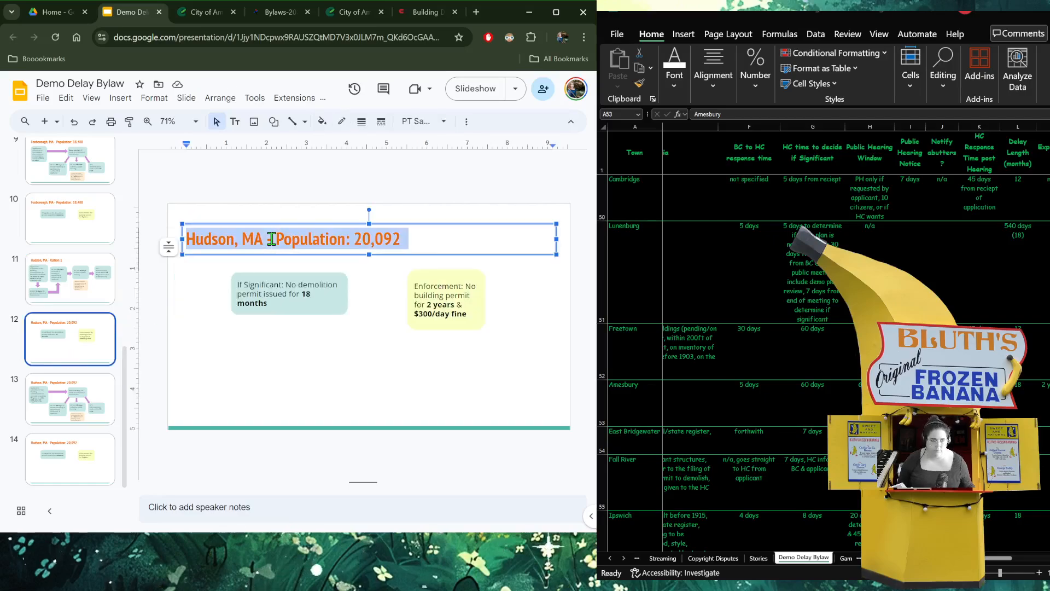
key(ctrl+v)
- Paste the copied title over slide 13's title and change it to "Hudson, MA - Option 2"
click(82, 410)
triple_click(244, 239)
key(ctrl+v)
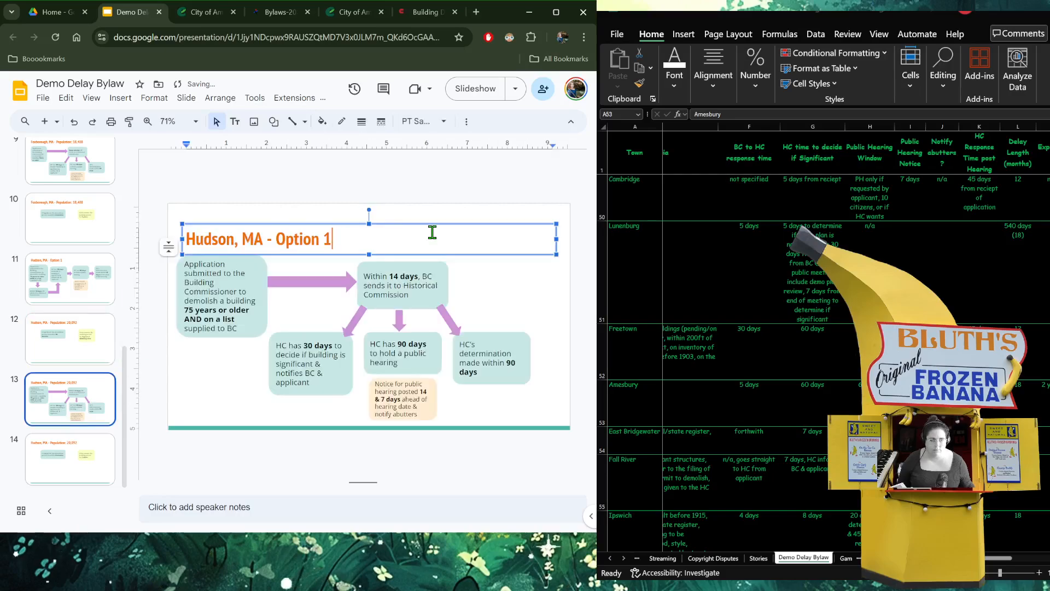
key(BackSpace)
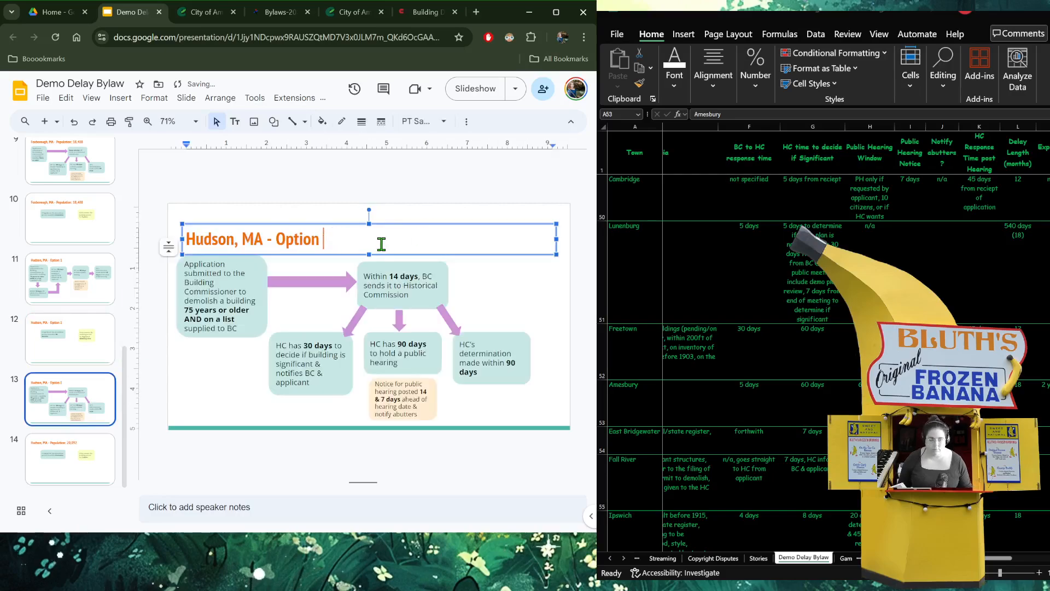
text(2)
- Paste the copied title over slide 14's title and change it to "Hudson, MA - Option 2"
click(110, 454)
click(282, 253)
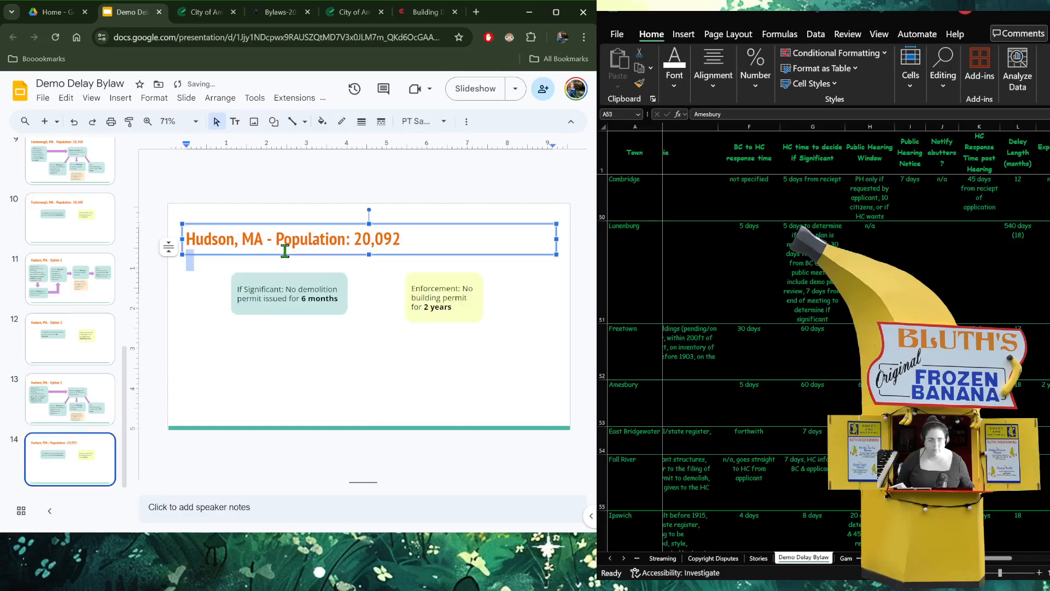
triple_click(284, 239)
key(ctrl+v)
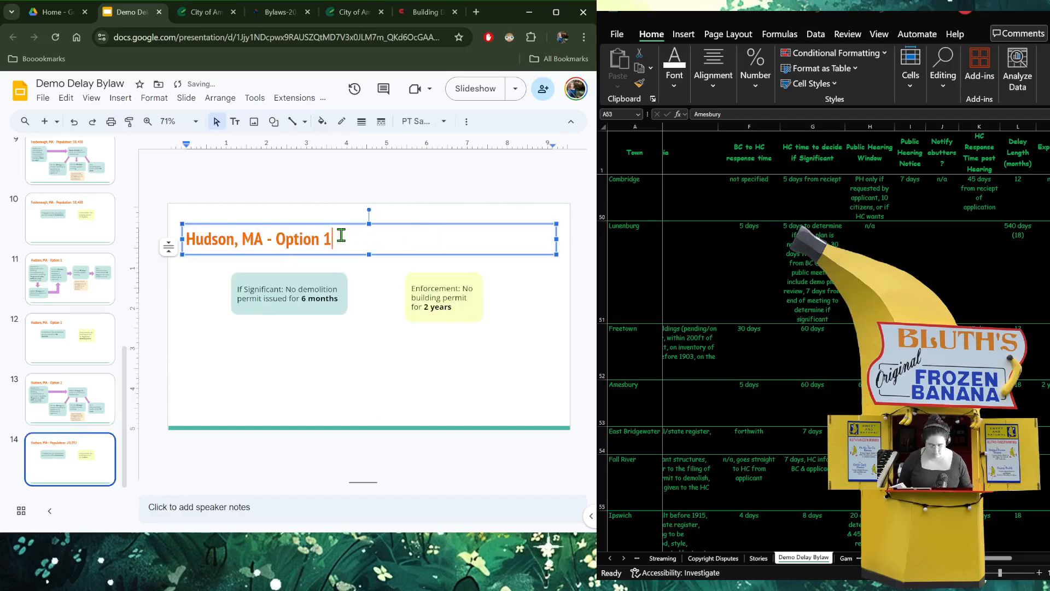
key(BackSpace)
text(2)
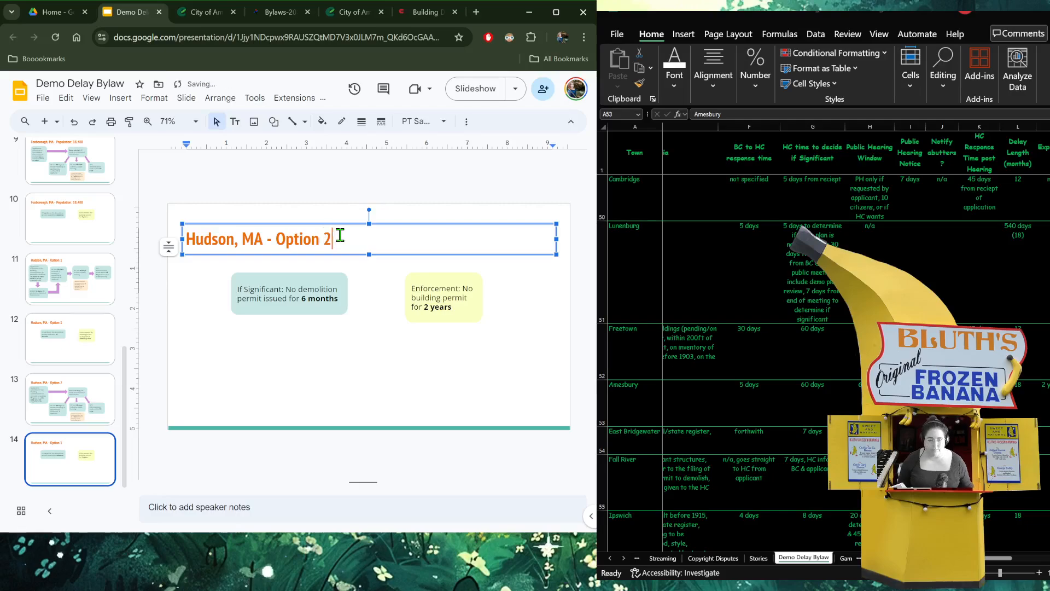
click(313, 383)
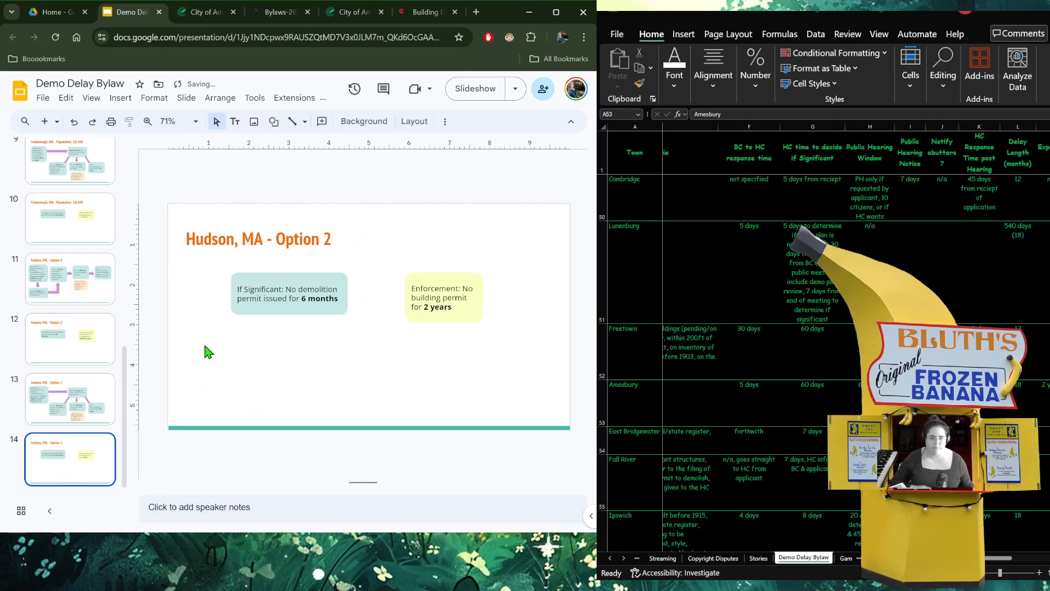
- Delete slide 14 and paste a copy of slide 12 after slide 13 in its place
click(64, 335)
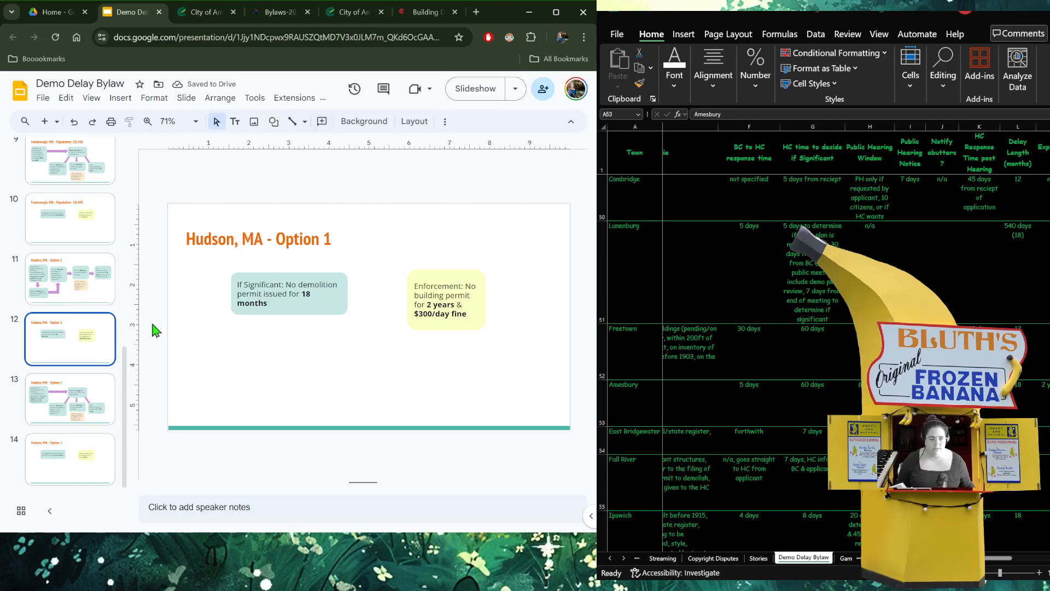
click(278, 287)
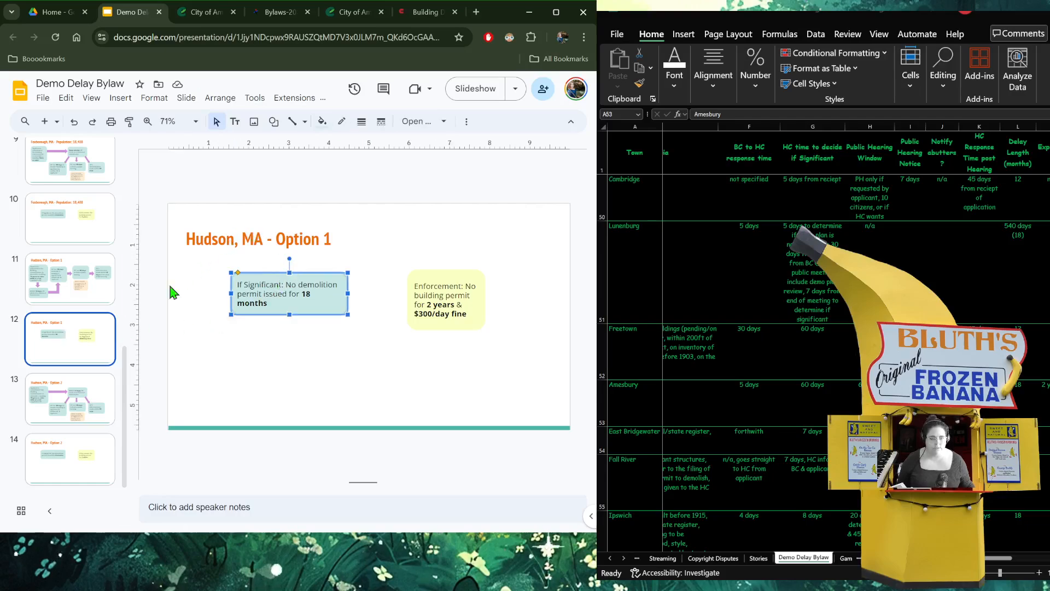
click(61, 441)
key(Delete)
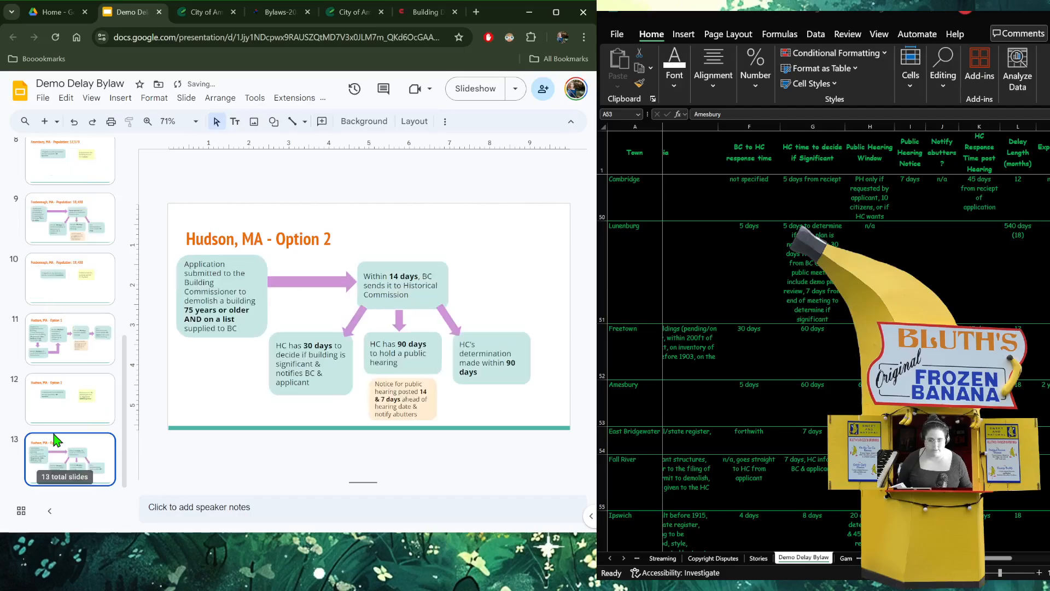
click(77, 368)
click(80, 394)
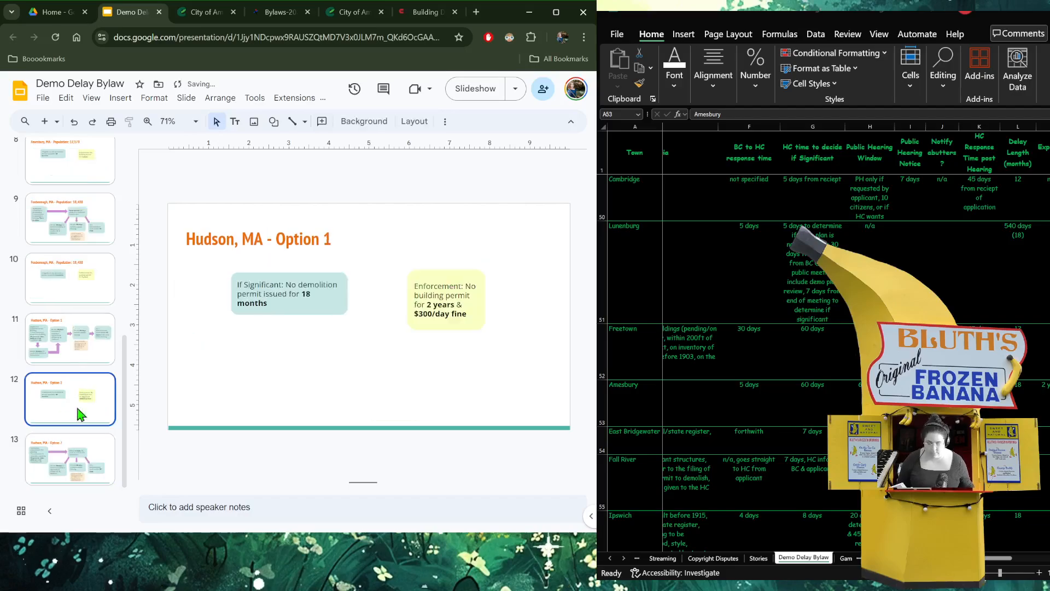
click(71, 445)
key(ctrl+v)
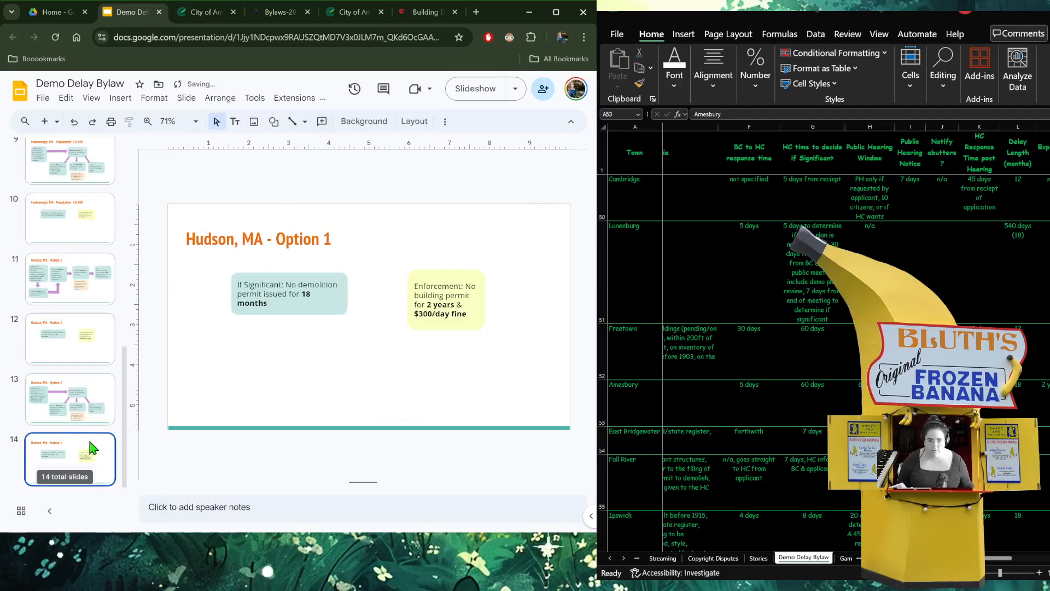
- Change the option number in the pasted slide 14's title so it reads "Hudson, MA - Option 2"
click(326, 239)
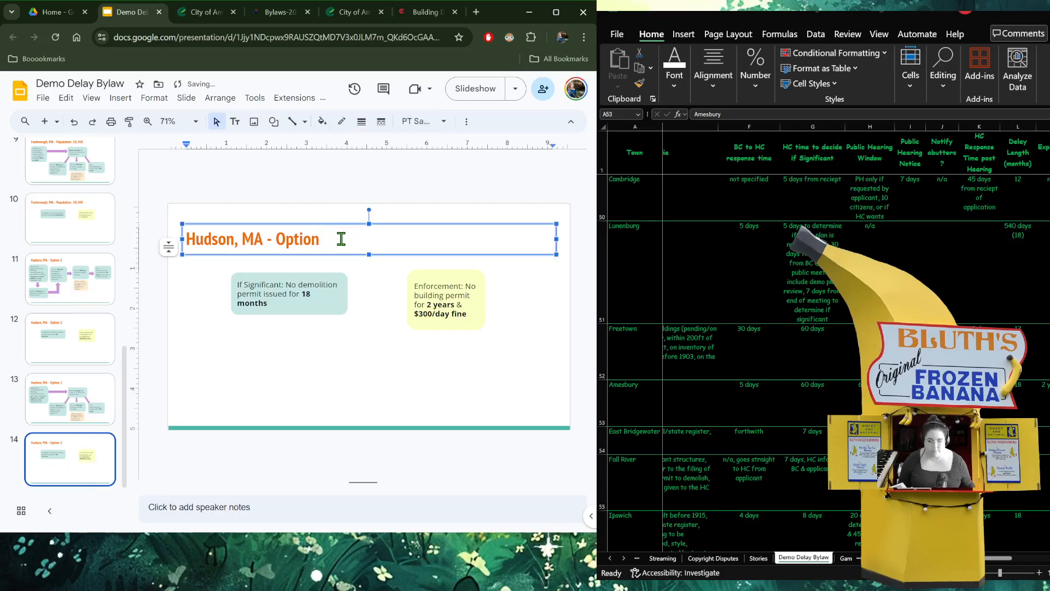
text(3)
key(BackSpace)
text(2)
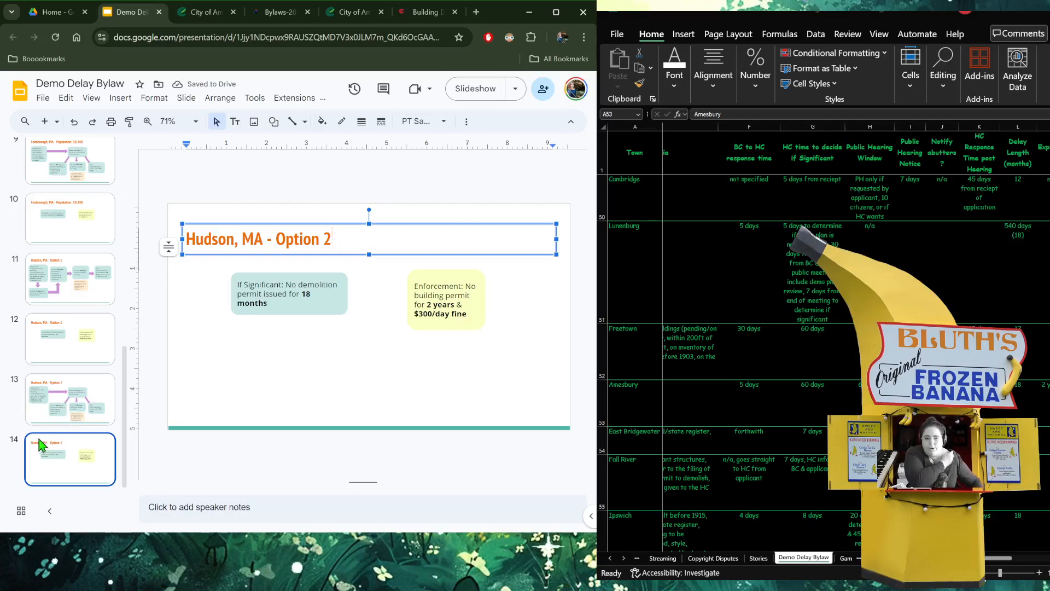
- Add the title "Survey of 79 towns" to slide 2, above the bulleted recommendations
scroll(89, 376, up, 10)
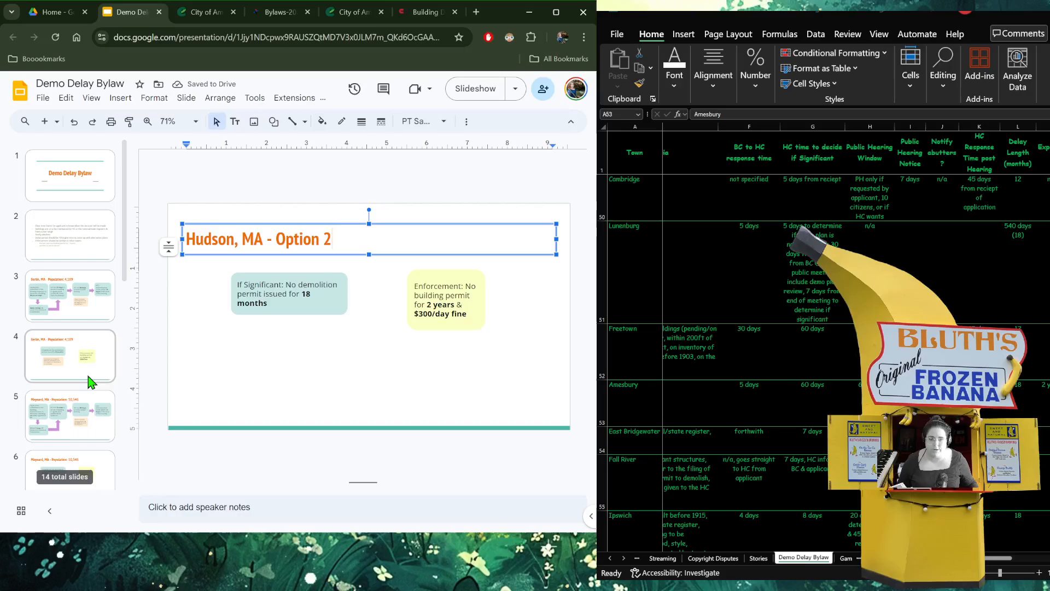
click(81, 234)
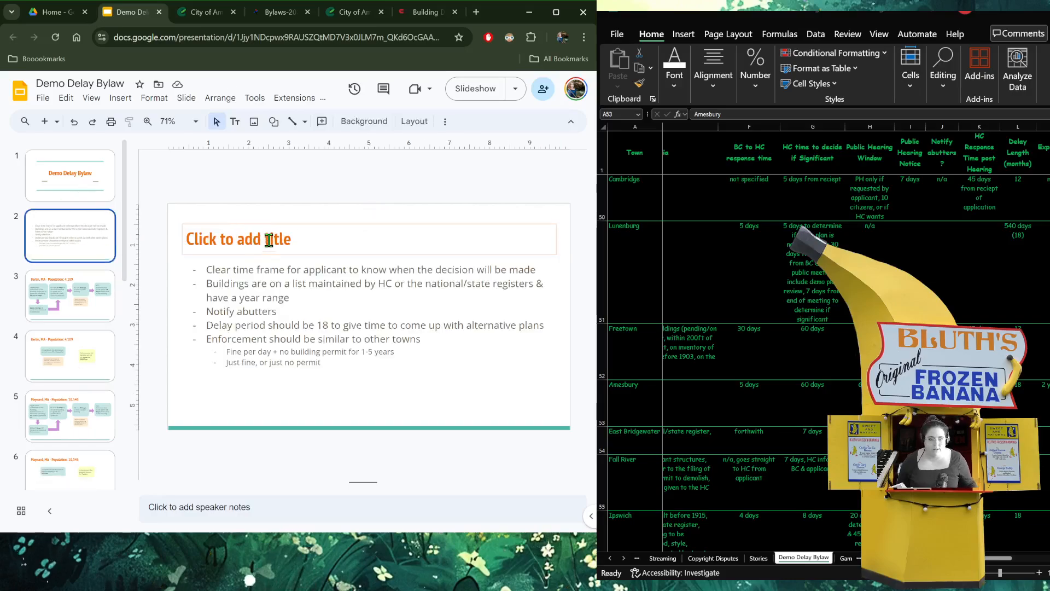
click(269, 241)
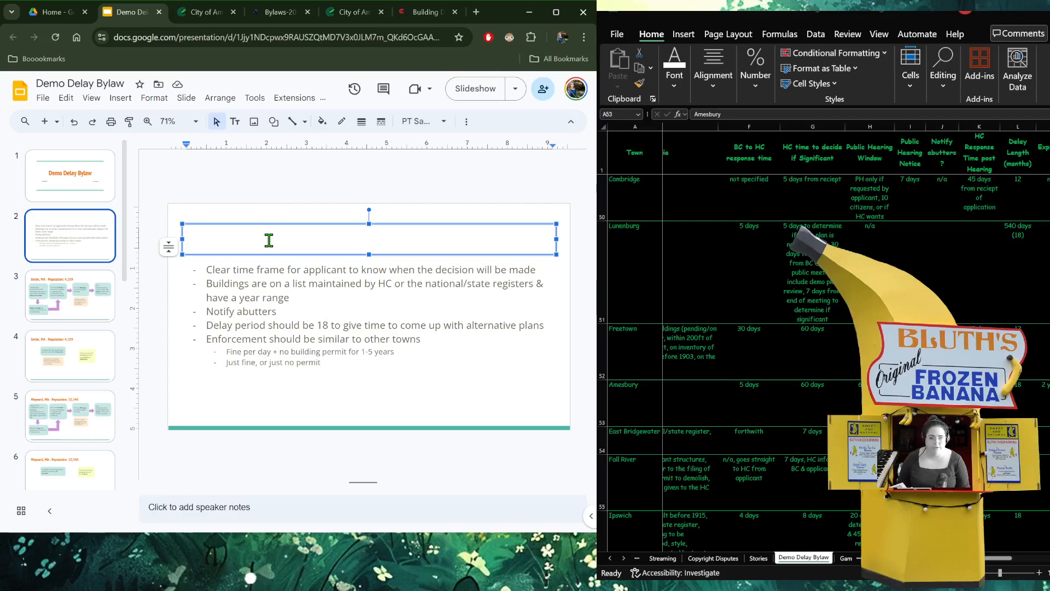
text(P)
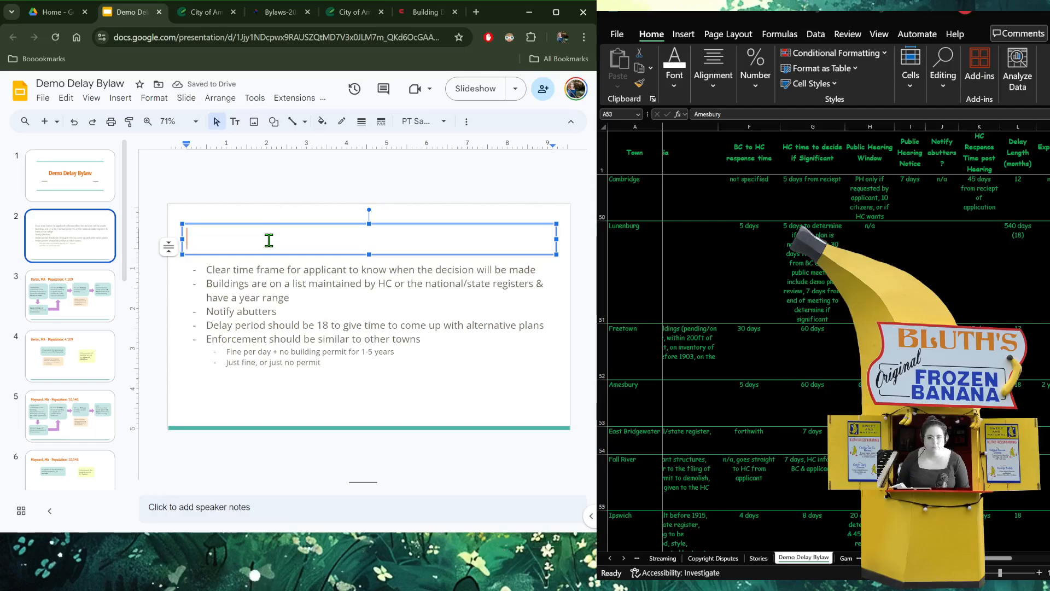
text(Survey of)
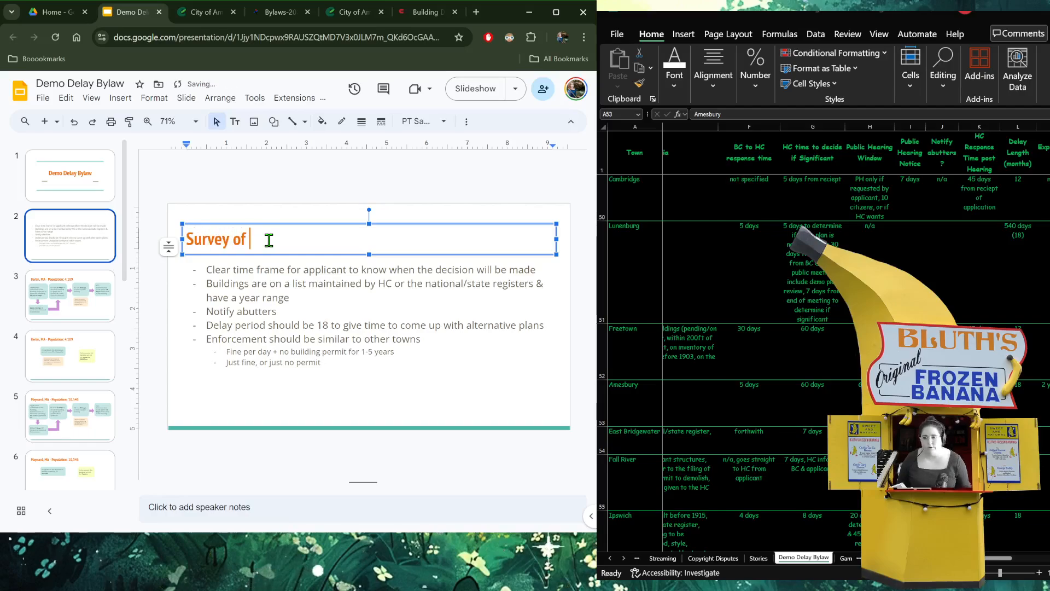
click(828, 329)
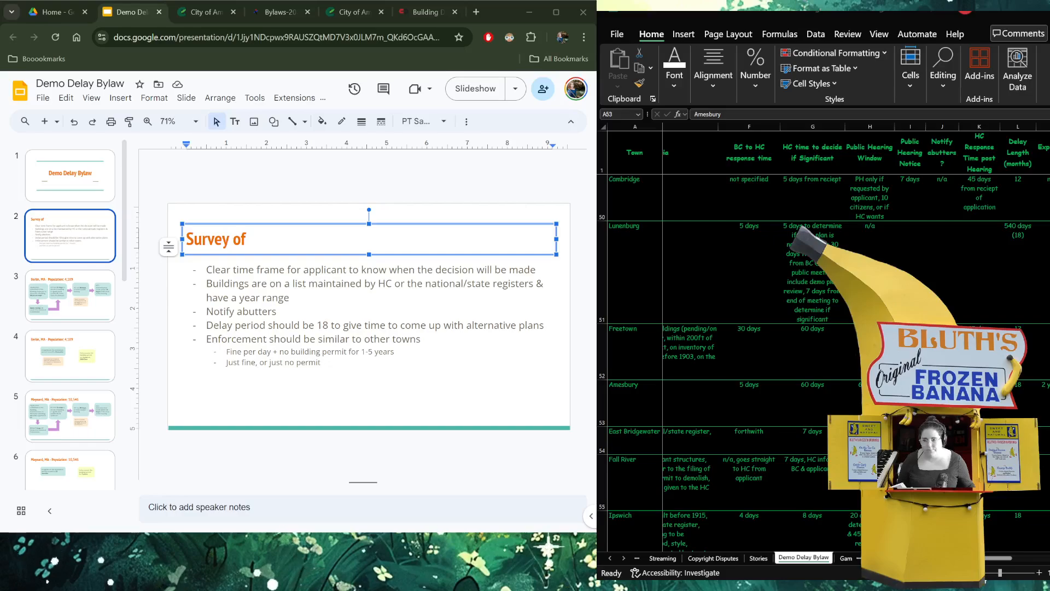
click(263, 243)
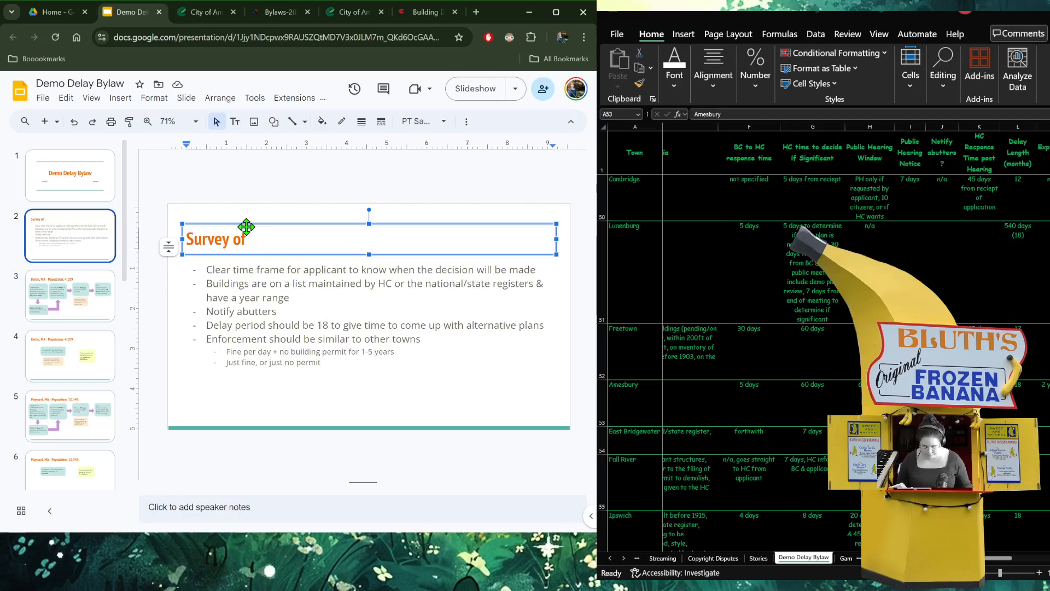
text(79 to)
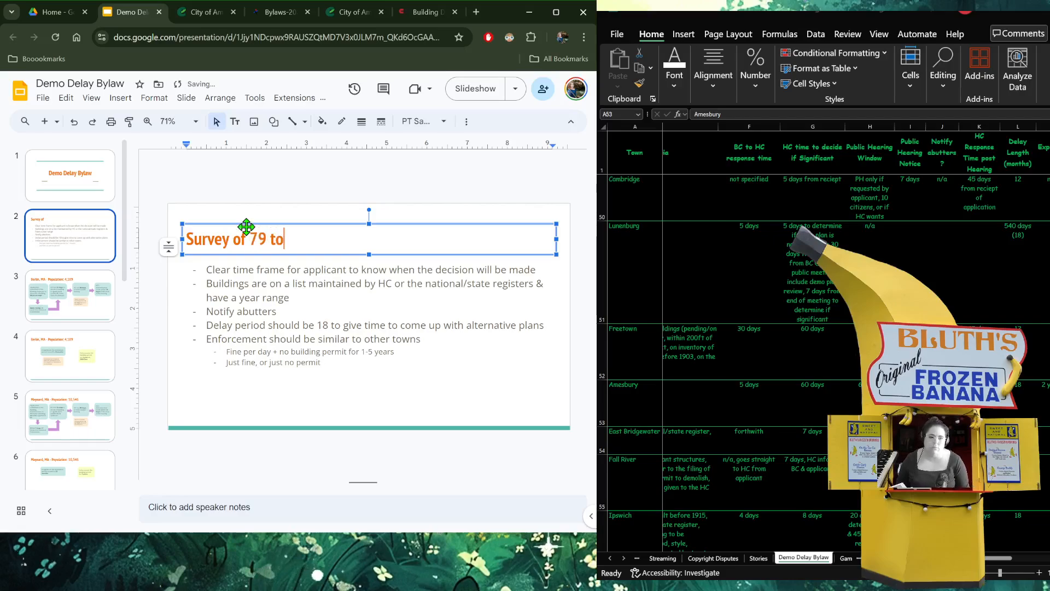
text(wn)
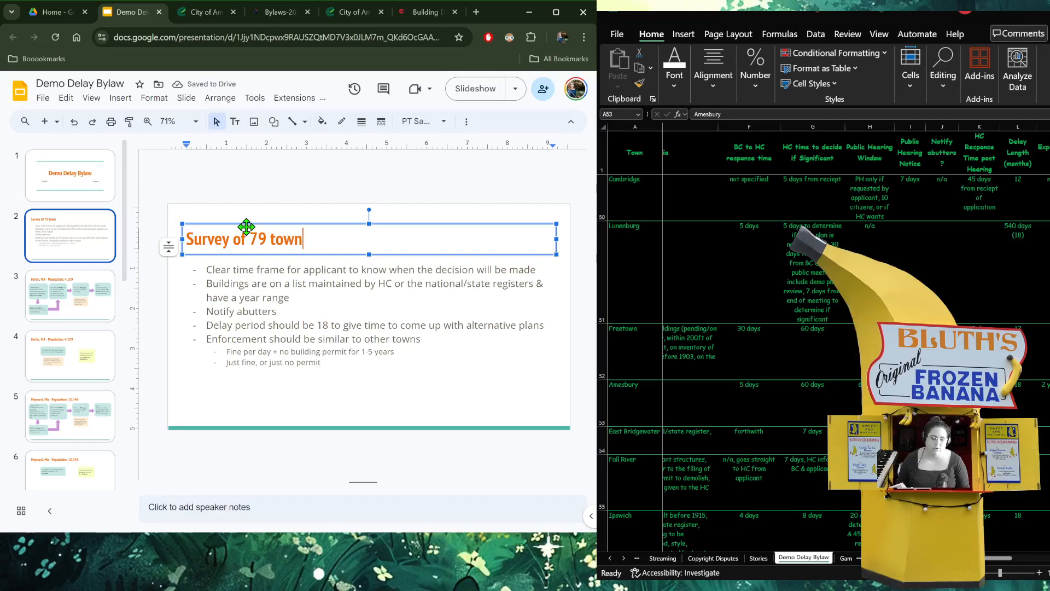
key(BackSpace)
key(BackSpace)
key(BackSpace)
key(BackSpace)
key(BackSpace)
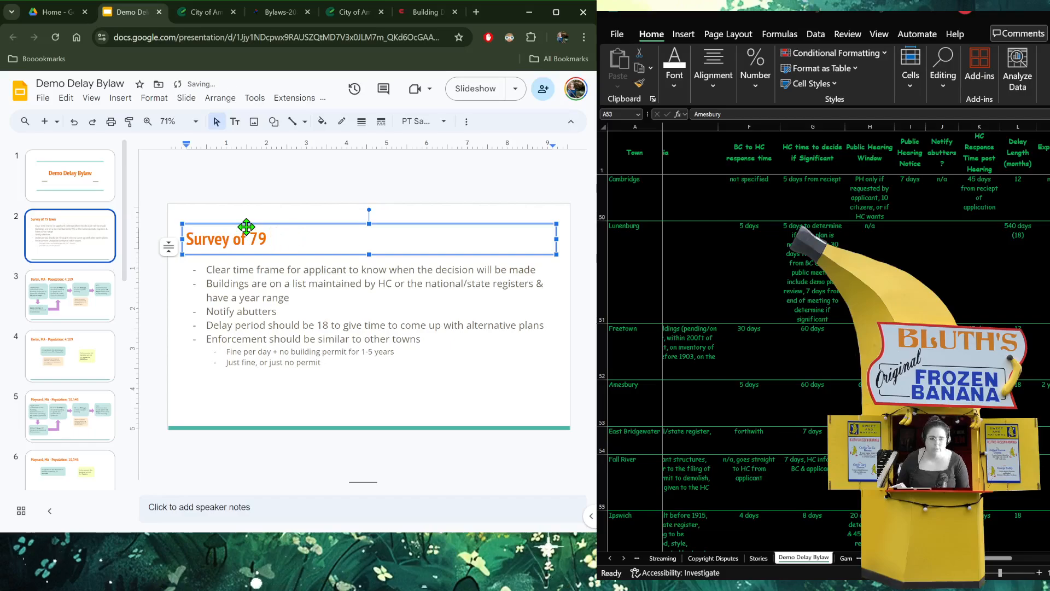
text(to)
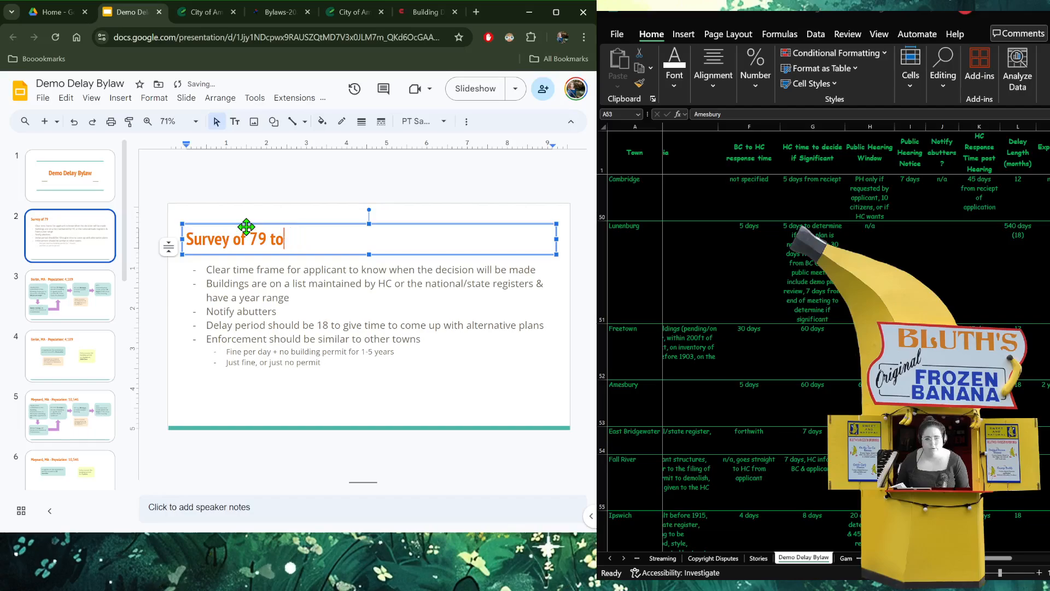
text(wn bylaw)
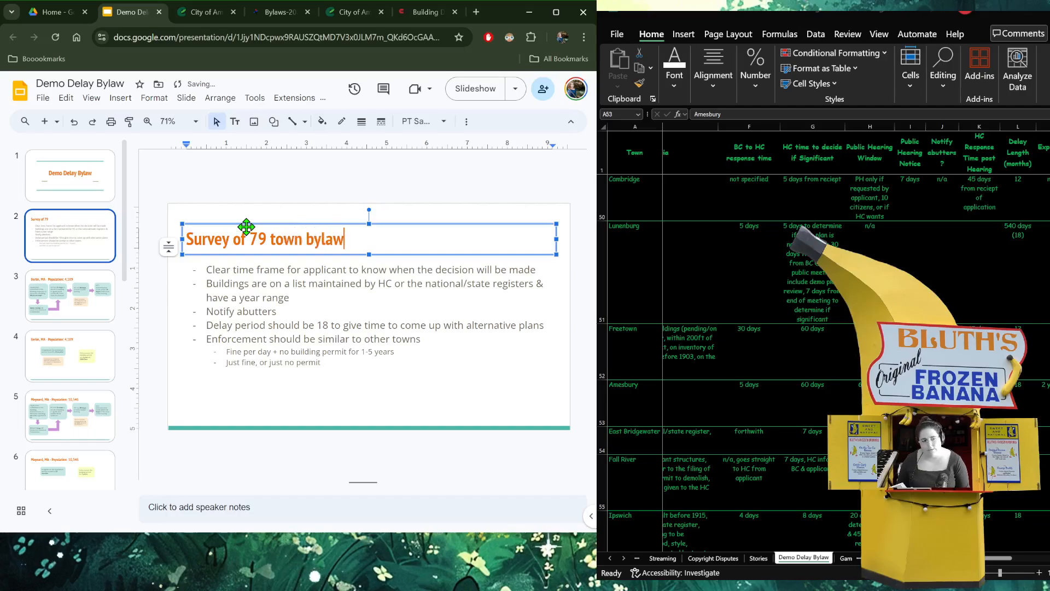
key(BackSpace)
key(BackSpace)
key(BackSpace)
key(BackSpace)
key(BackSpace)
key(BackSpace)
key(BackSpace)
key(BackSpace)
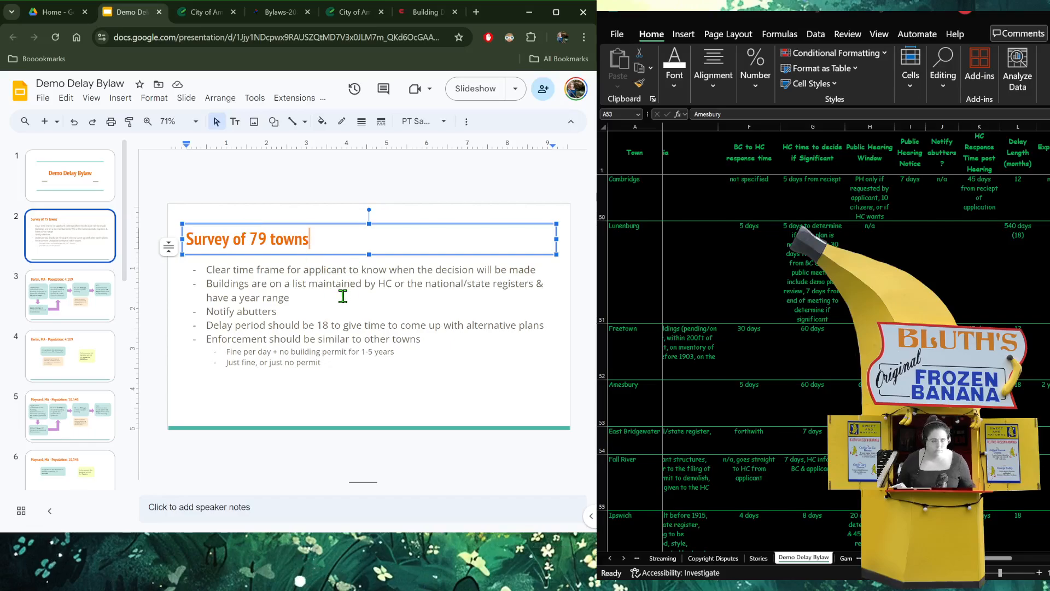
- Extend slide 2's first bullet, after "decision will be made", with "vs generous time frames"
click(258, 281)
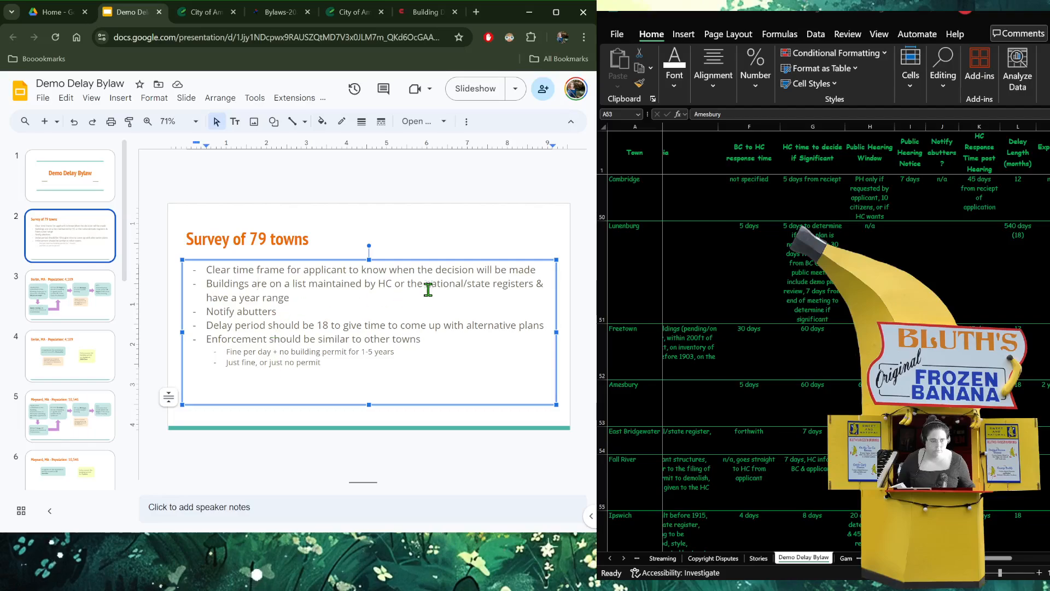
click(536, 269)
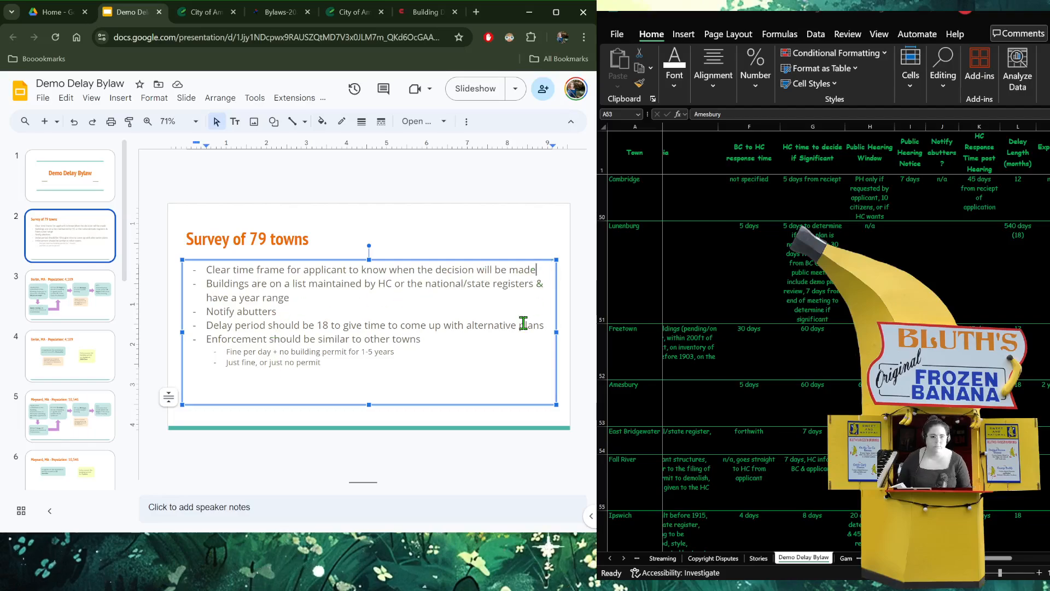
text(vs )
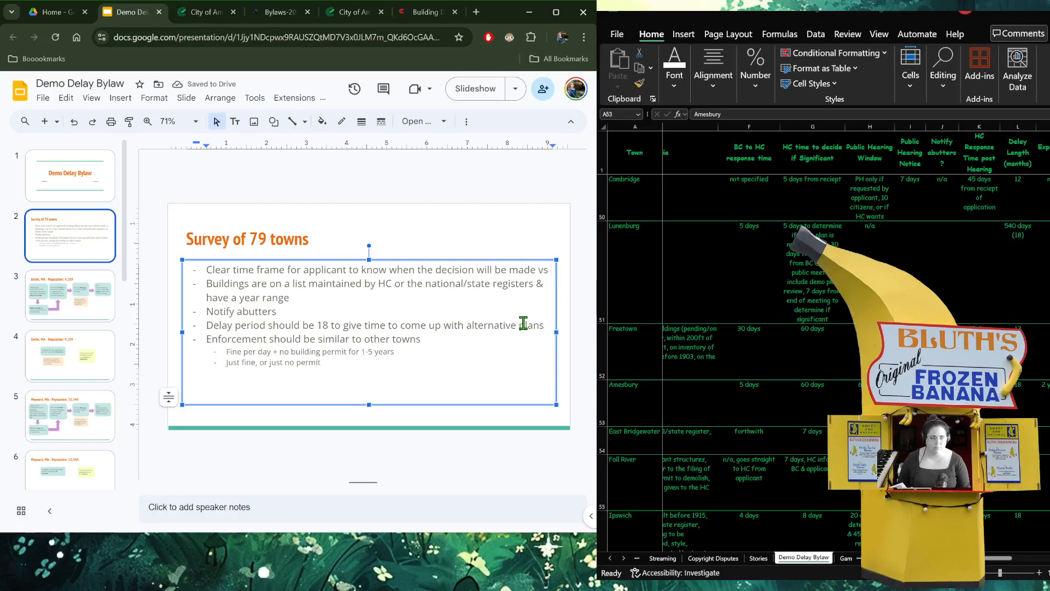
text(exte)
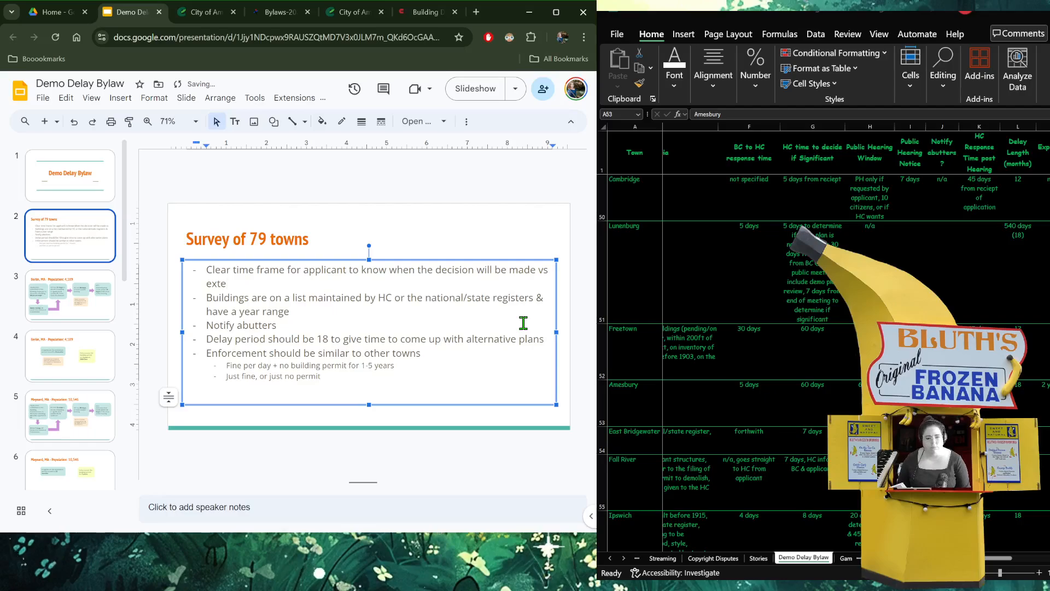
key(BackSpace)
key(BackSpace)
key(BackSpace)
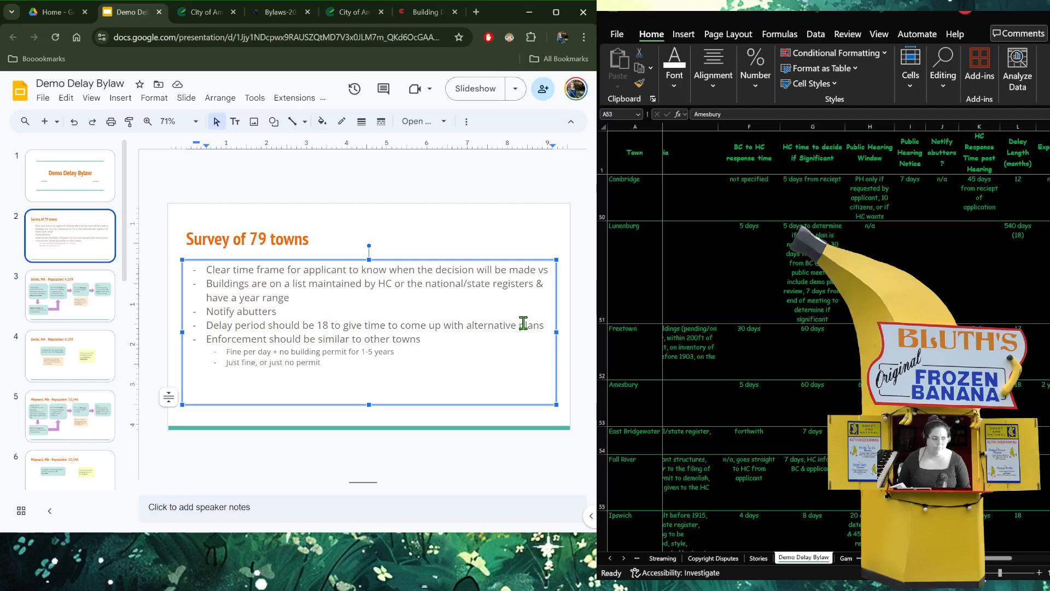
text(generous time frames )
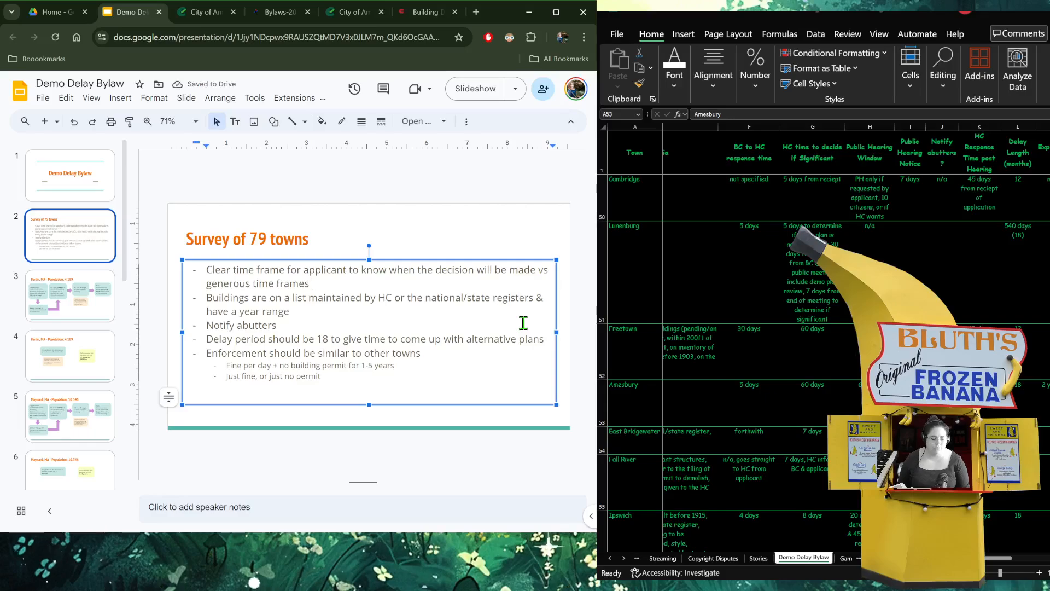
text(for e)
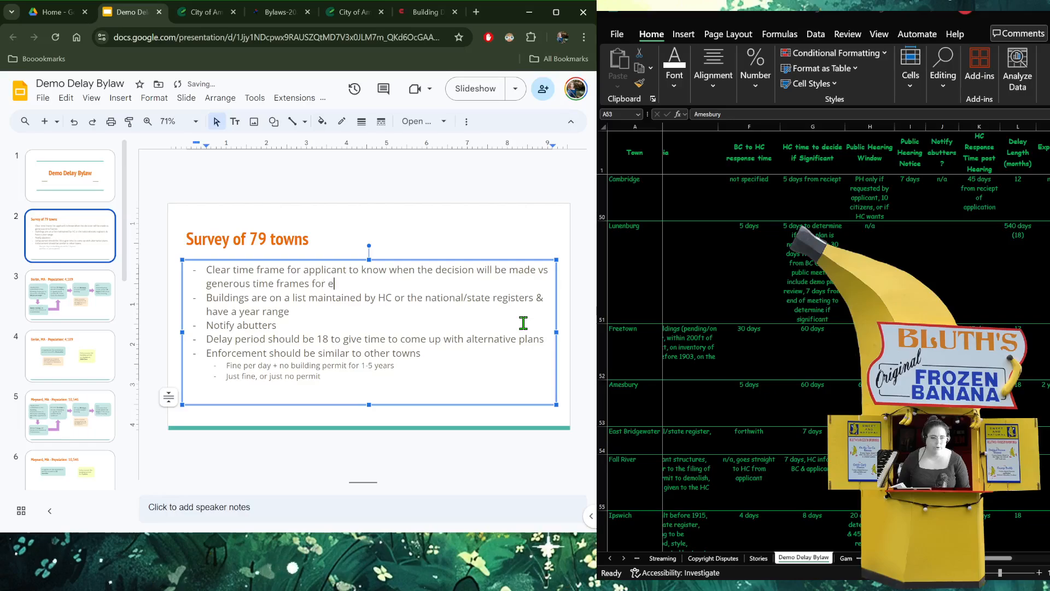
- Replace the first bullet's wording after "vs" with "flexible time frames for each step in the process"
key(BackSpace)
key(BackSpace)
key(BackSpace)
key(BackSpace)
key(BackSpace)
key(BackSpace)
key(BackSpace)
key(BackSpace)
key(BackSpace)
key(BackSpace)
key(BackSpace)
key(BackSpace)
key(BackSpace)
key(BackSpace)
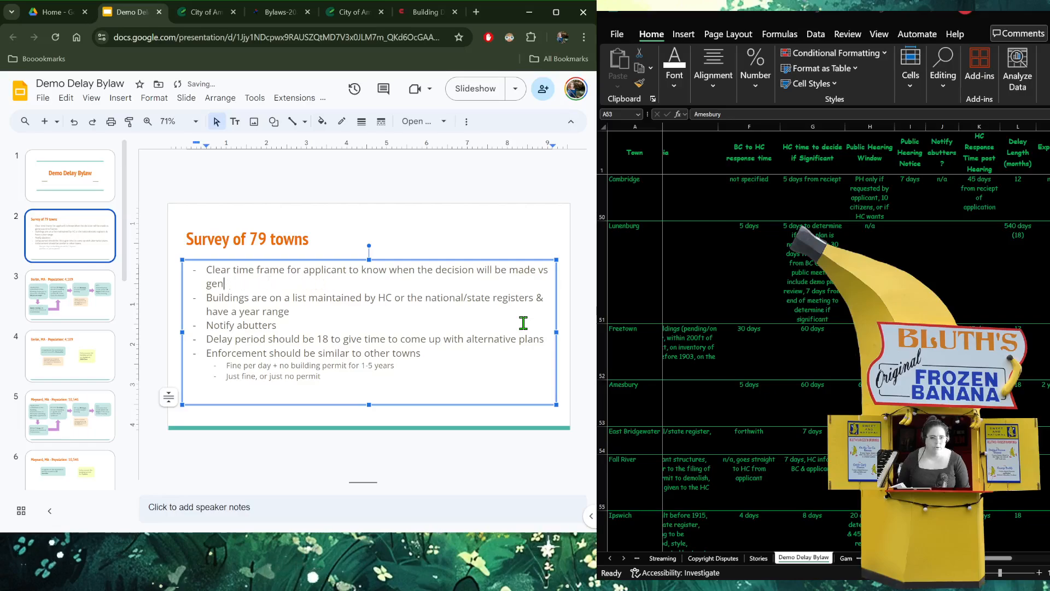
key(BackSpace)
key(BackSpace)
key(BackSpace)
text(flexible time )
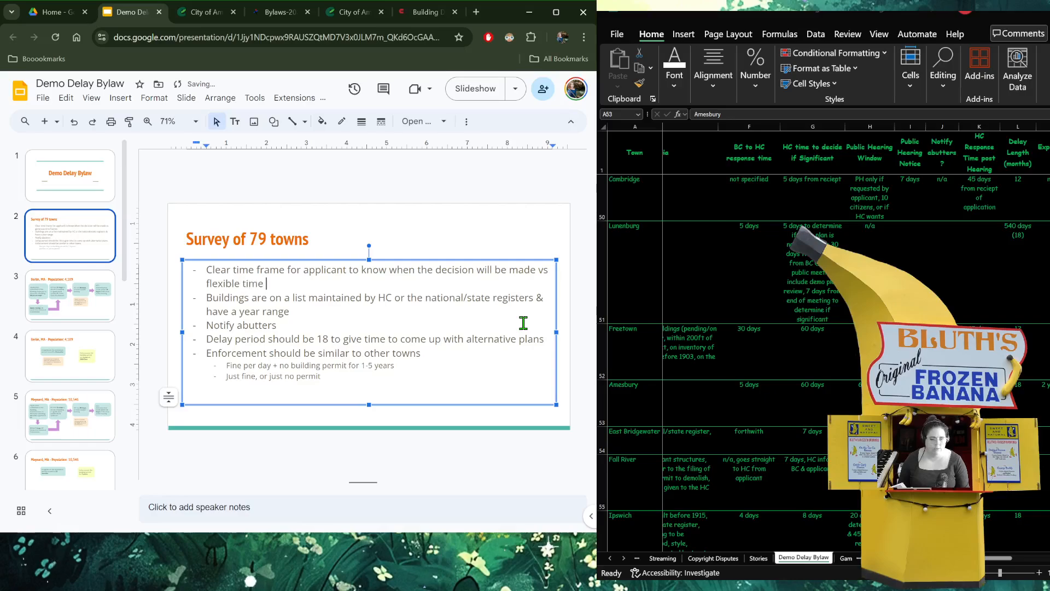
text(frames for each step int he)
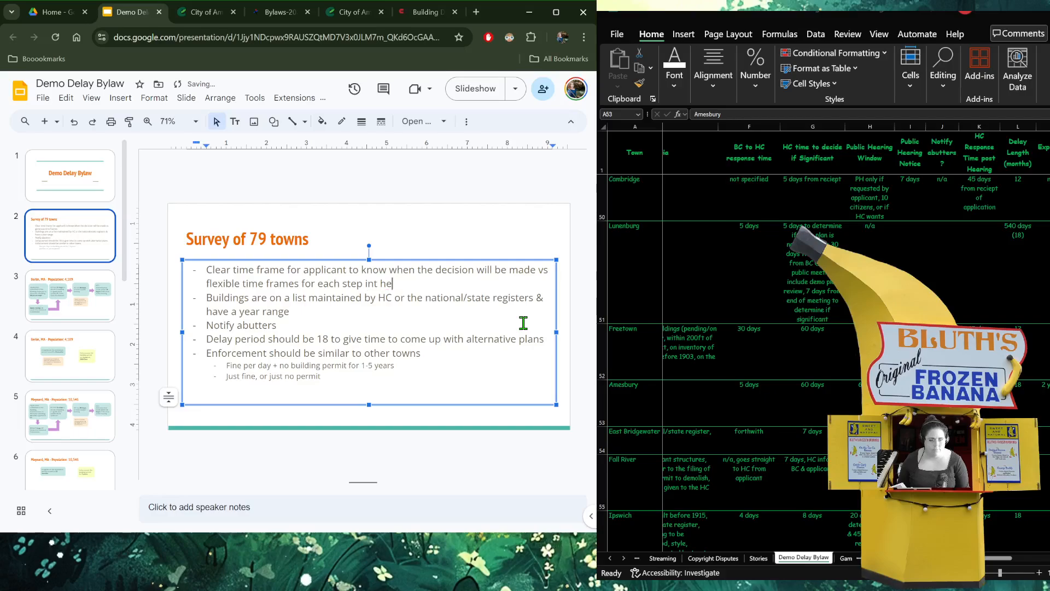
key(BackSpace)
key(BackSpace)
key(BackSpace)
key(BackSpace)
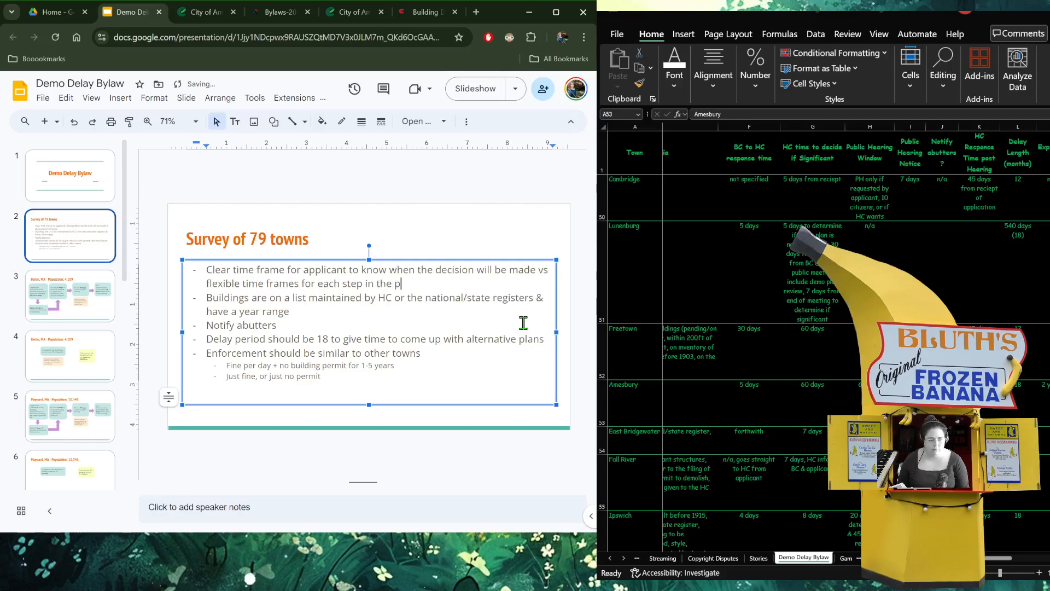
- Append "- Findings" to slide 2's title so it reads "Survey of 79 towns - Findings"
click(228, 236)
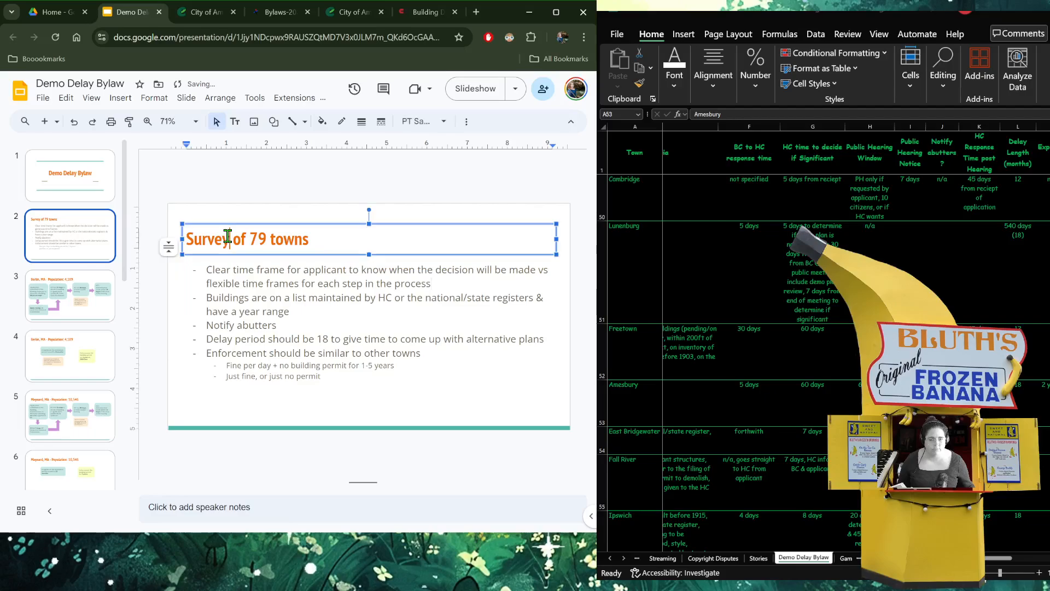
click(324, 239)
text(- Findings)
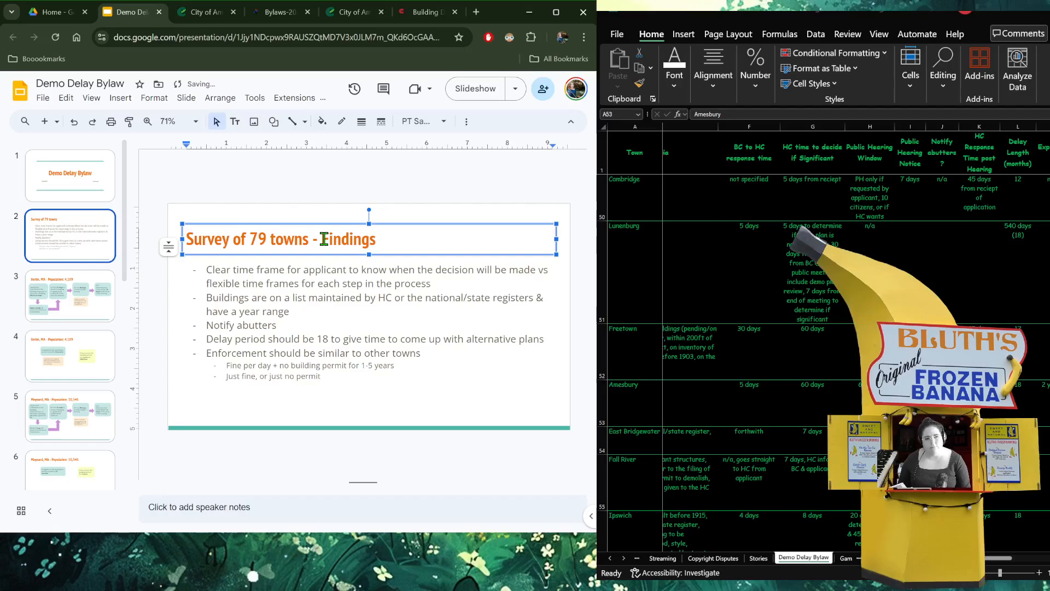
key(BackSpace)
key(BackSpace)
key(BackSpace)
key(BackSpace)
key(BackSpace)
key(BackSpace)
key(BackSpace)
key(BackSpace)
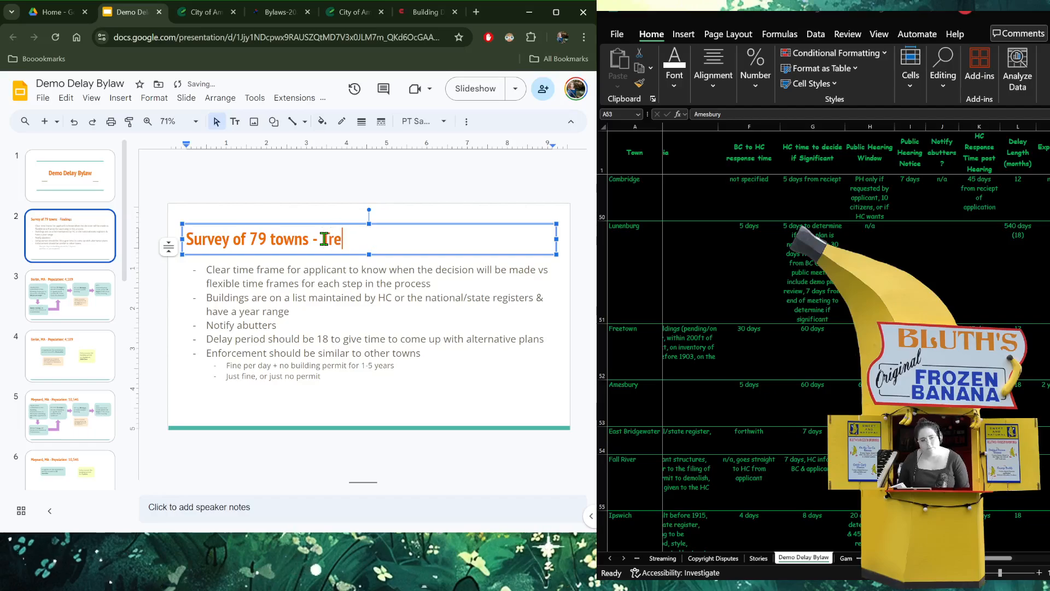
text(Findings)
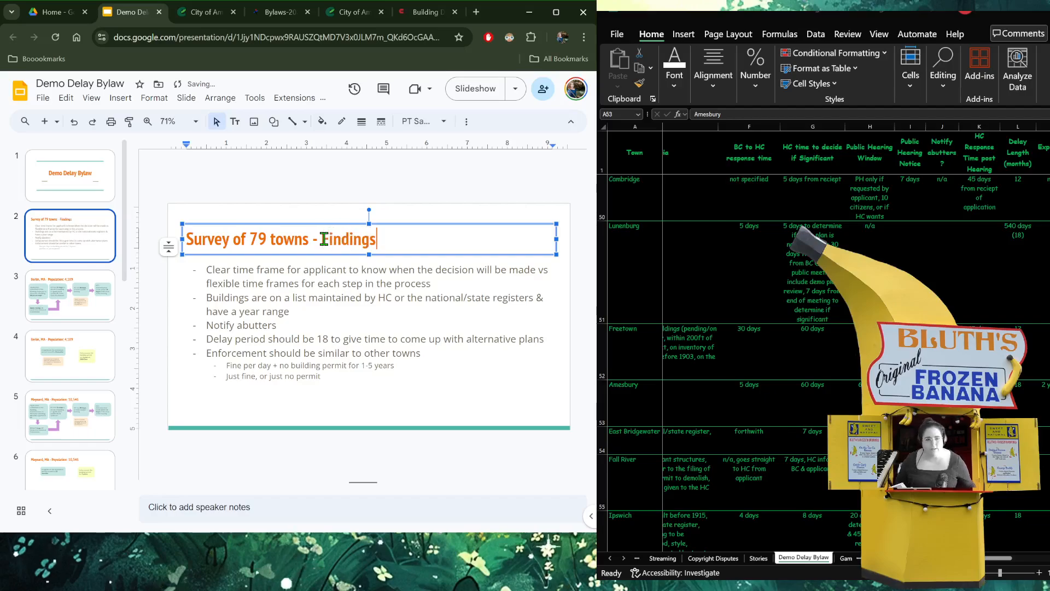
- Move the bullet about buildings on a list maintained by HC or the national/state registers to the top of slide 2's list
click(249, 278)
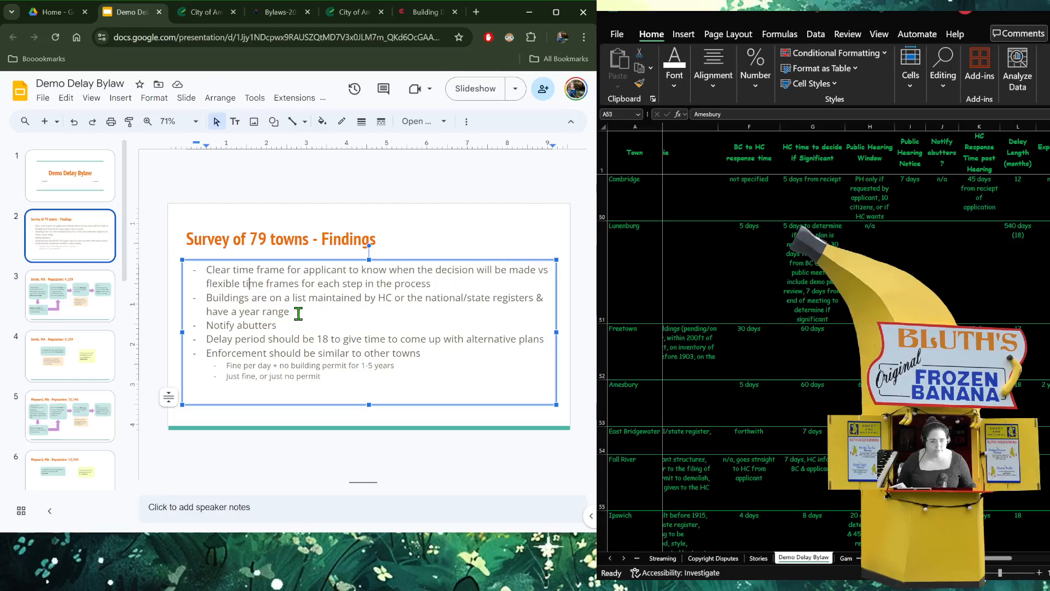
drag(299, 314, 203, 300)
key(ctrl+c)
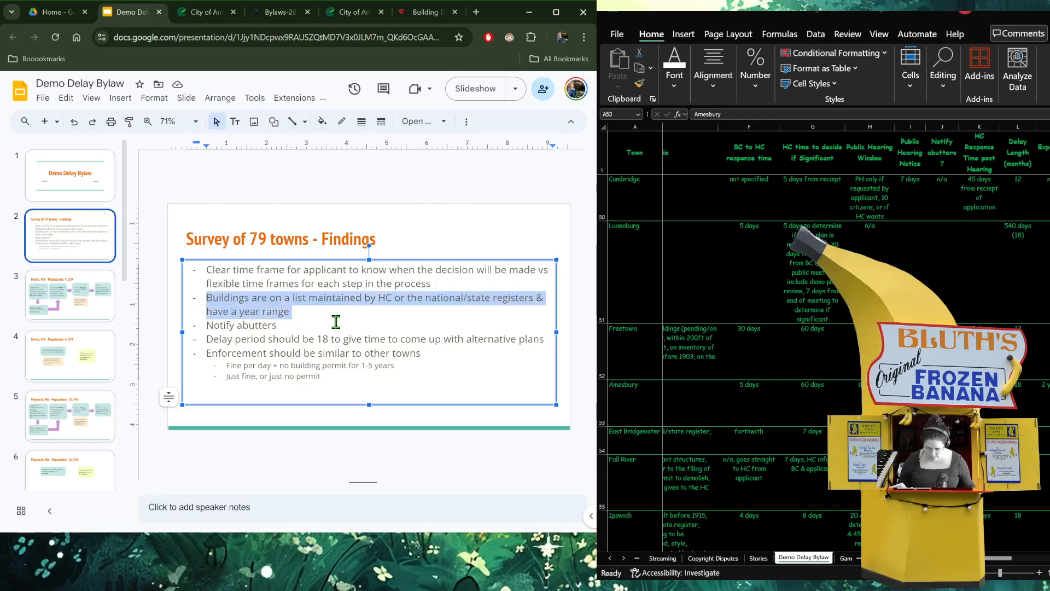
key(BackSpace)
key(BackSpace)
key(BackSpace)
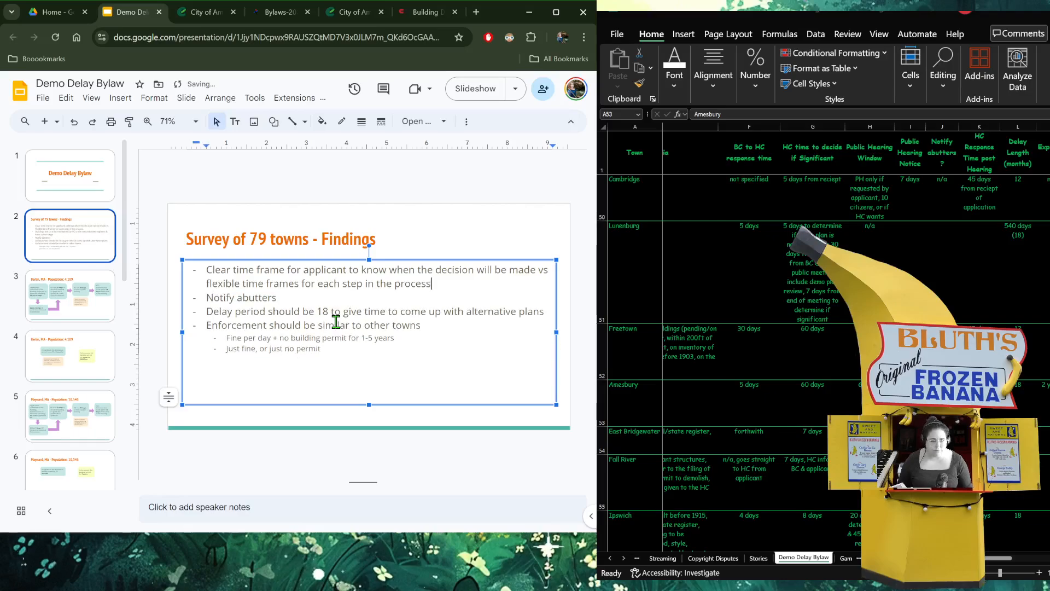
click(204, 269)
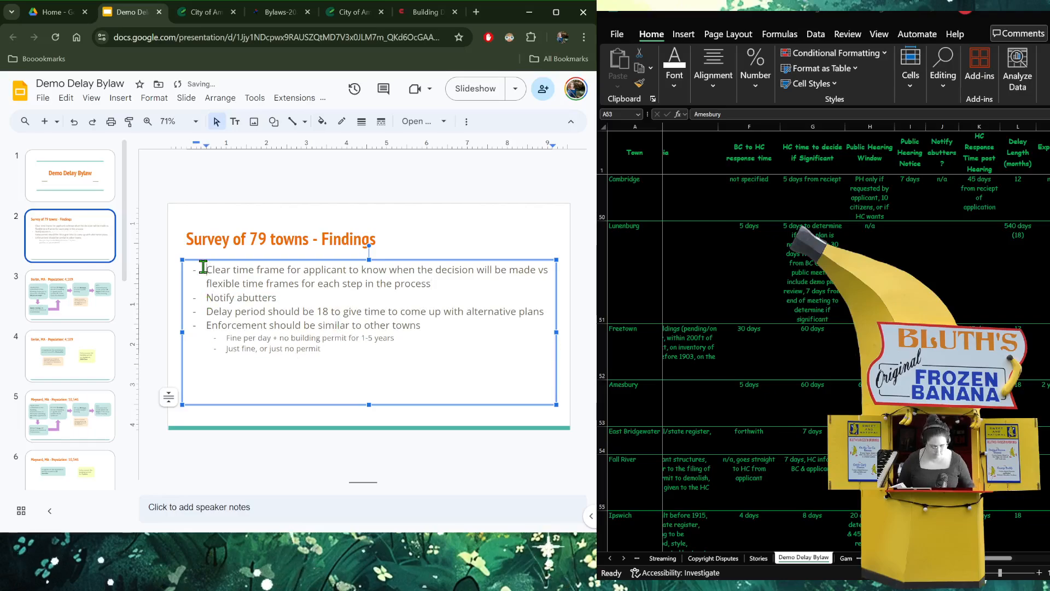
key(Return)
key(ctrl+v)
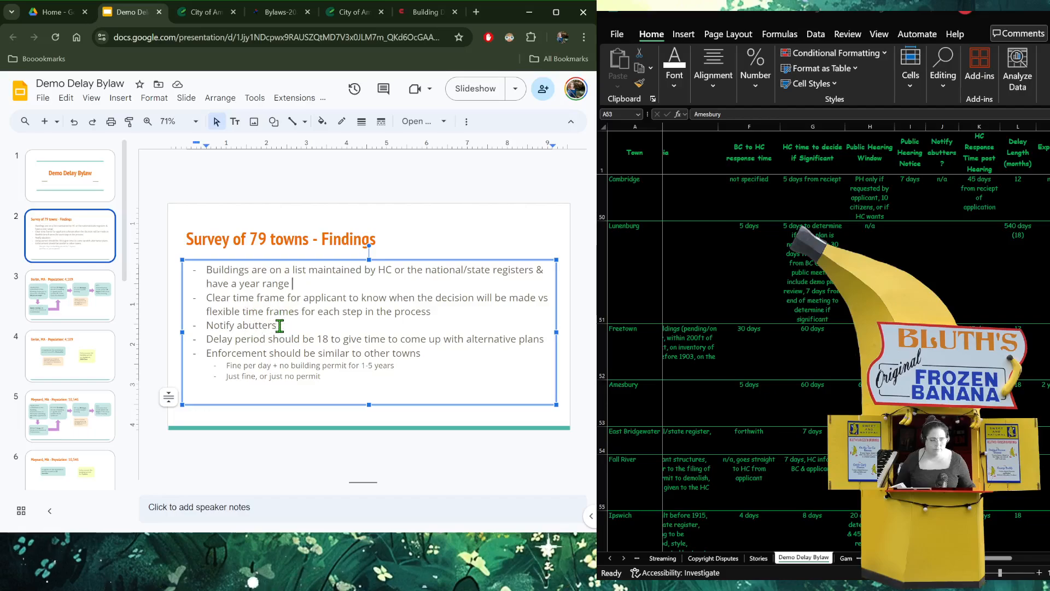
text(&)
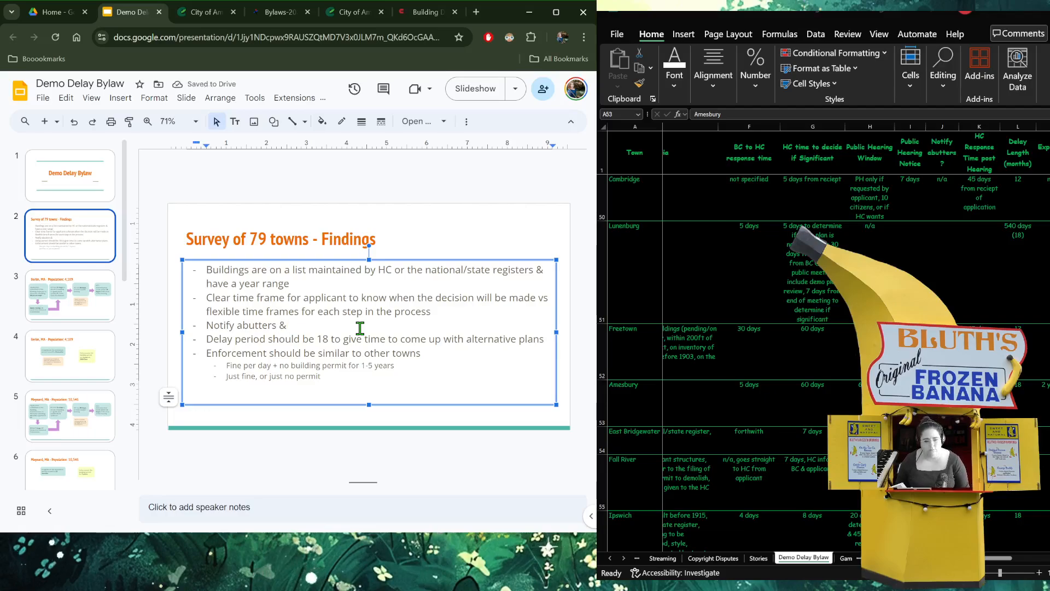
key(BackSpace)
key(BackSpace)
key(BackSpace)
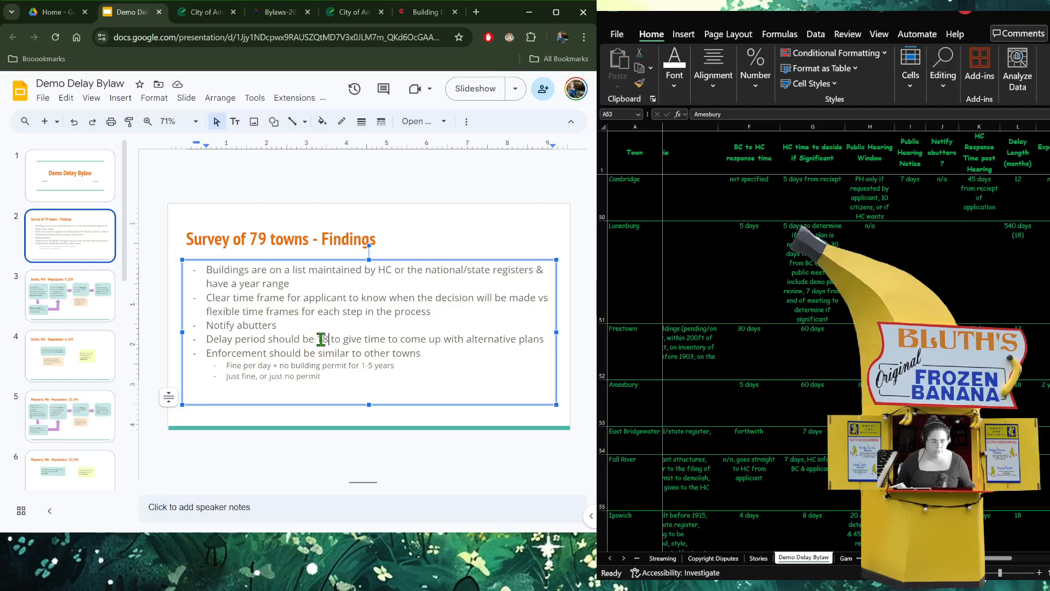
- Replace the figure after "Delay period should be" in slide 2's delay period bullet with "enough"
drag(322, 341, 330, 342)
key(BackSpace)
key(BackSpace)
text(enou)
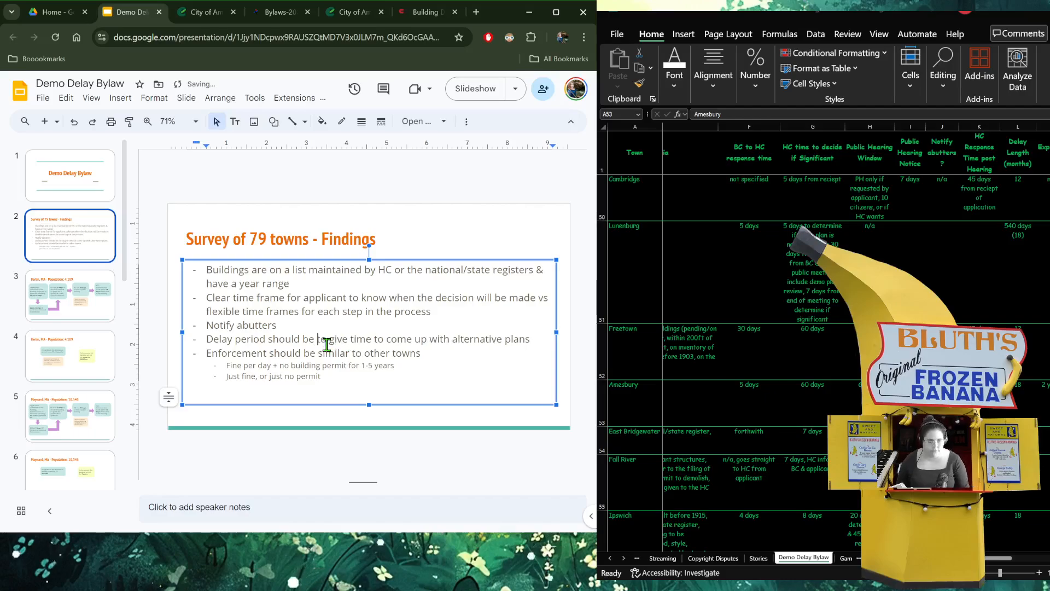
text(gh)
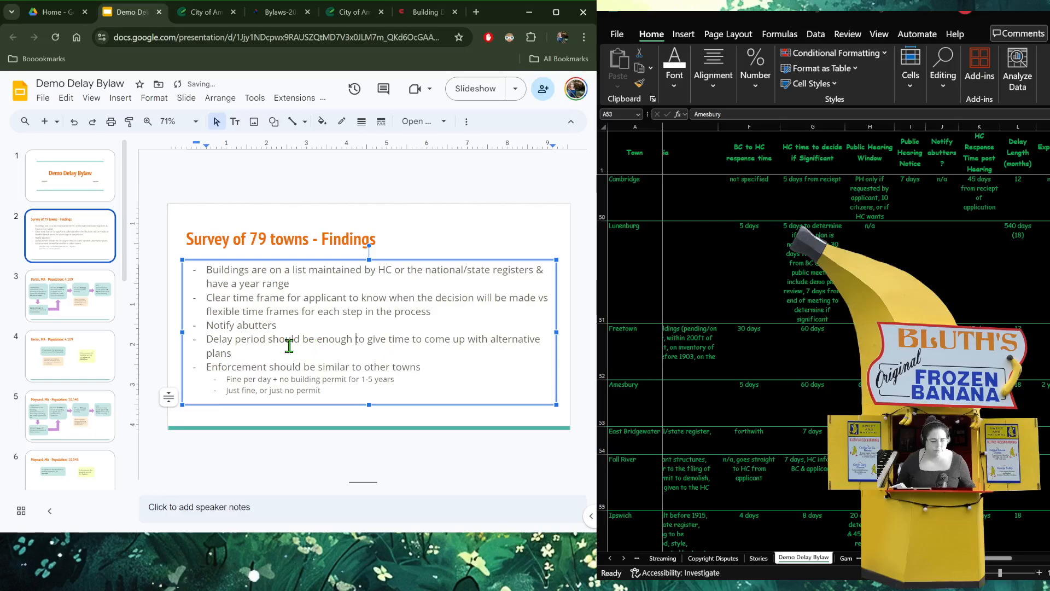
- Move slide 2's title box up, leaving a gap between it and the bulleted text box
click(261, 354)
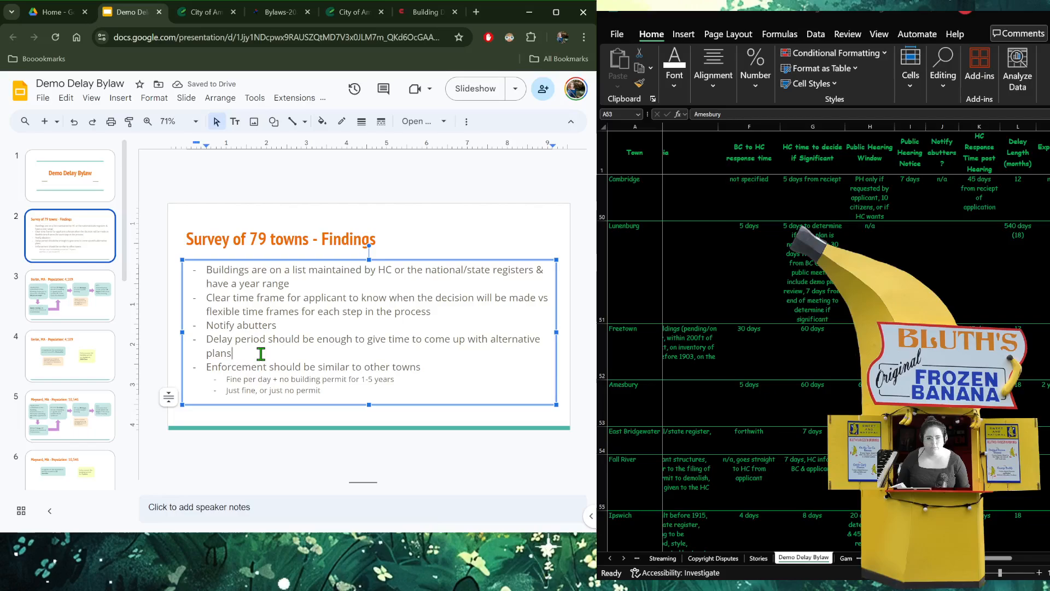
drag(333, 391, 226, 378)
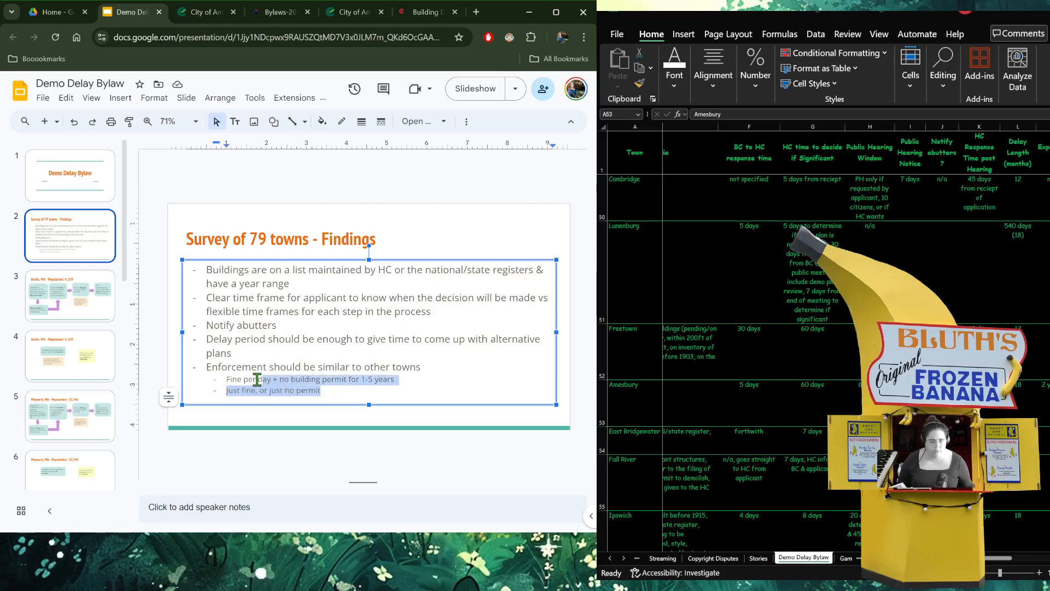
click(278, 379)
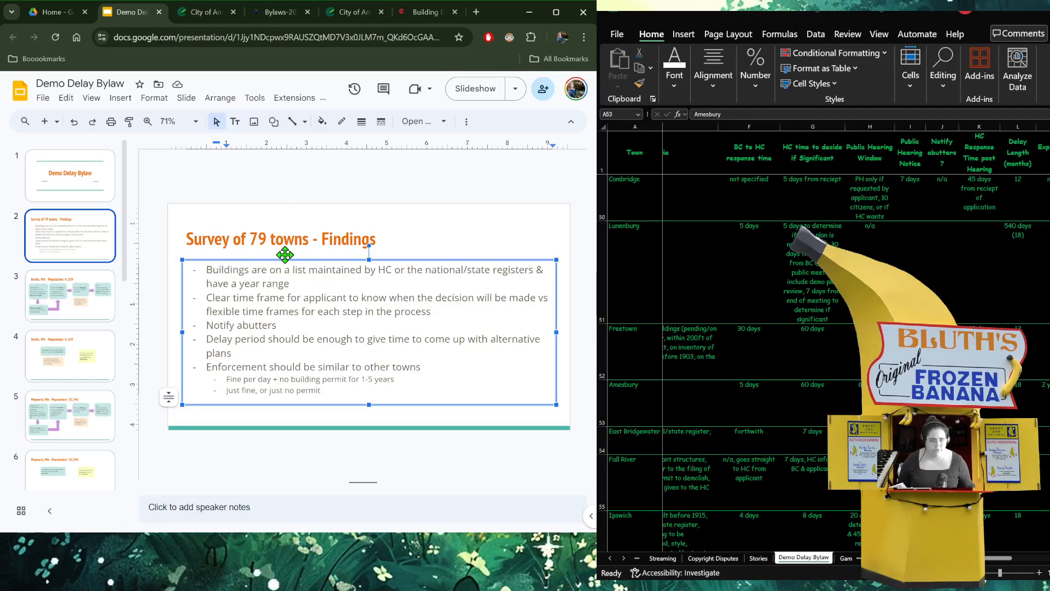
drag(311, 224, 314, 210)
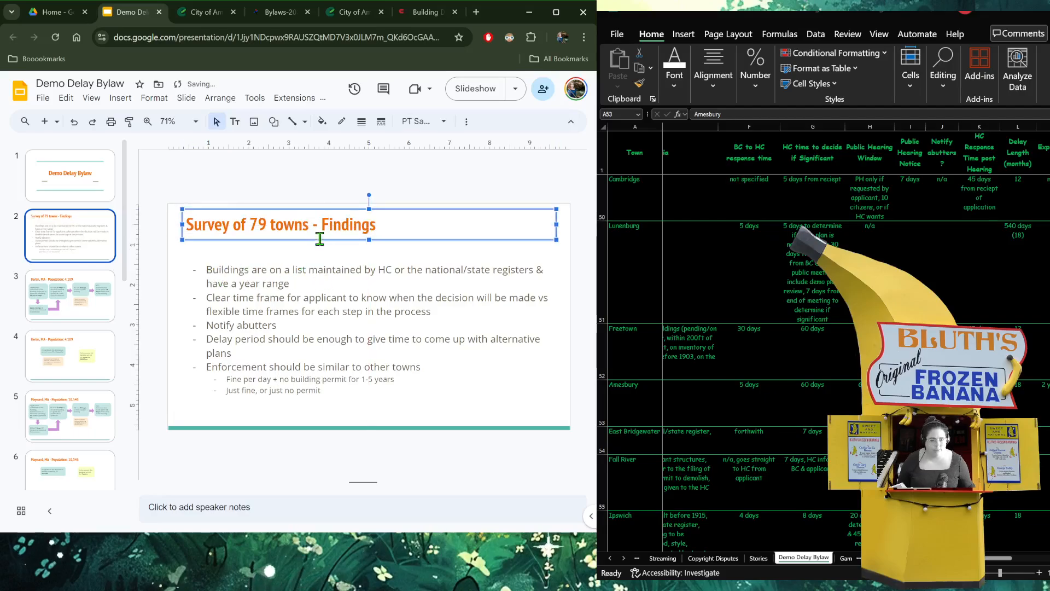
click(315, 295)
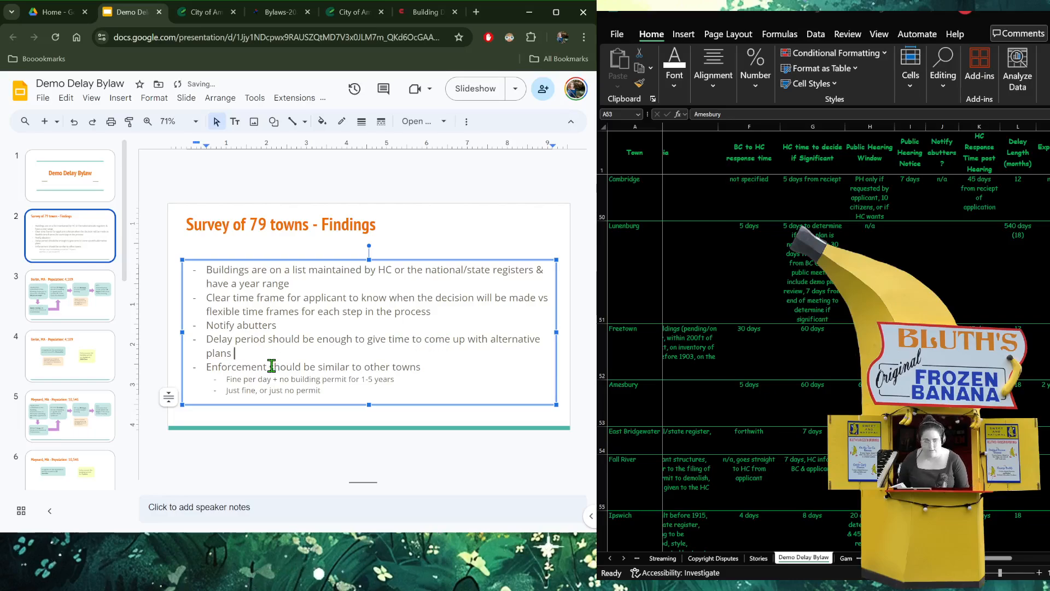
text(or as)
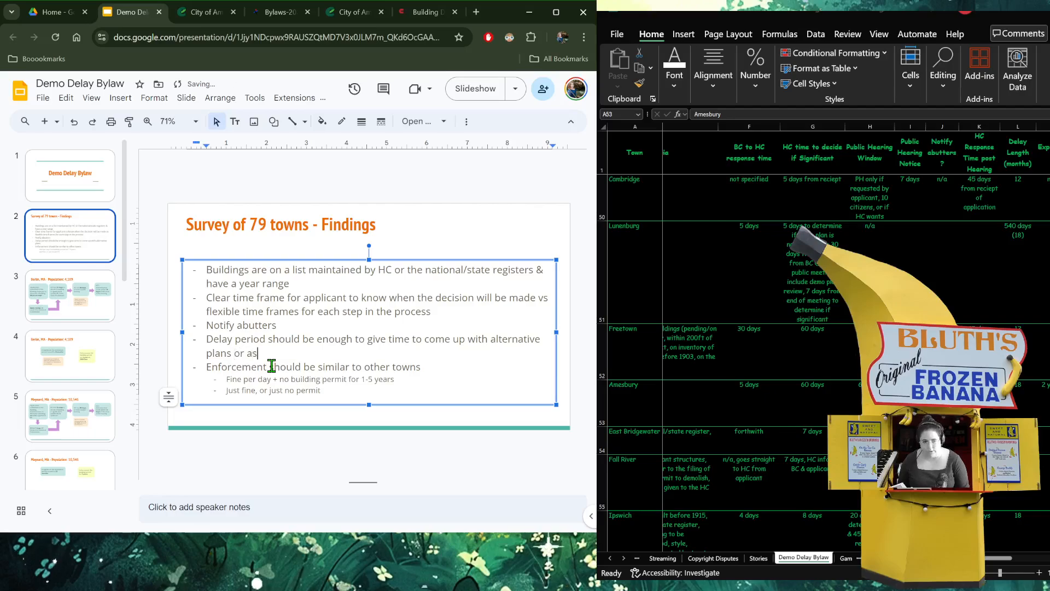
text(sist in )
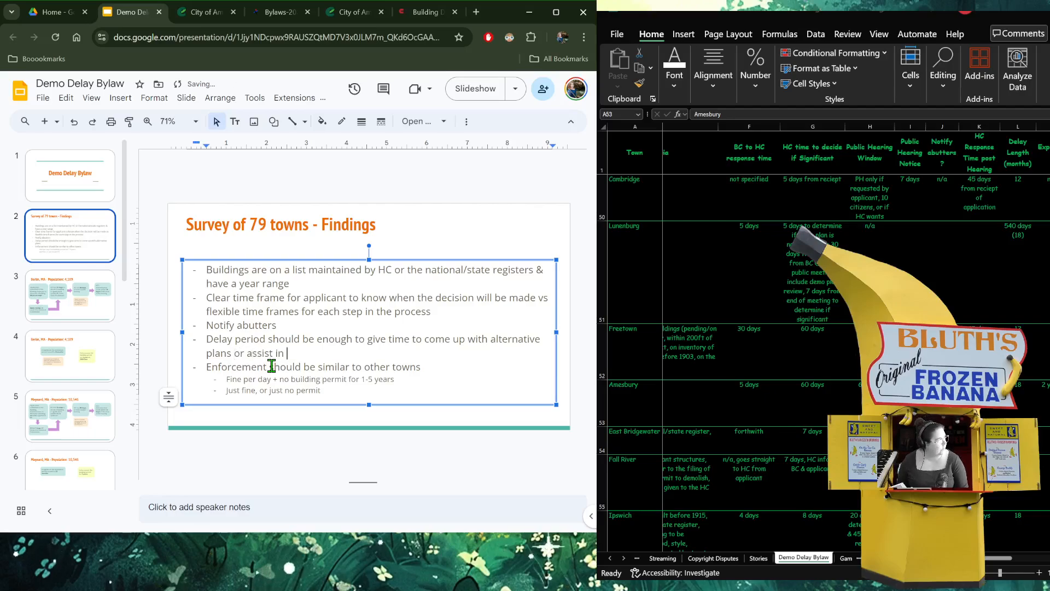
text(helping app)
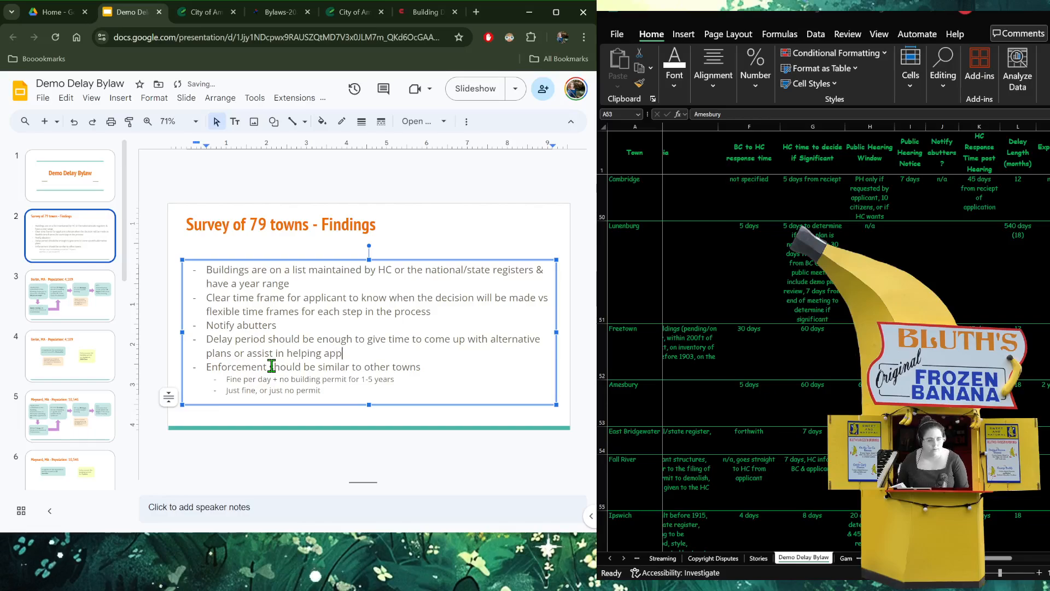
text(licant )
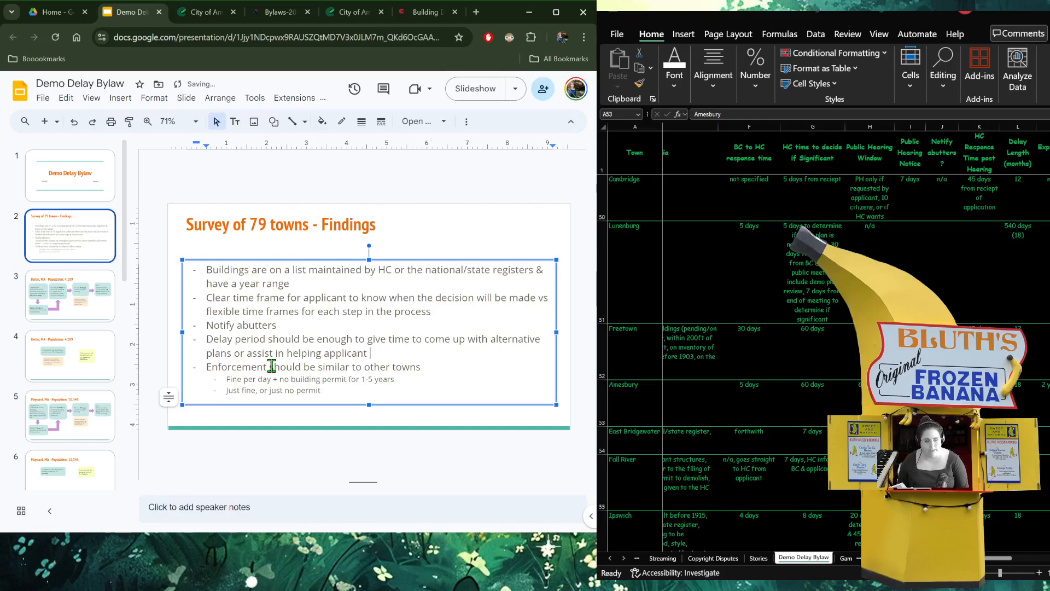
text(find another)
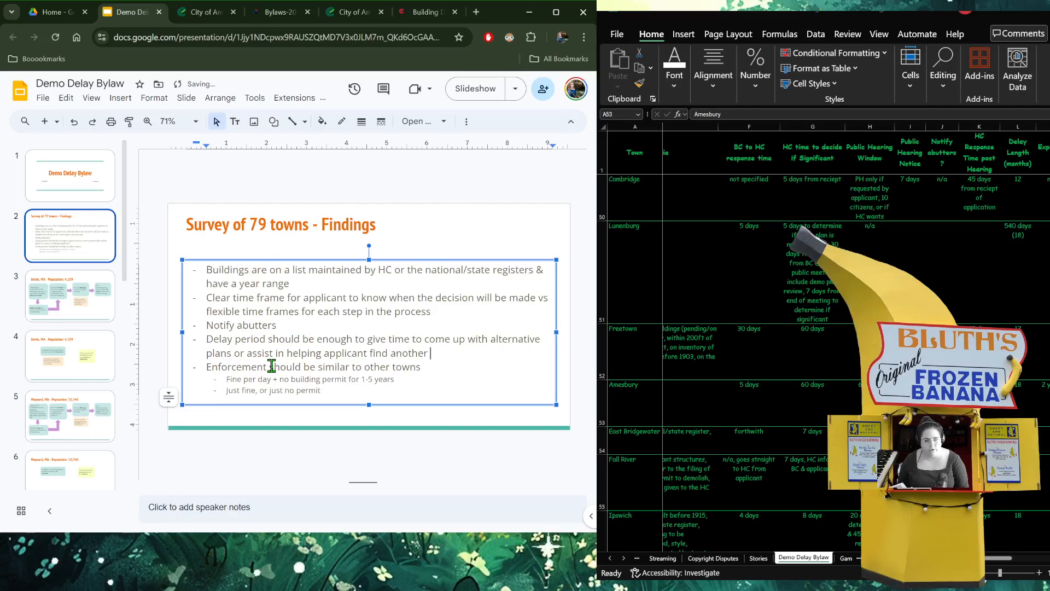
key(BackSpace)
key(BackSpace)
key(BackSpace)
key(BackSpace)
key(BackSpace)
key(BackSpace)
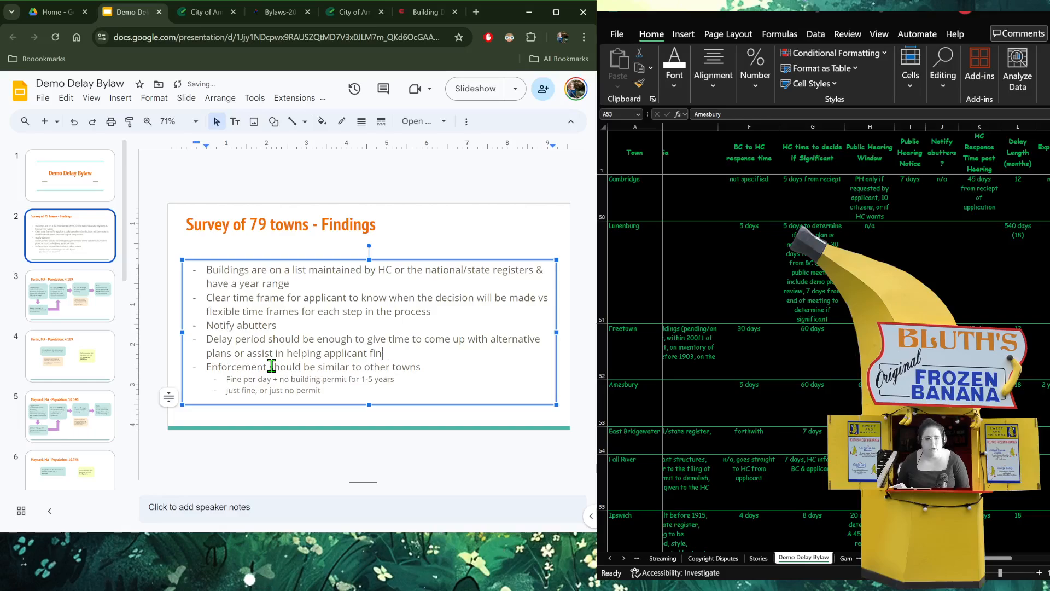
key(BackSpace)
key(BackSpace)
key(BackSpace)
key(BackSpace)
key(BackSpace)
key(BackSpace)
key(BackSpace)
key(BackSpace)
key(BackSpace)
key(BackSpace)
key(BackSpace)
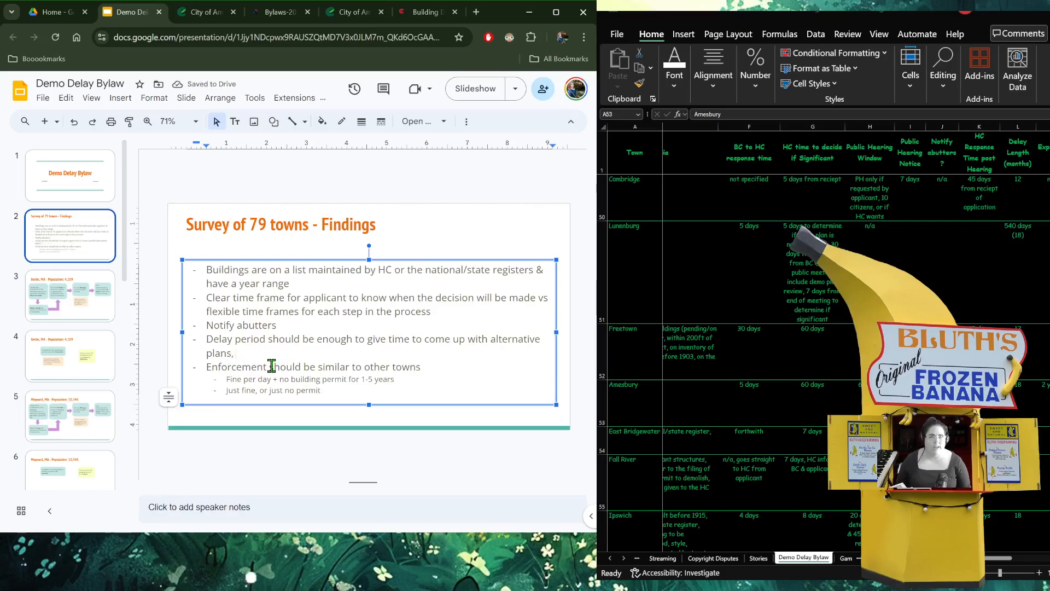
- Extend the delay period bullet after "alternative plans," with "level of involvement of the HC in this process varies town by town"
text(level of i)
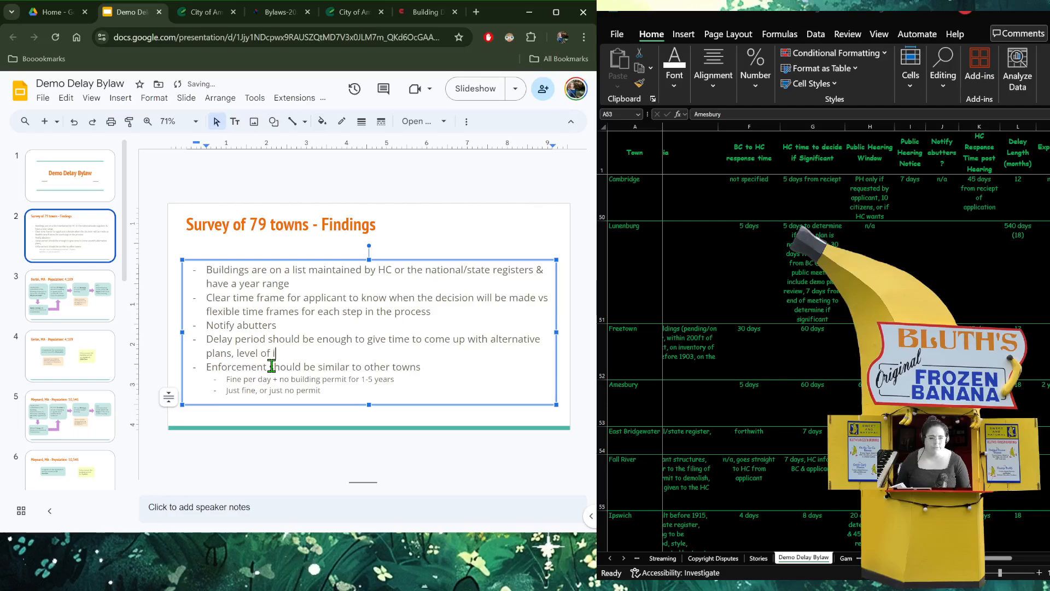
text(nvolvement )
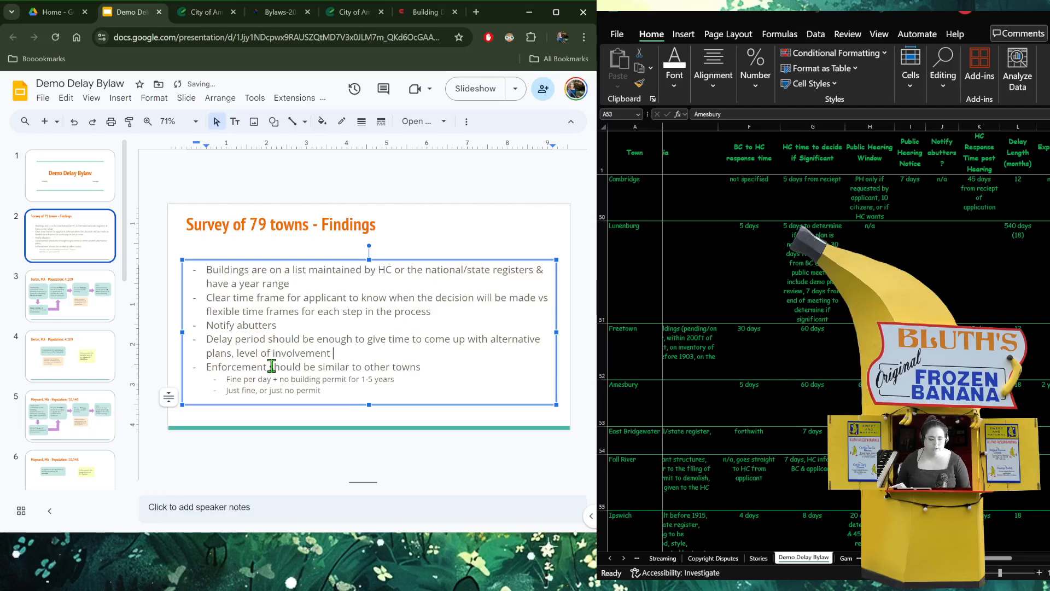
text(in th)
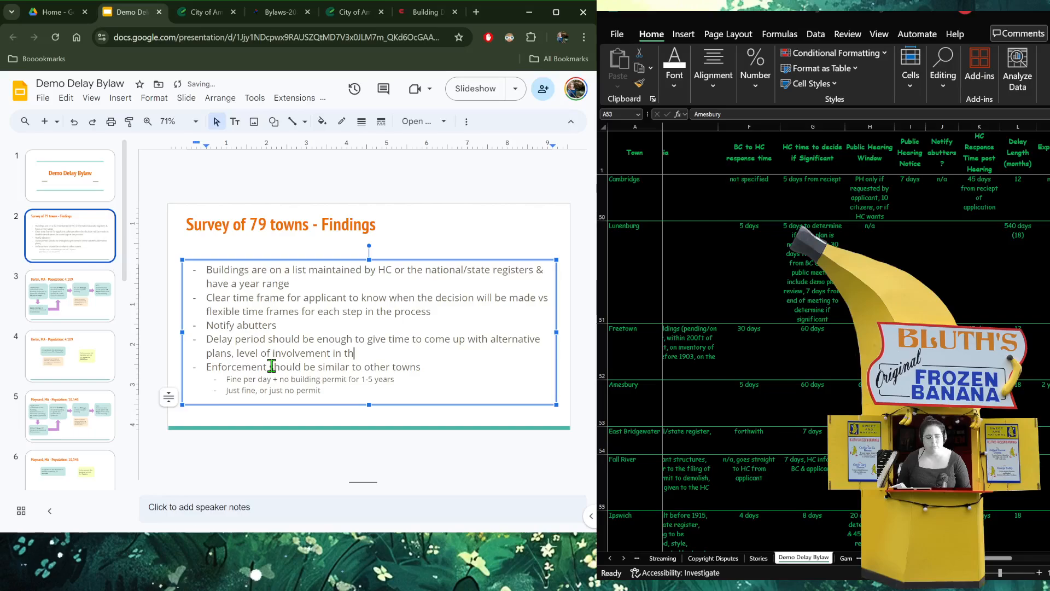
text(is pro)
key(BackSpace)
key(BackSpace)
key(BackSpace)
key(BackSpace)
key(BackSpace)
key(BackSpace)
key(BackSpace)
key(BackSpace)
key(BackSpace)
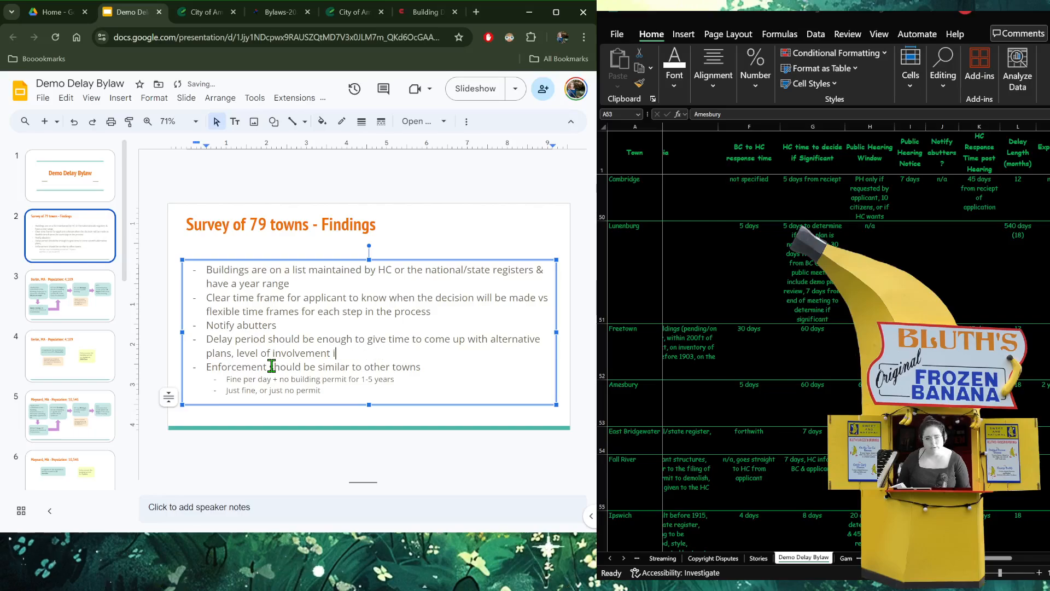
text(of the HC in )
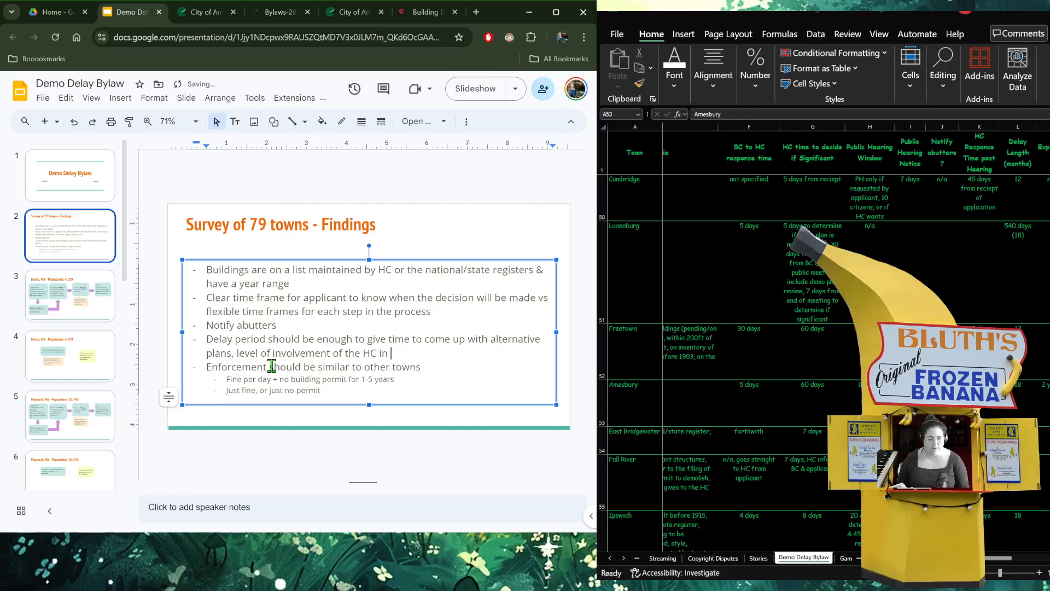
text(this process is )
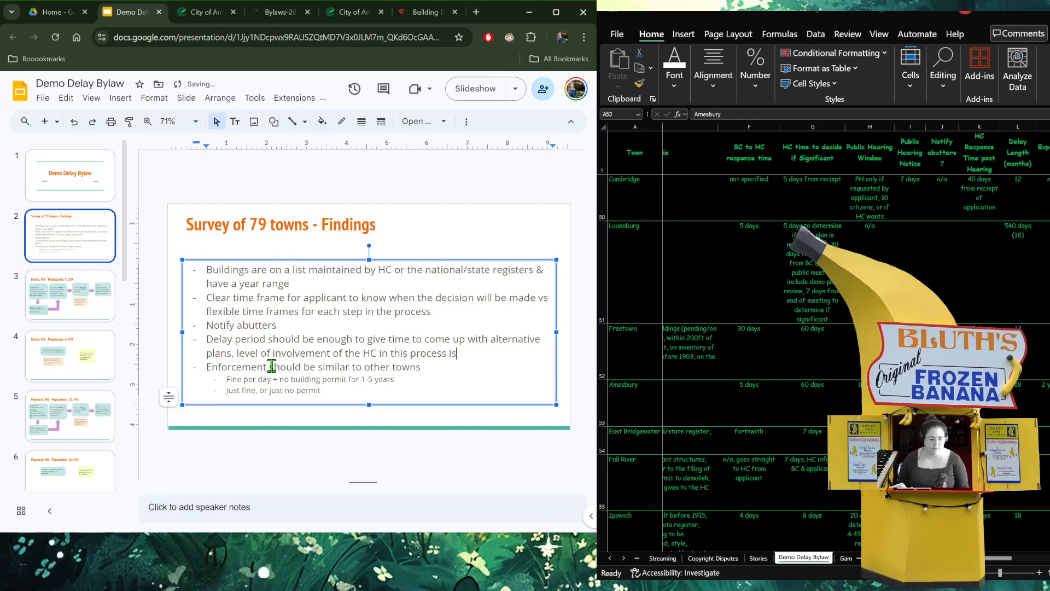
text(determi)
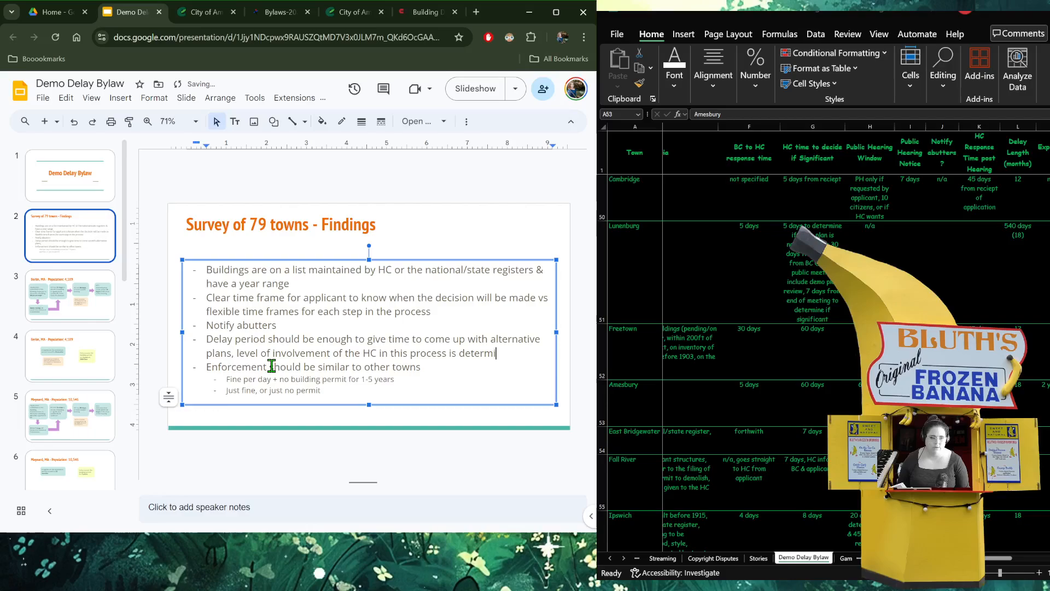
key(BackSpace)
key(BackSpace)
key(BackSpace)
key(BackSpace)
key(BackSpace)
key(BackSpace)
key(BackSpace)
key(BackSpace)
key(BackSpace)
key(BackSpace)
text(s varies)
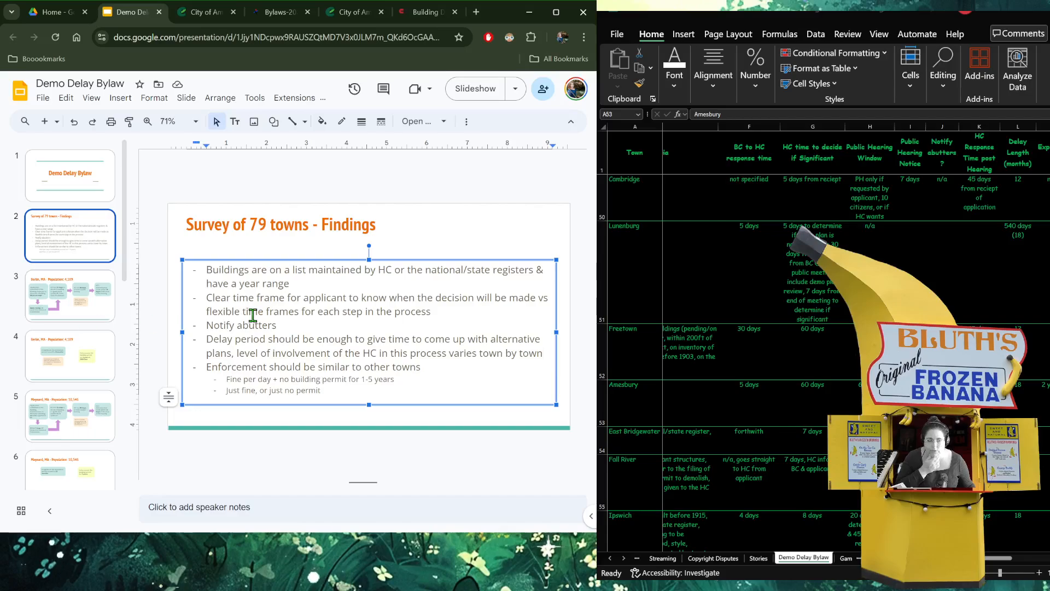
- Add the bullet "Option for including a demolition review presentation by the applicant" below "Notify abutters" and extend the text box upward toward the title
click(293, 325)
key(Return)
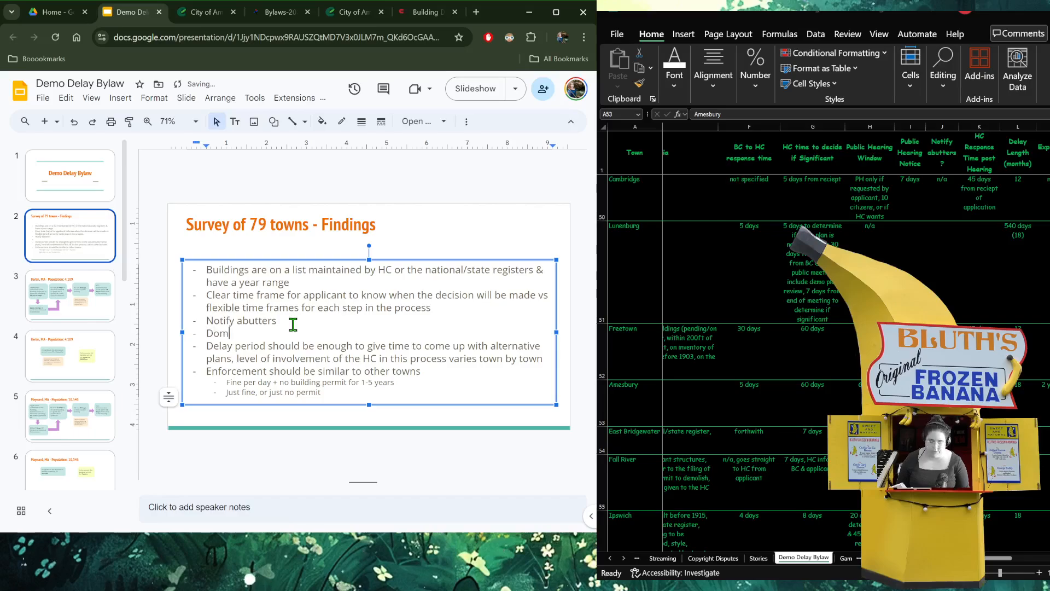
key(BackSpace)
key(BackSpace)
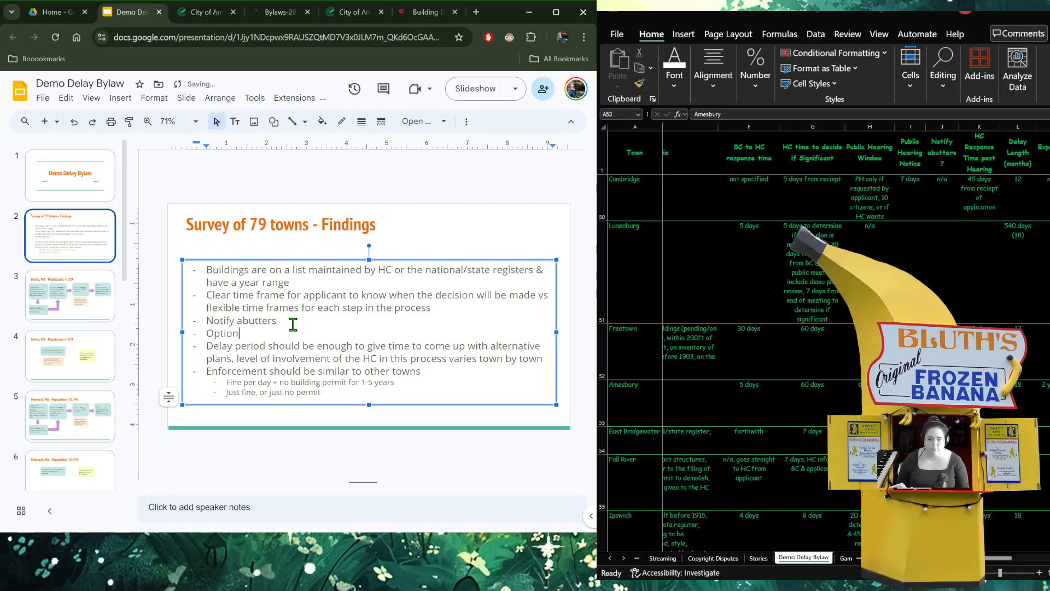
text(includin)
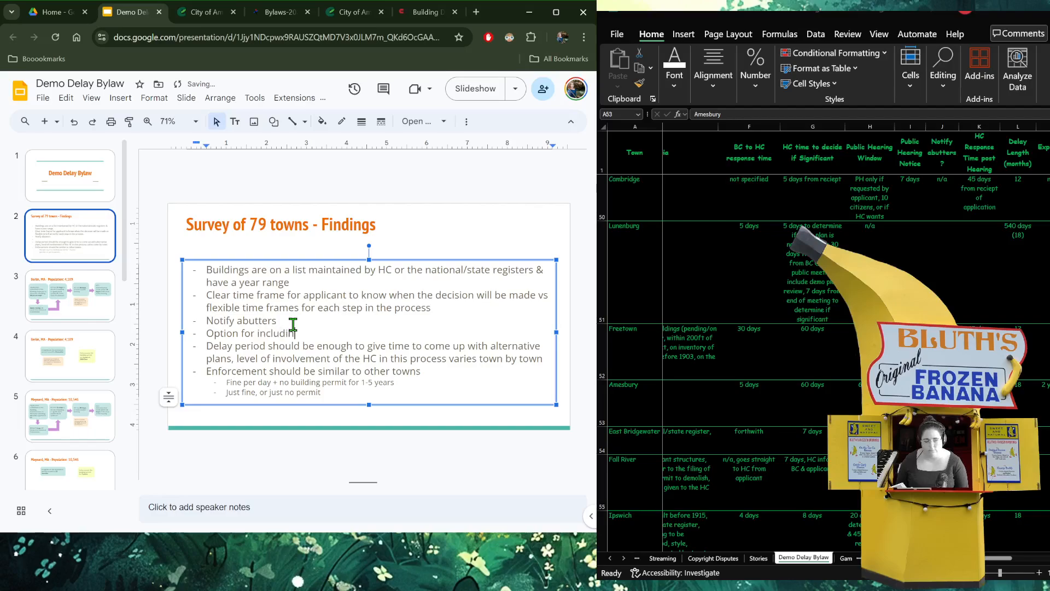
text(g a demolition revie)
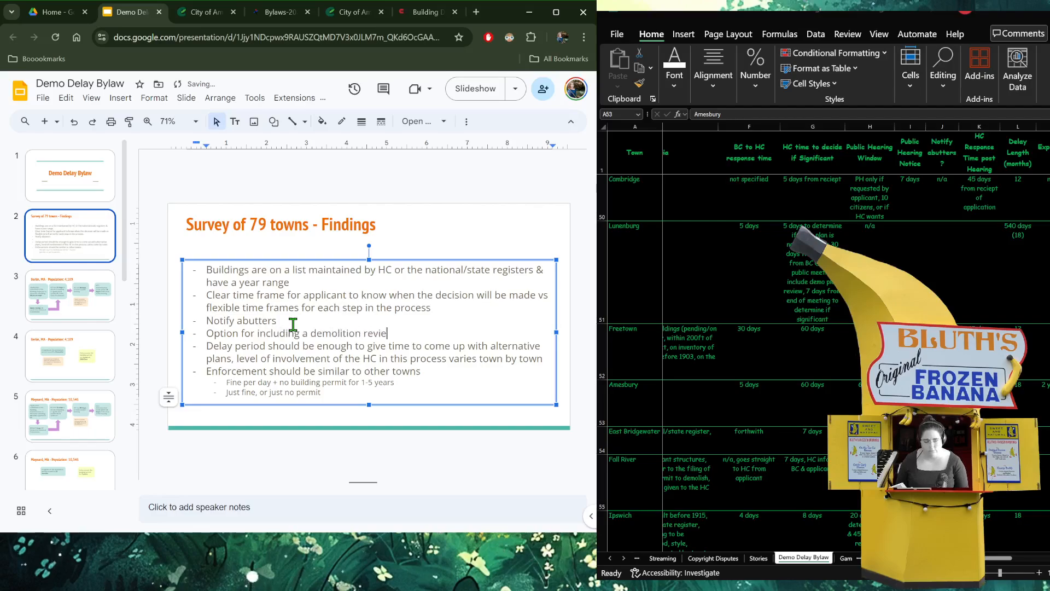
text(w presentation by the applicant)
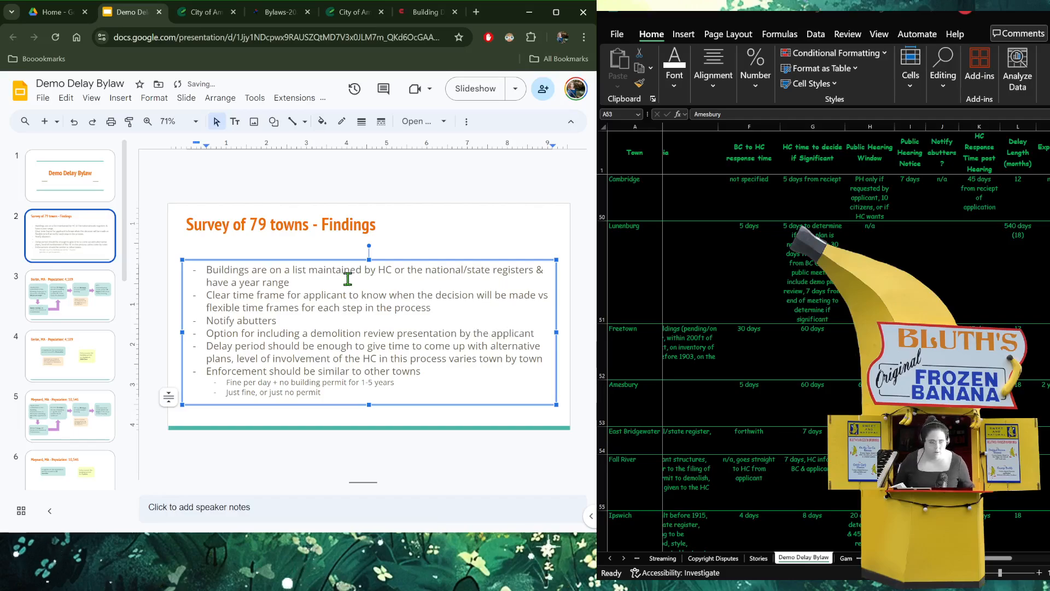
drag(367, 259, 368, 246)
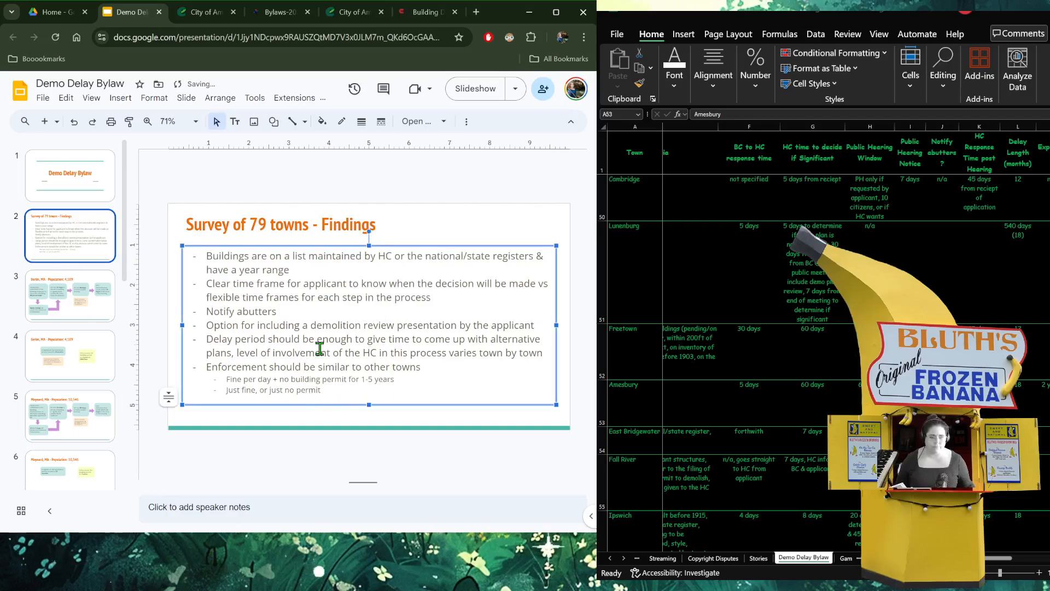
click(67, 244)
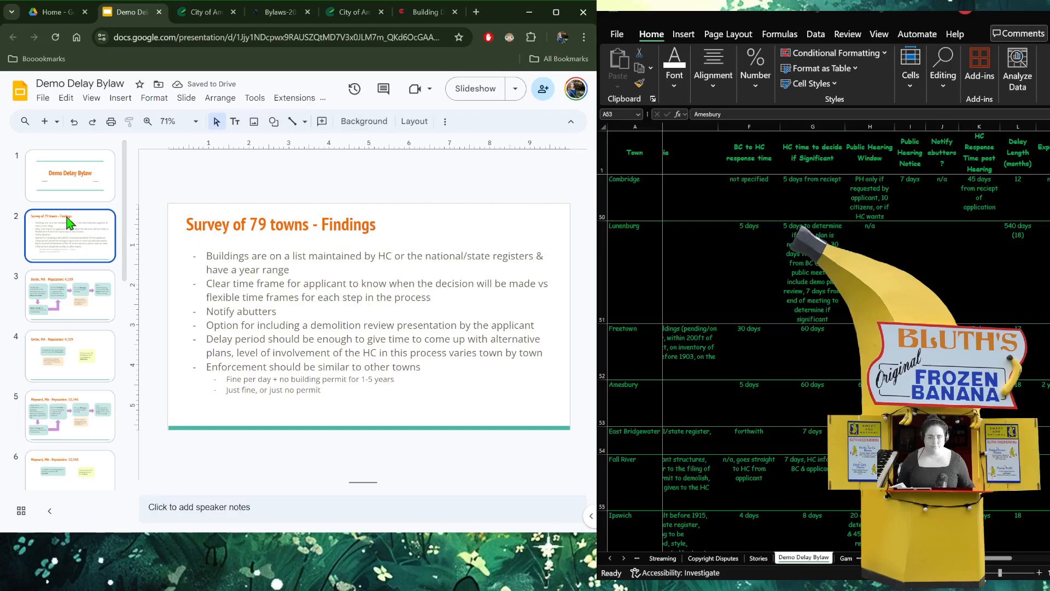
- Fill in the title slide's subtitle with "Hudson Historical Commission" and "9/11/2024 Meeting" on a second line
click(64, 178)
click(347, 348)
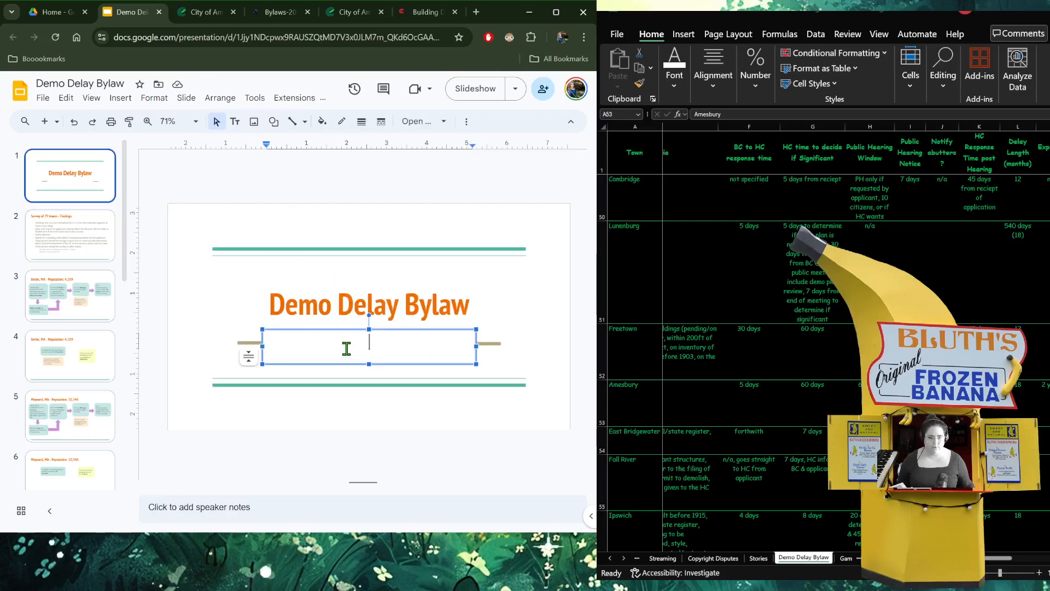
text(Hudsoin)
key(BackSpace)
key(BackSpace)
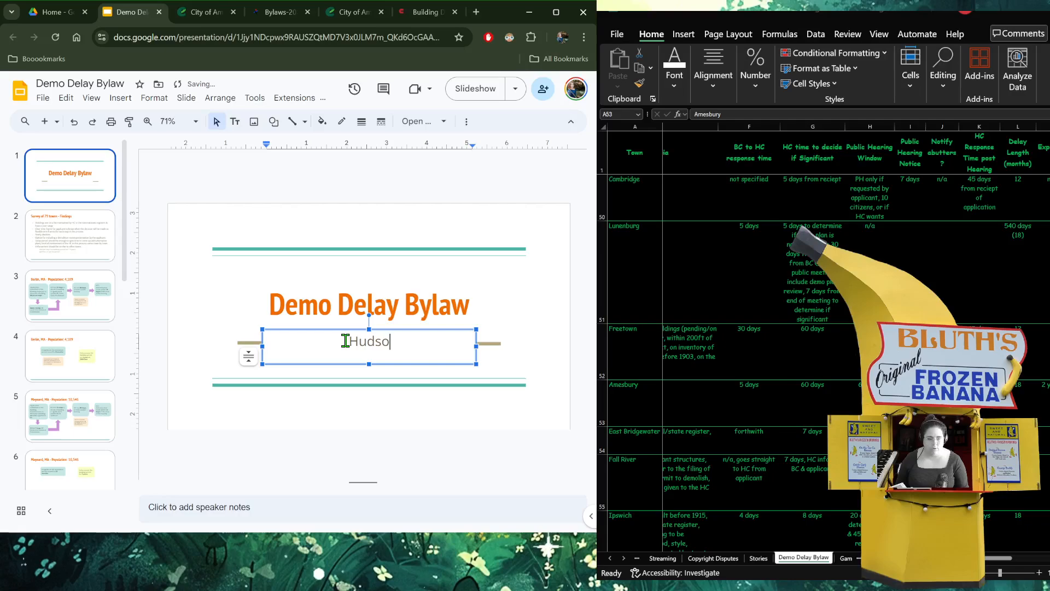
text(n Historic)
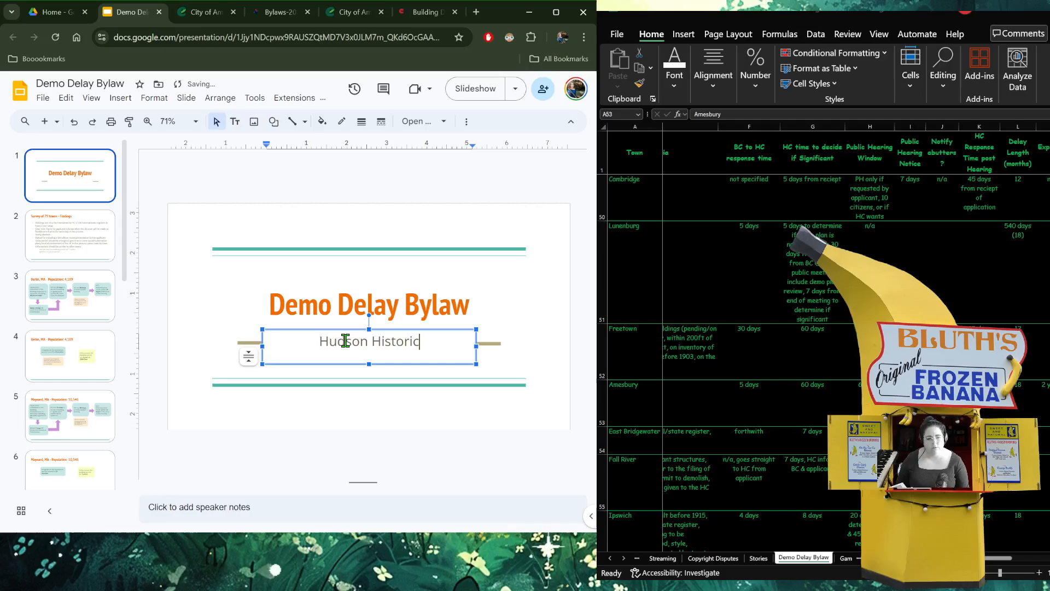
text(al Commission)
key(Return)
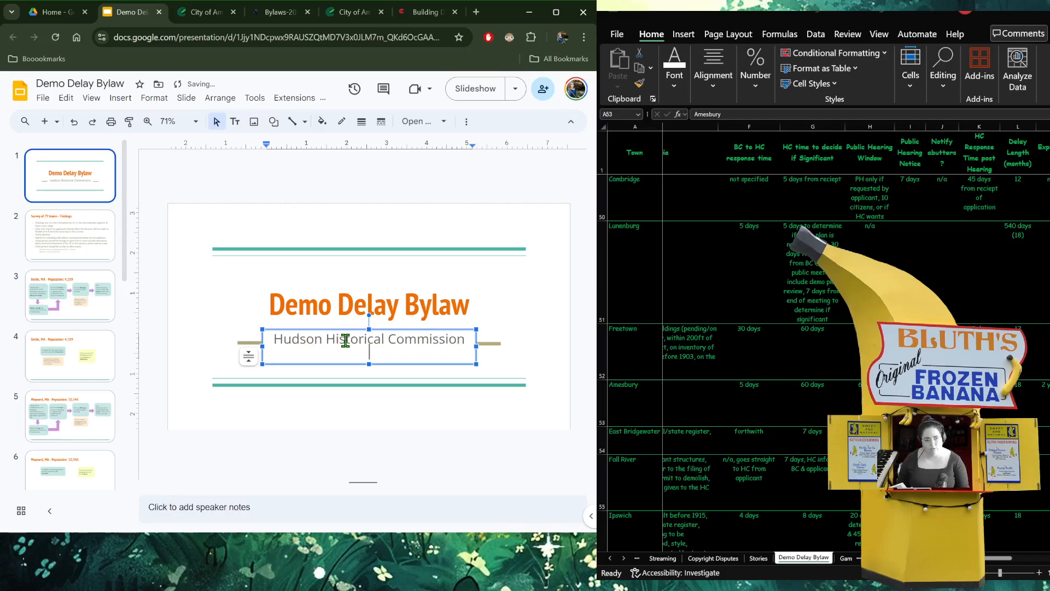
text(9/1)
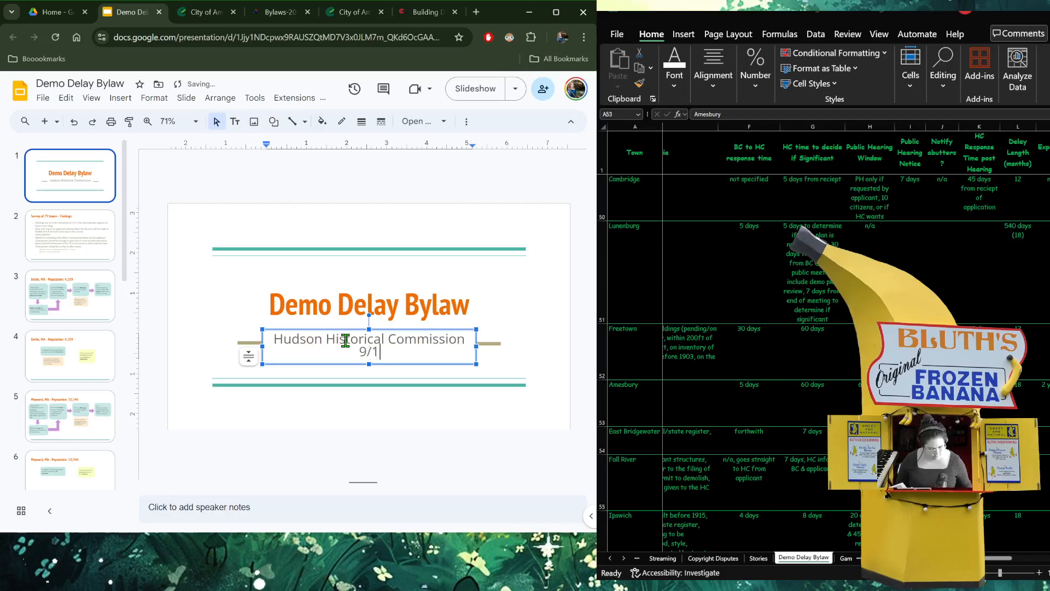
text(1/2024 Meeting)
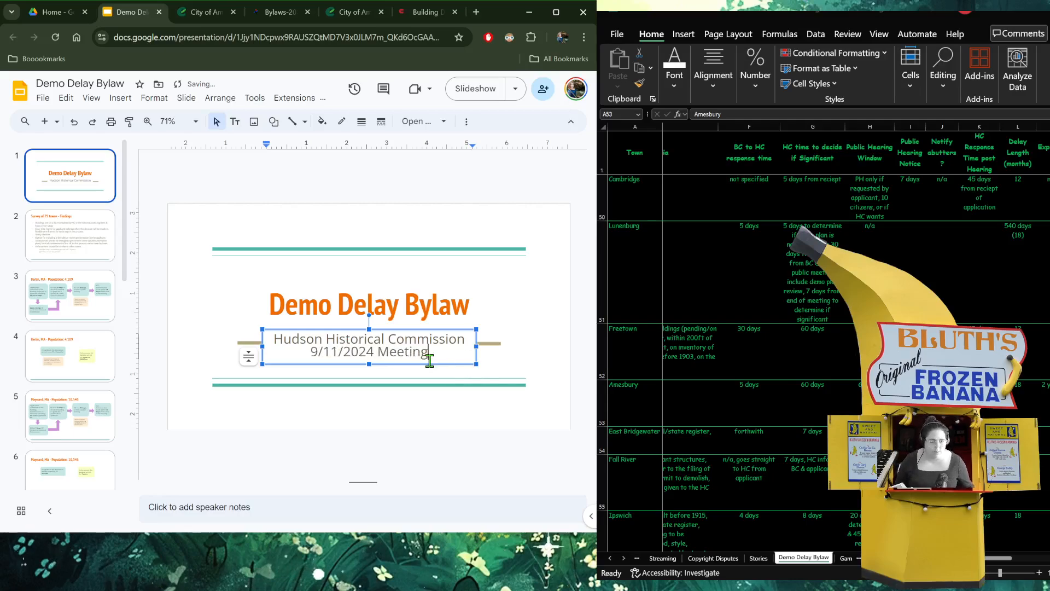
- Reduce the font size of the title slide's "9/11/2024 Meeting" line so it is clearly smaller than the "Hudson Historical Commission" line
drag(430, 352, 277, 356)
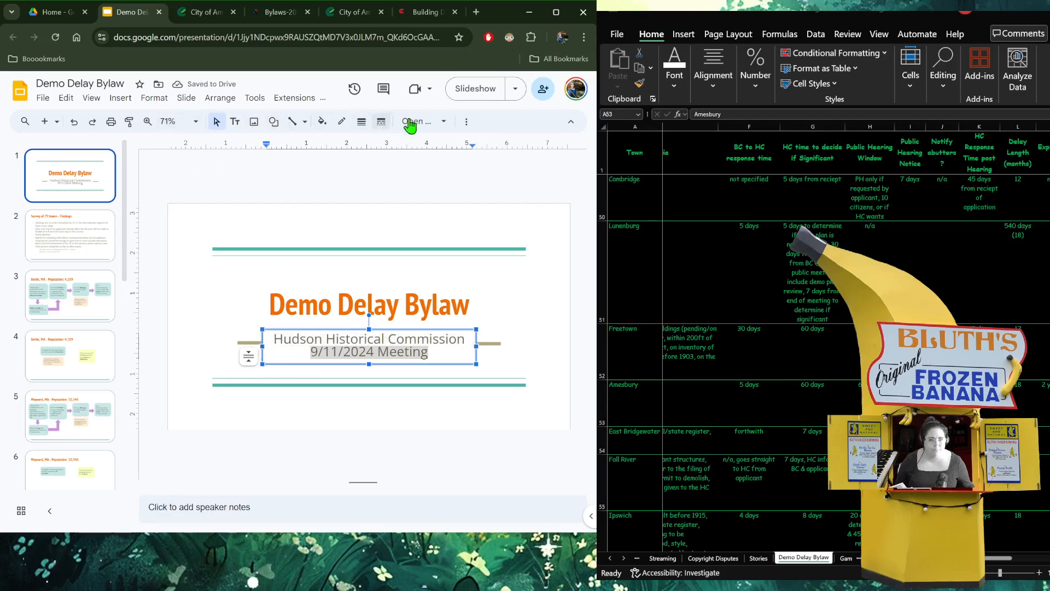
click(462, 124)
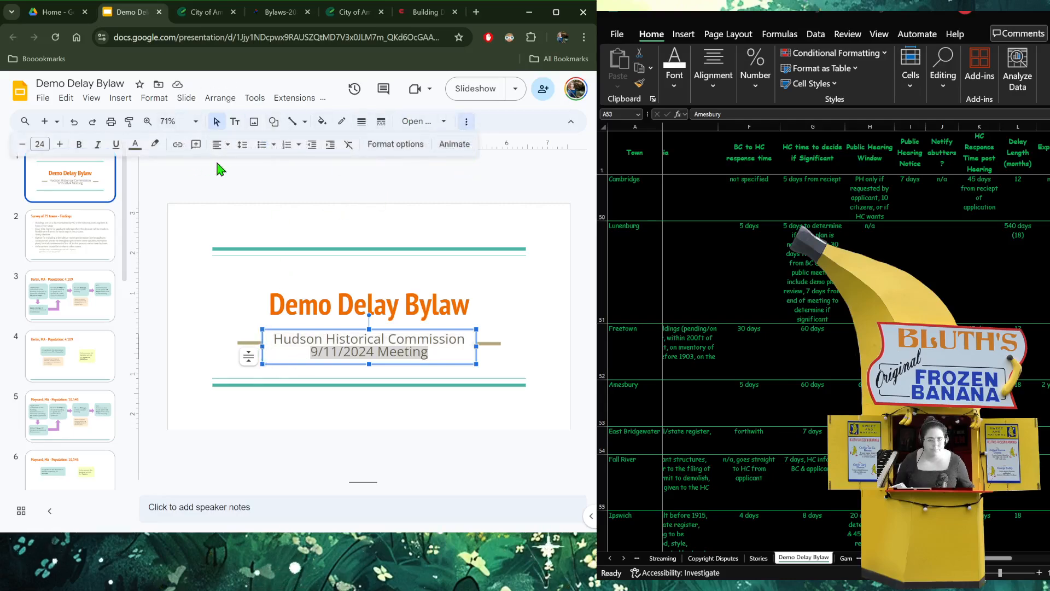
click(22, 144)
click(22, 145)
click(22, 145)
click(22, 145)
click(23, 145)
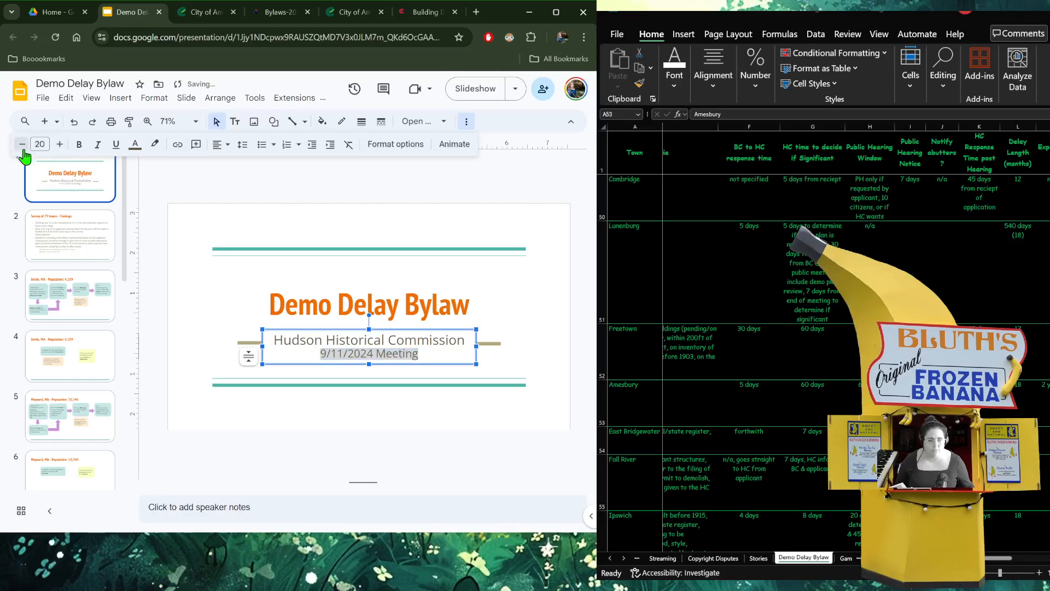
click(22, 144)
click(23, 144)
click(206, 322)
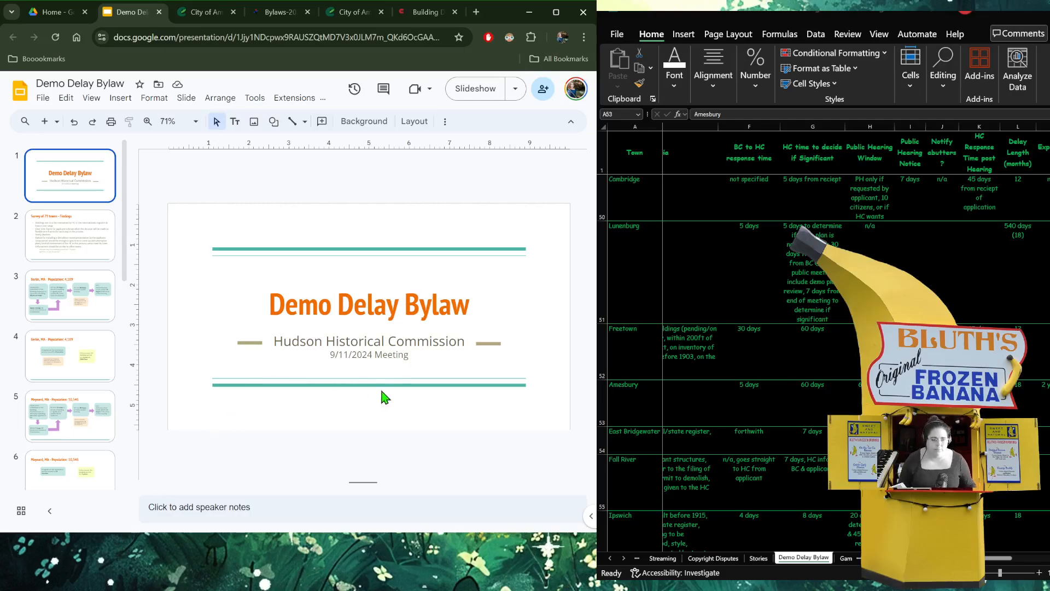
- Skim the slides from the survey findings through the Berlin, Maynard and Amesbury pages to check their content
click(75, 247)
click(68, 294)
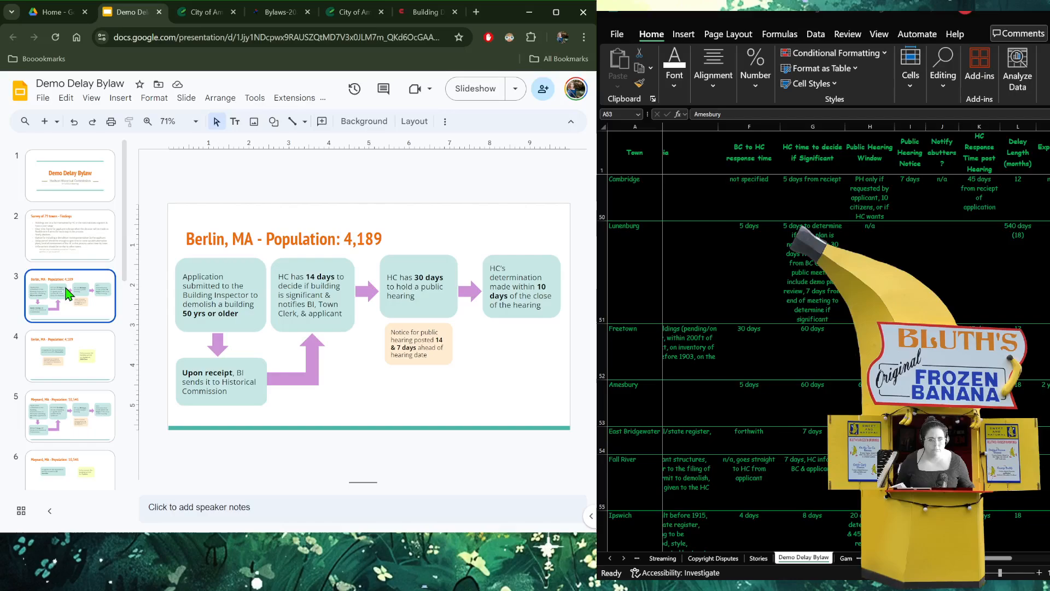
scroll(66, 293, down, 2)
click(74, 239)
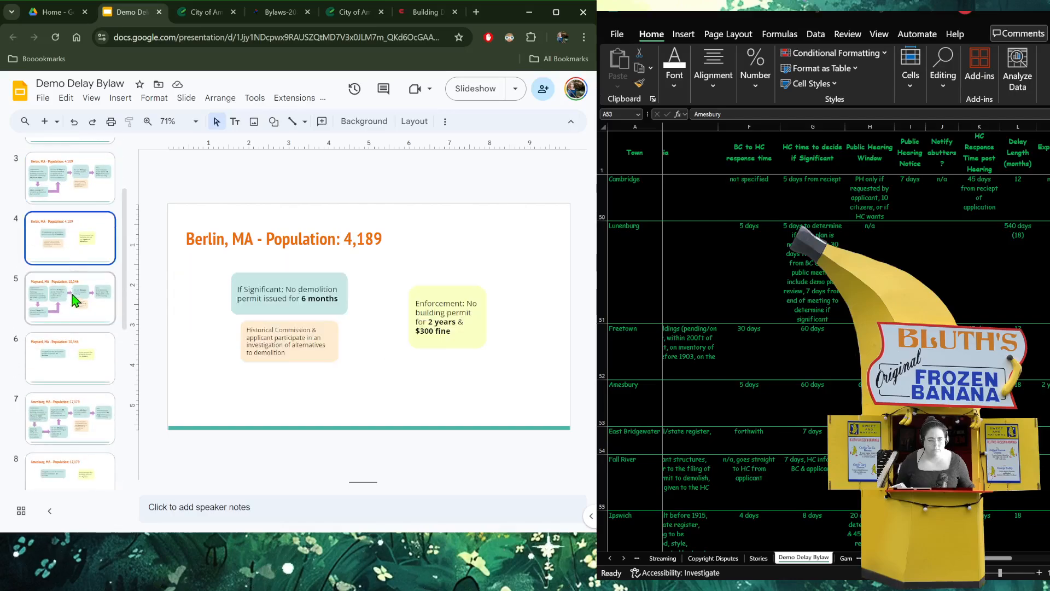
click(75, 300)
scroll(75, 300, down, 1)
click(76, 300)
scroll(76, 304, down, 2)
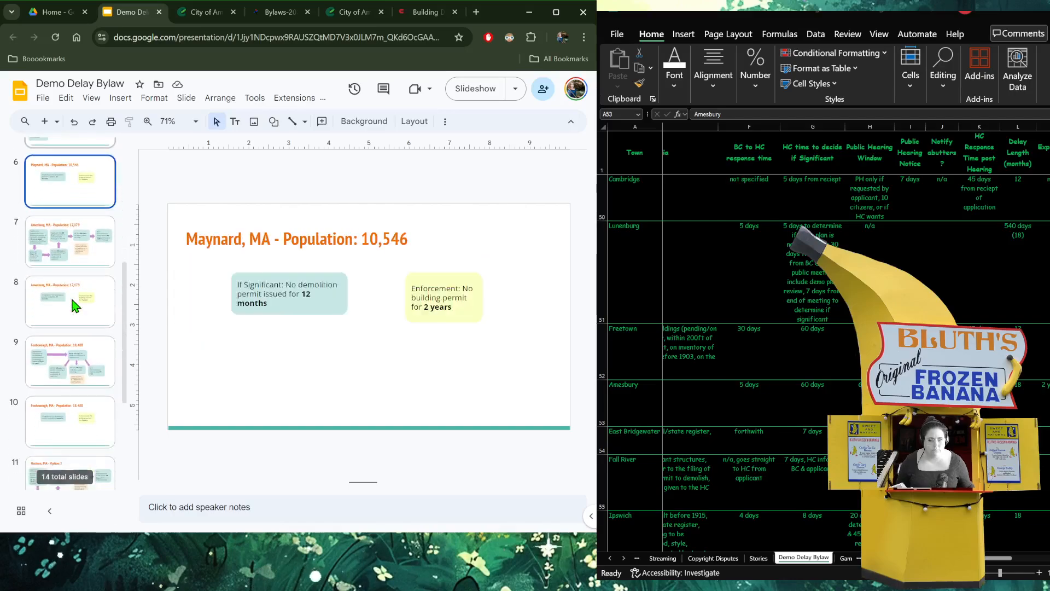
click(74, 255)
click(79, 321)
scroll(77, 335, down, 1)
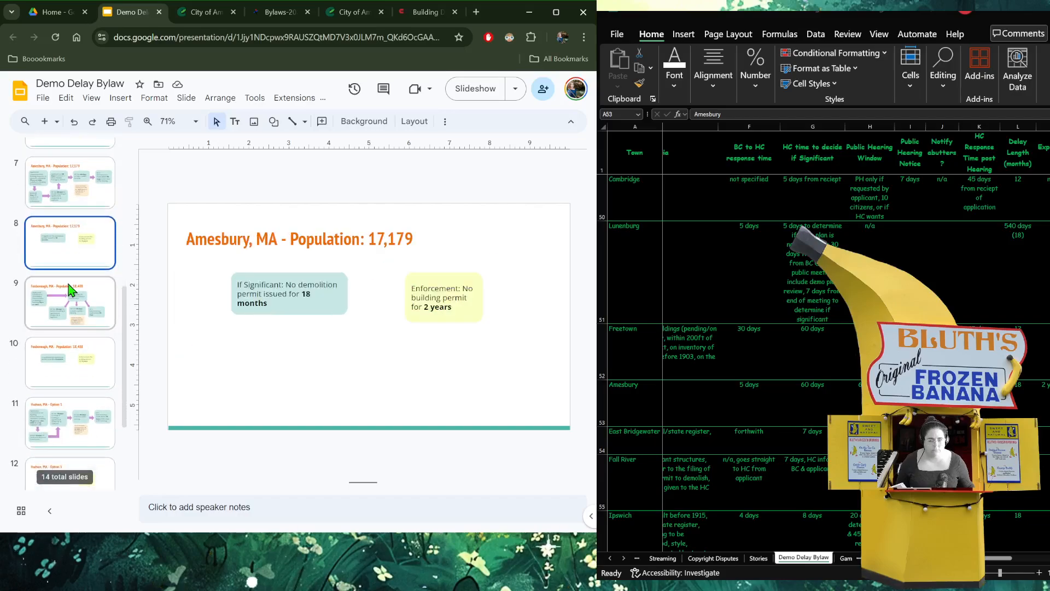
scroll(70, 290, up, 6)
- On slide 2, try extending the "have a year range" bullet with ", OR HC sees all permit" and remove the addition again
click(71, 236)
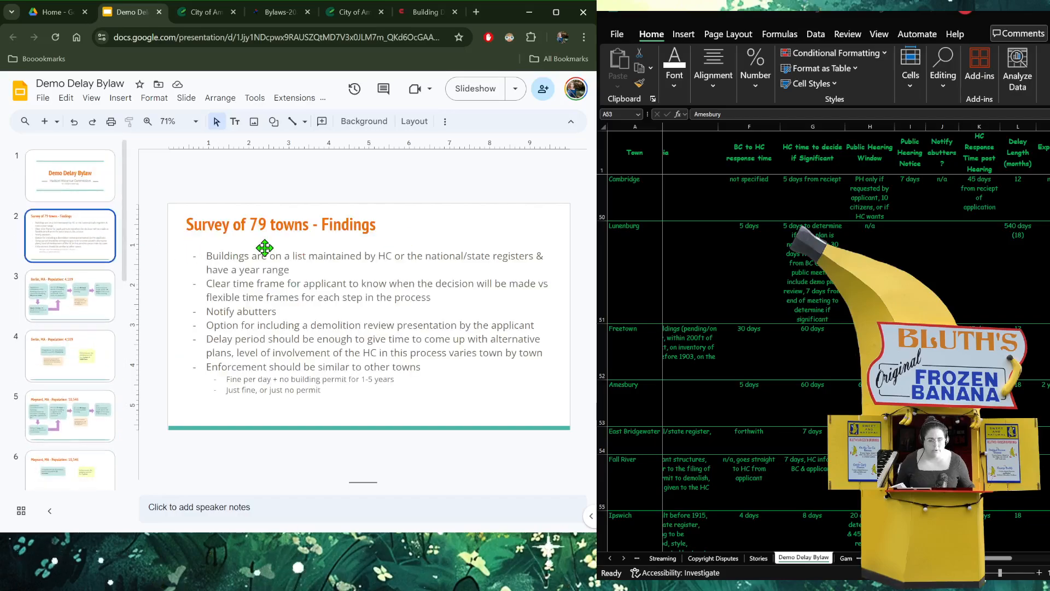
click(302, 268)
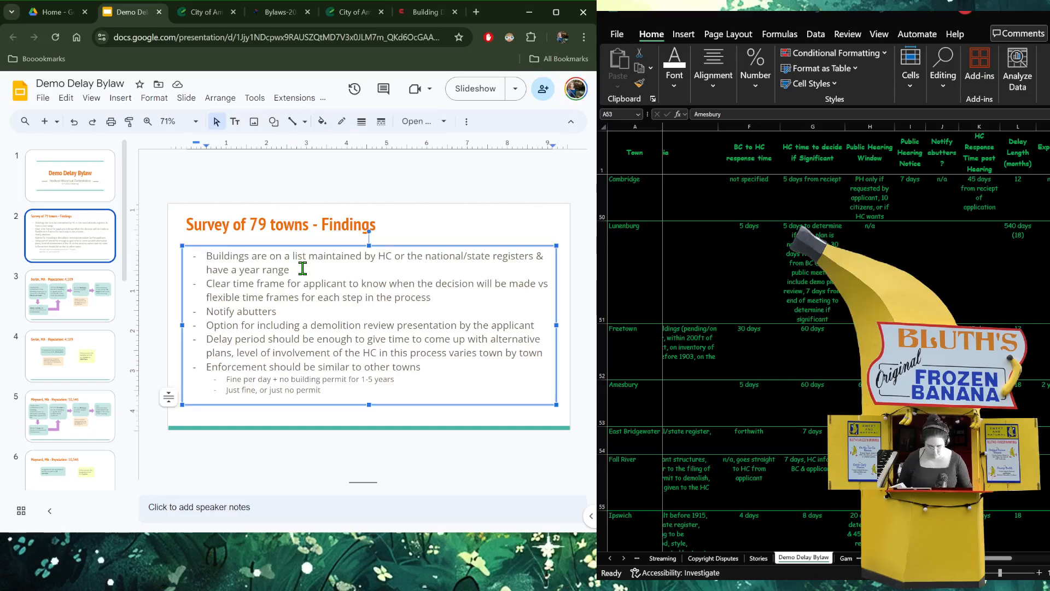
text(, o)
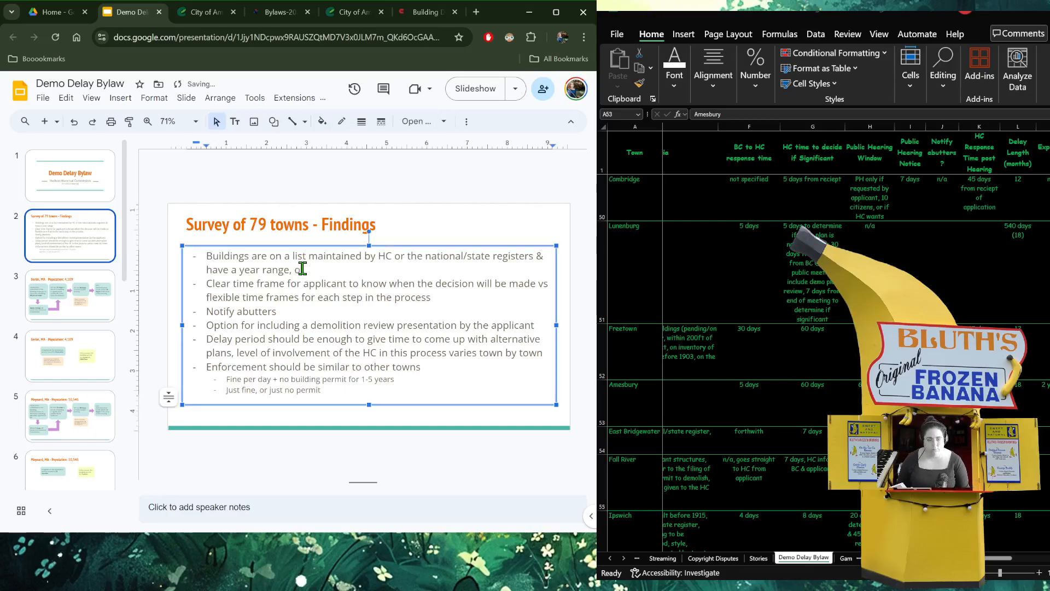
key(BackSpace)
text(OR HC s)
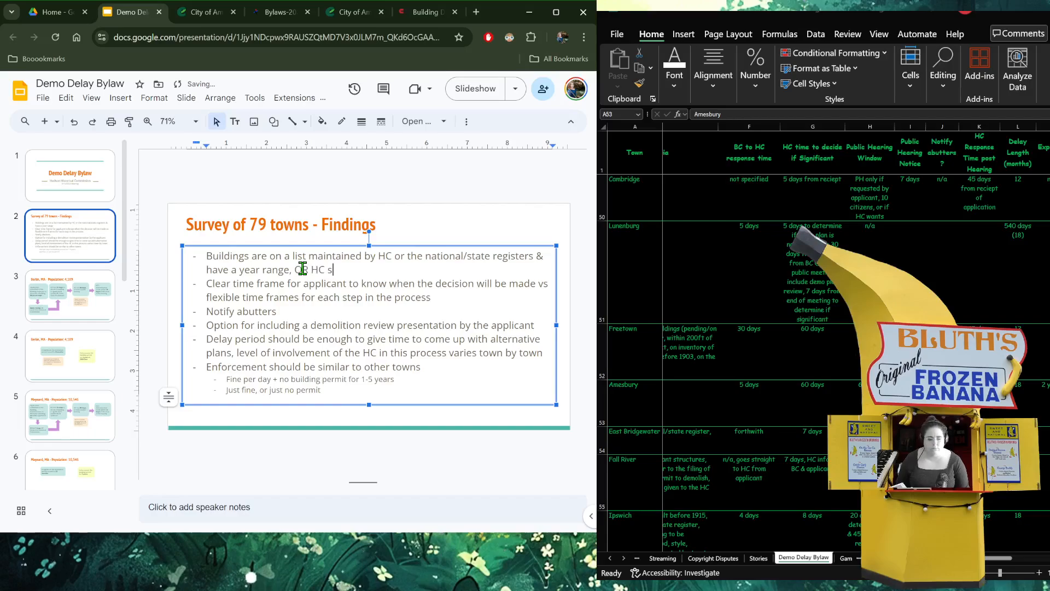
text(ees all permit)
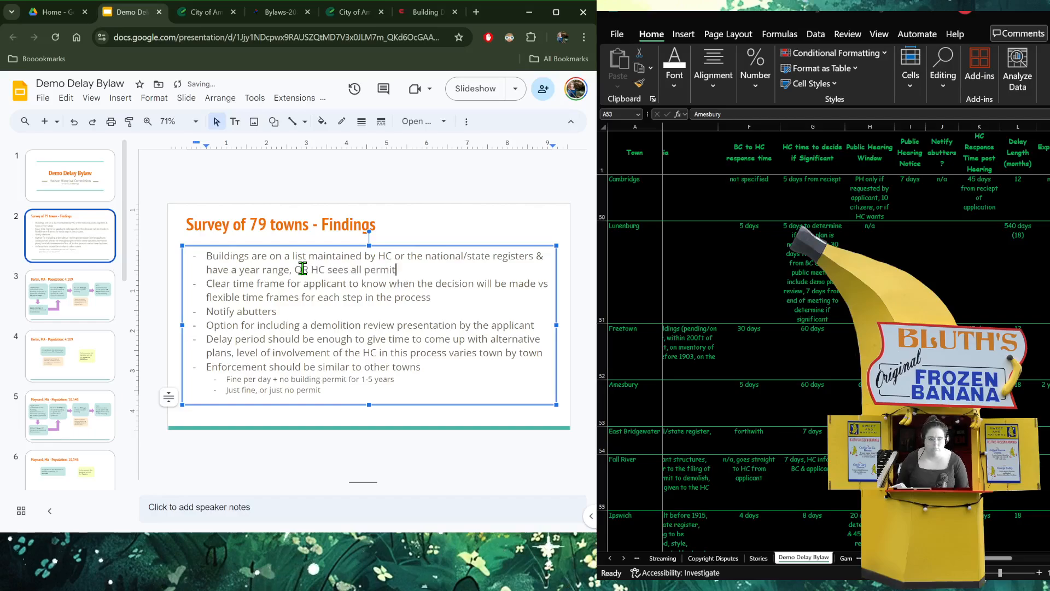
key(BackSpace)
key(BackSpace)
key(BackSpace)
key(BackSpace)
key(BackSpace)
key(BackSpace)
key(BackSpace)
key(BackSpace)
key(BackSpace)
key(BackSpace)
key(BackSpace)
key(BackSpace)
key(BackSpace)
key(BackSpace)
key(BackSpace)
key(BackSpace)
key(BackSpace)
key(BackSpace)
key(BackSpace)
key(BackSpace)
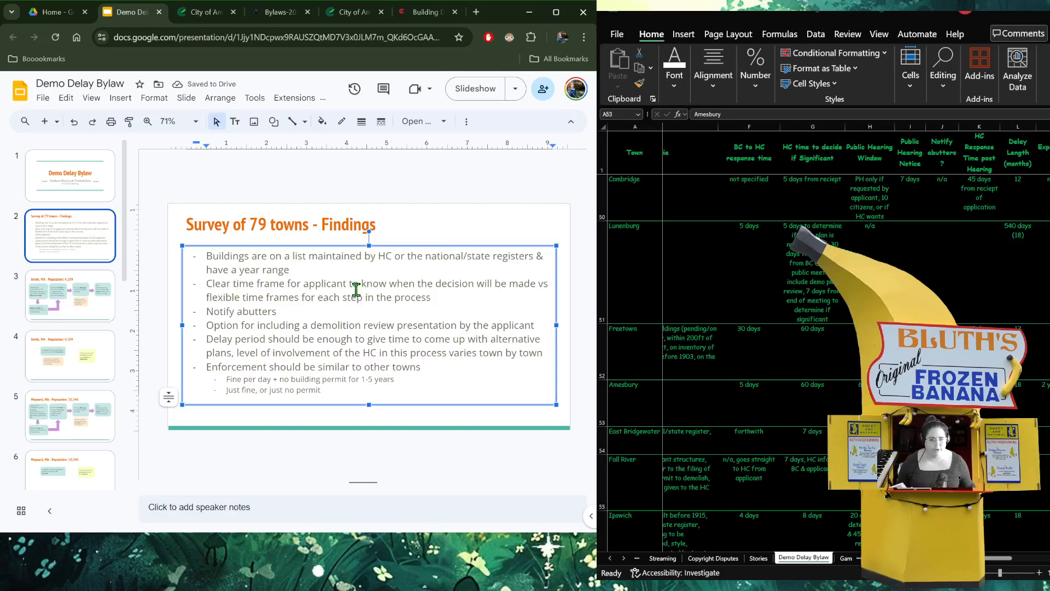
- Make the word "vs" bold in slide 2's bullet about the clear time frame for the applicant
click(545, 288)
text(Buildings are on a list maintained by HC or the national/state registers & have a year range)
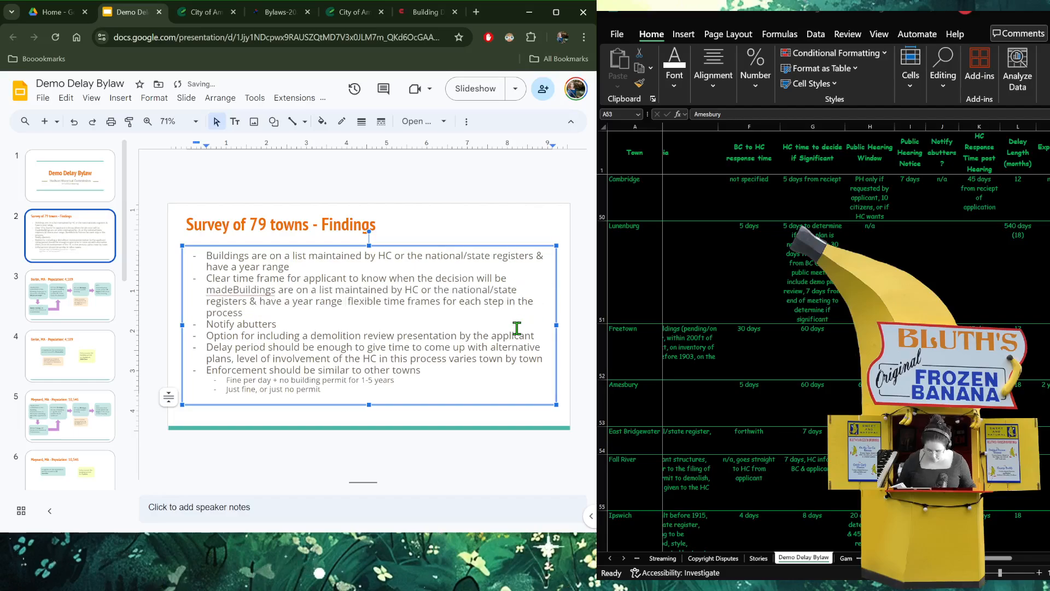
key(ctrl+z)
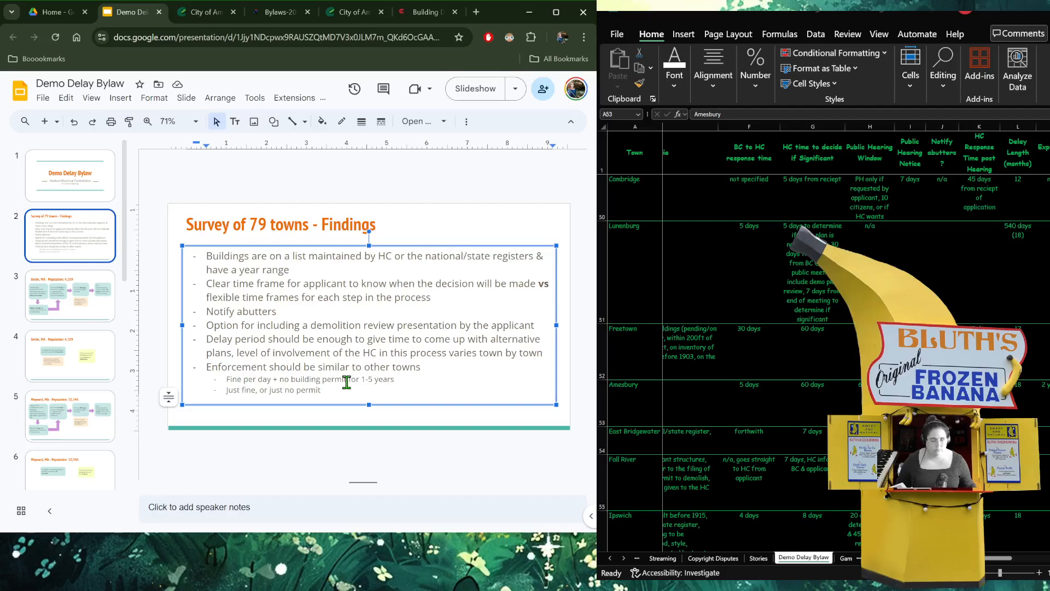
- Review the Berlin, Maynard, Amesbury and Foxborough slides for their application steps, hearing deadlines, delay periods and enforcement terms
click(62, 276)
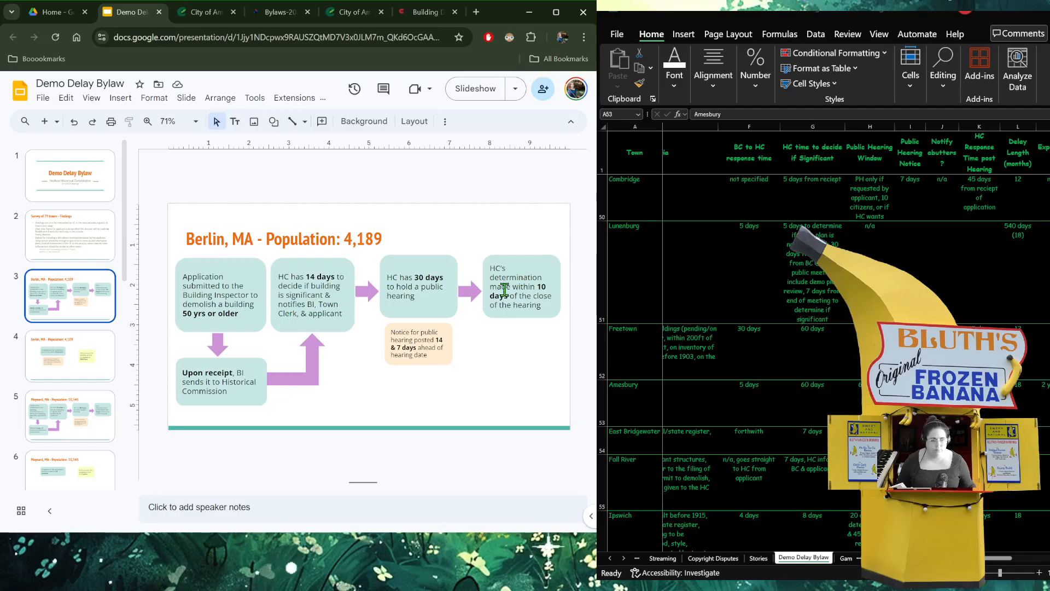
click(78, 372)
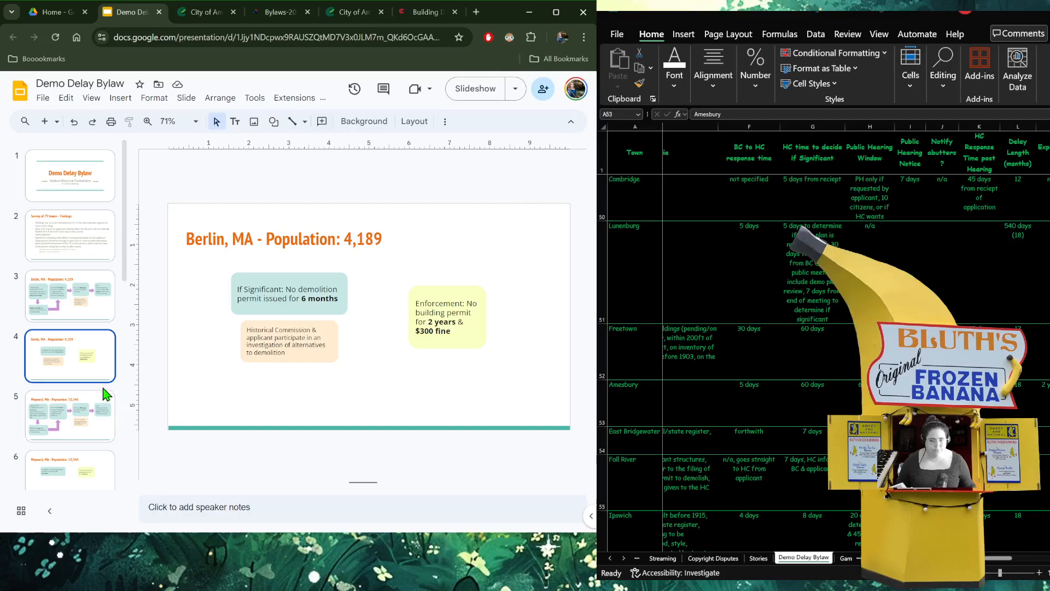
click(106, 394)
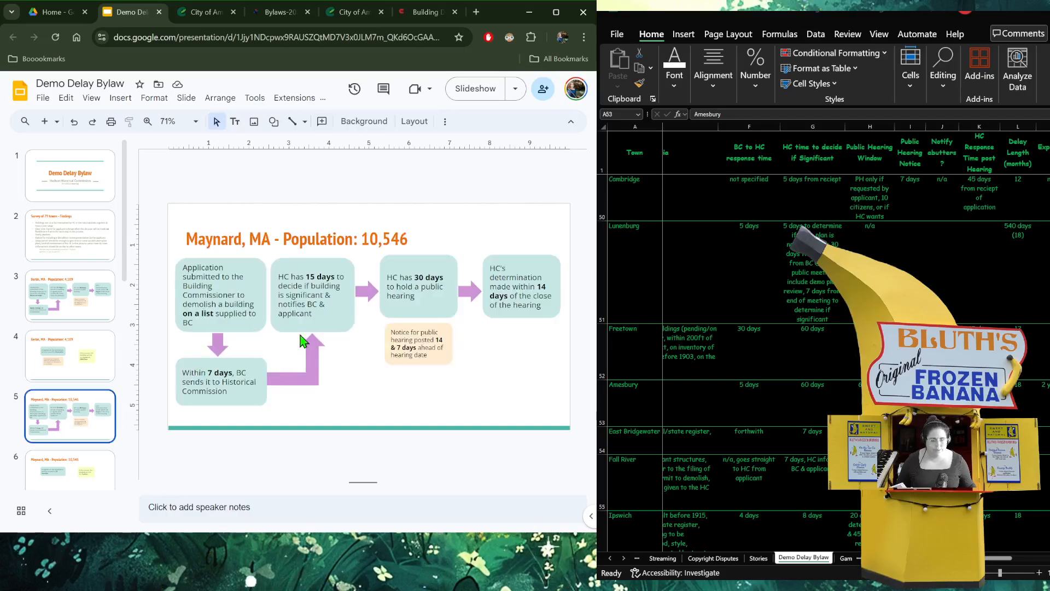
key(Down)
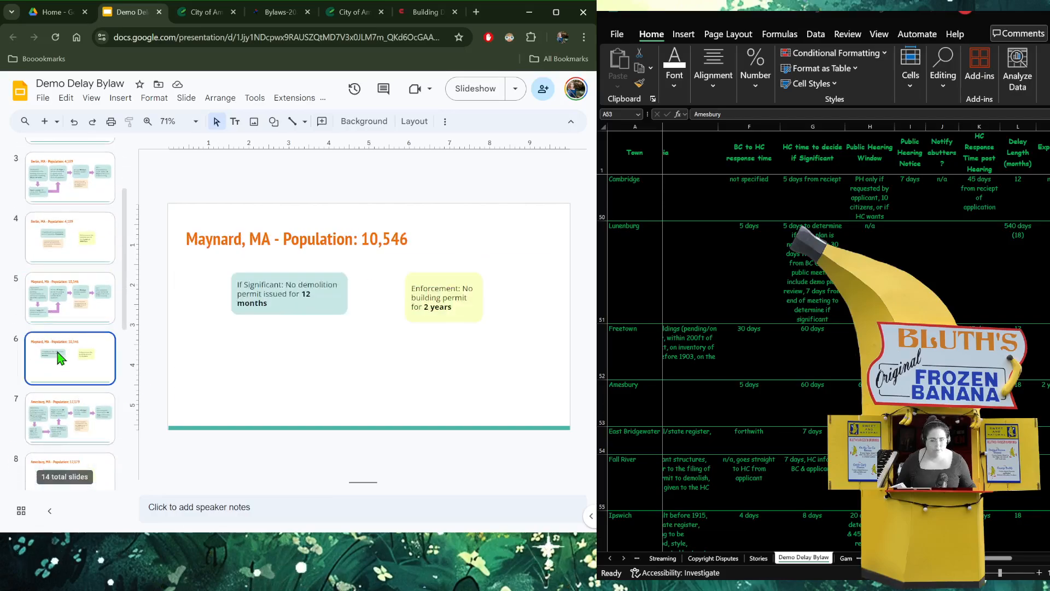
click(59, 404)
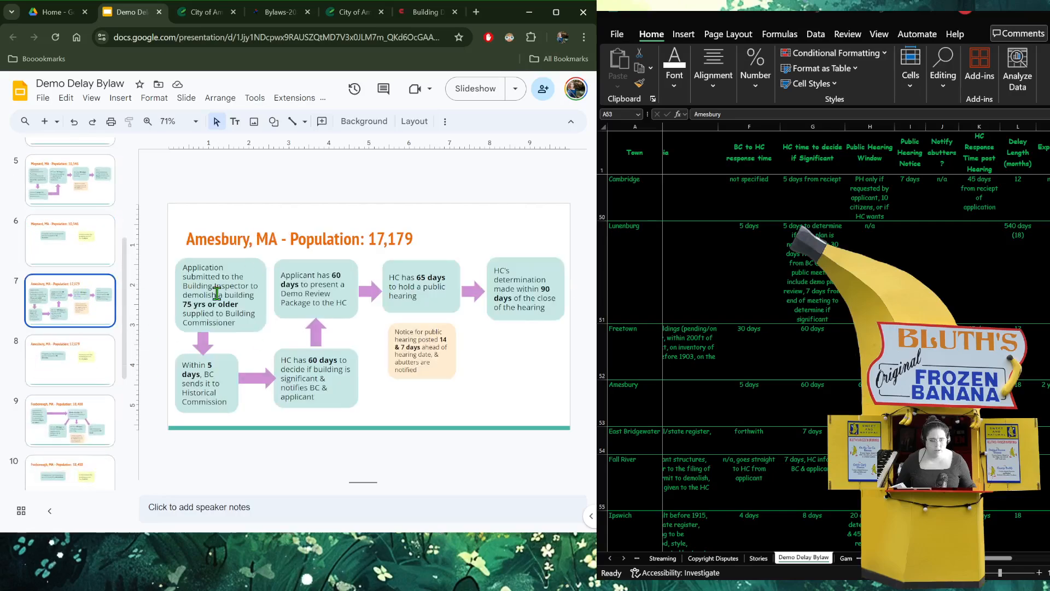
key(Down)
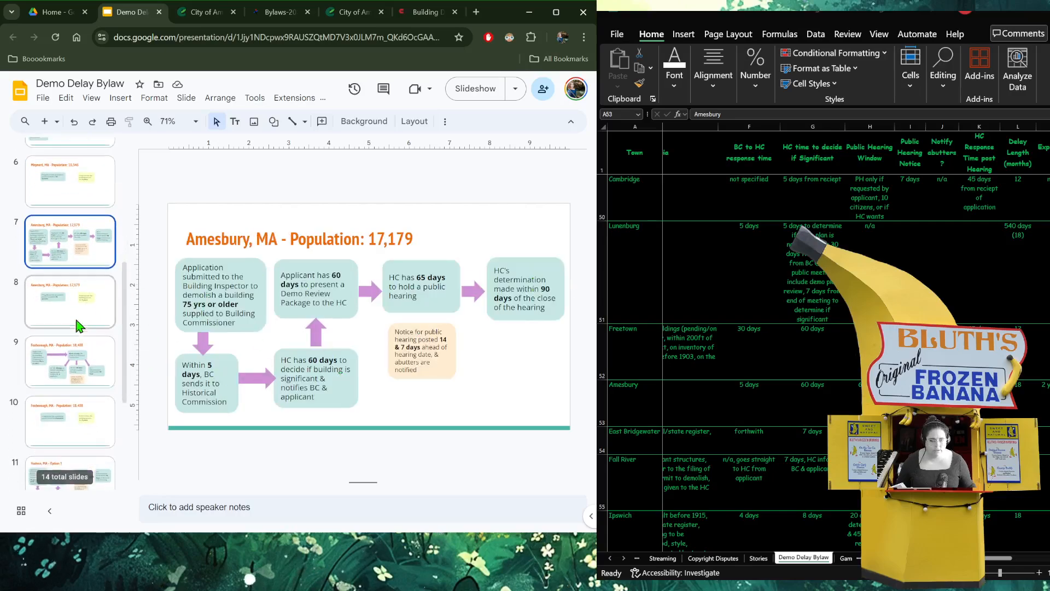
click(78, 358)
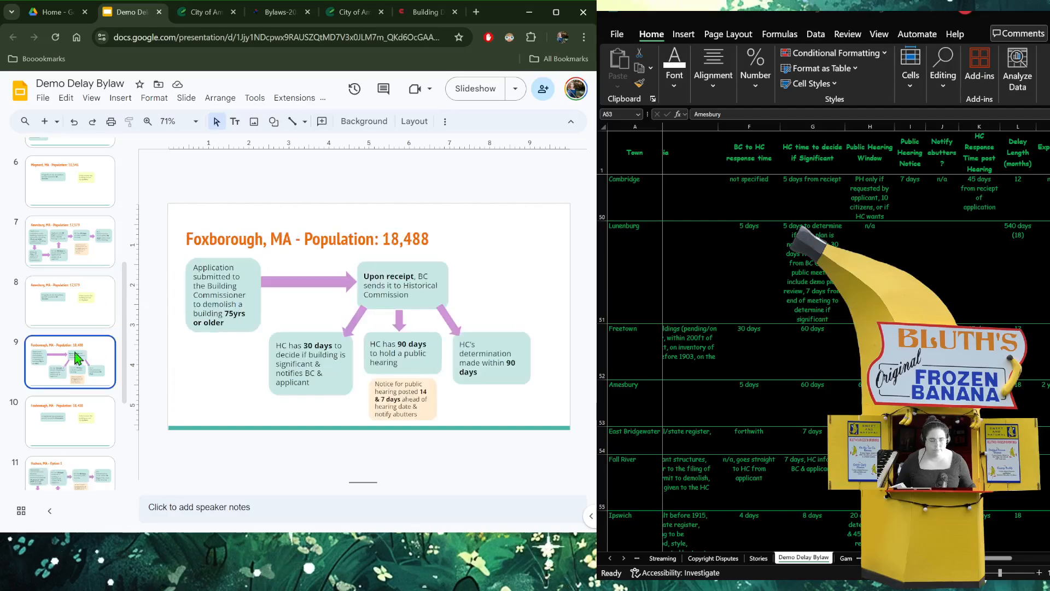
scroll(80, 360, down, 1)
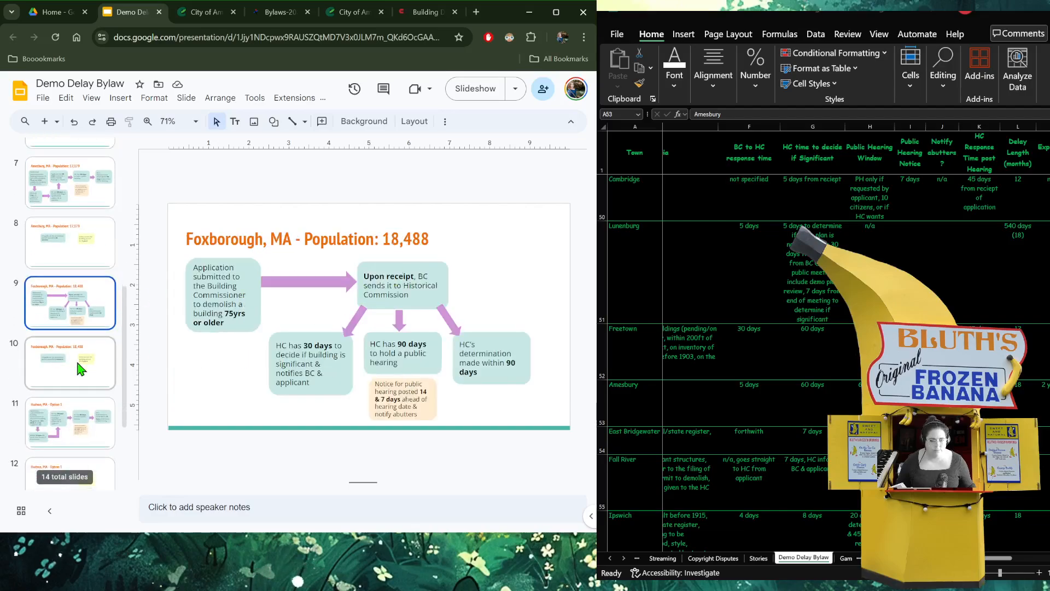
- Review the Foxborough follow-up slide and compare the Hudson Option 1 and Option 2 bylaw process slides
click(78, 360)
scroll(74, 384, down, 2)
click(53, 376)
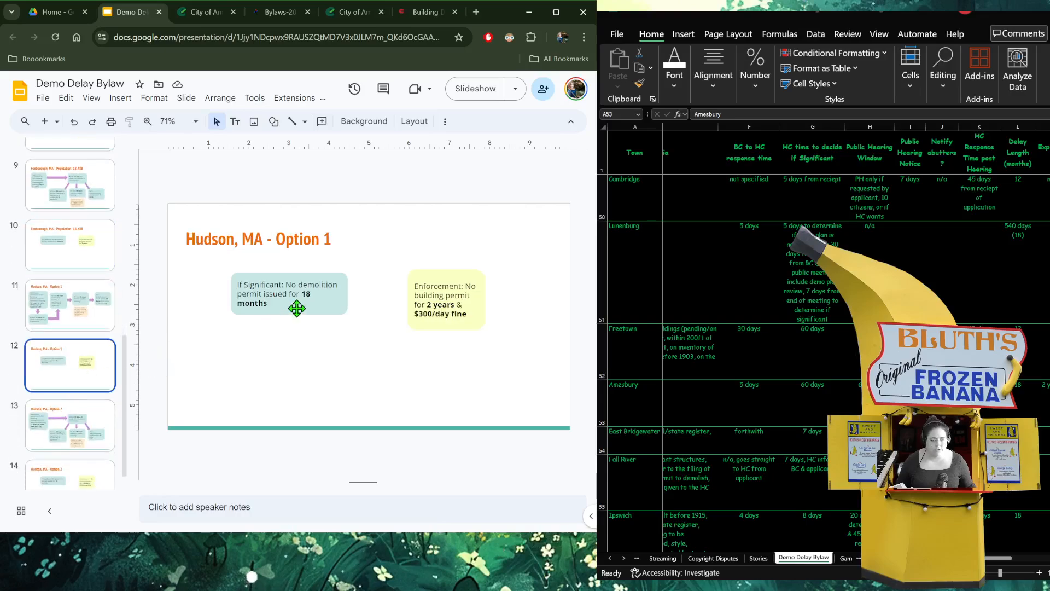
scroll(62, 374, down, 1)
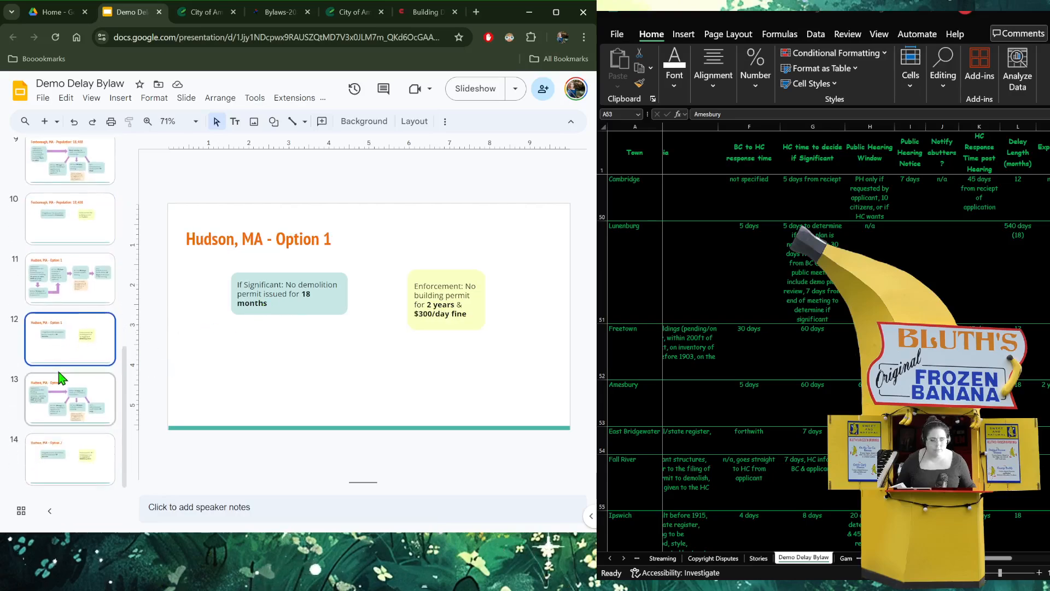
click(71, 282)
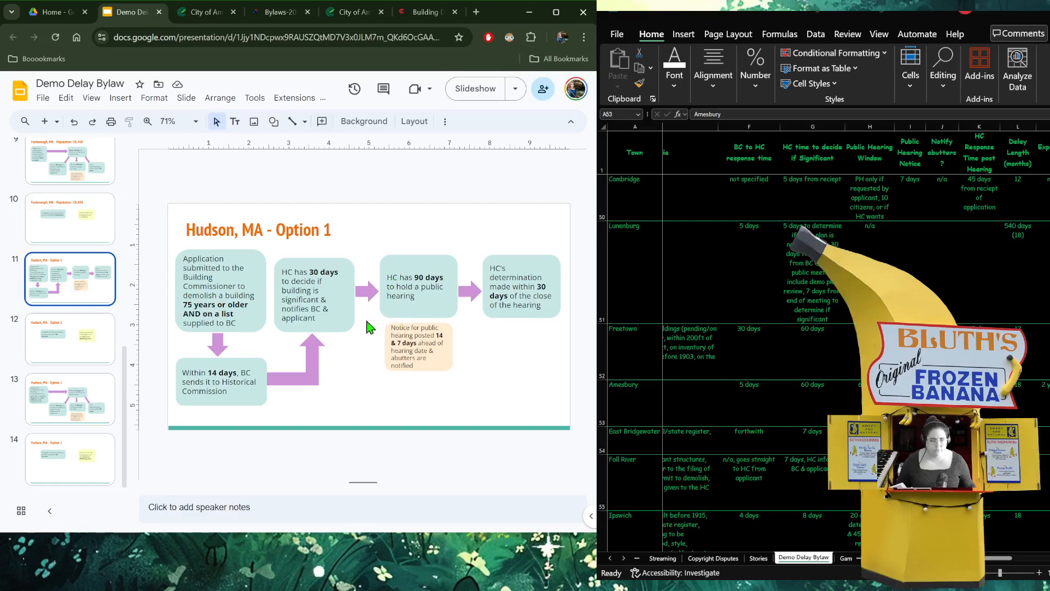
click(46, 350)
click(54, 411)
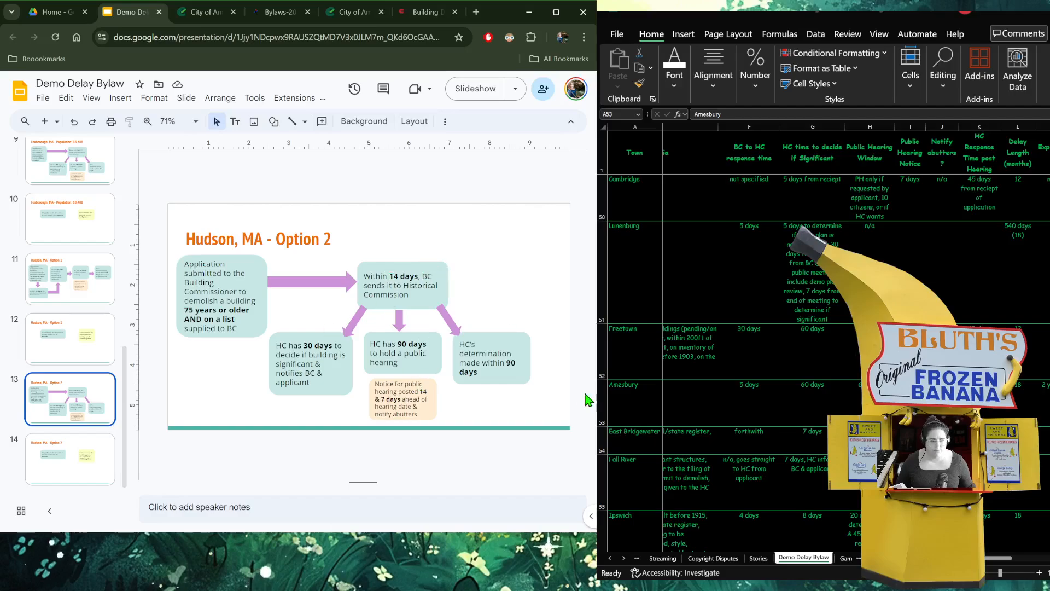
click(41, 475)
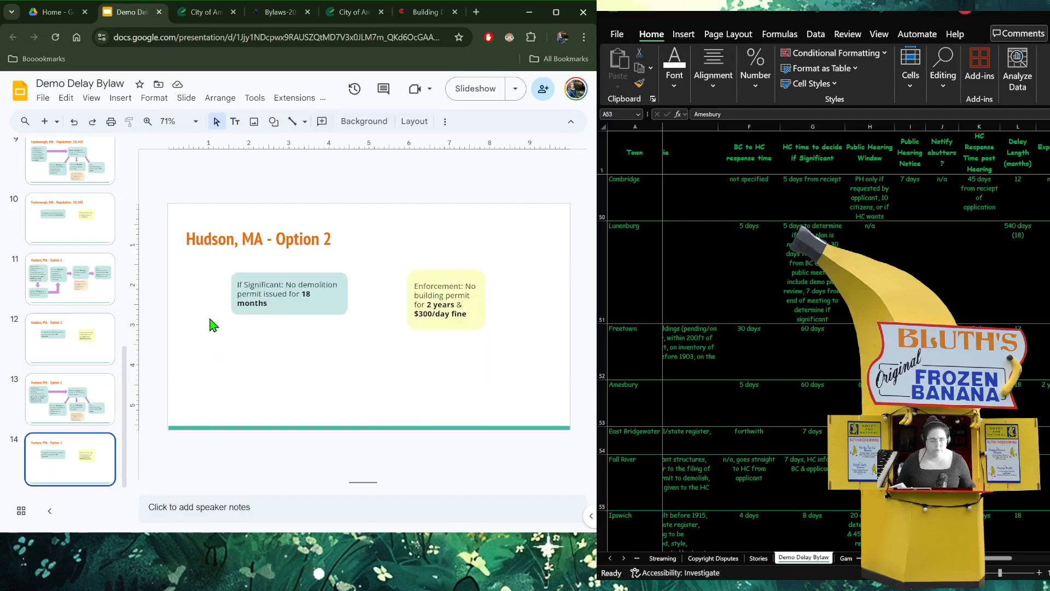
click(61, 343)
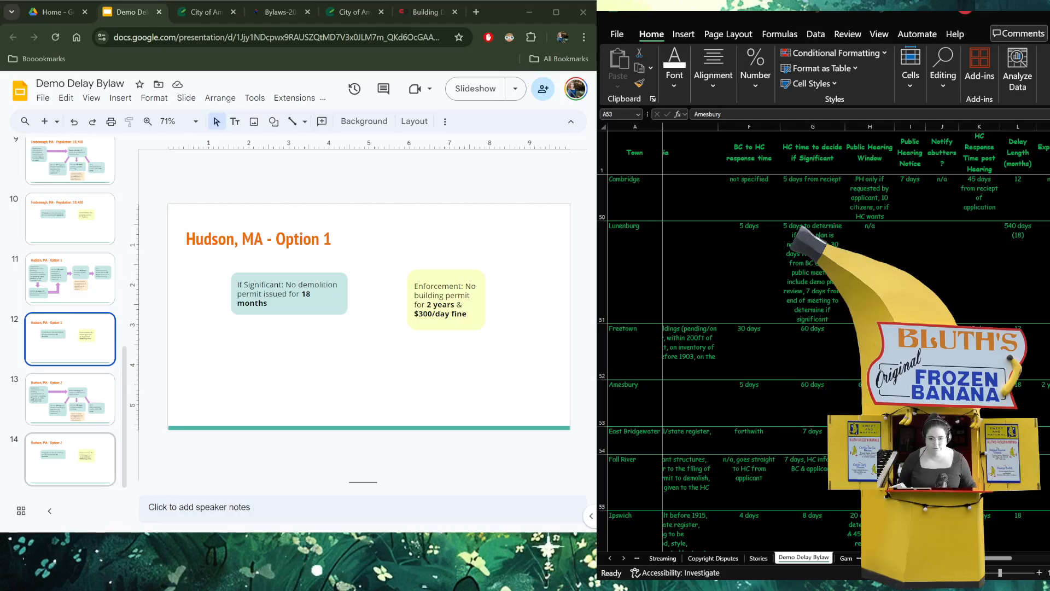
click(54, 408)
shift+click(45, 478)
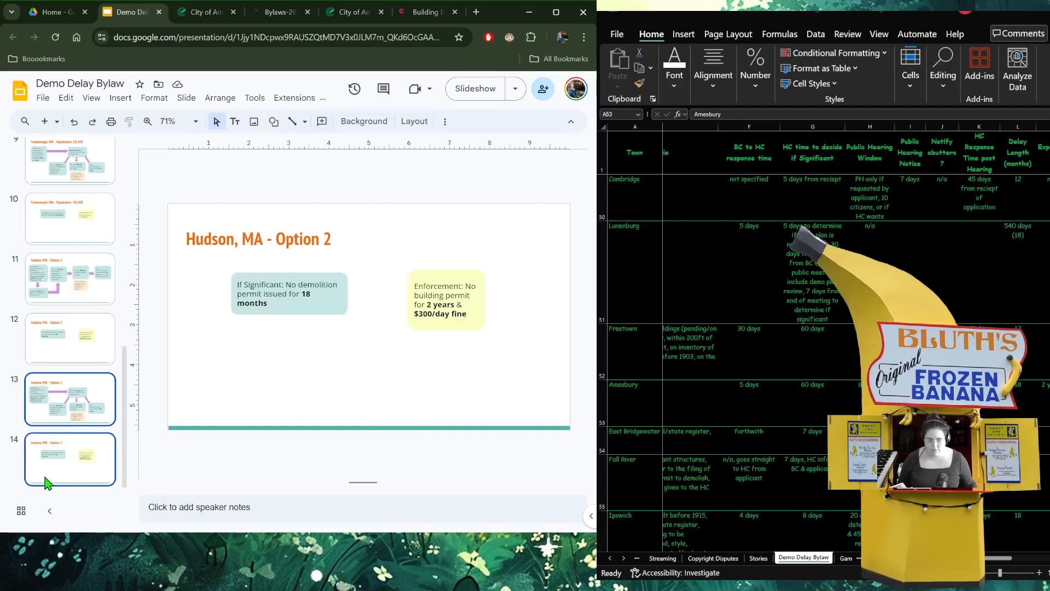
click(54, 278)
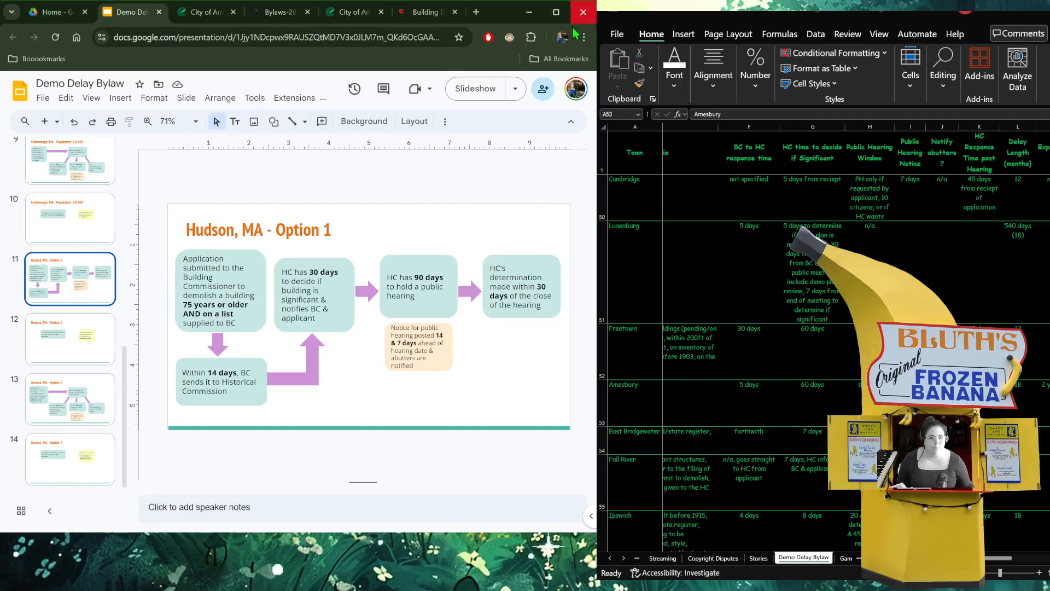
- Close the browser window holding the Demo Delay Bylaw presentation and switch to the other open window
click(583, 12)
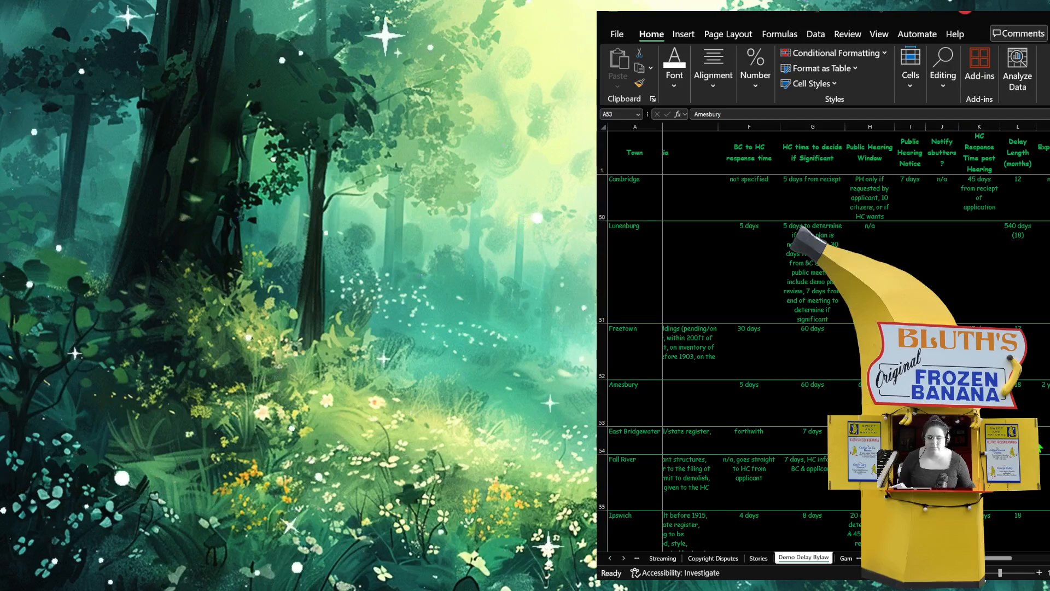
key(alt+Tab)
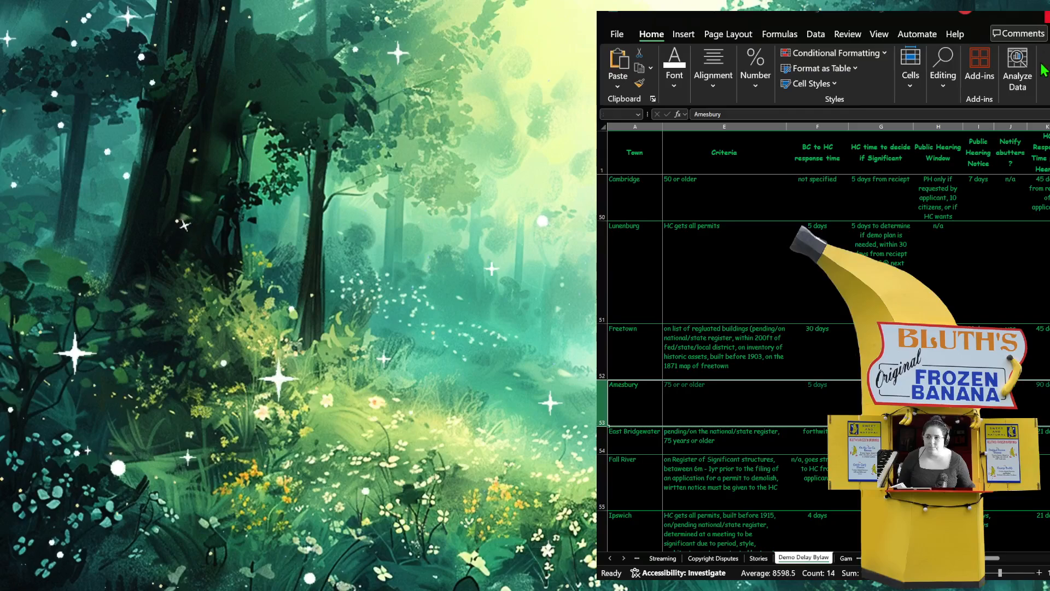
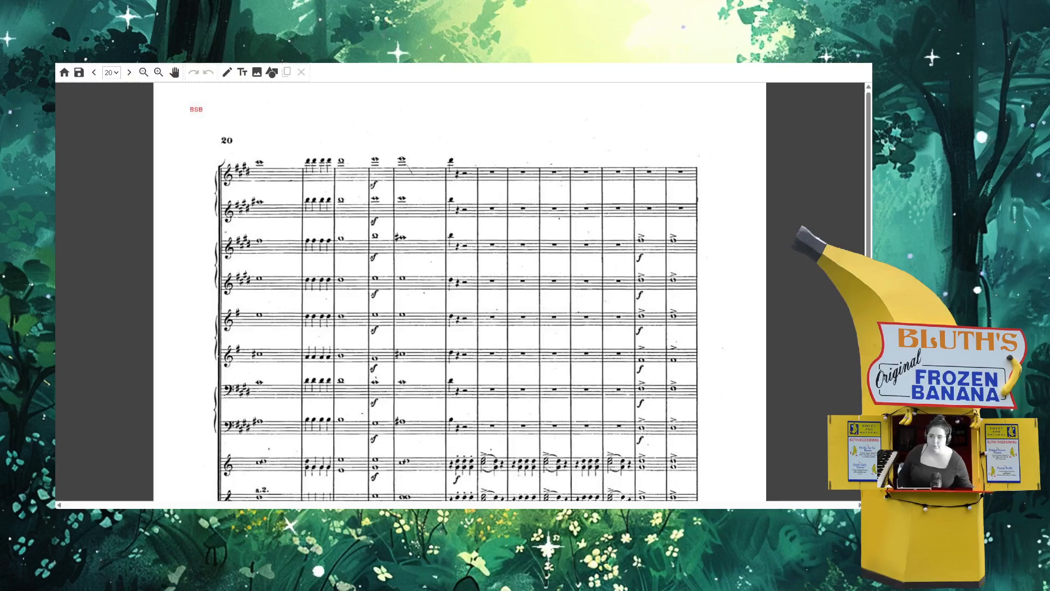
- Check the measure number on page 19, then label page 20 with 233 above its printed page number
click(93, 72)
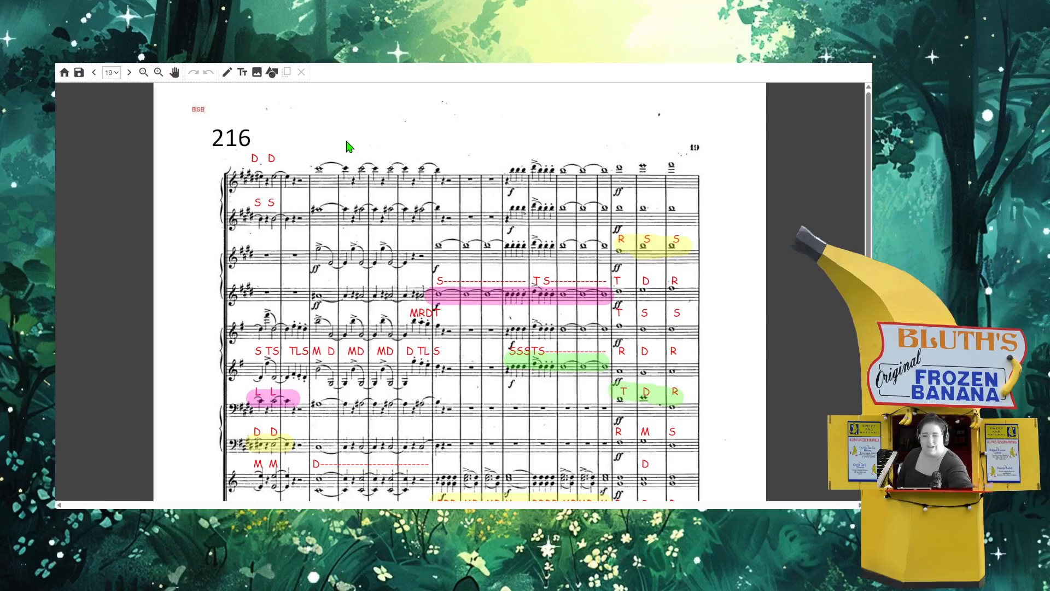
click(129, 72)
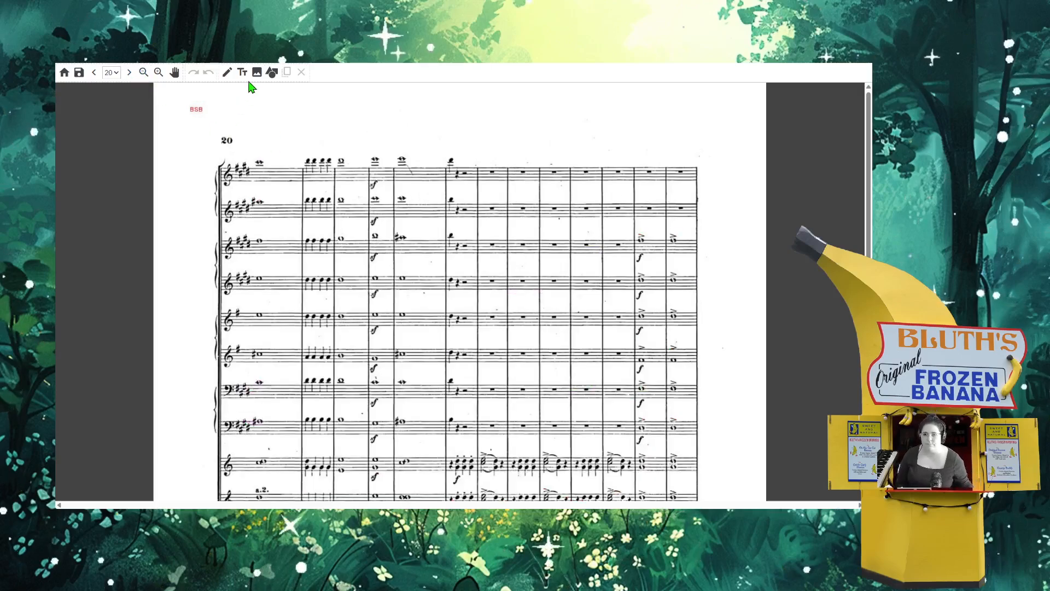
click(243, 72)
click(453, 287)
double_click(454, 285)
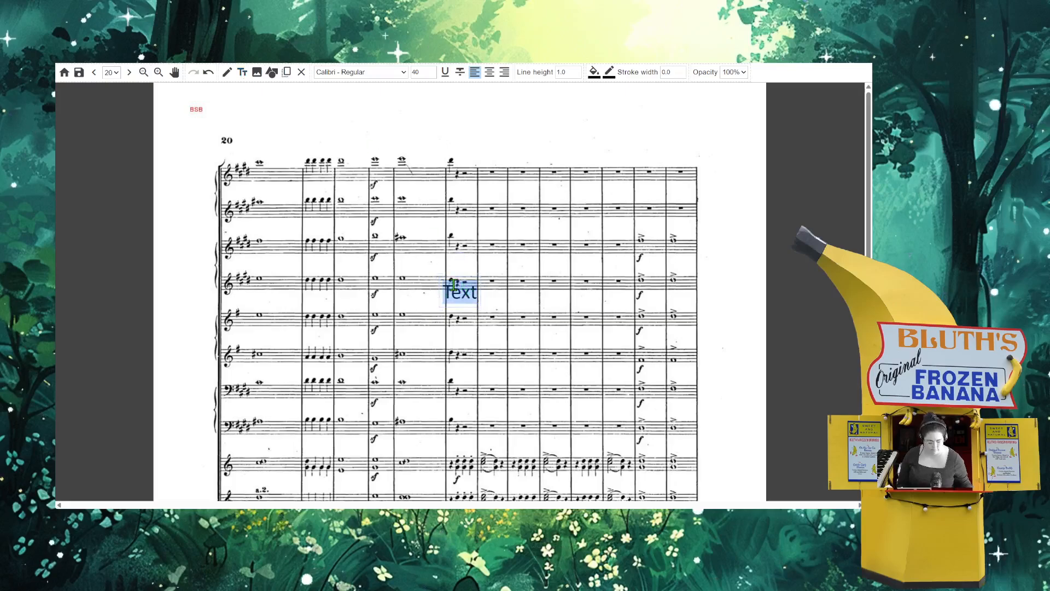
text(233)
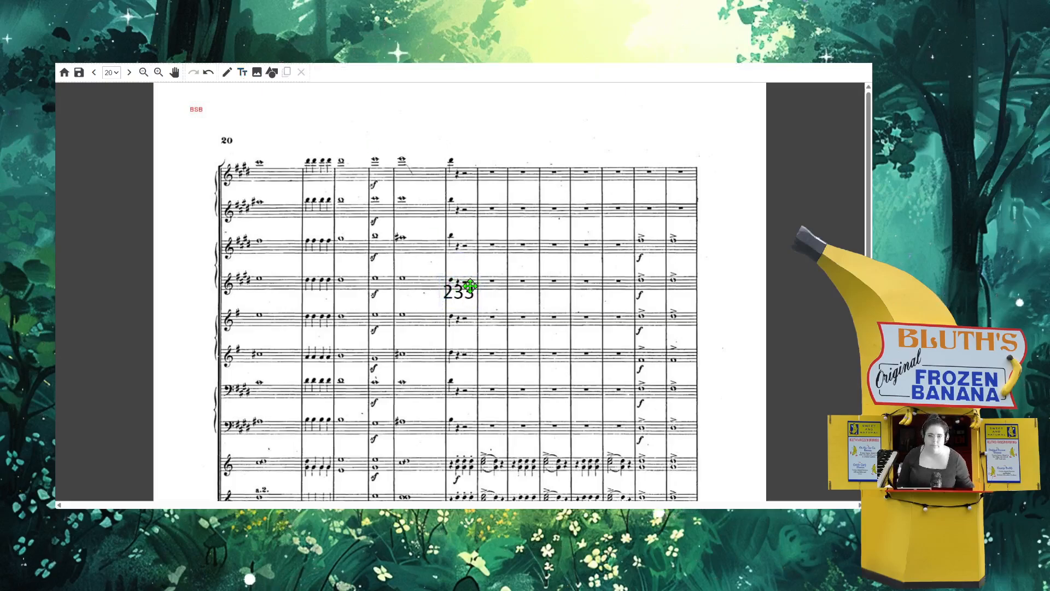
drag(454, 287, 239, 120)
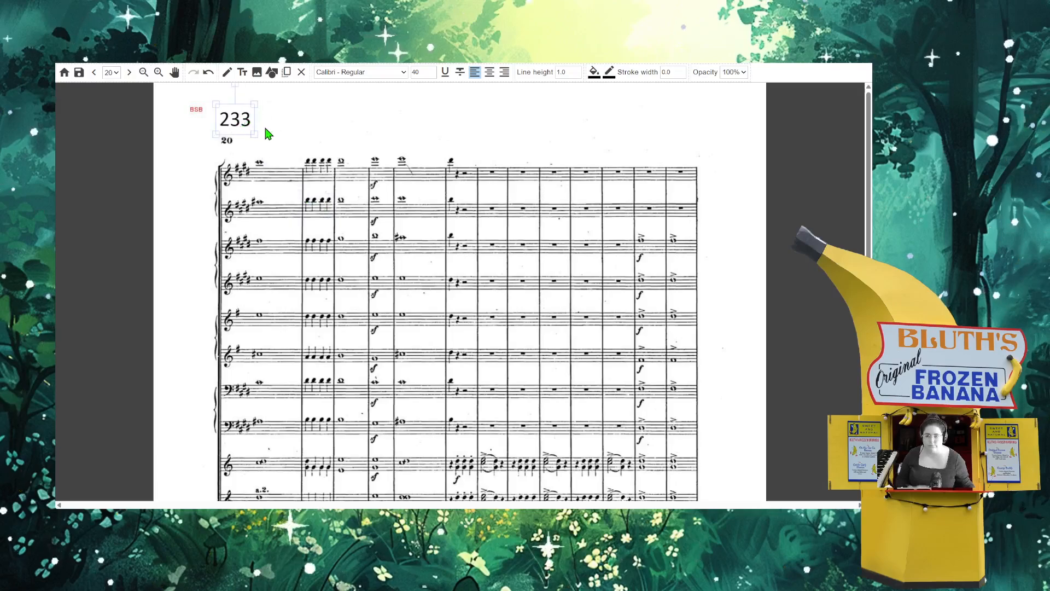
click(329, 322)
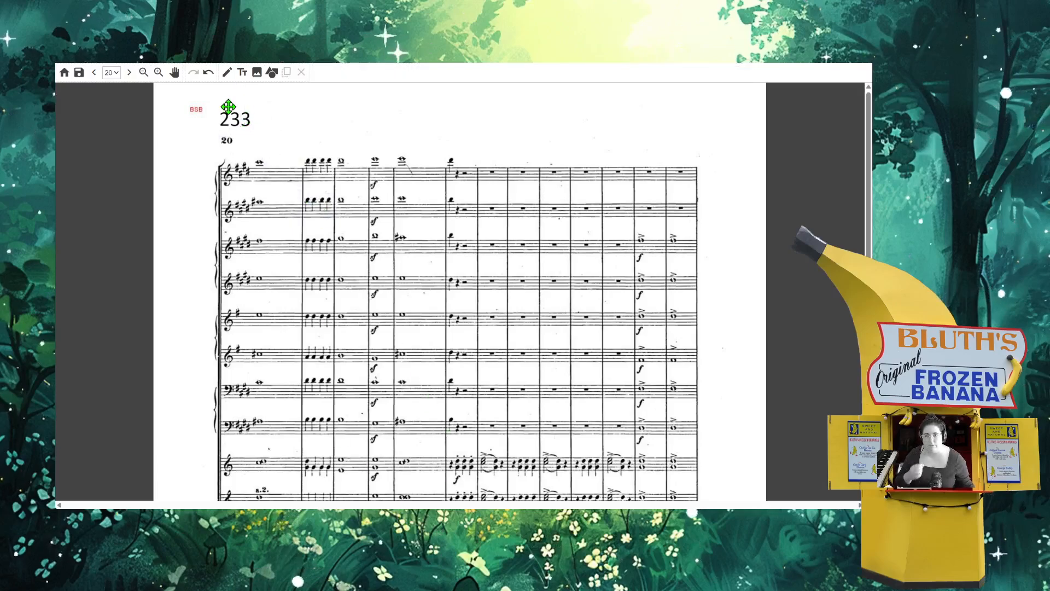
- Insert a text box over the lower staves of page 20 and set its fill colour to red #ff0000
scroll(329, 222, down, 5)
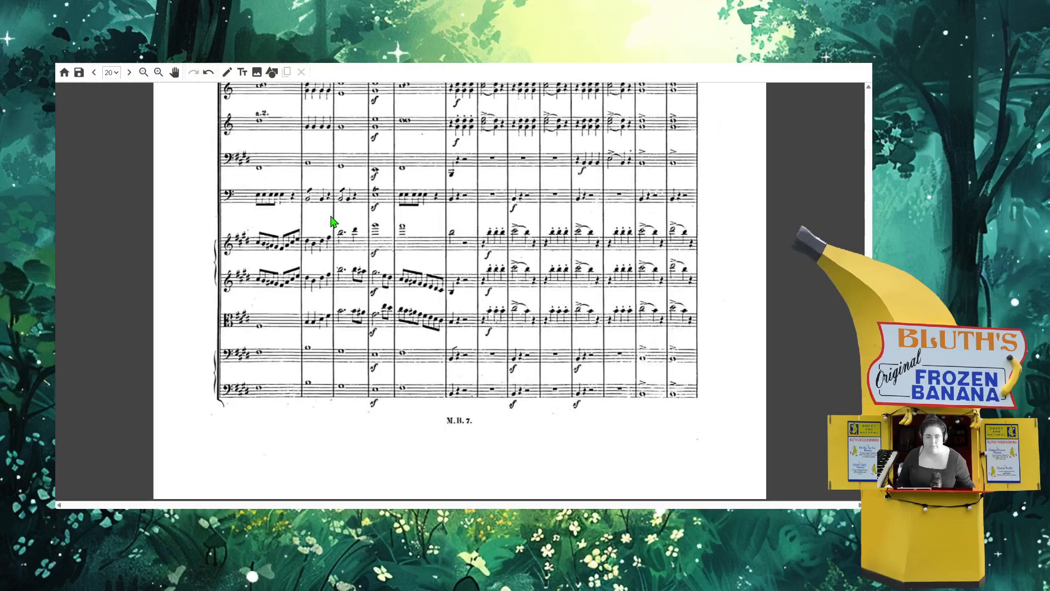
scroll(328, 223, up, 6)
scroll(333, 221, down, 4)
scroll(332, 222, down, 3)
scroll(332, 221, up, 3)
scroll(333, 222, down, 3)
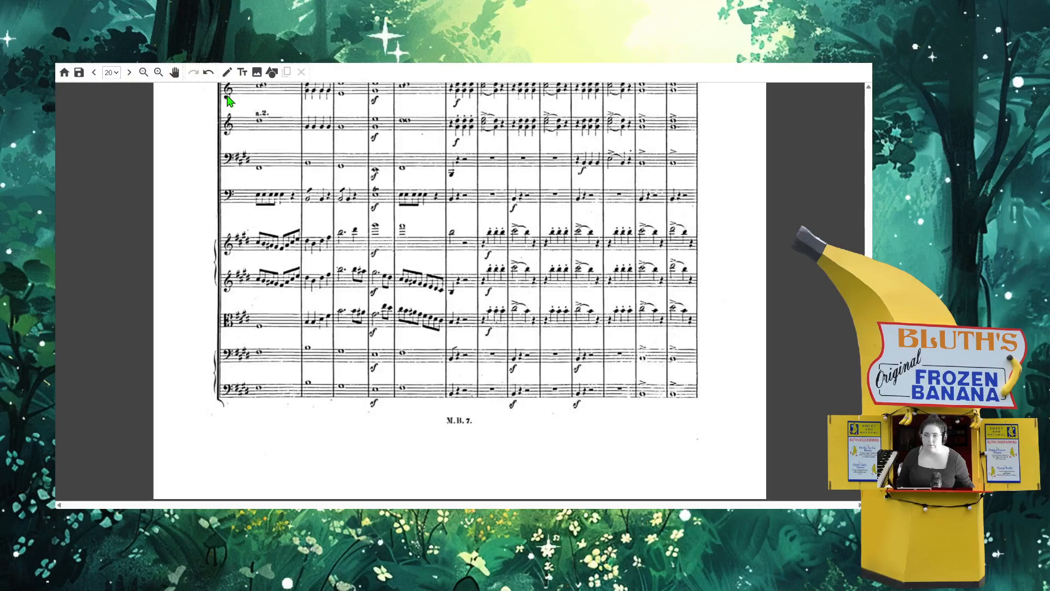
click(242, 72)
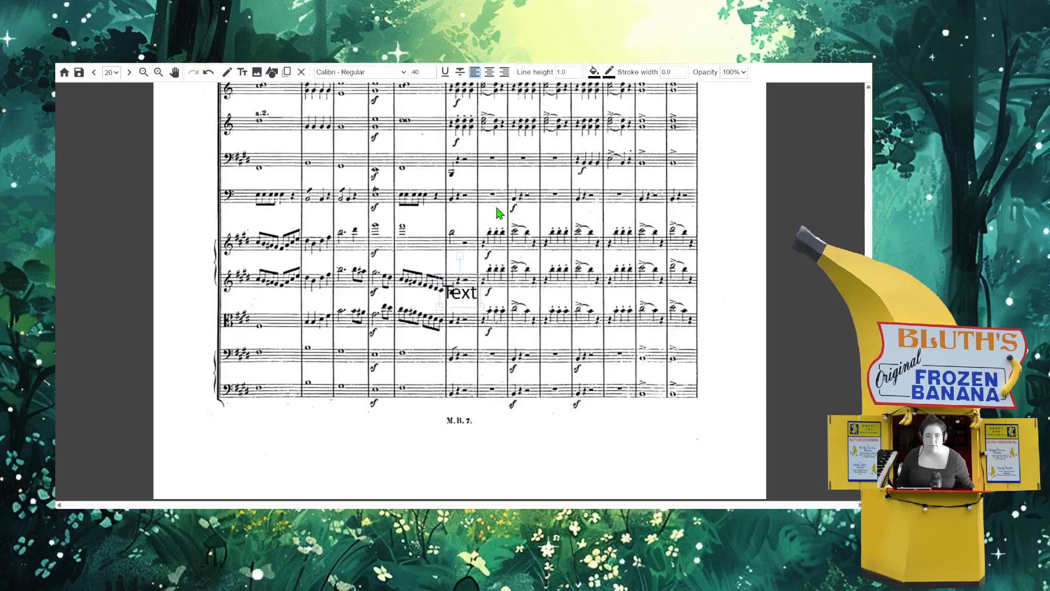
click(605, 73)
drag(608, 119, 665, 84)
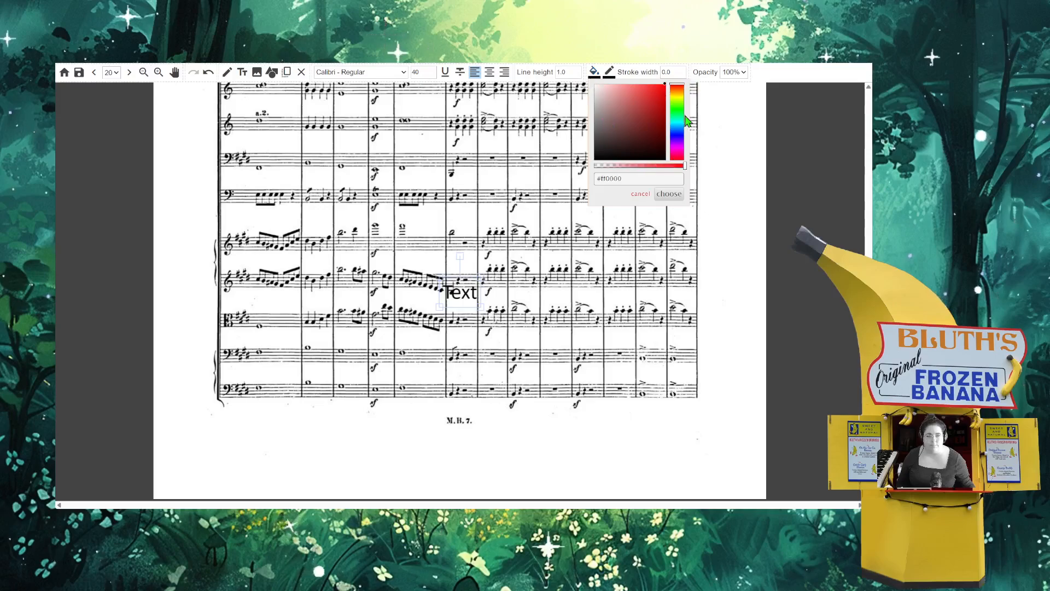
click(669, 194)
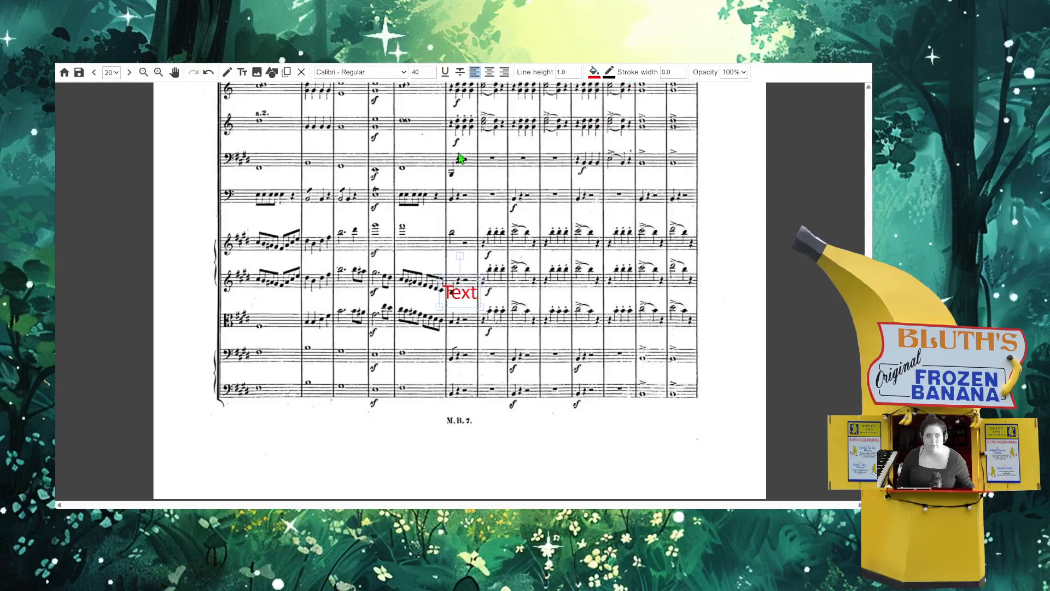
- Set the red text's font size to 29 and place it above the first measure of the second-lowest staff
click(432, 75)
click(432, 75)
click(432, 75)
click(432, 75)
click(432, 74)
click(432, 75)
click(432, 75)
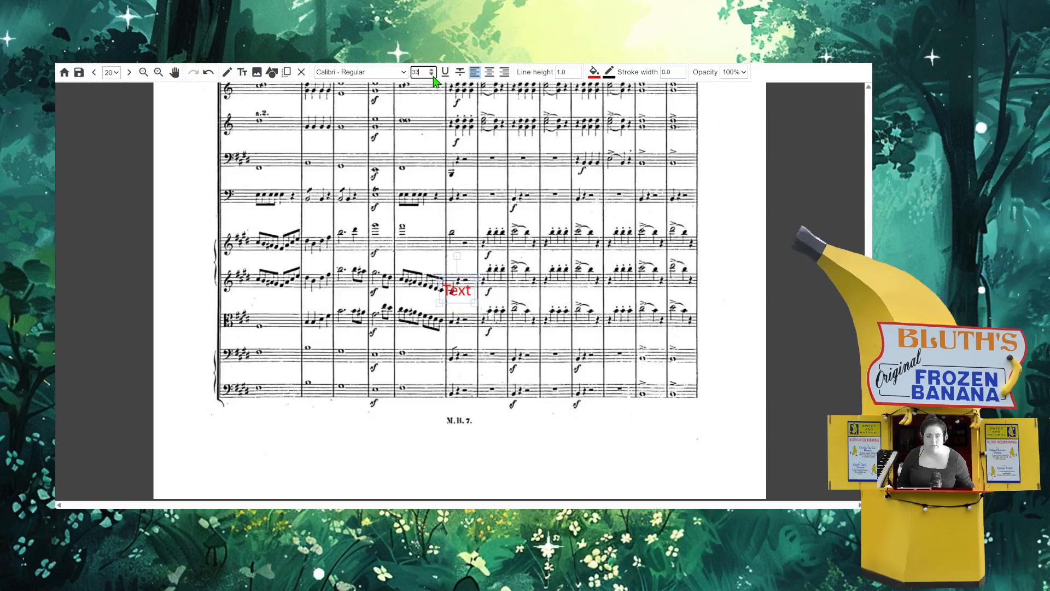
click(433, 76)
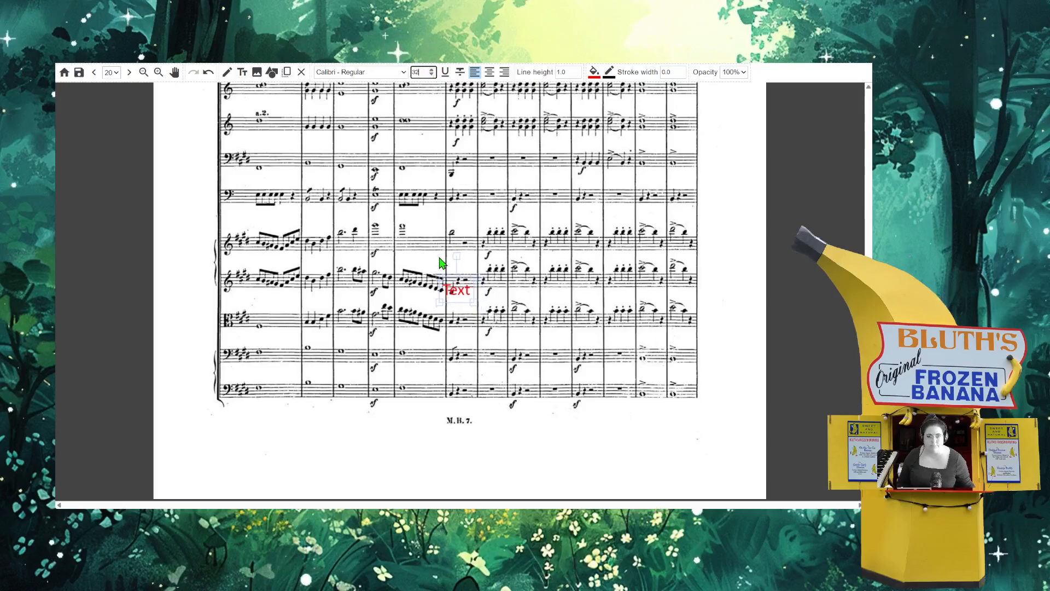
click(432, 75)
click(432, 75)
click(432, 75)
click(432, 75)
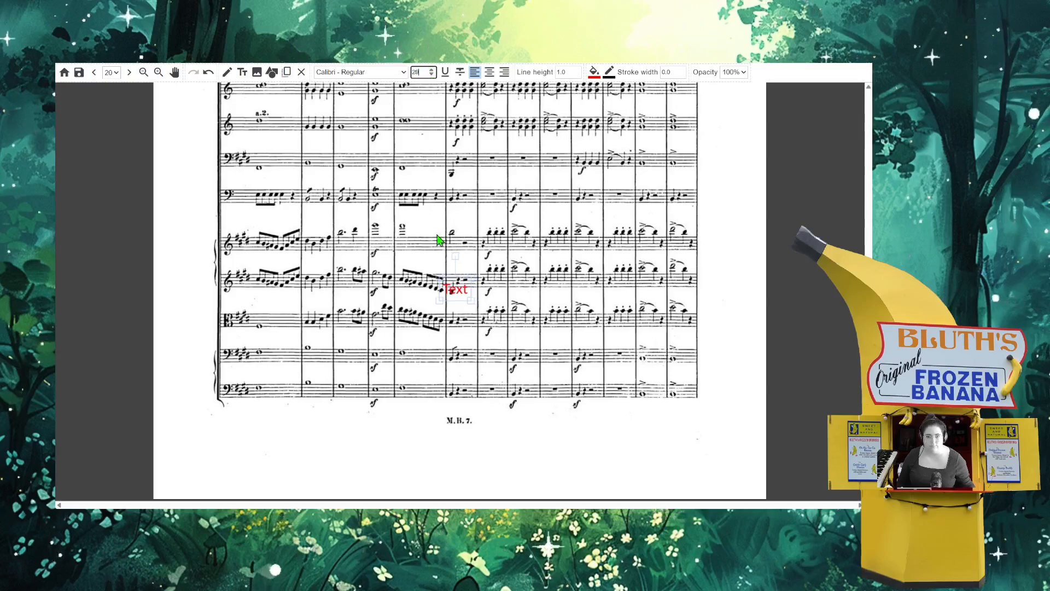
mouse_move(464, 276)
mouse_down()
mouse_move(327, 319)
mouse_move(270, 318)
mouse_move(266, 341)
mouse_up()
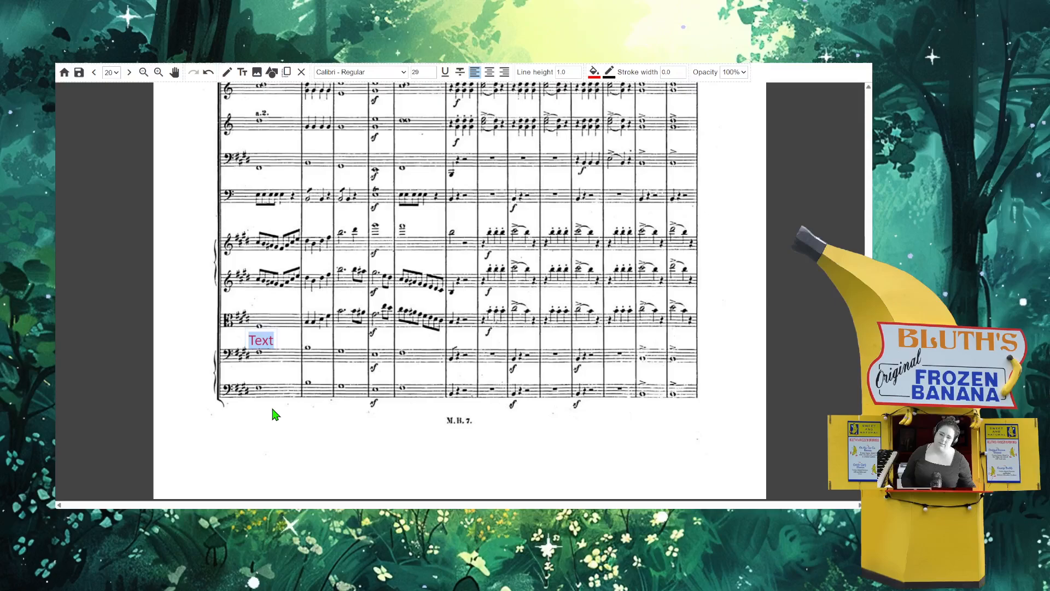
- Replace the placeholder with solfege letters R S M D F S S S S S, spaced over the notes of the second-lowest staff
text(R            )
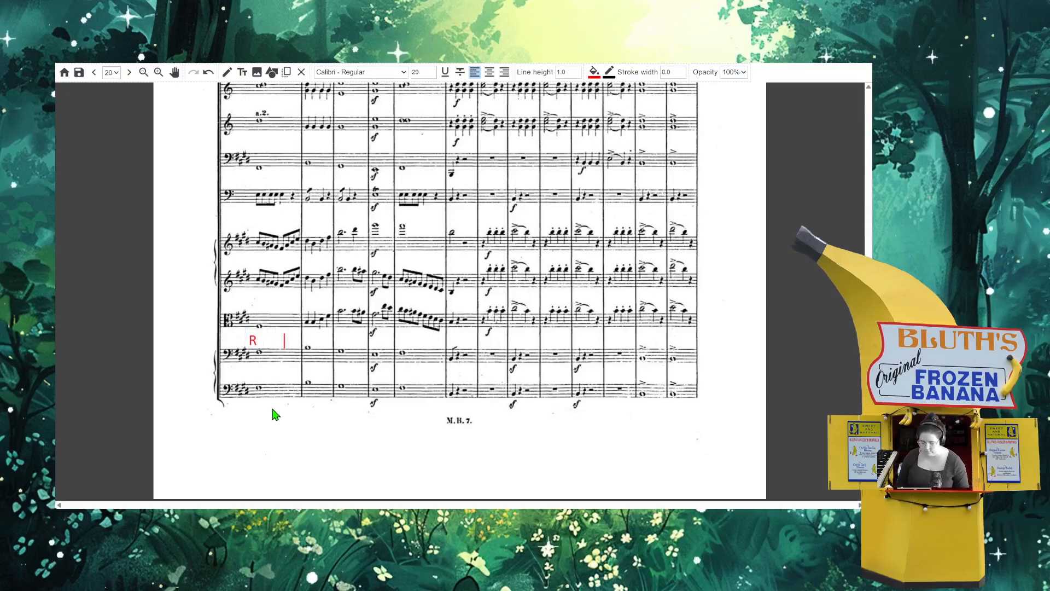
text(  S        M)
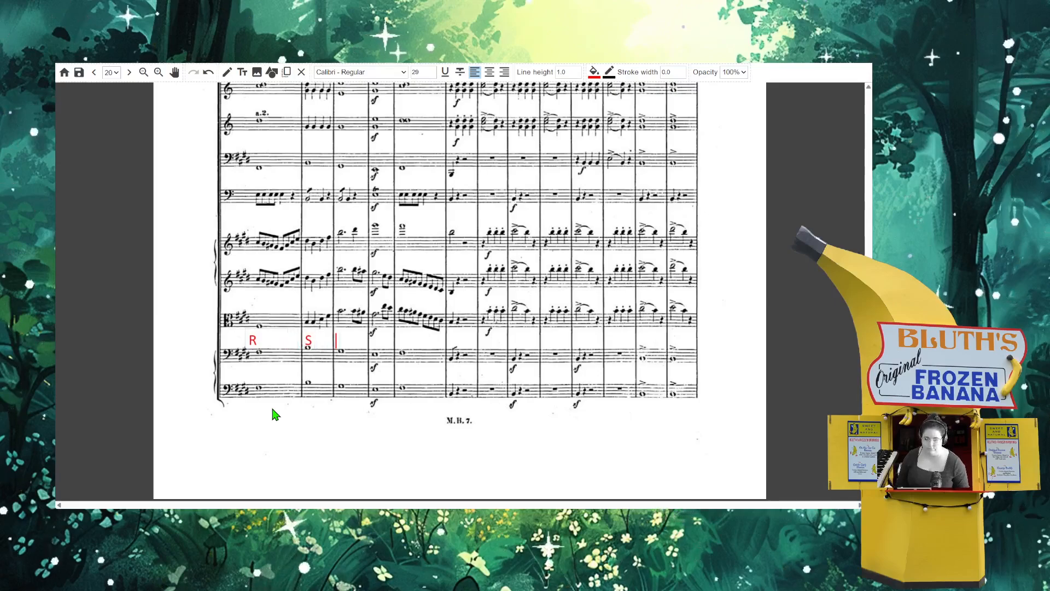
text(      D     F)
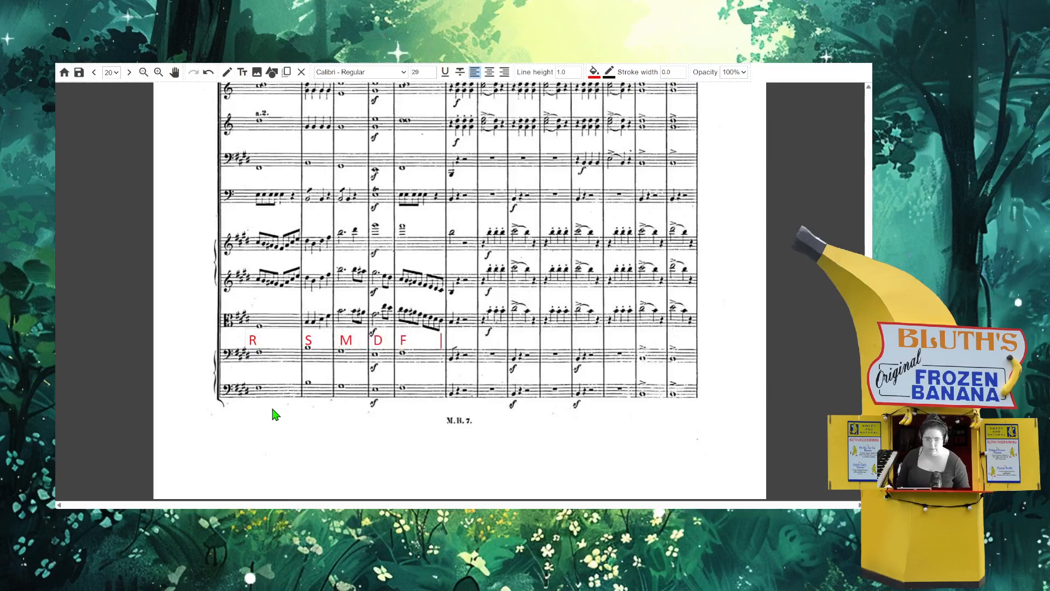
text(             S               S         )
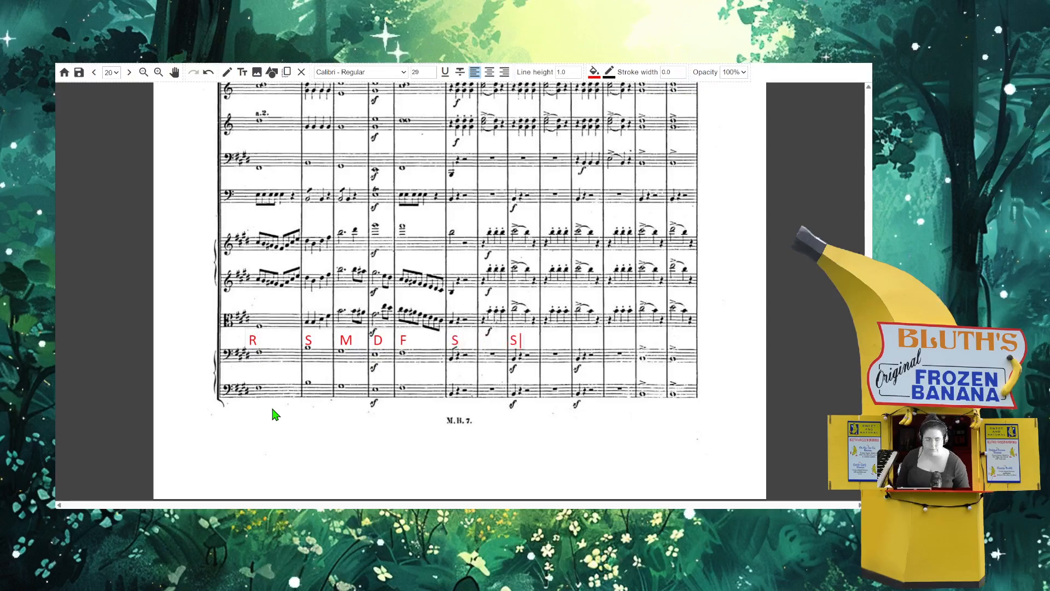
text(        S)
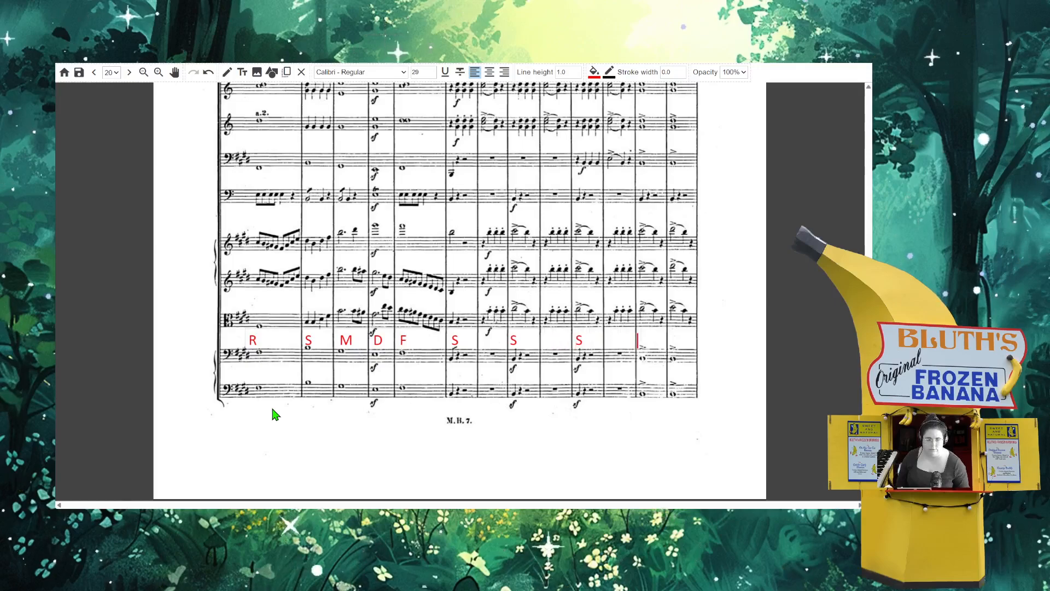
text(                S        S)
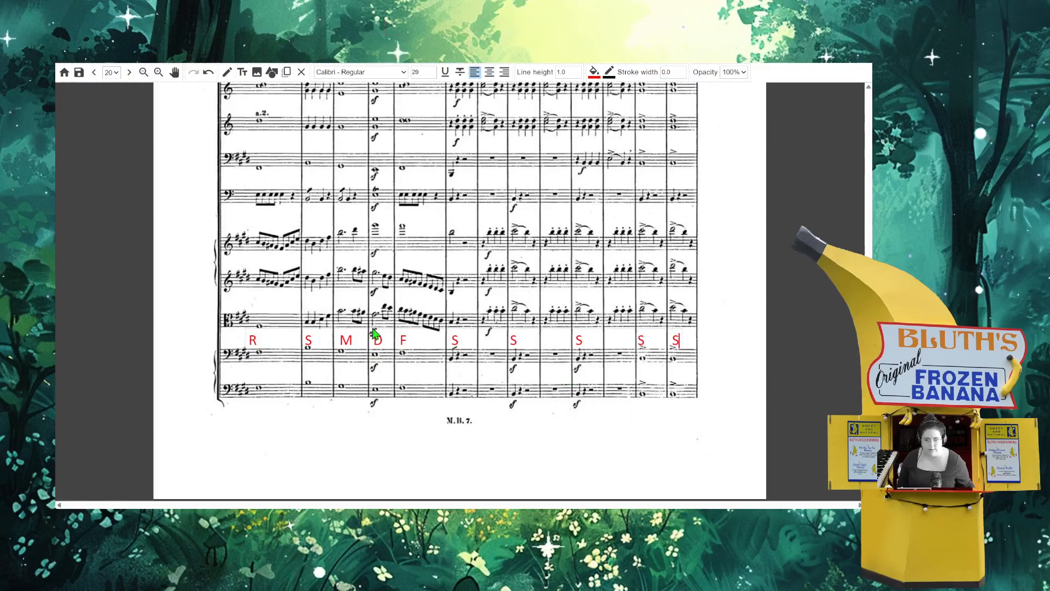
- Insert another text box, set its fill colour to red, and place it above the first measure of the third-lowest staff
click(242, 72)
click(460, 292)
click(594, 72)
click(665, 85)
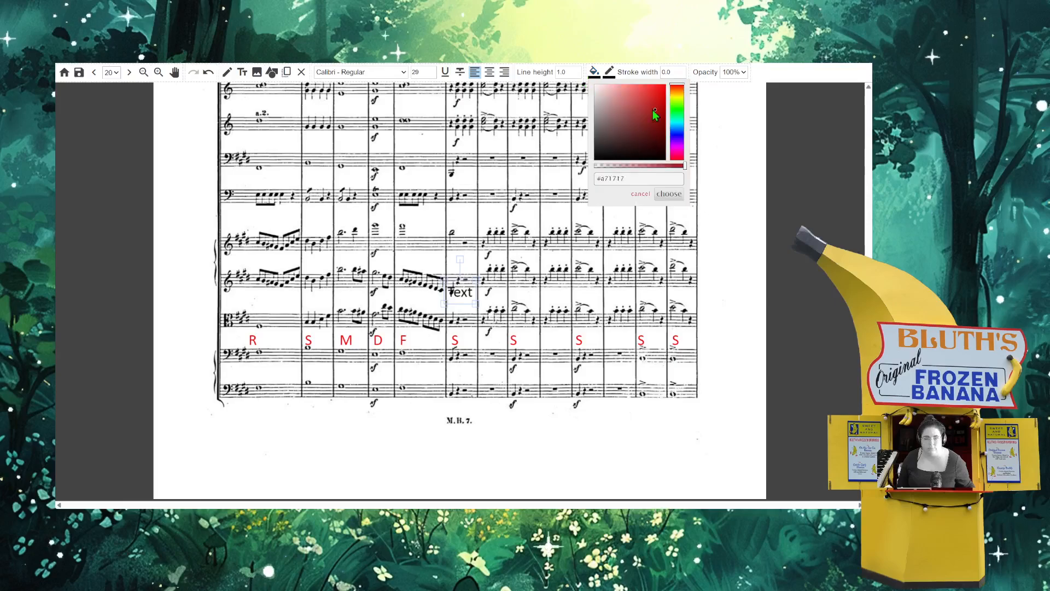
click(679, 193)
drag(462, 286, 265, 301)
- Replace the placeholder with R and S, spaced over the first two measures of the third-lowest staff
double_click(264, 302)
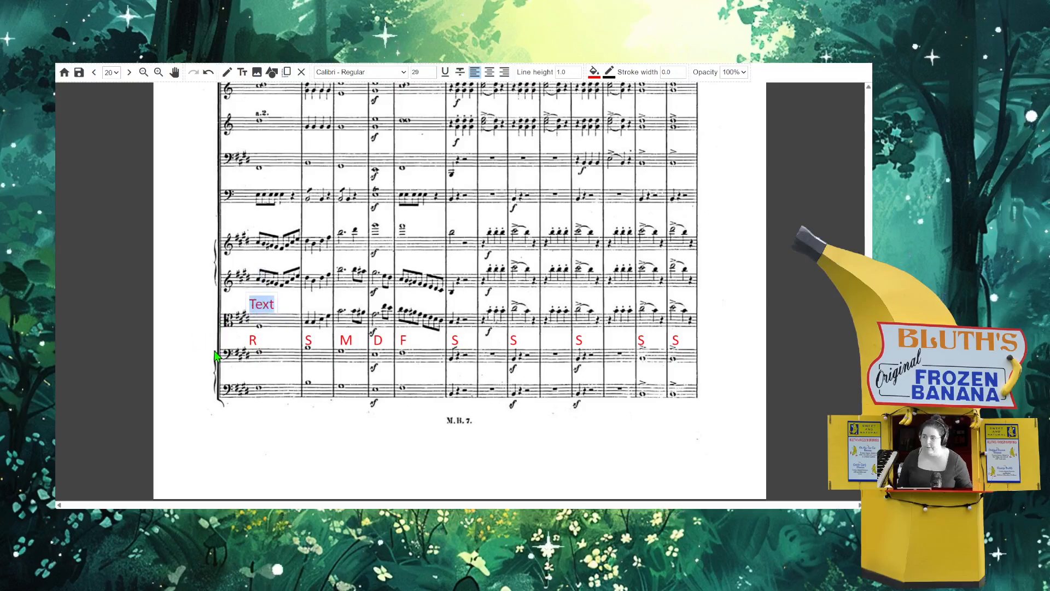
key(BackSpace)
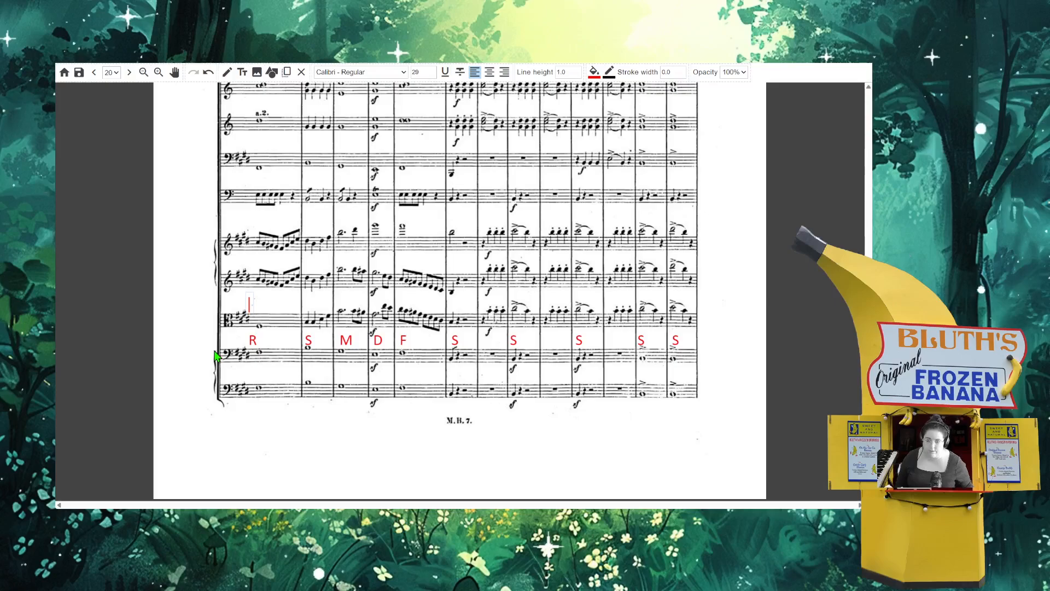
text(R)
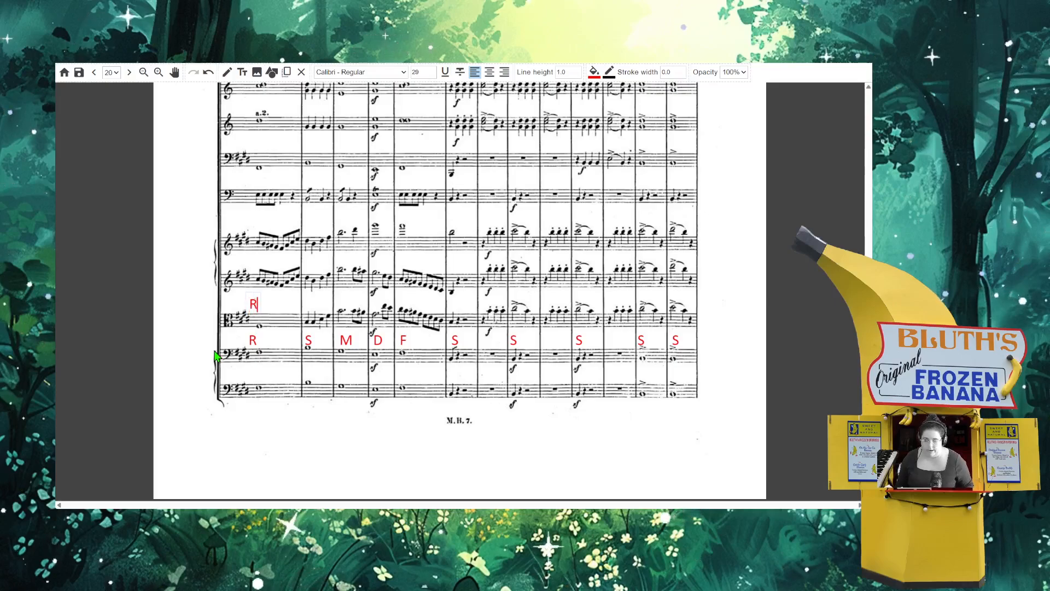
key(BackSpace)
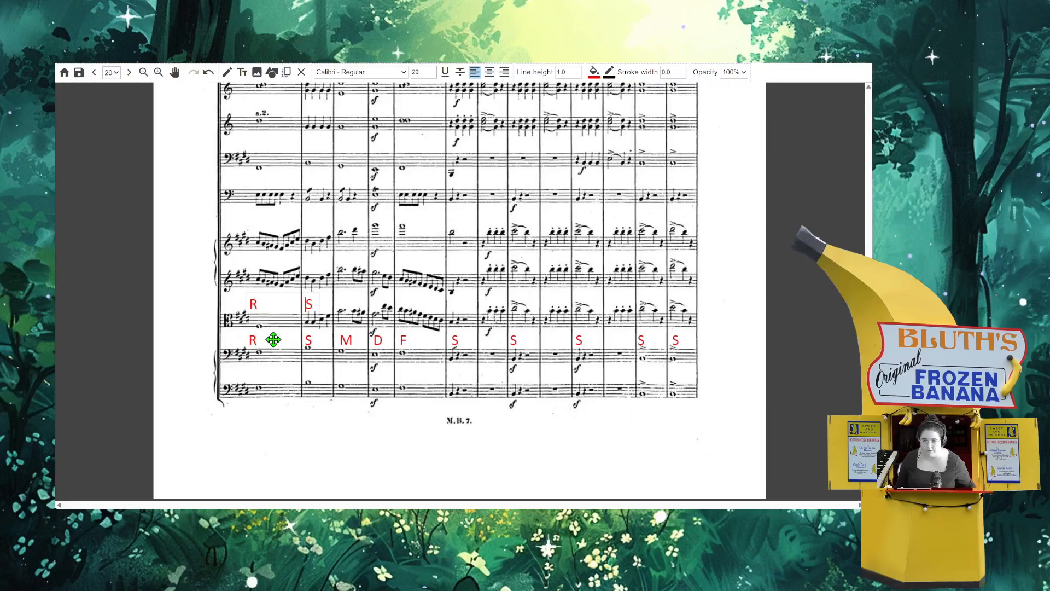
- Set the R S row's font size to 21 and shift the text box slightly down towards its staff
key(ctrl+a)
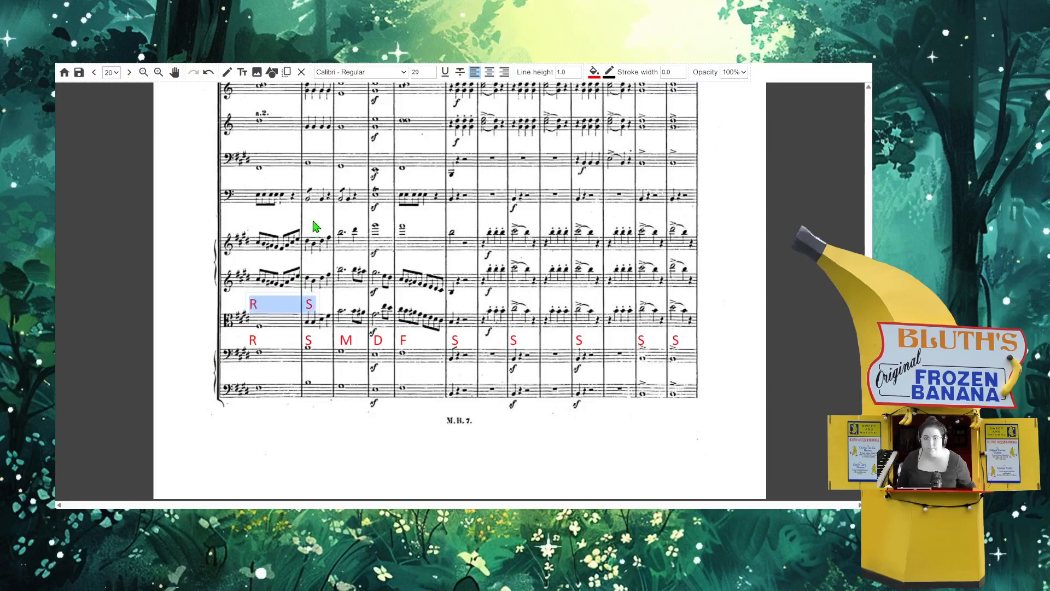
click(432, 75)
click(432, 75)
click(432, 76)
click(433, 75)
click(433, 76)
click(432, 76)
click(432, 76)
click(433, 76)
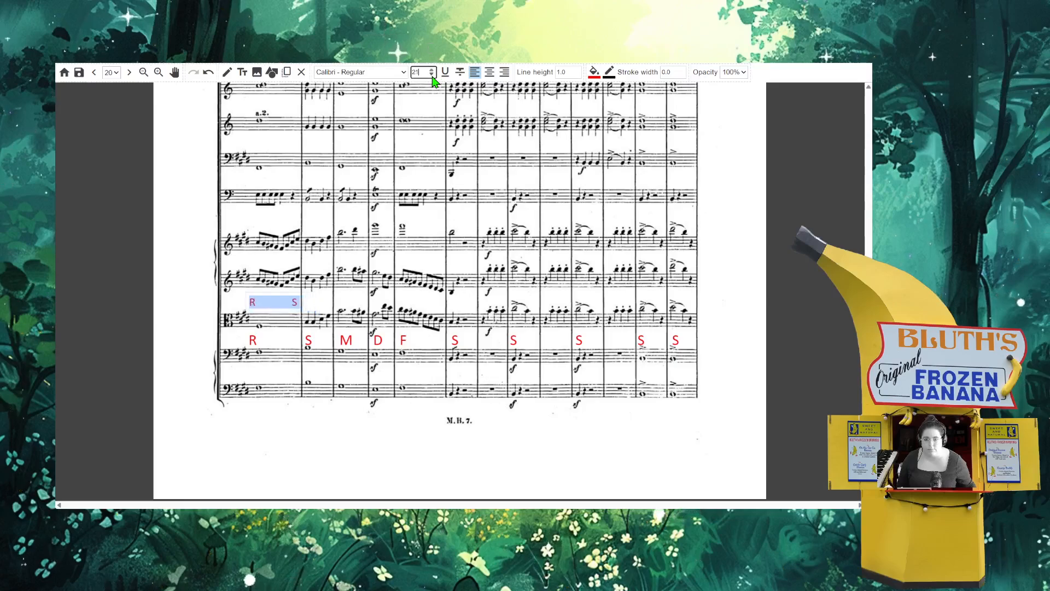
click(271, 277)
click(274, 296)
drag(275, 296, 275, 299)
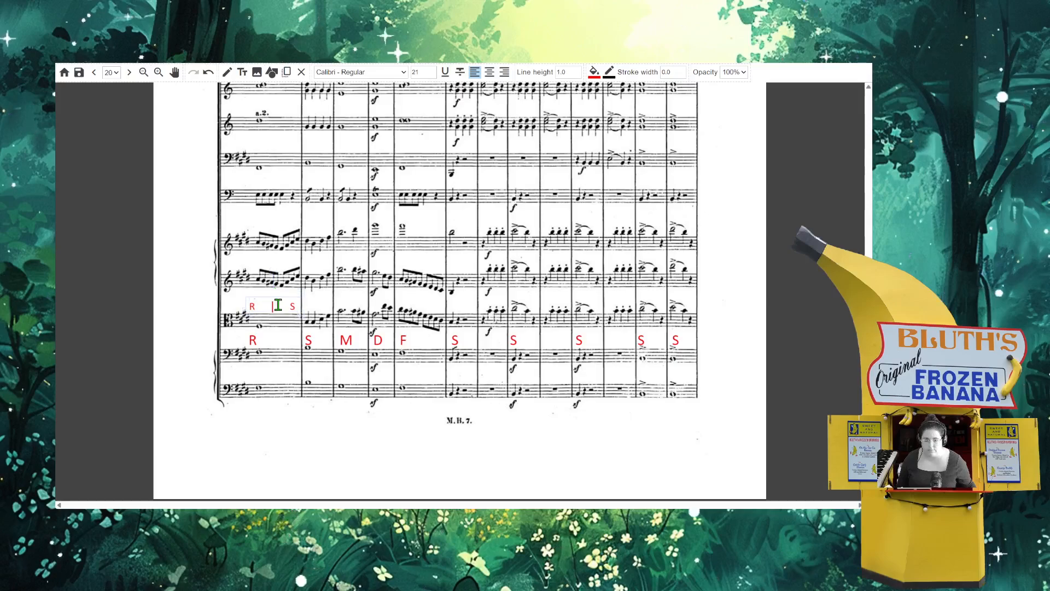
- Align the S with measure two and continue the row through measure five with S T R, S S F, M D T and LSFMRDTL
click(310, 307)
text(ST)
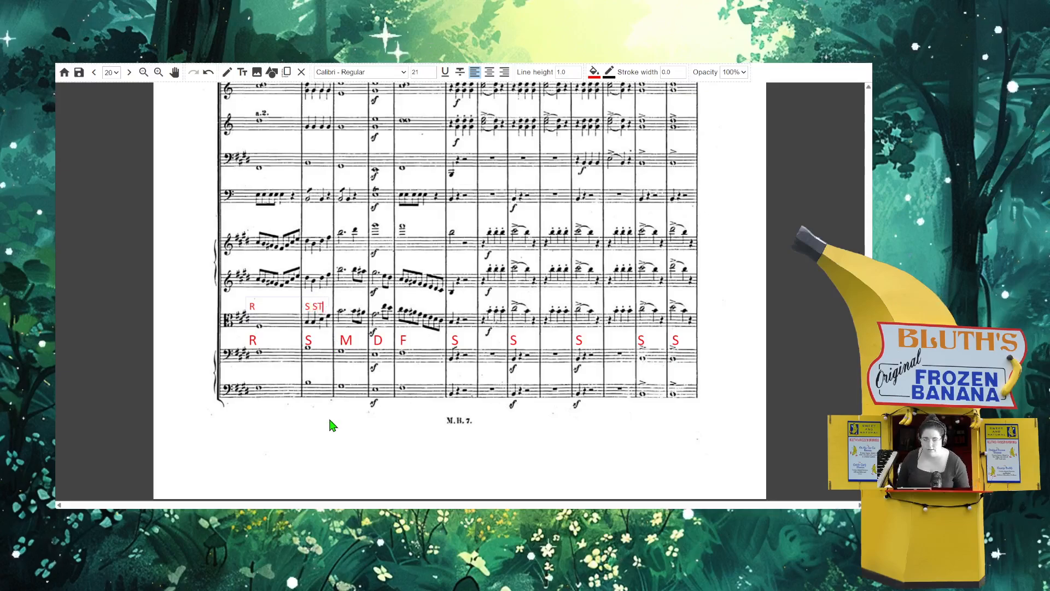
text( R S)
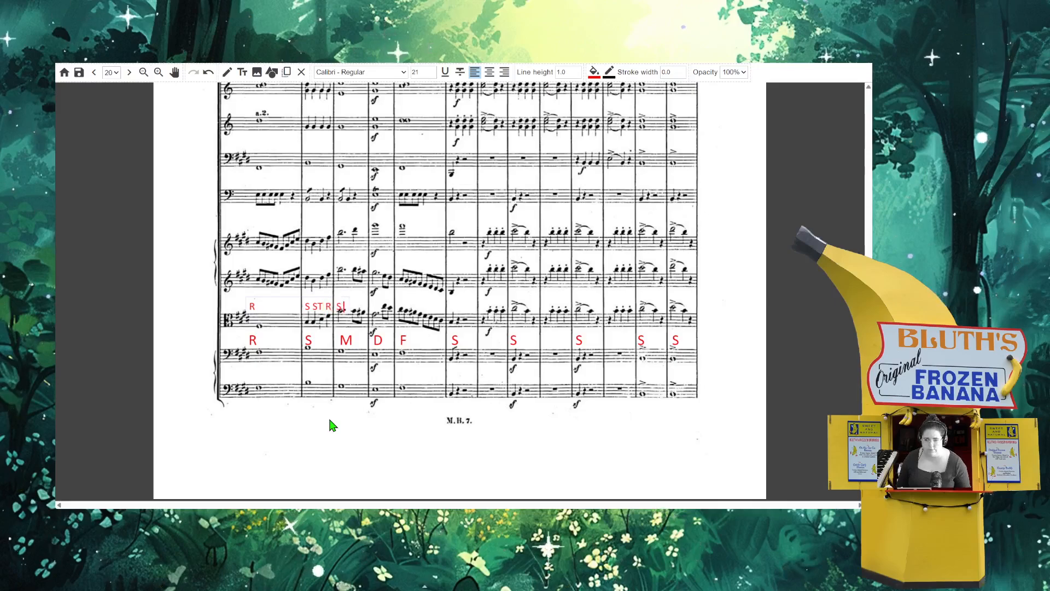
text(.   S F  M DT  IS)
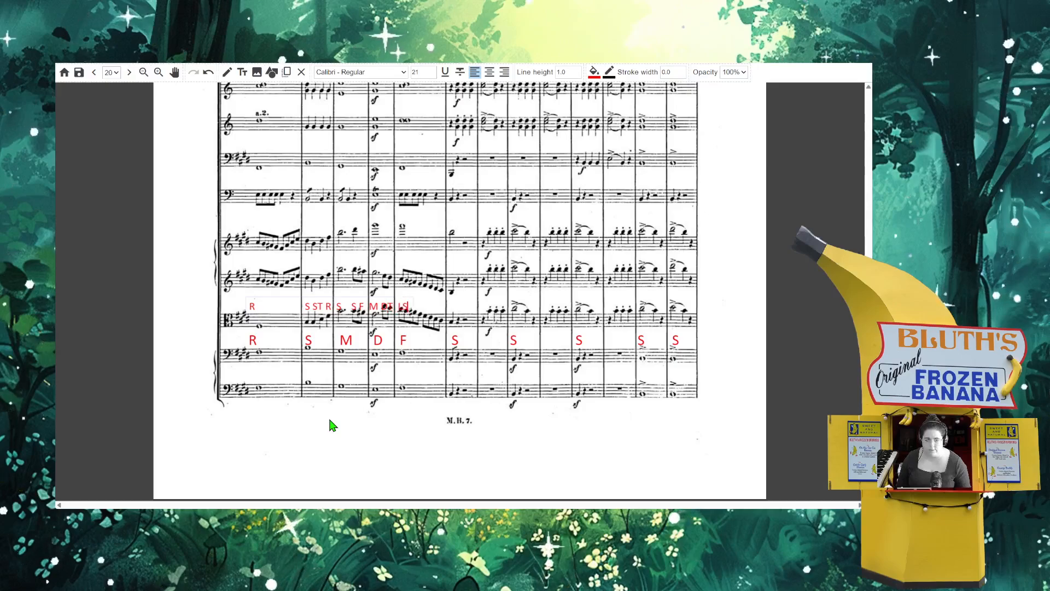
text(  FMRDT)
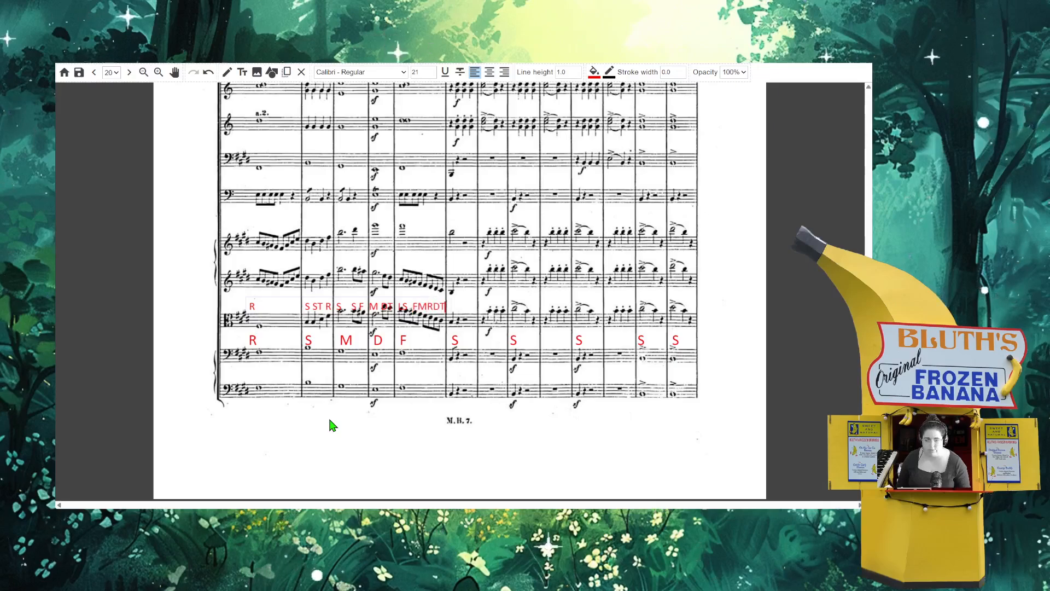
key(BackSpace)
key(BackSpace)
key(BackSpace)
key(BackSpace)
text(EMRD)
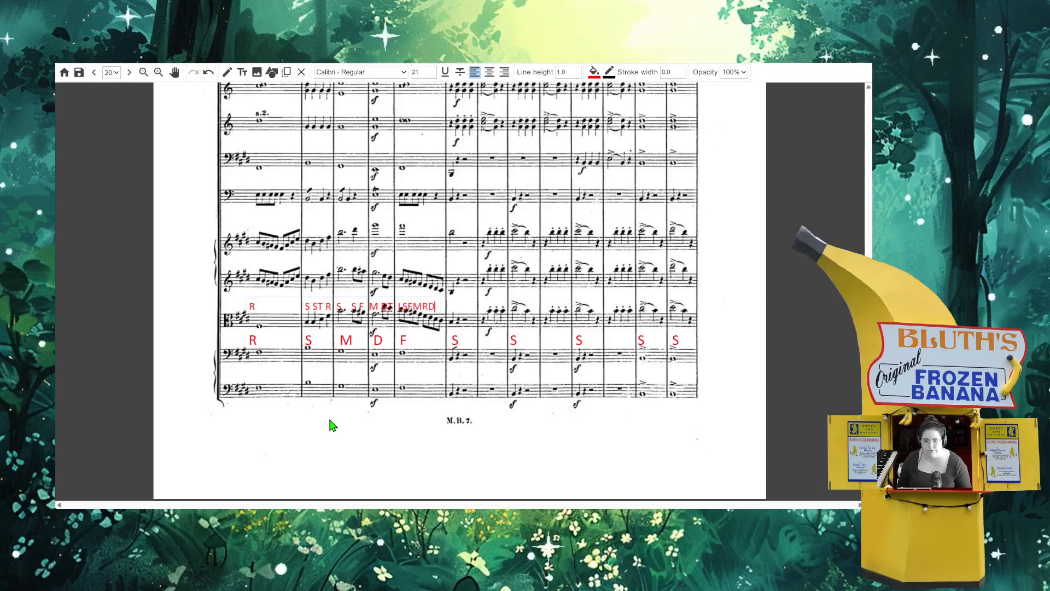
text(TL)
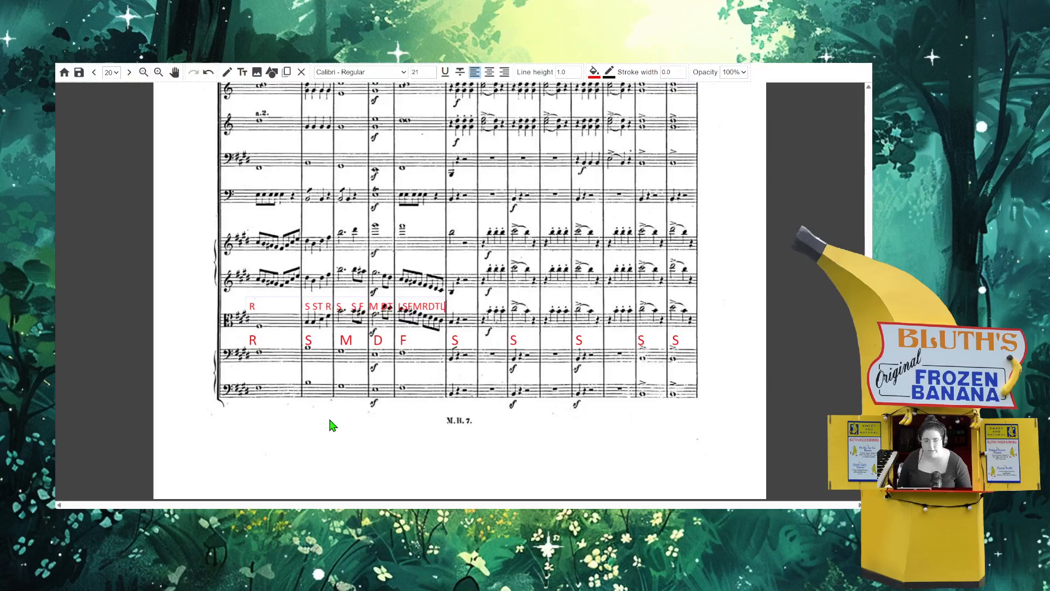
- Complete the third-lowest staff's row with S, SSS and L S groups over the remaining measures, and move the row slightly up
text( S     )
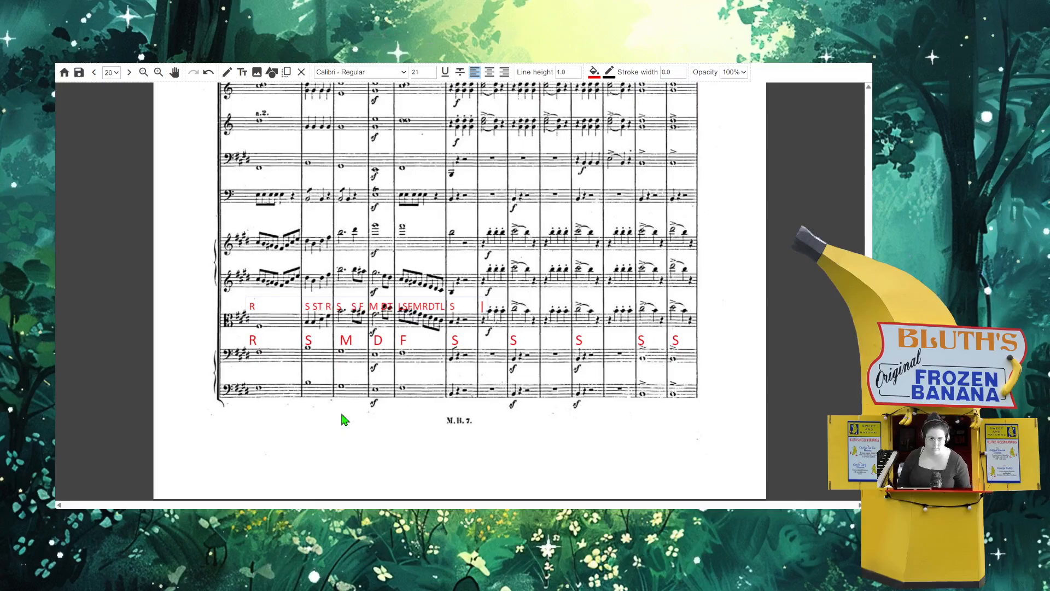
text(       SSS)
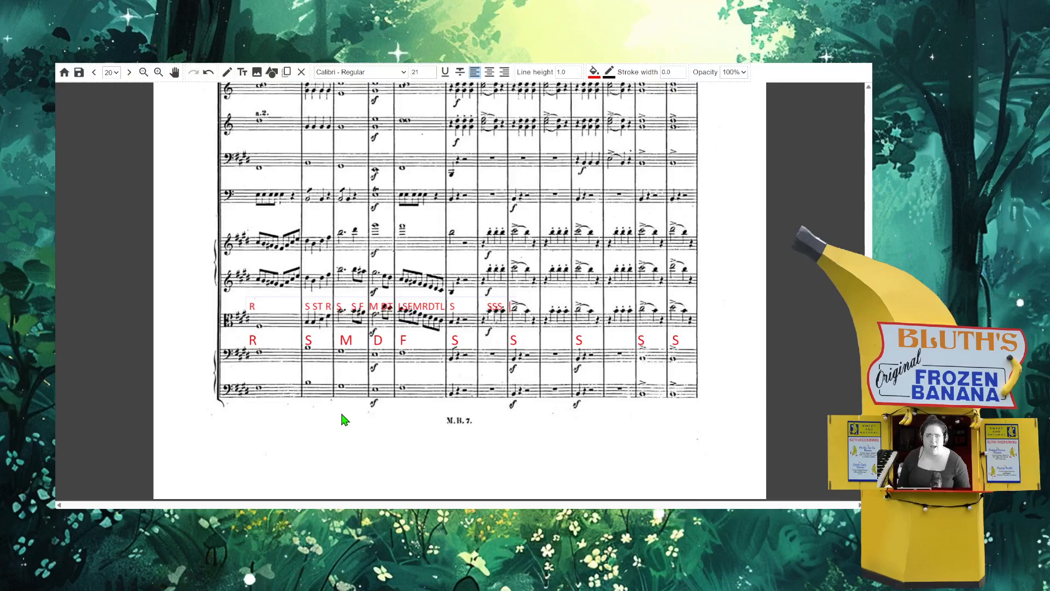
text(D S      SSS)
text(   L    S         SSS   L S     SS)
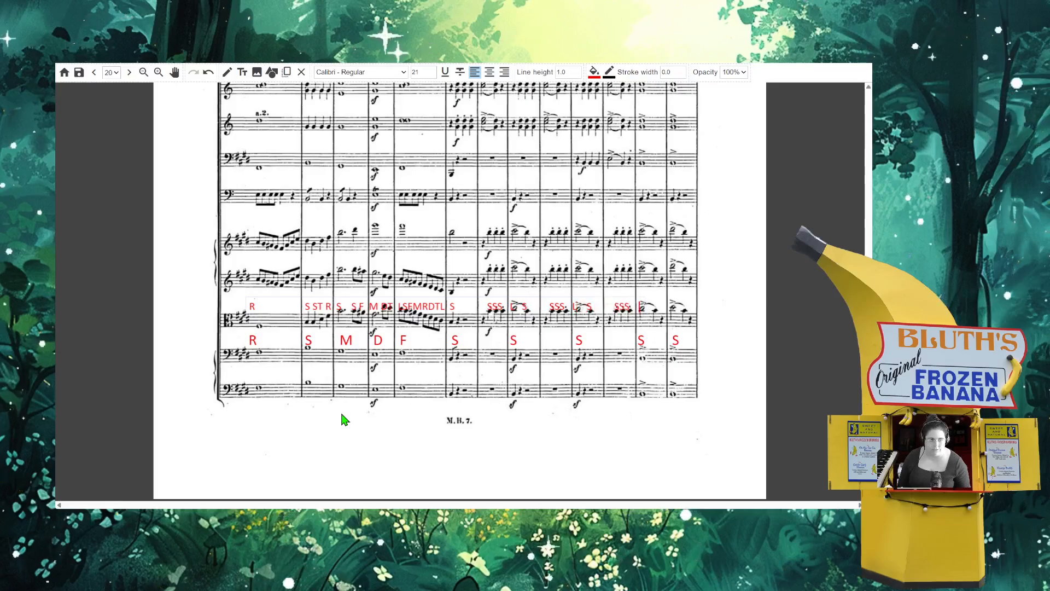
text(   S     L)
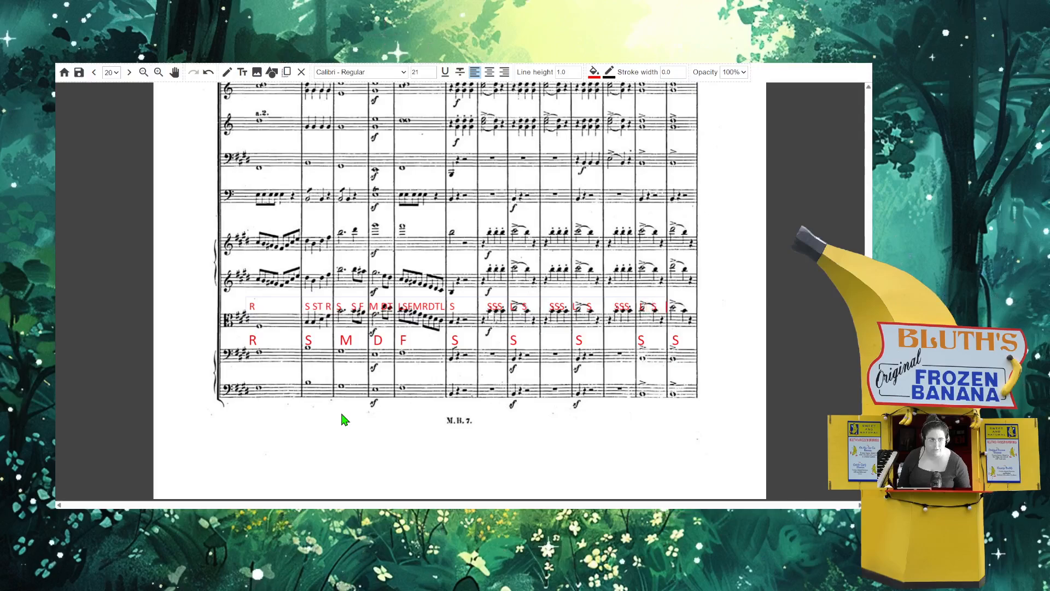
text(   S)
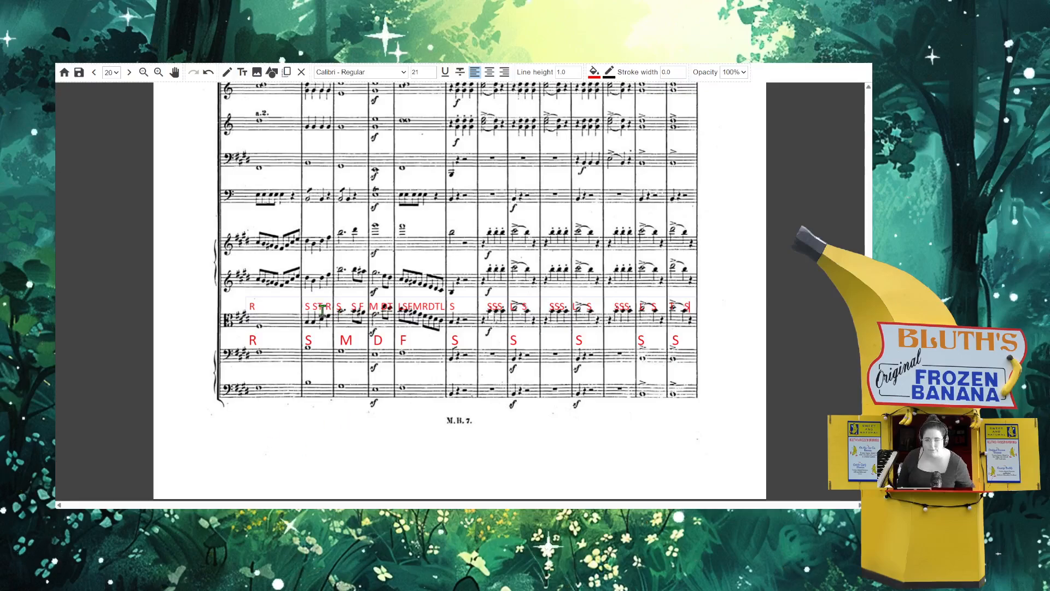
drag(251, 307, 251, 301)
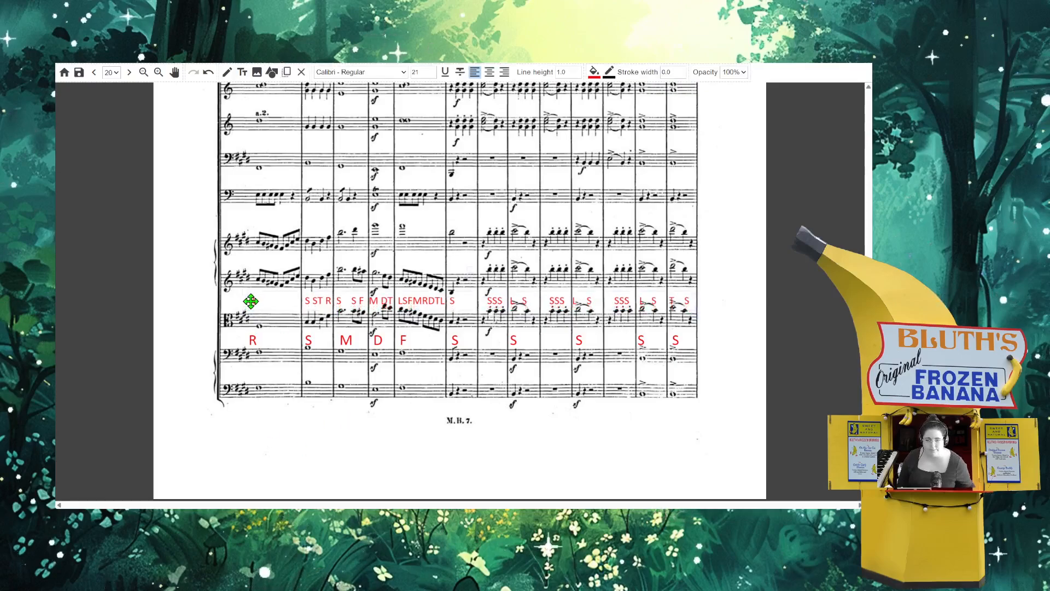
- Insert a further red text box and place it above the first measure of the fourth-lowest staff
click(243, 72)
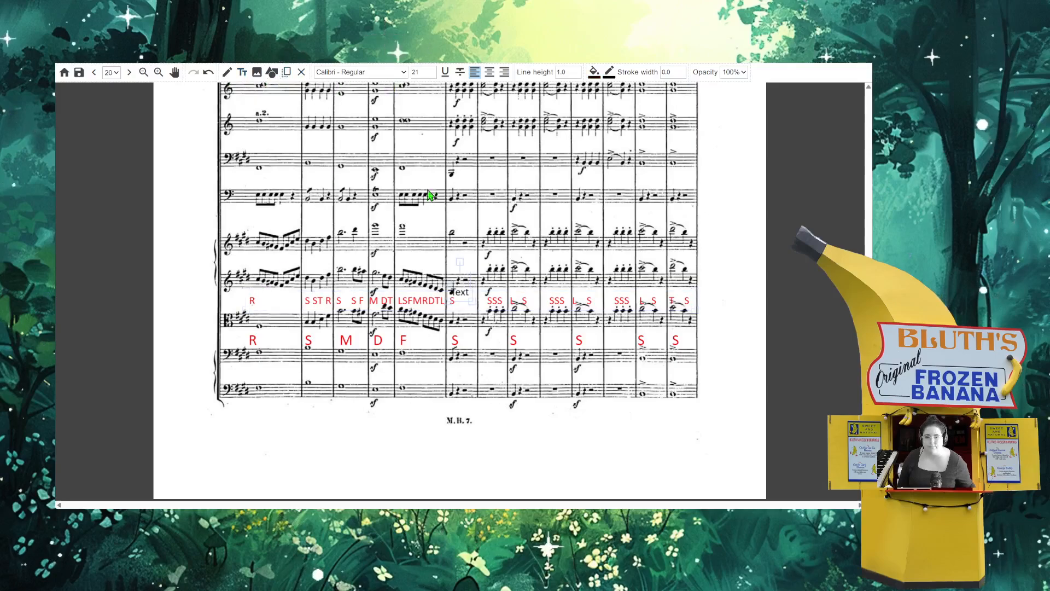
click(594, 72)
click(669, 194)
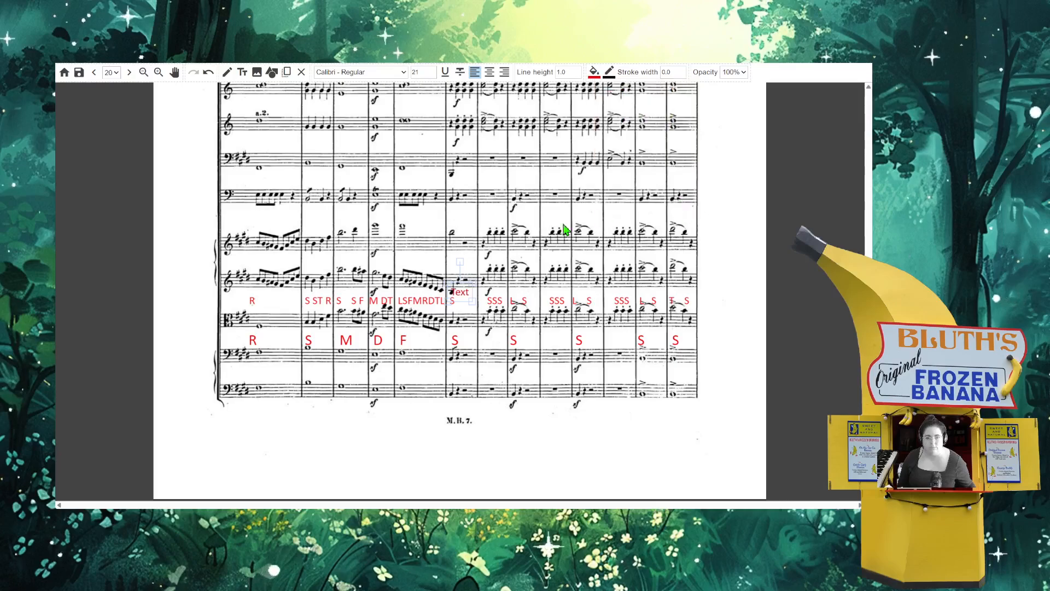
click(463, 290)
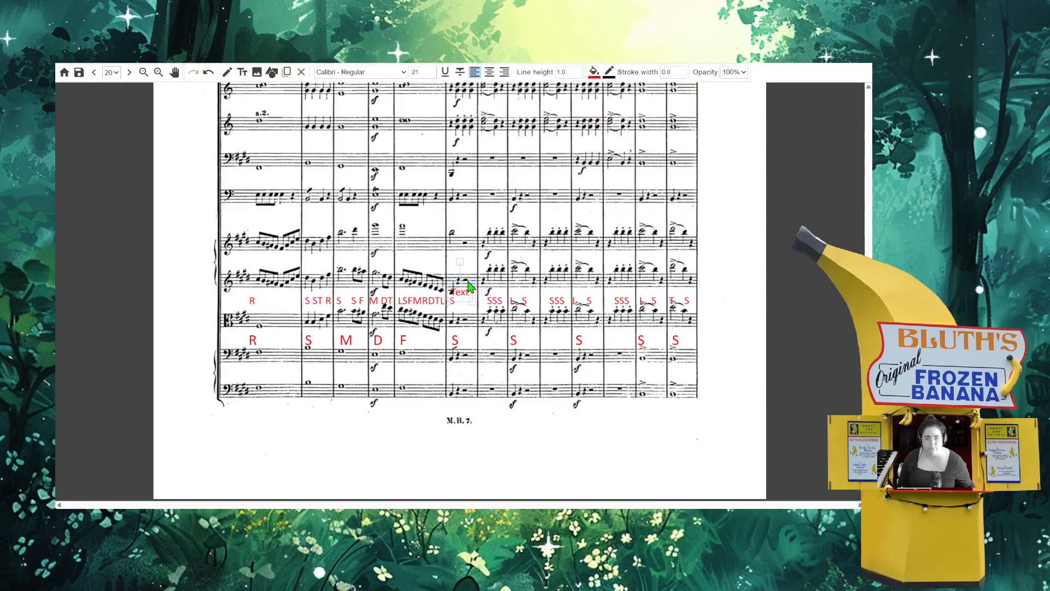
drag(462, 290, 267, 257)
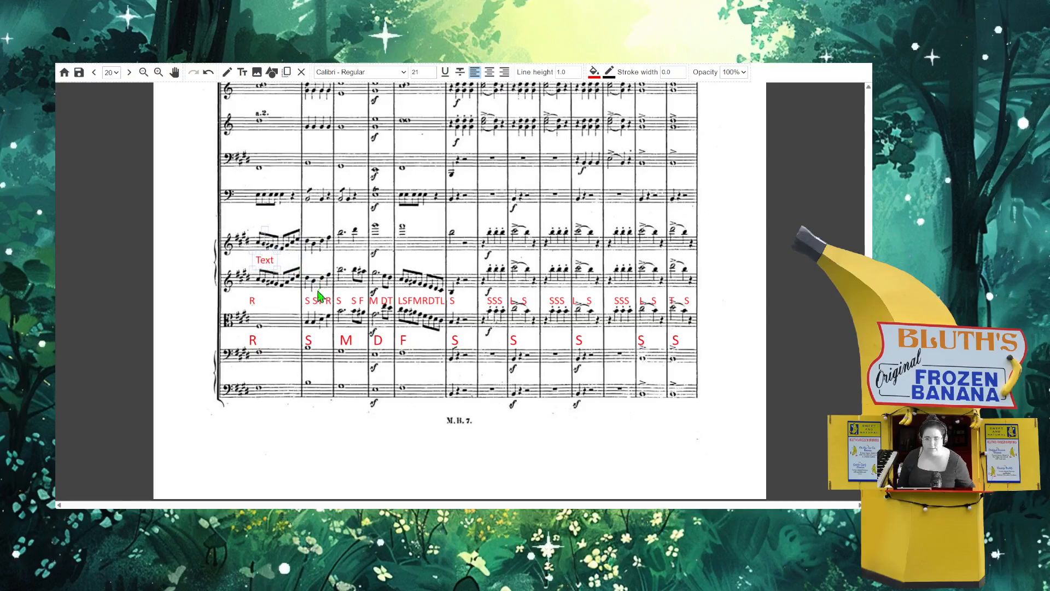
- Fill the fourth-lowest staff's new row through measure four with LSFMRFLD, TSTR, S SF and MDT
double_click(265, 262)
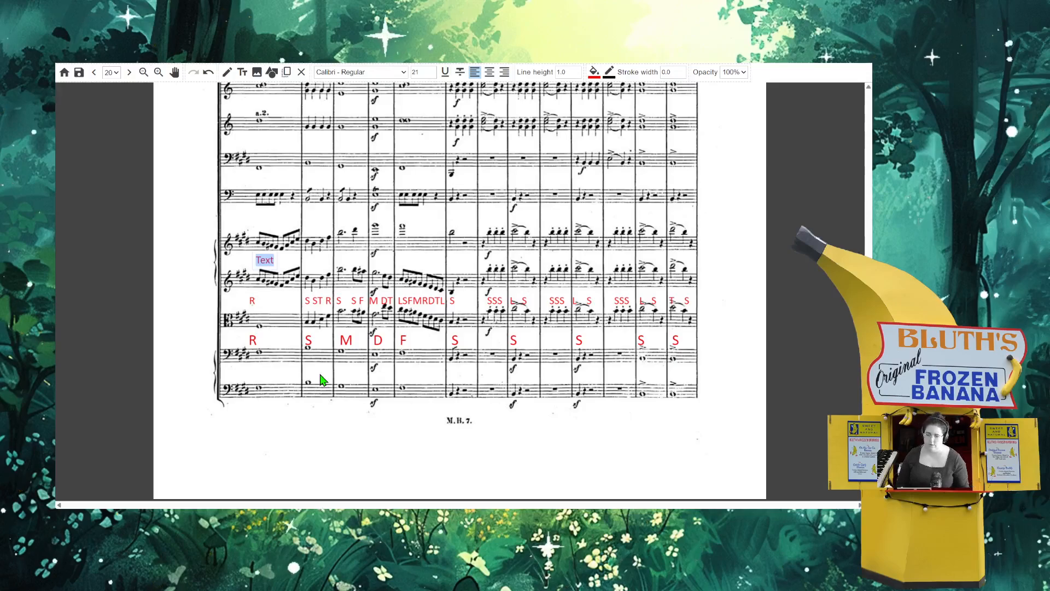
text(LSFM)
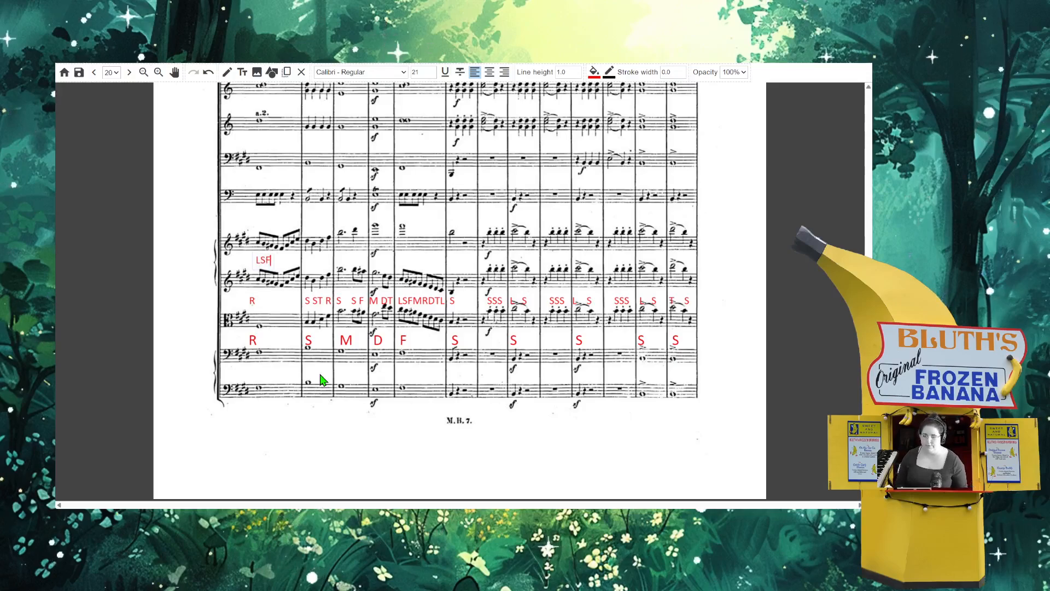
text(R)
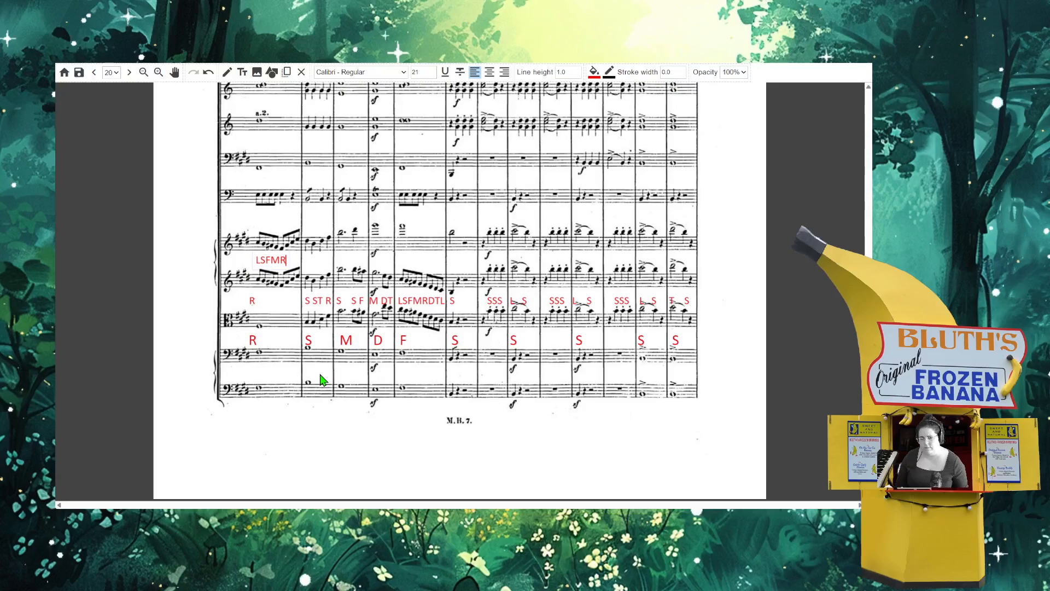
text(FLD)
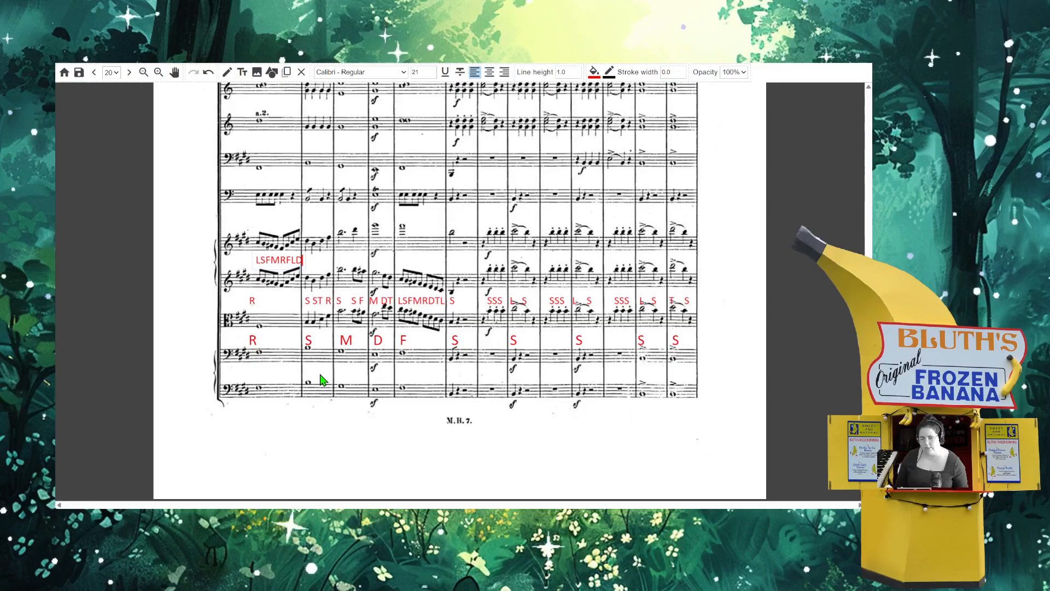
text( TS)
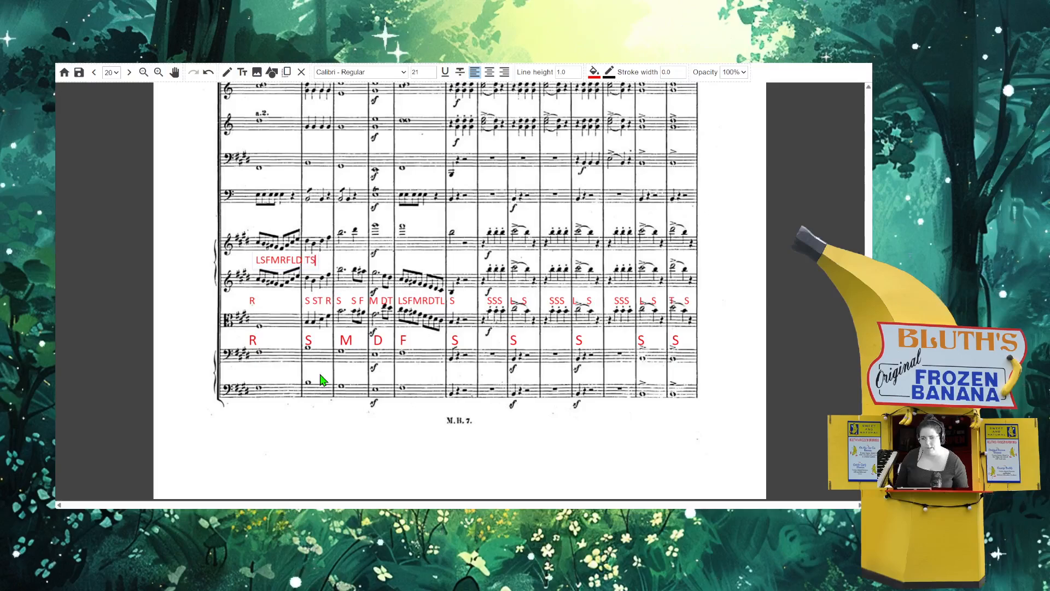
text(TR    S    S)
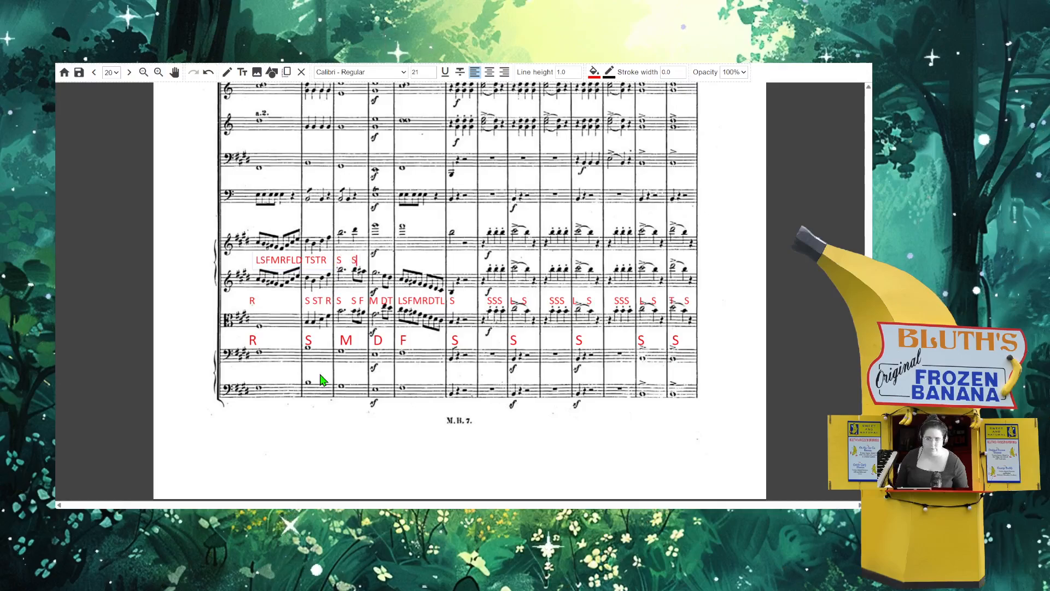
text(F    M)
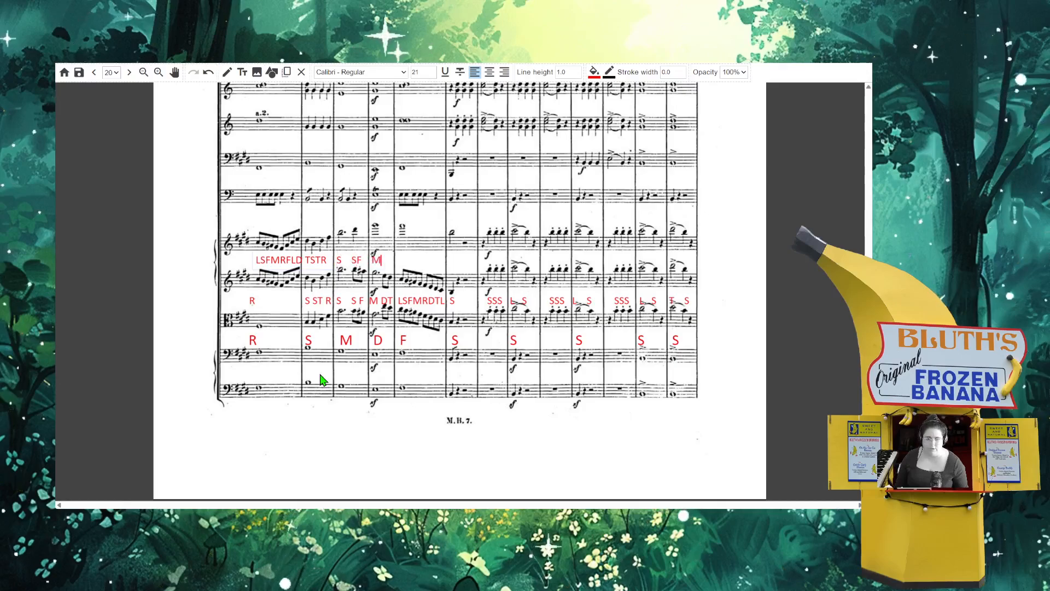
text(DT )
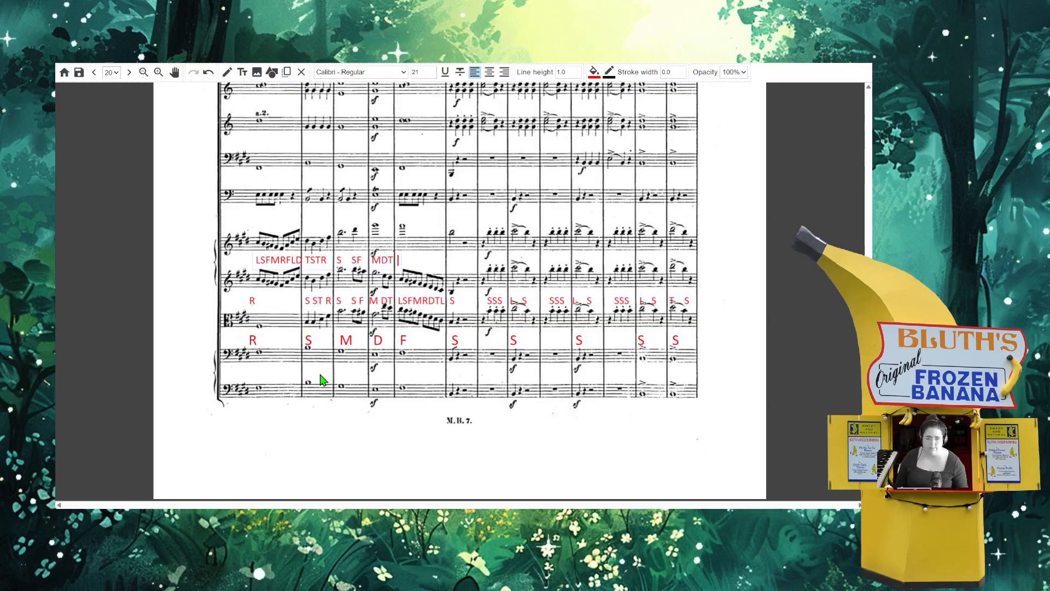
- Complete the fourth-lowest staff's row with LSFMRDTL, S, three SSS and L S pairs, and T S in the last measure
text(LSFMRDTLS          )
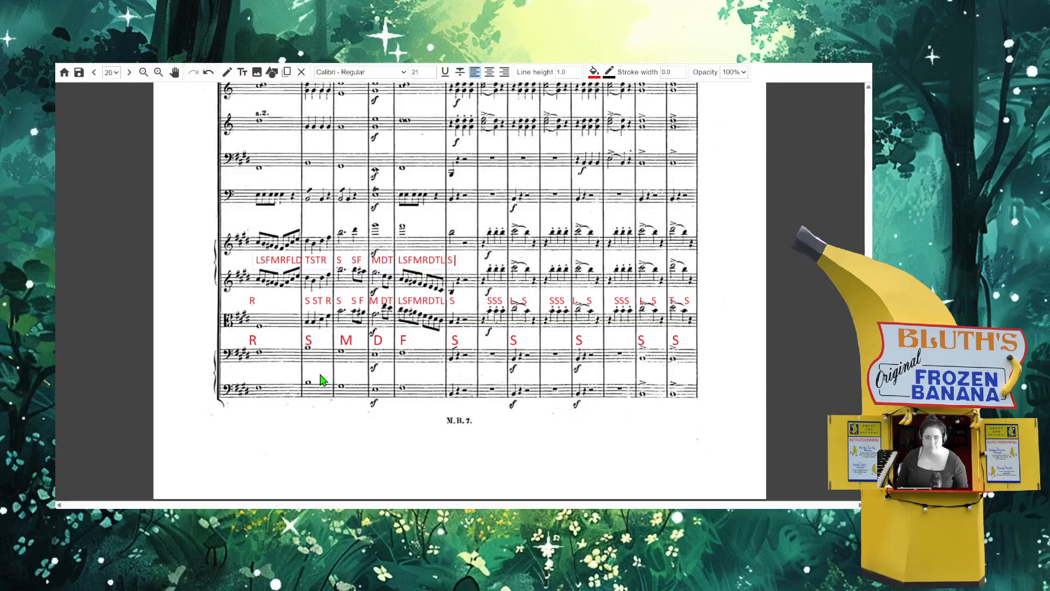
text(S)
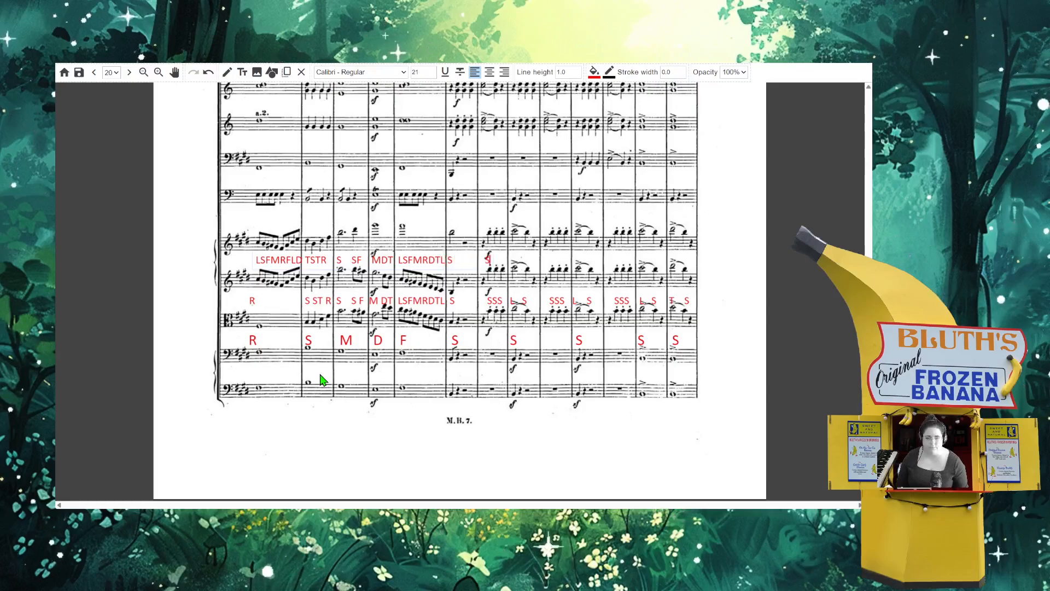
text( SS)
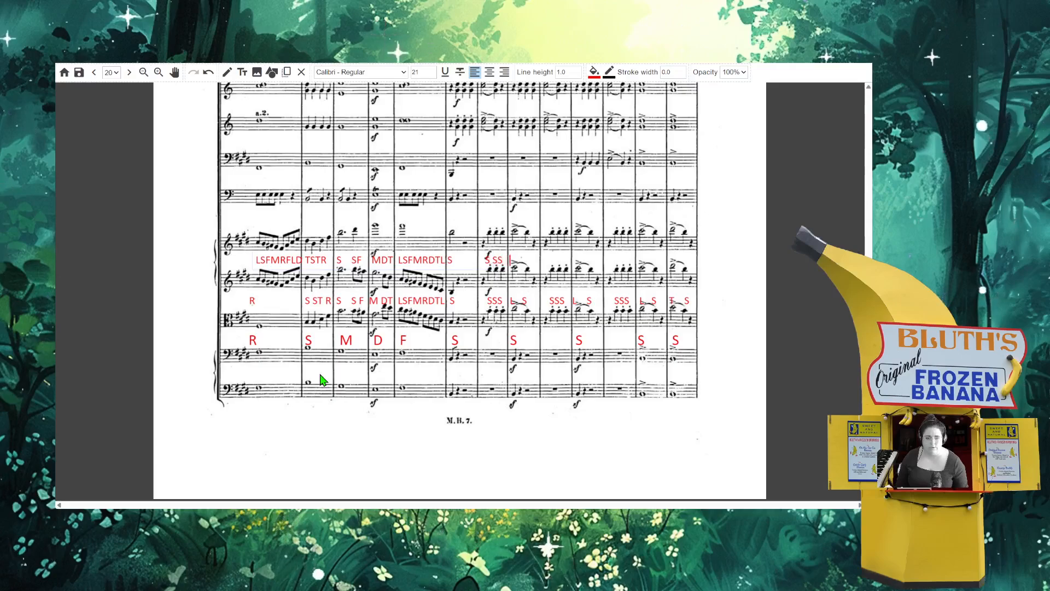
text(L   S          )
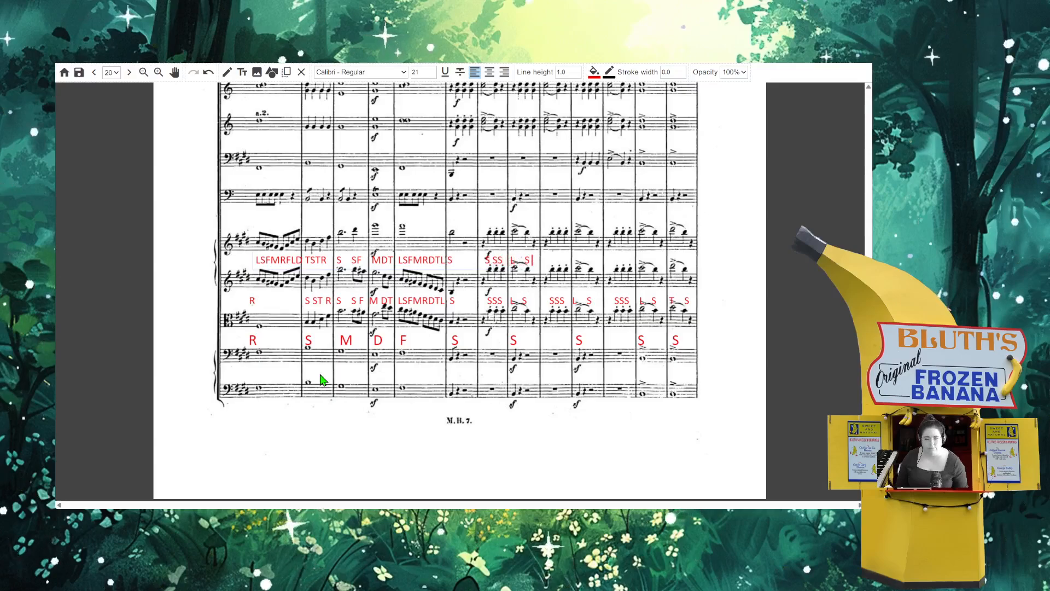
text(SSS  L)
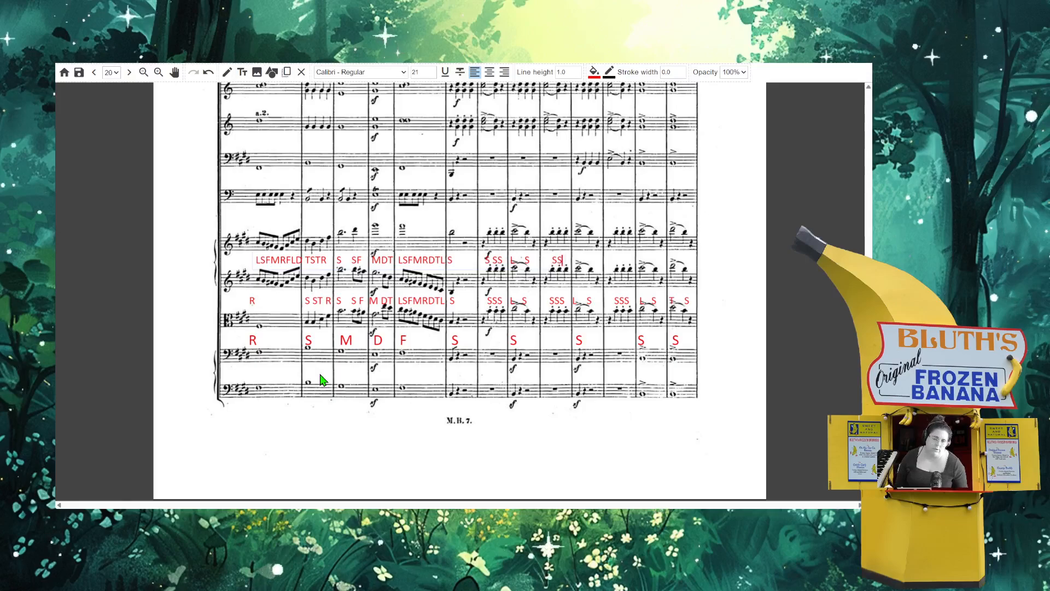
text(  S        SSSLS)
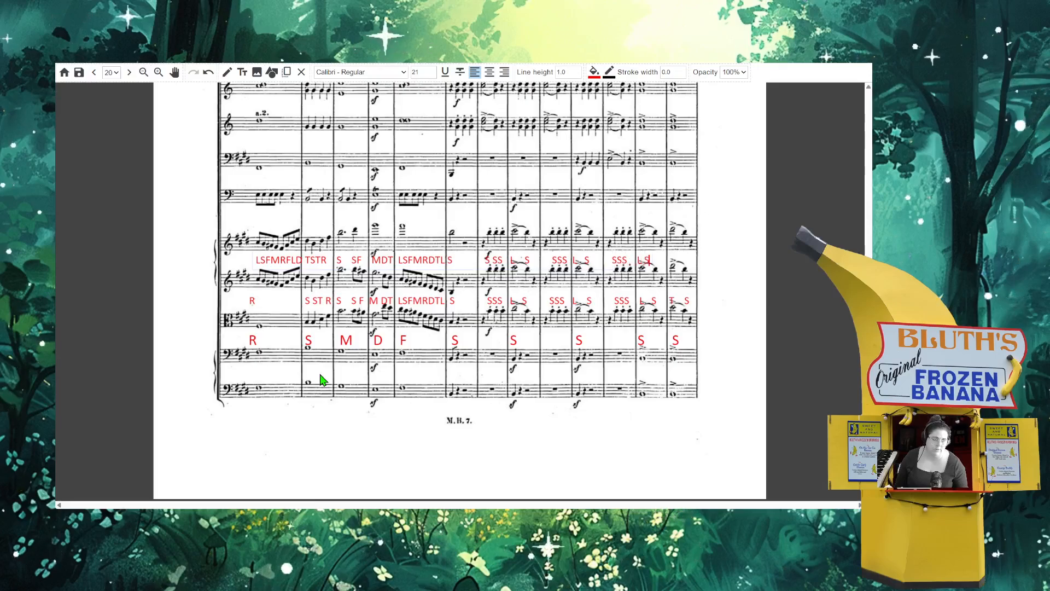
text(     R)
key(BackSpace)
text(T )
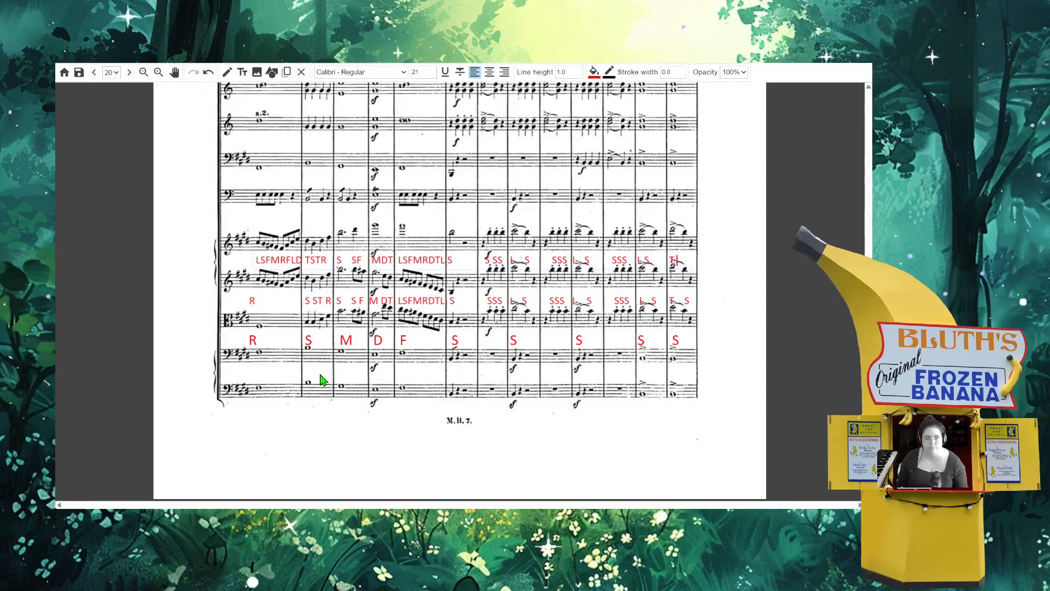
text(S)
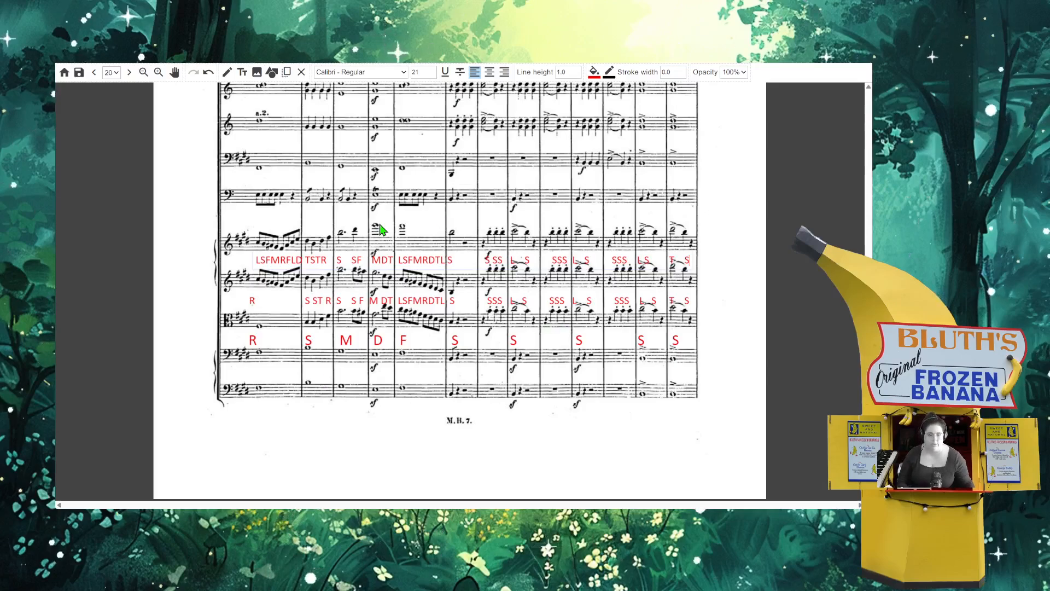
- Copy the finished row's text and place a new text box above the first measure of the fifth-lowest staff
triple_click(405, 260)
key(ctrl+c)
click(299, 232)
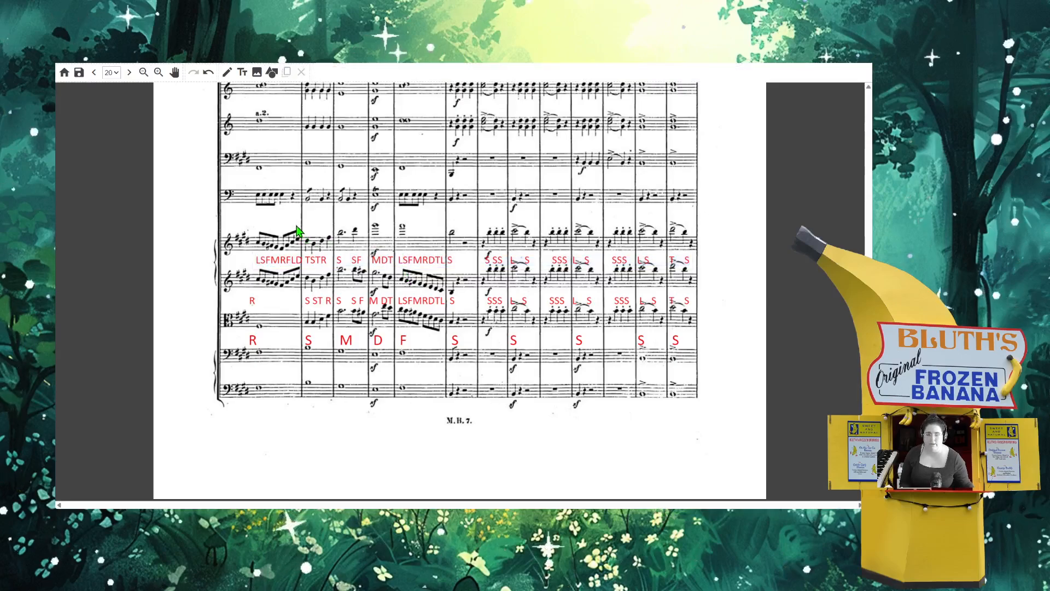
click(241, 74)
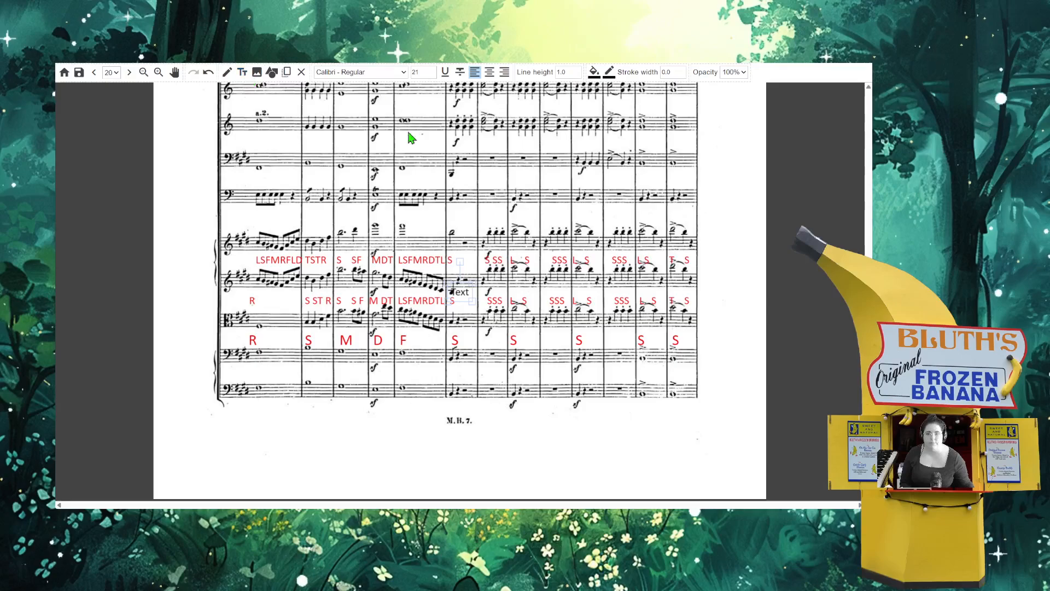
drag(460, 289, 363, 247)
drag(268, 222, 266, 222)
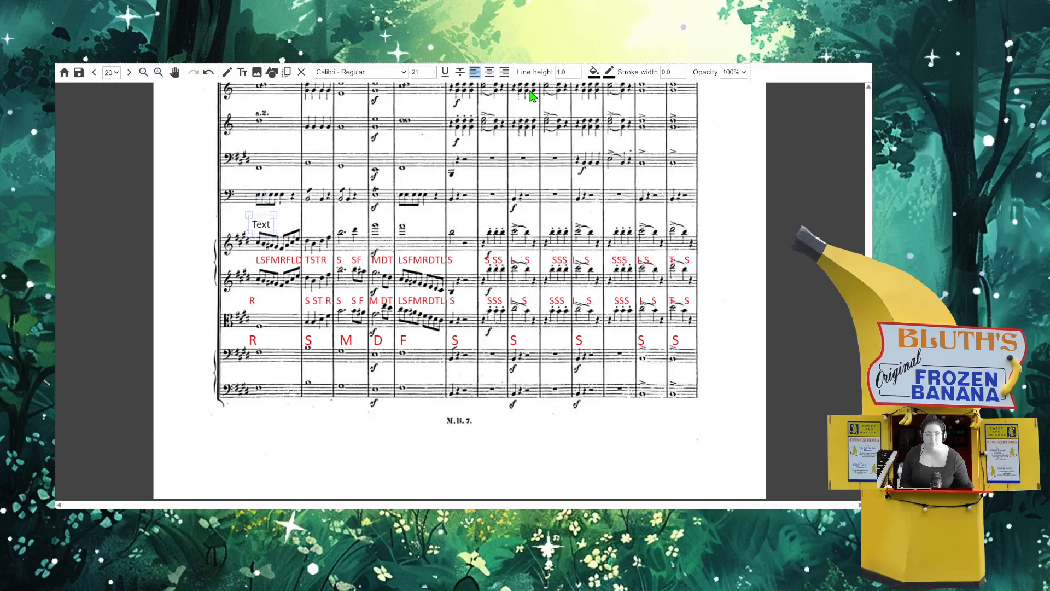
- Colour the new text box red (#ff0000) and replace its placeholder with the copied solfege row
click(595, 73)
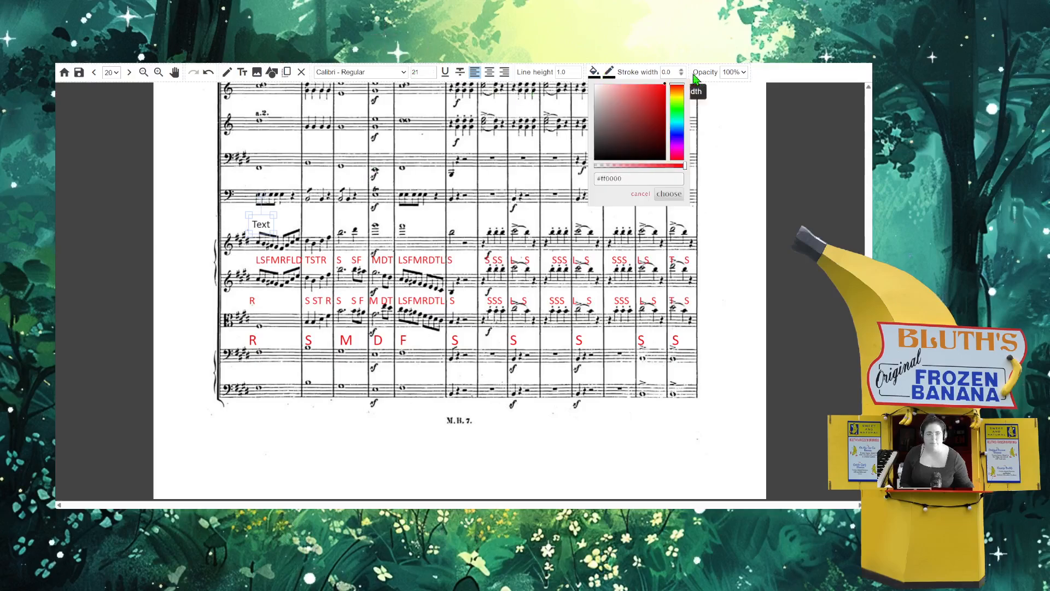
click(676, 195)
double_click(257, 225)
key(ctrl+v)
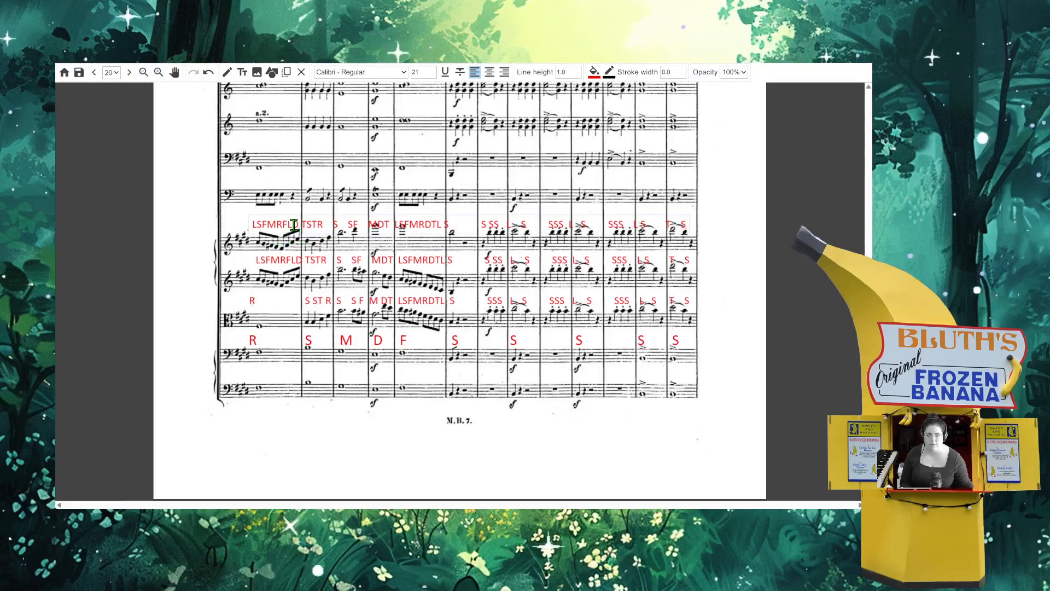
- In the fifth-lowest staff's row, replace SF in measure three with T and remove MDT from measure four
double_click(351, 225)
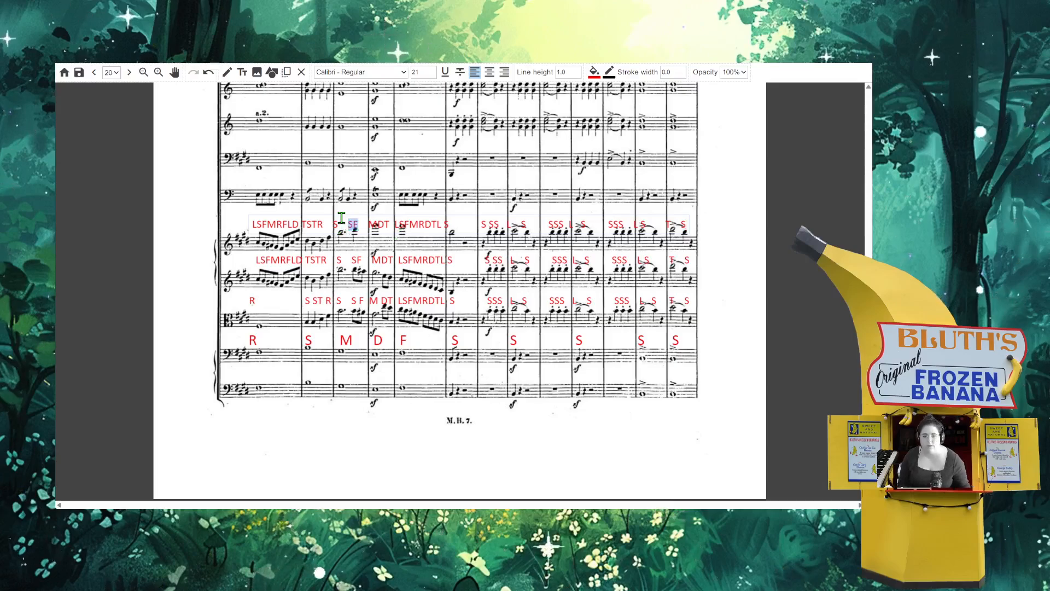
text(T)
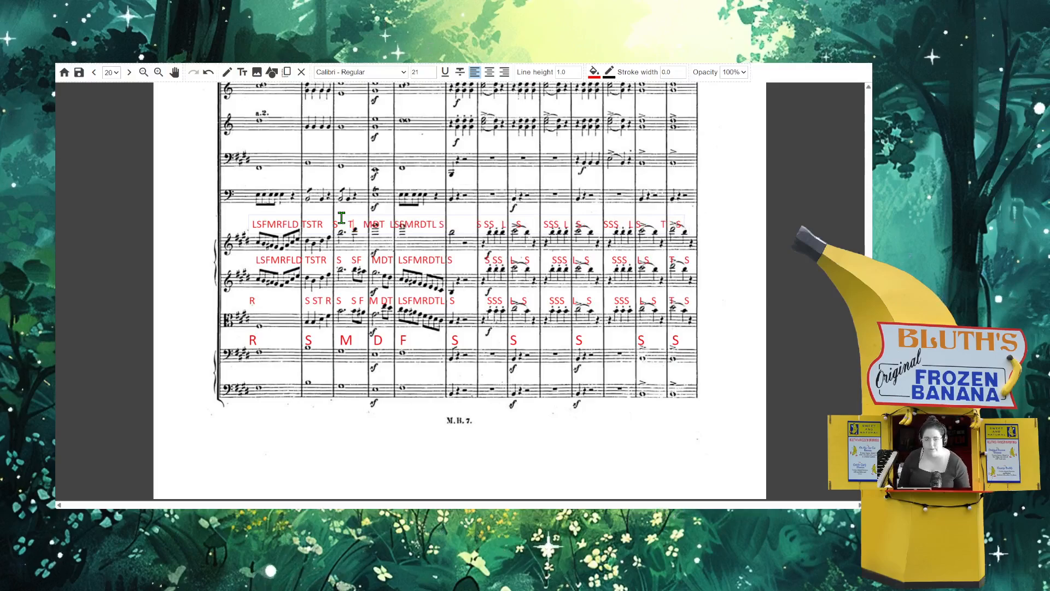
key(Delete)
key(Delete)
key(Delete)
key(Delete)
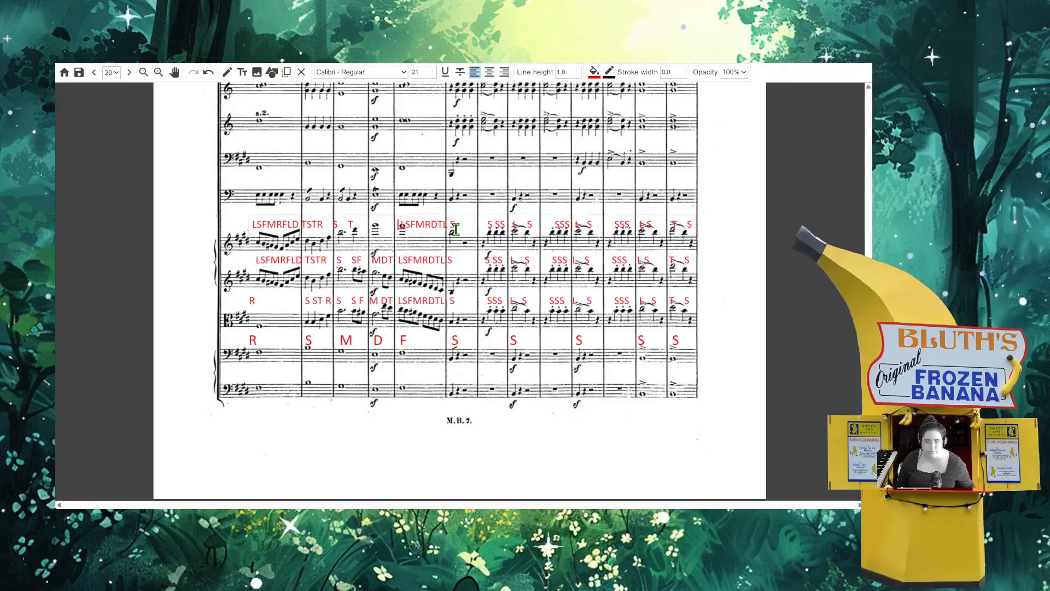
- Replace LSFMRDTL with a single R in measure five, add M in measure four, and move the row slightly up
drag(448, 227, 399, 228)
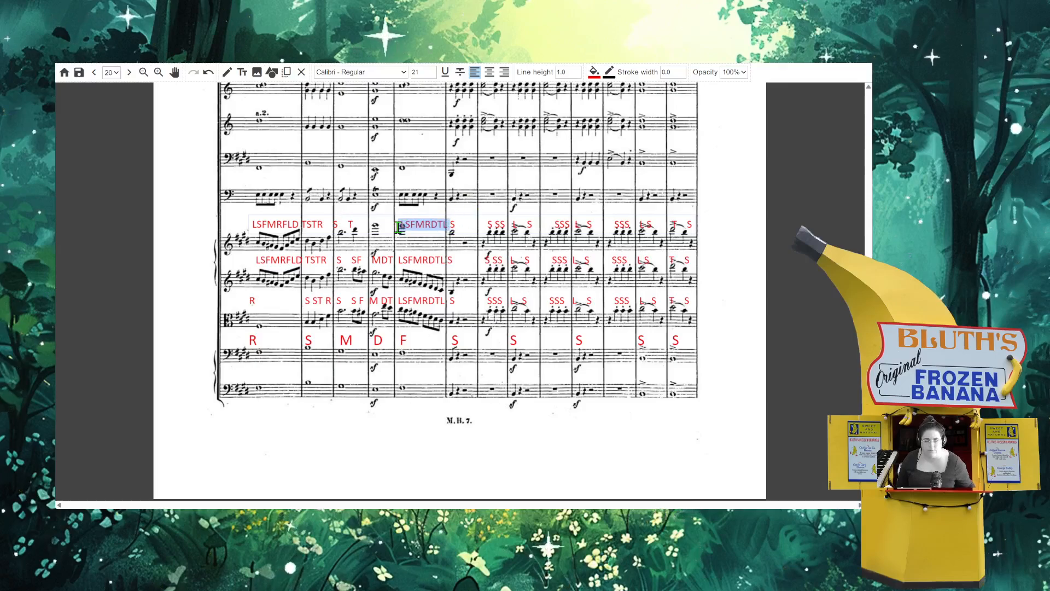
key(BackSpace)
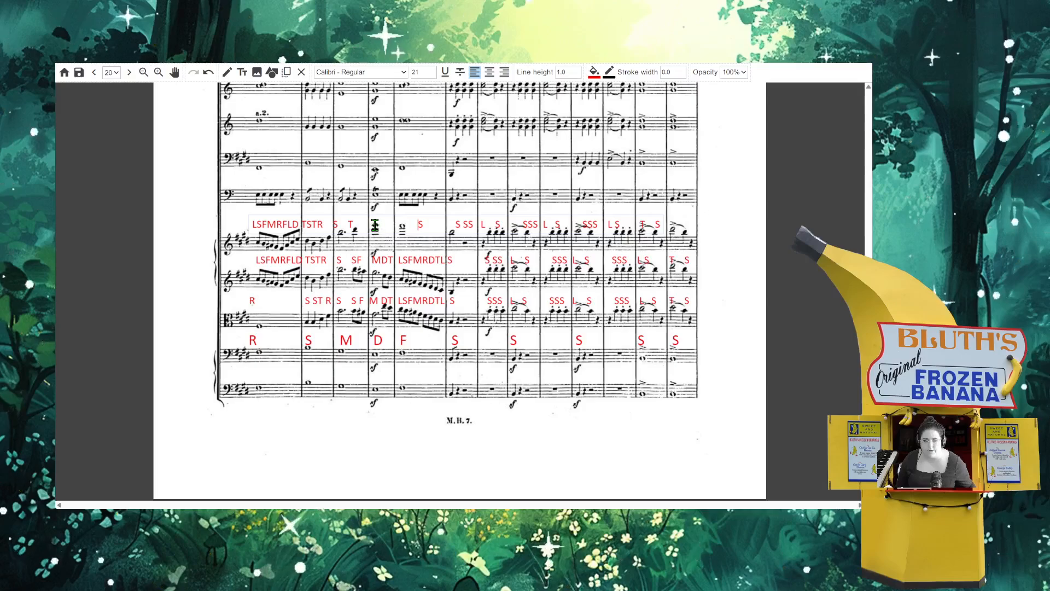
text(M     )
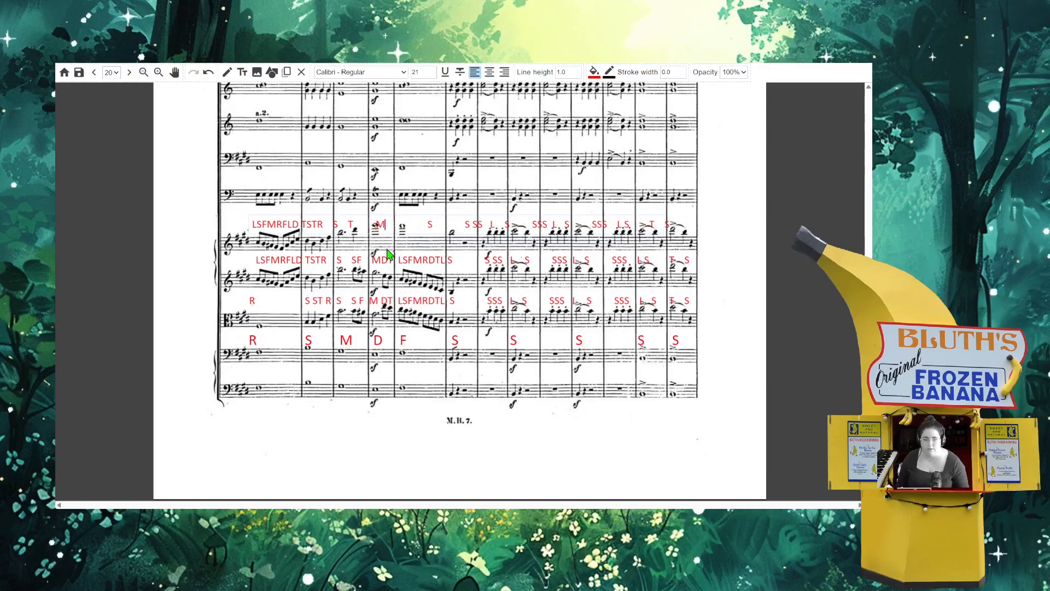
text(R)
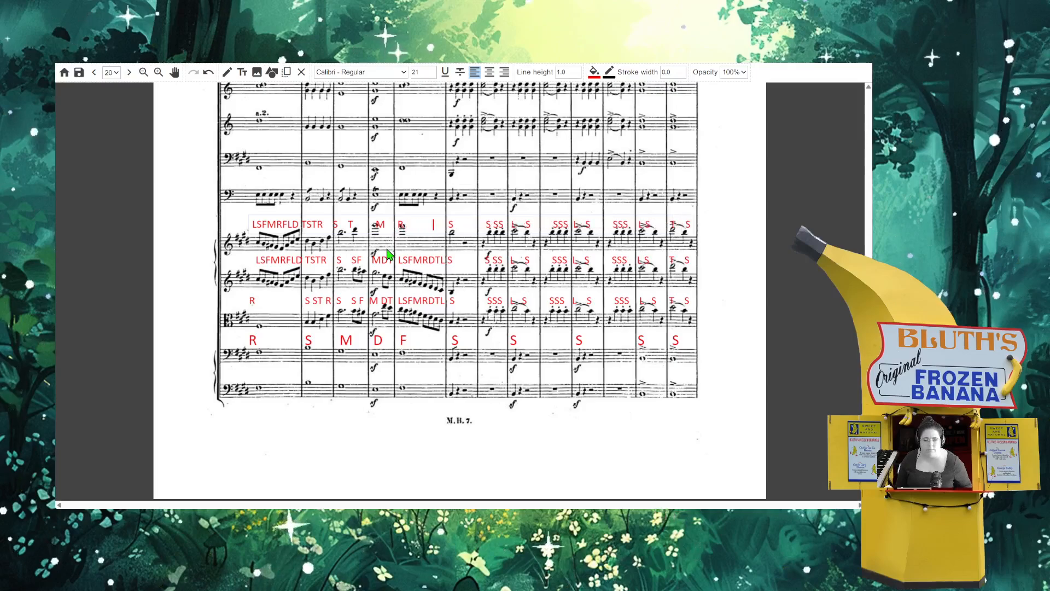
click(420, 211)
drag(418, 227, 418, 223)
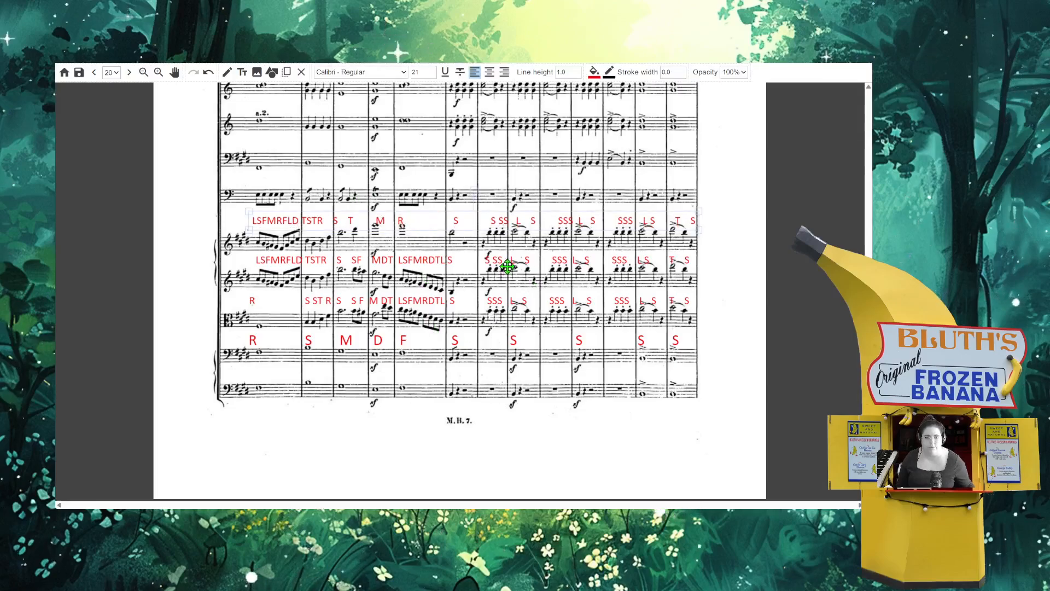
- Insert another red (#ff0000) text box and place it above the first measure of the seventh-lowest staff
scroll(351, 261, up, 3)
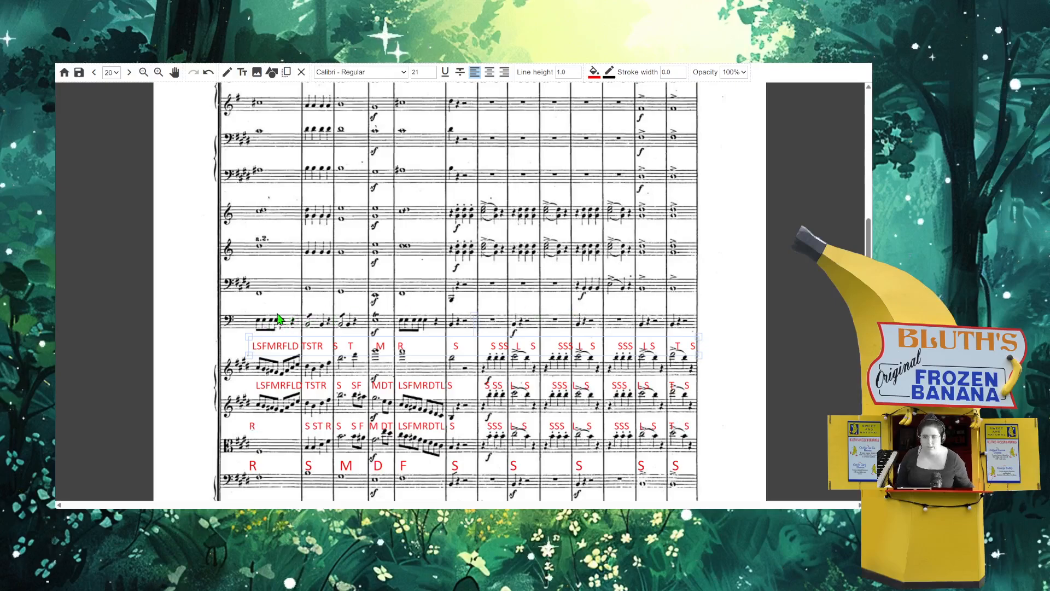
scroll(262, 317, up, 2)
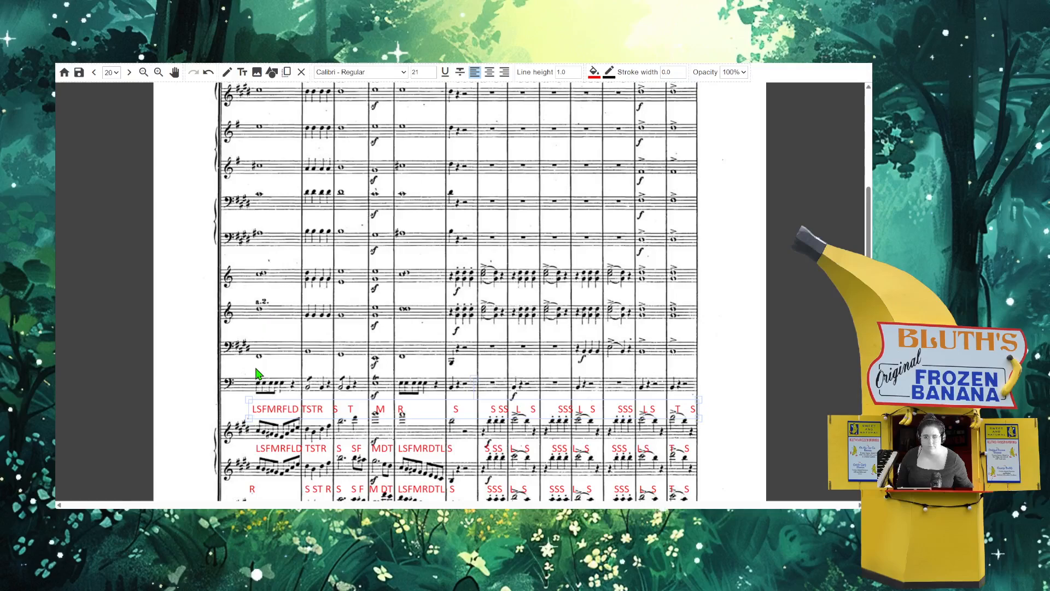
click(256, 369)
click(242, 74)
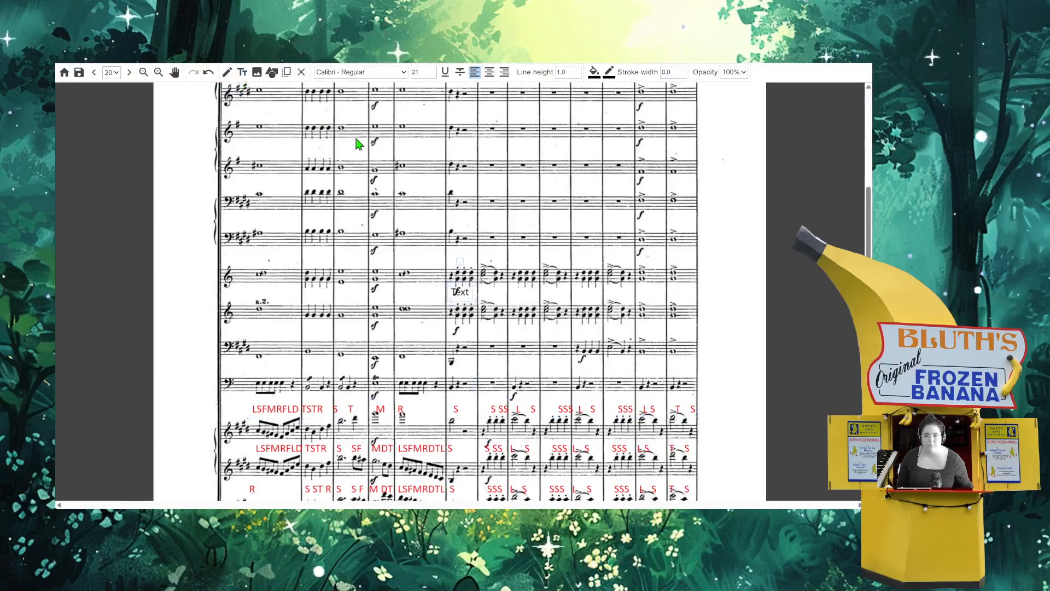
click(594, 71)
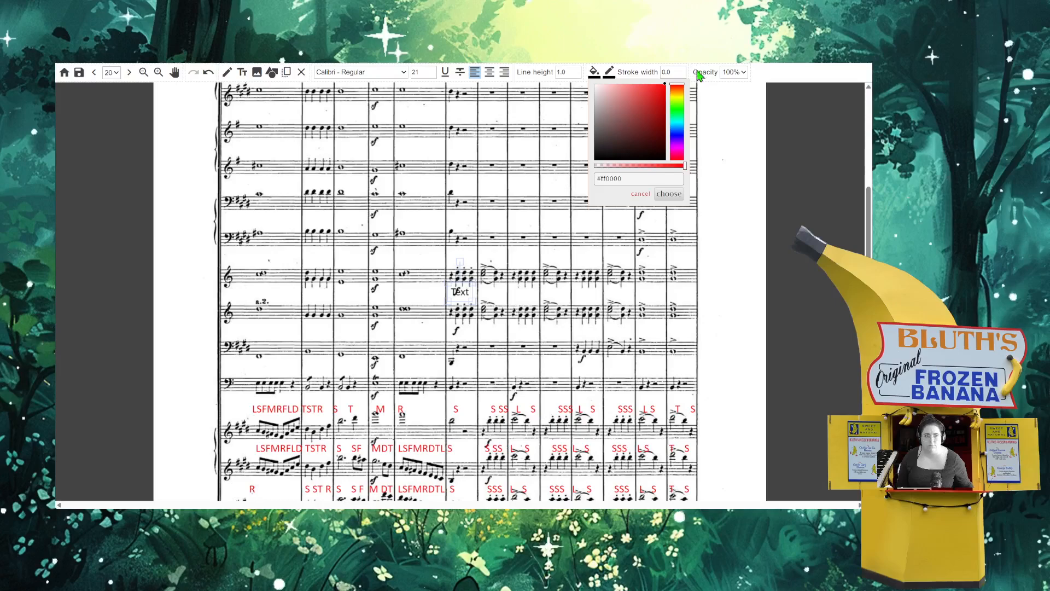
click(670, 194)
drag(465, 281, 267, 327)
- Replace the placeholder above the seventh-lowest staff with R, S, M, D, R and S, one letter for each of measures one to six
double_click(262, 335)
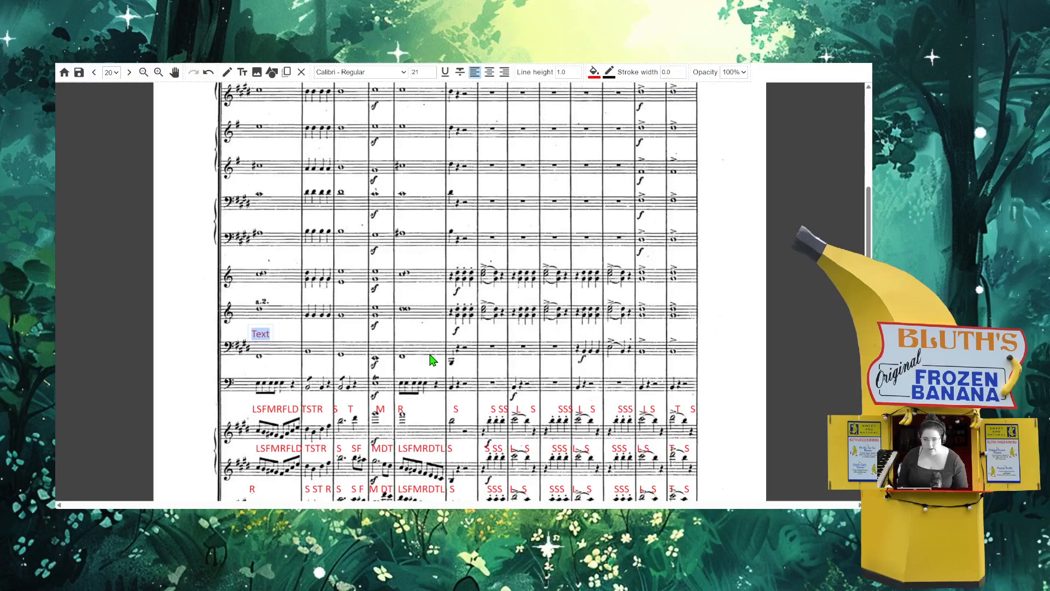
text(R)
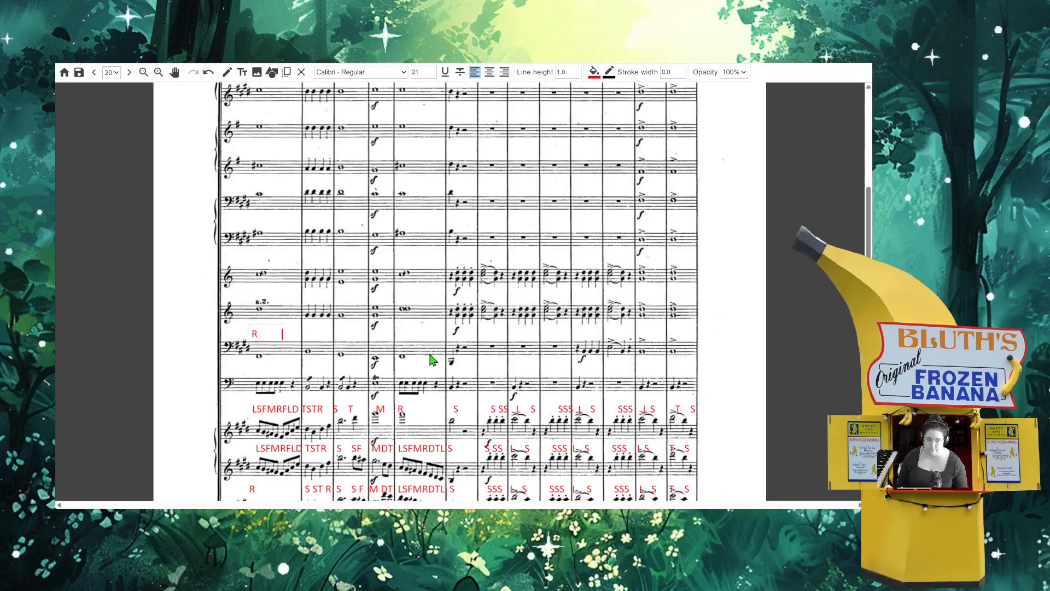
text(                    S)
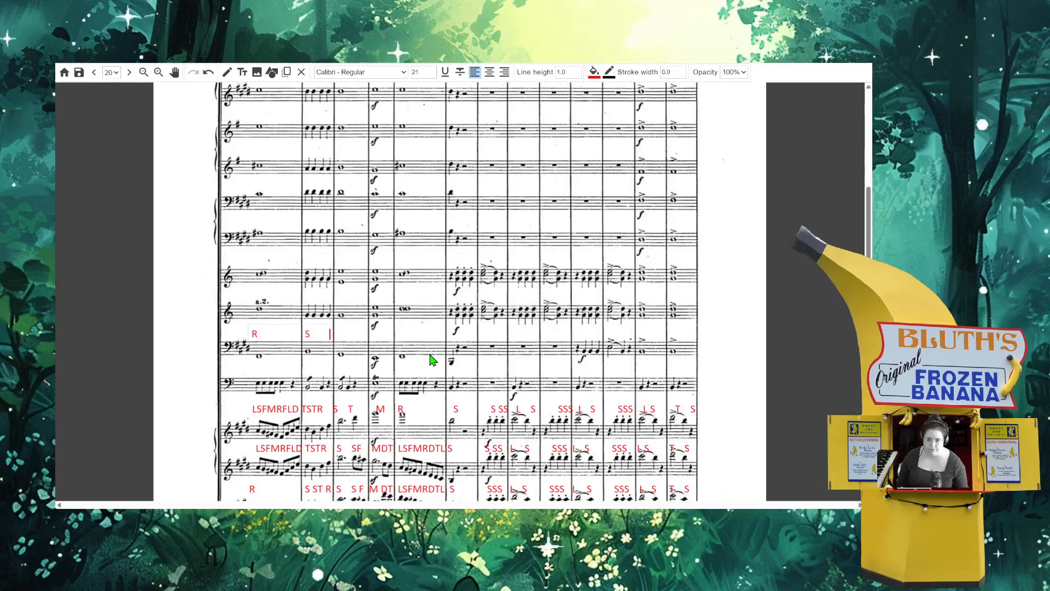
text(           M     )
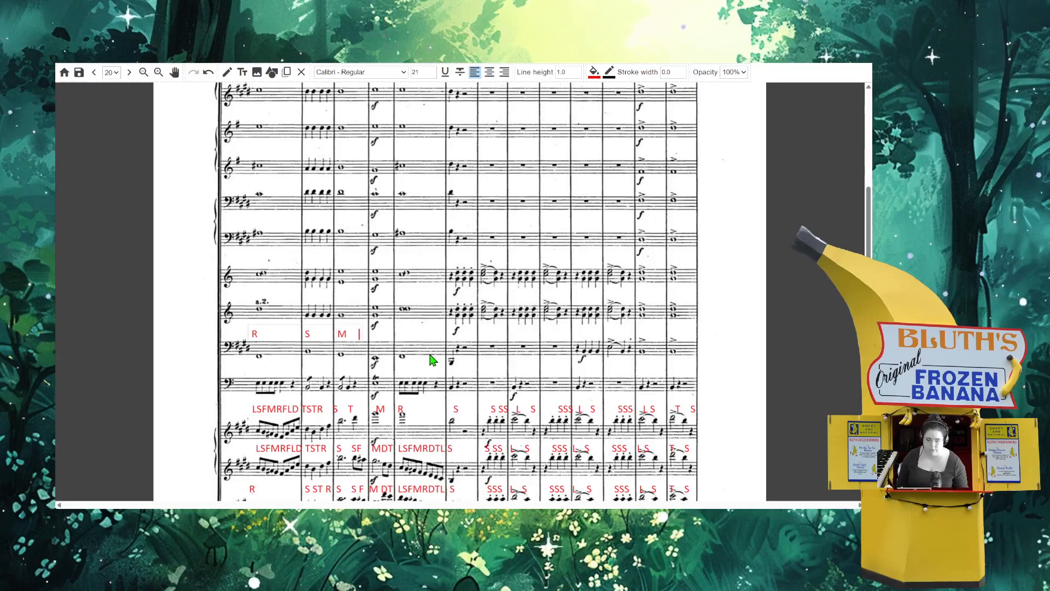
text(    D     R)
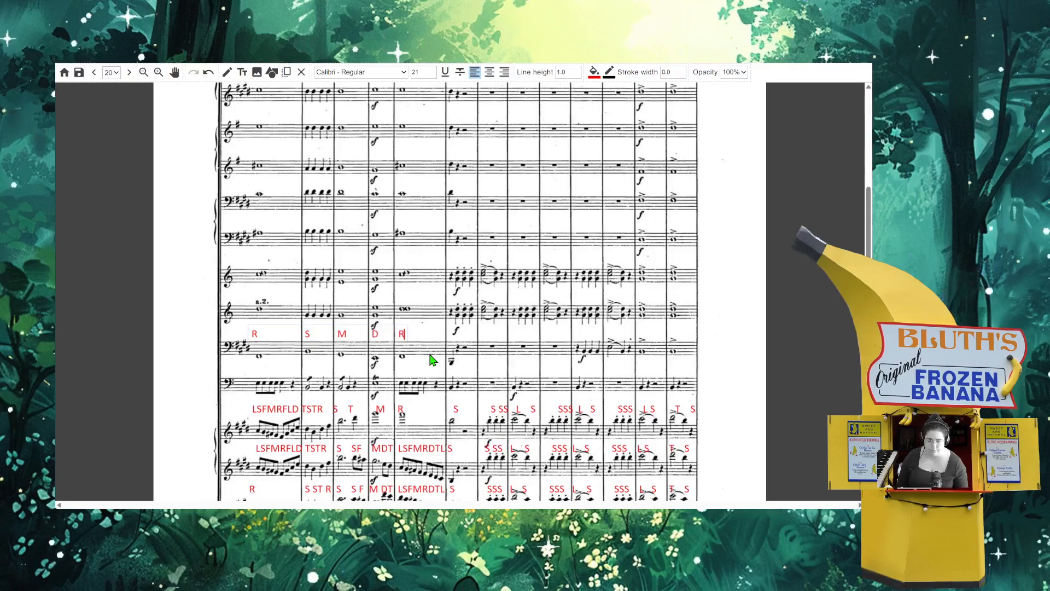
text(          S                         )
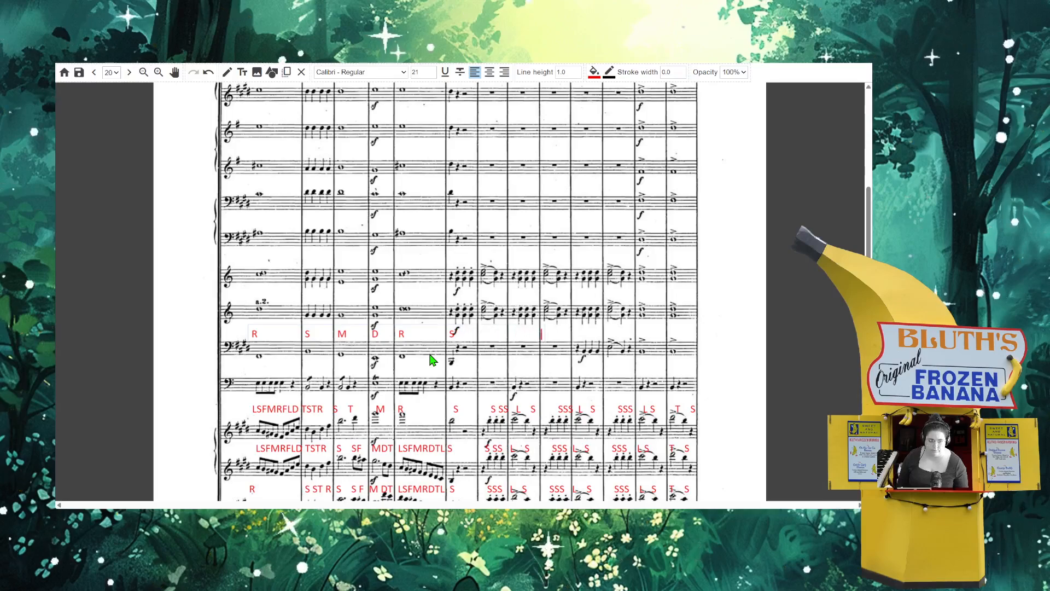
- Continue the seventh-lowest staff's row with SSS in measure ten, D S in measure eleven, and S in measures twelve and thirteen
text(SS)
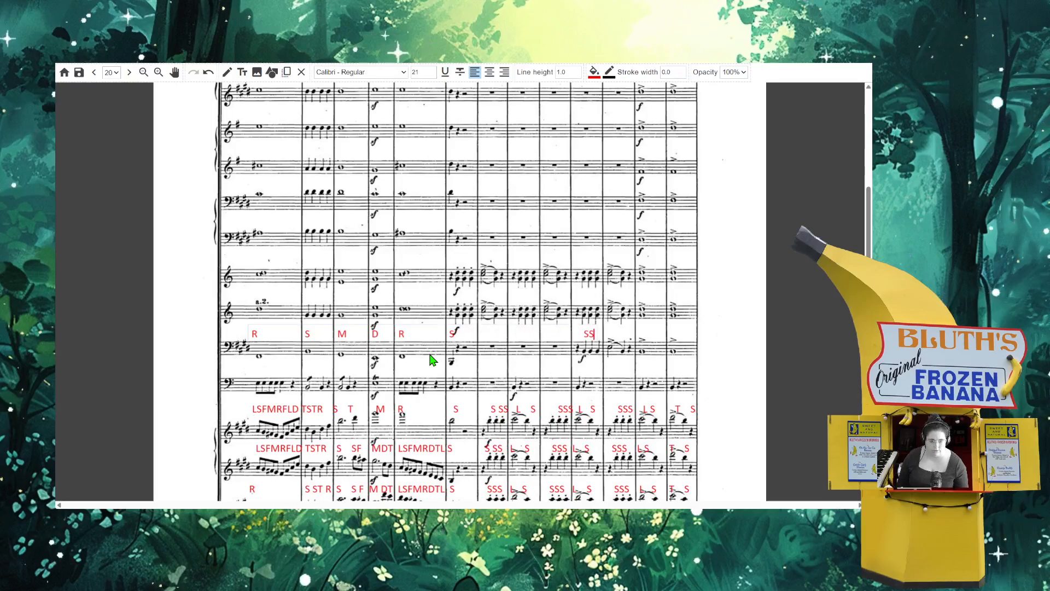
text(S  D )
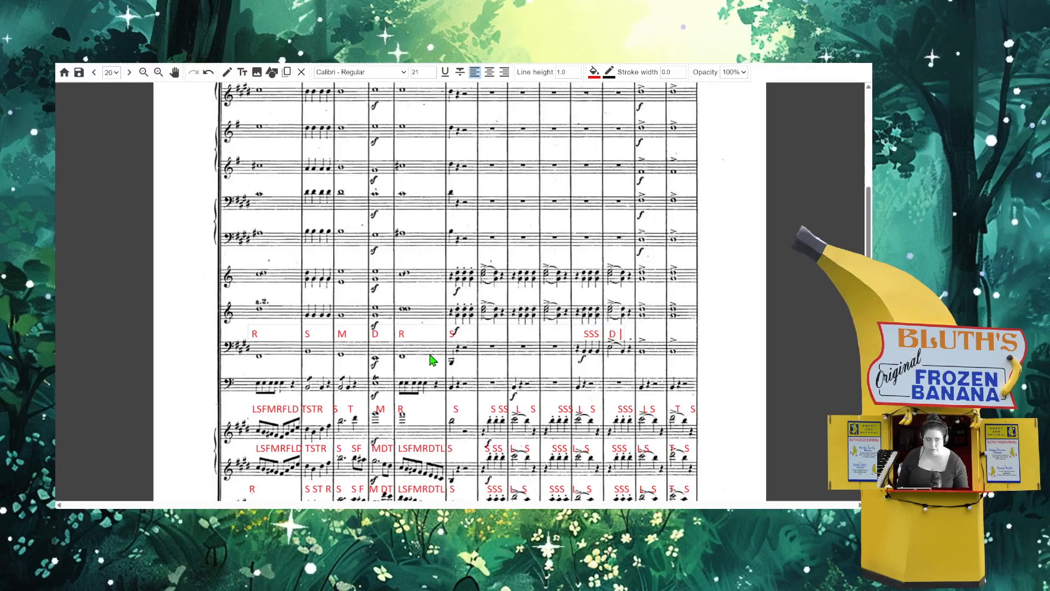
text(S   S)
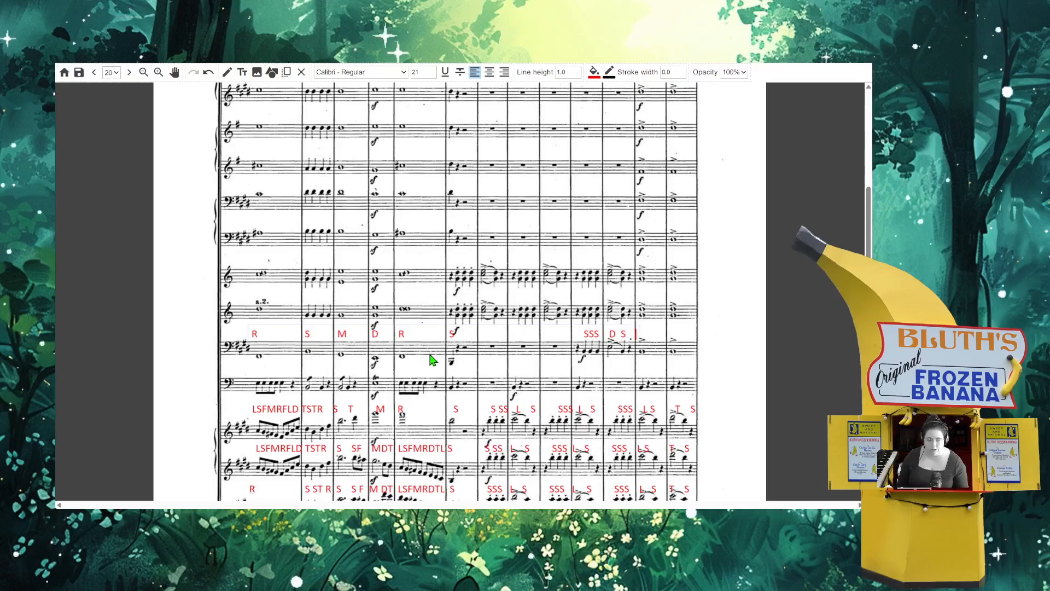
text(     S)
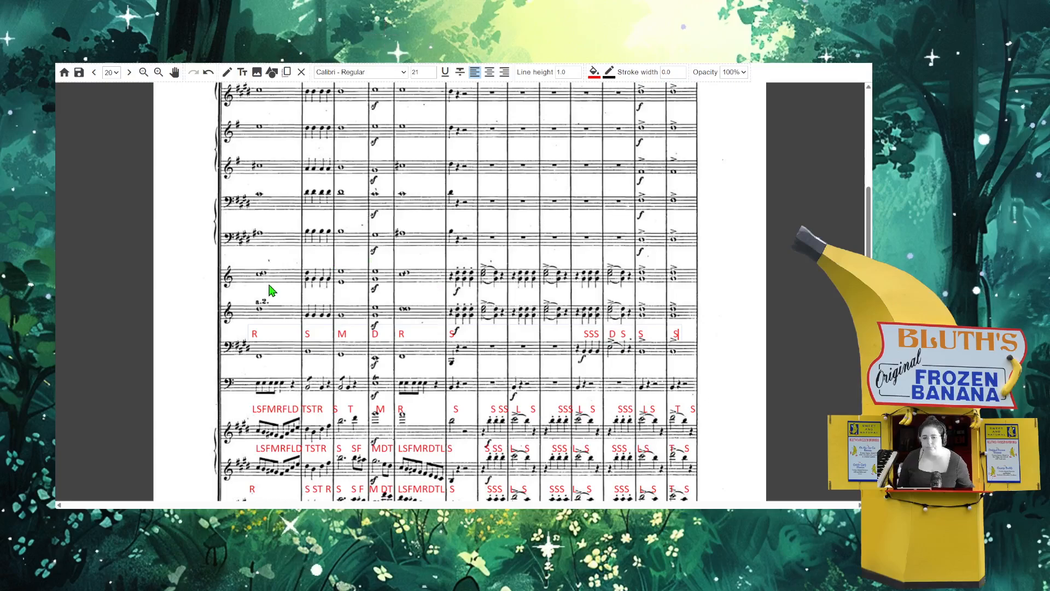
- Insert a red text box and place it above the first measure of the eighth-lowest staff, ready for text entry
click(274, 308)
click(243, 71)
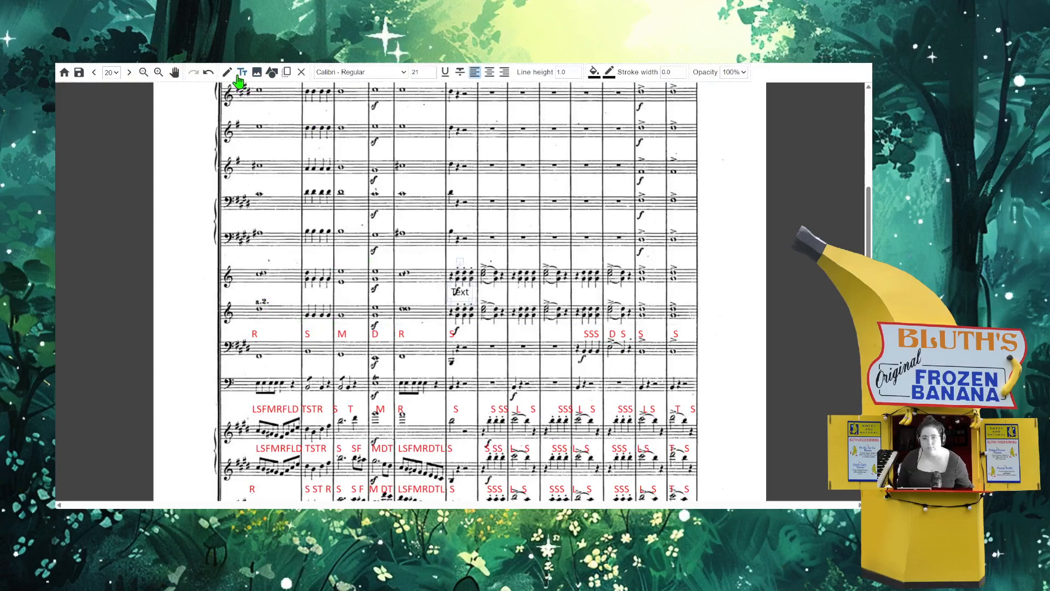
click(596, 77)
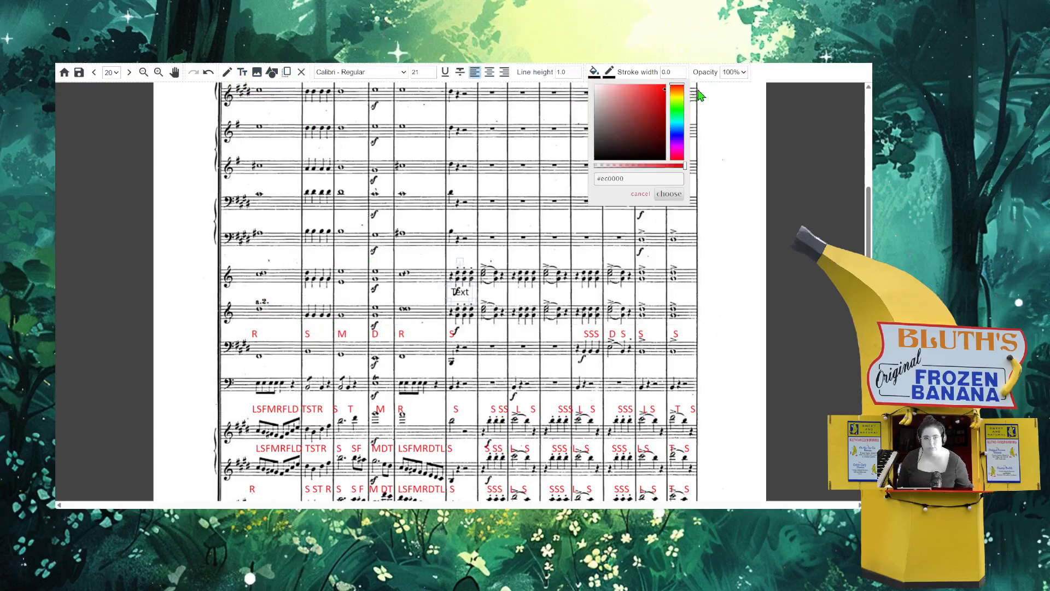
click(669, 208)
mouse_move(462, 282)
mouse_down()
mouse_move(333, 305)
mouse_move(261, 291)
mouse_up()
double_click(261, 292)
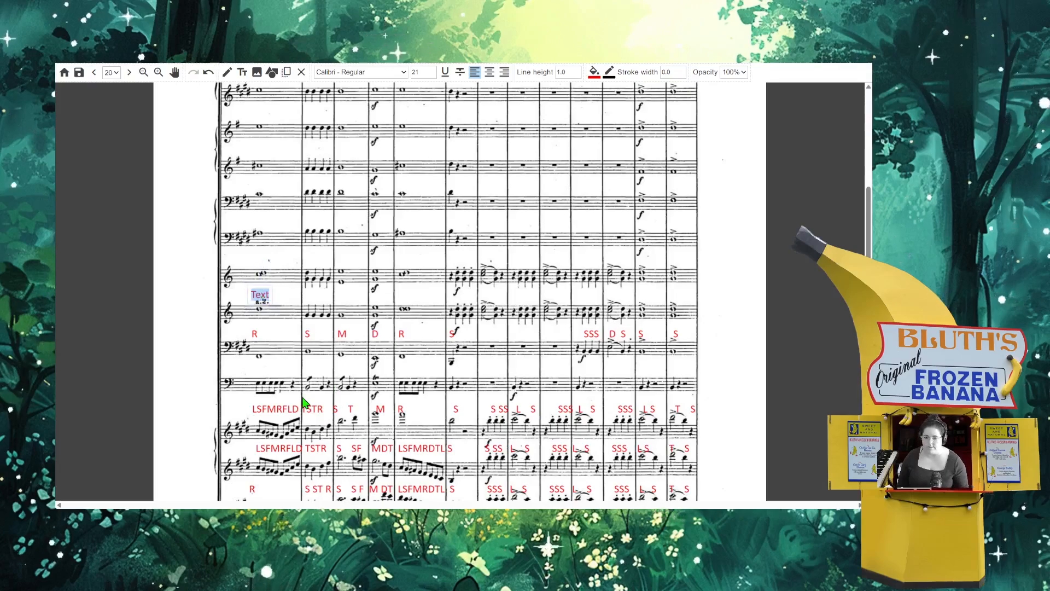
- Enter R in measure one, SSSS in measure two and S in measure three of the eighth-lowest staff's row
text(R                    S)
key(BackSpace)
text(SSS)
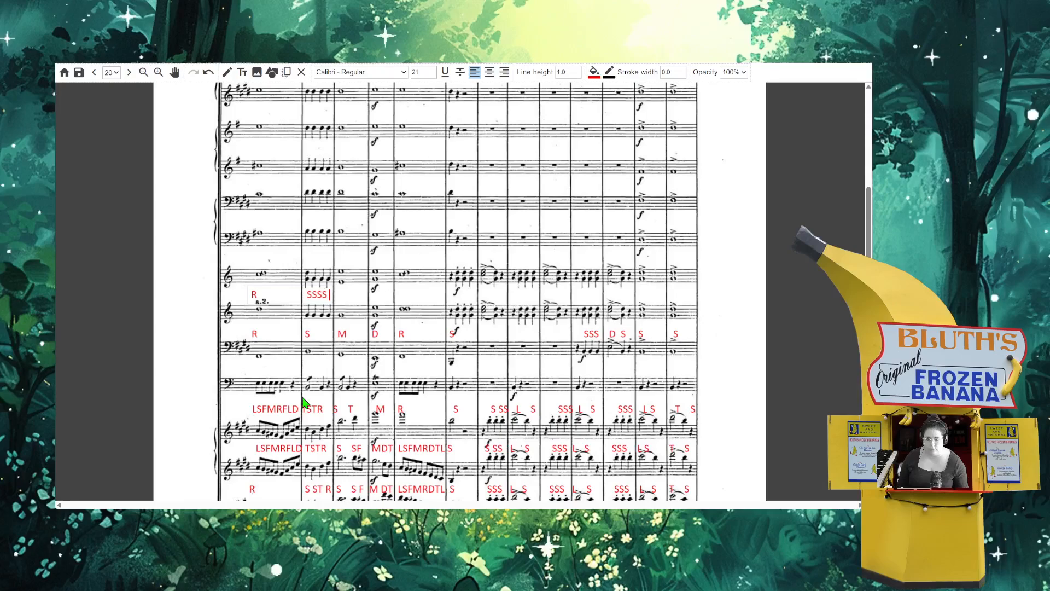
text(   S            M)
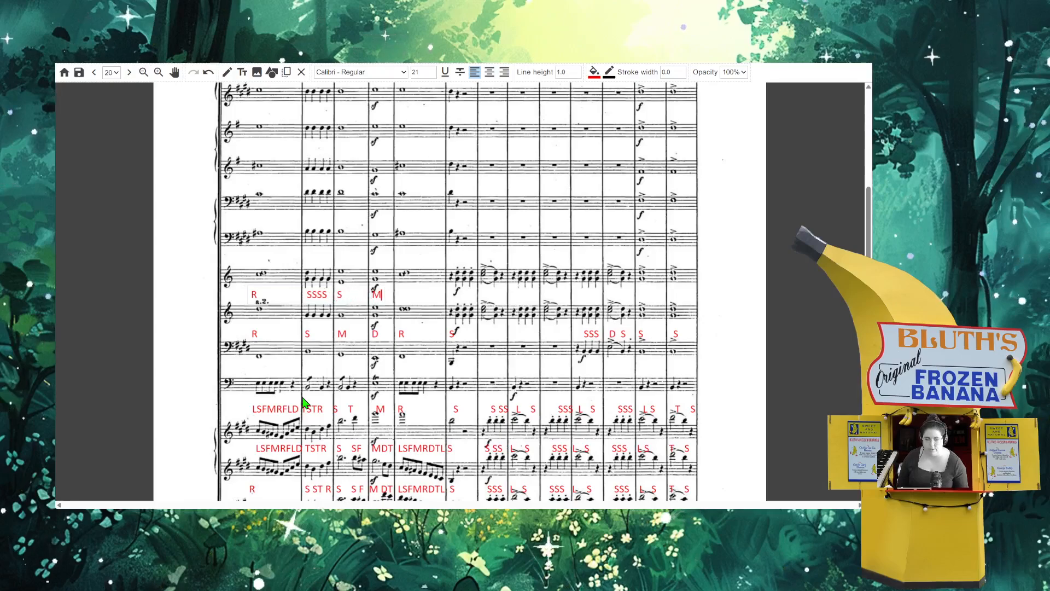
text(/S   R          )
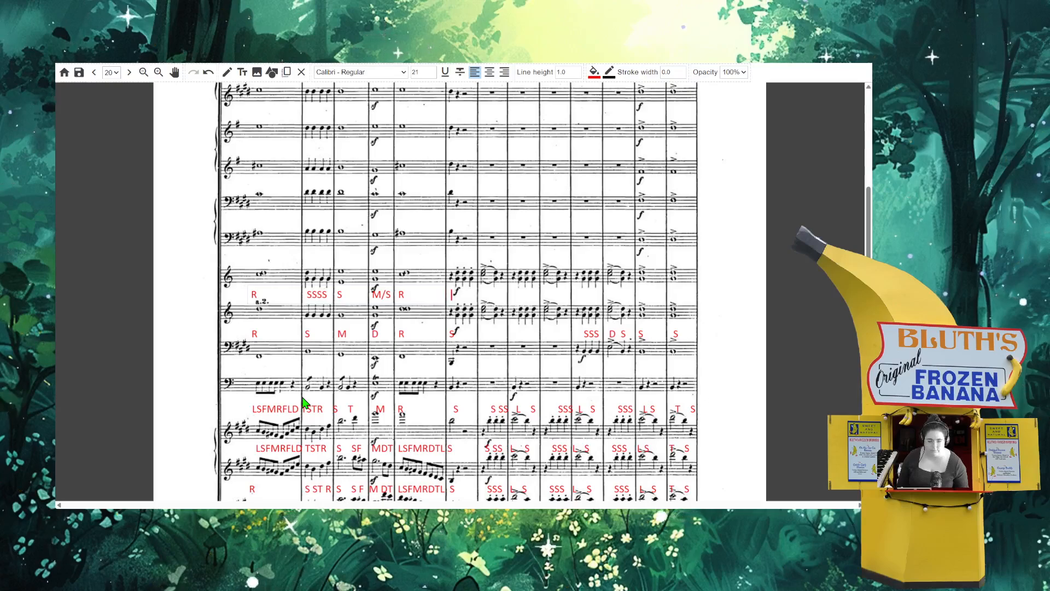
text(         R/S    M/D)
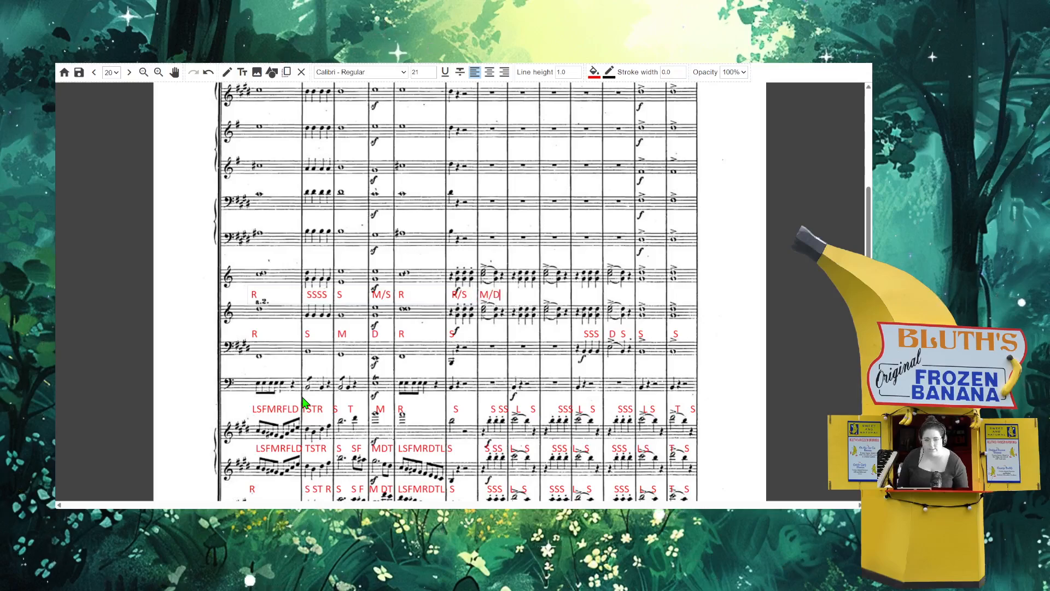
key(BackSpace)
key(BackSpace)
key(BackSpace)
key(BackSpace)
key(BackSpace)
key(BackSpace)
key(BackSpace)
key(BackSpace)
key(BackSpace)
key(BackSpace)
key(BackSpace)
key(BackSpace)
key(BackSpace)
key(BackSpace)
key(BackSpace)
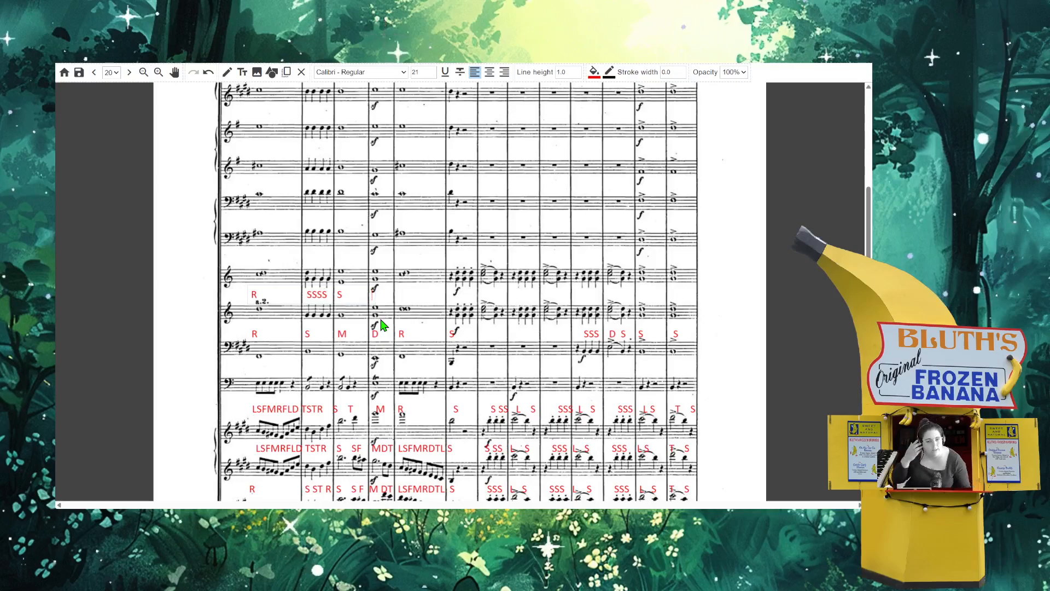
- Complete that row with S and R in measures four and five, alternating SSS and D S in six to eleven, and S in the last two
text(S)
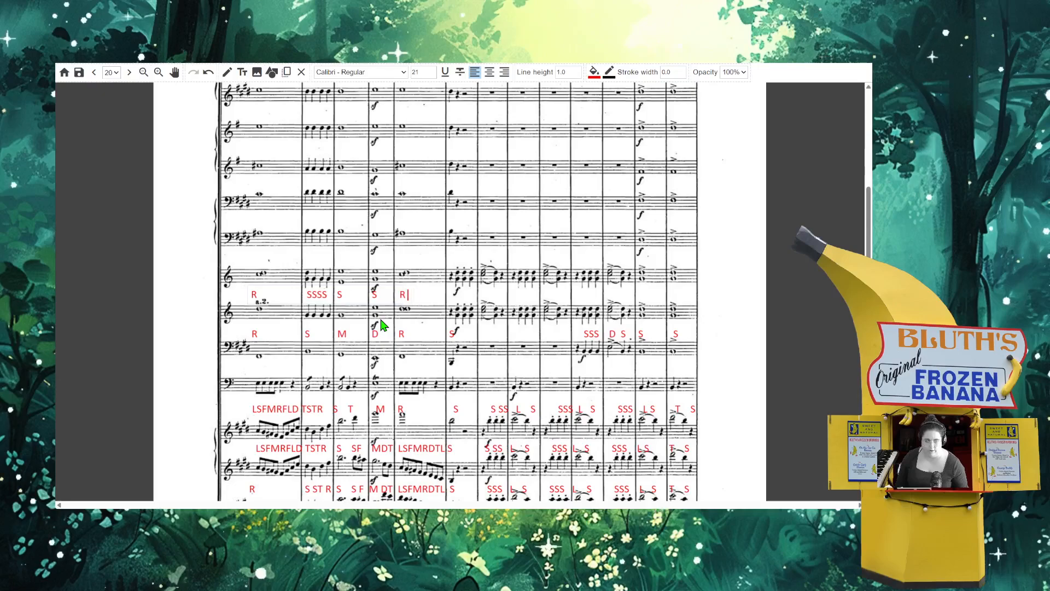
text( S)
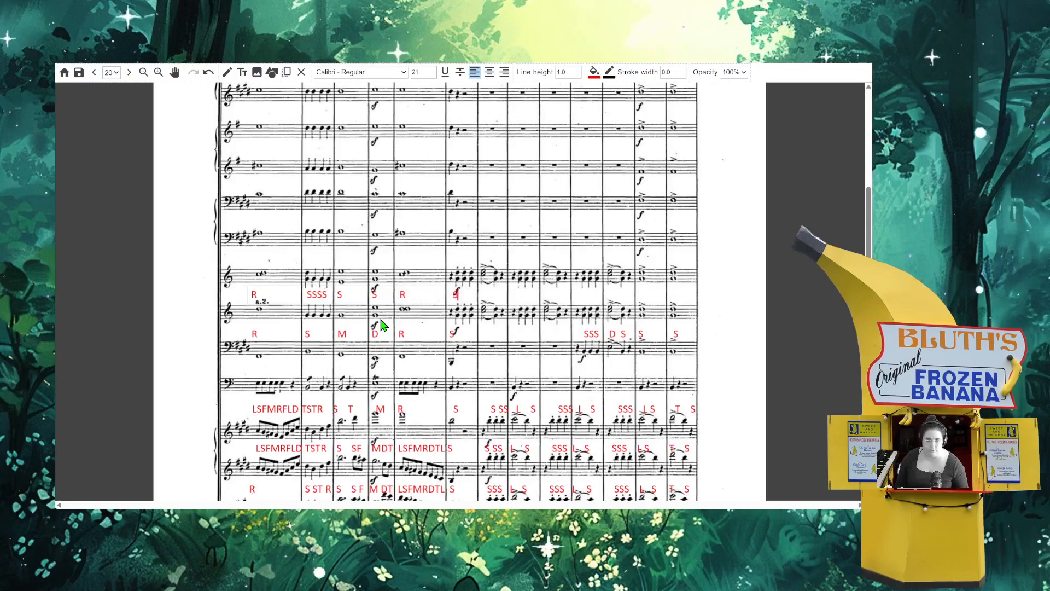
text(D S)
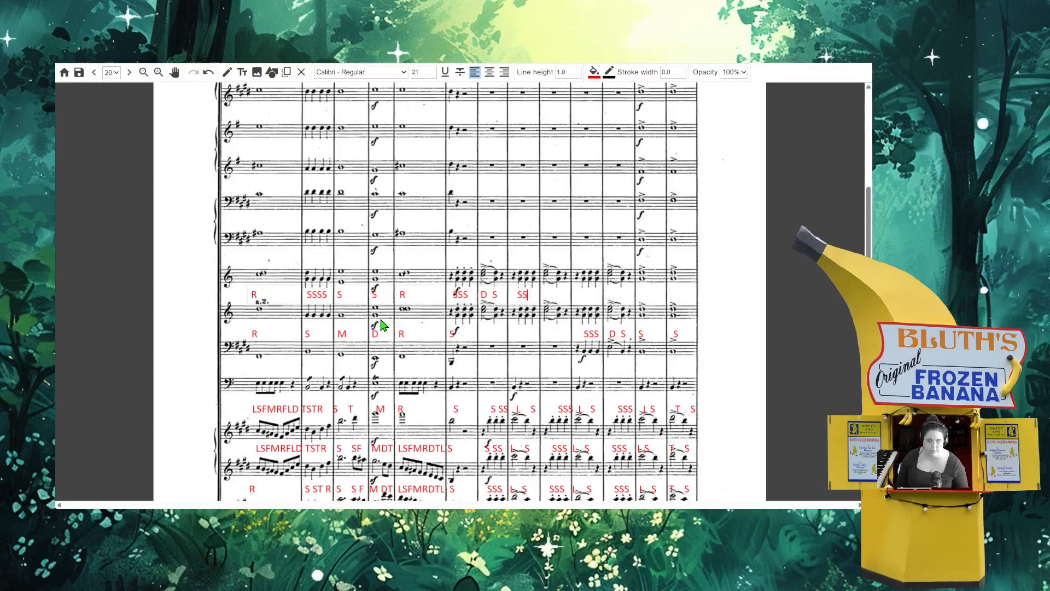
text(   SSS  D)
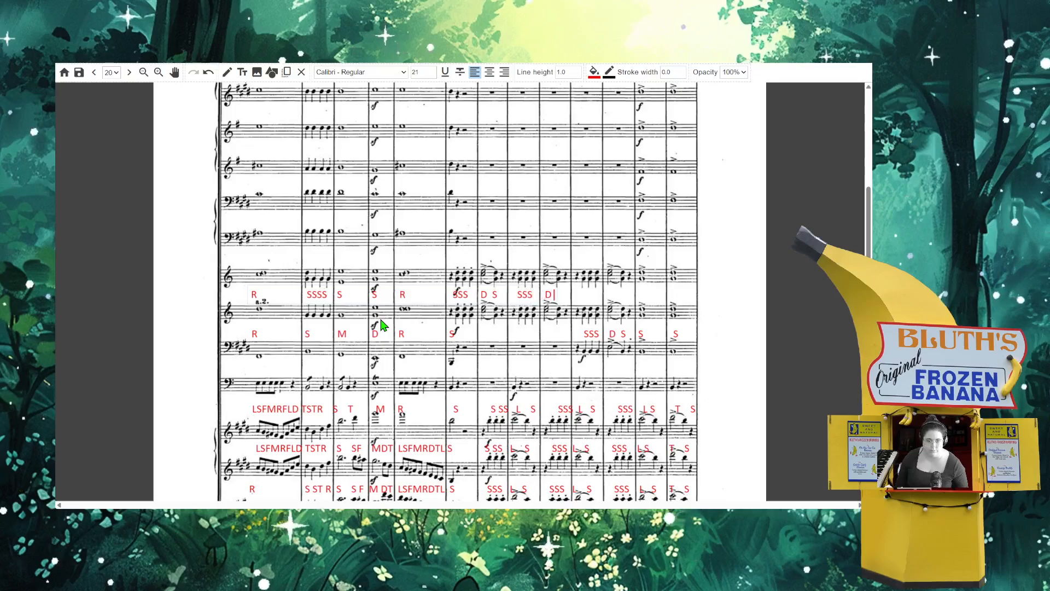
text( S         S)
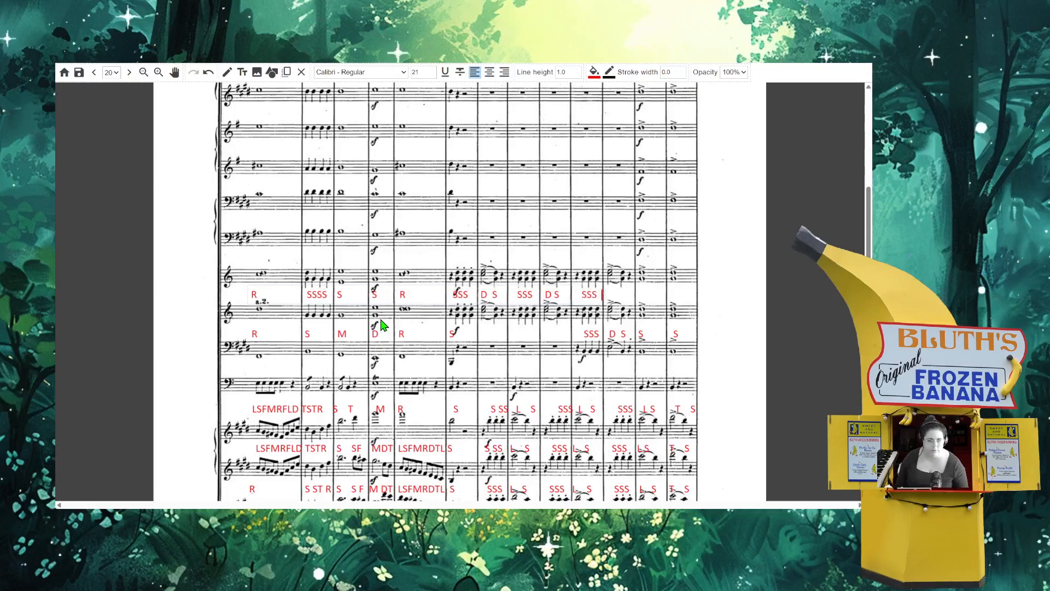
text(D S     )
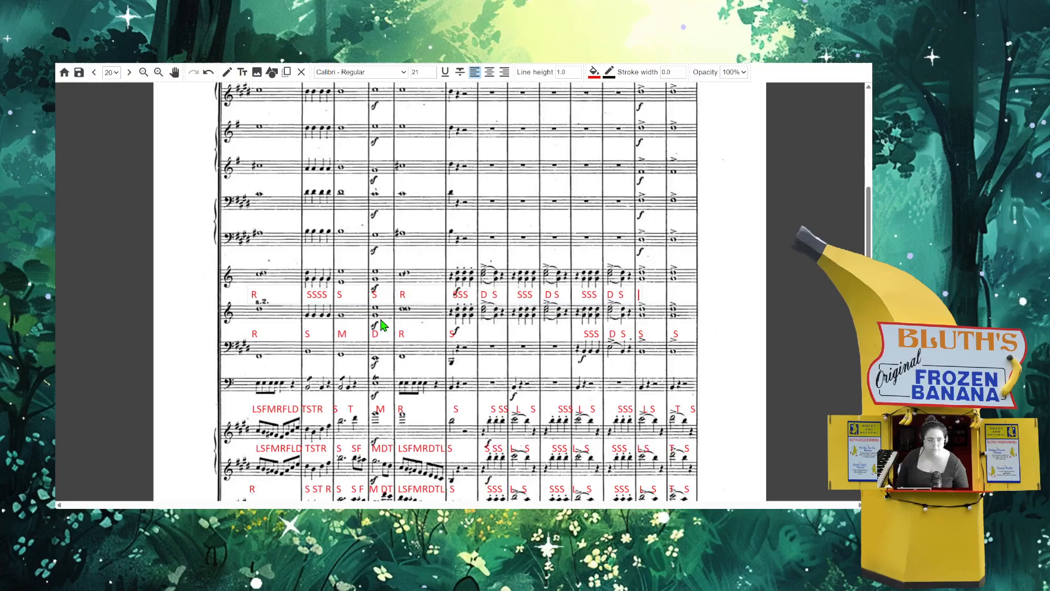
text(S      S)
key(Escape)
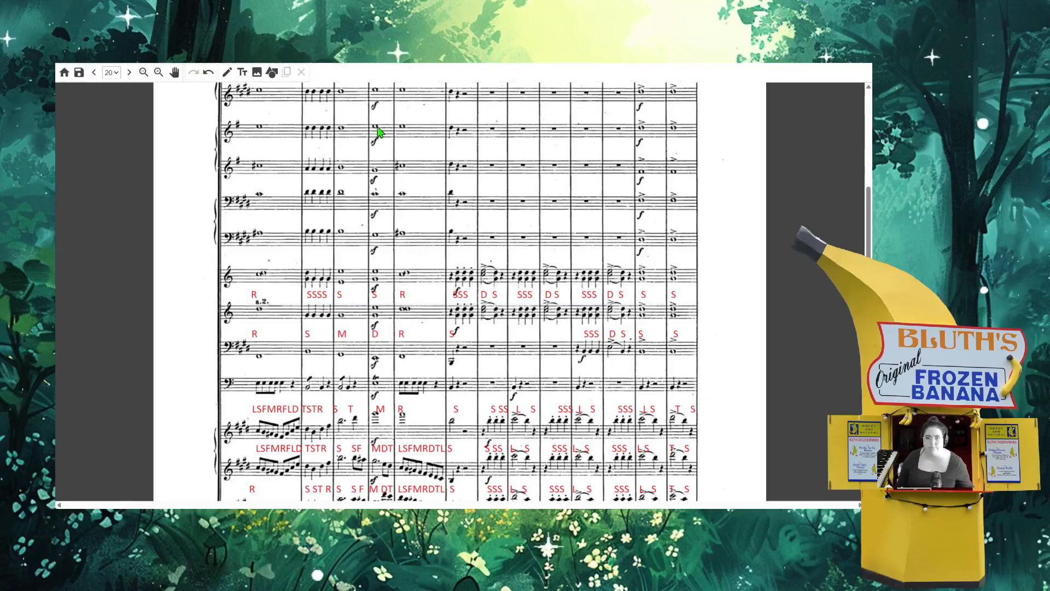
- Insert another red text box and place it above the first measure of the ninth-lowest staff
click(240, 74)
click(597, 77)
click(664, 87)
click(669, 193)
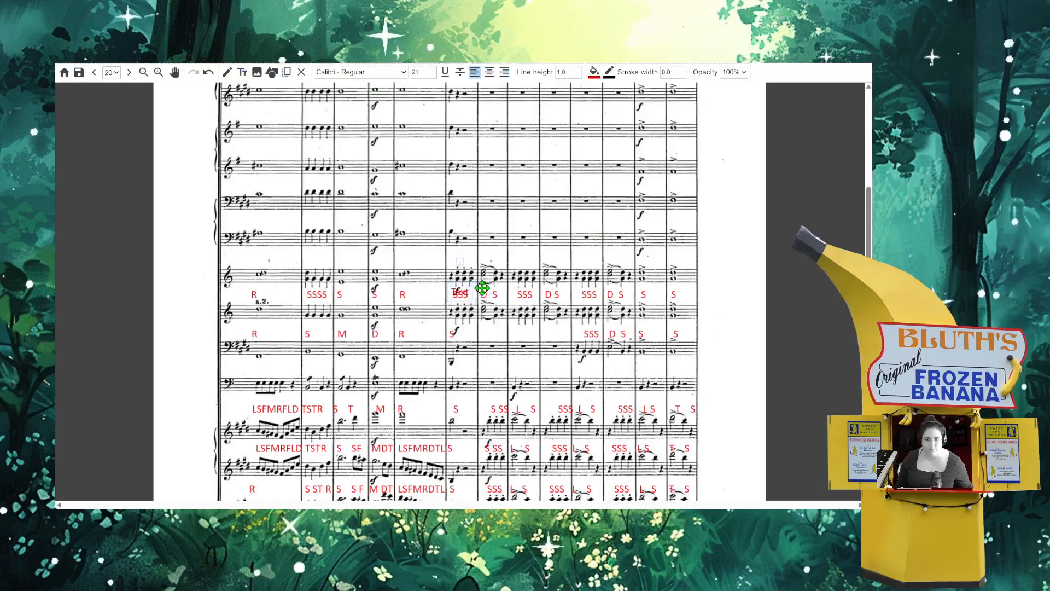
mouse_move(461, 281)
mouse_down()
mouse_move(282, 252)
mouse_move(262, 264)
mouse_up()
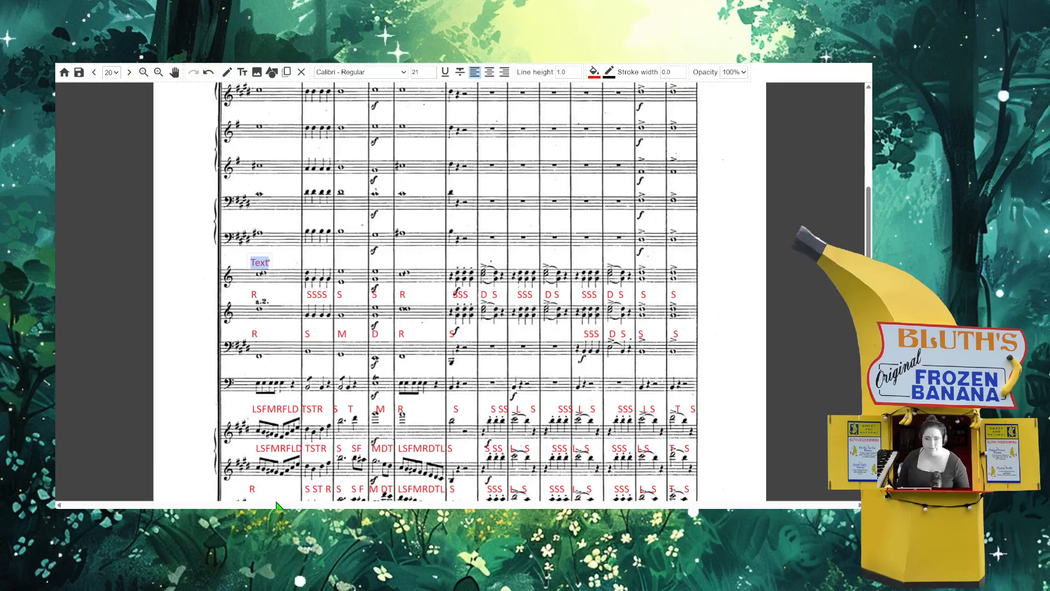
- Replace the placeholder with D, R SSS, M, M and D for measures one to five of the ninth-lowest staff
key(BackSpace)
text(d          )
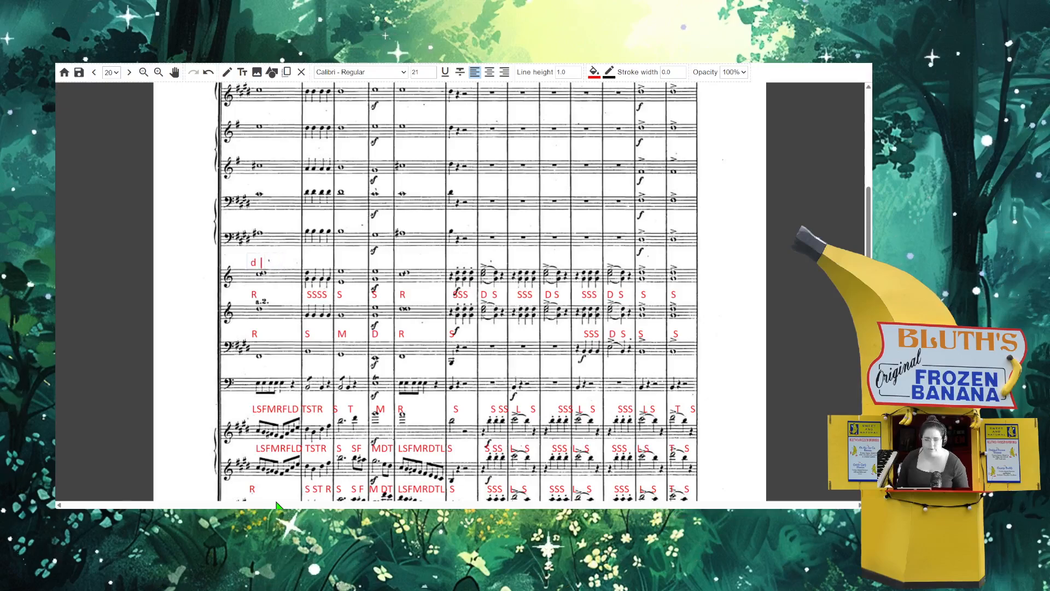
text(D                  )
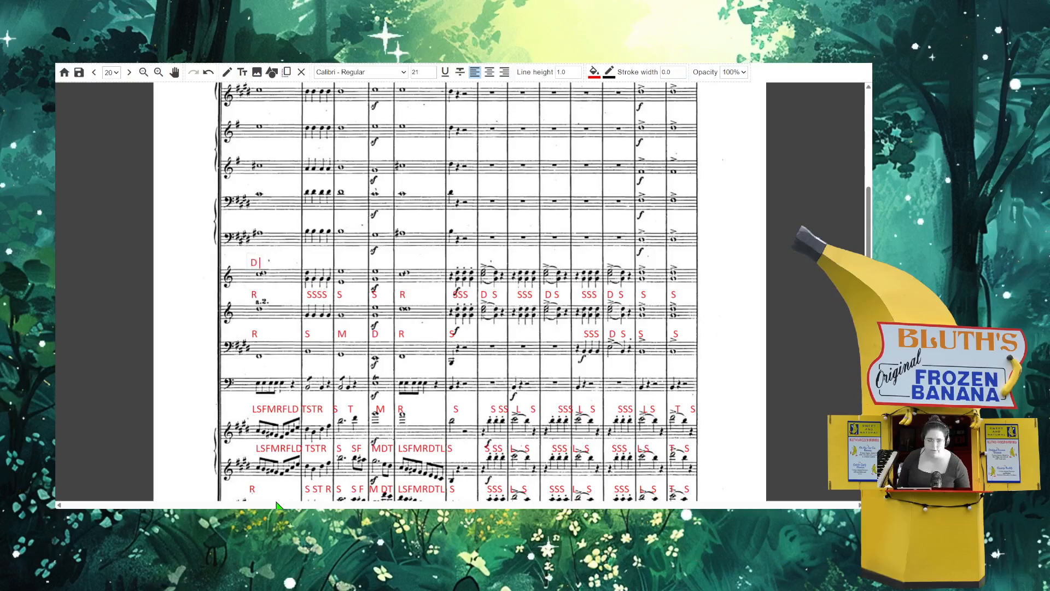
text(R SSS)
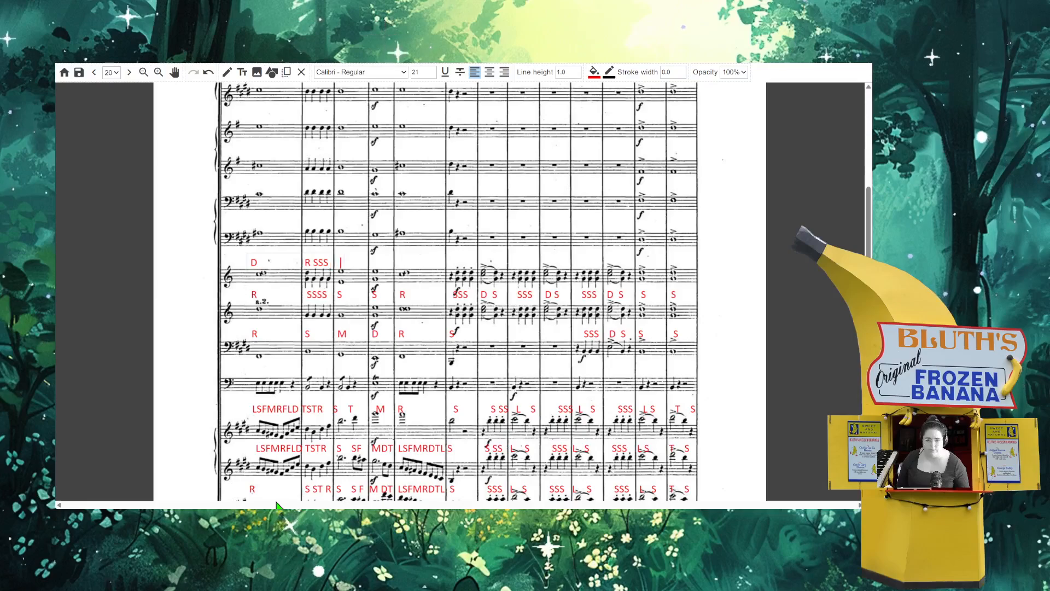
text( M       )
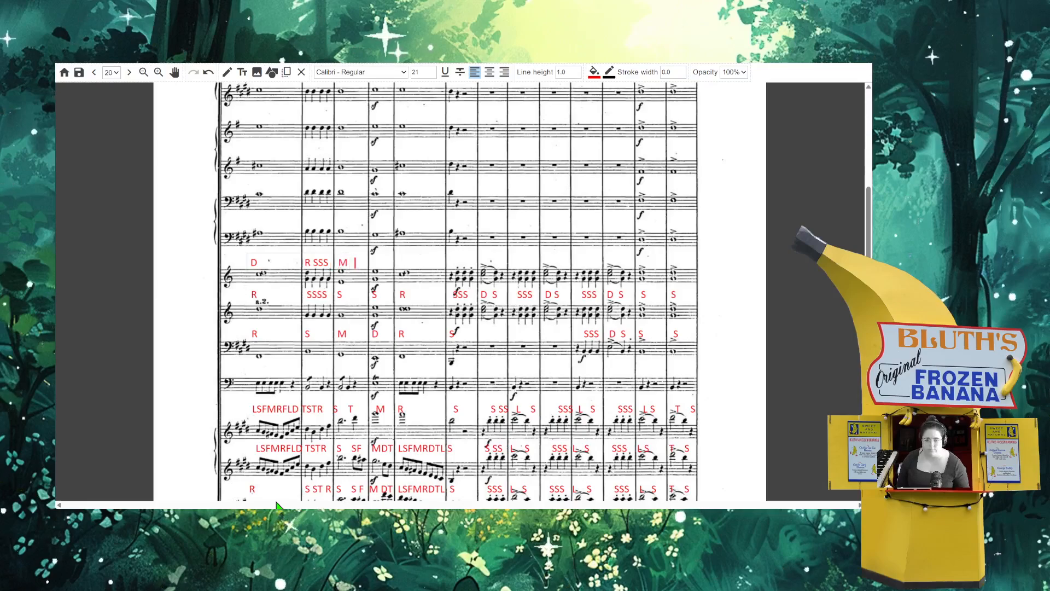
text(M      )
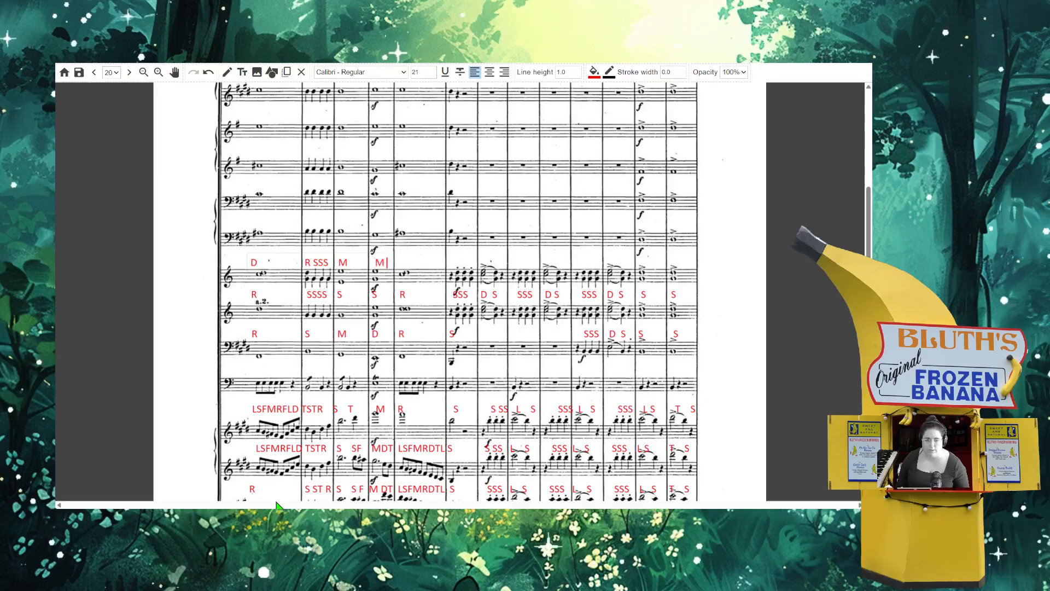
text(D)
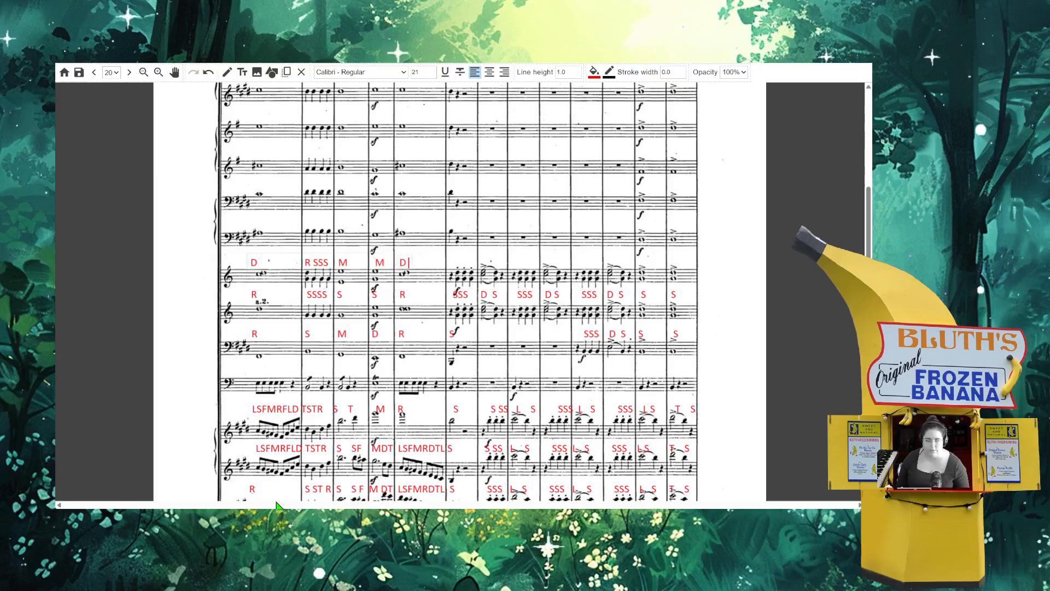
- Complete the ninth-lowest staff's row by alternating RRR and MR in measures six to eleven, with R in each of the last two
text(       R)
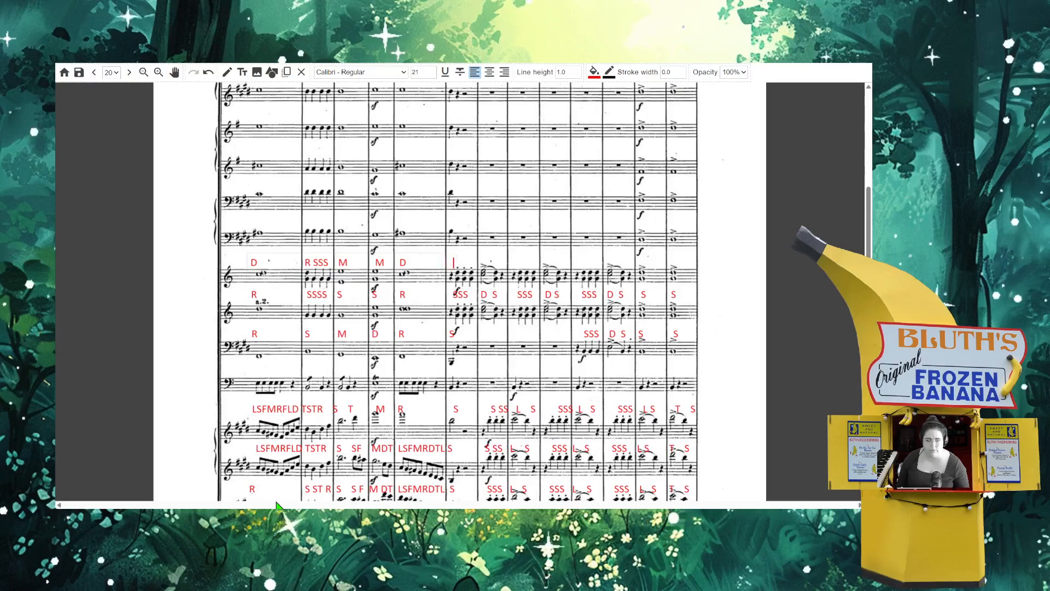
text(RR)
text(    M)
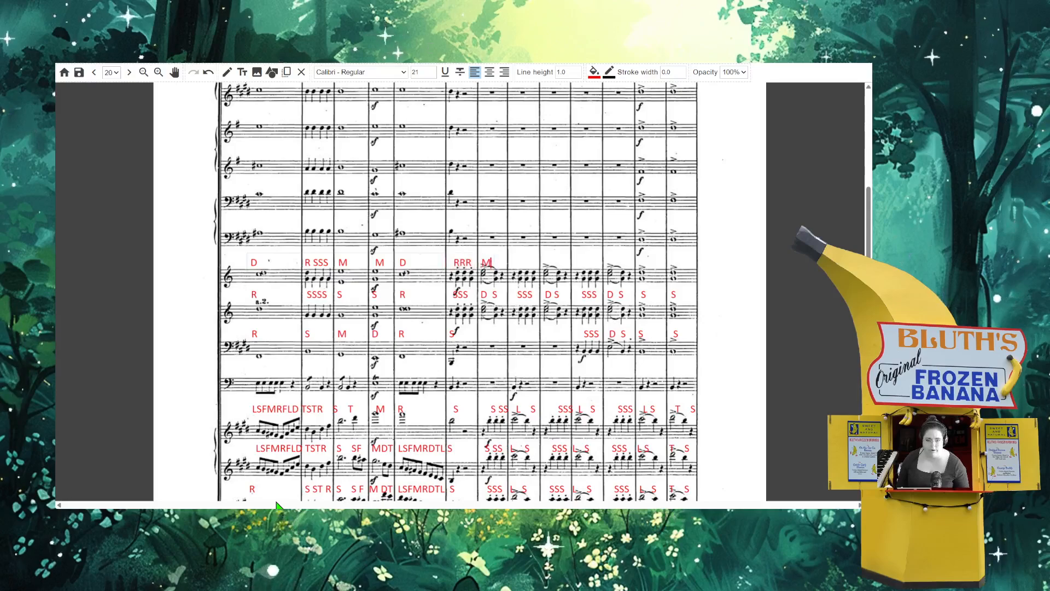
text(R   RRR MR )
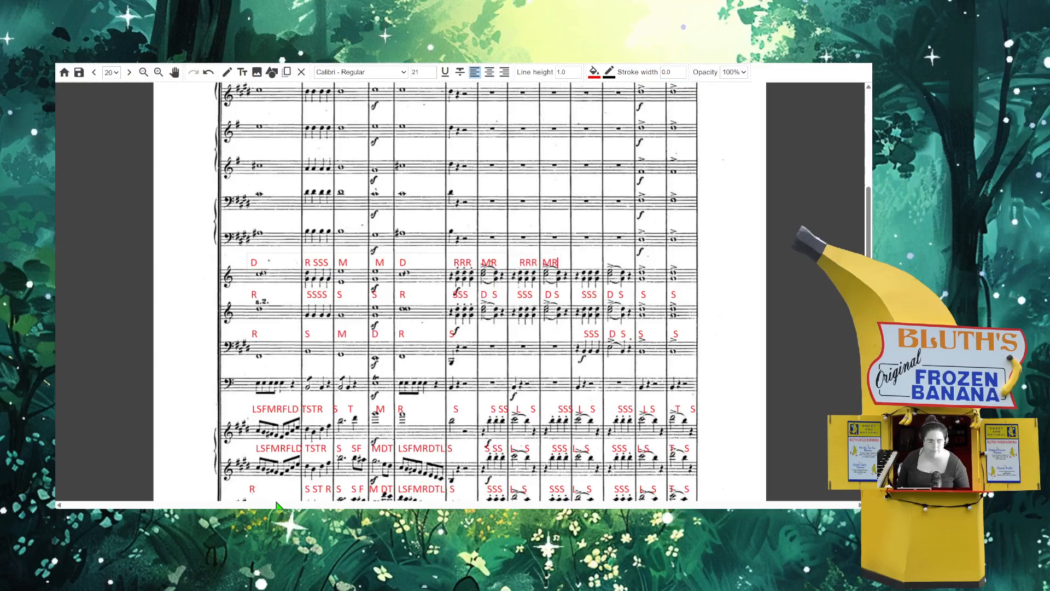
text(     RRR)
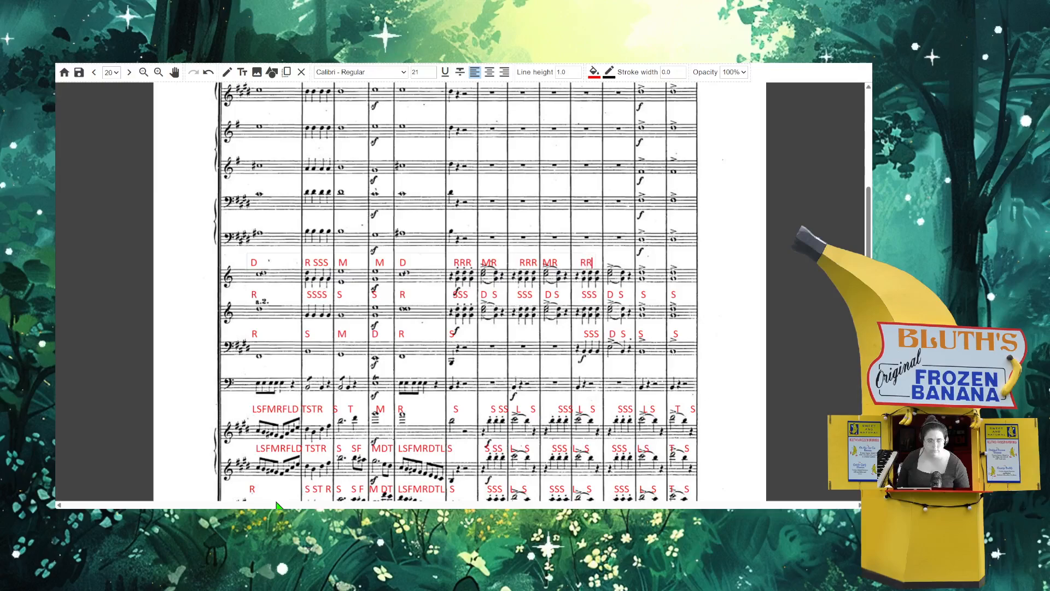
text(R M R )
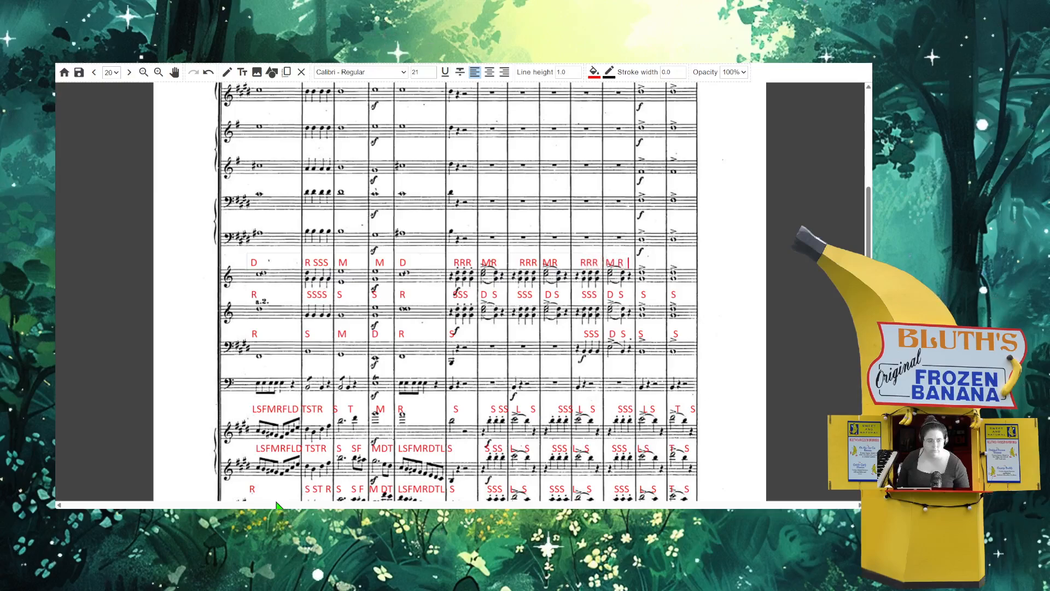
text(R    )
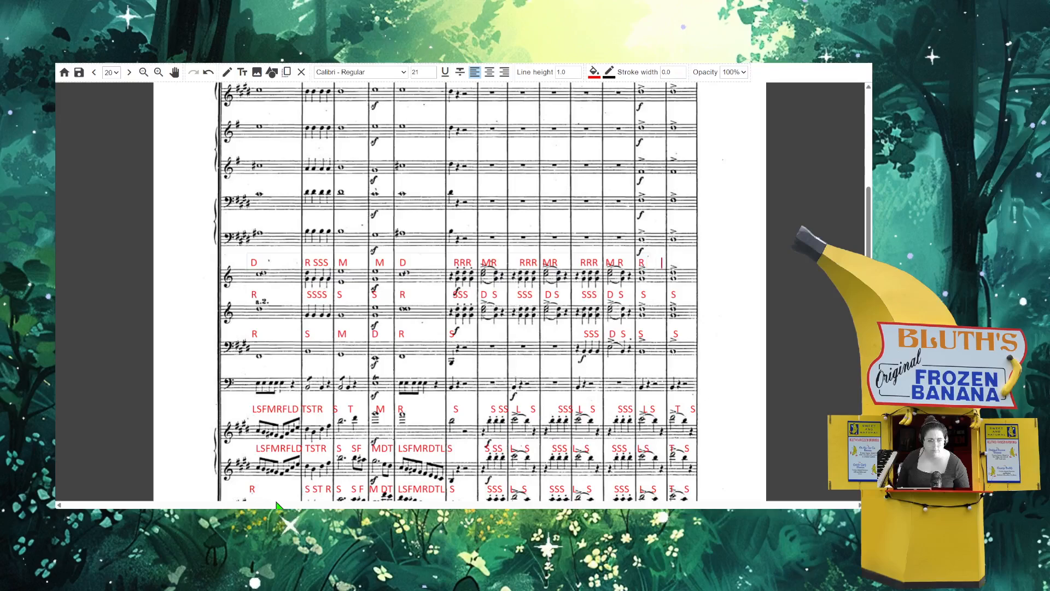
text(R)
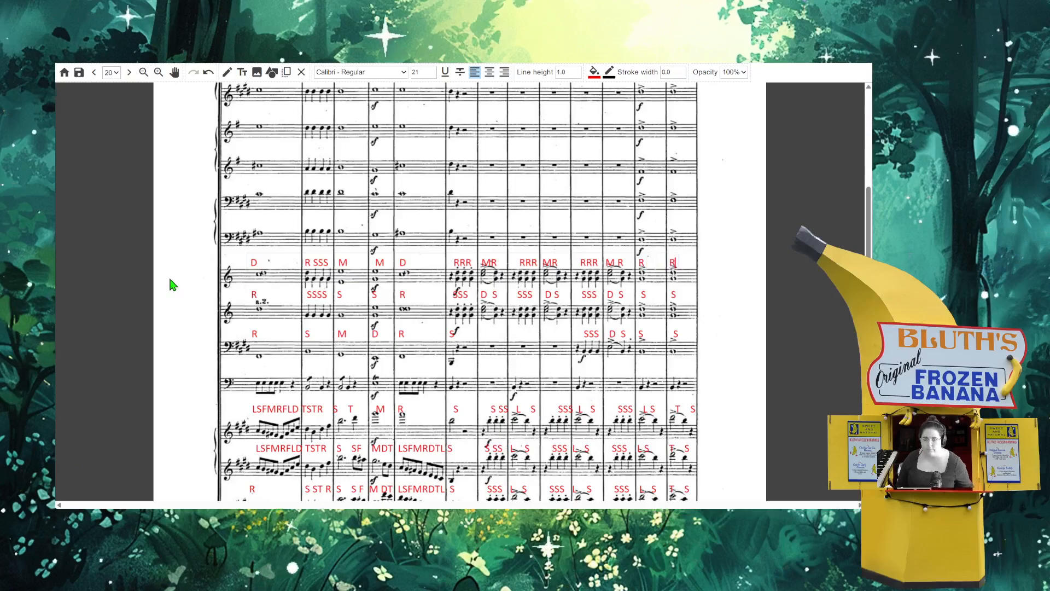
click(254, 221)
- Insert a new text box coloured red (#ff0000) and place it above the first measure of the tenth-lowest staff
scroll(254, 221, up, 5)
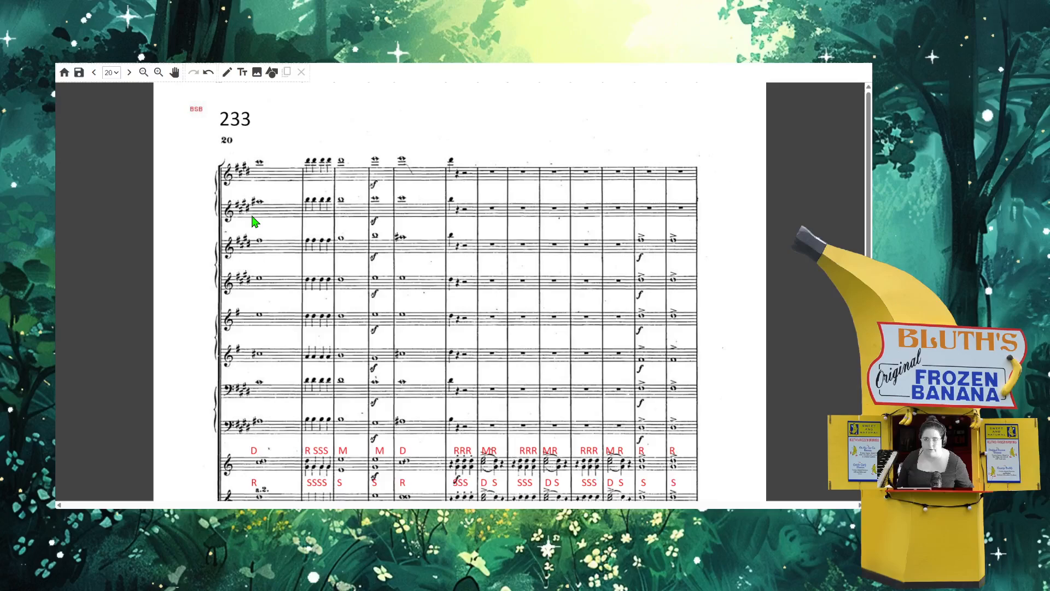
scroll(254, 221, down, 1)
click(242, 72)
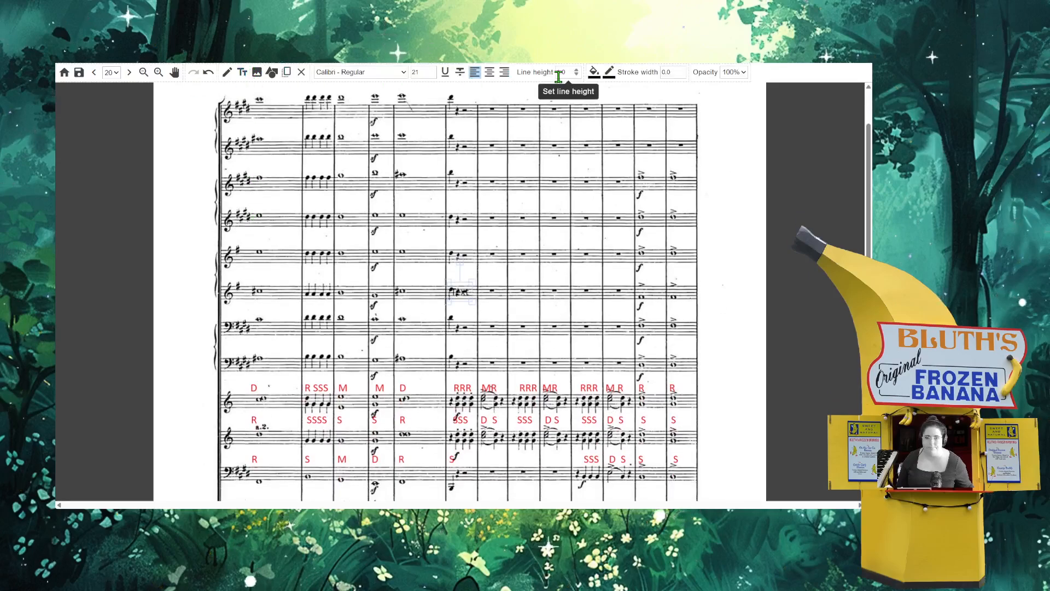
click(608, 74)
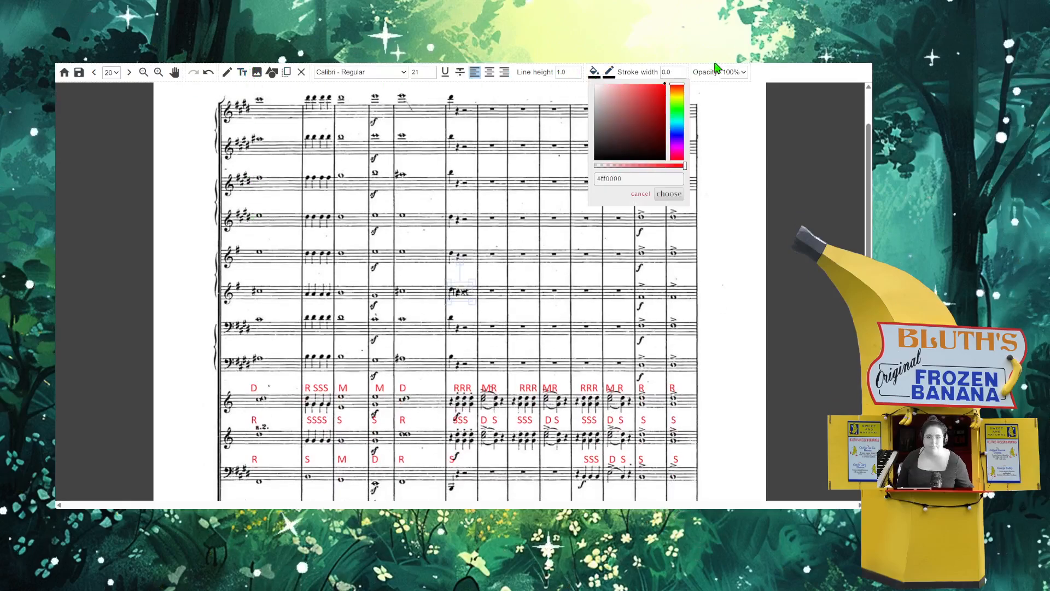
click(669, 194)
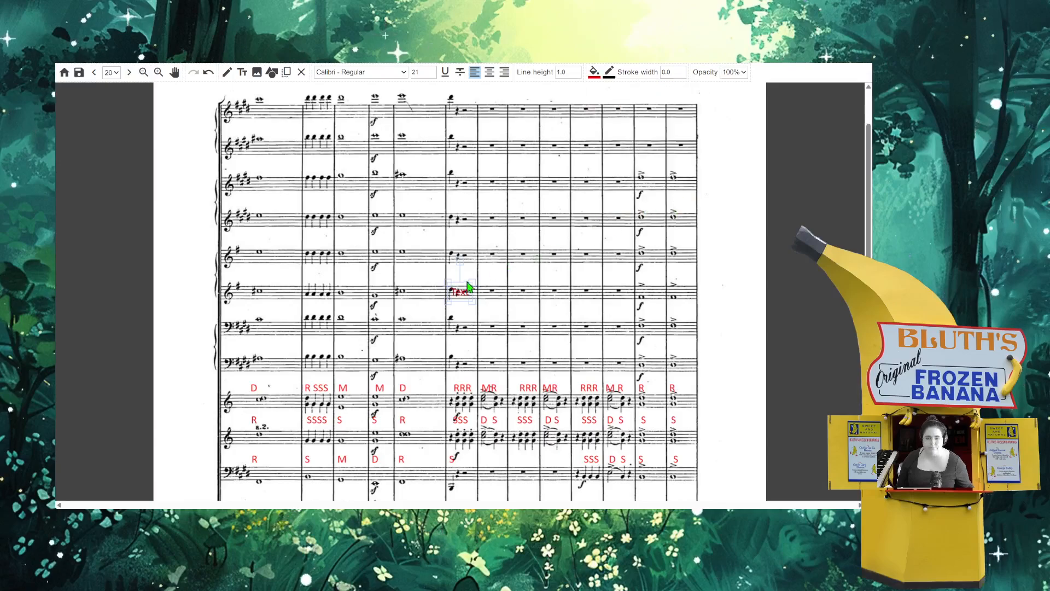
drag(464, 283, 264, 340)
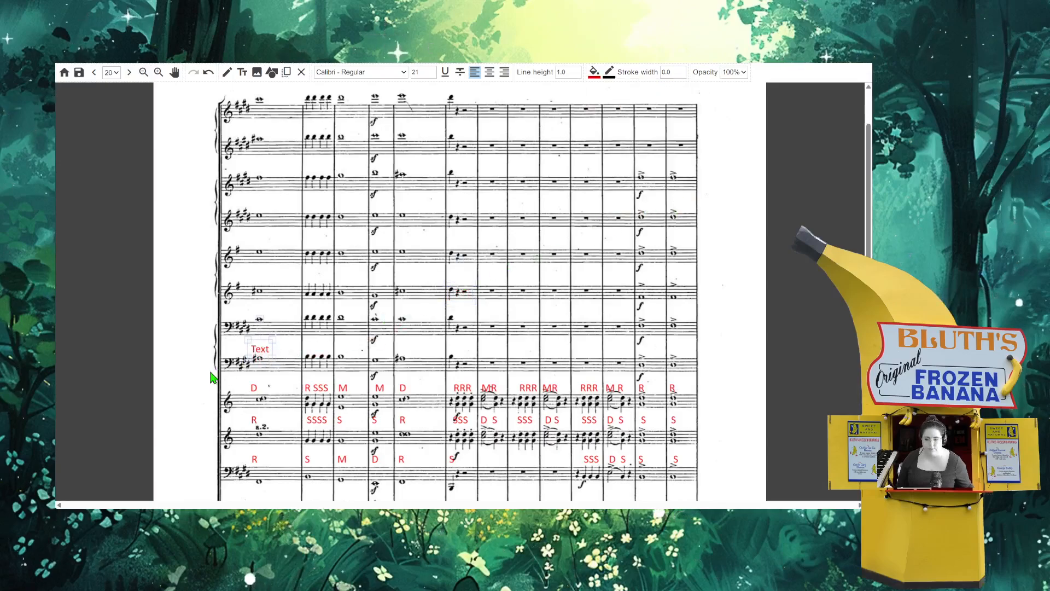
- Replace the placeholder with F, SSSS, S, M and F for measures one to five of the tenth-lowest staff
double_click(260, 349)
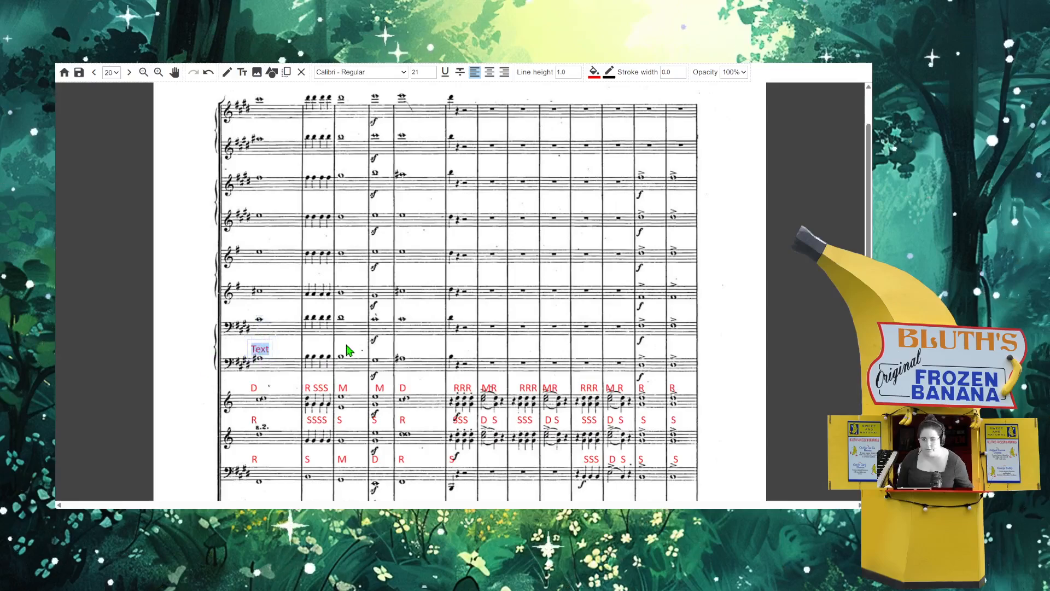
text(f)
key(BackSpace)
text(F          )
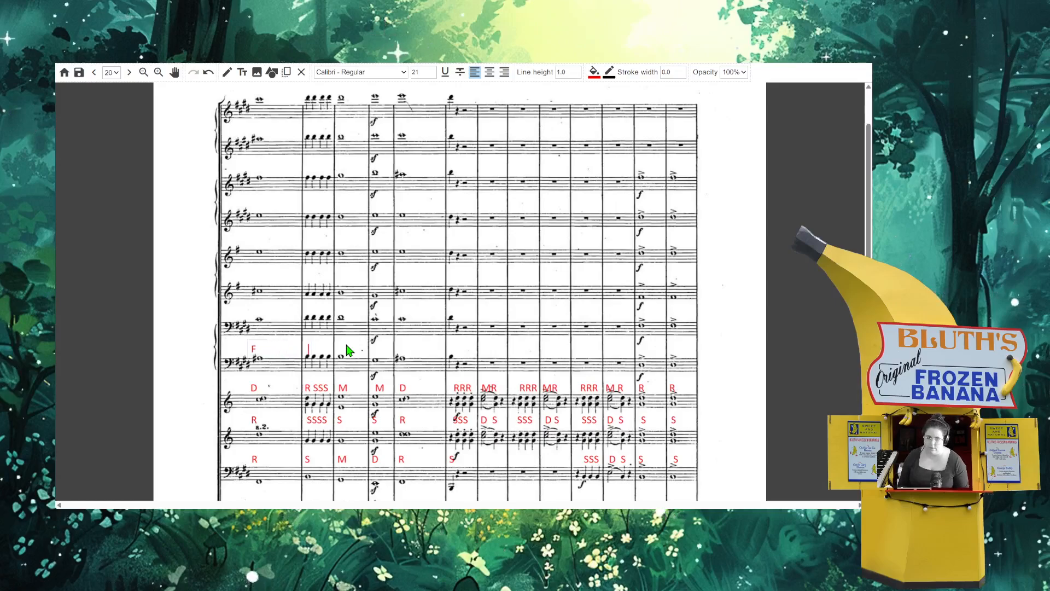
text(SSSS)
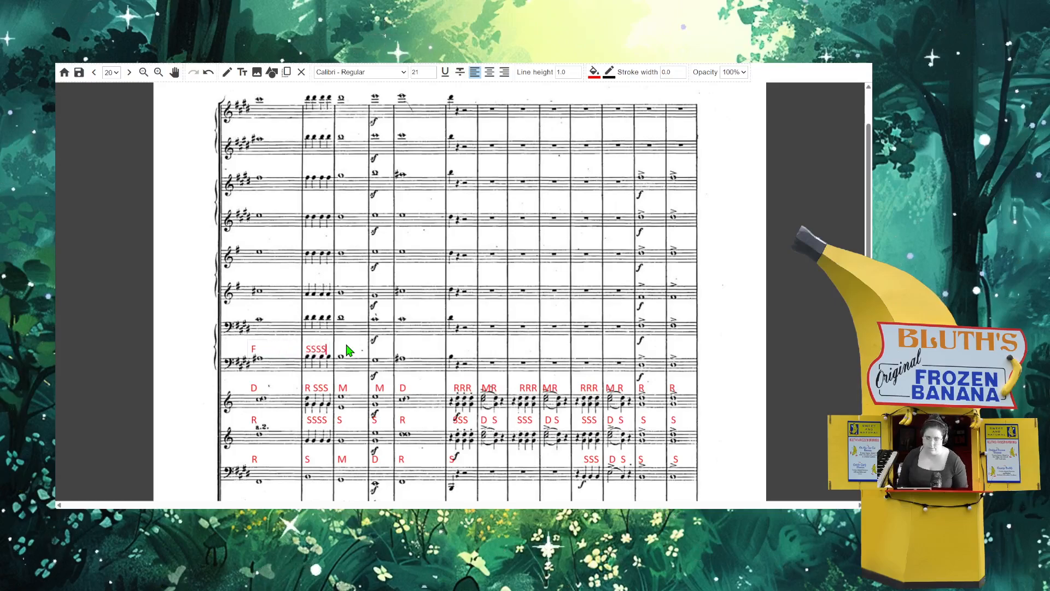
text(  S)
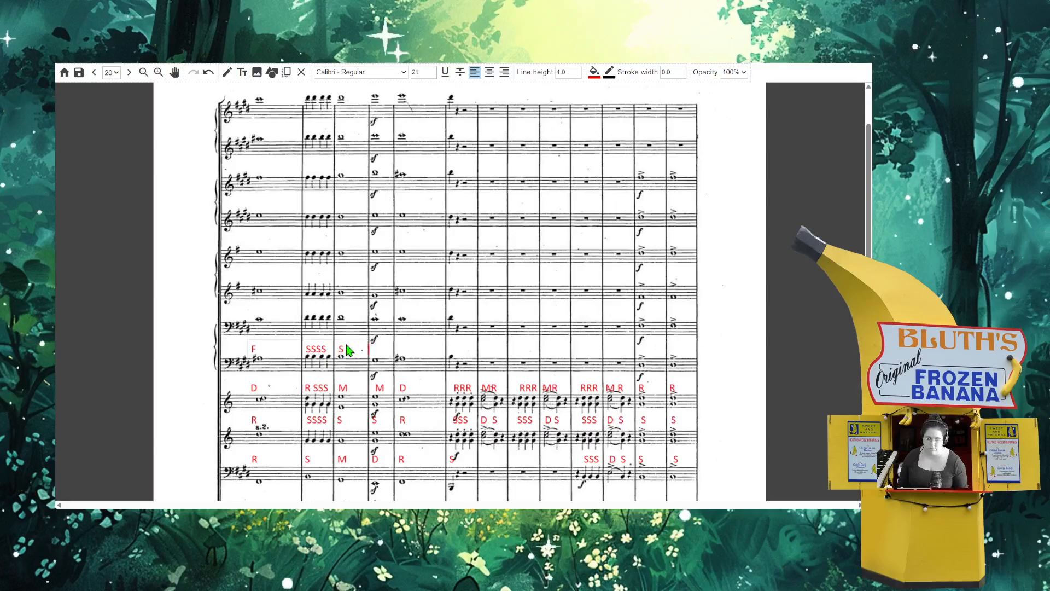
text(     M    F    )
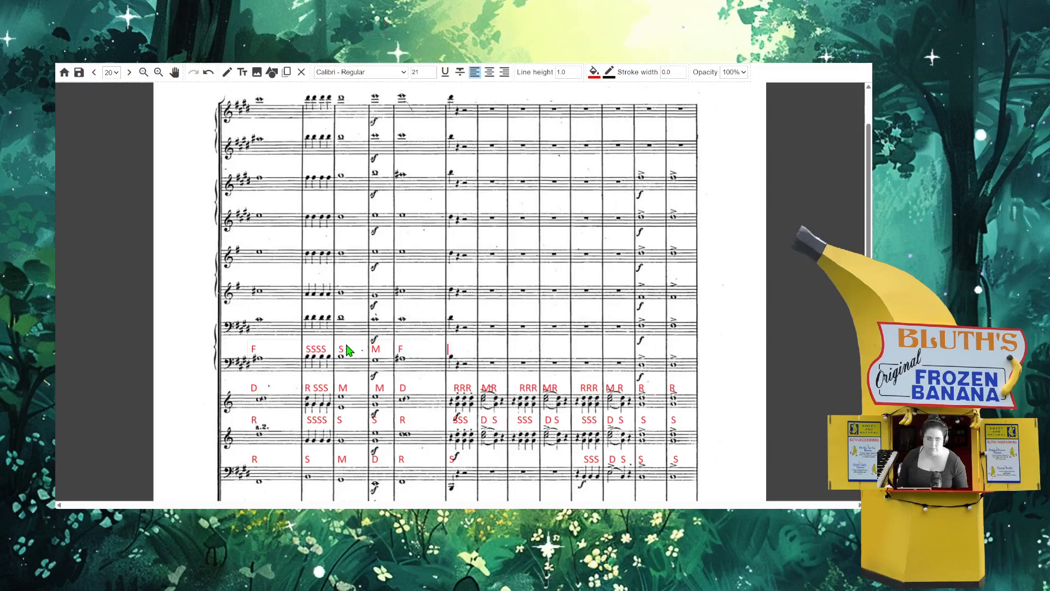
- Complete the tenth-lowest staff's row with S in measure six and T in each of the last two measures
text(     S                              )
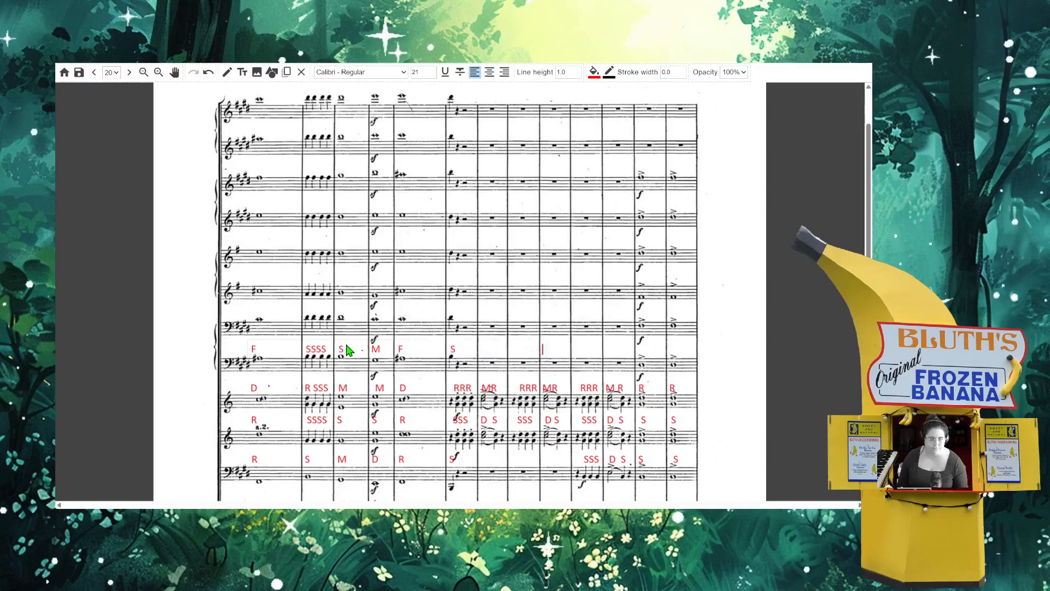
text(T)
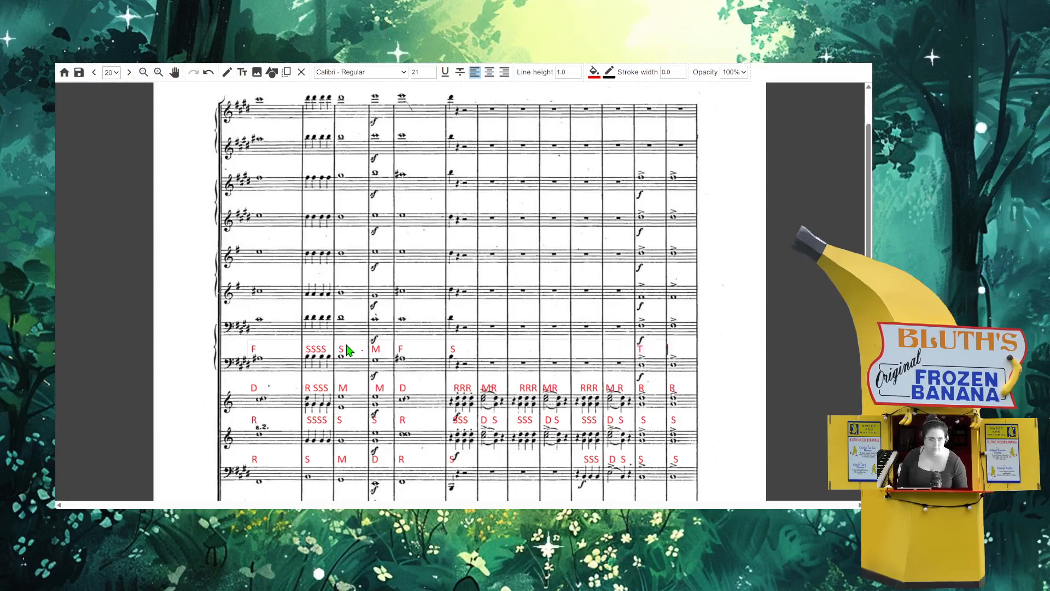
text(           T)
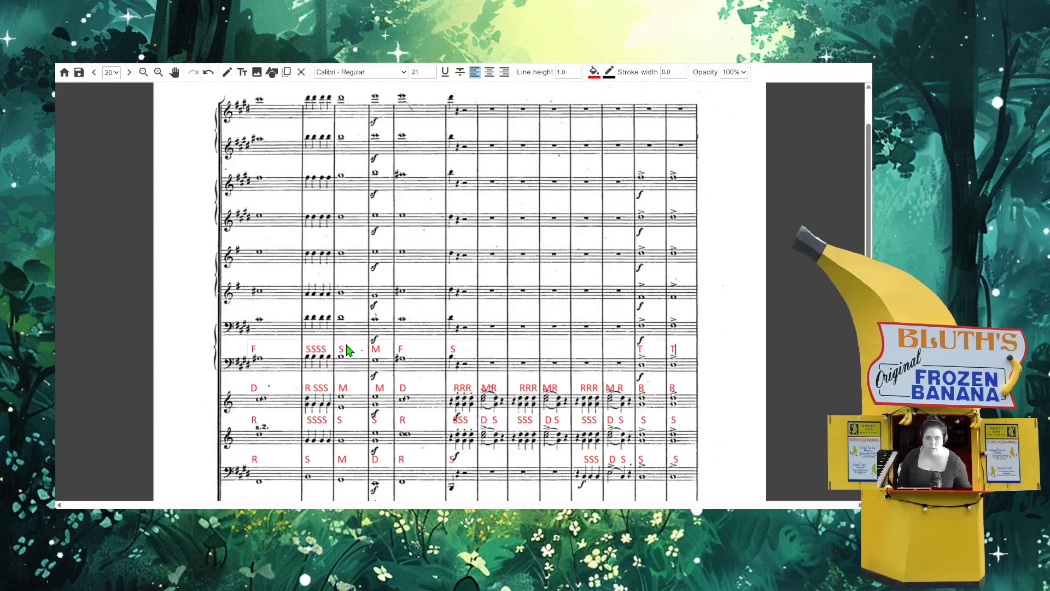
click(227, 313)
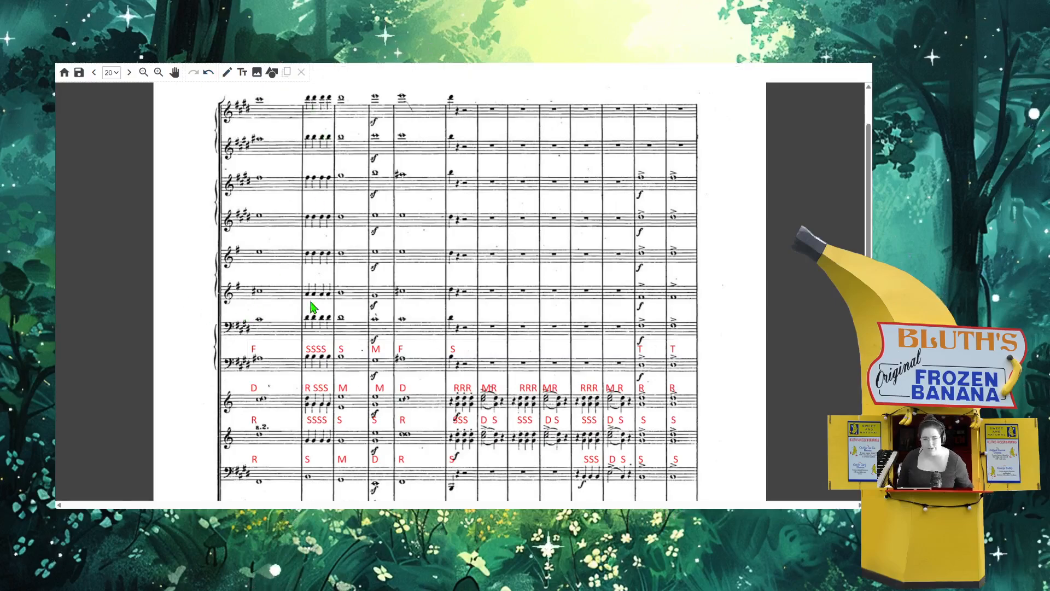
- Insert another red text box and place it above the first measure of the eleventh-lowest staff
click(242, 76)
click(594, 71)
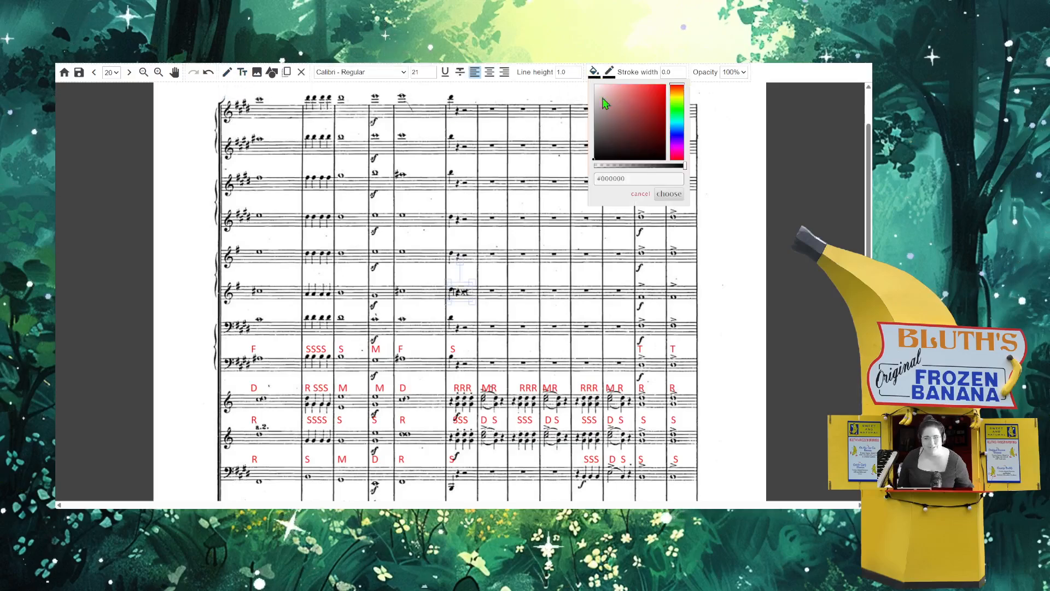
click(669, 194)
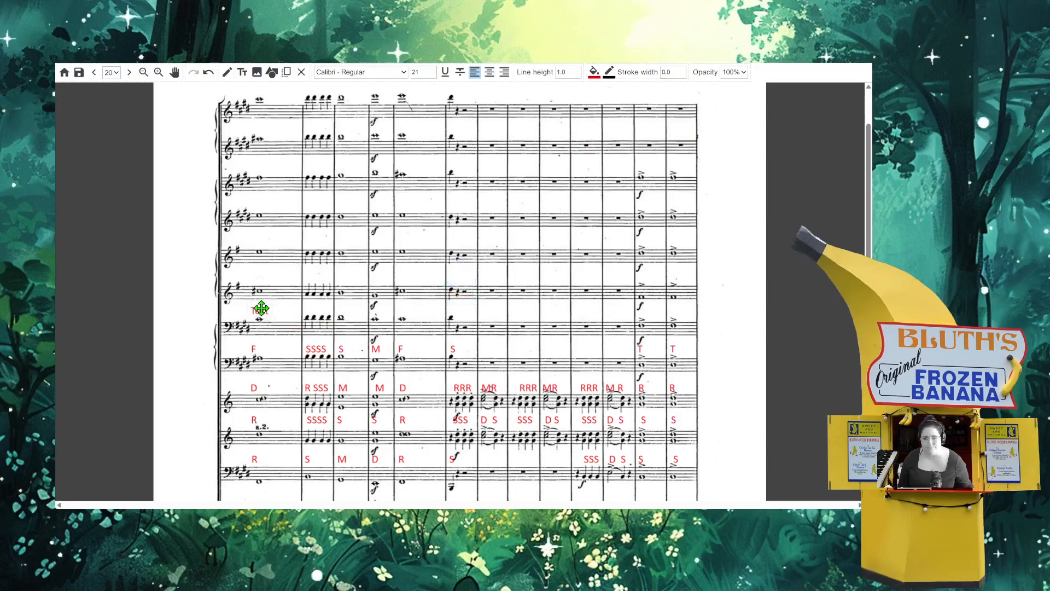
- Replace the placeholder with L, TTTT, T and L for measures one to four of the eleventh-lowest staff
click(262, 309)
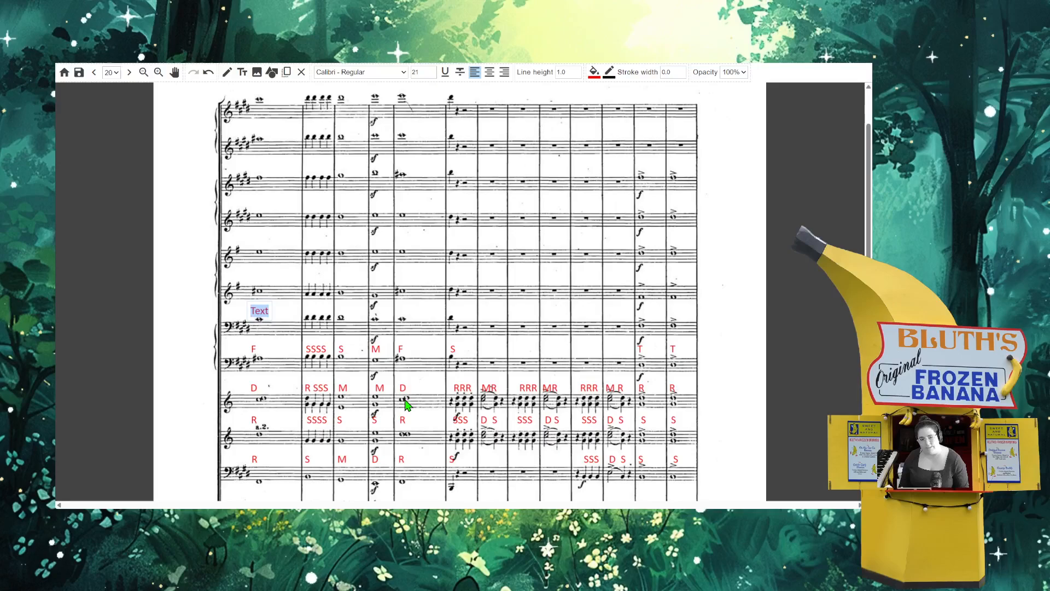
text(L)
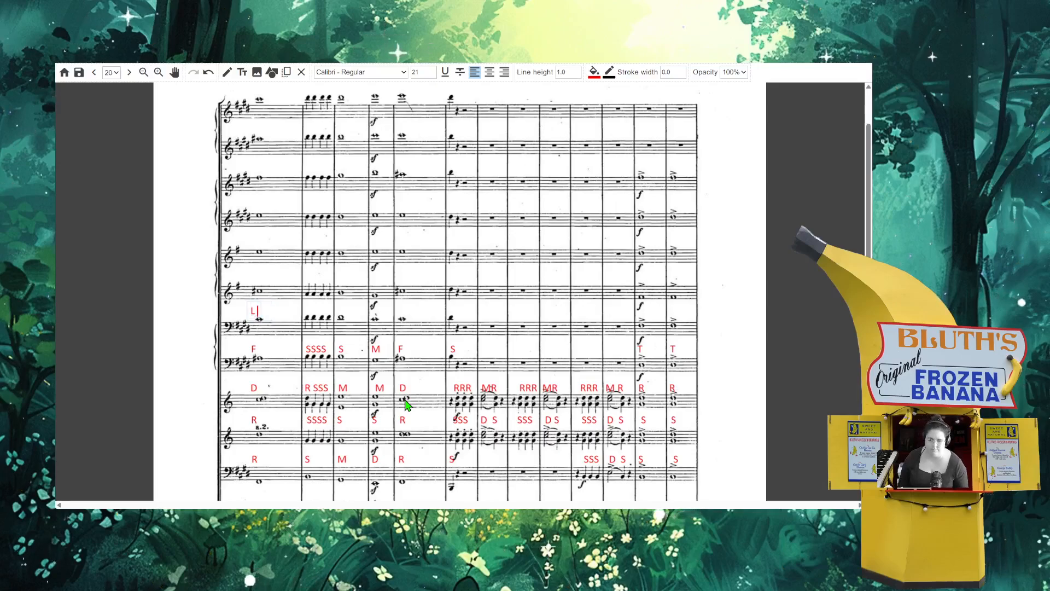
text(  T)
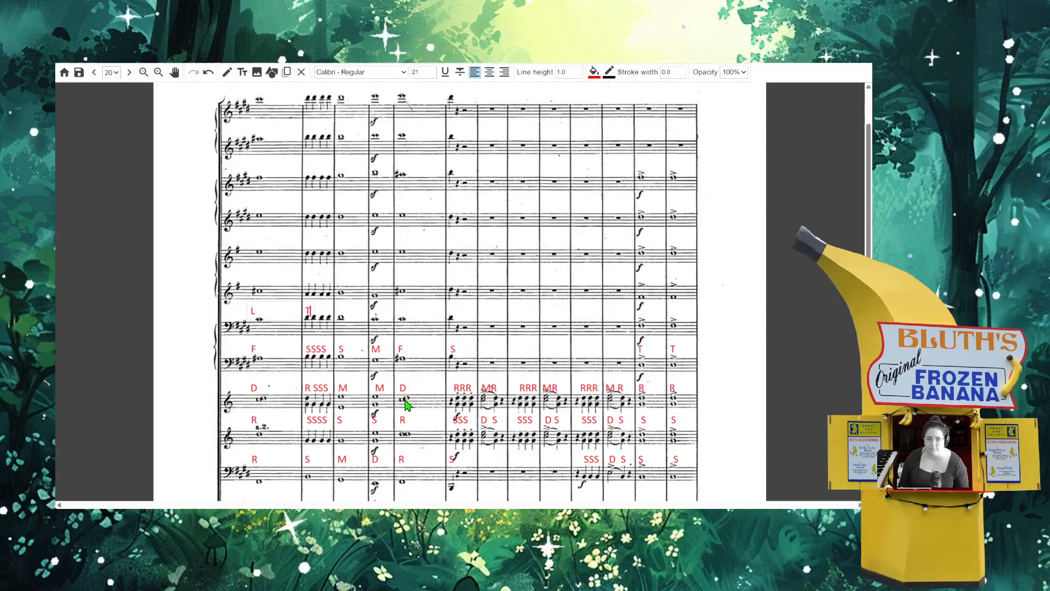
text( T TT T)
key(BackSpace)
key(BackSpace)
text(T  T  L        )
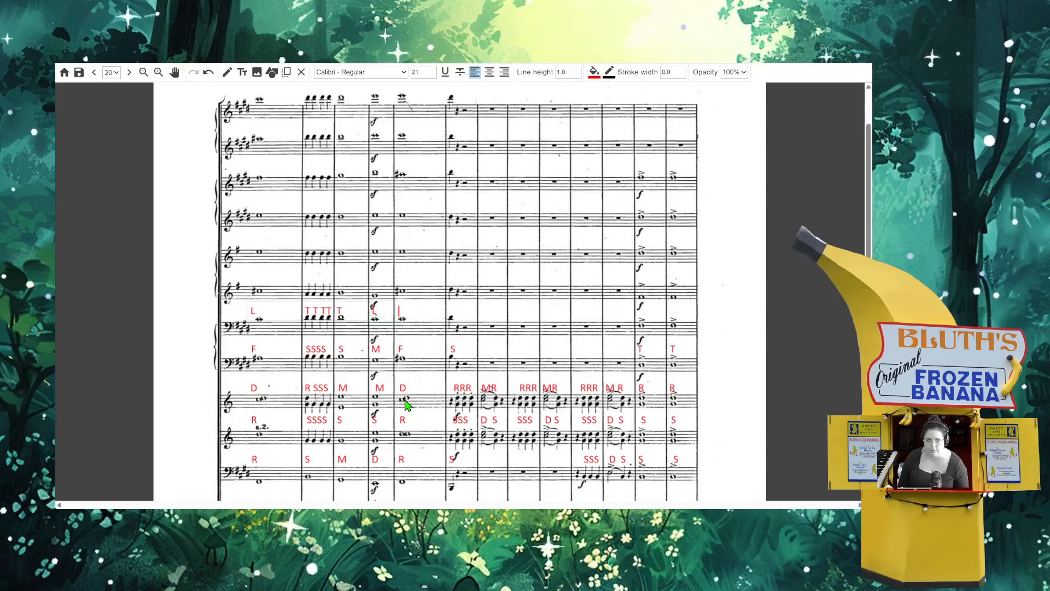
- Enter a single L in measure five of the eleventh-lowest staff's row, removing the surplus letters
text(LLLLLLLLLLLL)
key(BackSpace)
key(BackSpace)
key(BackSpace)
key(BackSpace)
key(BackSpace)
key(BackSpace)
key(BackSpace)
key(BackSpace)
key(BackSpace)
key(BackSpace)
key(BackSpace)
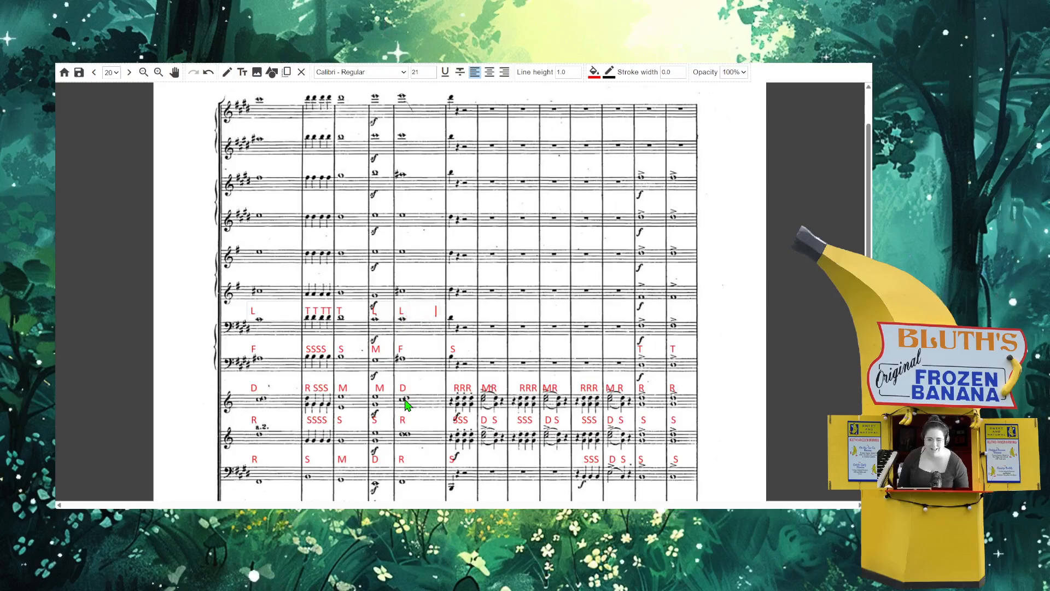
- Complete the eleventh-lowest staff's row with T in measure six and R in each of the last two measures
text(T          )
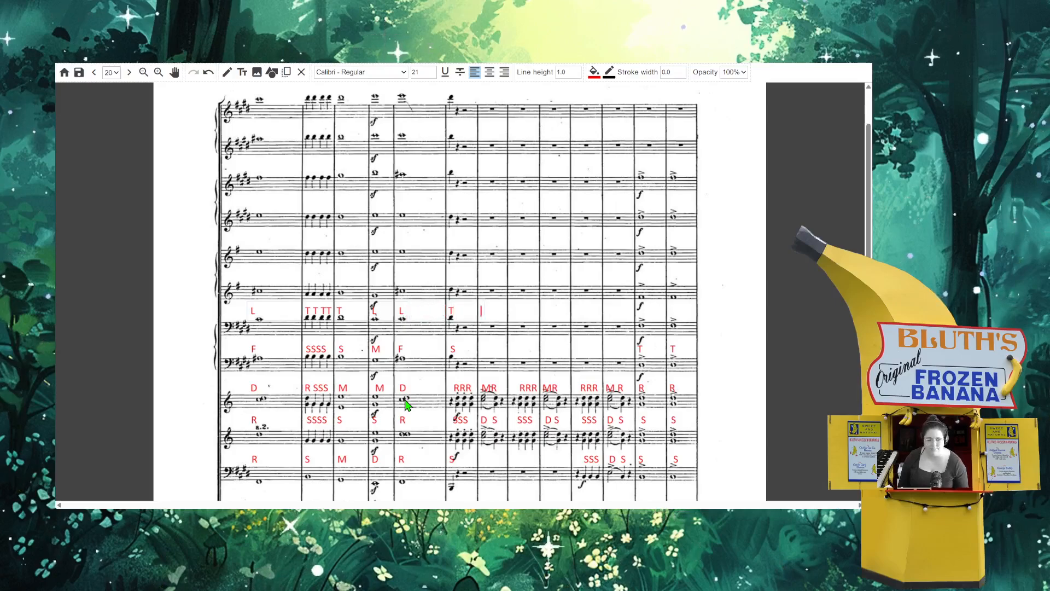
text(                                 R)
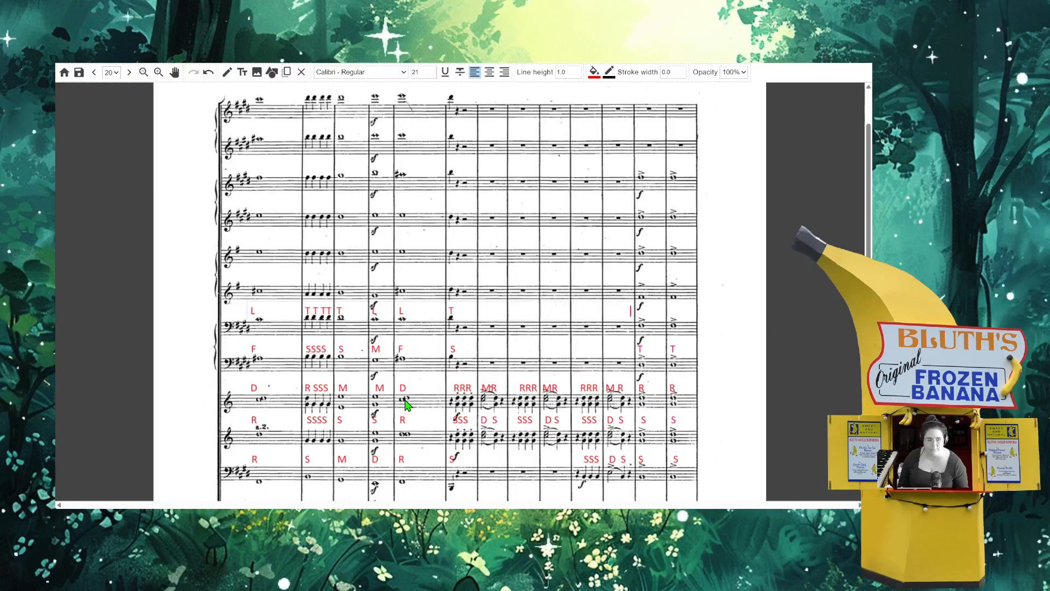
text(         R)
click(268, 262)
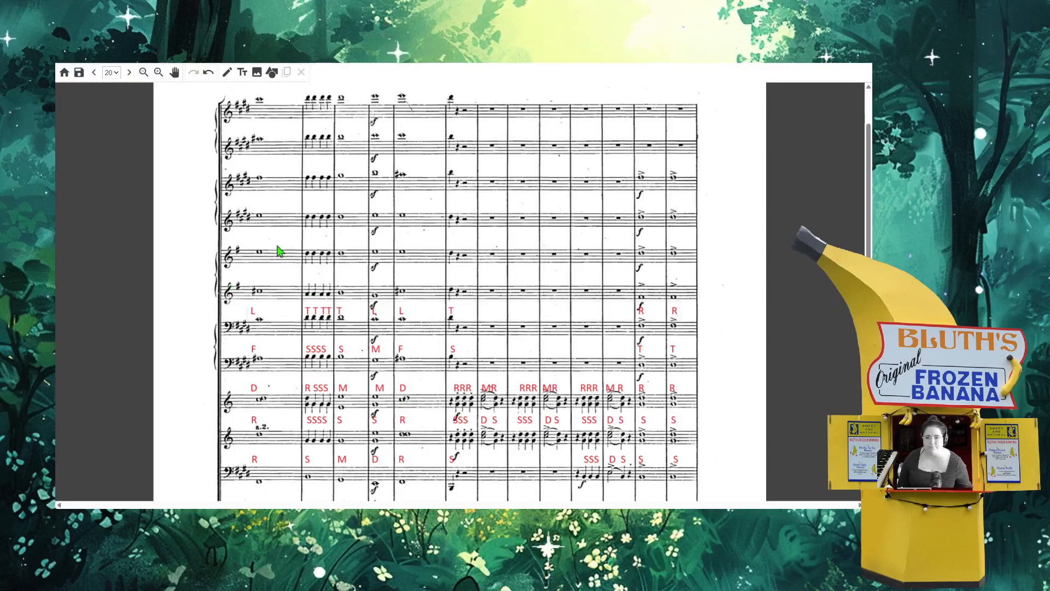
- Add a red text box above the first measure of the twelfth-lowest staff
click(242, 72)
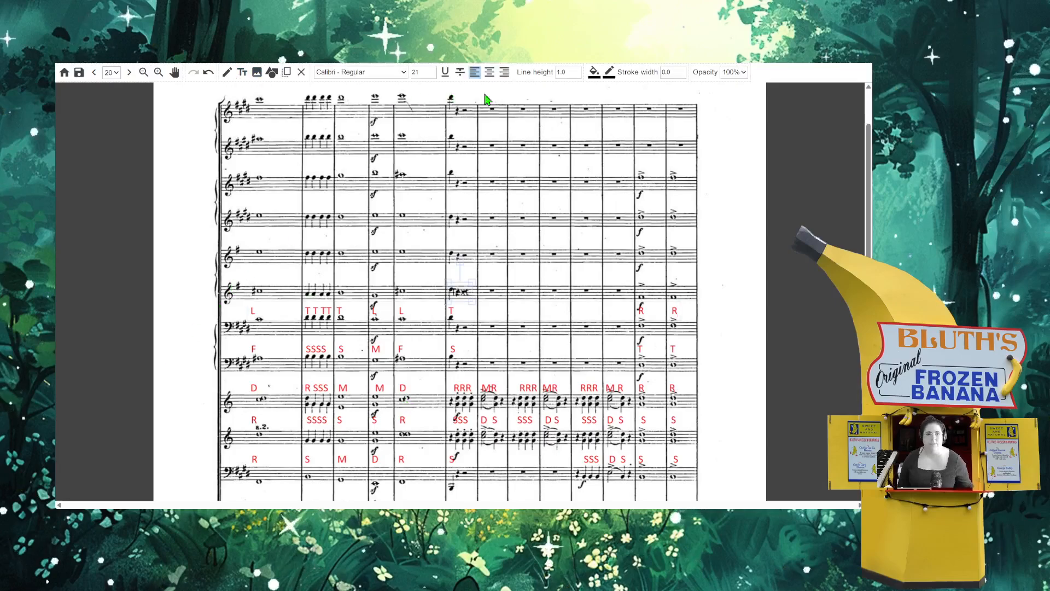
click(594, 71)
drag(619, 101, 715, 71)
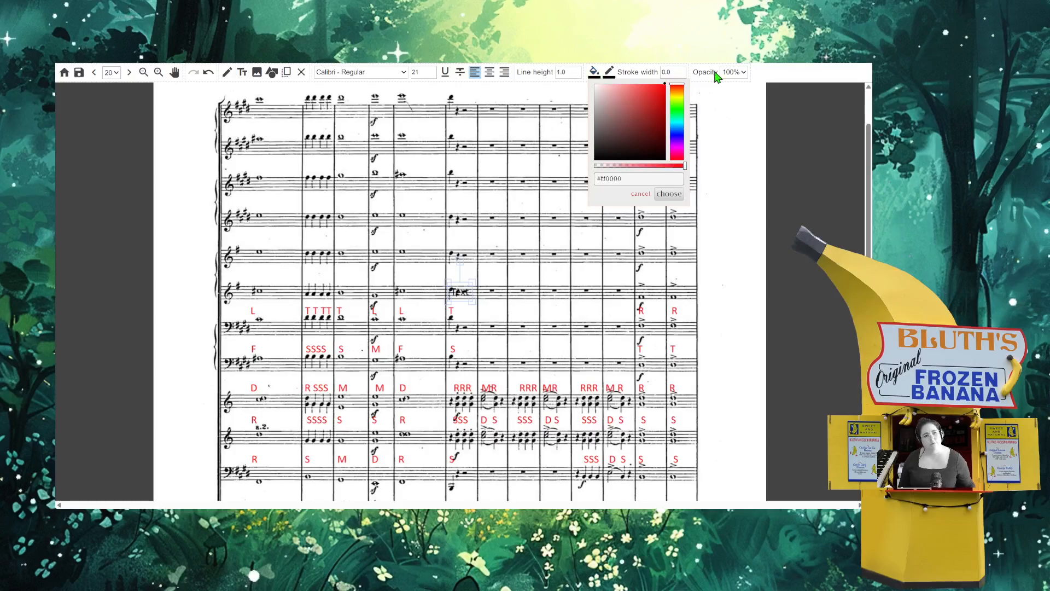
click(662, 196)
drag(466, 286, 262, 275)
- Fill the twelfth-lowest staff's row with F, RRRR, M, D, F and S for measures one to six, and T in each of the last two measures
double_click(258, 280)
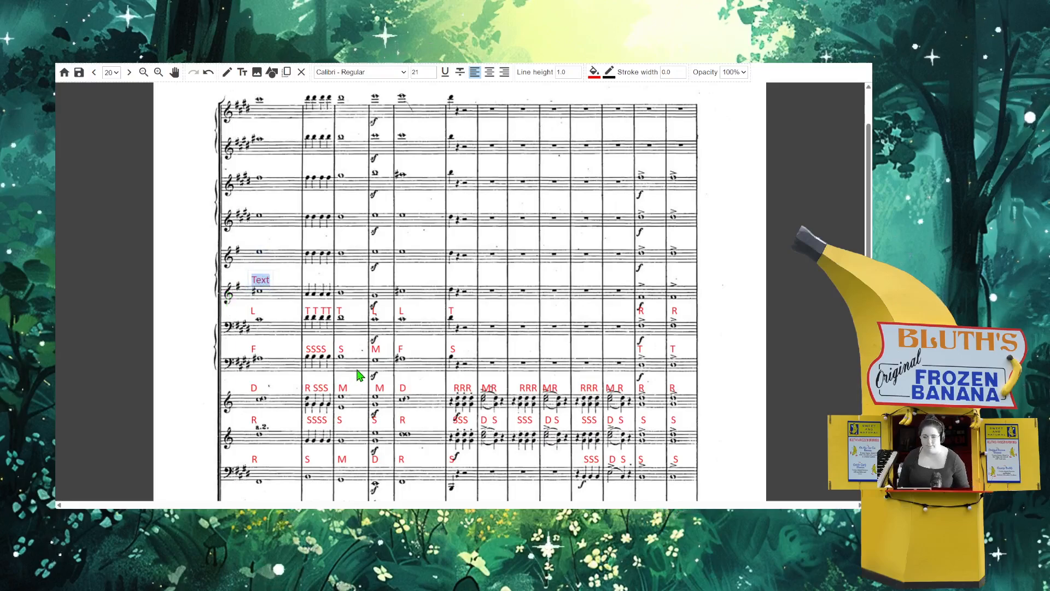
text(f)
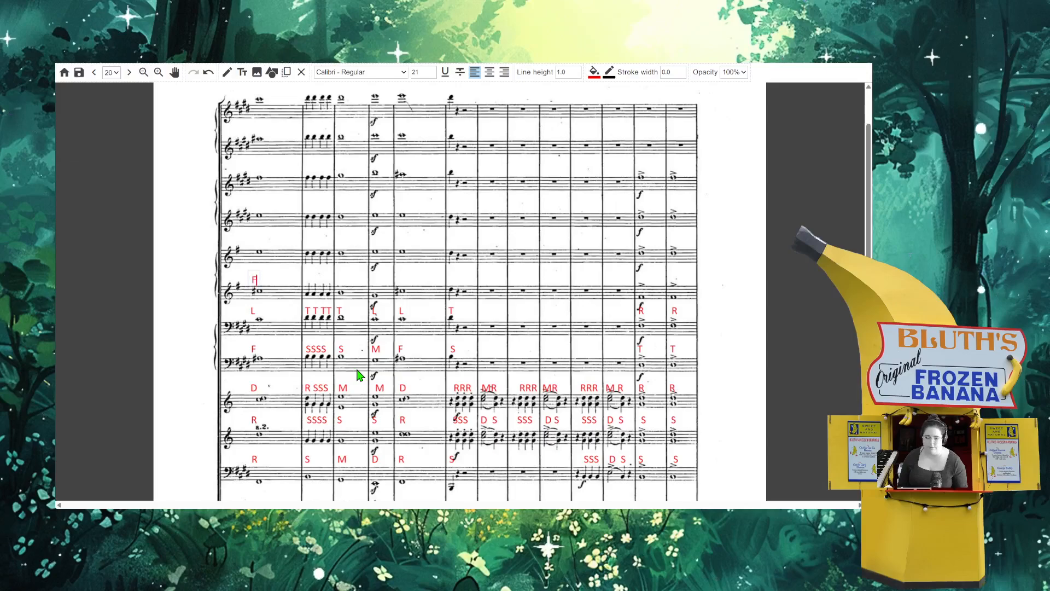
text(                          R R)
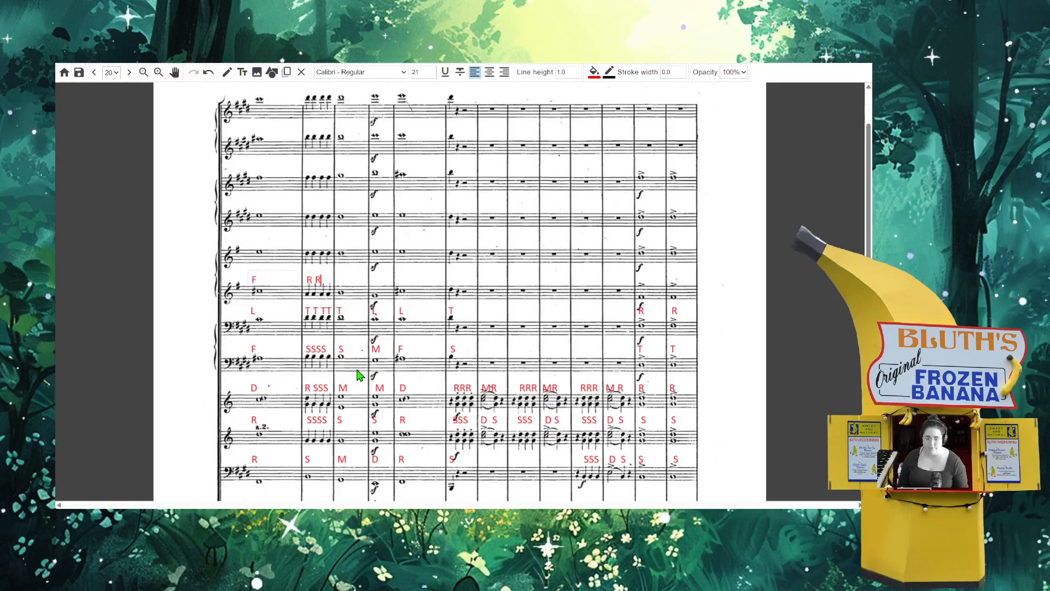
text(RR M            D          F                )
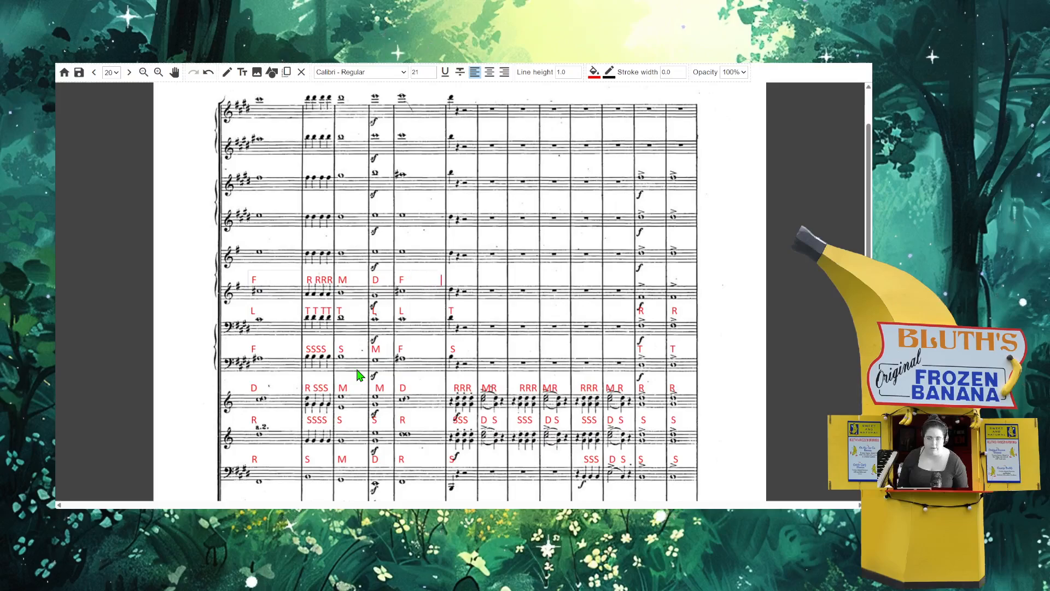
text(S)
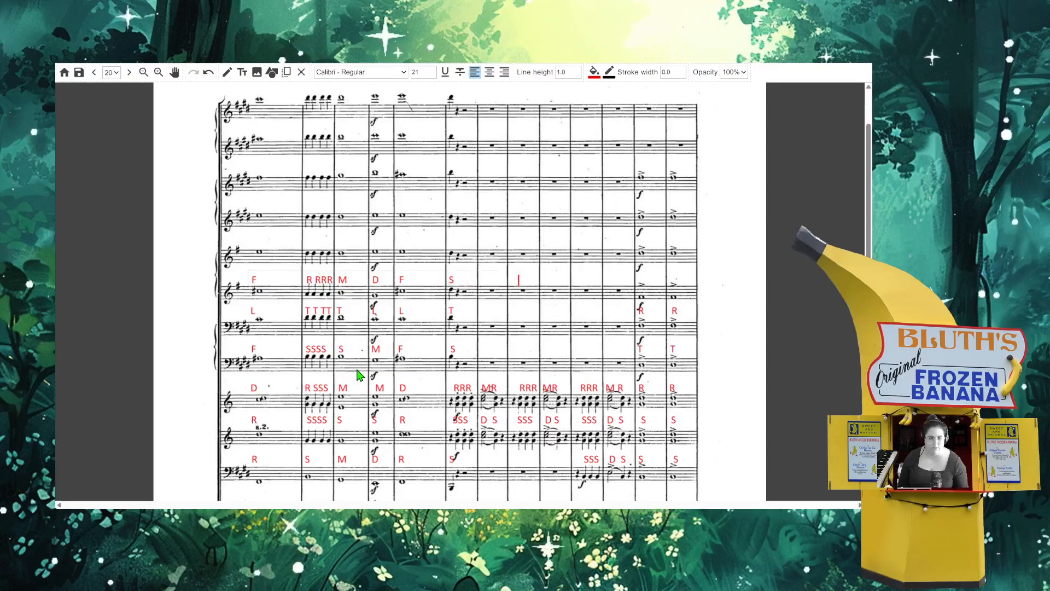
key(BackSpace)
text(T T)
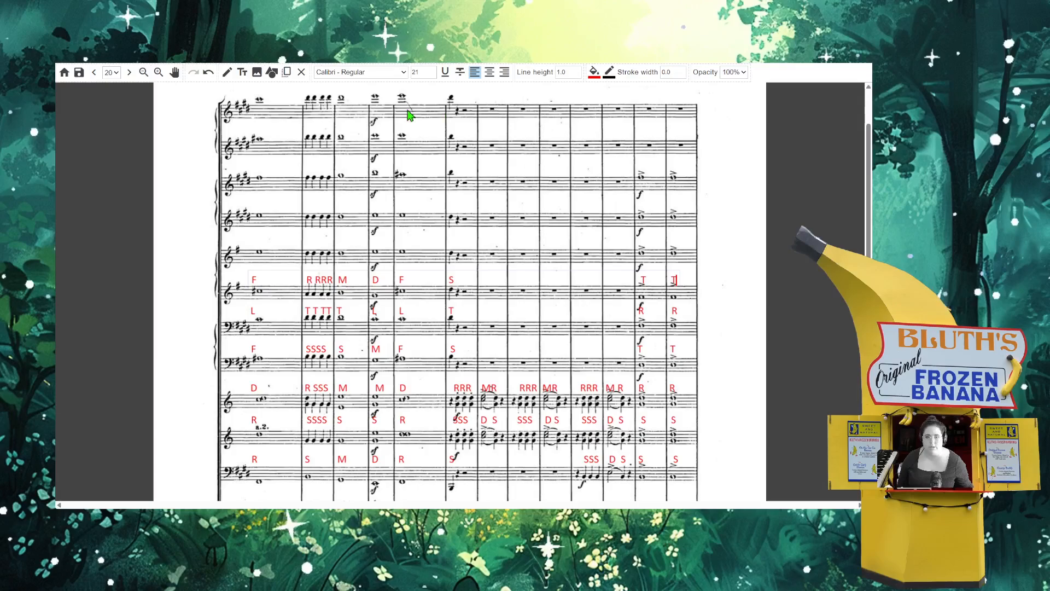
- Add a red text box above the first measure of the thirteenth-lowest staff
click(243, 72)
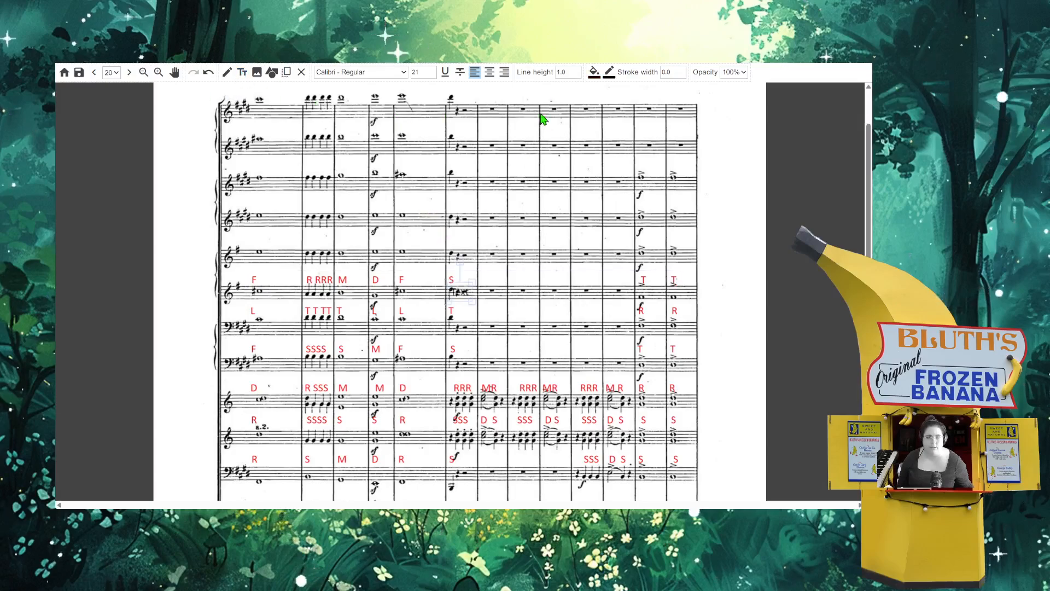
click(595, 72)
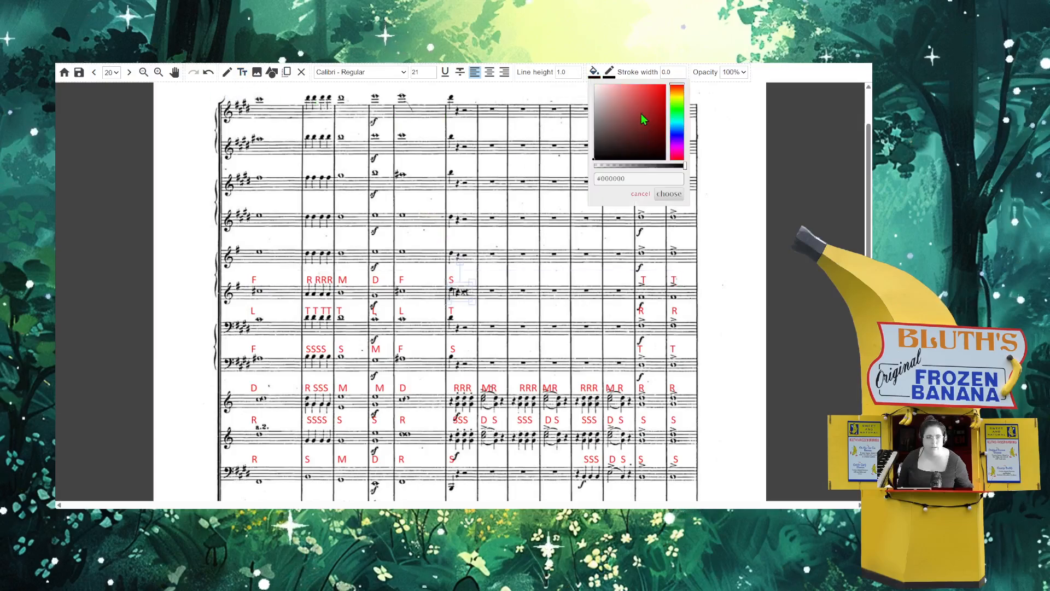
click(670, 194)
click(262, 232)
drag(262, 232, 260, 235)
- Fill the thirteenth-lowest staff's row with L, SSSS, S, L, L and S for measures one to six, and S in each of the last two
double_click(259, 242)
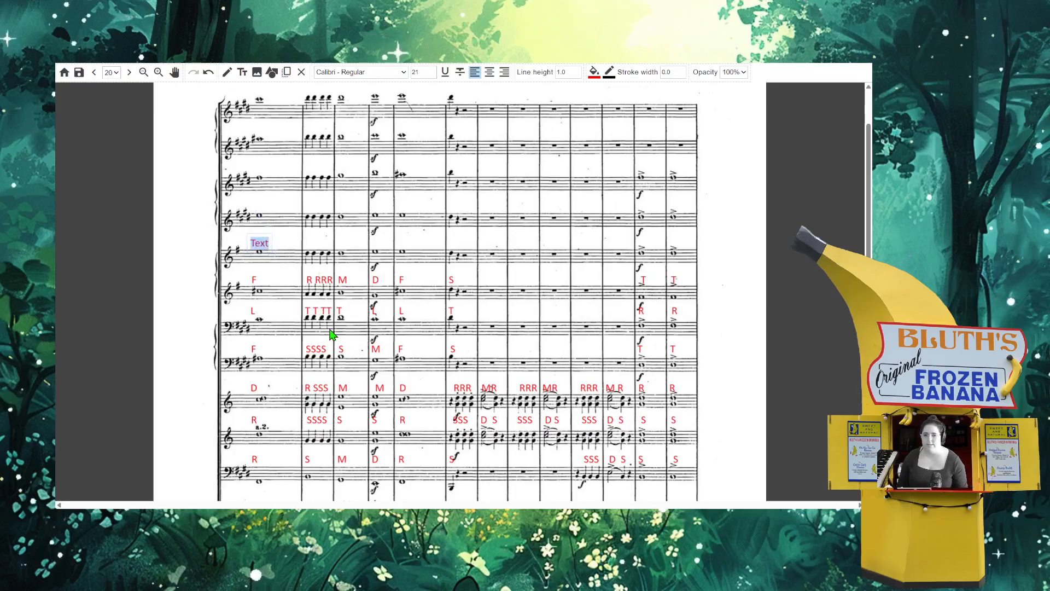
text(L)
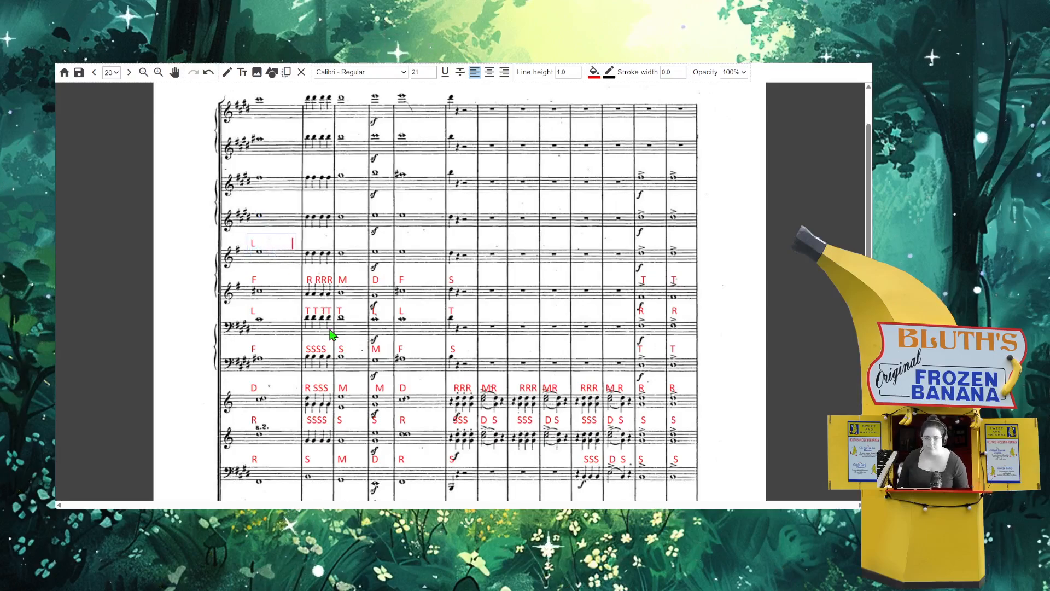
text(                   SSSS )
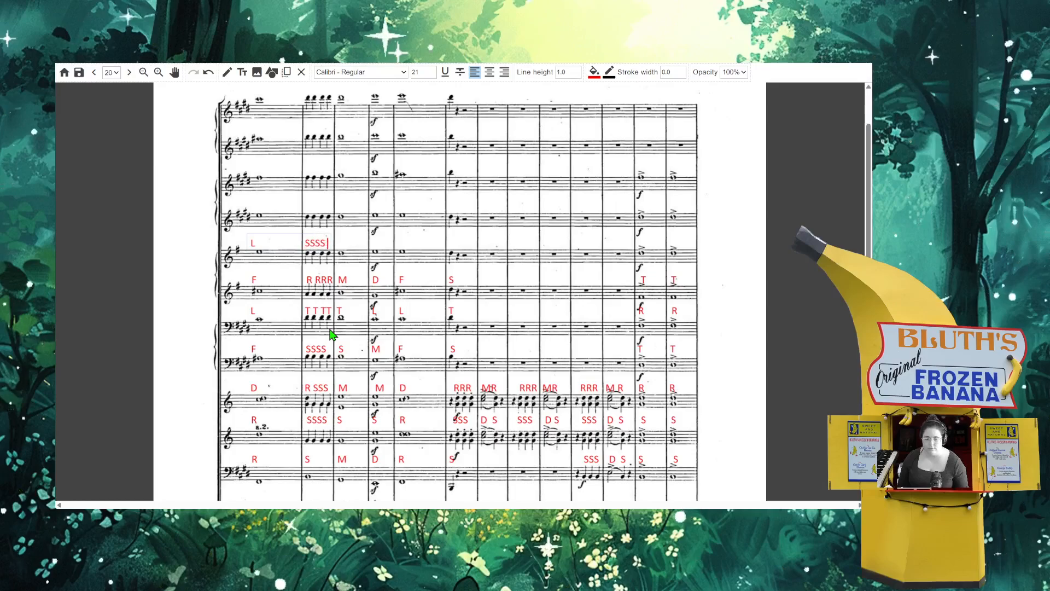
text(    S            L        L)
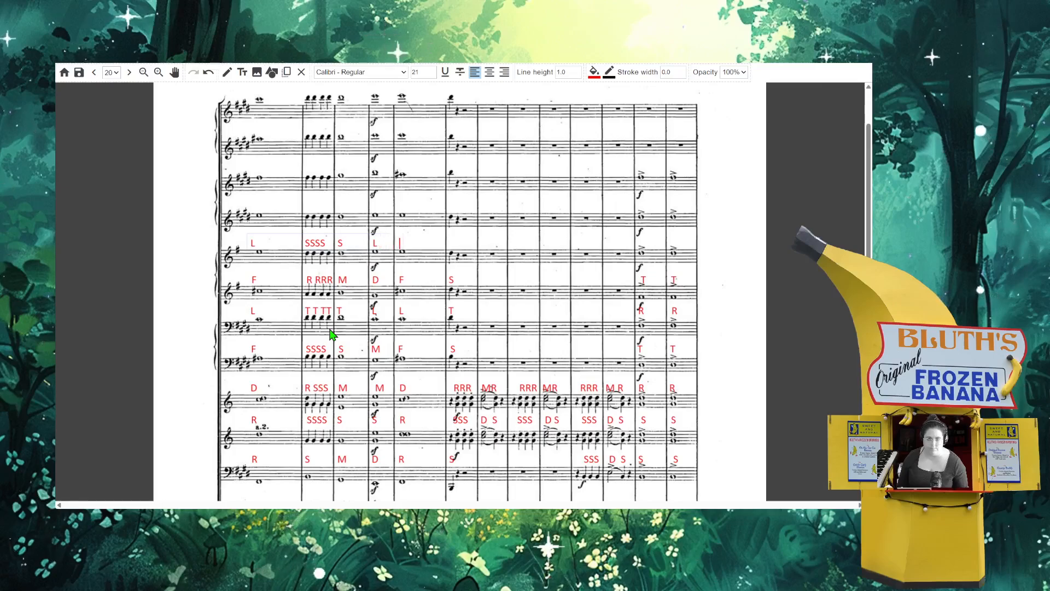
text(                 S        )
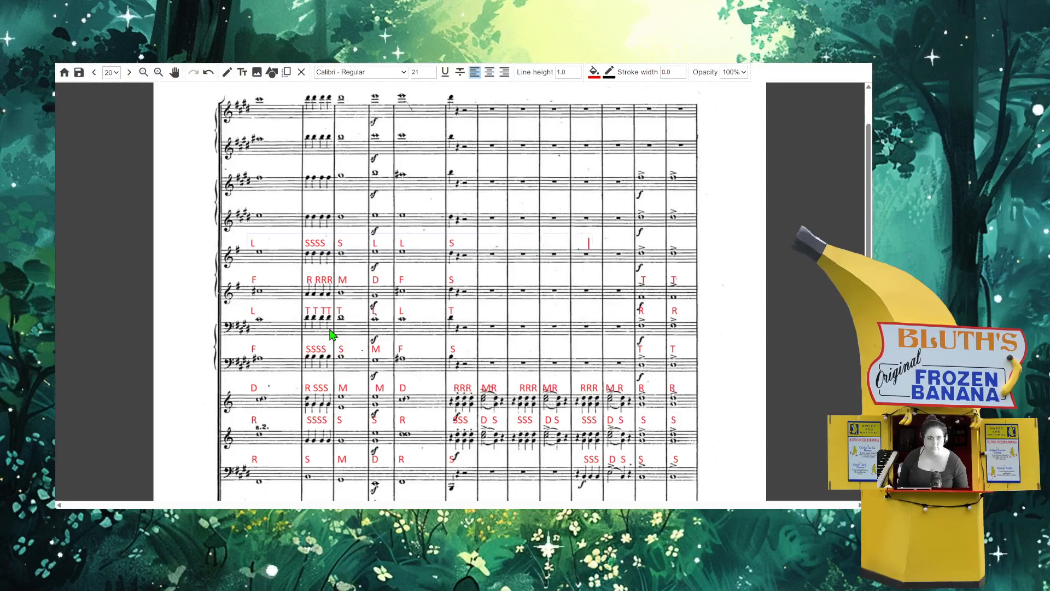
text(                                                                S          S)
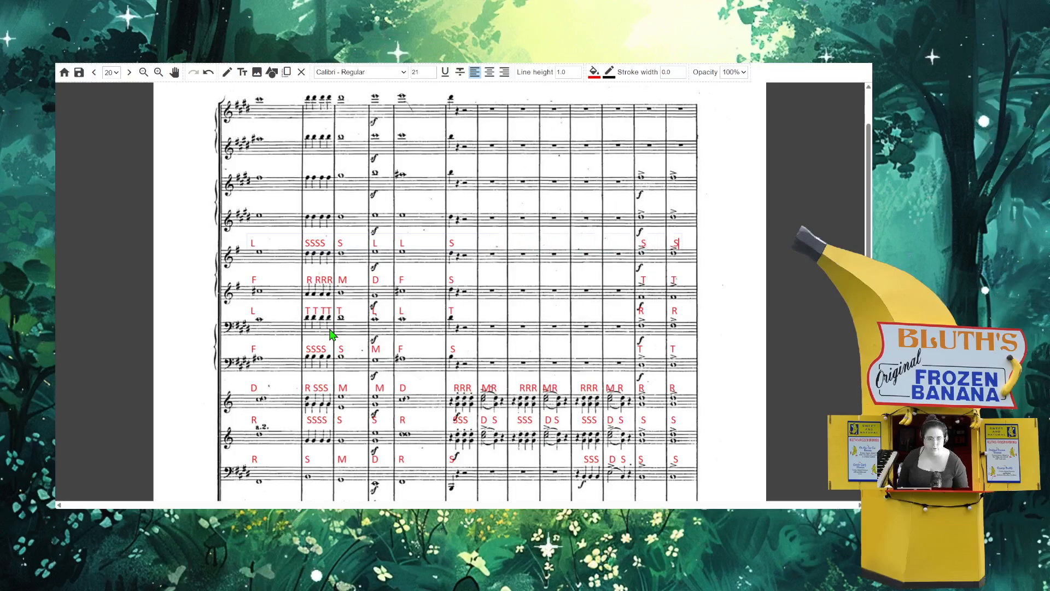
click(275, 195)
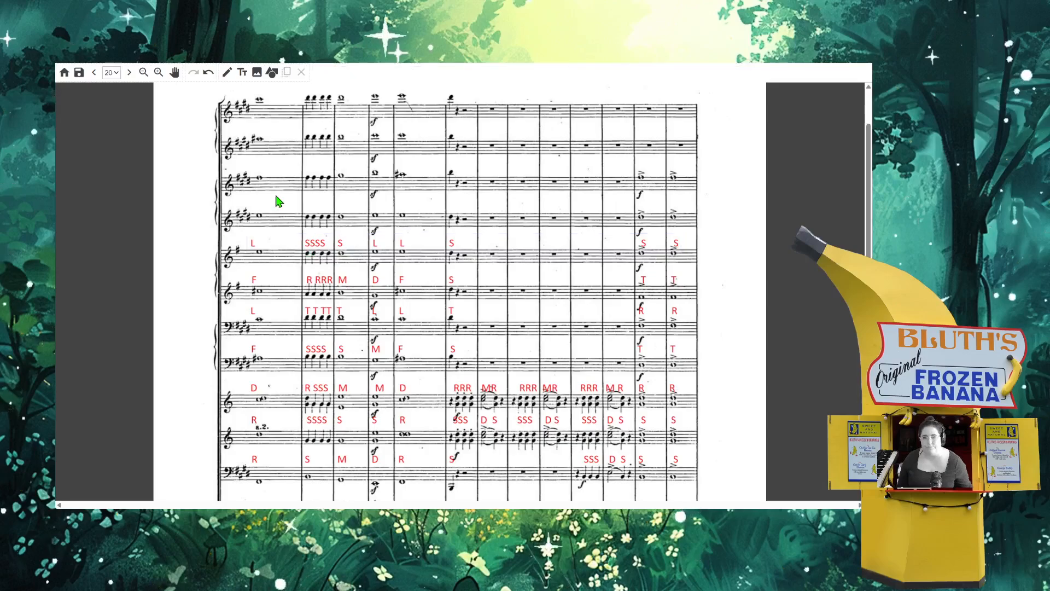
- Add a red text box above the first measure of the fourteenth-lowest staff
click(244, 71)
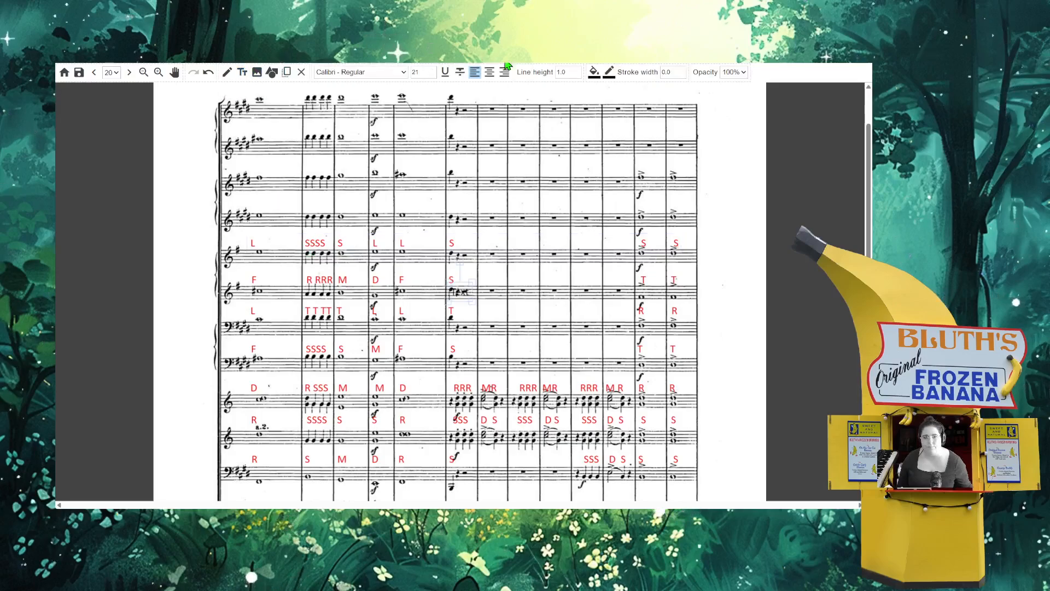
click(595, 71)
click(667, 195)
drag(459, 301, 262, 197)
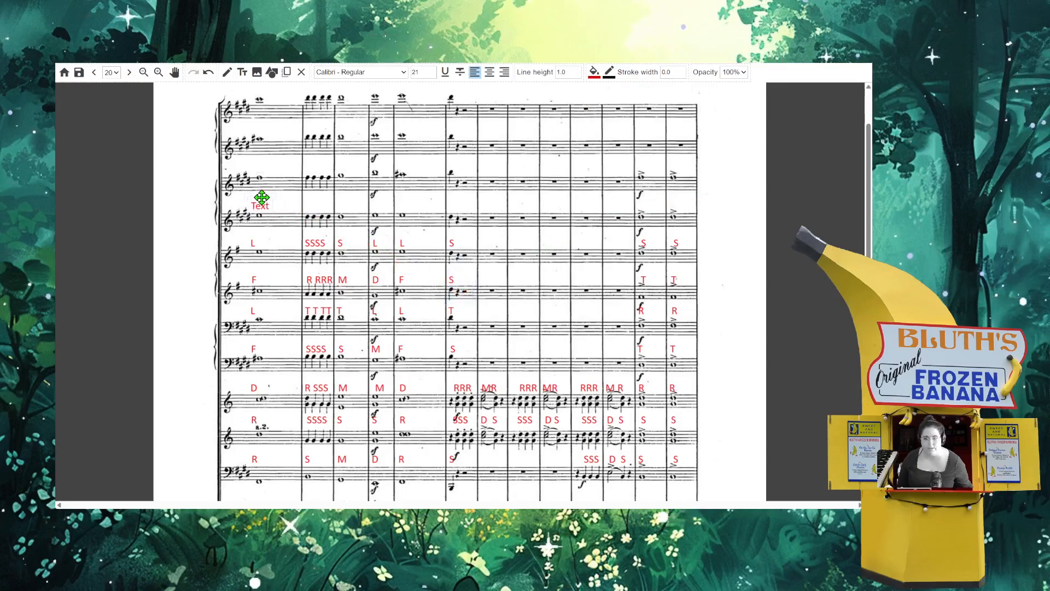
- Replace the placeholder with D and TTTT for the first two measures of the fourteenth-lowest staff
double_click(261, 203)
text(D)
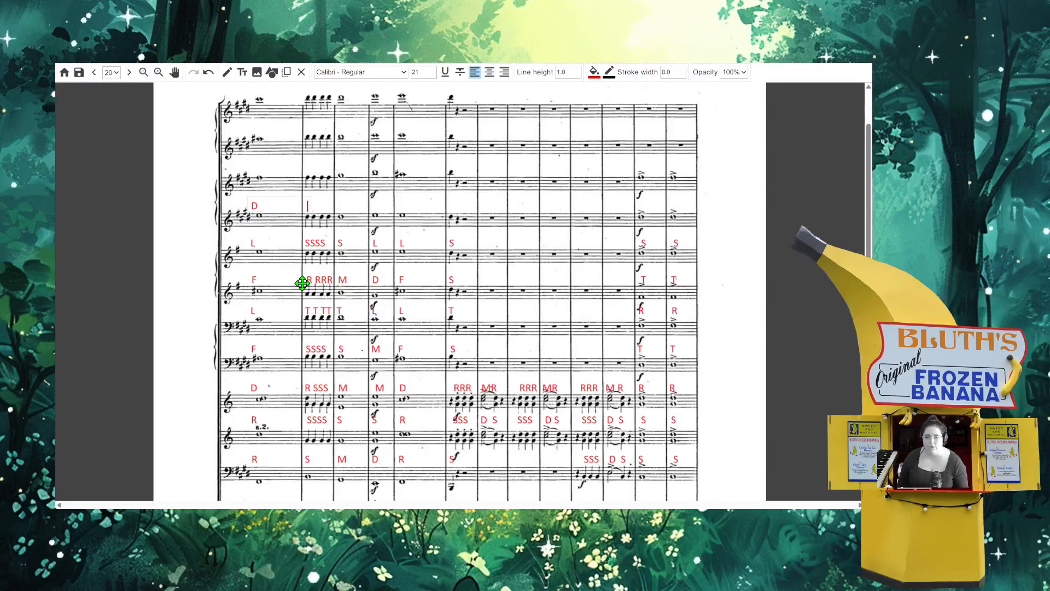
text(                      TTTT)
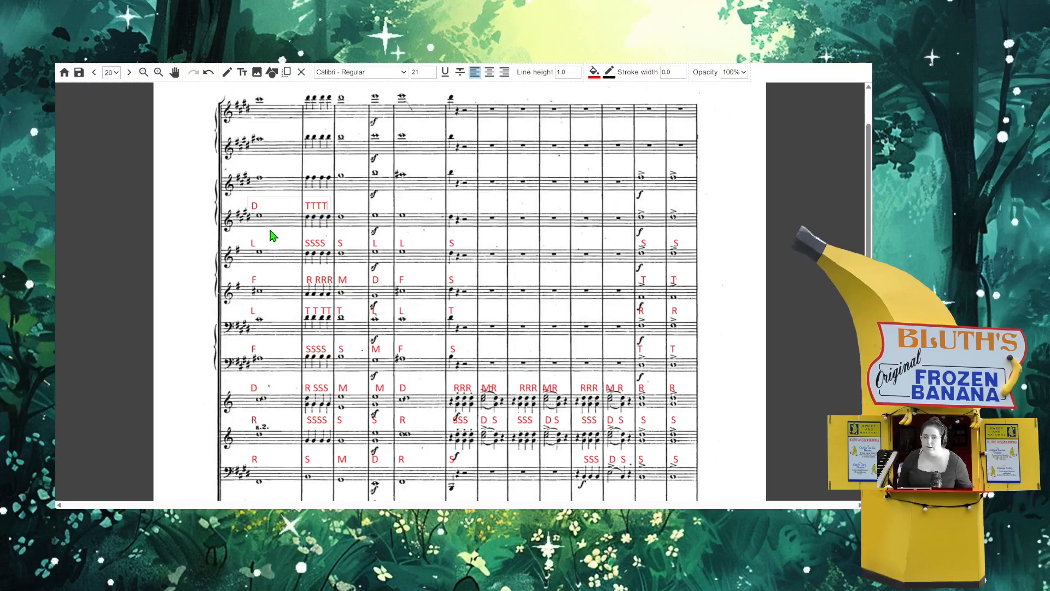
- Complete the fourteenth-lowest staff's row with T, D, D and T in measures three to six and T in each of the last two measures
scroll(268, 227, up, 1)
scroll(270, 239, up, 1)
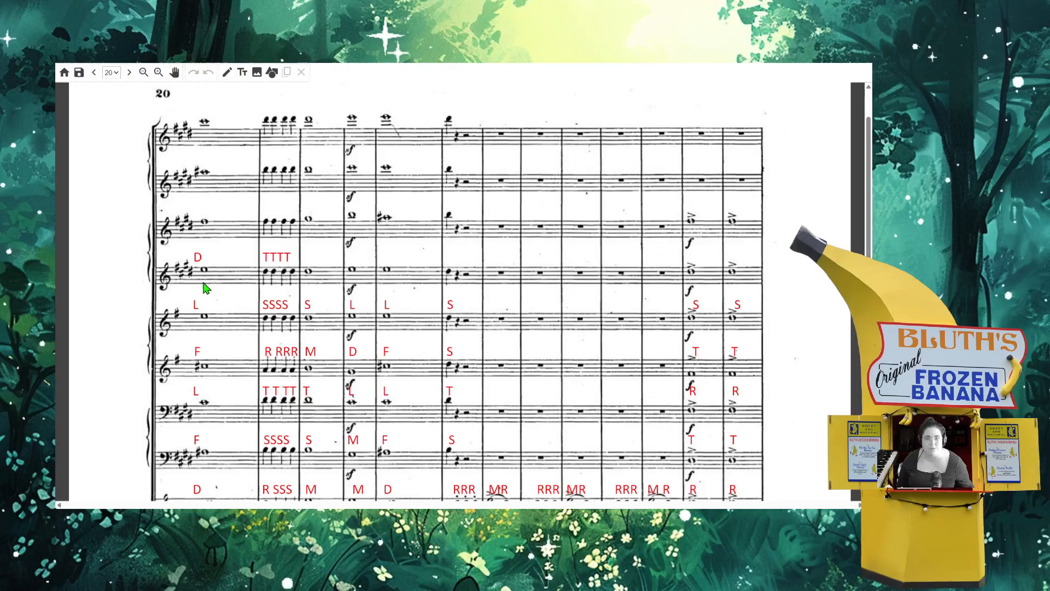
scroll(214, 296, down, 1)
scroll(214, 300, down, 1)
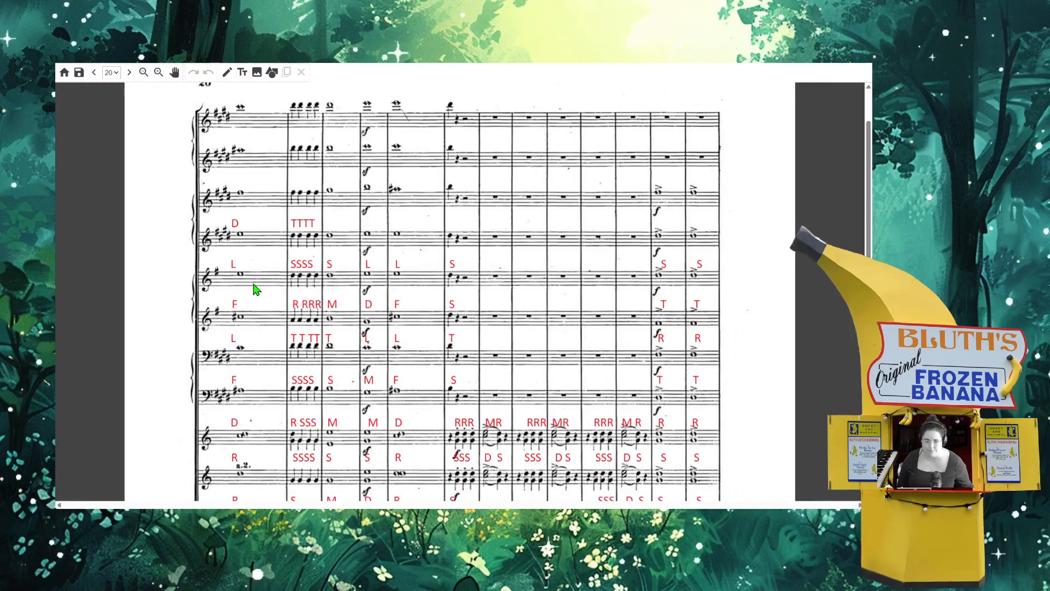
scroll(276, 245, down, 1)
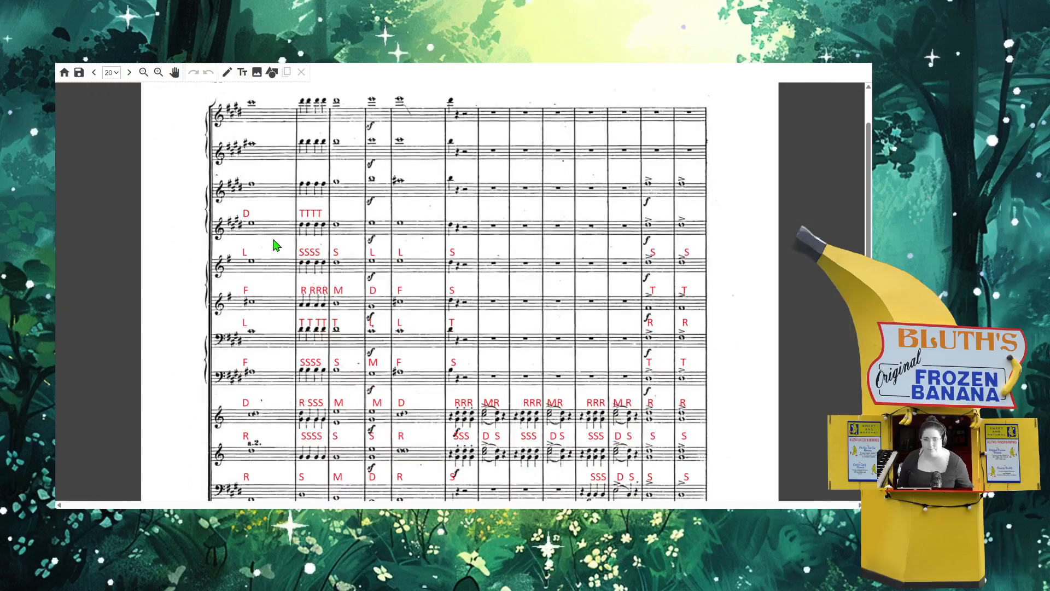
double_click(308, 214)
key(Right)
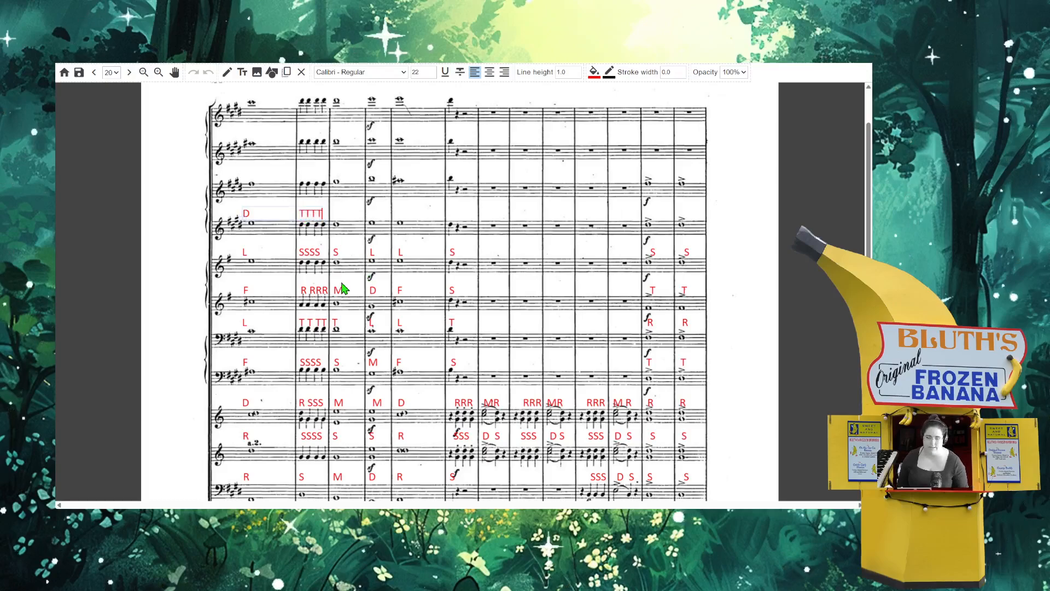
text(T             D       D)
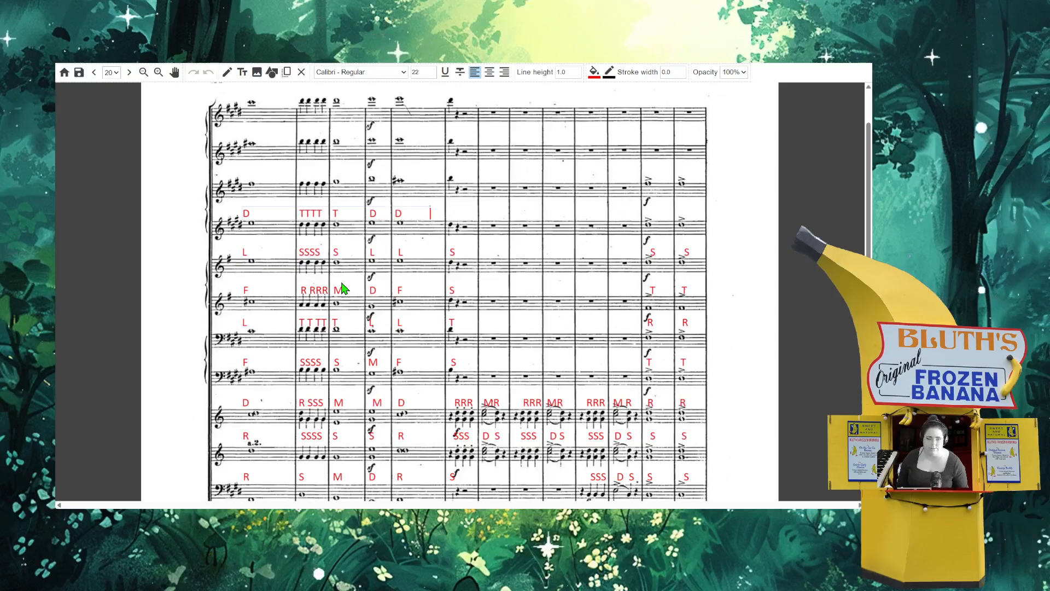
text(                T                                        )
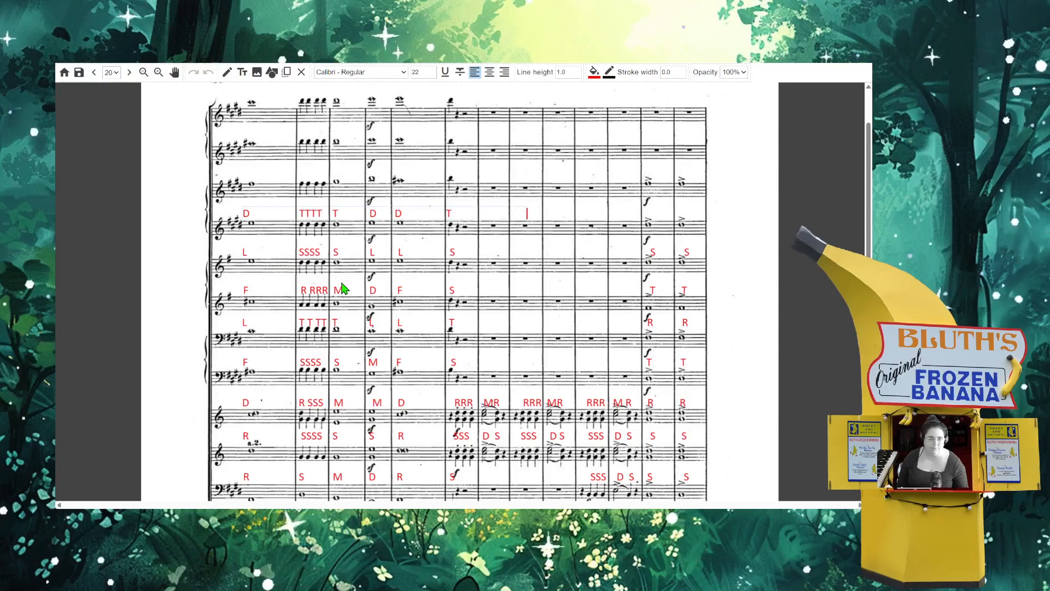
text(                               T)
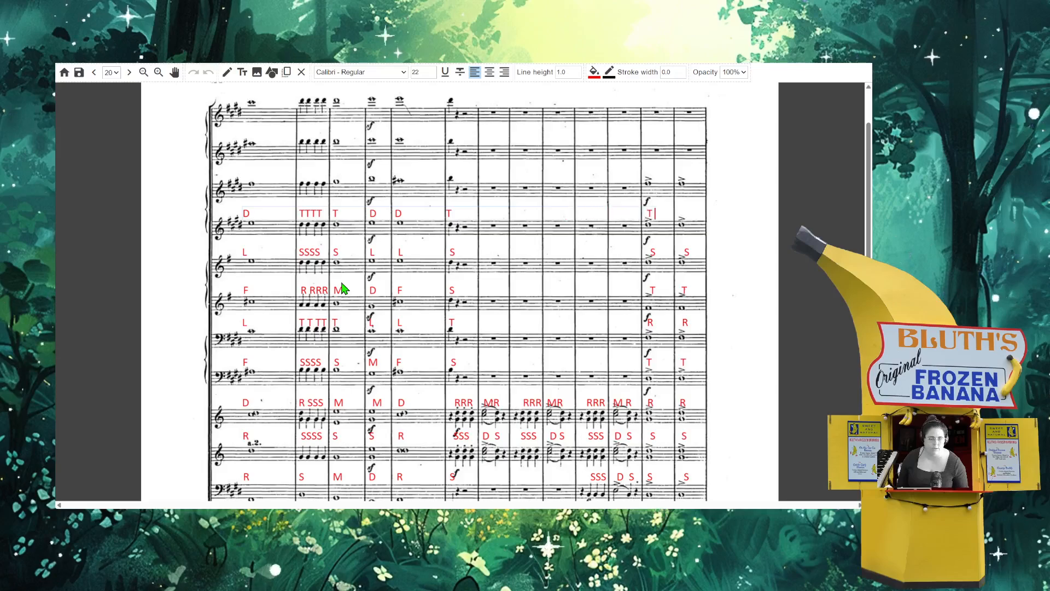
text(             T)
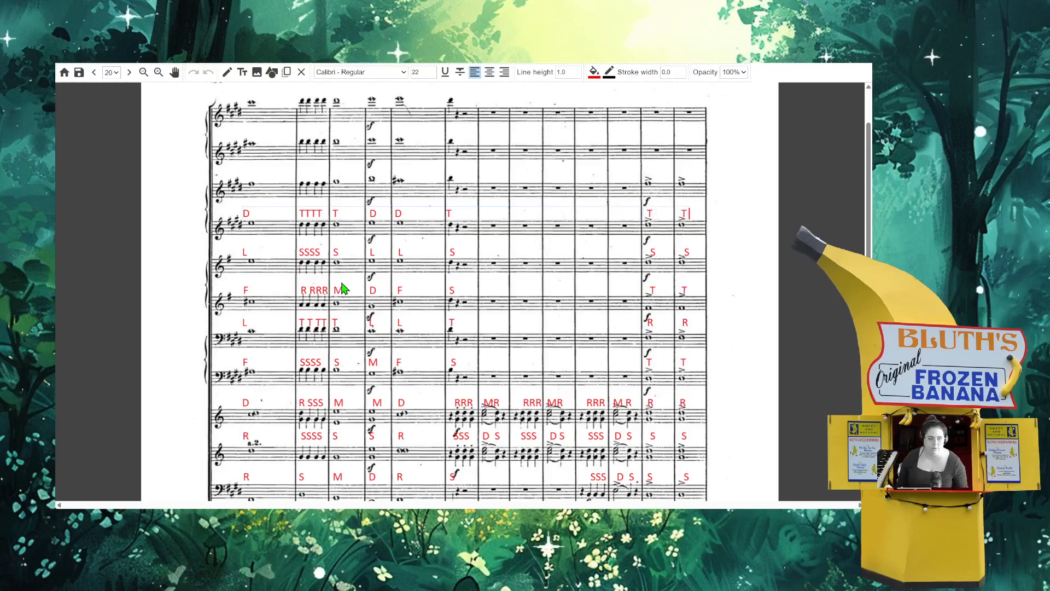
- Add a red text box above the first measure of the fifteenth-lowest staff
scroll(262, 228, up, 2)
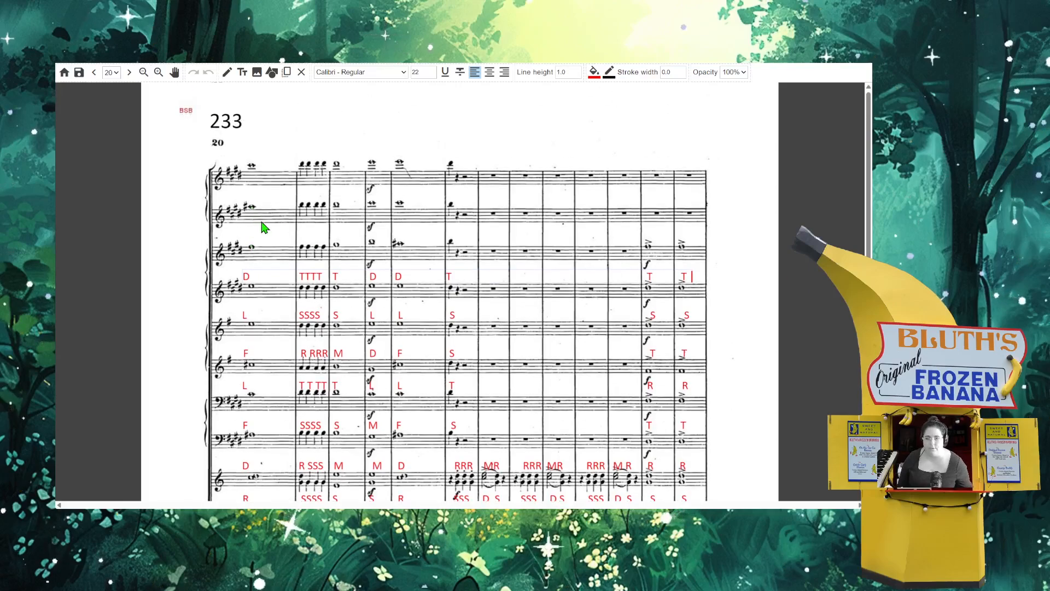
click(262, 223)
click(242, 72)
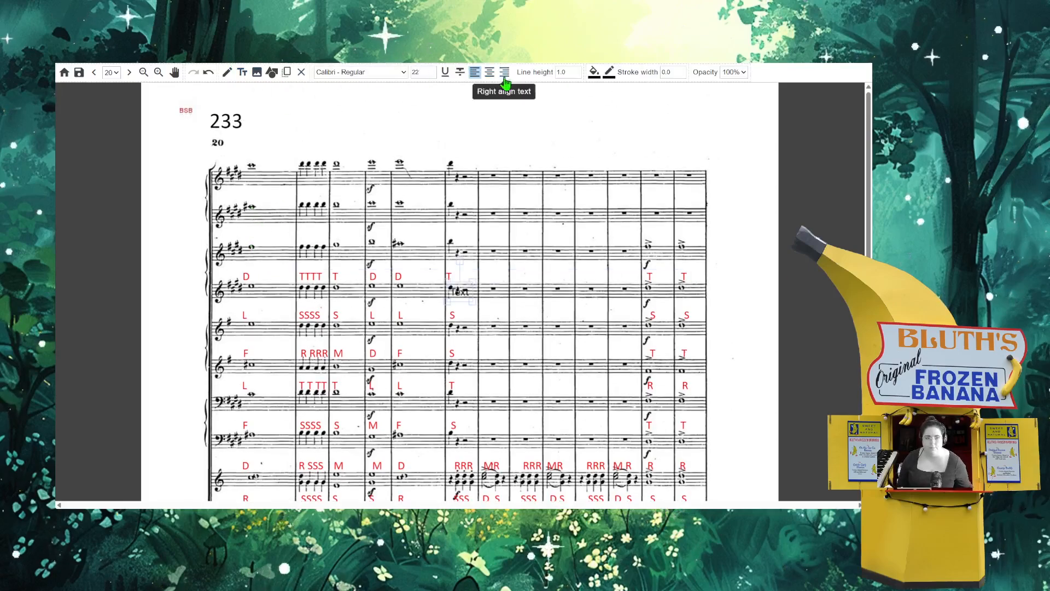
click(594, 71)
click(661, 88)
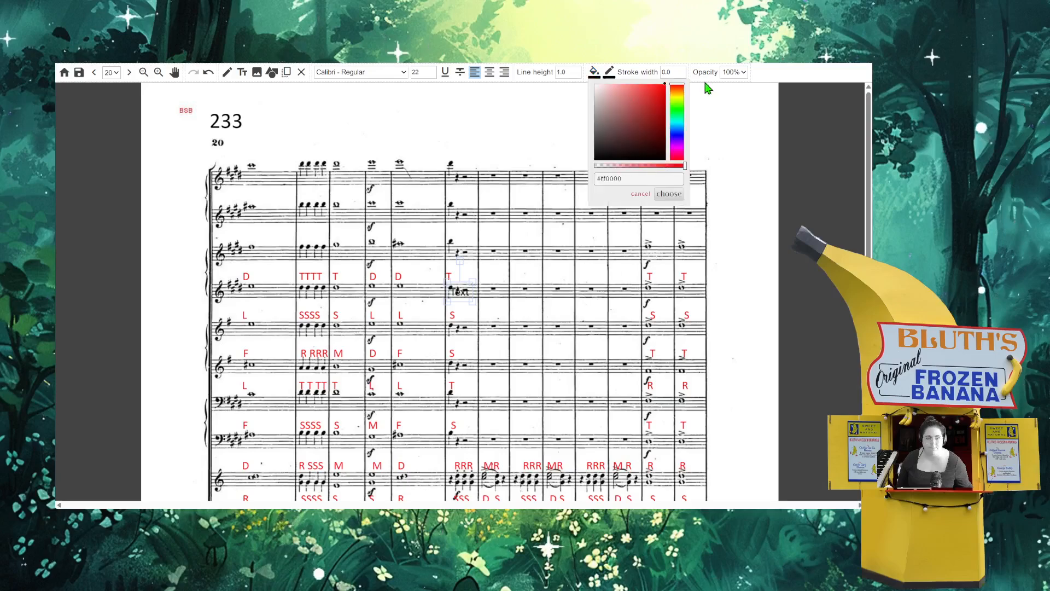
click(678, 195)
drag(467, 292, 264, 230)
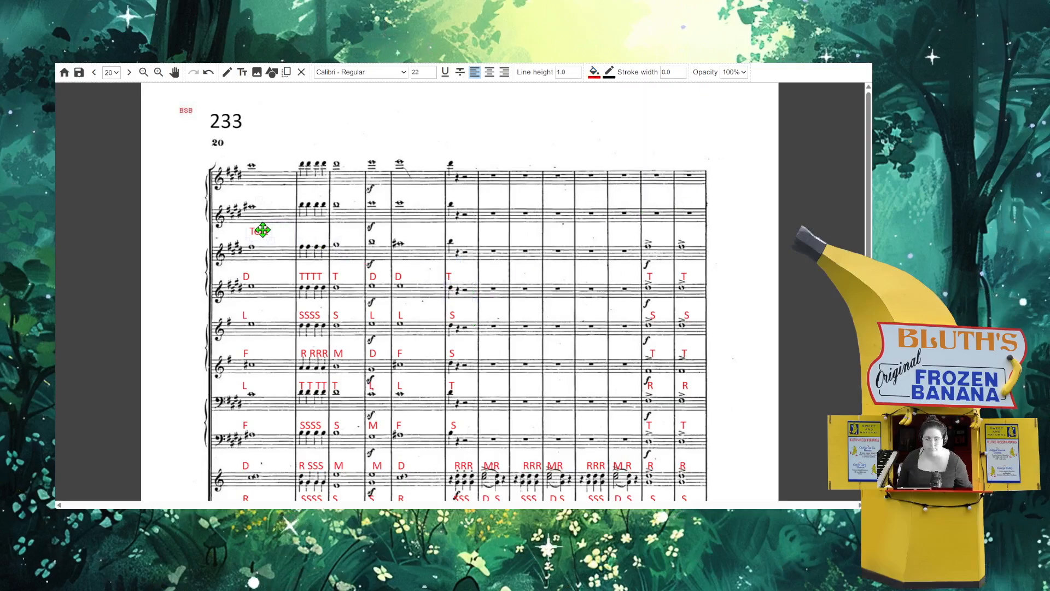
- Fill the fifteenth-lowest staff's row with R, RRRR, M, S, F and S for measures one to six, and R for each of the last two
double_click(255, 237)
text(r)
key(BackSpace)
key(BackSpace)
text(R                  RRRR   M   )
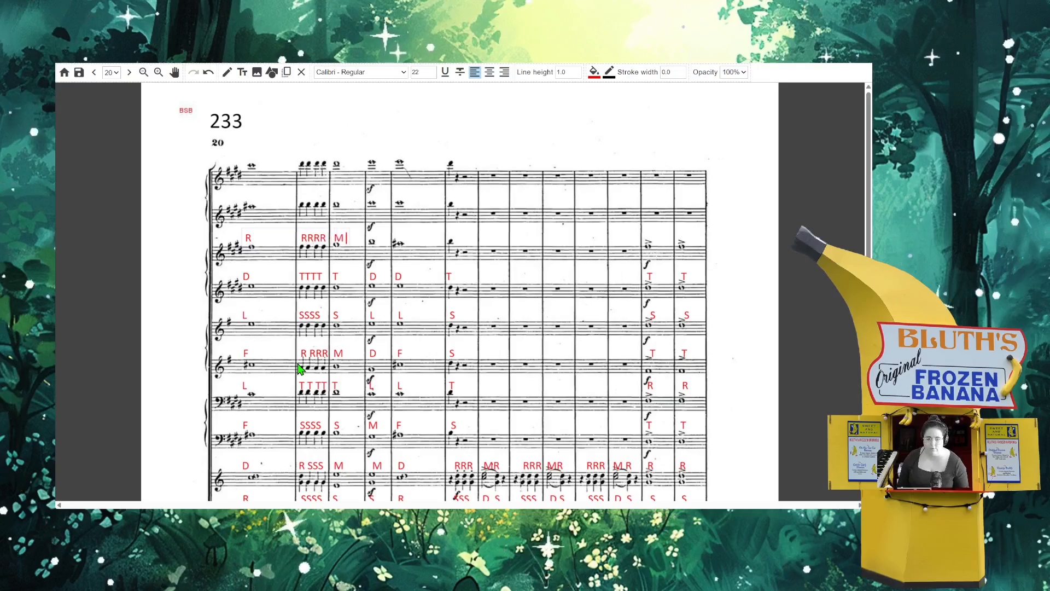
text(       S        F                 S)
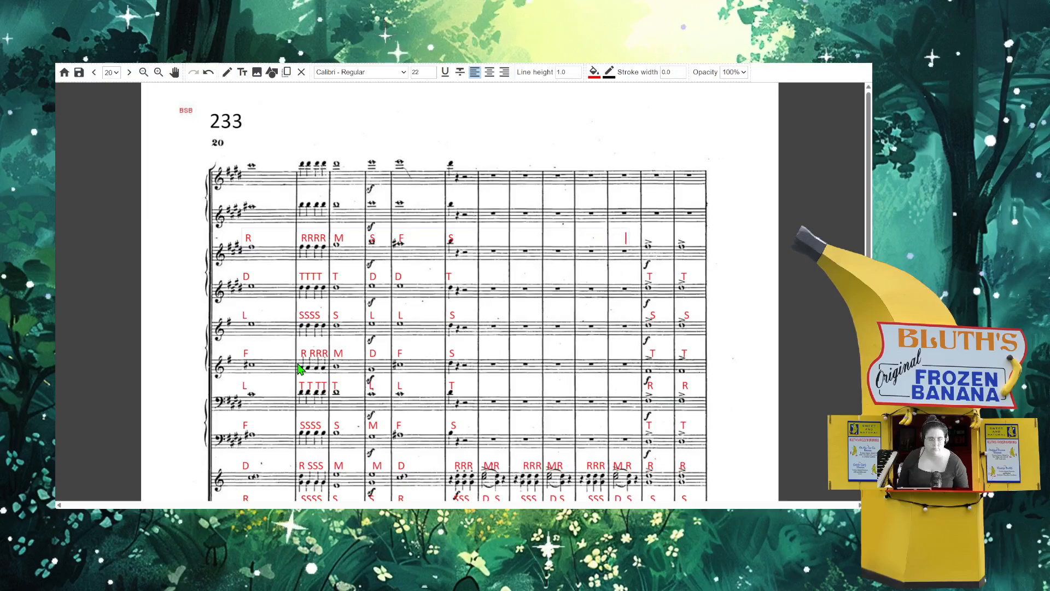
text(                                                                        R          R)
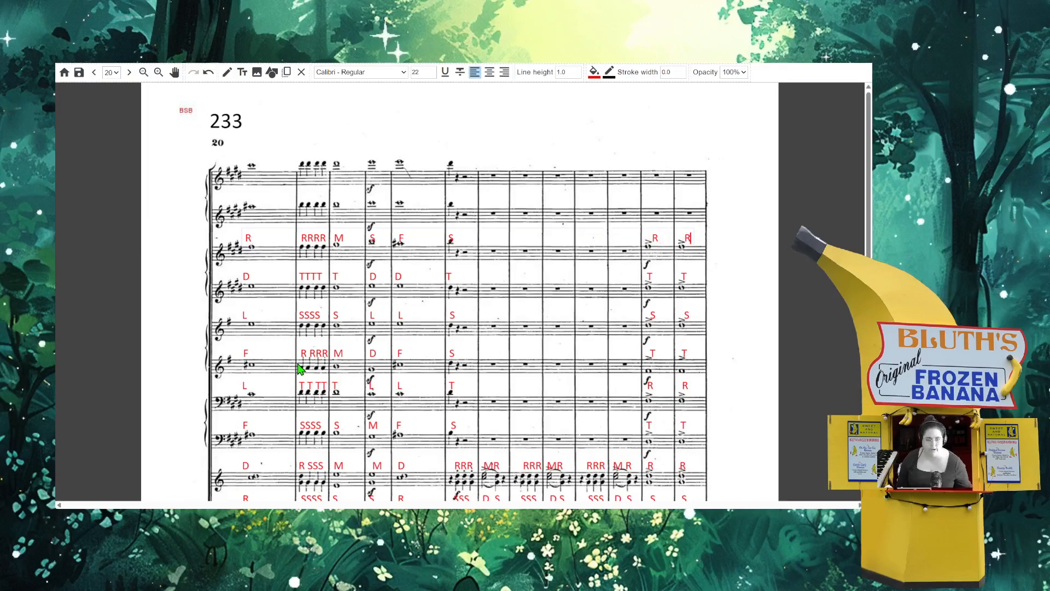
- Remove surplus spacing before the final two R letters in the fifteenth-lowest staff's row to align them with their notes
key(Left)
key(Left)
key(Left)
key(Left)
key(Left)
key(Left)
key(Left)
key(Left)
key(Left)
key(BackSpace)
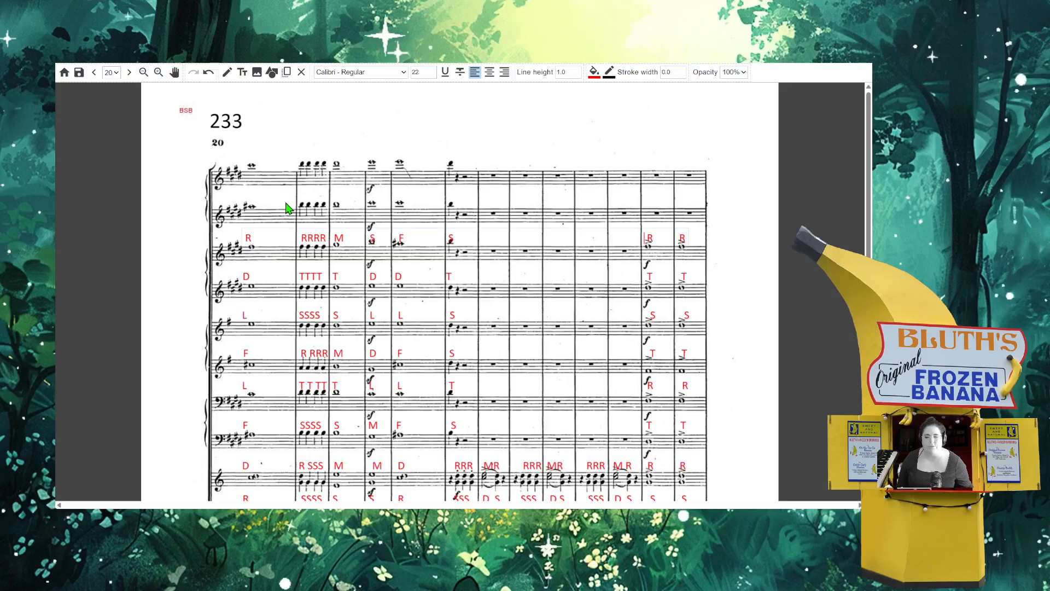
- Add a red text box above the first measure of the second staff from the top
click(243, 77)
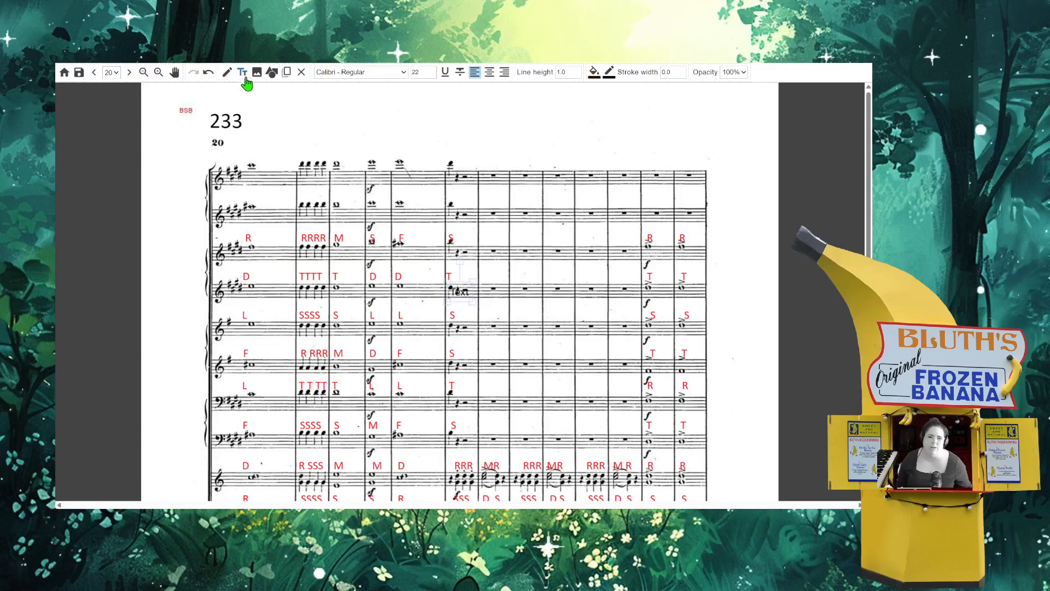
click(595, 80)
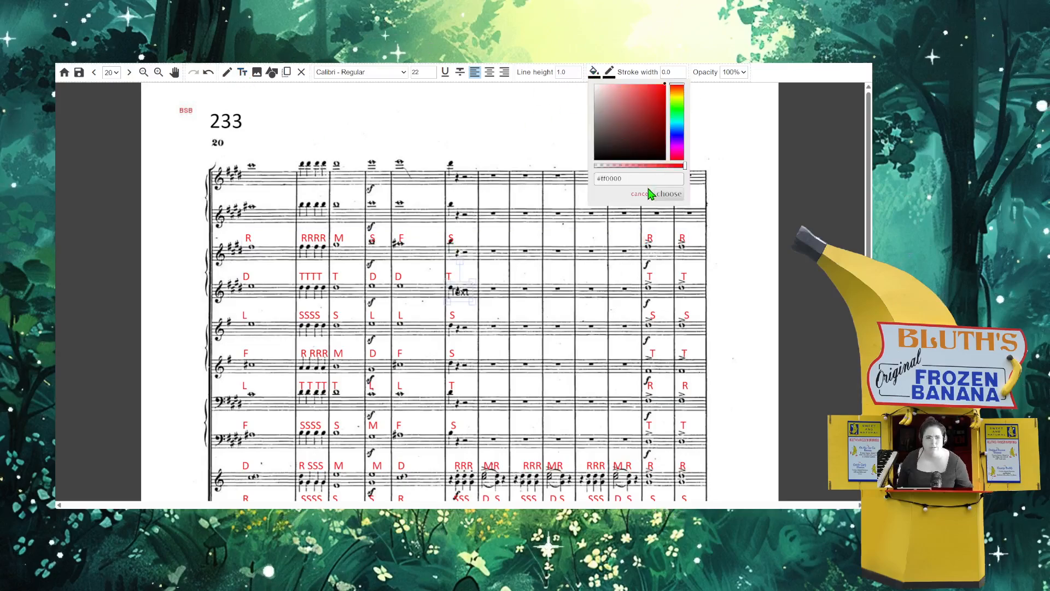
click(665, 195)
drag(431, 279, 257, 197)
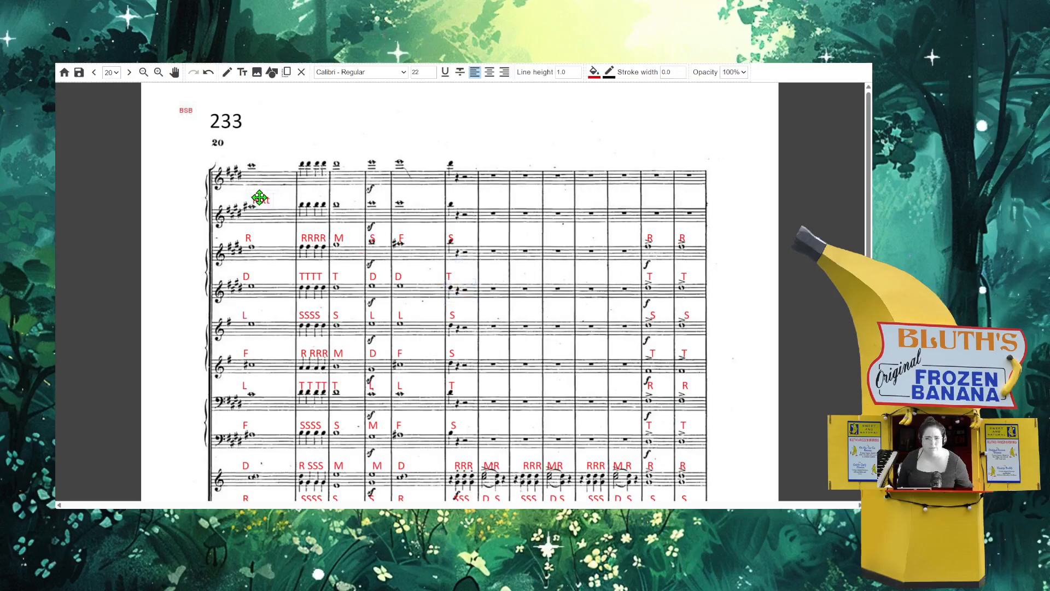
- Fill the second-highest staff's row with F, SSSS, S, L, L and S for measures one to six
double_click(255, 199)
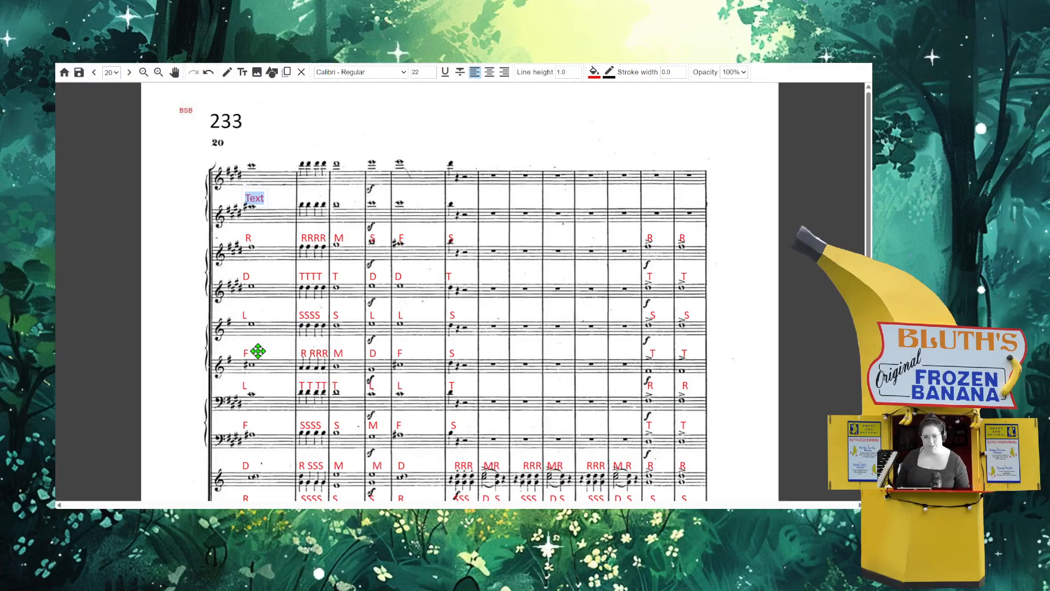
text(f)
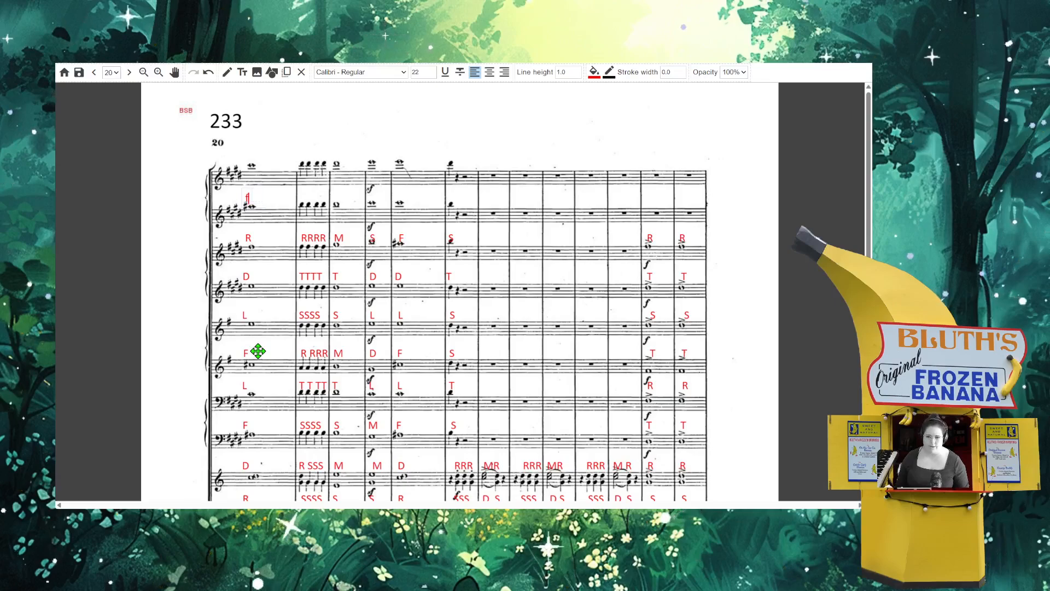
text(            SSSS     S            )
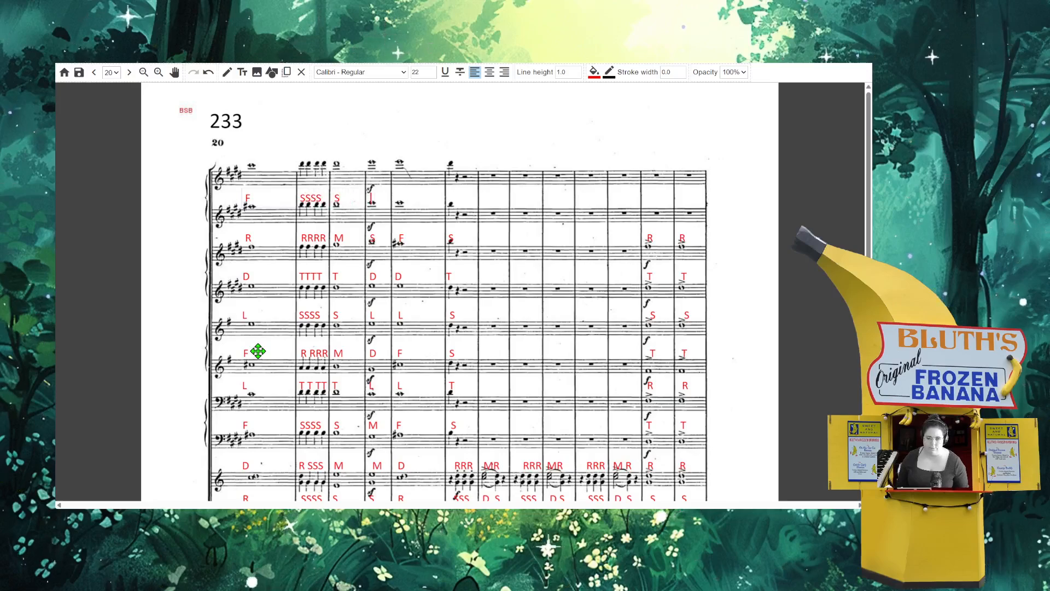
text(L   )
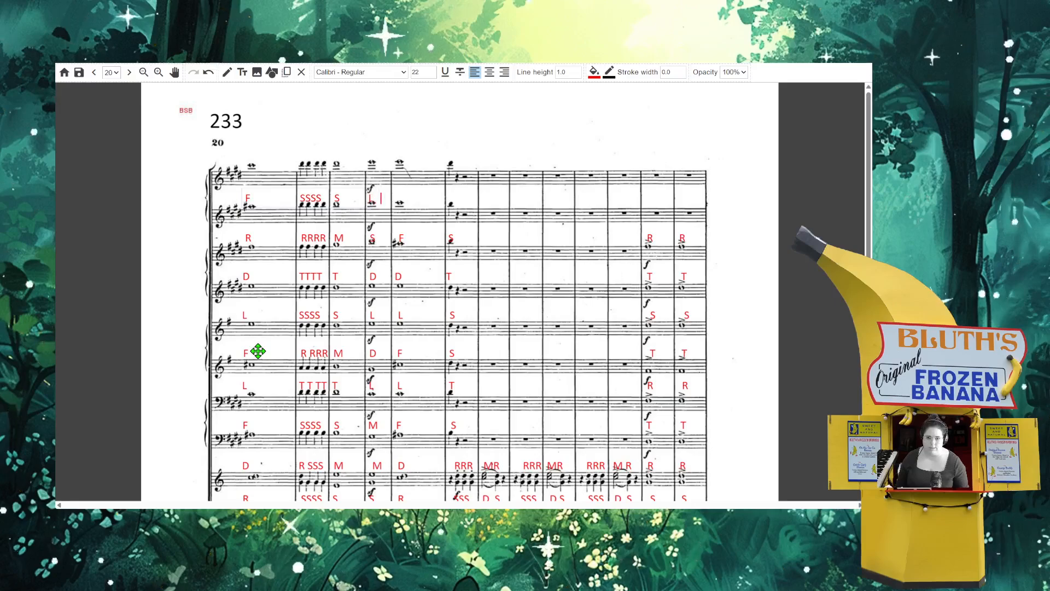
text(                S)
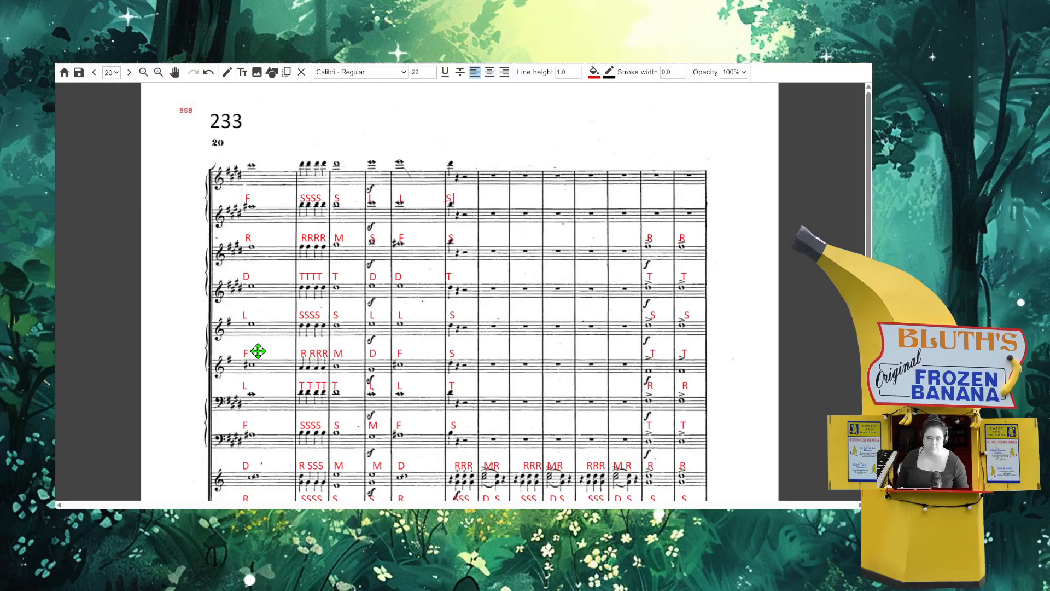
click(273, 163)
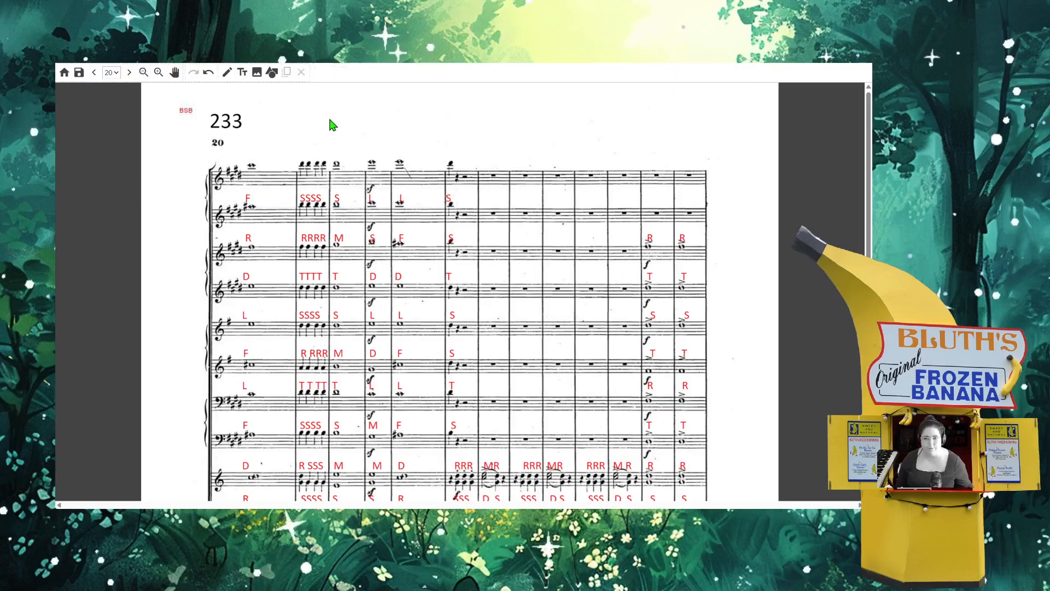
- Add a red text box with L above the first measure of the top staff
click(242, 72)
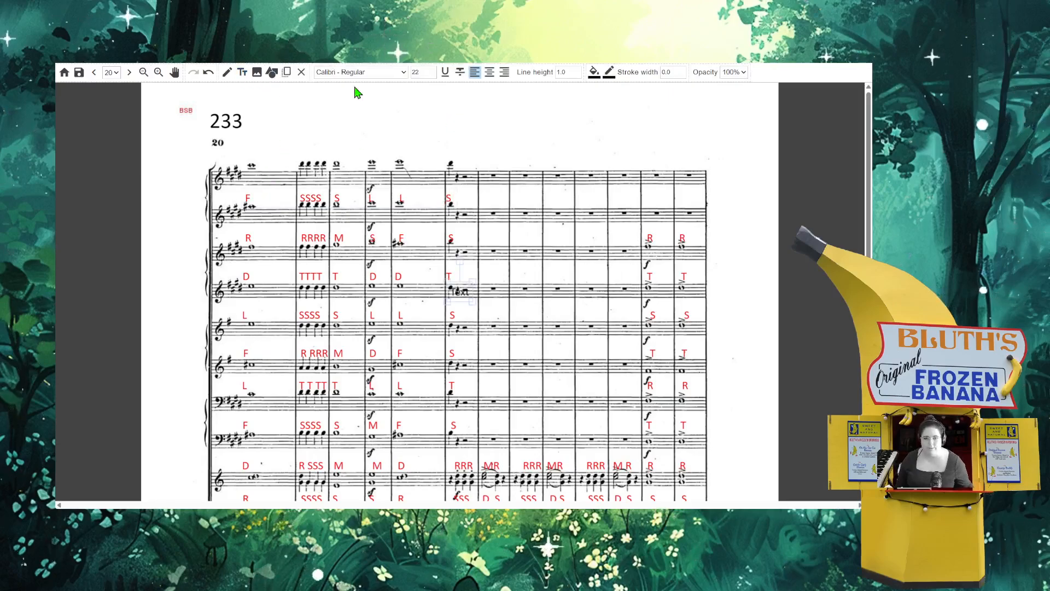
click(589, 76)
click(669, 197)
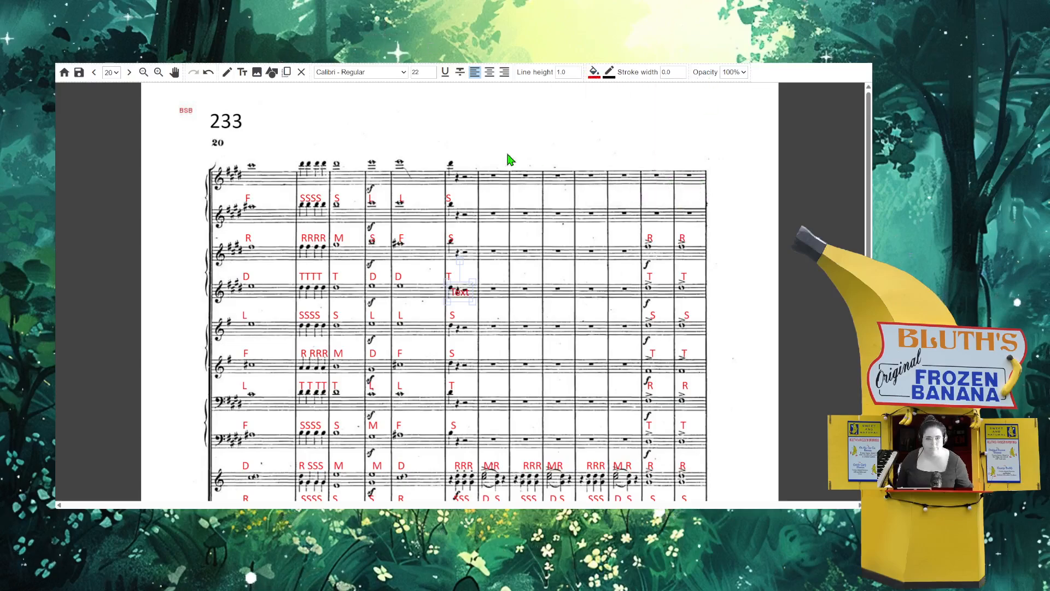
drag(457, 288, 251, 158)
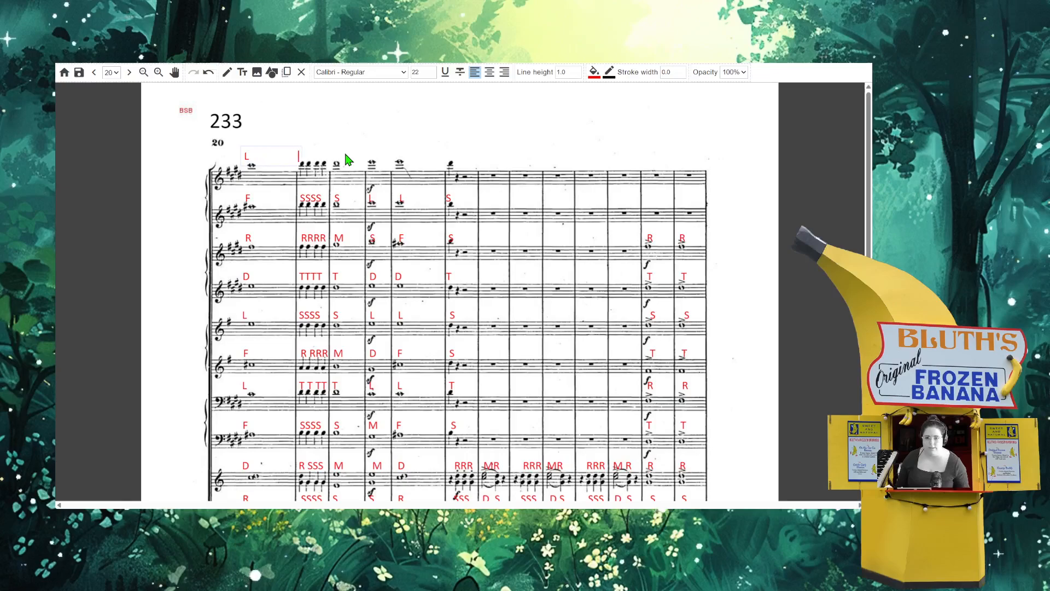
- Complete the top staff's row with TTTT, T, D, D and T for measures two to six
text(TTTT  T)
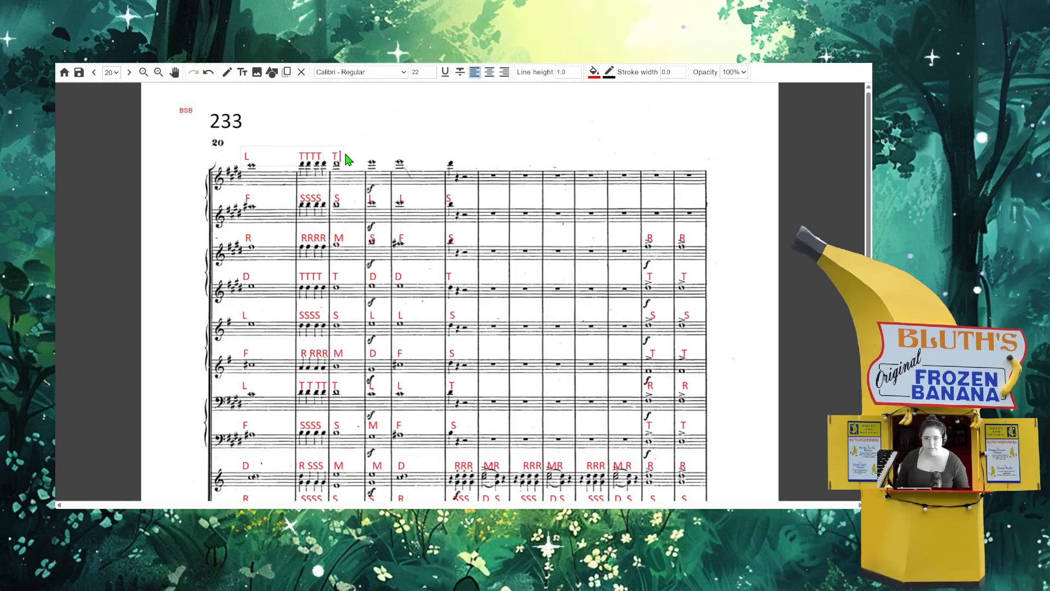
text(D      )
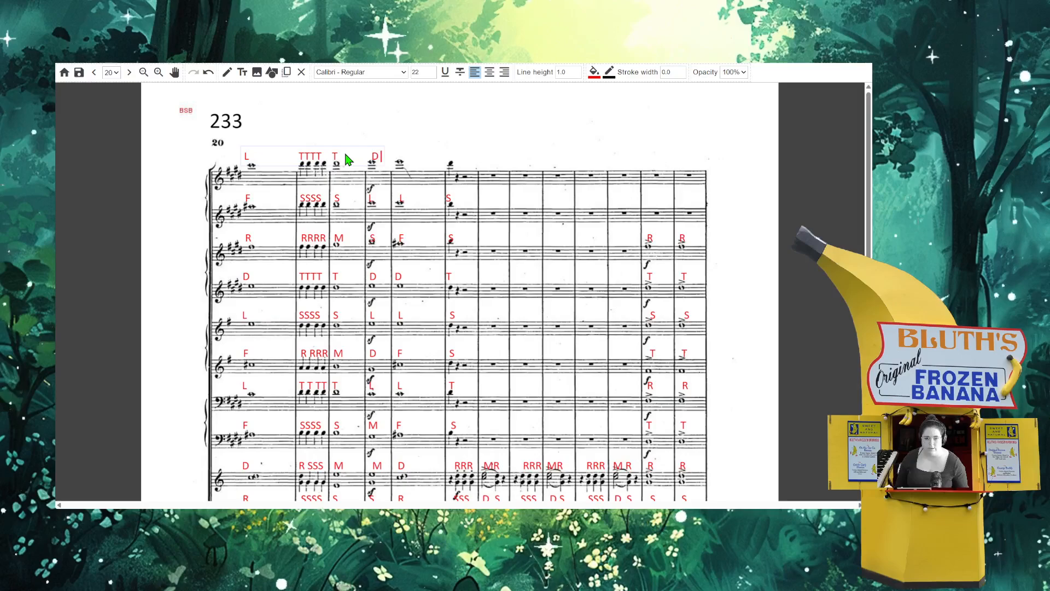
text(T)
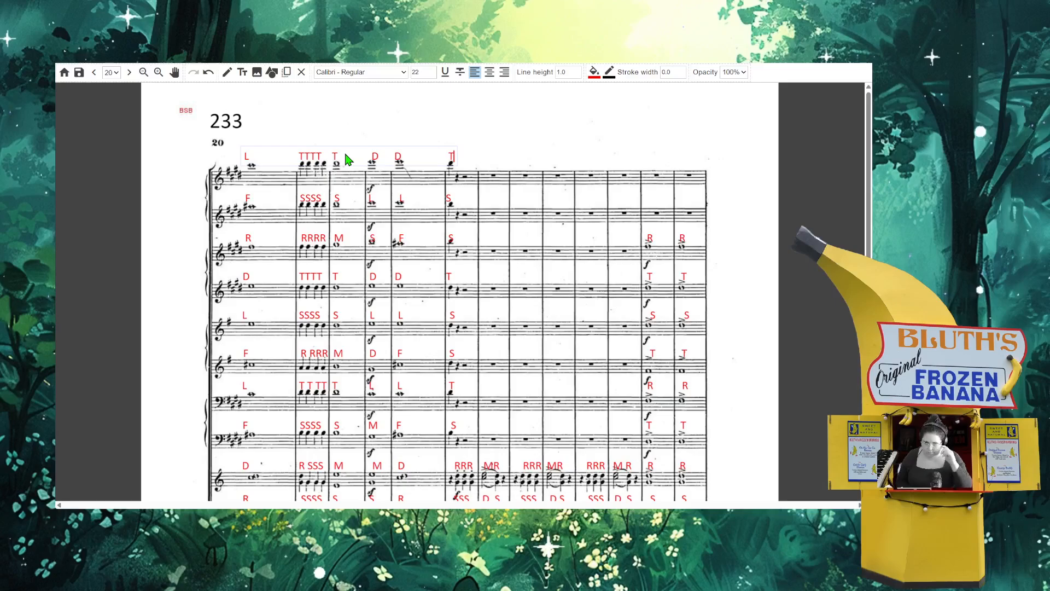
click(446, 114)
- Review the solfege rows across all of page 20, from the top staff down to the lowest strings
ctrl+scroll(548, 240, down, 3)
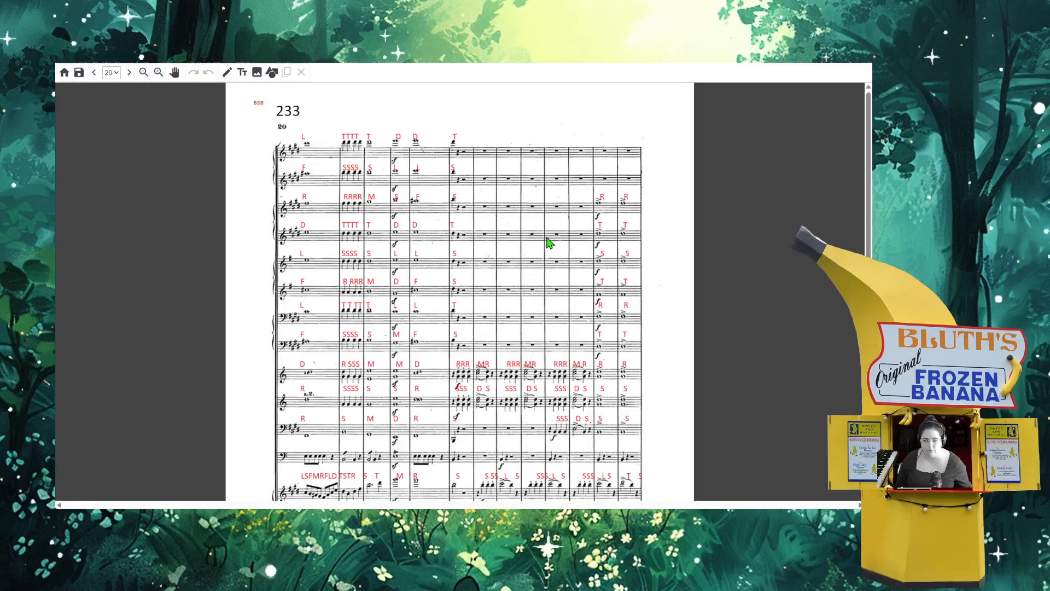
ctrl+scroll(547, 241, down, 1)
scroll(547, 241, down, 3)
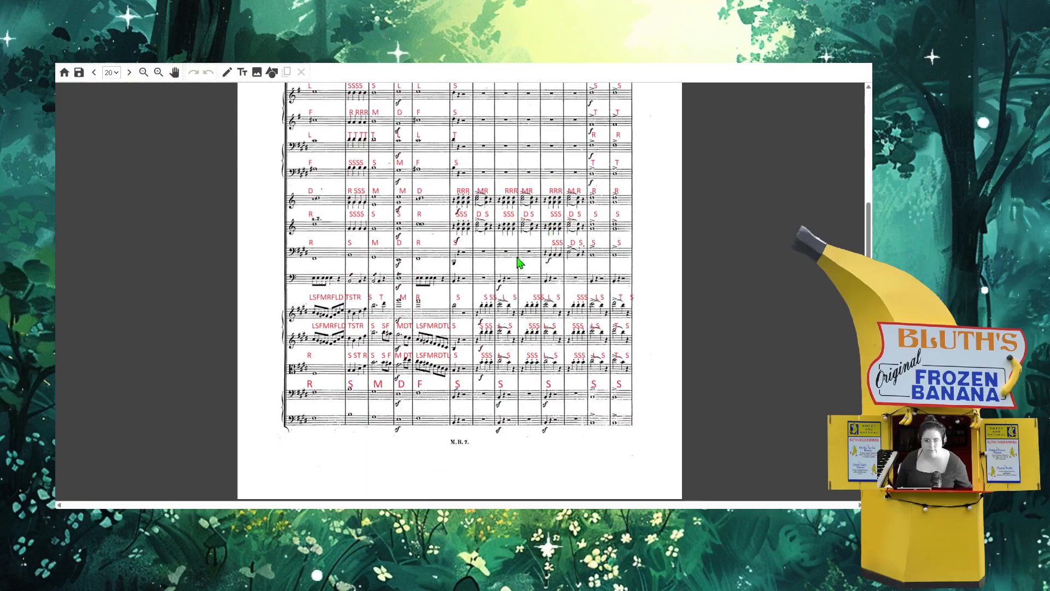
scroll(419, 414, up, 3)
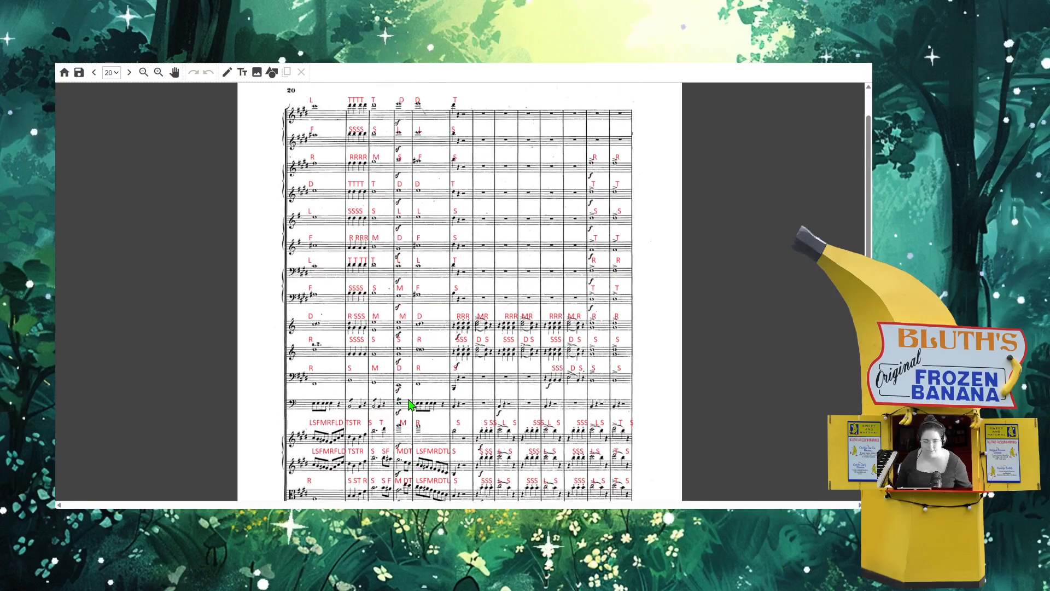
scroll(412, 405, down, 3)
scroll(411, 405, up, 3)
scroll(412, 403, down, 3)
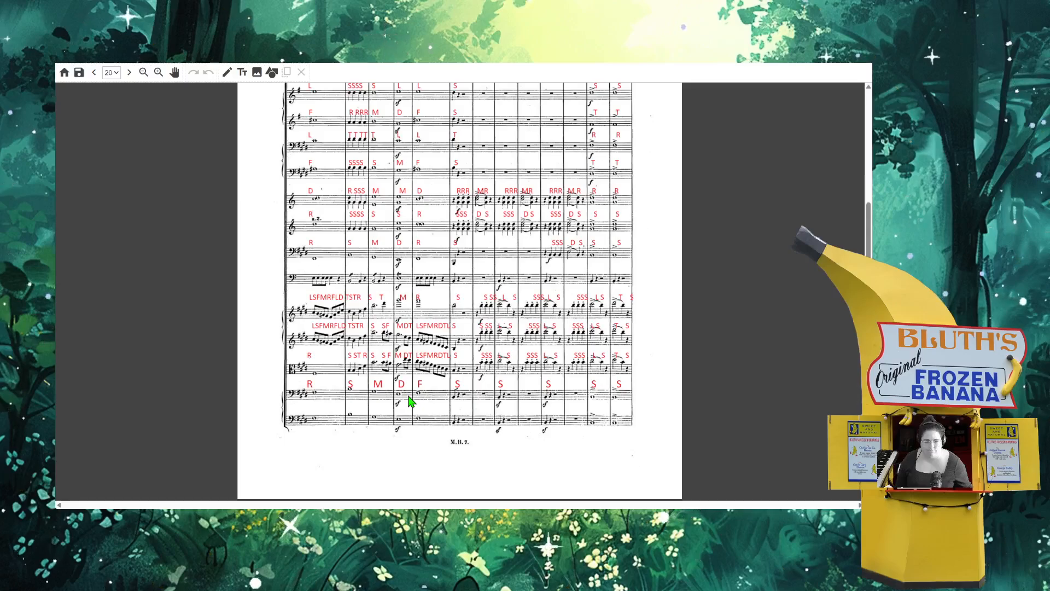
scroll(411, 402, up, 1)
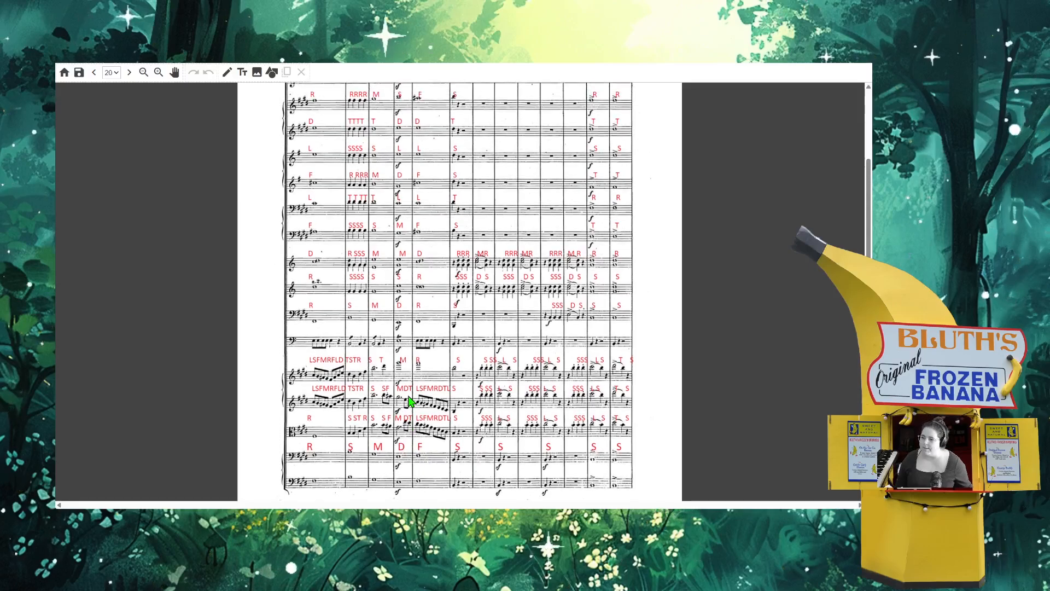
scroll(412, 402, down, 1)
scroll(411, 402, up, 2)
scroll(411, 403, down, 2)
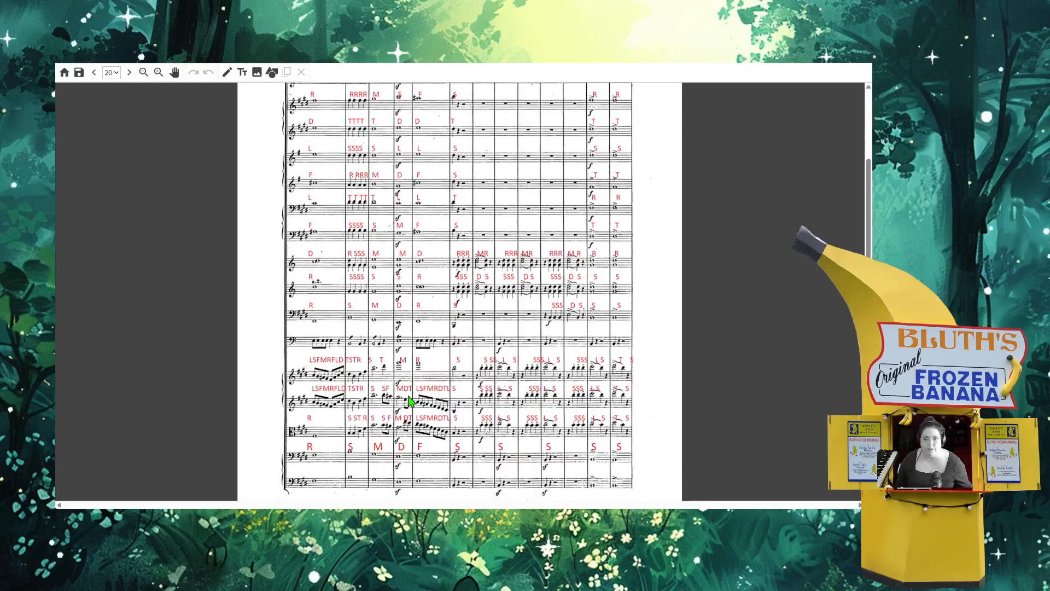
scroll(411, 402, up, 3)
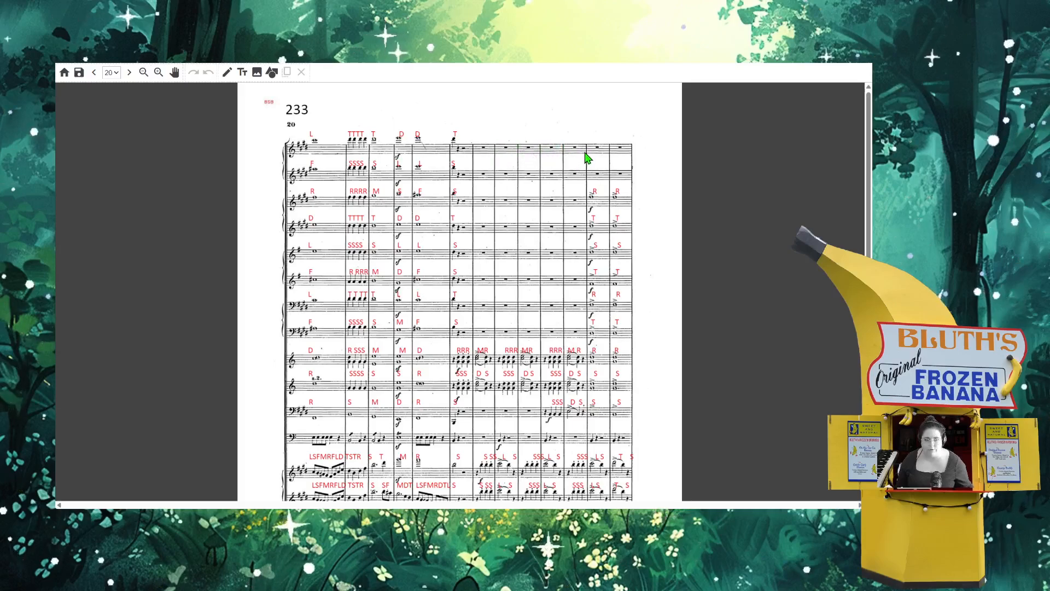
- Go to page 21 and place the measure number 246 in black above the start of the top staff
click(129, 73)
click(242, 72)
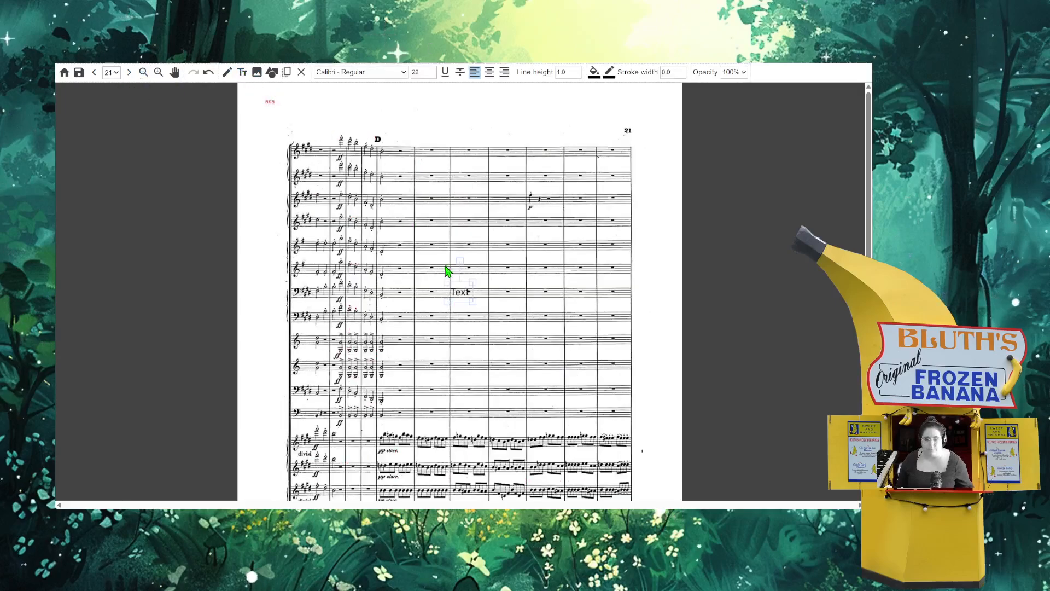
double_click(459, 290)
text(246)
drag(462, 296, 293, 118)
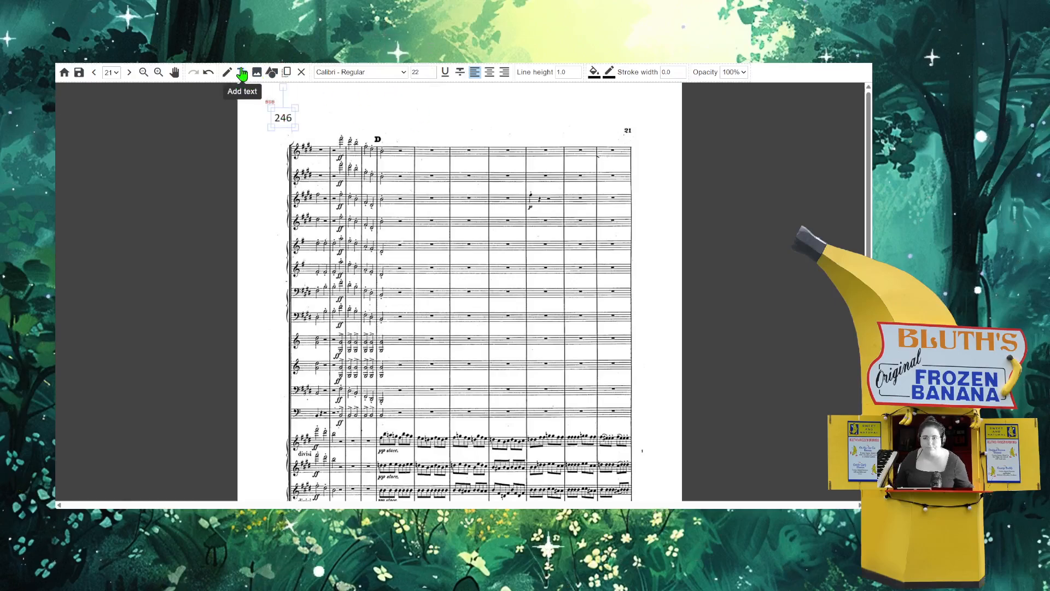
- Add a red text box above the first measure of page 21's second-lowest staff
scroll(371, 207, down, 3)
click(405, 463)
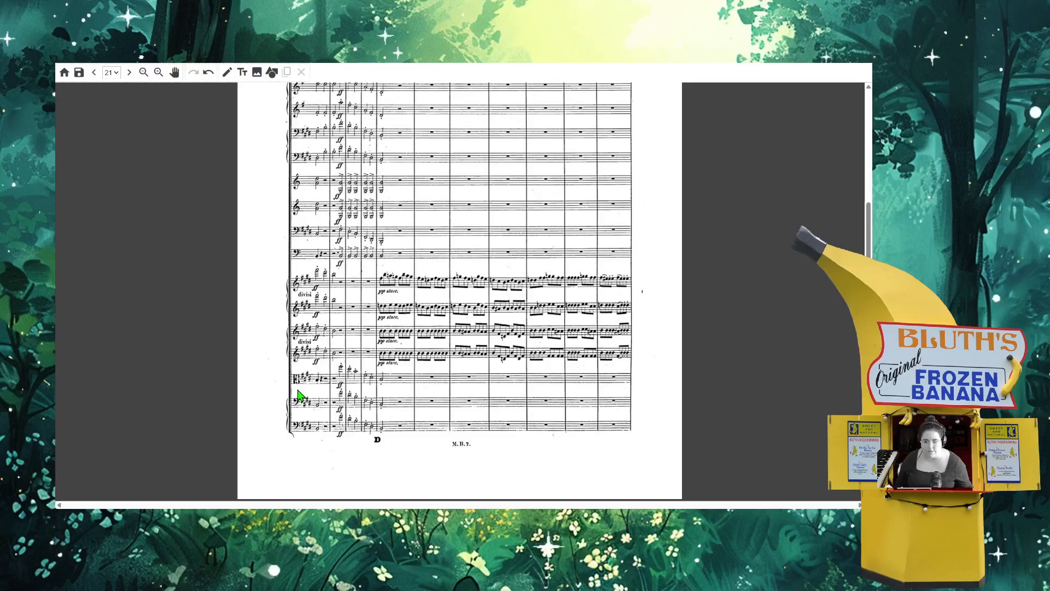
scroll(282, 340, up, 3)
scroll(282, 340, down, 3)
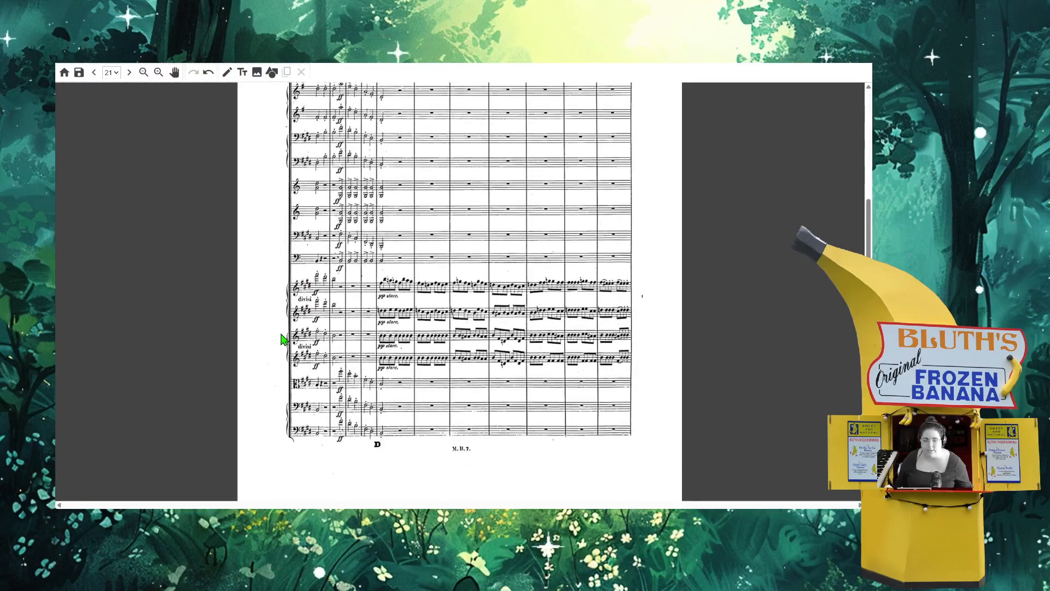
scroll(330, 387, up, 1)
scroll(330, 387, up, 2)
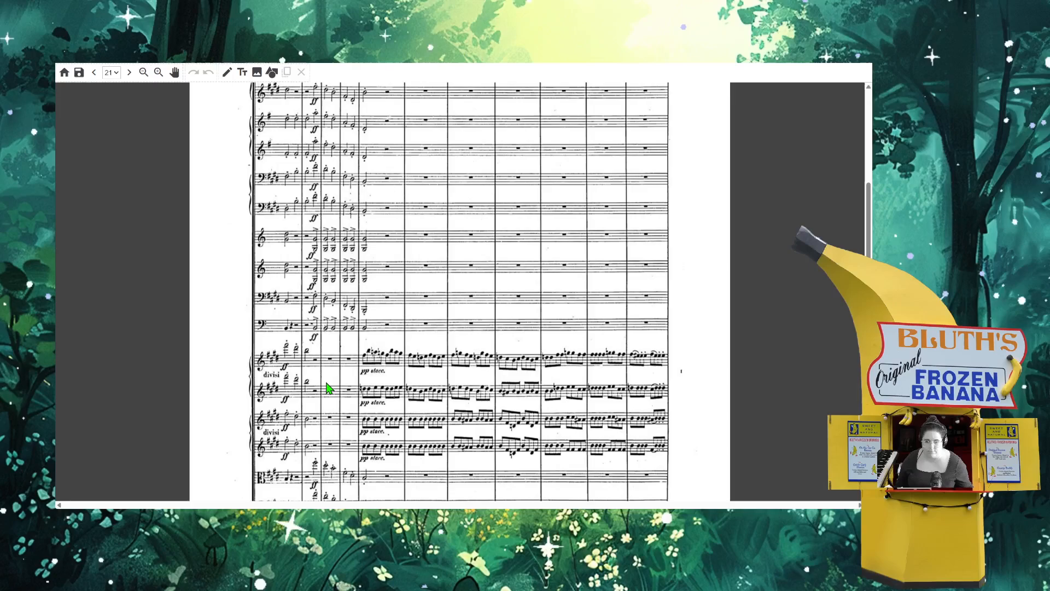
scroll(331, 387, down, 3)
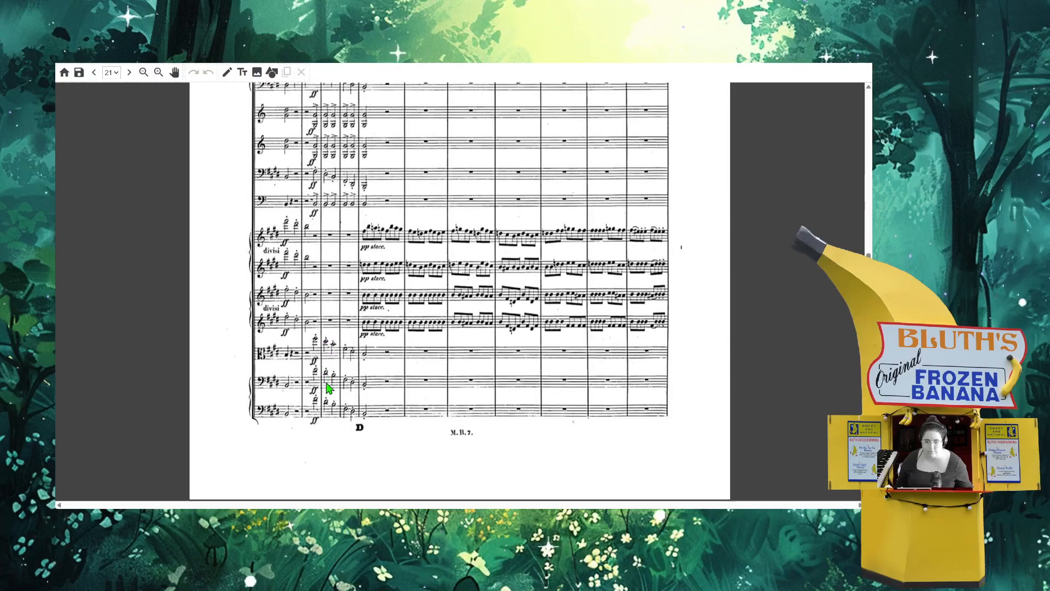
click(242, 72)
click(595, 72)
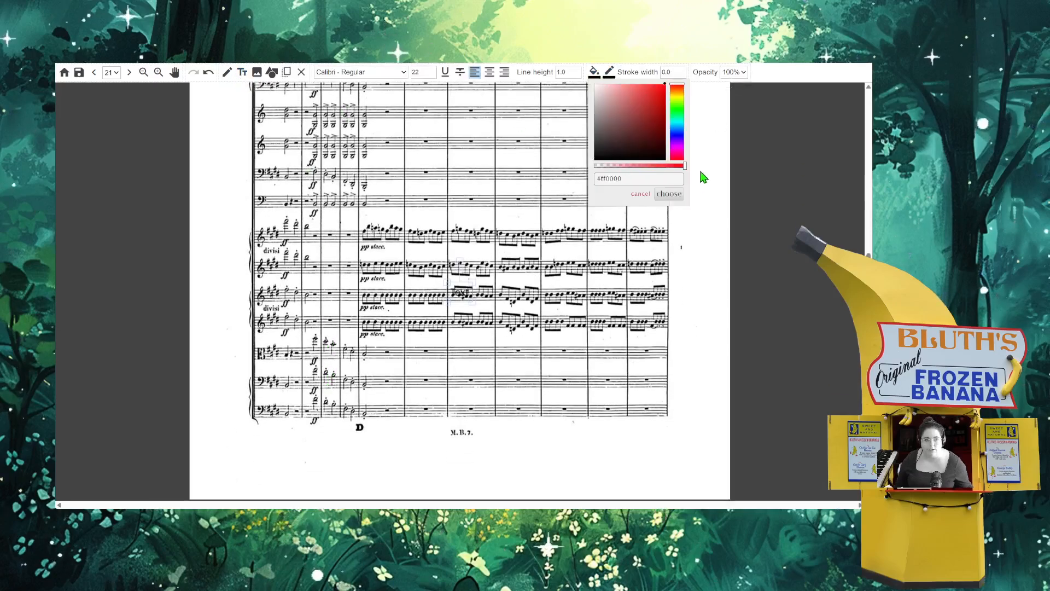
click(673, 200)
drag(450, 298, 287, 366)
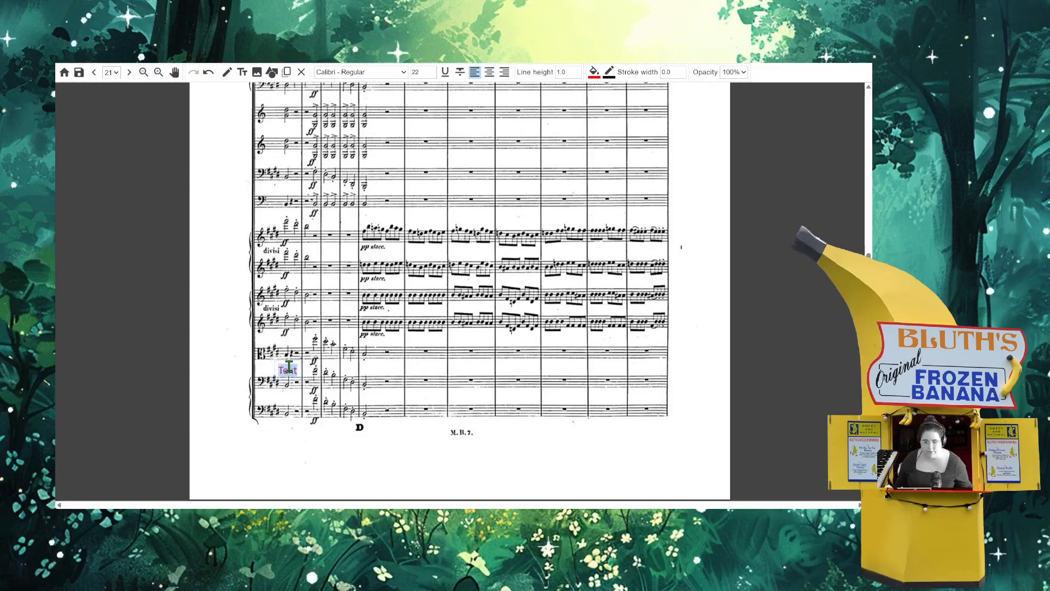
- Fill the second-lowest staff's row with S, R, T S, R T and S for measures one to five
text(S        )
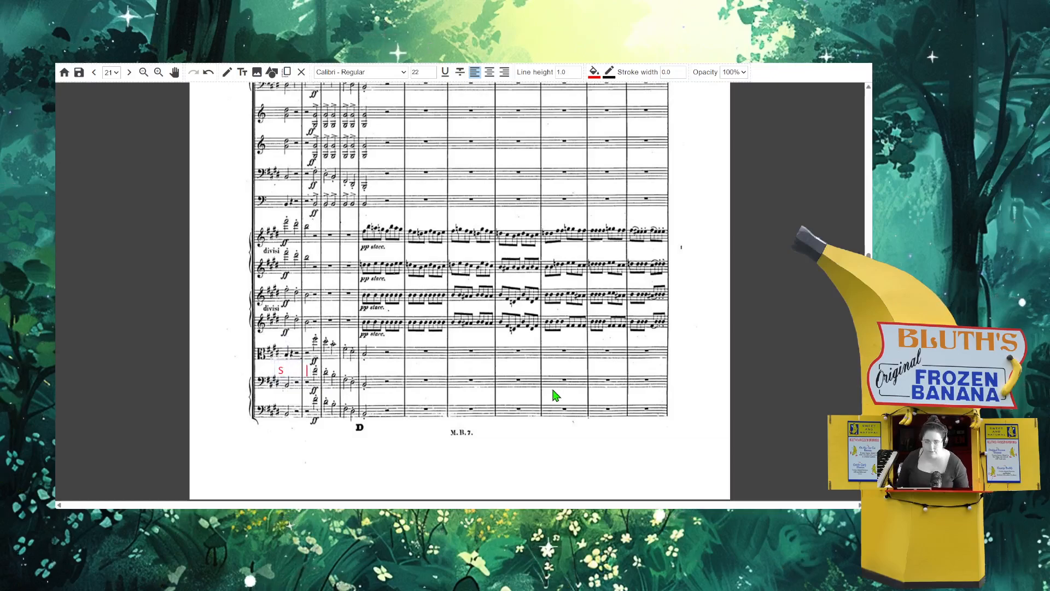
text(B)
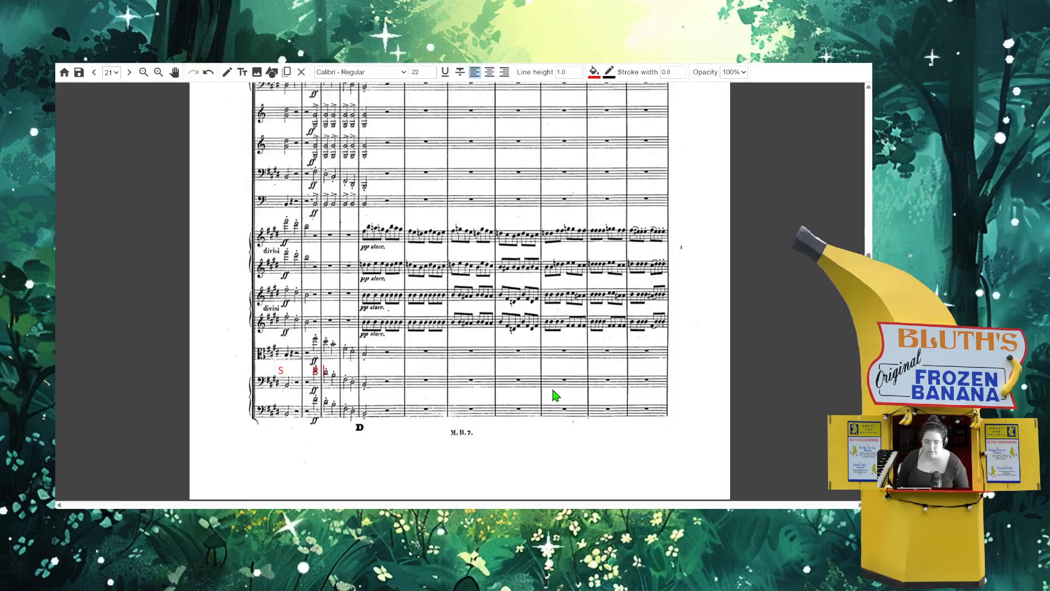
text(  T )
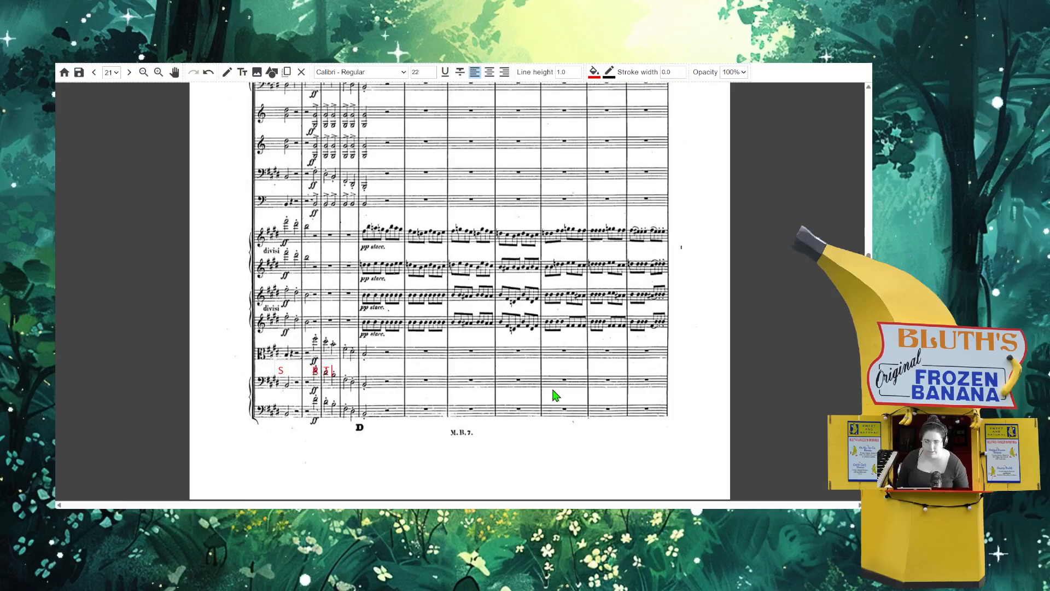
text(S)
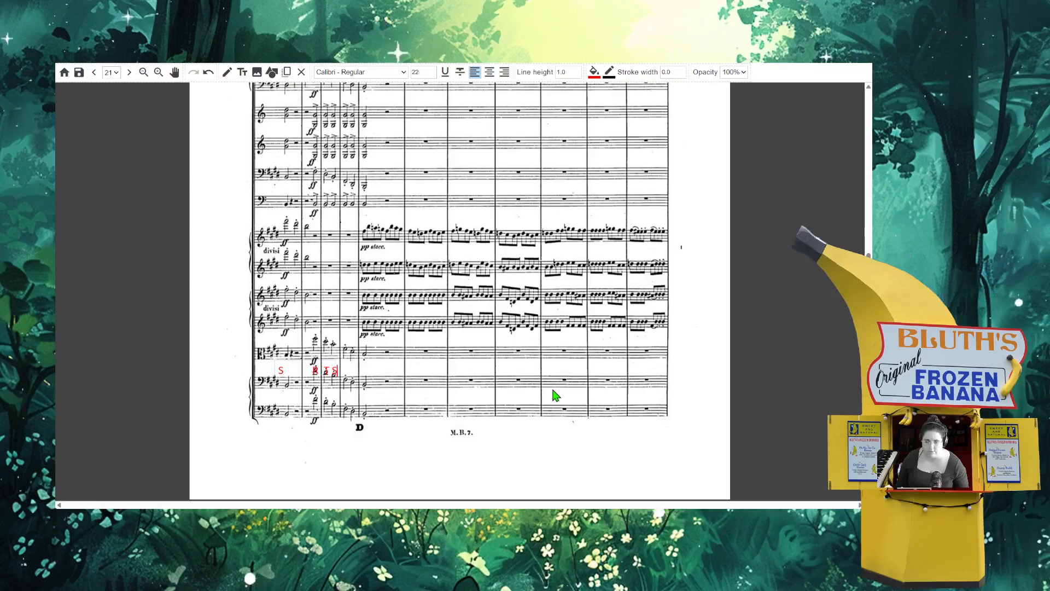
text(  R  T  S)
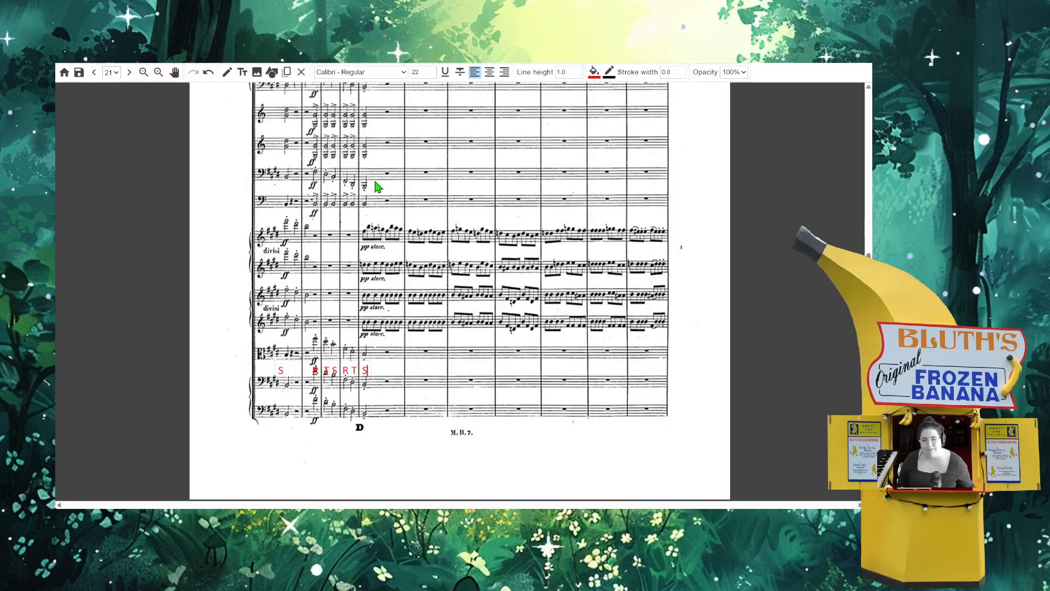
- Add a red row above the viola staff with S in measure one, then R, T S, R T and S
click(243, 71)
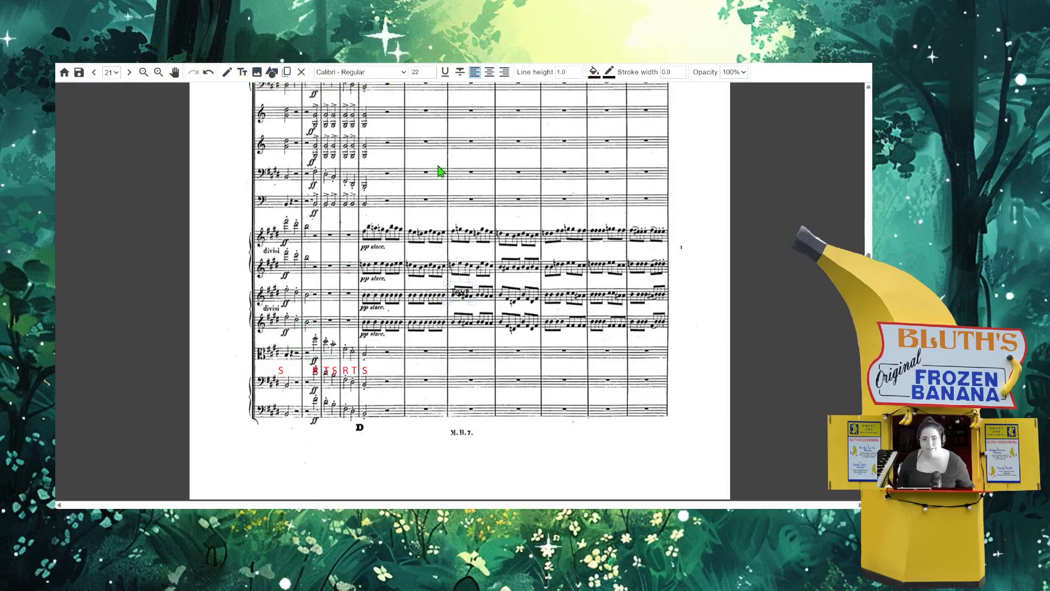
click(594, 72)
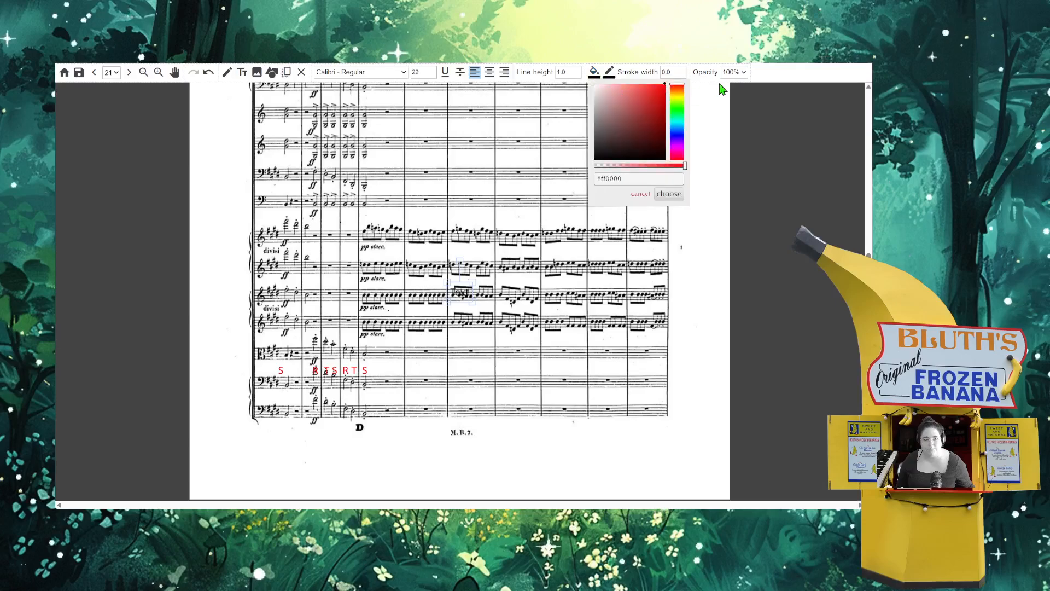
click(667, 194)
drag(461, 285, 289, 343)
text(S)
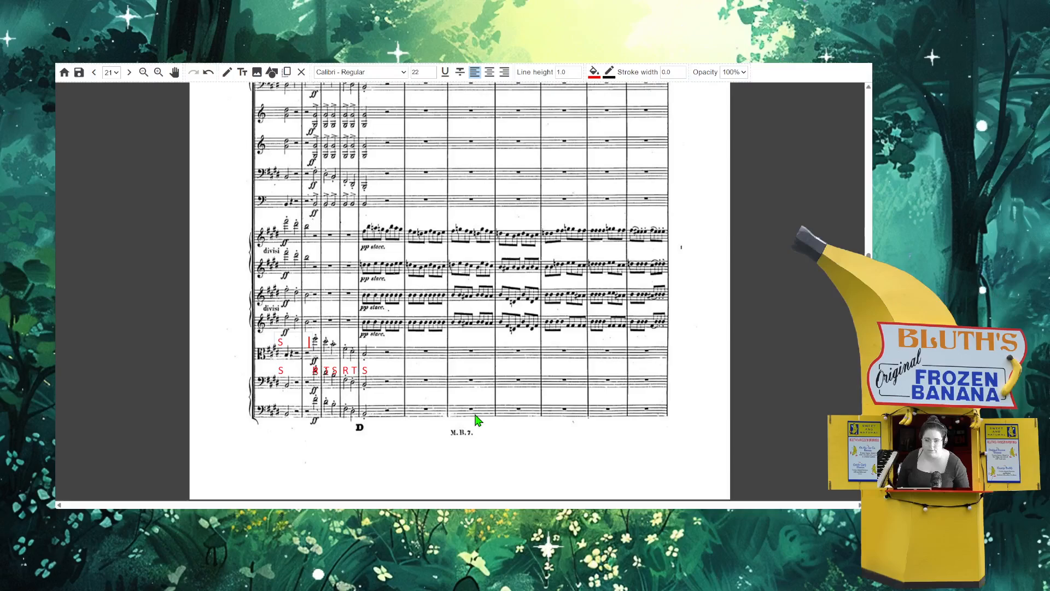
text(R  T )
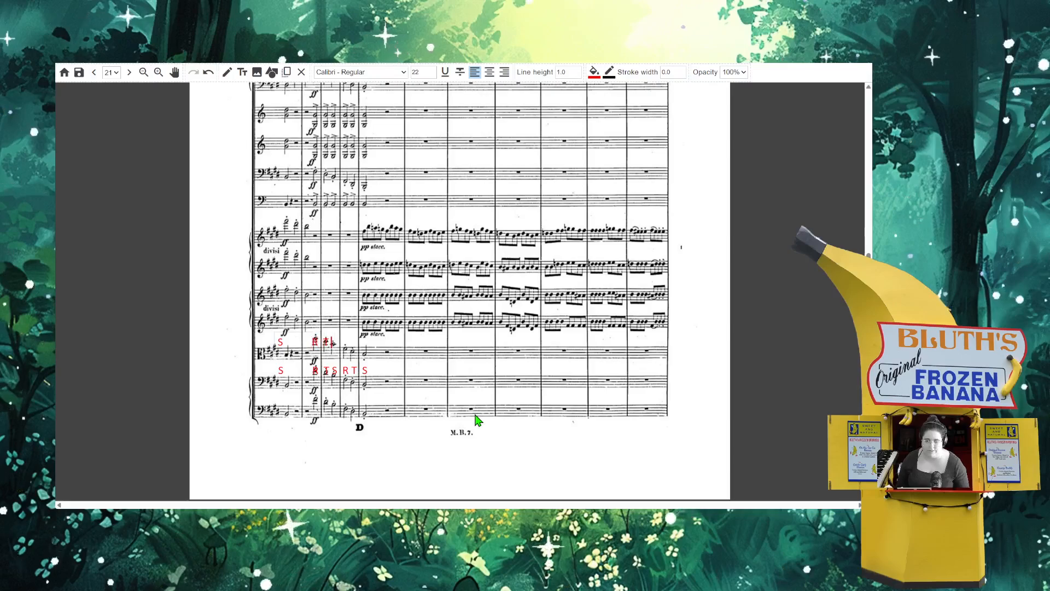
text(S R T S)
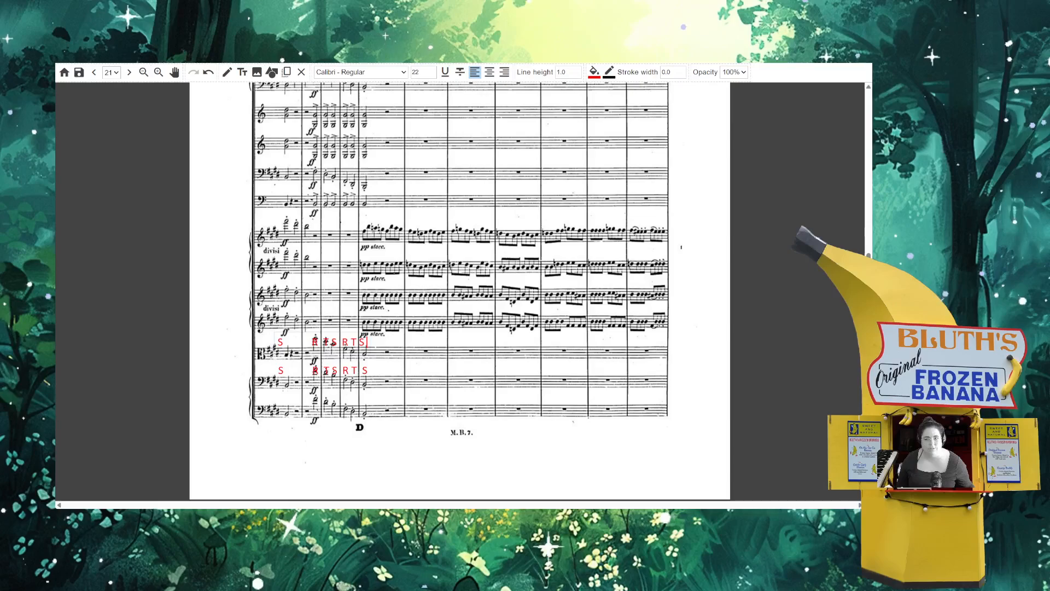
- Add a red text row reading R T S above the opening notes of the lowest divisi violin staff
click(242, 73)
click(594, 73)
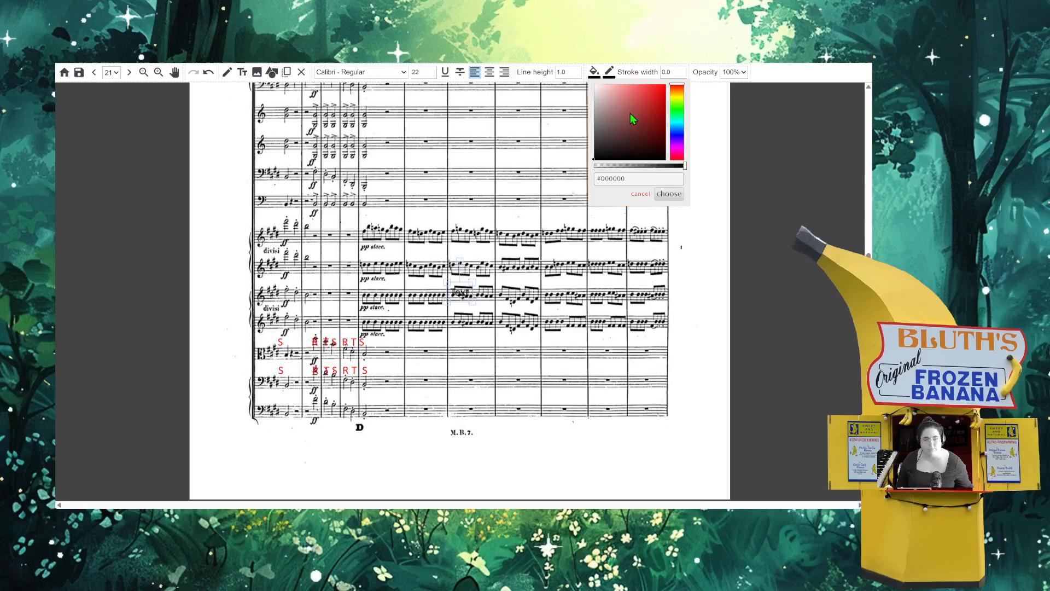
click(668, 195)
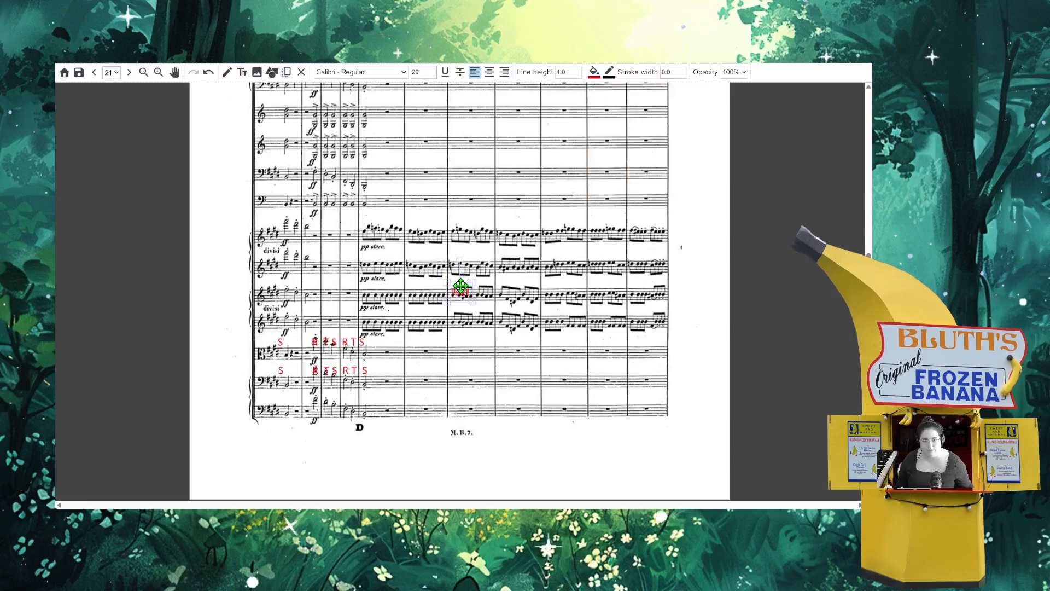
drag(284, 308, 289, 305)
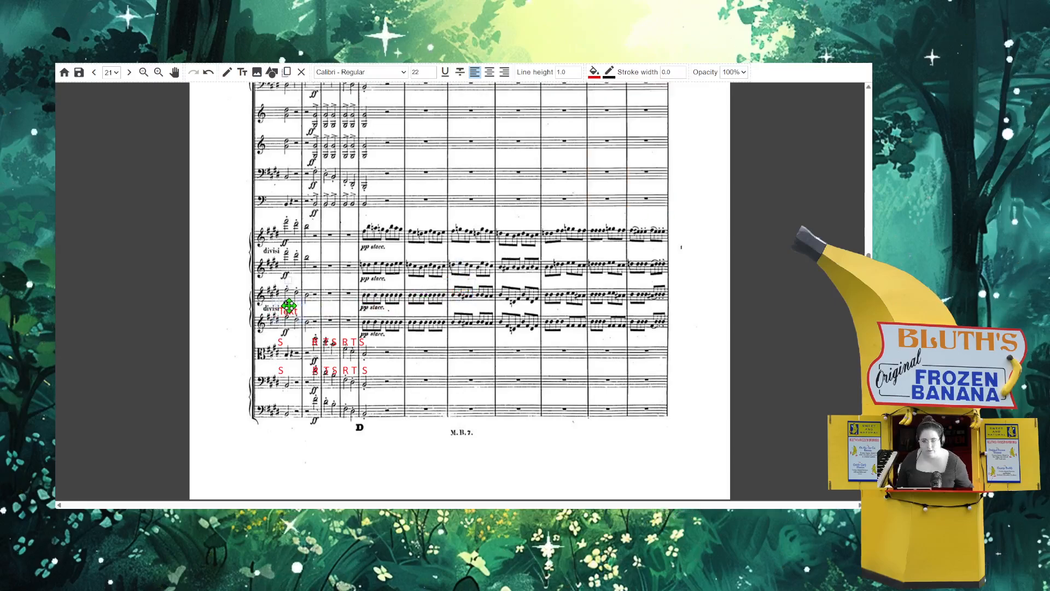
double_click(287, 309)
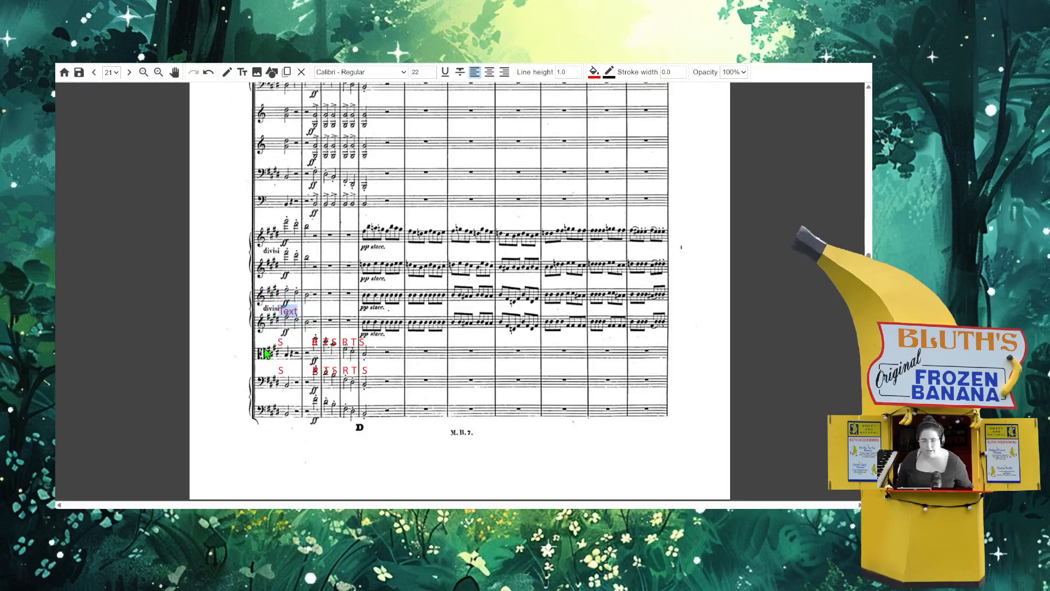
text(R S)
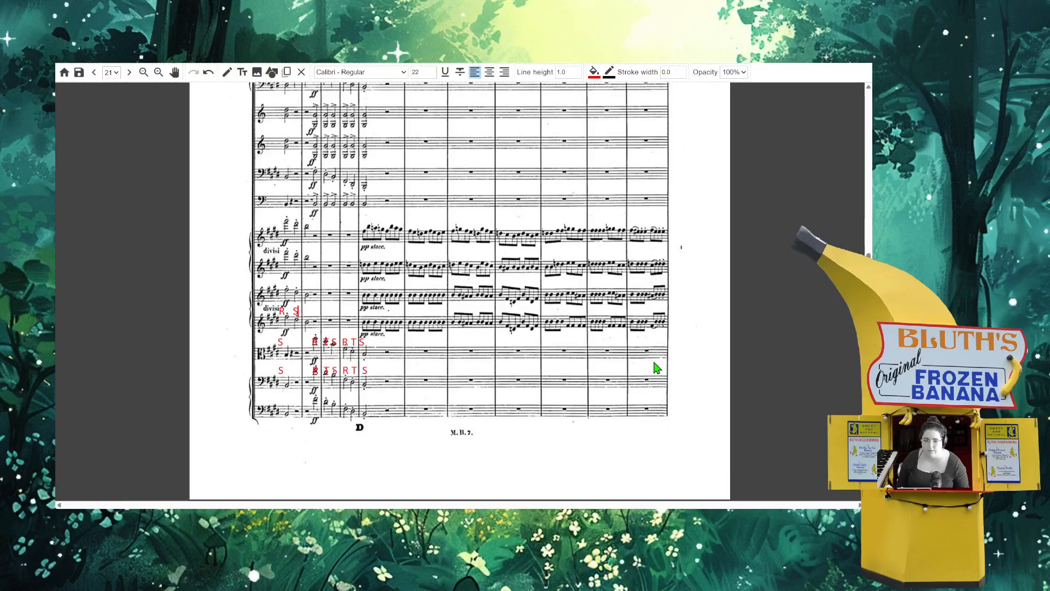
key(BackSpace)
text(T S)
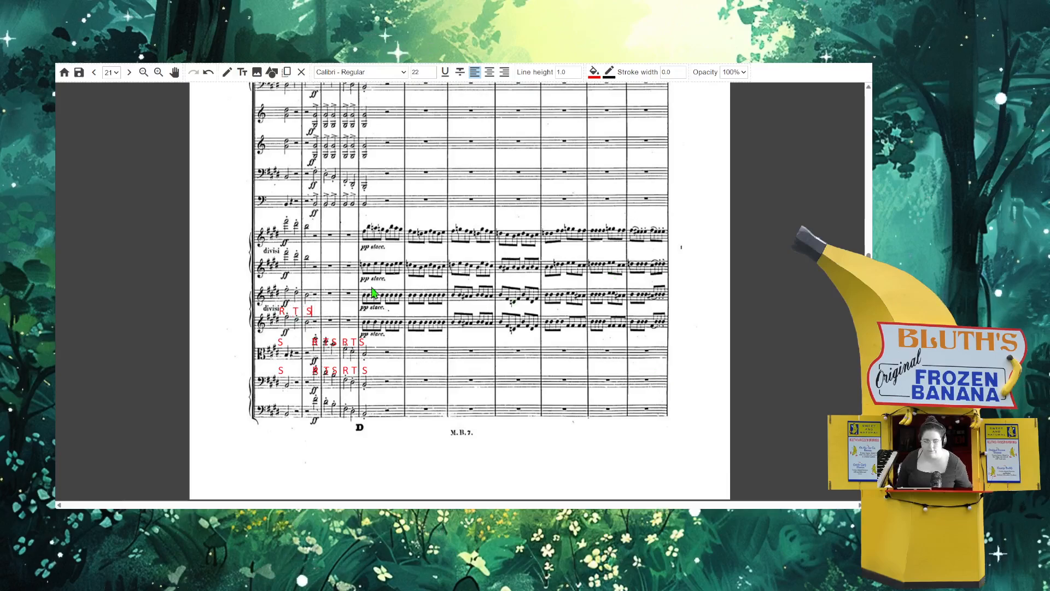
- Copy the R T S row and place the copies above the three higher violin staves
click(323, 287)
click(303, 315)
drag(317, 314, 296, 252)
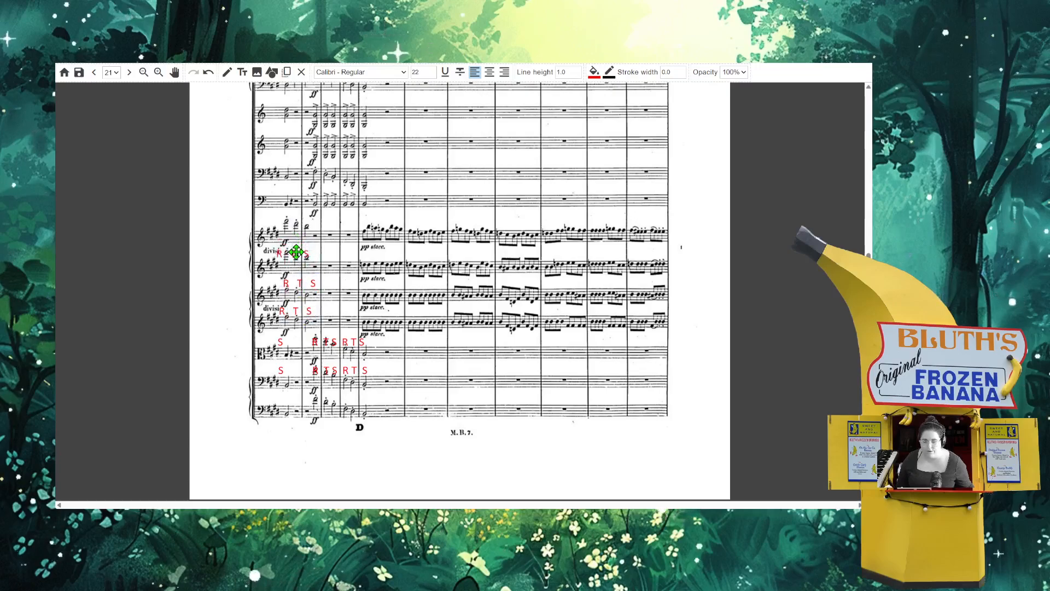
key(ctrl+v)
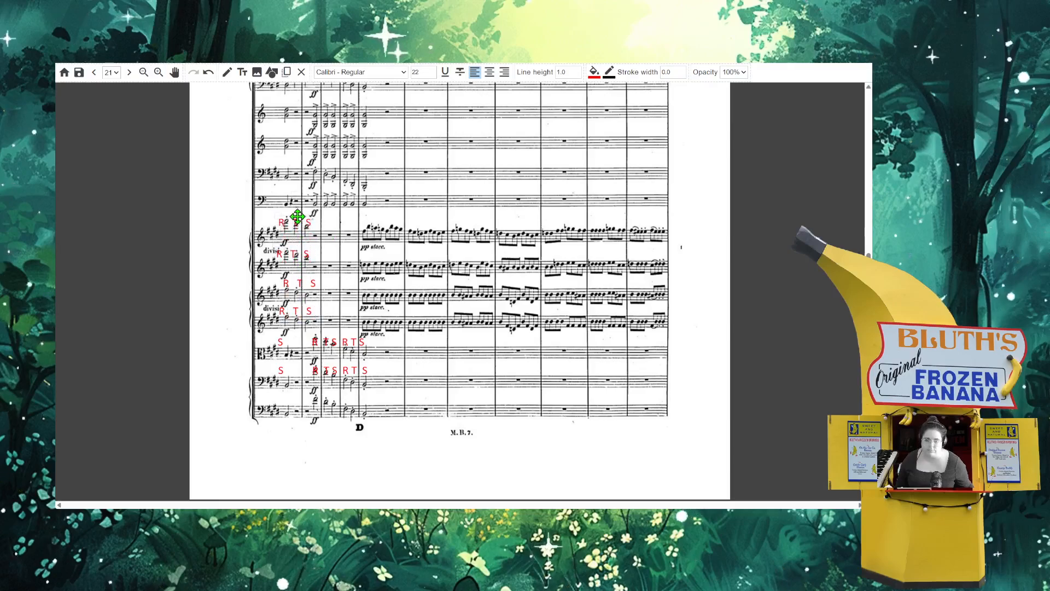
scroll(286, 279, up, 3)
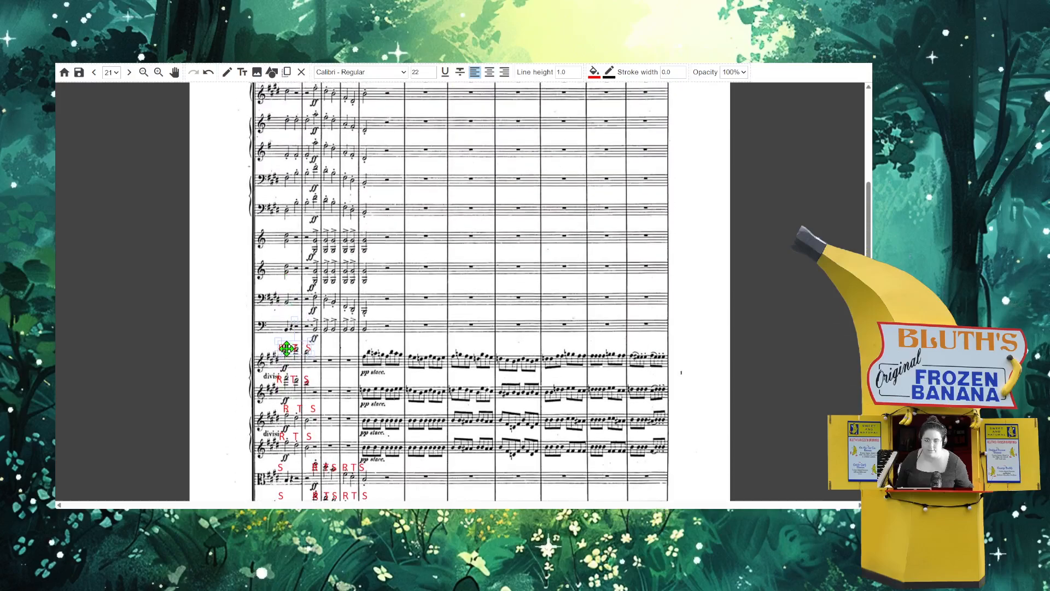
click(398, 282)
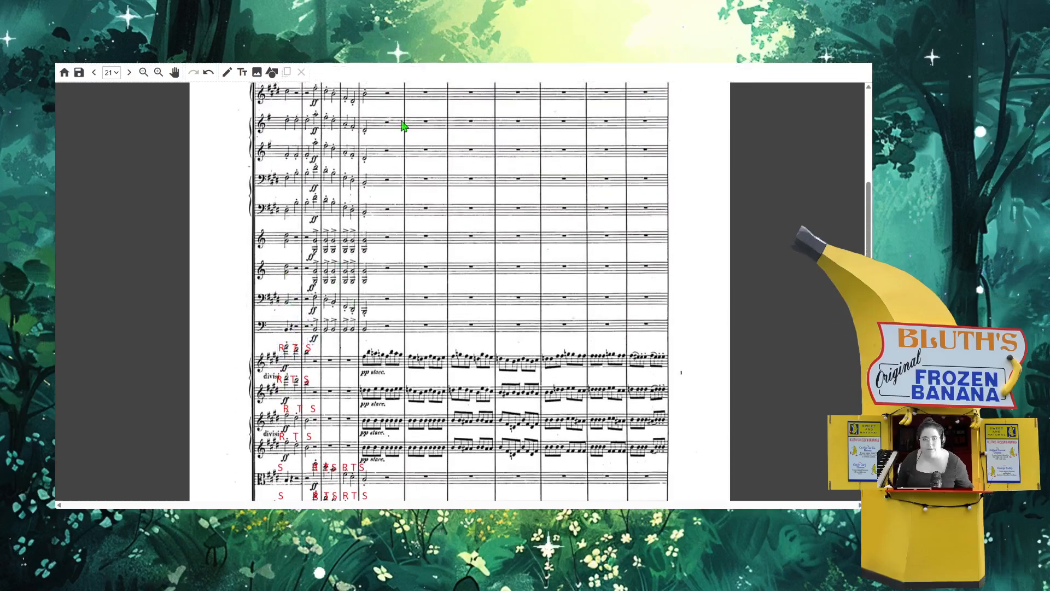
- Add a red row with S, R, T S, R T and S above the upper of the two bass-clef staves just above the violins
click(242, 72)
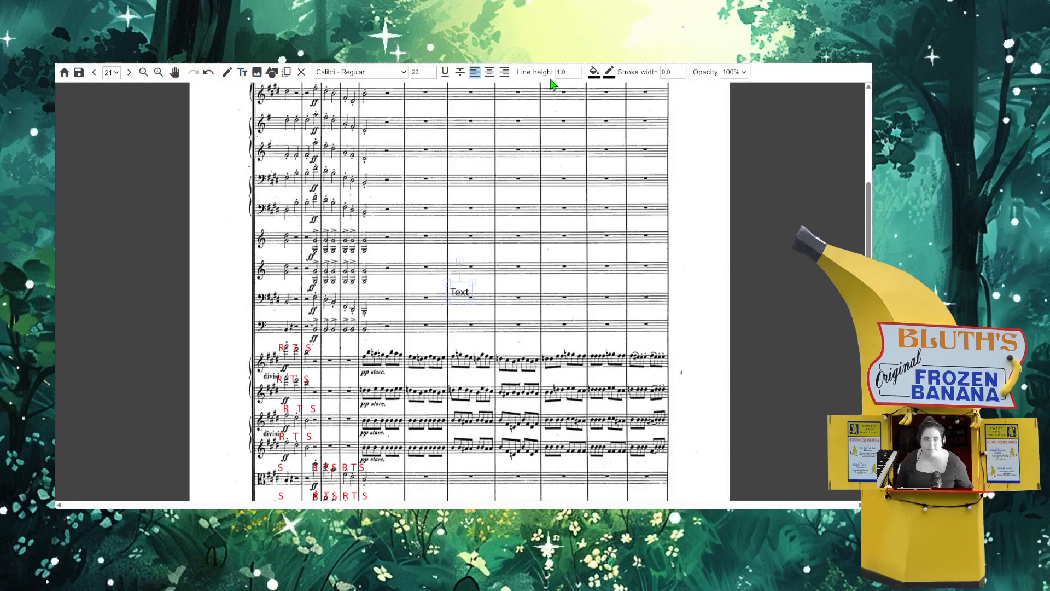
click(594, 71)
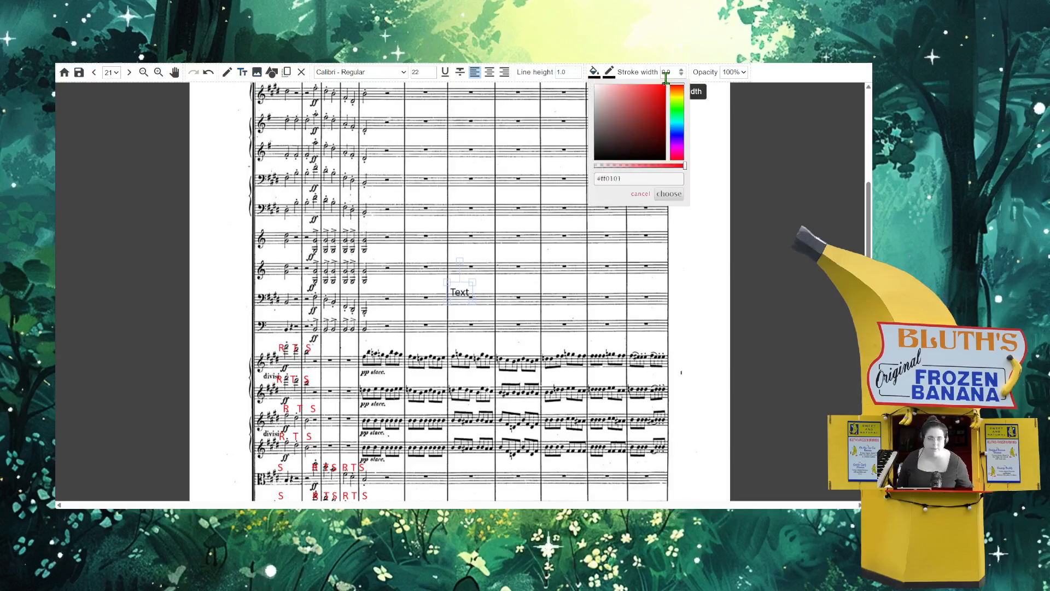
click(669, 194)
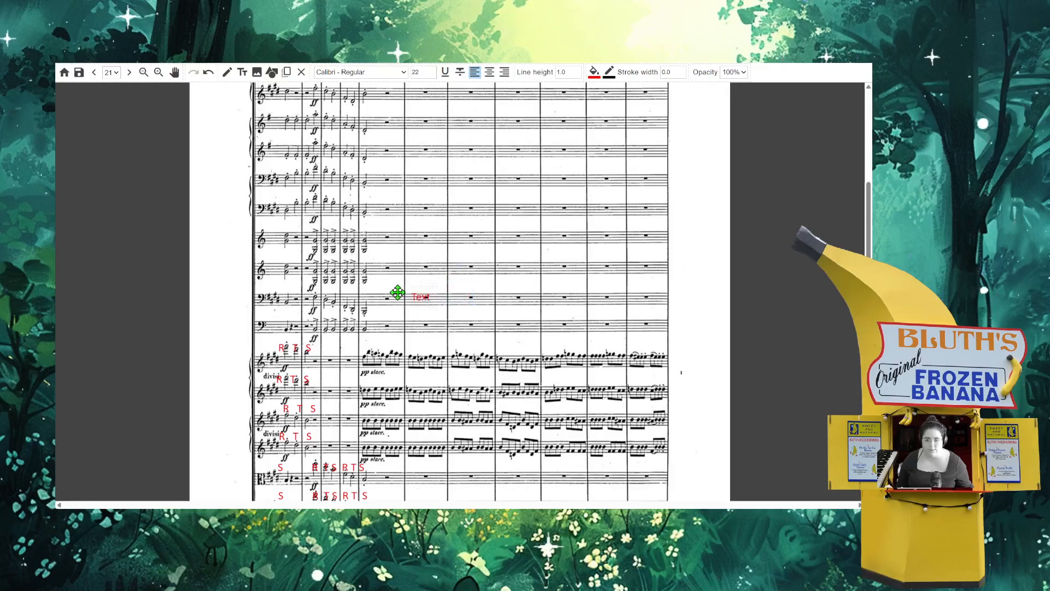
drag(292, 302, 285, 282)
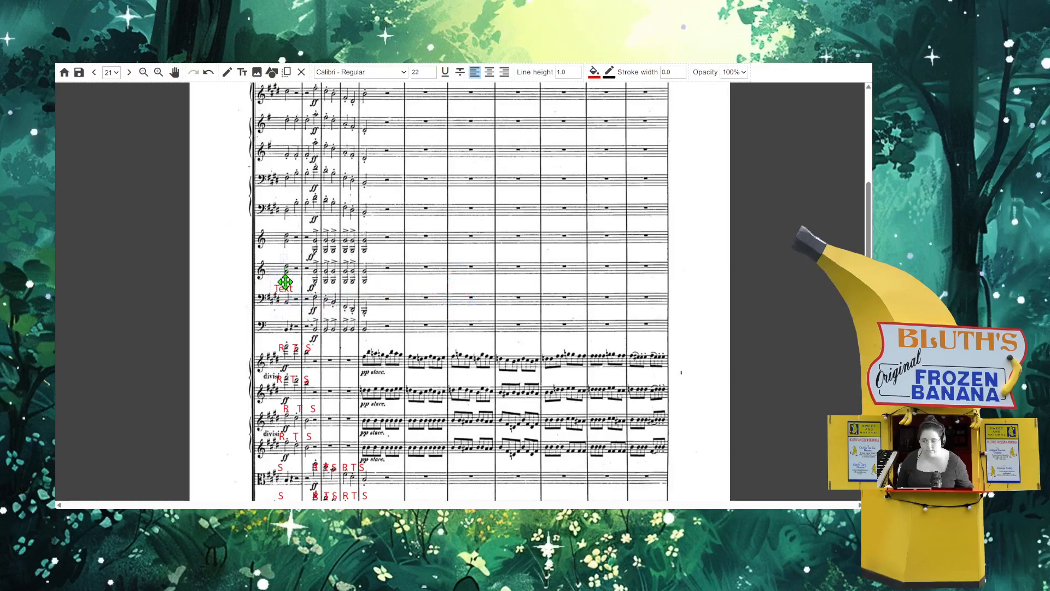
key(BackSpace)
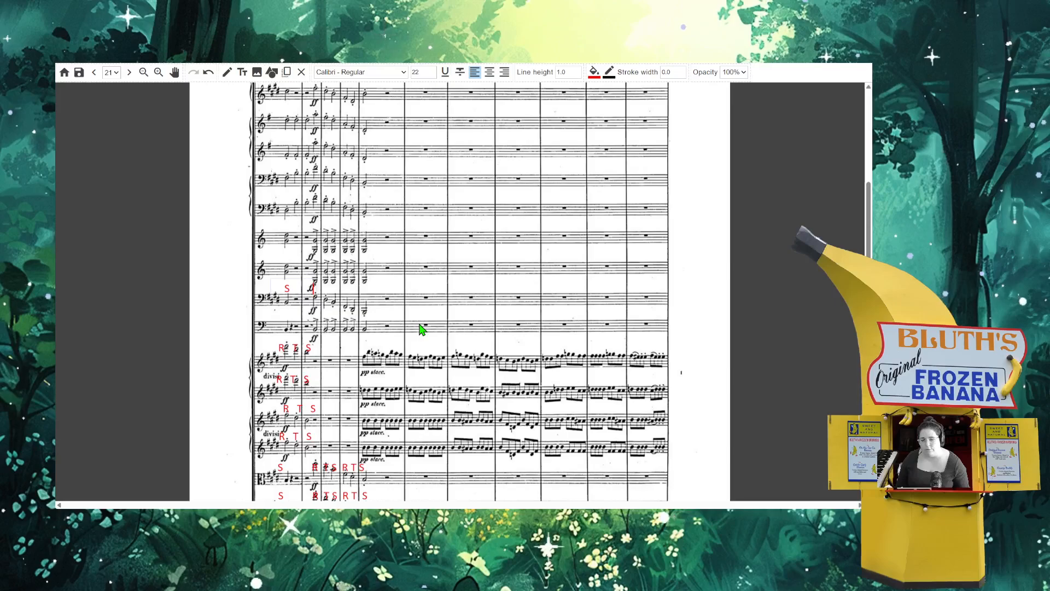
text(R T S R T S)
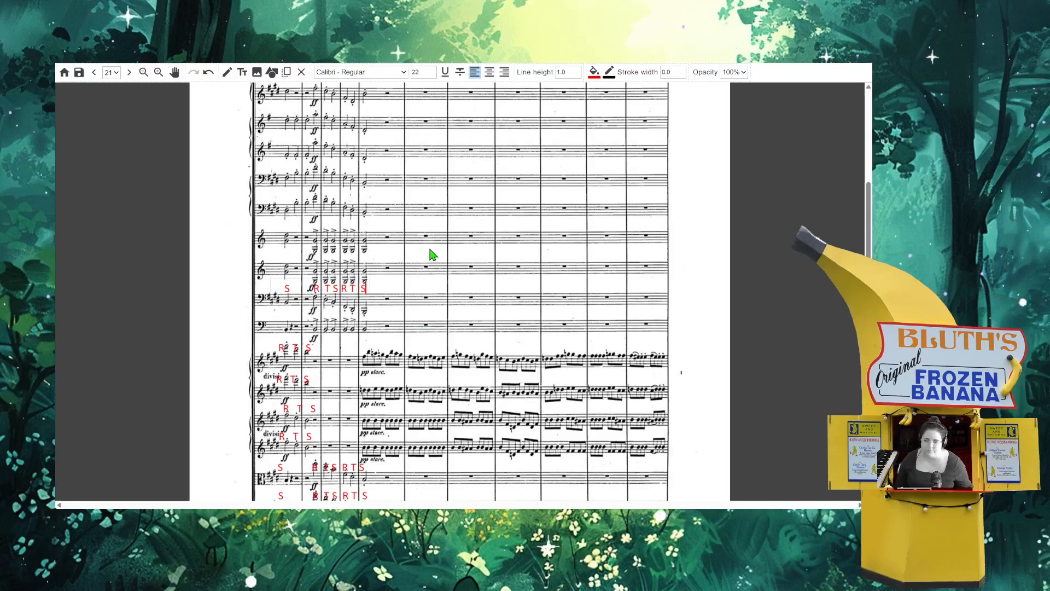
click(391, 290)
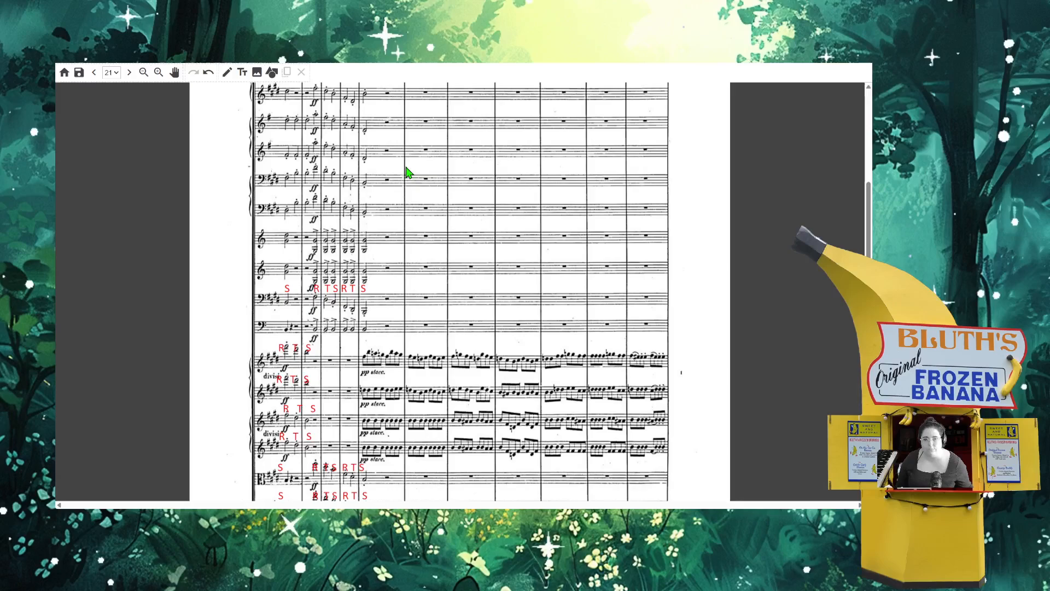
- Add a red row with S, S, S S, S S and S above the lower of the two treble-clef brass staves
click(242, 72)
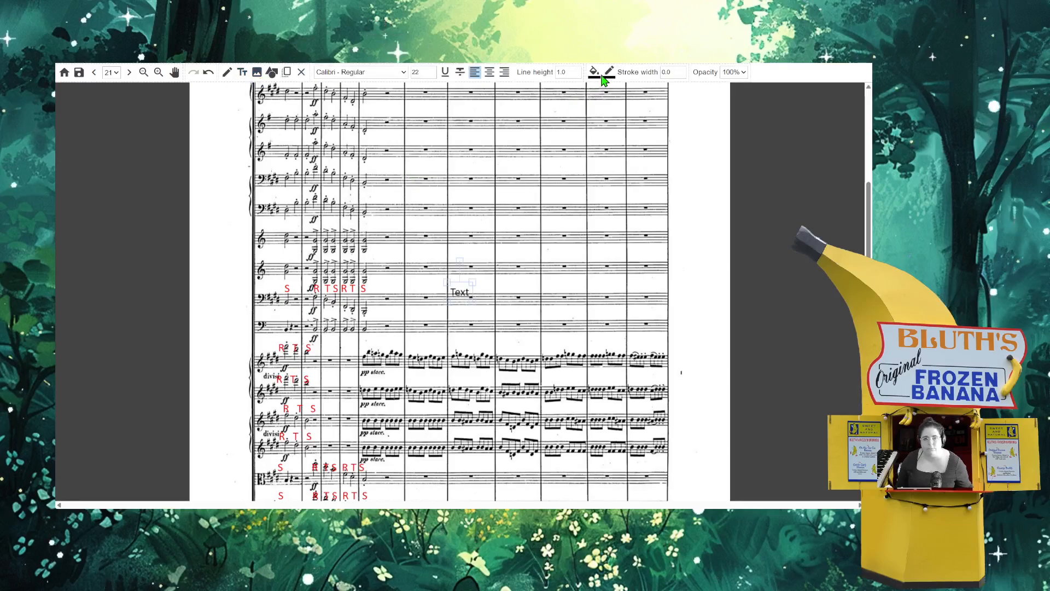
click(595, 72)
drag(600, 103, 689, 87)
click(672, 194)
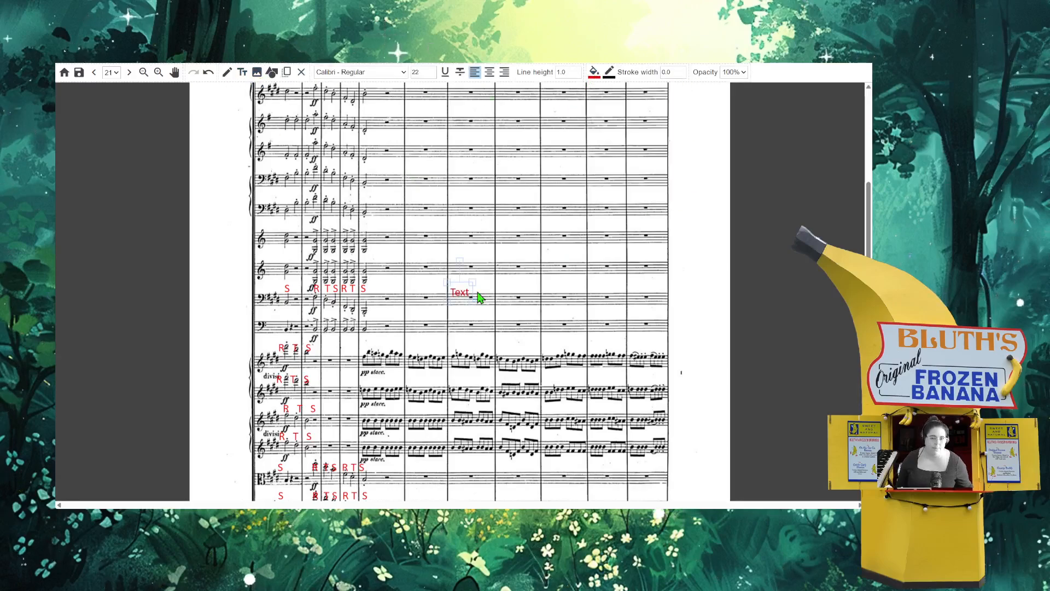
drag(461, 287, 284, 250)
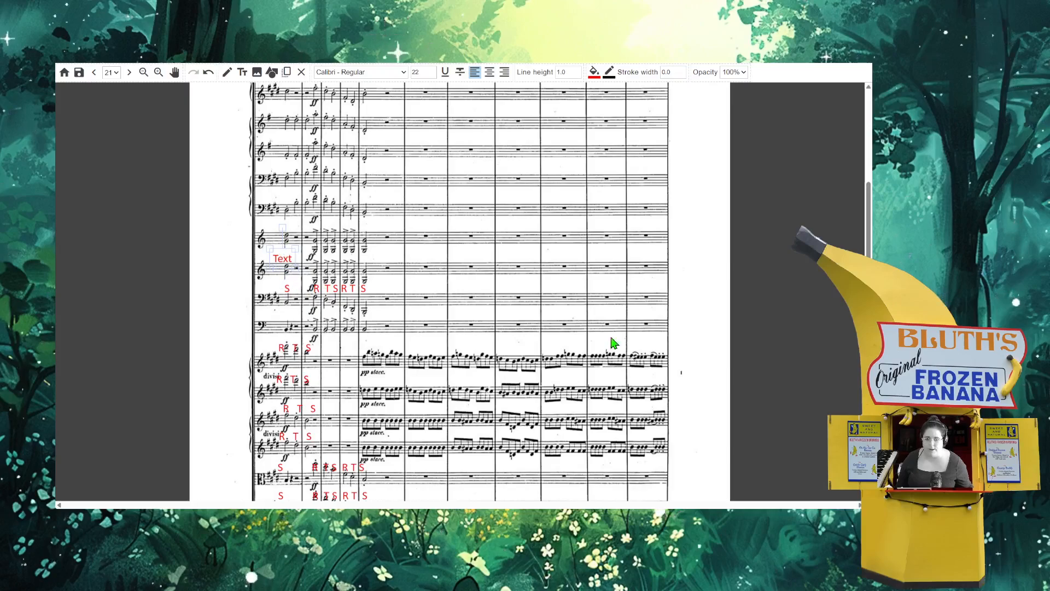
double_click(280, 257)
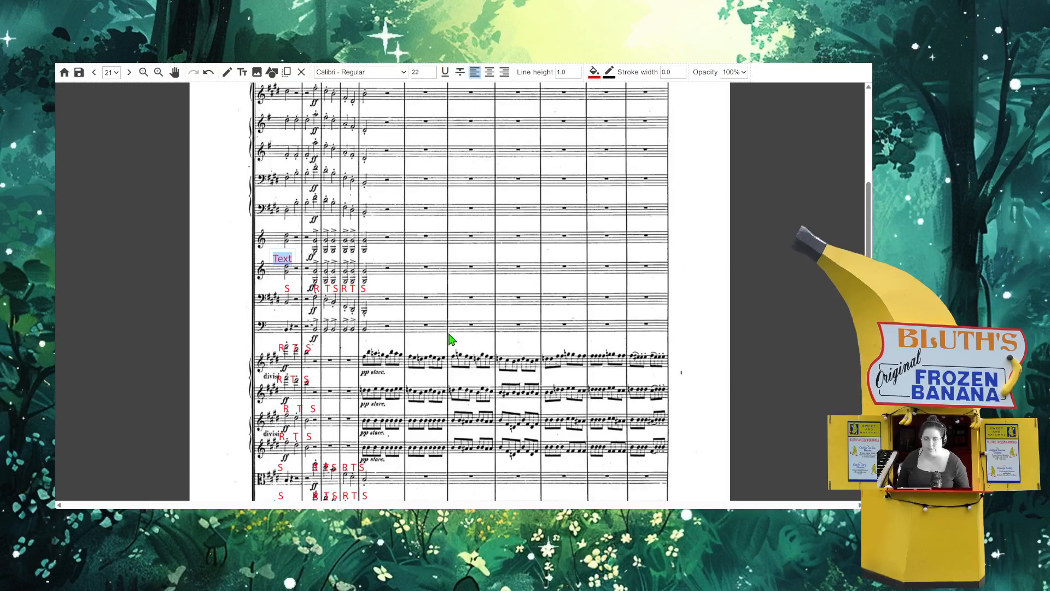
key(BackSpace)
text(D )
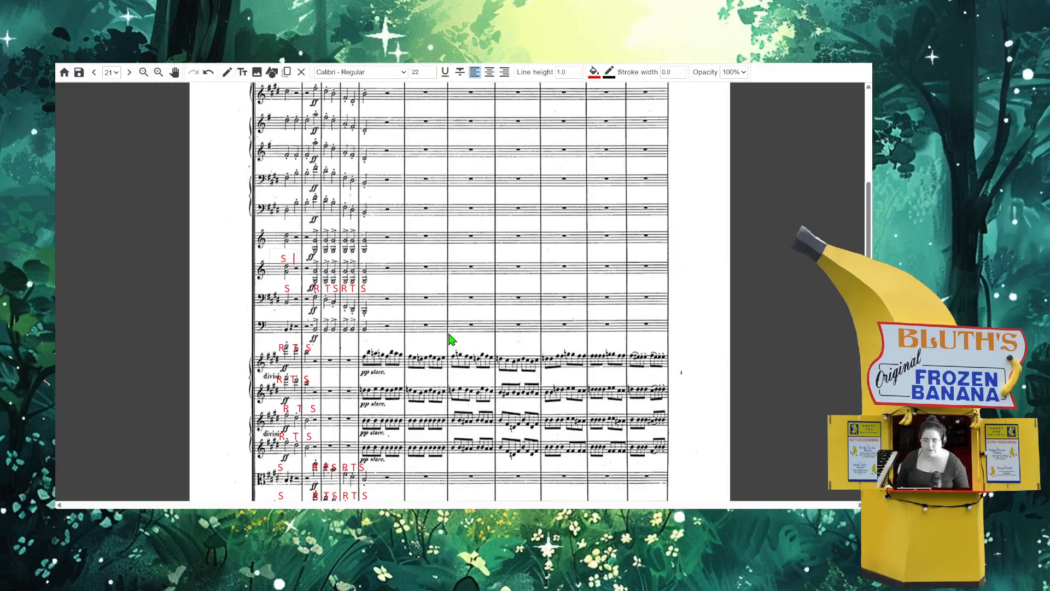
text(        S  S  S  S S   S)
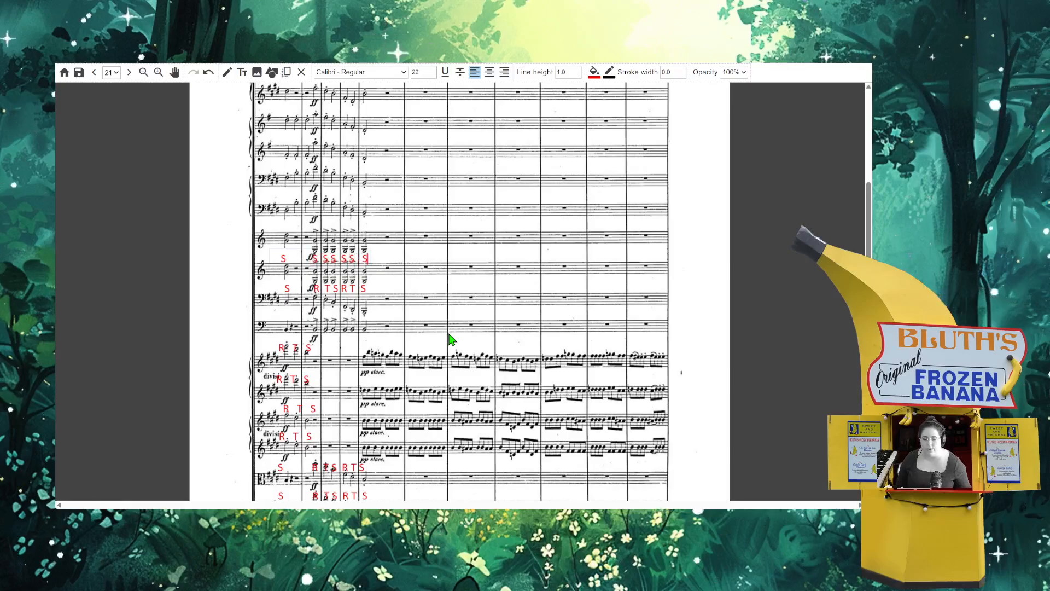
- Copy the all-S row above the upper treble-clef brass staff and change its first letter to R
scroll(448, 339, up, 3)
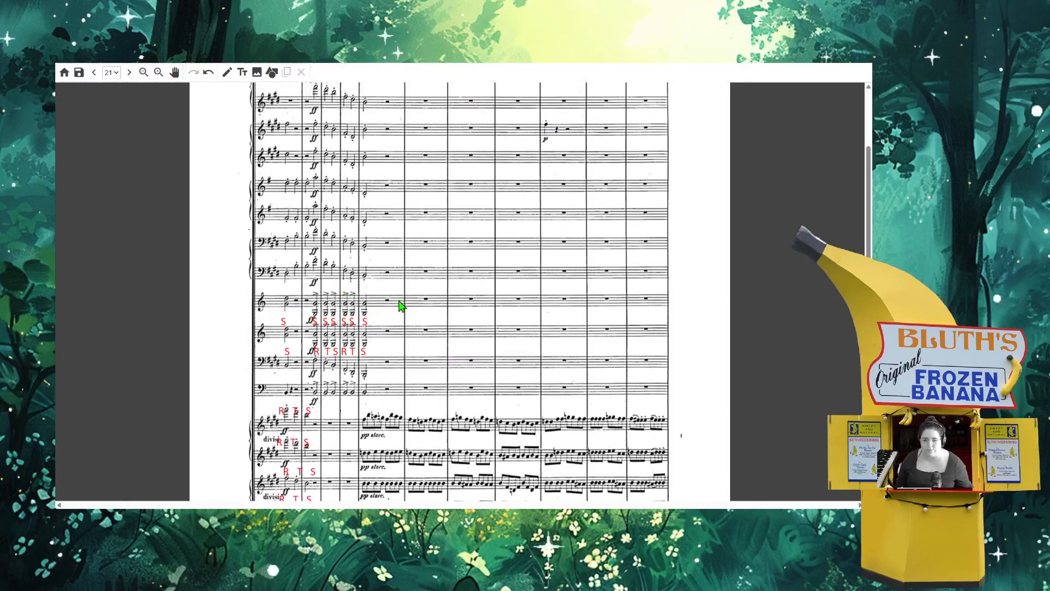
click(313, 318)
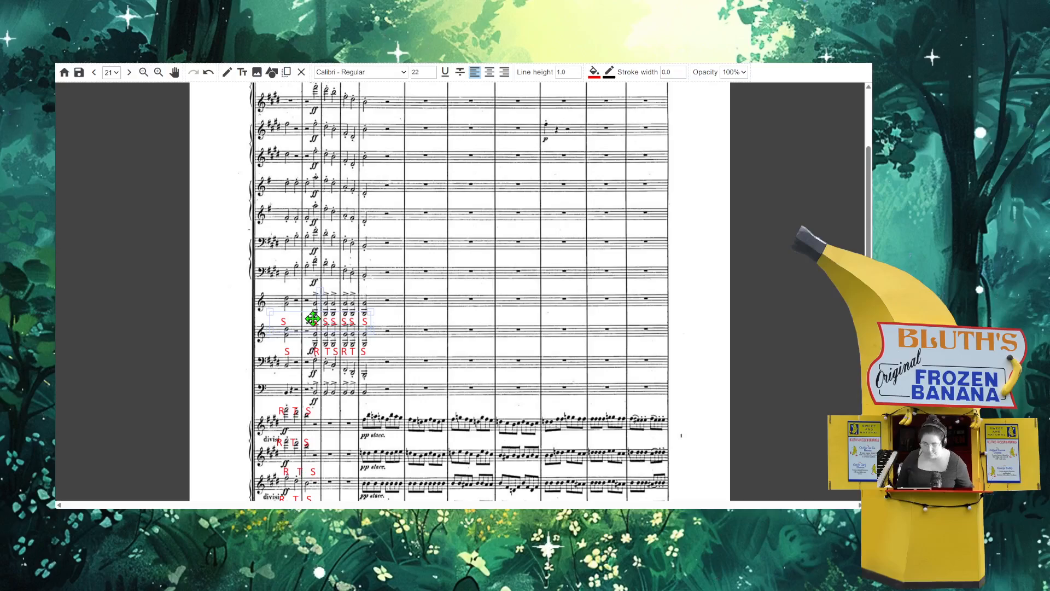
mouse_move(313, 321)
mouse_down()
mouse_move(312, 282)
mouse_move(282, 290)
mouse_up()
double_click(282, 286)
text(R     S SS SS S)
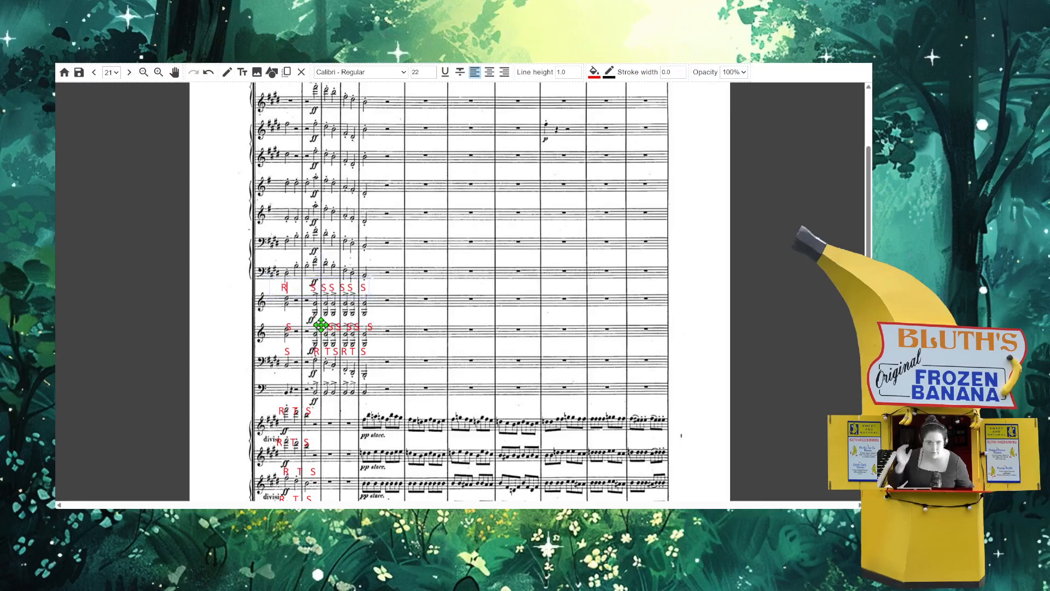
- Add a red row with T, S S, R T S, R T and S above the lower of the two woodwind bass-clef staves
scroll(354, 279, up, 2)
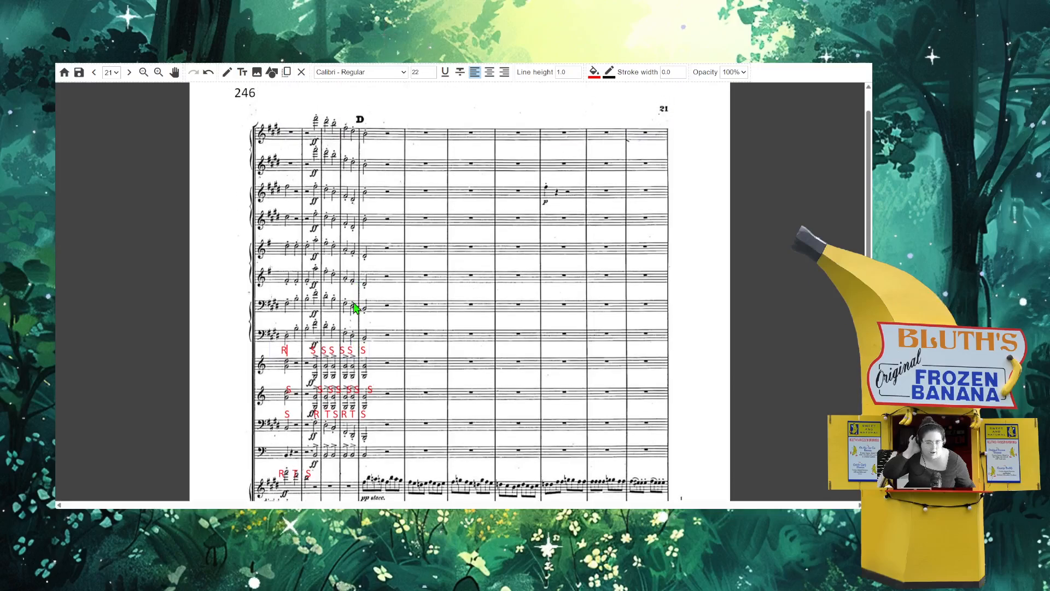
click(243, 72)
click(596, 74)
drag(628, 110, 665, 94)
click(682, 197)
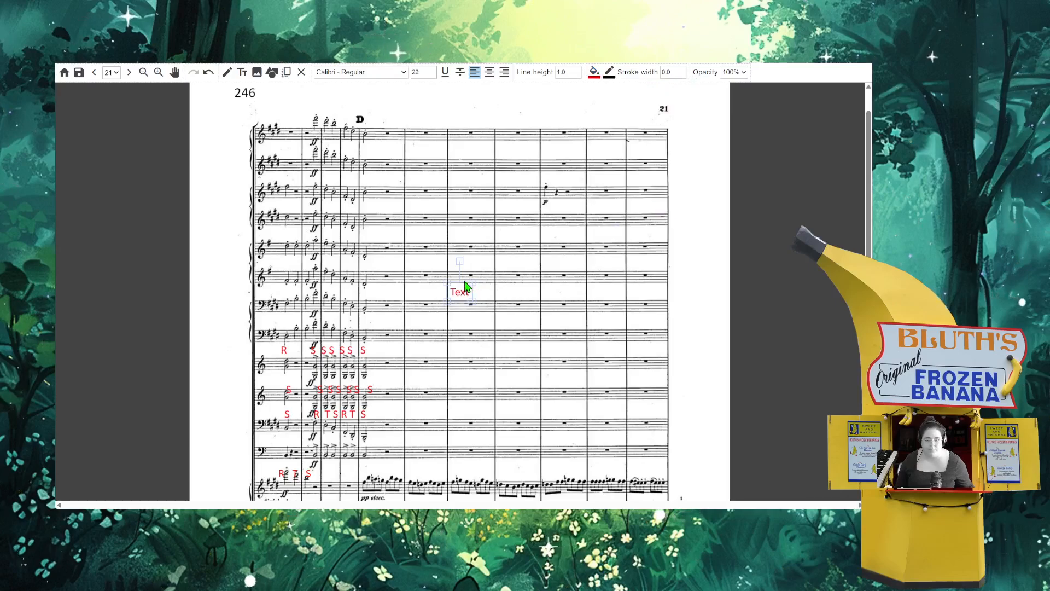
drag(465, 284, 287, 315)
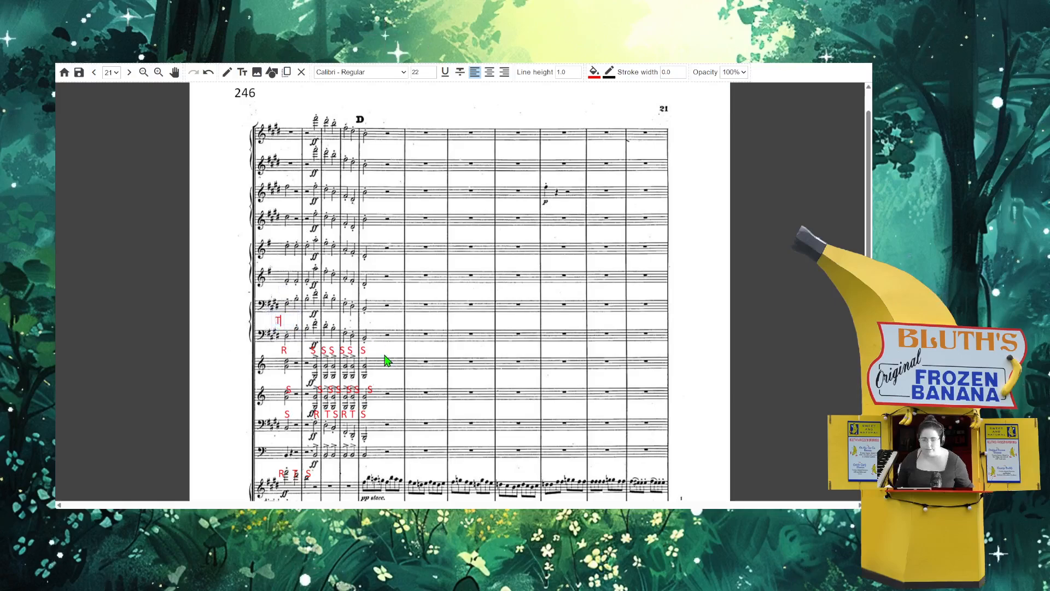
text(S S)
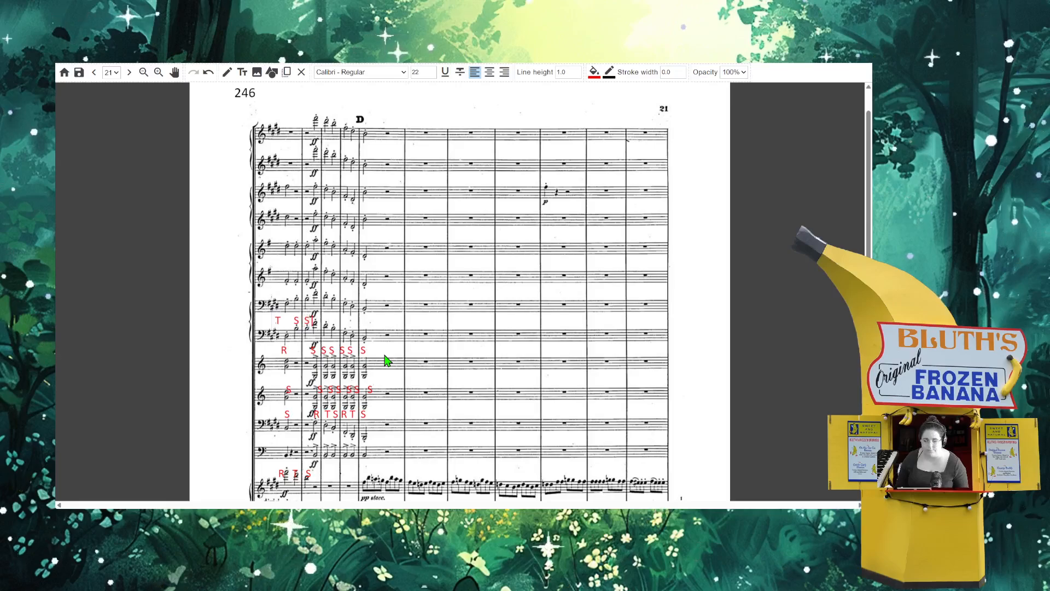
text( R T S R T S)
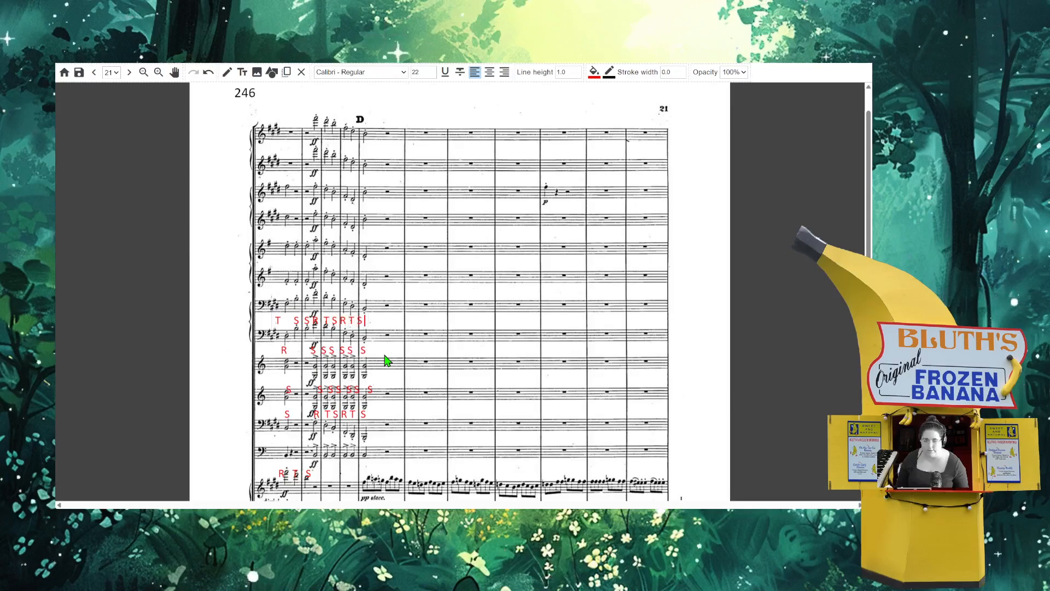
key(BackSpace)
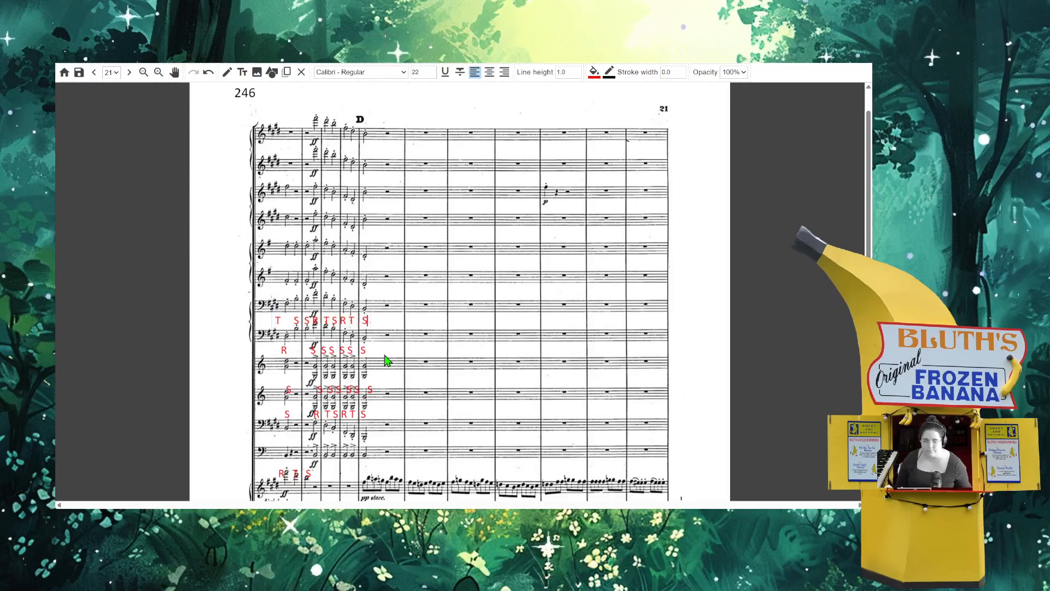
- Copy the T S S R T S R T S row and place the copy above the upper woodwind bass-clef staff
click(377, 306)
click(307, 319)
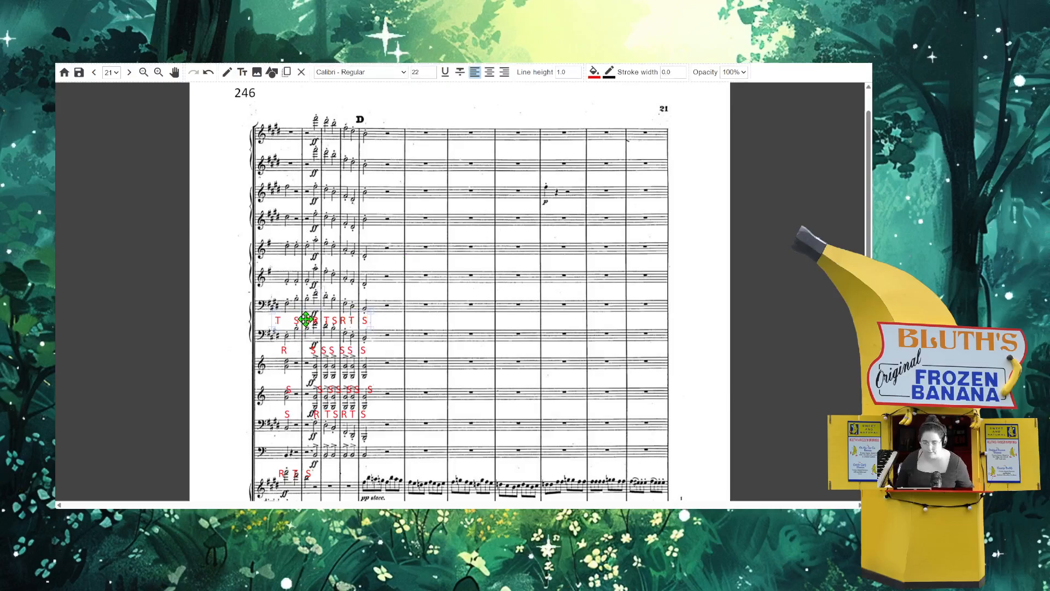
key(ctrl+v)
drag(314, 322, 310, 288)
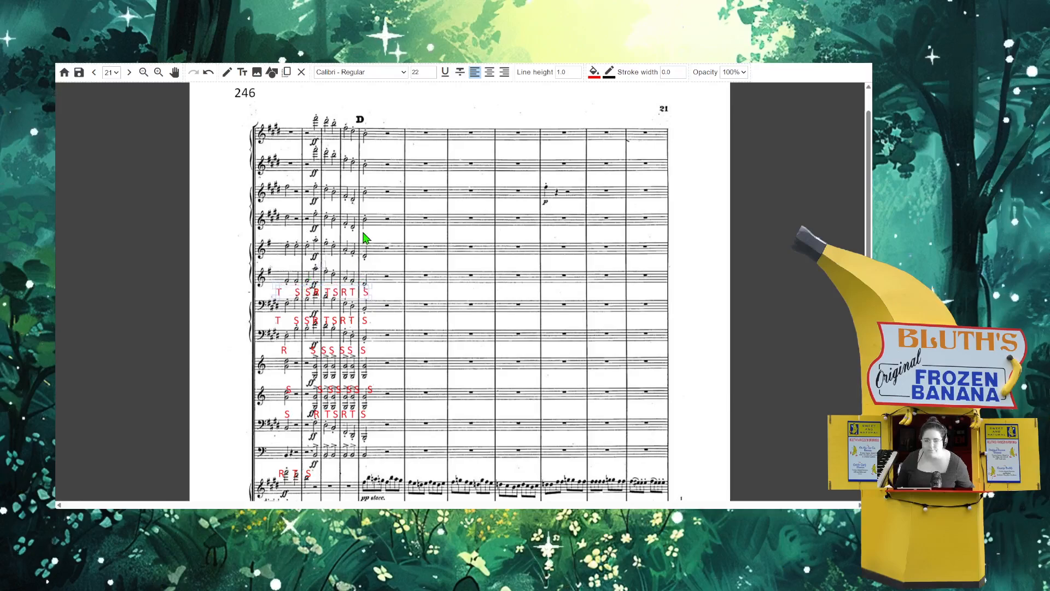
- Add a red row with T, T T, R TS, R T and S above the lower of the two one-sharp treble-clef staves
click(243, 71)
click(592, 77)
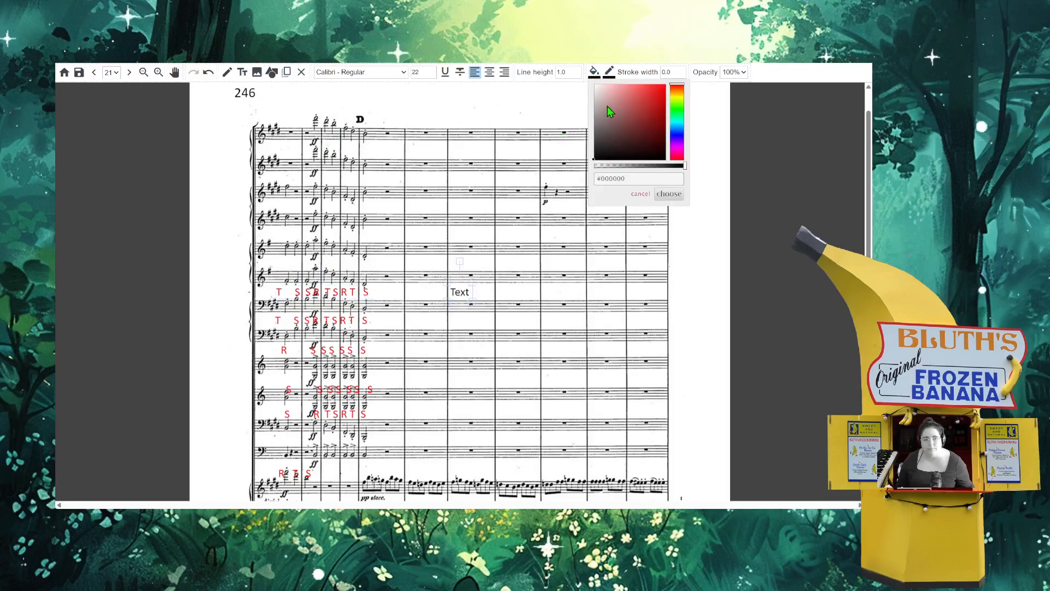
click(671, 196)
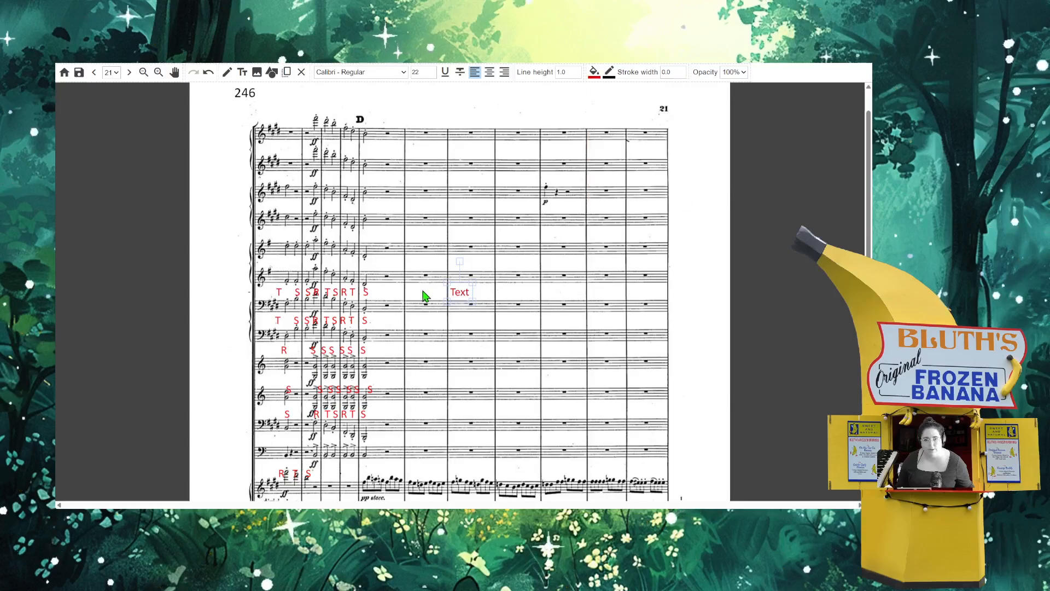
drag(463, 289, 290, 264)
double_click(290, 264)
text(T  TT)
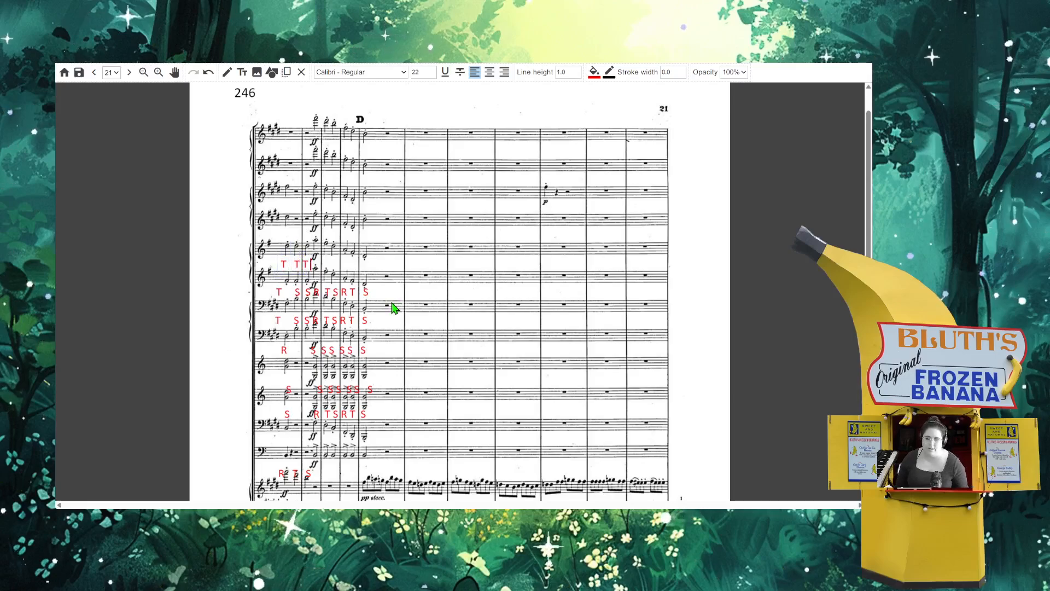
text(R TS RTS)
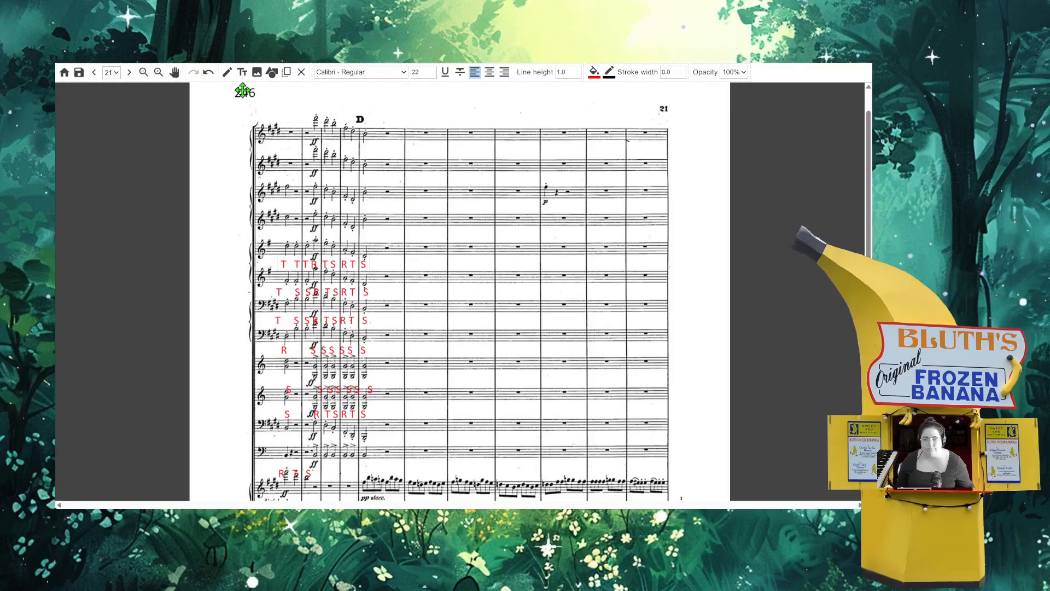
- Add a red row with S, S, S, R T S and R T S above the upper of the two one-sharp treble-clef staves
click(243, 73)
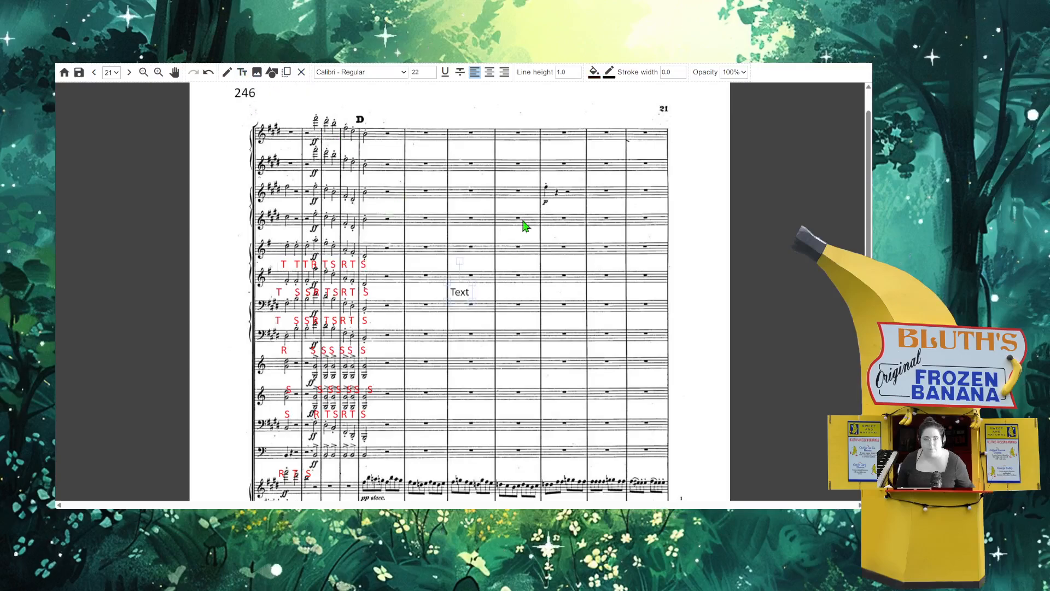
click(595, 73)
click(679, 203)
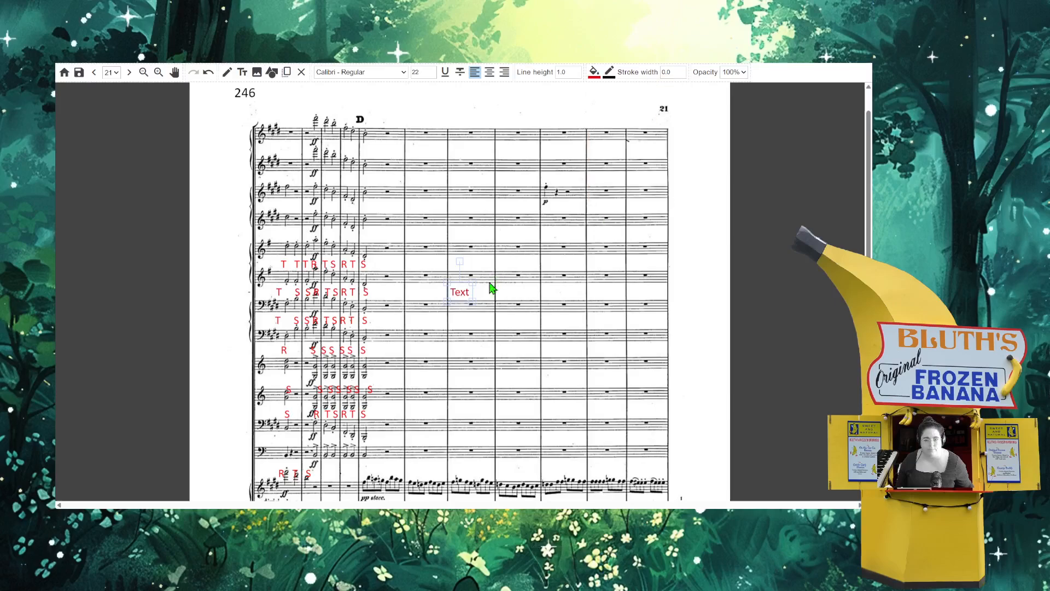
drag(462, 284, 291, 232)
double_click(291, 233)
text(S )
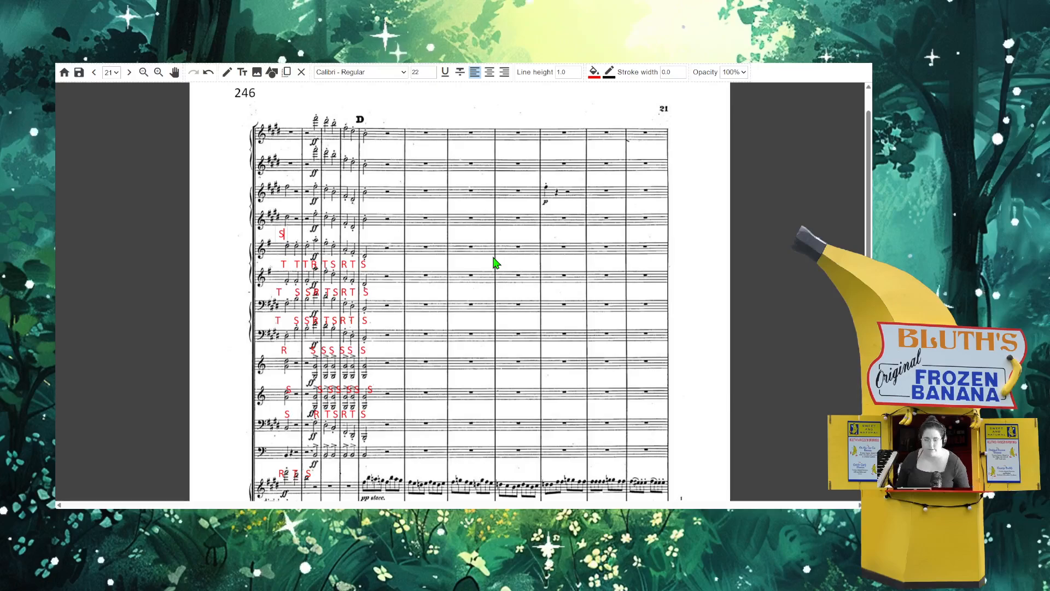
text(S S RTS RTS)
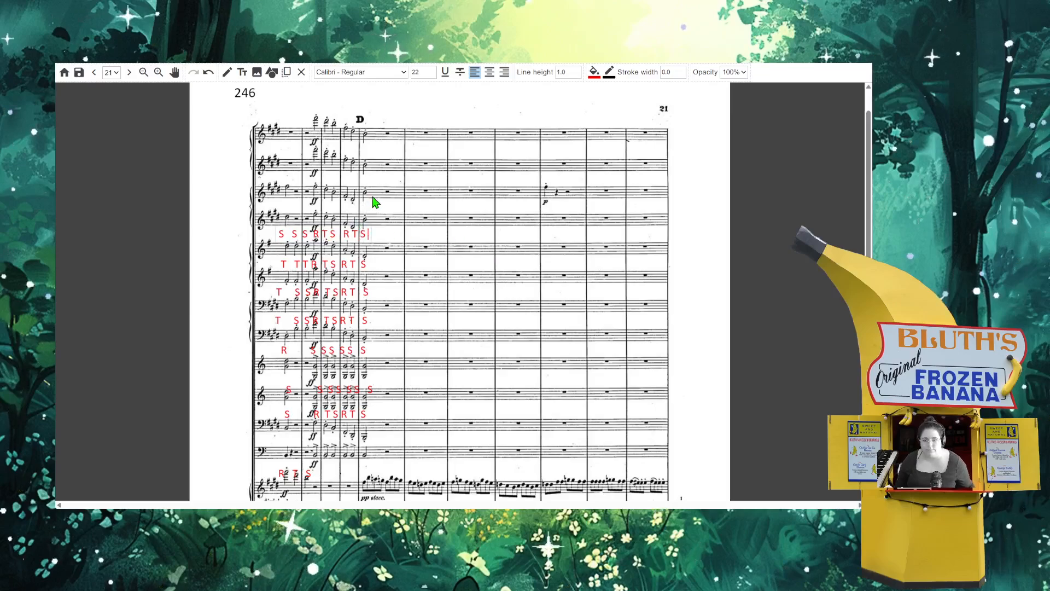
- Add a red row with T, R, T S and R T S above the fourth staff of the page
click(243, 72)
click(459, 291)
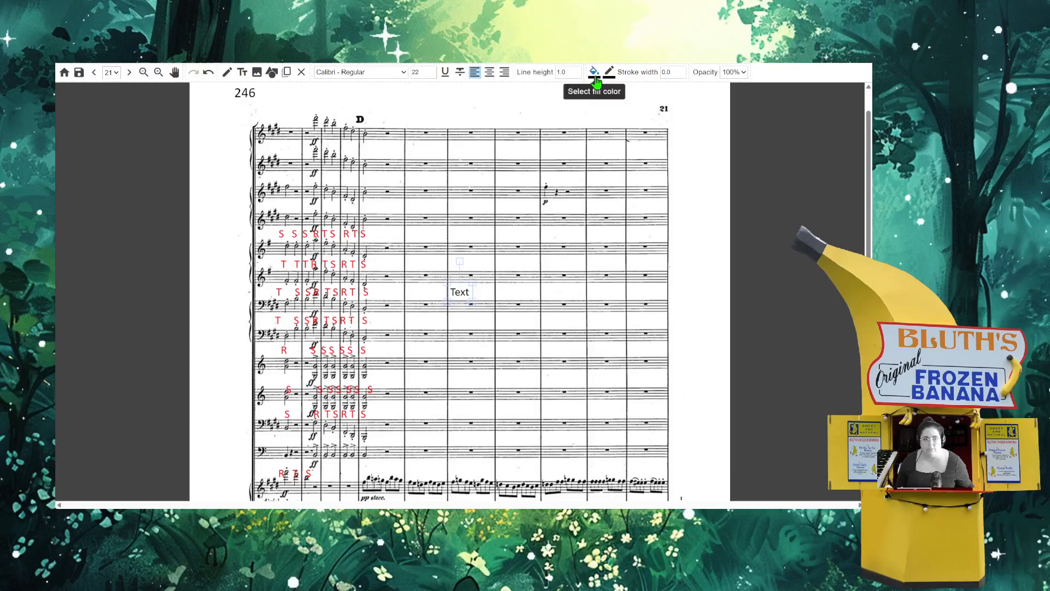
click(596, 81)
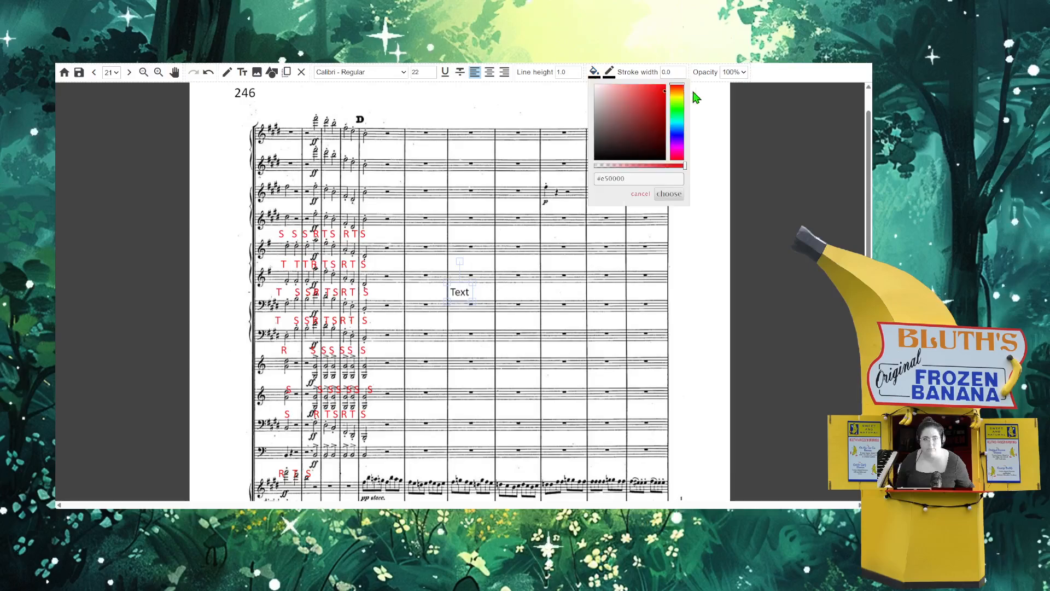
click(661, 198)
drag(464, 290, 293, 206)
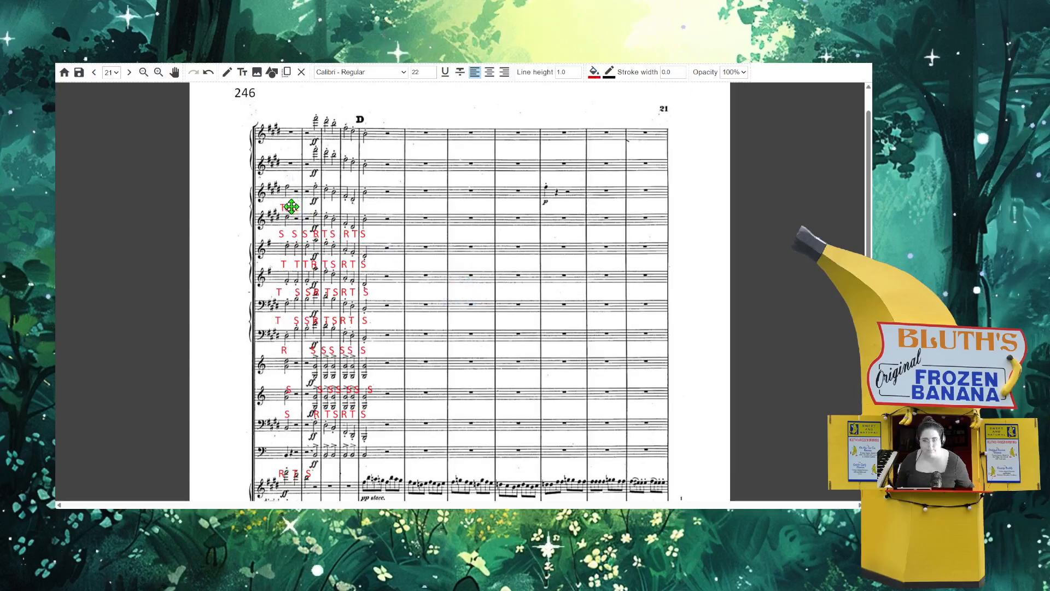
double_click(293, 207)
text(T)
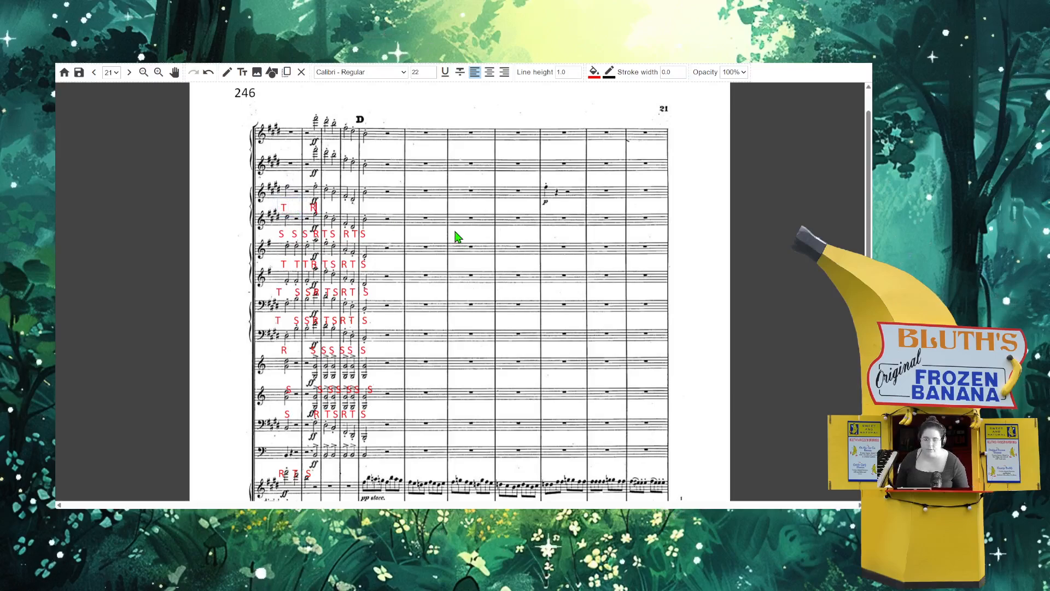
text(     R TS)
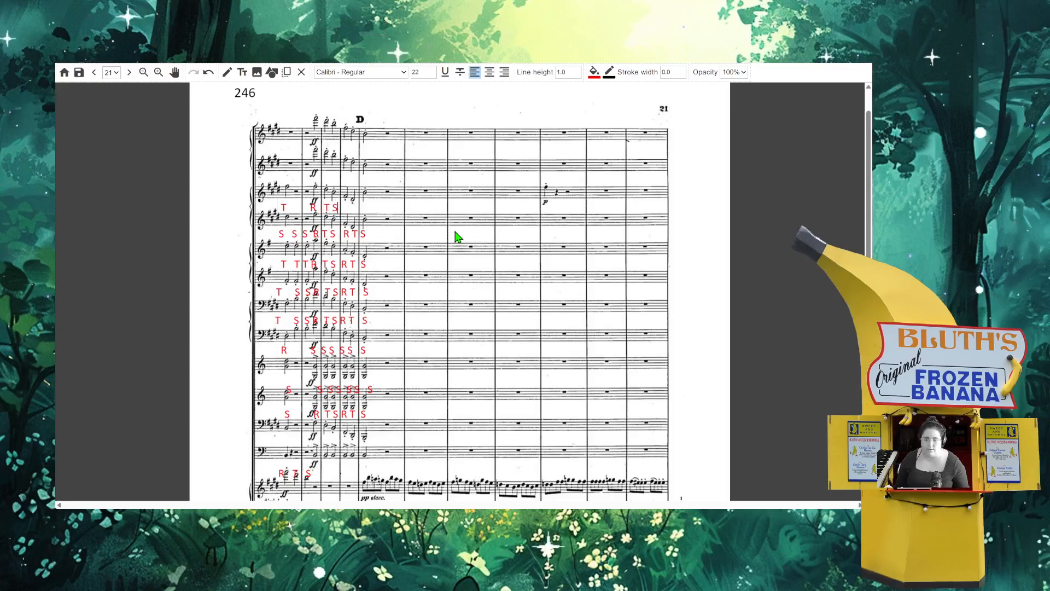
text( RTS)
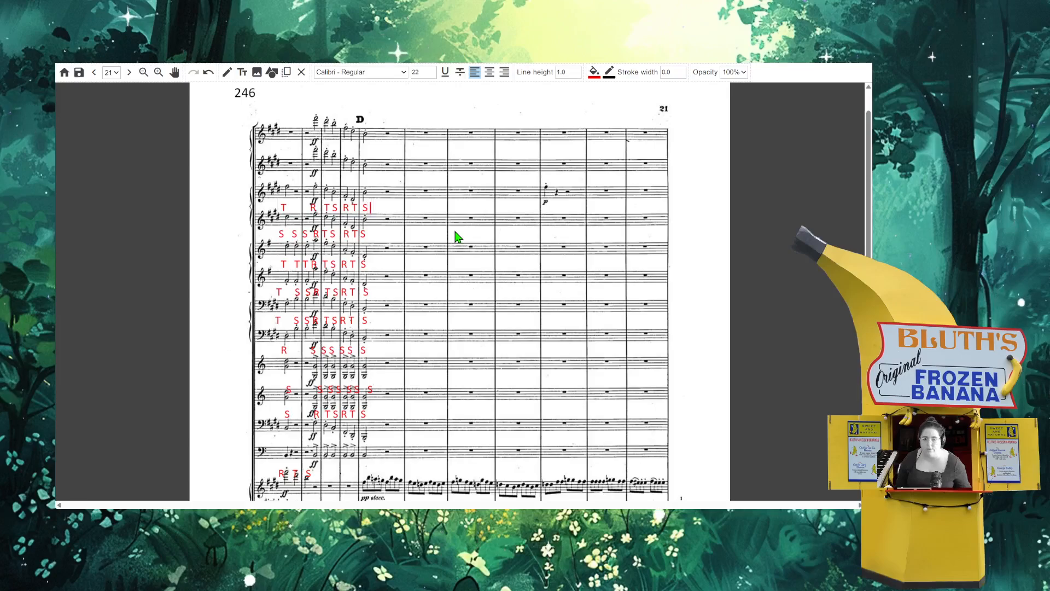
- Copy the T R TS RTS row and place the copies above the three highest staves
click(408, 182)
click(336, 207)
key(ctrl+c)
key(ctrl+v)
drag(342, 207, 344, 141)
key(ctrl+v)
key(ctrl+v)
drag(336, 207, 331, 94)
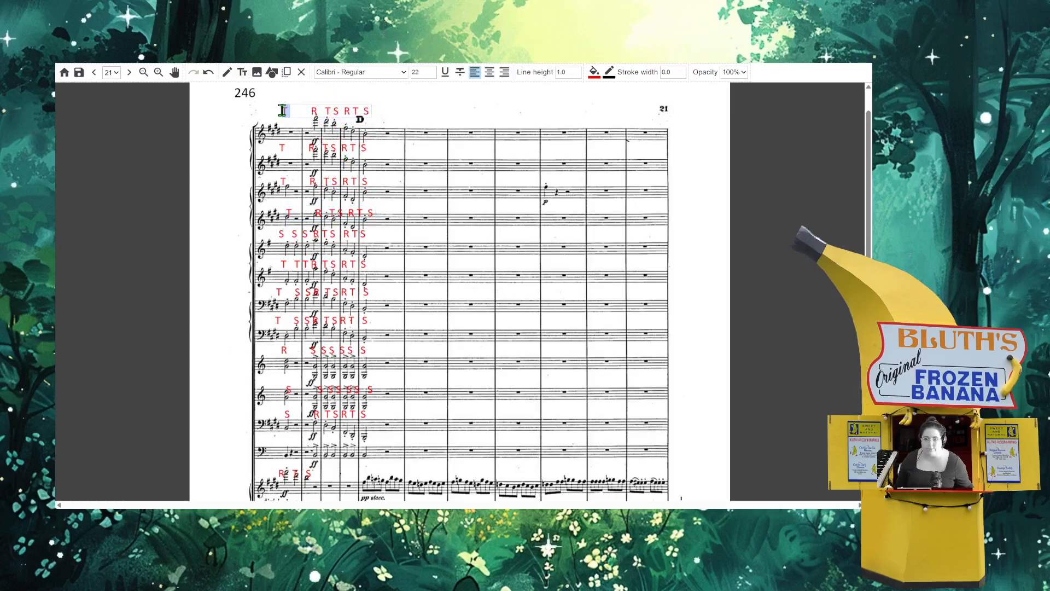
- Delete the leading T from the rows above the two highest staves and realign the second row with its notes
key(BackSpace)
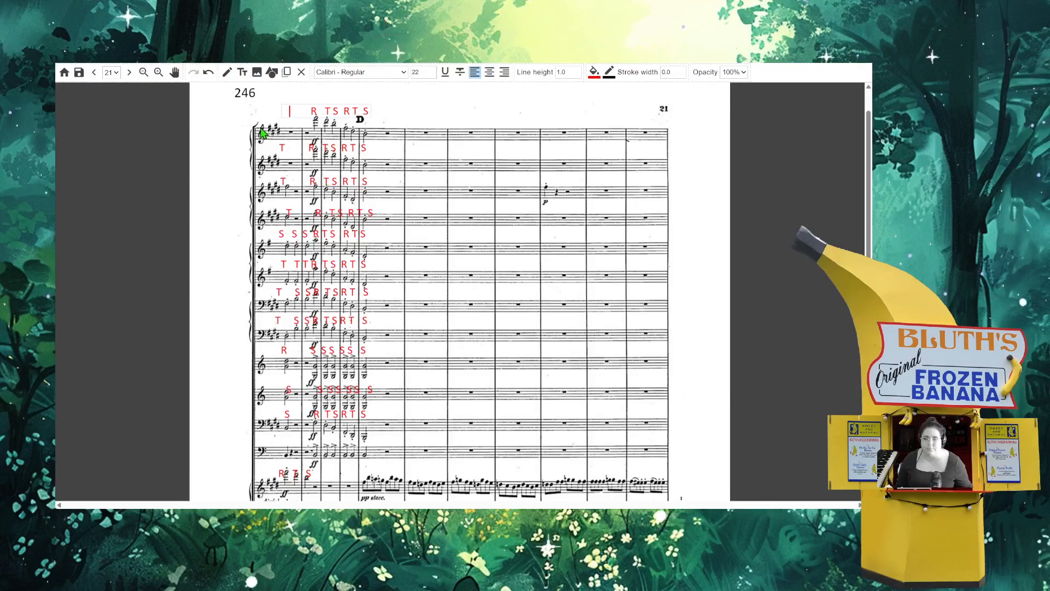
click(286, 146)
drag(281, 148, 280, 149)
text(\)
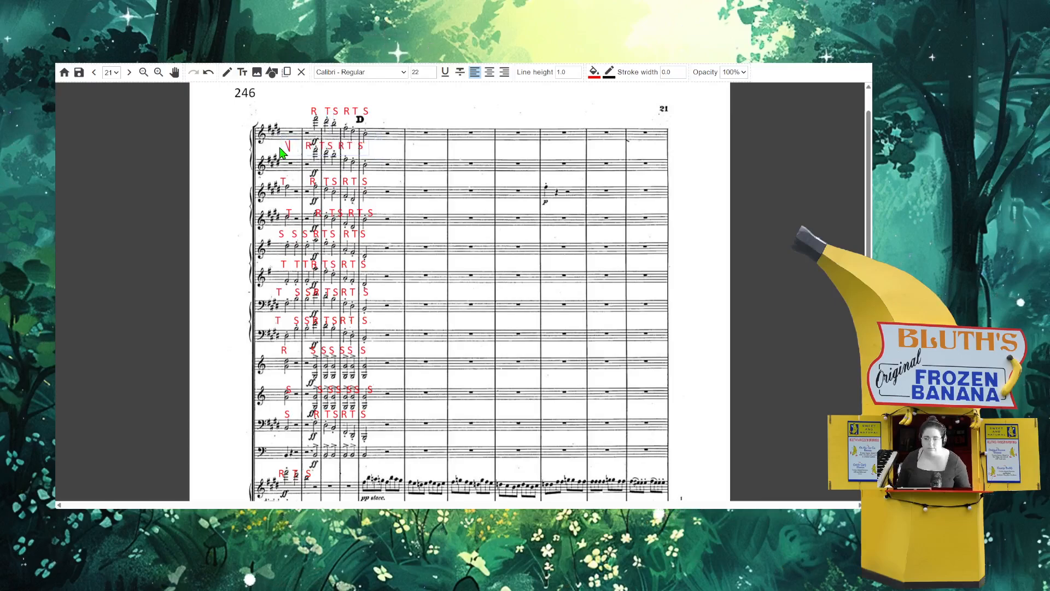
click(438, 212)
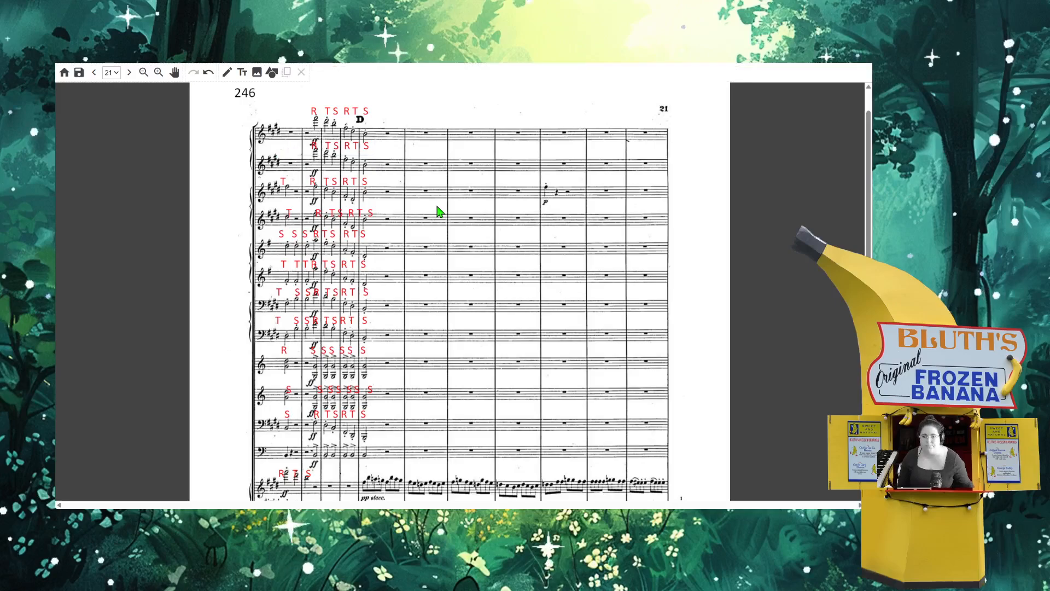
- Switch to the Mendelssohn score in MuseScore and add a system break after measure 7
scroll(494, 305, down, 5)
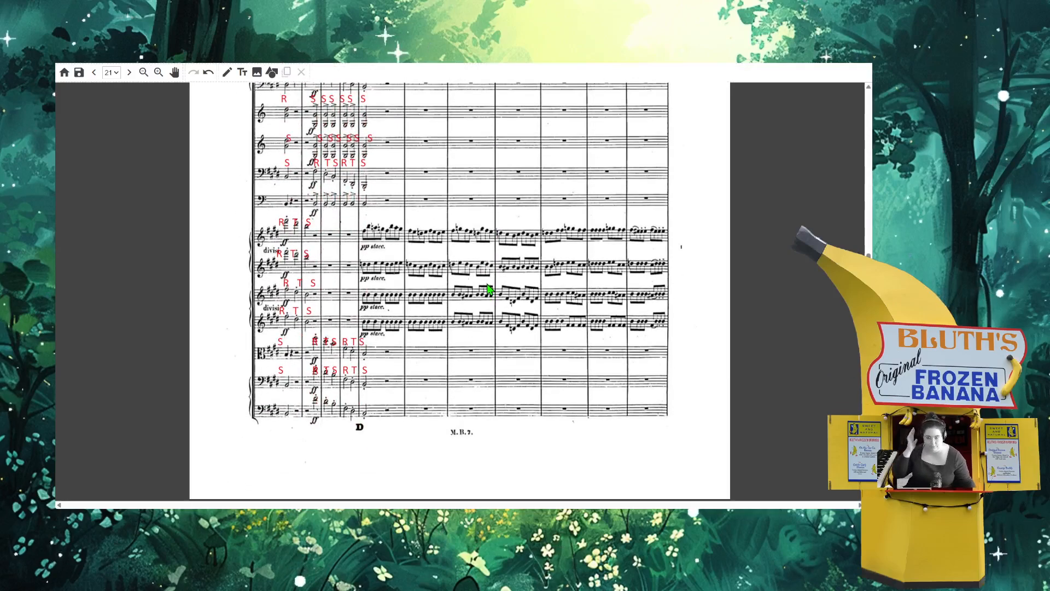
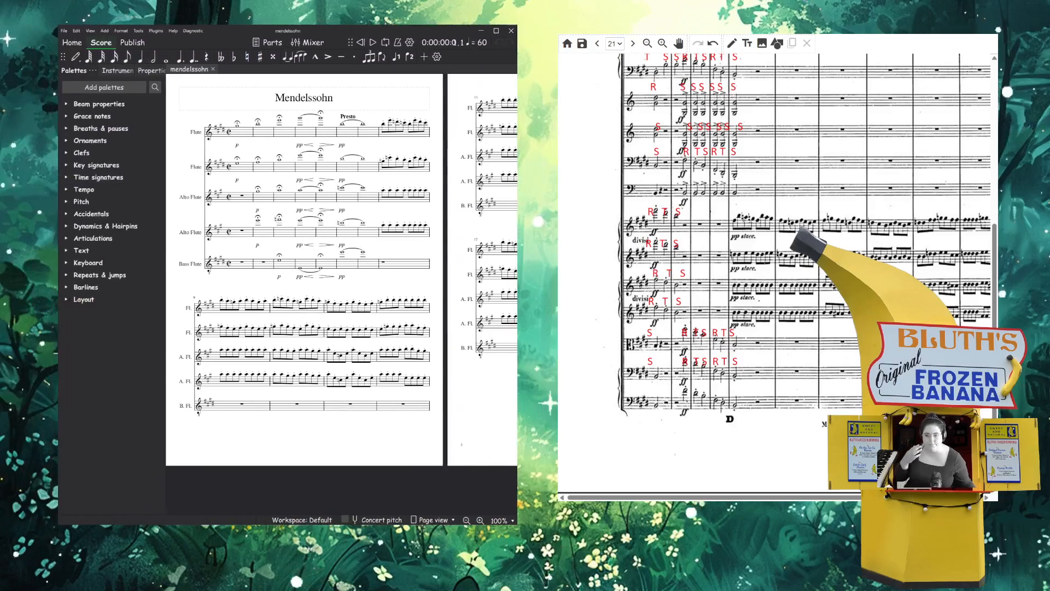
drag(425, 274, 424, 275)
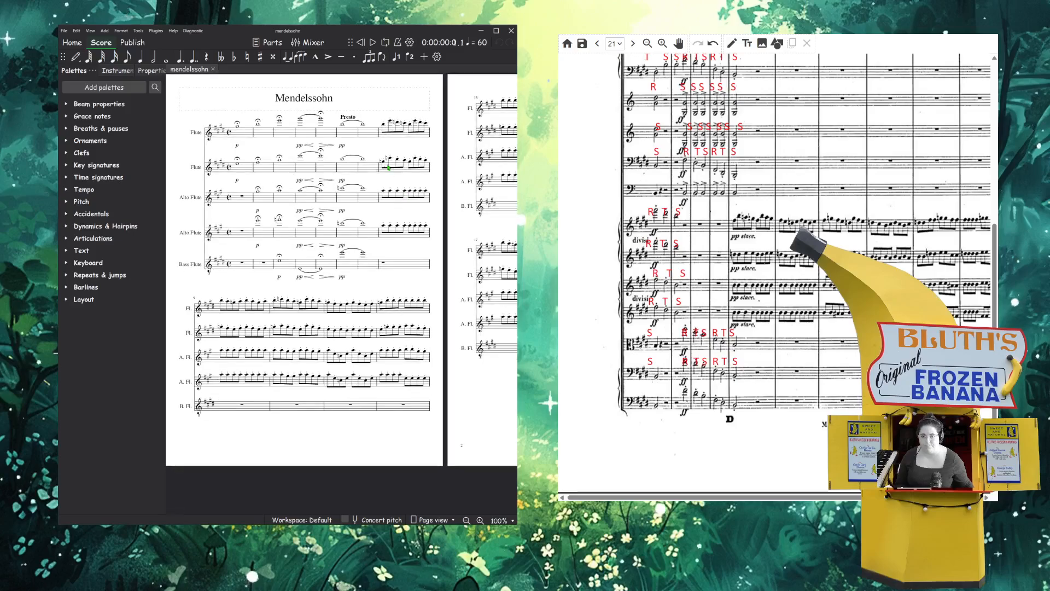
click(369, 132)
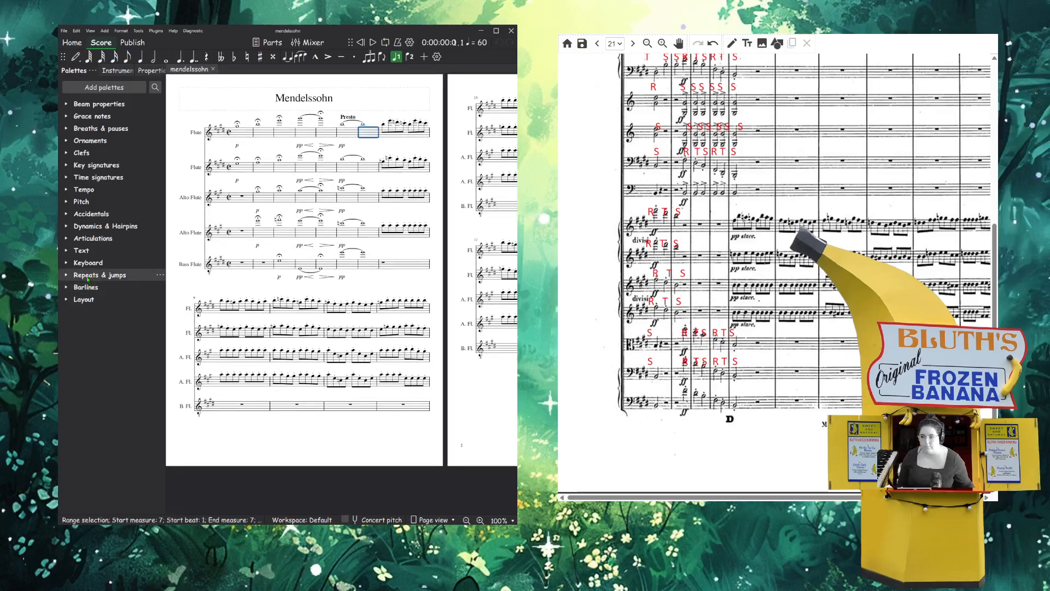
click(85, 299)
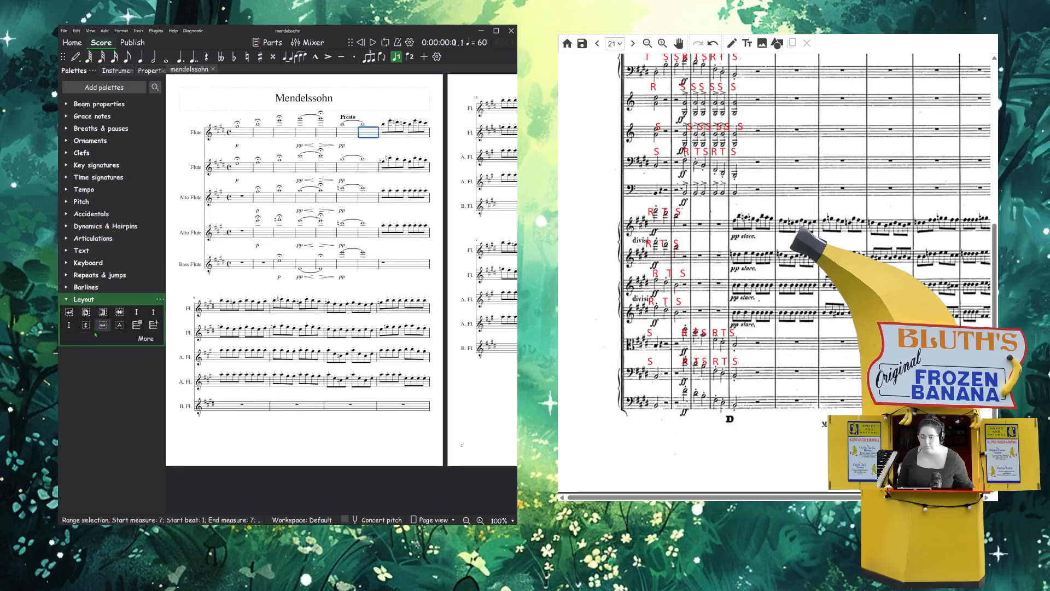
click(68, 312)
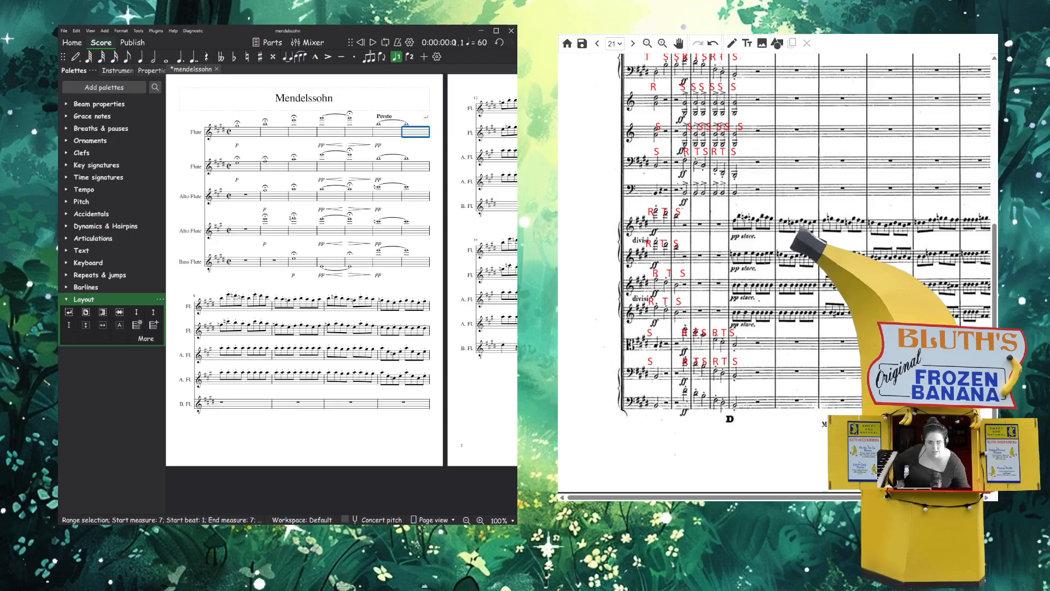
drag(783, 497, 851, 497)
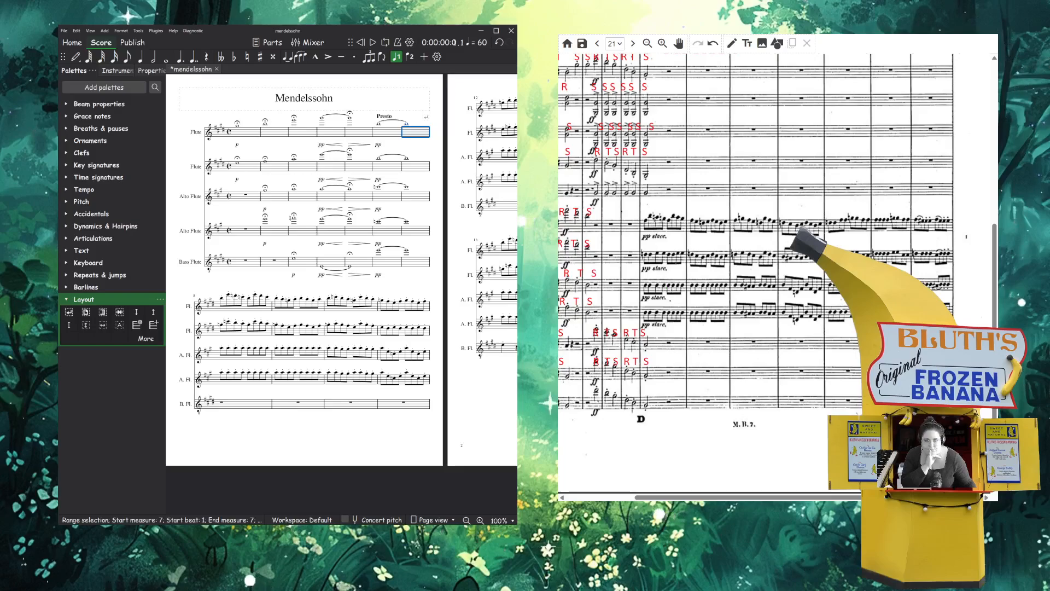
scroll(718, 310, up, 3)
scroll(719, 315, down, 3)
scroll(720, 323, up, 2)
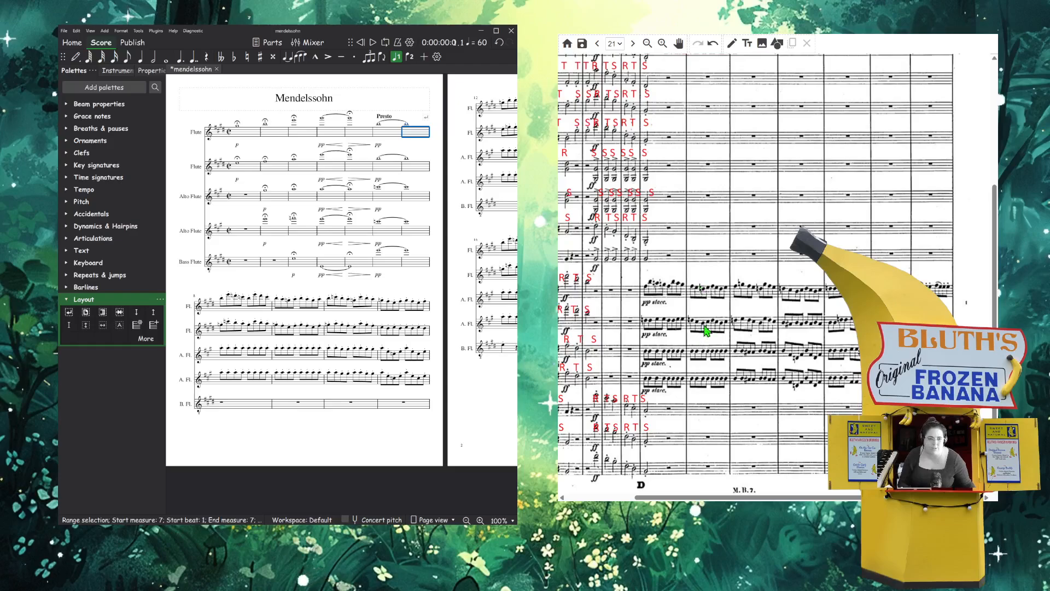
scroll(680, 316, up, 3)
scroll(680, 317, down, 4)
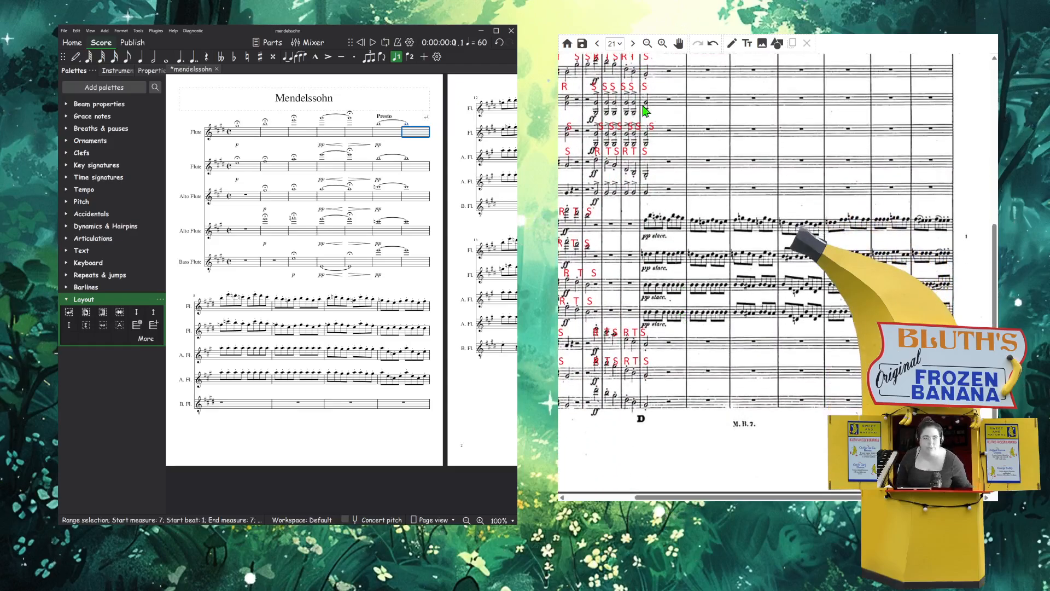
- Examine the woodwind, brass and string staves on pages 22 to 27 of the orchestral score
click(634, 48)
scroll(668, 216, down, 5)
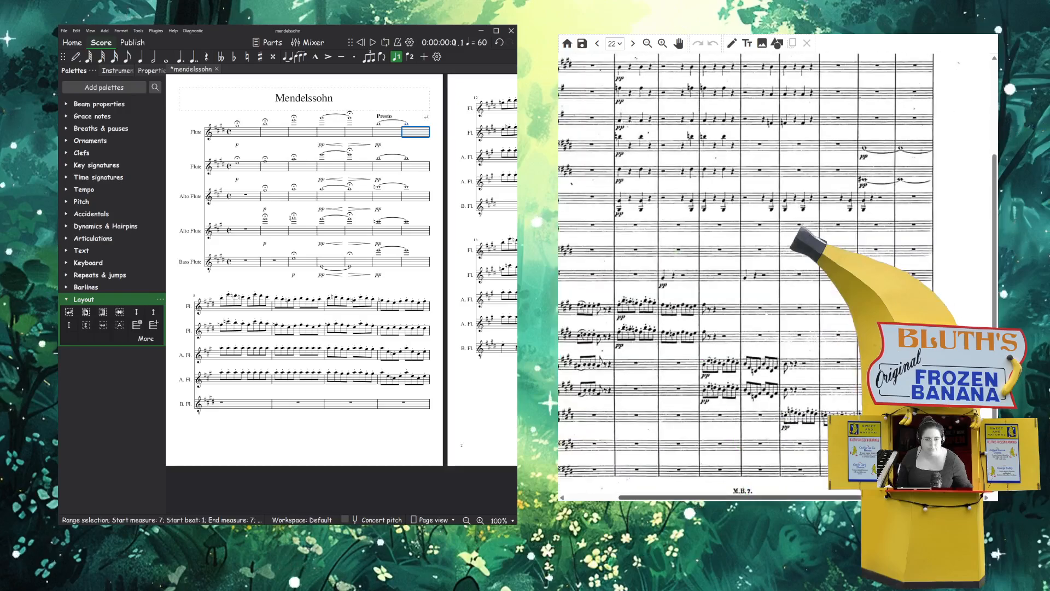
scroll(677, 321, down, 2)
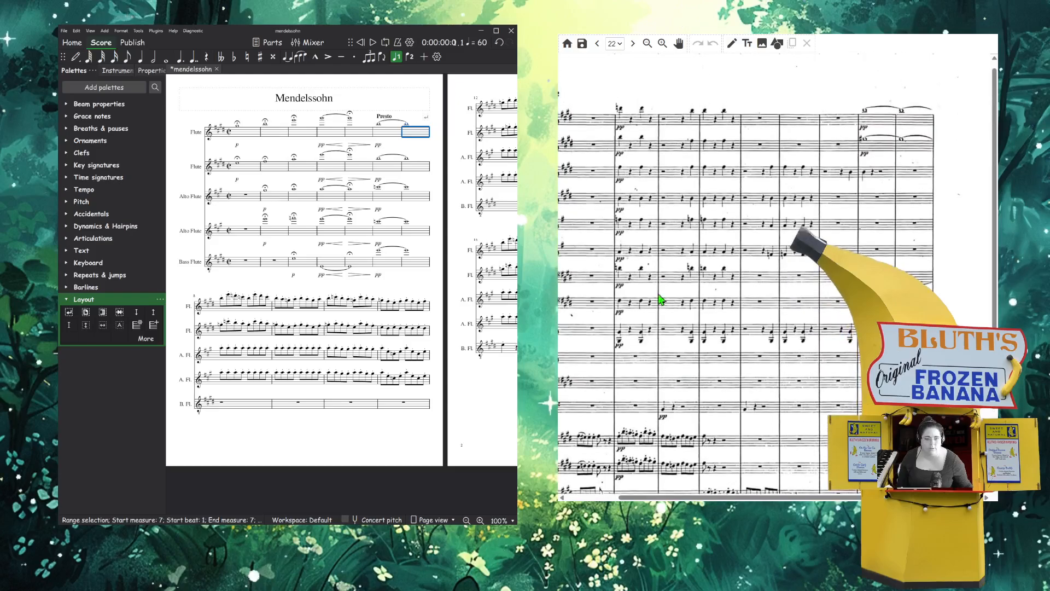
click(633, 43)
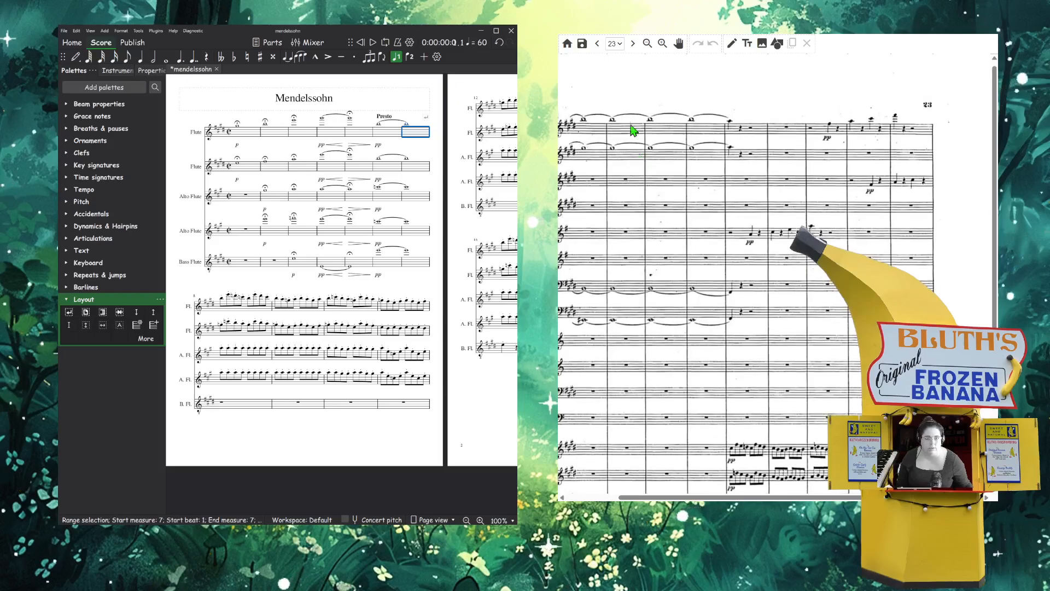
scroll(635, 137, down, 2)
click(634, 45)
scroll(651, 159, down, 2)
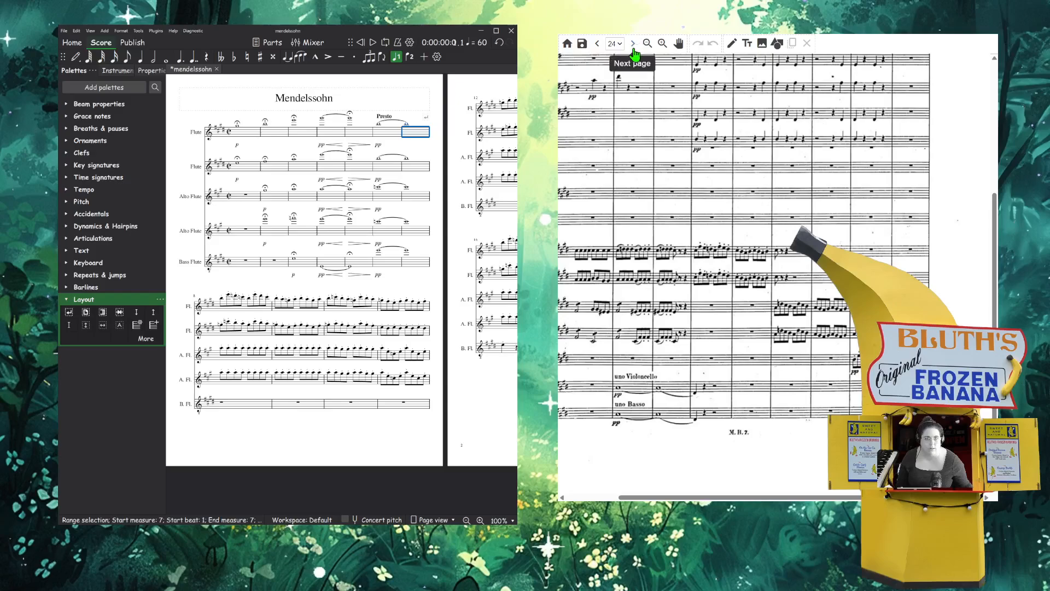
click(633, 45)
scroll(637, 92, up, 3)
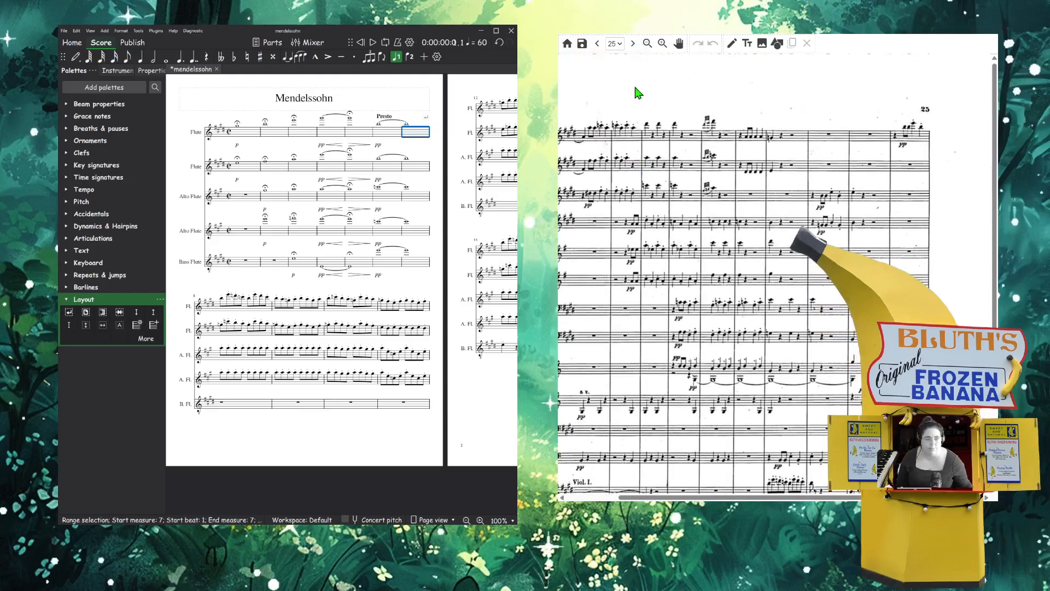
scroll(634, 87, down, 3)
click(633, 44)
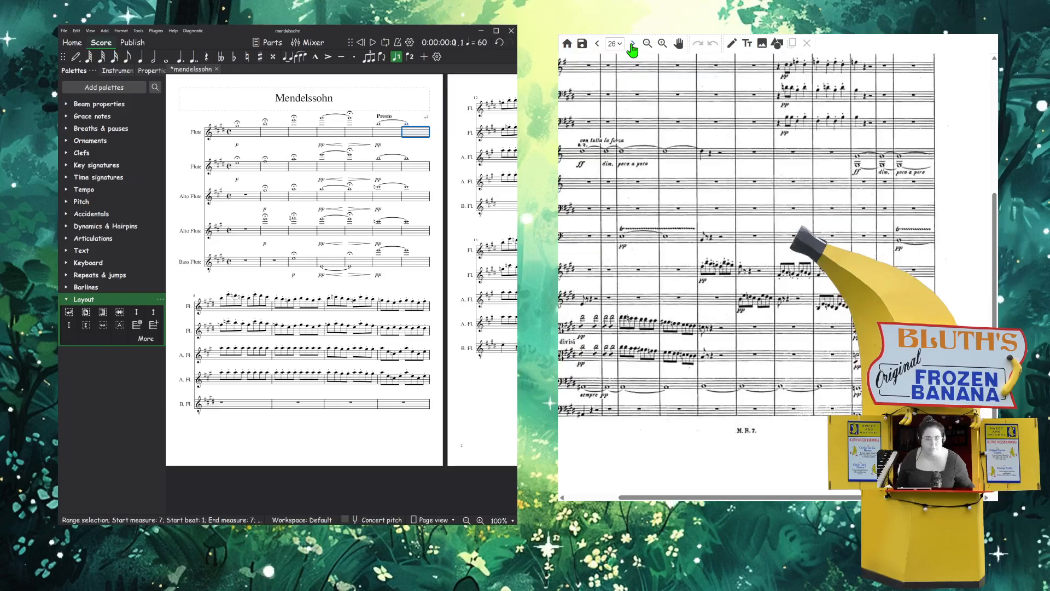
scroll(661, 187, up, 4)
scroll(658, 183, down, 4)
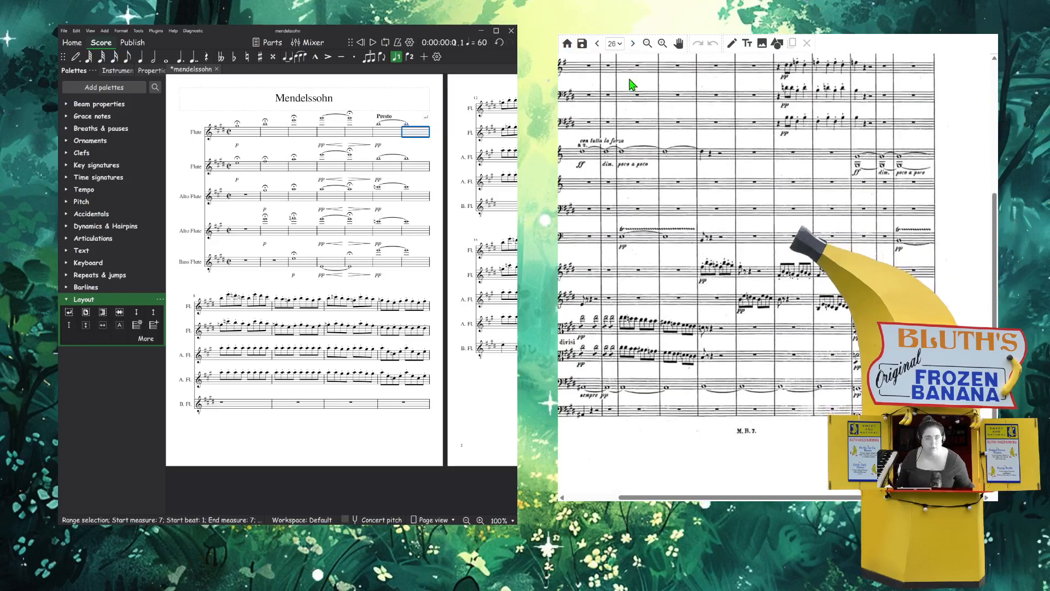
click(633, 45)
scroll(631, 55, up, 4)
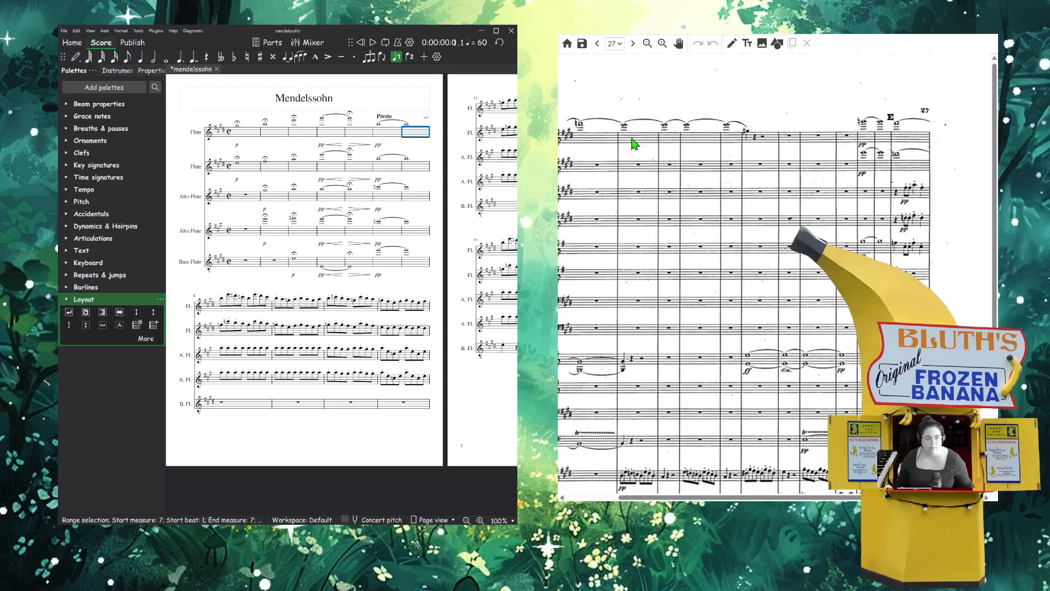
- Examine pages 28 to 33 of the orchestral score, through to the Tempo I passage
click(633, 44)
scroll(648, 104, down, 5)
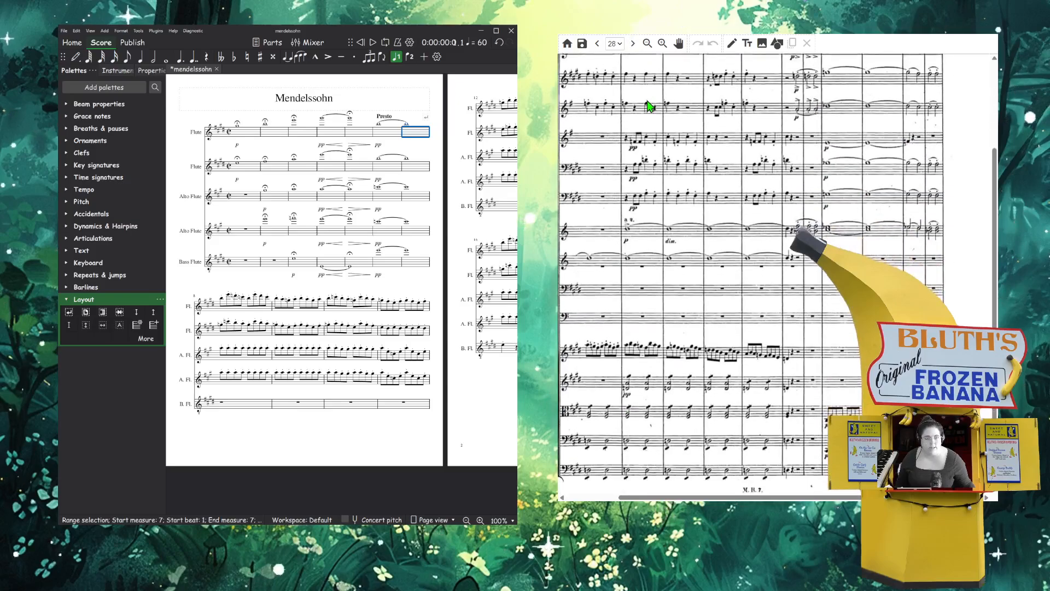
scroll(649, 93, up, 5)
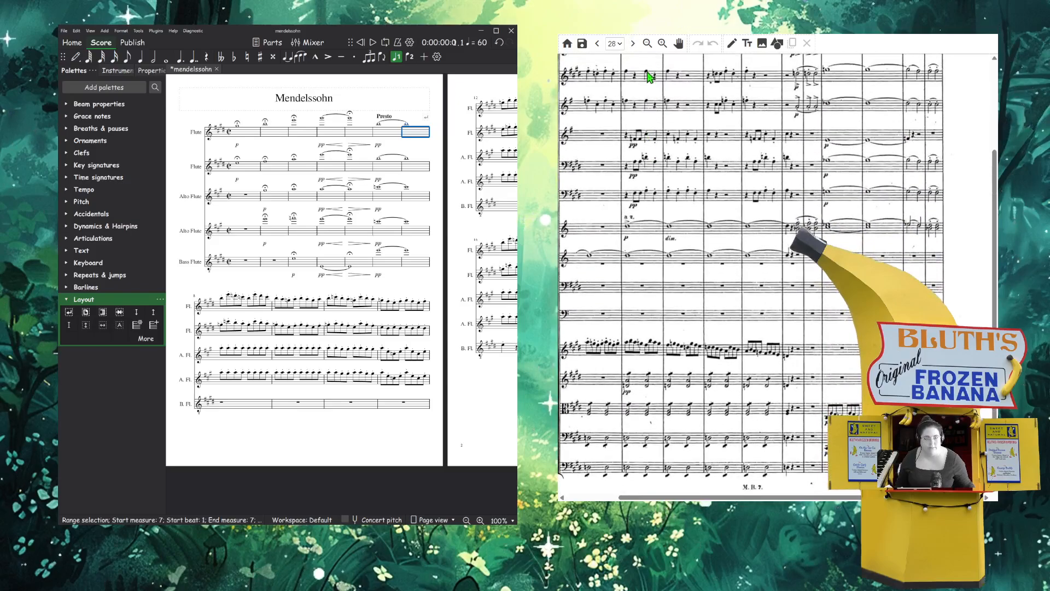
click(633, 44)
scroll(644, 144, up, 5)
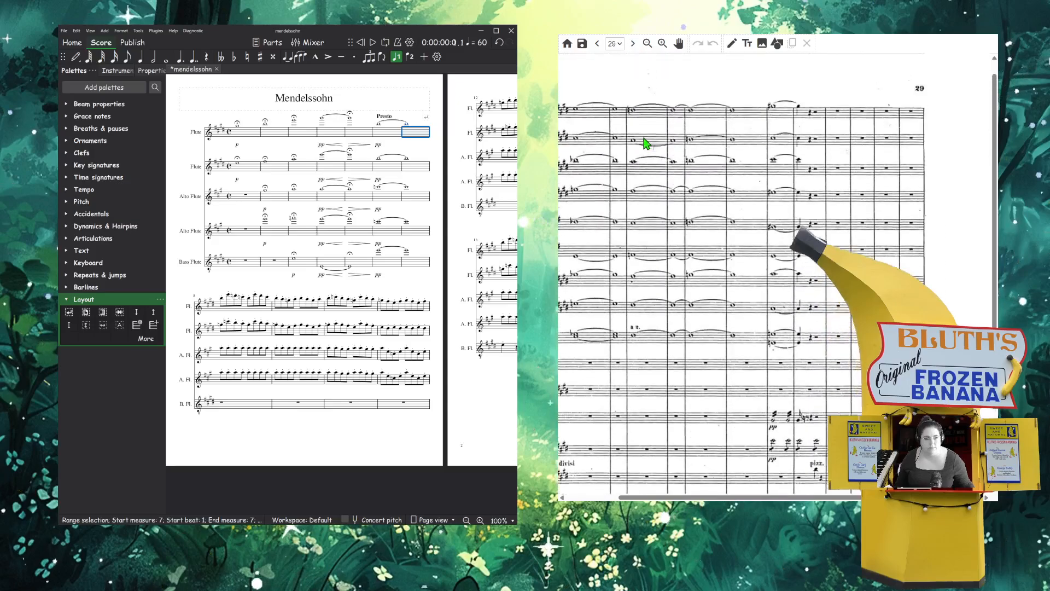
click(628, 48)
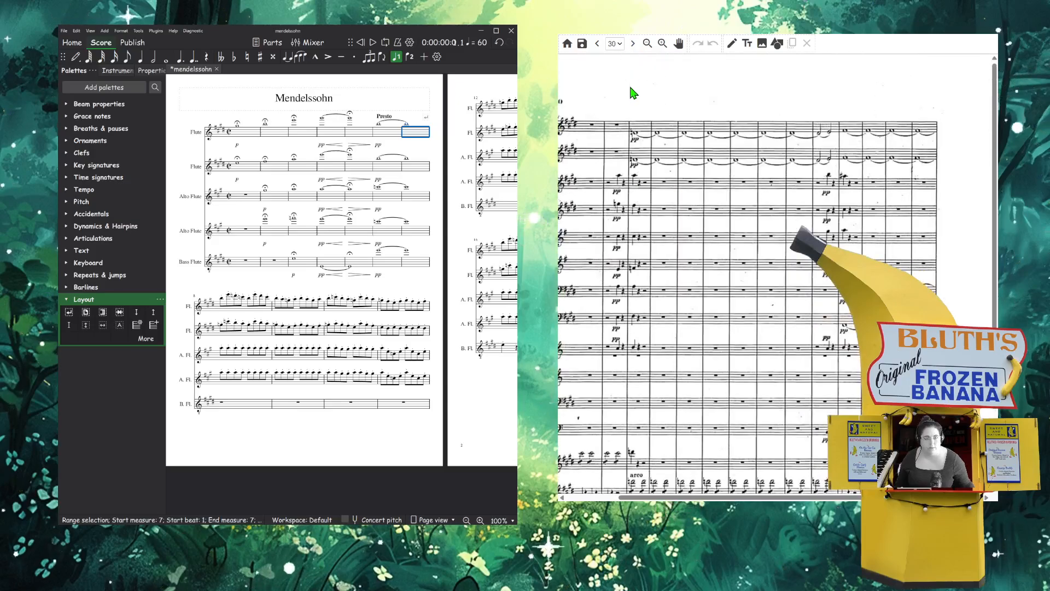
scroll(633, 96, down, 5)
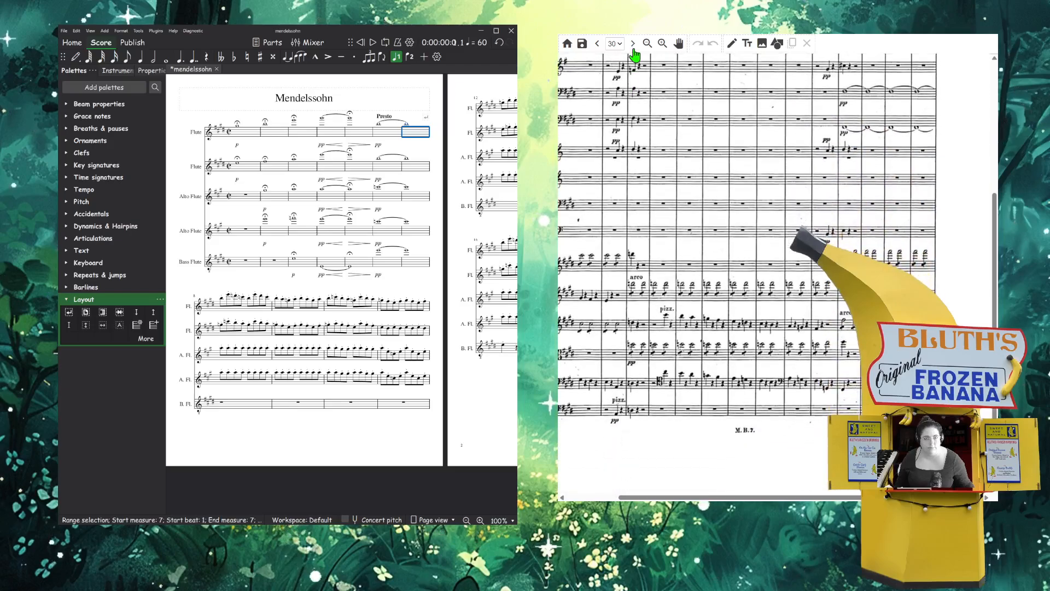
click(633, 47)
scroll(633, 82, up, 5)
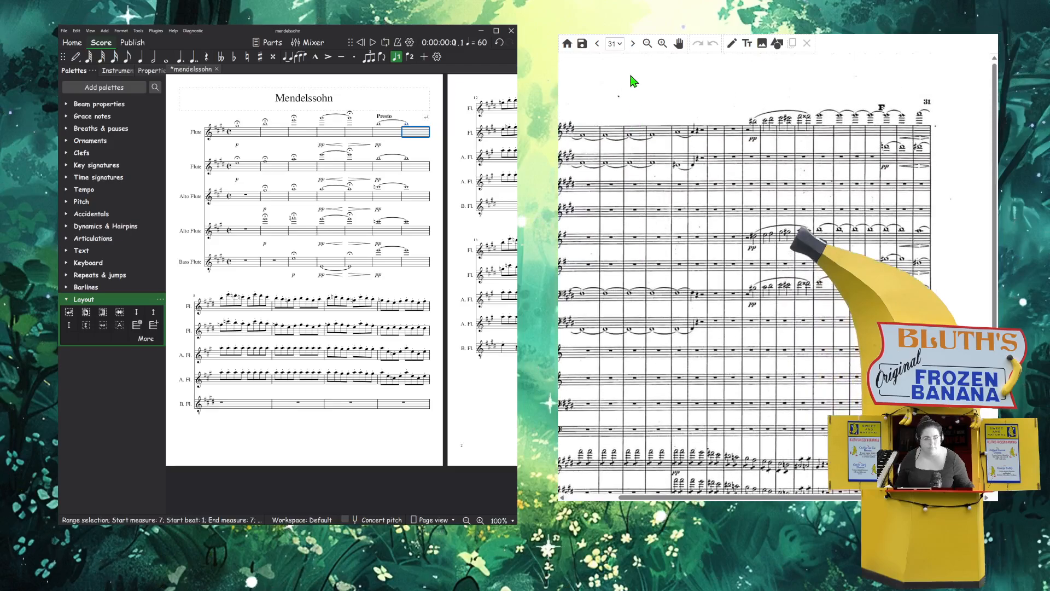
click(635, 45)
scroll(635, 104, down, 5)
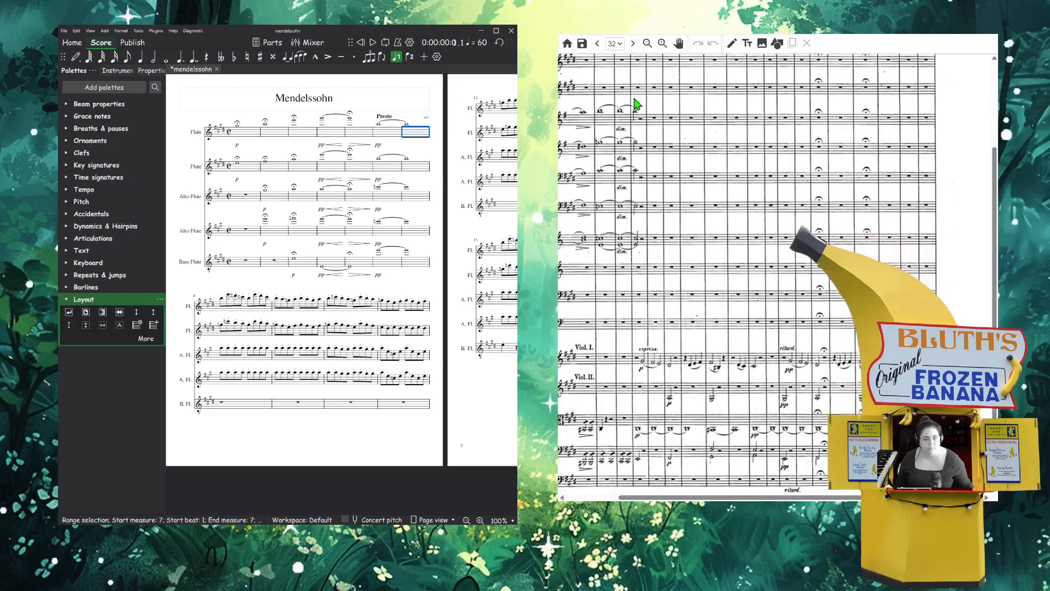
click(633, 43)
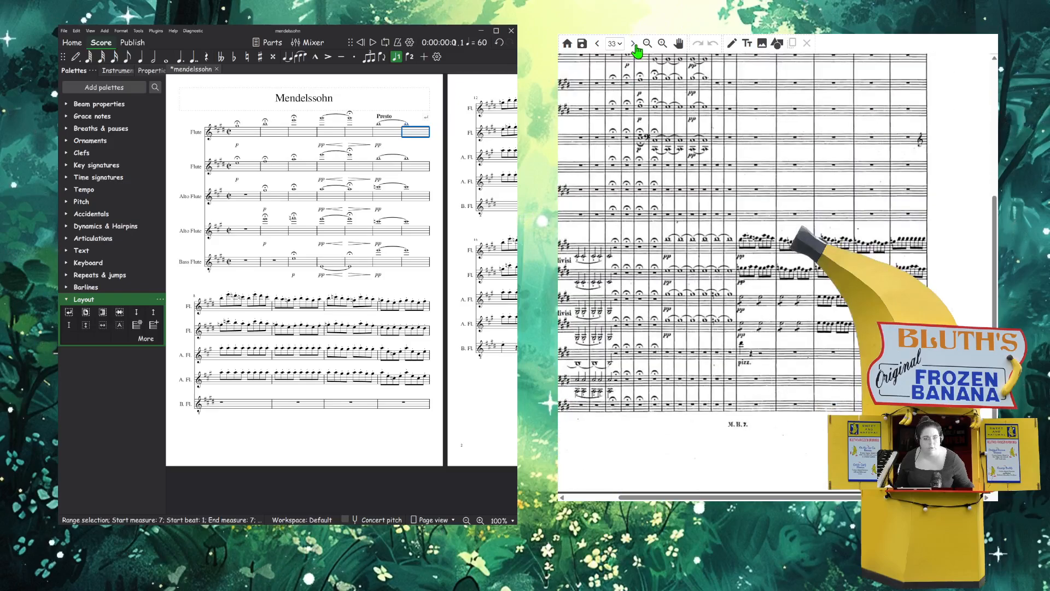
scroll(637, 100, up, 5)
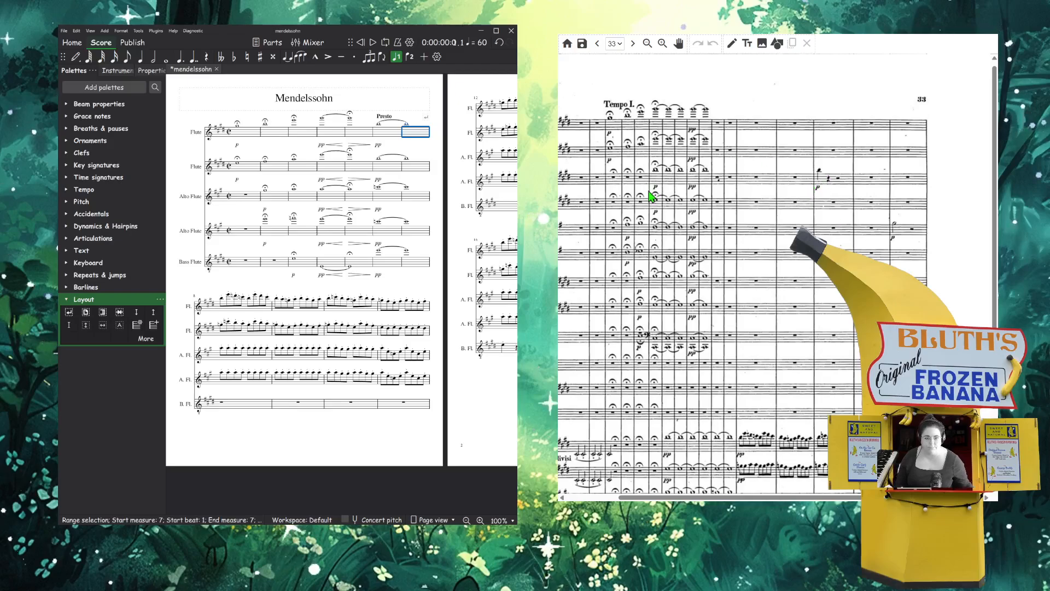
scroll(651, 196, down, 5)
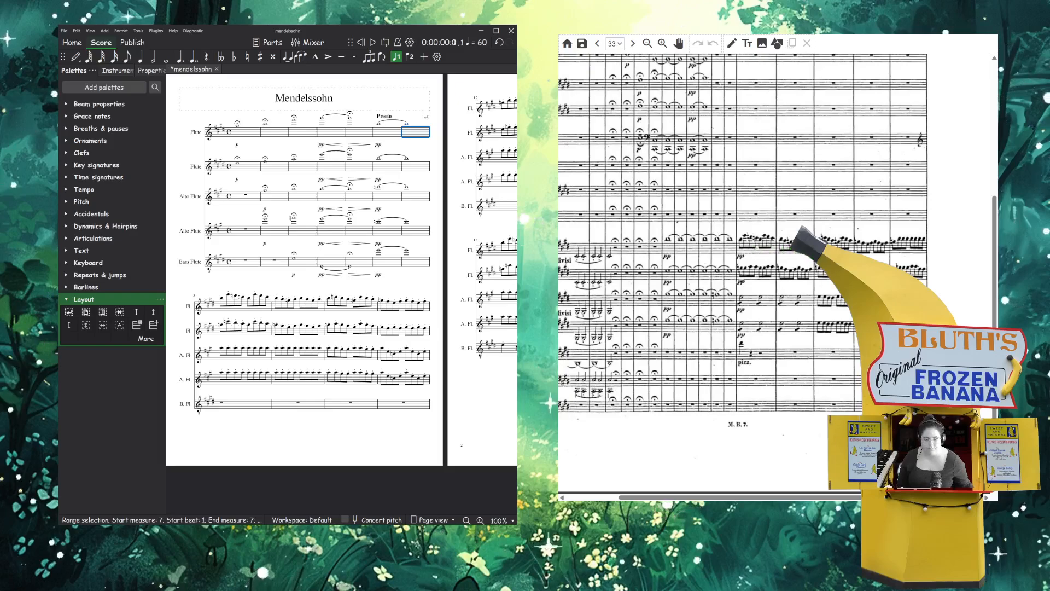
- Compare the string parts on pages 34 to 36 of the orchestral score with the matching pages of the flute arrangement
drag(463, 407, 180, 467)
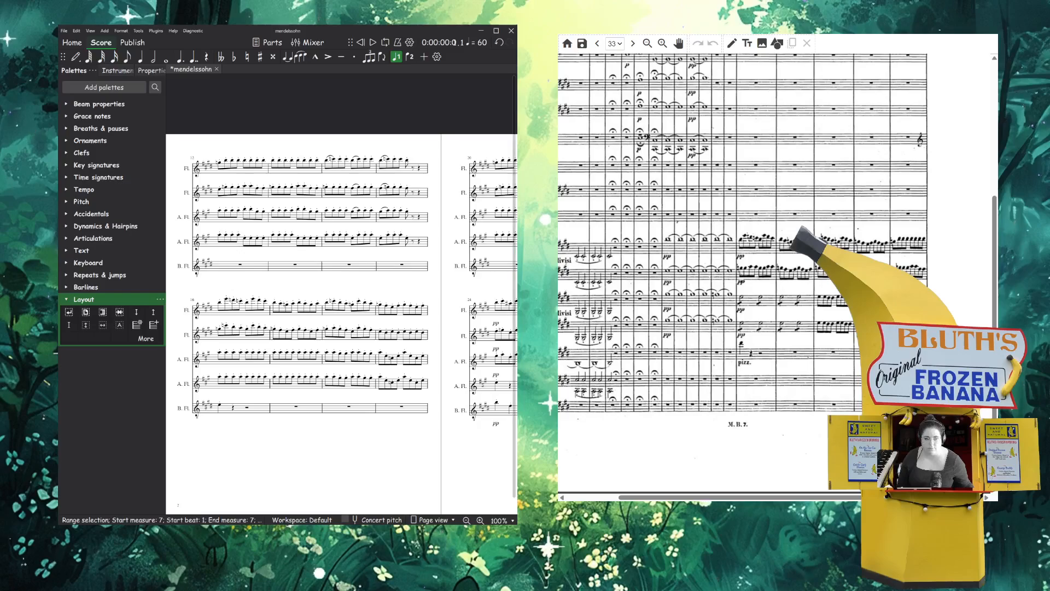
click(633, 43)
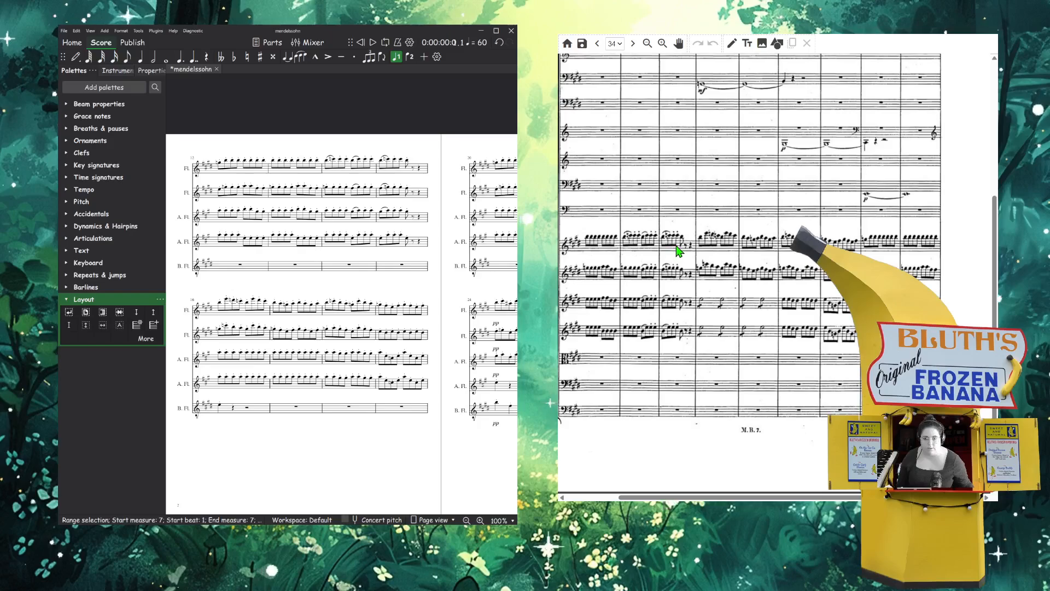
scroll(698, 250, up, 5)
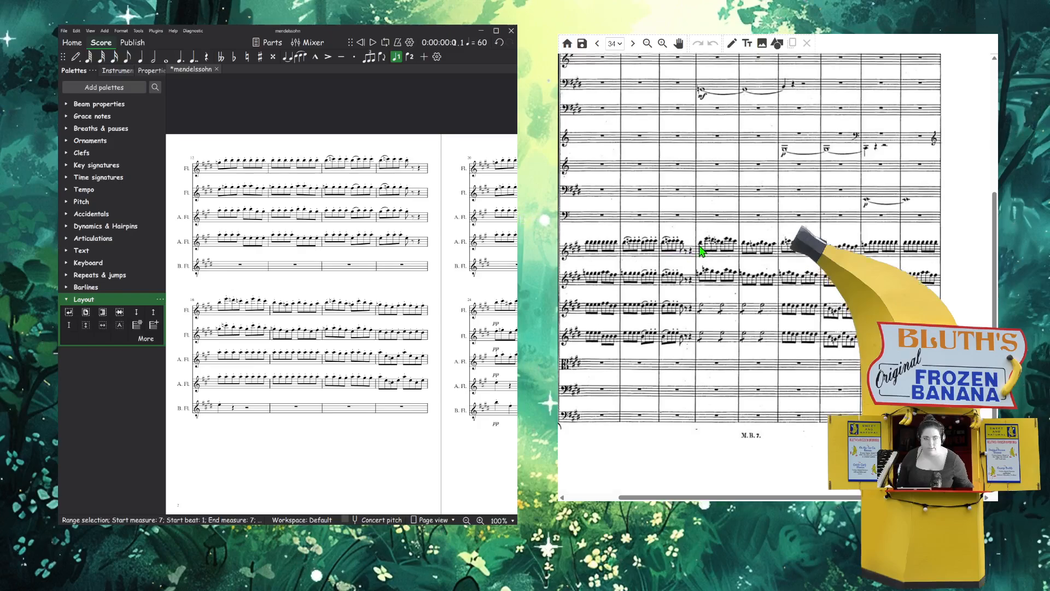
scroll(699, 252, down, 3)
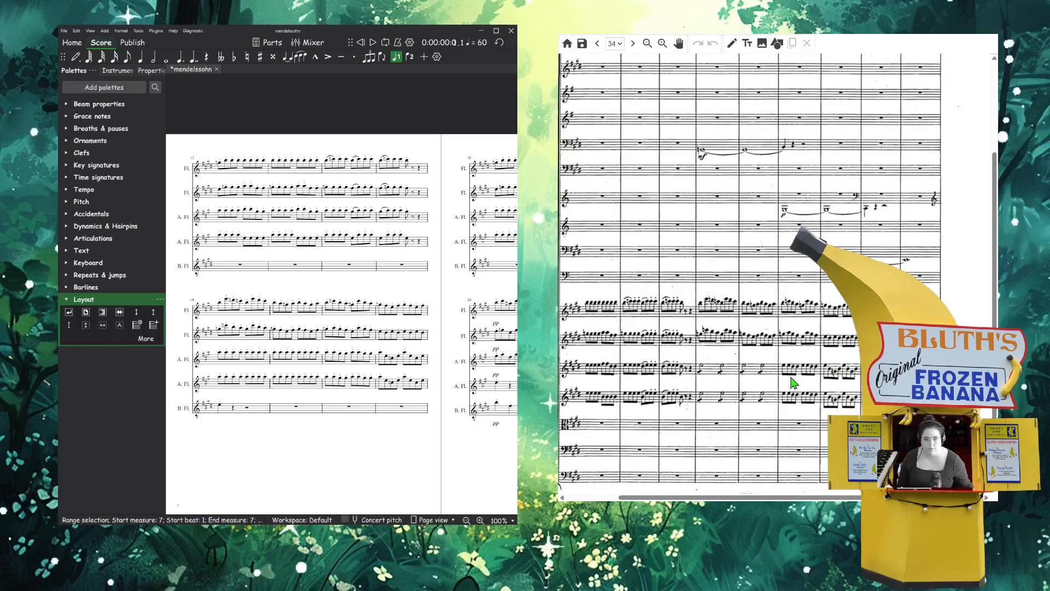
drag(429, 449, 168, 451)
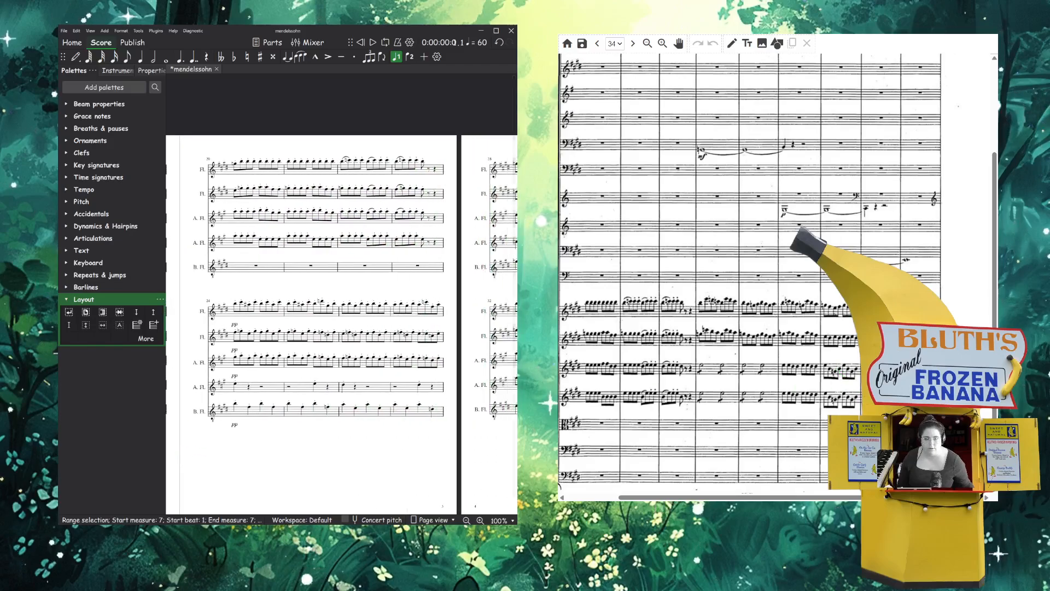
click(633, 43)
click(633, 43)
scroll(634, 225, down, 5)
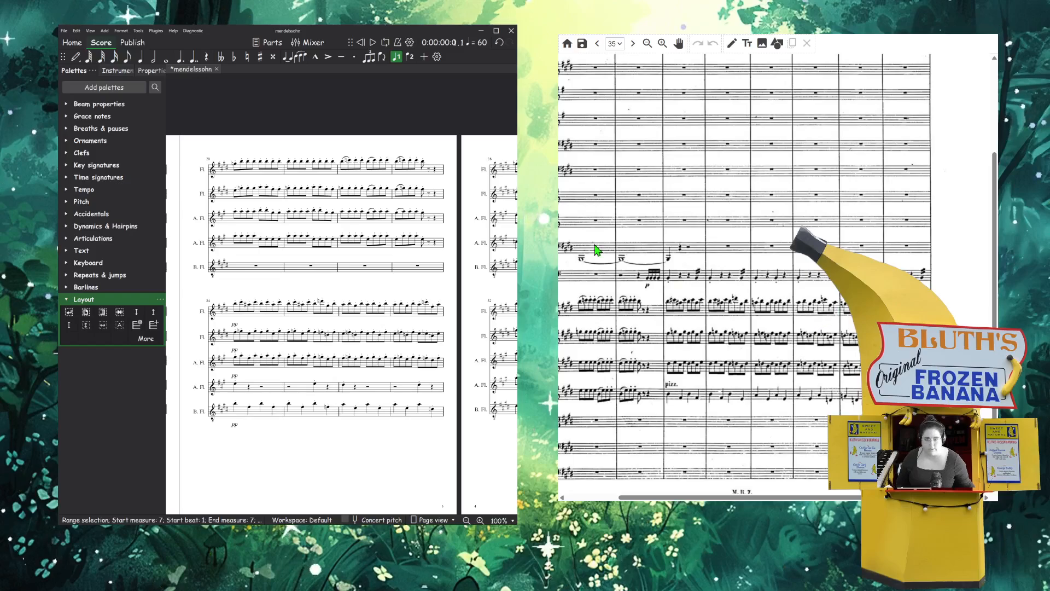
scroll(264, 273, right, 5)
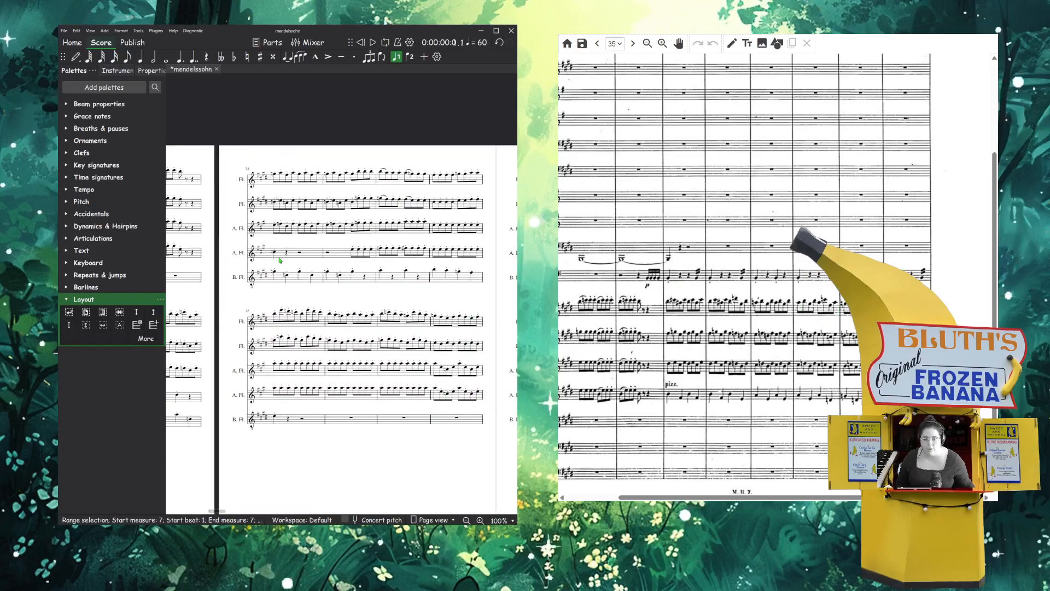
click(633, 44)
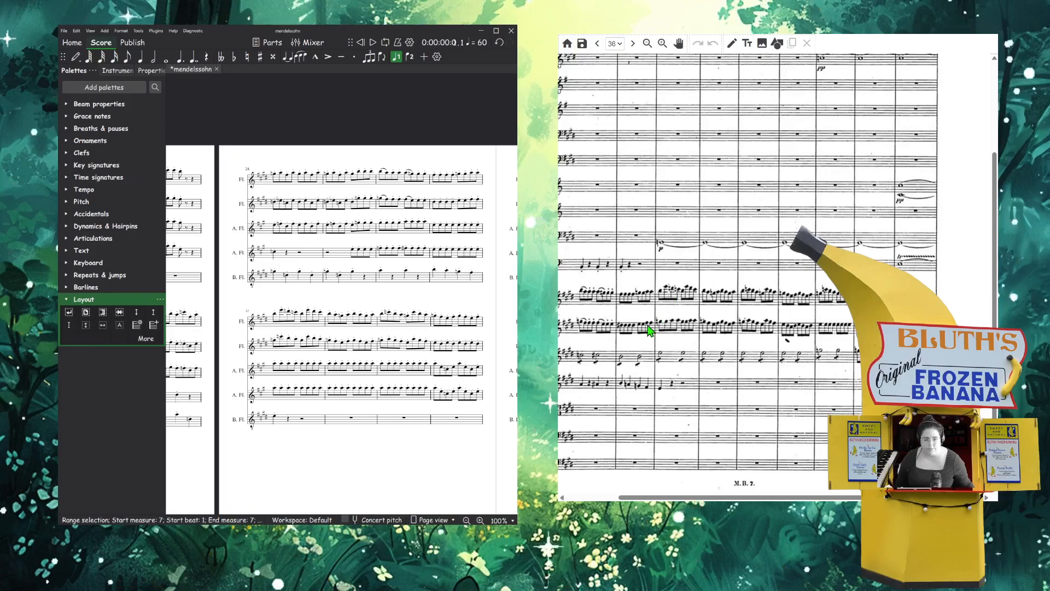
scroll(651, 355, down, 3)
scroll(649, 355, down, 1)
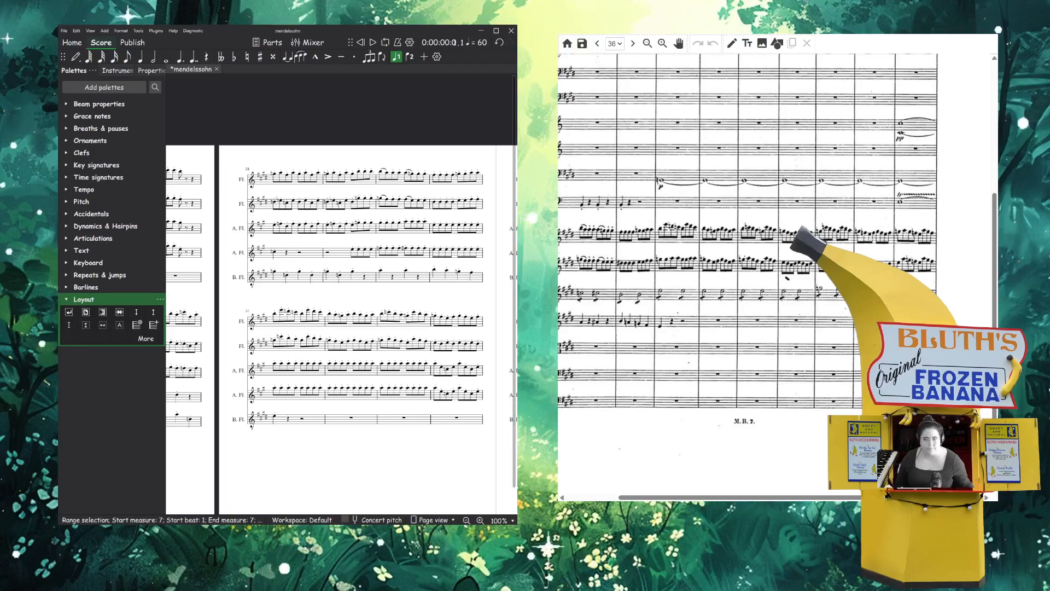
- Compare page 37 of the orchestral score with the flute arrangement's measures around 41
click(633, 43)
drag(484, 285, 223, 303)
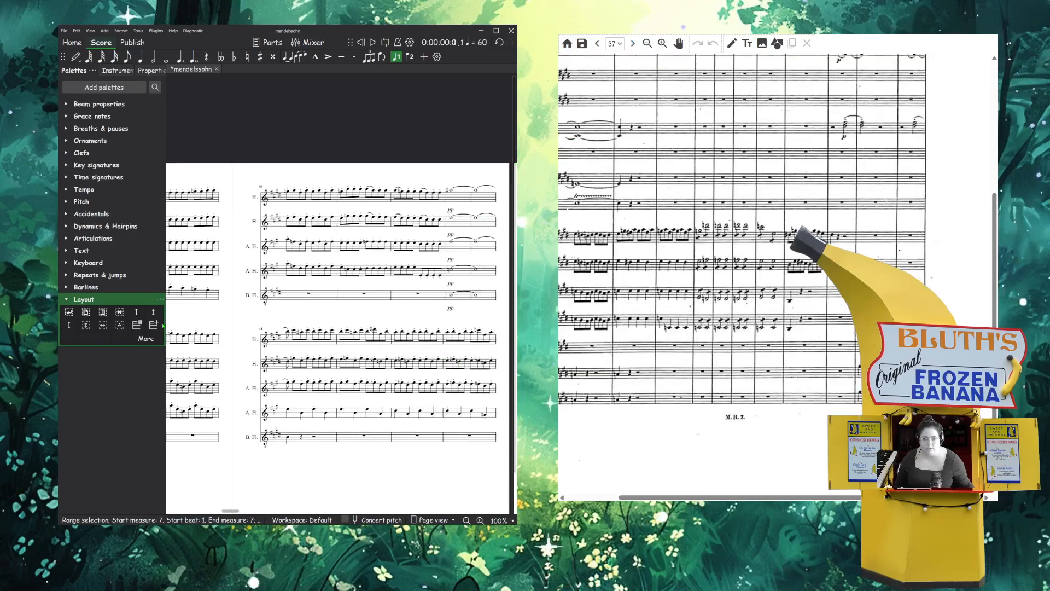
drag(442, 303, 390, 303)
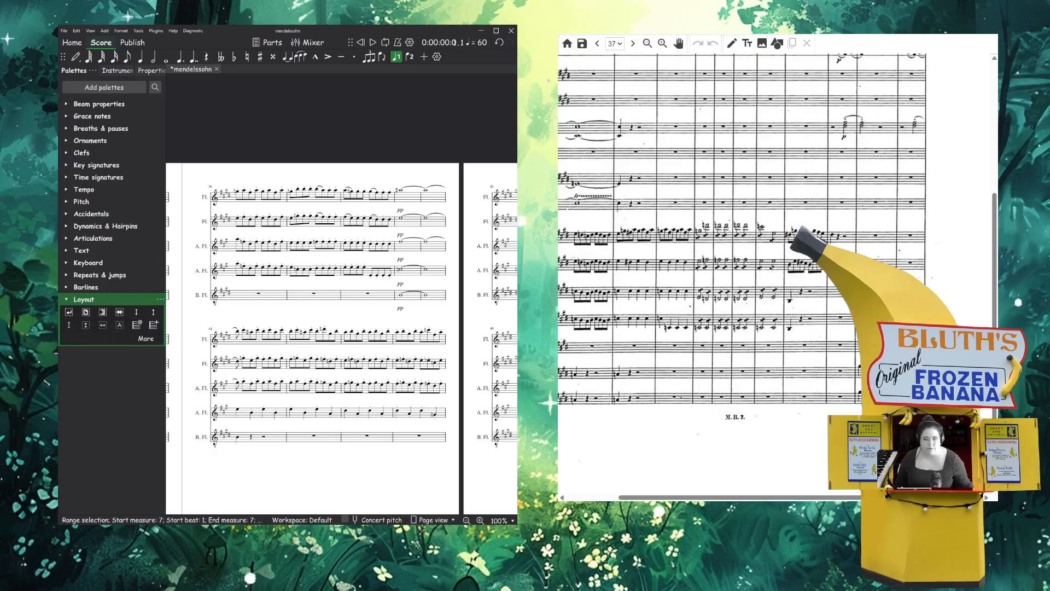
scroll(743, 273, up, 4)
scroll(742, 273, down, 4)
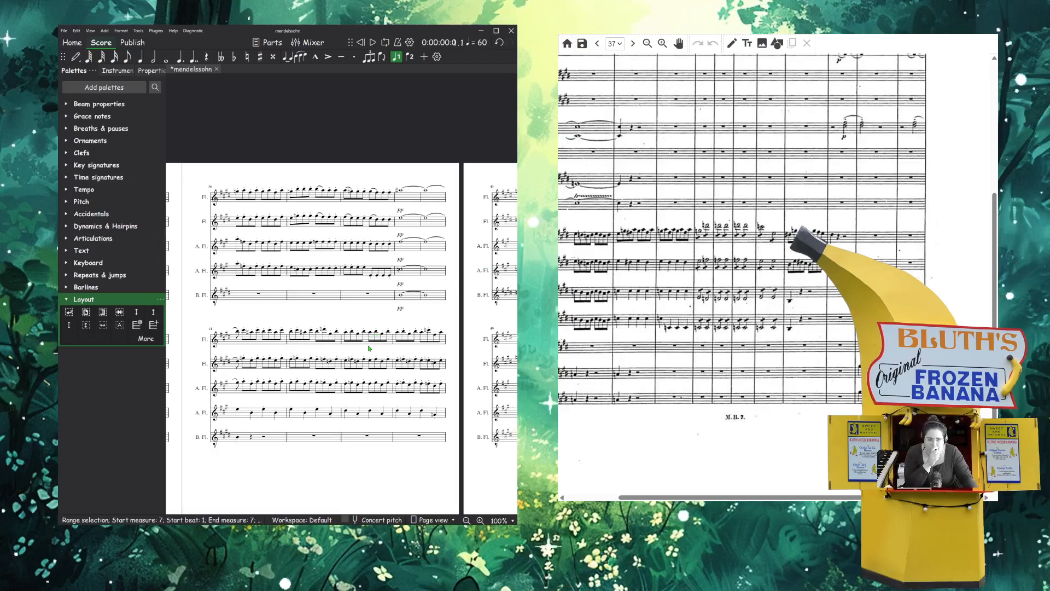
- Zoom the flute arrangement out to 63% and return to its title page
click(284, 330)
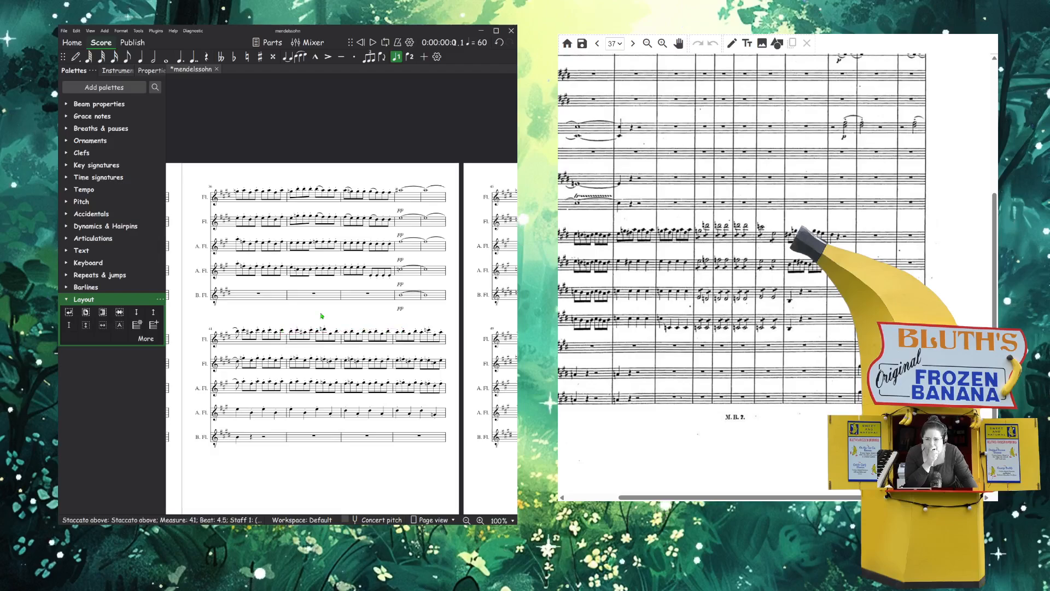
drag(322, 316, 418, 315)
scroll(276, 445, down, 5)
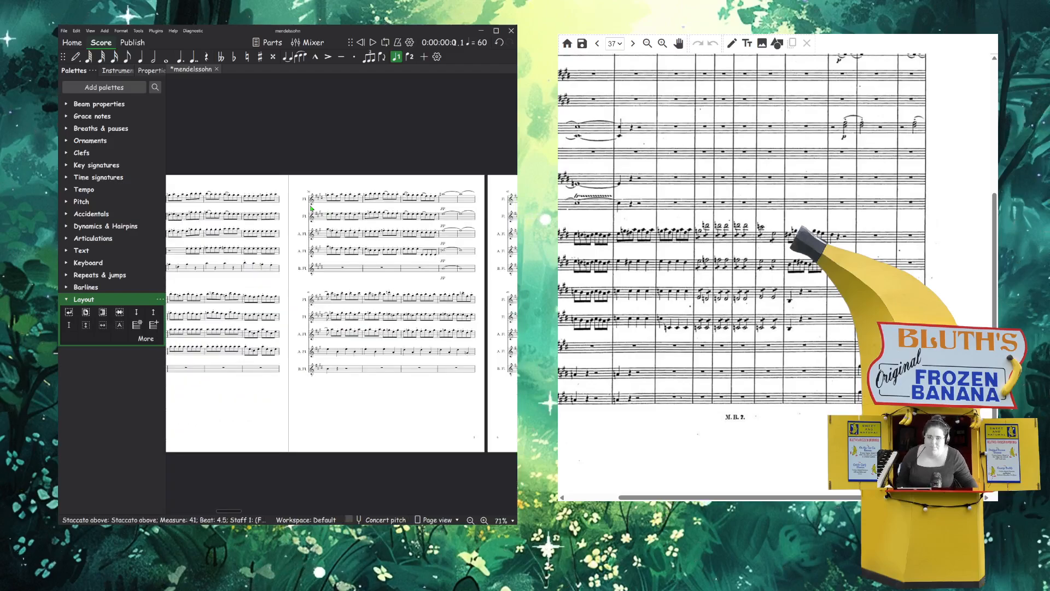
drag(255, 398, 393, 422)
drag(251, 417, 401, 405)
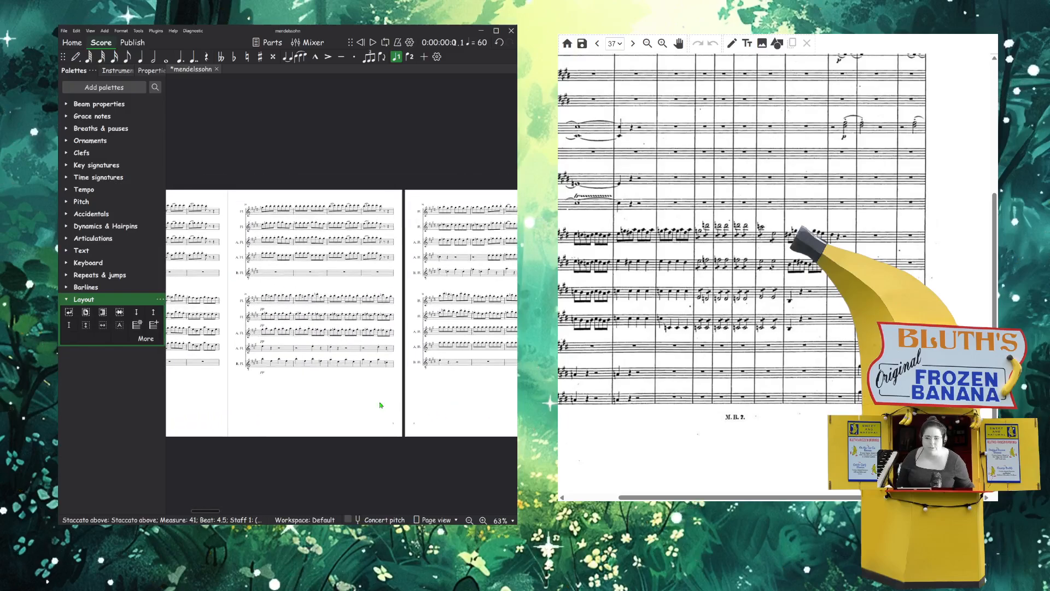
drag(305, 386, 493, 366)
drag(359, 386, 478, 397)
drag(314, 415, 375, 415)
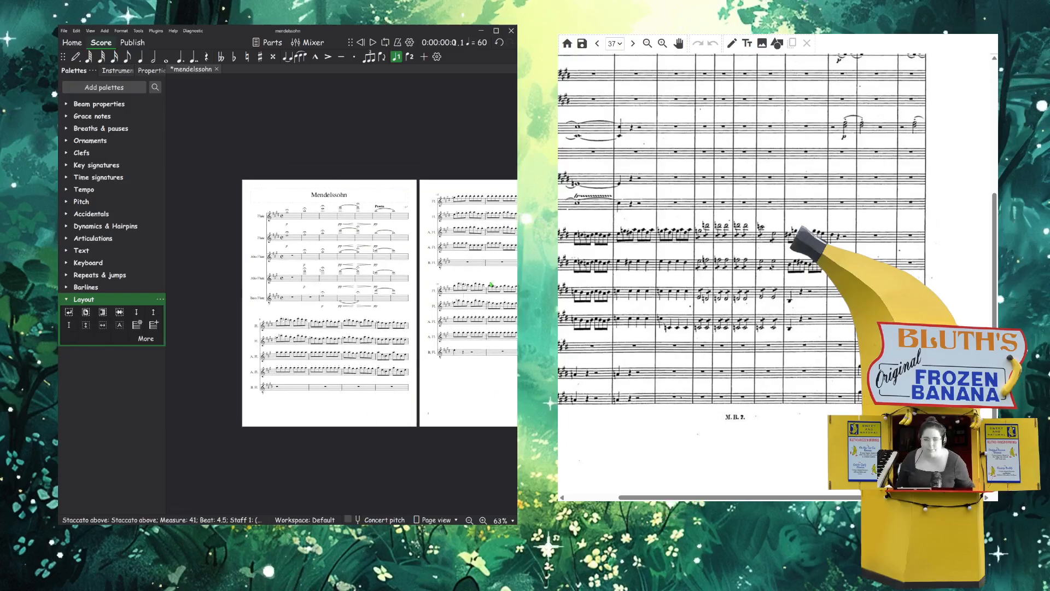
- Save the annotated orchestral score, close its window and return to the Mendelssohn score
click(582, 43)
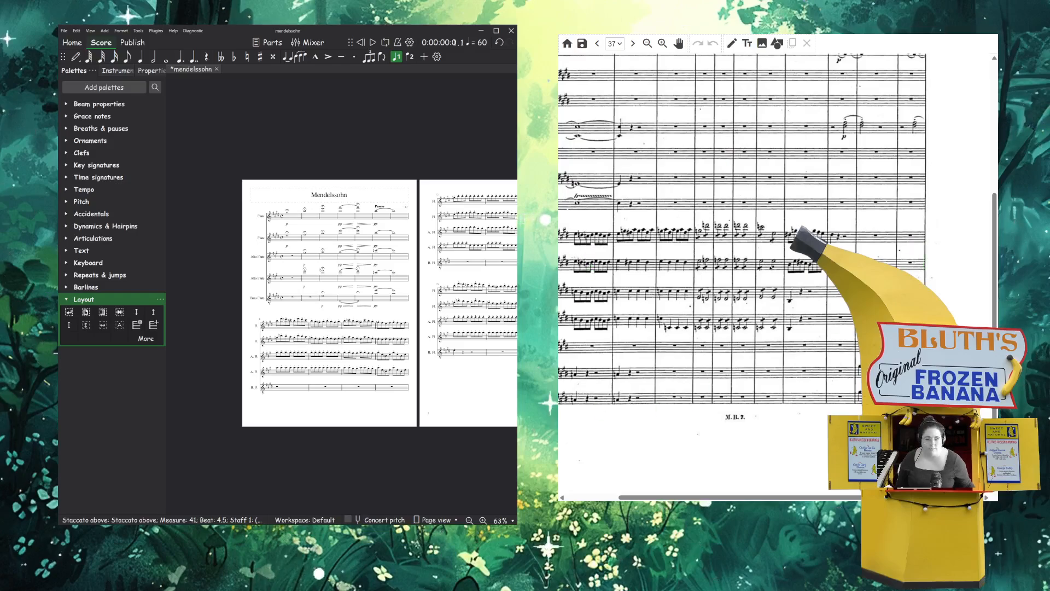
click(989, 37)
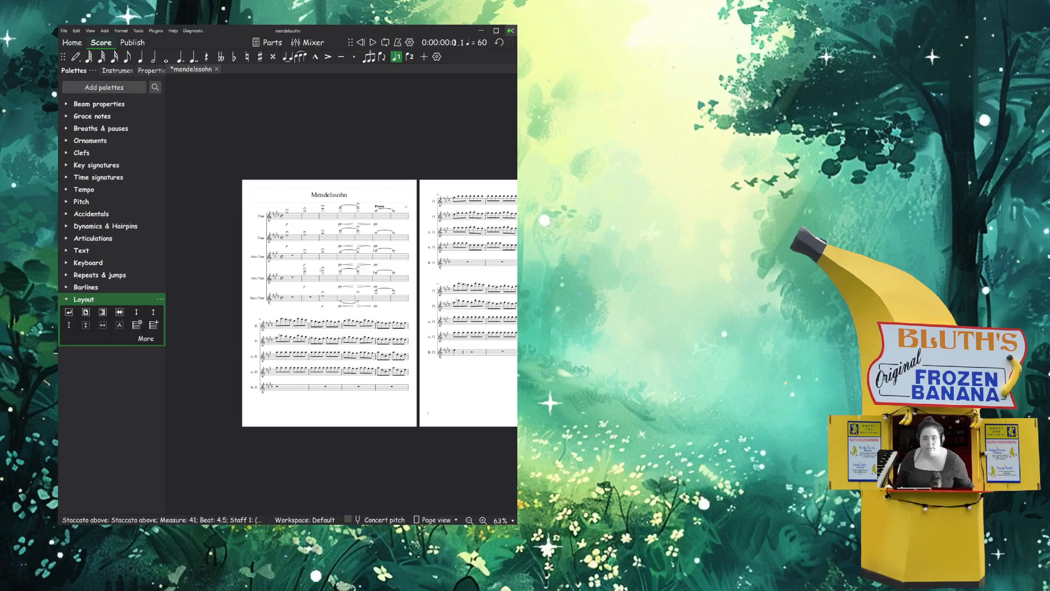
click(257, 326)
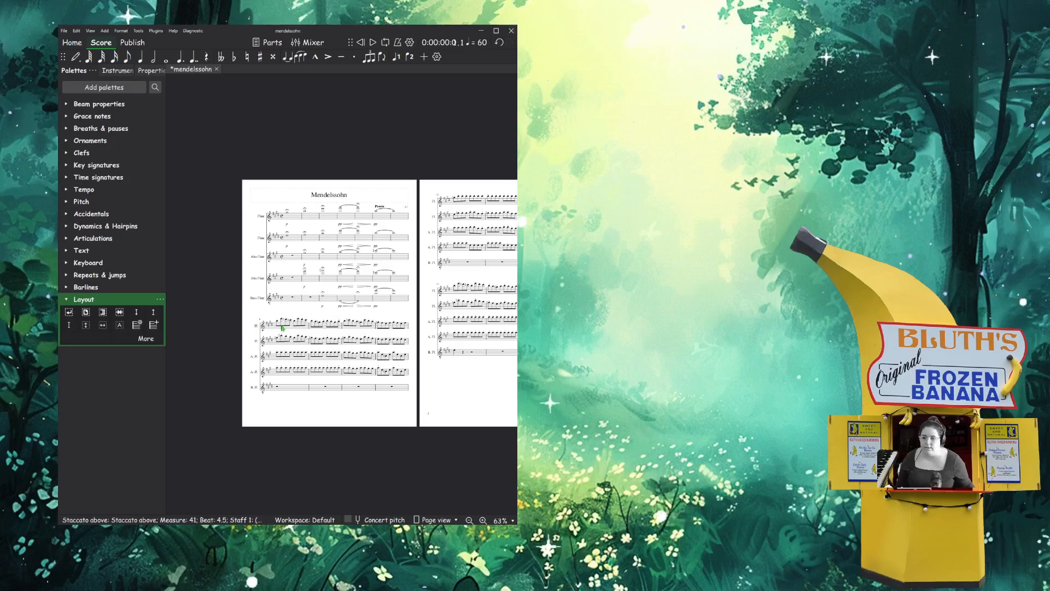